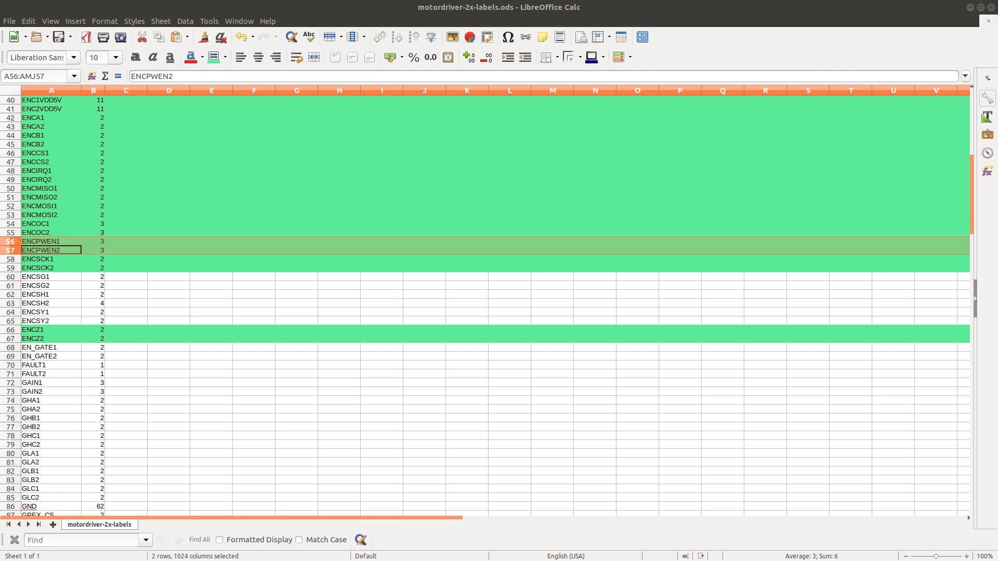
Switch to Eeschema and delete the wires linking the VDD_5V label to U24's SPI pin 23 in Motor Sensors 2
key(alt+Tab)
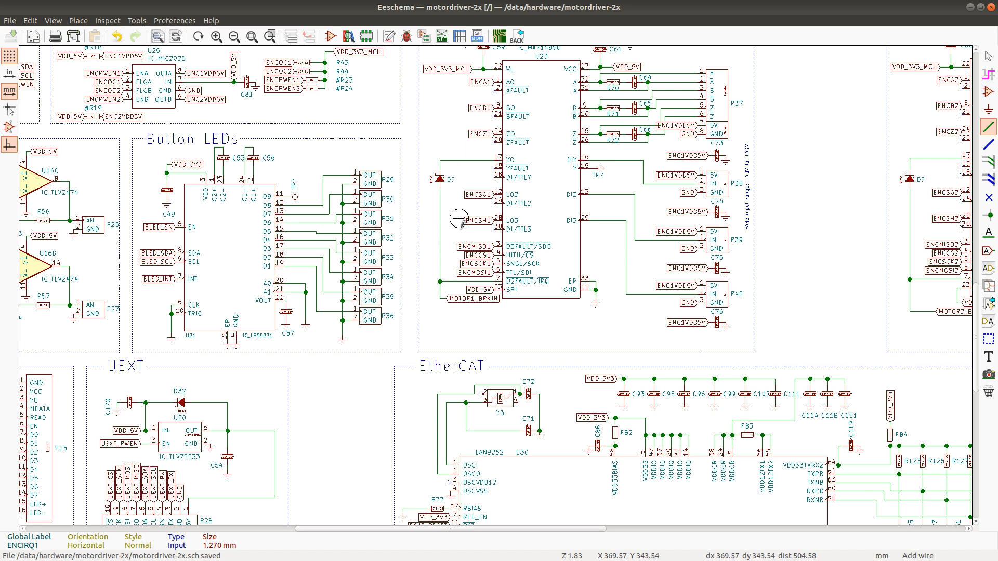
scroll(460, 249, down, 1)
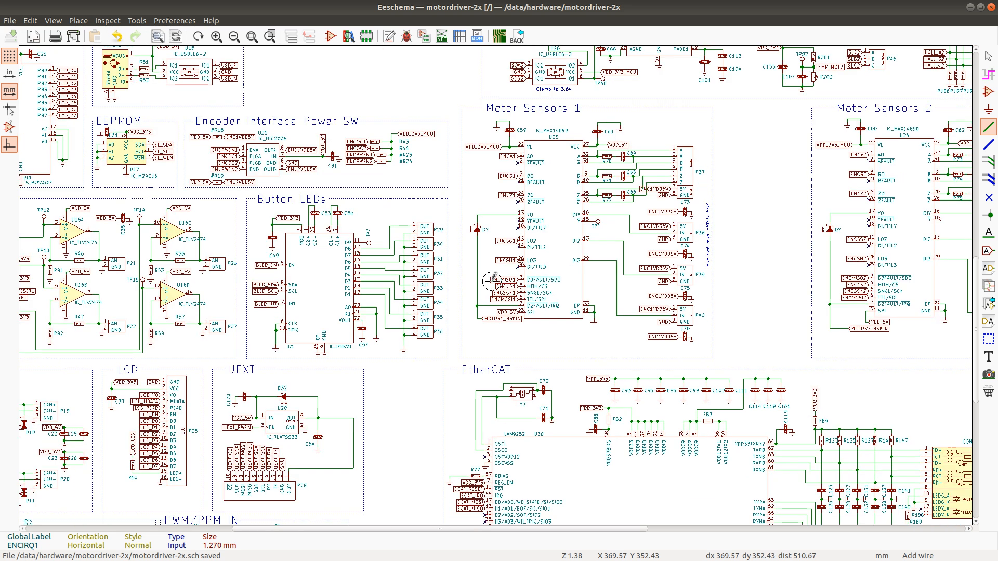
scroll(489, 280, down, 1)
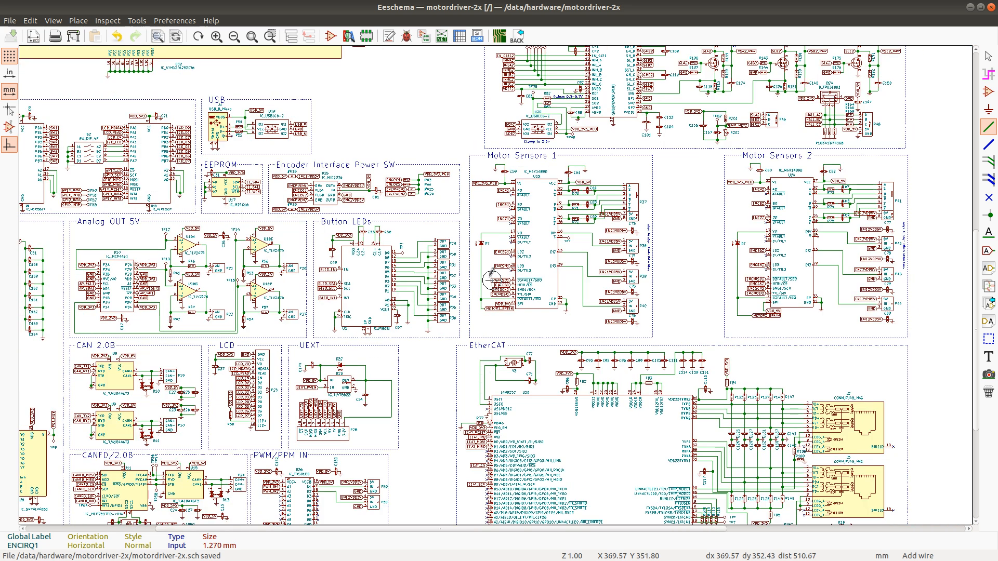
scroll(500, 272, up, 2)
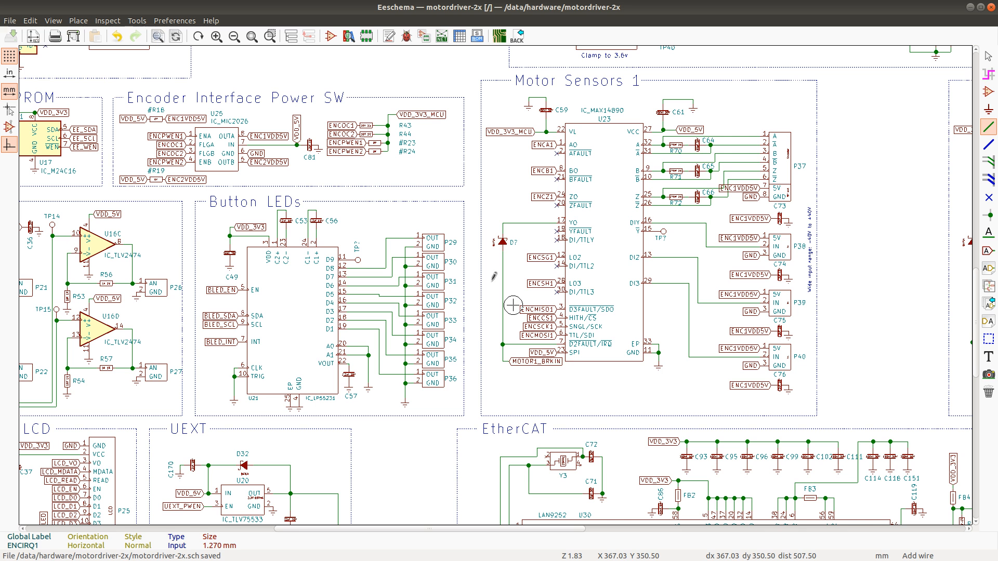
scroll(513, 305, down, 1)
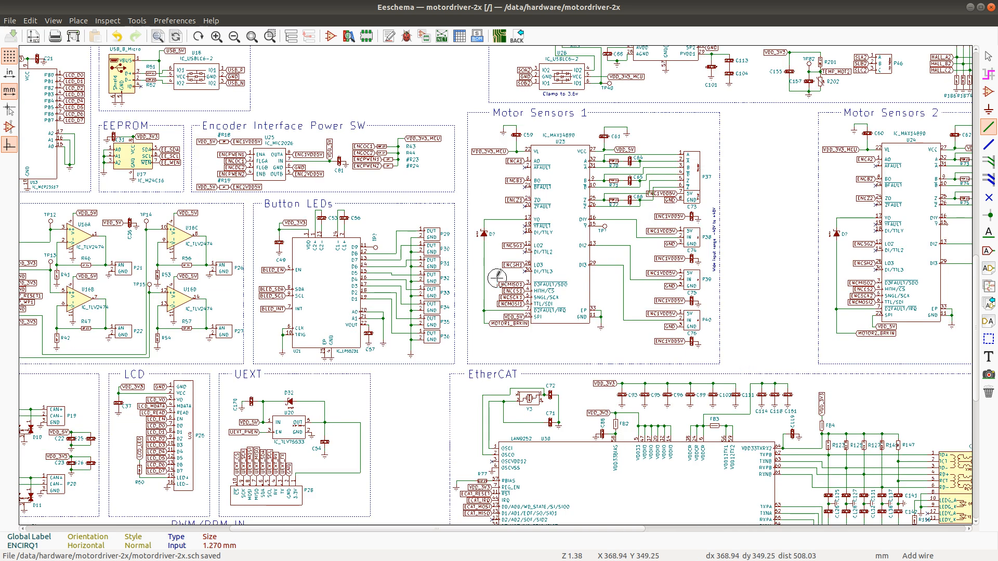
scroll(875, 289, up, 1)
scroll(884, 318, up, 1)
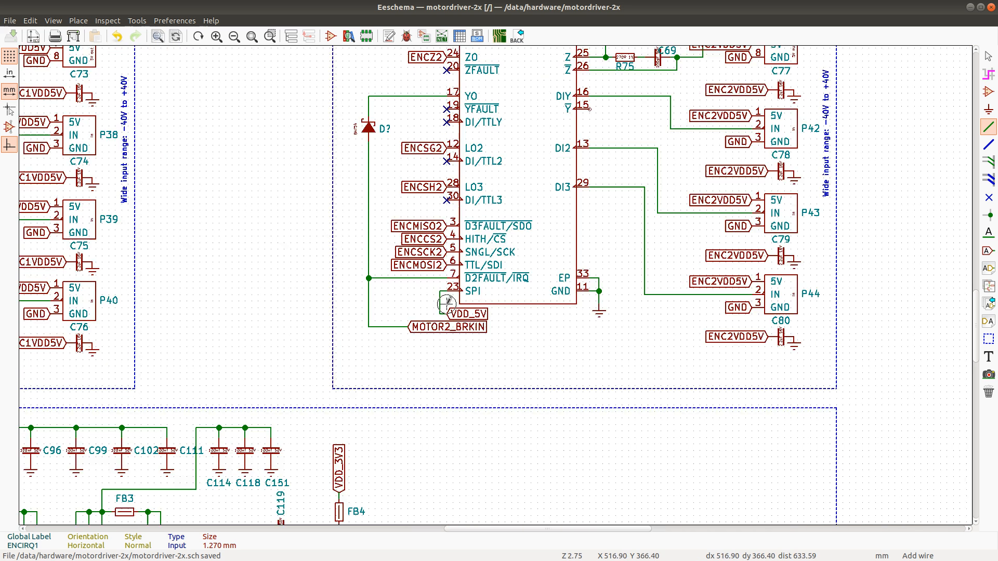
scroll(443, 308, up, 2)
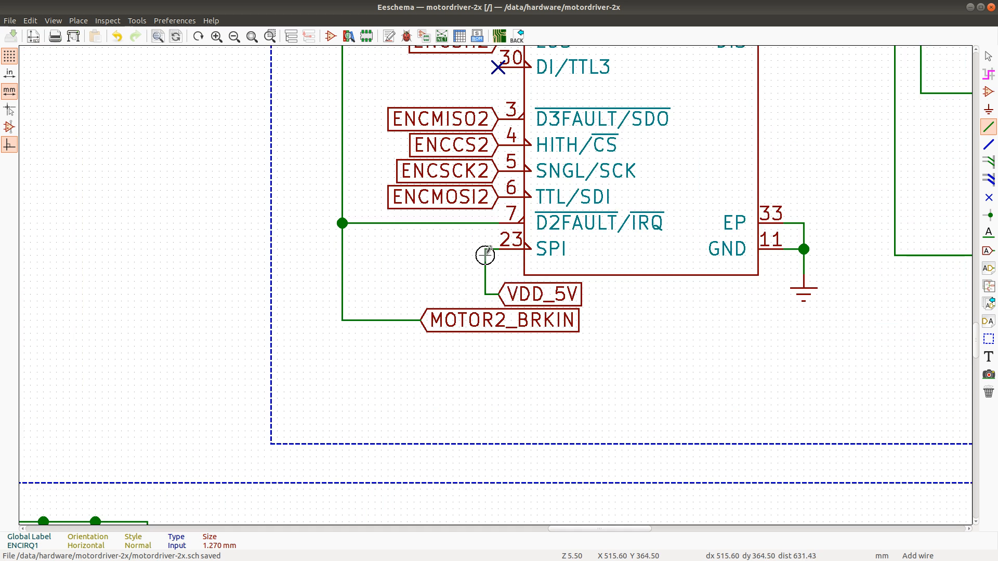
key(Delete)
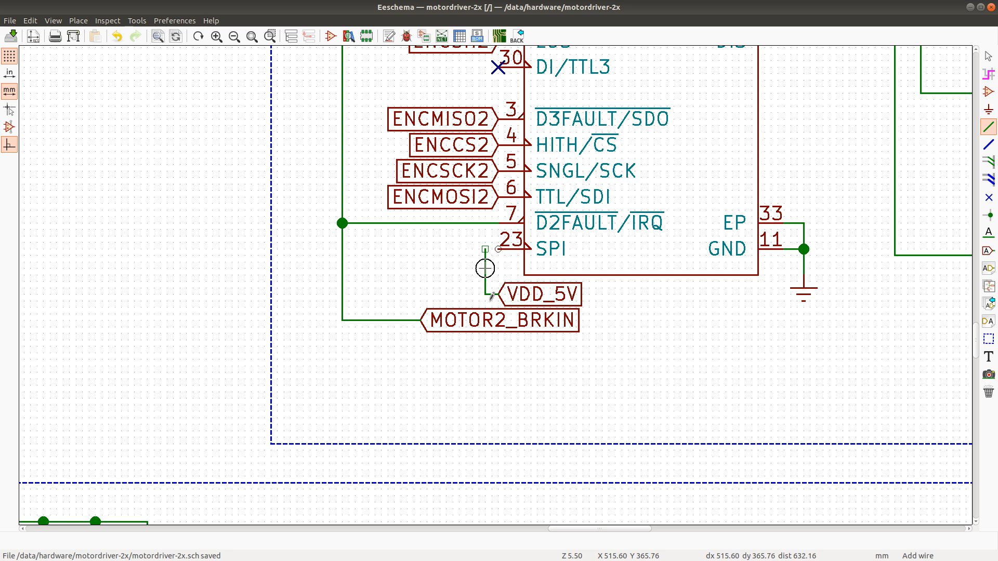
key(Delete)
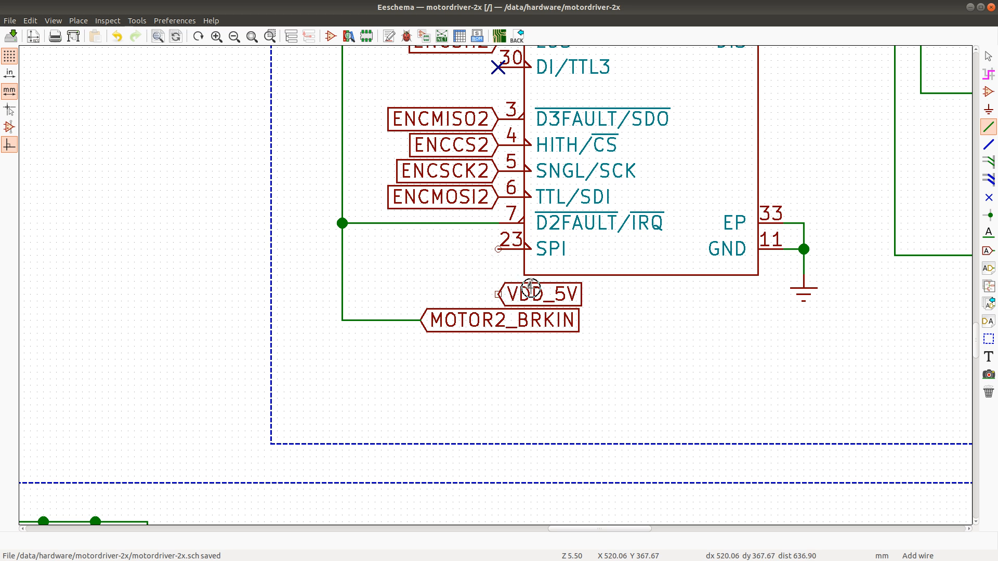
Move the loose VDD_5V label, rotate it to face the chip, and attach it directly to U24's SPI pin 23
key(m)
key(r)
key(r)
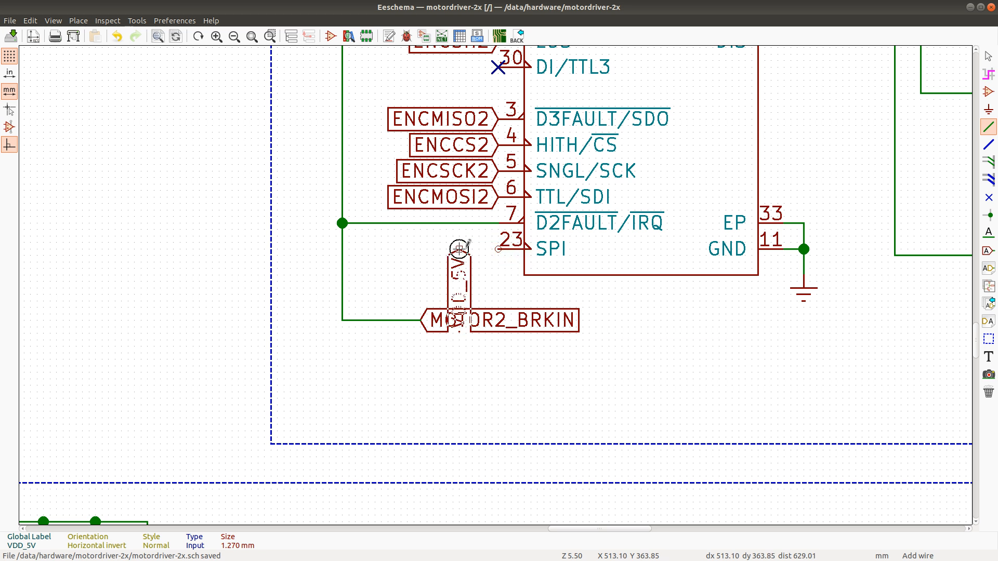
click(498, 249)
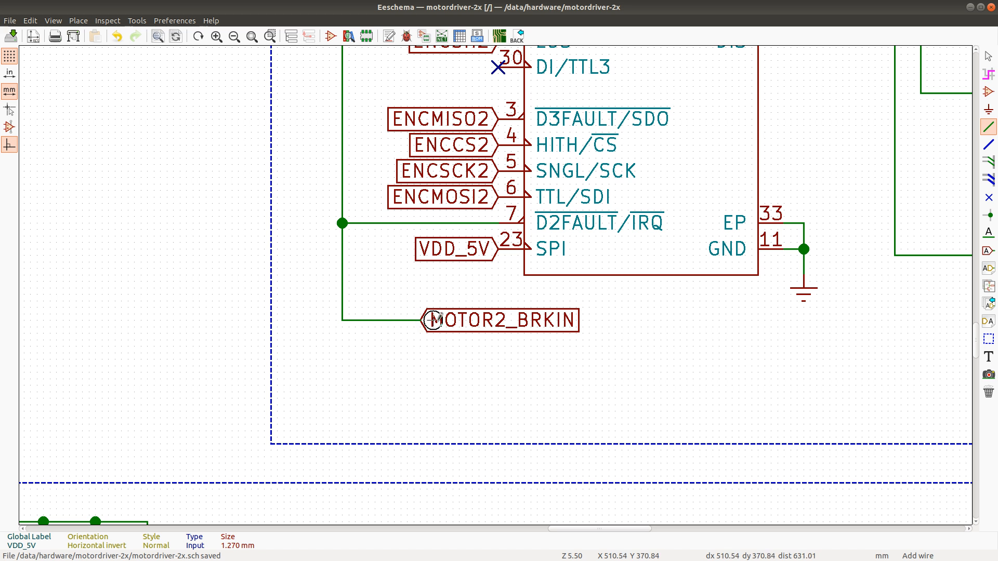
Move the MOTOR2_BRKIN label just beneath VDD_5V, wire it to the vertical diode line, and delete the leftover wire ends
key(m)
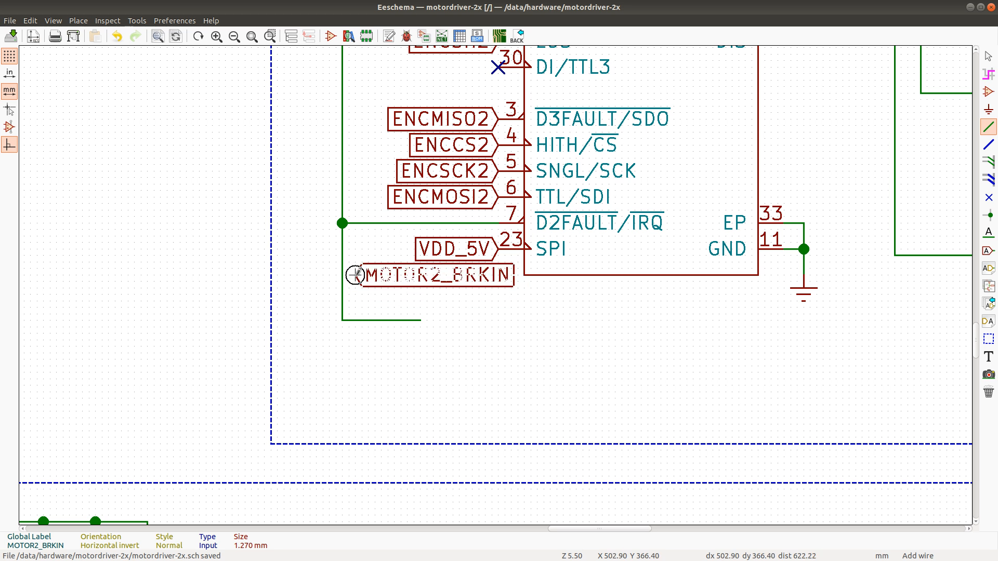
click(362, 275)
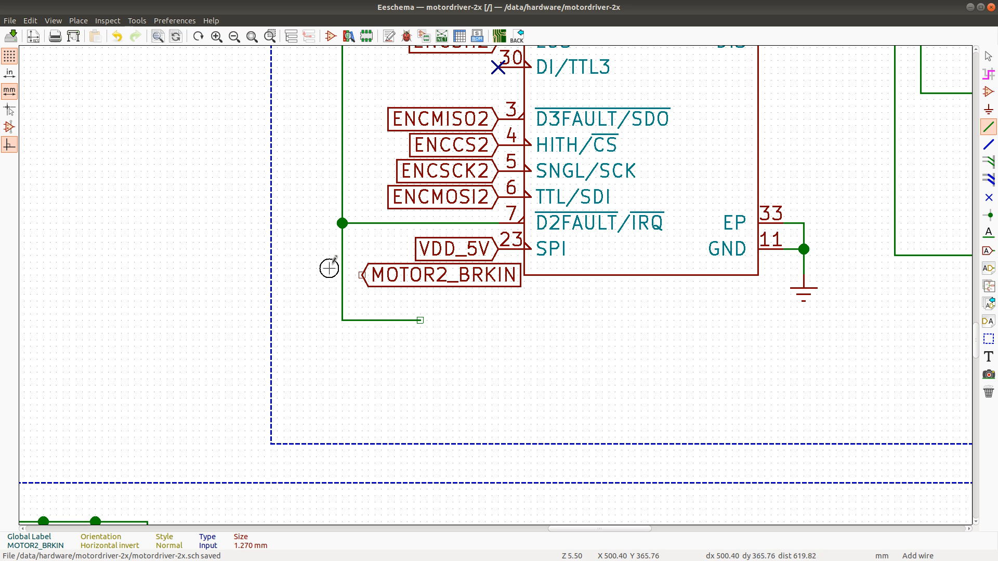
click(362, 275)
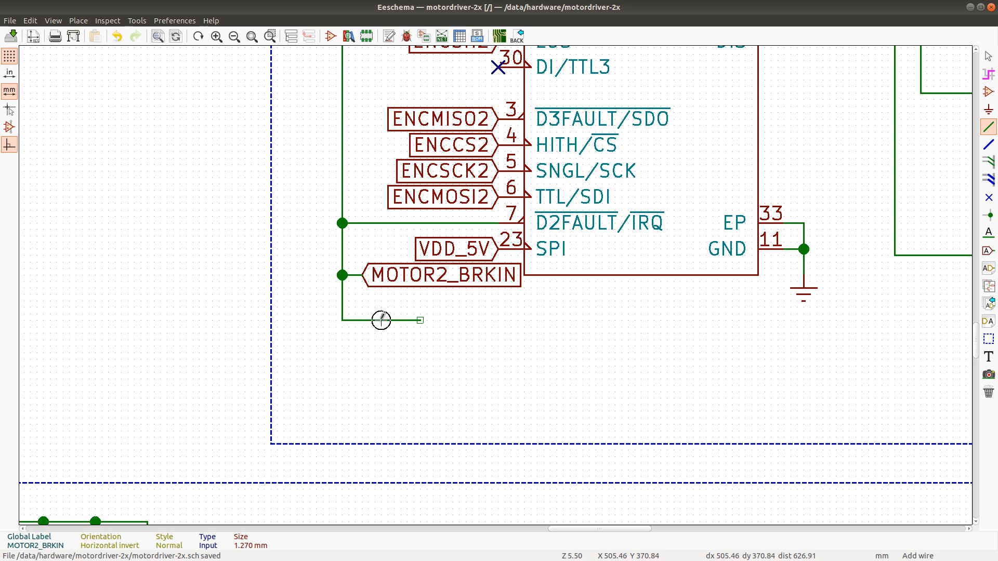
key(Delete)
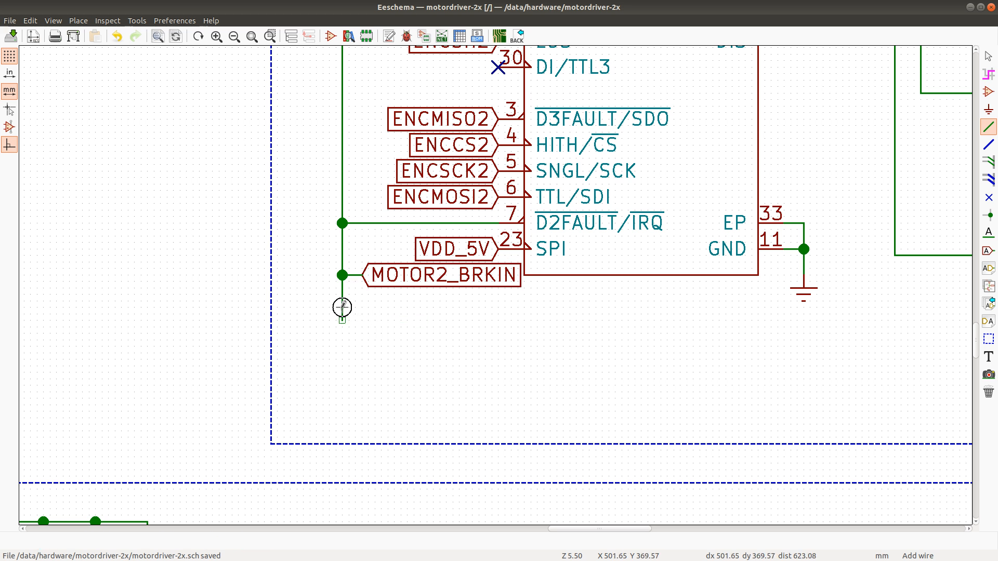
Search the schematic for the label MOTOR2_BRKIN and go through its occurrences
scroll(495, 276, down, 2)
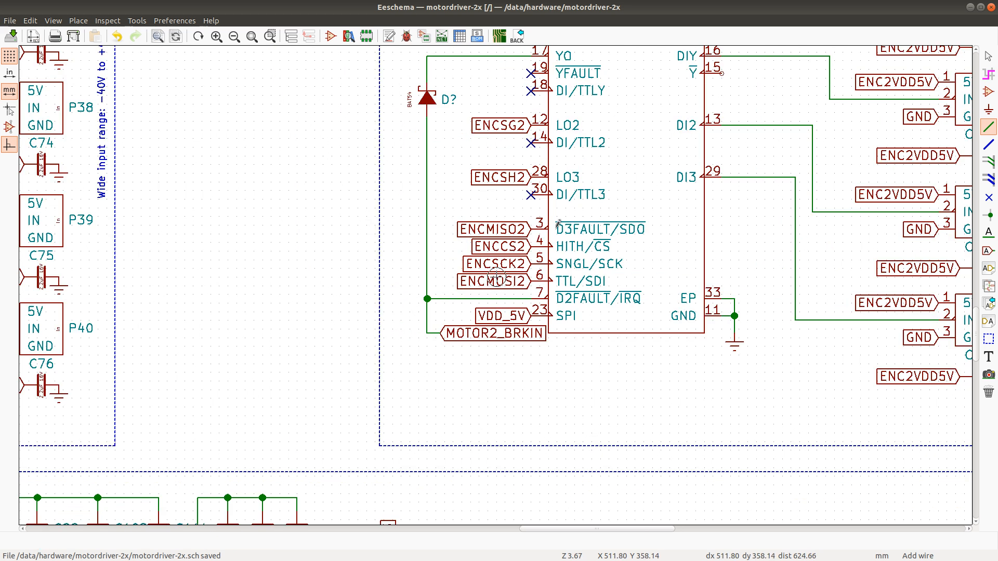
scroll(497, 278, down, 3)
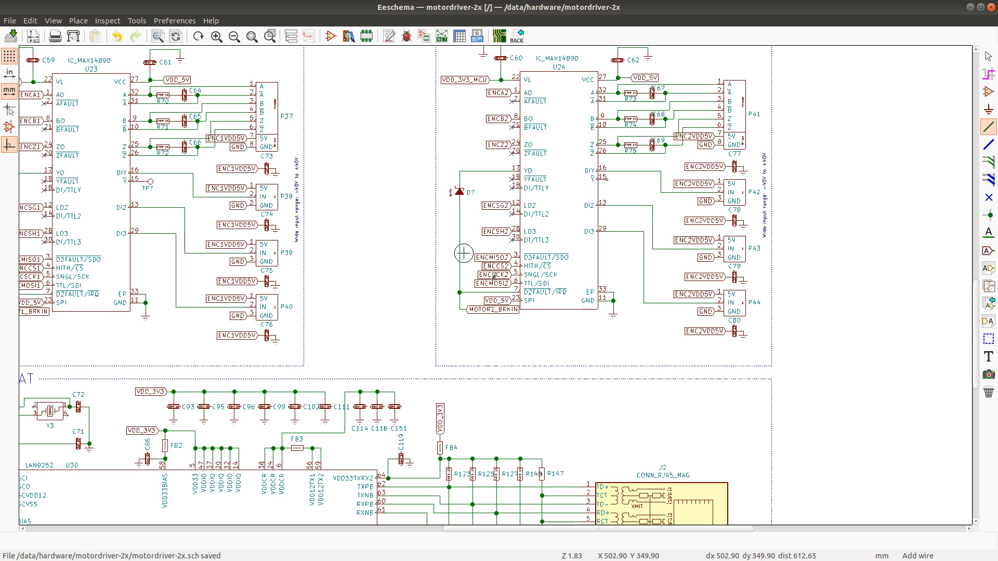
scroll(464, 254, down, 2)
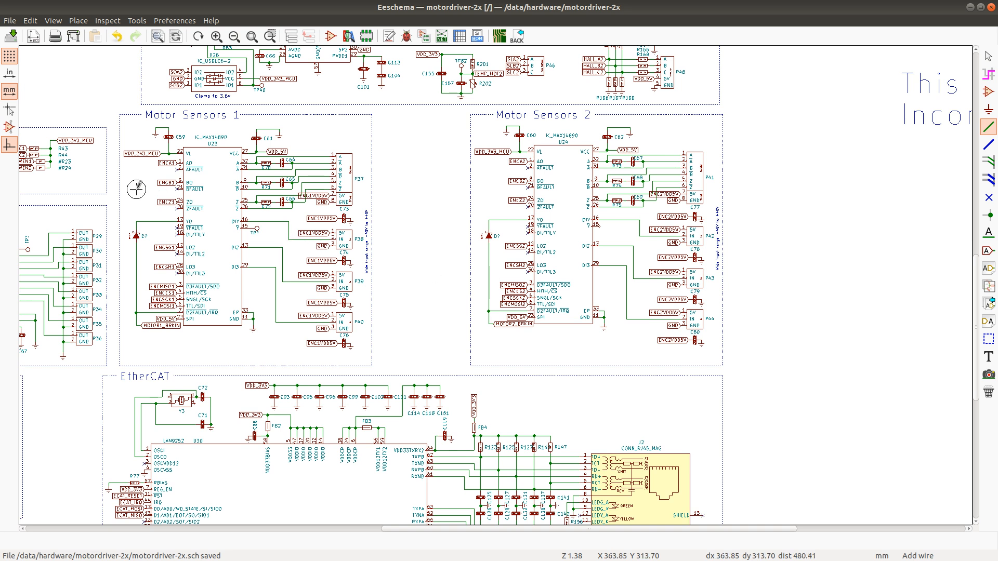
key(ctrl+f)
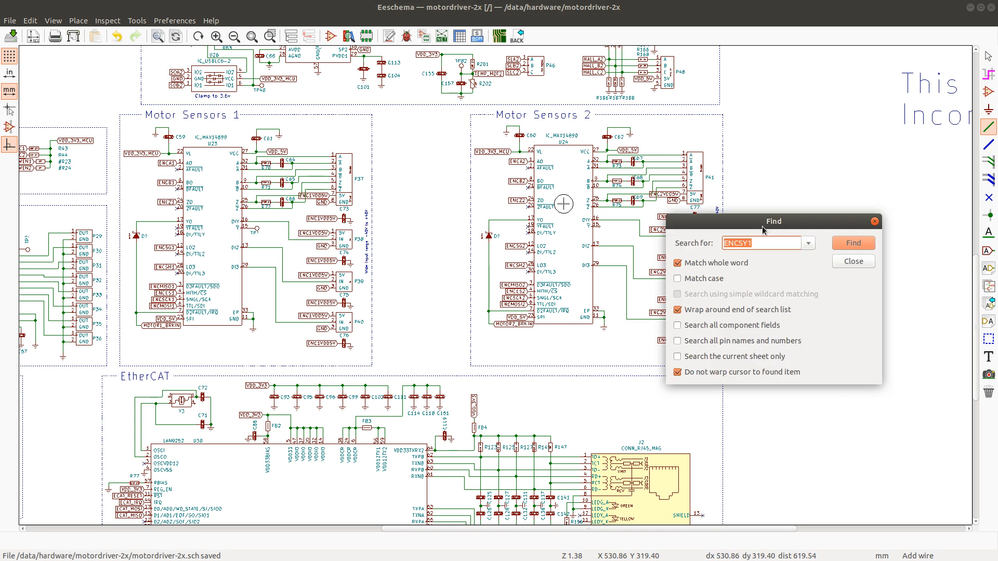
text(MOTOR2_BRKIN)
key(Return)
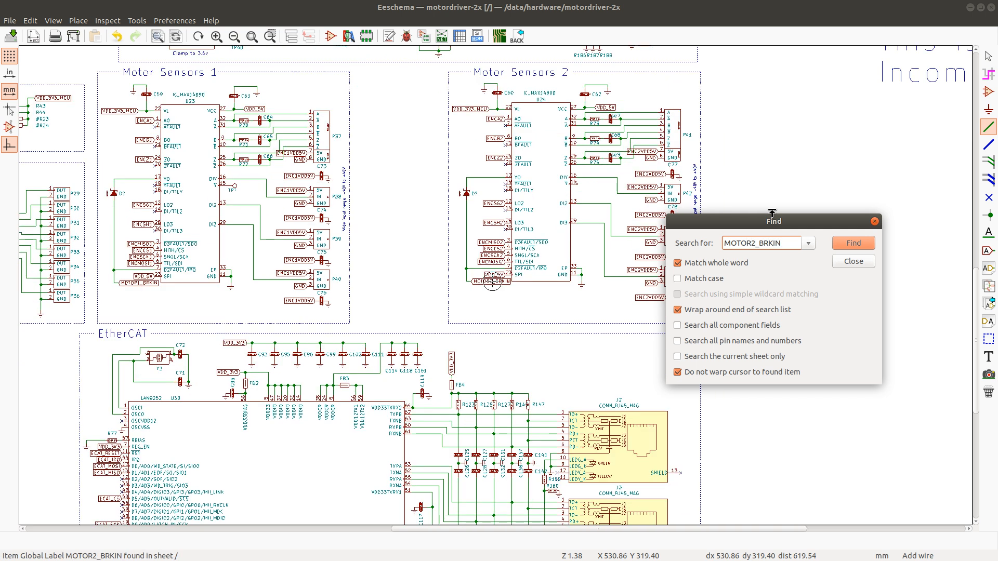
click(862, 242)
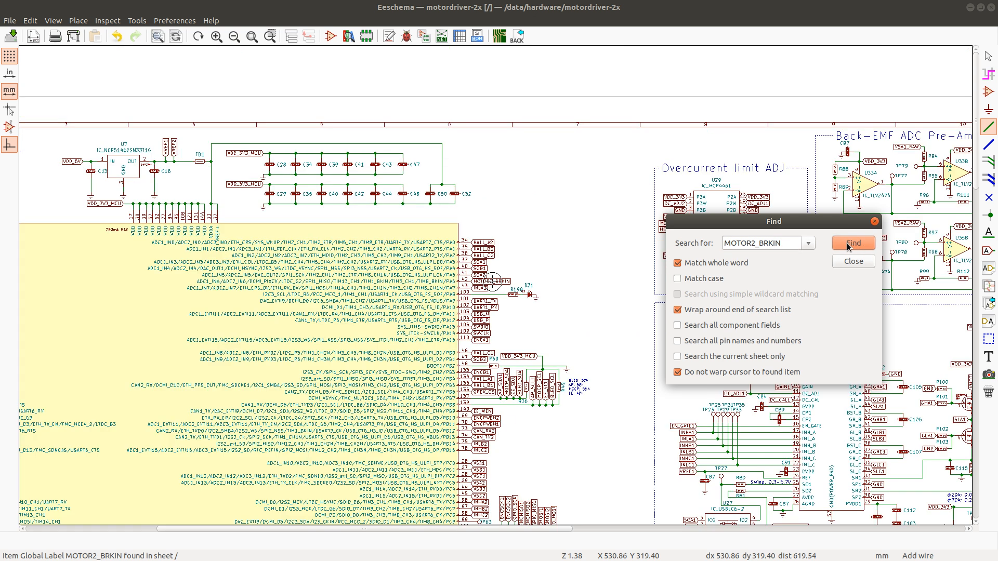
click(848, 247)
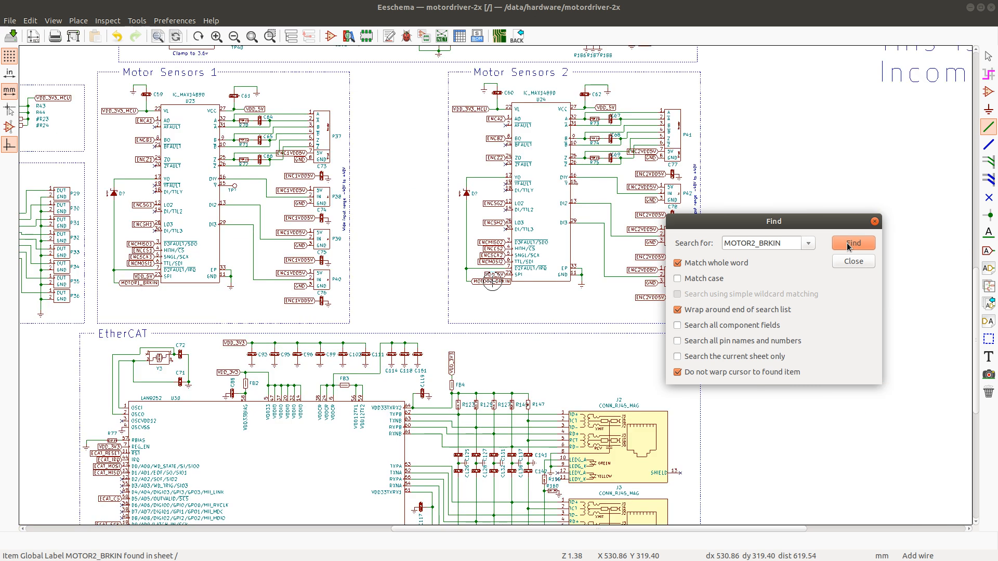
click(848, 246)
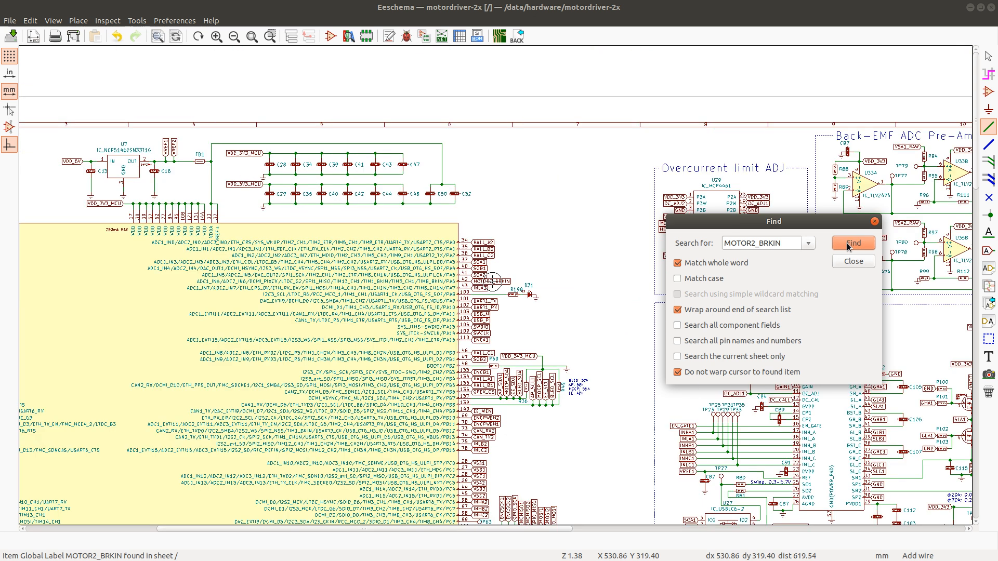
Search the schematic for the label MOTOR1_BRKIN, go through its occurrences, and close the search
click(757, 244)
key(BackSpace)
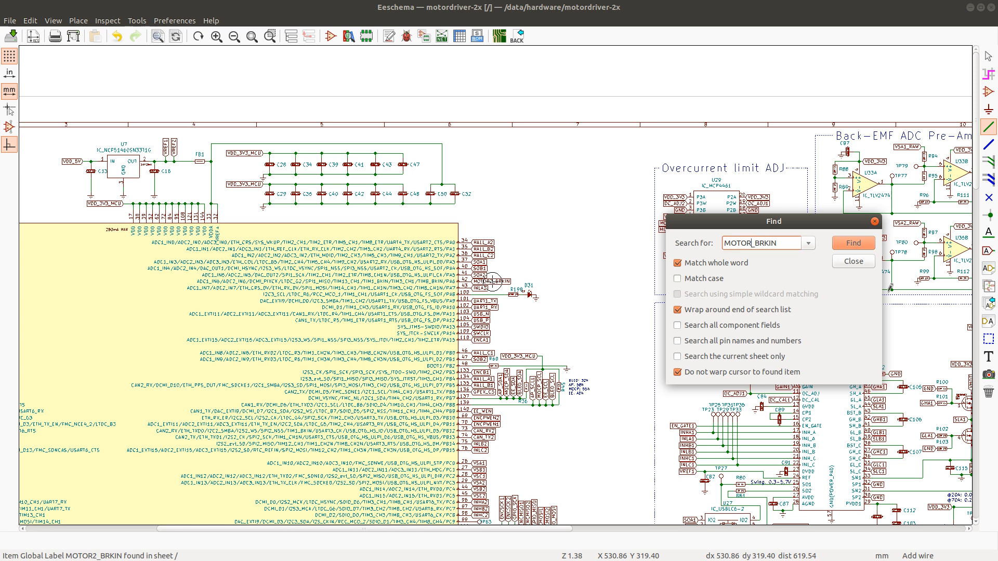
text(1)
key(Return)
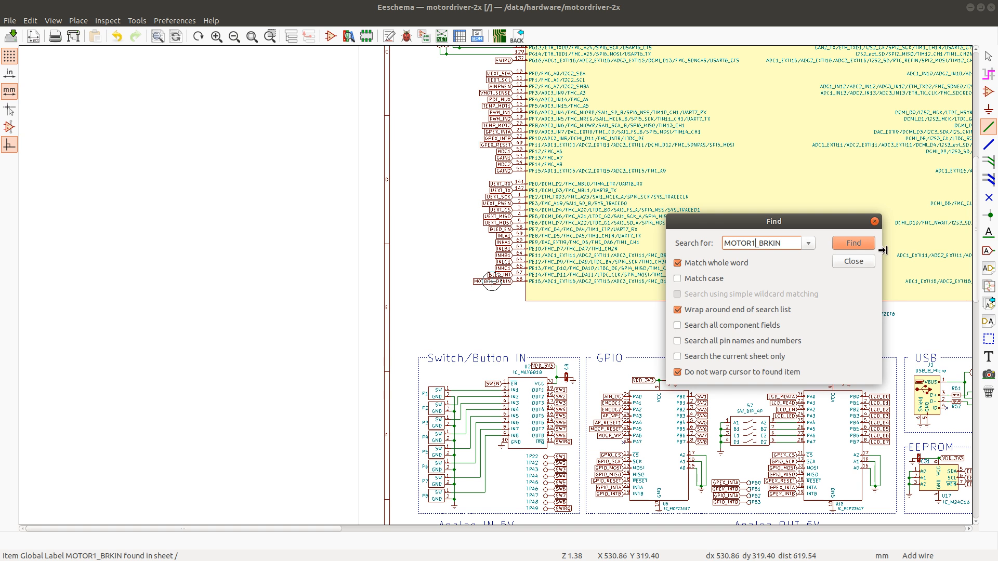
click(863, 245)
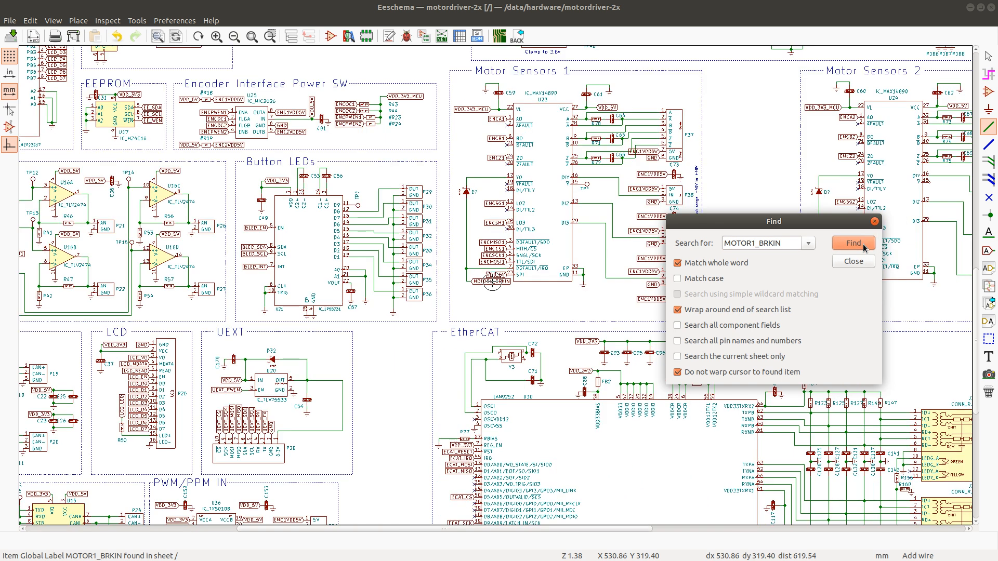
click(864, 244)
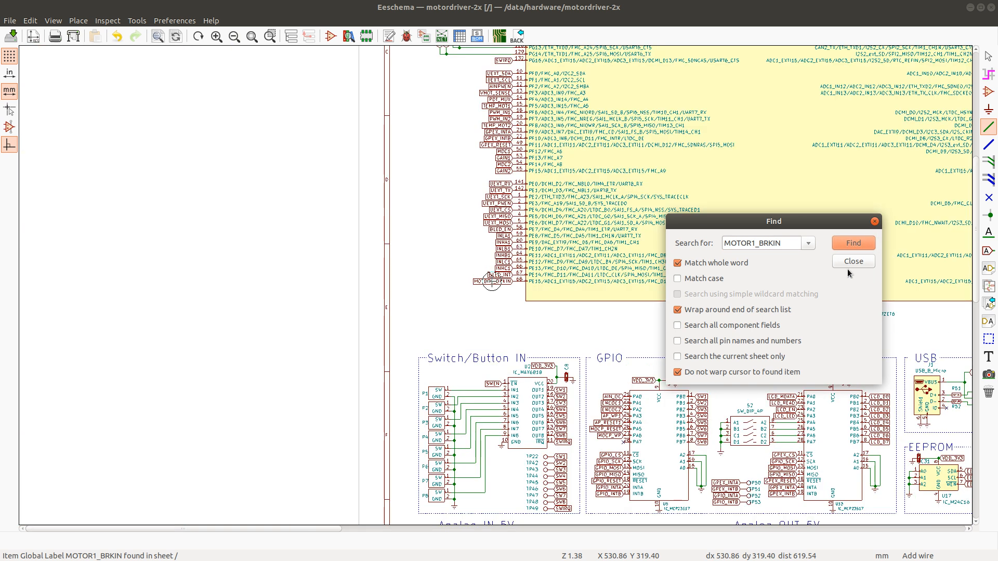
click(853, 261)
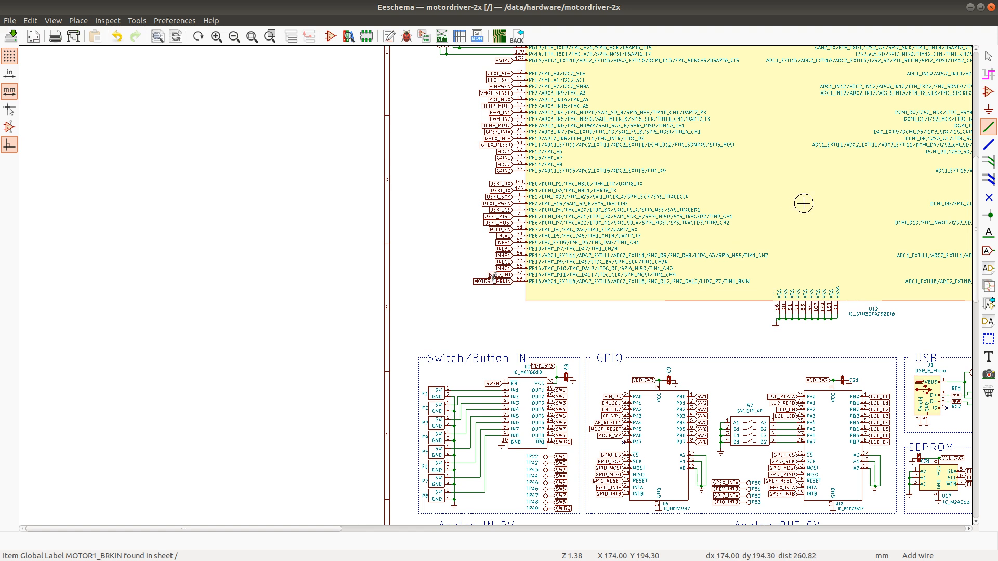
Examine the microcontroller's port pin labels and the Drive 1 and Drive 2 inputs, and consult the ENC label rows in the motordriver-2x-labels.ods spreadsheet
scroll(804, 204, down, 2)
key(F2)
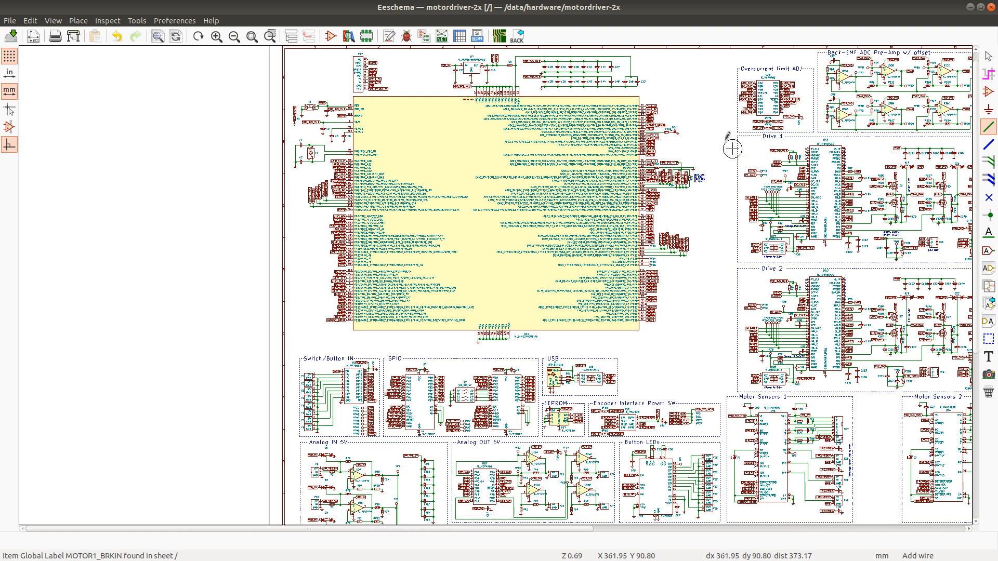
key(F1)
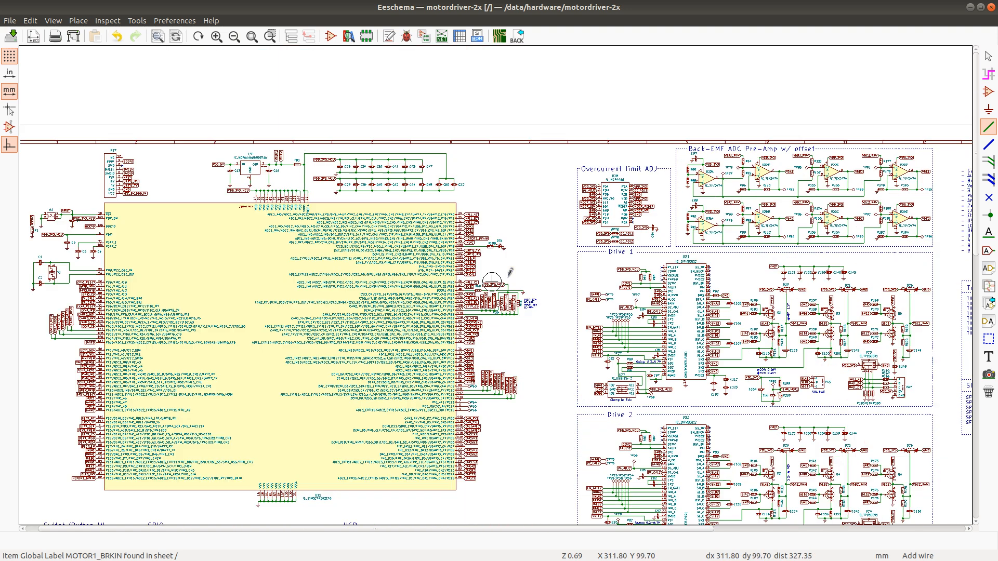
key(F1)
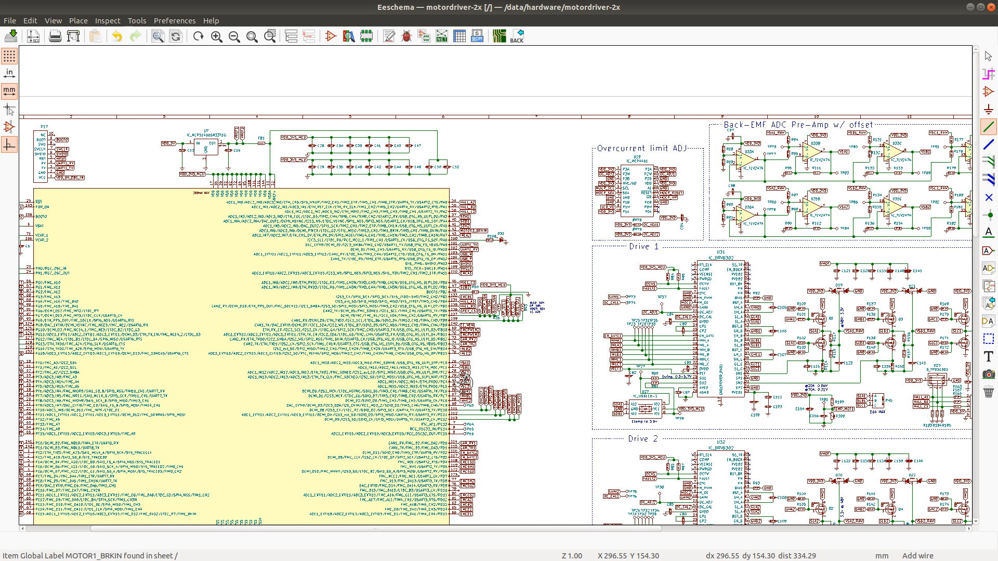
scroll(465, 383, up, 1)
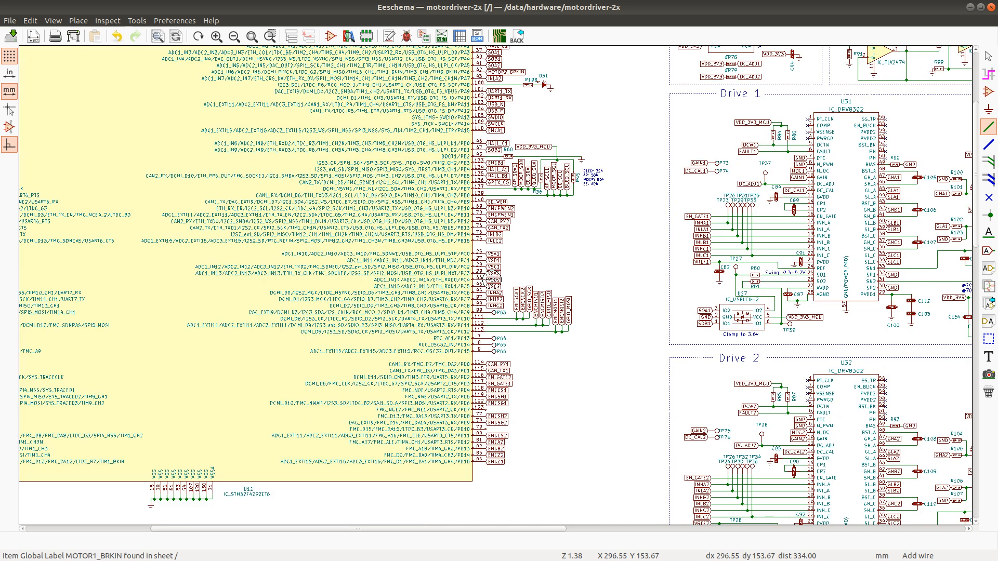
key(alt+Tab)
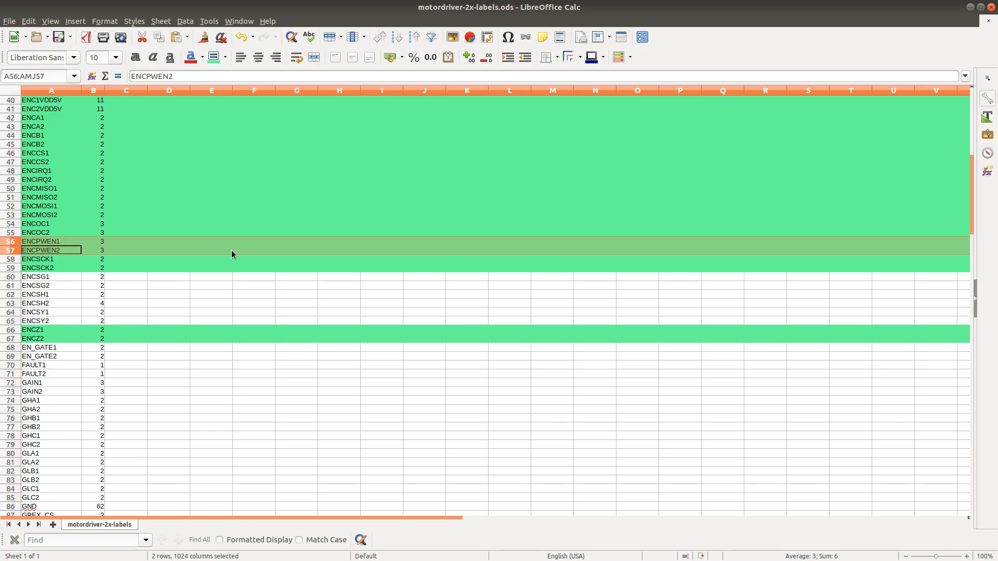
key(alt+Tab)
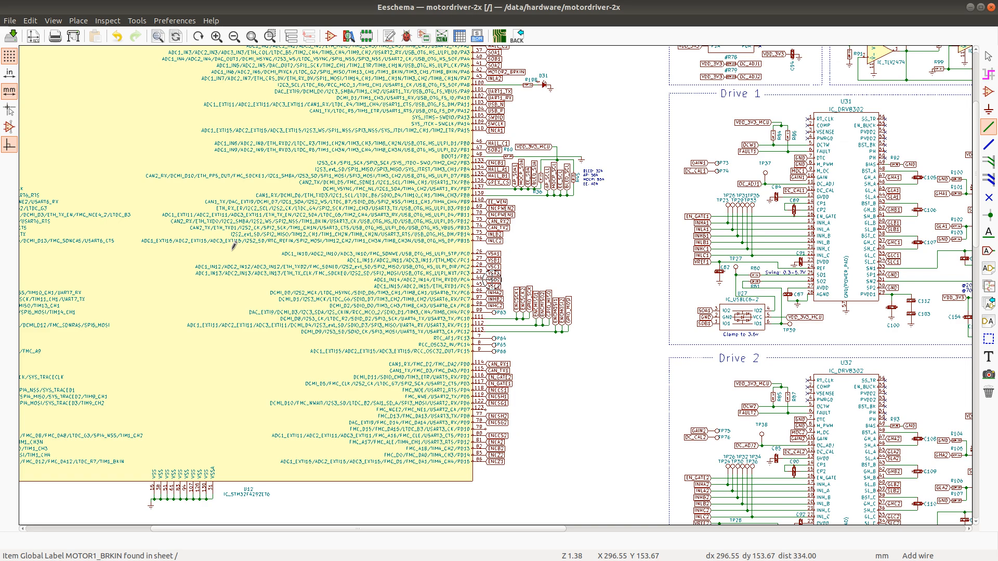
Search the schematic for the label ENCSY1 as a whole word and close the search
key(ctrl+f)
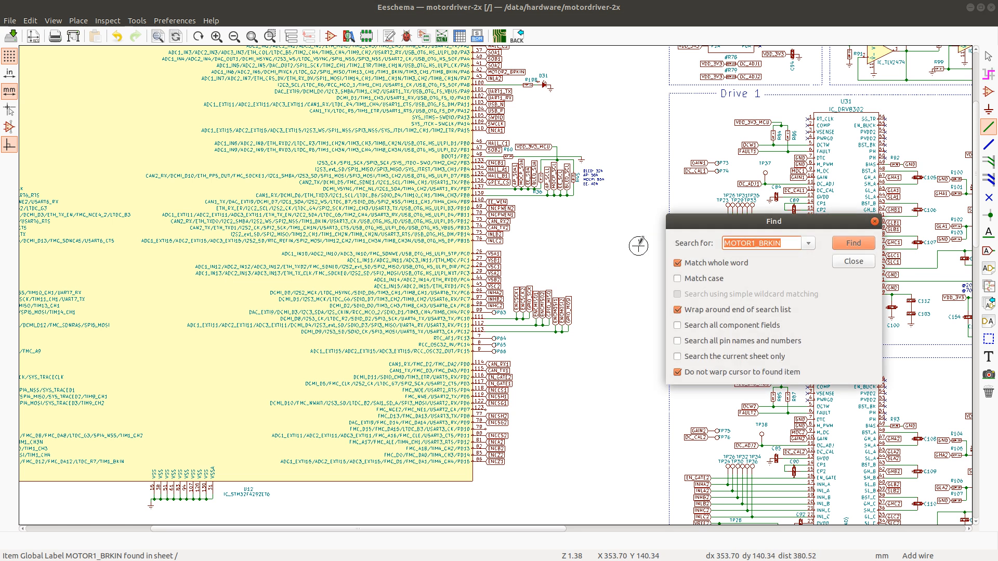
text(ENCSY1)
key(Return)
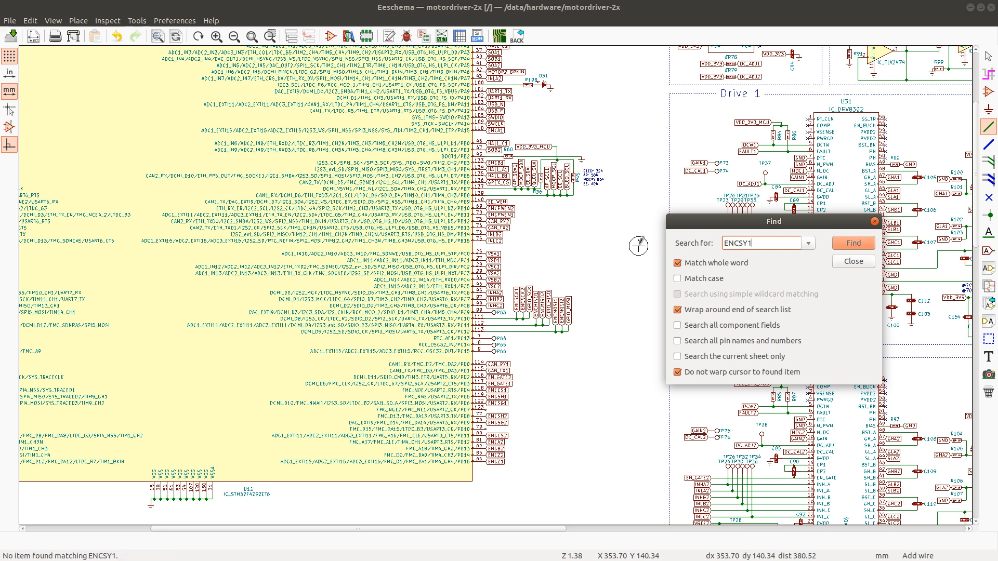
click(838, 249)
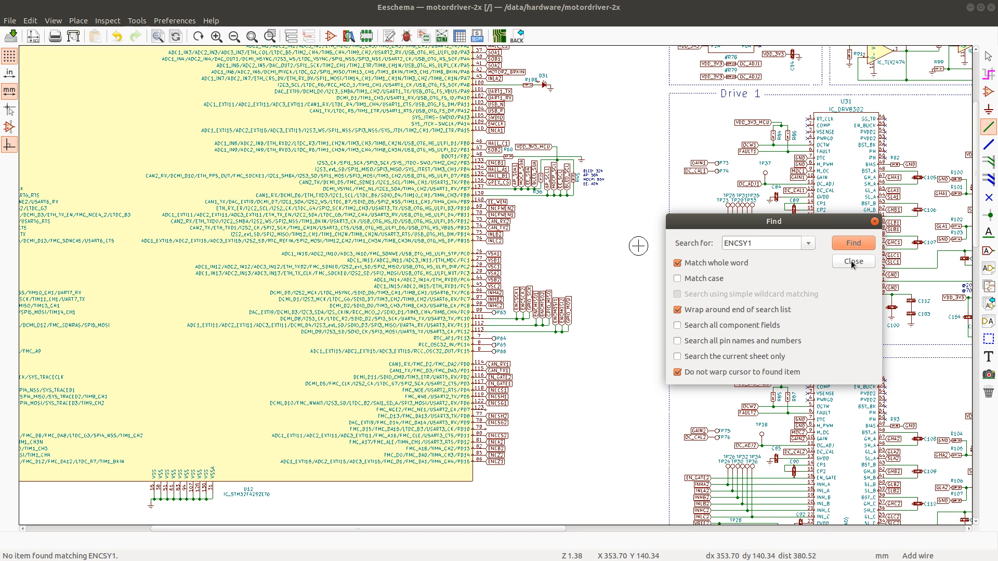
click(854, 262)
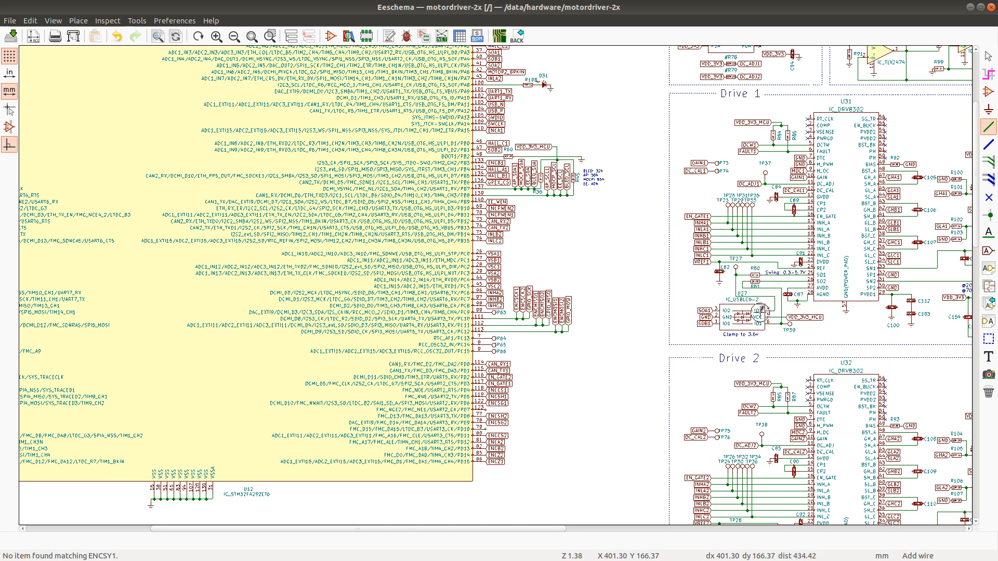
Switch to Firefox, look up "timing" in the MAX14890E datasheet to read the SPI timing table, and return to the schematic
scroll(848, 195, down, 1)
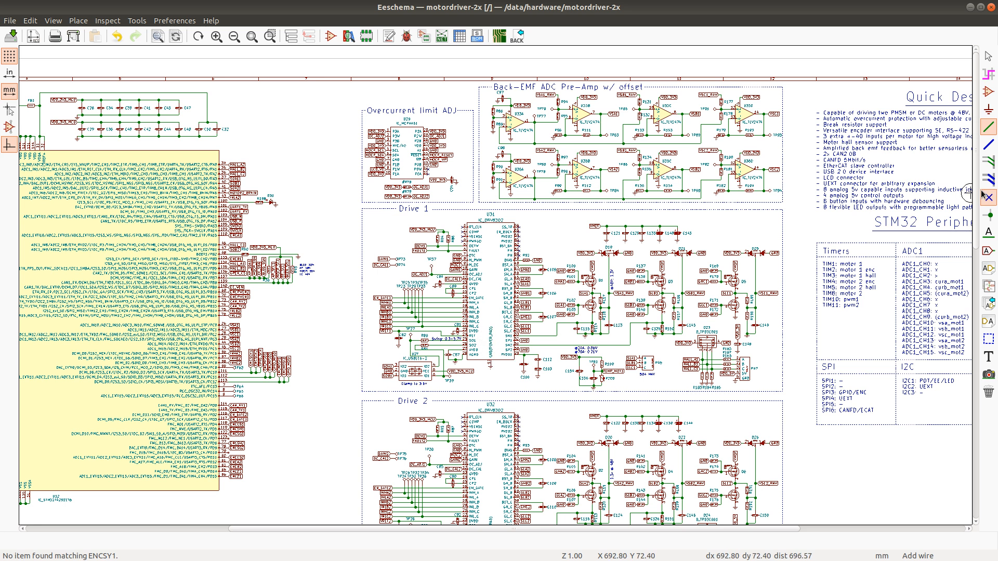
drag(976, 198, 991, 369)
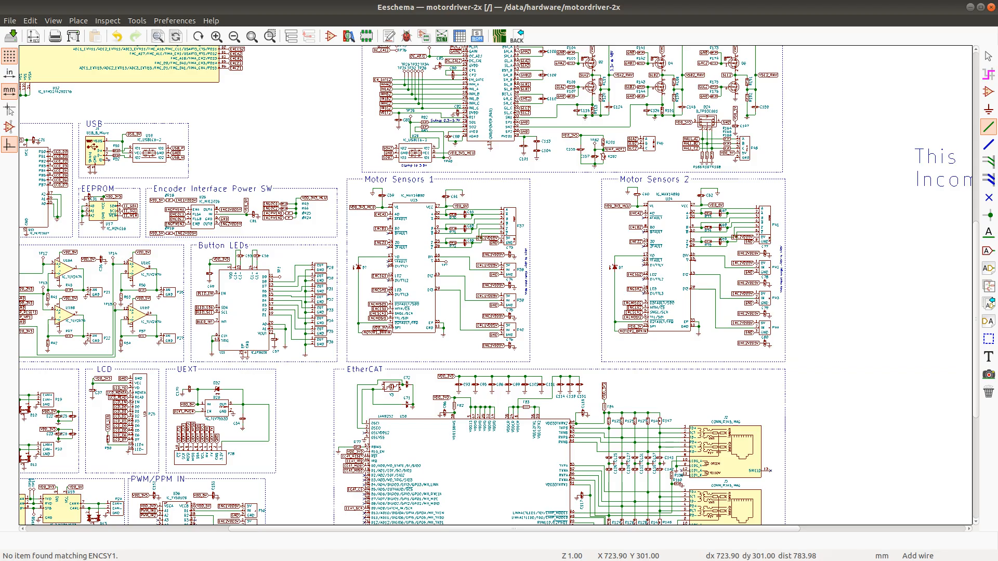
key(alt+Tab)
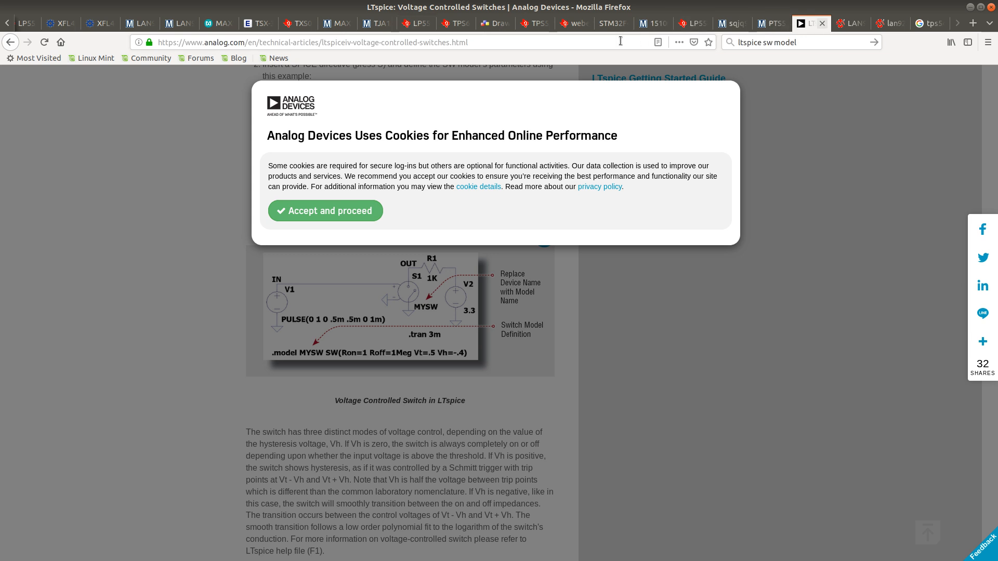
click(340, 23)
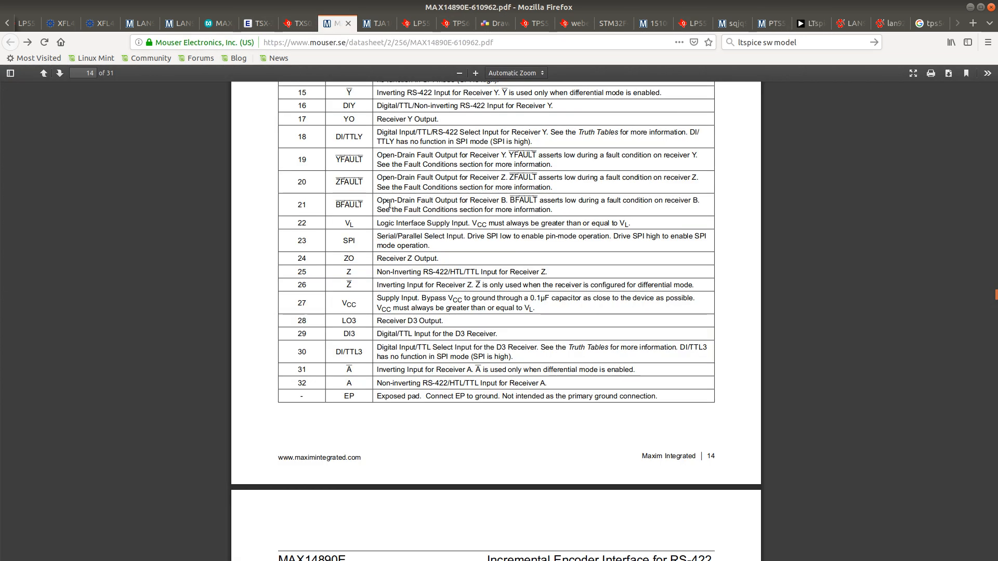
scroll(387, 206, down, 1)
key(ctrl+f)
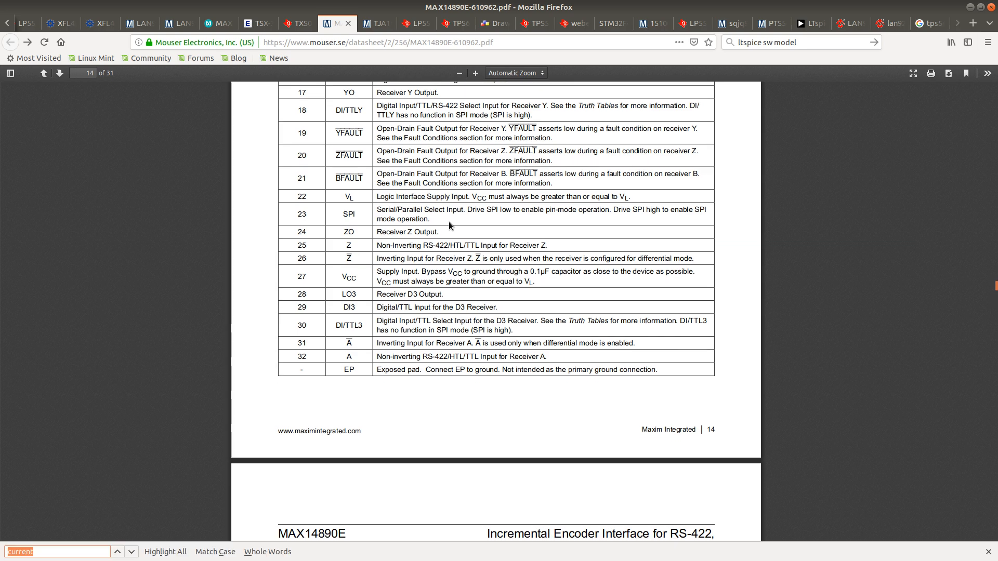
text(timing)
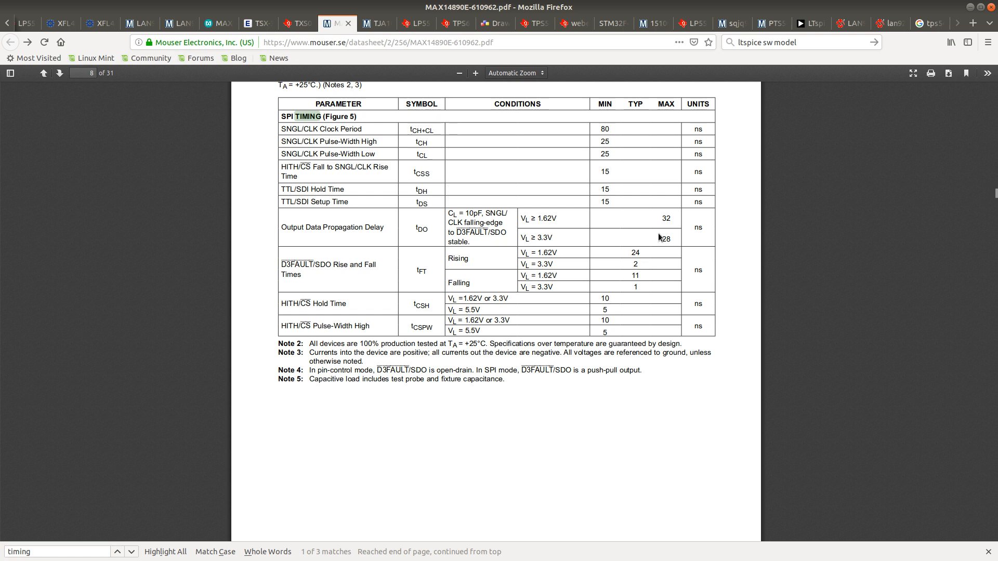
key(alt+Tab)
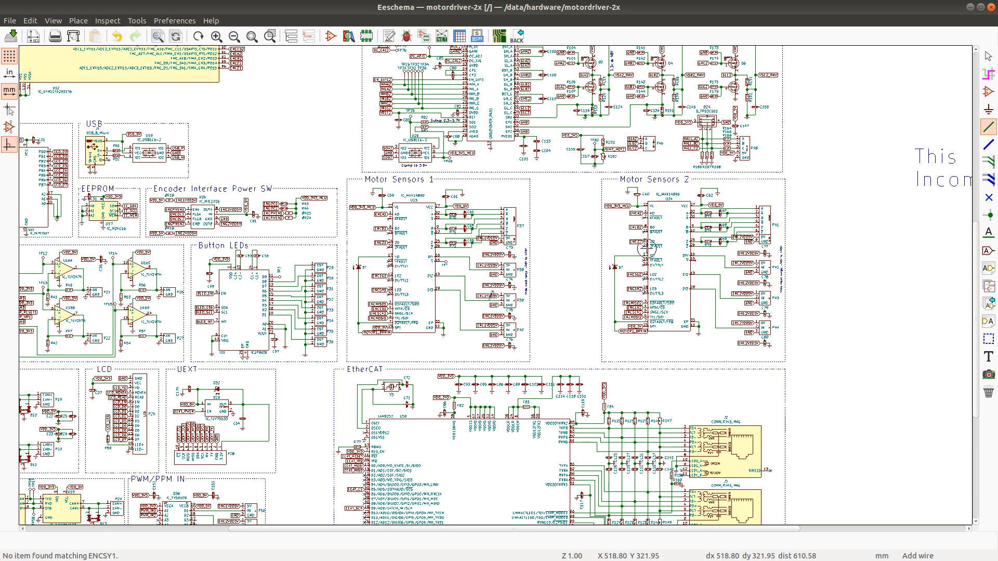
Move the PWM_IN1 and PWM_IN2 labels together from the PWM/PPM IN section to the free area below the Motor Sensors 1 chip
scroll(618, 281, up, 5)
scroll(386, 342, down, 5)
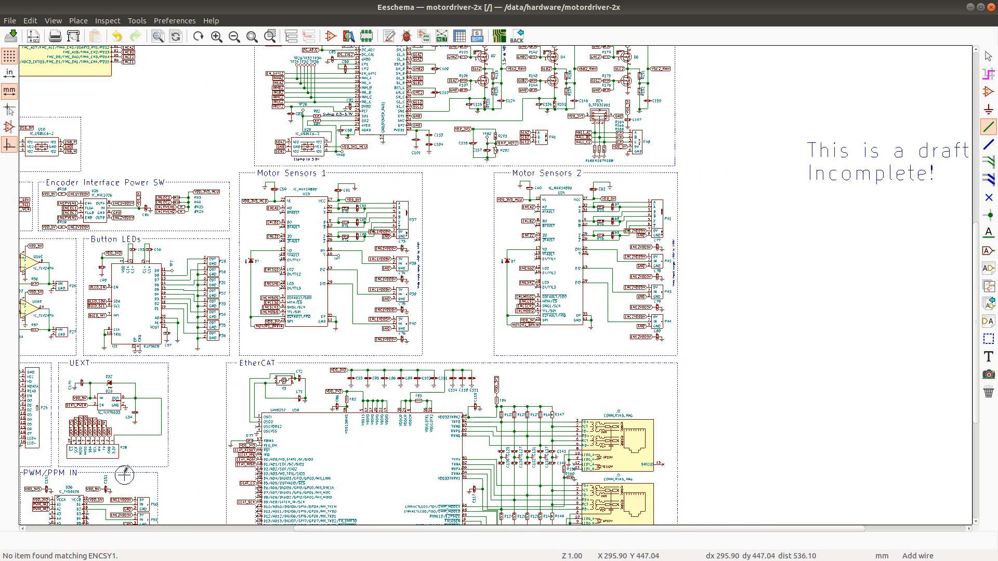
scroll(138, 476, up, 1)
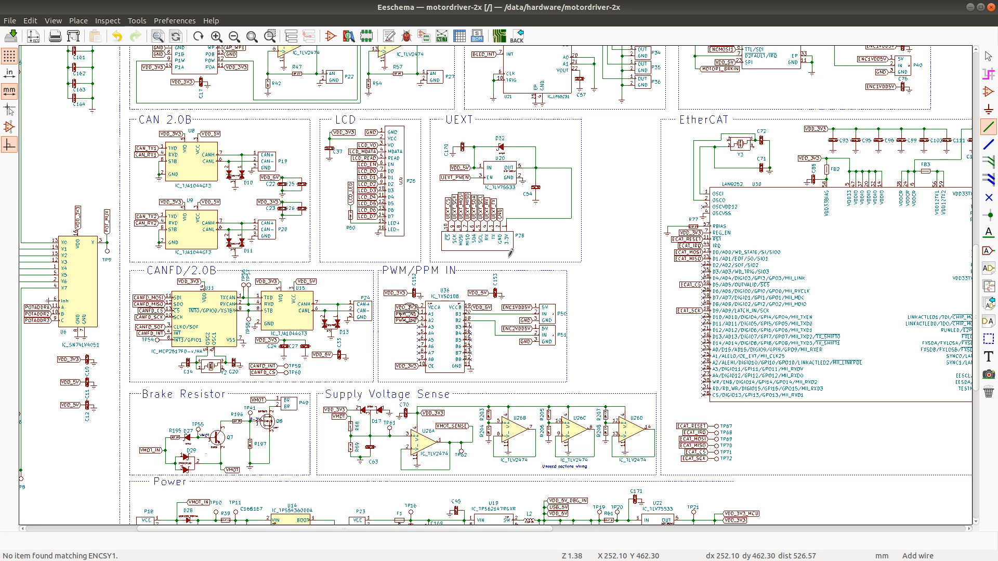
drag(404, 329, 382, 312)
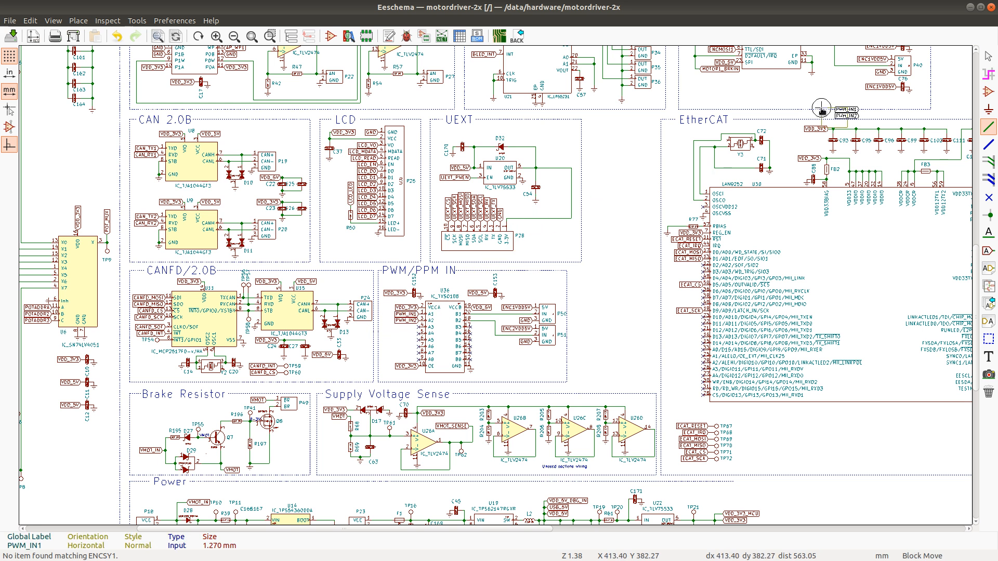
scroll(821, 110, down, 1)
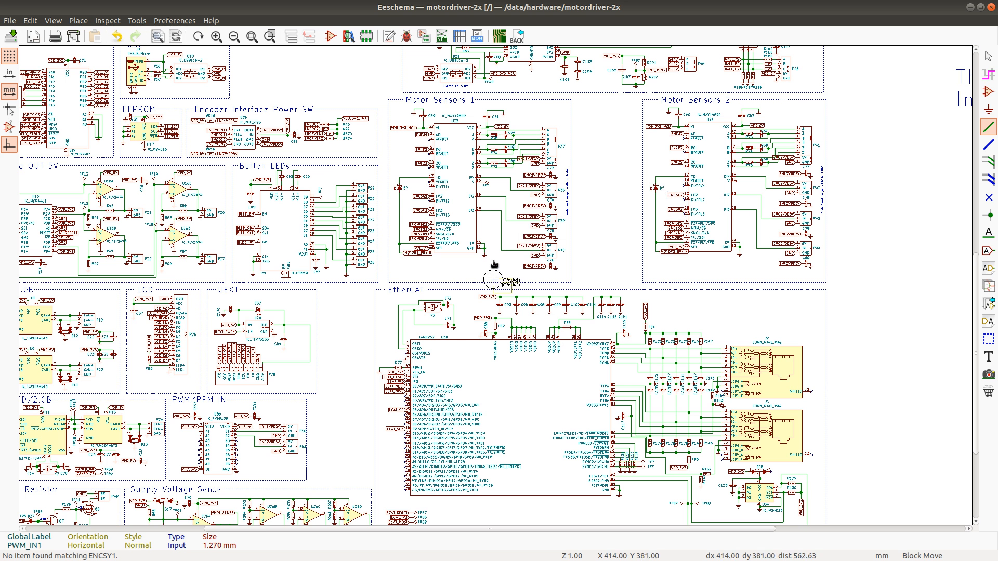
scroll(493, 279, up, 2)
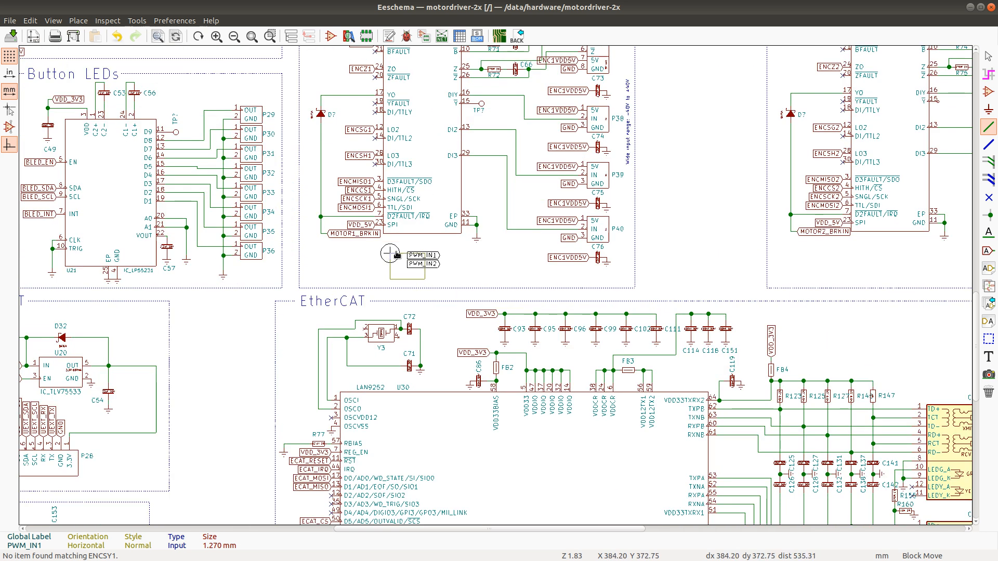
click(396, 255)
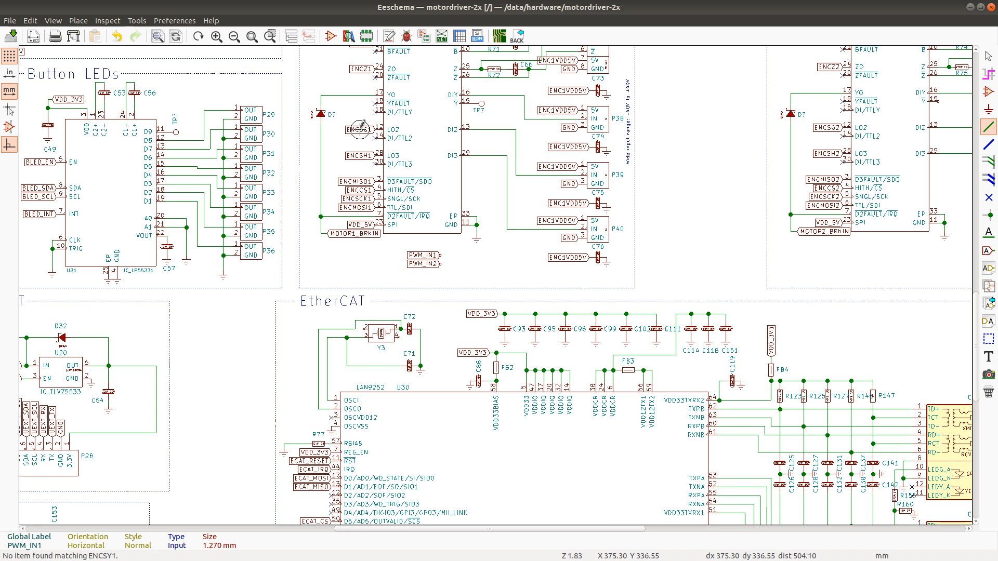
Replace ENCSG1 with PWM_IN1 on the Motor Sensors 1 chip's LO2 pin and ENCSG2 with PWM_IN2 on the Motor Sensors 2 chip's LO2 pin
key(Delete)
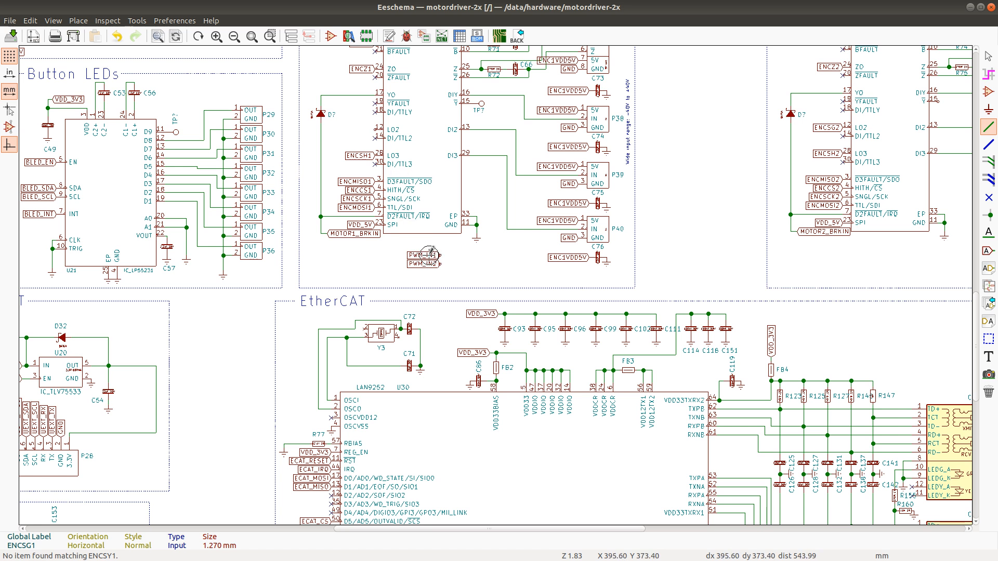
drag(430, 255, 374, 129)
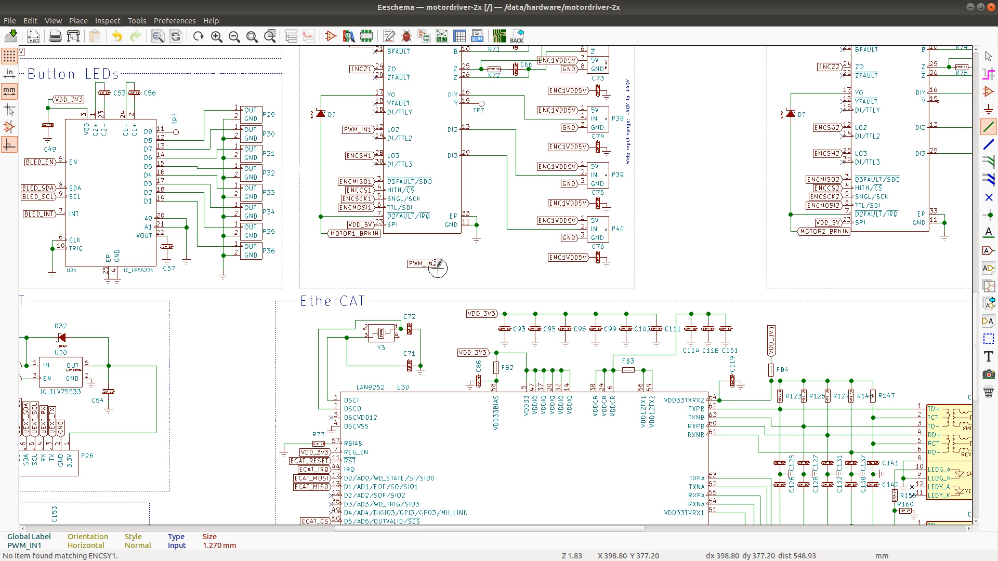
drag(431, 265, 828, 130)
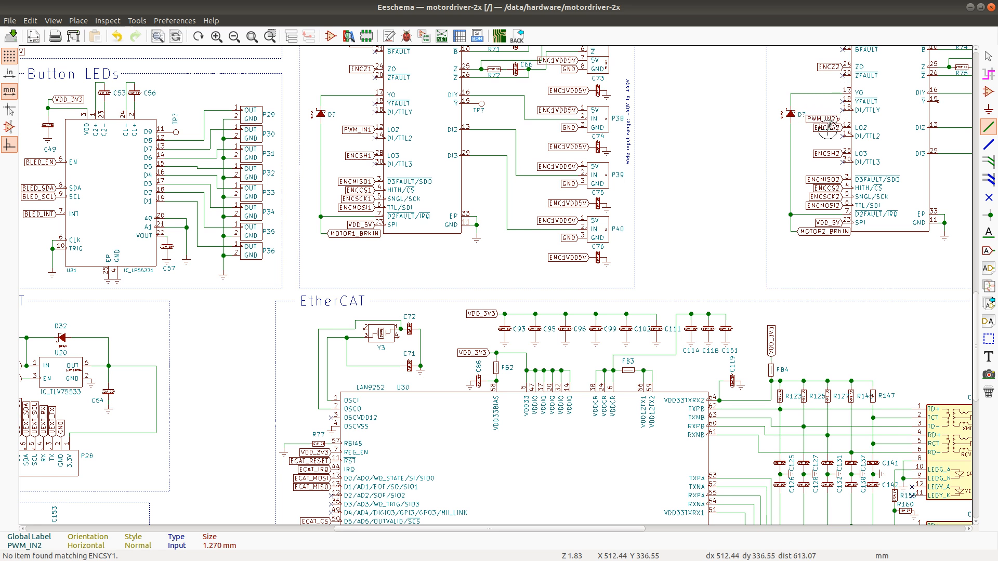
key(Delete)
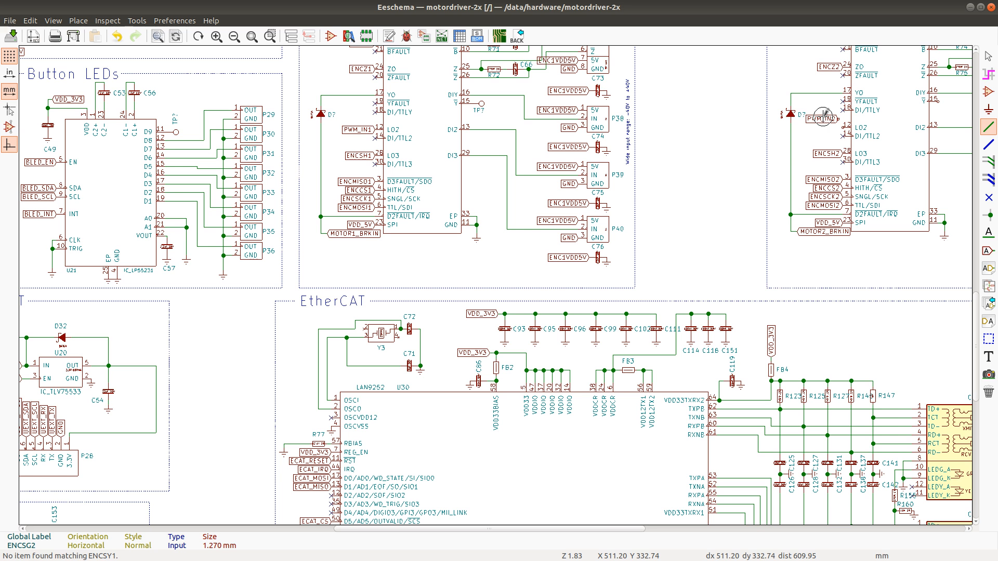
drag(823, 116, 843, 127)
scroll(803, 213, down, 1)
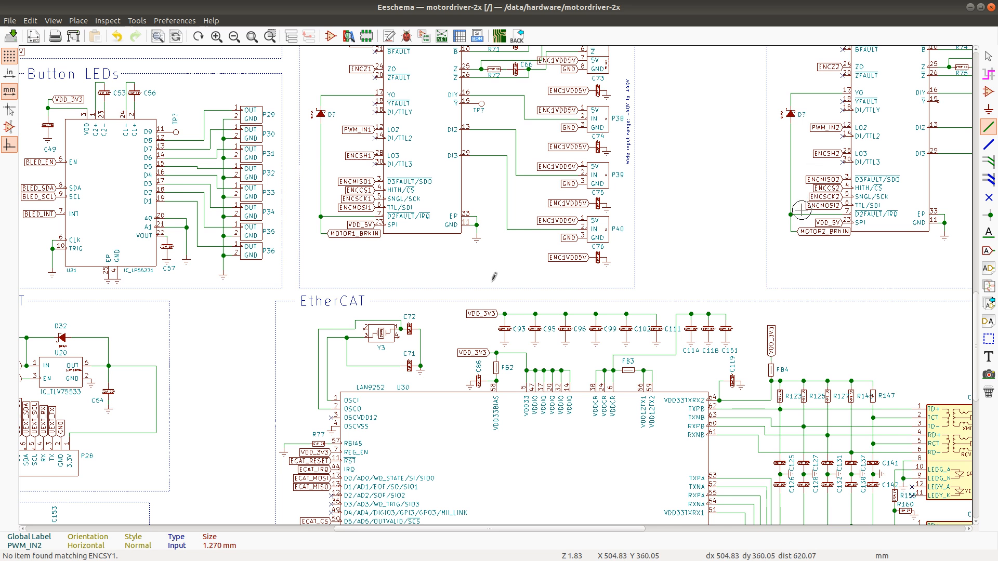
scroll(486, 307, down, 1)
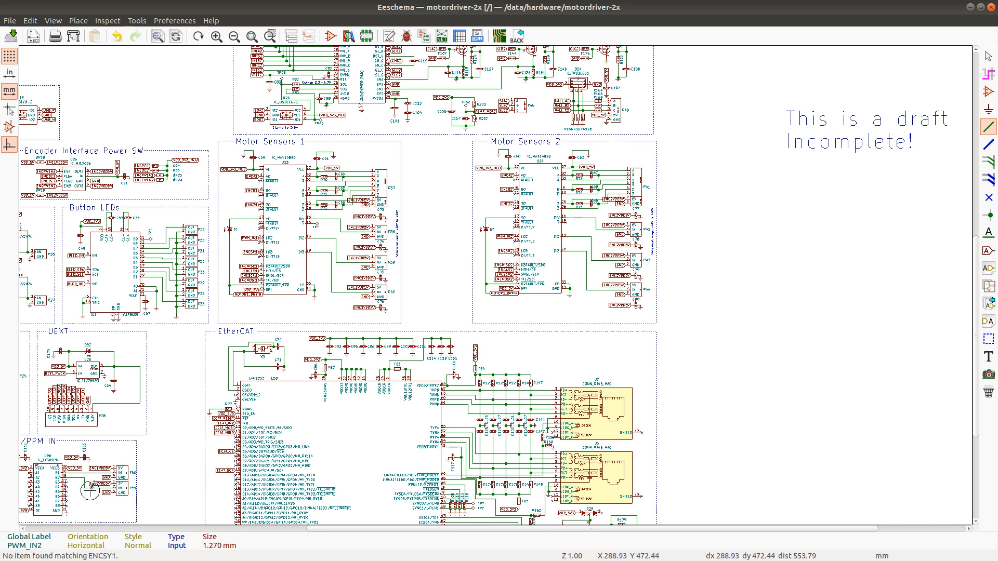
scroll(85, 490, up, 2)
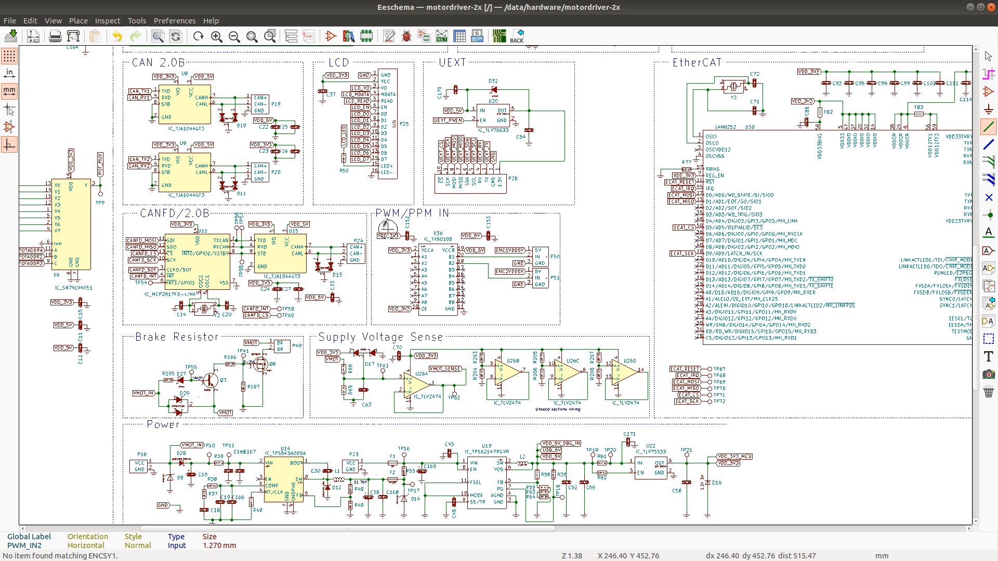
drag(383, 226, 550, 316)
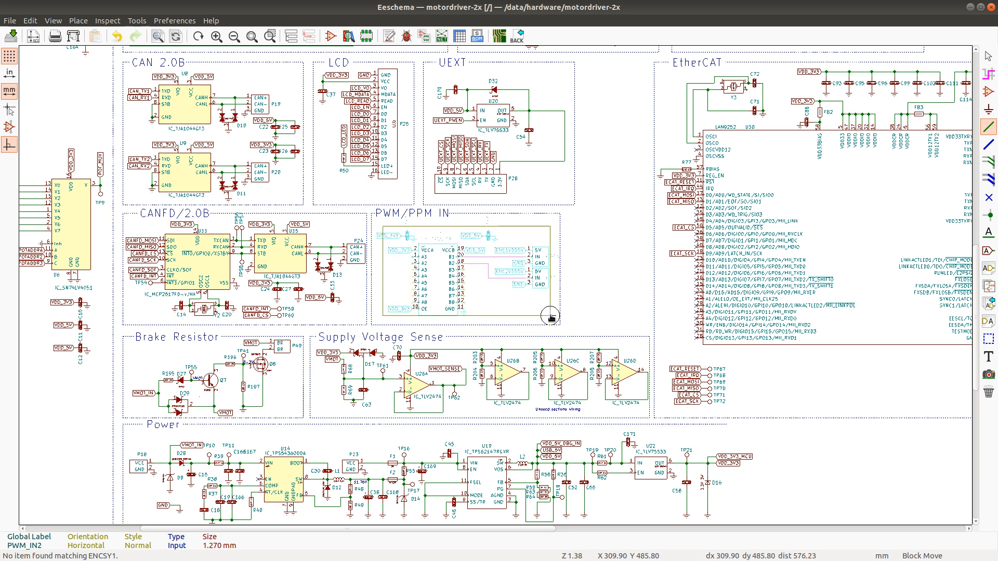
click(550, 315)
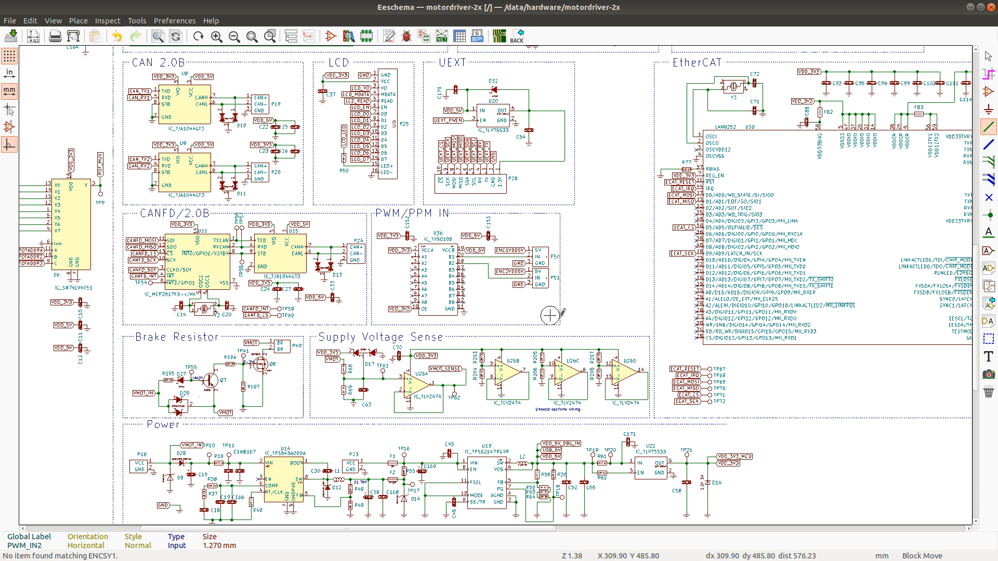
drag(563, 327, 369, 203)
drag(369, 206, 370, 208)
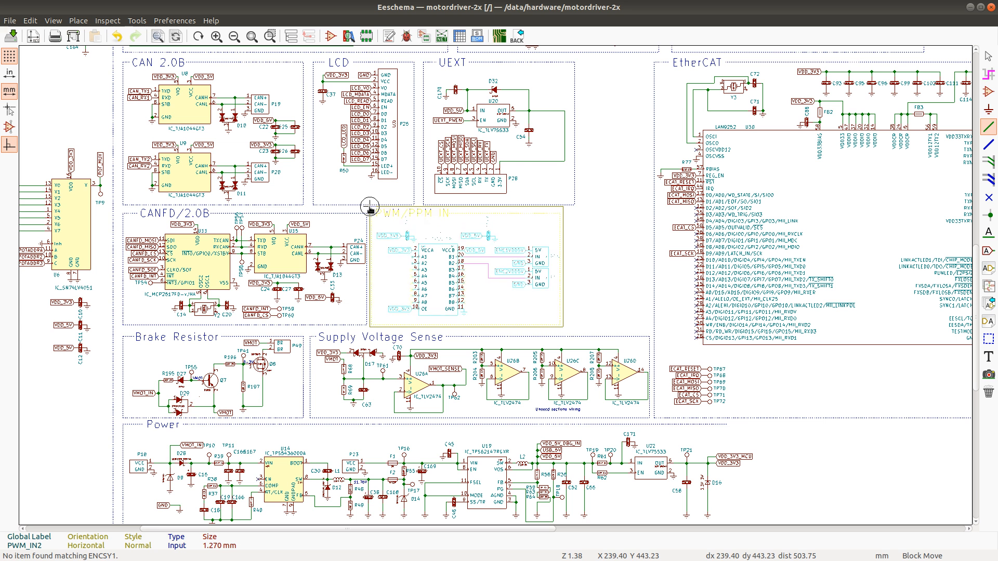
right_click(372, 206)
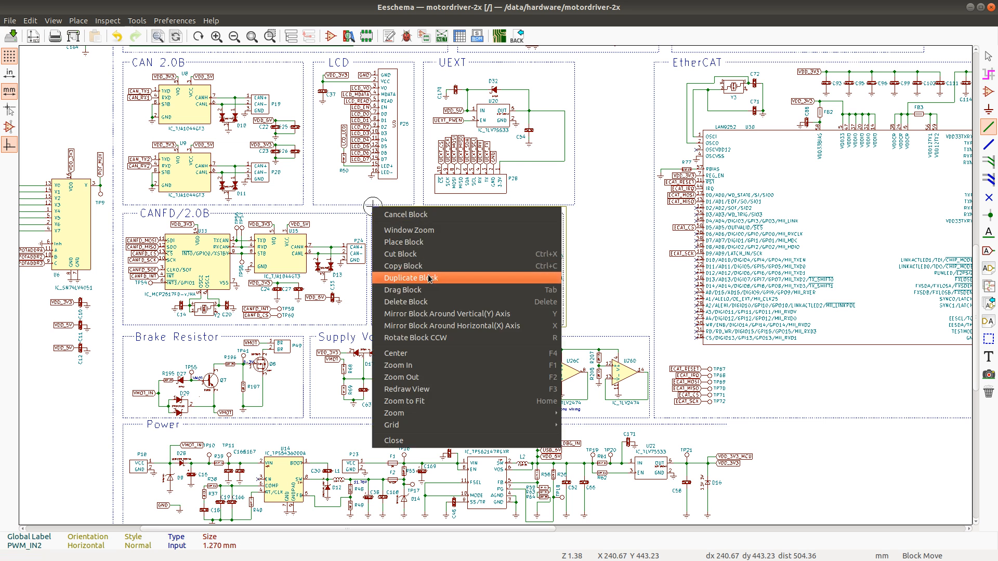
click(395, 214)
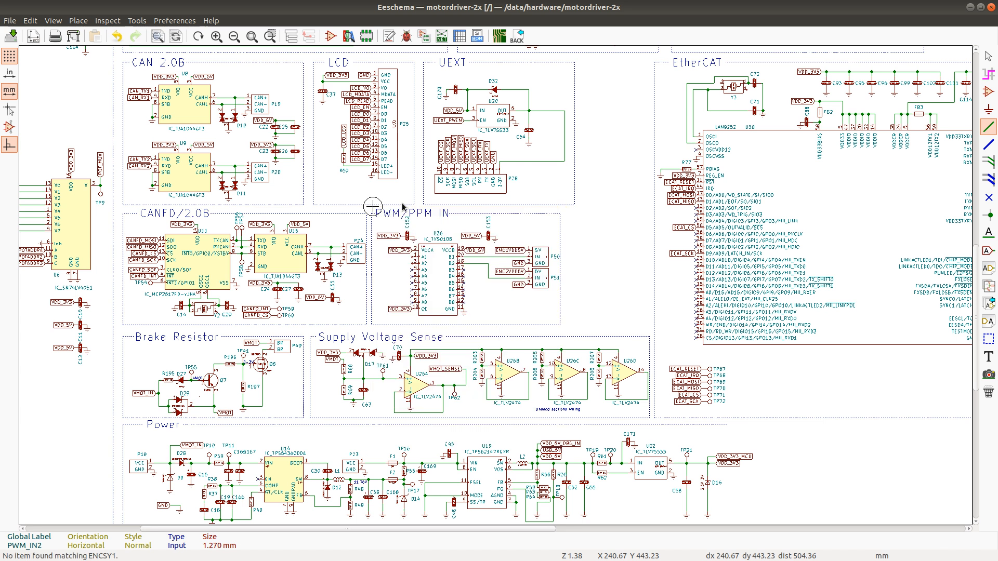
Delete the entire PWM/PPM IN section, including its frame, title, chip and connectors
key(Delete)
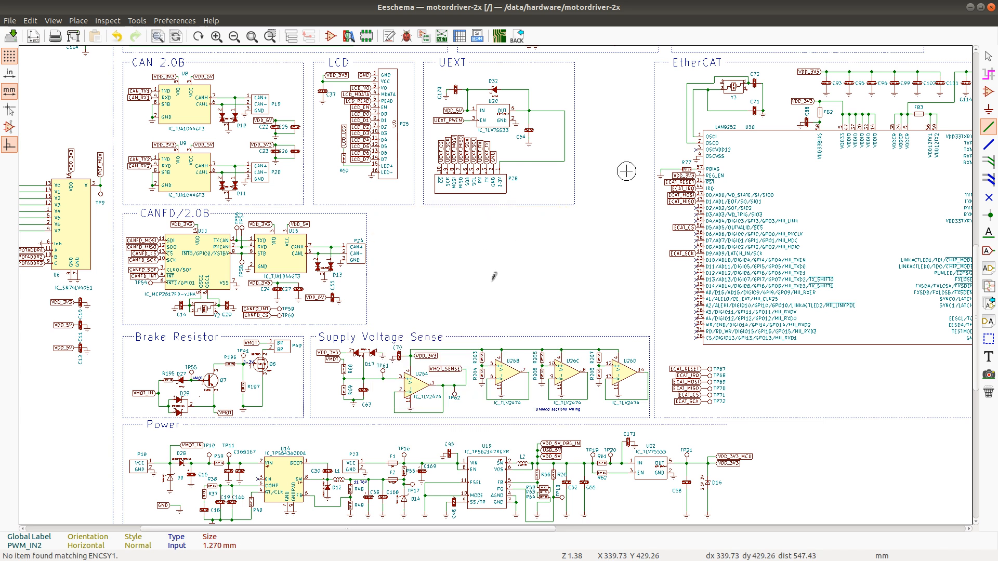
scroll(494, 277, down, 2)
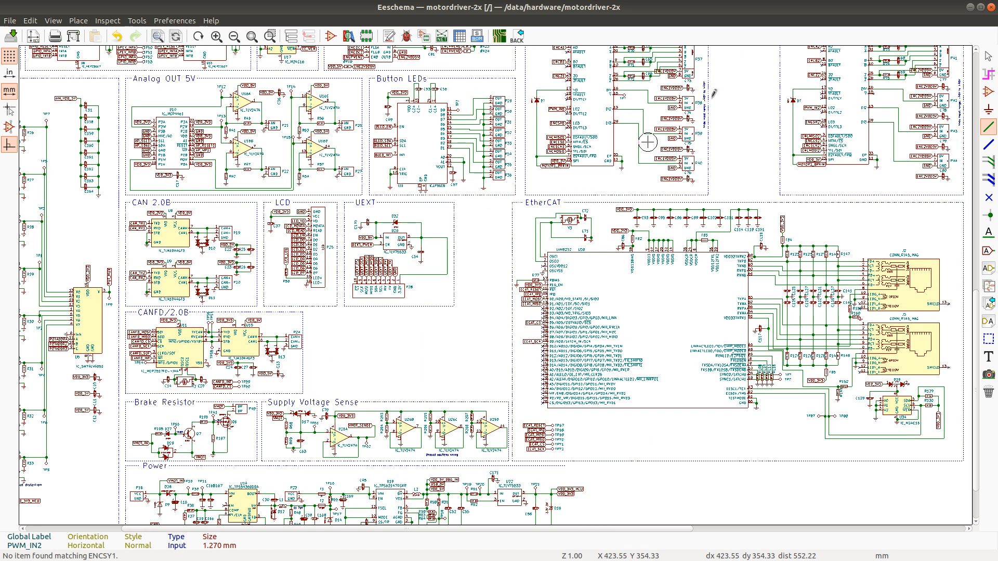
key(F4)
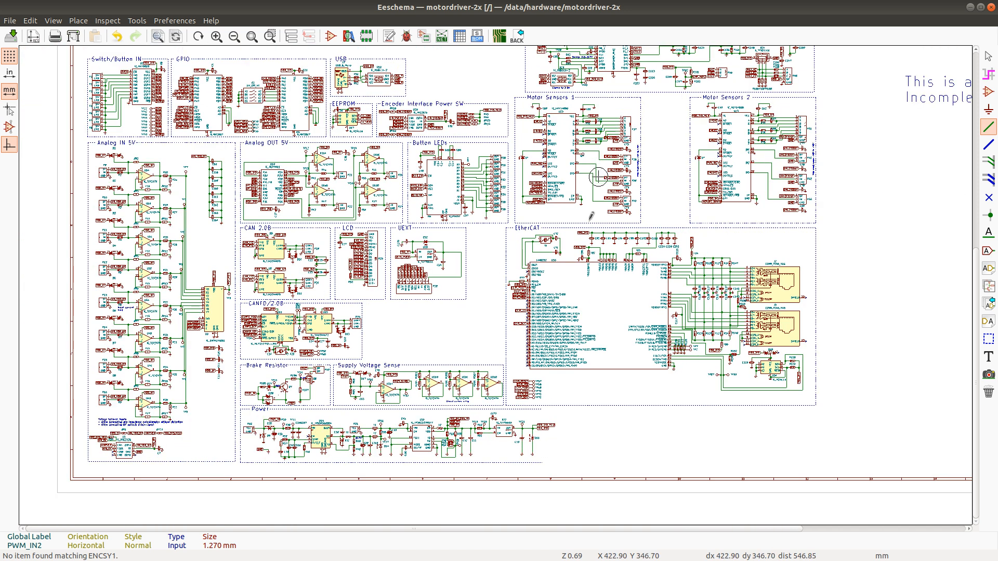
key(F4)
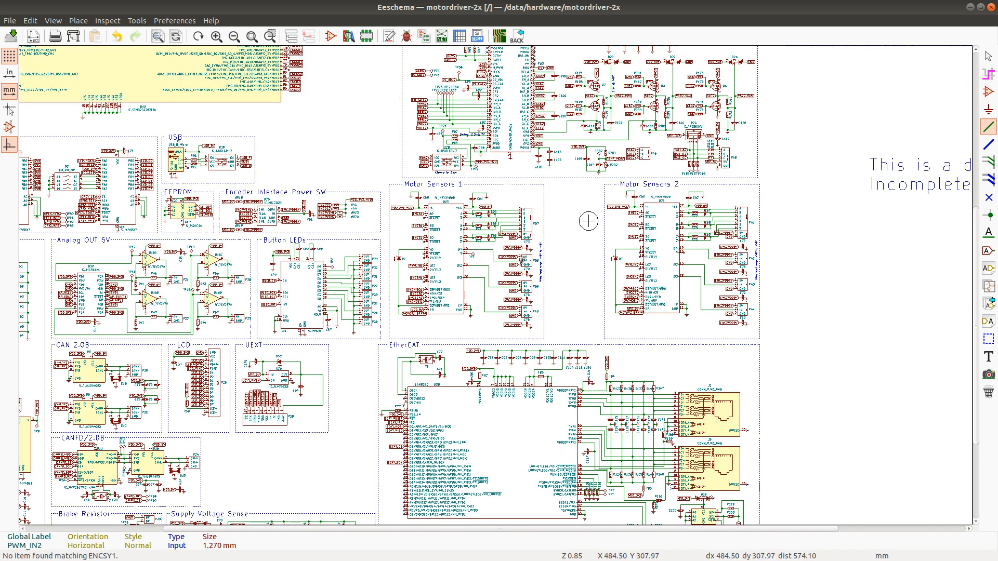
scroll(491, 277, up, 1)
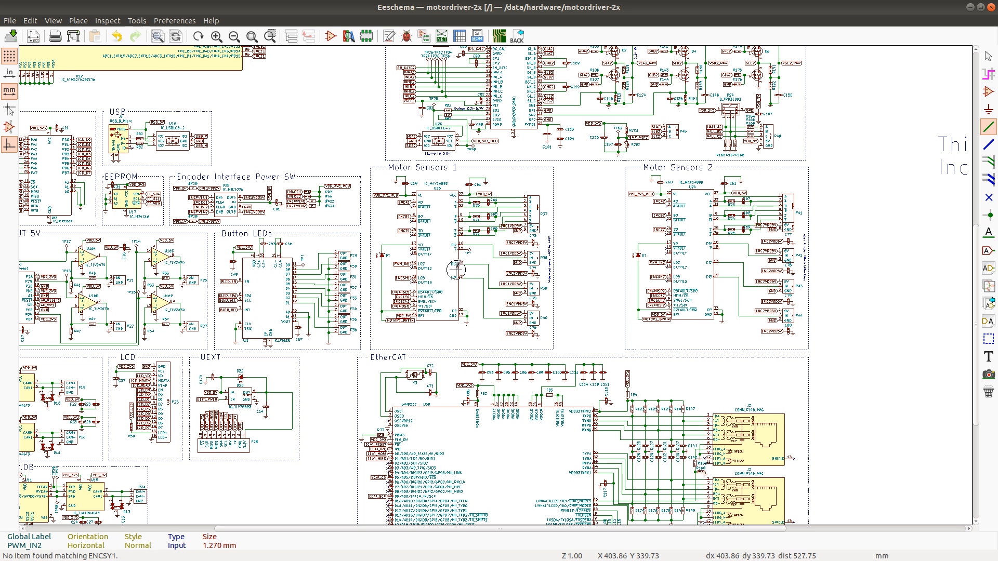
Find the ENCSG1 label at the microcontroller and delete ENCSG1 from pin PD6 and ENCSG2 from pin PD9
key(ctrl+f)
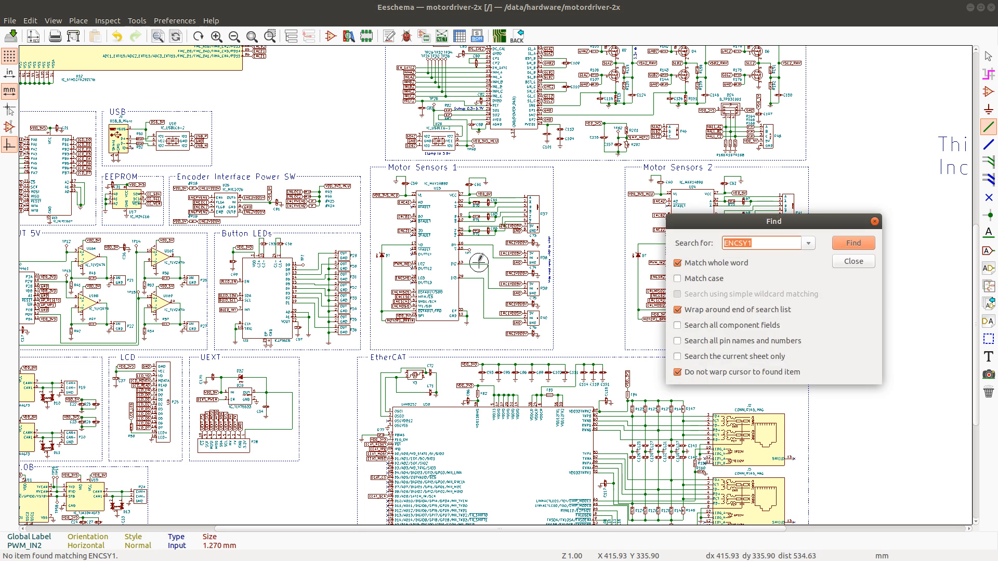
text(ENC)
click(853, 243)
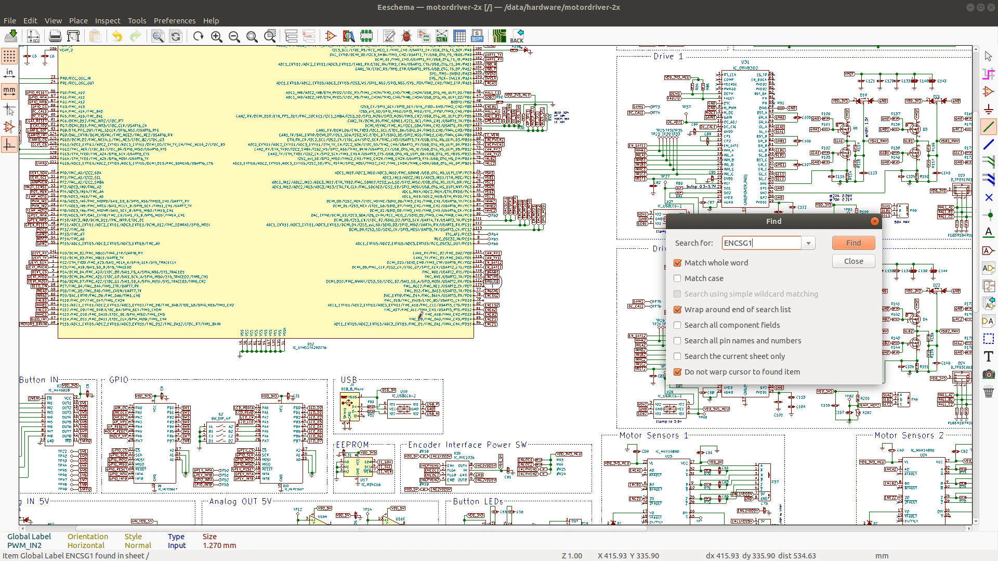
click(845, 243)
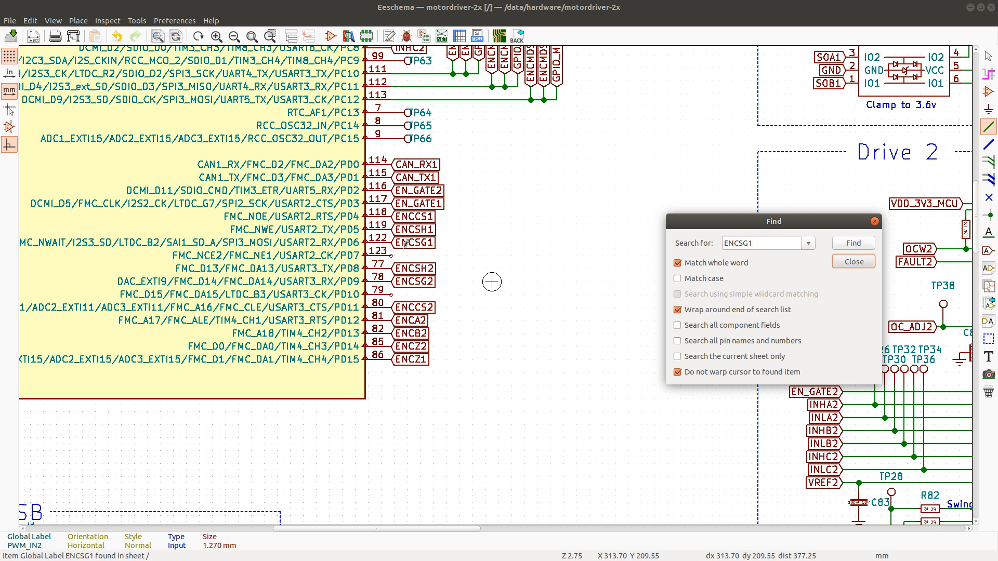
key(Return)
key(Escape)
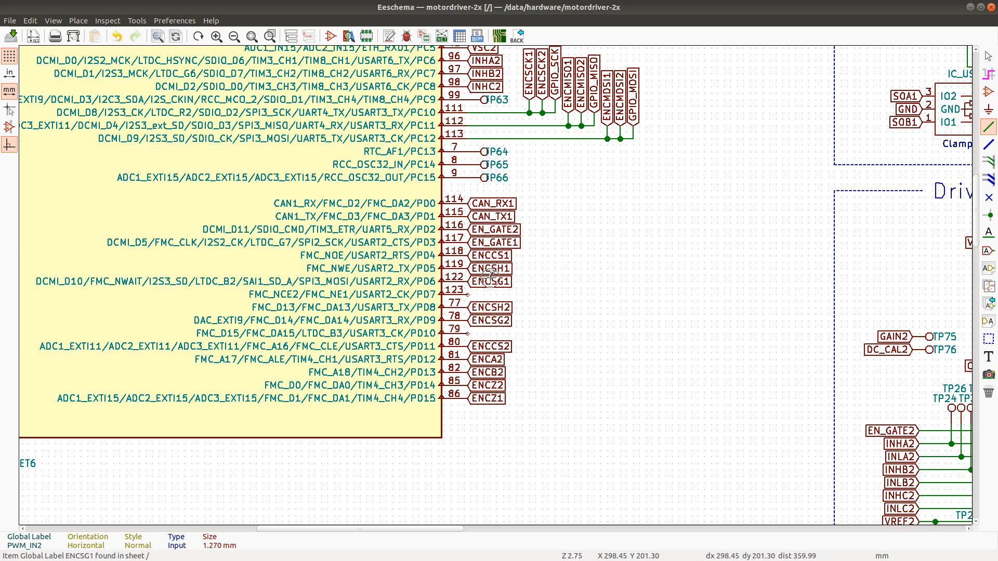
key(m)
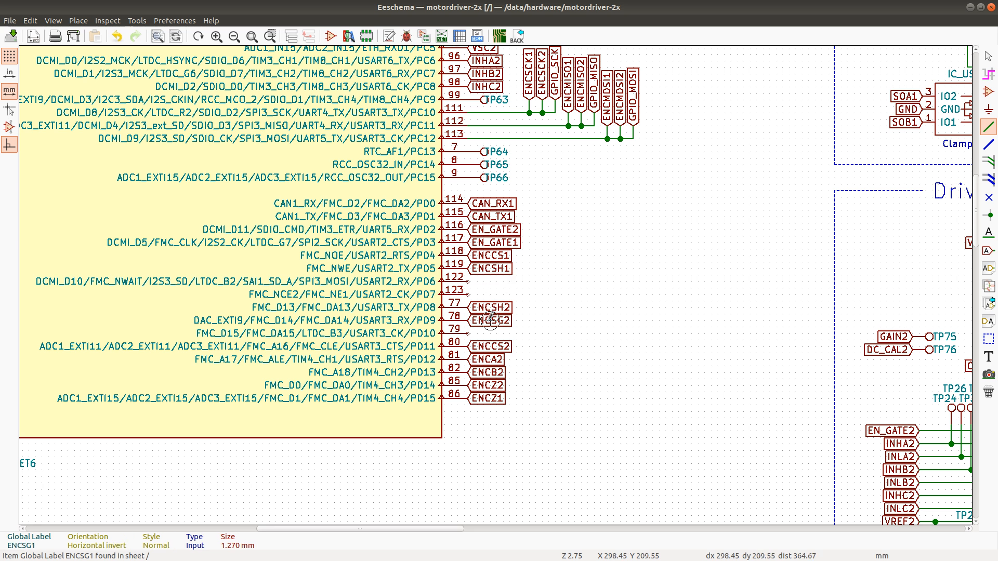
key(Delete)
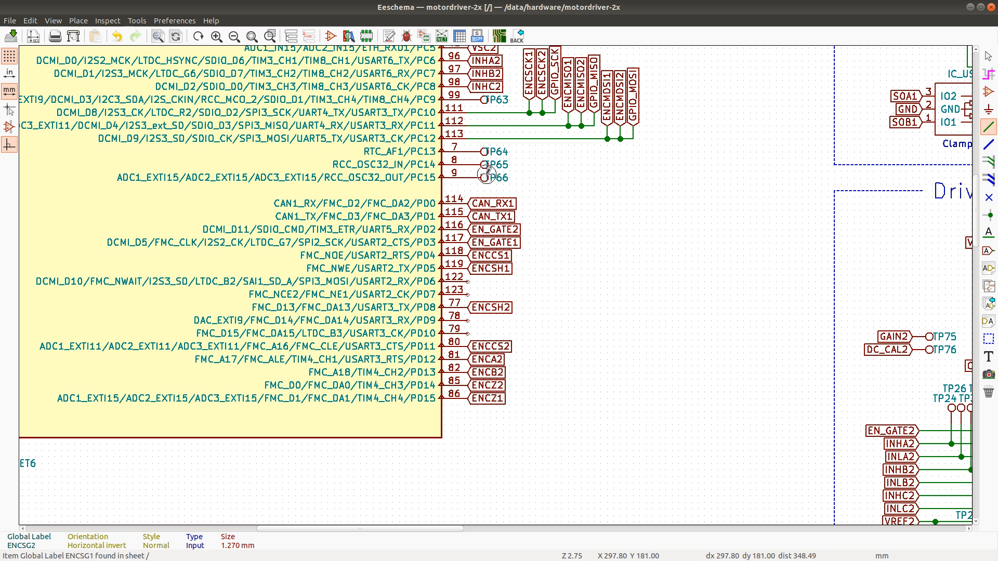
Duplicate the TP66 test point onto the free microcontroller pins PD6, PD7, PD9 and PD10
key(ctrl+d)
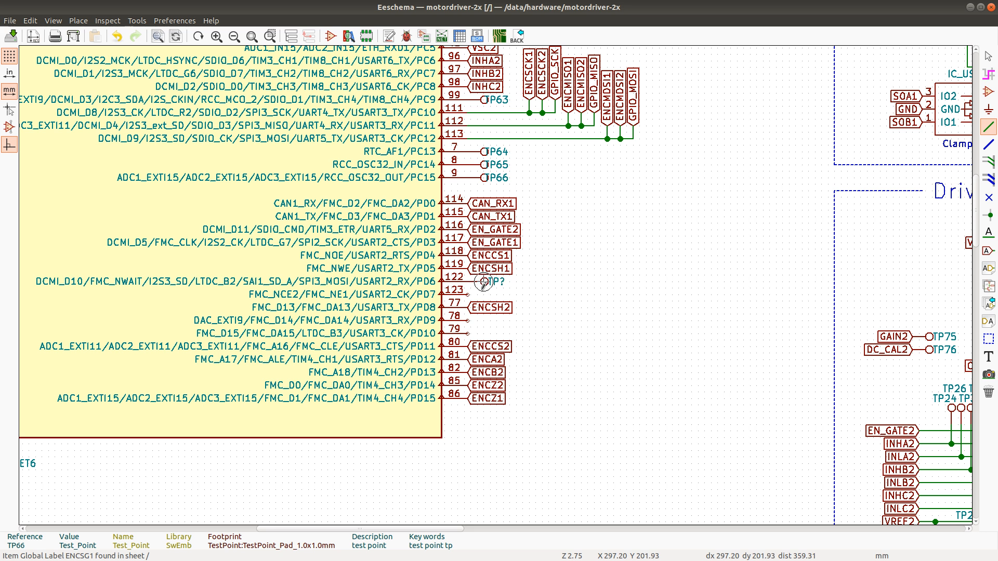
click(481, 297)
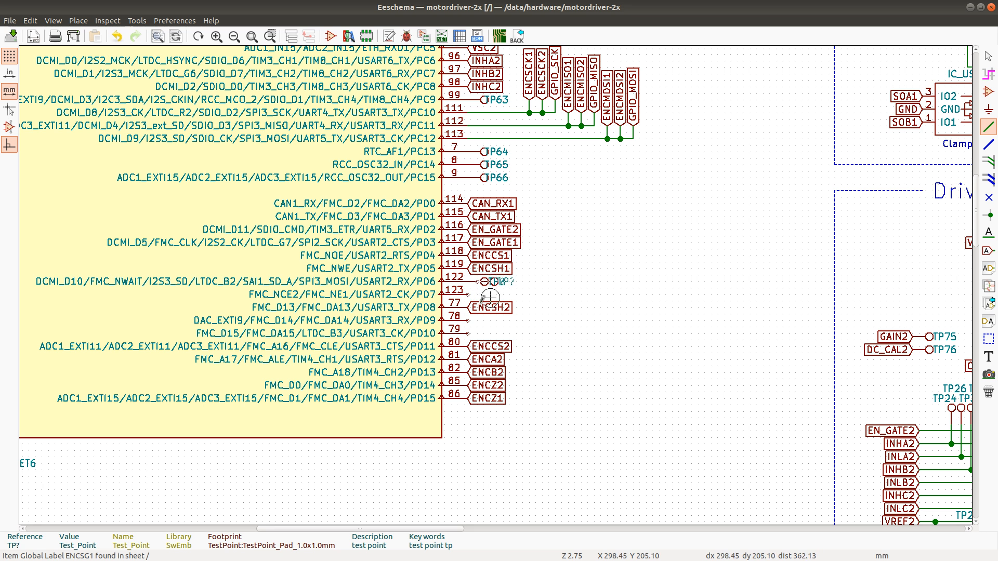
key(ctrl+d)
click(481, 311)
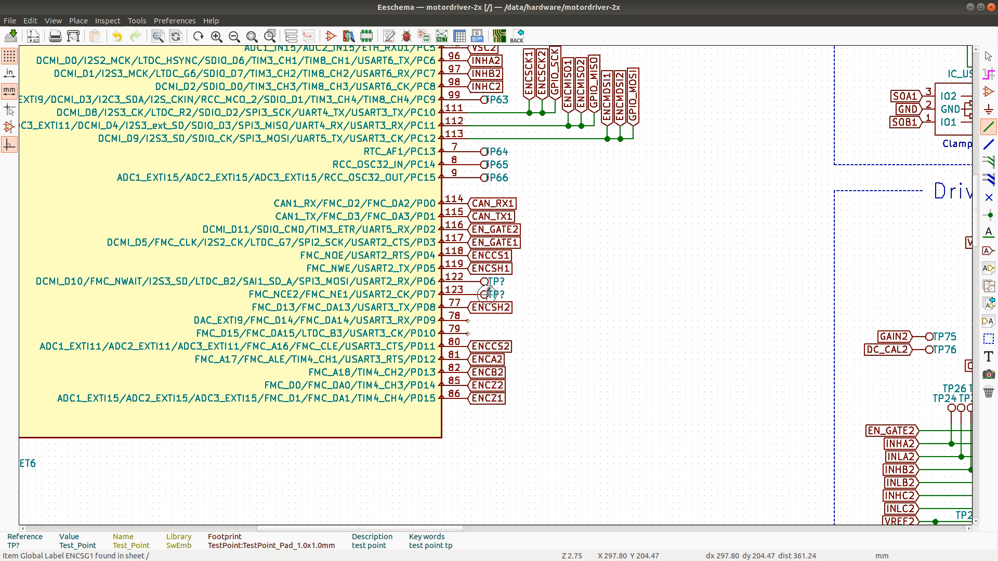
key(ctrl+d)
click(486, 321)
key(ctrl+d)
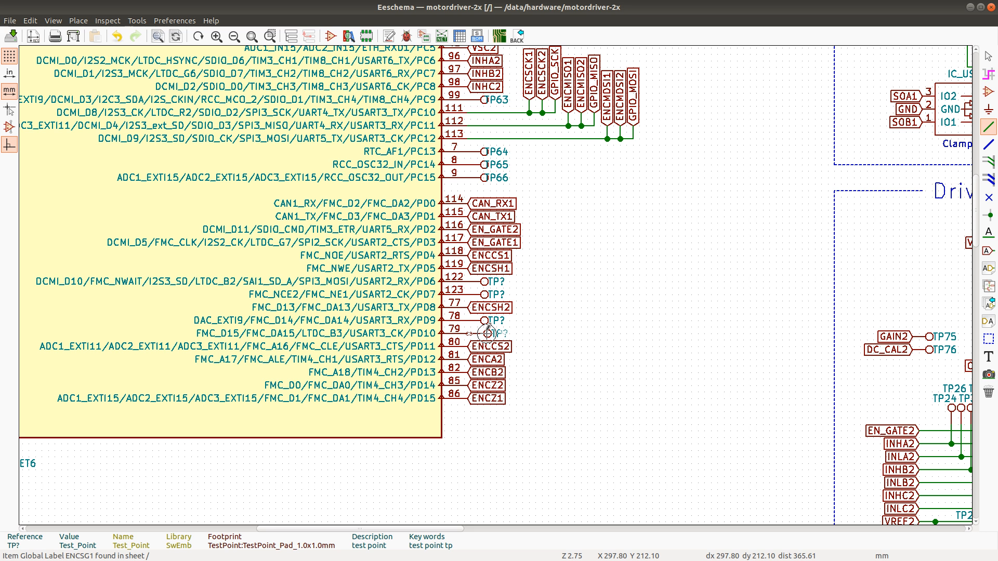
click(487, 334)
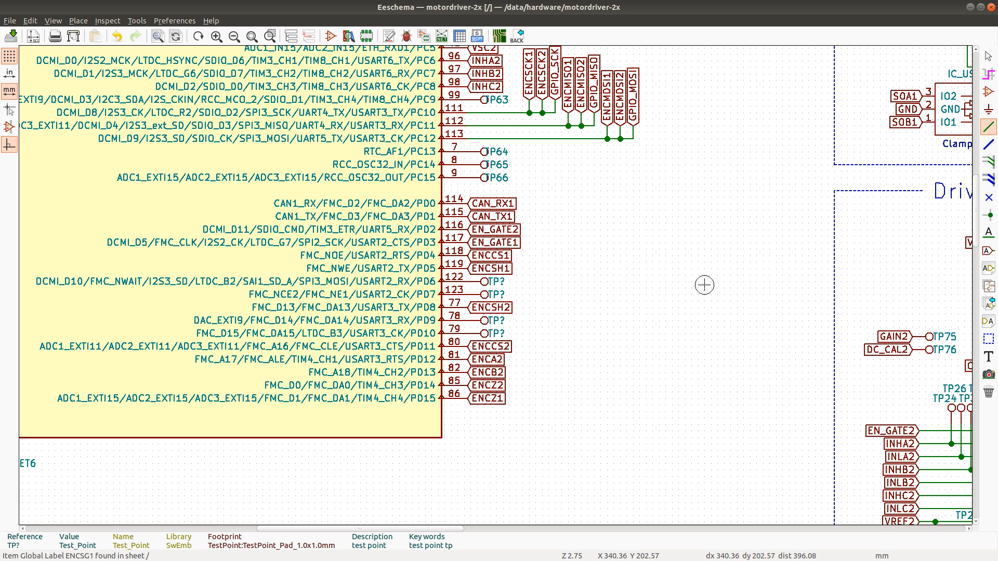
Switch to the label checklist in LibreOffice Calc and fill the ENCSG1, ENCSG2, ENCSY1 and ENCSY2 rows green
key(alt+Tab)
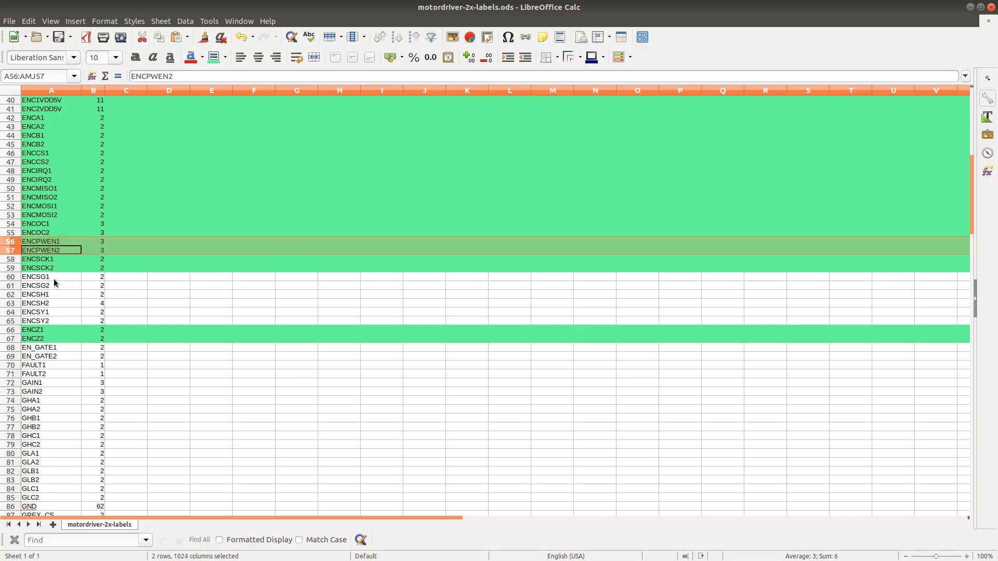
click(12, 277)
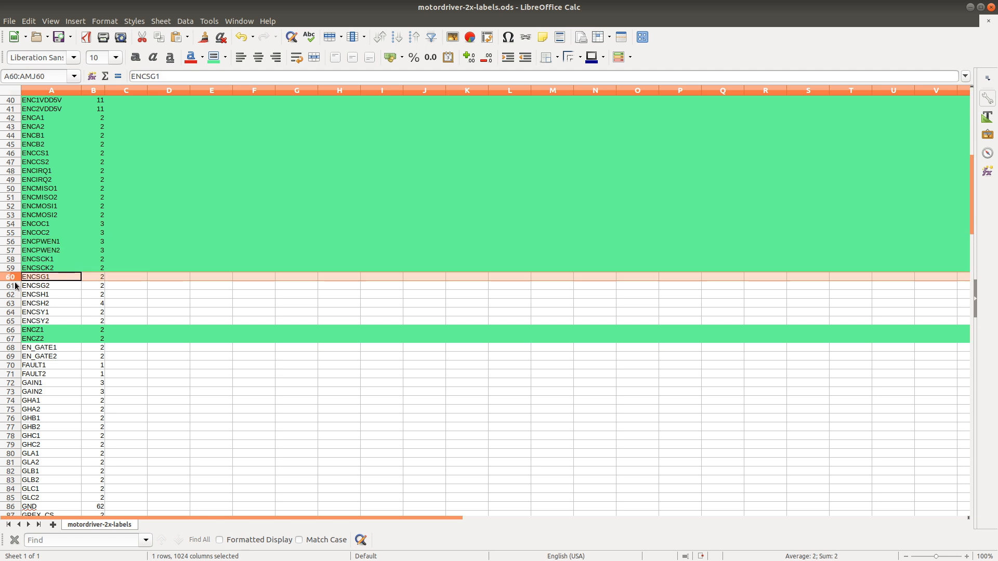
shift+click(11, 286)
ctrl+click(11, 312)
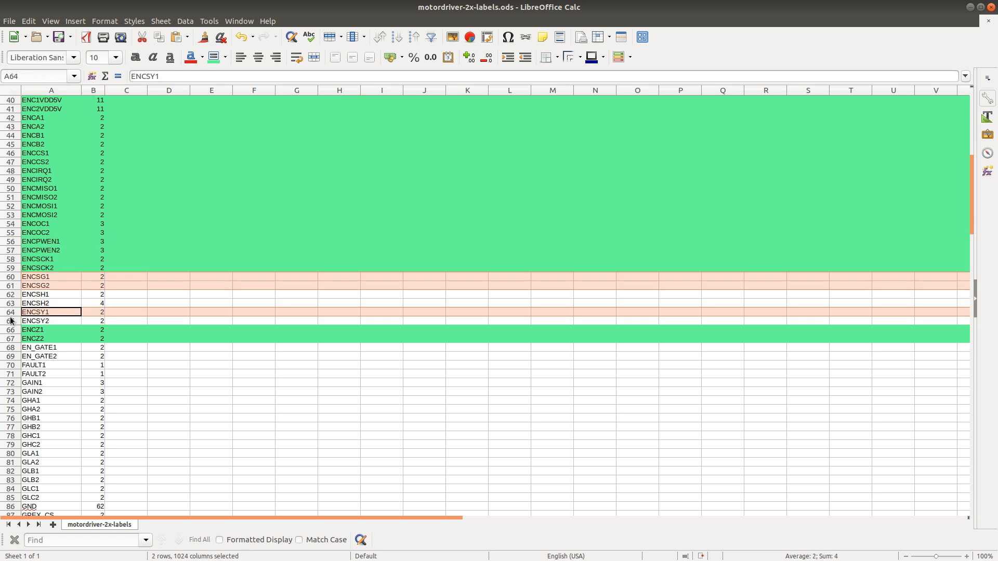
ctrl+shift+click(12, 321)
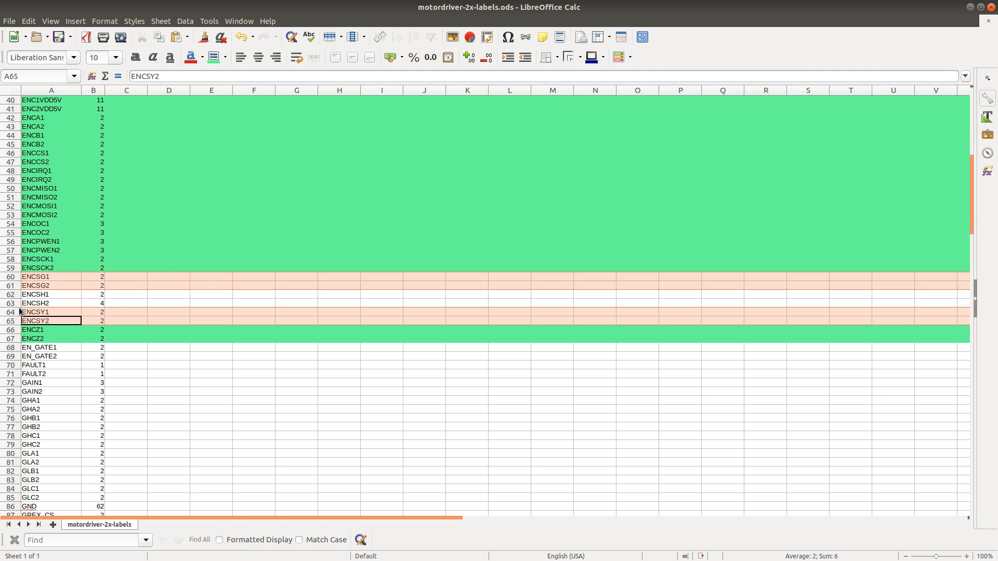
click(213, 59)
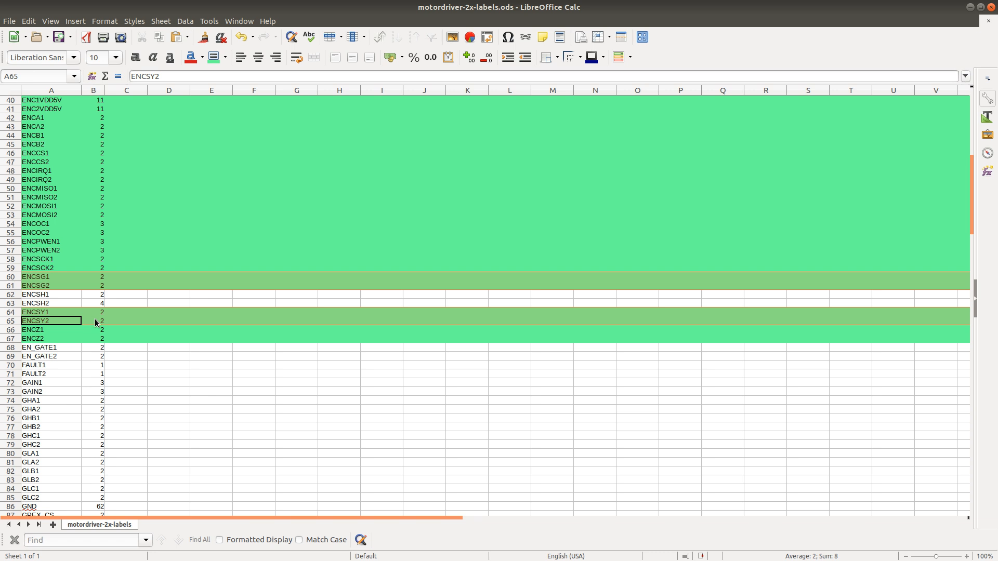
Return to the Eeschema schematic and search for ENCSH1 as a whole word, stepping through its occurrences
key(alt+Tab)
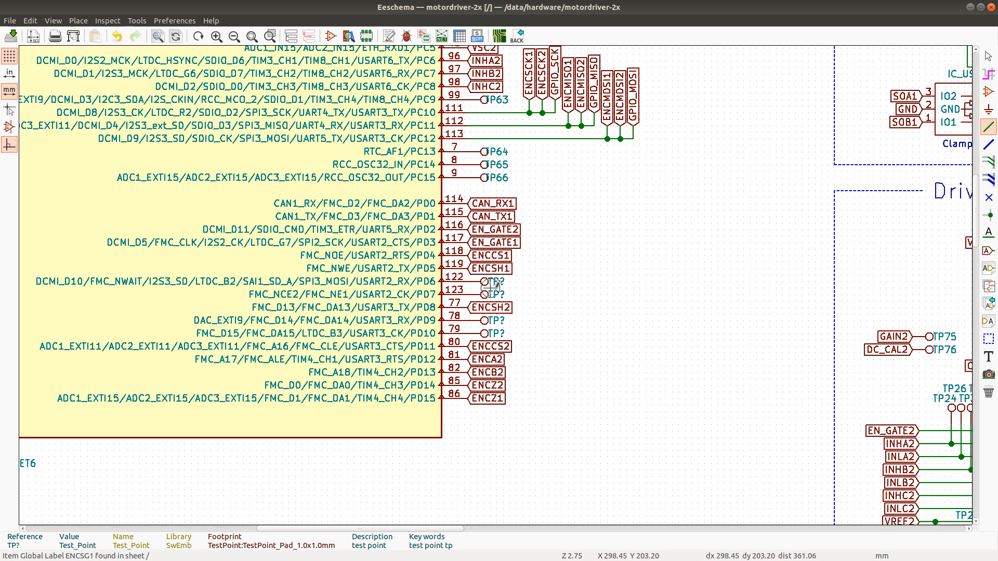
key(ctrl+f)
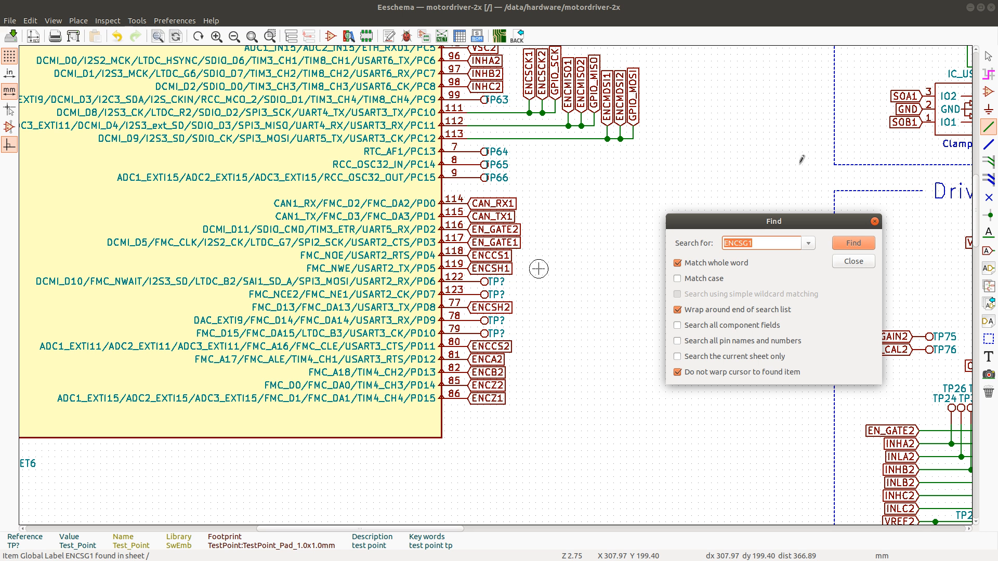
text(E)
key(Return)
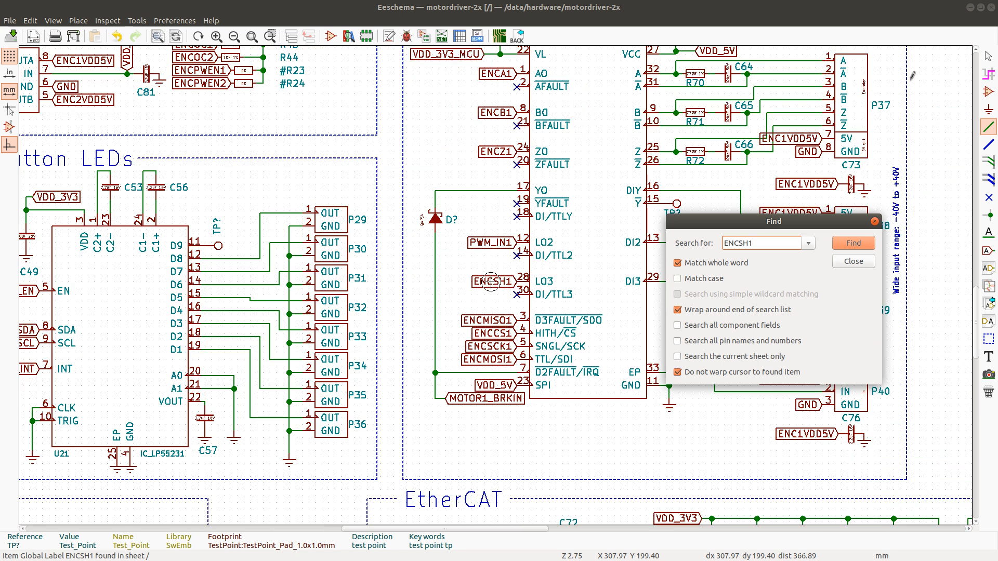
click(852, 243)
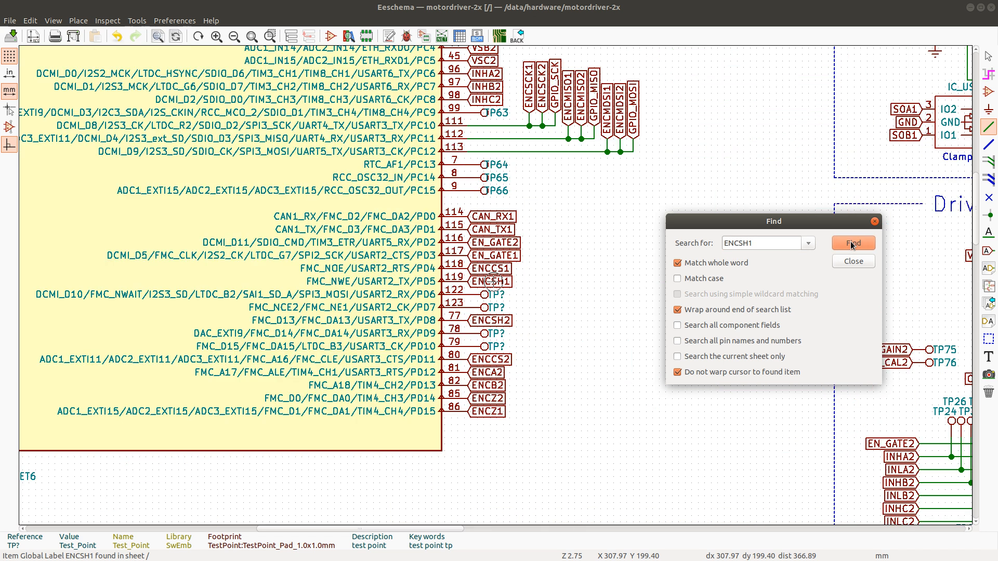
click(852, 243)
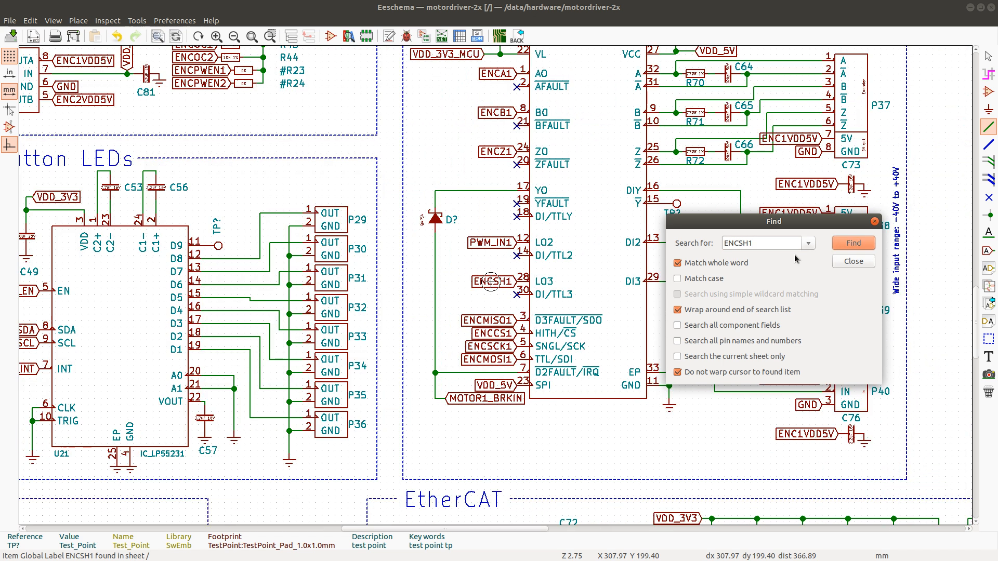
Search the schematic for ENCSH2 as a whole word and step through its occurrences
click(761, 243)
text(2)
key(Return)
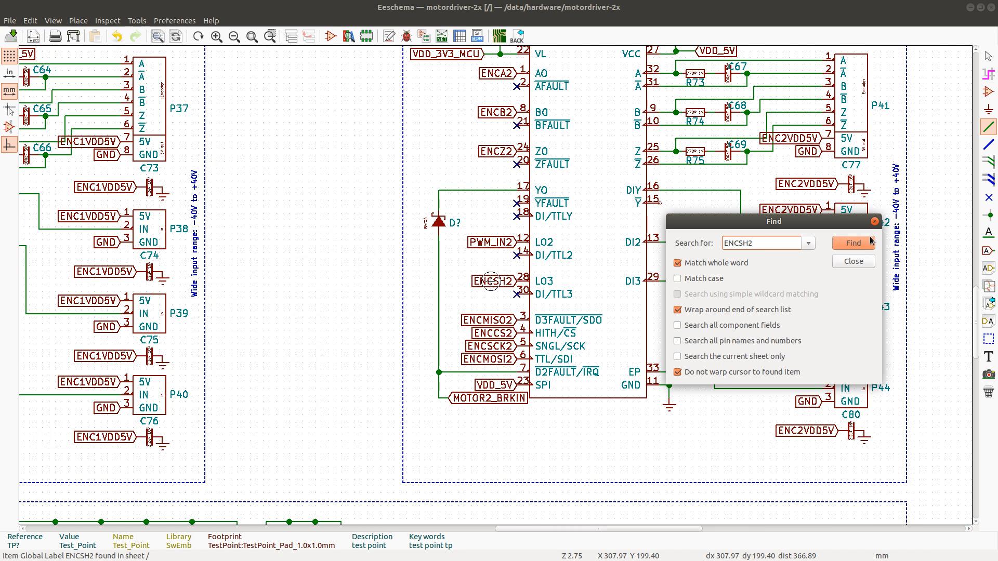
click(855, 247)
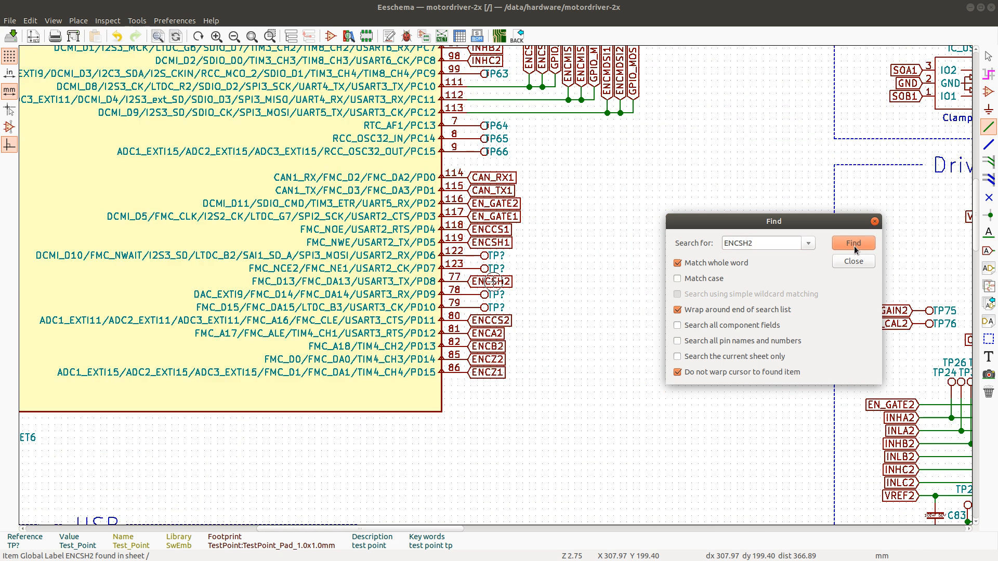
click(851, 246)
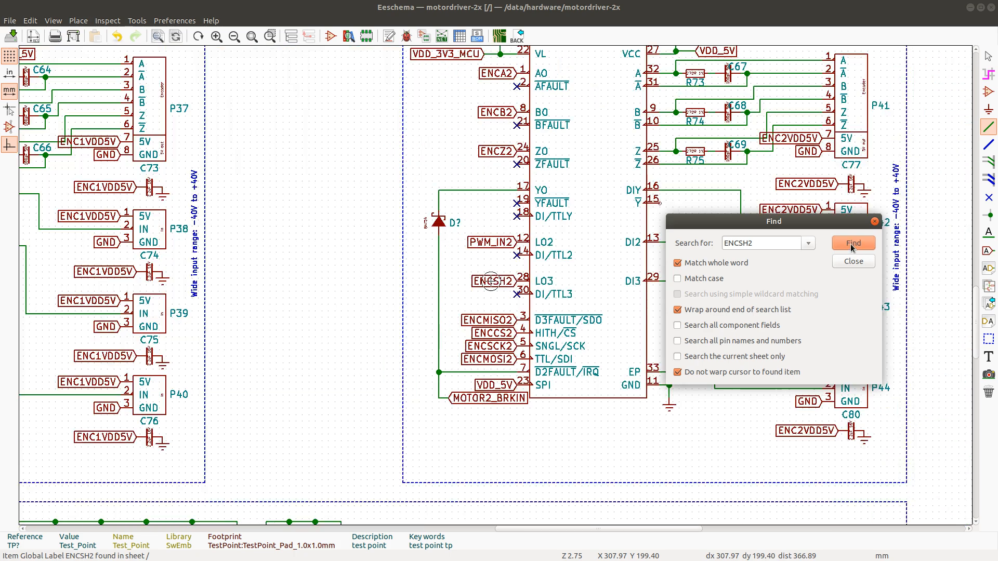
Switch to the LibreOffice Calc checklist and fill the ENCSH1 and ENCSH2 rows green
key(alt+Tab)
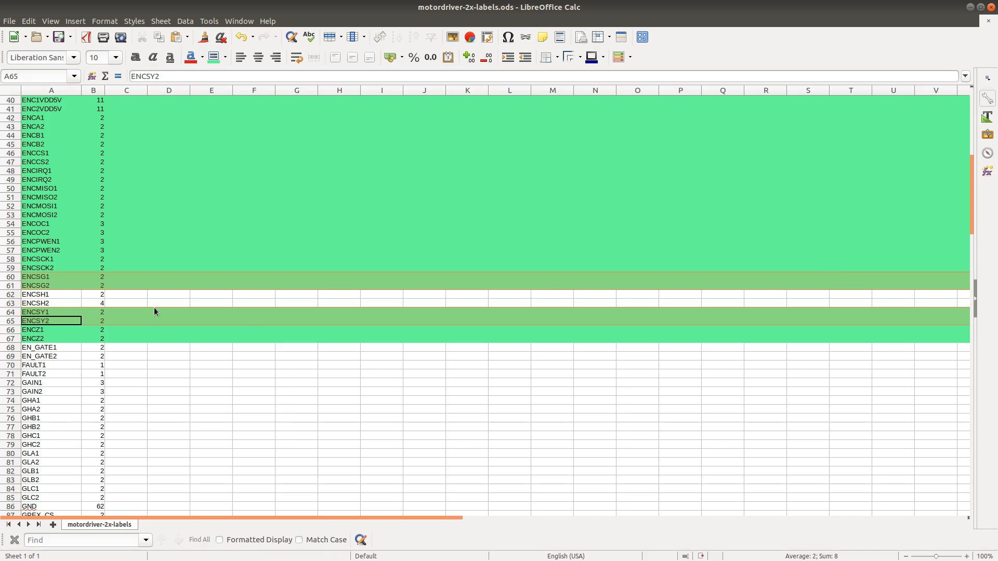
drag(4, 295, 5, 303)
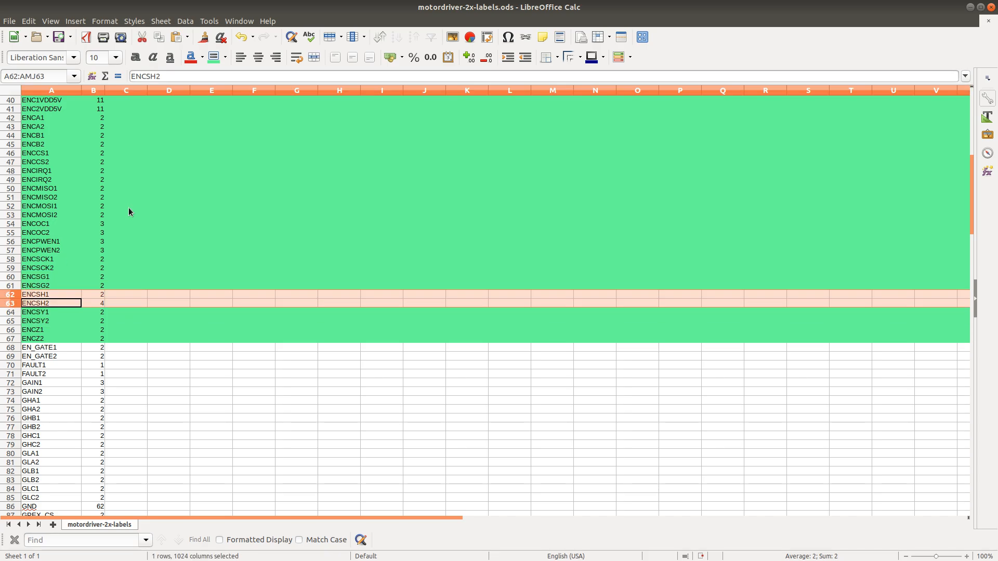
click(215, 55)
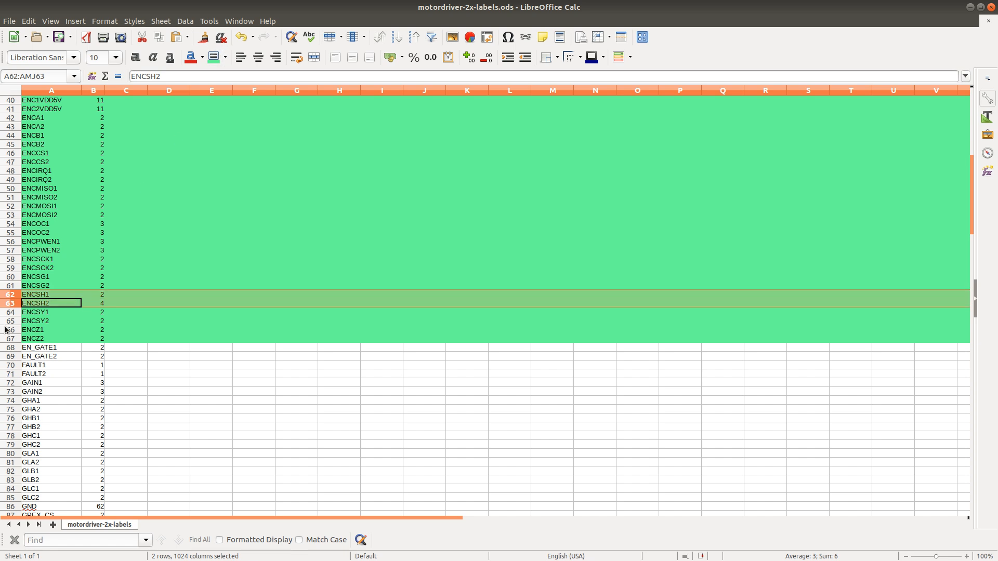
Return to the Eeschema schematic and search for EN_GATE1 as a whole word, stepping through its occurrences
key(alt+Tab)
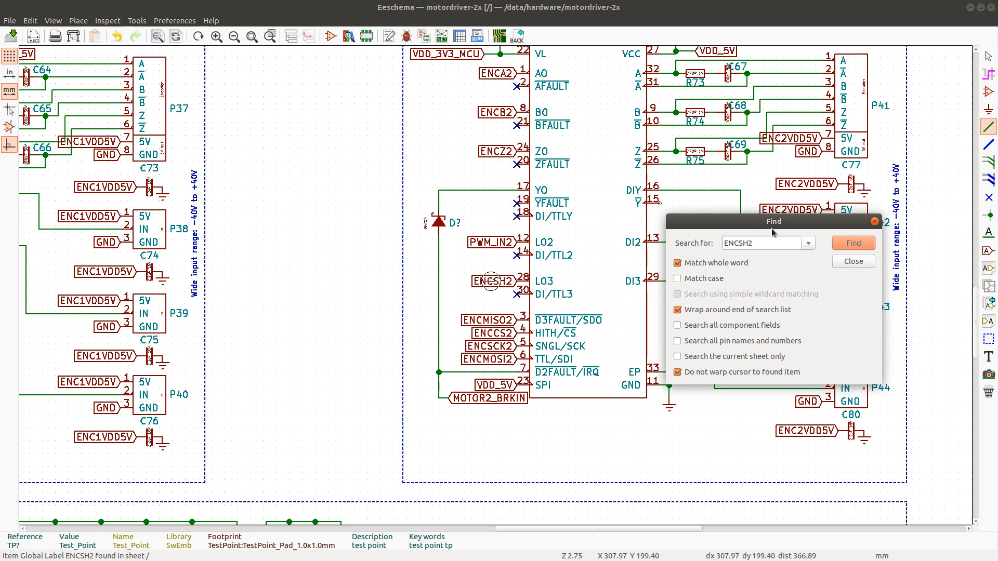
click(752, 248)
key(ctrl+a)
text(EN_GA)
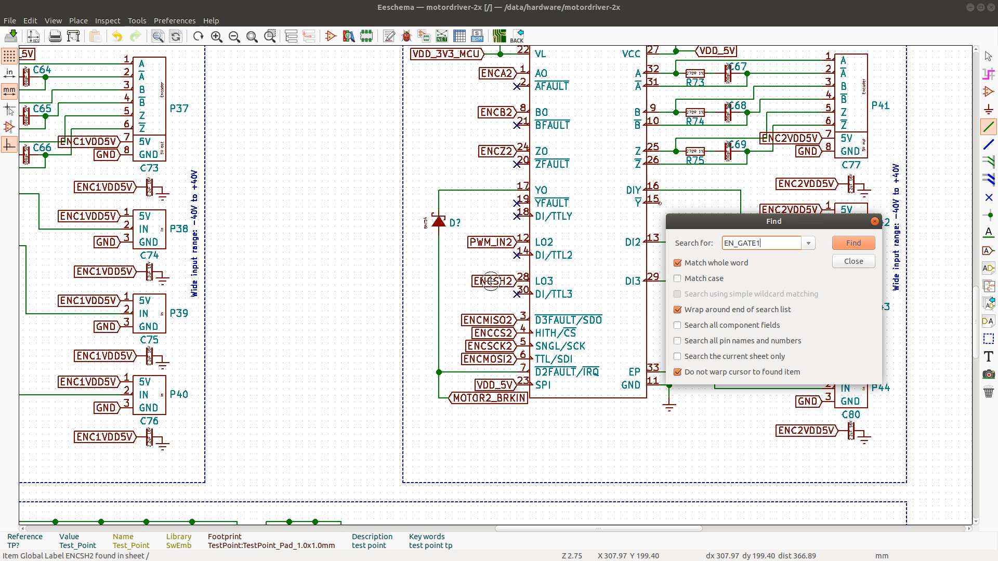
text(TE1)
key(Return)
click(857, 244)
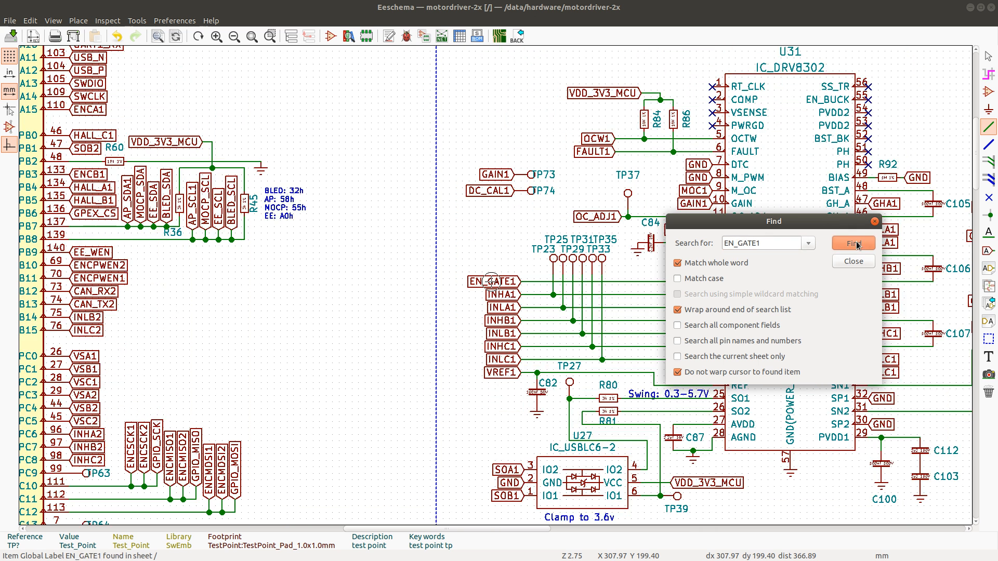
Step to the next EN_GATE1 occurrence, and search for EN_GATE2 as a whole word, stepping through its occurrences
click(857, 244)
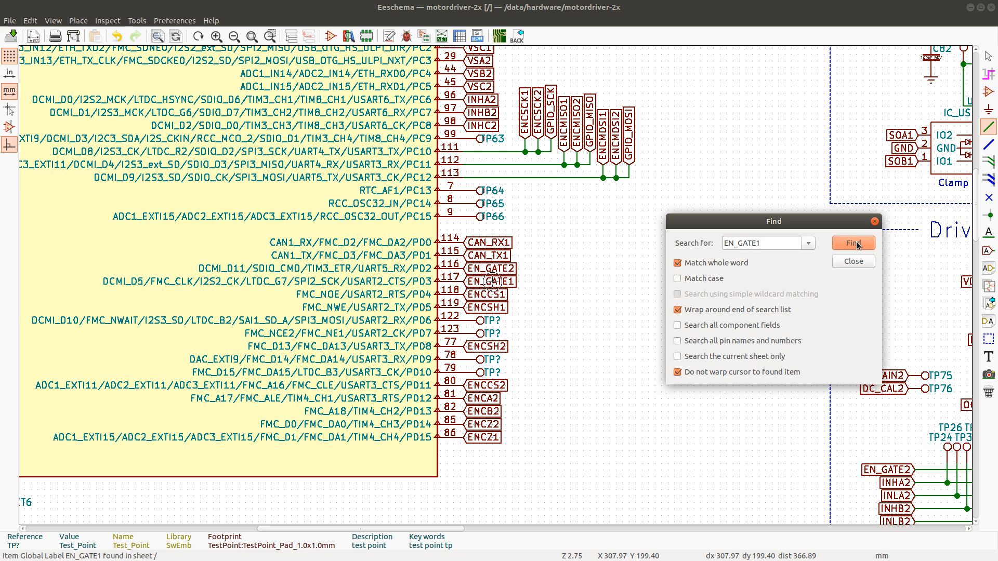
click(762, 240)
key(BackSpace)
text(2)
key(Return)
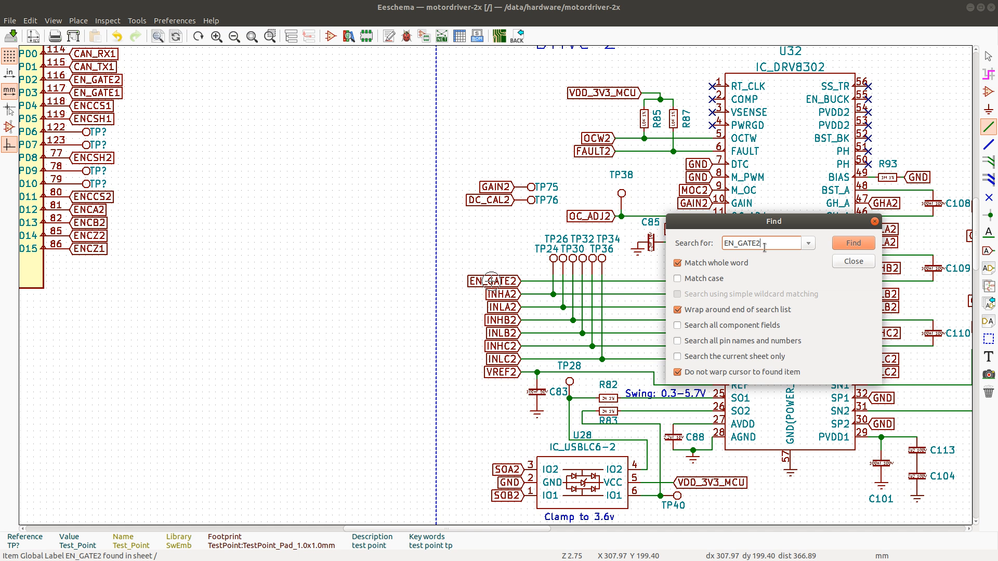
click(855, 247)
click(855, 245)
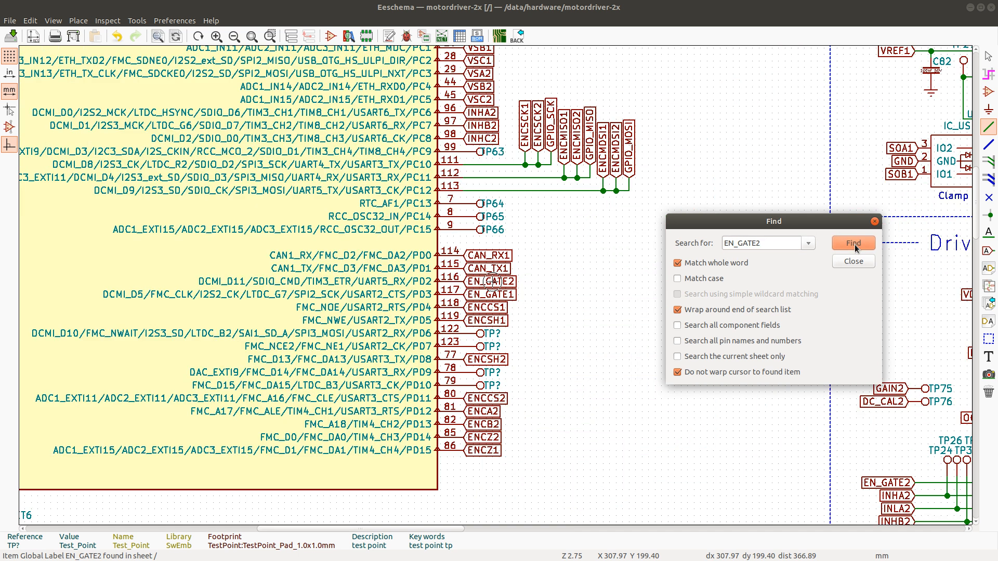
click(854, 244)
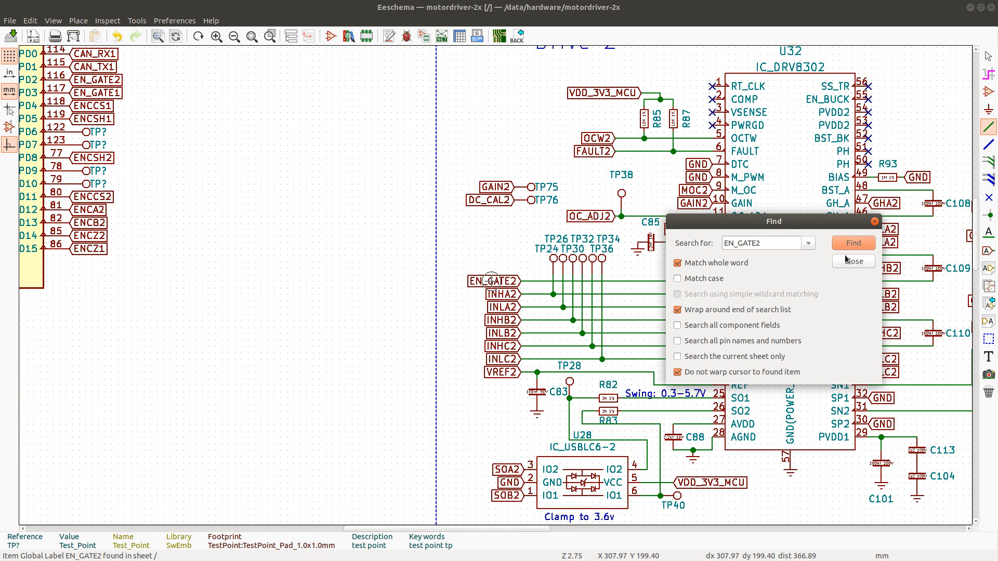
click(854, 261)
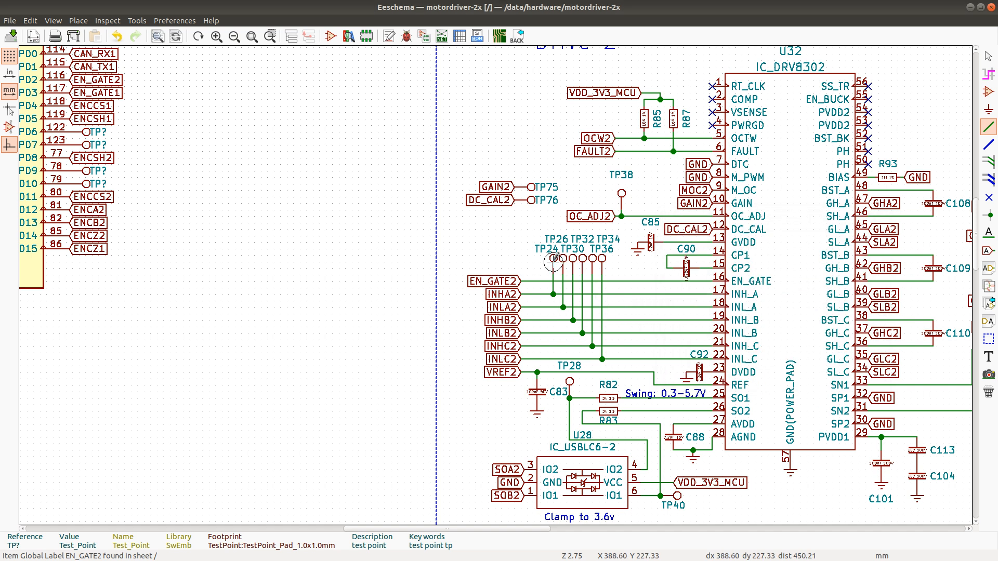
Copy test point TP24 beside itself, wire the copy to the EN_GATE2 net, and move its reference text clear of TP24
drag(553, 261, 544, 268)
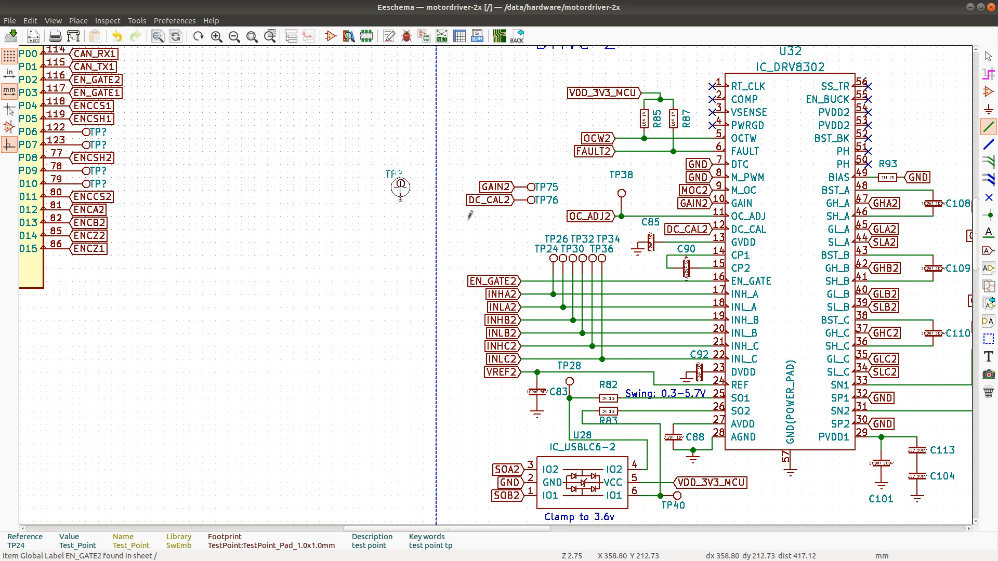
scroll(497, 264, up, 1)
scroll(515, 274, up, 1)
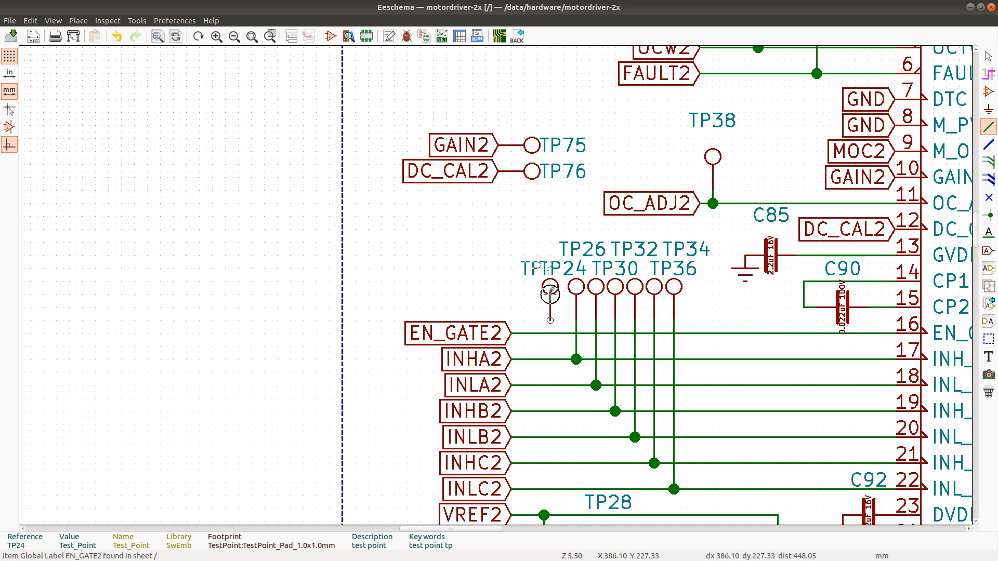
click(557, 295)
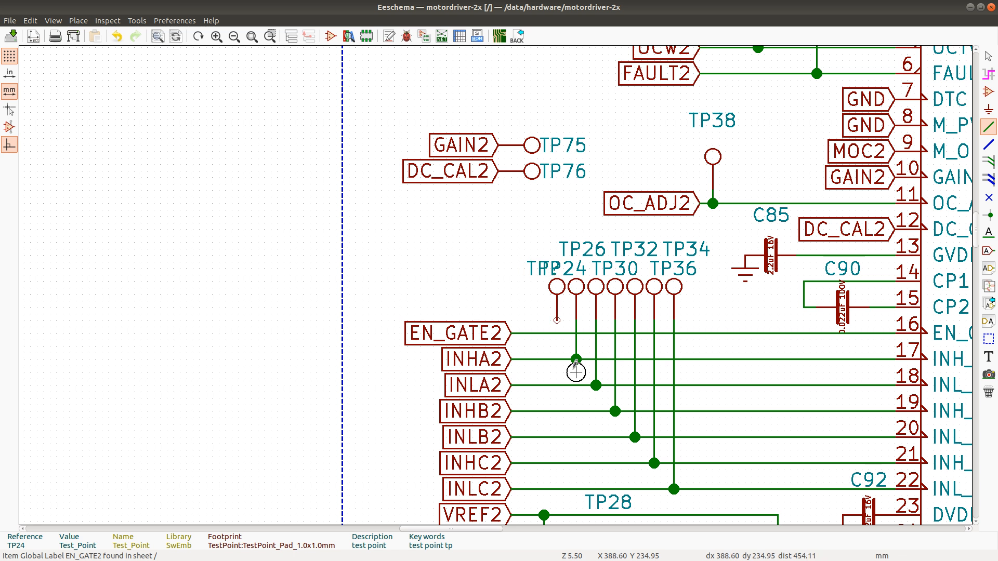
key(w)
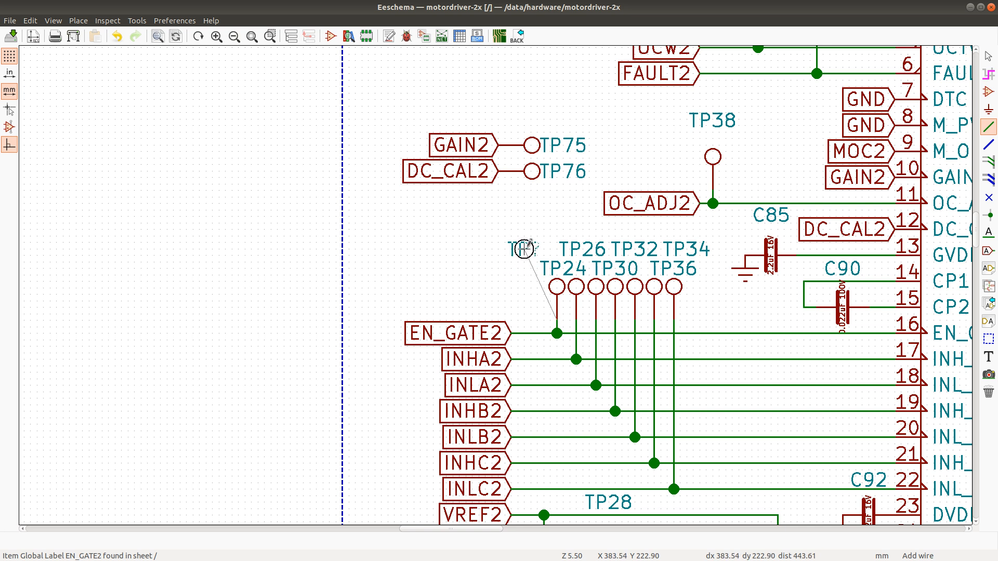
scroll(493, 278, down, 2)
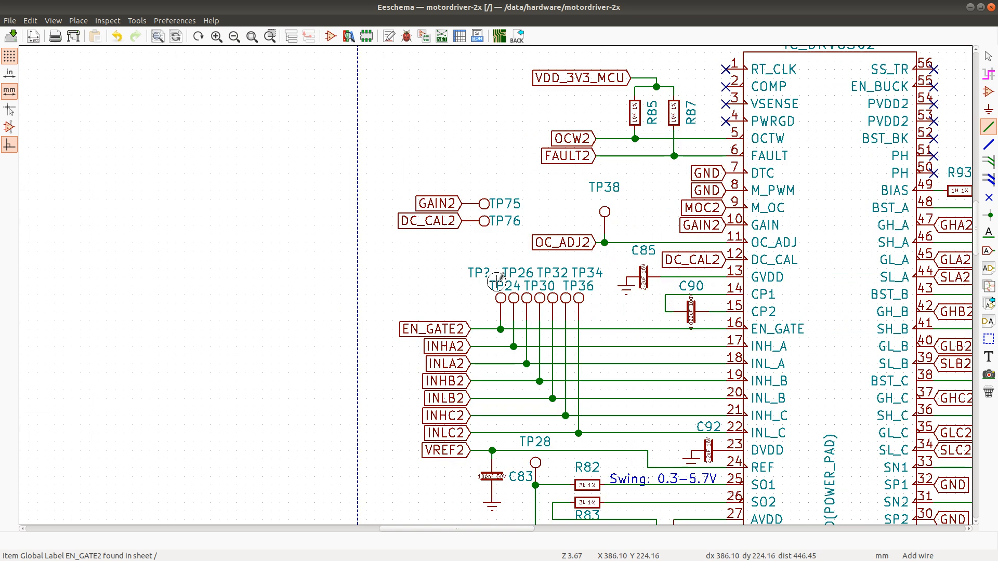
Copy test point TP23 in the Drive 1 block and place the copy beside it above the EN_GATE1 line
scroll(492, 282, down, 2)
scroll(491, 281, down, 1)
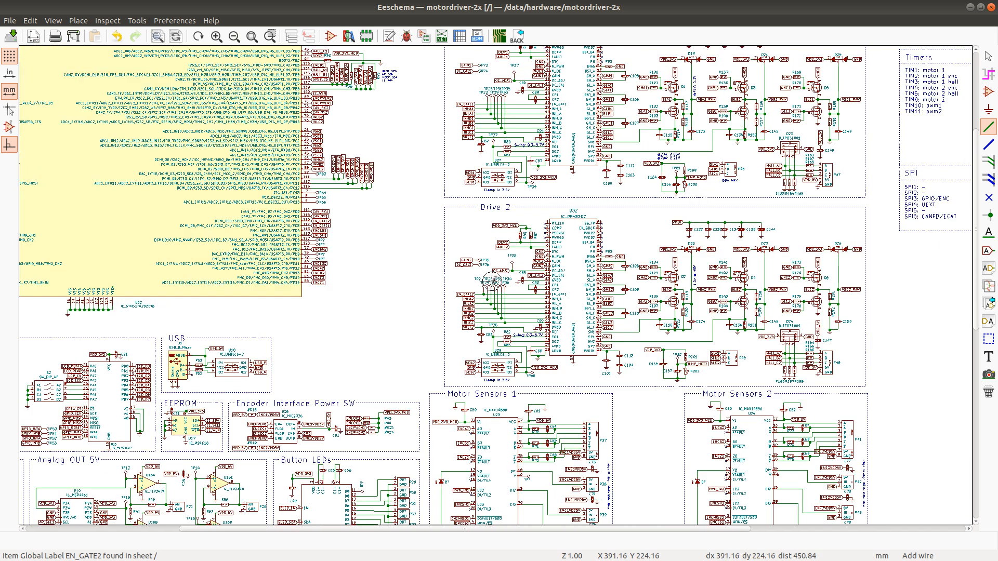
scroll(492, 281, down, 1)
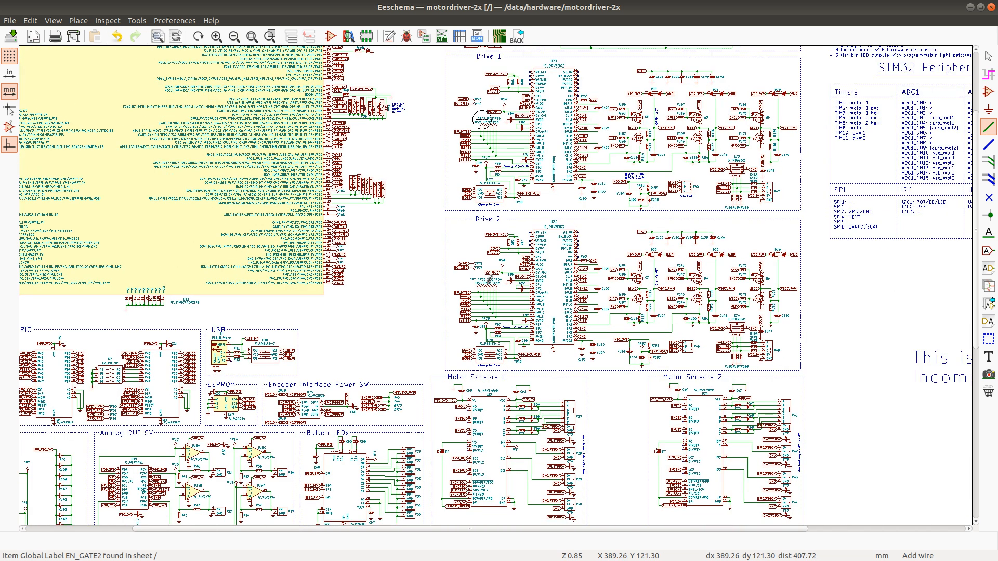
scroll(486, 285, up, 1)
scroll(486, 284, down, 1)
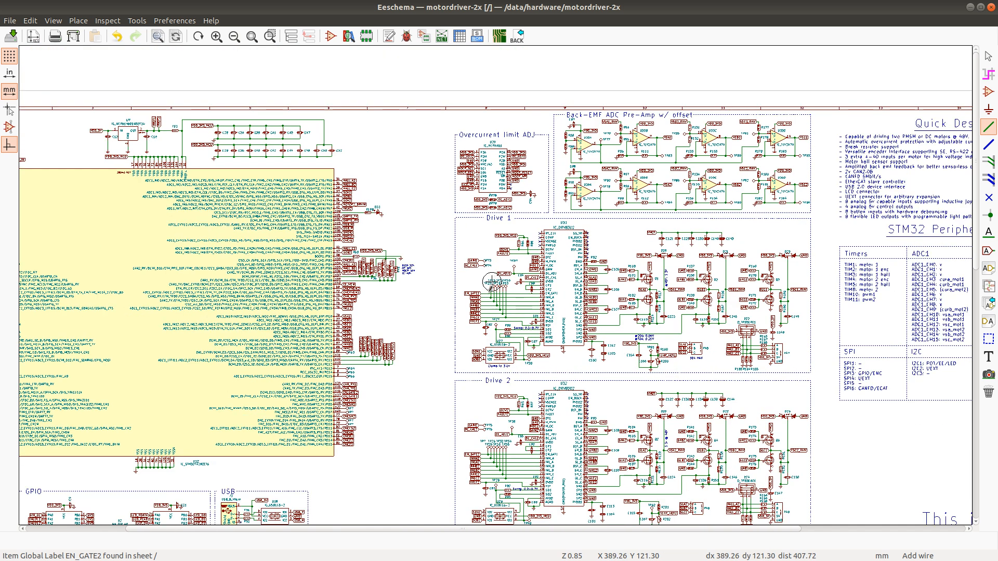
scroll(489, 283, up, 1)
scroll(490, 282, up, 2)
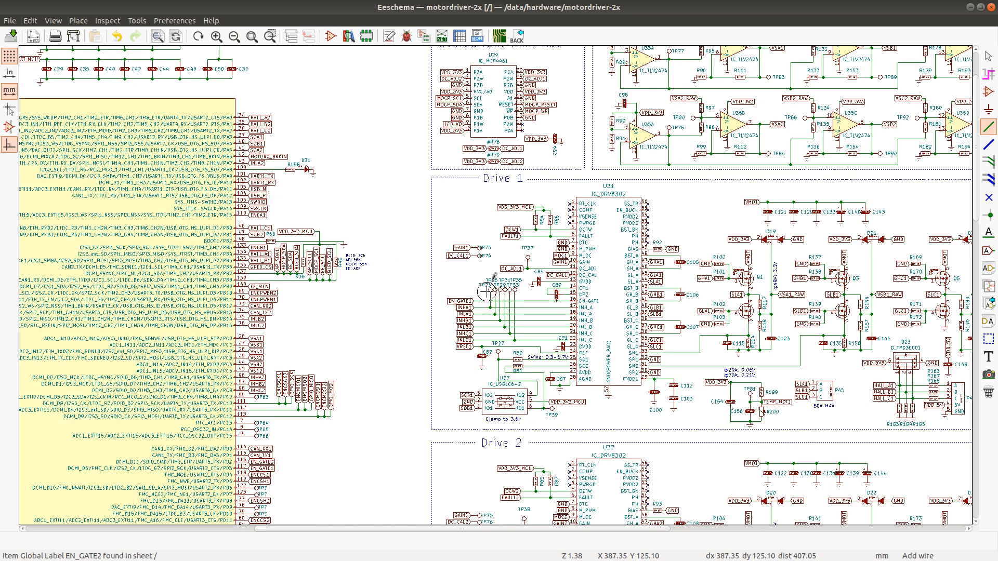
scroll(492, 282, up, 5)
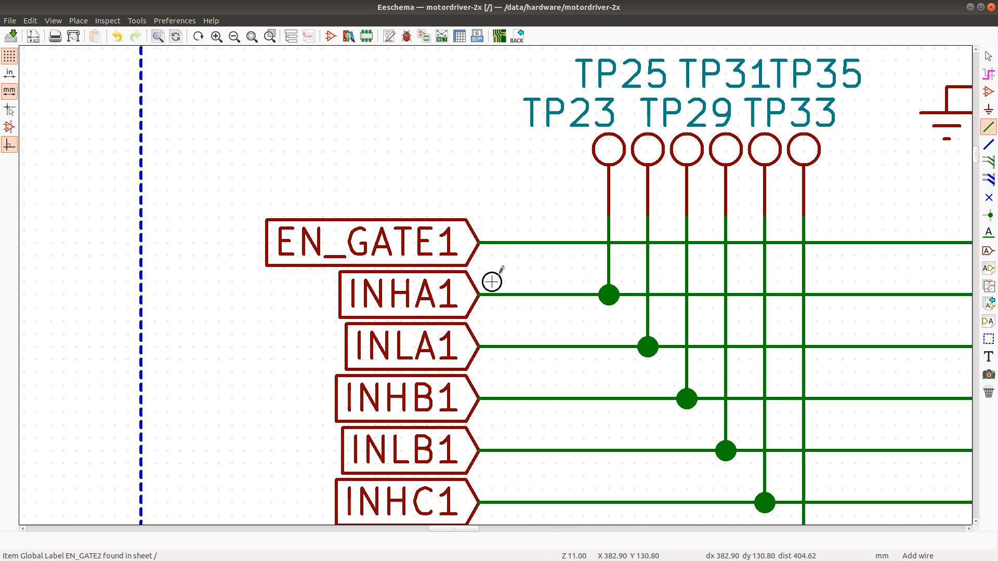
scroll(492, 282, down, 2)
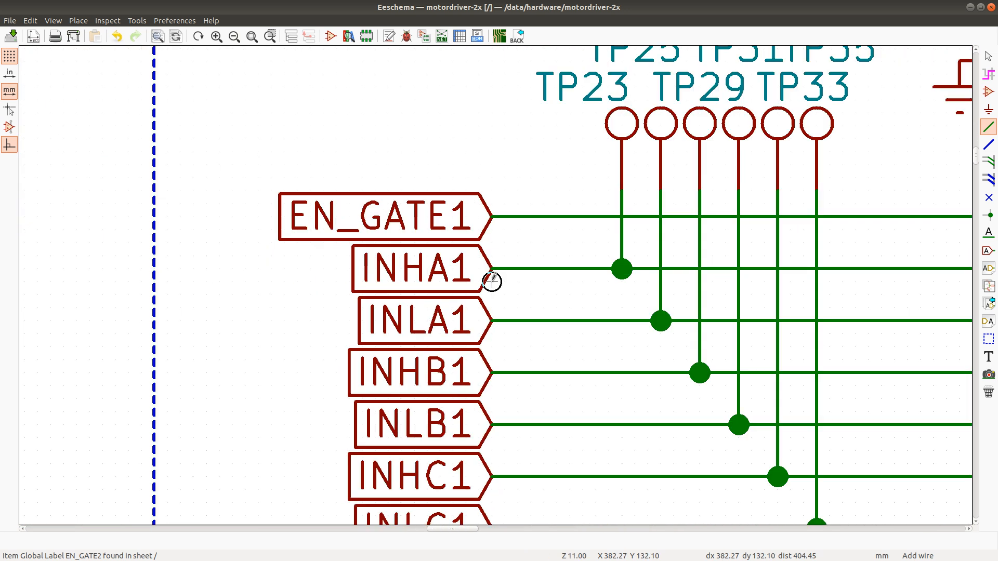
click(622, 125)
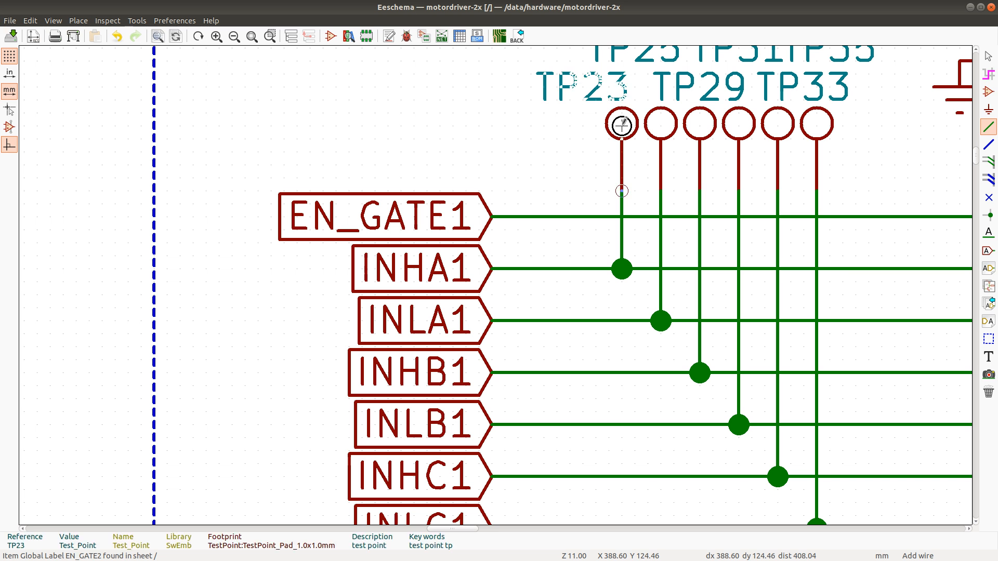
key(c)
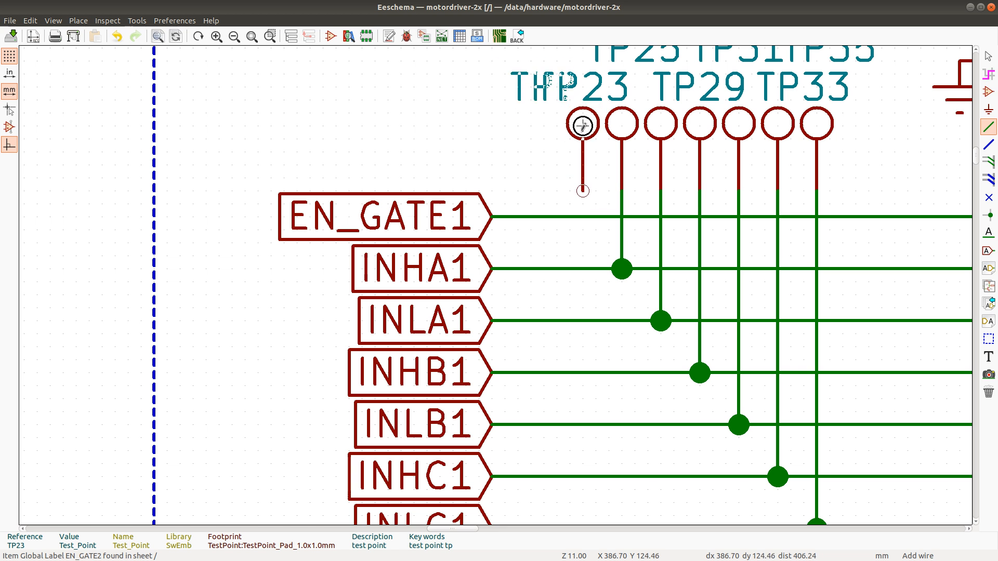
click(582, 126)
Wire the new Drive 1 test point to the EN_GATE1 net and move its reference text above the TP23 label
click(582, 190)
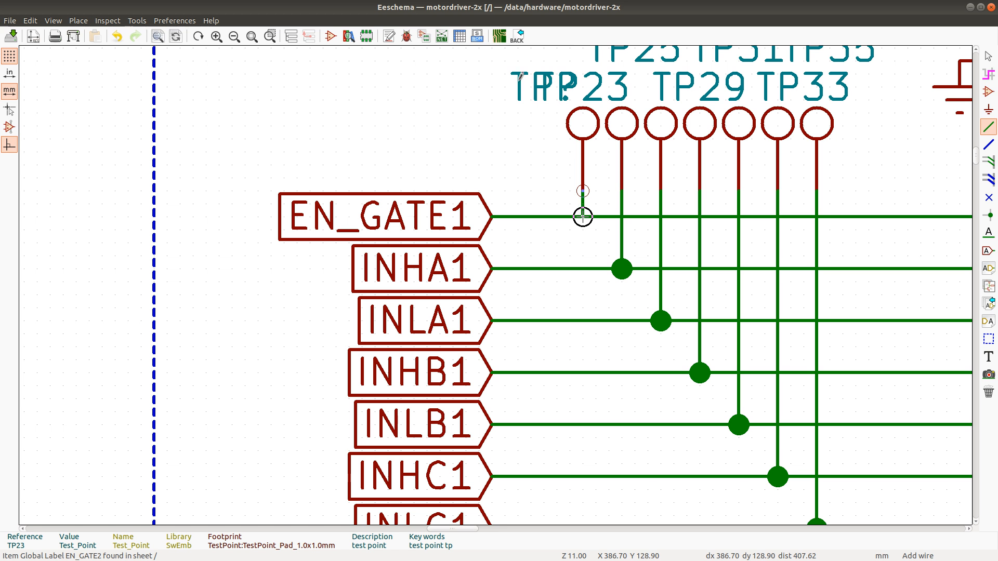
key(m)
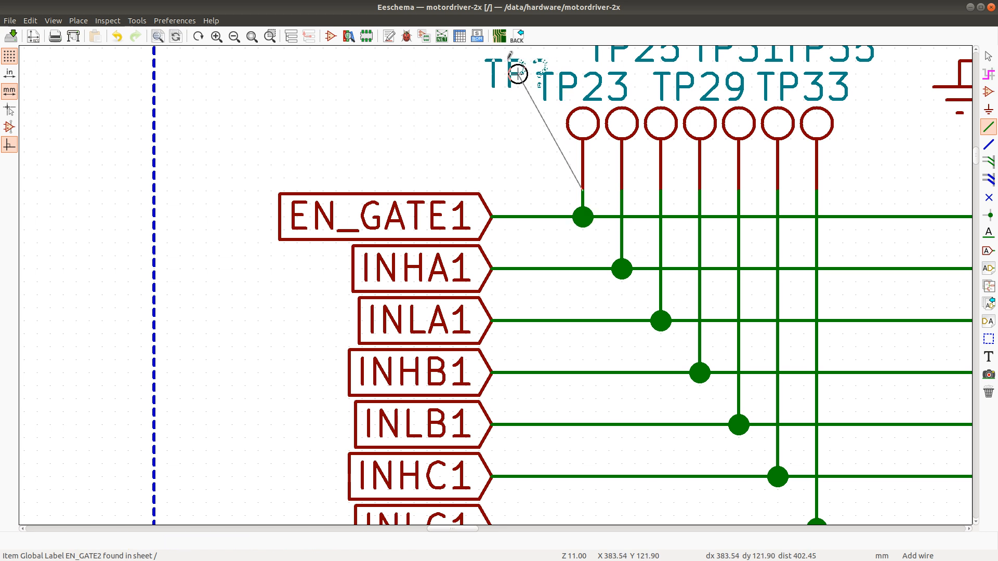
click(517, 39)
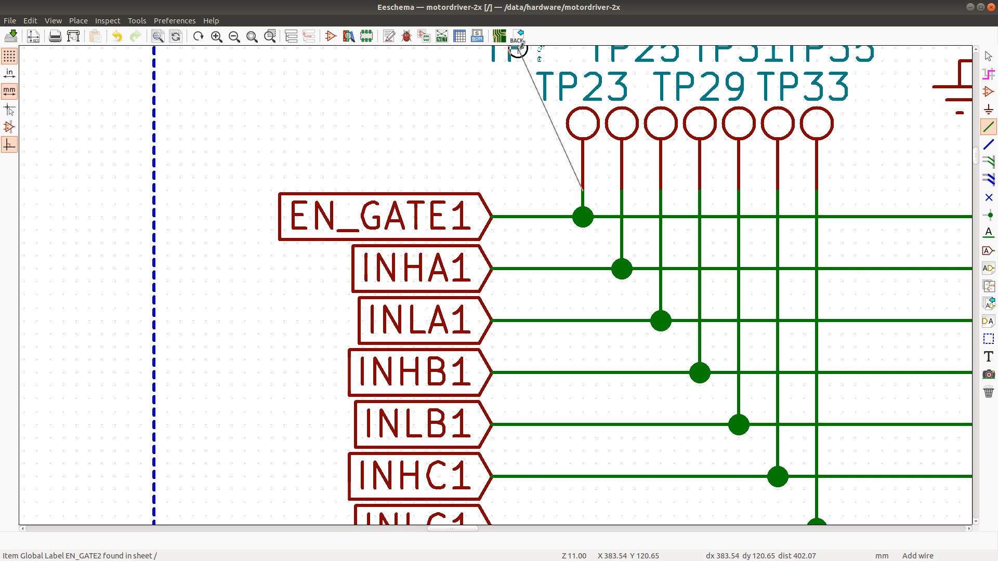
Switch to the LibreOffice Calc checklist and fill the EN_GATE1 and EN_GATE2 rows green
key(alt+Tab)
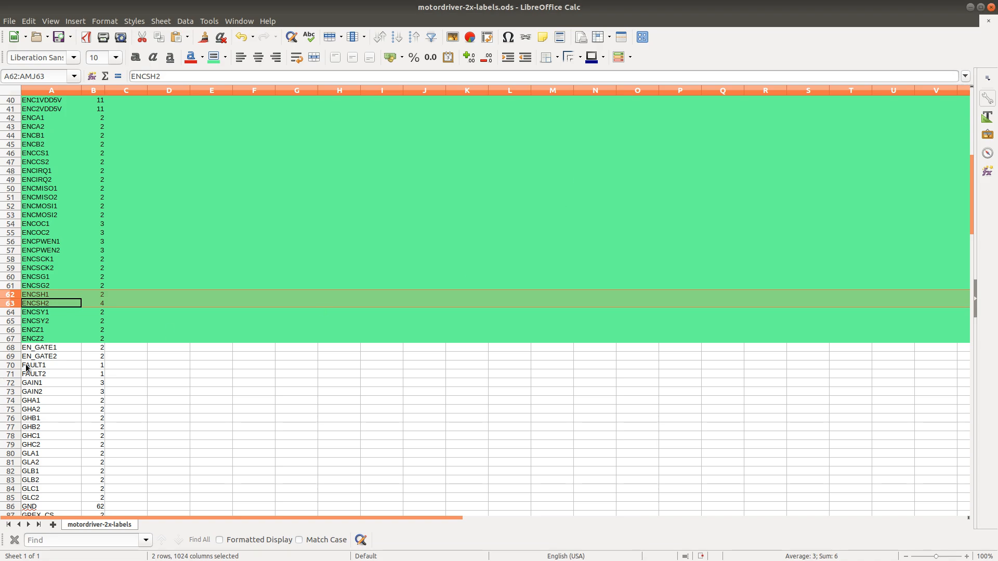
click(11, 348)
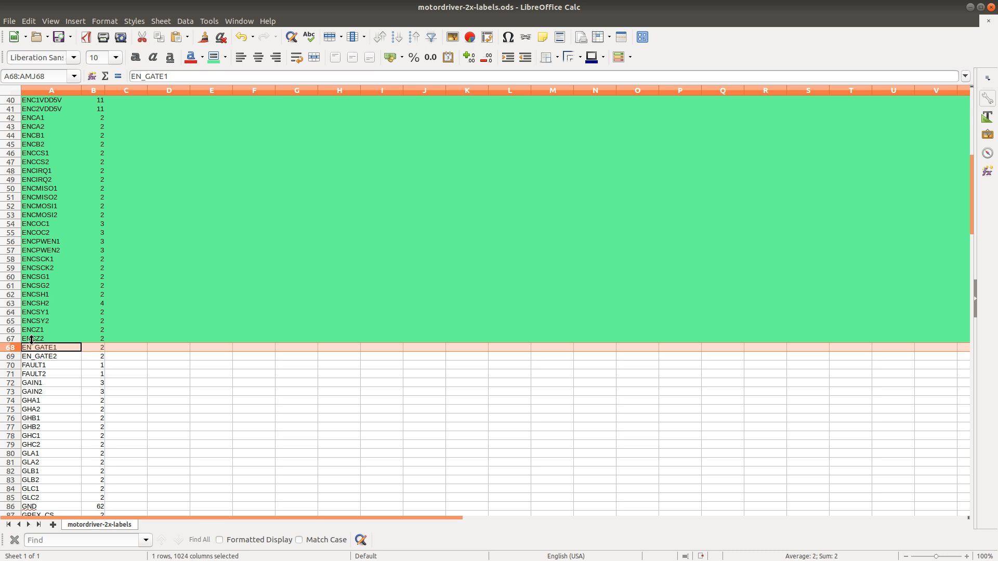
shift+click(11, 357)
click(203, 36)
click(212, 61)
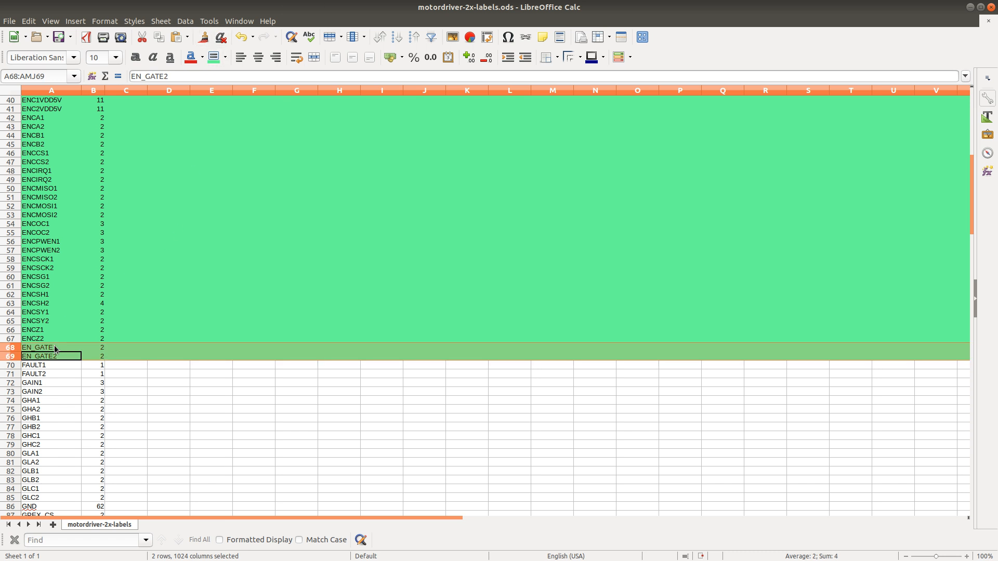
Return to the Eeschema schematic and search for FAULT1 as a whole word, checking repeatedly for further occurrences
key(alt+Tab)
key(ctrl+f)
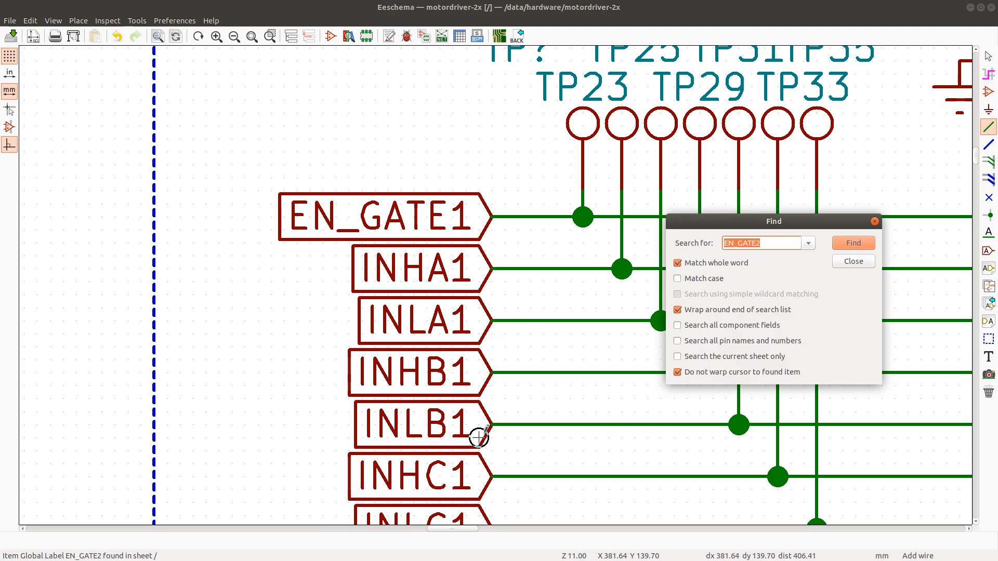
text(FAULT1)
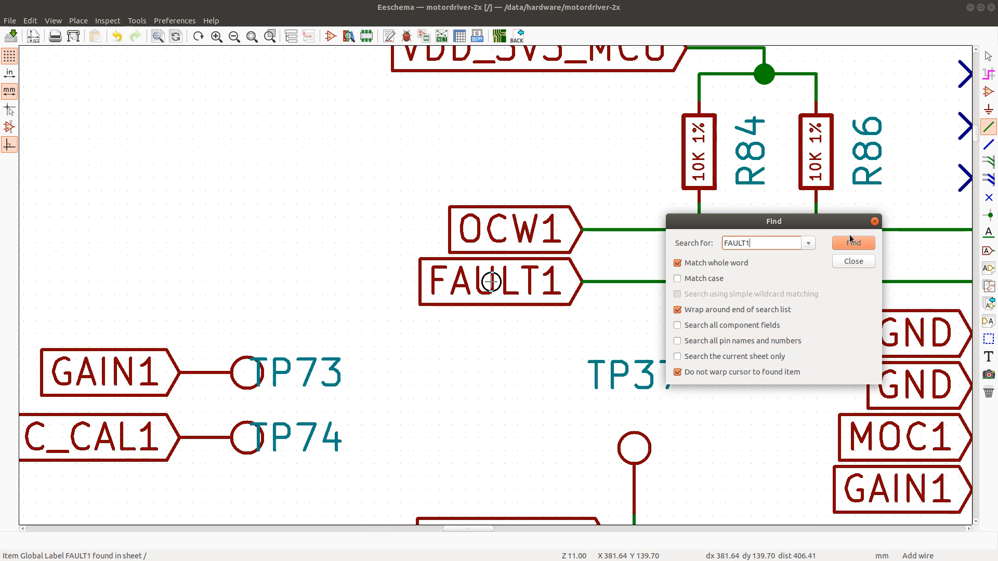
scroll(491, 281, down, 2)
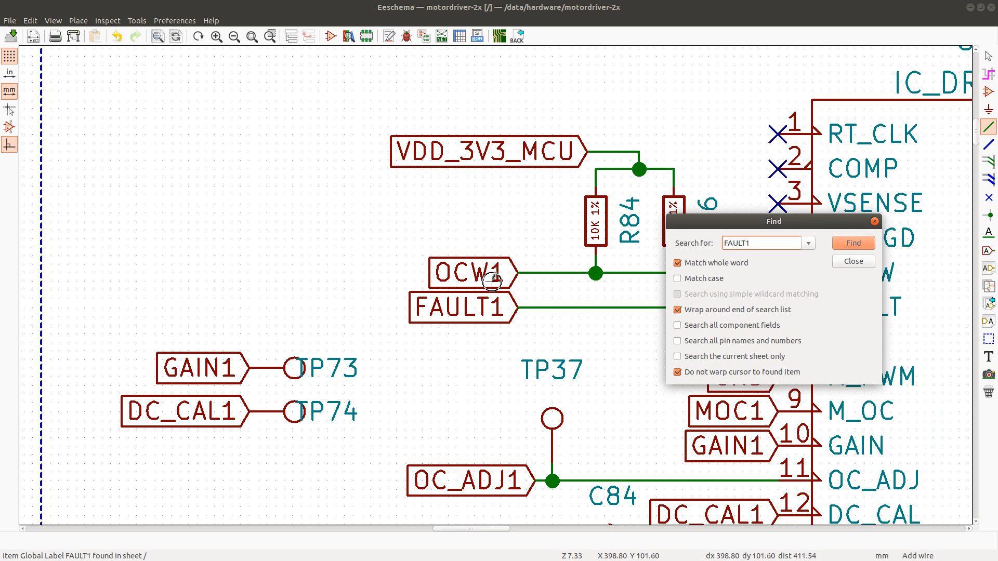
scroll(491, 281, down, 2)
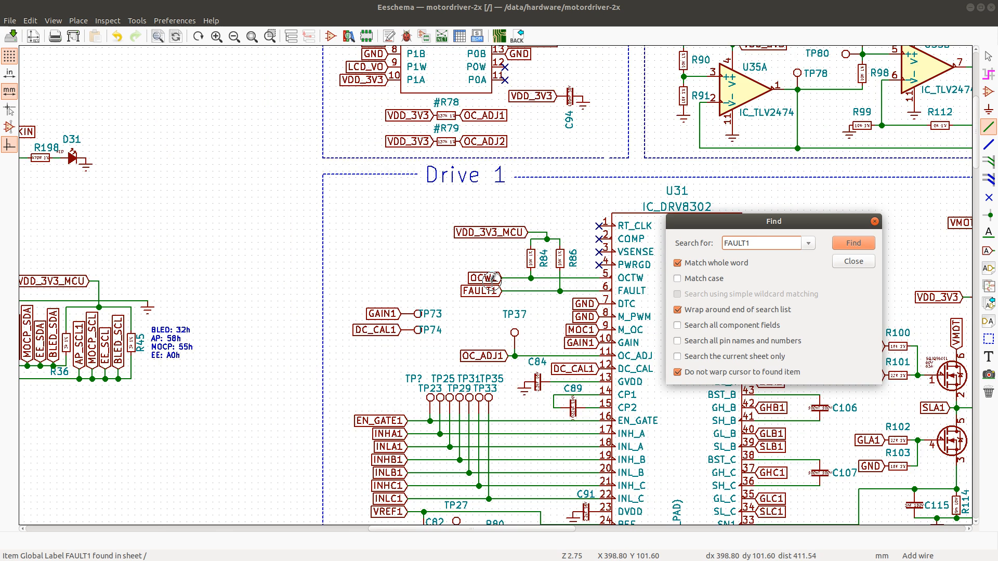
scroll(491, 280, down, 1)
scroll(491, 281, down, 1)
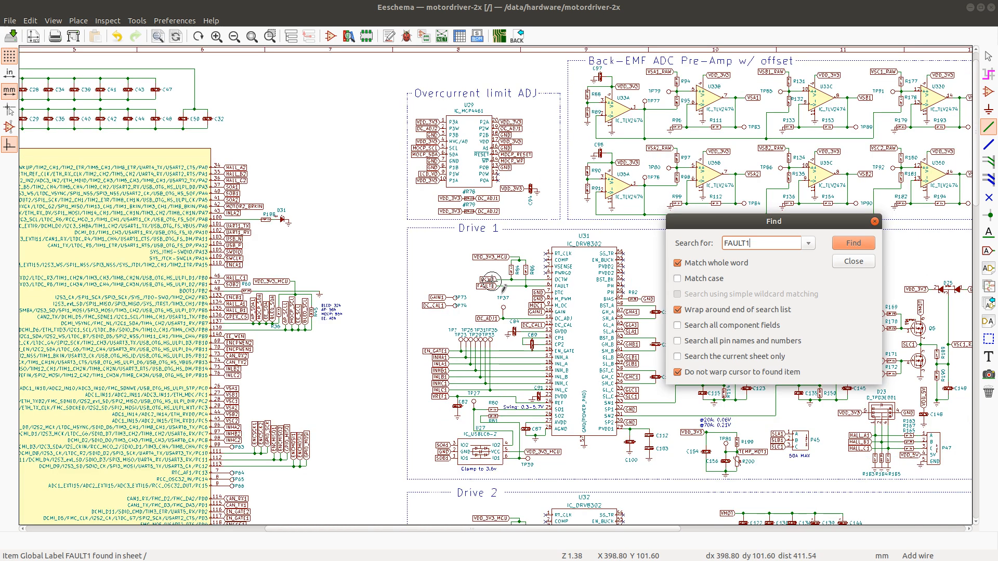
click(859, 248)
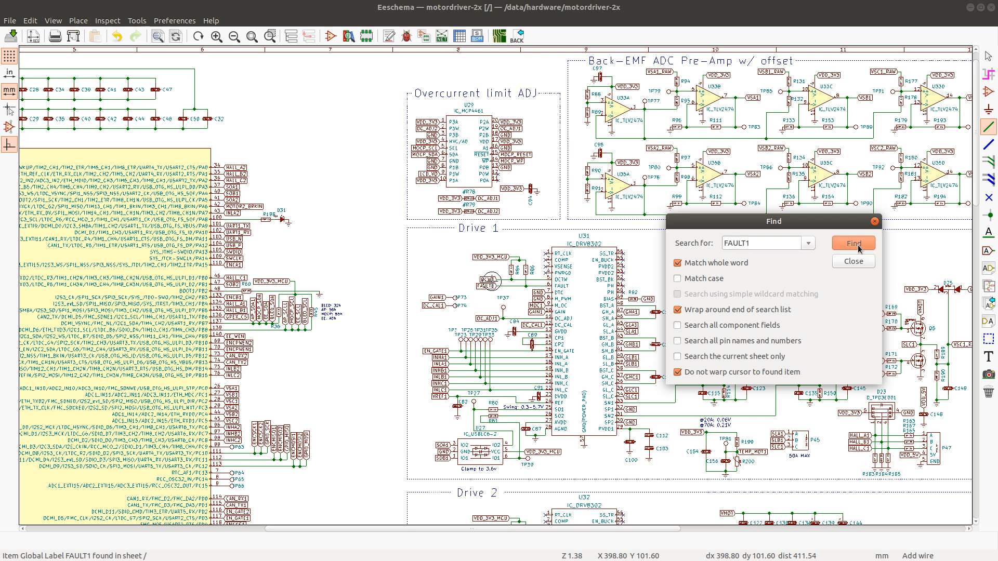
click(859, 248)
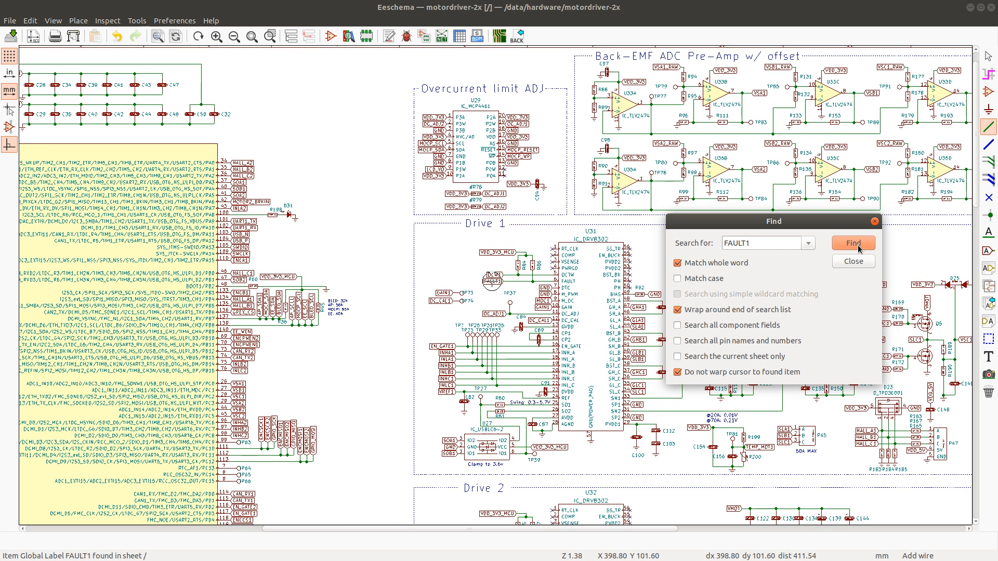
click(859, 248)
click(854, 245)
click(854, 244)
click(853, 245)
Check the FAULT1 row in the LibreOffice Calc checklist, return to the Eeschema schematic and close the search
key(alt+Tab)
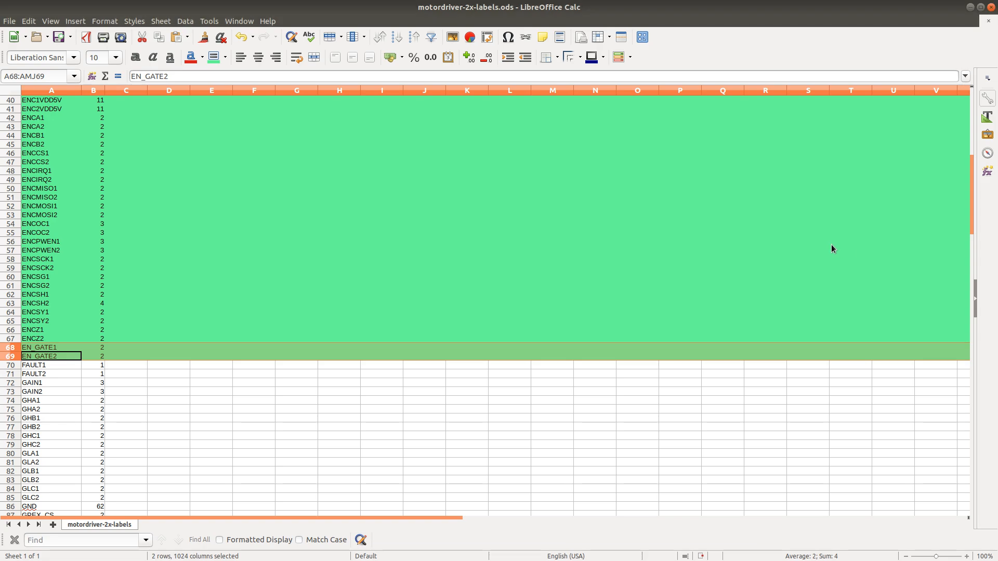
key(alt+Tab)
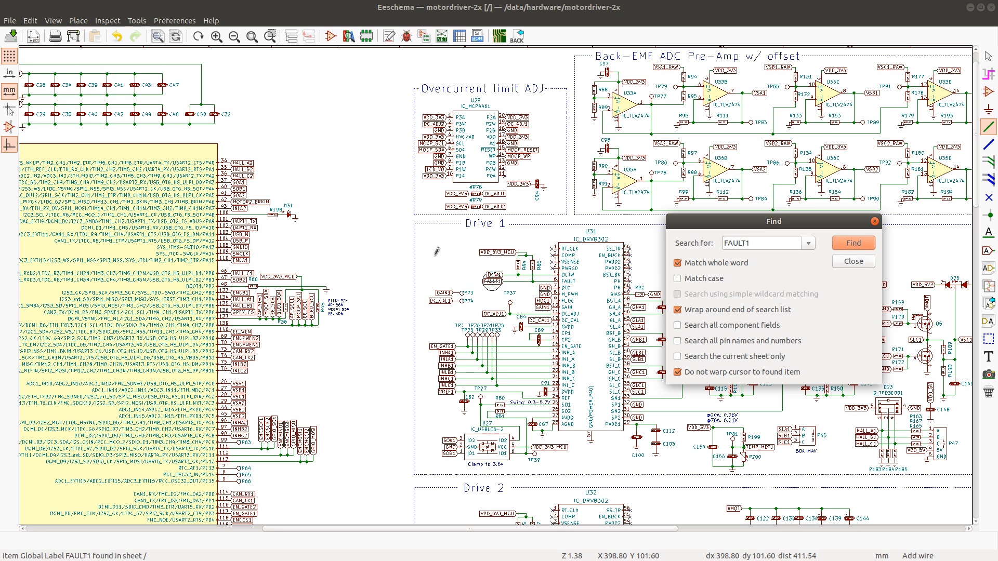
click(444, 273)
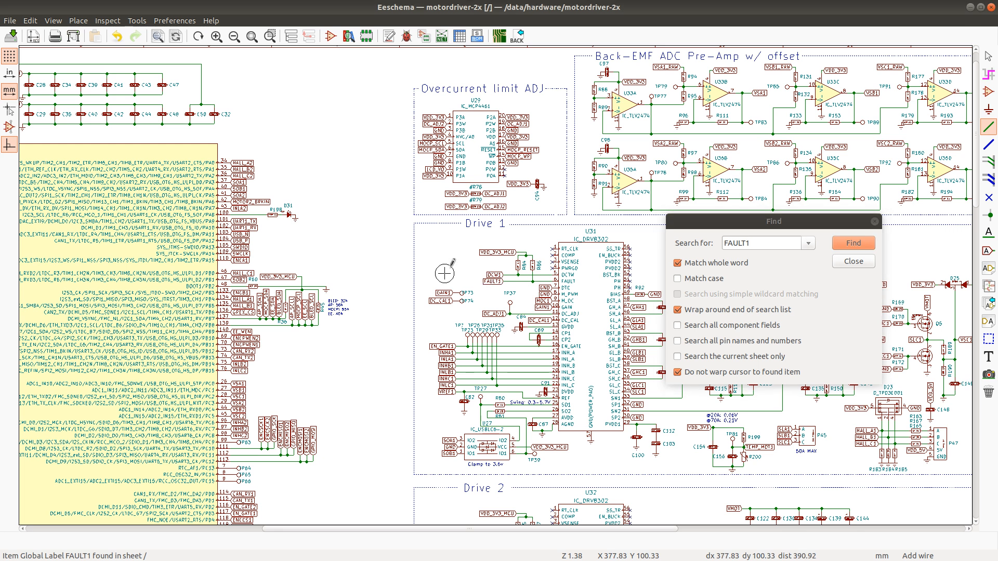
click(853, 262)
click(853, 262)
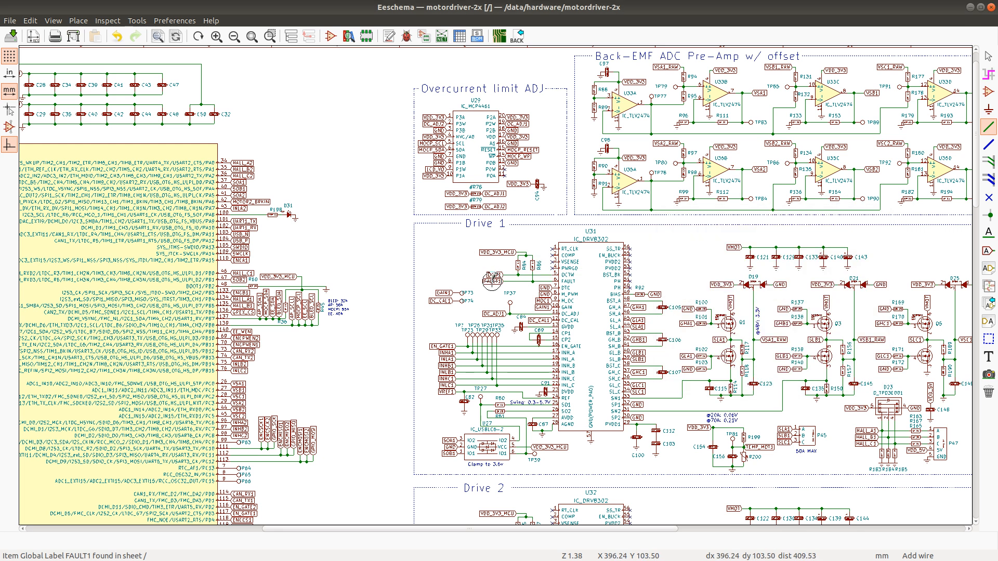
Place a copy of the Drive 1 FAULT1 label beside MCU pin 122, turned so its connection end faces the pin
click(491, 281)
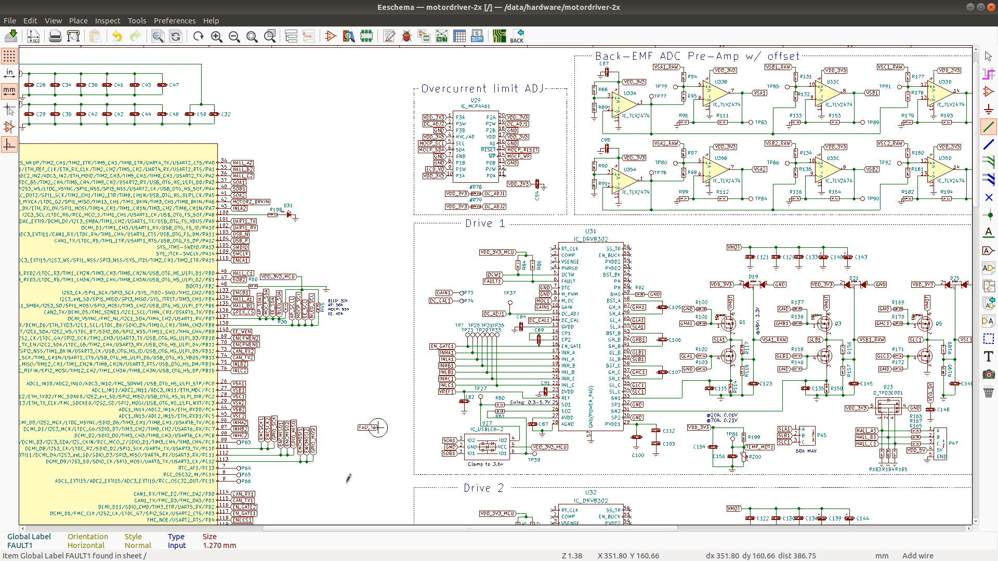
scroll(230, 493, up, 1)
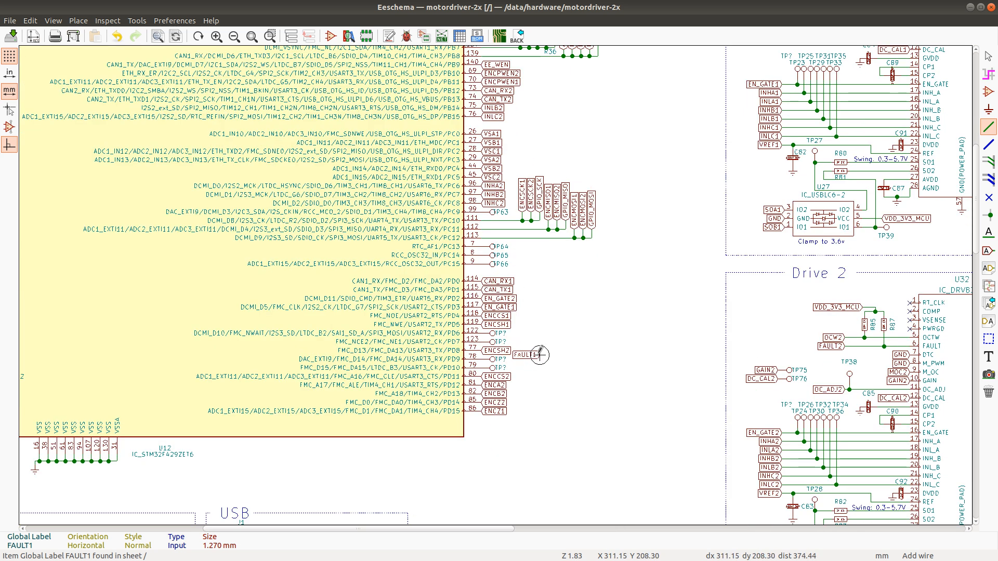
key(e)
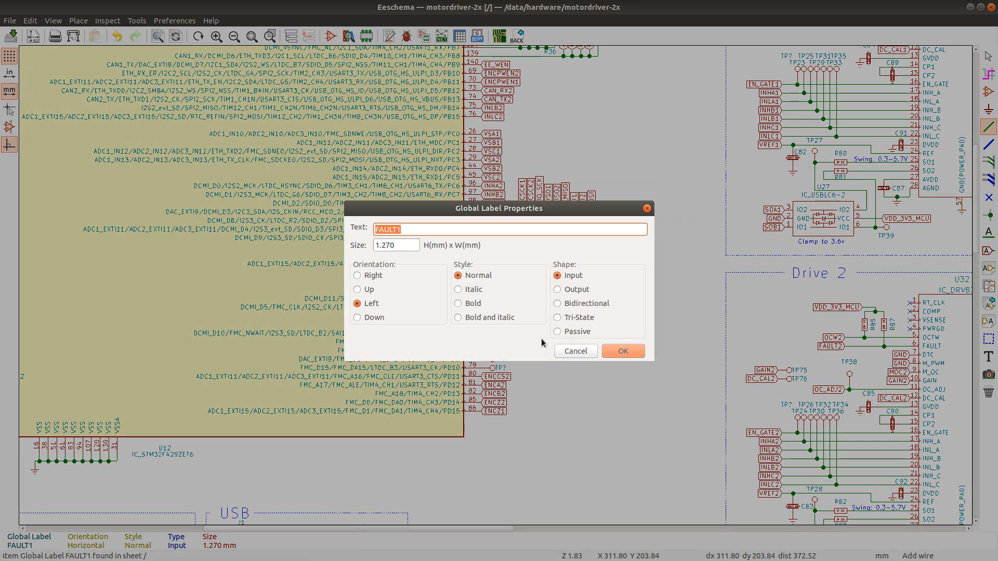
click(590, 352)
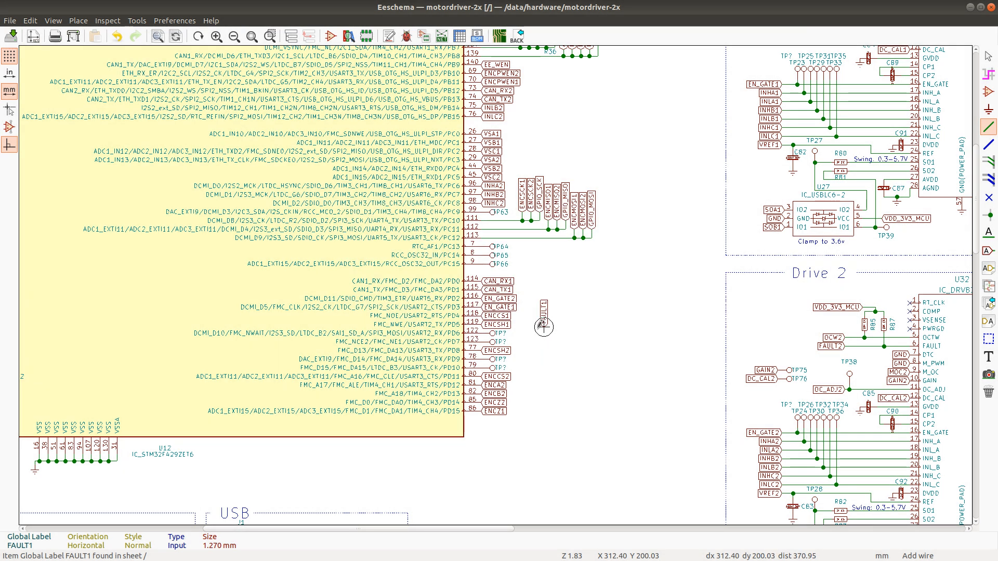
click(525, 331)
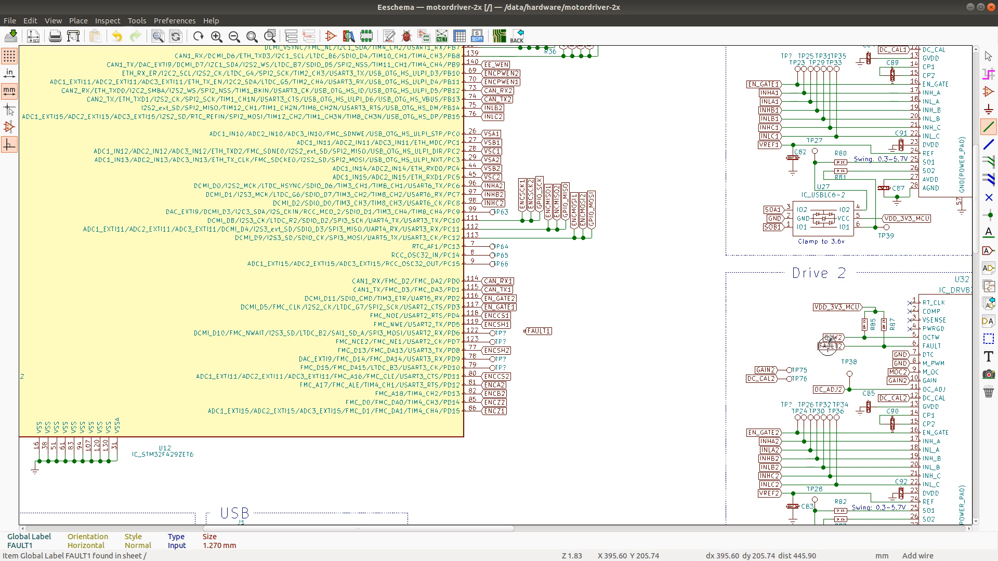
Duplicate the Drive 2 FAULT2 label, rotate it to face the MCU, and place it directly below the FAULT1 copy
key(ctrl+d)
key(r)
key(r)
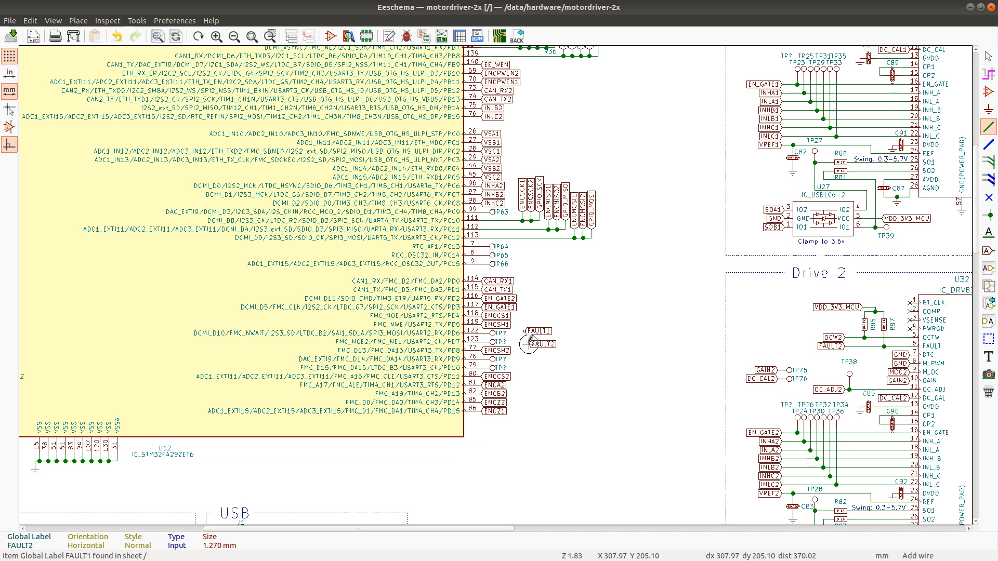
click(525, 340)
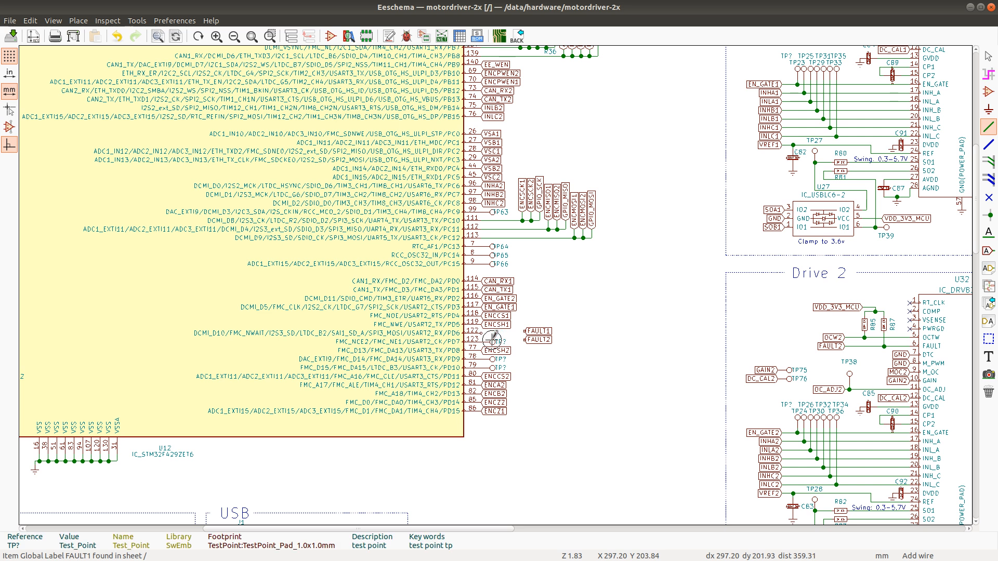
Delete the test points on MCU pins 122 and 123 and block-move the FAULT1 and FAULT2 labels onto those pins
key(Delete)
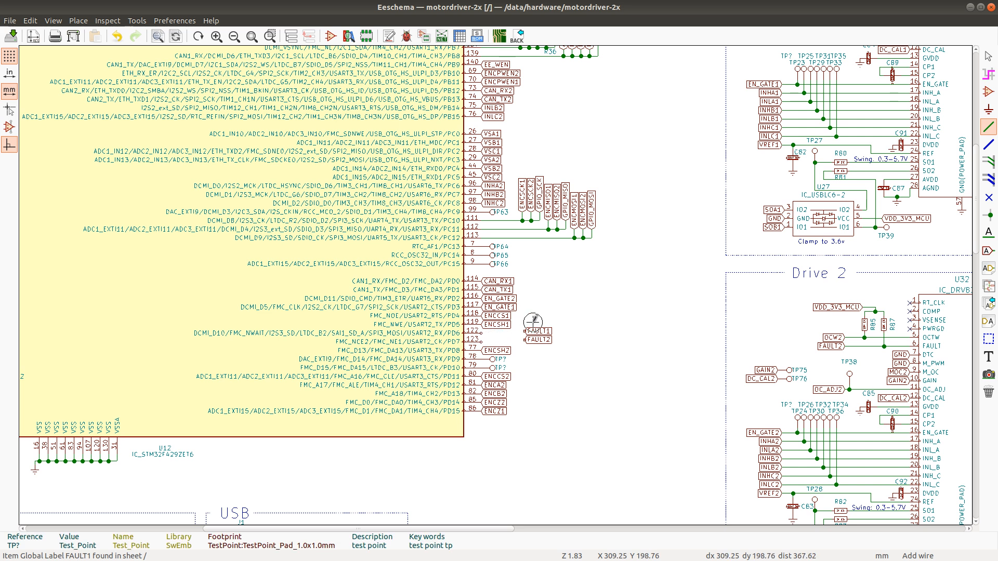
drag(535, 323, 565, 364)
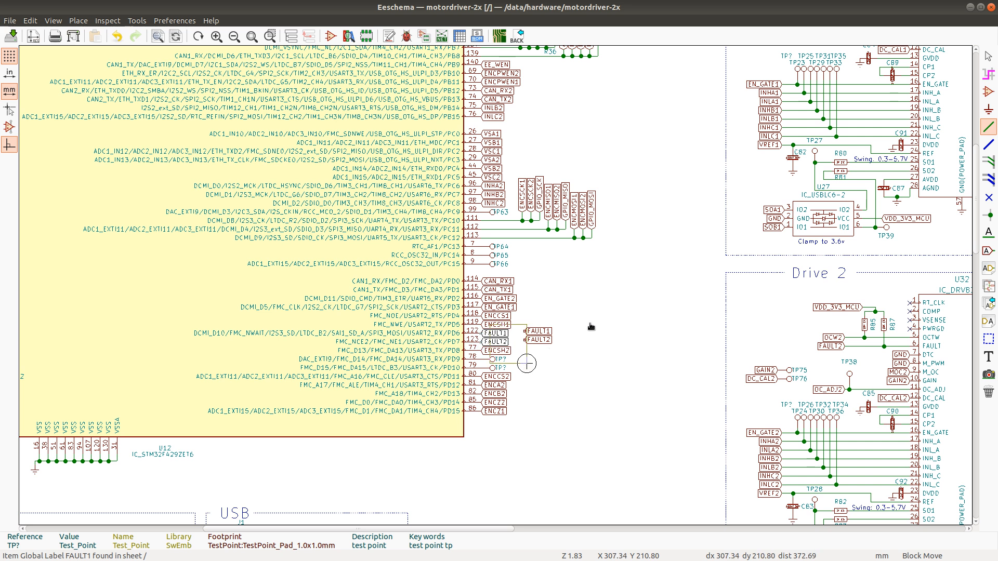
key(Escape)
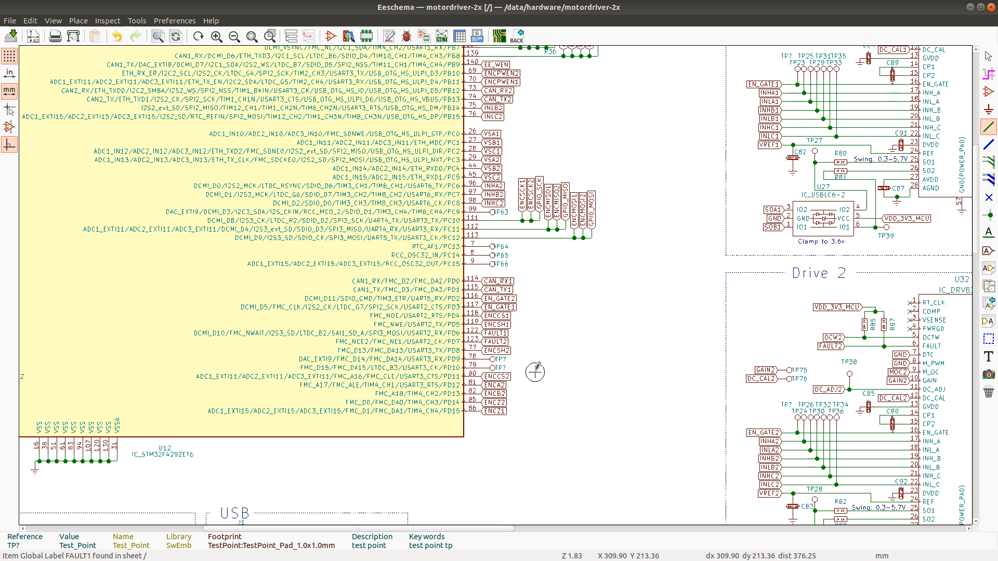
Move the test point on MCU pin 78 aside and move the ENCCS2 label from pin 80 to pin 78
scroll(531, 372, up, 2)
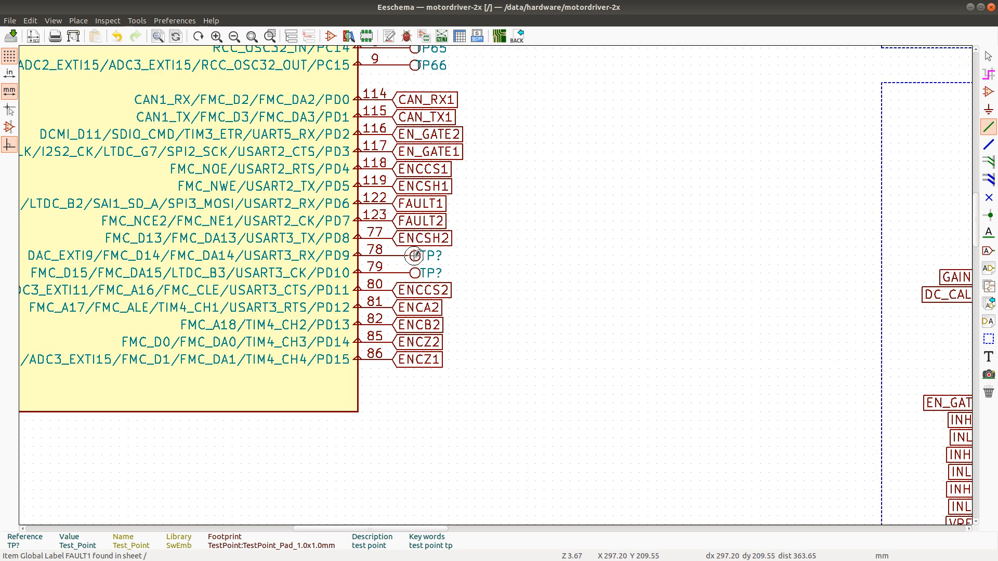
drag(415, 255, 501, 265)
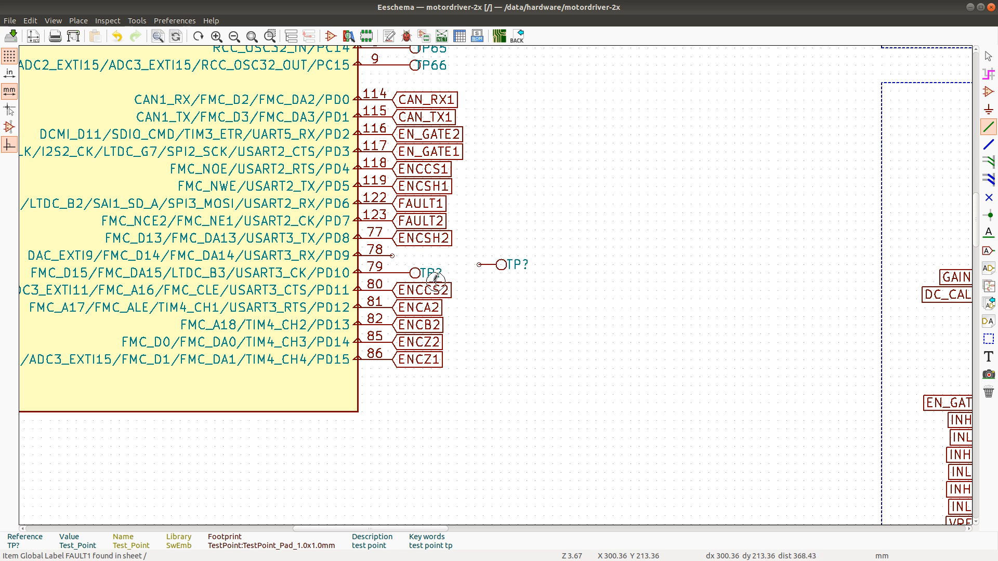
key(m)
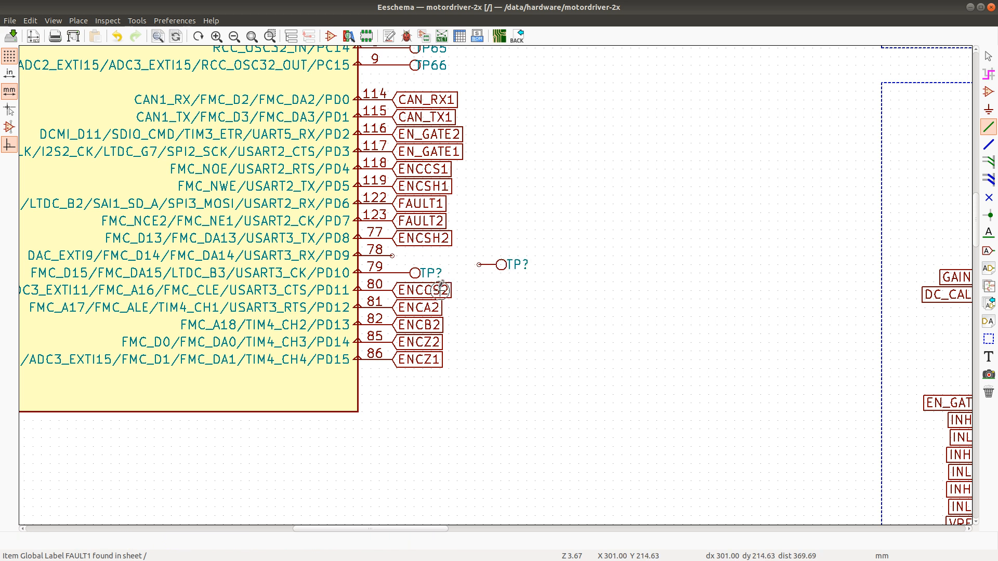
drag(439, 290, 393, 255)
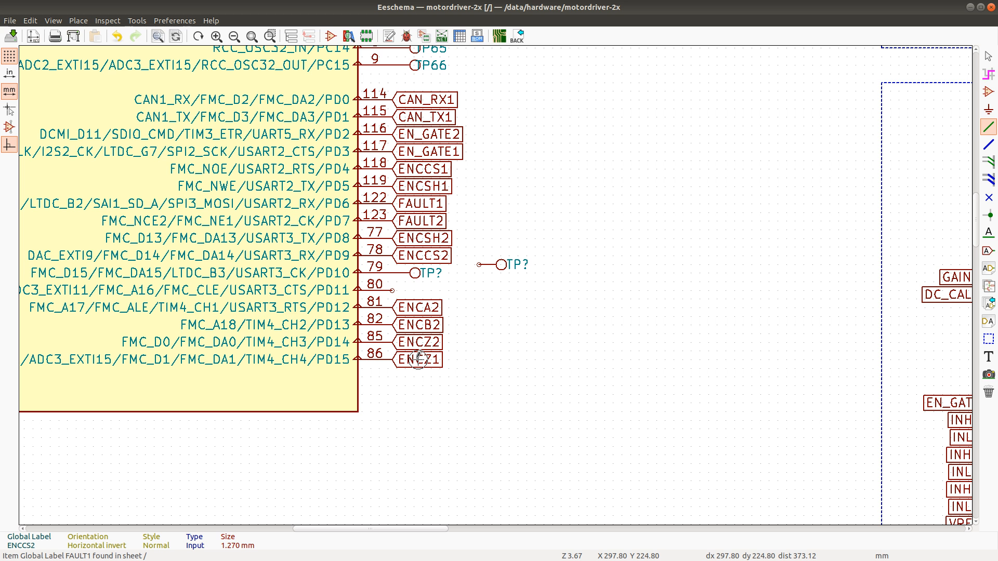
Move the ENCZ1 label off MCU pin 86 into free space and move the ENCSH2 label from pin 77 to pin 80
key(m)
click(479, 351)
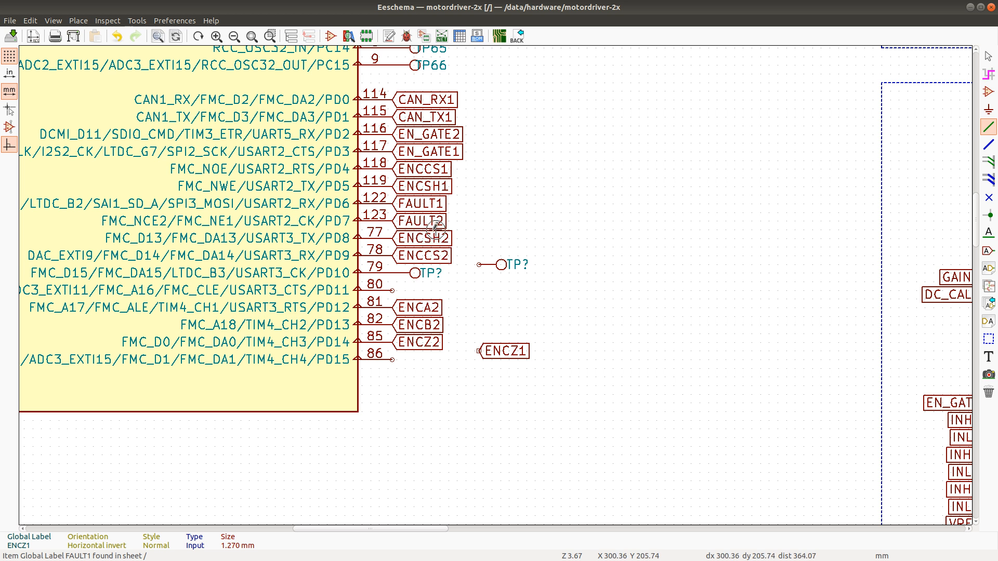
key(m)
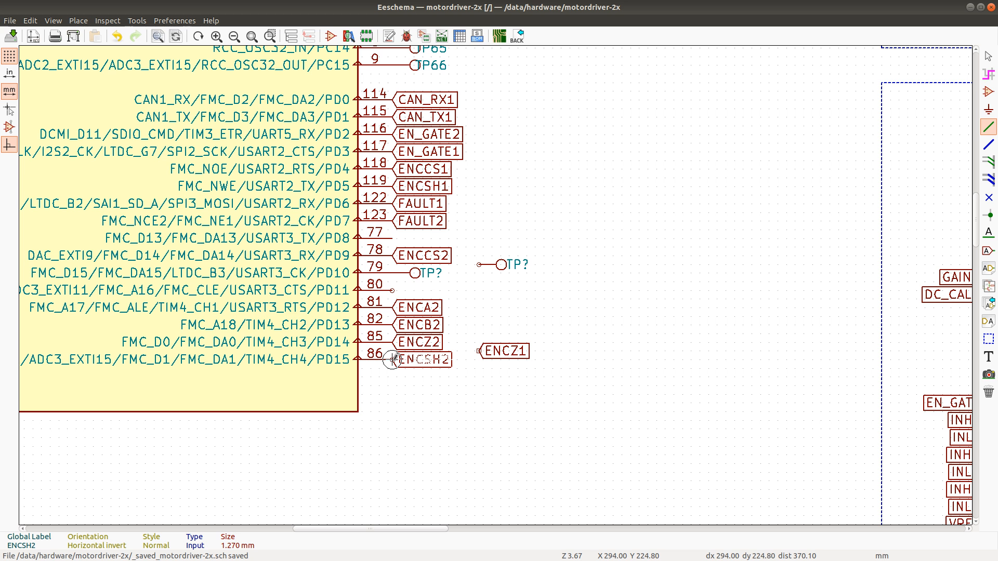
click(393, 290)
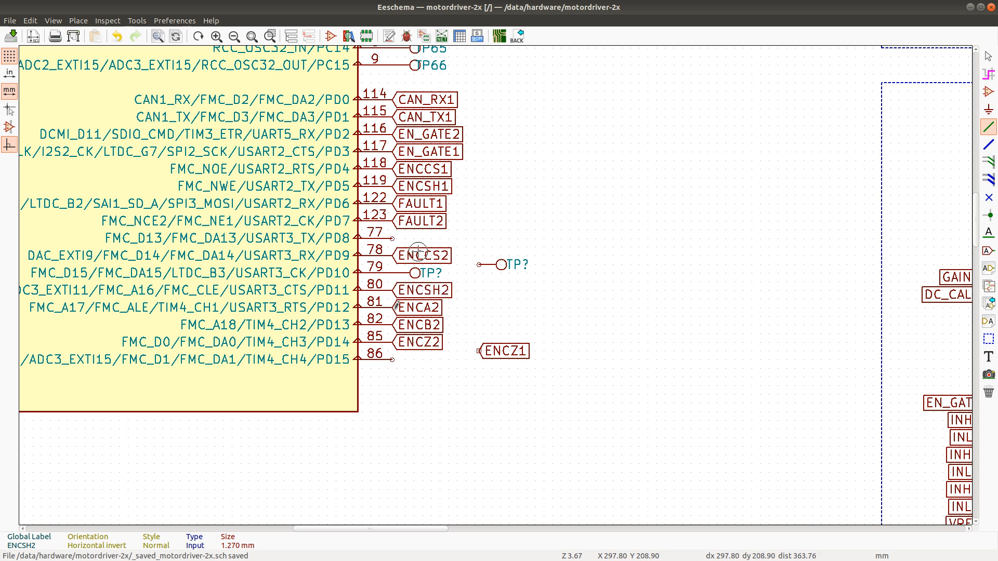
Move the ENCCS2 label from MCU pin 78 to pin 86 and park the ENCZ1 label beside FAULT2
key(m)
click(393, 359)
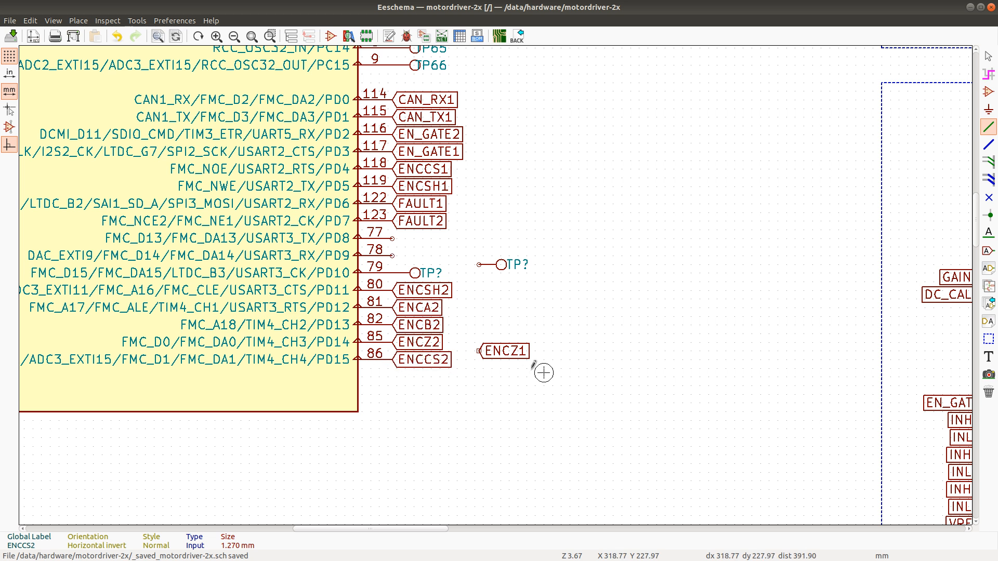
key(m)
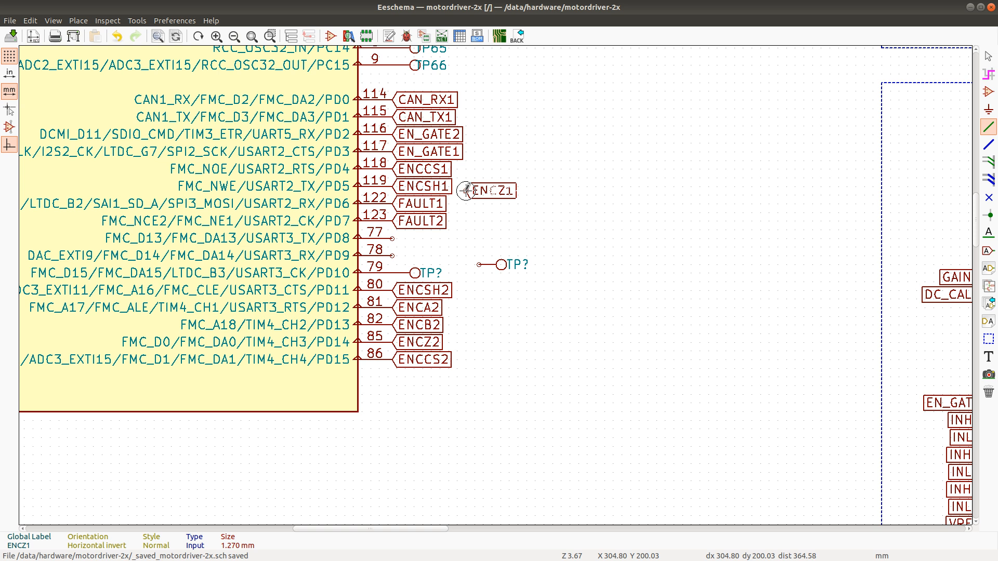
click(463, 217)
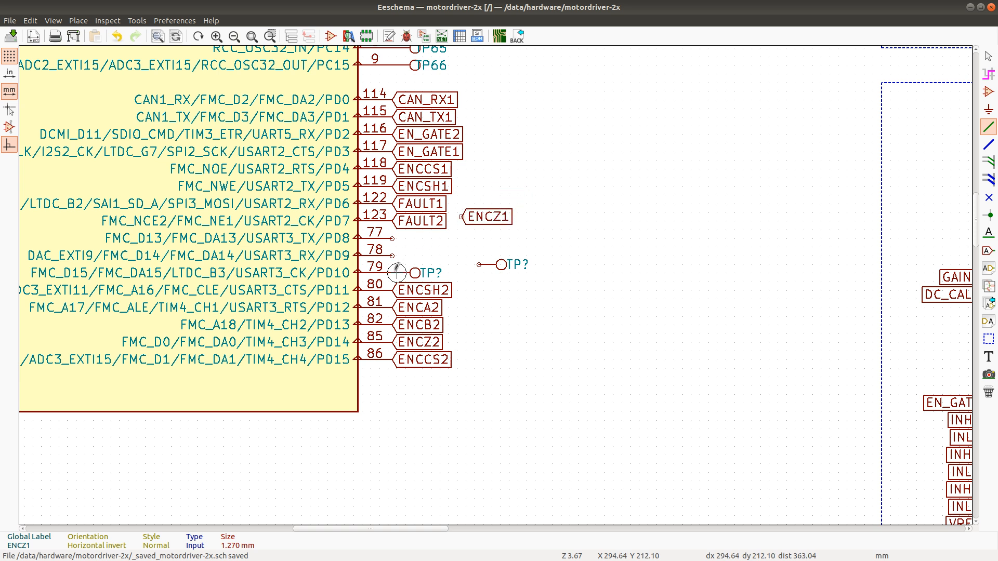
Search the schematic for ENCA1 as a whole word, go through its further occurrences, and close the search
scroll(494, 278, down, 2)
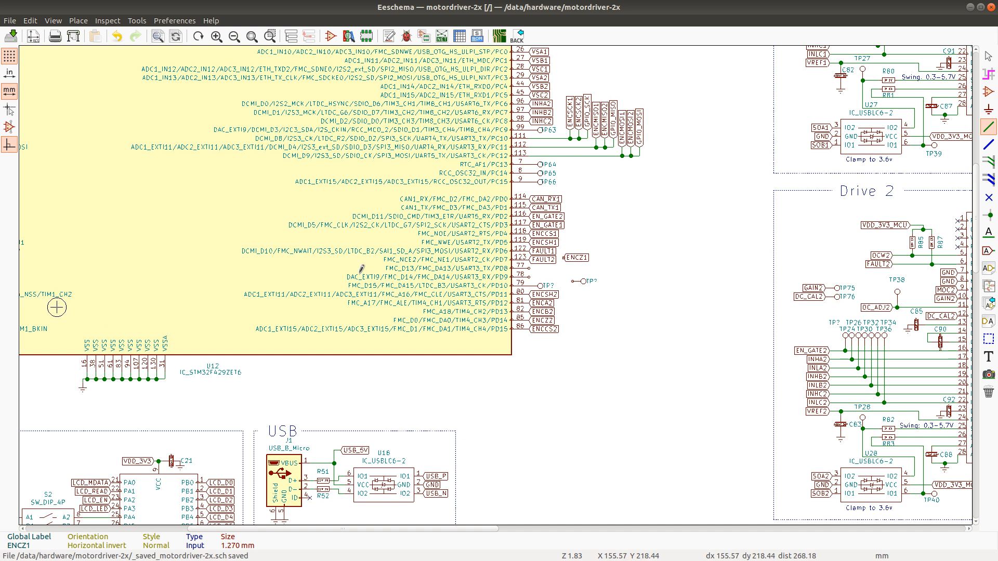
scroll(362, 268, down, 1)
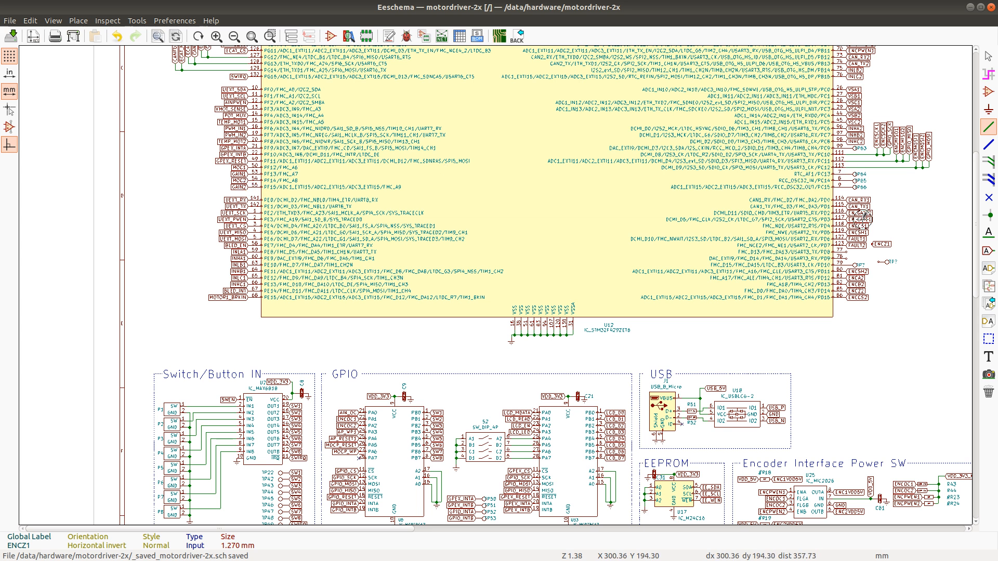
key(ctrl+f)
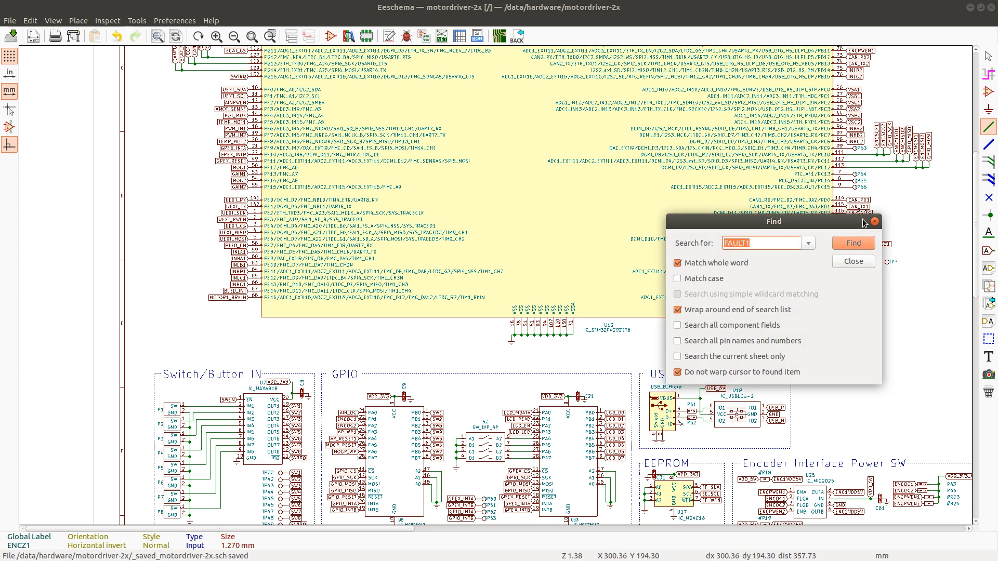
text(ENCA1)
key(Return)
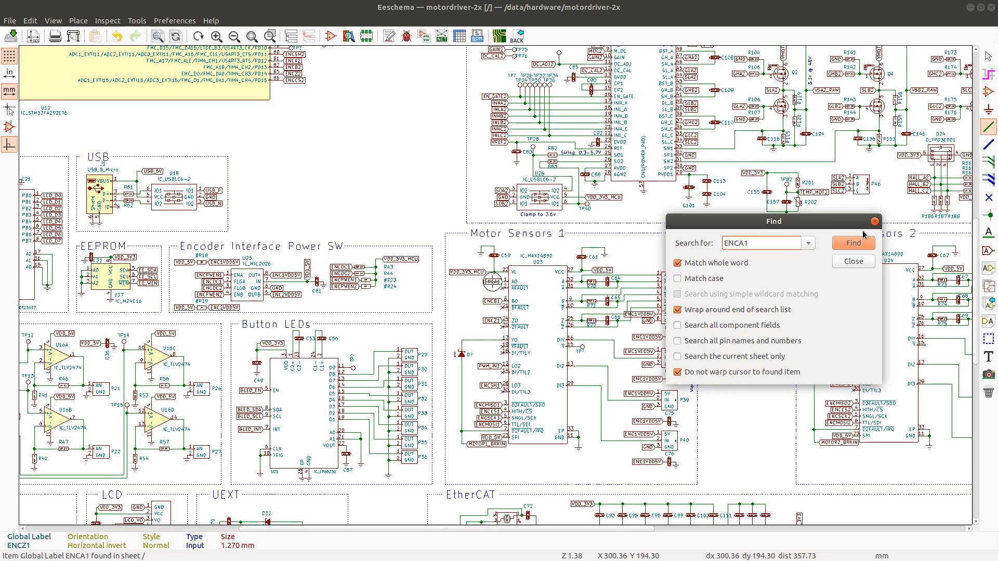
click(853, 244)
click(853, 244)
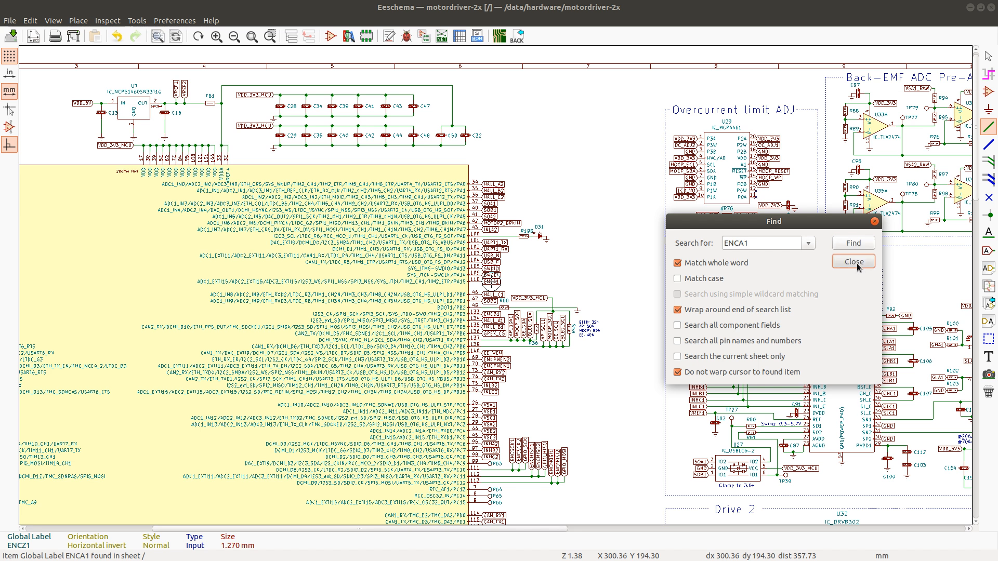
click(857, 263)
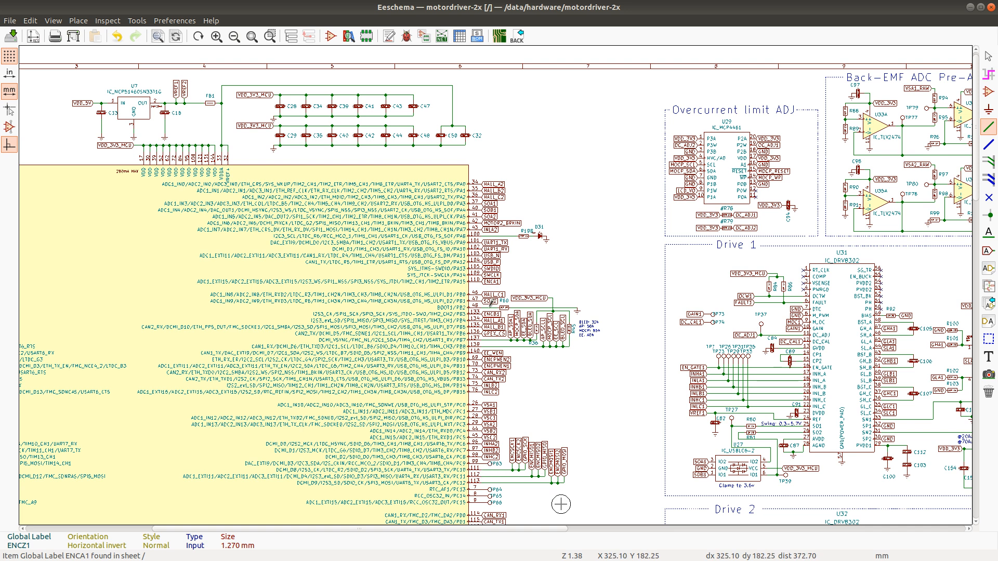
Attach the parked ENCZ1 label to MCU pin 77 and the loose test point to pin 78
scroll(502, 403, up, 1)
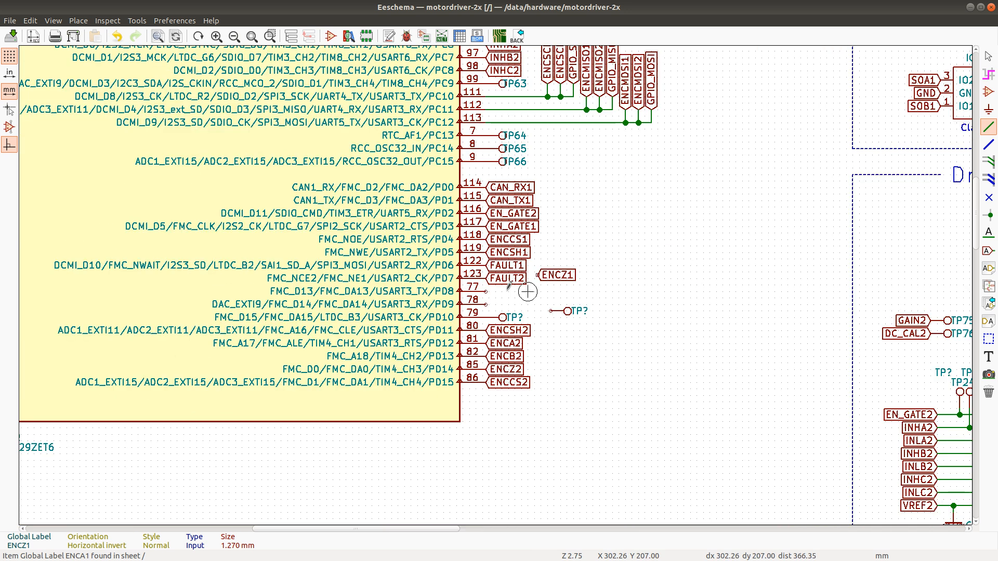
scroll(541, 284, up, 2)
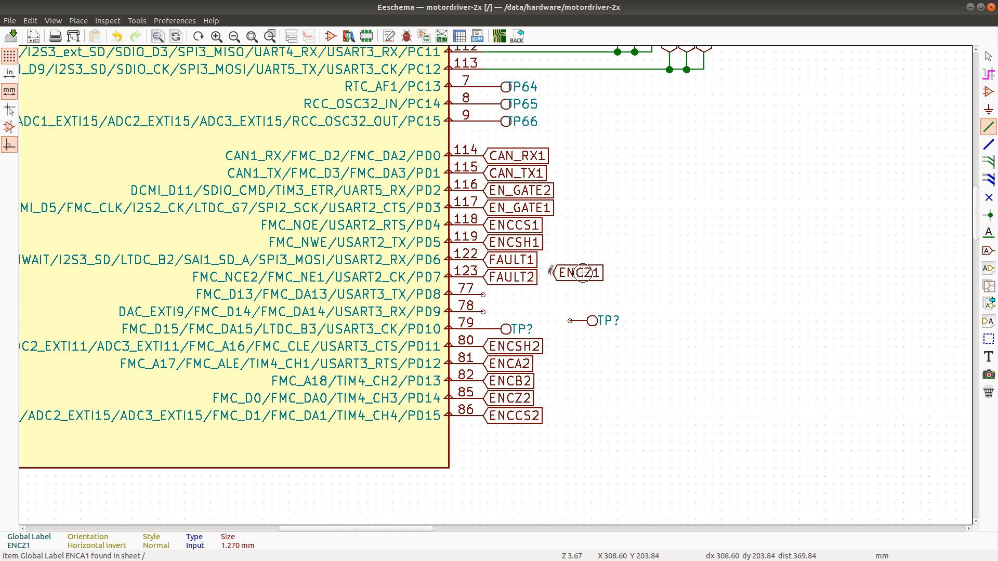
click(484, 294)
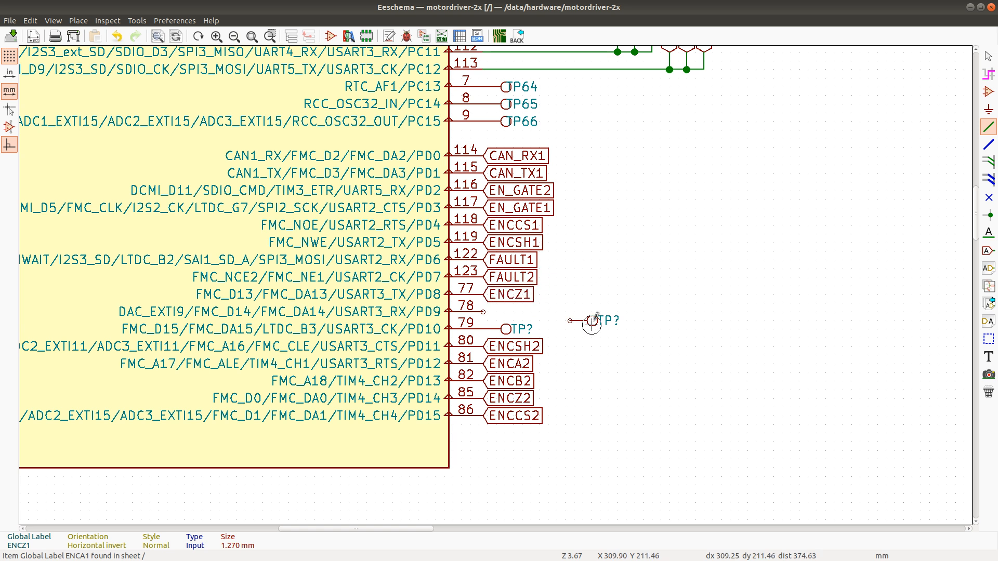
key(m)
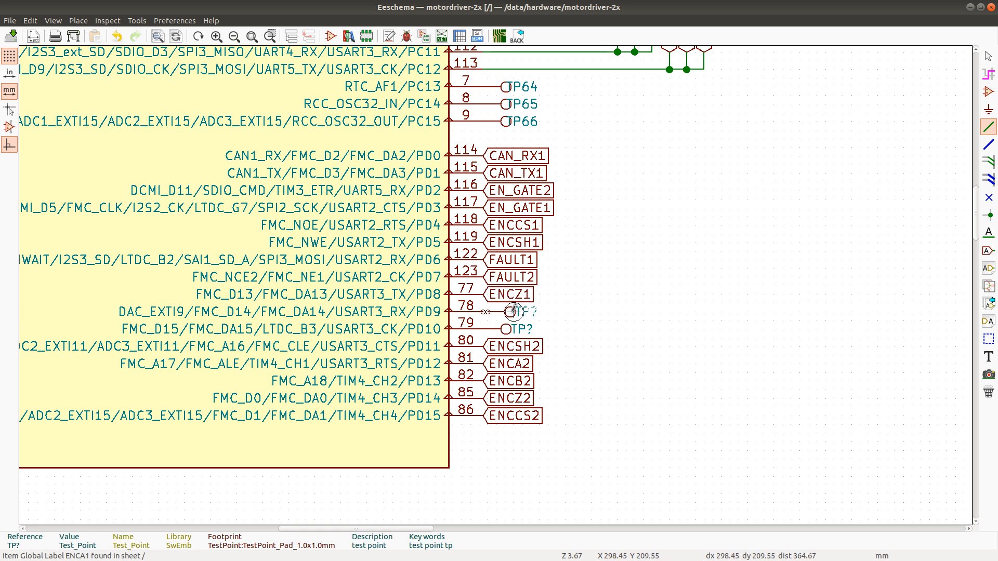
click(507, 312)
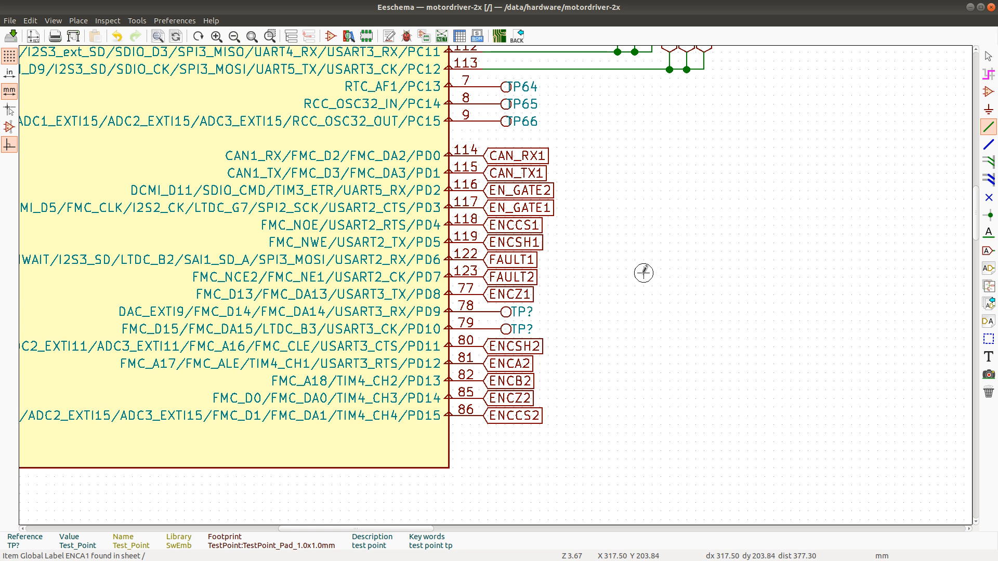
Search the schematic for FAULT1 as a whole word and step through its occurrences at Drive 1 and the MCU
key(ctrl+f)
text(FAULT1)
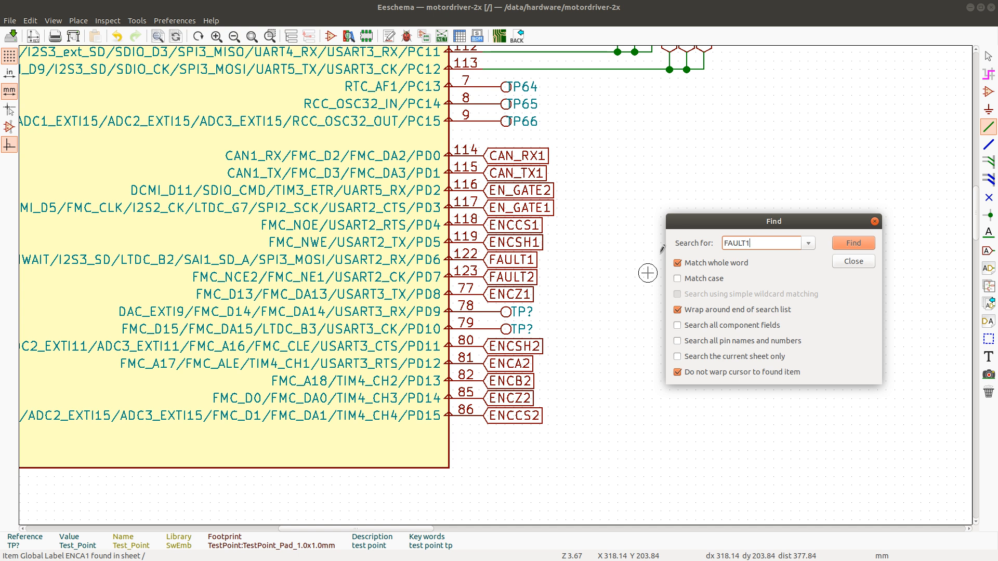
key(Return)
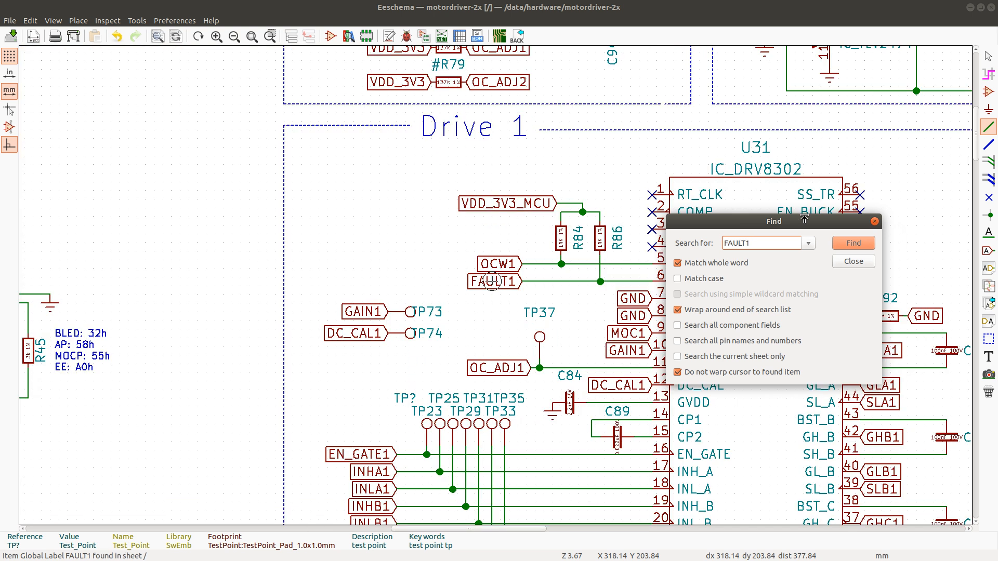
click(854, 244)
click(854, 244)
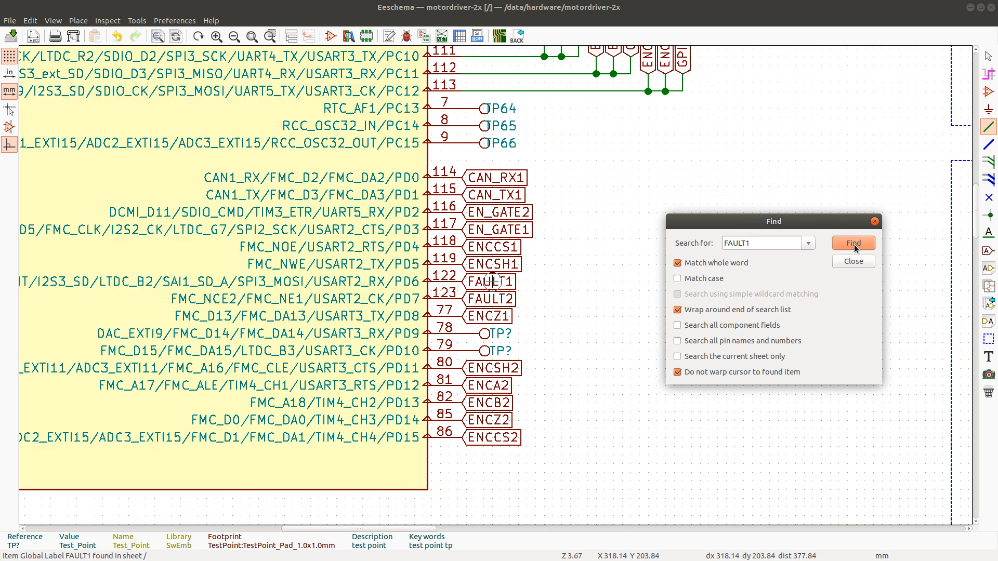
Change the search text to FAULT2 and look for that label in the schematic
click(767, 244)
key(BackSpace)
text(2)
key(Return)
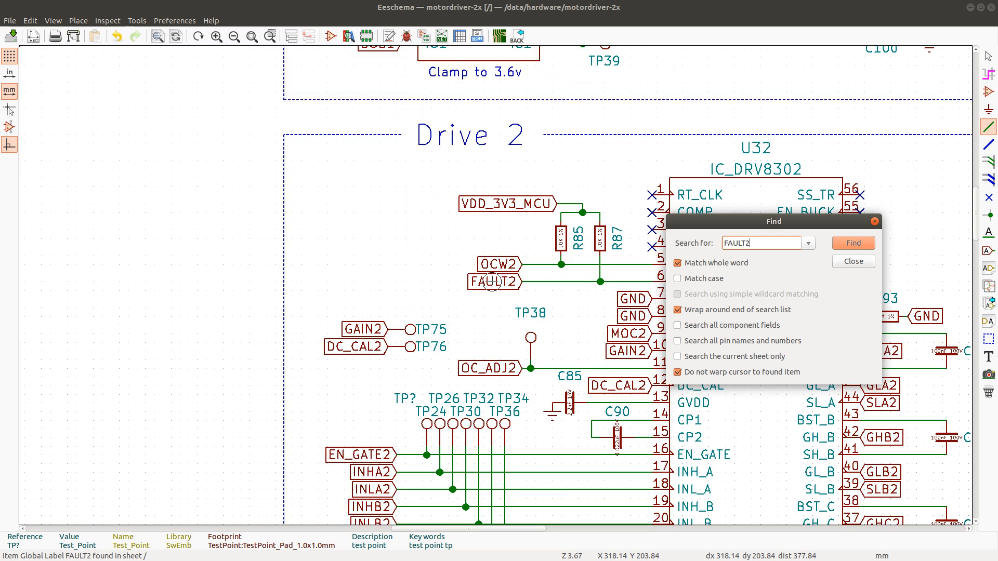
Go to the next FAULT2 occurrence, switch to LibreOffice Calc, and fill the FAULT1 and FAULT2 rows 70 and 71 with green
click(843, 245)
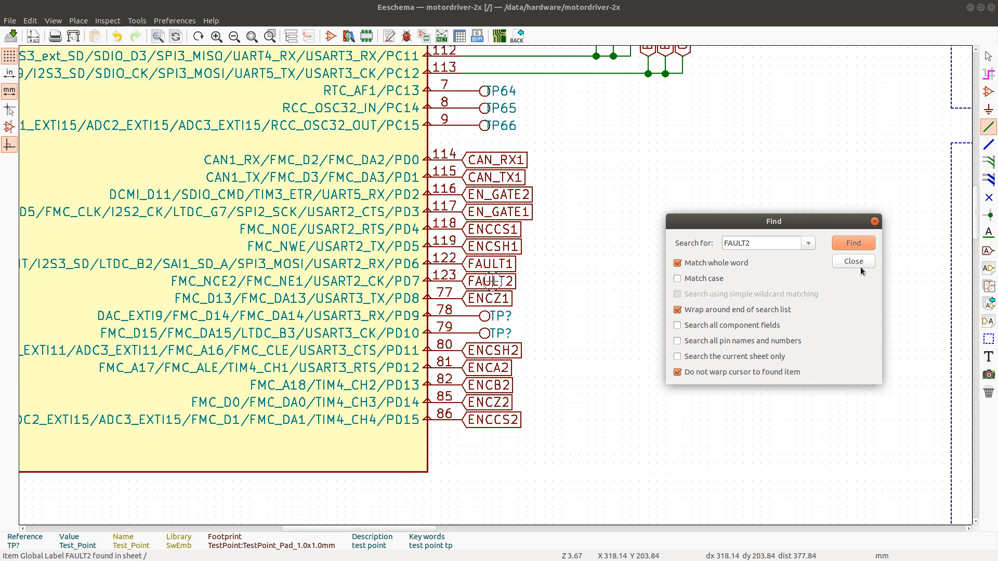
key(alt+Tab)
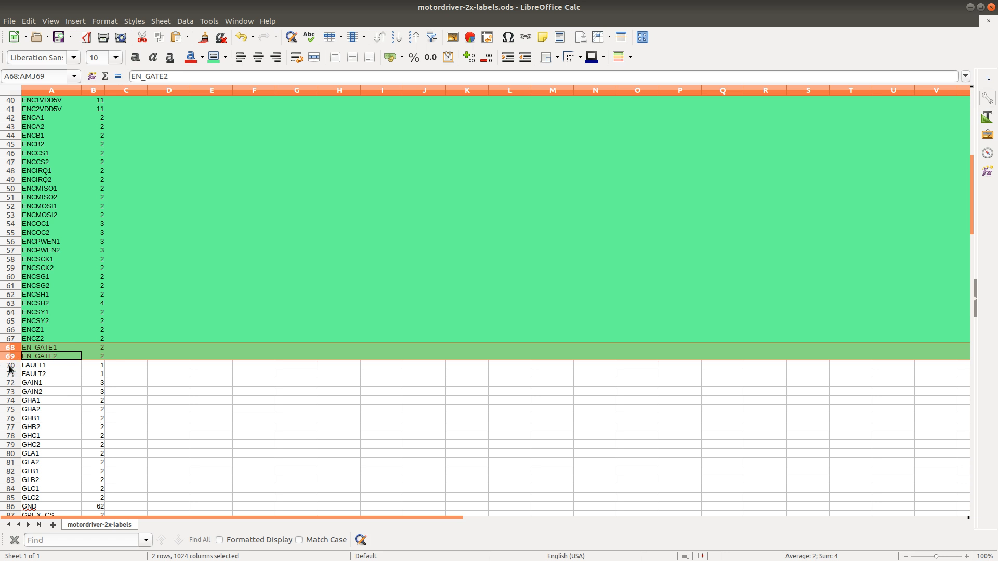
drag(10, 367, 9, 374)
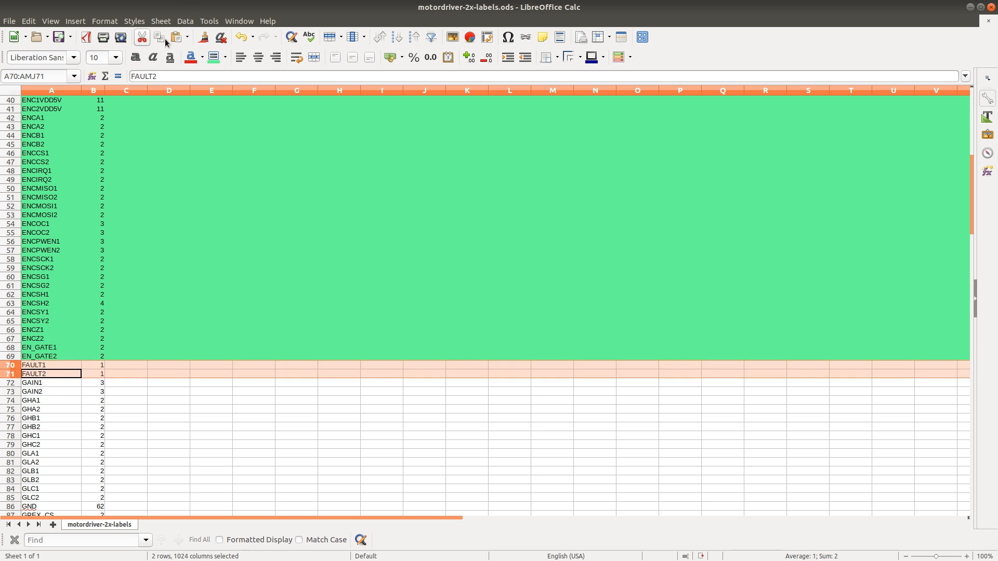
click(214, 57)
scroll(79, 420, down, 7)
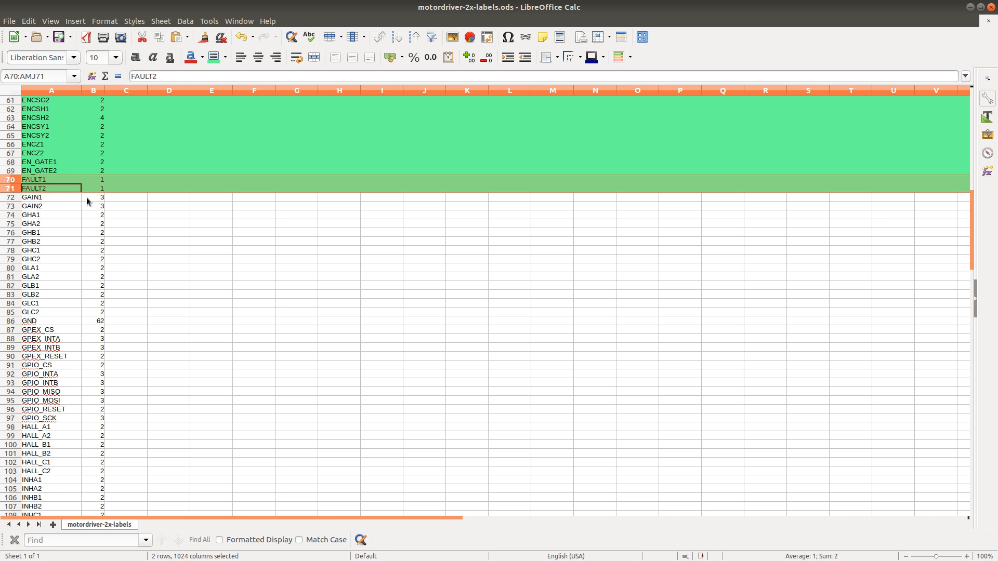
Switch back to Eeschema, search the schematic for GAIN1, and step through its occurrences at Drive 1 and the MCU
key(alt+Tab)
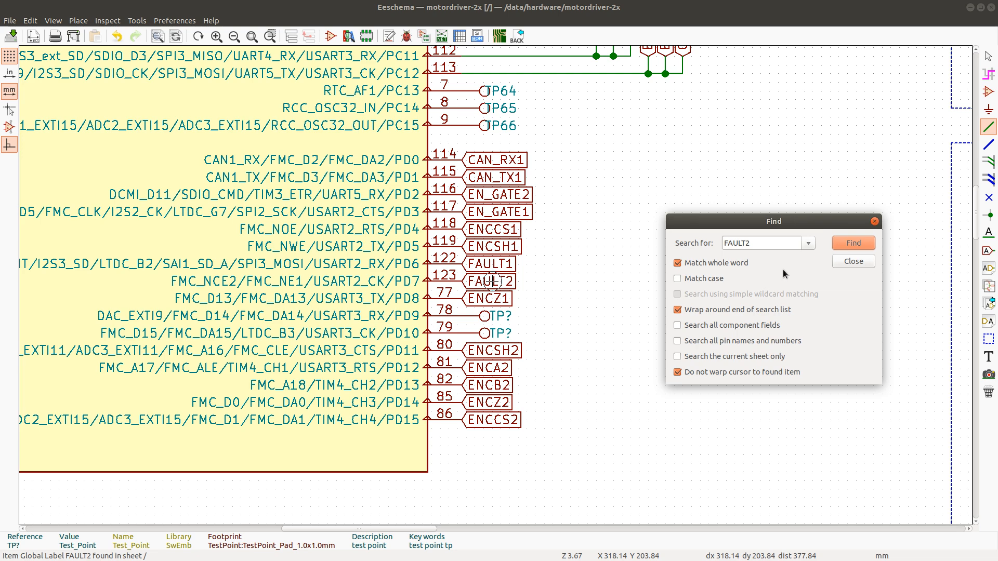
key(Return)
text(GAIN1)
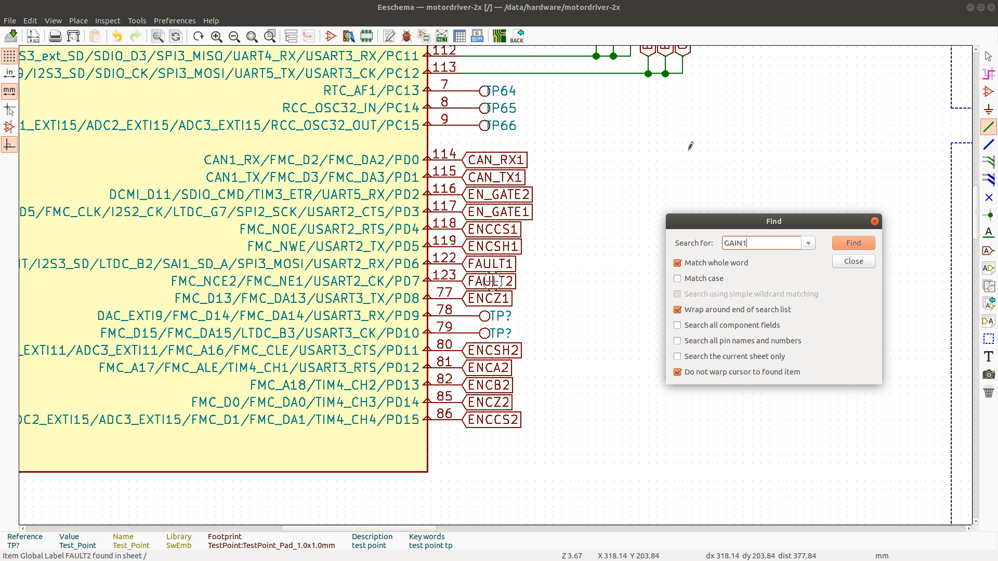
key(Return)
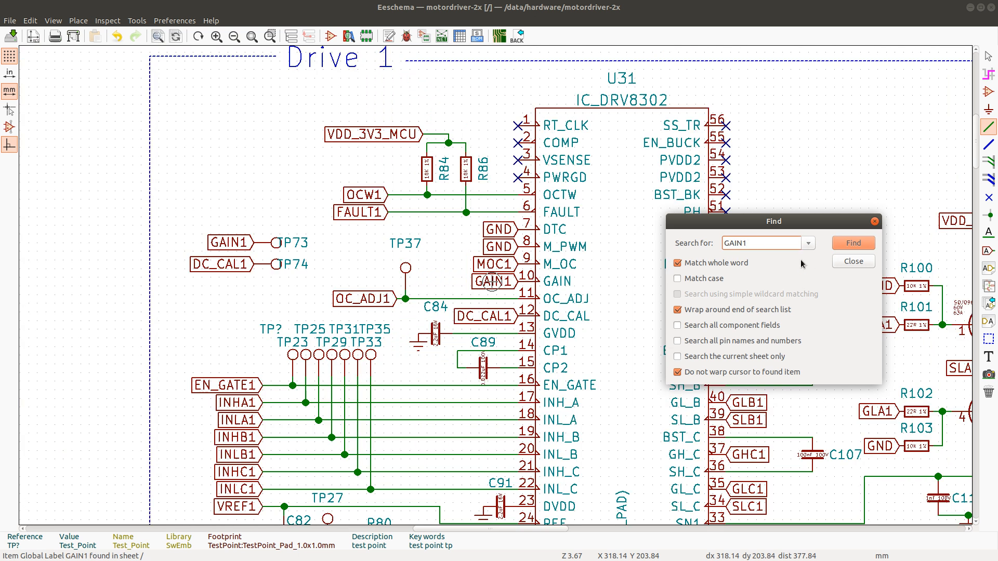
click(852, 243)
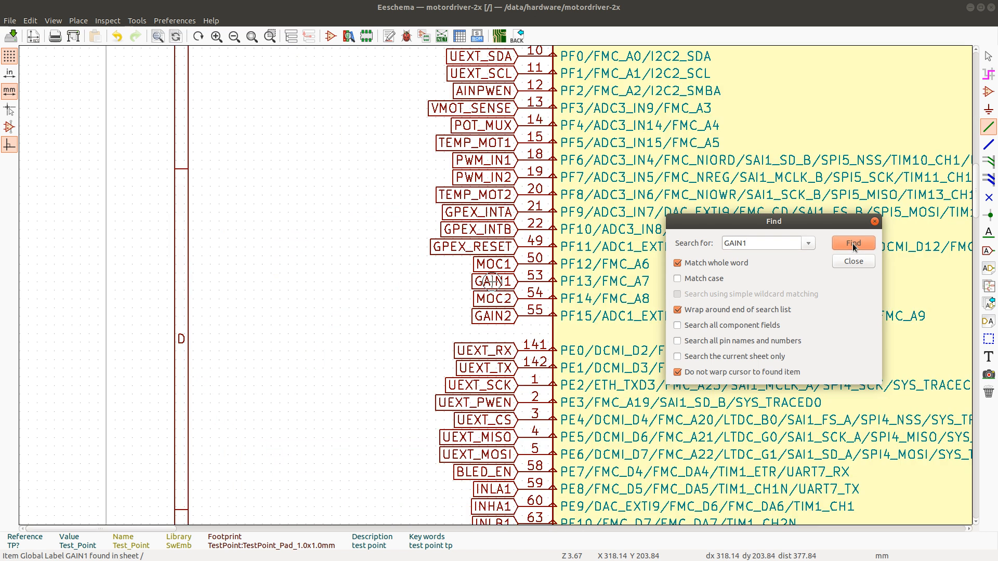
Change the search text to GAIN2 and step through its occurrences at Drive 2 and the MCU
click(762, 244)
key(BackSpace)
text(2)
key(Return)
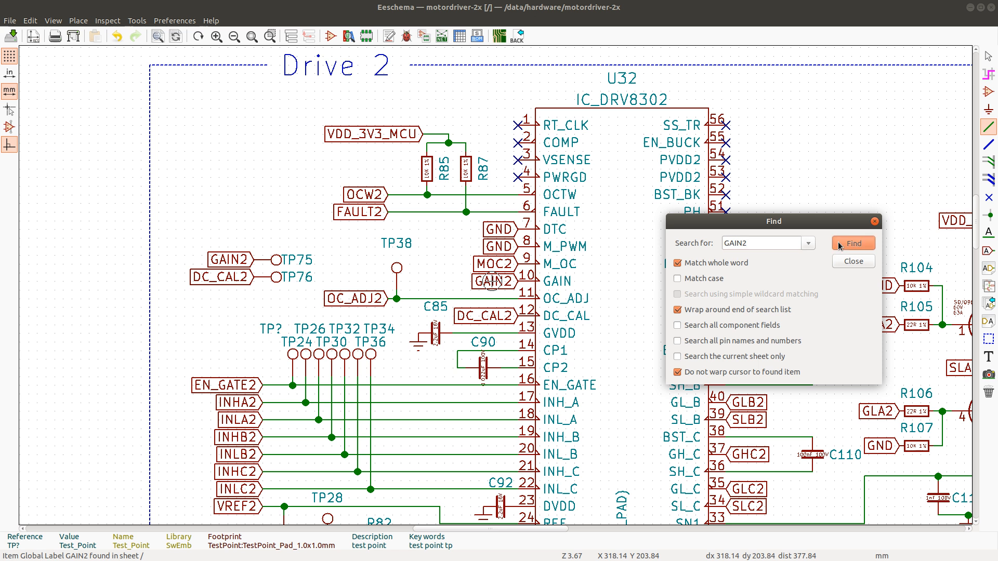
click(838, 242)
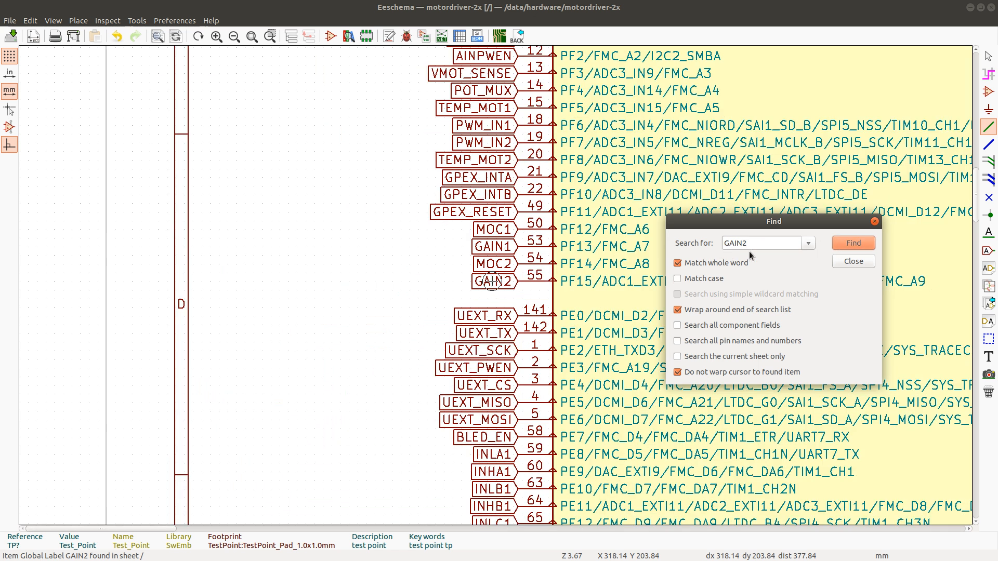
Switch to LibreOffice Calc and fill the GAIN1 and GAIN2 rows 72 and 73 with green
key(alt+Tab)
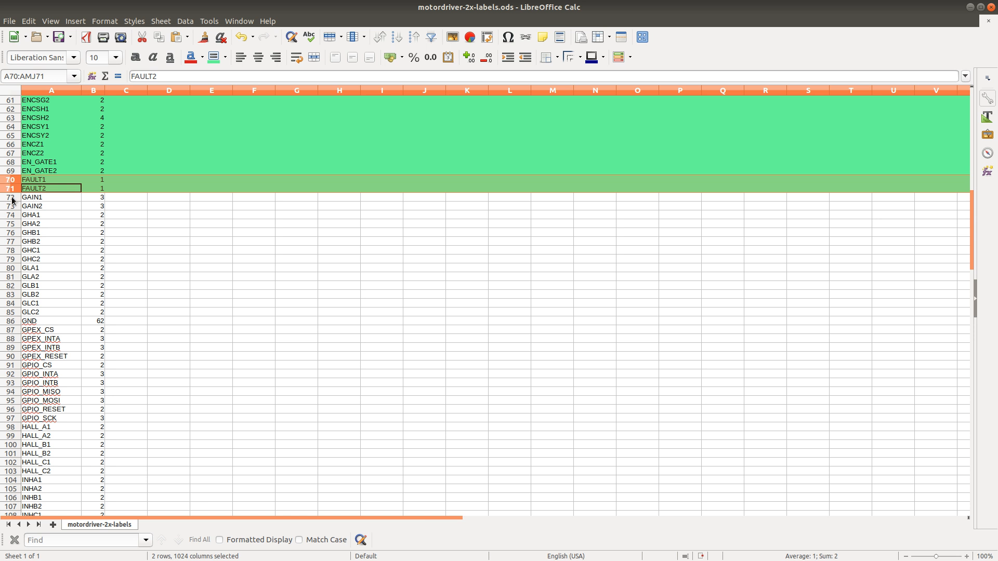
drag(13, 200, 13, 208)
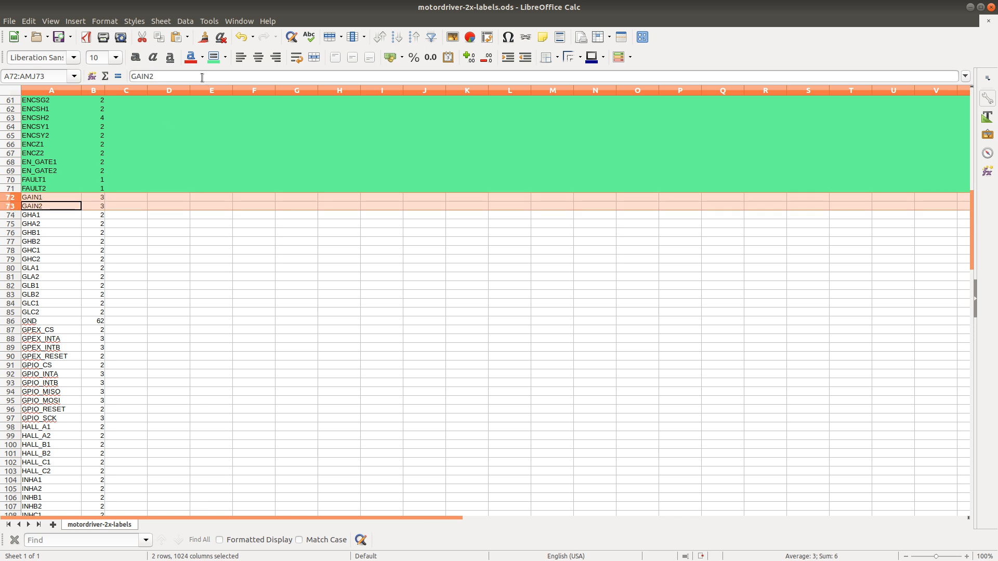
click(212, 59)
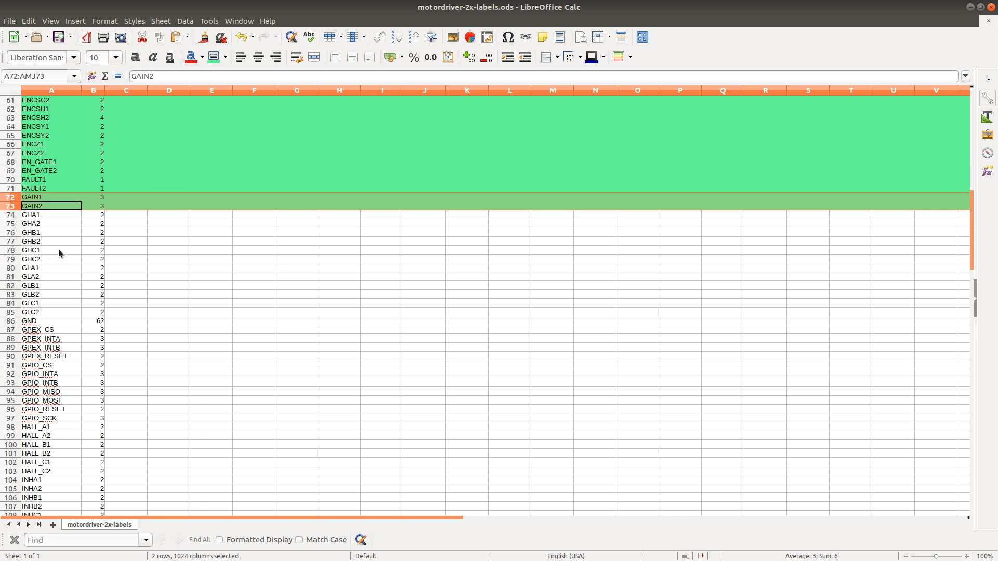
Return to Eeschema, search for GHA1, and step through its occurrences at the Q1 gate resistor and the Drive 1 chip
key(alt+Tab)
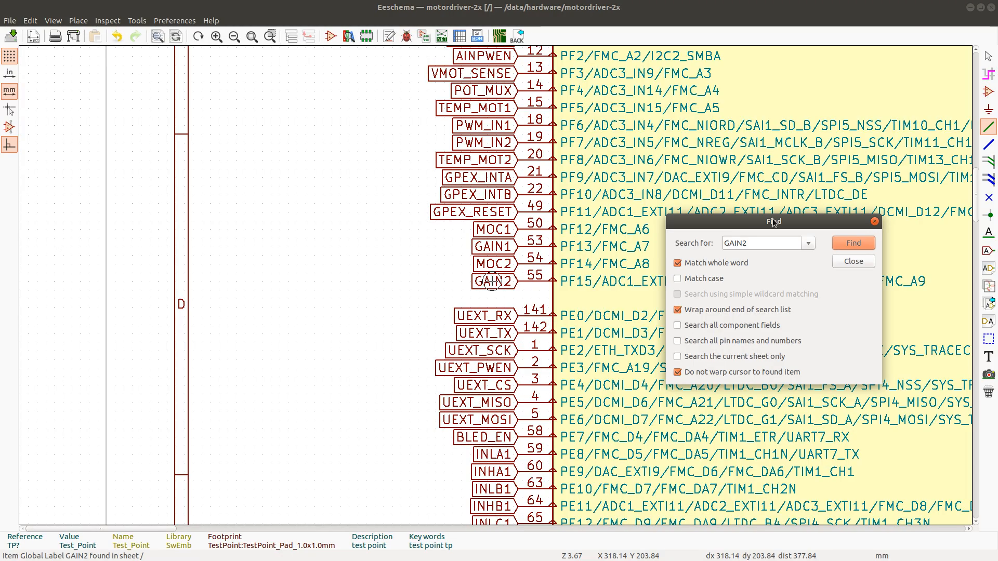
click(750, 247)
double_click(750, 247)
text(G)
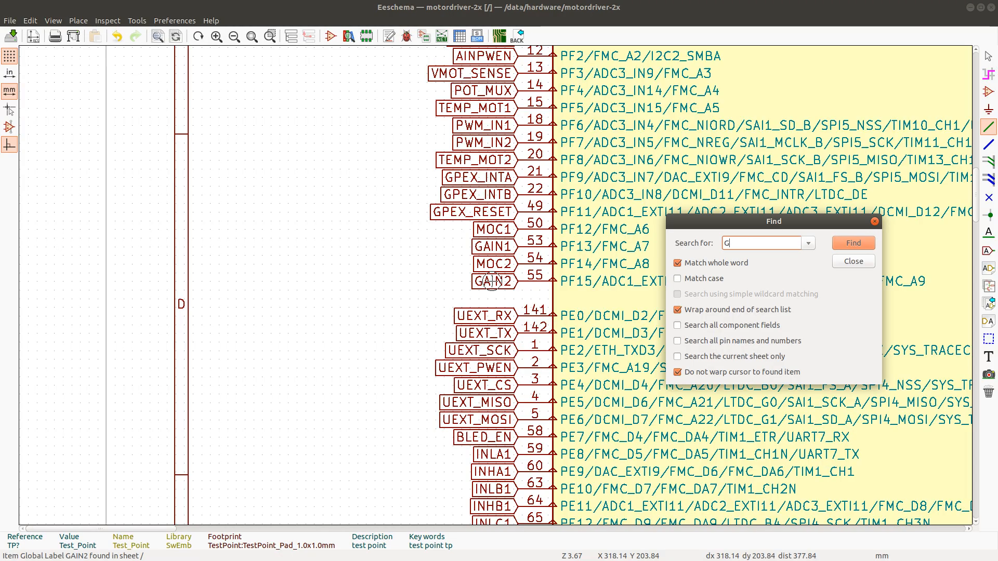
text(HA1)
key(Return)
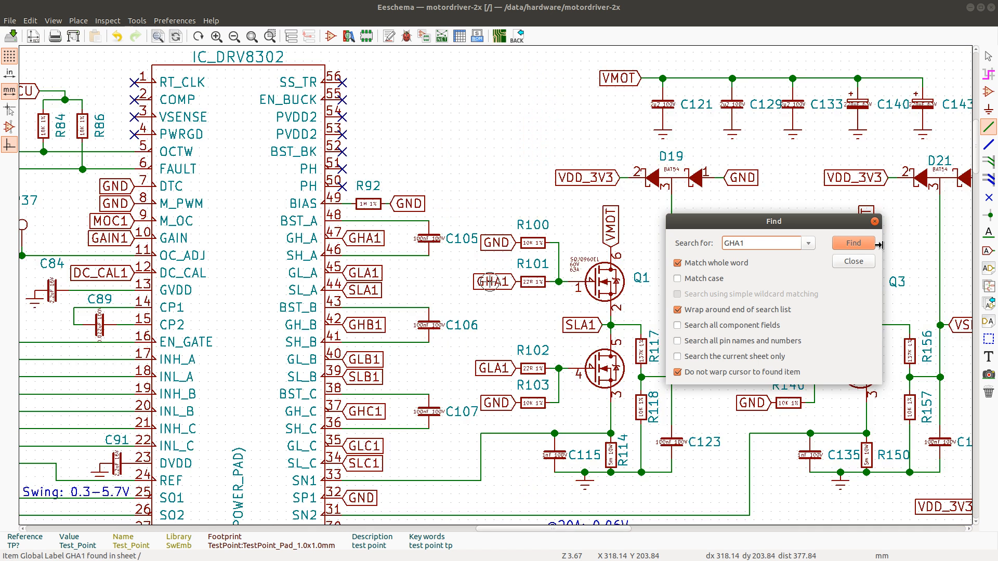
click(851, 244)
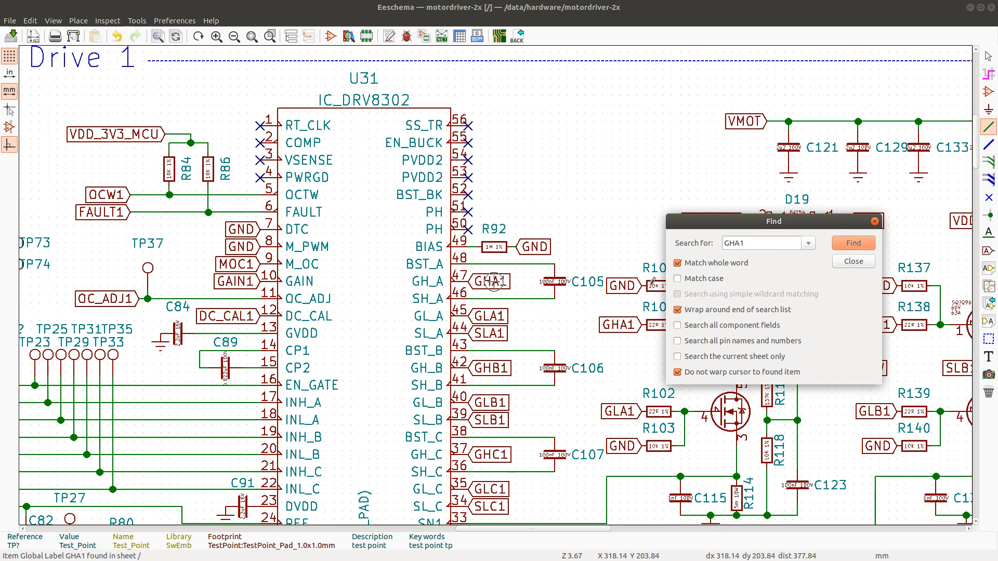
click(853, 244)
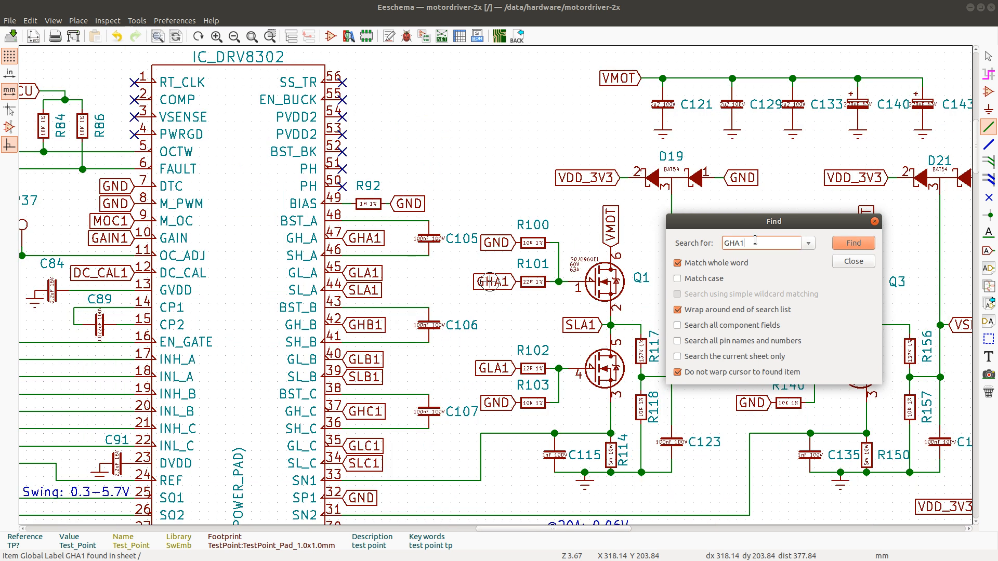
Change the search text to GHA2 and step through its occurrences at the Q2 gate resistor and the Drive 2 chip
key(BackSpace)
text(2)
key(Return)
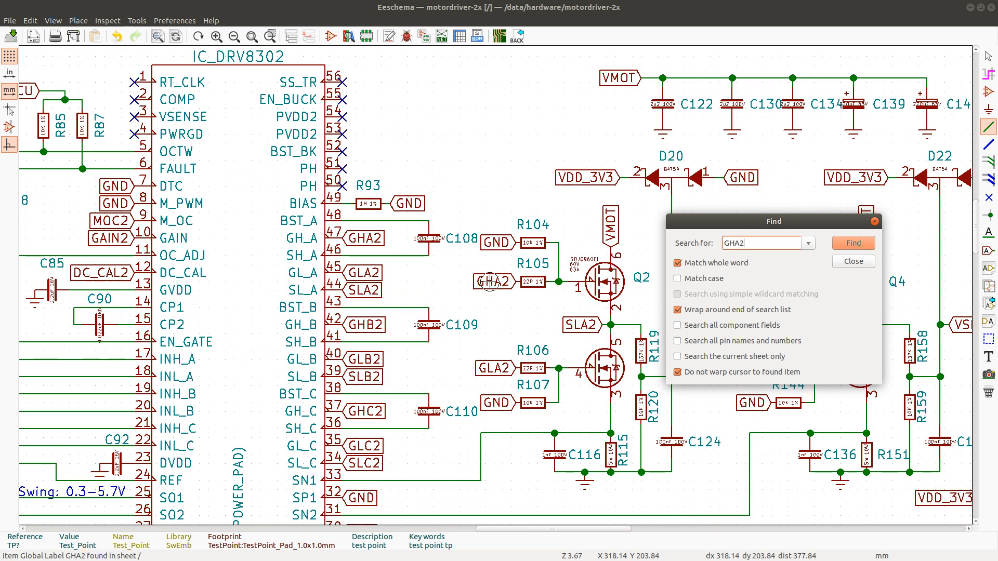
click(852, 244)
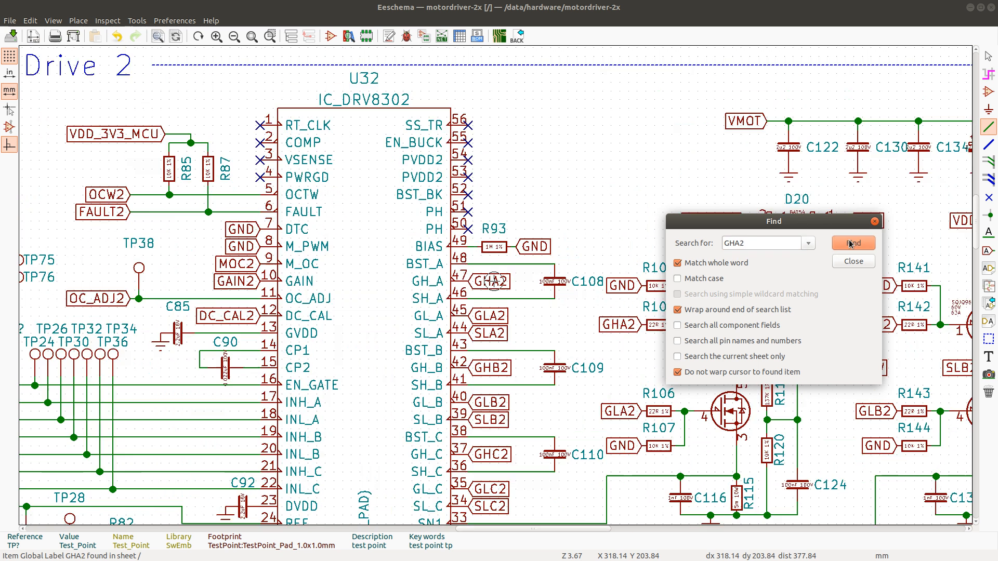
click(851, 243)
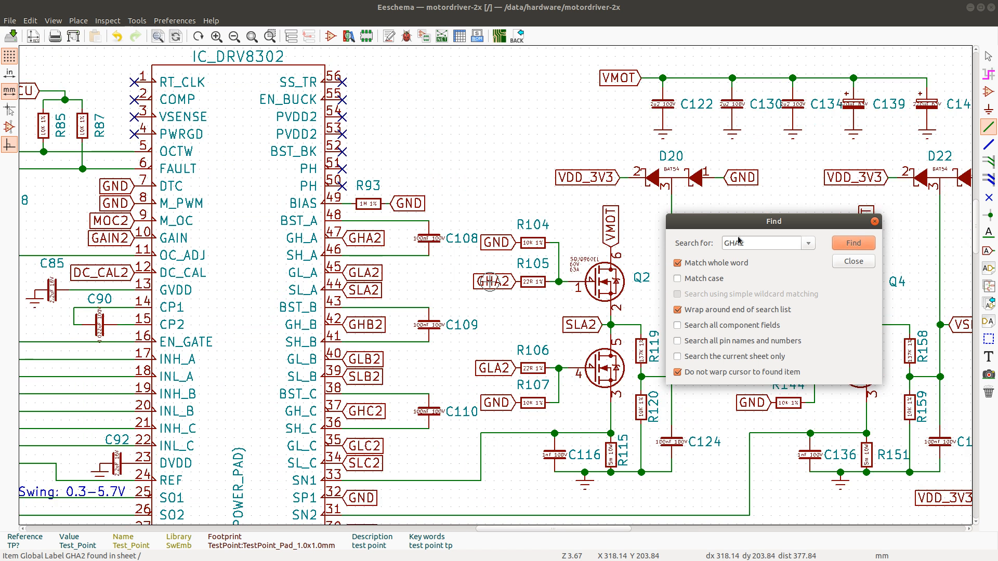
Search the schematic for GHB1 and check its occurrences at the Q3 gate resistor and the Drive 1 chip
click(760, 243)
key(BackSpace)
key(BackSpace)
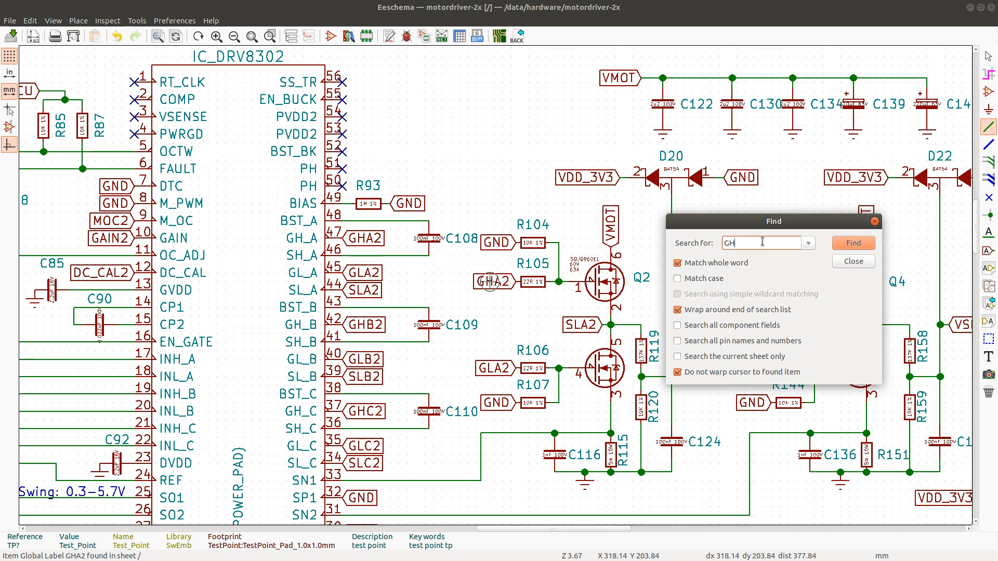
text(B1)
key(Return)
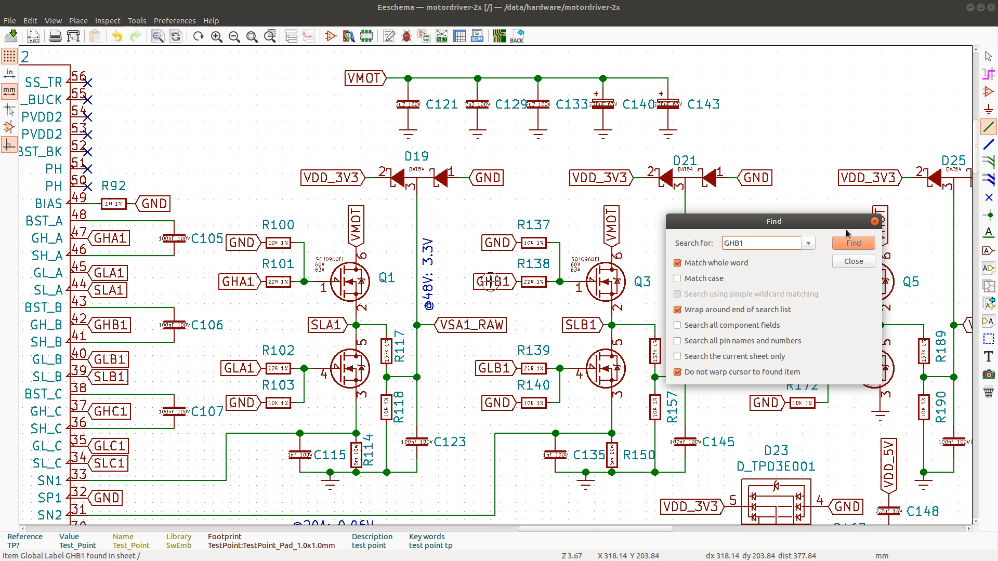
click(845, 248)
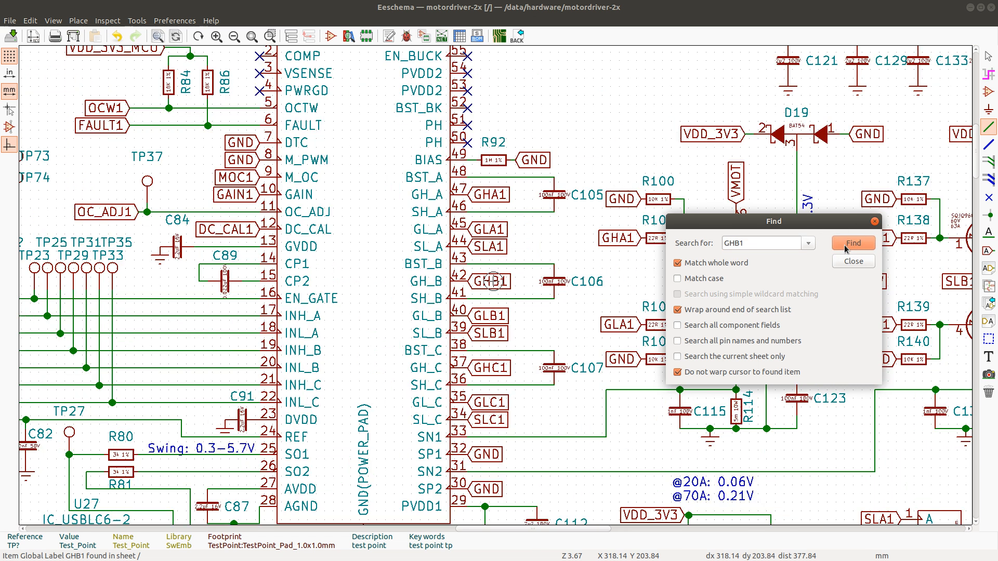
Search the schematic for GHB2 and check its occurrences at the Q4 gate resistor and the Drive 2 chip
key(BackSpace)
text(2)
key(Return)
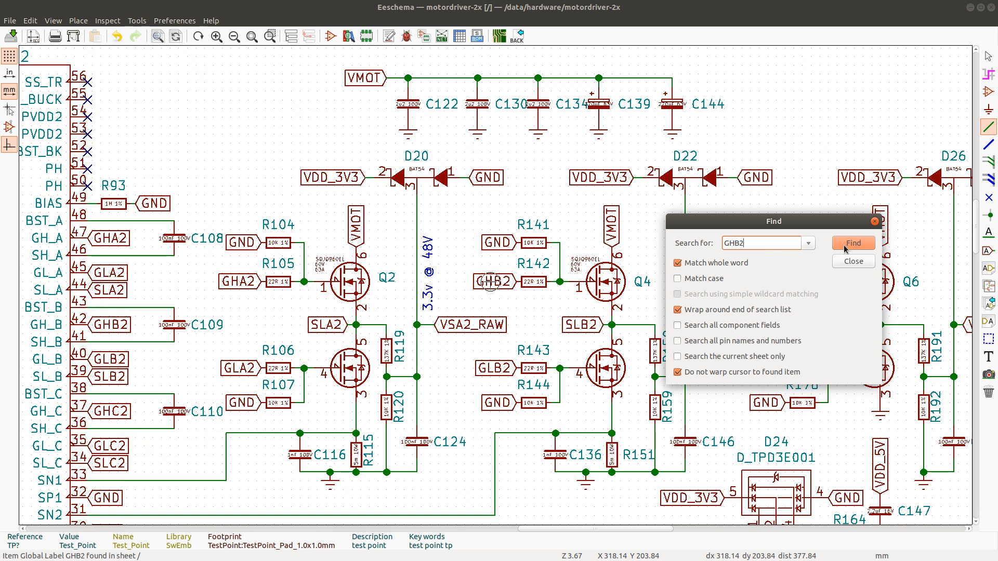
click(849, 247)
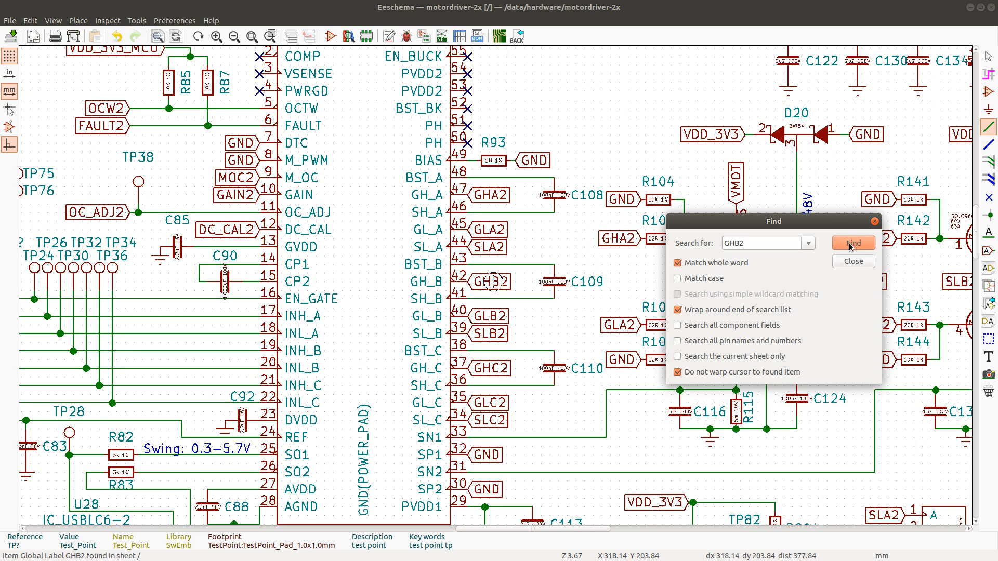
Change the search text to GHC1 and step through its occurrences up to the Drive 1 chip
click(746, 243)
key(BackSpace)
key(BackSpace)
text(C1)
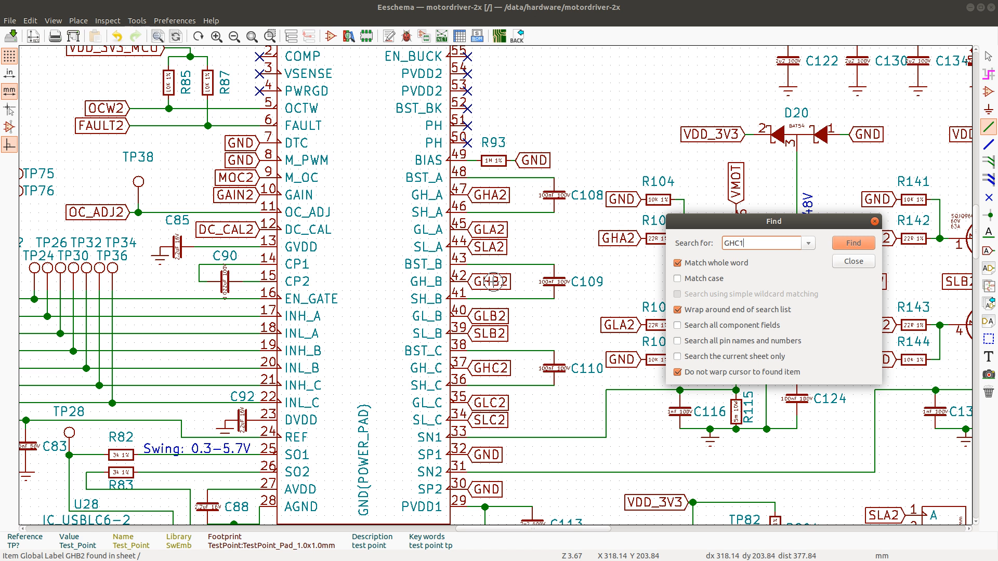
key(Return)
click(850, 248)
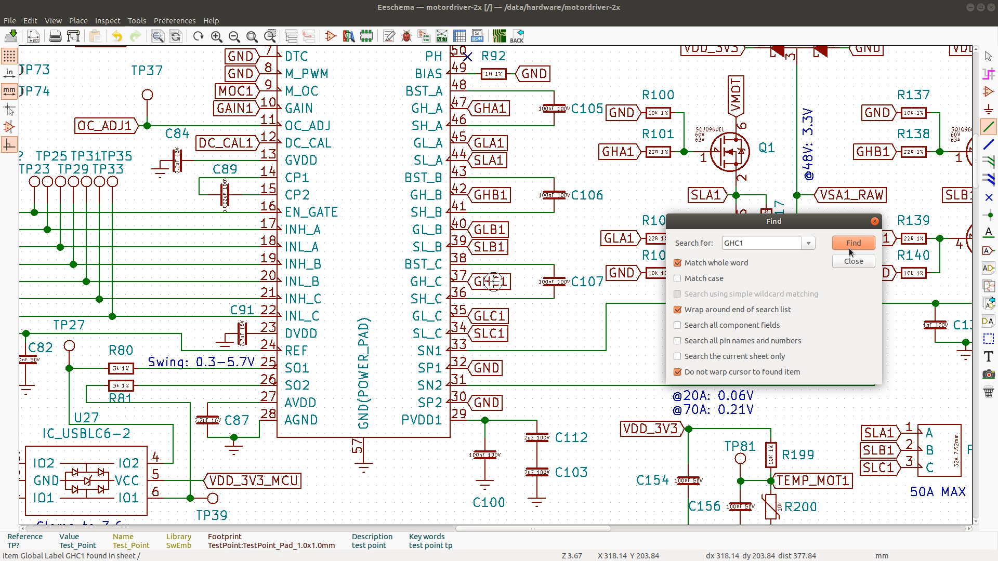
Change the search text to GHC2 and check its occurrences at the Q6 gate resistor and the Drive 2 chip
click(752, 244)
key(Return)
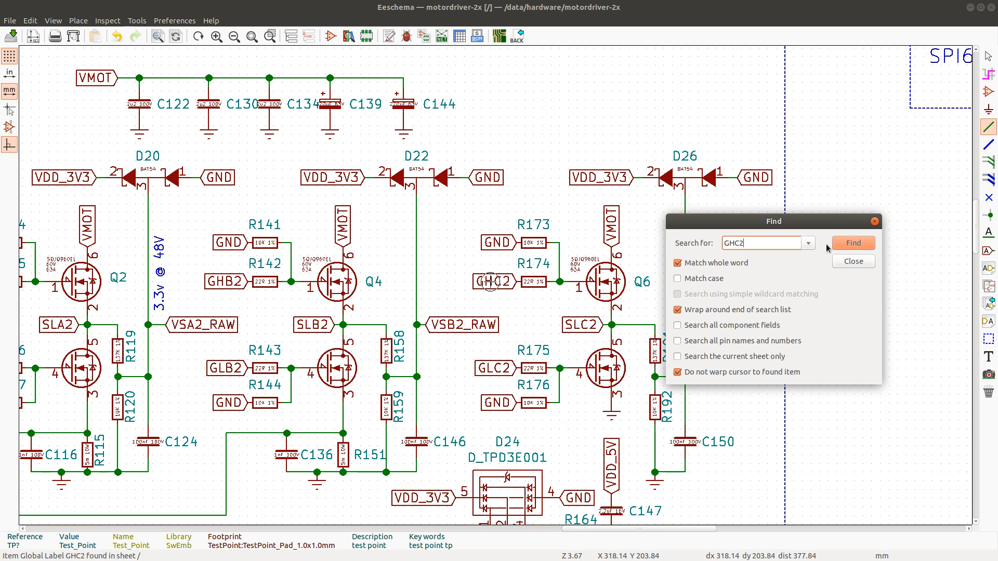
click(843, 248)
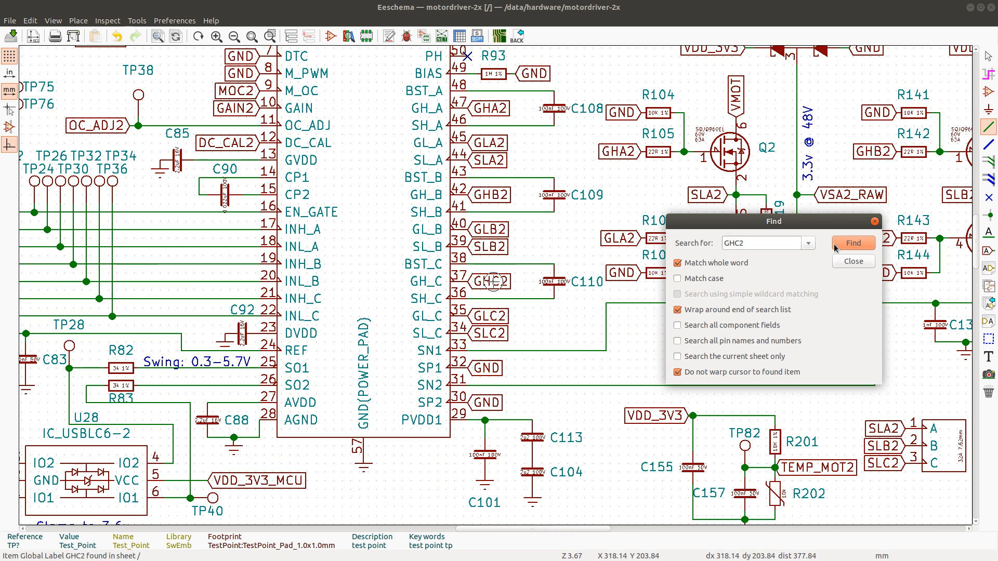
Search the schematic for GLA1 and step through its occurrences at resistor R102 and the Drive 1 chip
click(750, 243)
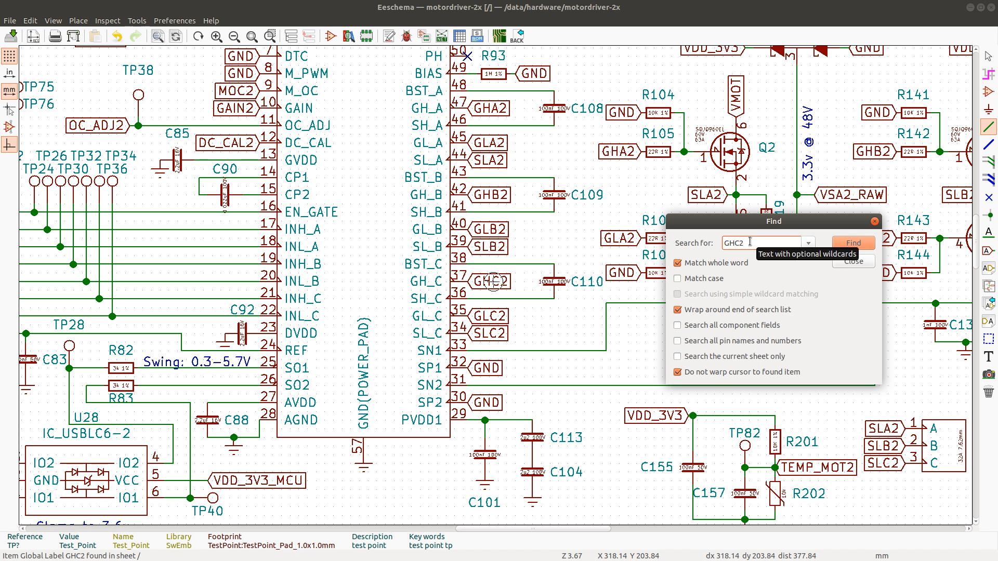
key(BackSpace)
key(BackSpace)
key(BackSpace)
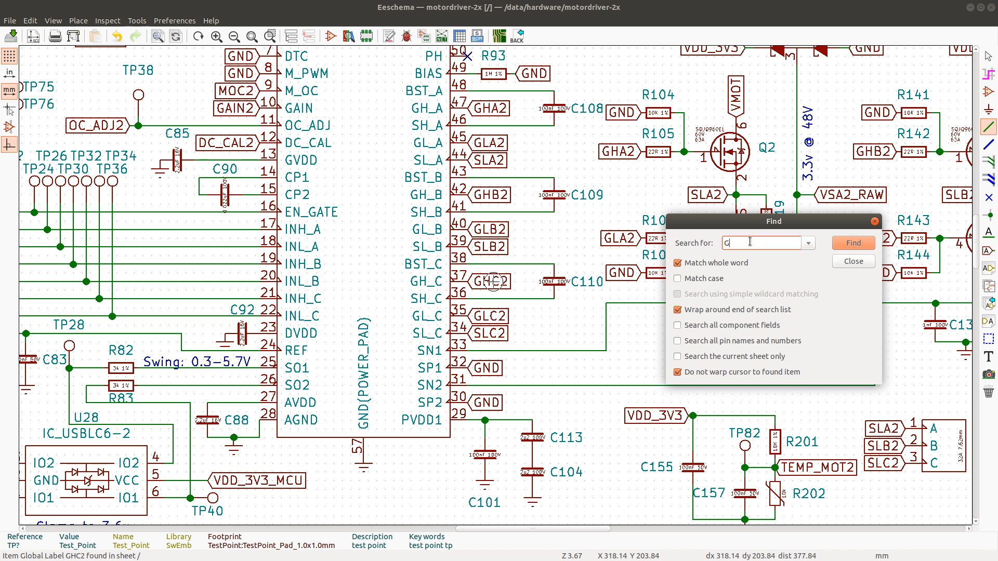
text(LA1)
key(Return)
click(849, 244)
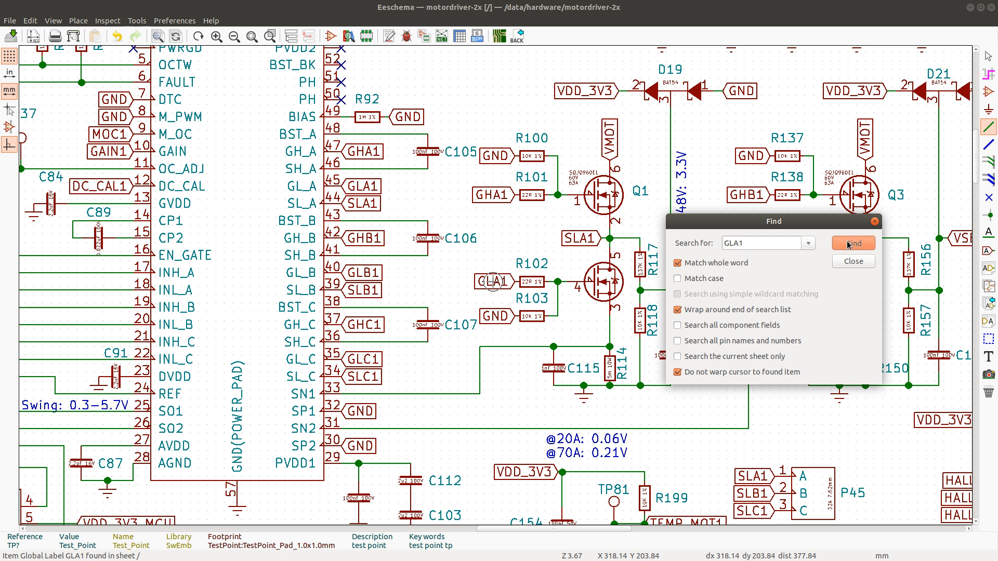
click(849, 244)
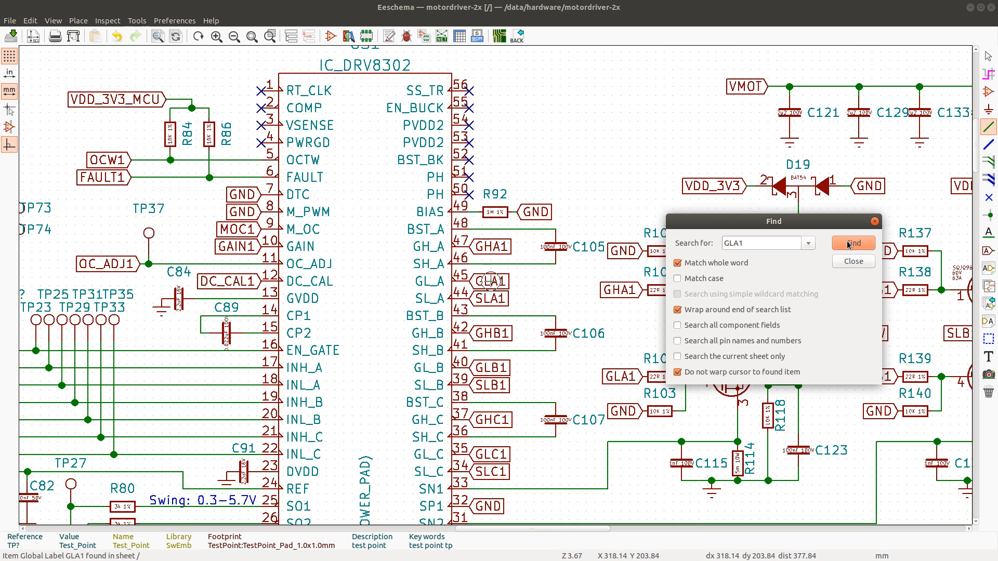
Change the search text to GLA2 and check its occurrences at resistor R106 and the Drive 2 chip
click(761, 242)
key(BackSpace)
text(2)
key(Return)
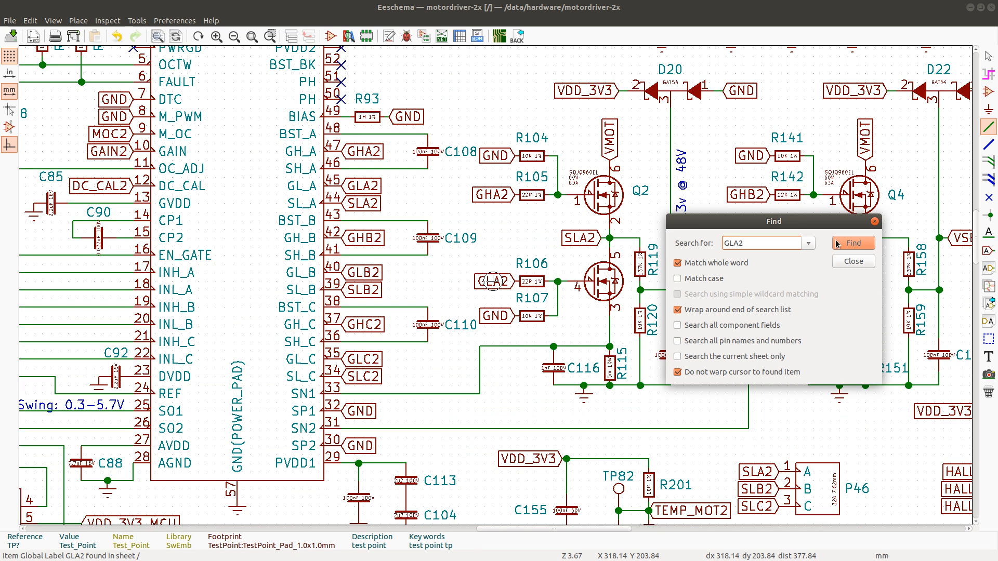
click(856, 245)
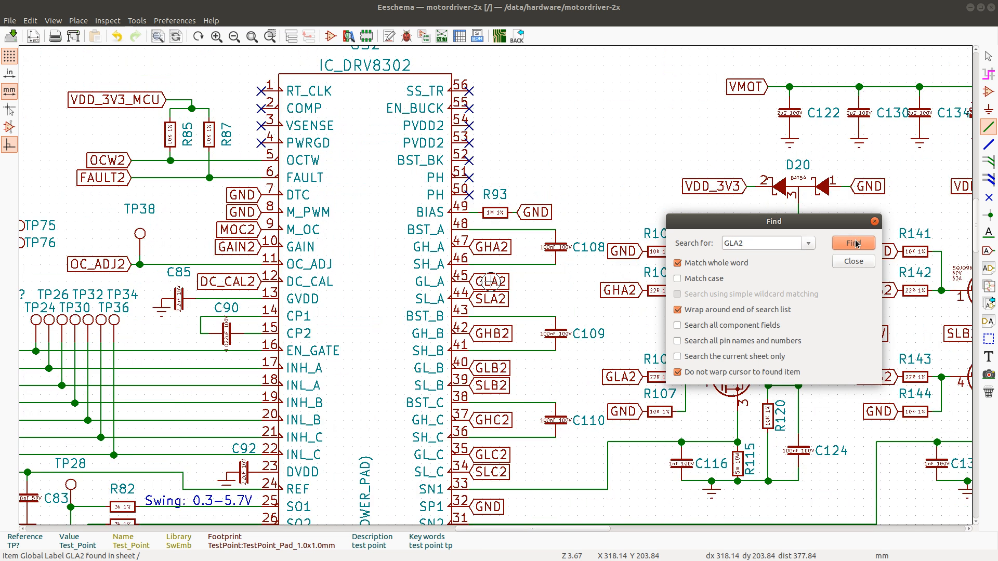
Search the schematic for GLB1 and step through its occurrences up to the Drive 1 chip's GL_B pin
click(762, 241)
key(BackSpace)
key(BackSpace)
text(B1)
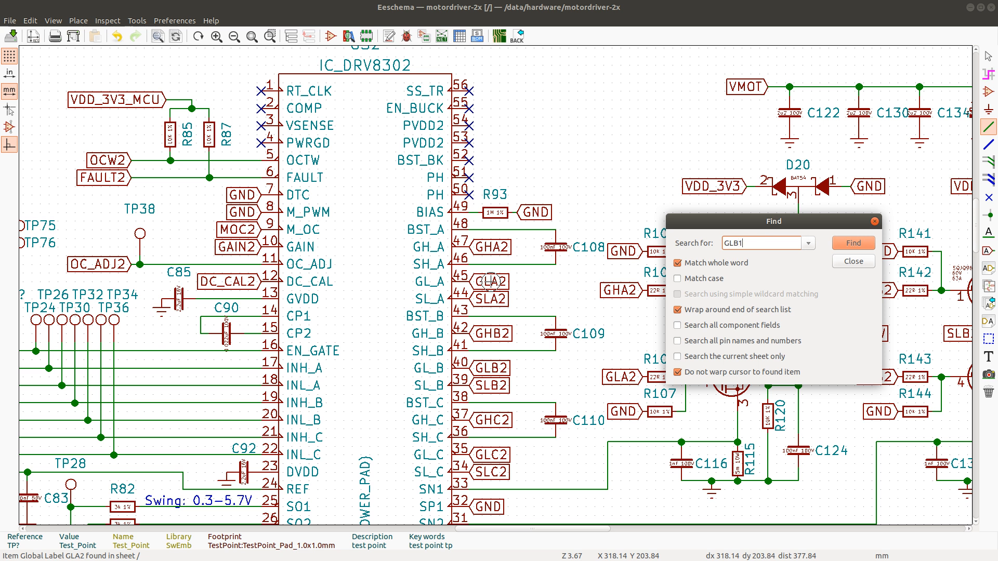
key(Return)
click(849, 245)
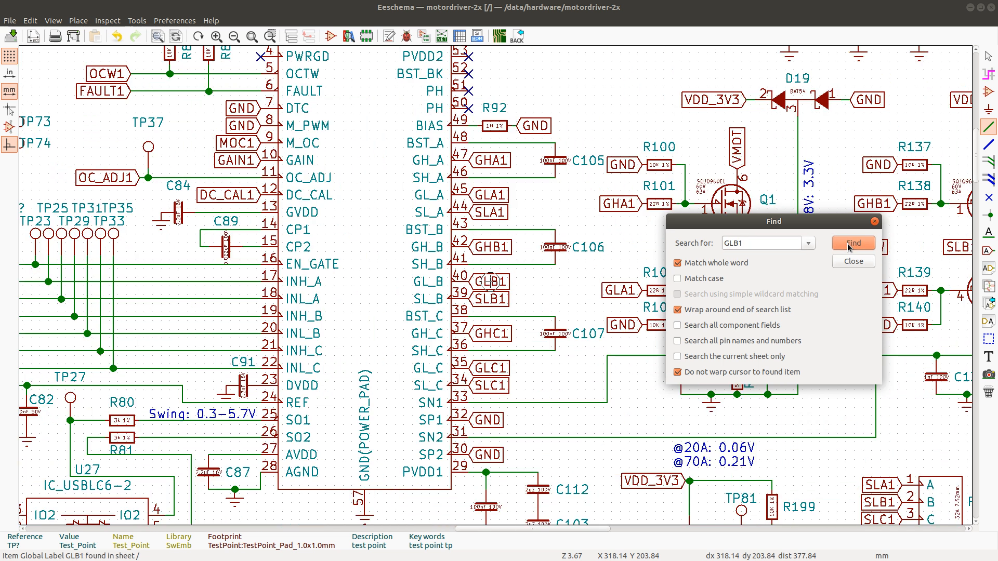
Change the search text to GLB2 and step through its occurrences up to the Drive 2 chip's GL_B pin
click(769, 245)
key(BackSpace)
text(2)
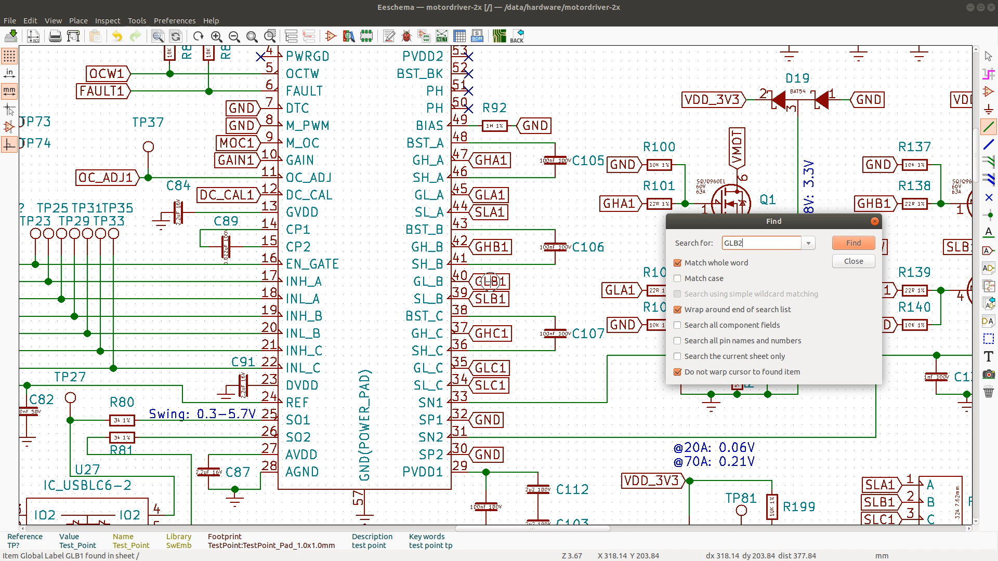
key(Return)
click(851, 244)
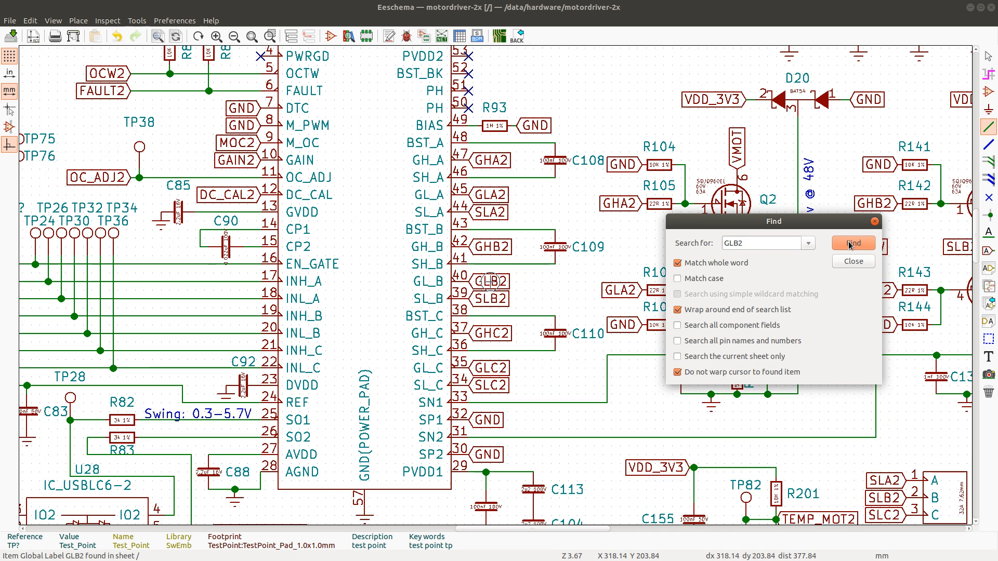
Search the schematic for GLC1 and check its occurrences at resistor R171 and the Drive 1 chip
click(745, 243)
key(BackSpace)
key(BackSpace)
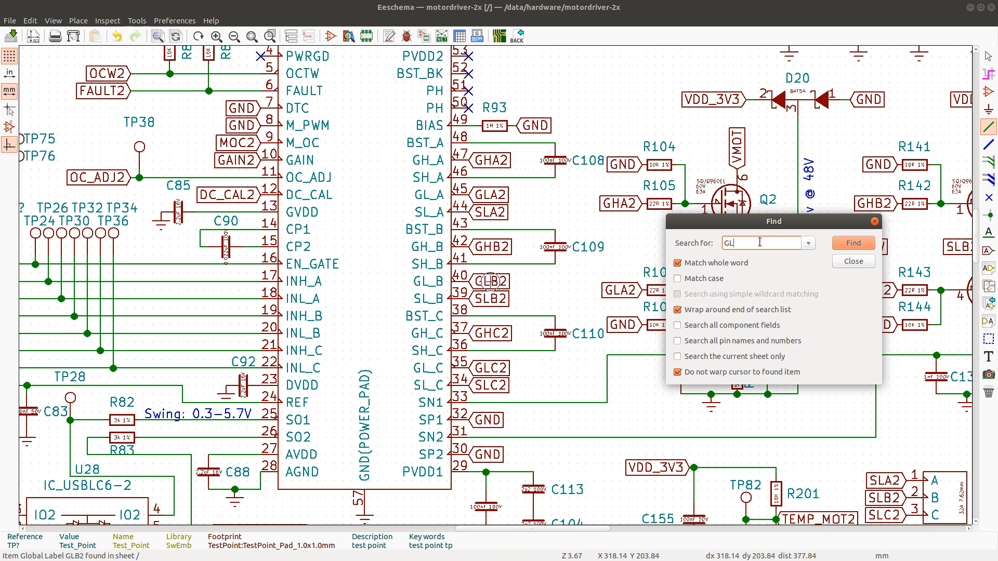
text(C1)
key(Return)
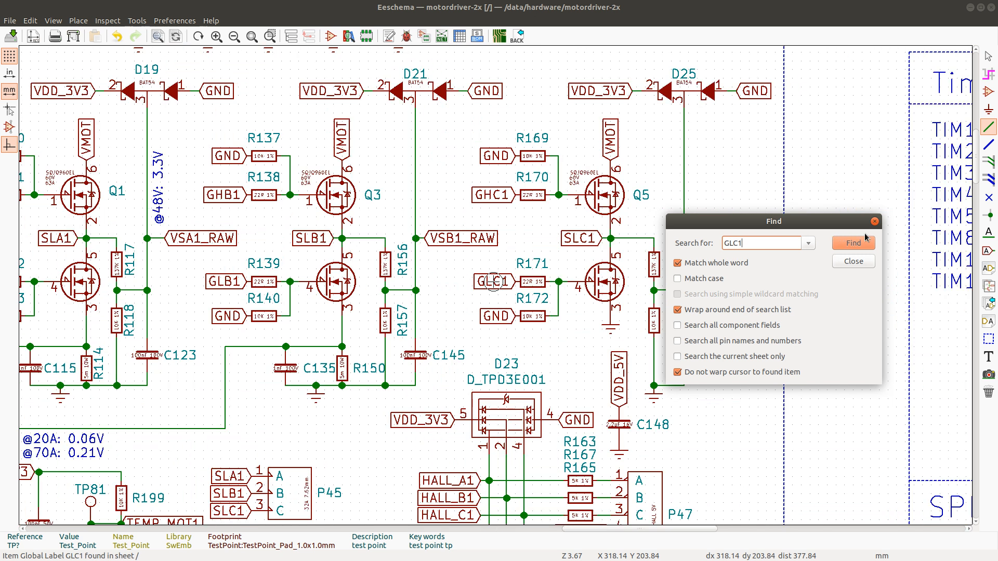
click(855, 243)
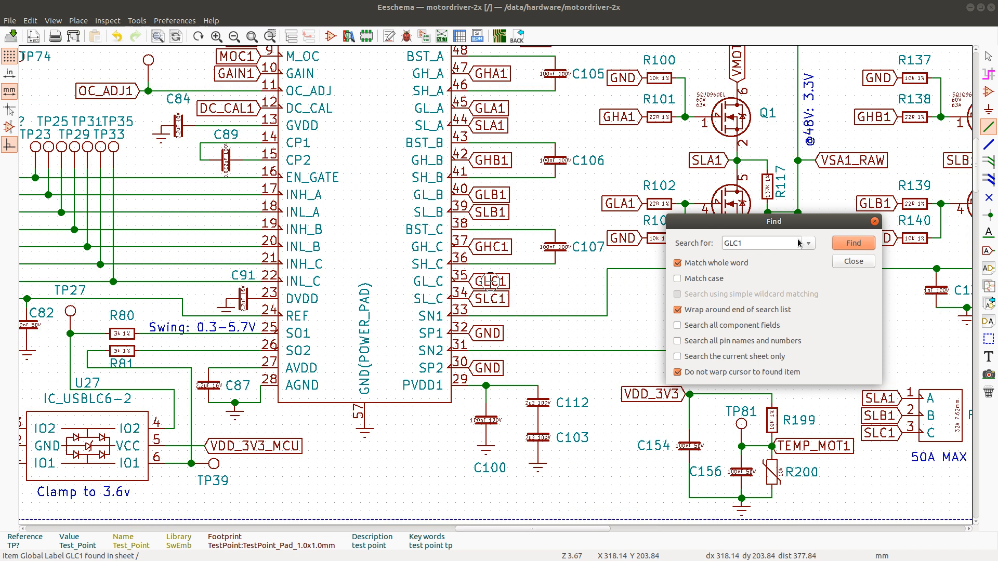
Change the search text to GLC2 and check its occurrences at resistor R175 and the Drive 2 chip
click(762, 243)
key(BackSpace)
text(2)
key(Return)
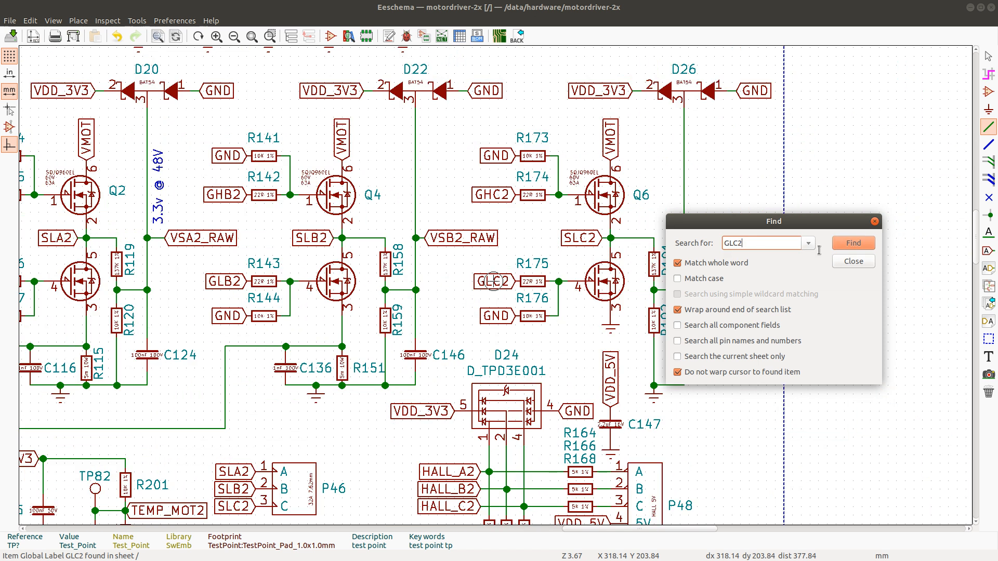
click(855, 244)
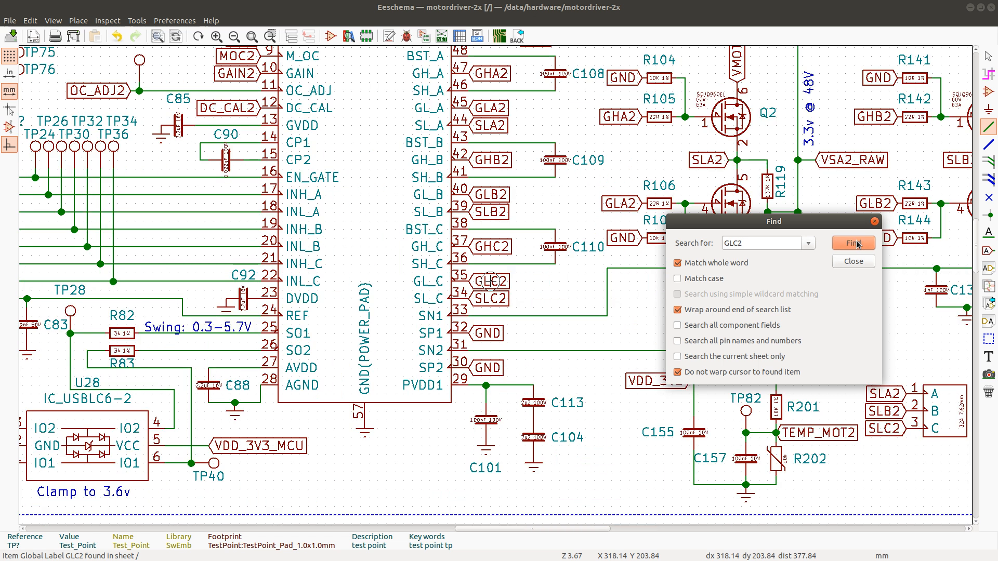
Switch to the LibreOffice Calc checklist and fill rows 74 to 85, GHA1 through GLC2, with the green background
key(alt+Tab)
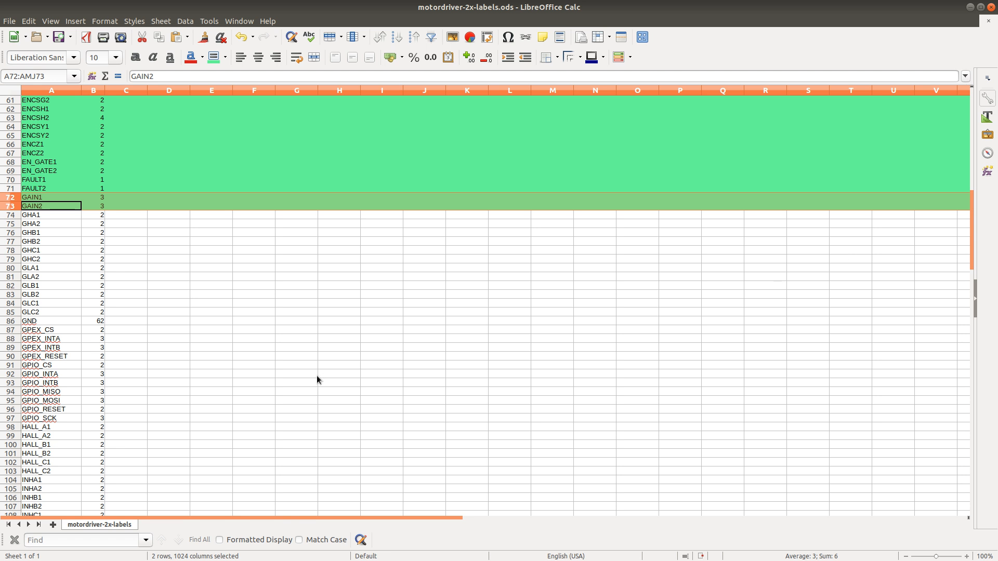
click(11, 214)
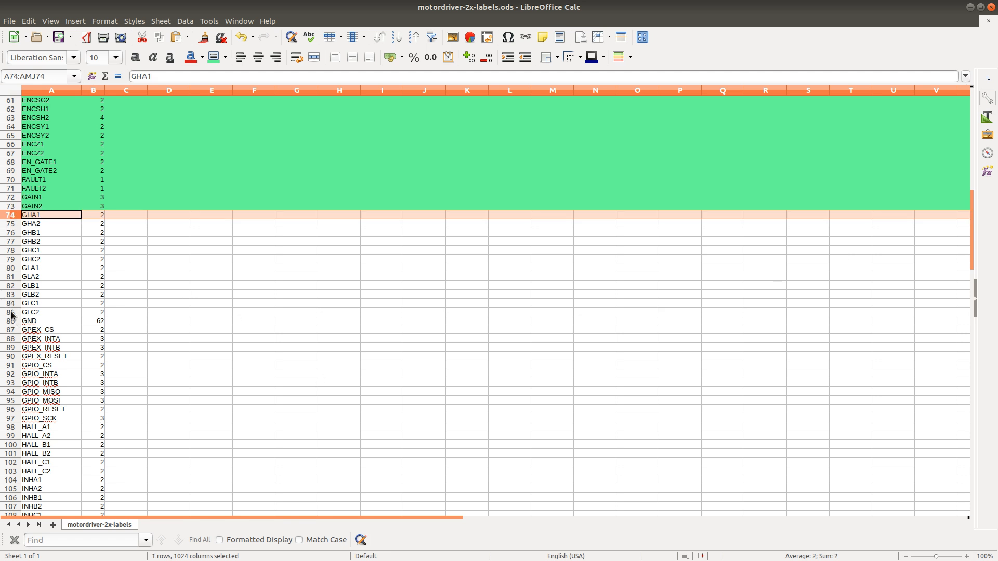
shift+click(10, 312)
click(213, 58)
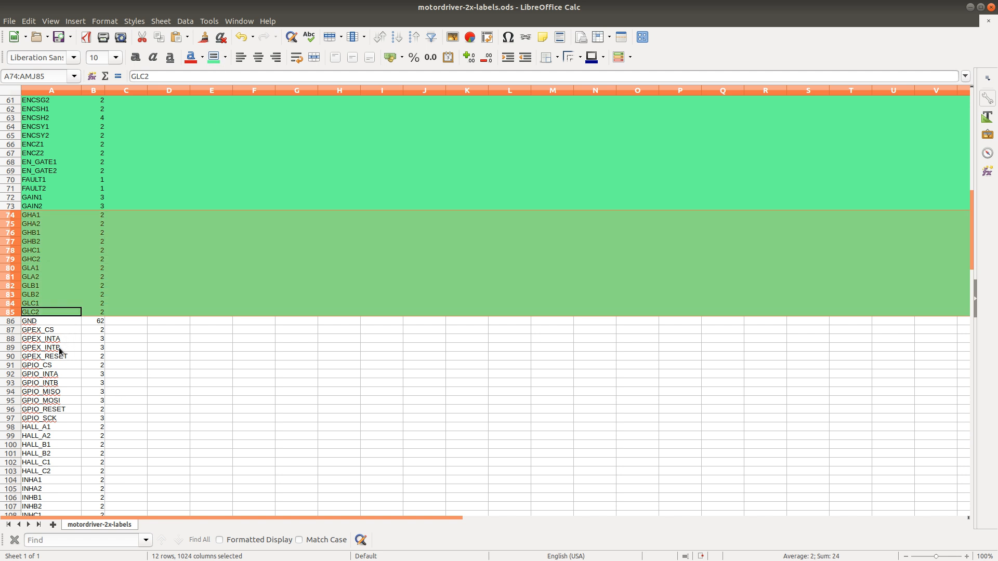
Return to the Eeschema schematic, search for GND and step on from its occurrence at connector P17
key(alt+Tab)
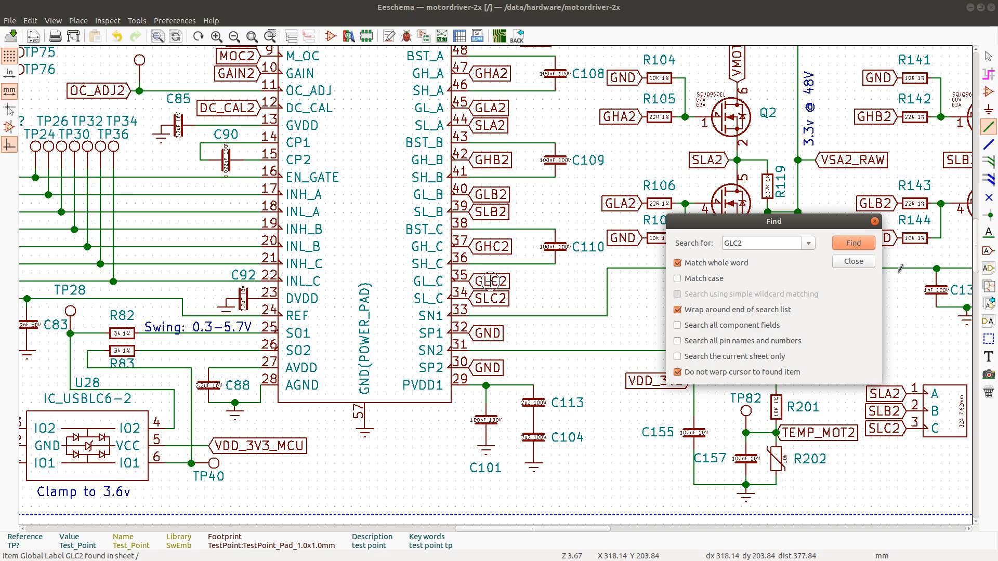
double_click(764, 242)
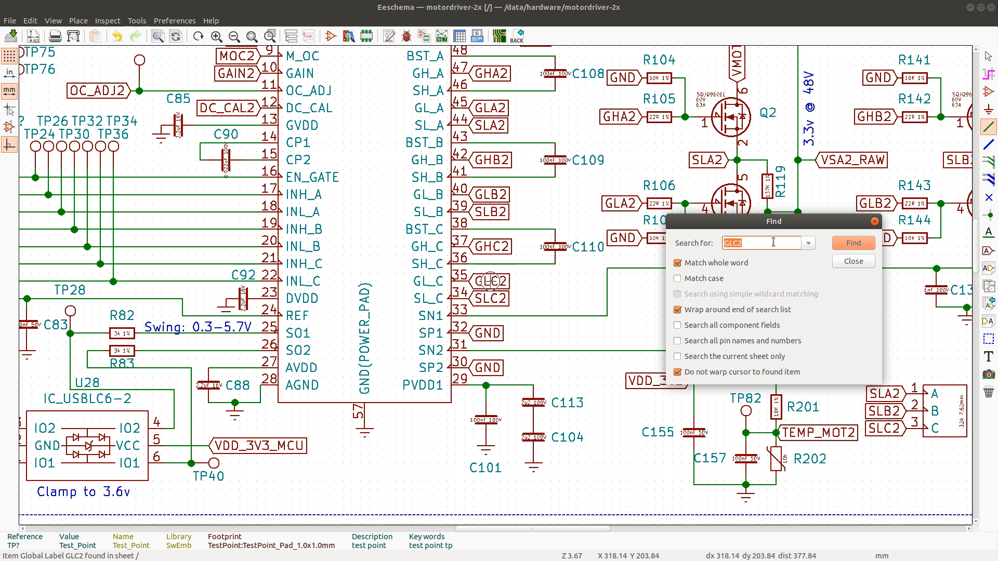
text(GND)
key(Return)
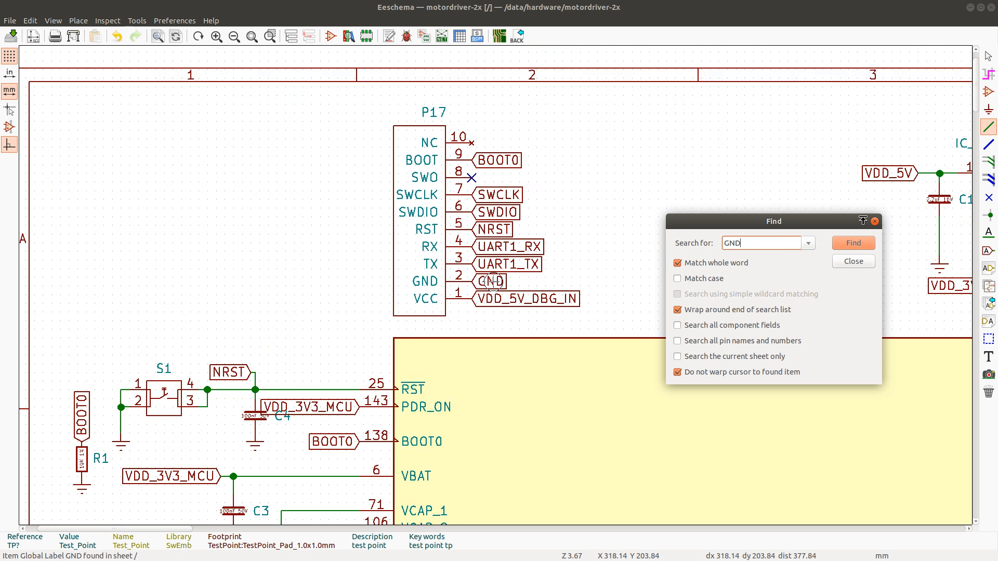
click(848, 248)
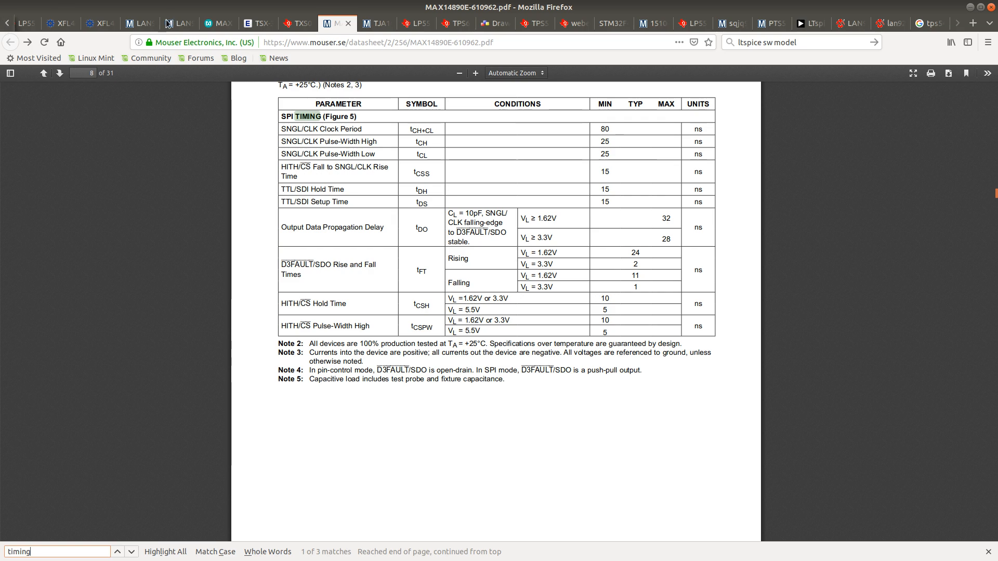
In Firefox, open the DRV8302 datasheet and examine the page 21 application schematic around the BIAS pin
click(4, 29)
click(3, 25)
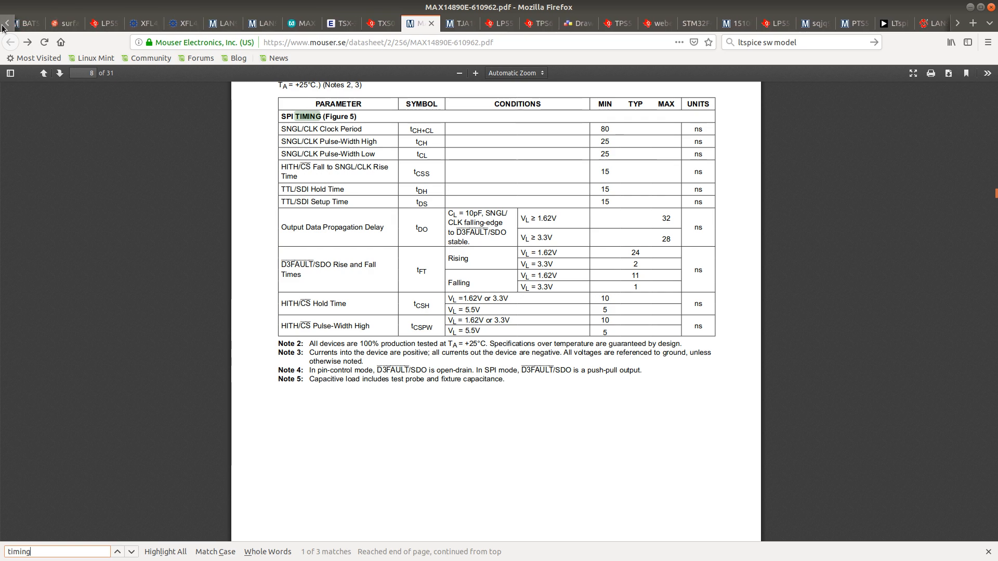
double_click(3, 25)
click(110, 25)
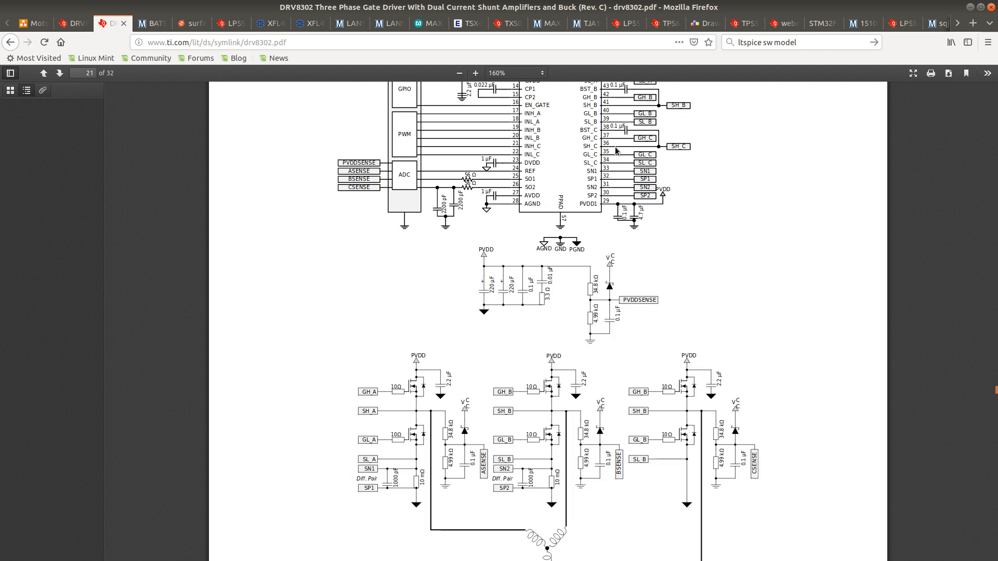
scroll(611, 154, up, 3)
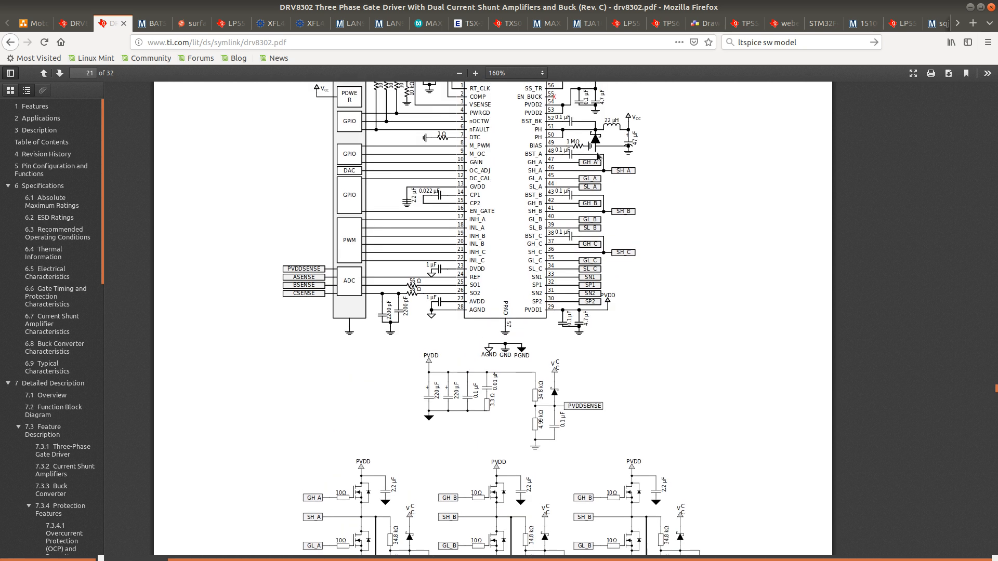
Return to Eeschema and step through the GND labels in the Power block, at U31's DTC pin and at the Drive 1 gate resistors up to R172
key(alt+Tab)
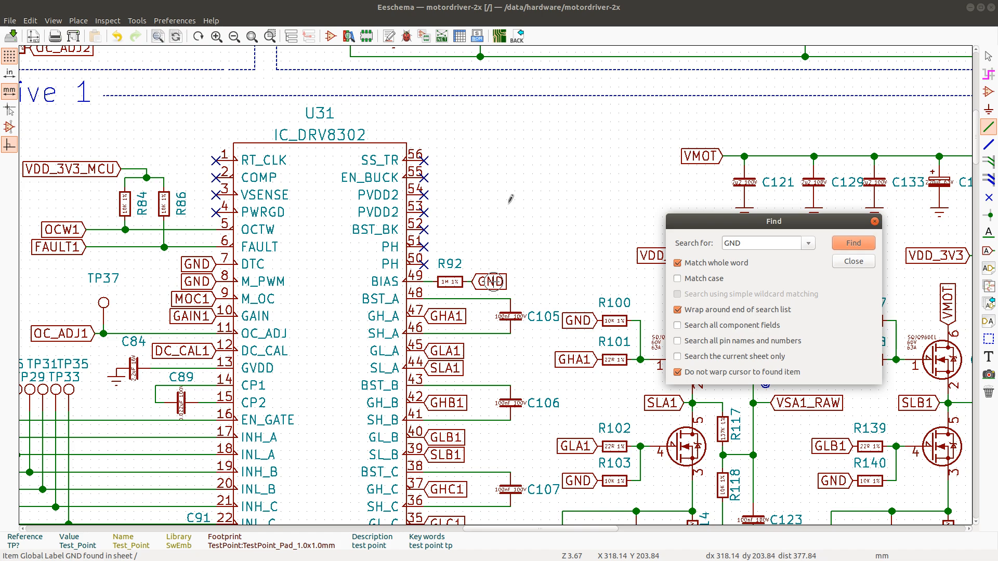
click(852, 244)
click(853, 245)
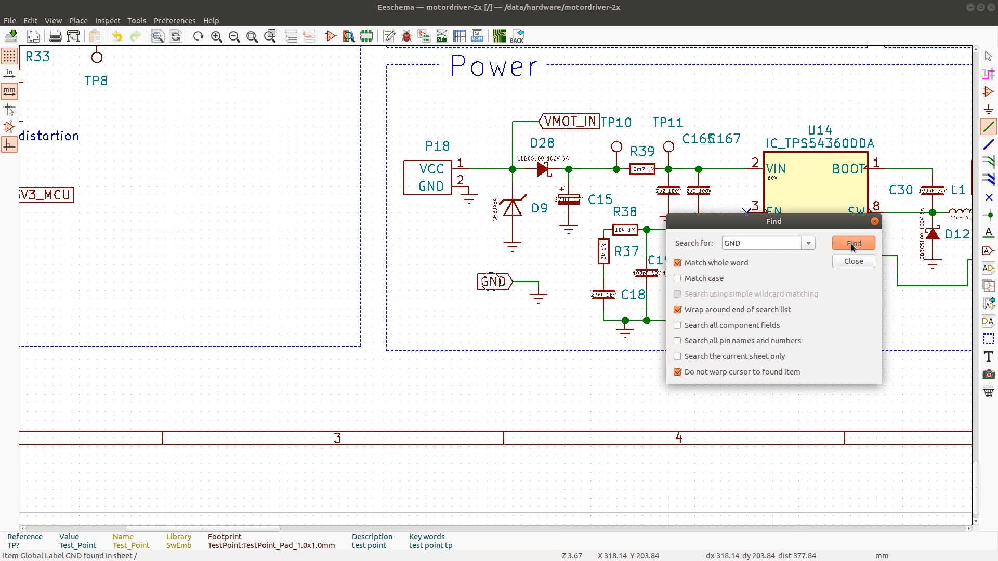
click(853, 244)
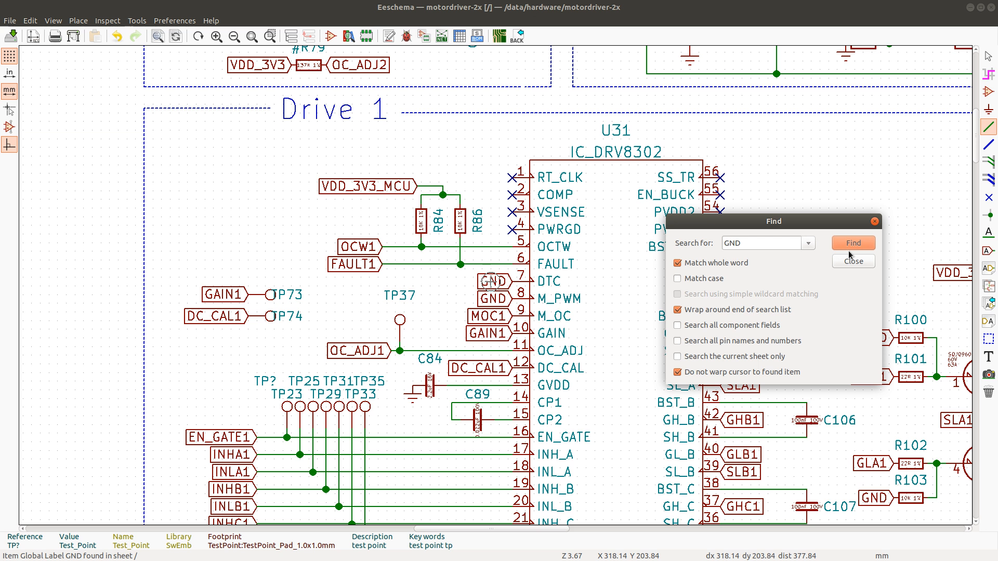
click(857, 247)
click(857, 245)
click(857, 245)
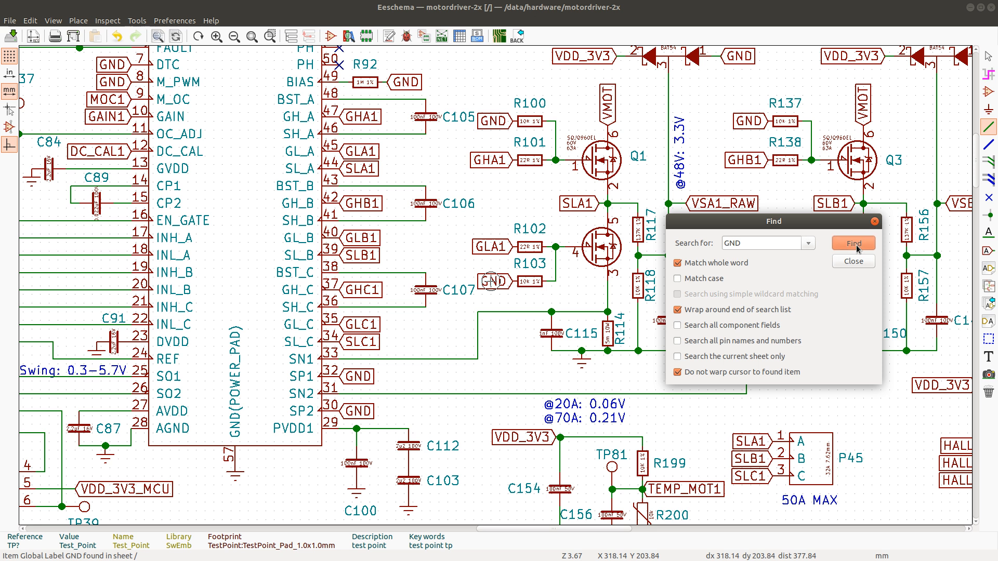
click(854, 244)
click(857, 248)
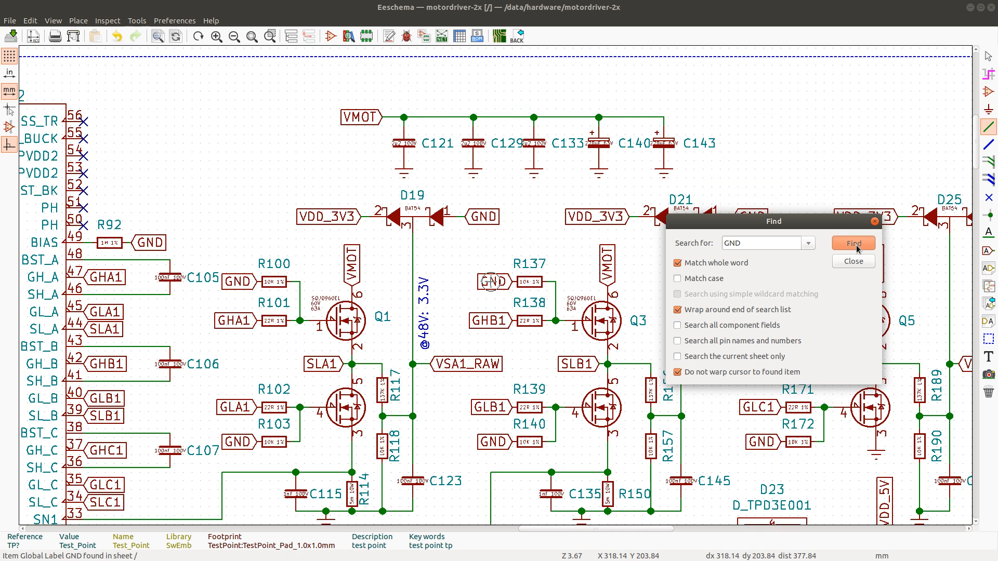
click(857, 246)
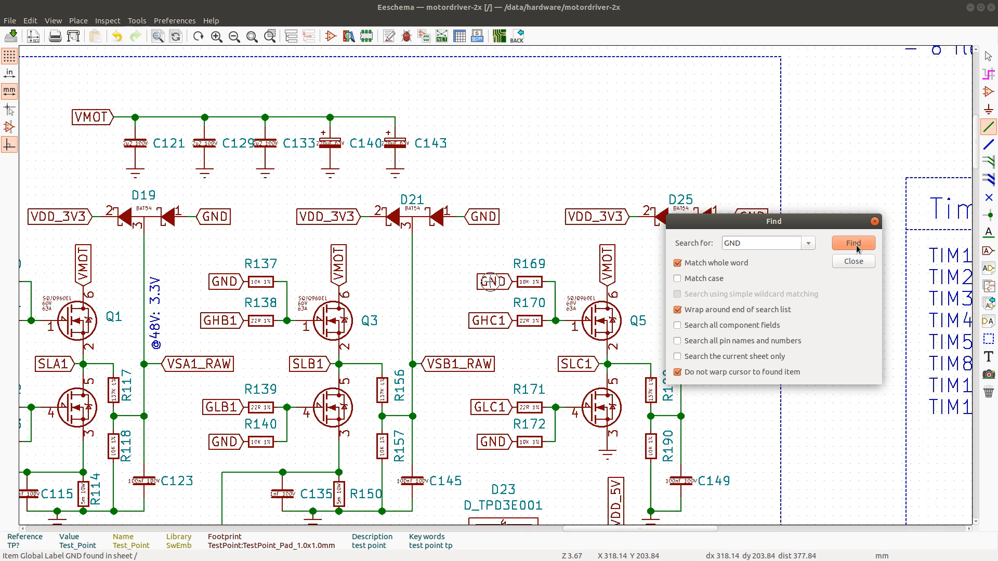
click(858, 248)
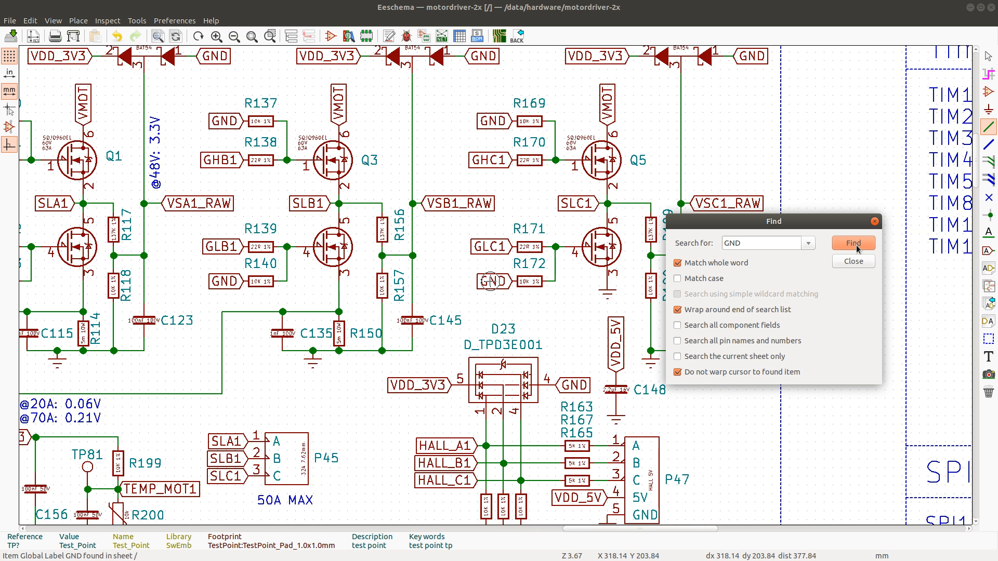
Step through the GND labels at Drive 1's SP1, SP2 and M_PWM pins, diodes D19 to D25 and U27, up to R93 in Drive 2
click(858, 247)
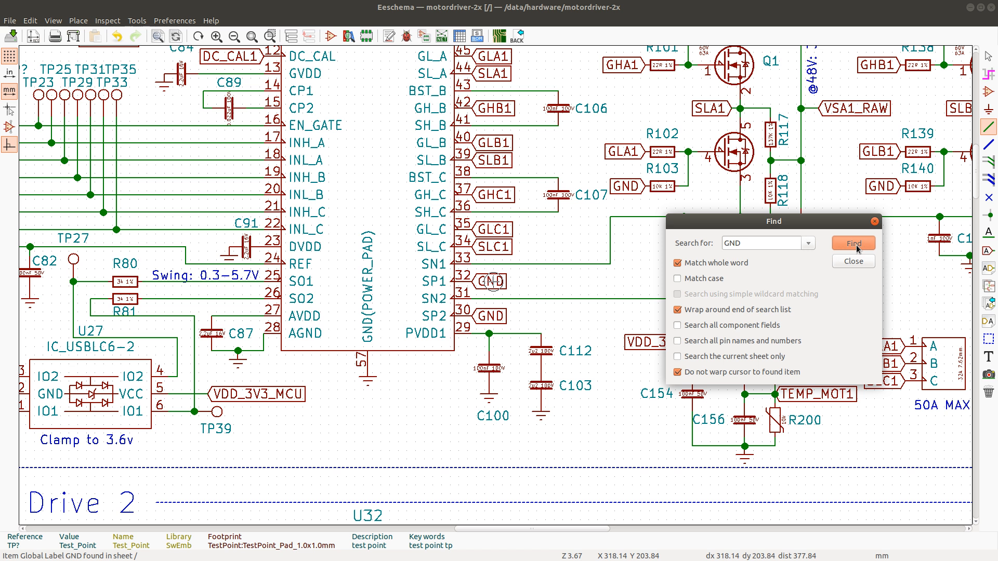
click(857, 248)
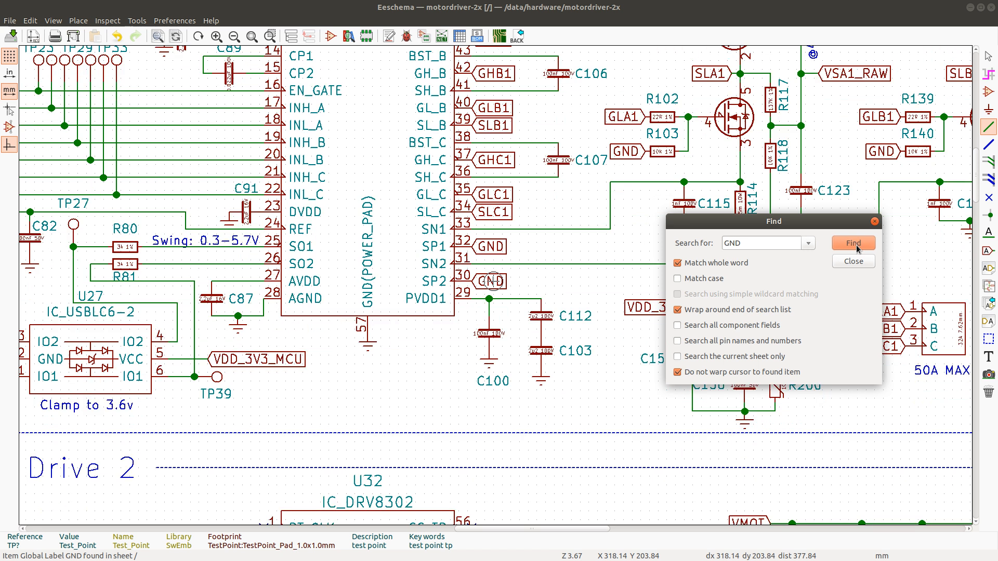
click(856, 245)
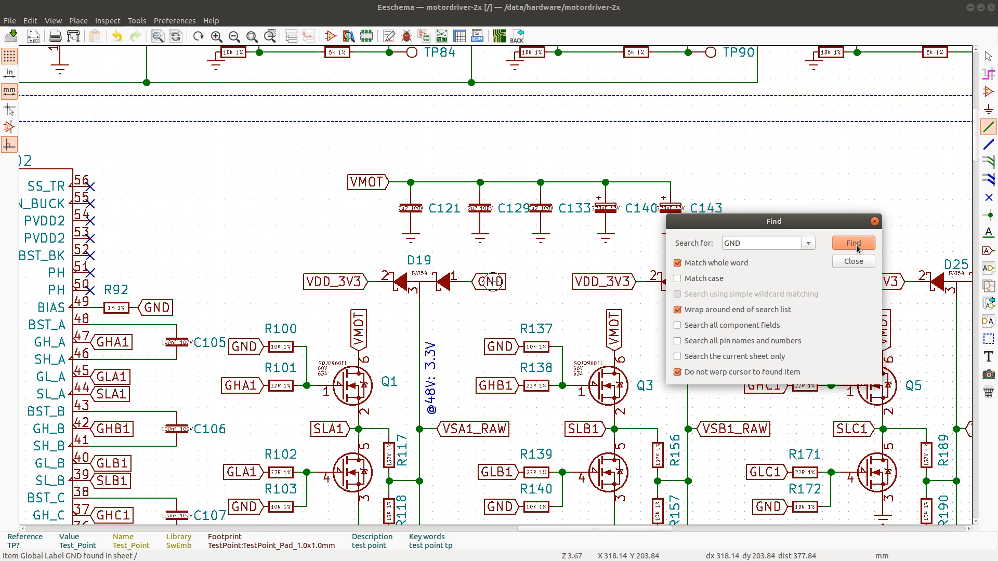
click(856, 245)
click(856, 245)
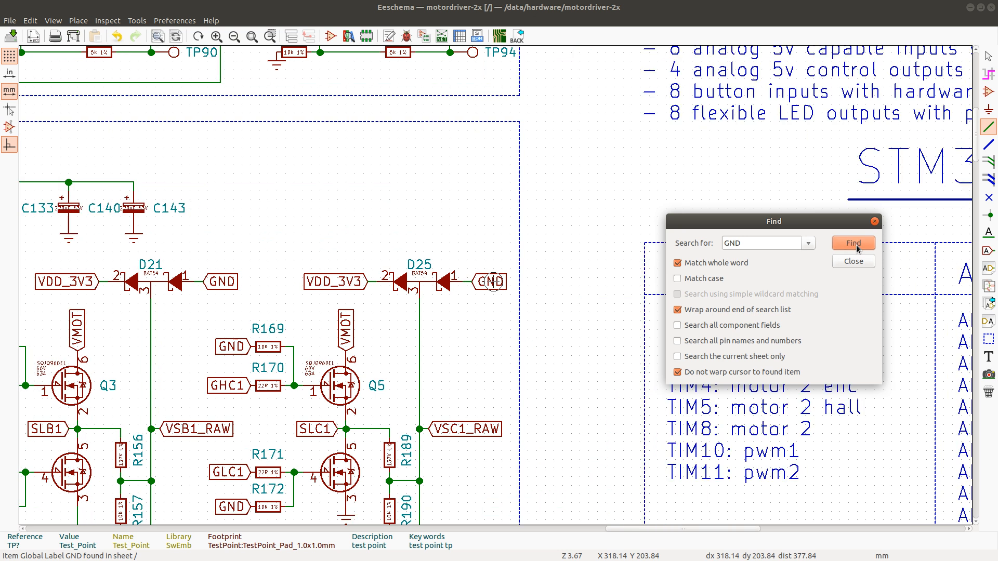
click(856, 245)
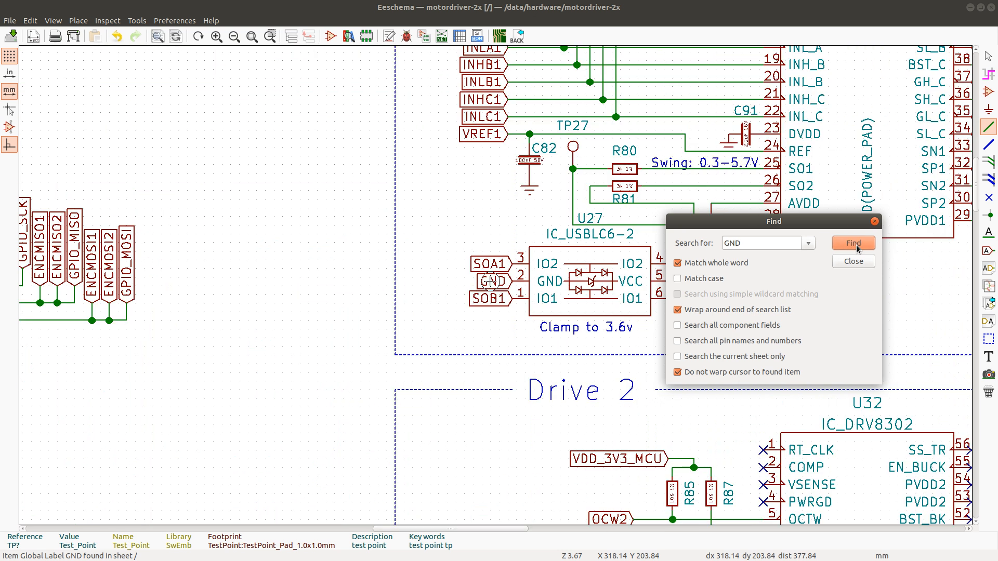
click(857, 245)
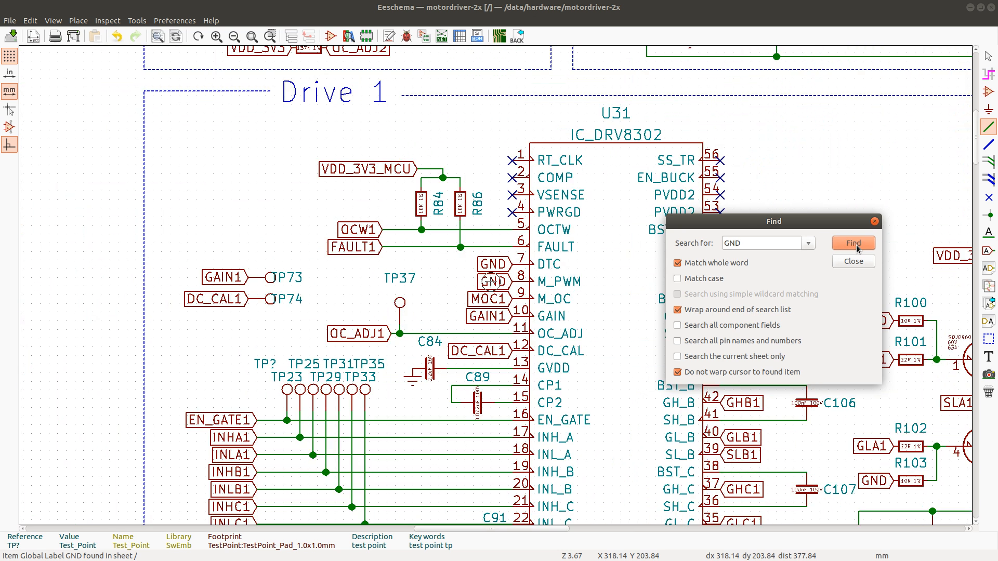
click(857, 244)
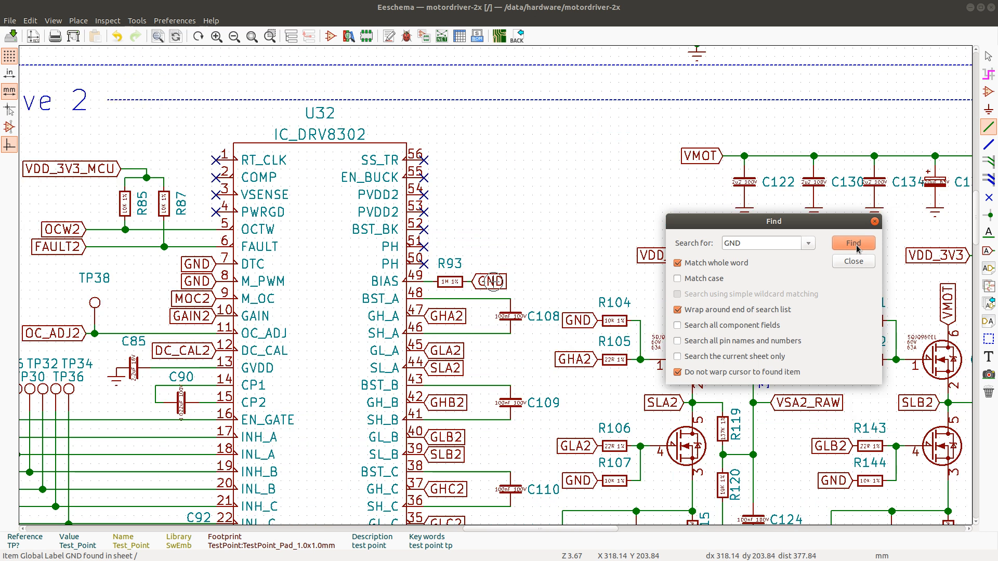
Step through the GND labels at U32's DTC pin and at the Drive 2 gate resistors, including R104, R141 and R173
click(856, 245)
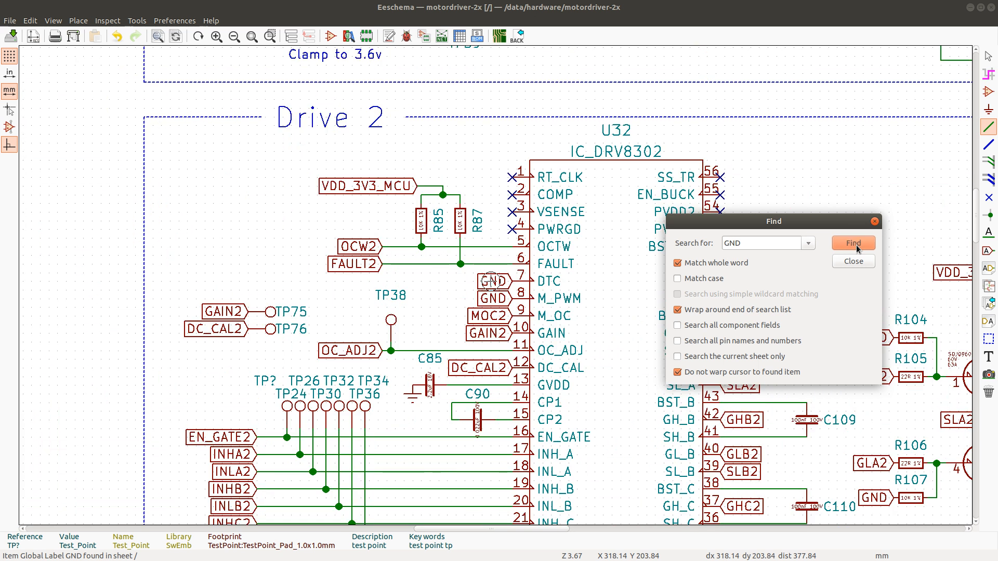
click(857, 245)
click(856, 245)
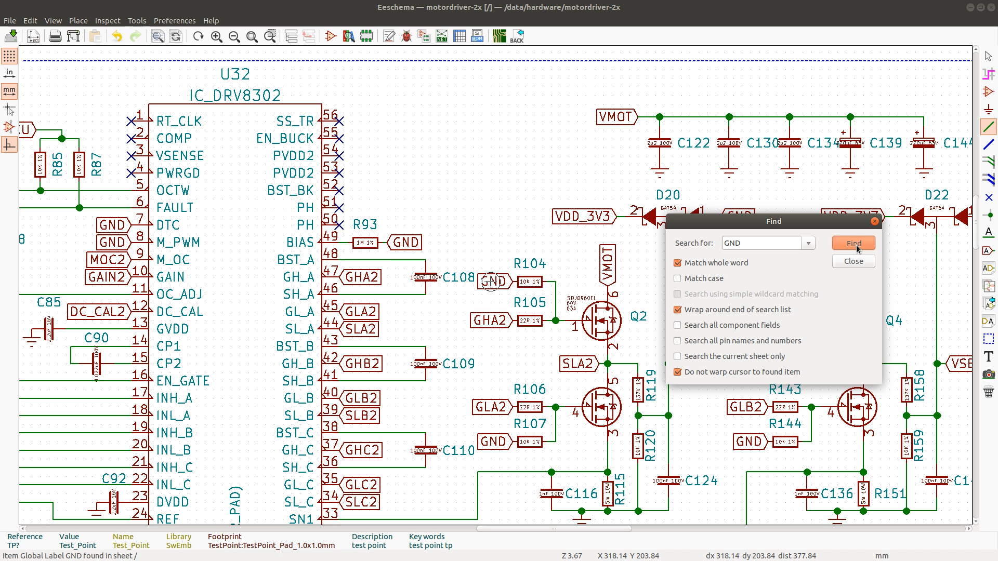
click(856, 245)
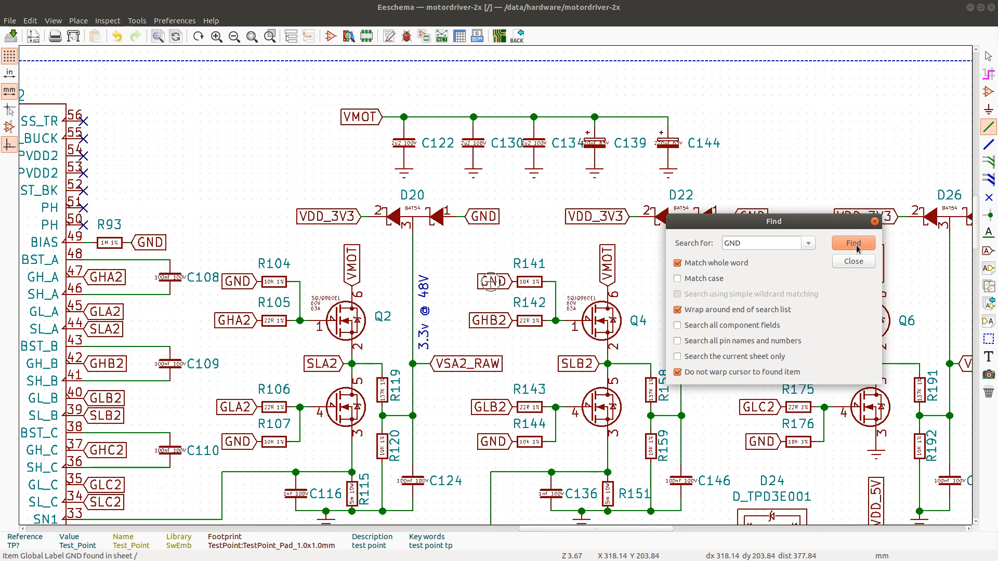
click(856, 245)
click(856, 245)
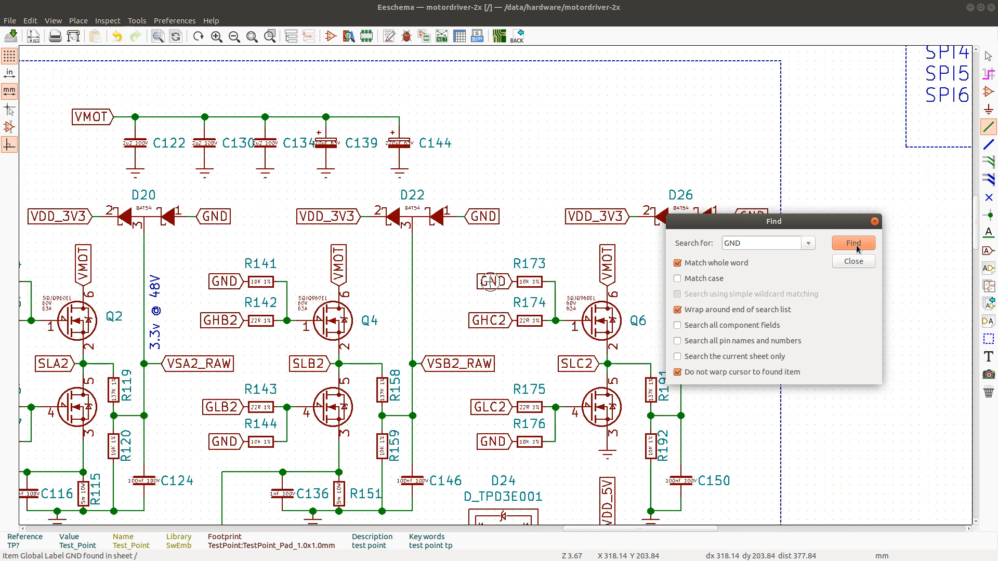
click(856, 245)
Step through the GND labels at U32's SP1 and SP2 pins, diodes D20 to D26 and U32's M_PWM pin in Drive 2
click(856, 245)
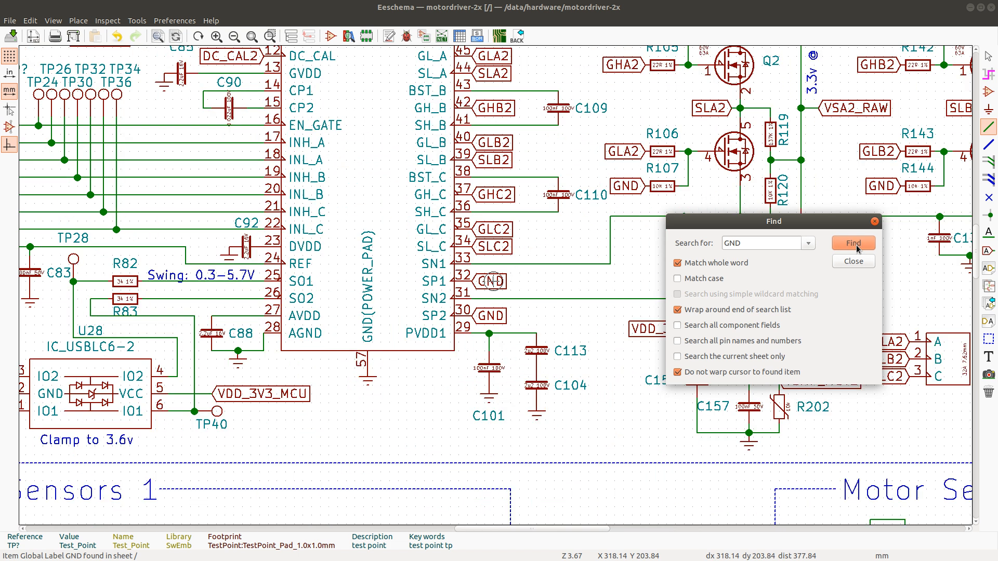
click(856, 246)
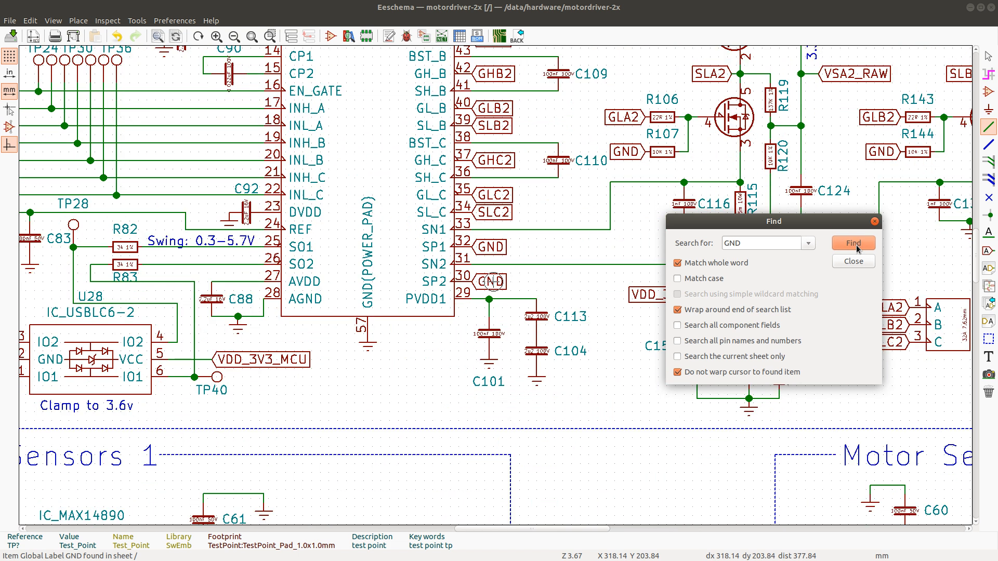
click(856, 245)
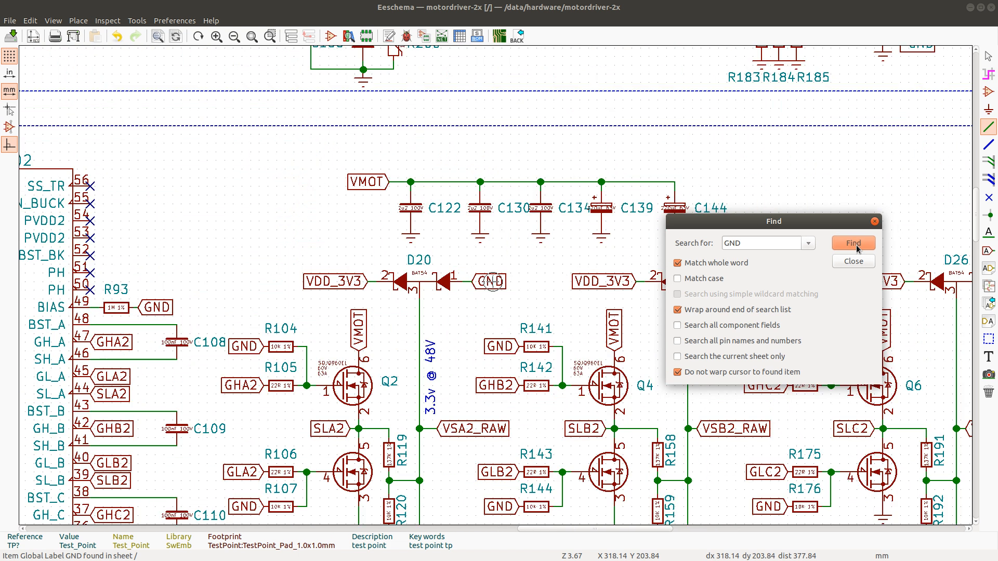
click(856, 245)
click(856, 245)
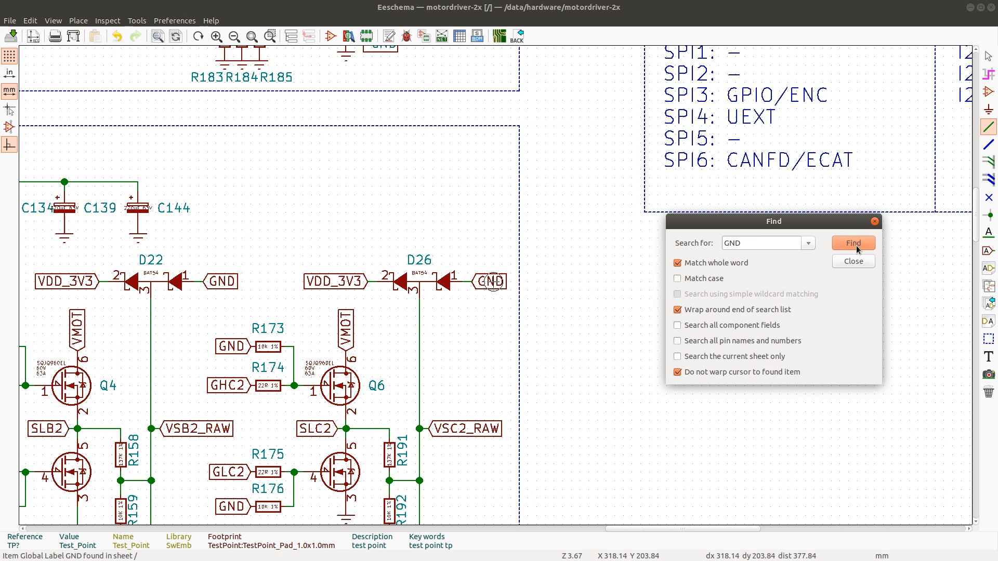
click(857, 245)
click(857, 245)
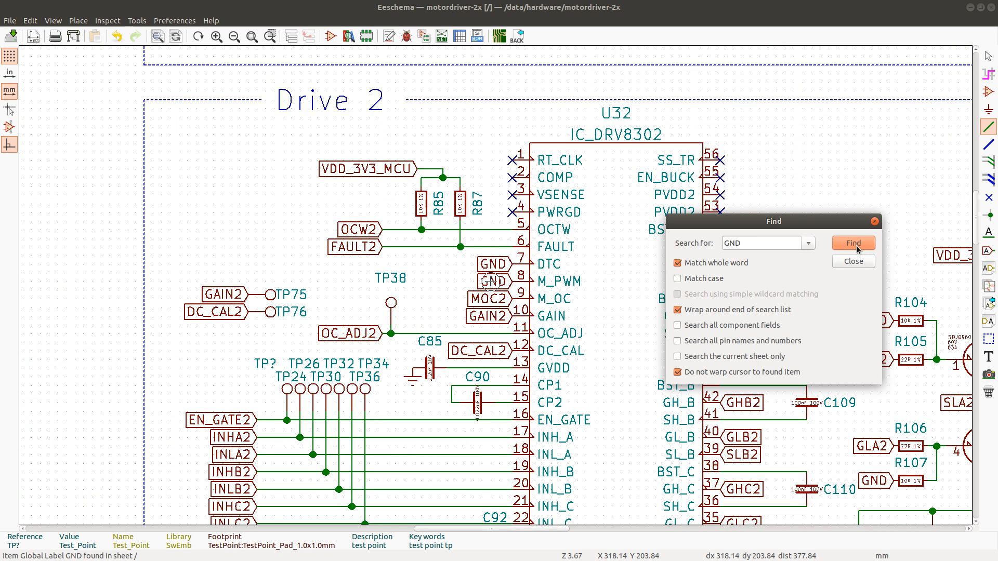
Step through the GND labels at D23 and D24 and at the motor sensor connectors from P37 up to P44
click(857, 245)
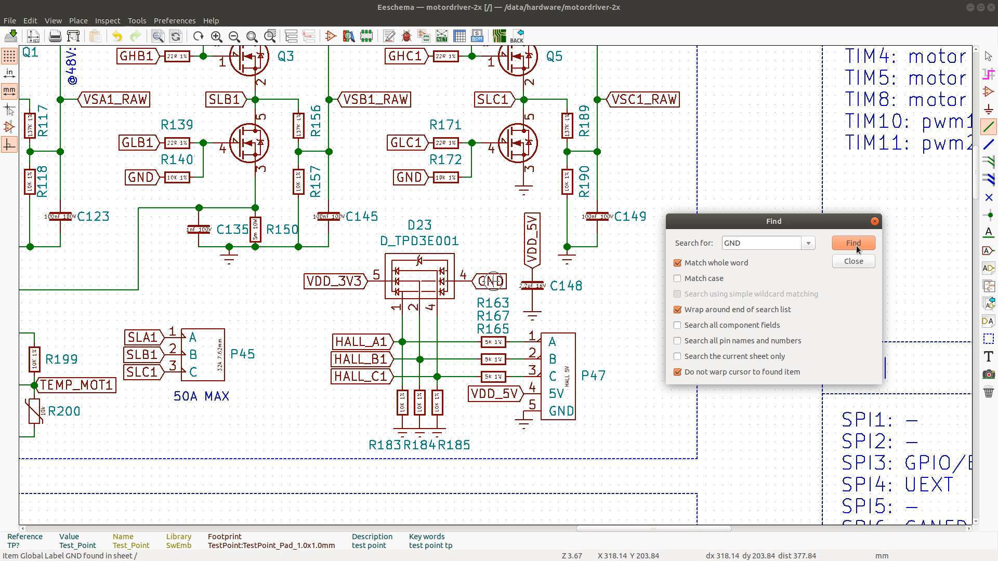
click(856, 245)
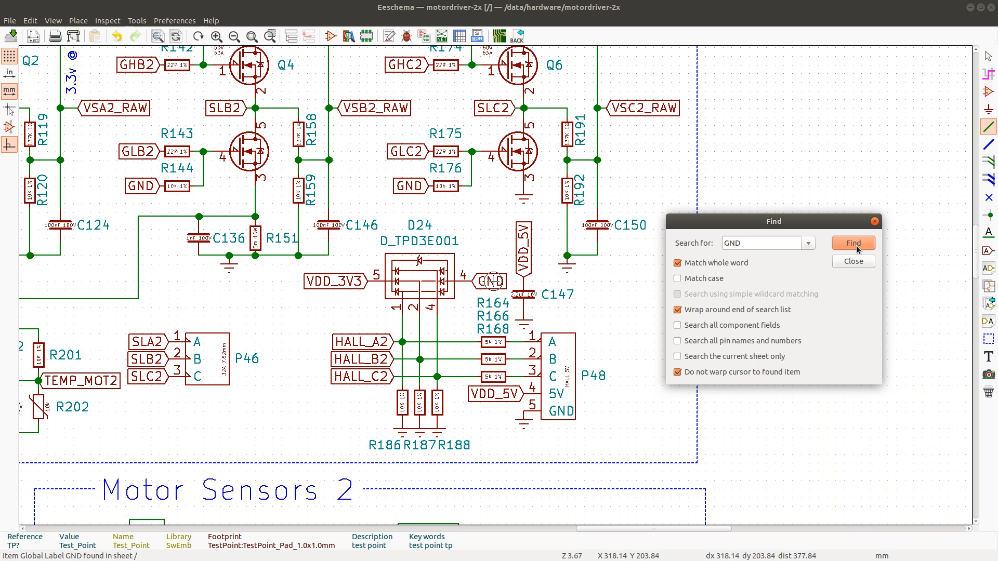
click(857, 245)
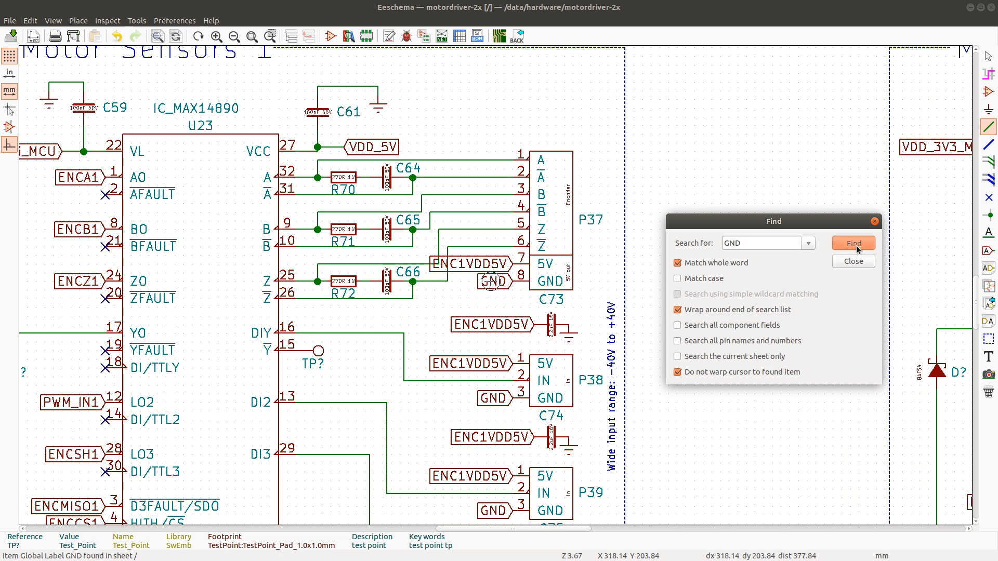
click(856, 245)
click(856, 244)
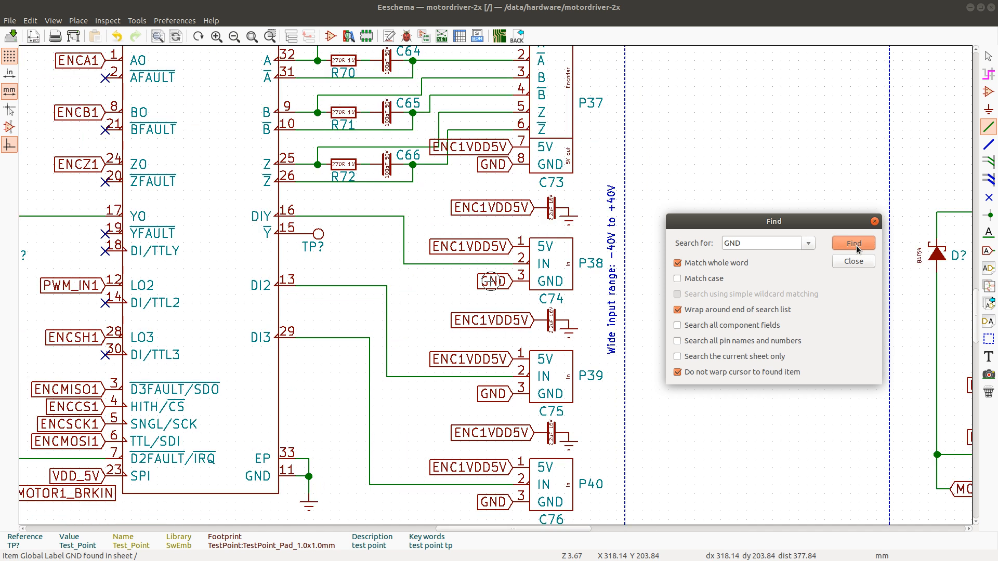
click(856, 245)
click(856, 245)
click(856, 245)
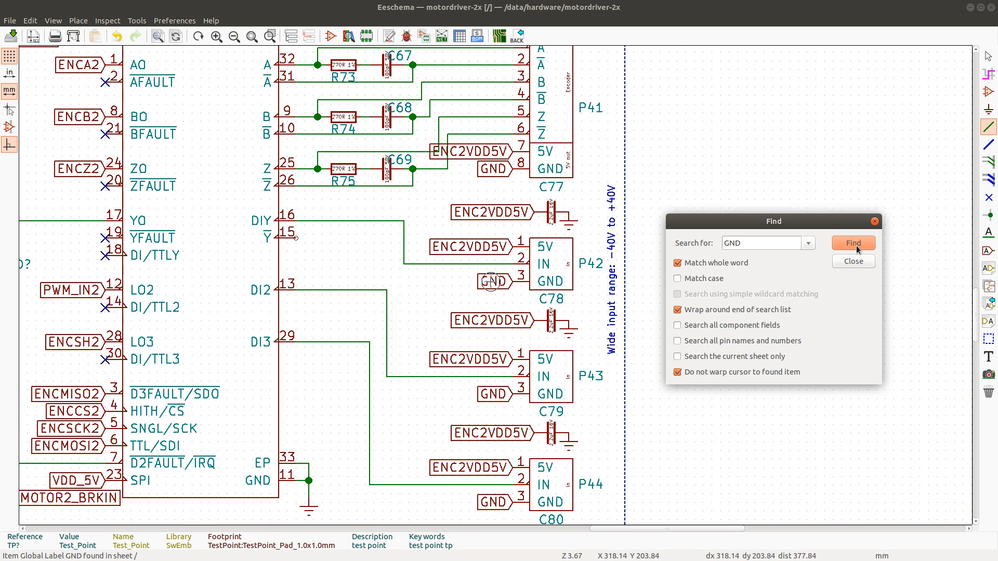
click(857, 245)
click(856, 245)
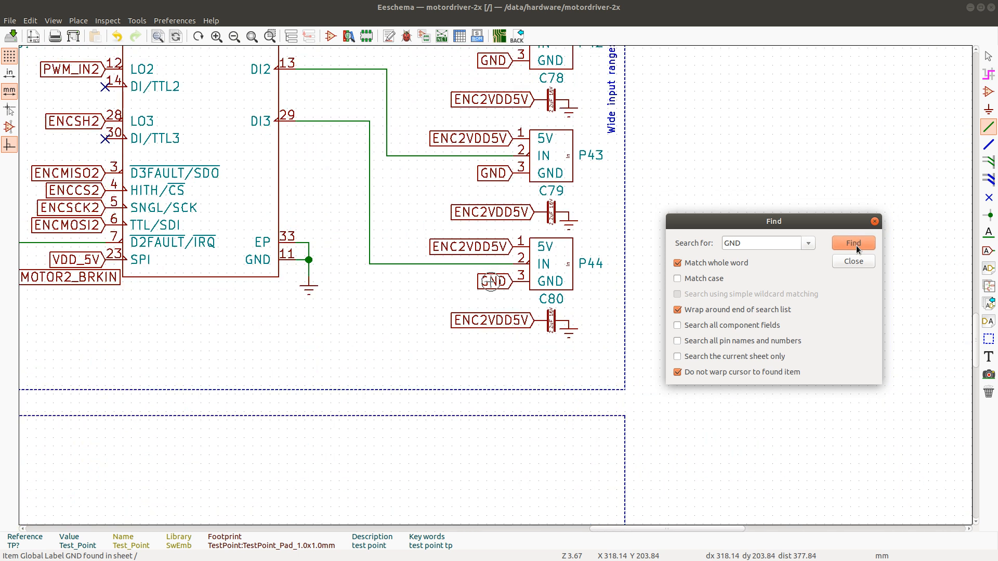
Step through the GND labels at U1 and at the GND and A1 pins of U10 and U29
click(857, 245)
click(856, 245)
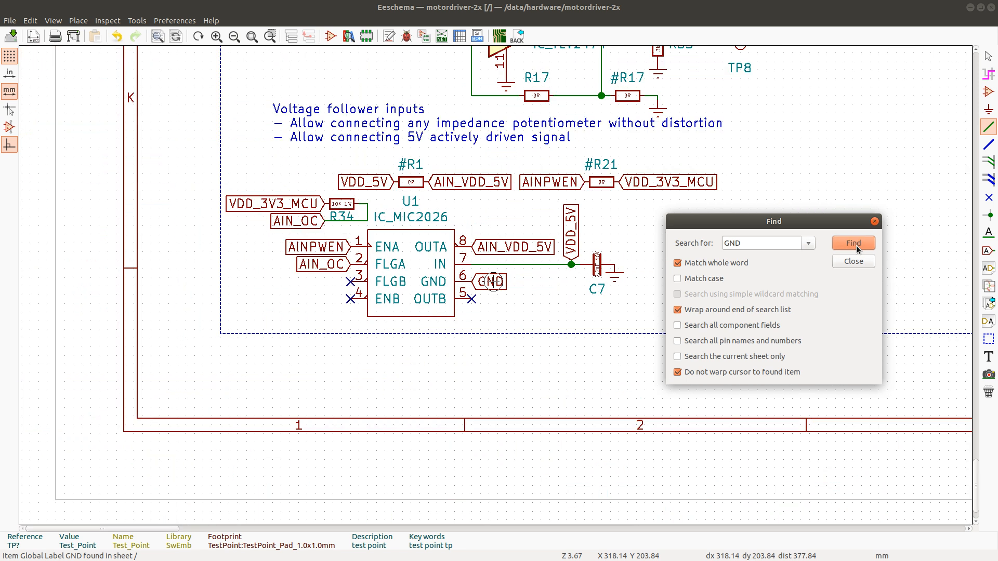
click(856, 244)
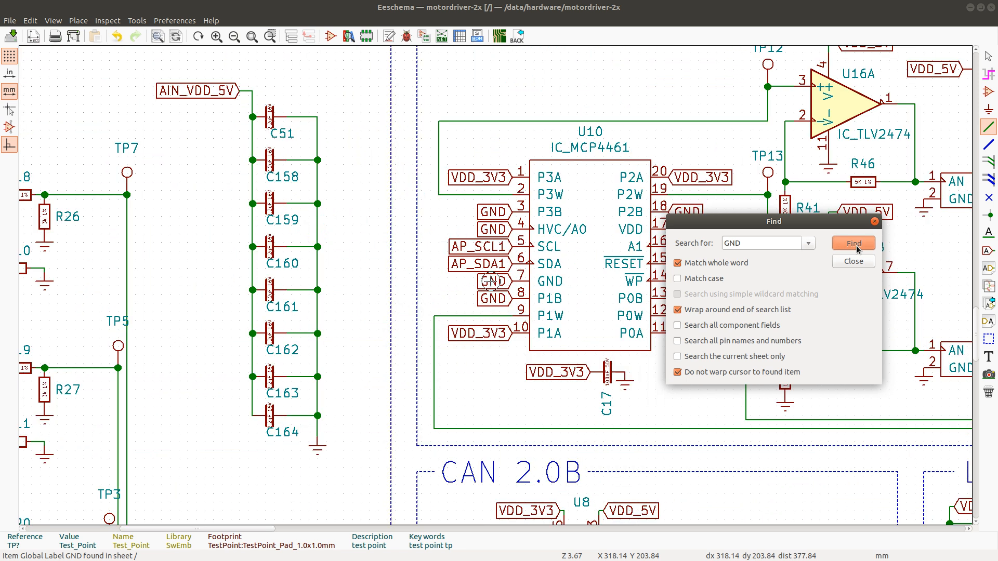
click(856, 245)
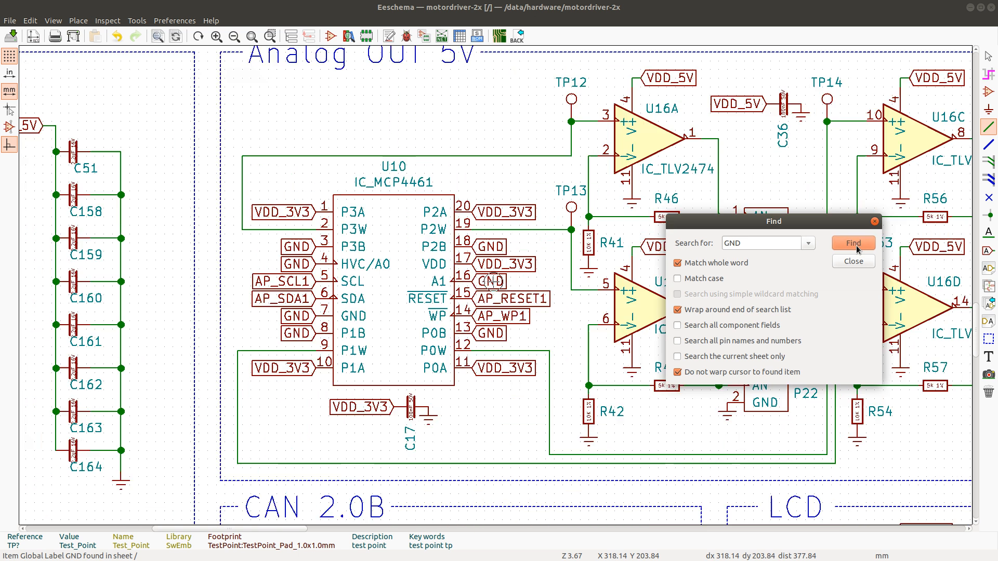
click(857, 245)
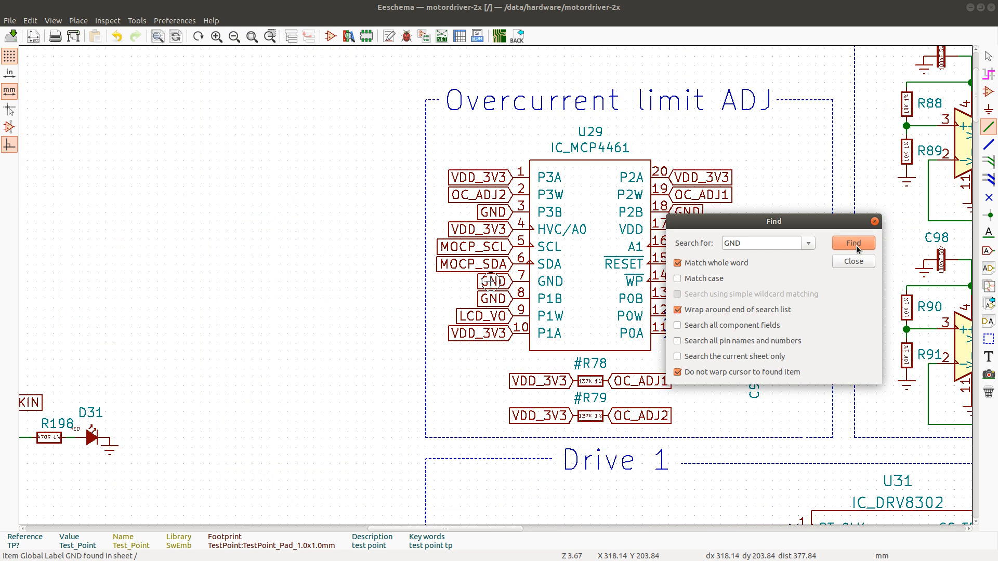
click(856, 244)
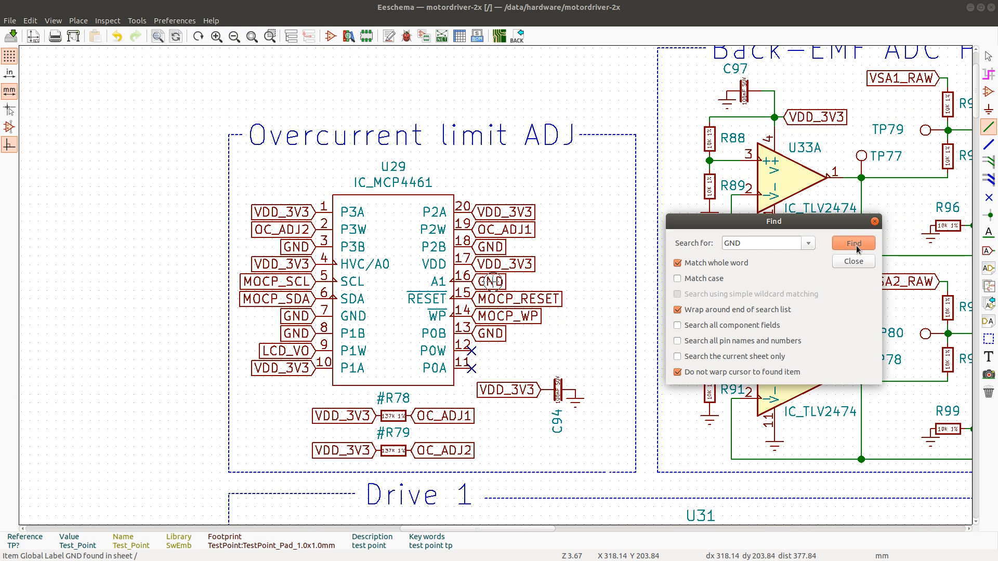
Step through the GND labels at the P2B, P1B and P0B pins of U10 and the P0B and P3B pins of U29
click(856, 245)
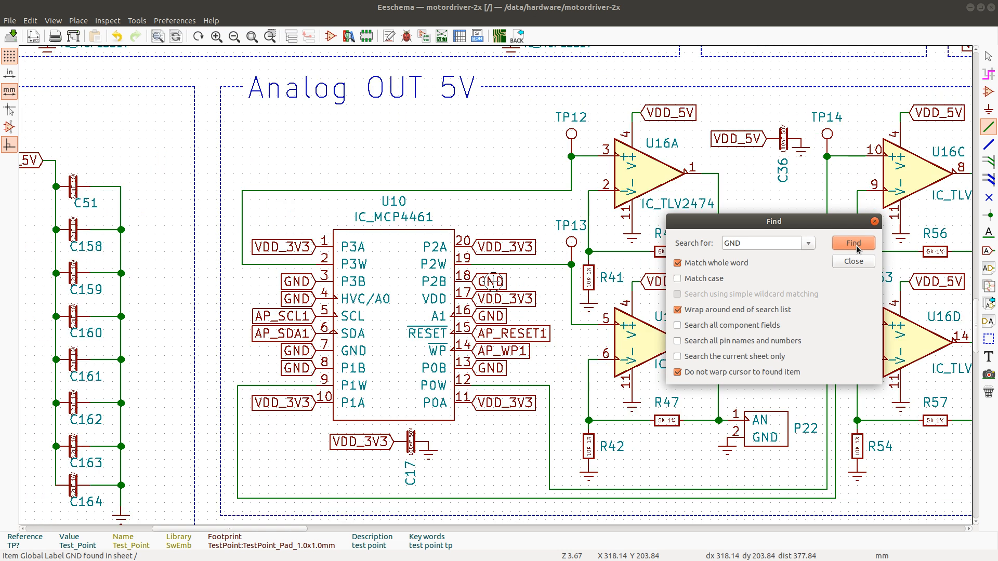
click(856, 244)
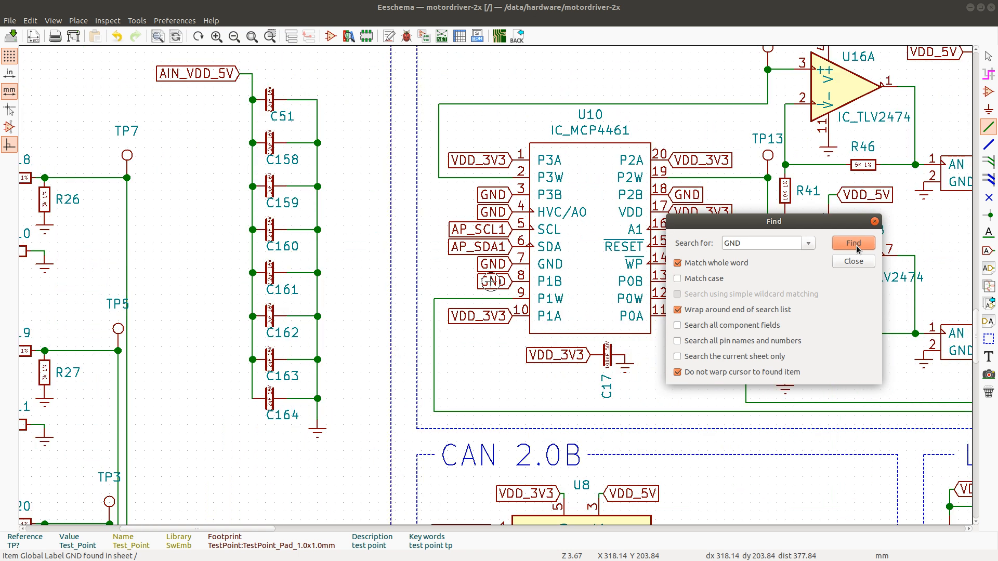
click(857, 244)
click(857, 245)
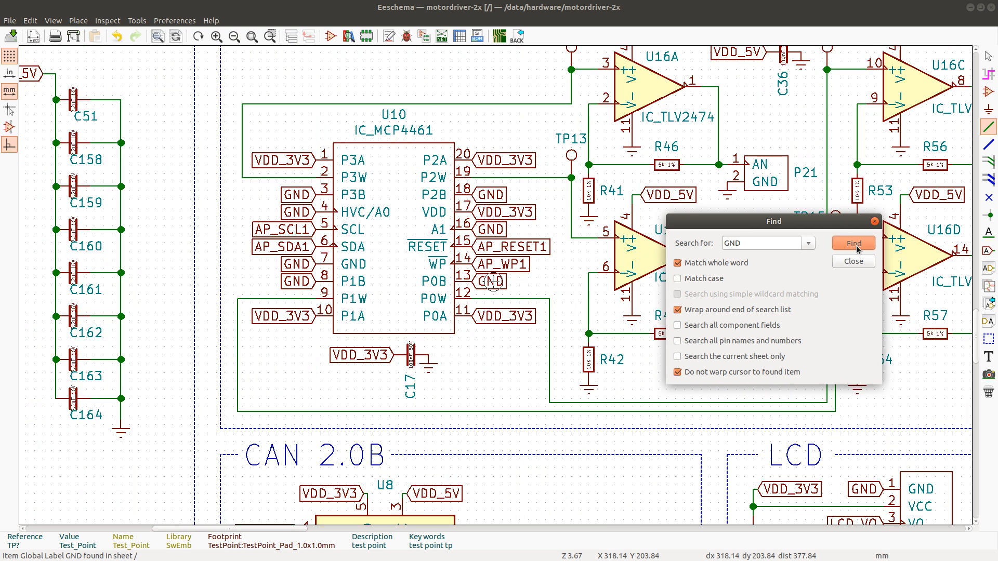
click(856, 244)
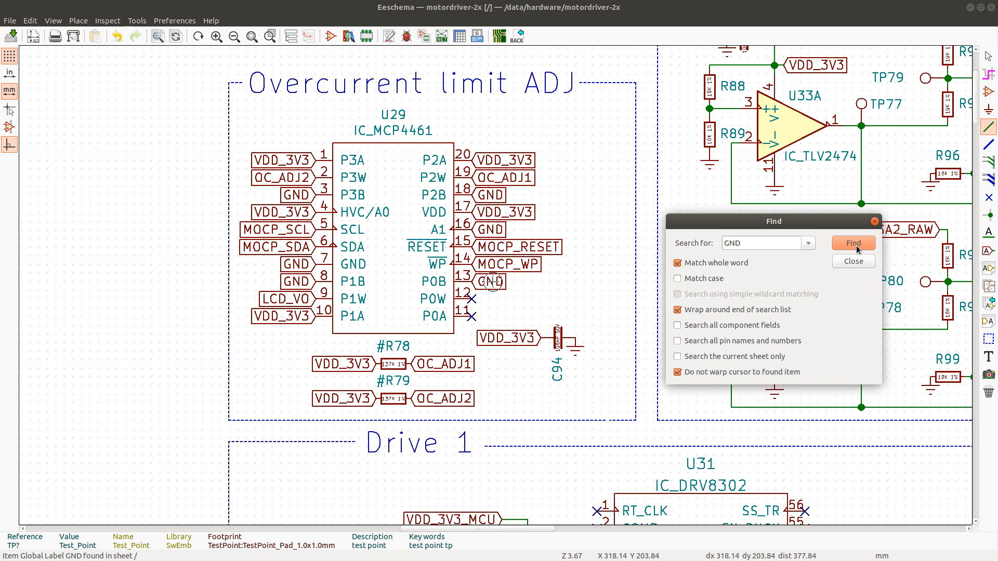
click(856, 245)
click(856, 245)
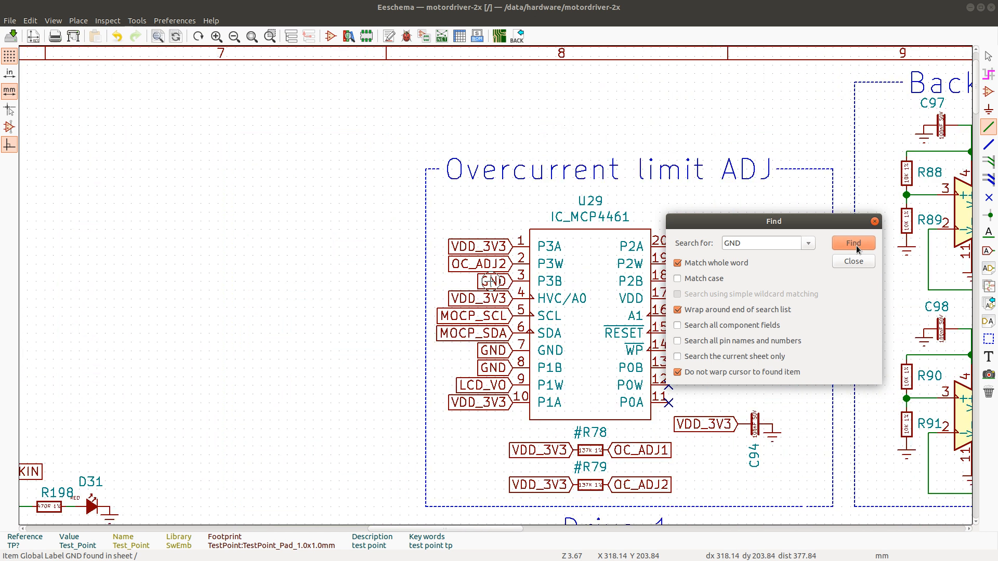
Step through the GND labels at connector P28, USB protection chip U18 and LCD connector P25, wrapping around to P17
click(856, 246)
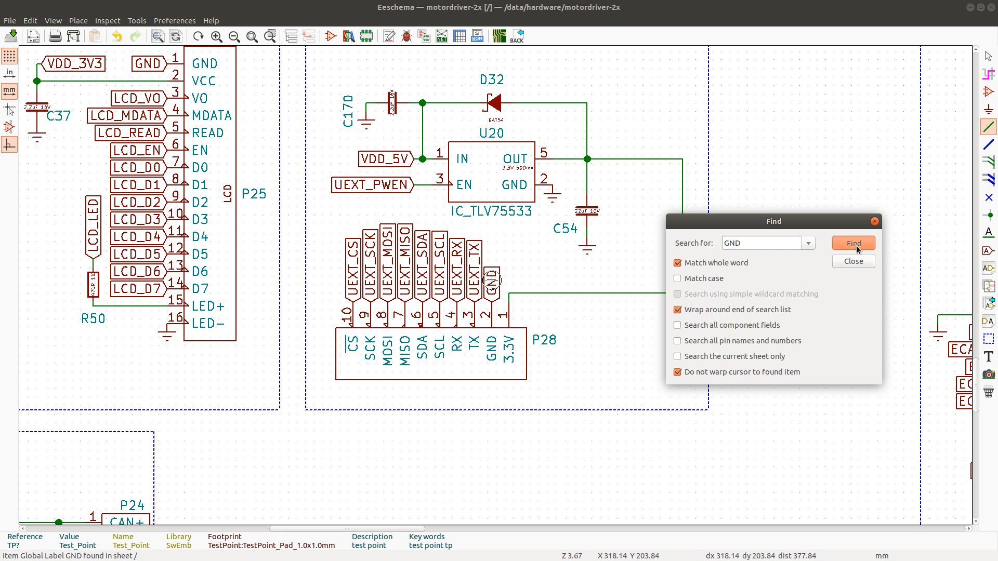
click(856, 246)
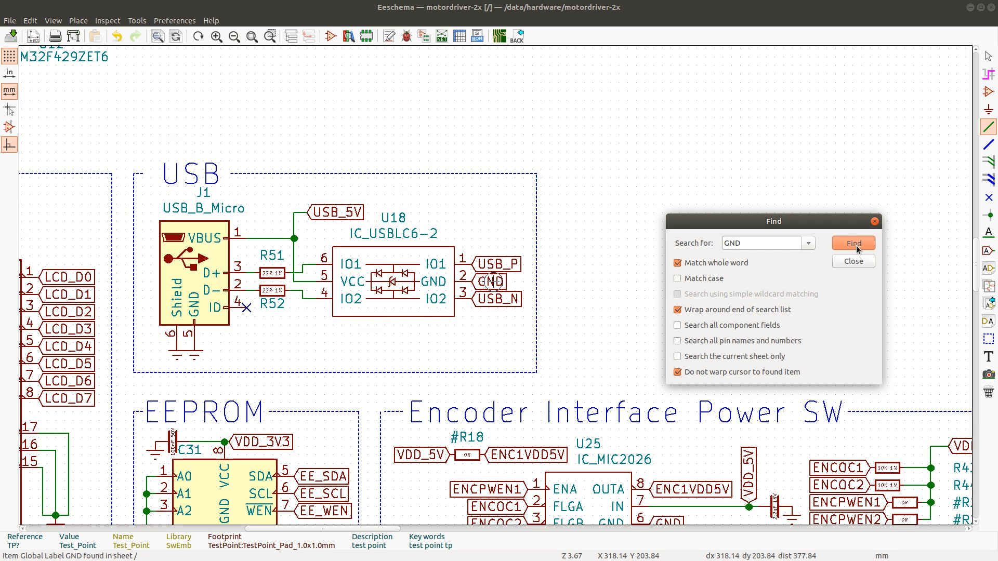
click(856, 245)
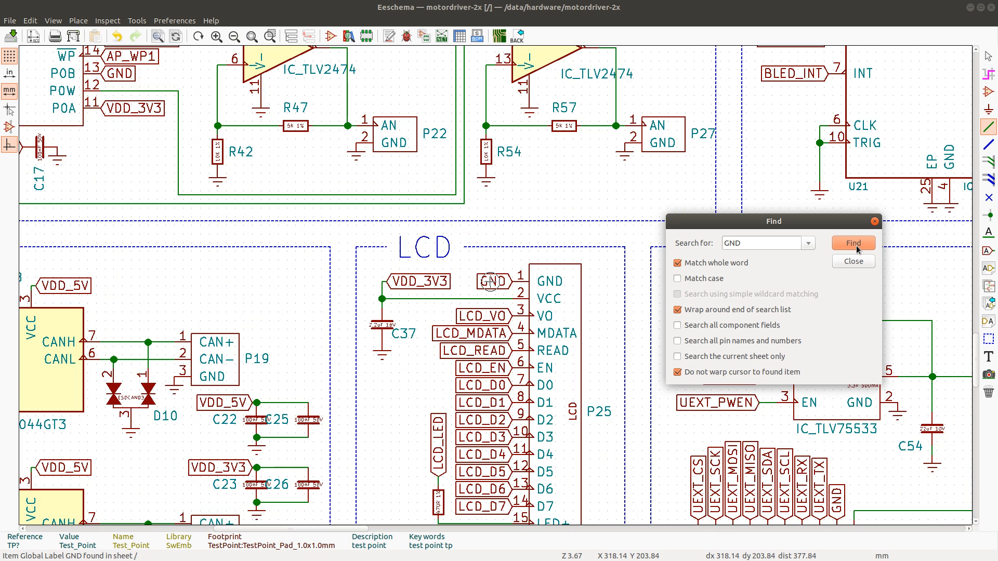
click(856, 246)
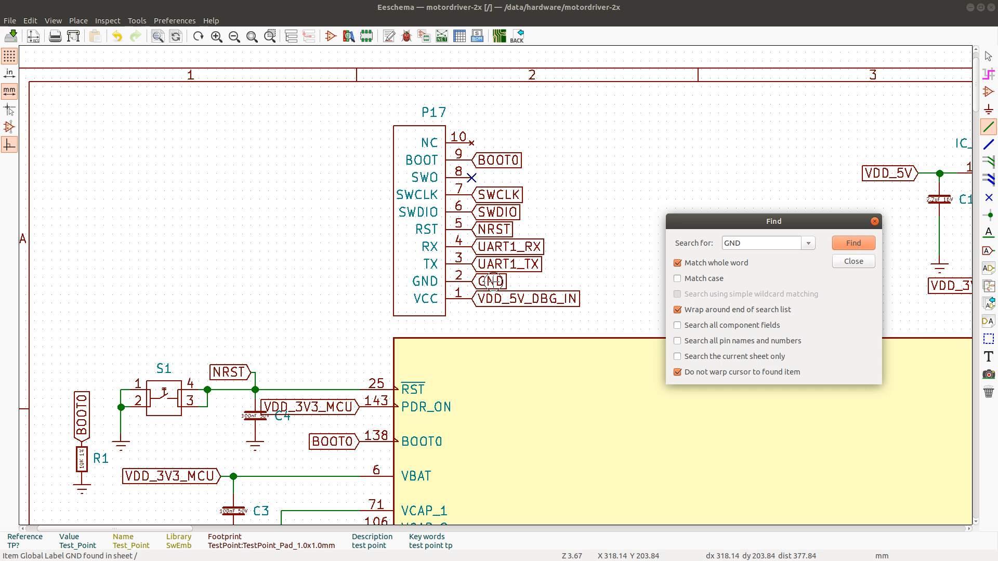
Switch to the motordriver-2x-labels spreadsheet in LibreOffice Calc and fill the GND row 86 green
key(alt+Tab)
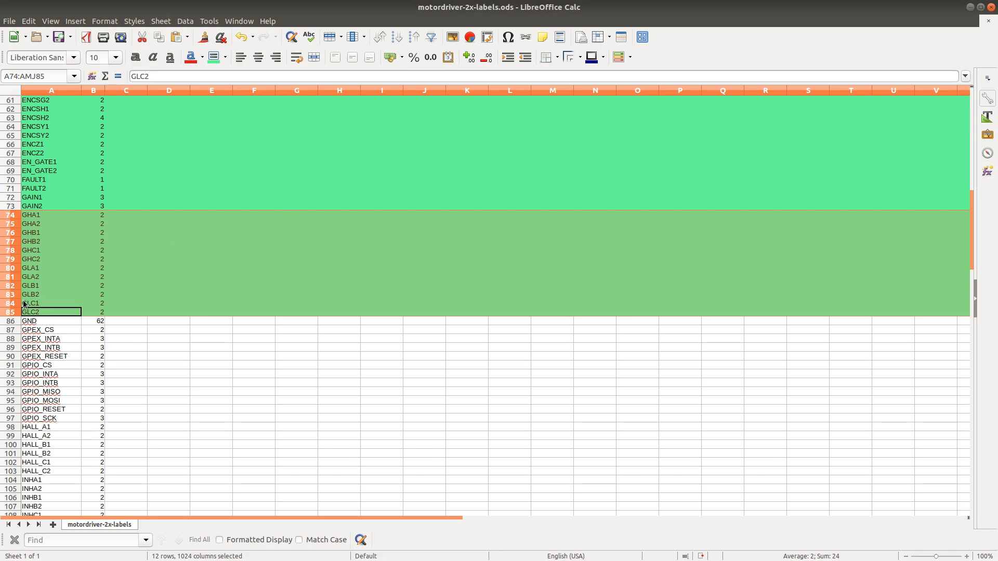
click(17, 321)
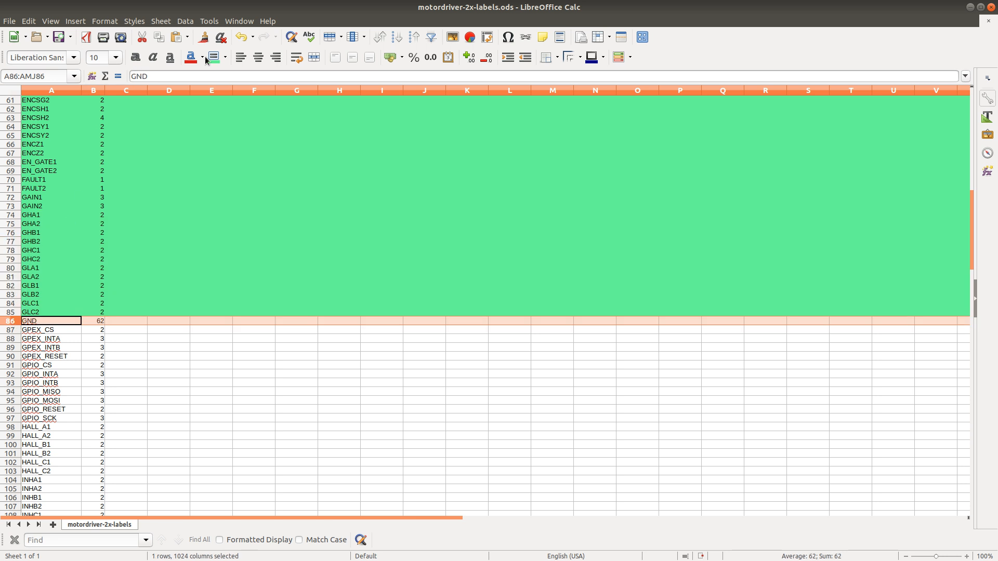
click(58, 331)
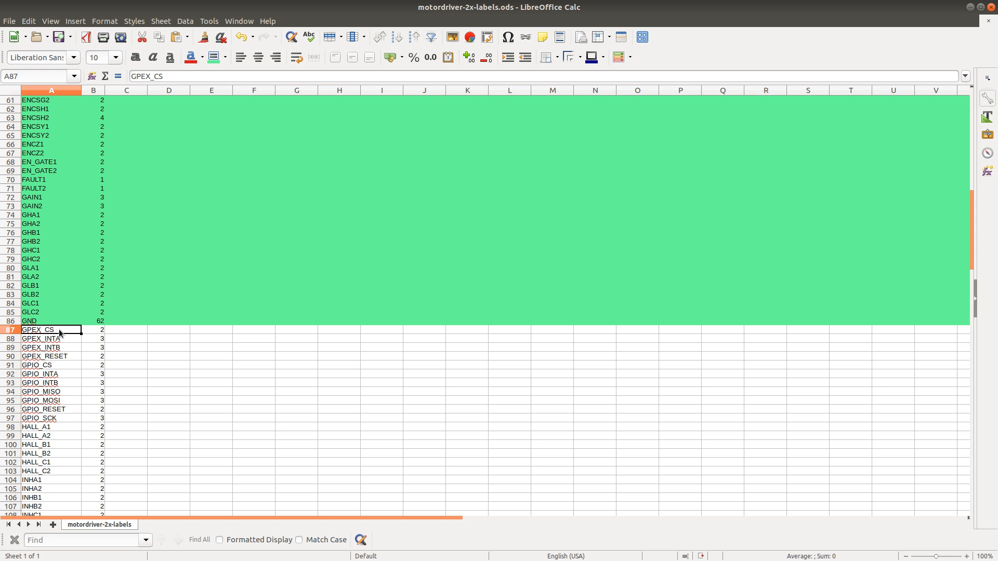
Switch to the motordriver-2x schematic in Eeschema, search for GPEX_CS and step through its labels
scroll(58, 335, down, 3)
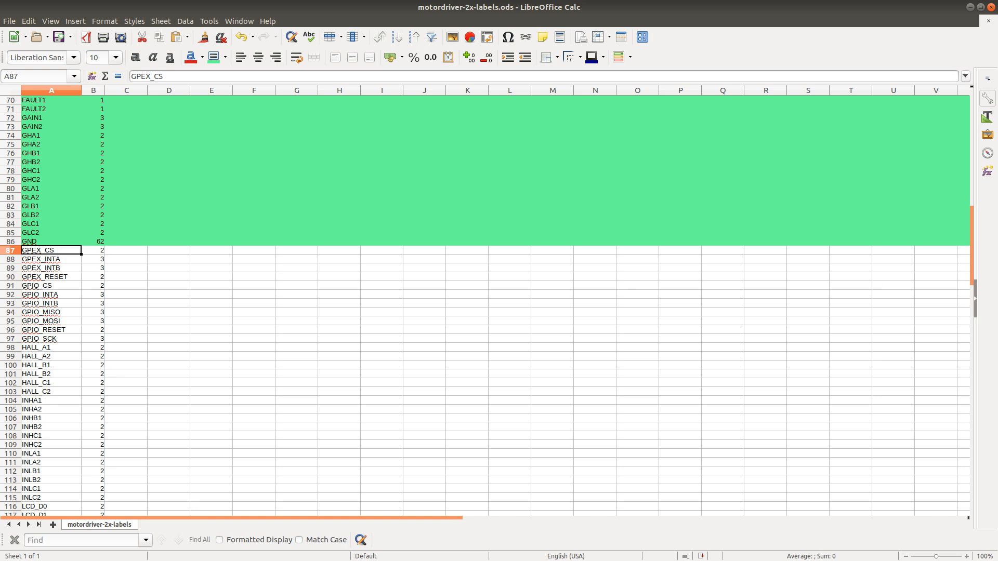
key(alt+Tab)
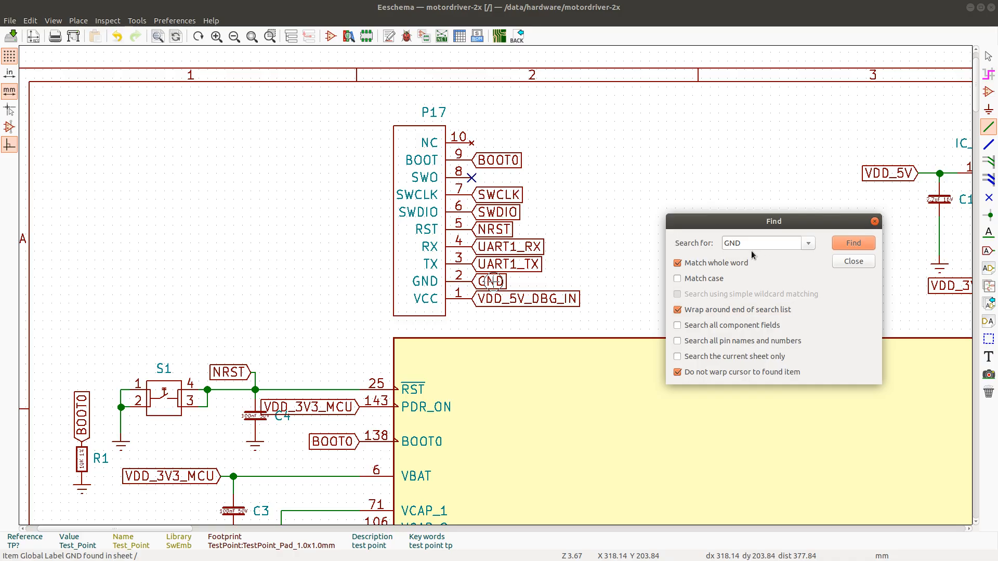
click(747, 243)
double_click(747, 244)
text(GPEX_CS)
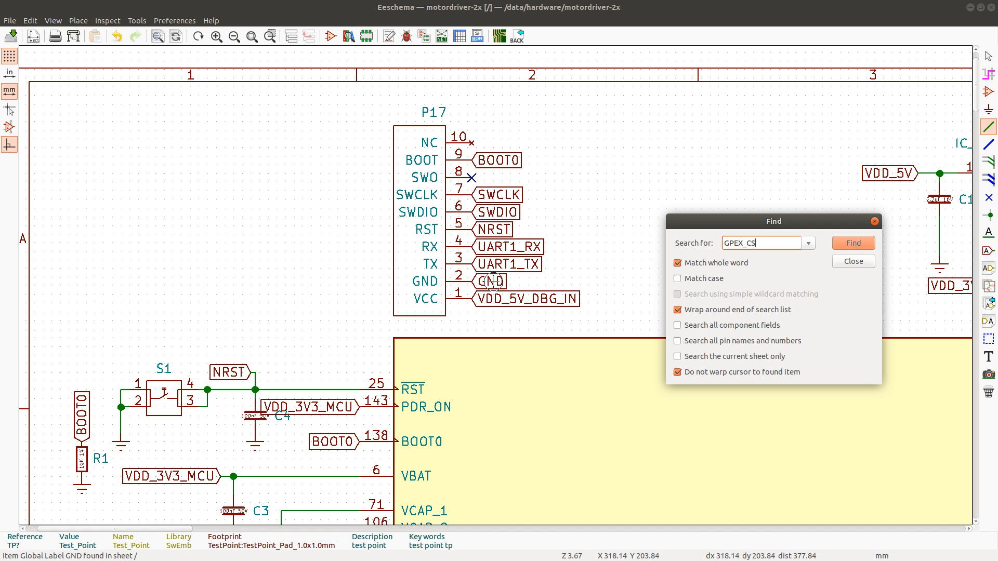
key(Return)
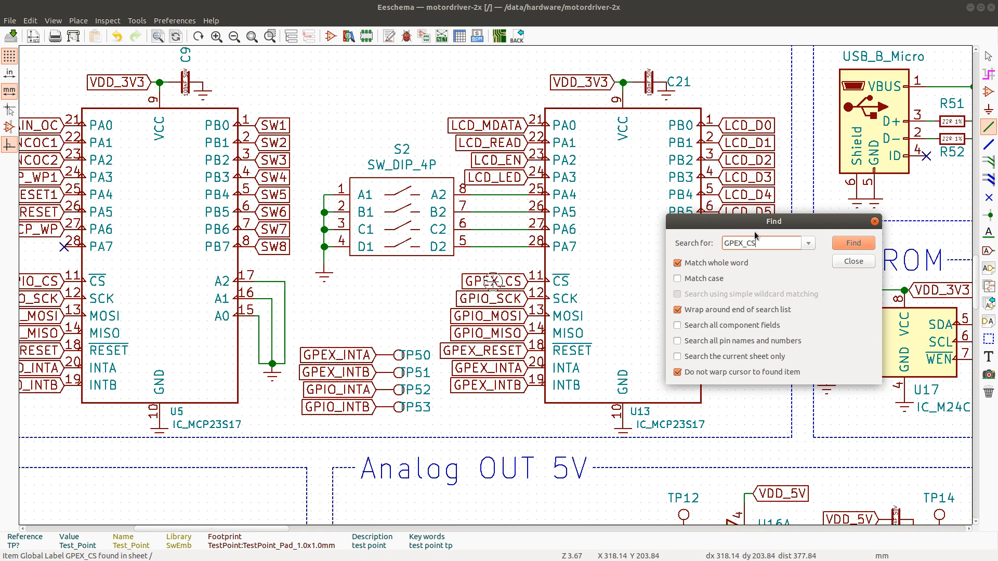
click(850, 245)
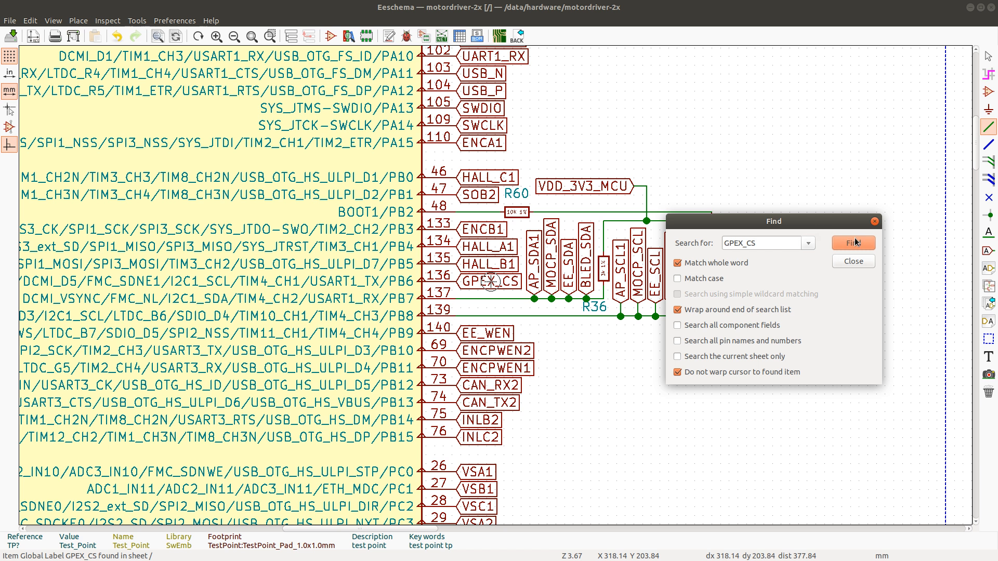
click(854, 242)
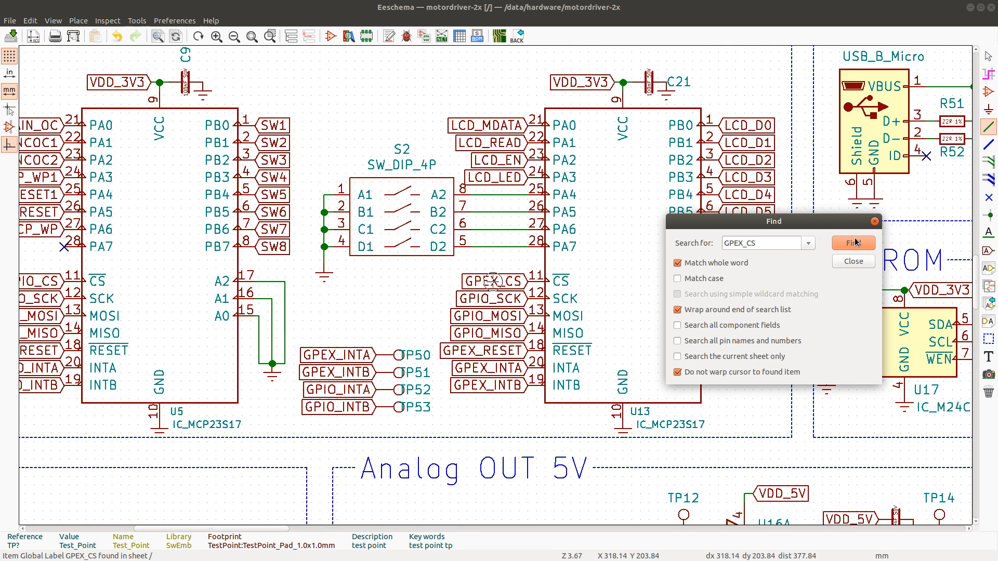
click(744, 243)
Switch to the motordriver-2x-labels spreadsheet in LibreOffice Calc and fill the GPEX_CS row 87 green
key(alt+Tab)
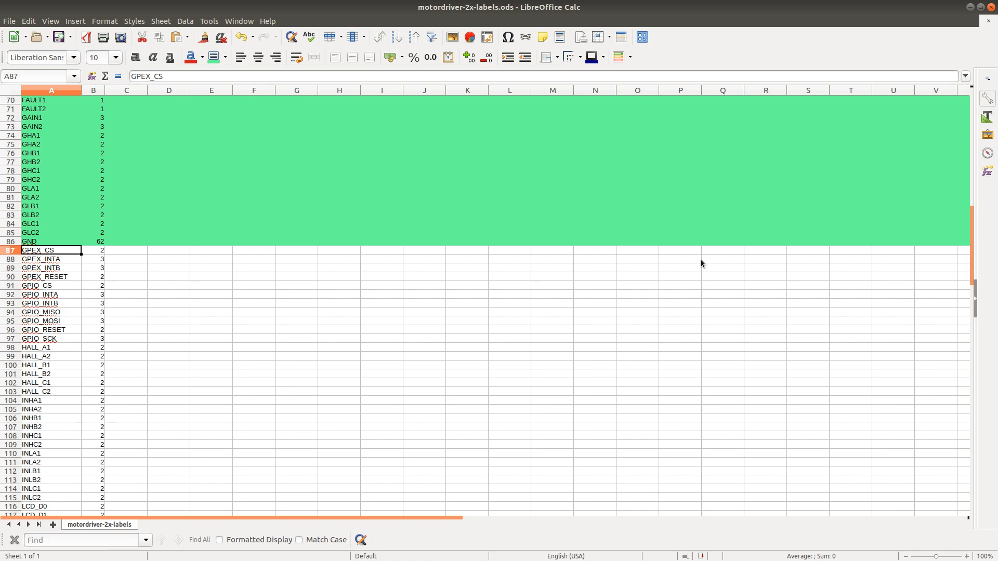
click(17, 251)
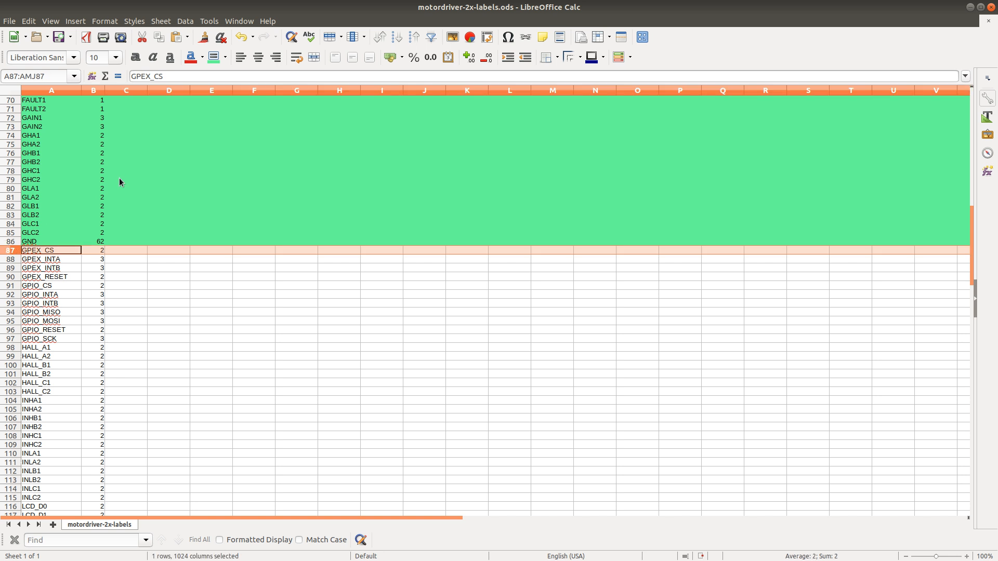
click(212, 58)
Switch to Eeschema, search for GPEX_INTA and step through its labels, moving the Find dialog off the microcontroller pin names
key(alt+Tab)
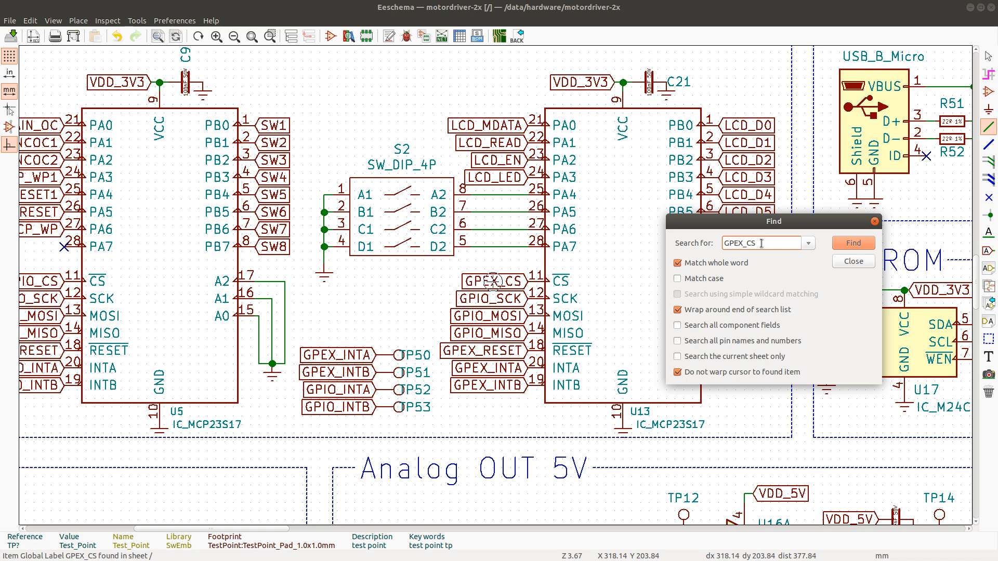
key(BackSpace)
key(BackSpace)
text(INTA)
key(Return)
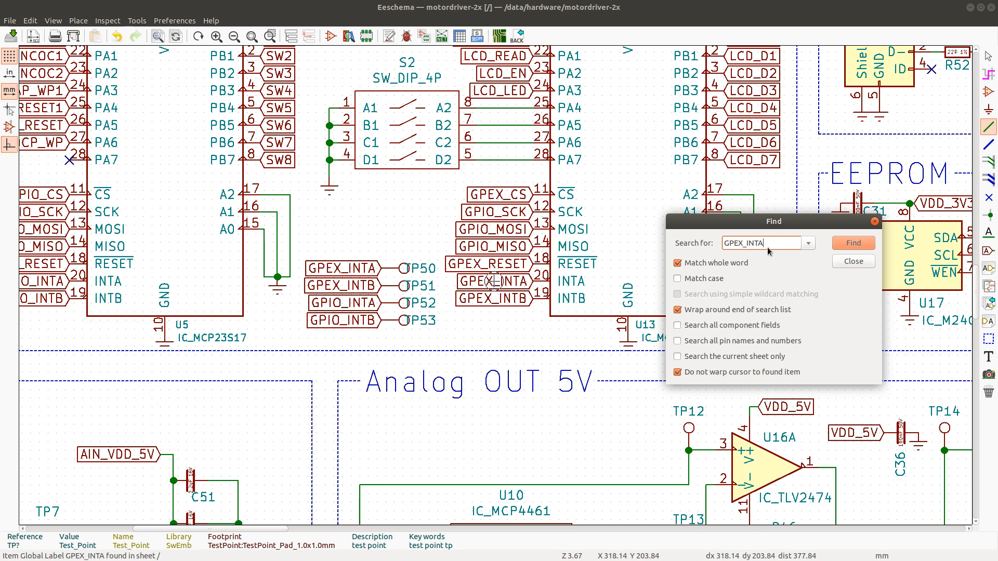
click(856, 245)
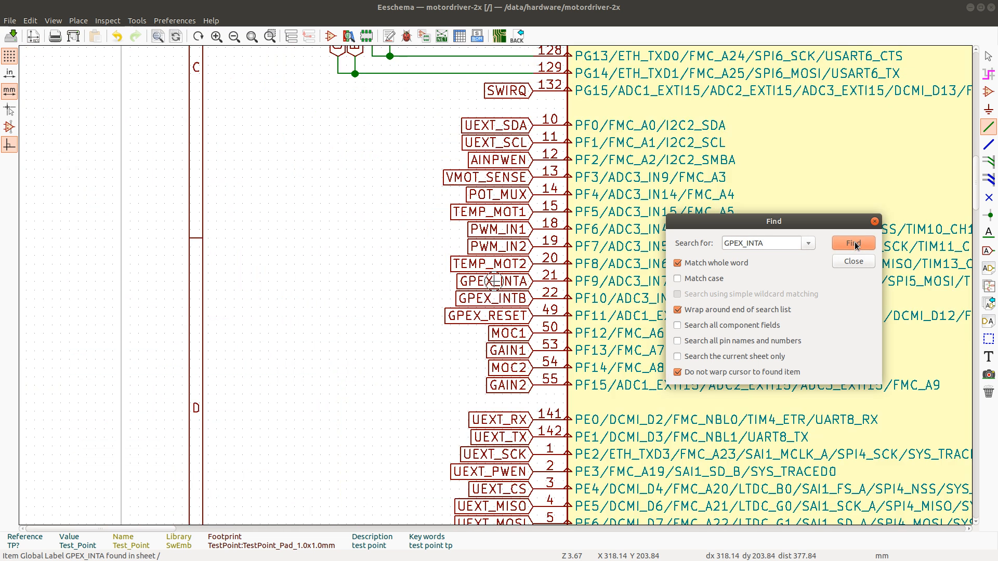
drag(795, 222, 771, 330)
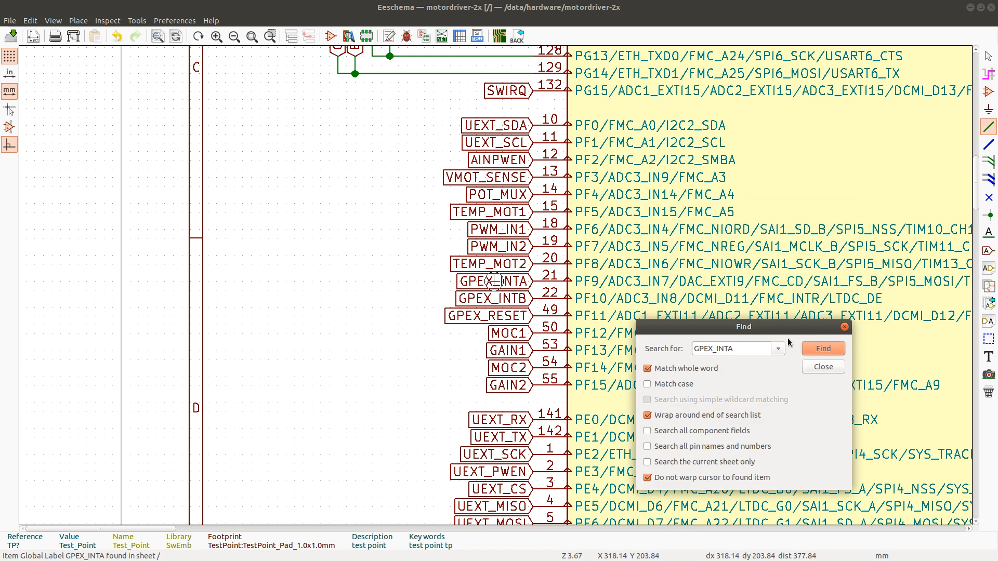
click(827, 347)
click(827, 348)
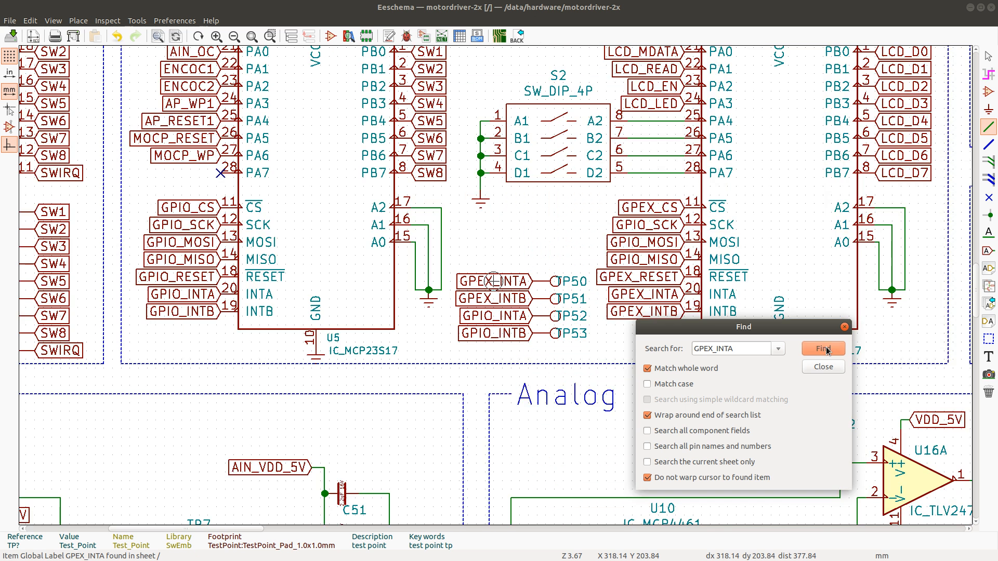
click(827, 348)
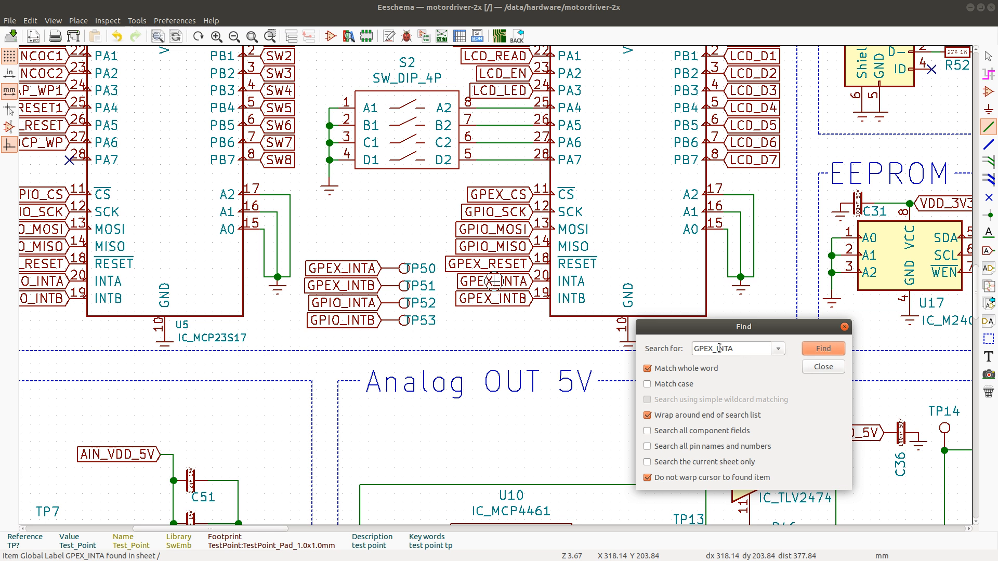
Search the schematic for GPEX_INTB and step through its labels at U13, the microcontroller and test point TP51
click(738, 348)
key(BackSpace)
text(B)
key(Return)
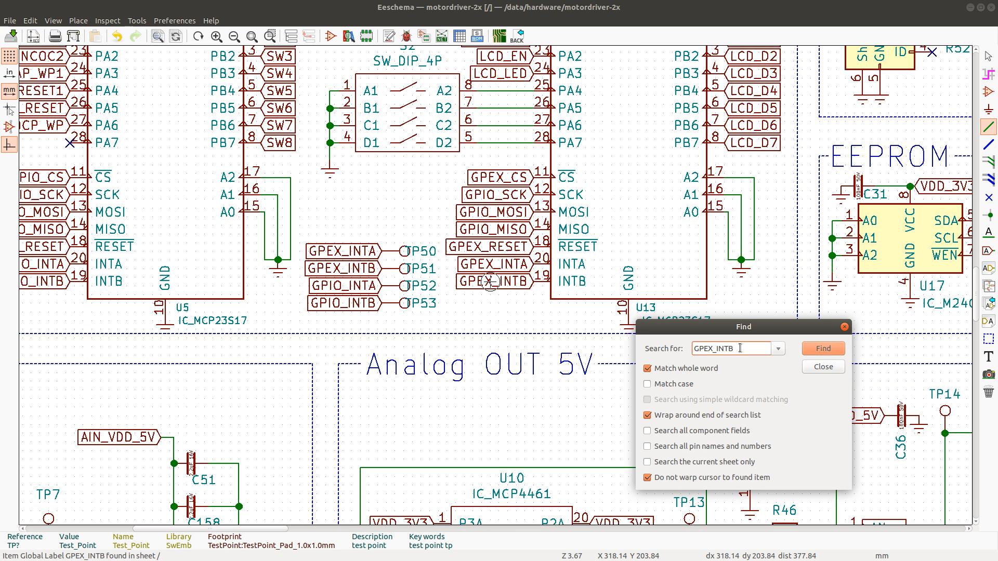
click(828, 347)
click(823, 349)
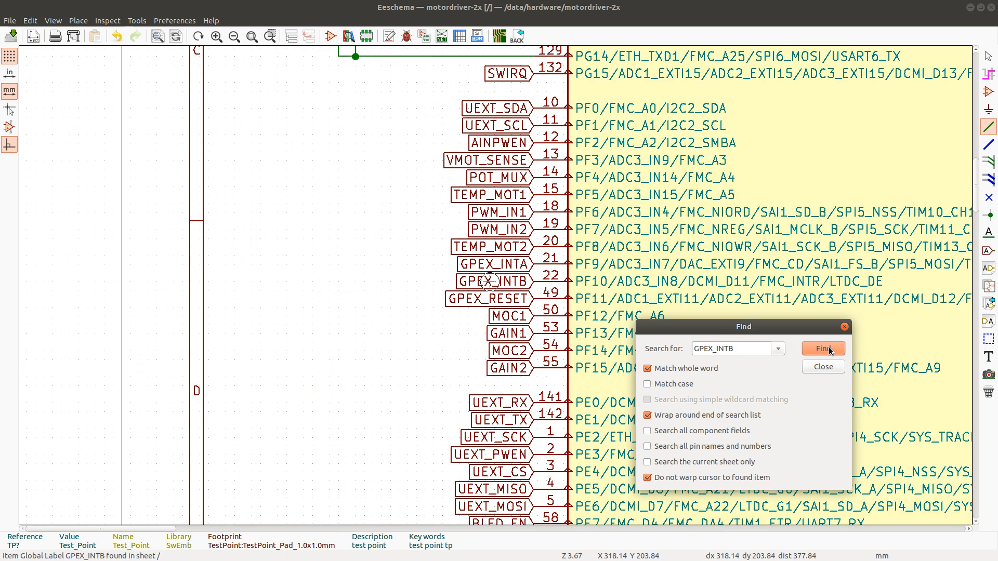
click(829, 348)
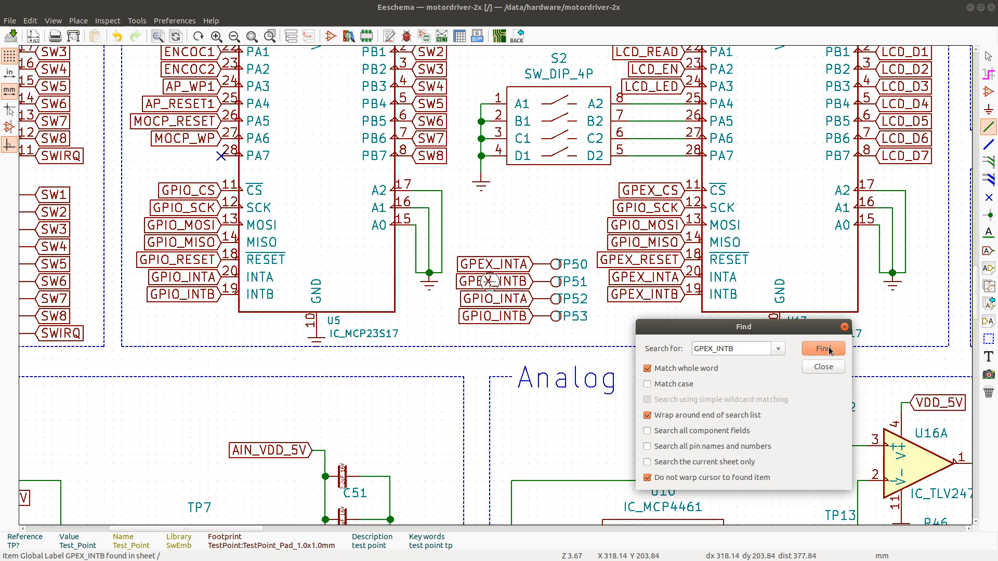
click(829, 347)
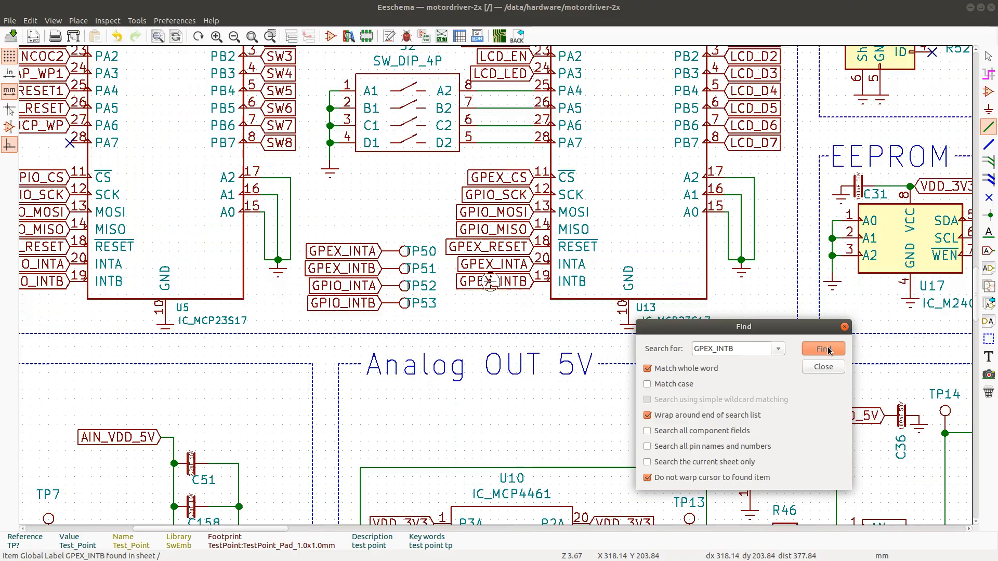
Switch to the labels spreadsheet in LibreOffice Calc and fill the GPEX_INTA and GPEX_INTB rows 88 and 89 green
key(alt+Tab)
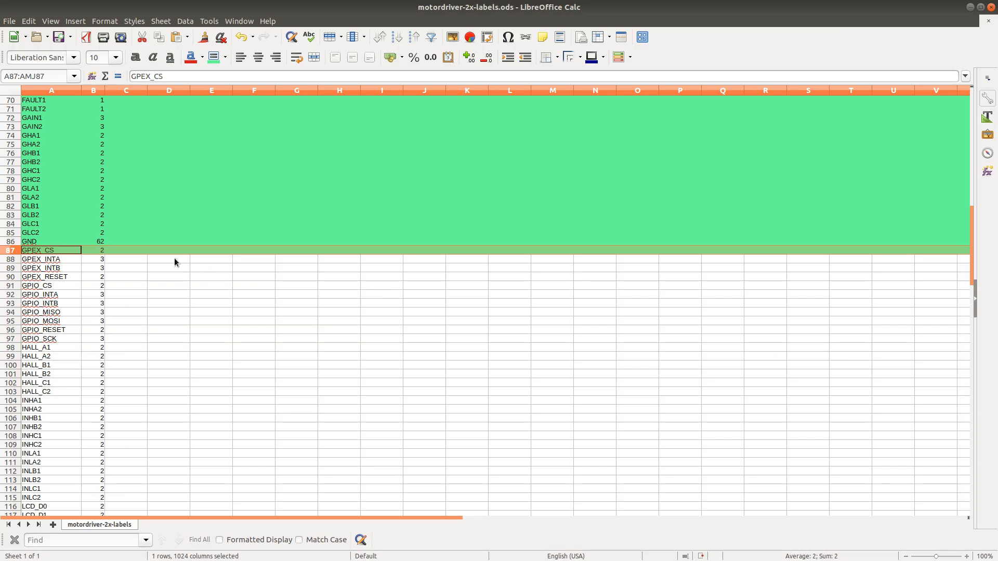
click(11, 261)
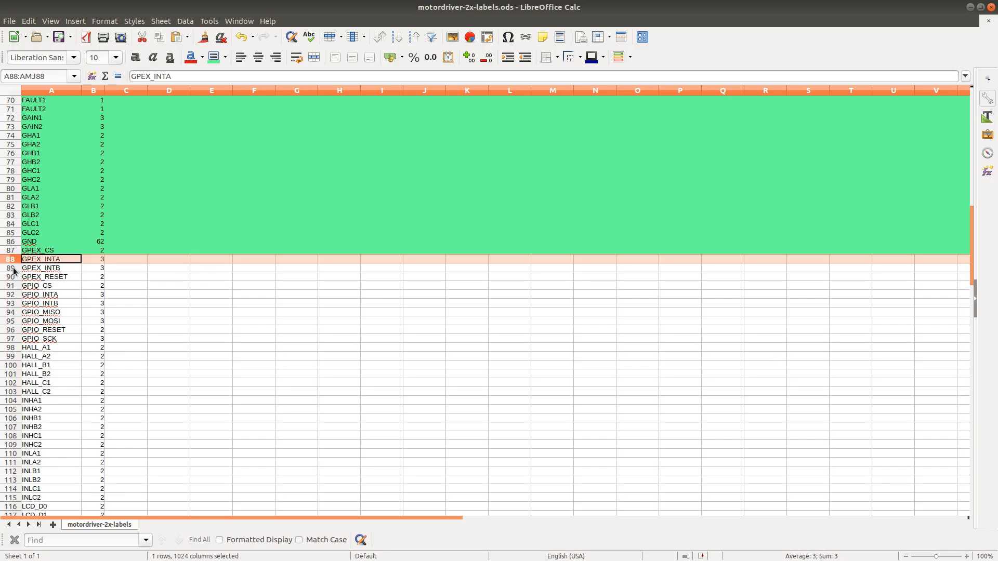
shift+click(11, 269)
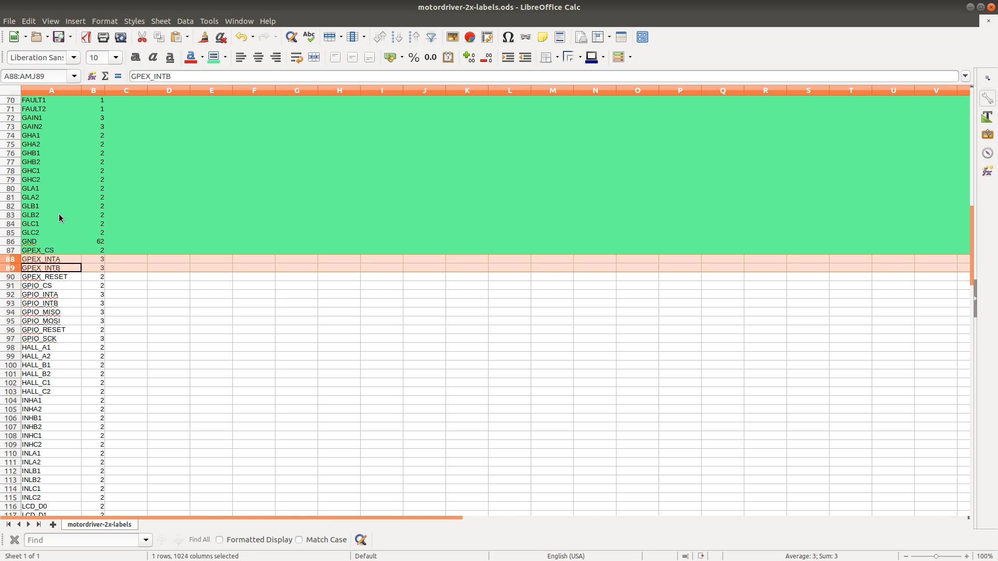
click(213, 57)
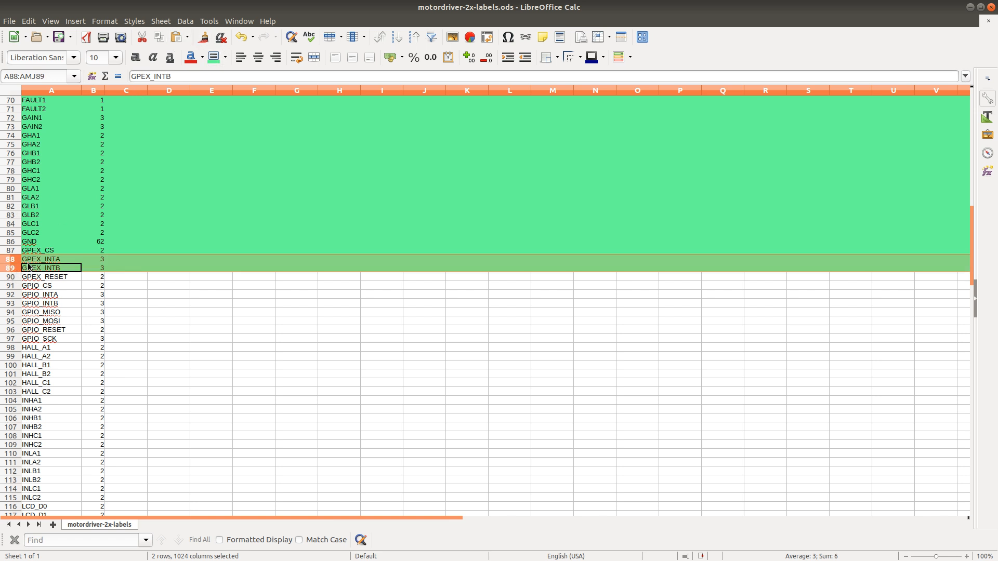
Switch to Eeschema, search for GPEX_RESET and step through its labels at U13 and the microcontroller
key(alt+Tab)
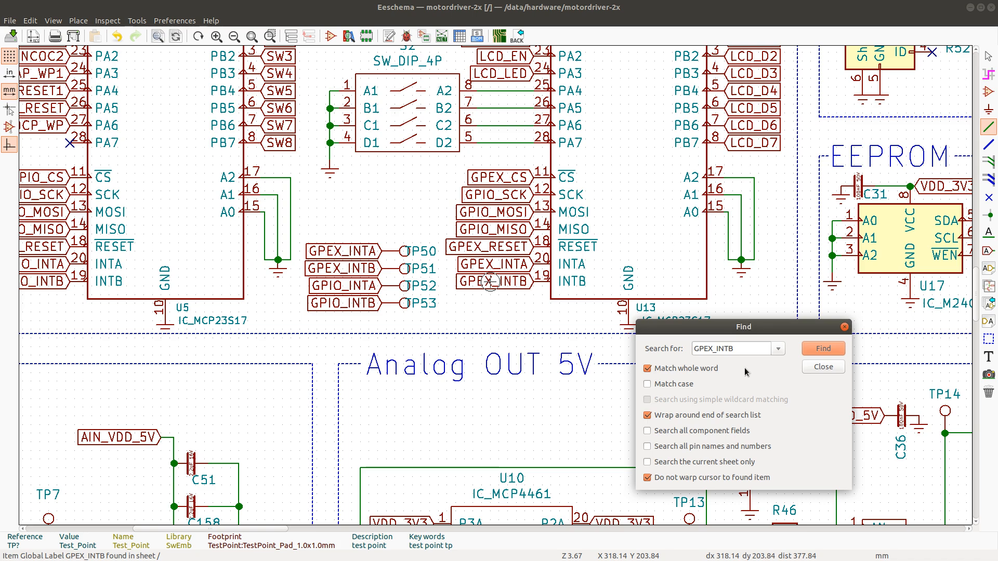
click(745, 348)
key(BackSpace)
key(BackSpace)
key(BackSpace)
key(BackSpace)
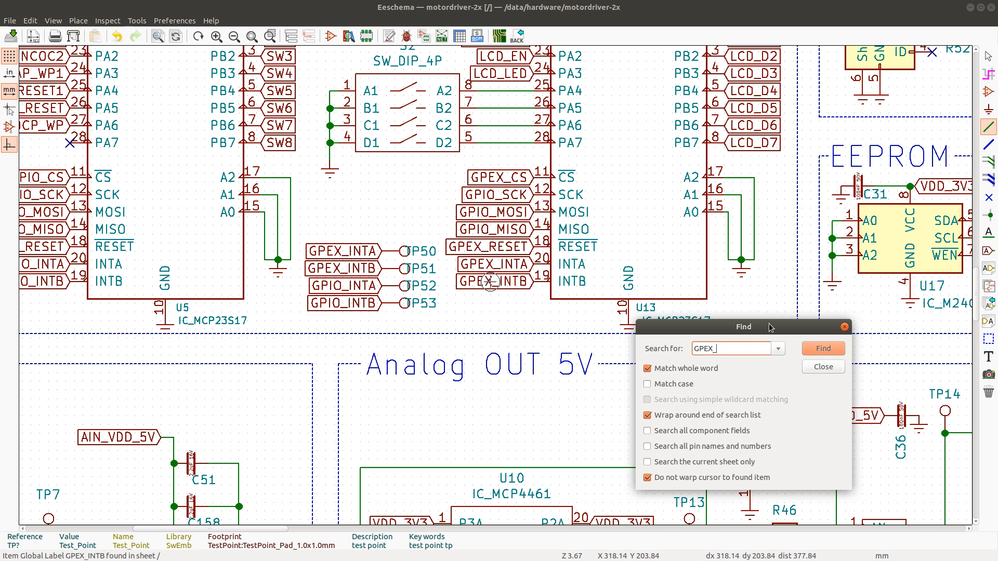
text(EX_RESET)
key(Return)
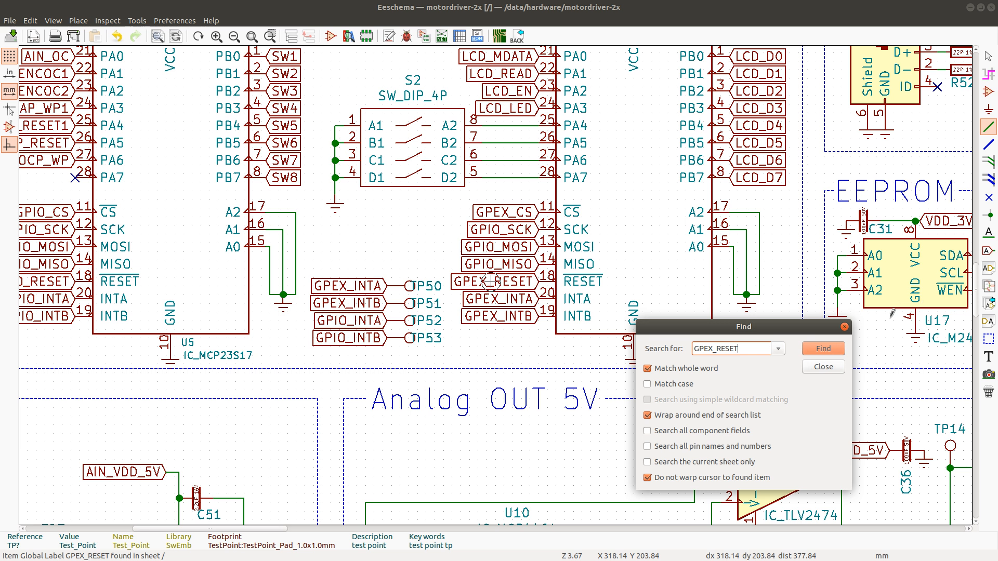
click(824, 354)
click(823, 354)
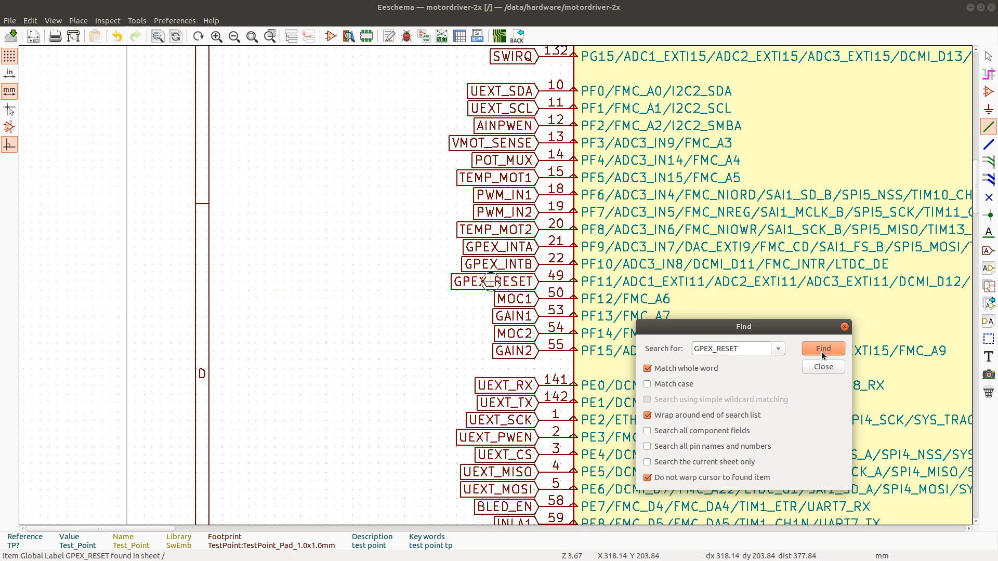
click(824, 353)
Switch to the labels spreadsheet in LibreOffice Calc and fill the GPEX_RESET row 90 green
key(alt+Tab)
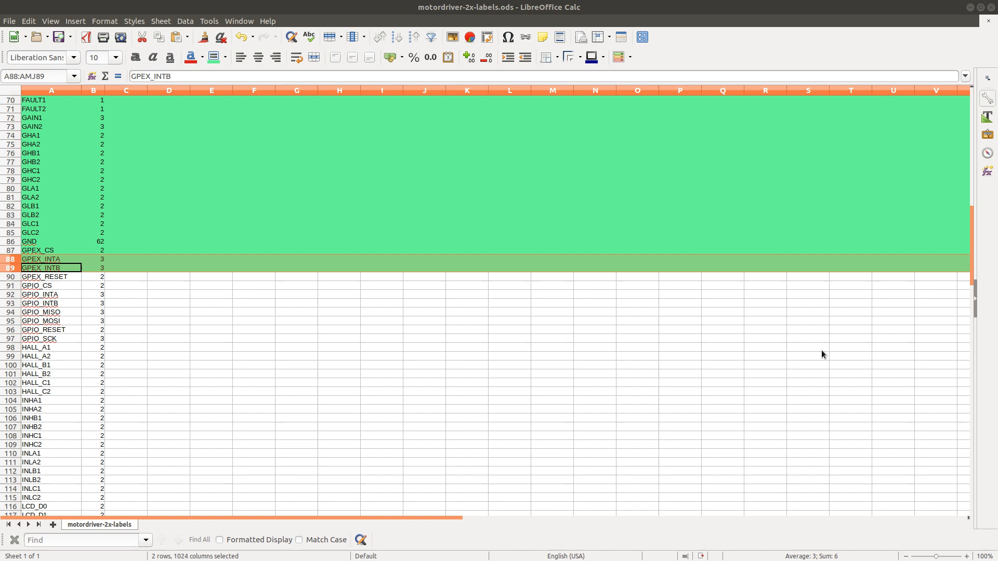
click(11, 277)
click(214, 56)
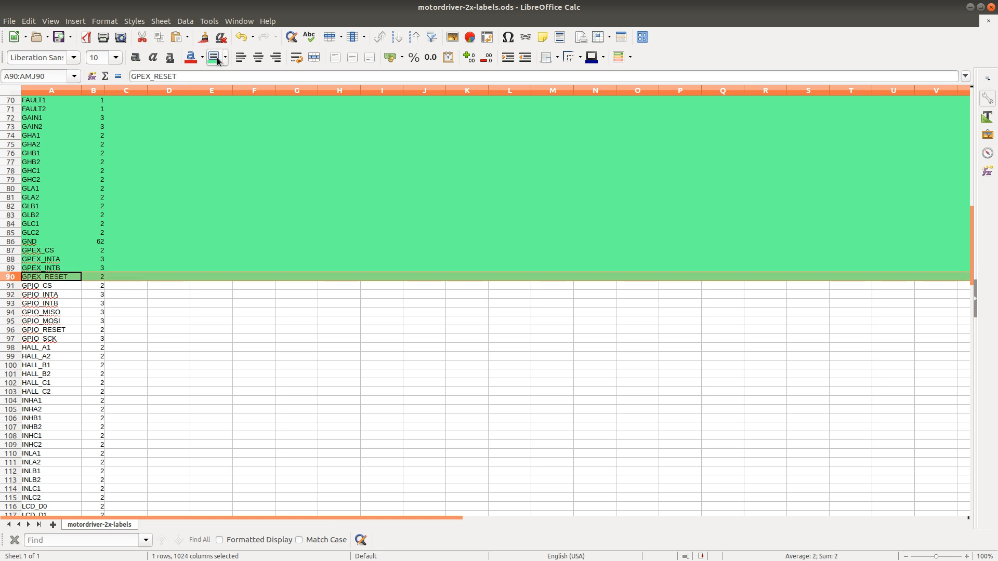
Switch to Eeschema, search for GPIO_CS and step through its labels
key(alt+Tab)
drag(738, 344, 689, 347)
text(GPIO_)
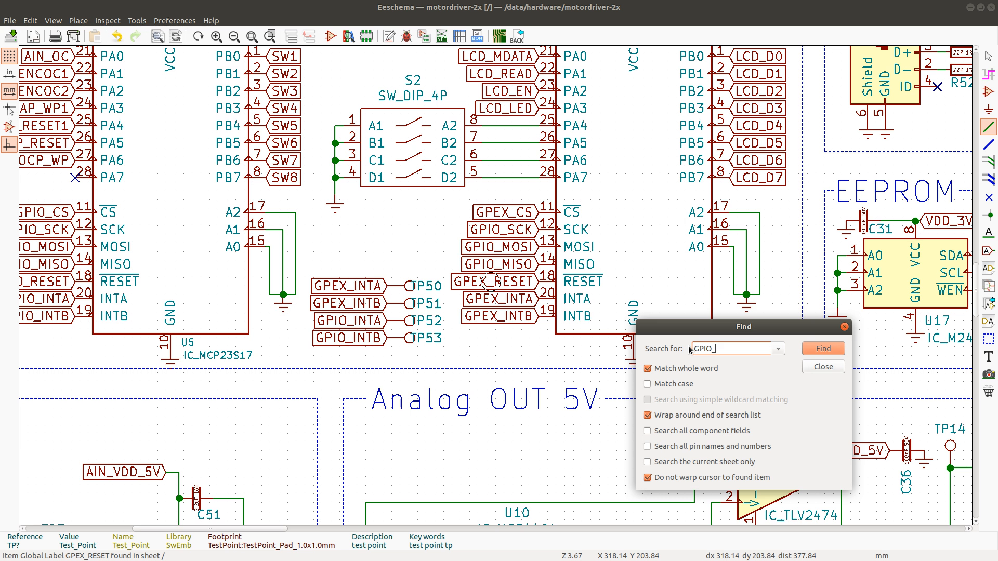
text(CS)
key(Return)
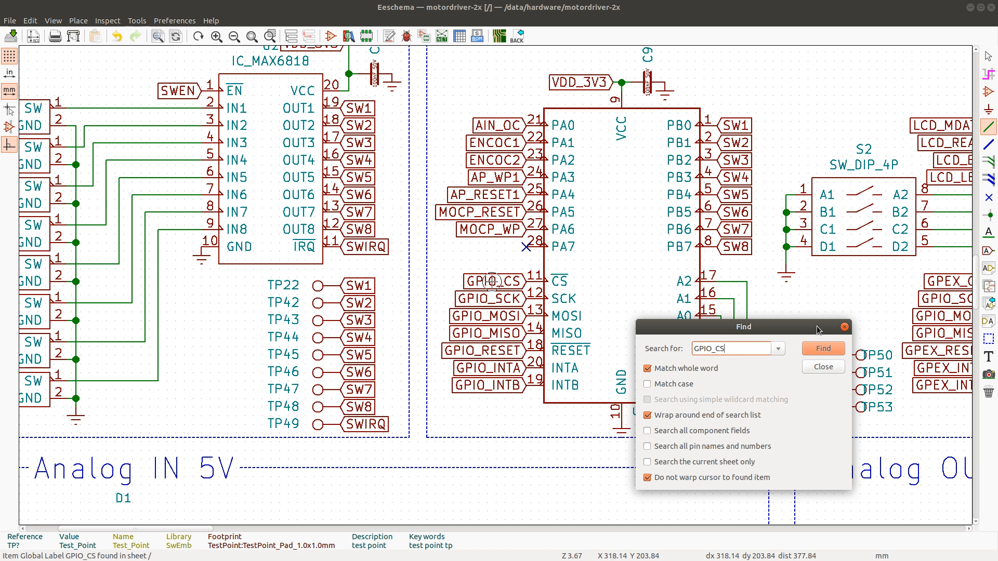
click(827, 351)
click(826, 351)
click(826, 351)
Switch to the labels spreadsheet in LibreOffice Calc and fill the GPIO_CS row 91 green
key(alt+Tab)
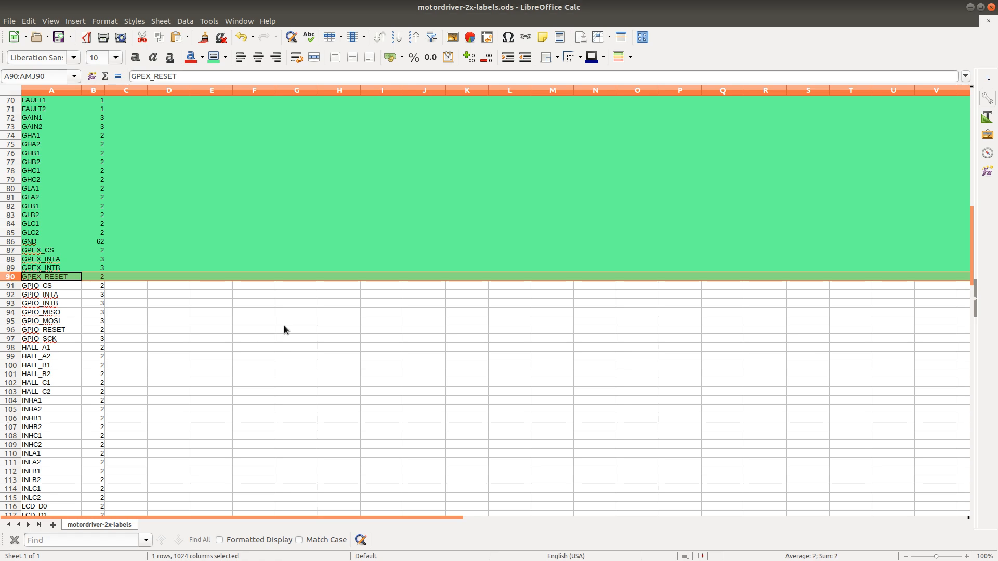
click(9, 292)
click(214, 58)
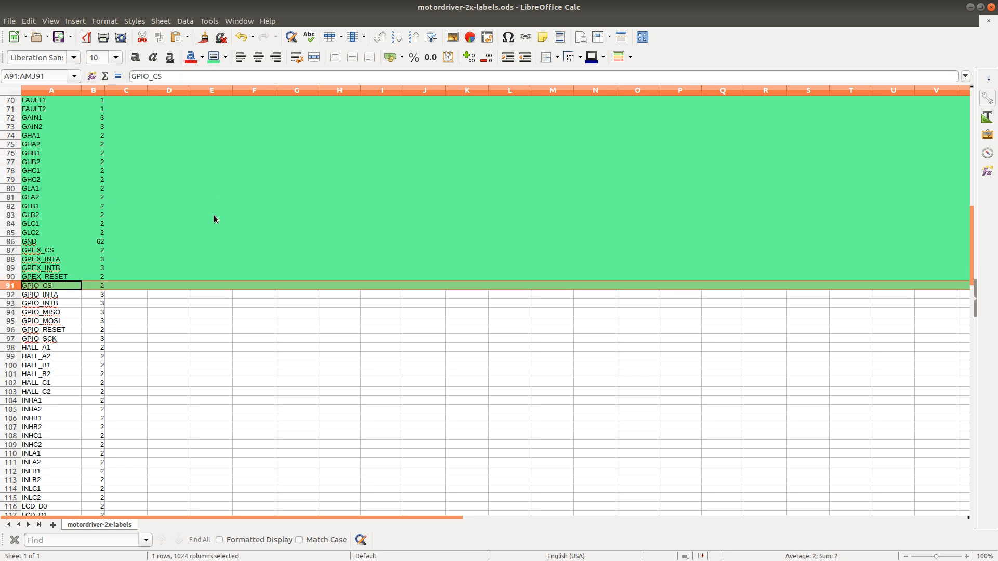
Switch to Eeschema, search for GPIO_INTA and step through its labels at U5, the microcontroller and TP52
key(alt+Tab)
click(733, 346)
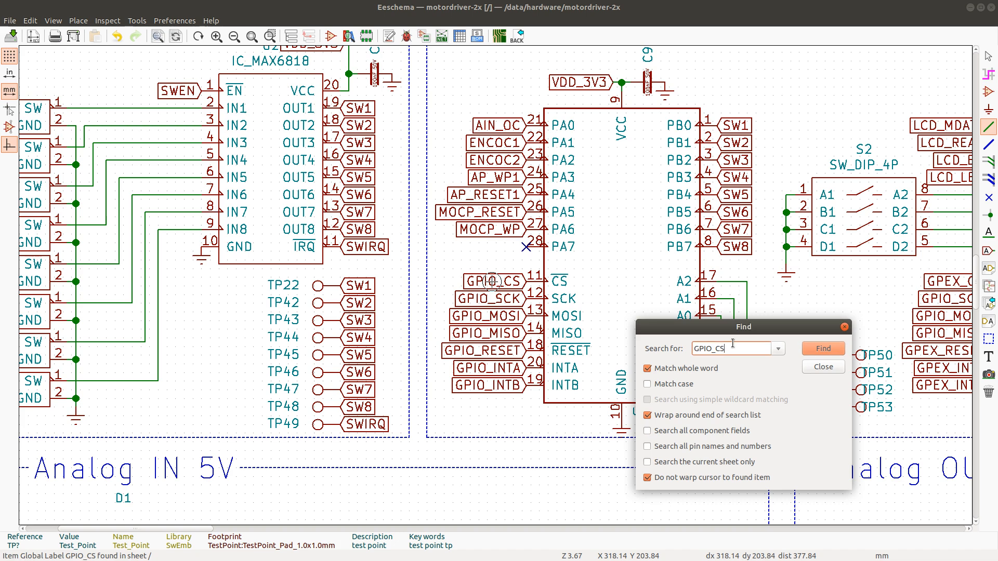
key(BackSpace)
key(BackSpace)
text(INTA)
key(Return)
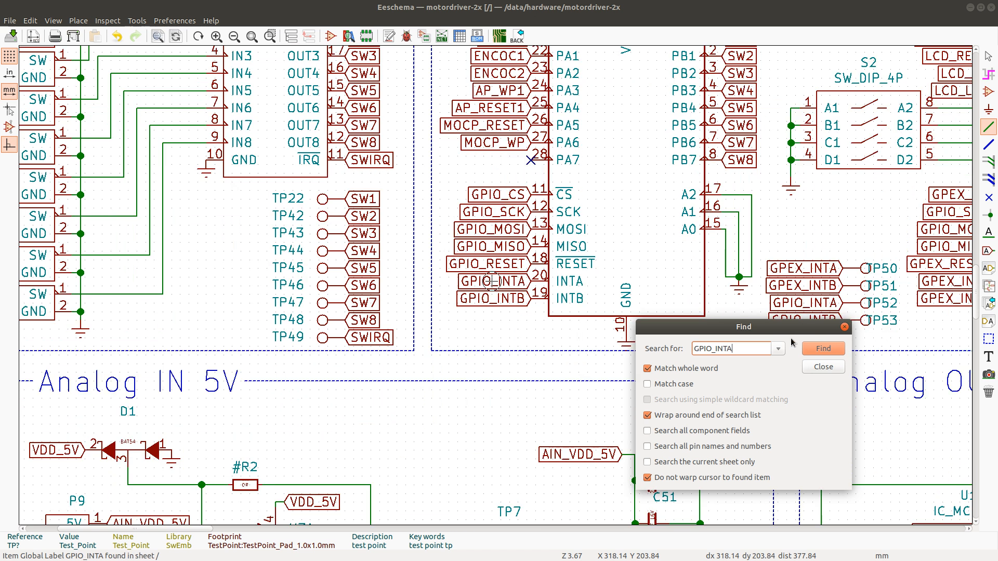
click(827, 351)
click(827, 351)
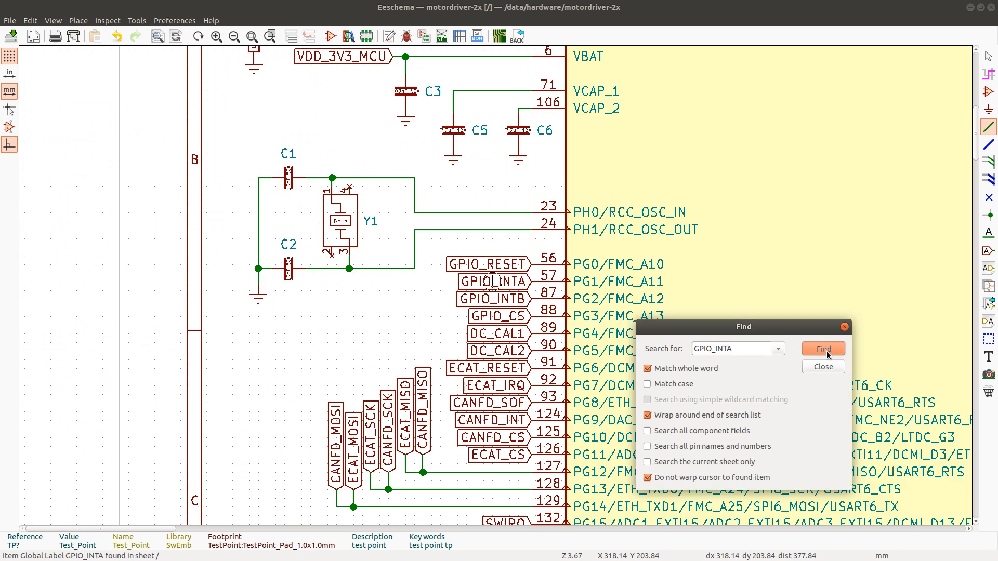
click(826, 351)
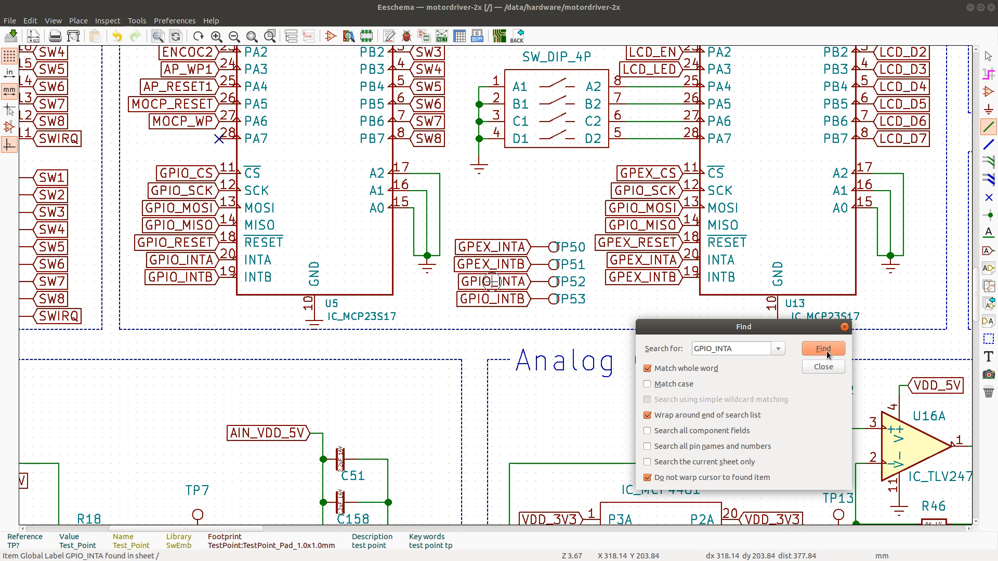
Search the schematic for GPIO_INTB and step through its labels up to test point TP53
key(alt+Tab)
key(alt+Tab)
click(733, 351)
key(BackSpace)
text(B)
key(Return)
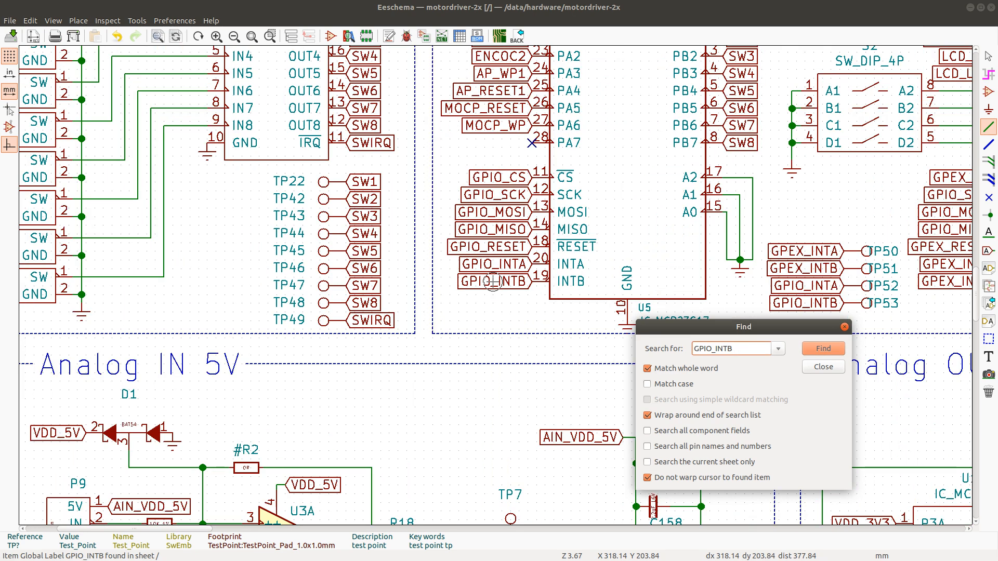
key(Return)
key(Return)
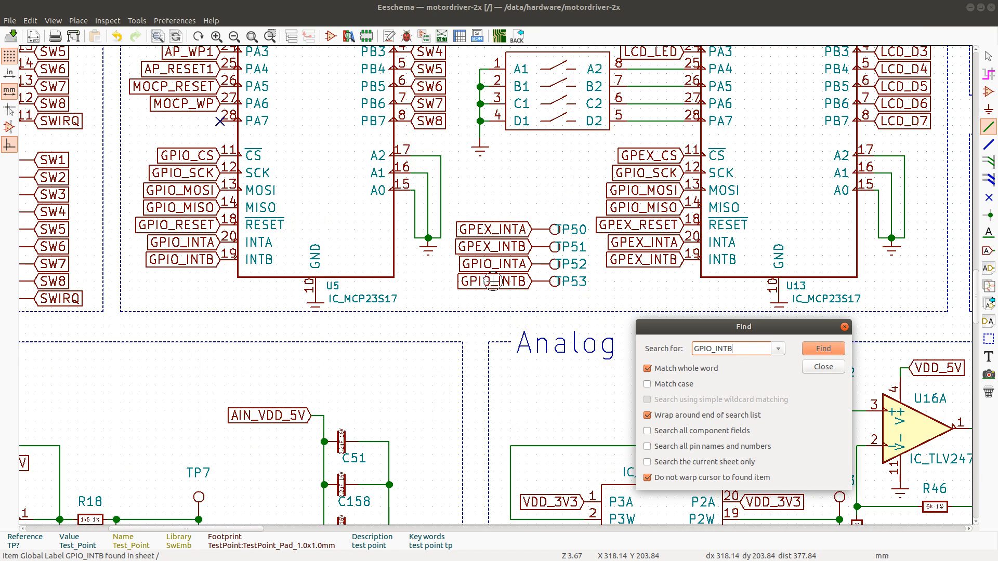
Switch to the labels spreadsheet in LibreOffice Calc and fill the GPIO_INTA and GPIO_INTB rows 92 and 93 green
key(alt+Tab)
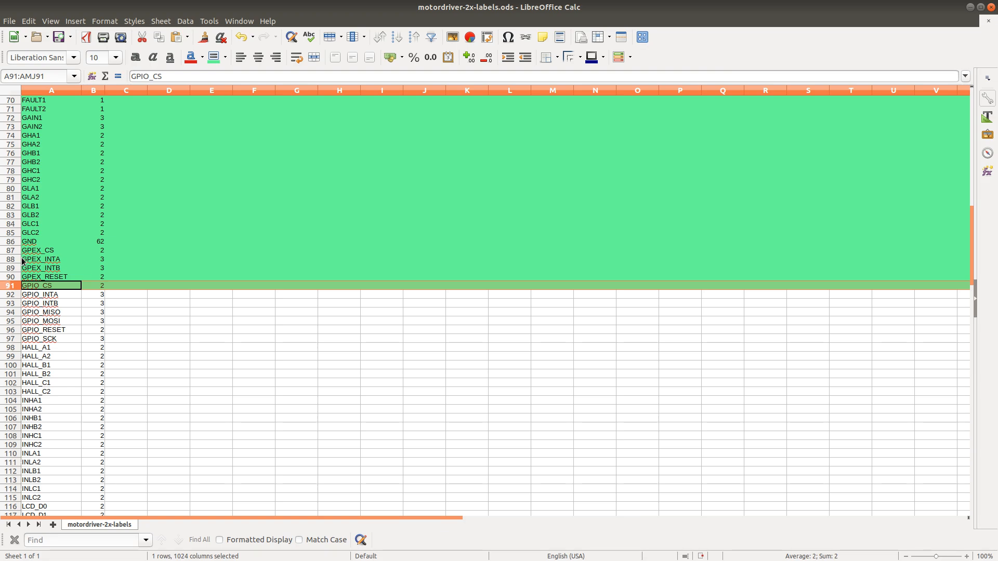
click(12, 300)
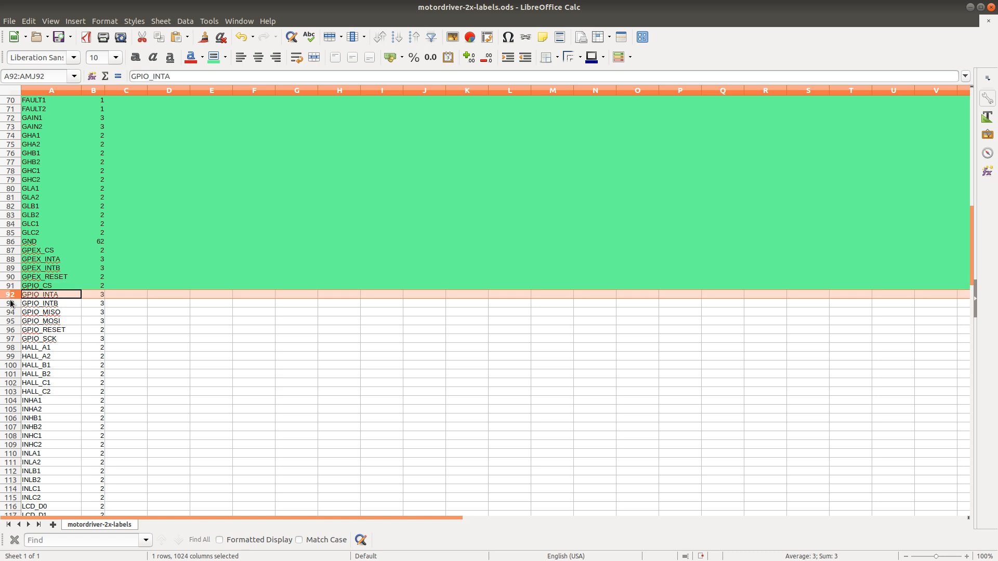
shift+click(12, 304)
click(214, 57)
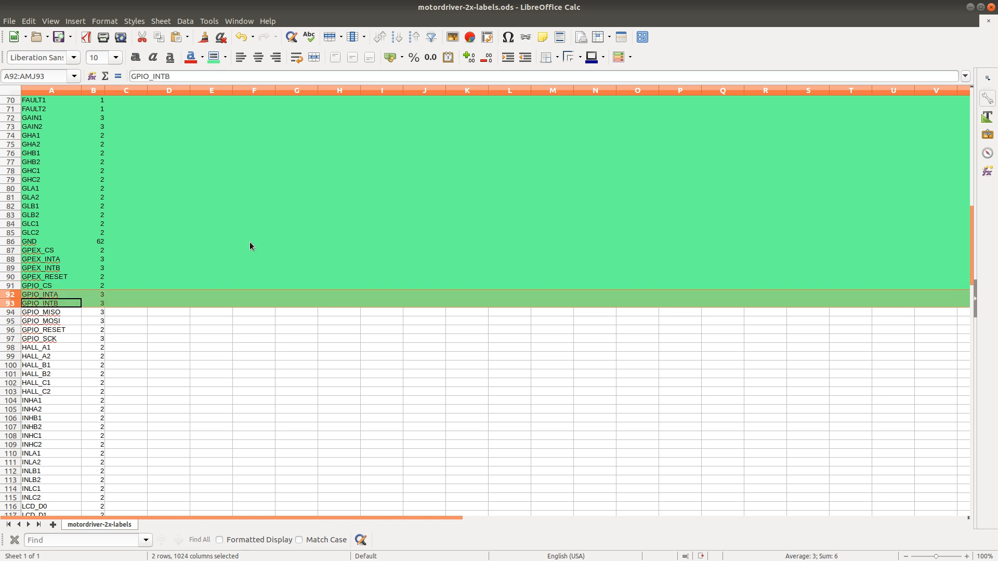
Switch to Eeschema, search for GPIO_MISO and step through its labels at U5, the microcontroller and U13
key(alt+Tab)
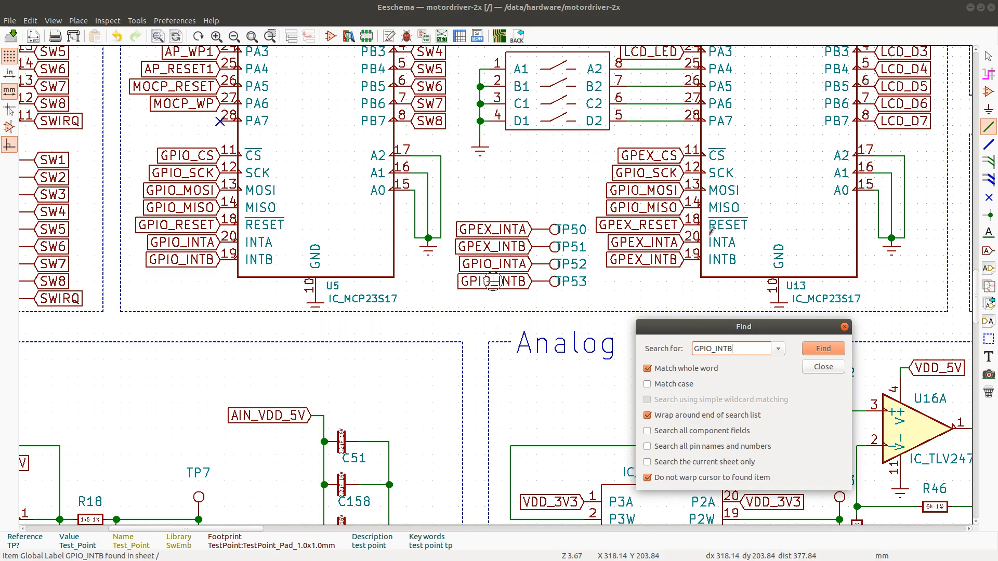
key(BackSpace)
key(BackSpace)
key(BackSpace)
key(BackSpace)
text(MISO)
key(Return)
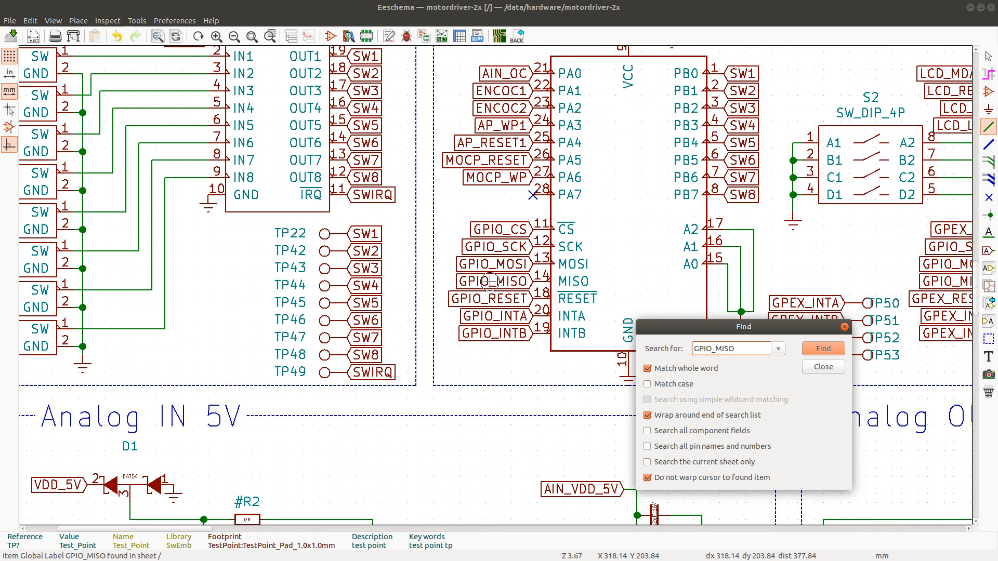
click(818, 350)
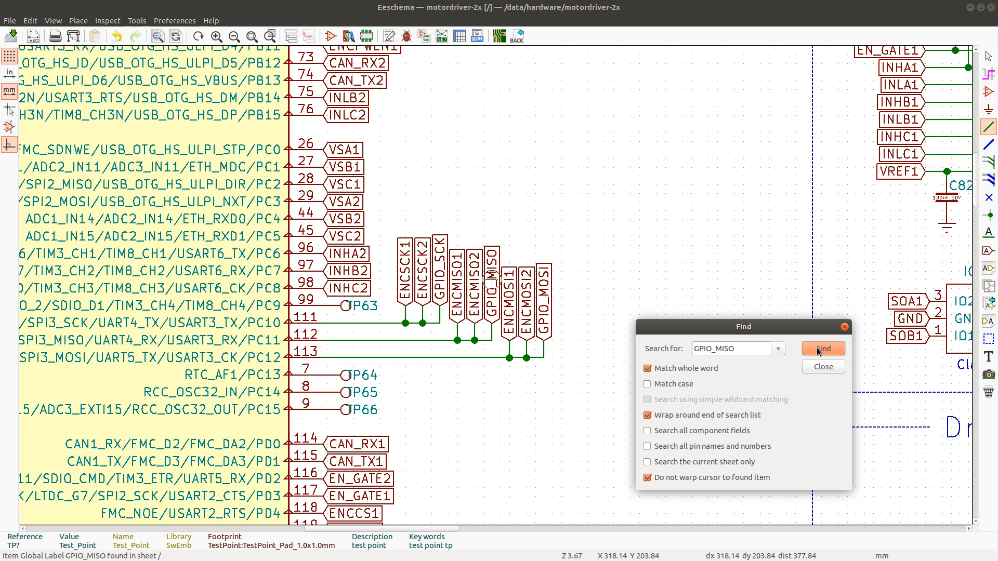
click(818, 351)
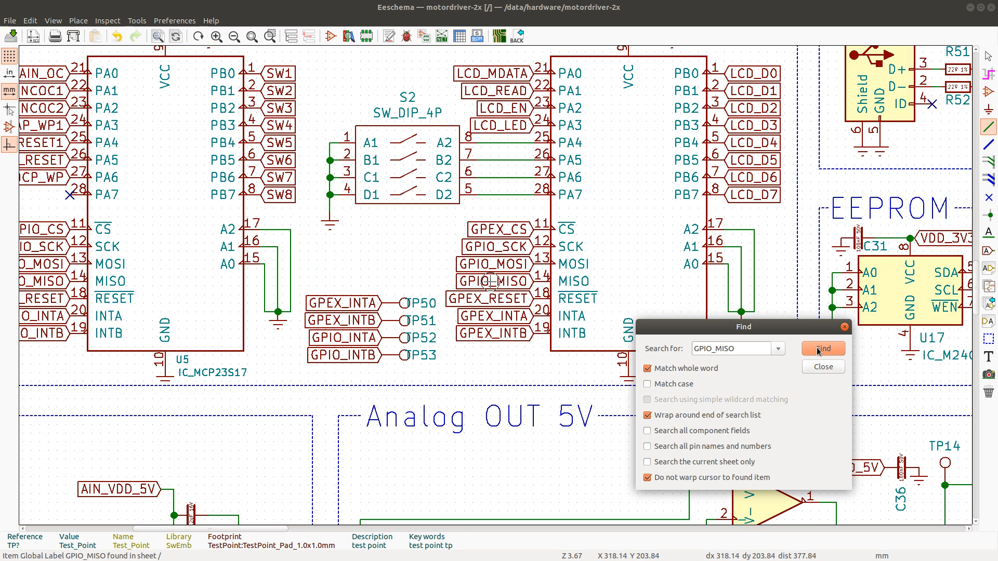
Search the schematic for GPIO_MOSI and step through its labels at U5, the microcontroller and U13
click(740, 346)
key(BackSpace)
key(BackSpace)
key(BackSpace)
text(OSI)
key(Return)
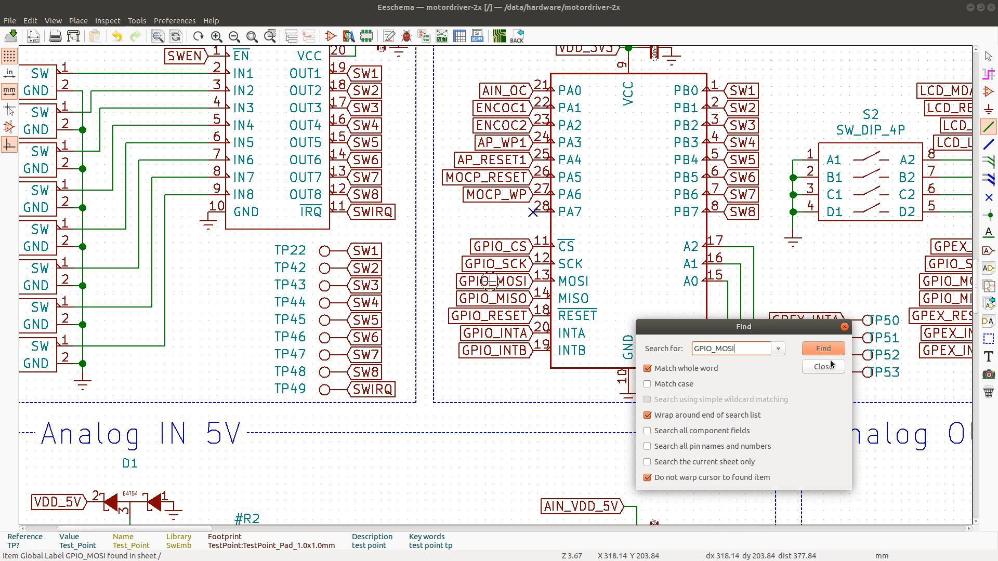
click(819, 350)
click(819, 347)
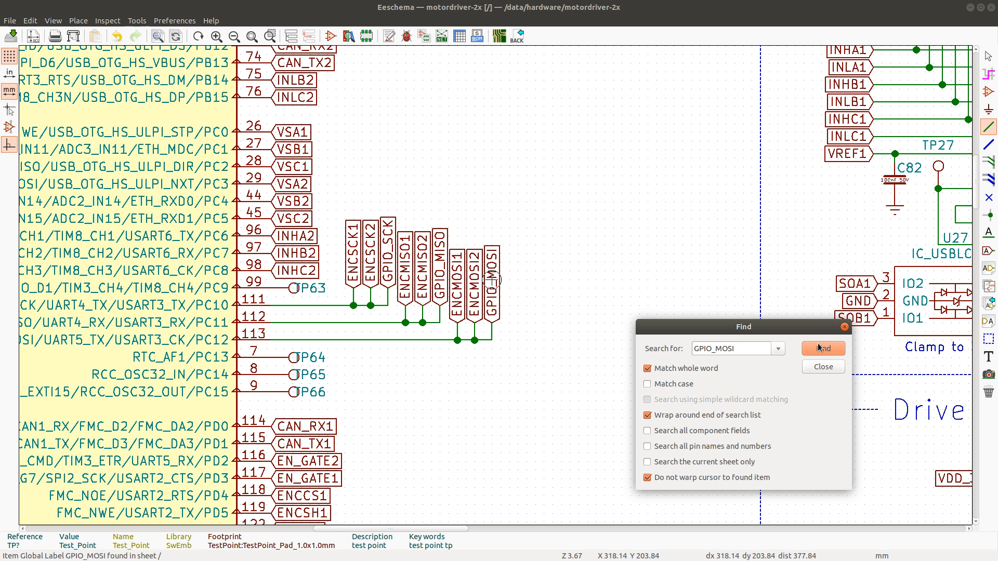
click(819, 348)
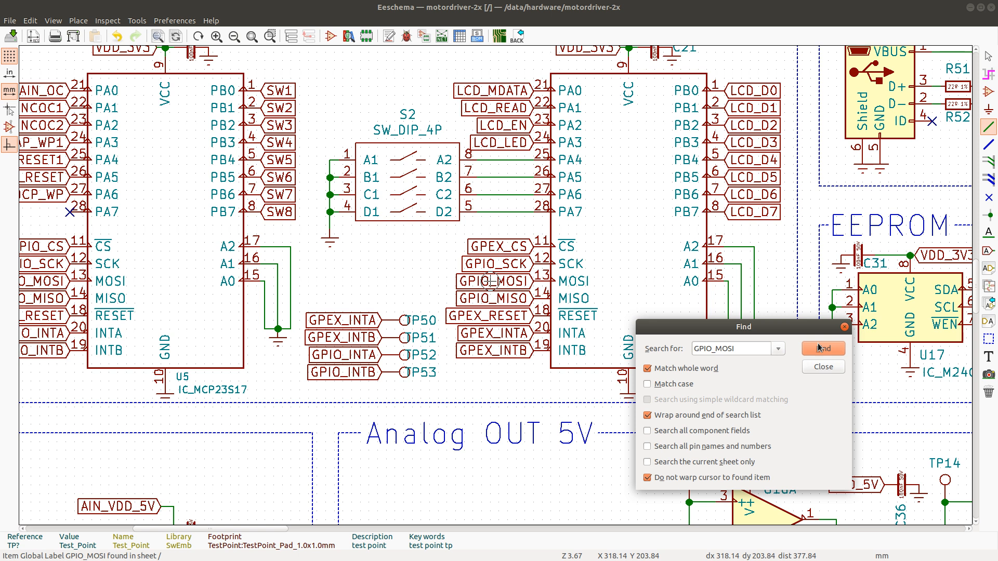
Switch to the labels spreadsheet in LibreOffice Calc and fill the GPIO_MISO and GPIO_MOSI rows 94 and 95 green
key(alt+Tab)
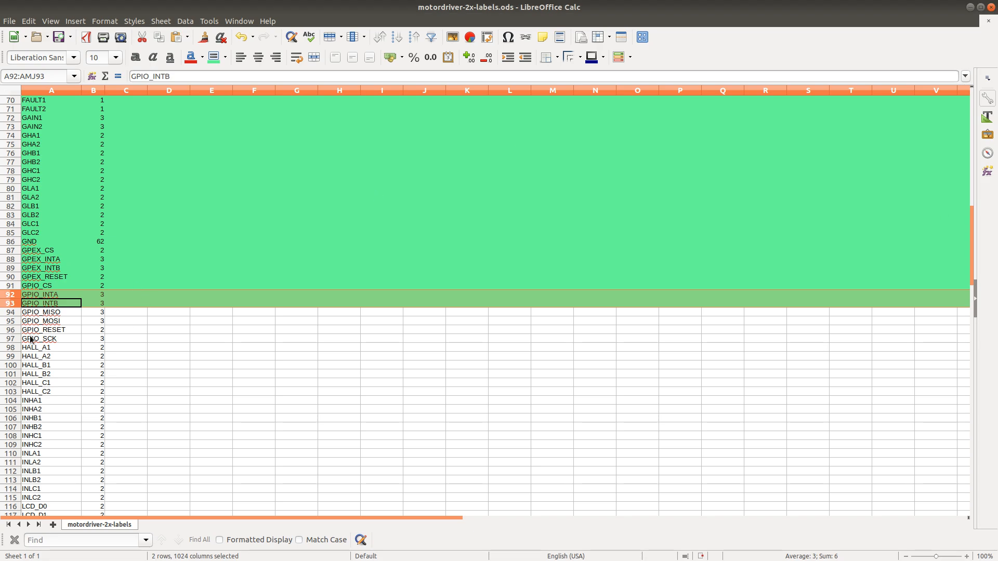
click(11, 312)
shift+click(12, 320)
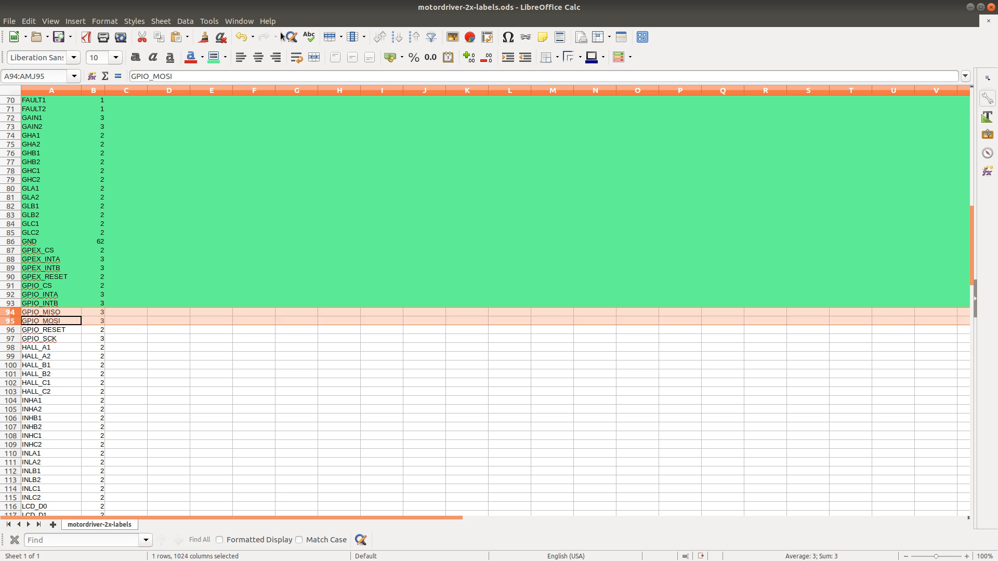
click(213, 57)
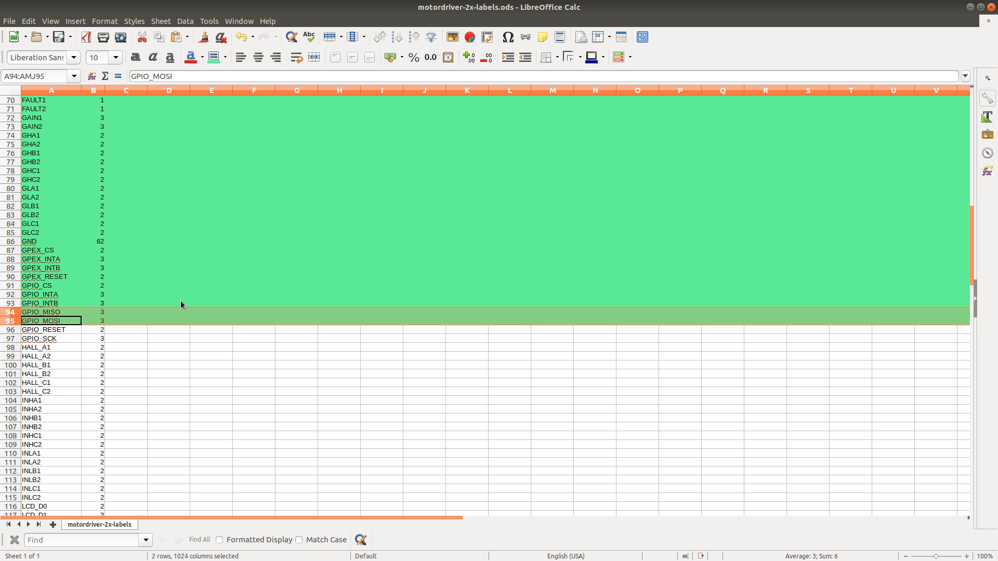
Switch to Eeschema, search for GPIO_RESET and step through its labels at U5 and the microcontroller
key(alt+Tab)
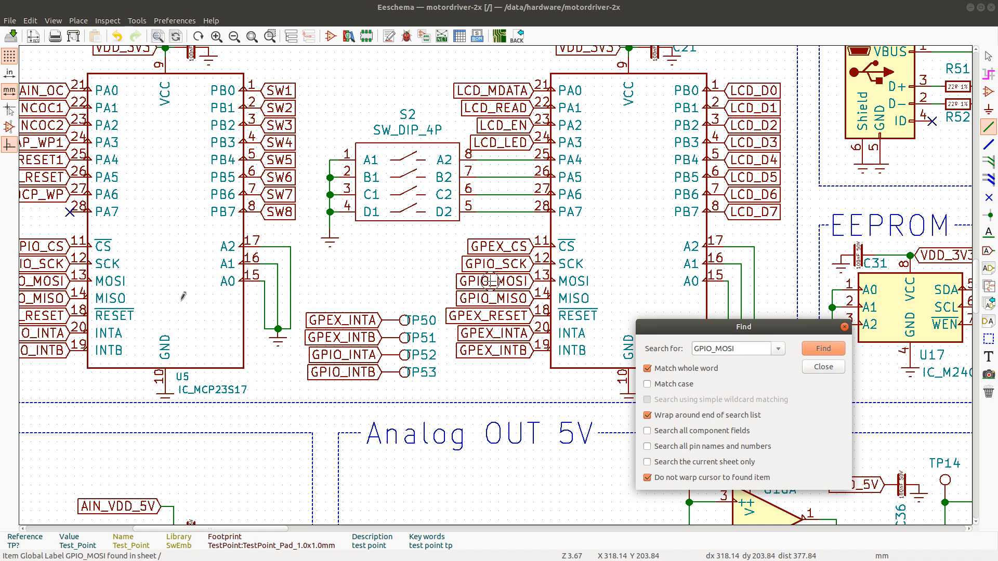
click(743, 344)
key(BackSpace)
key(BackSpace)
key(BackSpace)
key(BackSpace)
text(RESET)
key(Return)
click(822, 349)
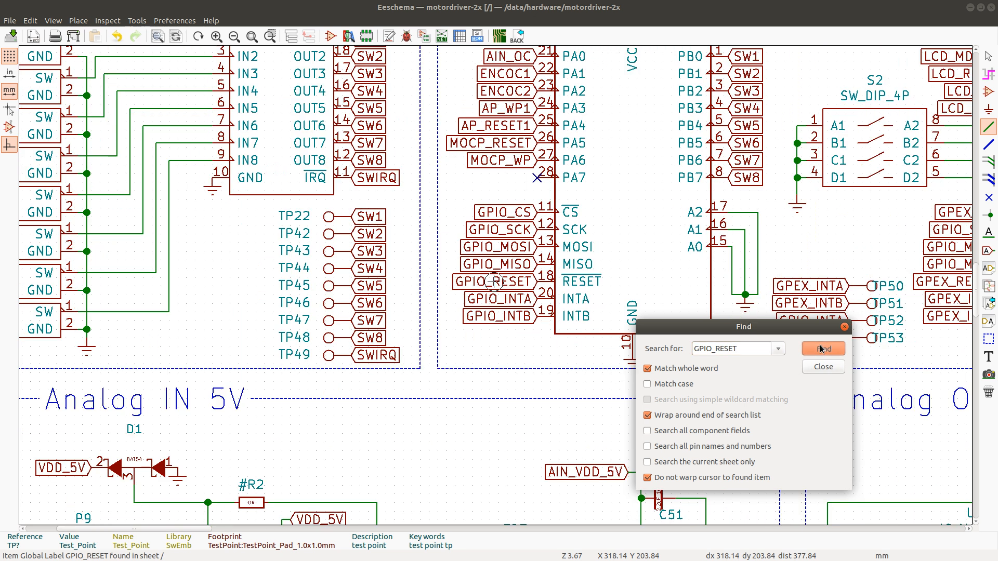
click(822, 349)
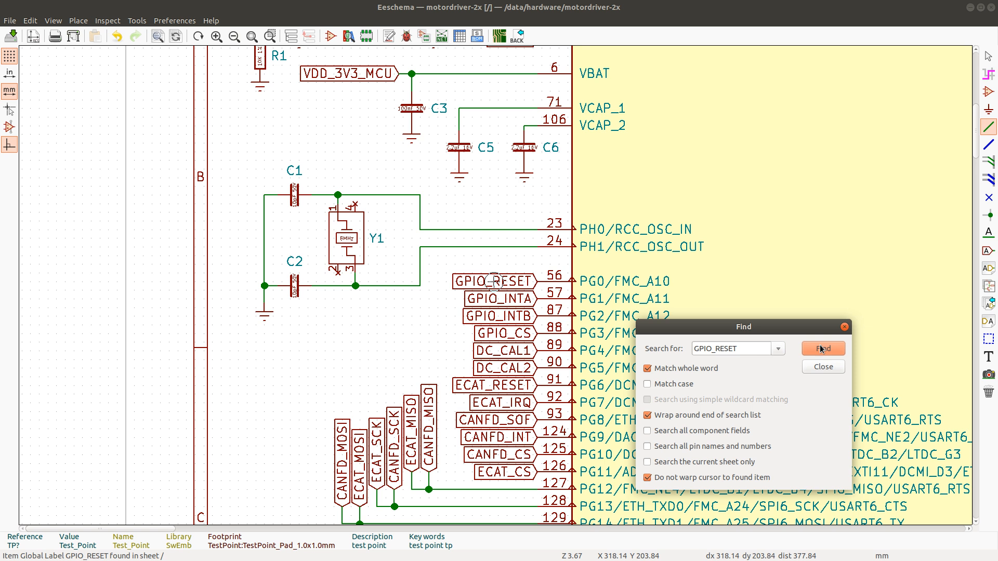
click(822, 349)
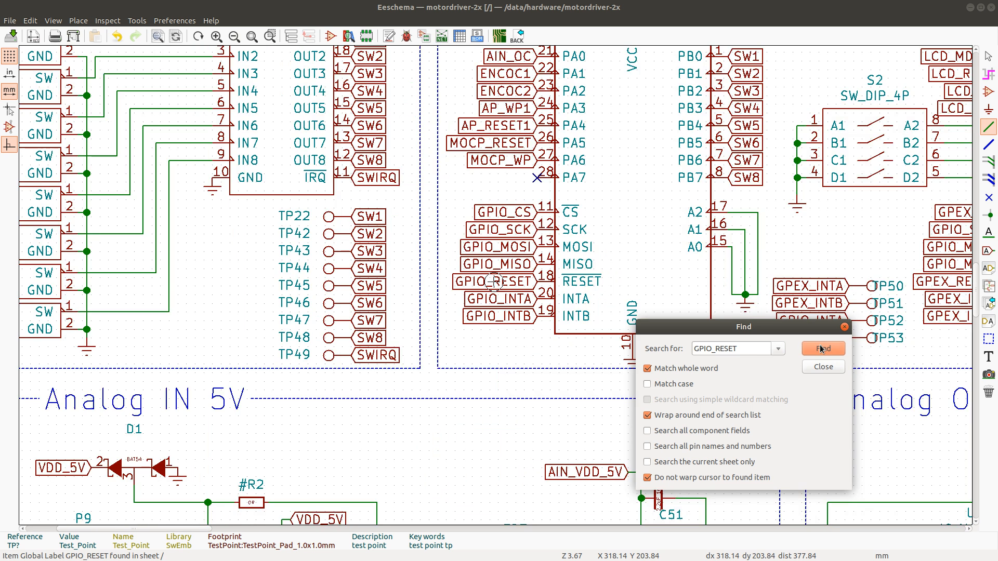
Switch to the labels spreadsheet in LibreOffice Calc and fill the GPIO_RESET row 96 green
key(alt+Tab)
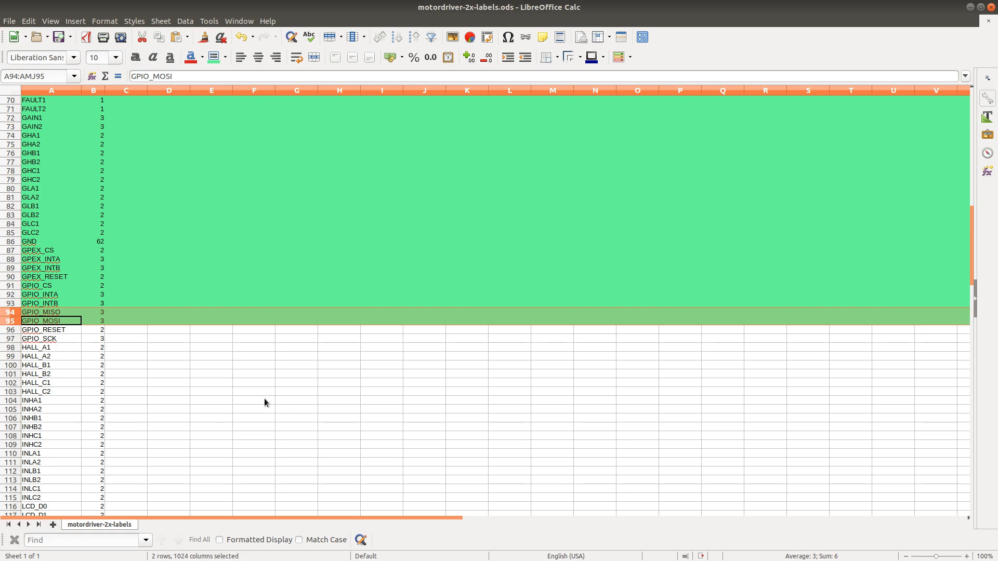
click(10, 330)
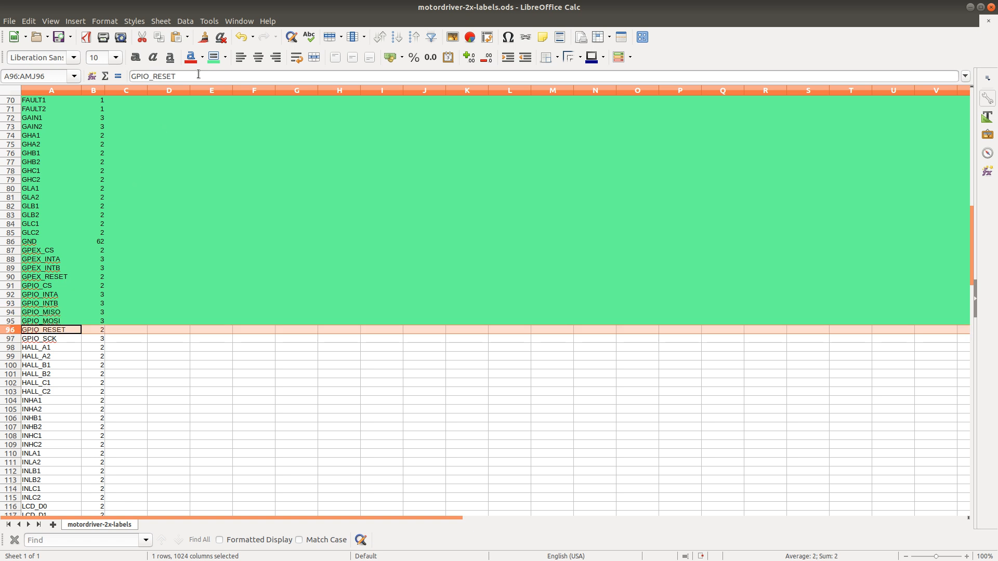
click(213, 57)
Switch to Eeschema, search for GPIO_SCK and step through its labels at U5 and the microcontroller
key(alt+Tab)
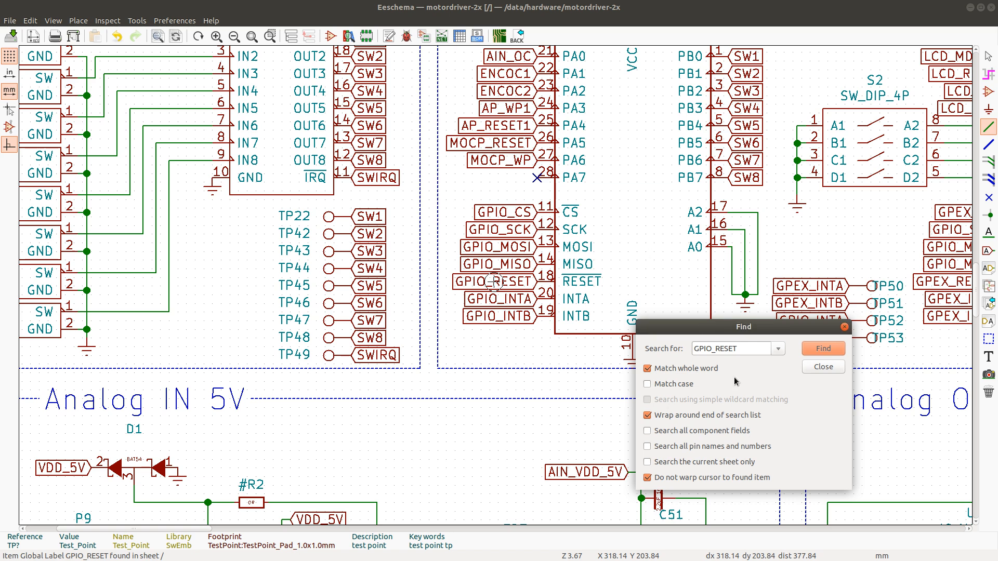
click(745, 353)
key(BackSpace)
key(BackSpace)
key(BackSpace)
key(BackSpace)
key(BackSpace)
text(SCK)
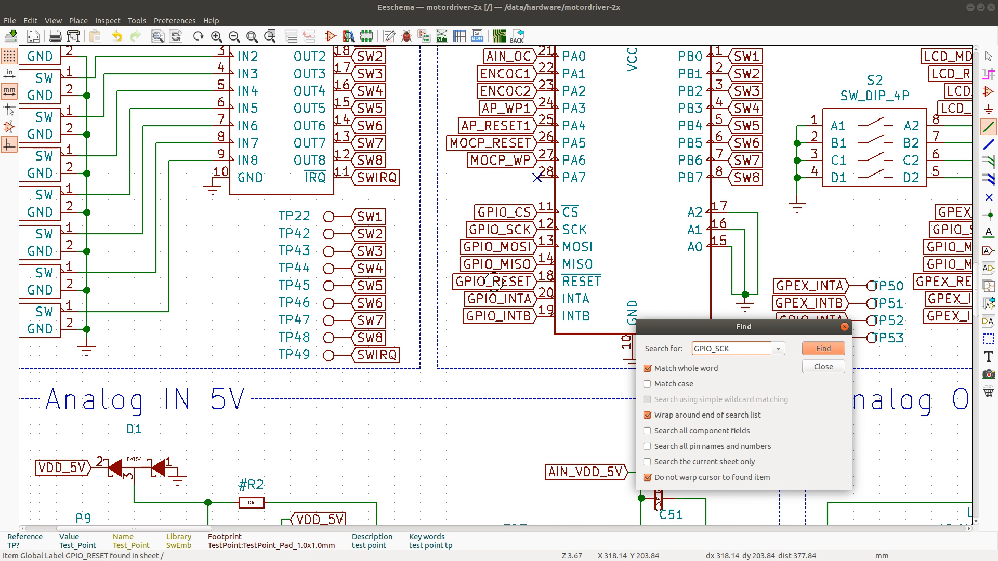
click(833, 351)
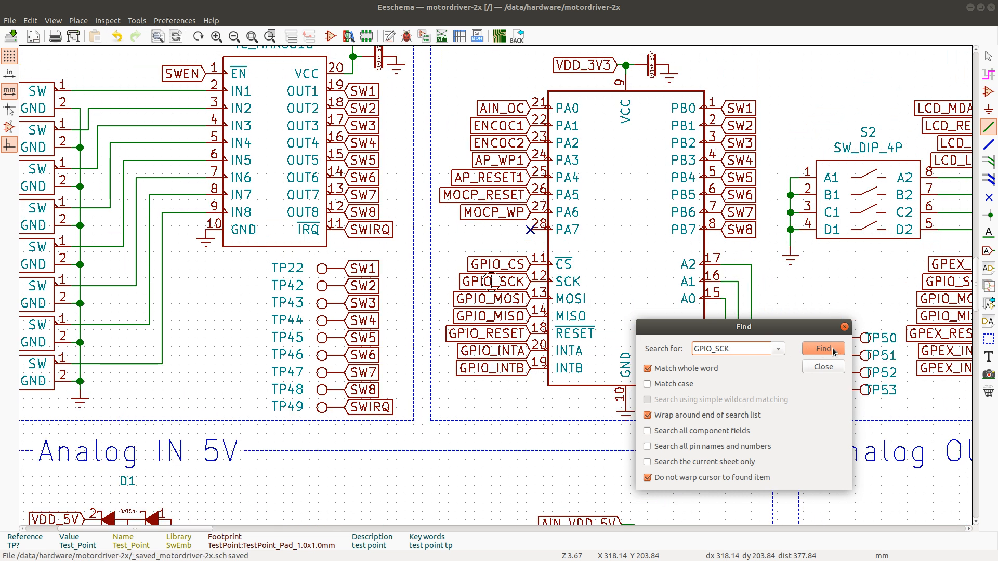
click(833, 351)
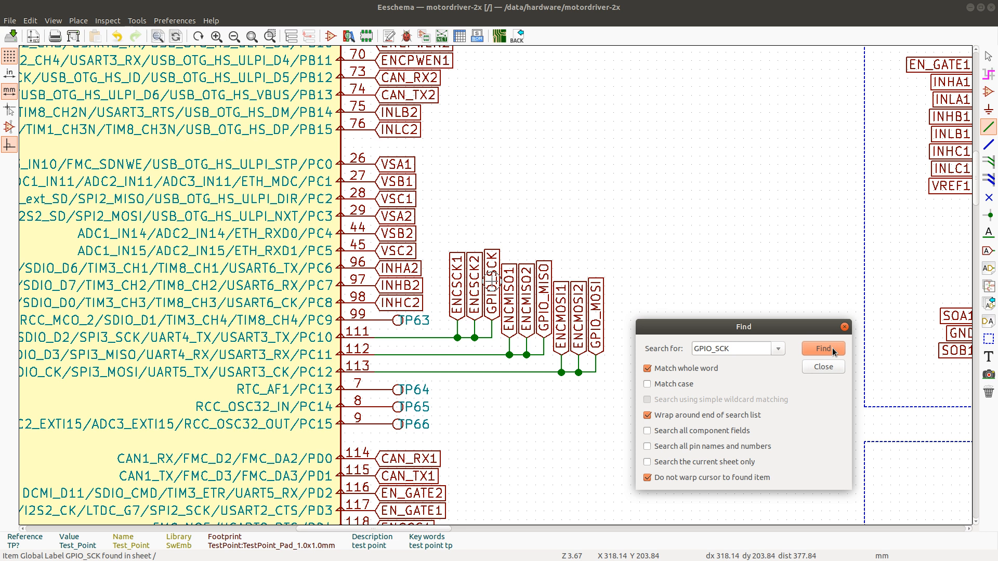
Switch to the labels spreadsheet in LibreOffice Calc and fill the GPIO_SCK row 97 green
key(alt+Tab)
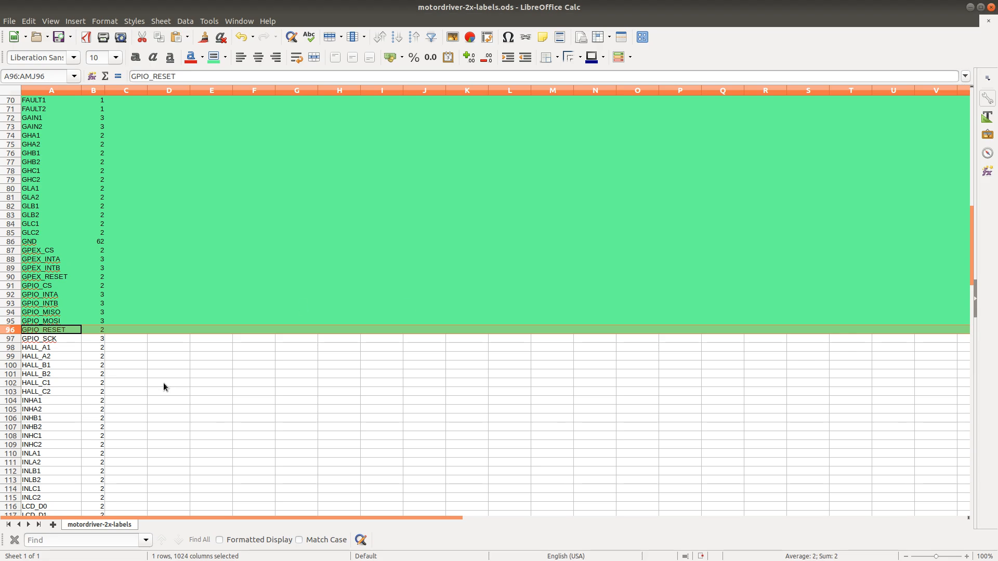
click(11, 339)
click(213, 58)
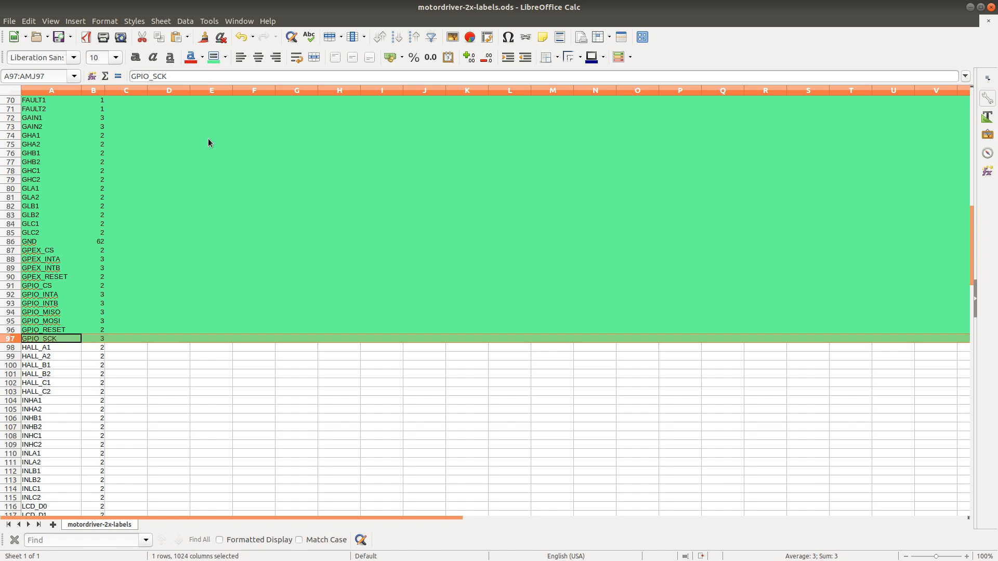
Switch to Eeschema, search for HALL_A1 and step through its labels near connector P47 and at the microcontroller
key(alt+Tab)
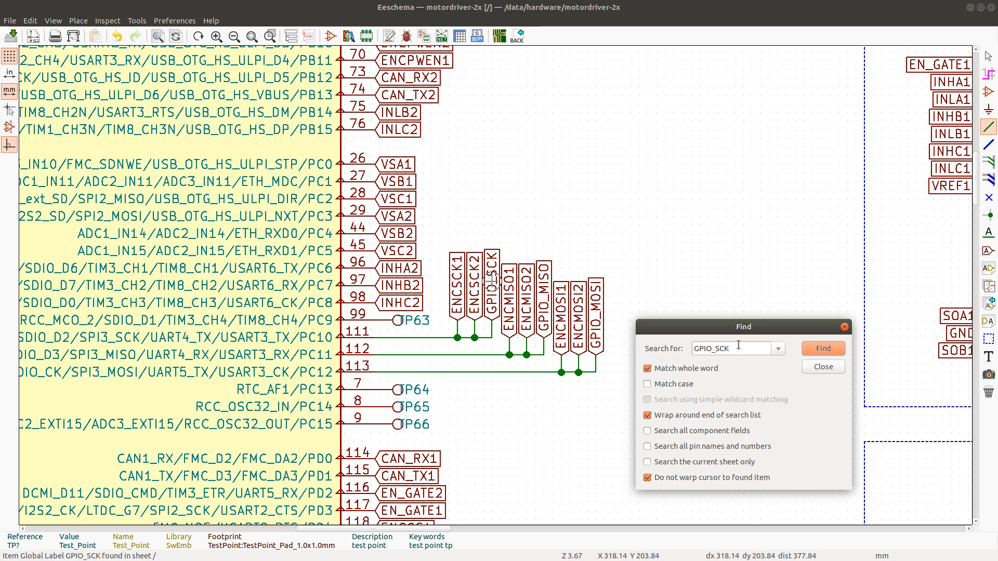
drag(715, 348, 738, 346)
key(alt+Tab)
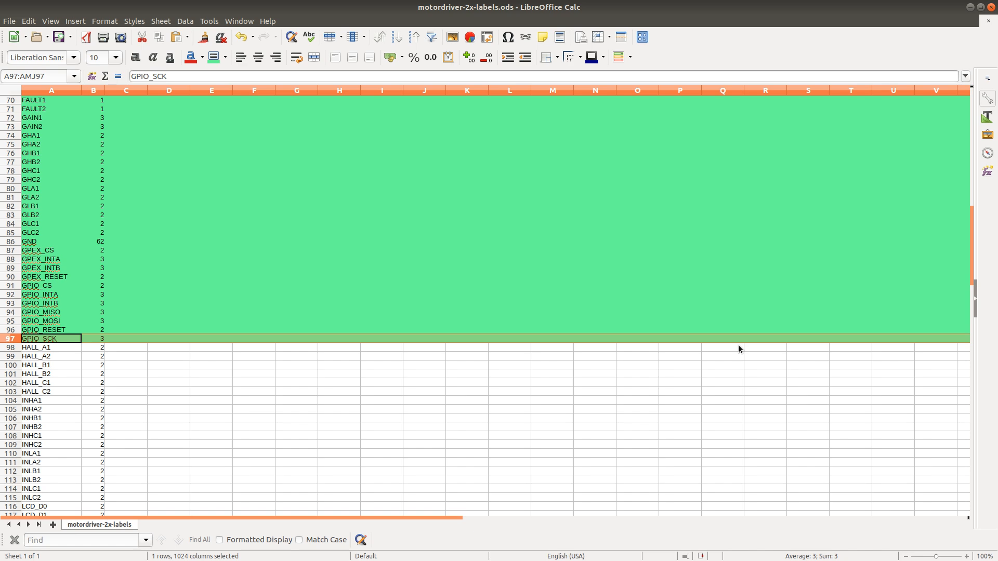
key(alt+Tab)
key(BackSpace)
key(BackSpace)
key(BackSpace)
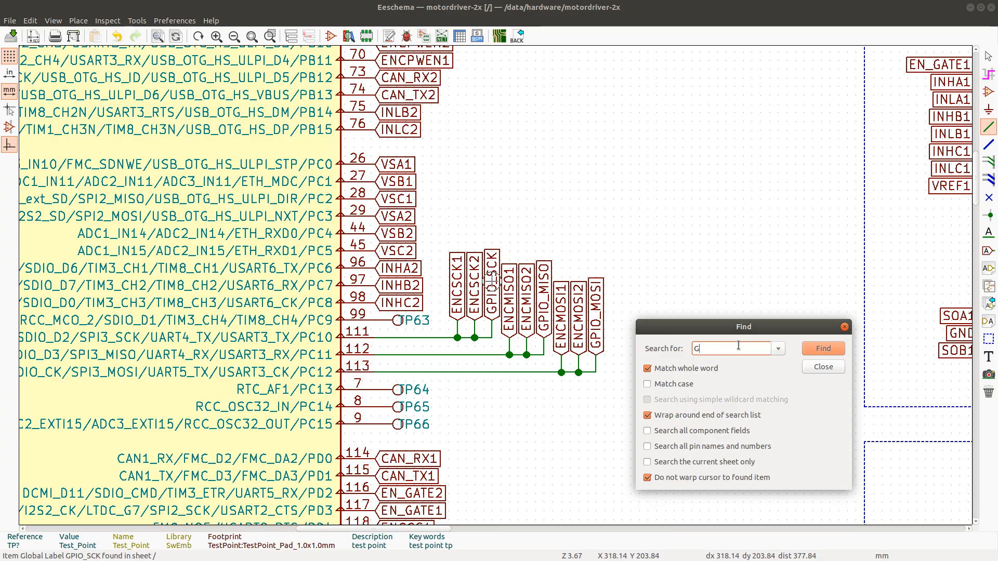
key(BackSpace)
text(HALL_A1)
key(Return)
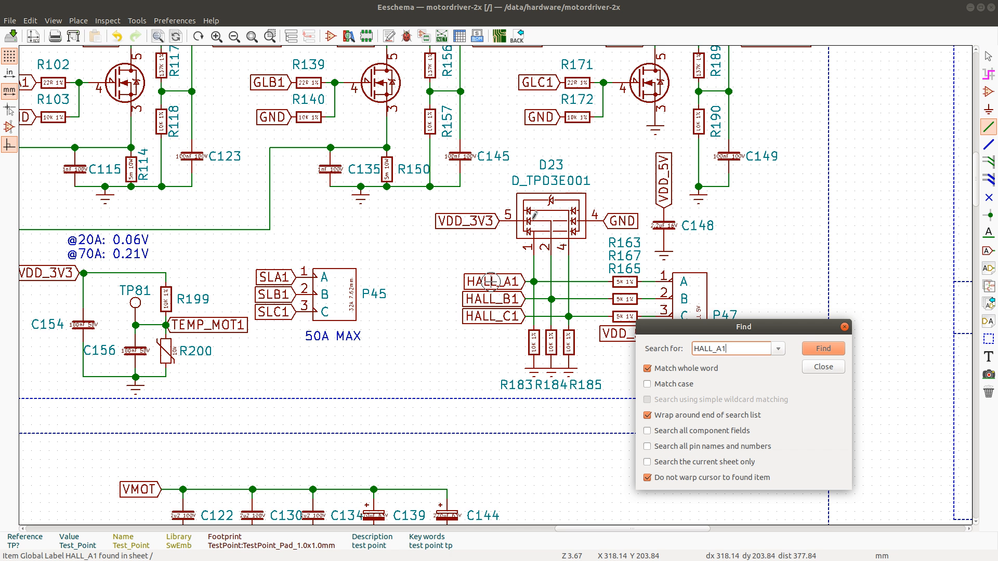
click(826, 348)
click(826, 348)
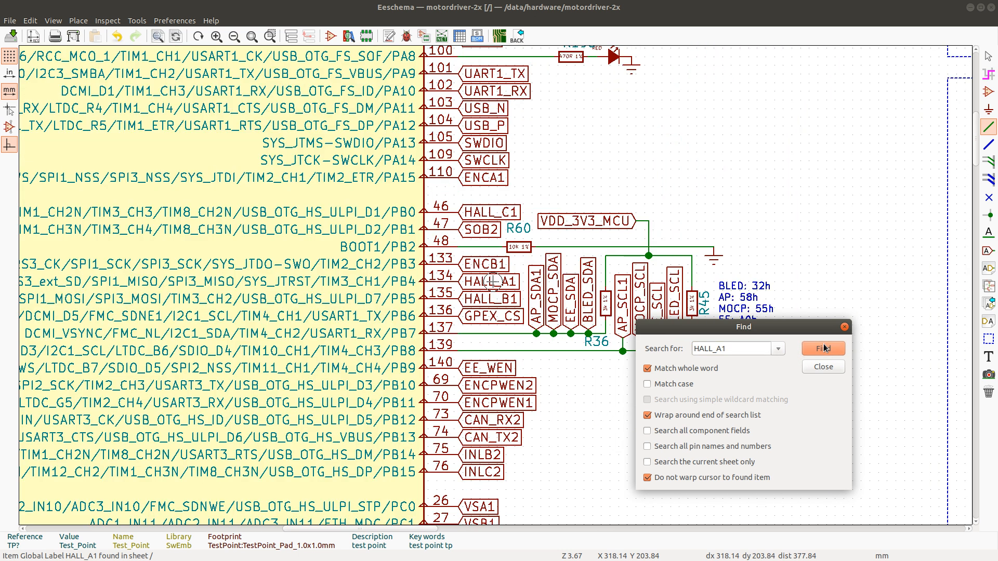
Search the schematic for the HALL_B1 label and step through its occurrences at the Hall connector and the microcontroller pin
click(717, 349)
key(Delete)
text(B)
key(Return)
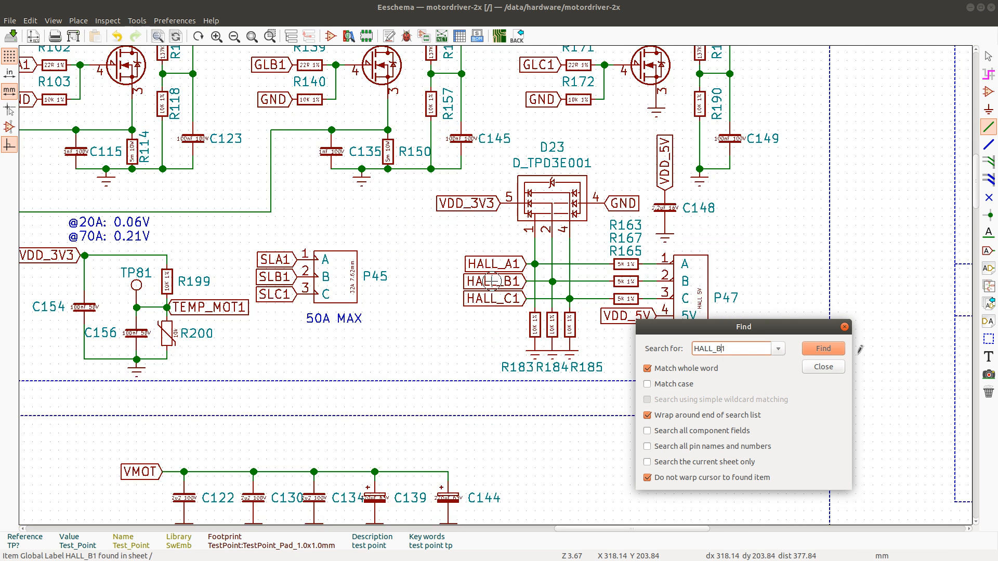
click(823, 349)
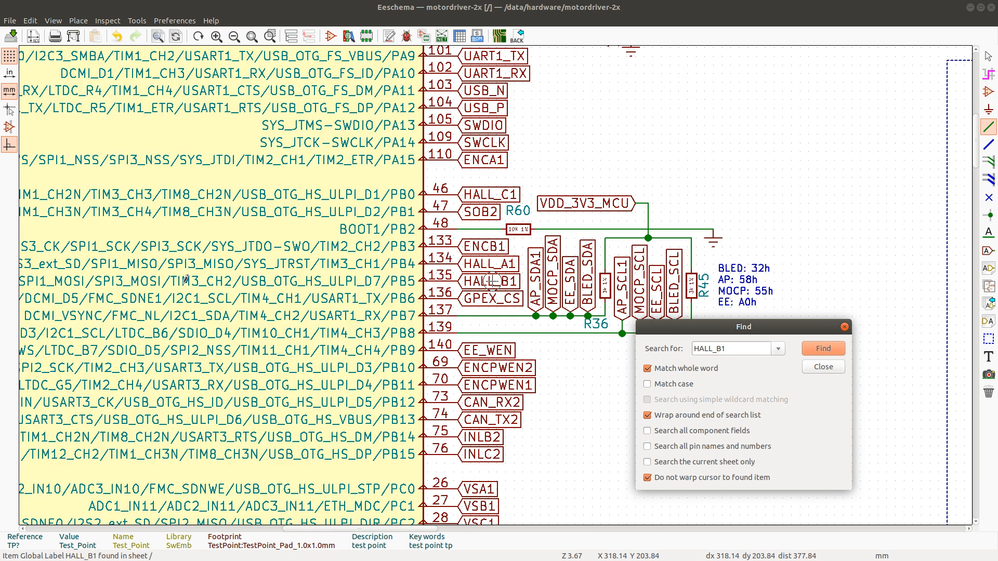
Search the schematic for the HALL_C1 label and step through its occurrences at the Hall connector and the microcontroller pin
click(729, 349)
key(BackSpace)
key(BackSpace)
text(C1)
key(Return)
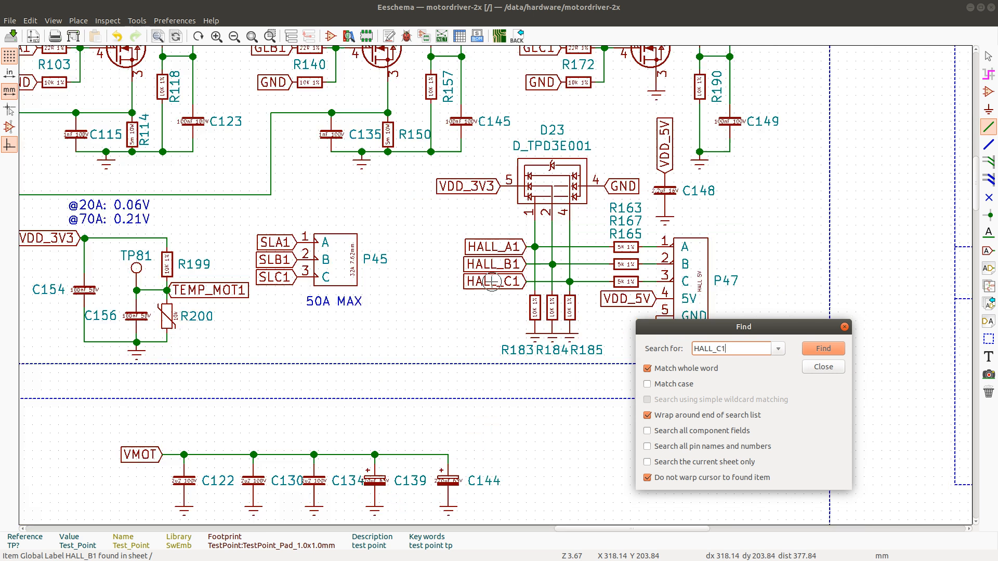
click(825, 351)
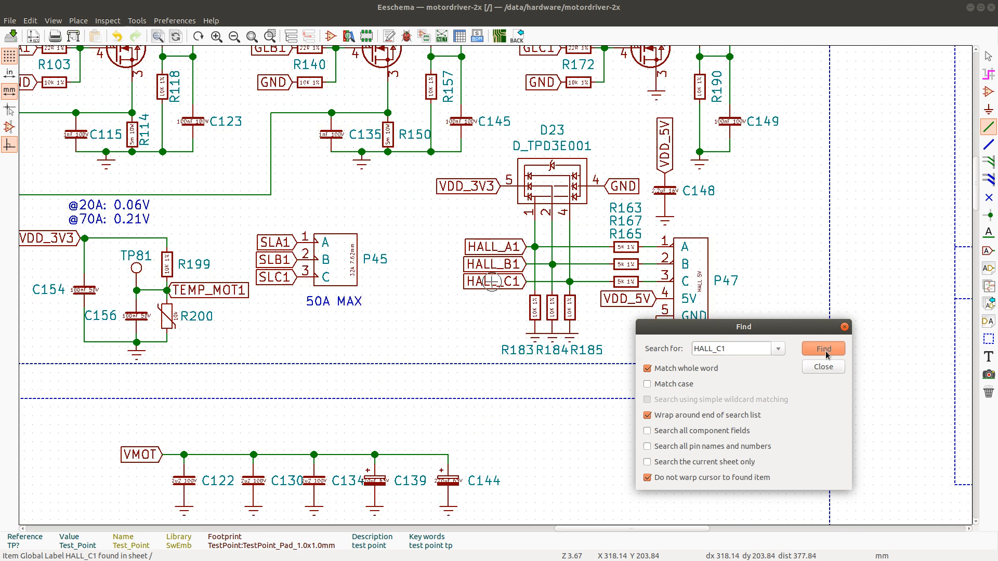
click(825, 351)
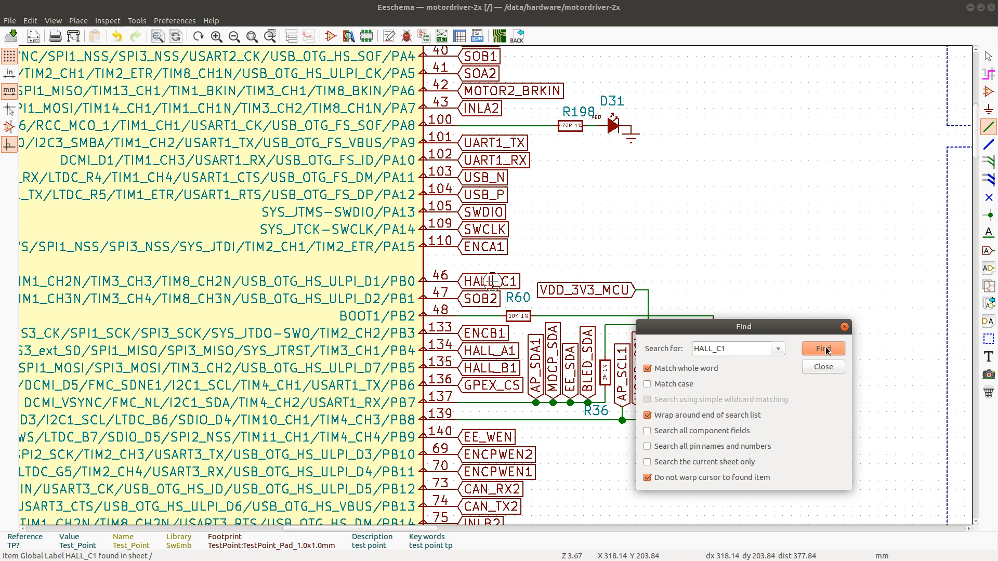
Search the schematic for the HALL_A2 label, step to its microcontroller pin and examine the surrounding connections
click(733, 348)
key(BackSpace)
key(BackSpace)
text(A2)
key(Return)
click(828, 352)
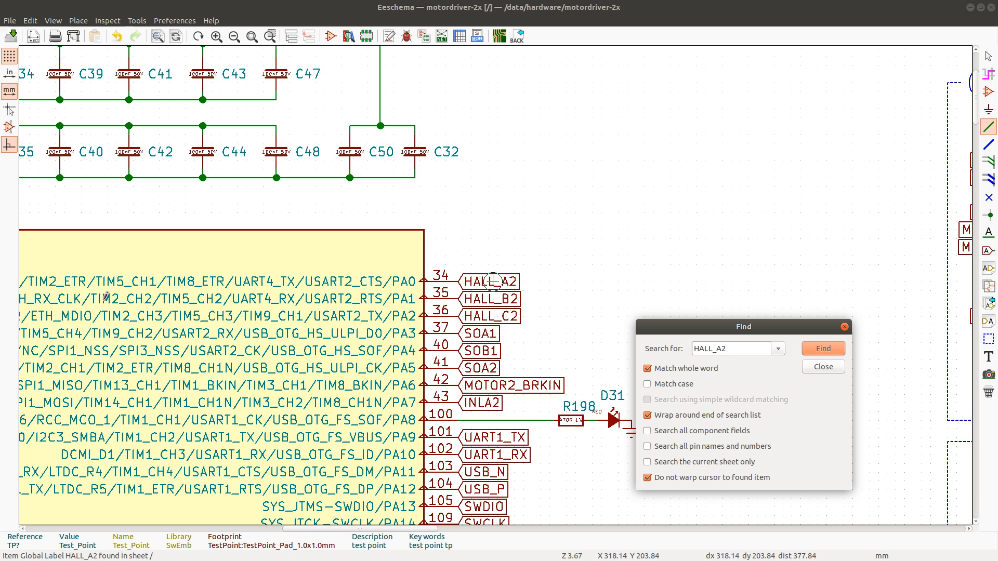
scroll(492, 281, down, 2)
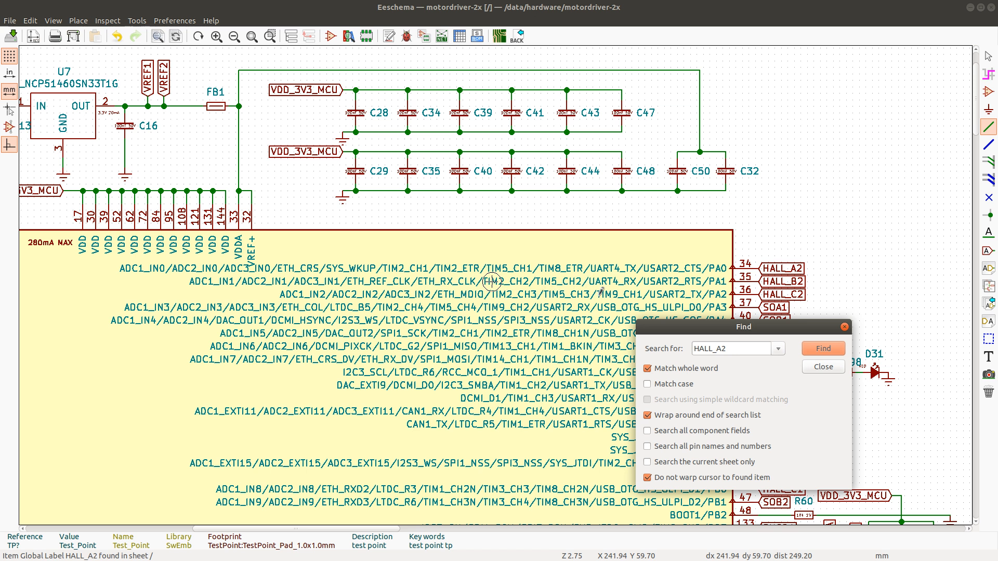
Search the schematic for the HALL_B2 label and check its connection at the second motor's Hall connector
click(762, 352)
key(BackSpace)
key(BackSpace)
text(B2)
key(Return)
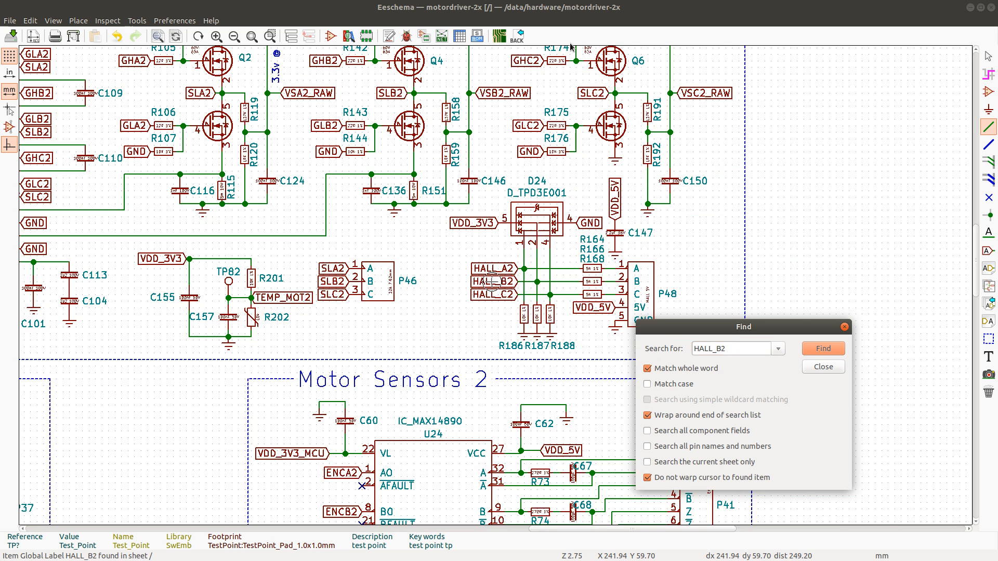
Switch to the label list in LibreOffice Calc and fill rows 98 to 103, HALL_A1 to HALL_C2, with the green background
key(alt+Tab)
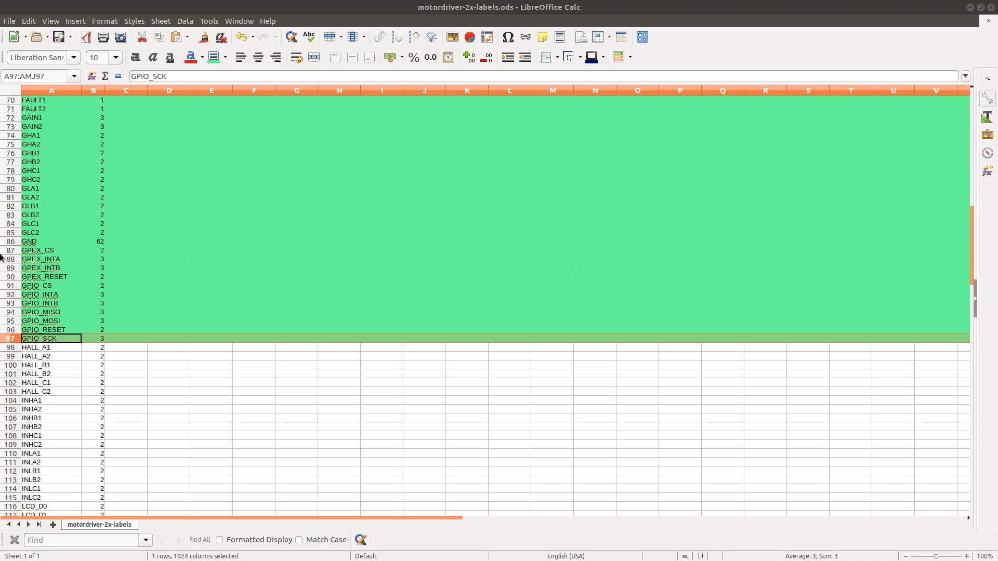
click(8, 338)
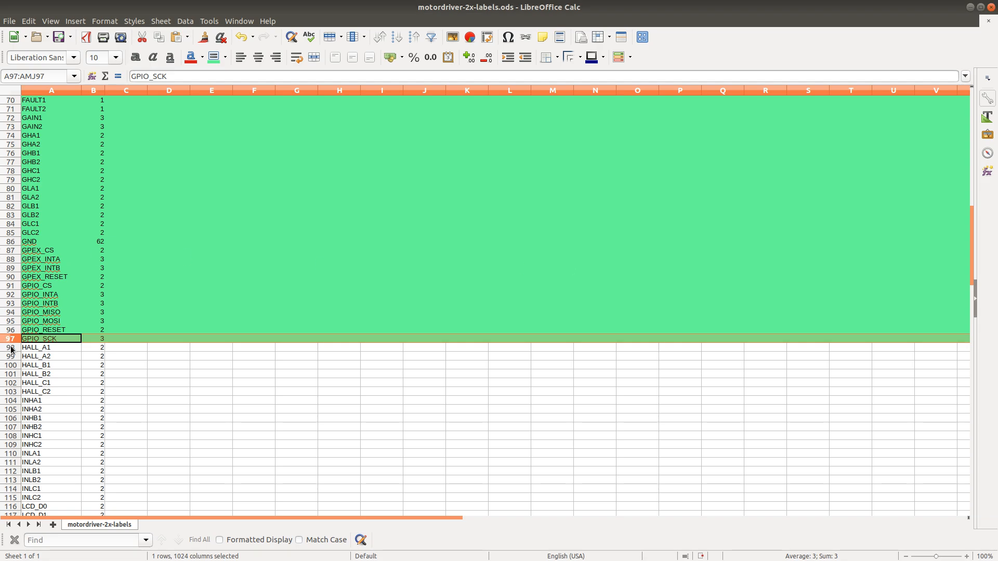
click(10, 348)
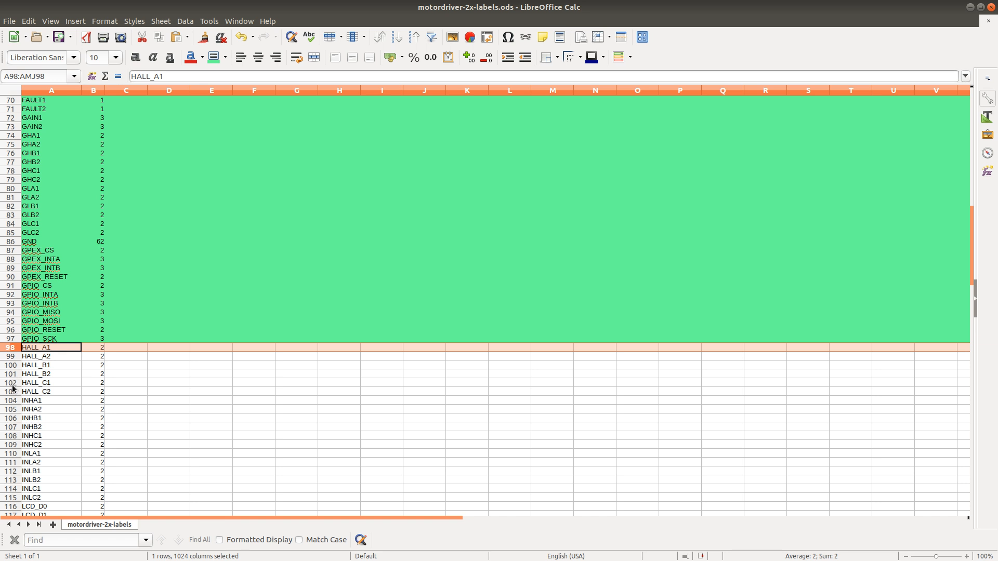
shift+click(9, 391)
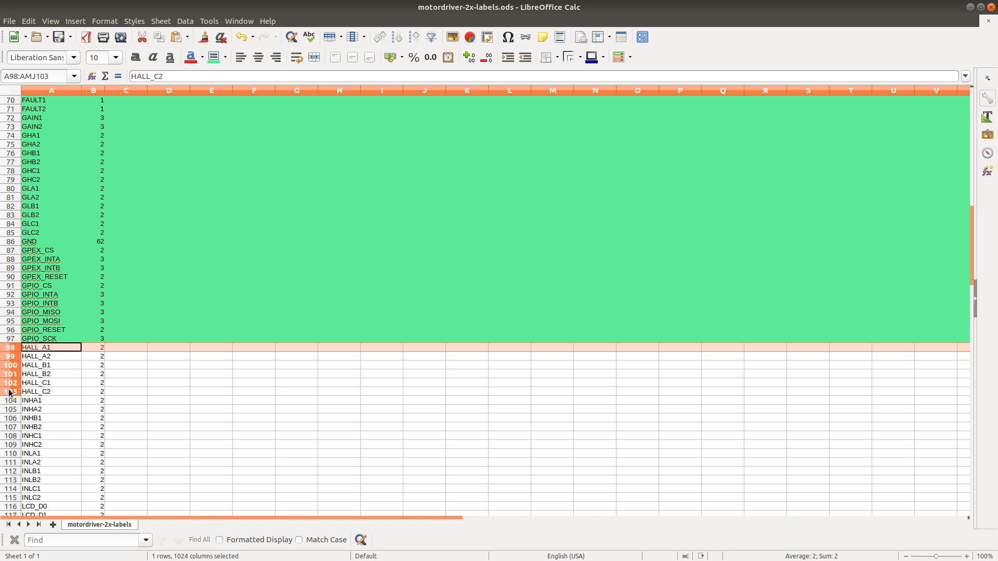
click(215, 58)
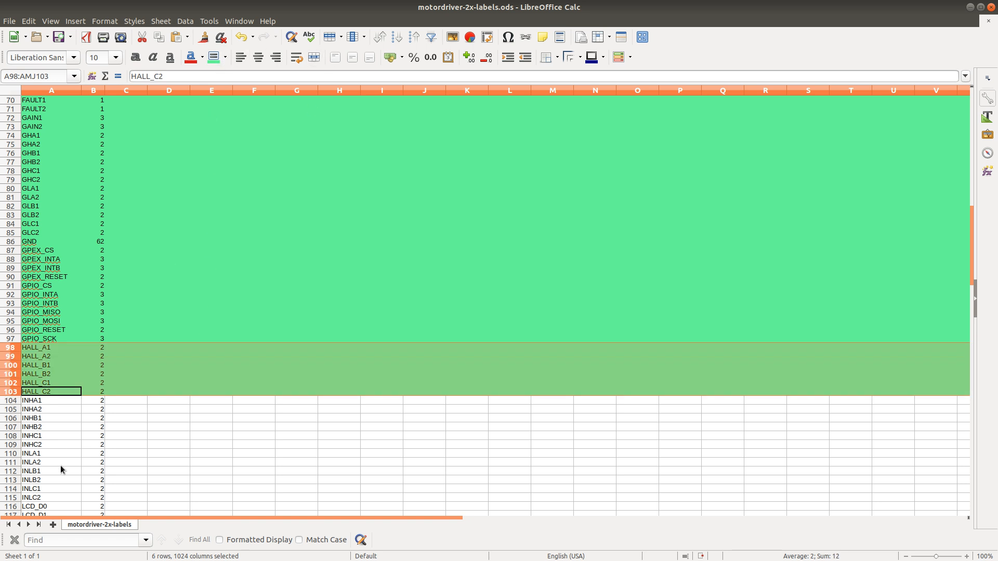
Check the next labels in the list, switch back to Eeschema and search for INHA1, comparing its driver and microcontroller connections
scroll(66, 463, down, 5)
scroll(67, 460, down, 3)
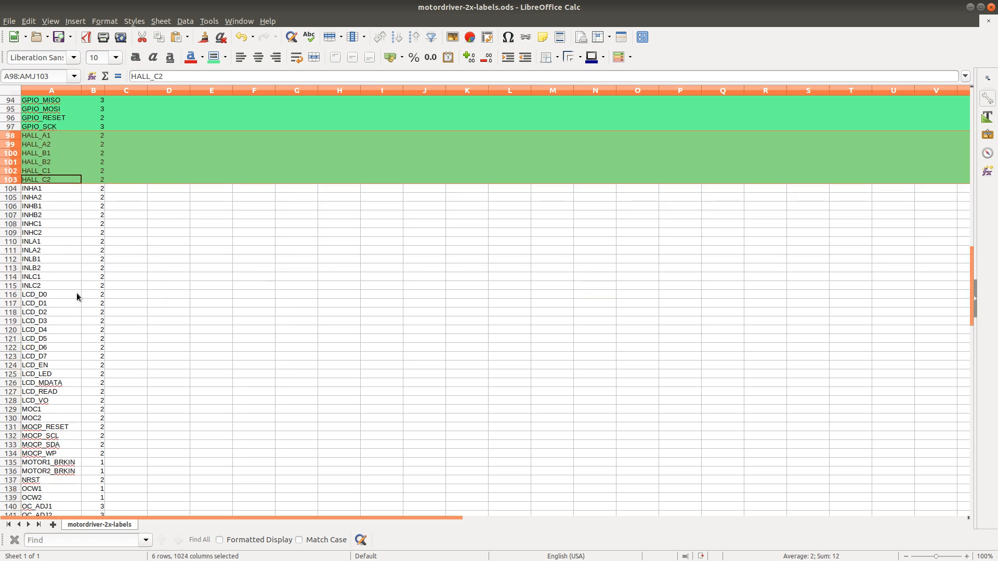
key(alt+Tab)
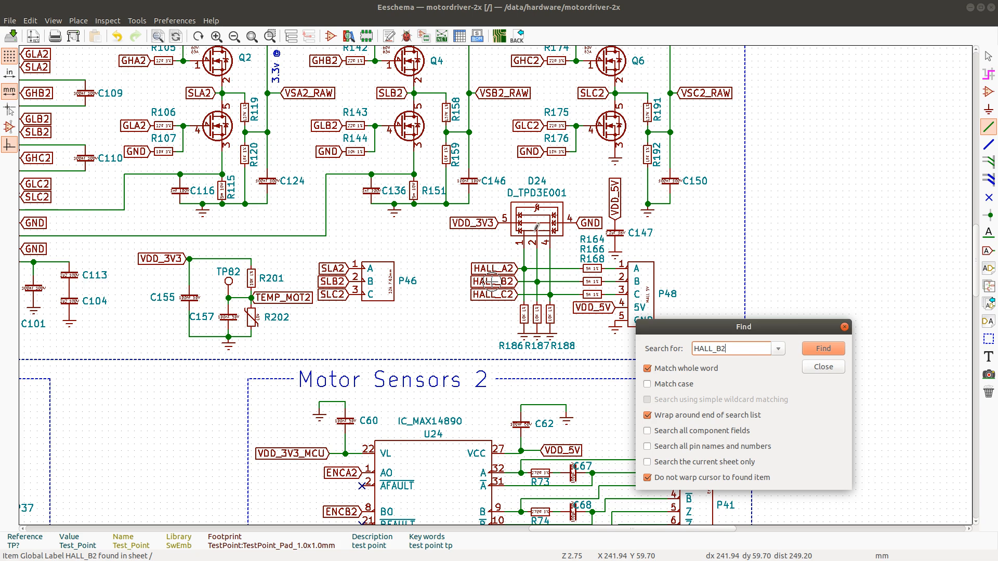
double_click(736, 353)
text(INHA1)
key(Return)
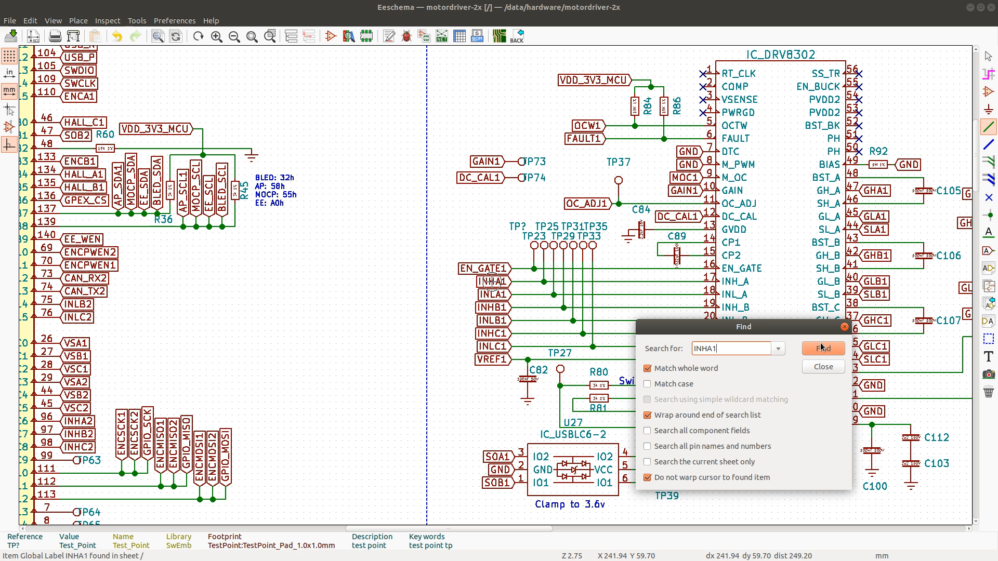
click(811, 349)
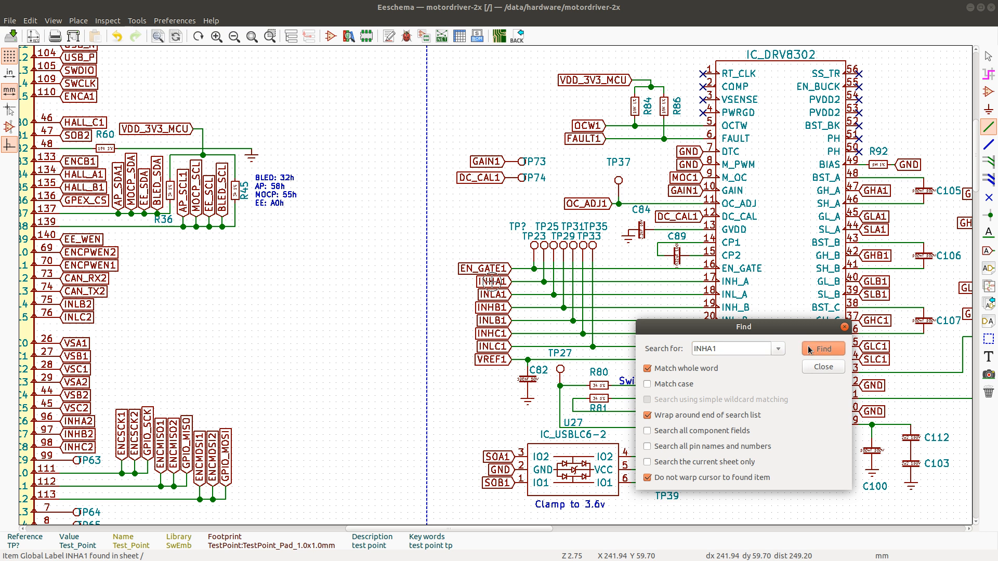
click(810, 350)
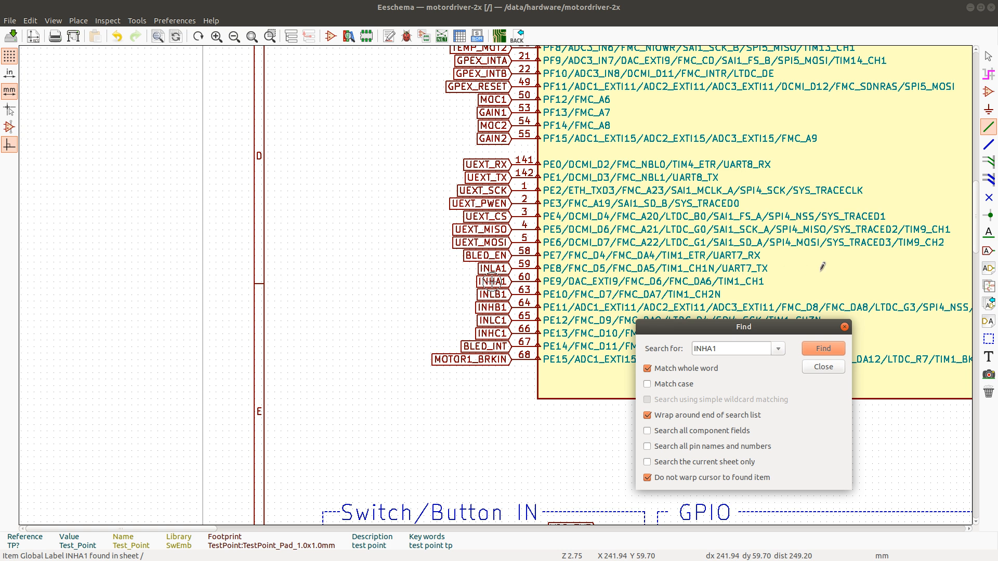
click(827, 351)
click(828, 350)
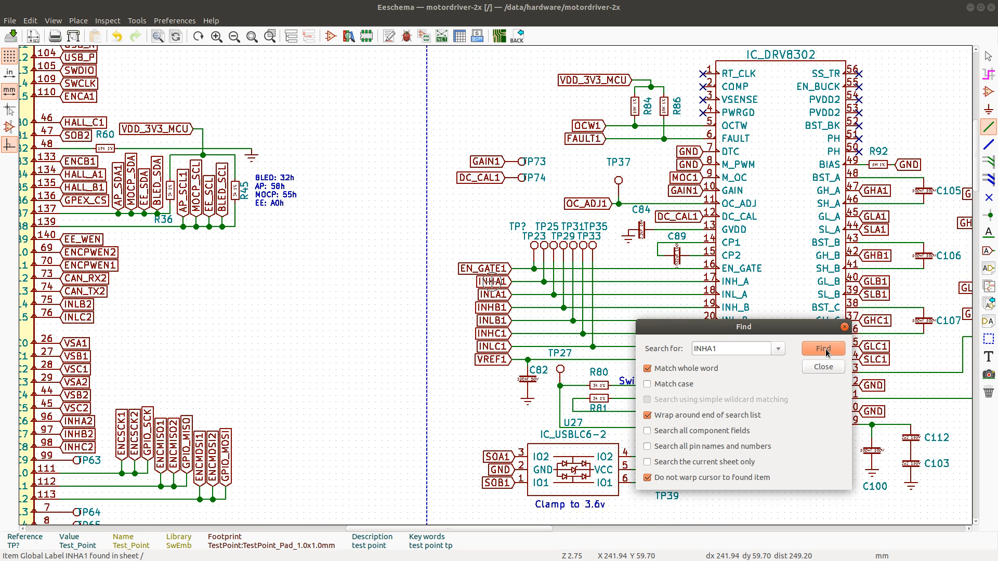
click(827, 351)
Search for the INHB1 label, step from the driver to the microcontroller and check the functions of its pin
click(721, 352)
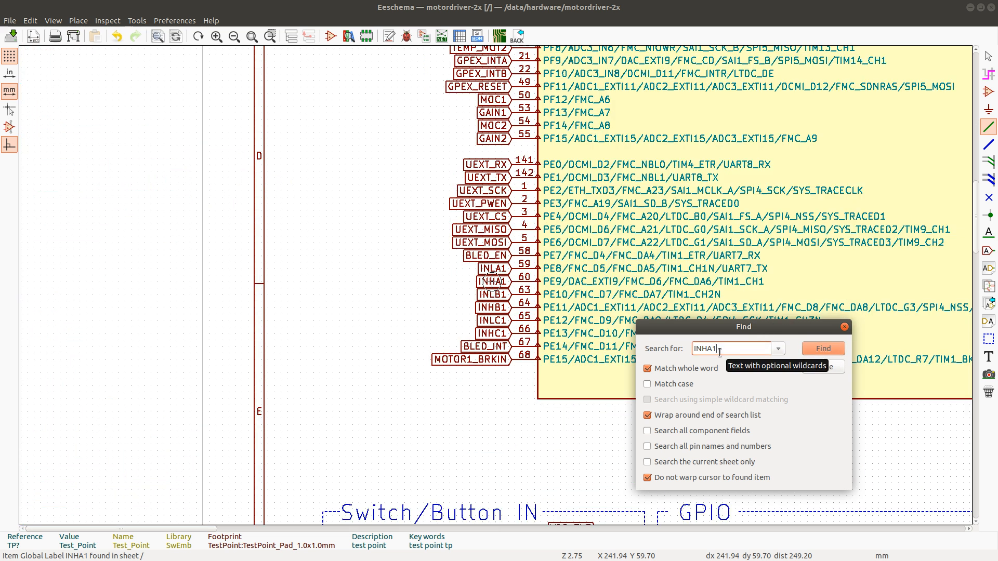
key(Left)
key(BackSpace)
text(B)
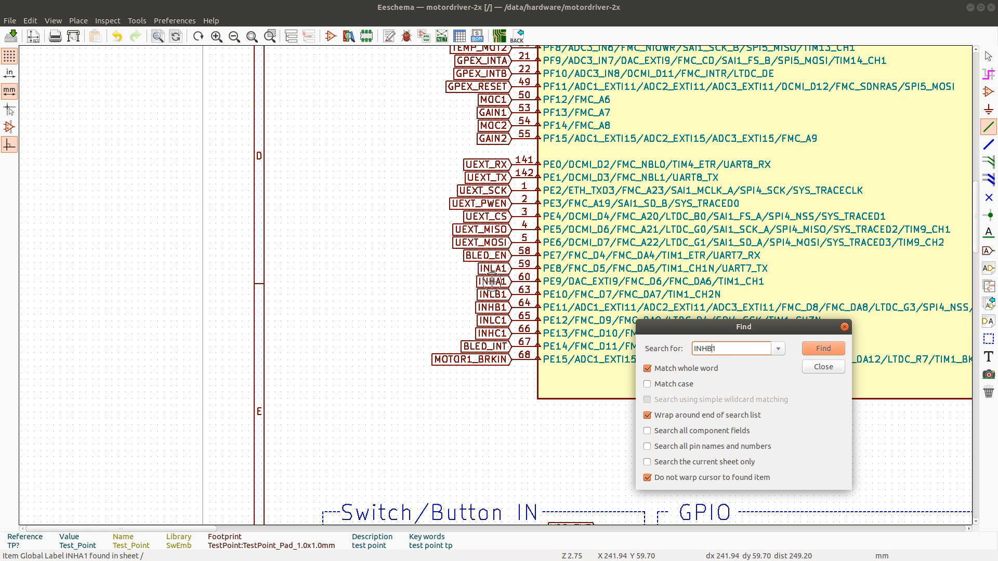
key(Return)
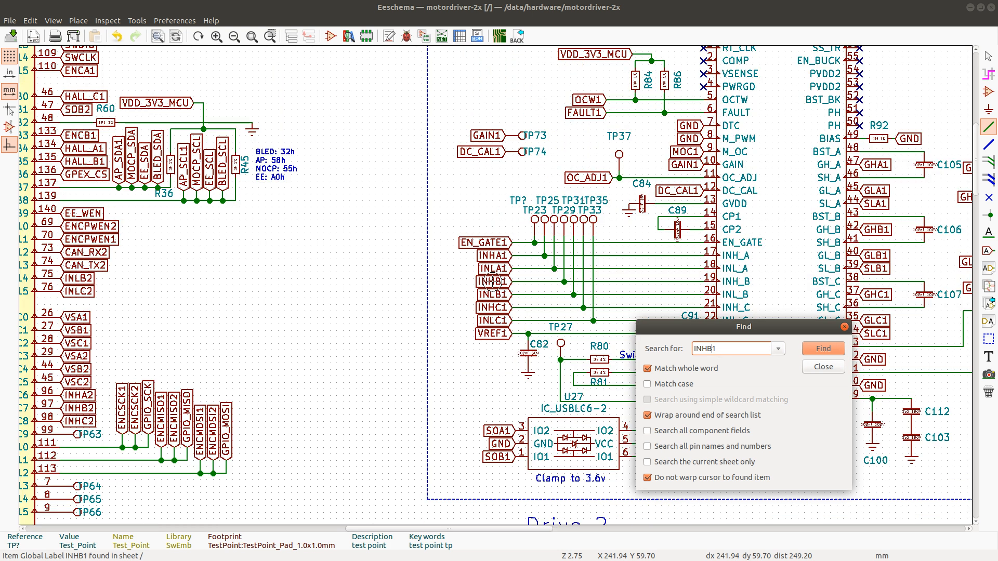
click(826, 347)
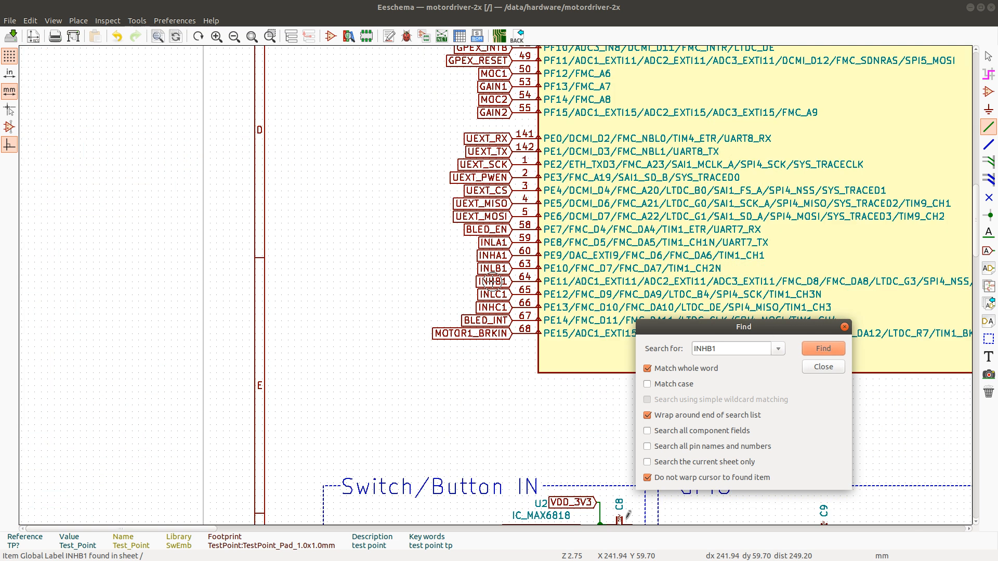
click(198, 528)
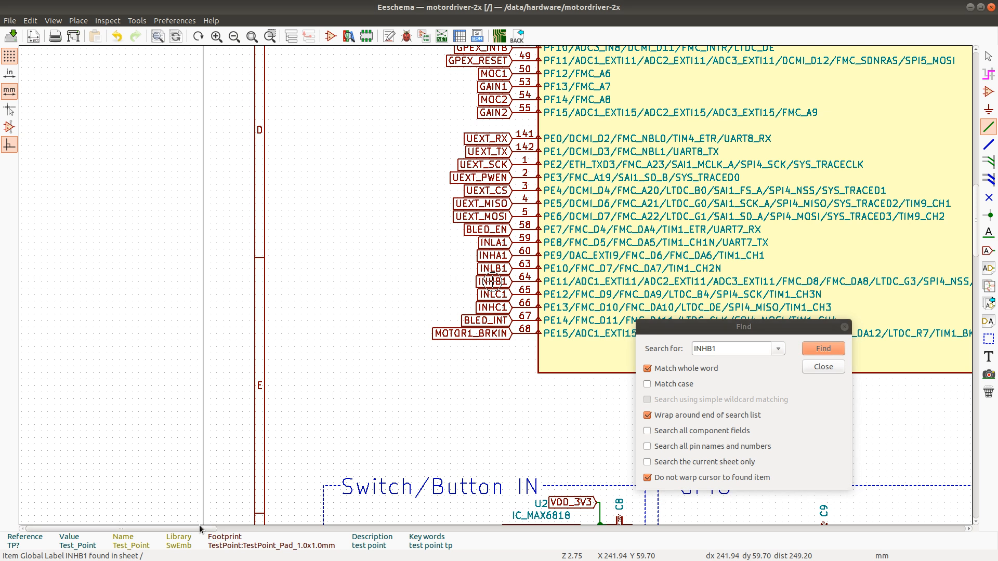
drag(211, 515, 233, 510)
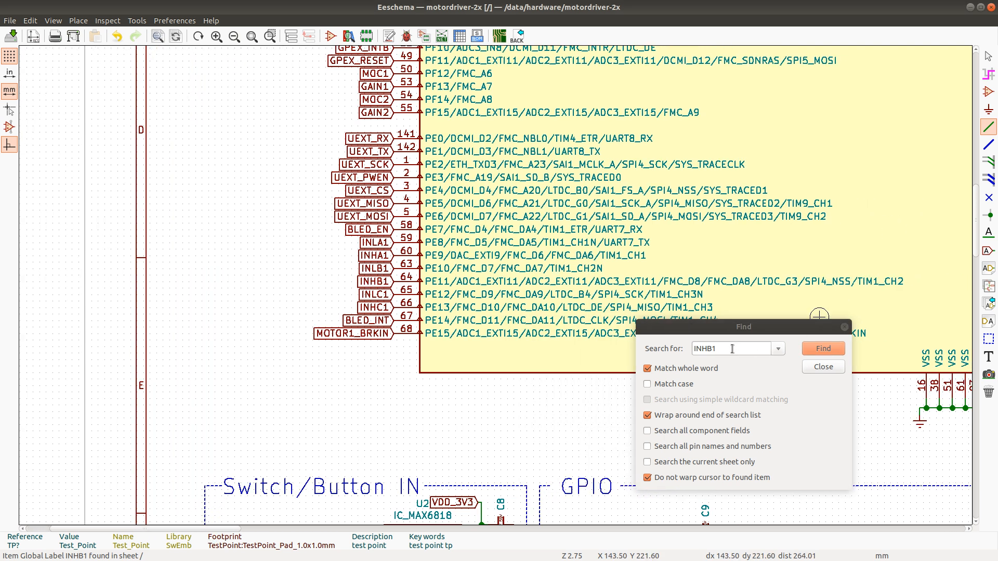
Search for the INHC1 label and step through its occurrences at the driver and the microcontroller
click(713, 349)
key(BackSpace)
text(C)
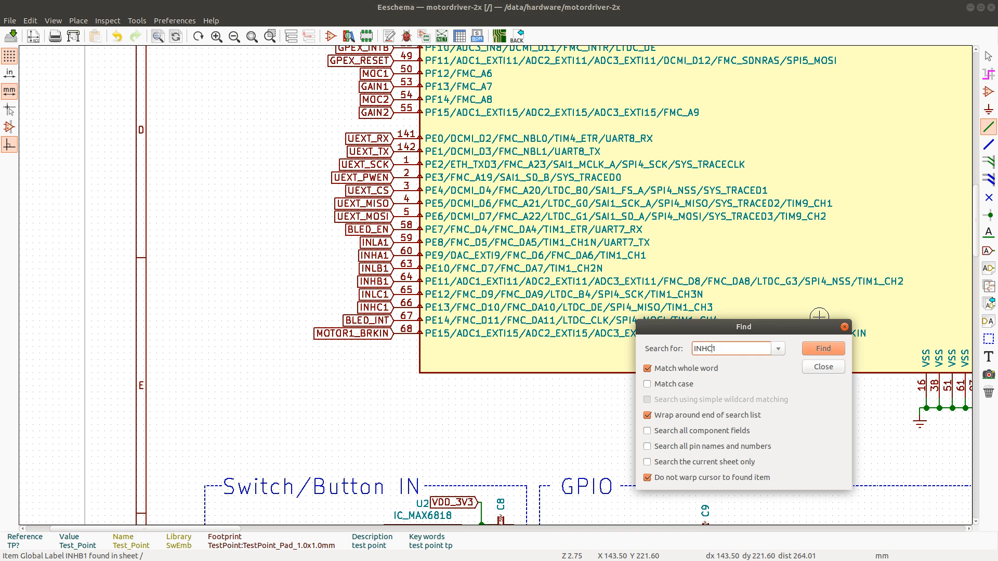
key(Return)
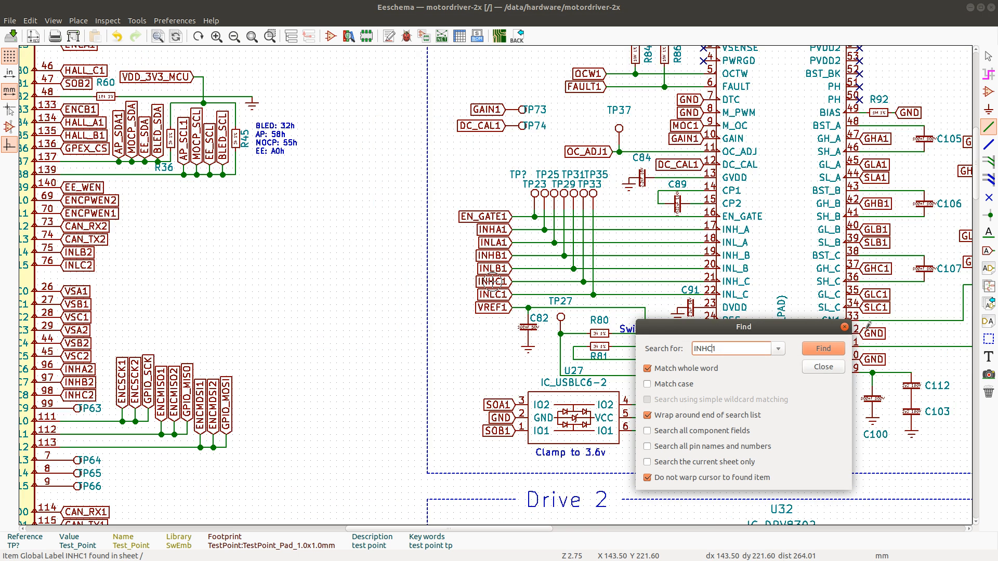
click(832, 348)
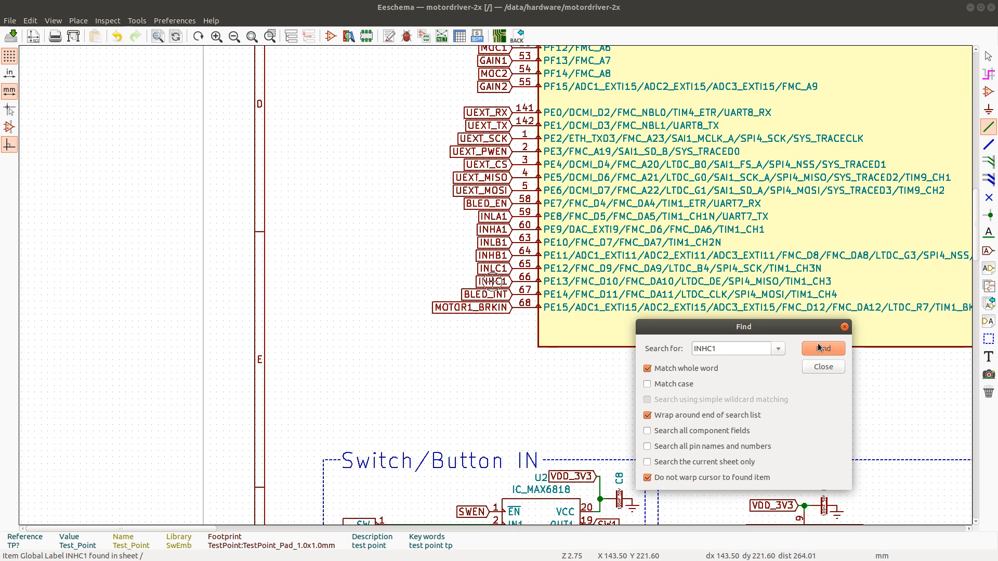
Search for the INLA1 label and step through its occurrences at the driver and the microcontroller
click(733, 345)
key(BackSpace)
key(BackSpace)
key(BackSpace)
text(L)
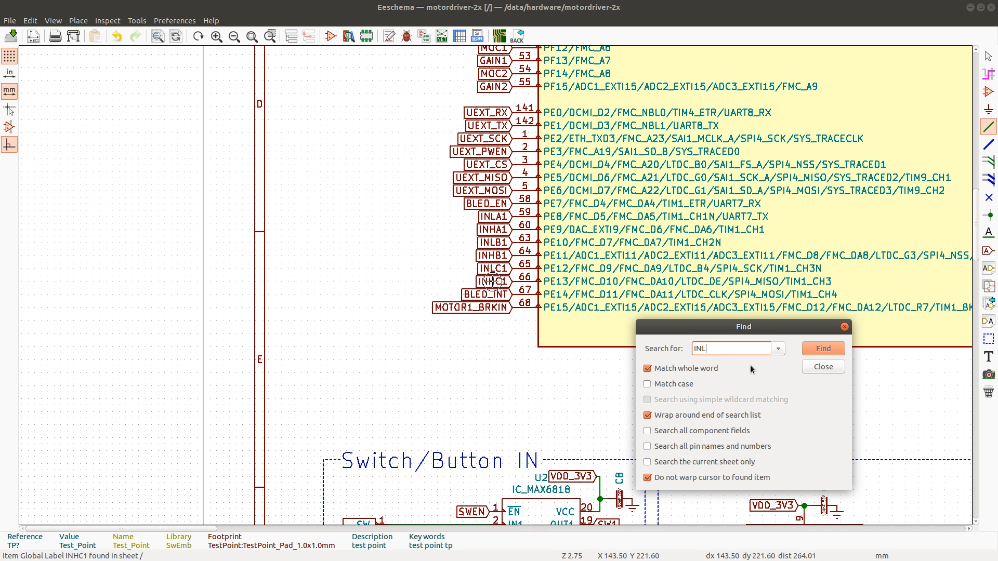
text(A1)
key(Return)
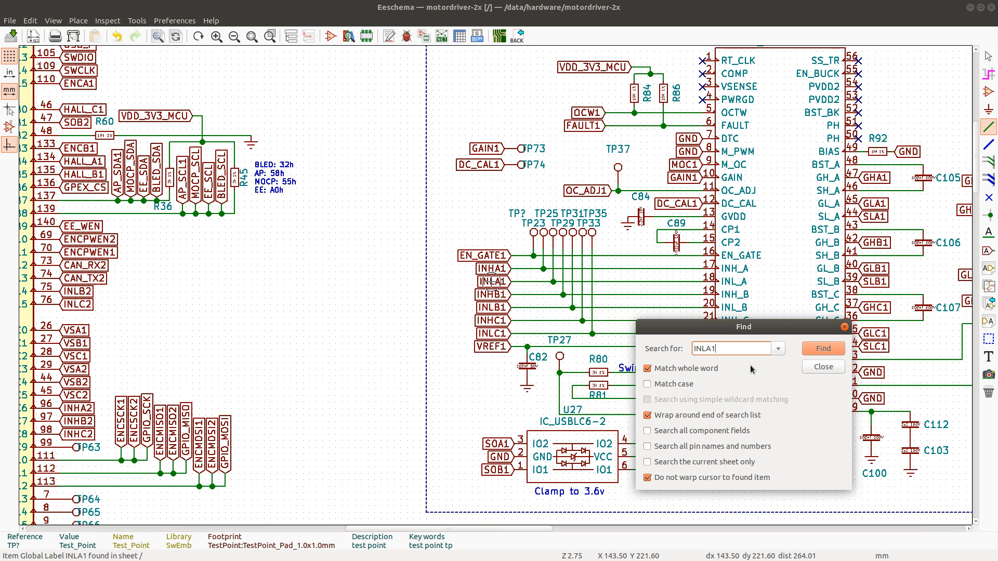
click(823, 352)
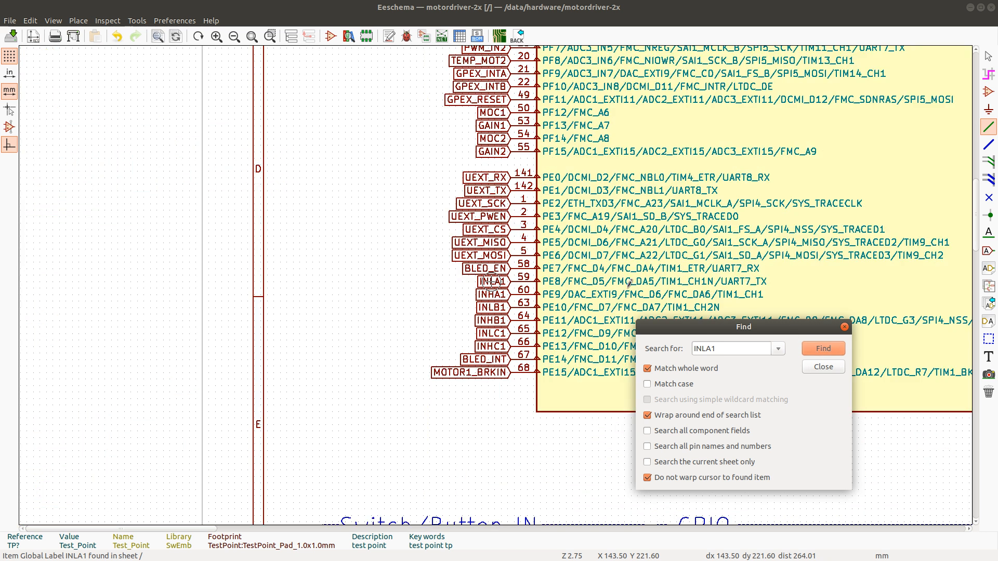
Search for the INLB1 label and step through its occurrences at the driver and the microcontroller
click(713, 349)
text(B)
key(Return)
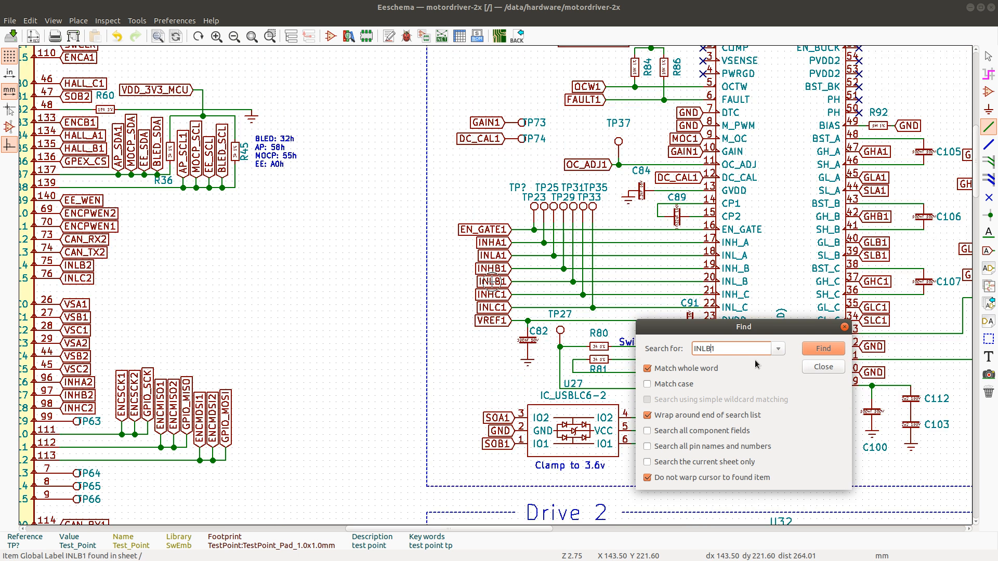
click(824, 350)
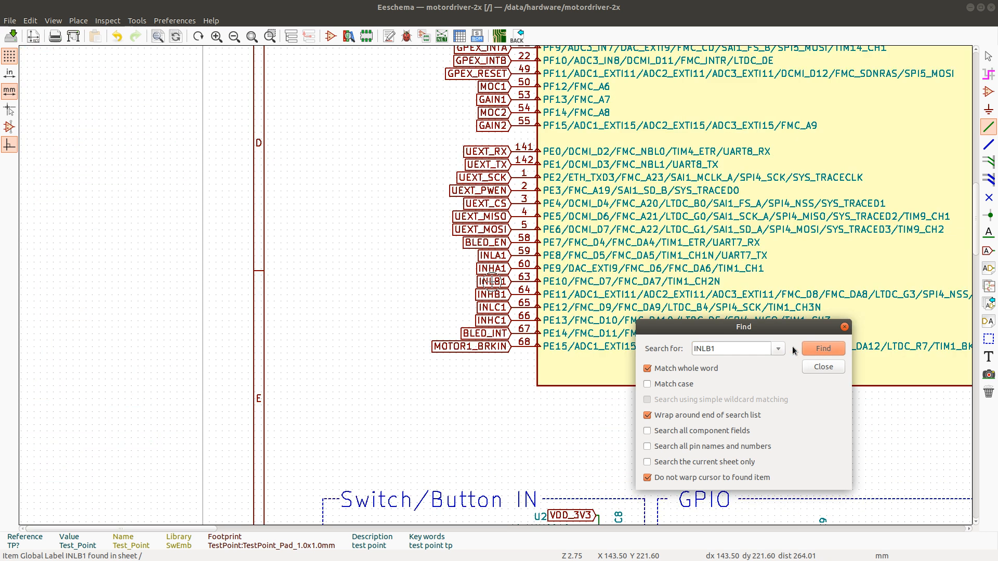
Search for the INLC1 label and step through its occurrences at the driver and the microcontroller
click(711, 348)
key(BackSpace)
text(C)
click(823, 350)
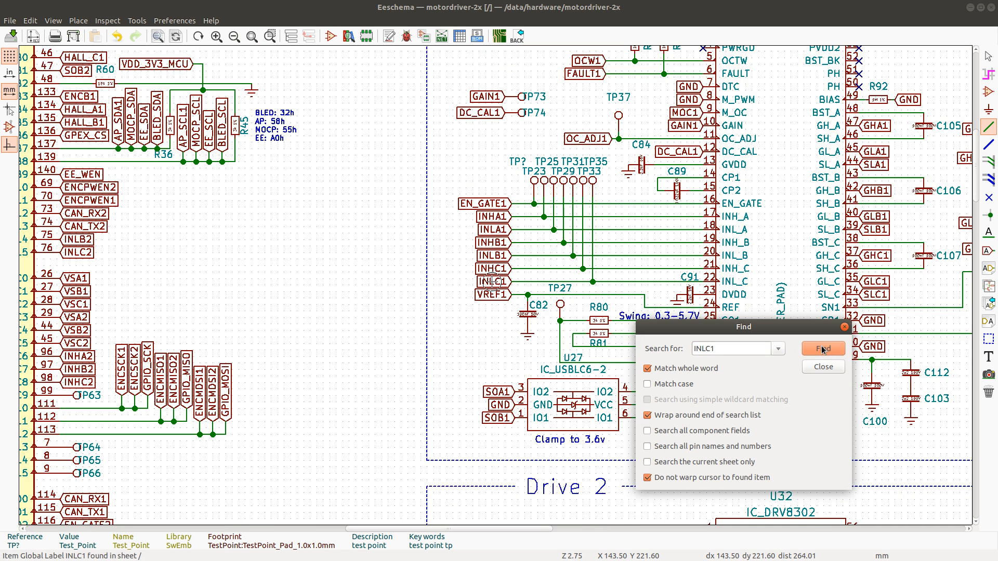
click(823, 349)
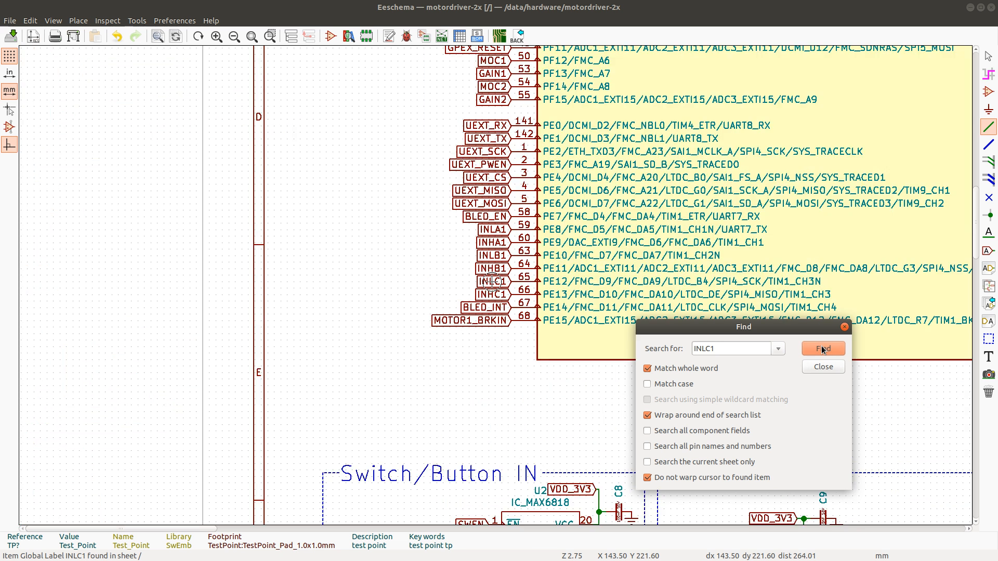
Check the label list, then search the schematic for INHA2 and step through its occurrences at the driver and the microcontroller
click(719, 350)
key(alt+Tab)
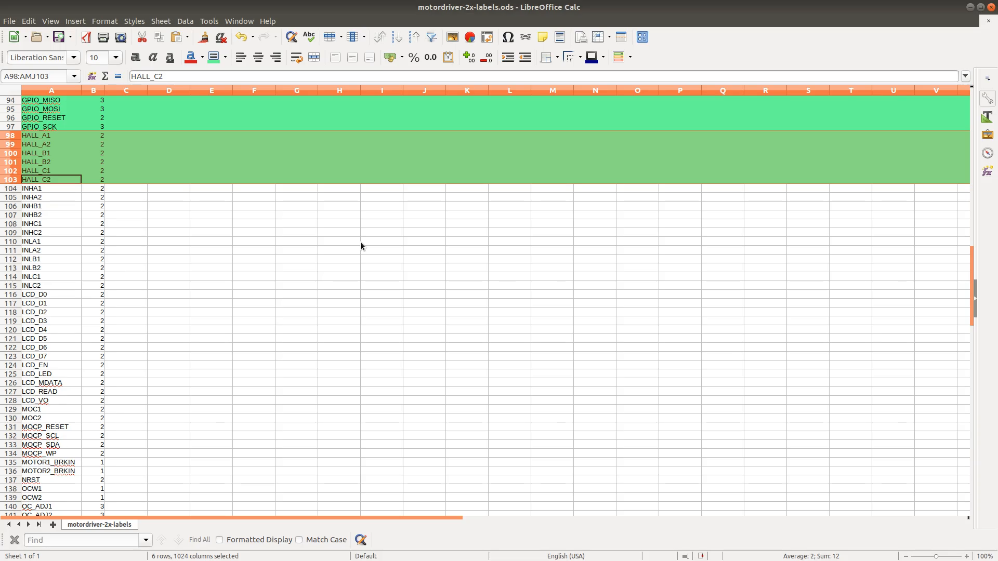
click(8, 189)
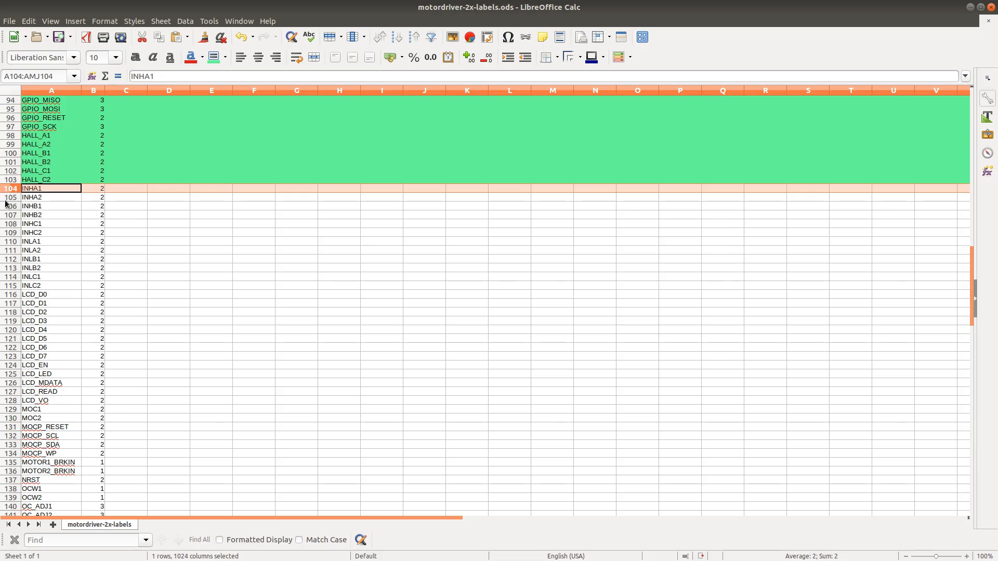
key(alt+Tab)
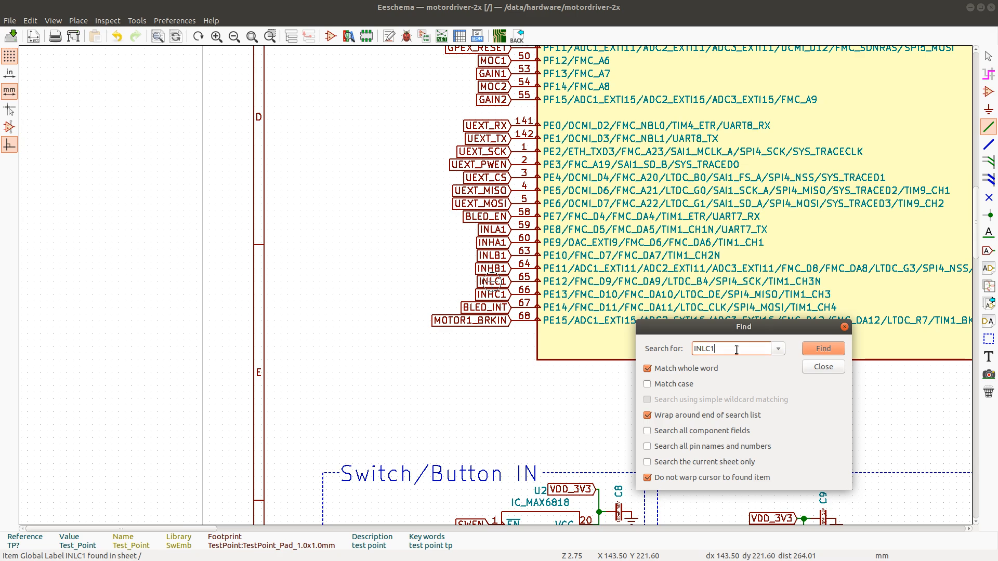
key(BackSpace)
key(BackSpace)
text(HA2)
key(Return)
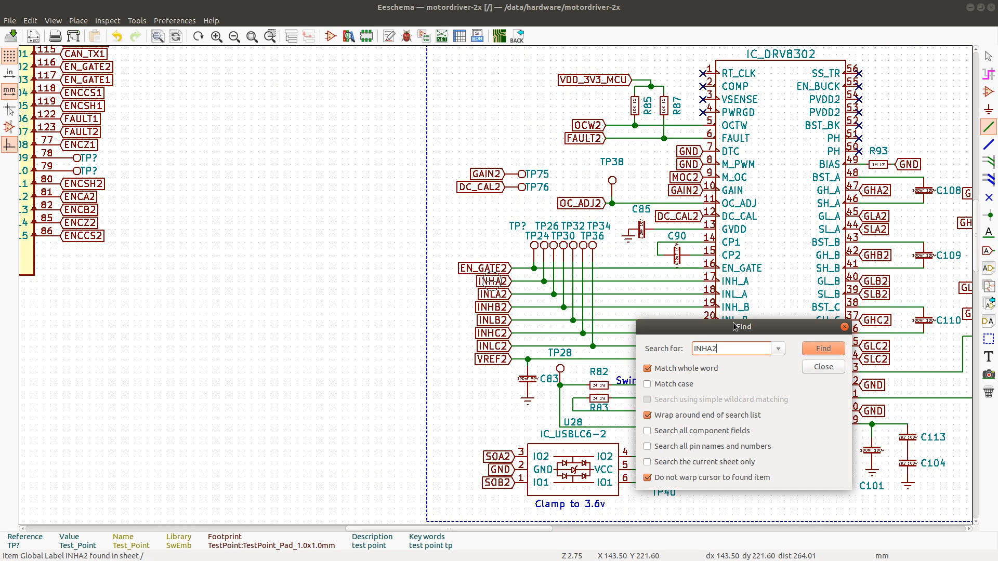
click(821, 349)
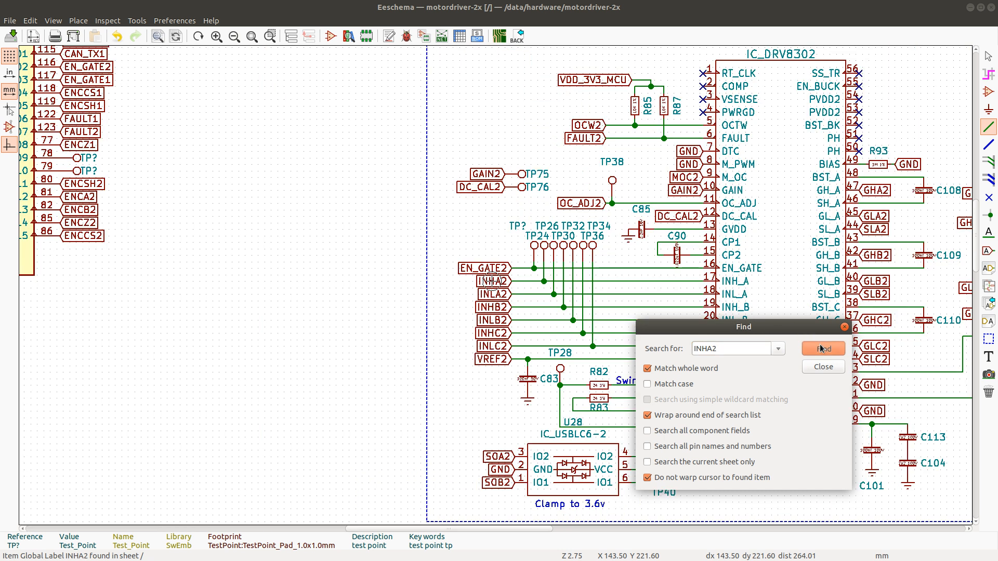
click(822, 349)
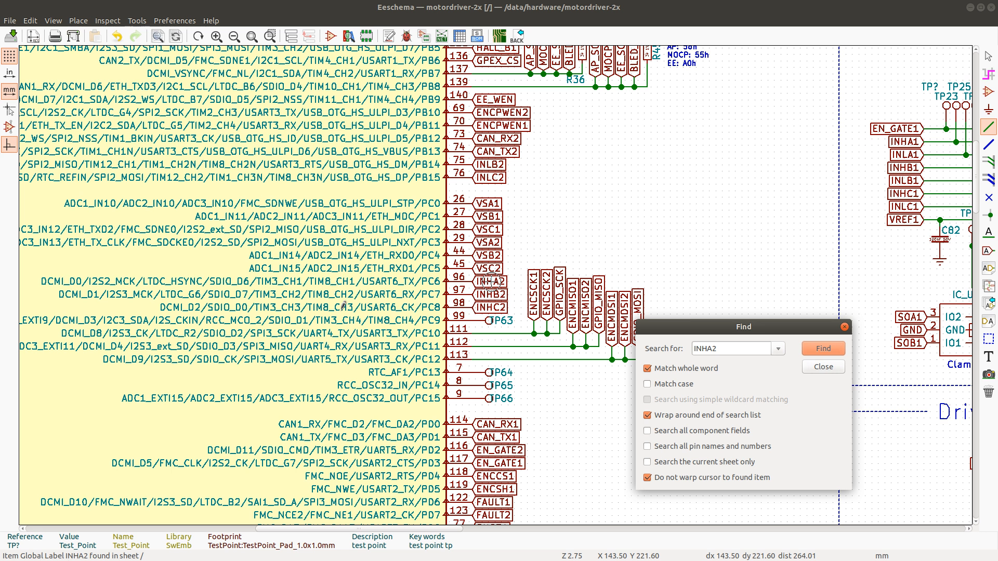
click(718, 346)
key(Return)
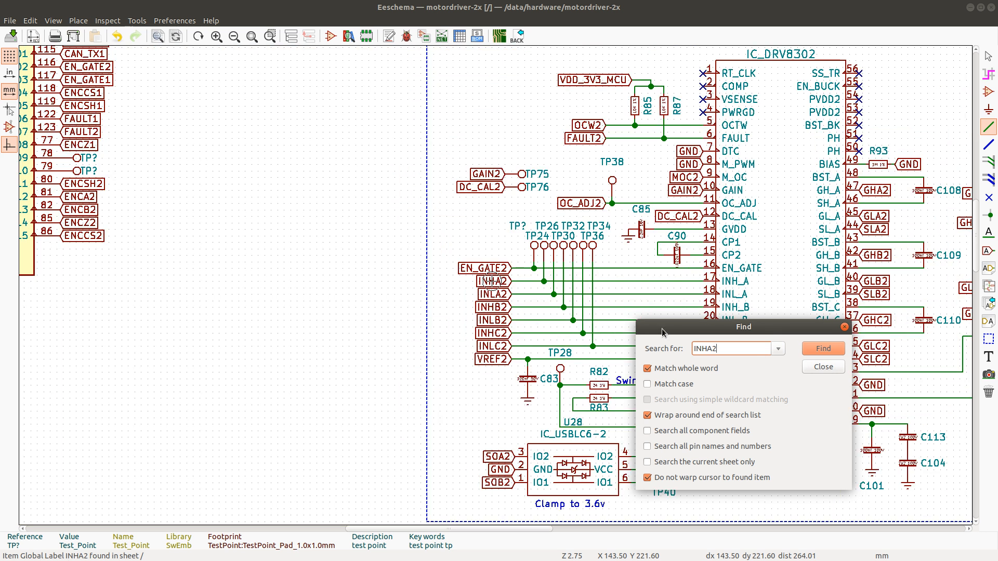
Move the search dialog off the driver's pins, then search for INLA2 and step through its occurrences at the driver and the microcontroller
drag(661, 328, 625, 366)
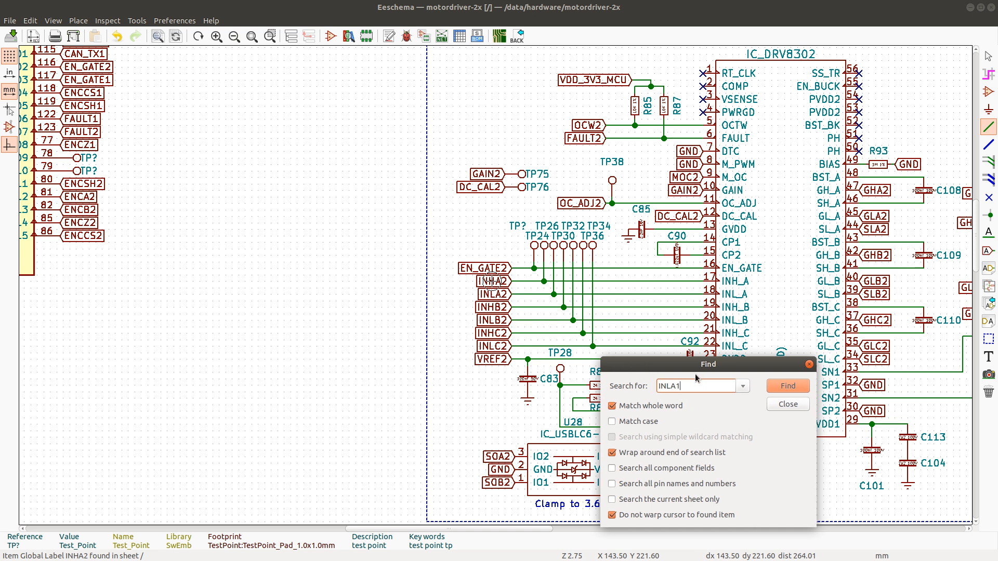
key(Return)
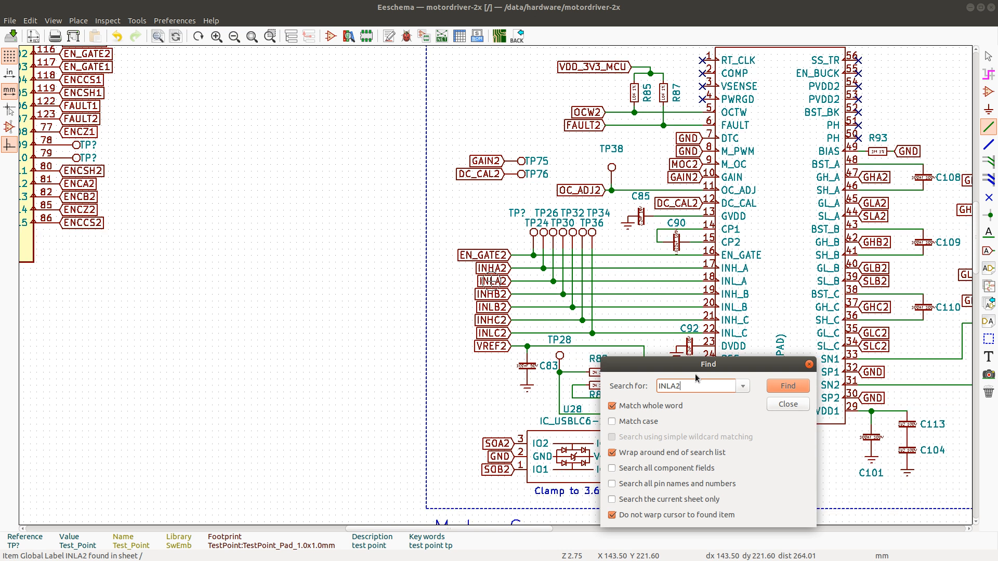
click(792, 387)
click(797, 385)
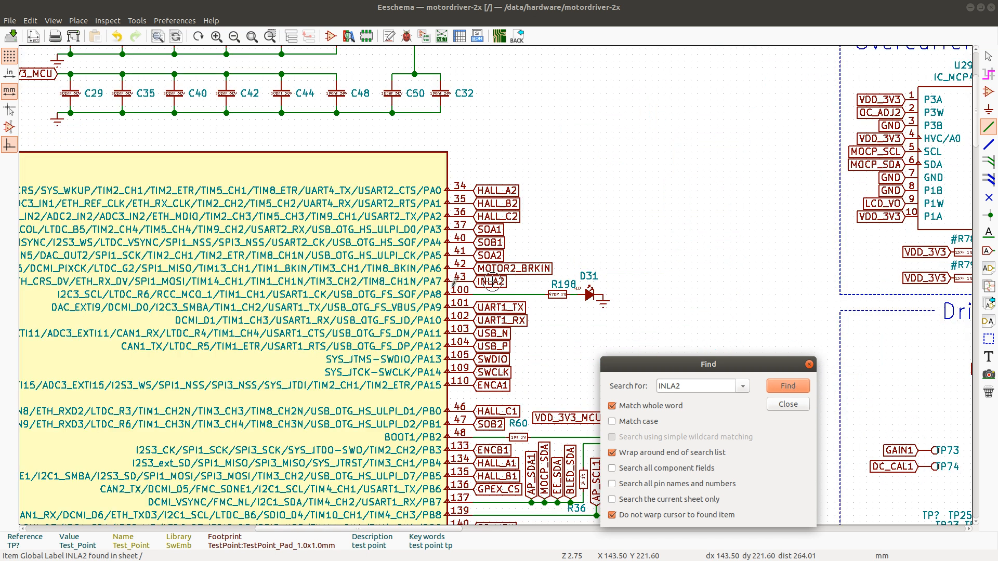
Search for the INLB2 label and step through its occurrences at the driver and the microcontroller
click(670, 385)
key(Delete)
text(B)
key(Return)
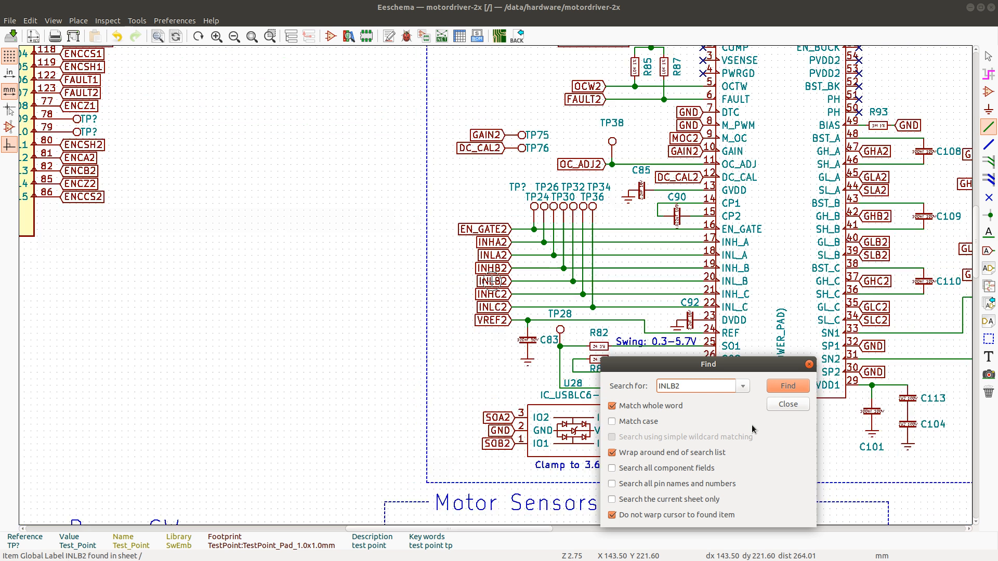
click(788, 390)
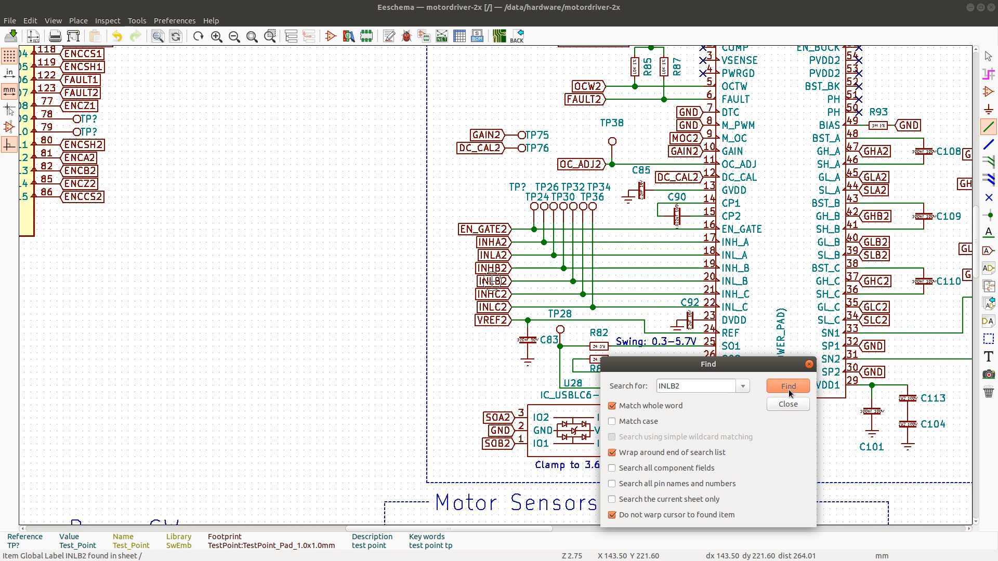
click(788, 392)
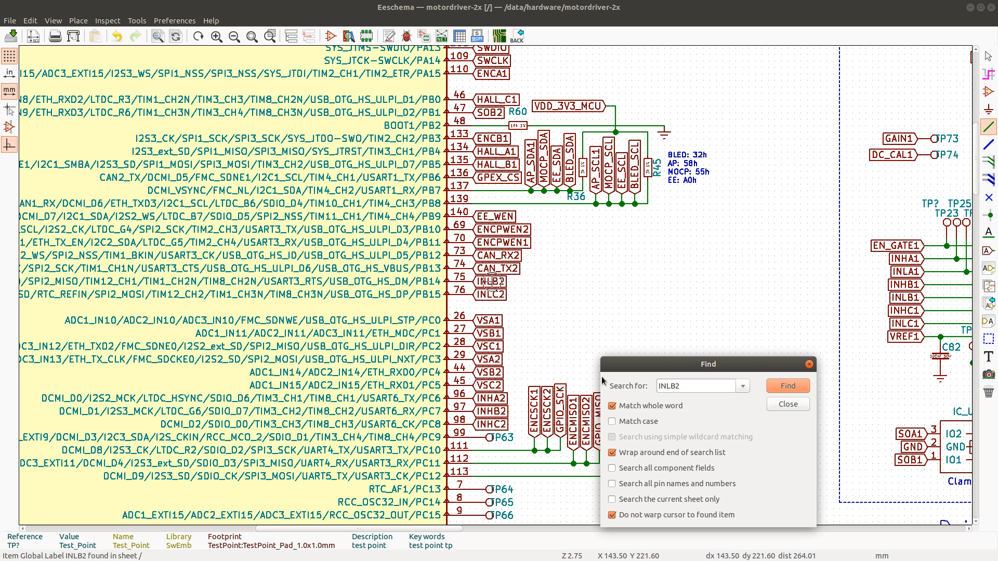
Search for the INLC2 label and step through its occurrences at the driver and the microcontroller
click(674, 385)
key(Delete)
text(C)
click(775, 391)
click(791, 389)
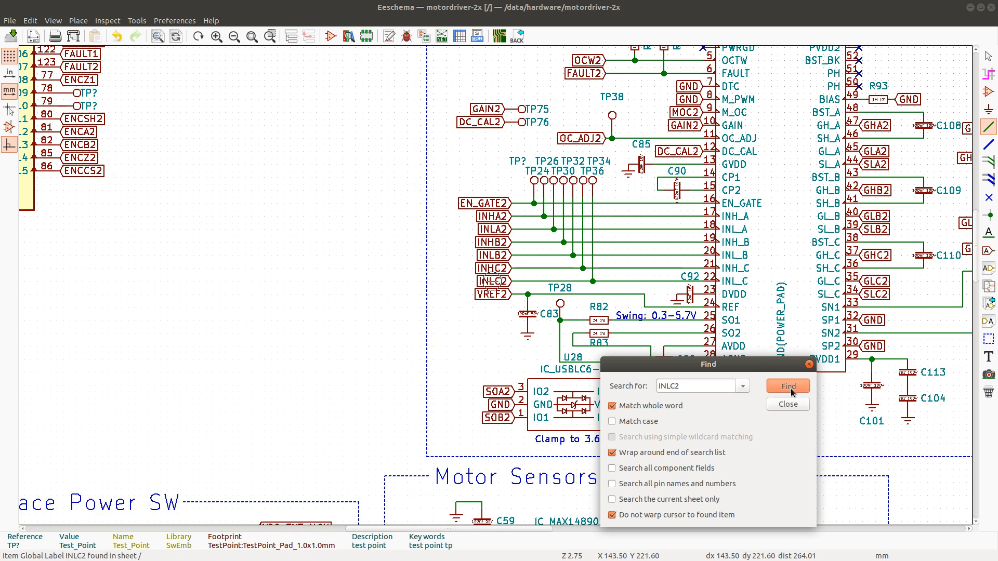
click(788, 386)
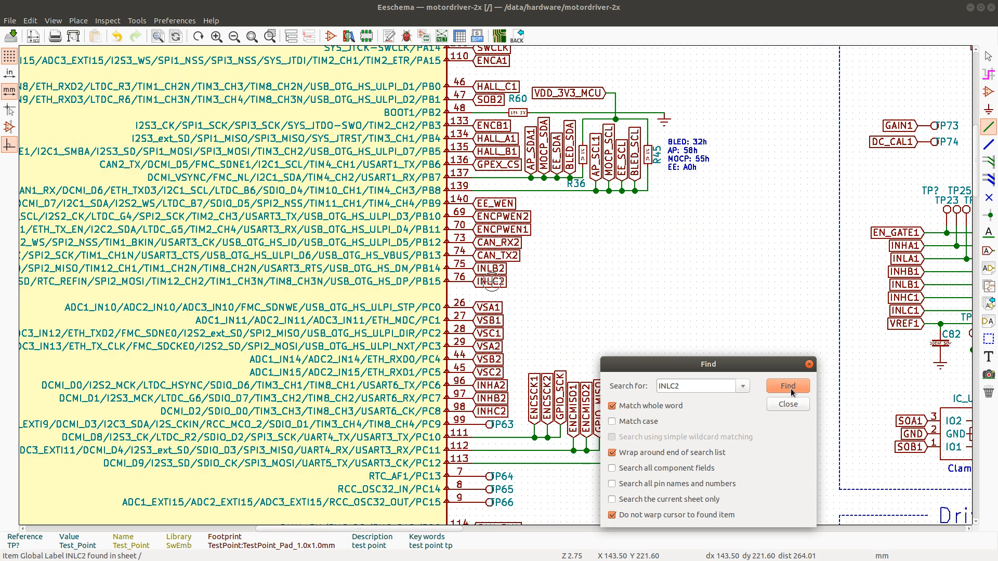
In the LibreOffice Calc label list, fill rows 104 to 115 (INHA1 through INLC2) with the green background
key(alt+Tab)
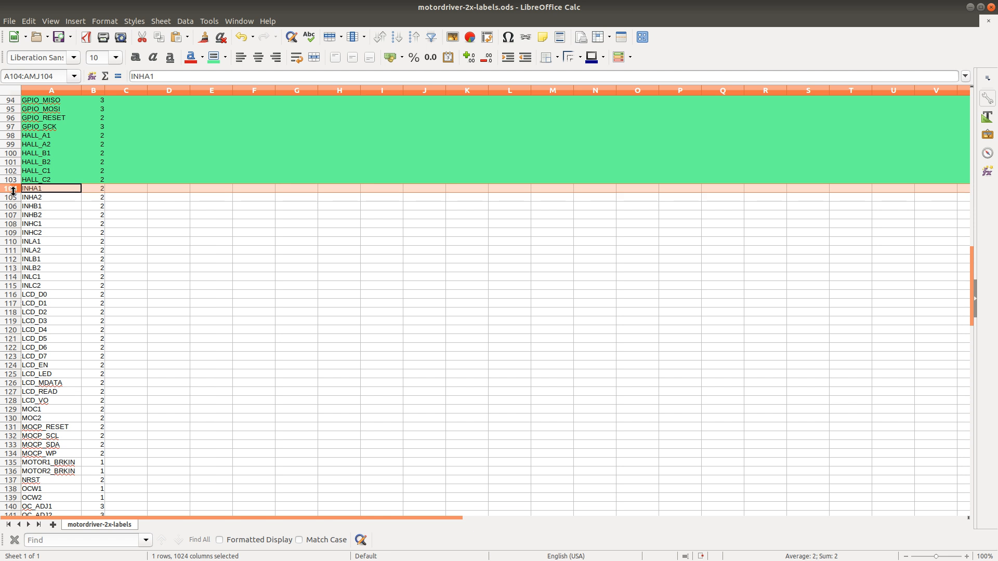
shift+click(14, 291)
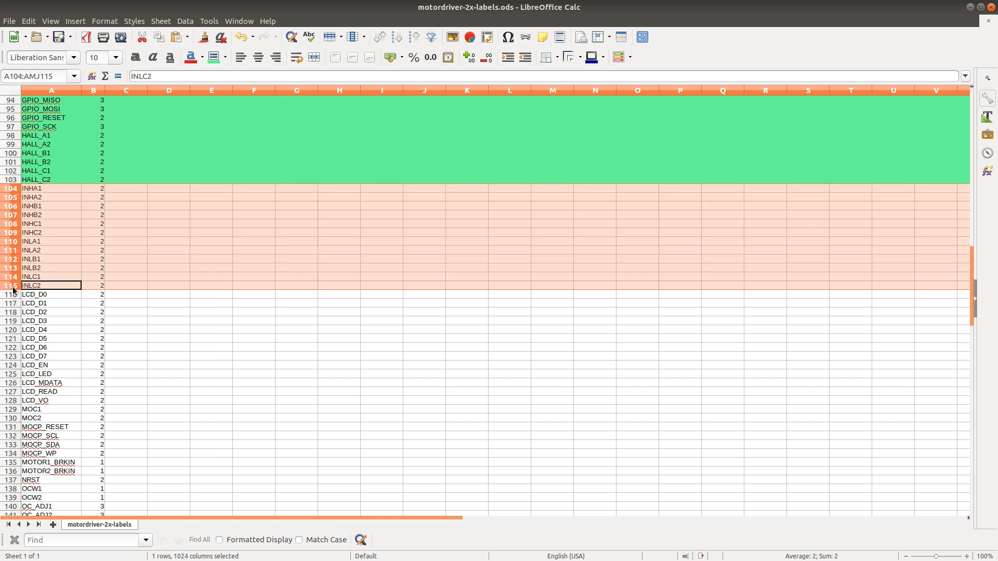
click(215, 61)
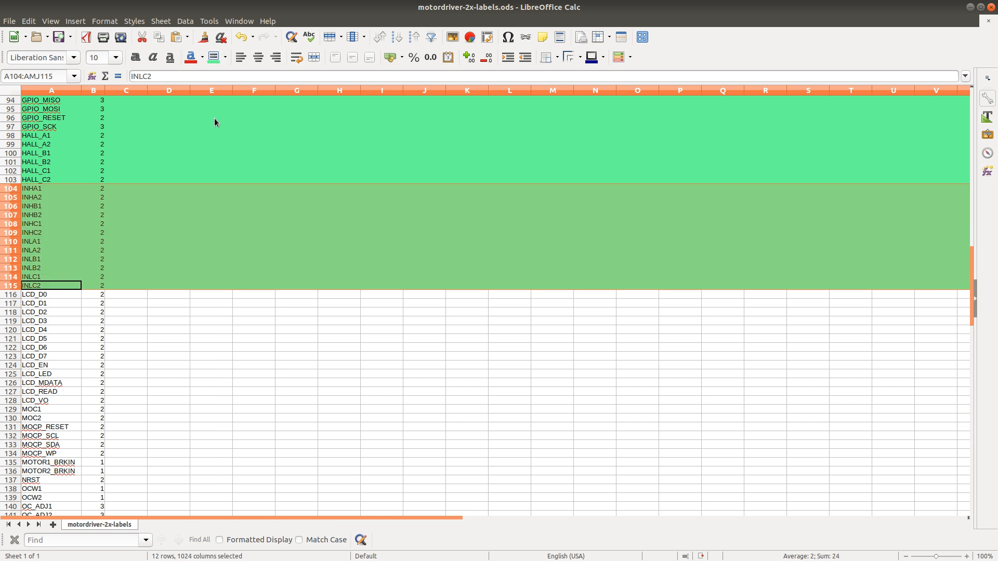
Back in Eeschema, search for LCD_D0 and compare the LCD data labels at the LCD connector and the GPIO expander
scroll(127, 292, down, 5)
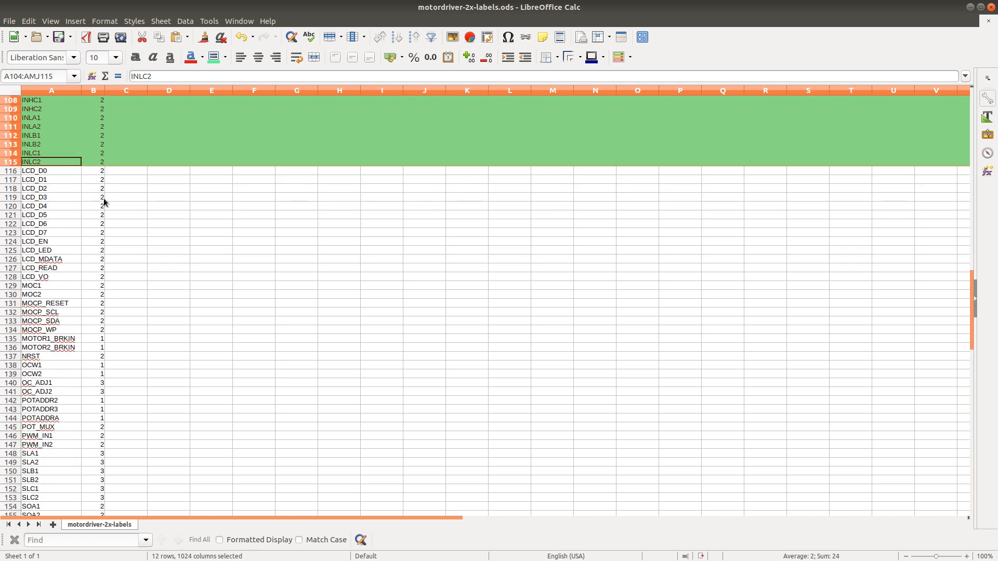
key(alt+Tab)
double_click(689, 384)
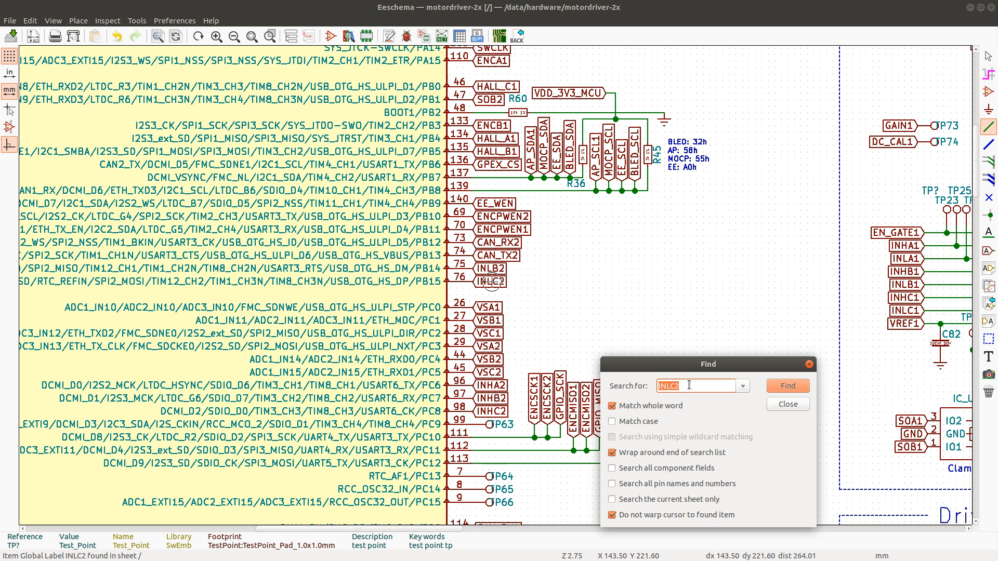
text(LCD_D0)
key(Return)
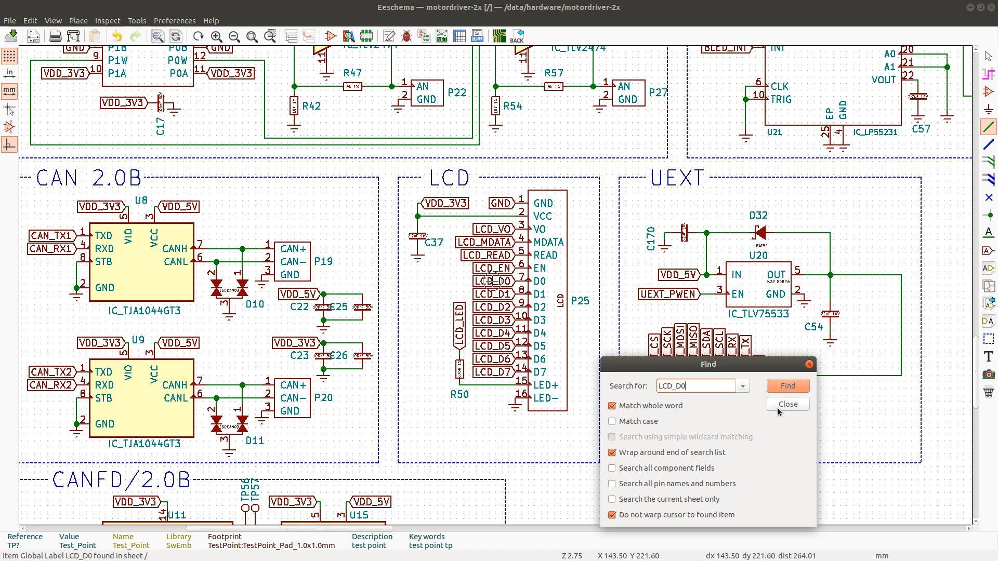
scroll(491, 280, down, 1)
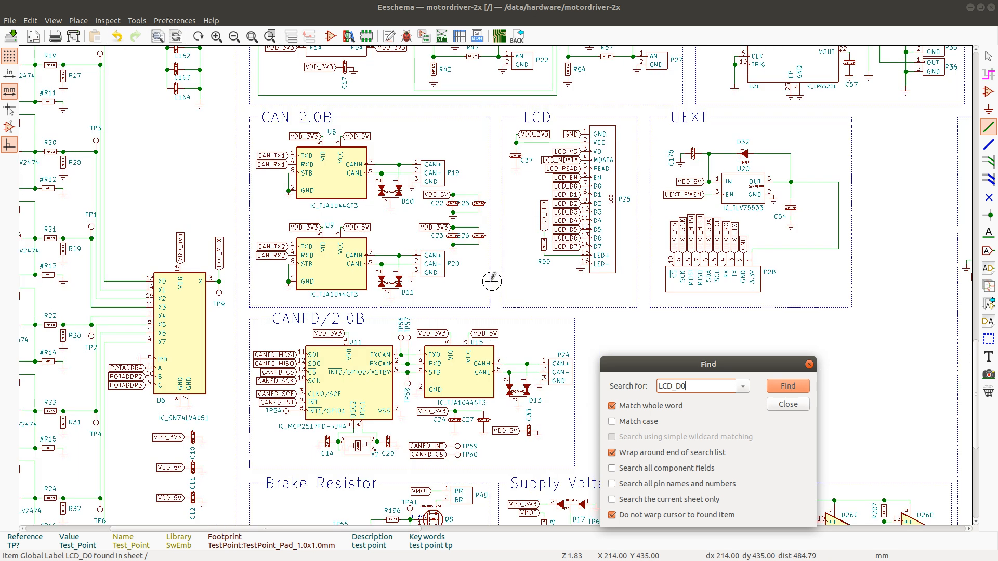
scroll(493, 279, down, 1)
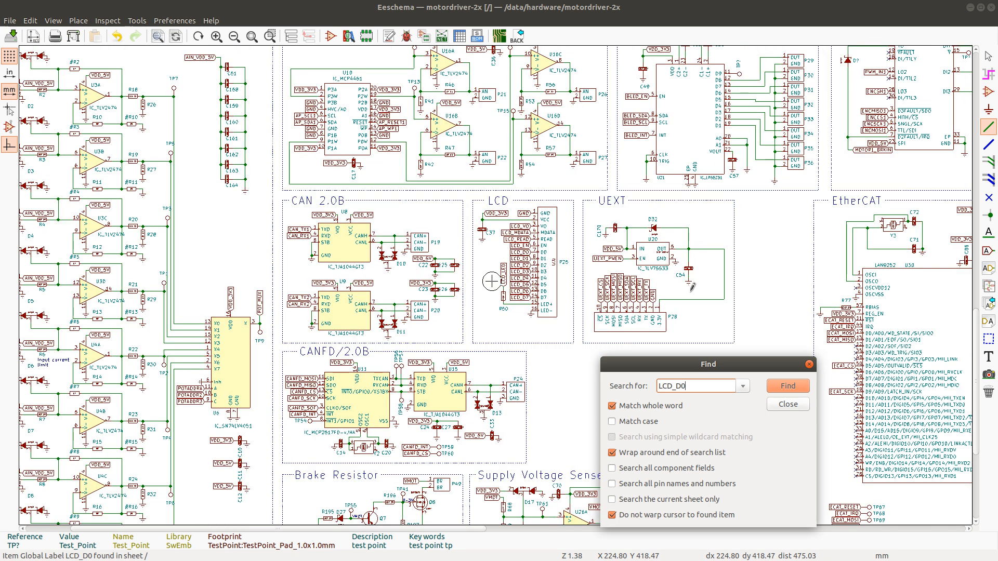
drag(977, 299, 980, 252)
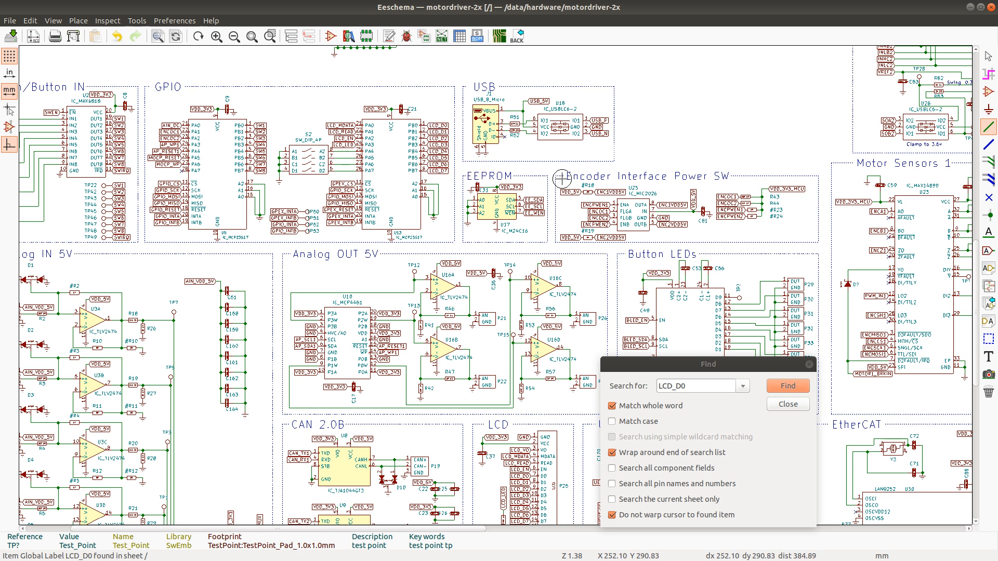
In the LibreOffice Calc label list, fill rows 116 to 123 (LCD_D0 through LCD_D7) with the green background
key(alt+Tab)
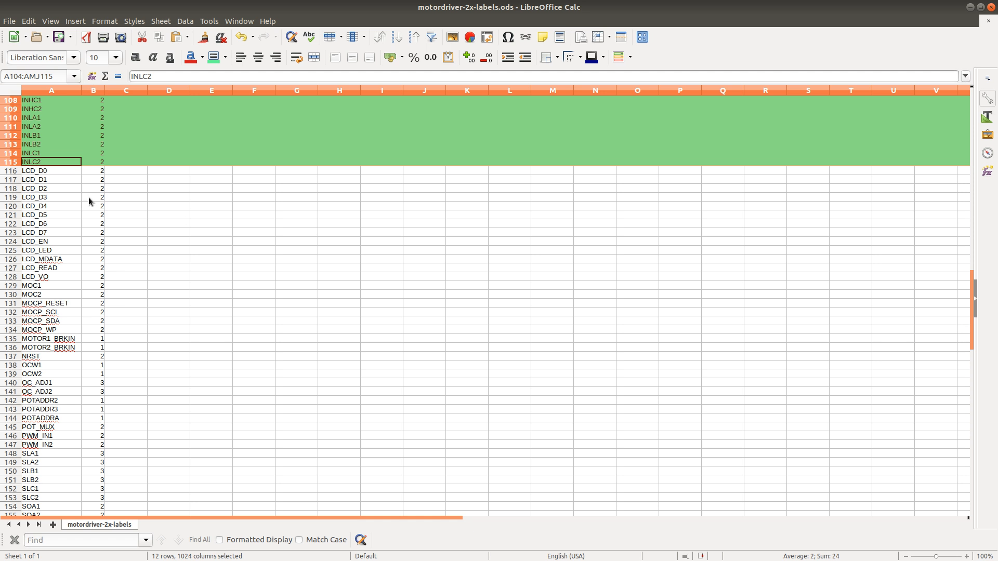
click(15, 171)
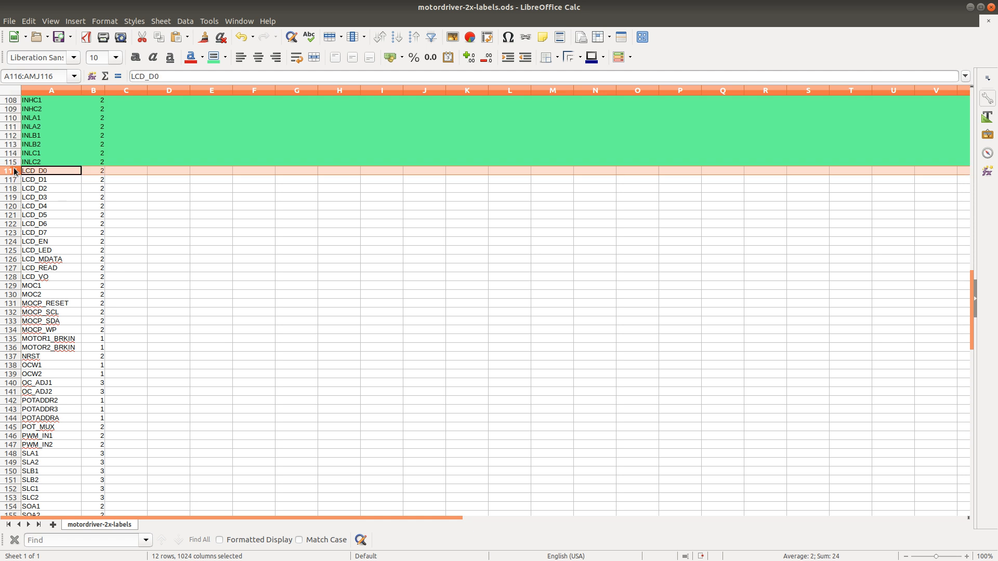
shift+click(13, 235)
click(213, 57)
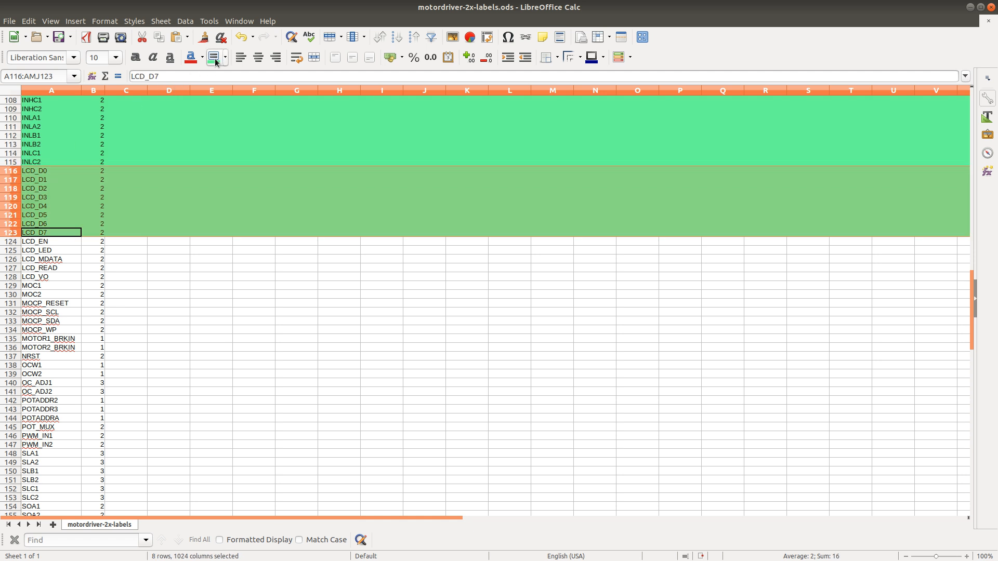
Back in Eeschema, search for LCD_EN and step through its occurrences at the LCD connector and the GPIO expander
key(alt+Tab)
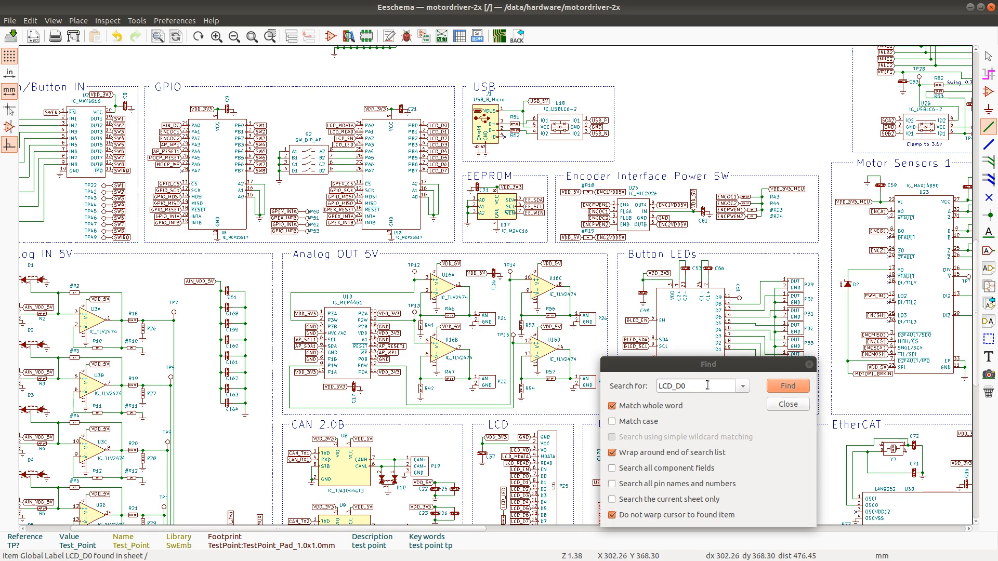
click(703, 389)
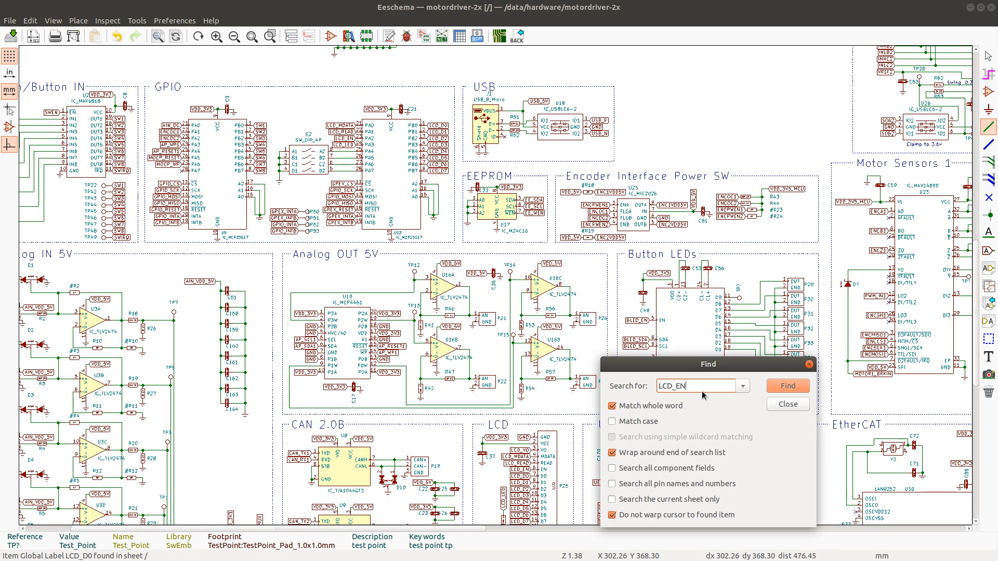
key(Return)
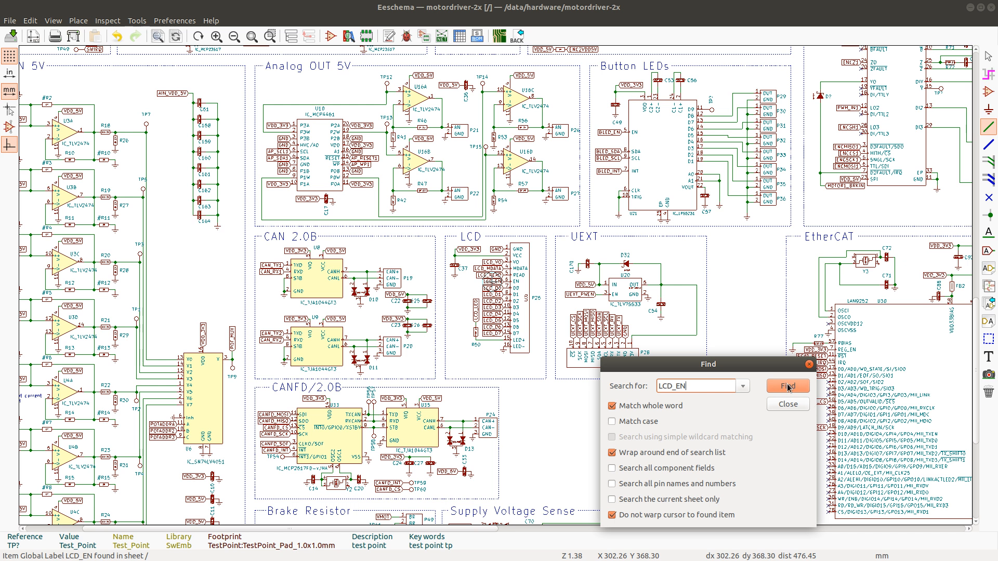
click(787, 386)
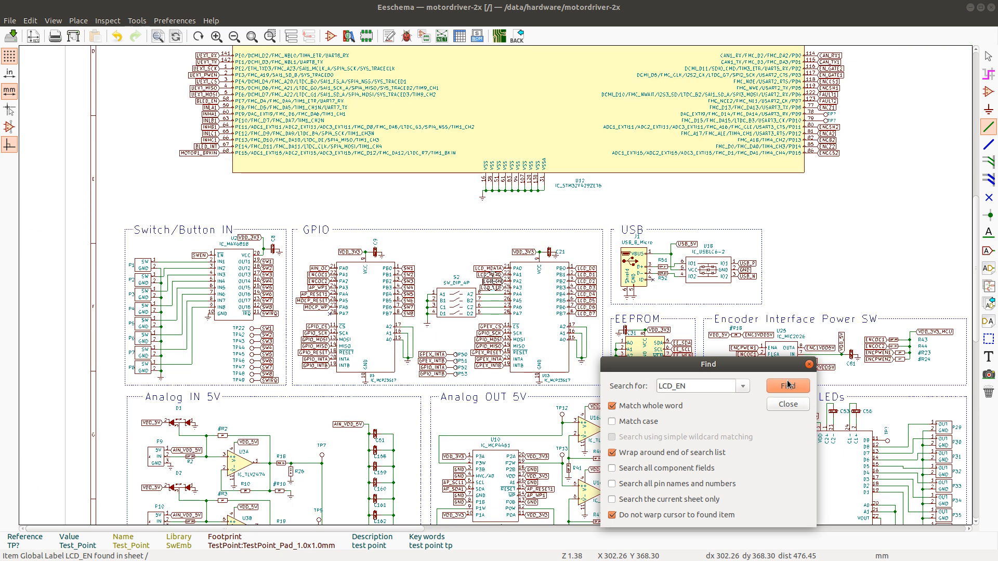
Check the label list for the next entry, then search for LCD_LED and step through its occurrences at the LCD connector and GPIO expander
key(alt+Tab)
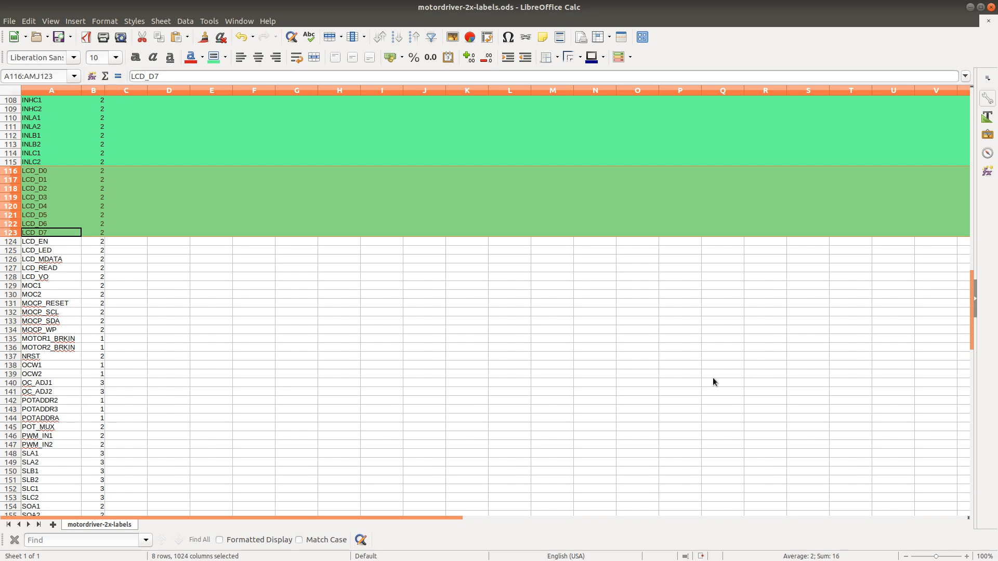
key(alt+Tab)
click(691, 387)
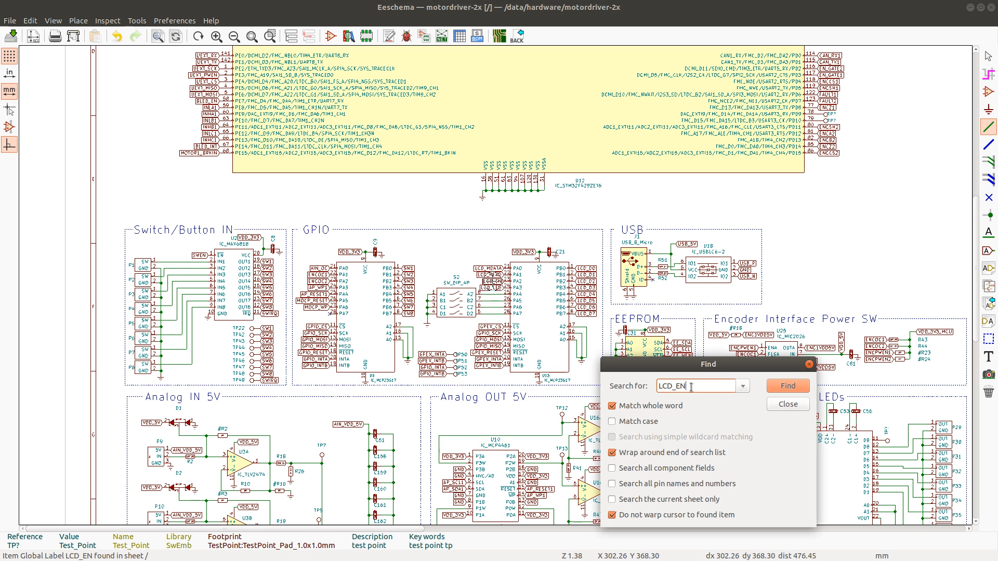
key(BackSpace)
key(BackSpace)
text(LED)
key(Return)
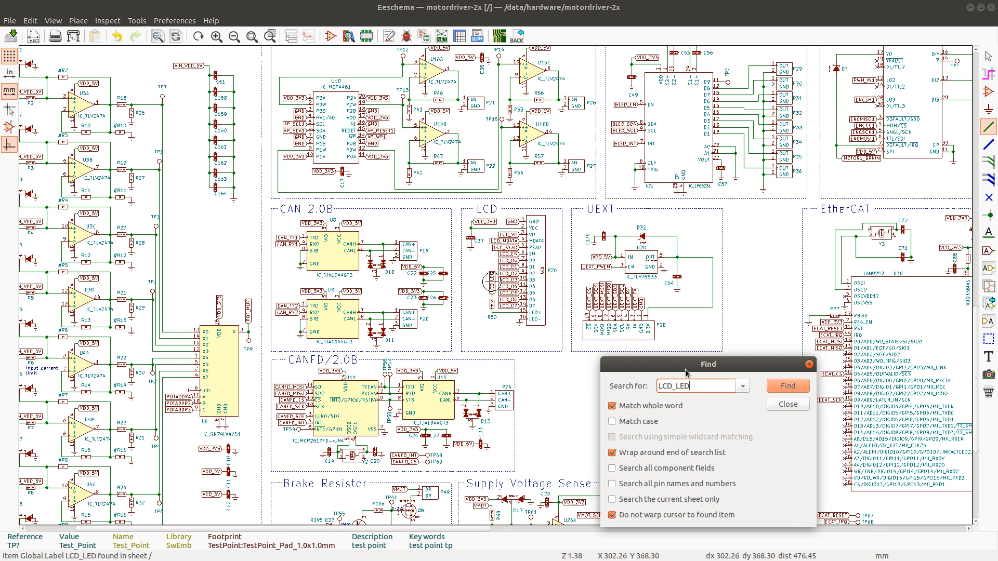
click(790, 390)
click(790, 390)
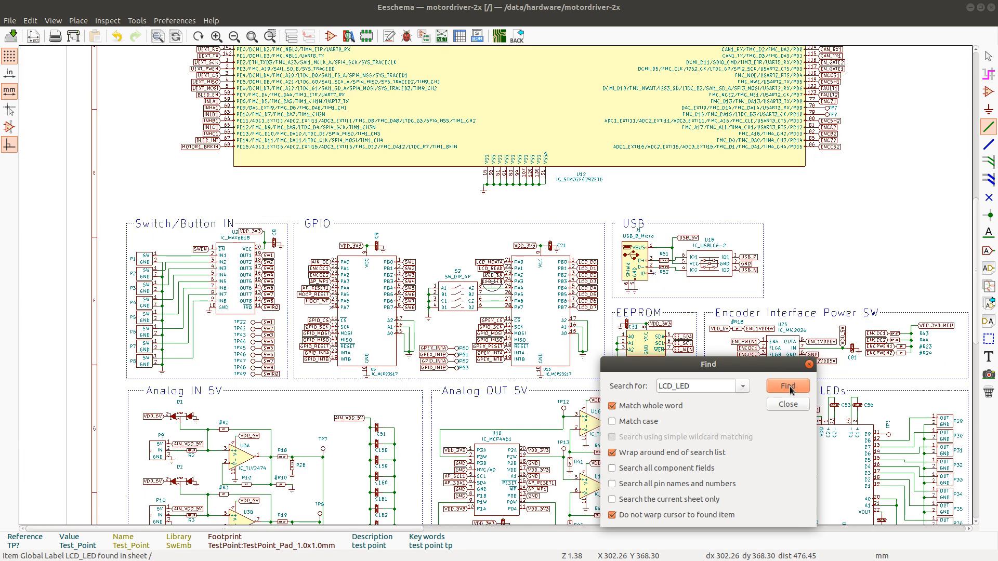
Step to the LCD_LED label at the LCD connector, then search for LCD_MDATA and step through its occurrences
click(791, 390)
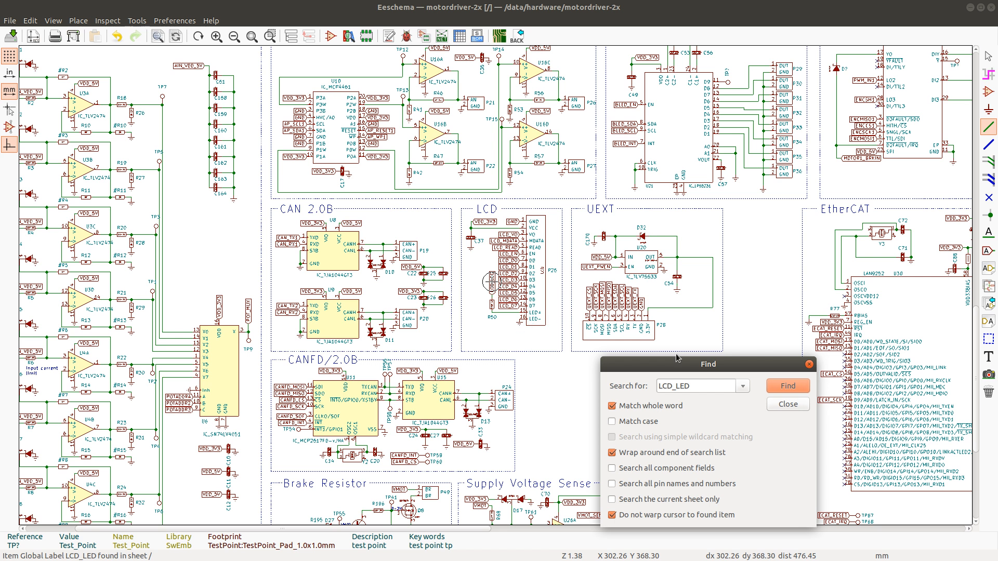
click(693, 384)
key(alt+Tab)
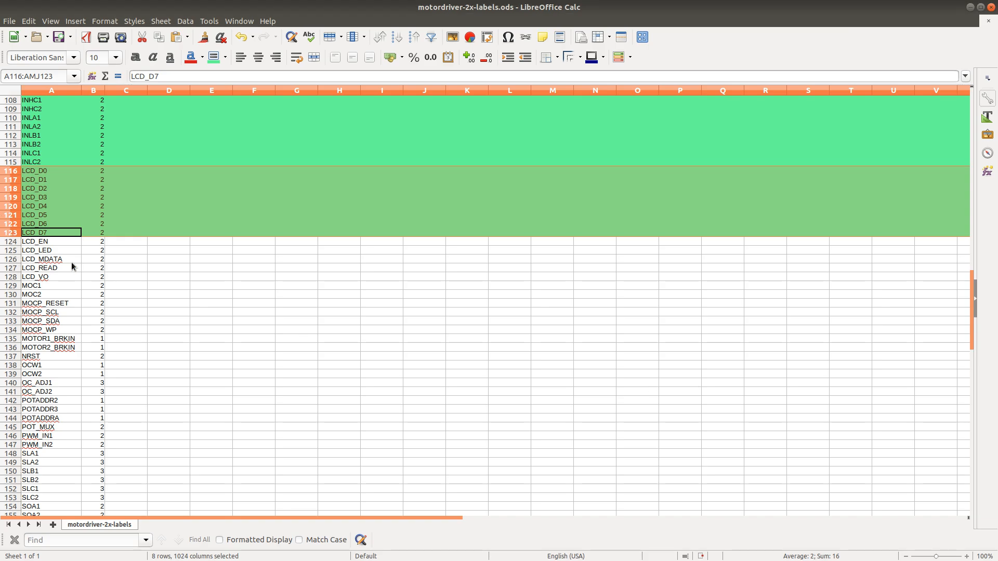
key(alt+Tab)
key(ctrl+a)
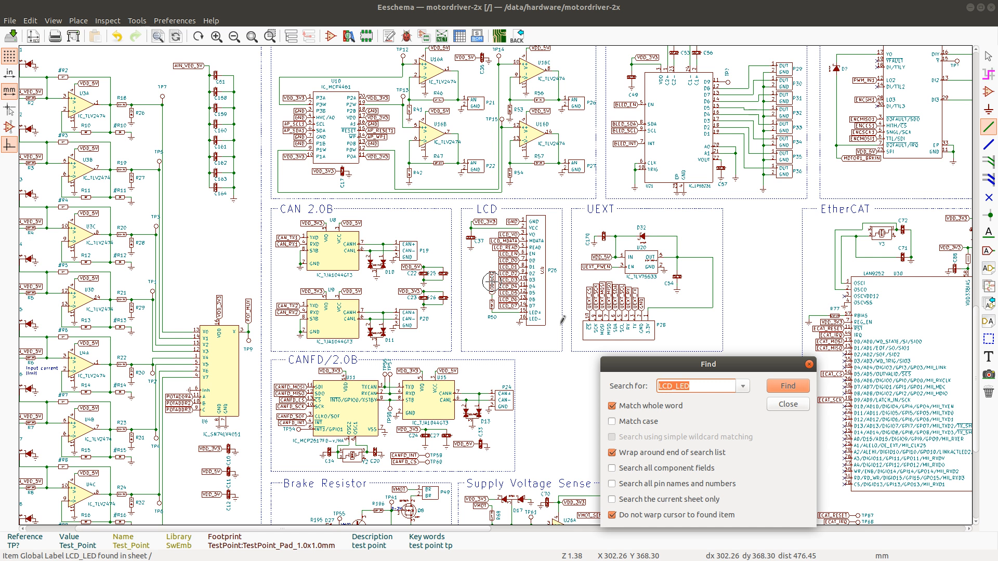
text(LCD_LMDATA)
key(Return)
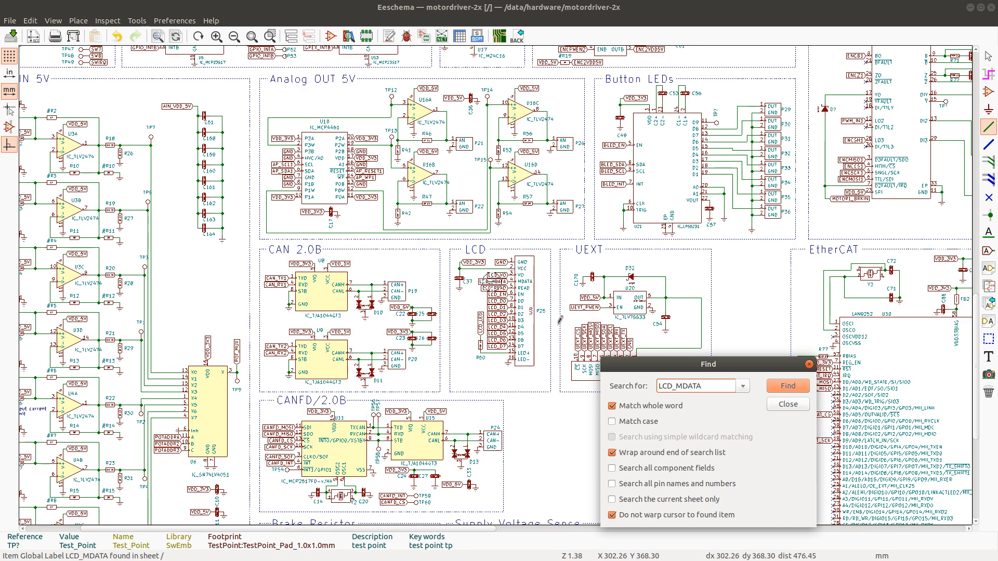
click(786, 387)
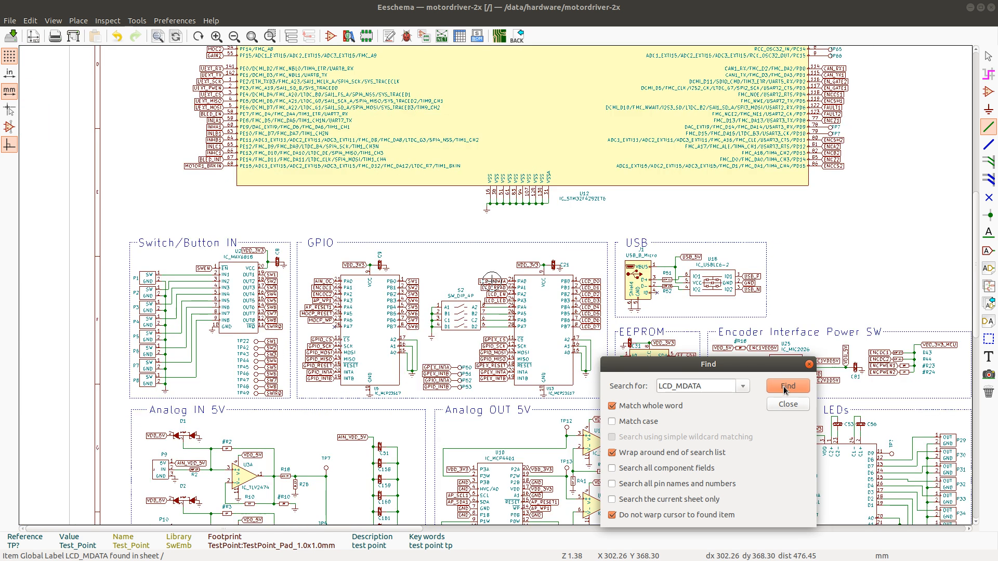
Search for LCD_READ and step through its occurrences at the LCD connector and the GPIO expander
click(707, 380)
key(BackSpace)
key(BackSpace)
key(BackSpace)
key(BackSpace)
key(BackSpace)
text(READ)
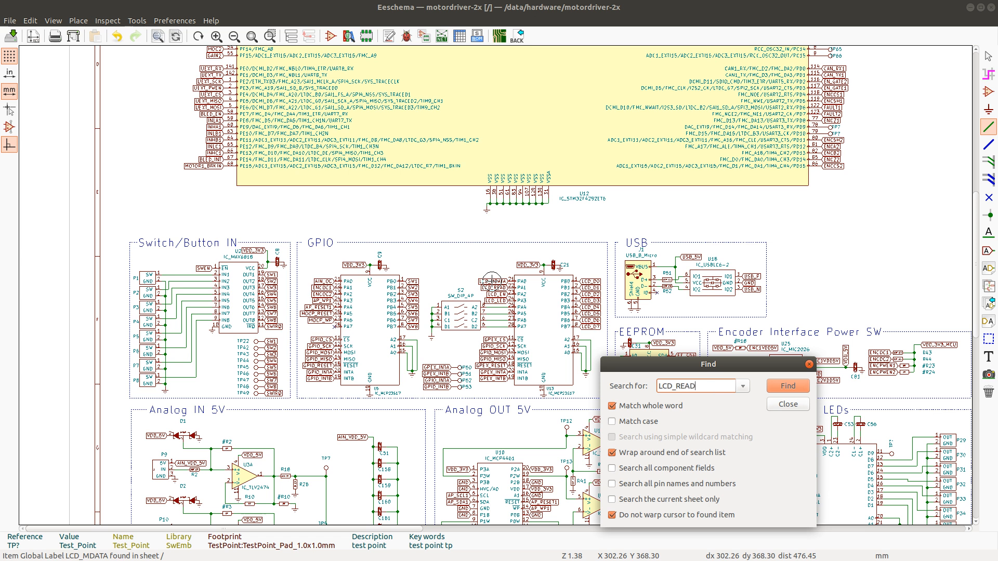
key(Return)
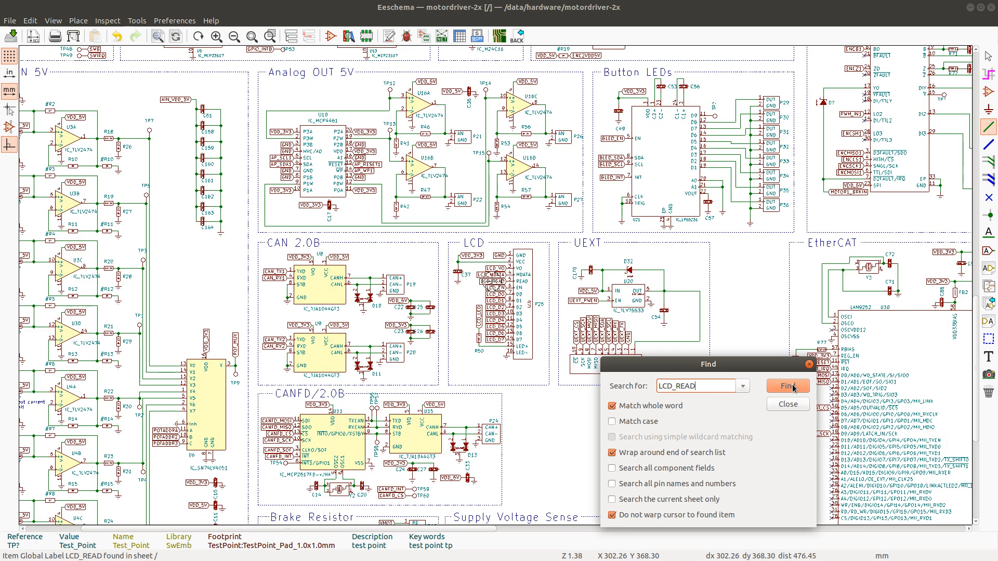
click(793, 388)
click(793, 388)
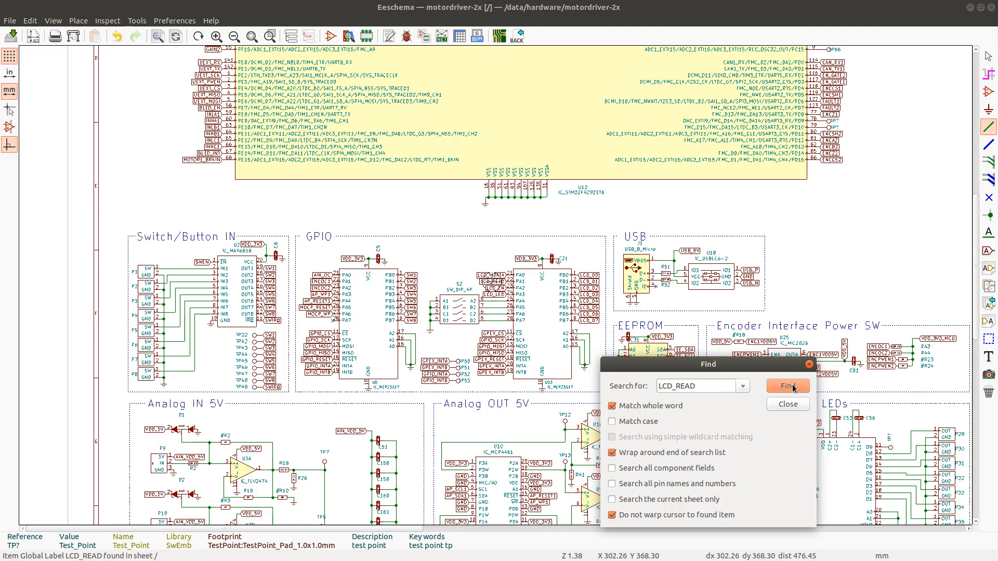
In the LibreOffice Calc label list, fill rows 124 to 127 (LCD_EN through LCD_READ) with the green background
key(alt+Tab)
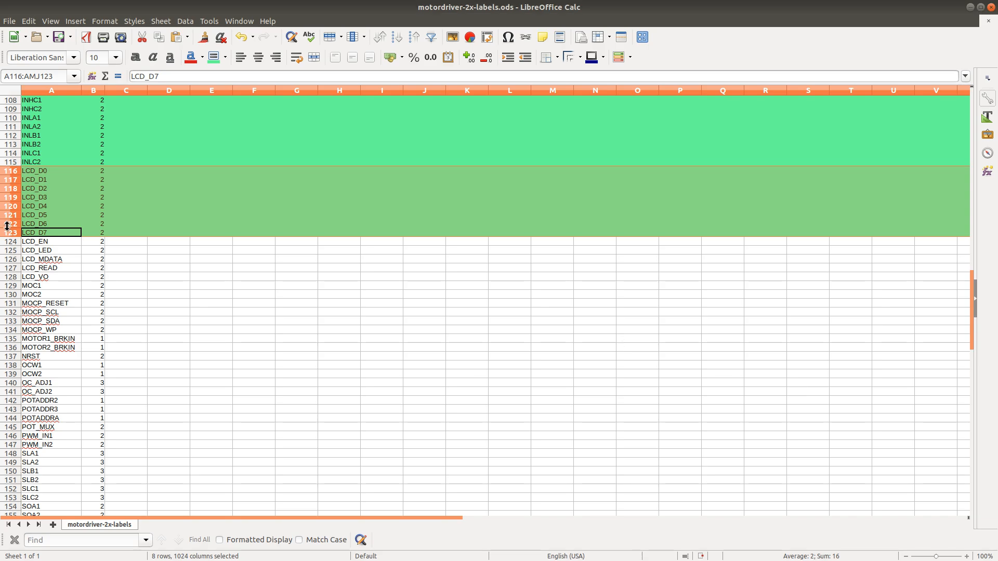
click(11, 242)
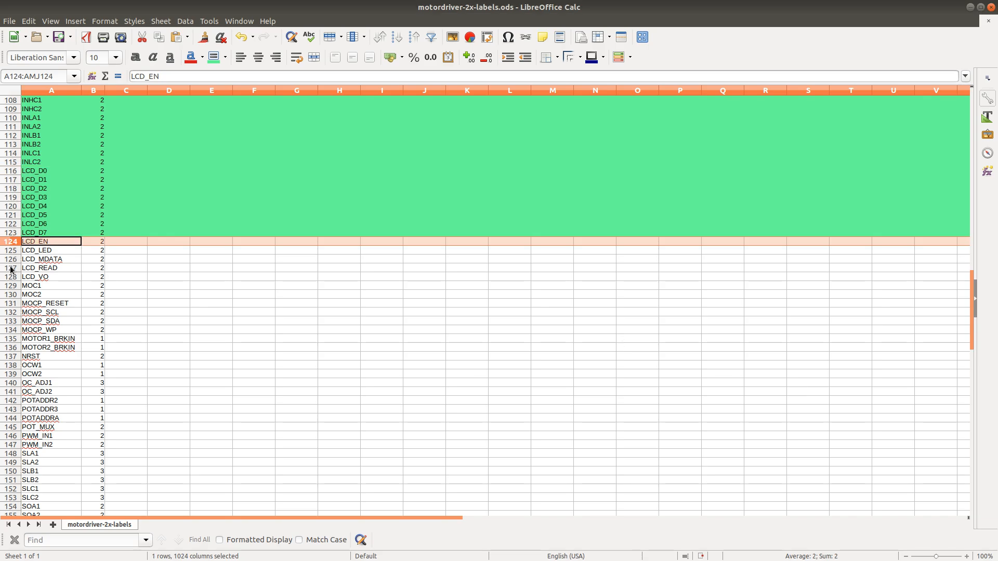
shift+click(10, 267)
click(213, 58)
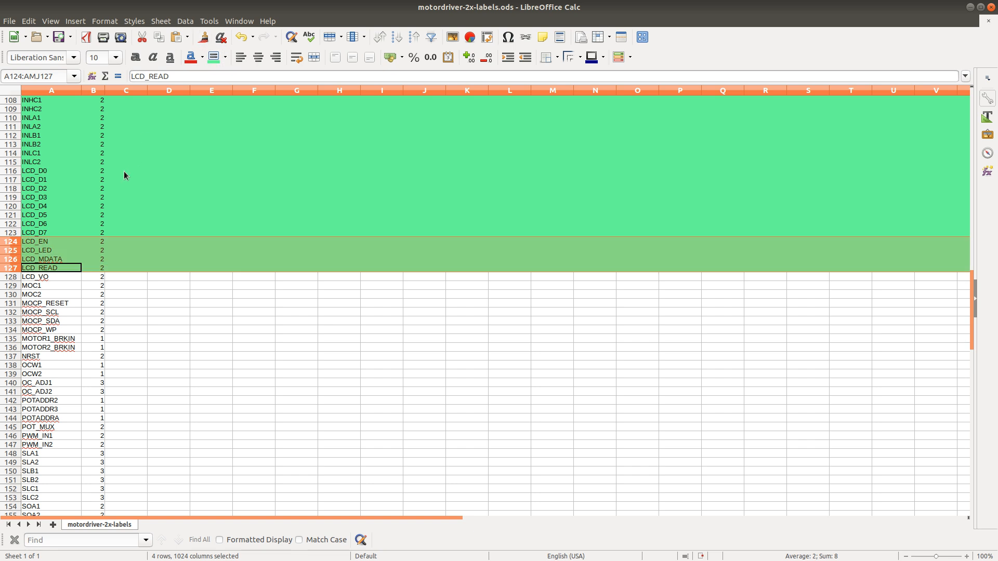
Back in Eeschema, search for LCD_VO and step through its occurrences at the overcurrent limit chip and the LCD connector
key(alt+Tab)
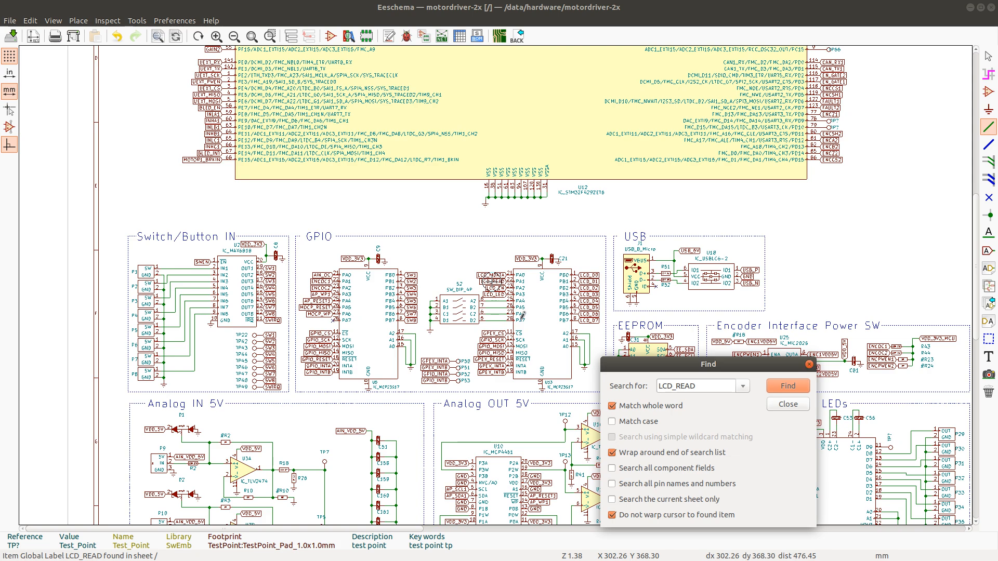
click(701, 383)
key(BackSpace)
key(BackSpace)
text(VO)
key(Return)
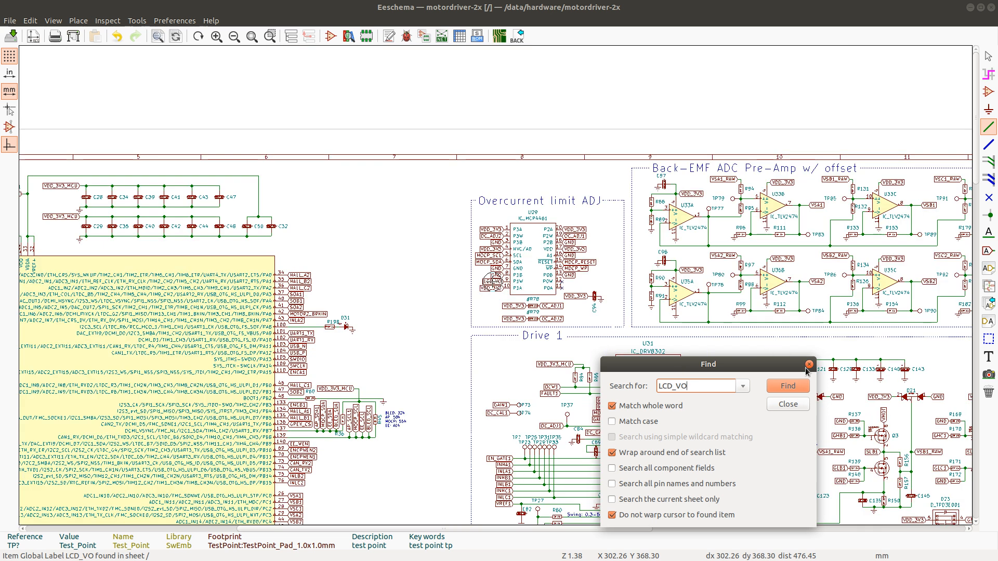
click(790, 387)
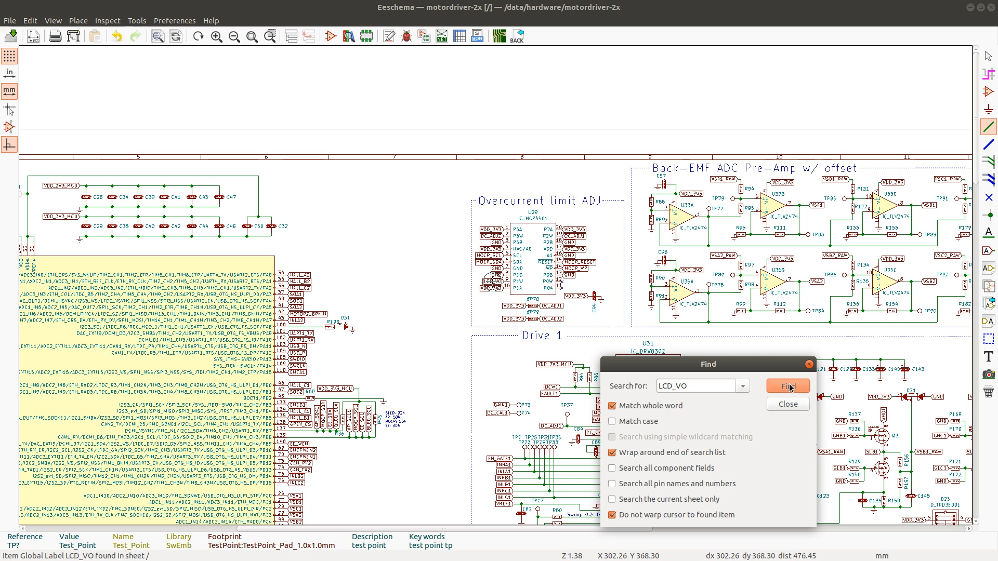
click(790, 387)
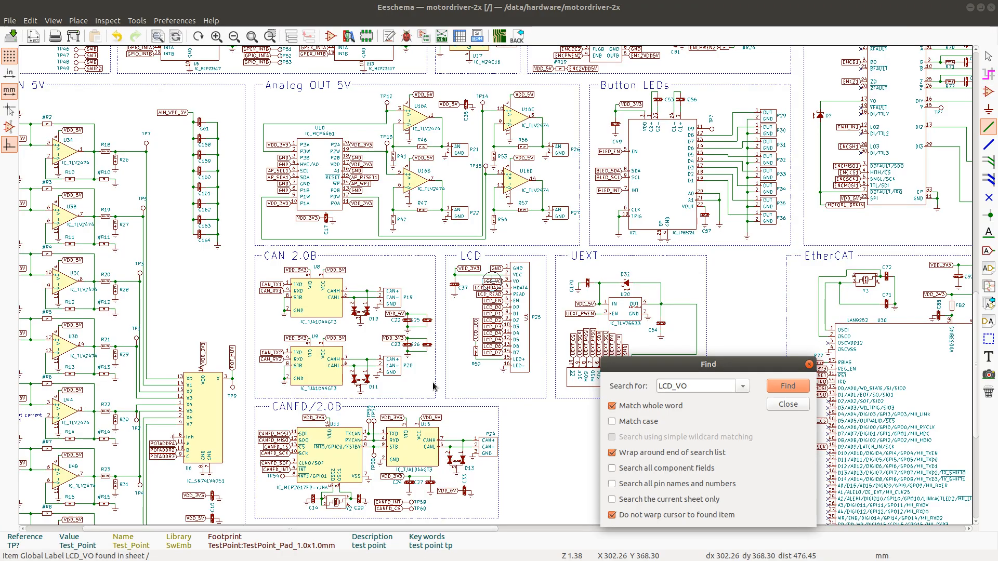
In the LibreOffice Calc label list, fill row 128 (LCD_VO) with the green background
key(alt+Tab)
click(13, 279)
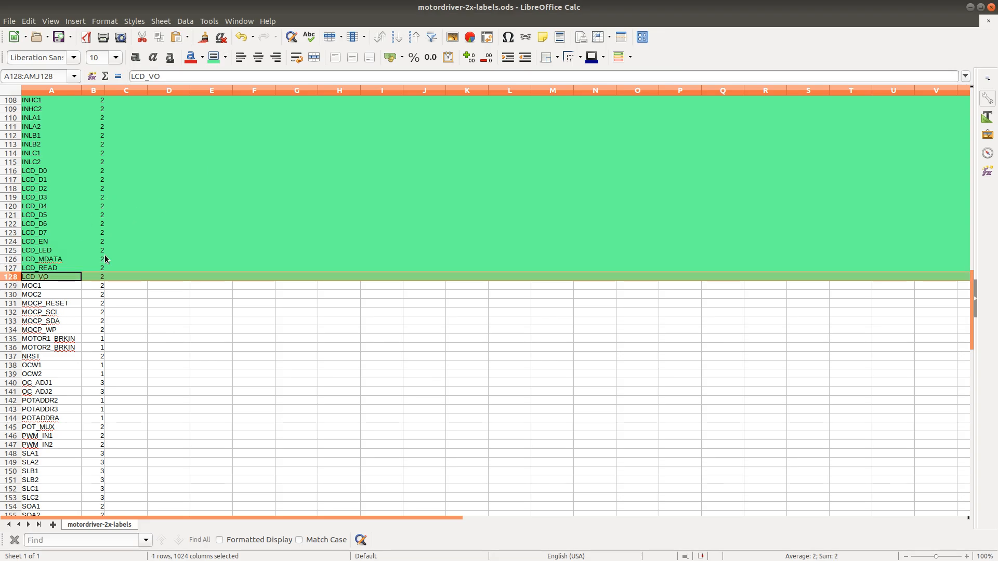
scroll(105, 259, down, 5)
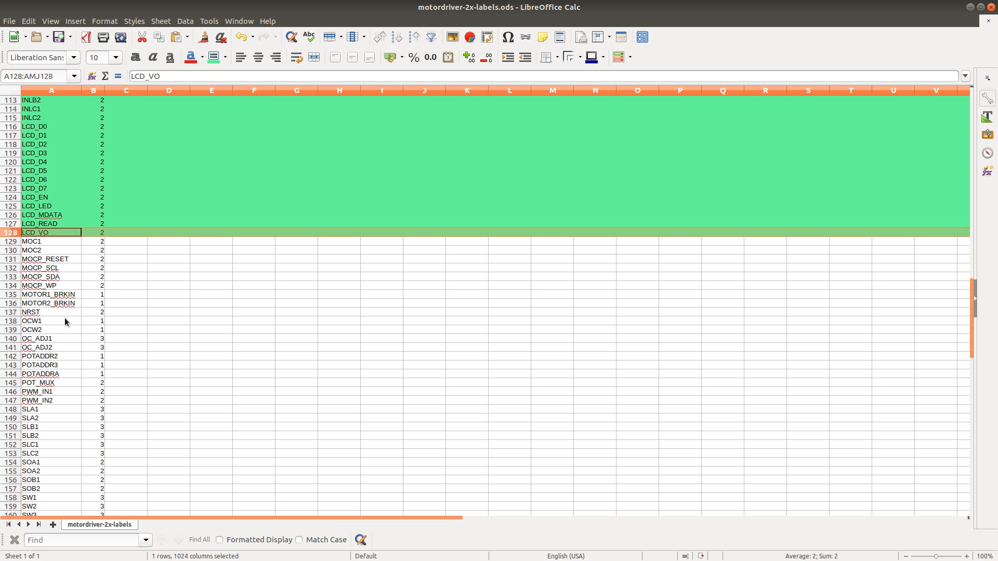
Back in Eeschema, search for MOC1 and step through its occurrences at the Drive 1 chip and the microcontroller
key(alt+Tab)
click(692, 387)
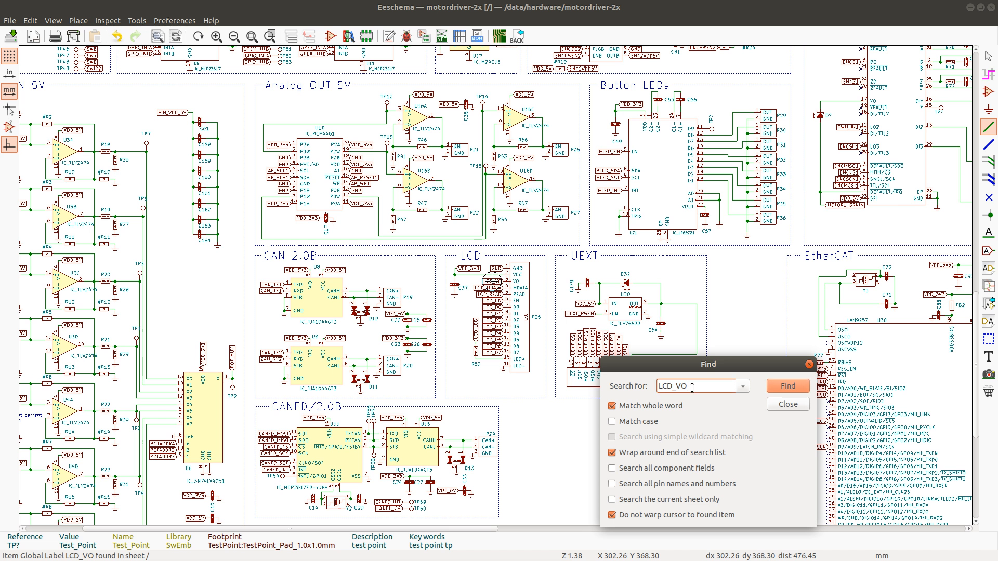
key(BackSpace)
key(BackSpace)
key(BackSpace)
text(MO)
key(Return)
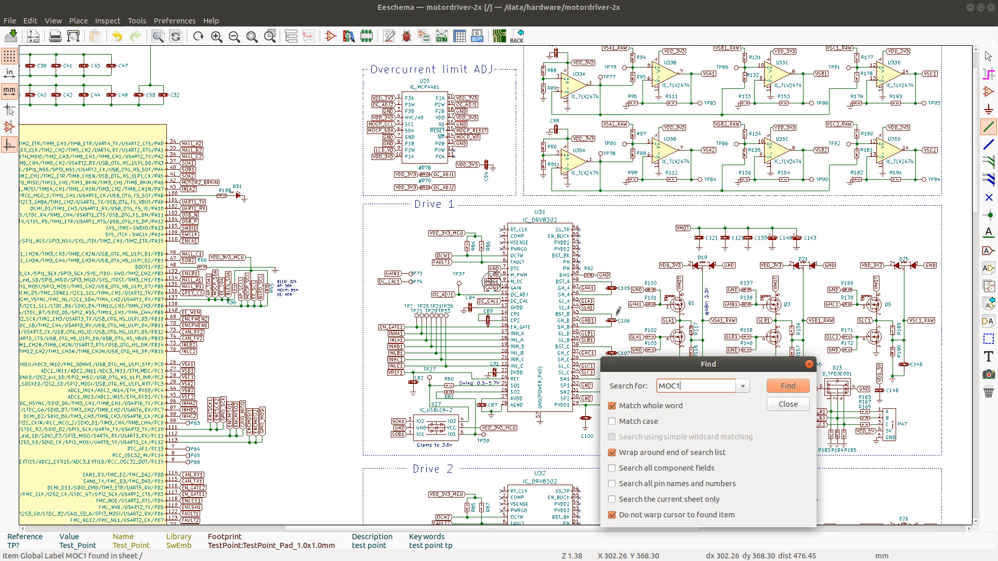
click(788, 386)
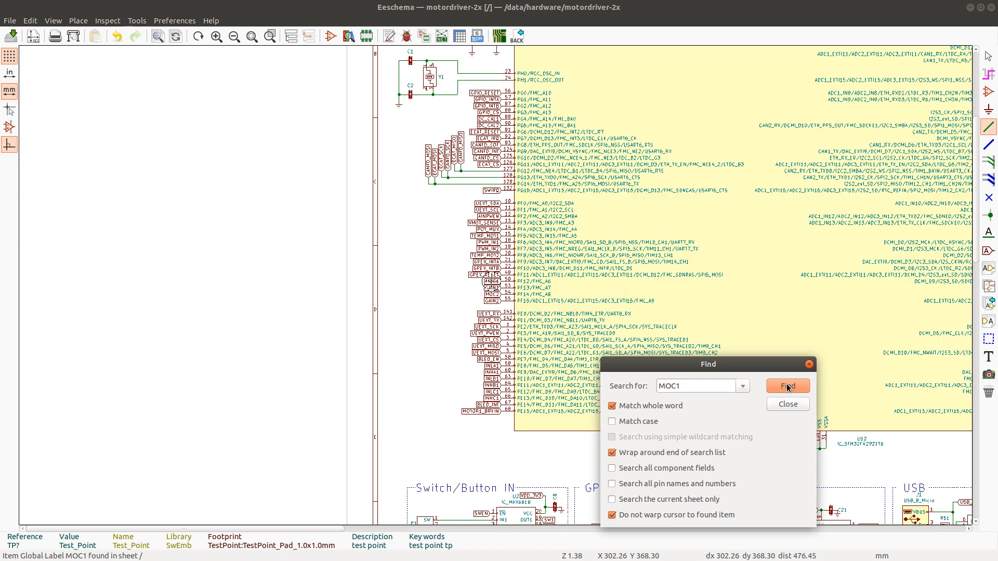
Search for MOC2 and inspect its occurrences at the Drive 2 chip's M_OC pin and microcontroller pin PF14
click(694, 387)
key(BackSpace)
text(2)
key(Return)
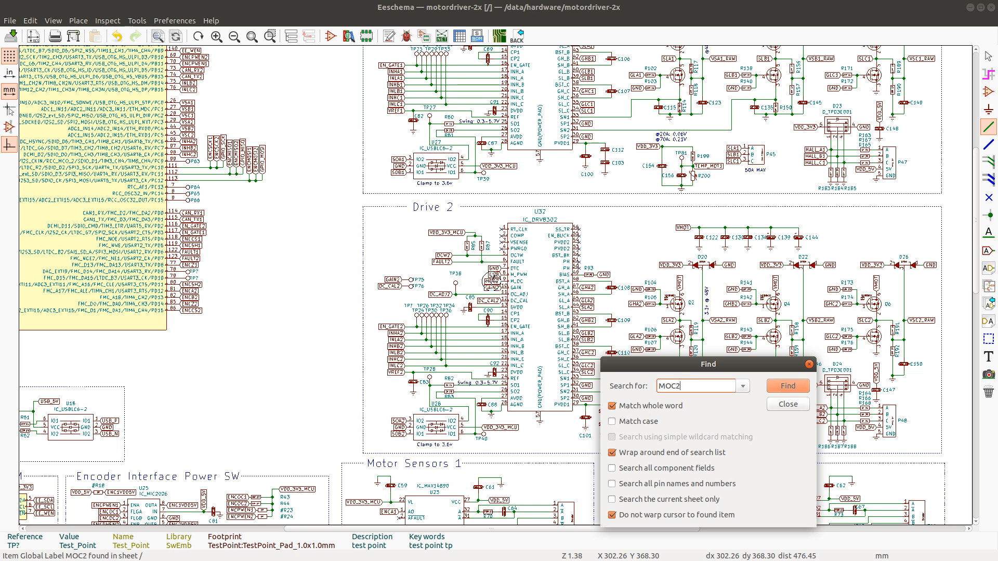
scroll(493, 282, up, 1)
scroll(493, 282, up, 1)
scroll(493, 281, up, 1)
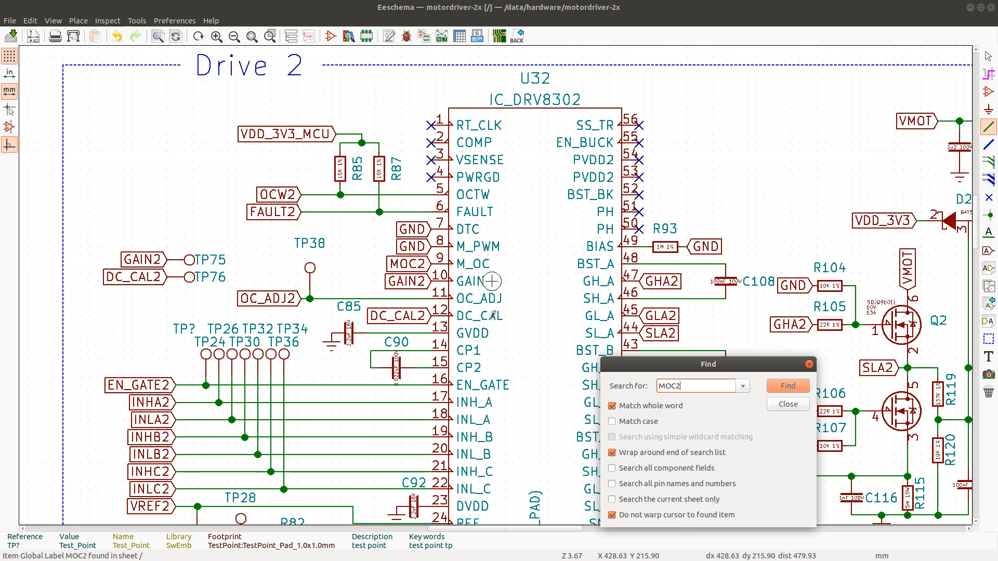
click(784, 386)
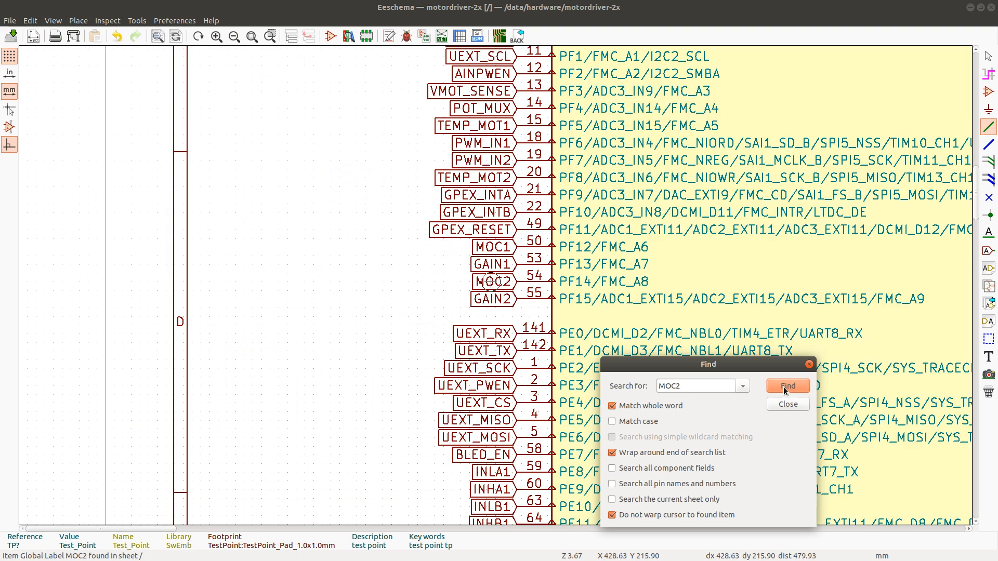
In the LibreOffice Calc label list, fill rows 129 and 130 (MOC1 and MOC2) with the green background
key(alt+Tab)
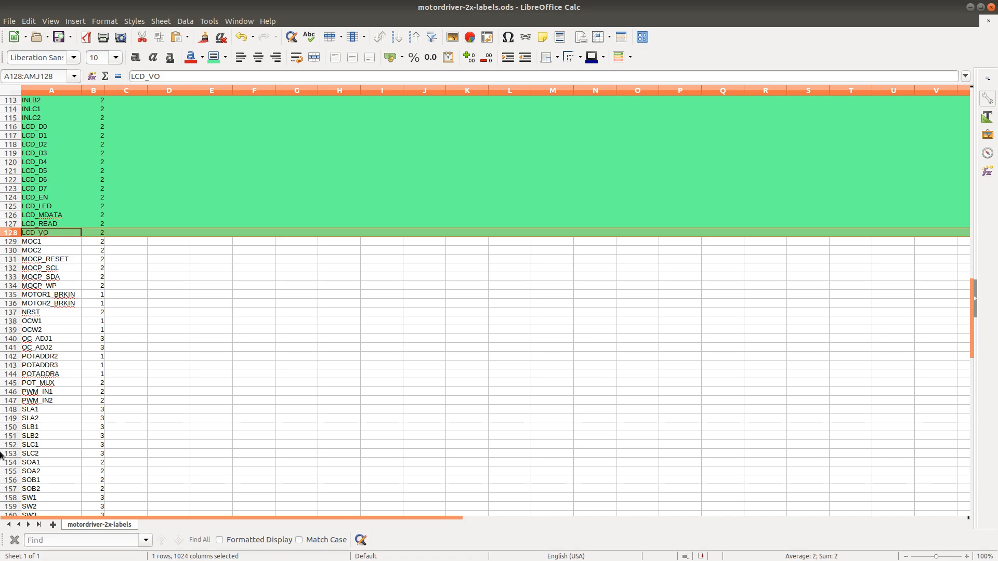
click(12, 242)
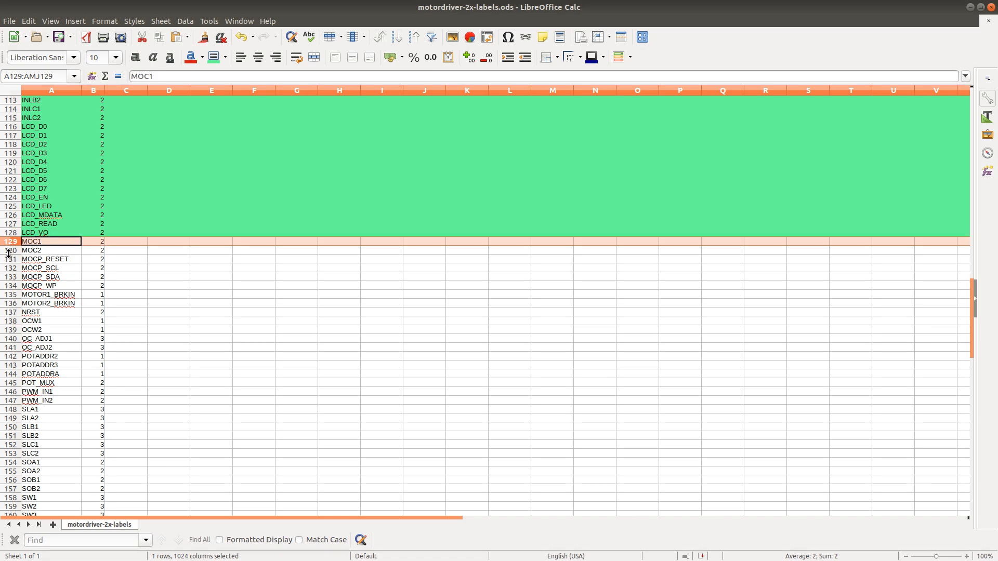
shift+click(10, 250)
click(213, 58)
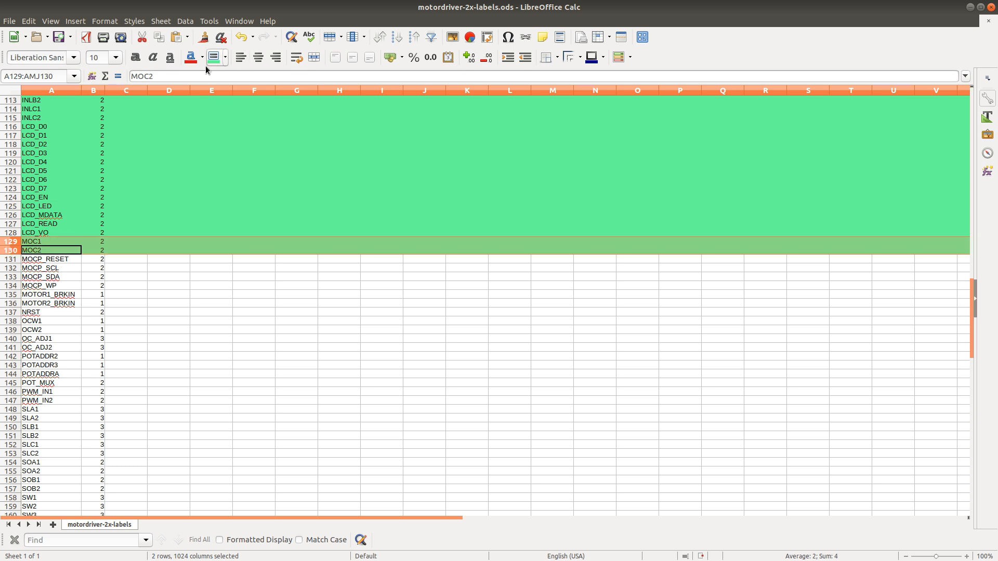
Back in Eeschema, search for MOCP_RESET and compare its occurrences at the overcurrent limit chip and the GPIO expander
key(alt+Tab)
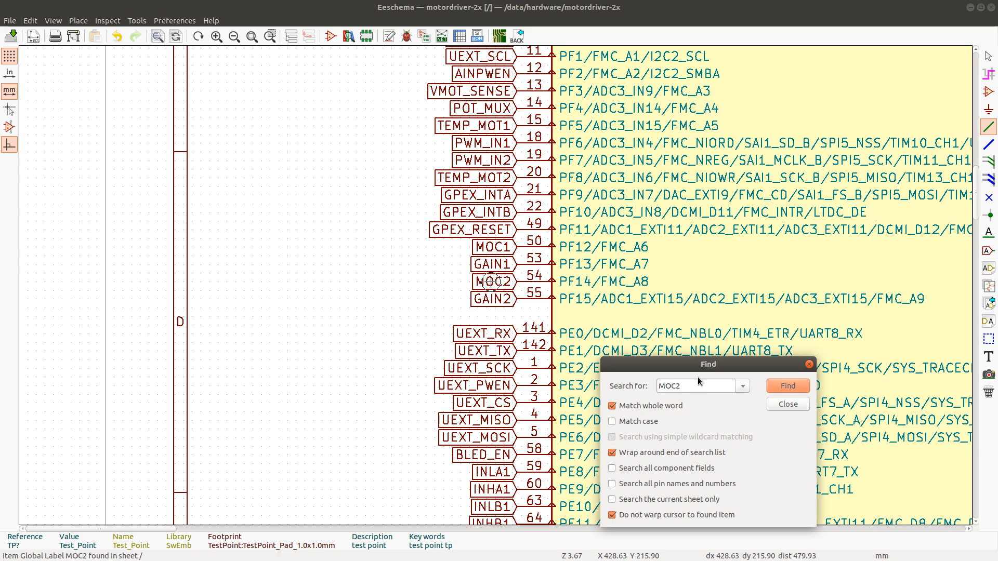
click(690, 387)
double_click(689, 388)
text(MOCP_RESET)
key(Return)
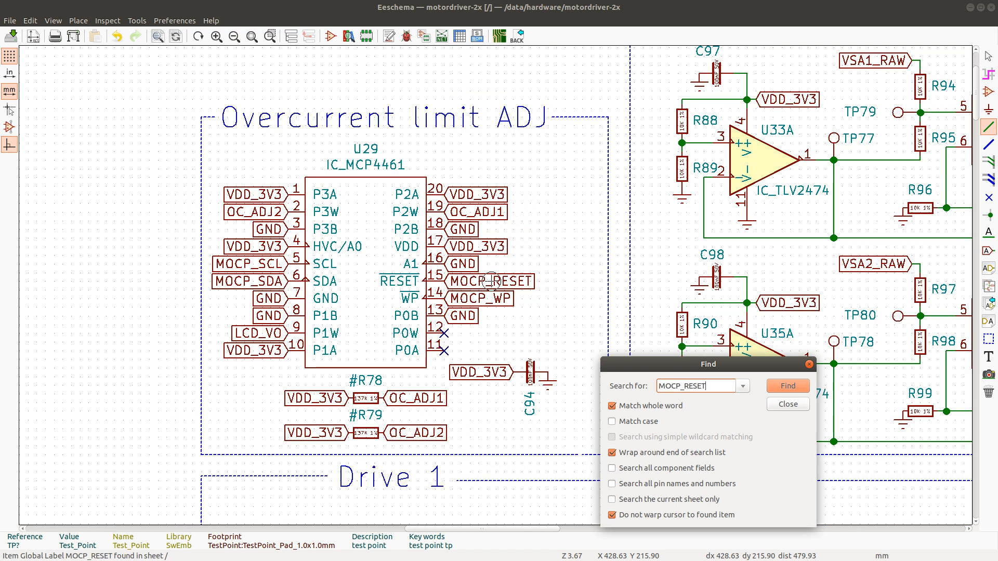
click(780, 387)
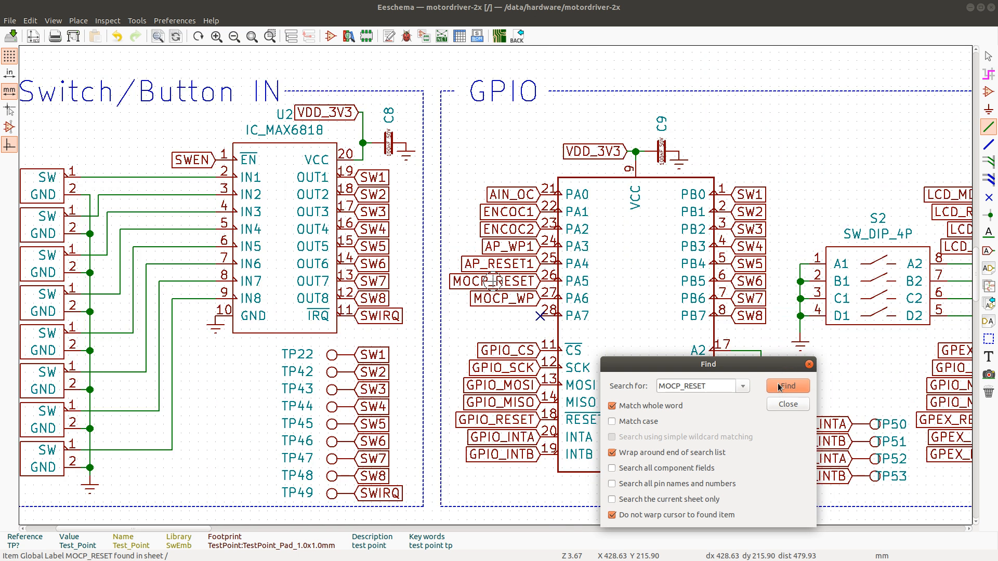
click(780, 387)
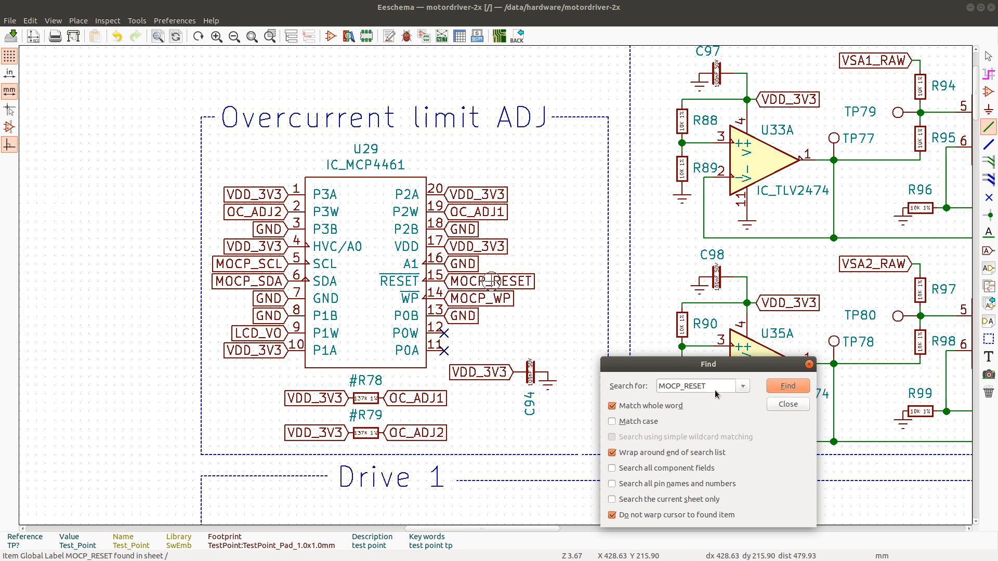
Check the label list for the next entries, then search Eeschema for MOCP_SDA and step through its occurrences
key(alt+Tab)
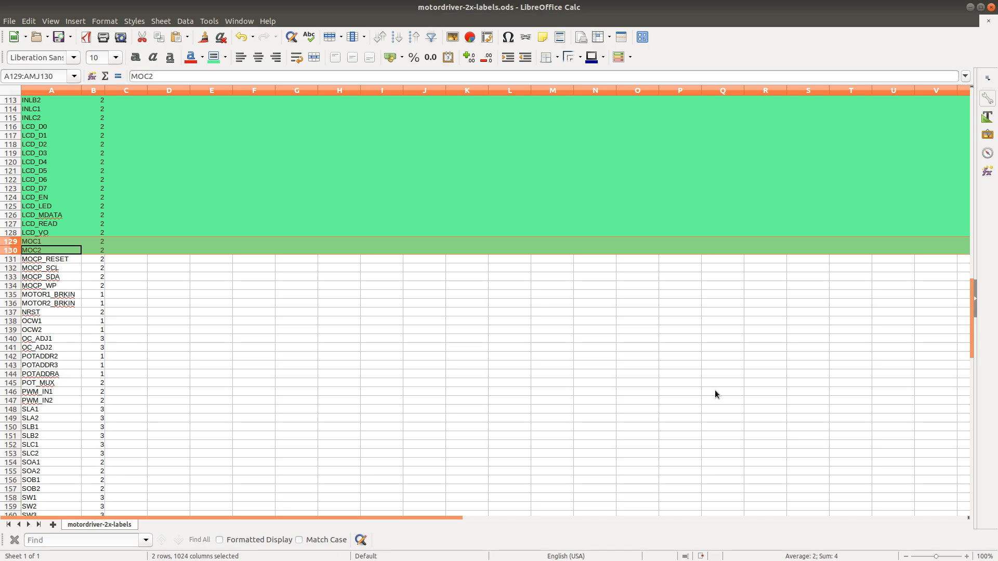
key(alt+Tab)
key(BackSpace)
key(BackSpace)
key(BackSpace)
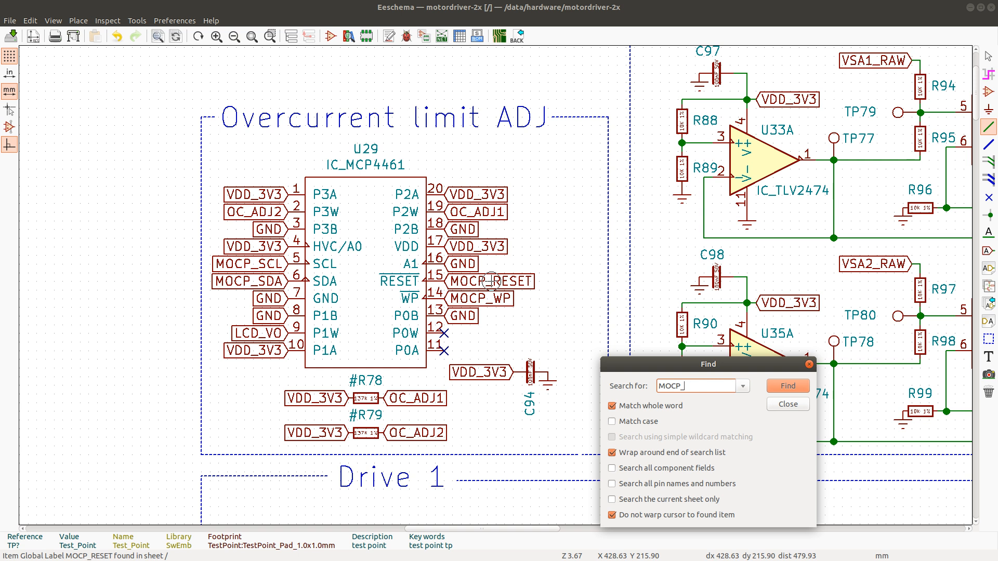
text(SDA)
key(Return)
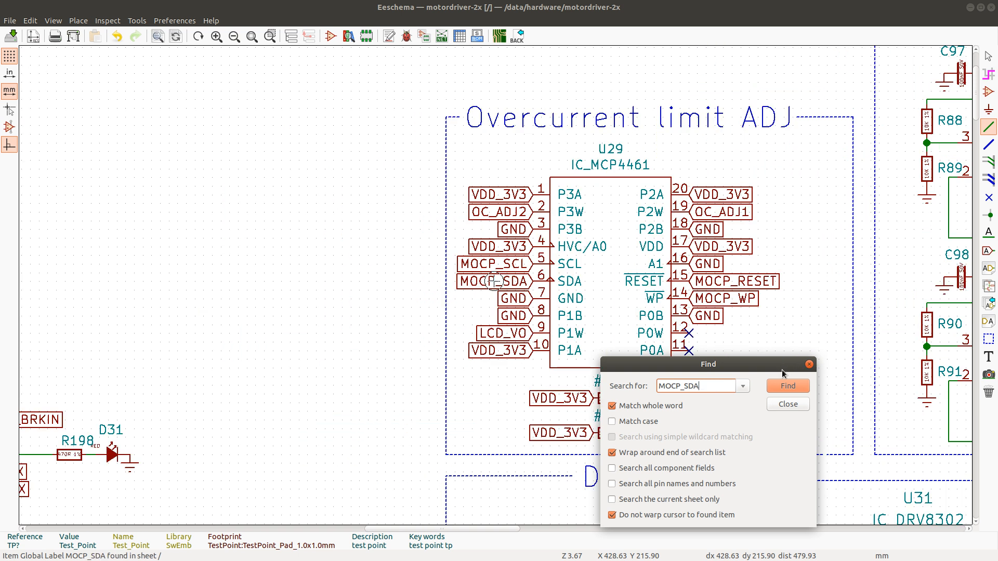
click(794, 386)
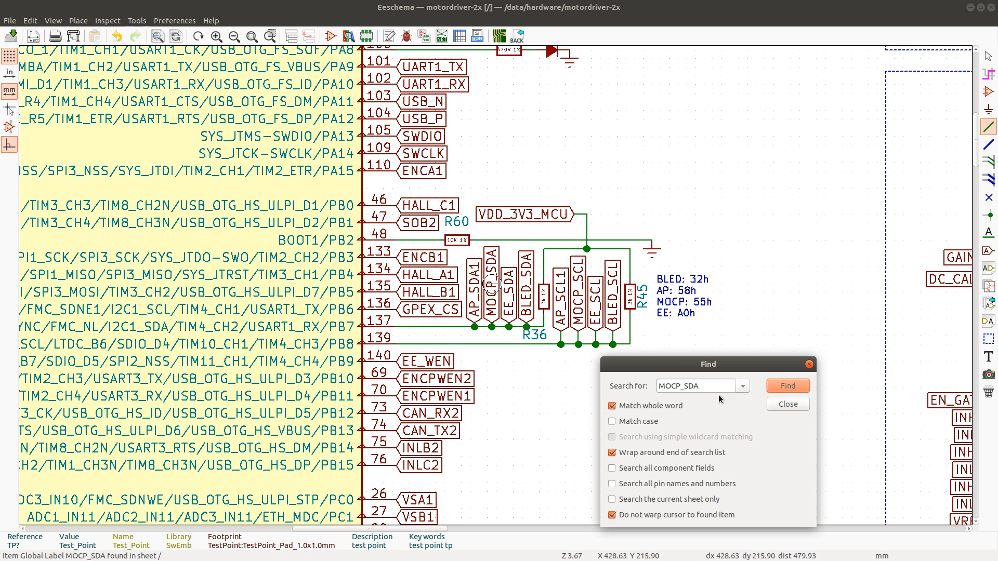
Search the schematic for MOCP_SCL and compare its occurrences at the overcurrent limit chip and the microcontroller's I2C lines
click(703, 390)
key(BackSpace)
key(BackSpace)
key(BackSpace)
text(SCL)
key(Return)
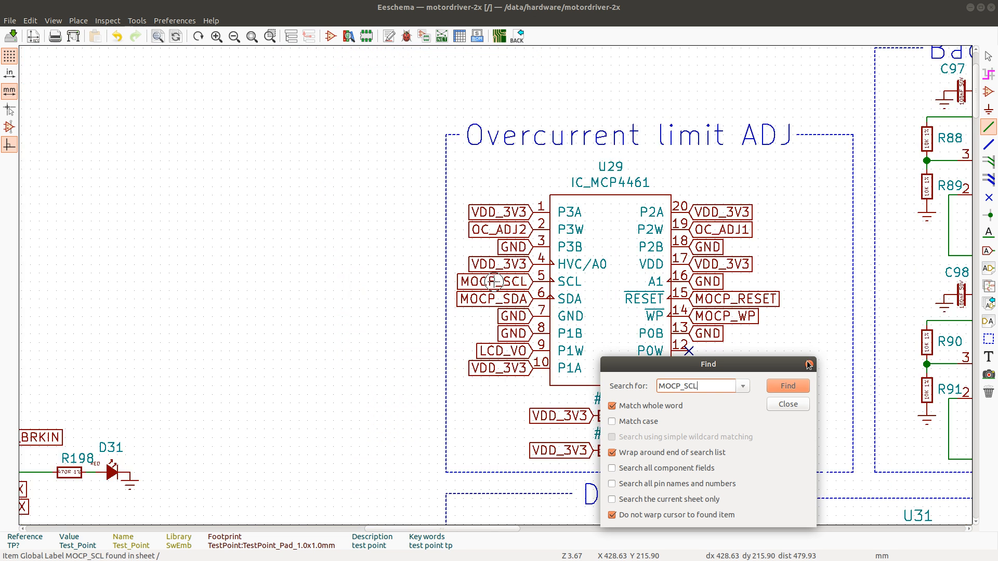
click(788, 387)
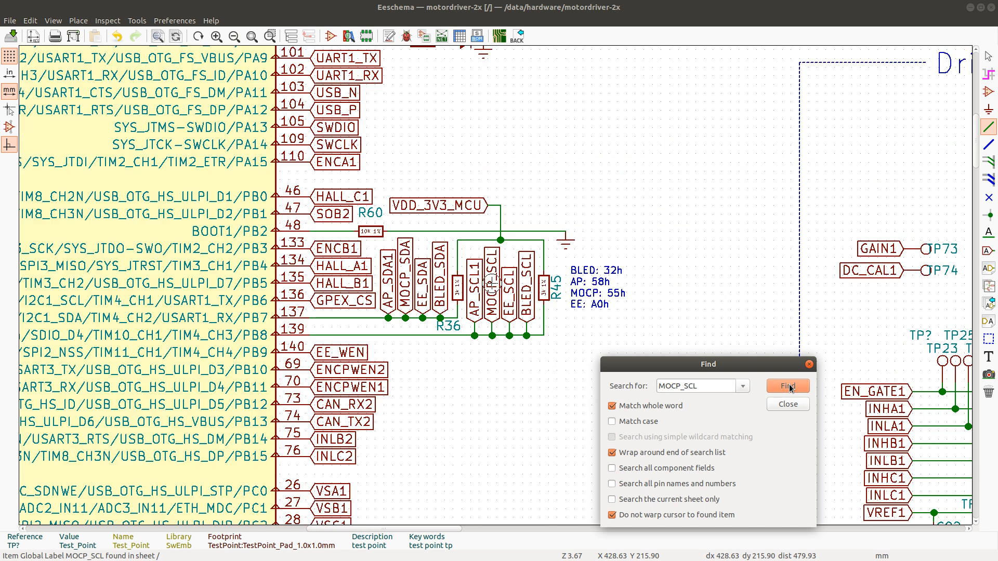
In the LibreOffice Calc label list, fill rows 131 to 133 (MOCP_RESET, MOCP_SCL and MOCP_SDA) with the green background
key(alt+Tab)
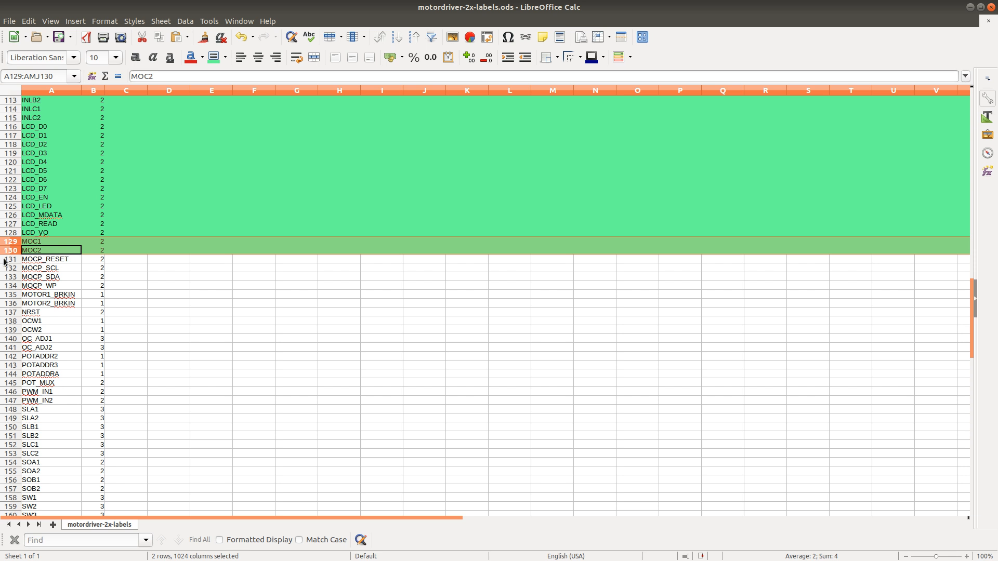
drag(4, 261, 9, 280)
click(214, 57)
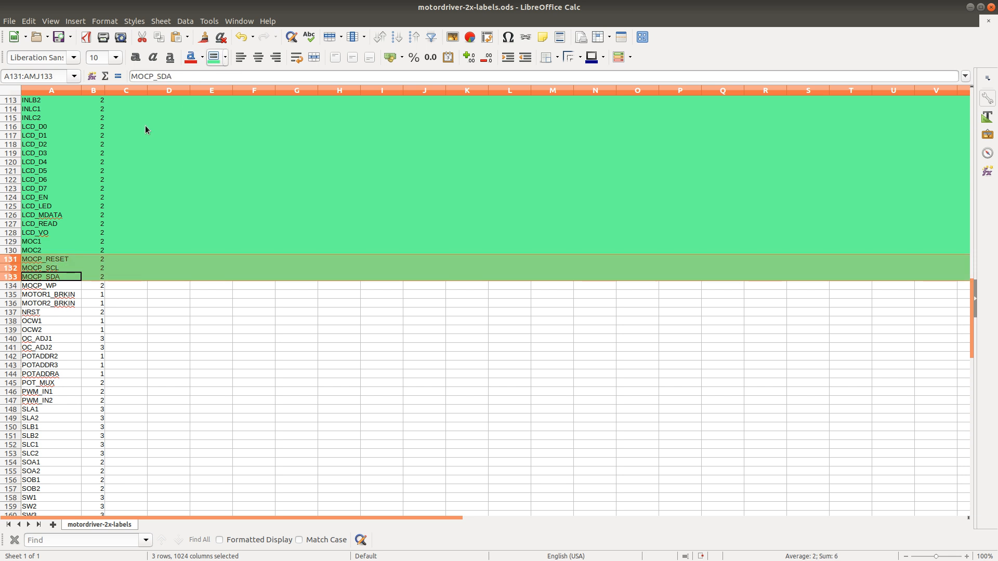
Back in Eeschema, search for MOCP_WP and step through its occurrences up to the GPIO expander
key(alt+Tab)
click(703, 384)
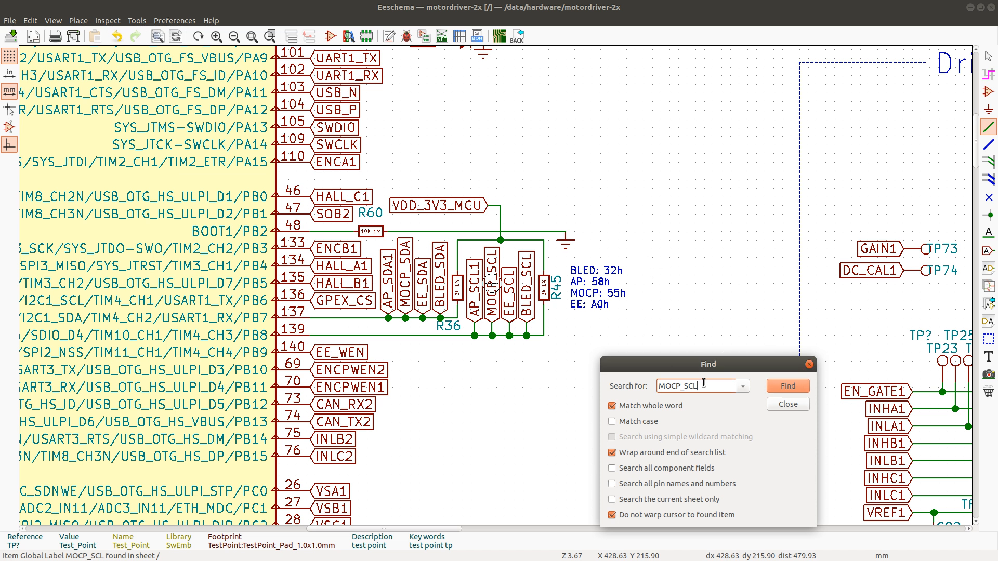
key(BackSpace)
key(Return)
key(Return)
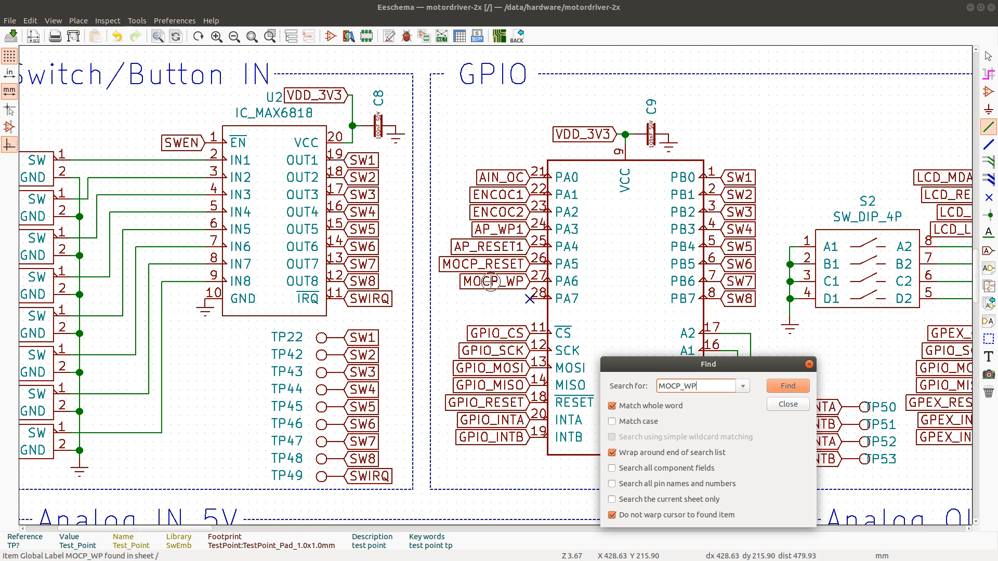
In the LibreOffice Calc label list, fill row 134 (MOCP_WP) with the green background
key(alt+Tab)
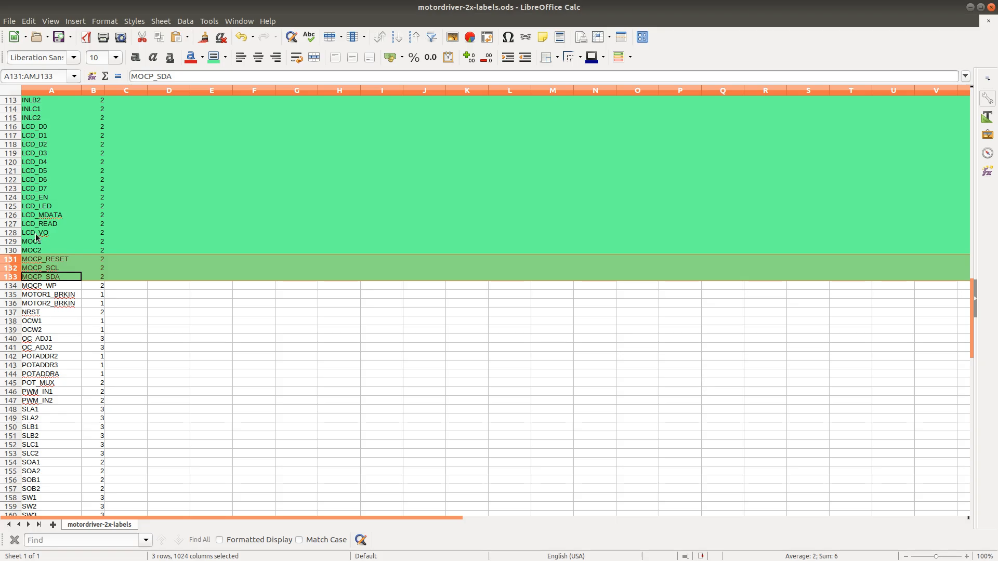
click(19, 286)
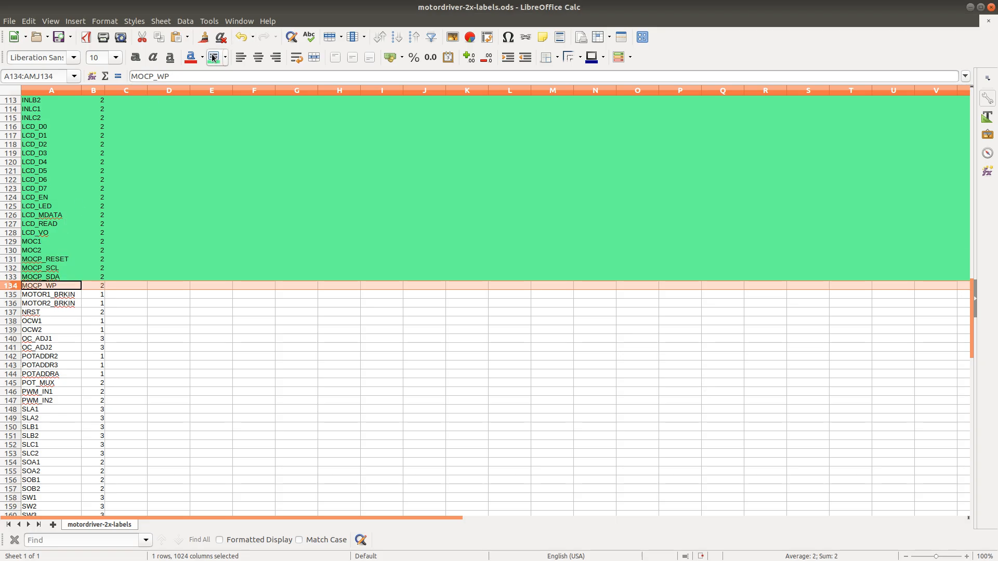
click(213, 57)
Back in Eeschema, search for MOTOR1_BRKIN and inspect its occurrences at microcontroller pin PE15 and in the Motor Sensors 1 block
key(alt+Tab)
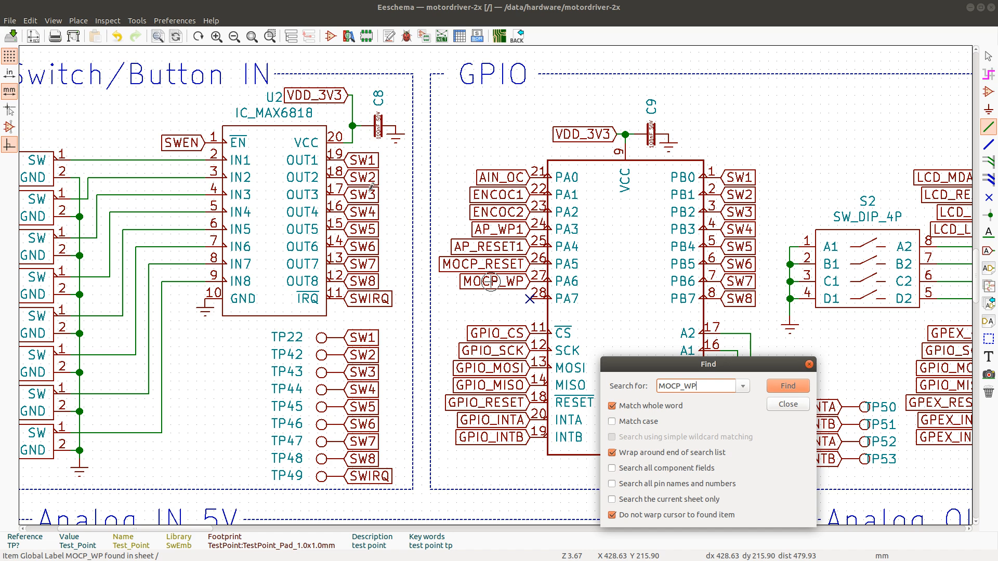
double_click(705, 386)
text(MOTOR1_BRKIN)
key(Return)
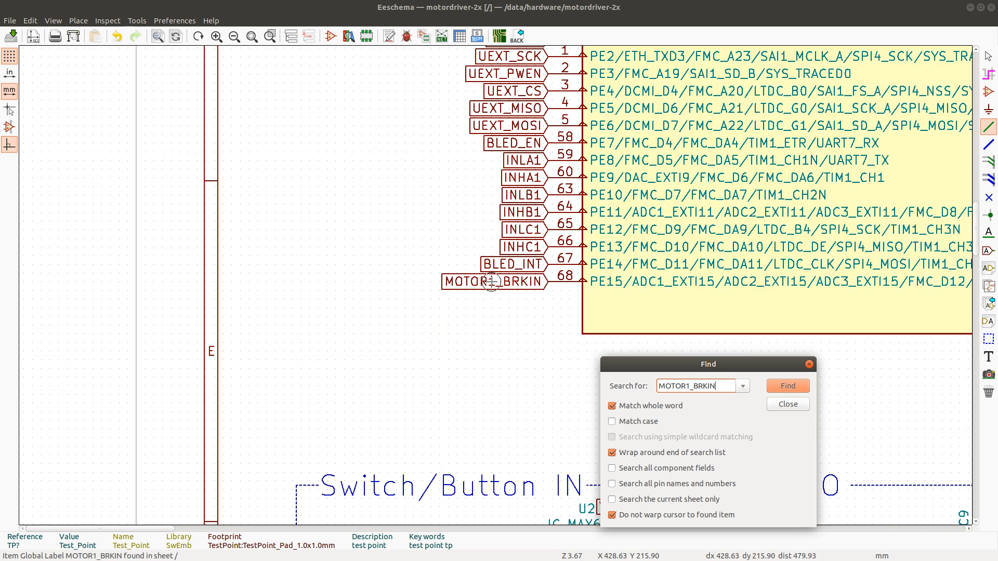
click(788, 386)
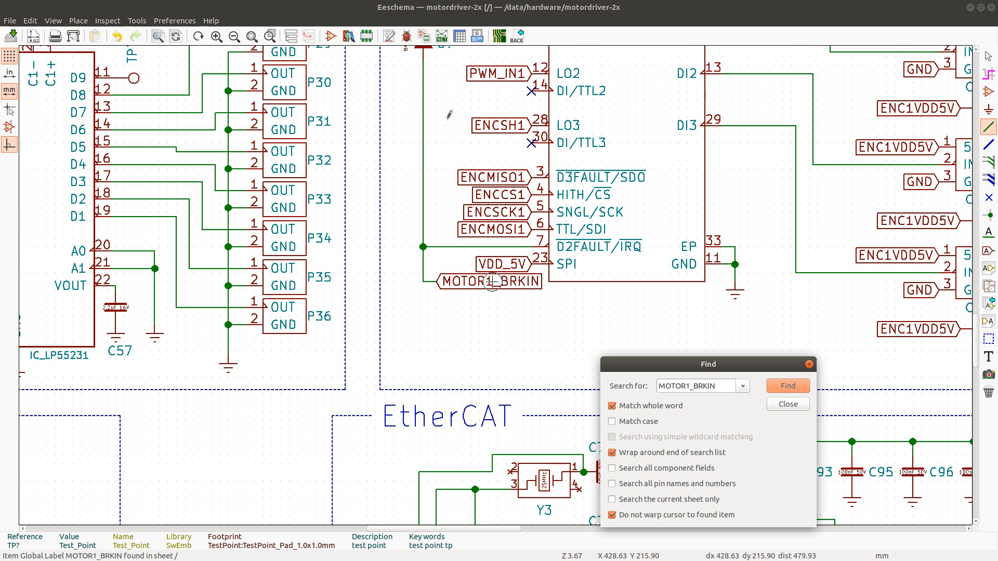
scroll(493, 282, down, 3)
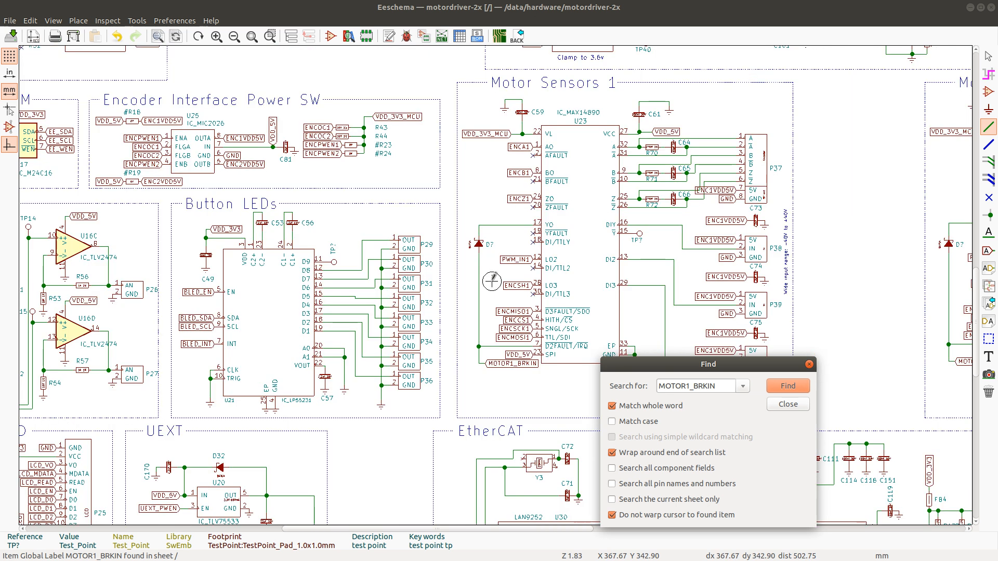
scroll(492, 282, up, 2)
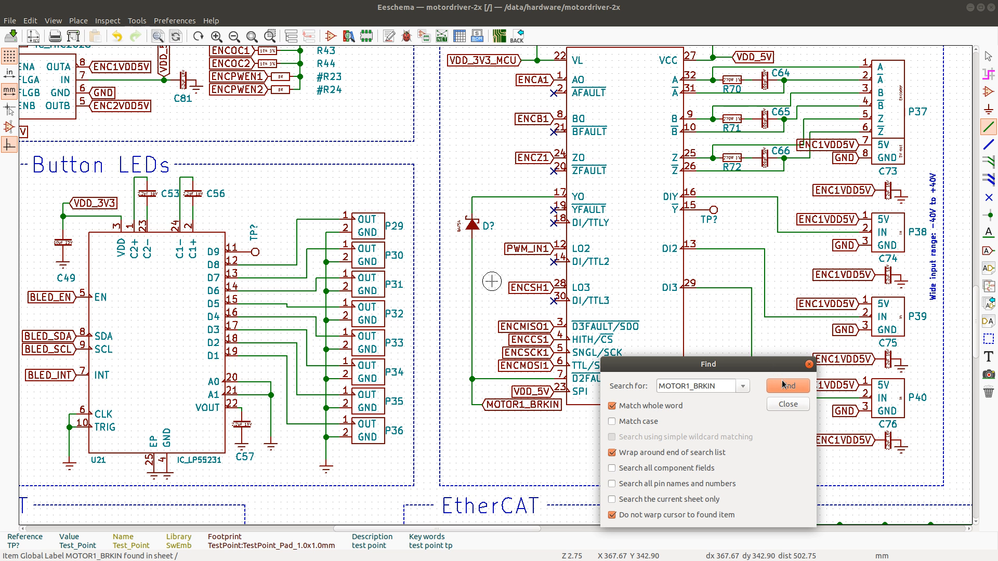
Search for MOTOR2_BRKIN and inspect its occurrence at the second motor's sensor chip
click(693, 386)
key(Return)
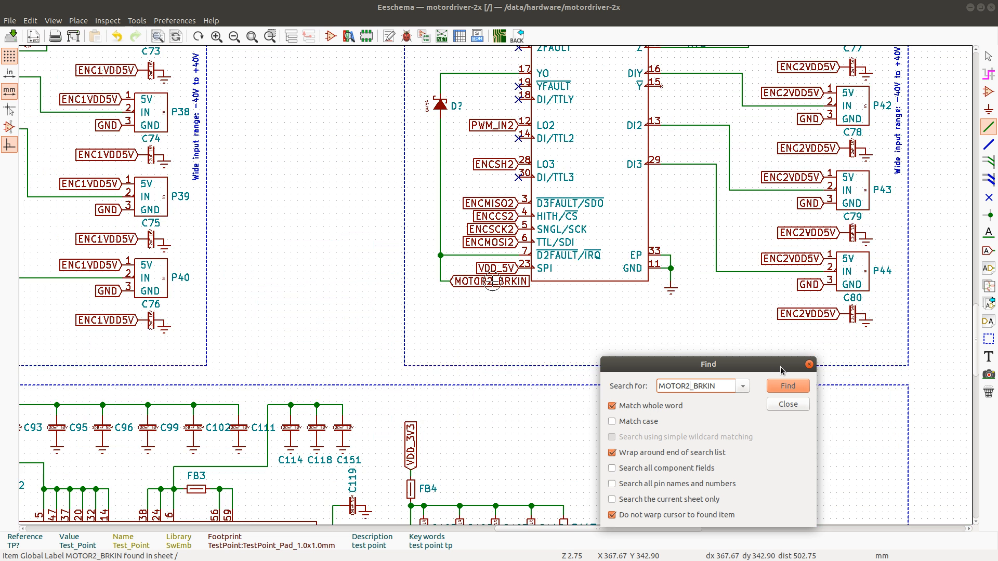
click(781, 370)
In the LibreOffice Calc label list, fill rows 135 and 136 (MOTOR1_BRKIN and MOTOR2_BRKIN) with the green background
key(alt+Tab)
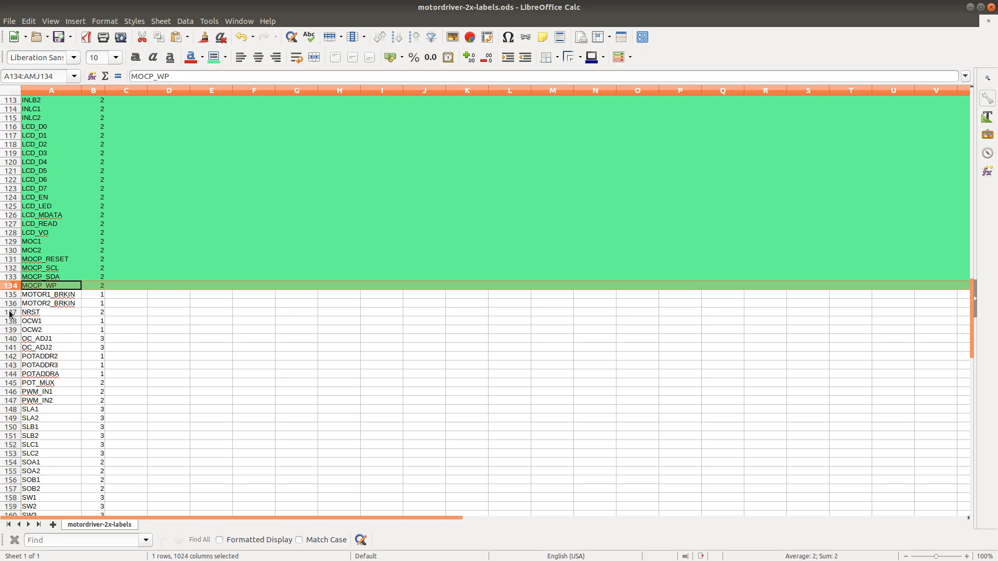
click(11, 294)
shift+click(11, 304)
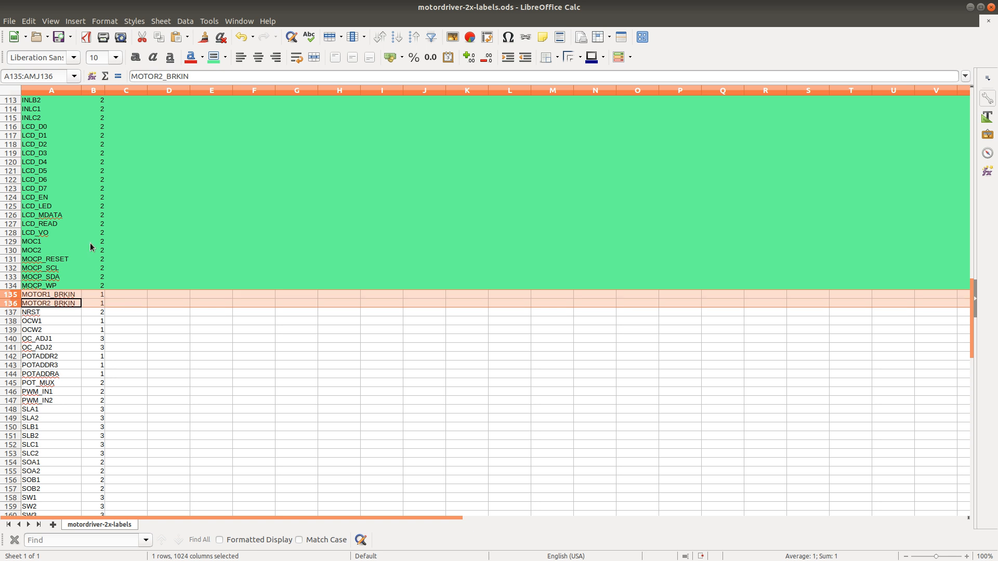
click(212, 61)
Back in Eeschema, search for NRST and compare its occurrences at the reset switch S1 and connector P17
key(alt+Tab)
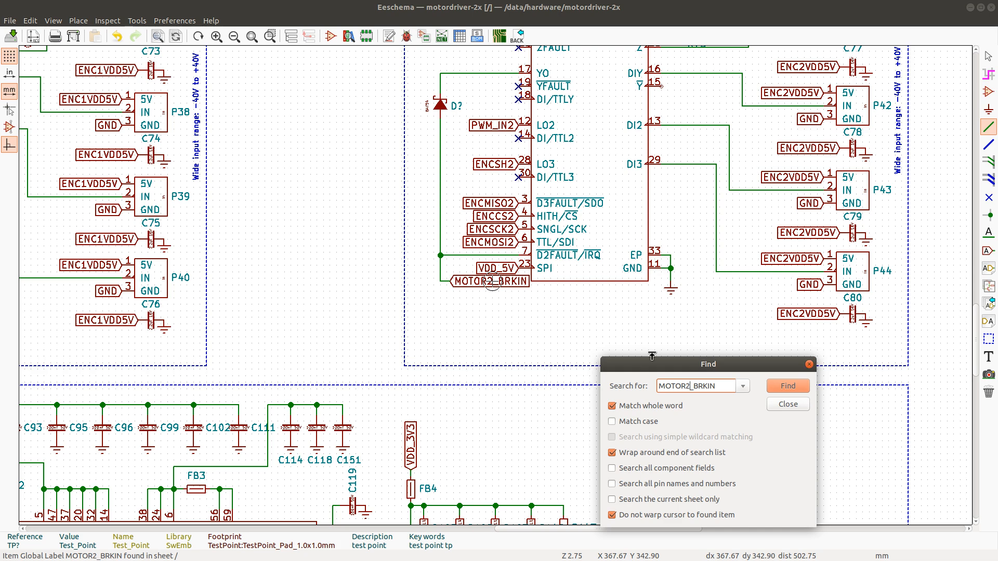
key(ctrl+a)
text(RS)
key(BackSpace)
text(NRST)
key(Return)
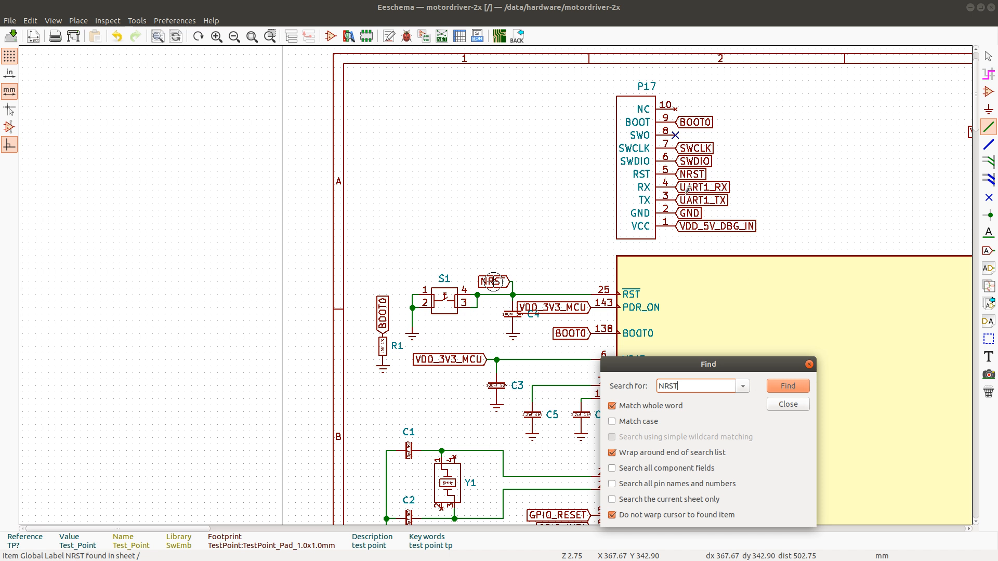
click(787, 386)
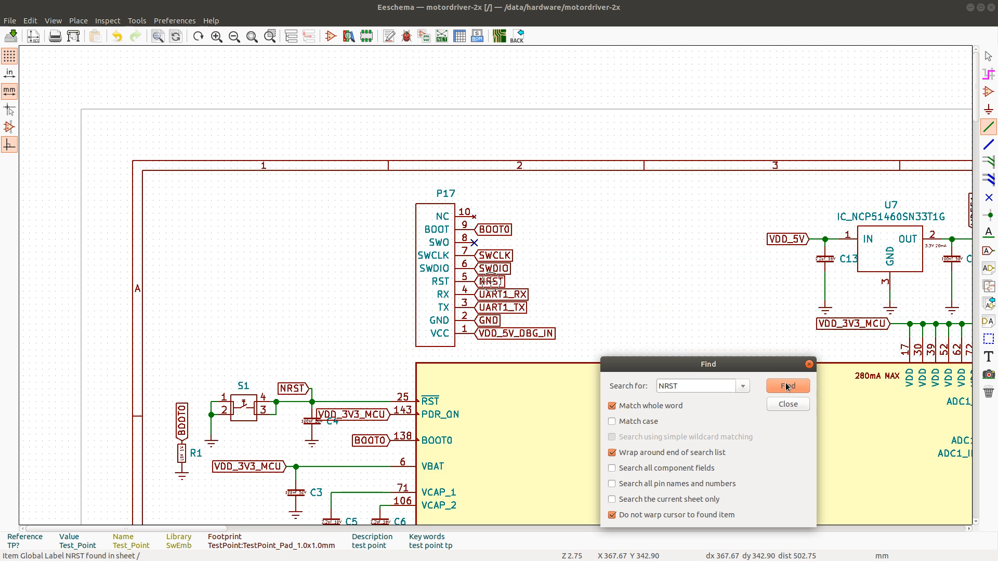
click(787, 387)
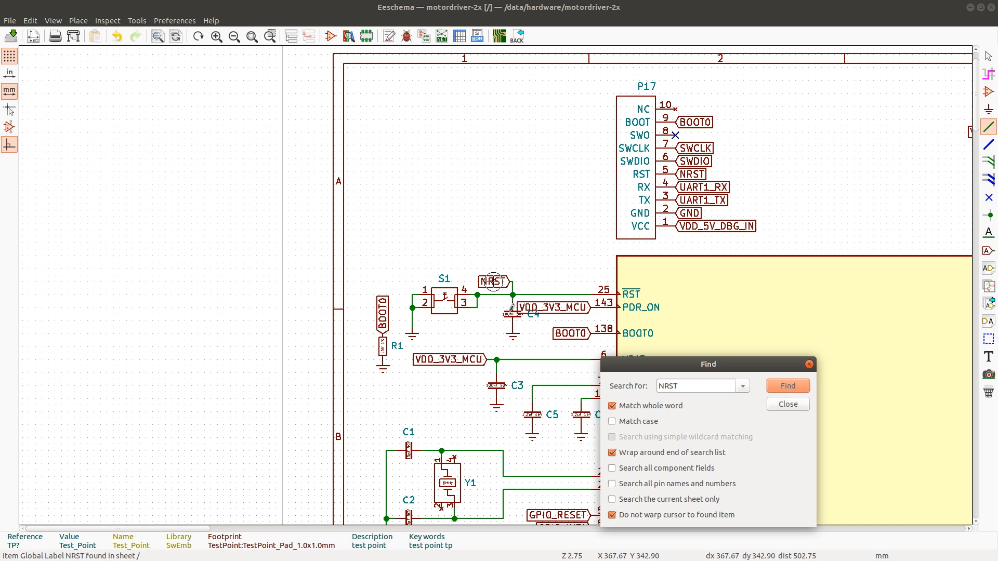
In the LibreOffice Calc label list, fill row 137 (NRST) with the green background
key(alt+Tab)
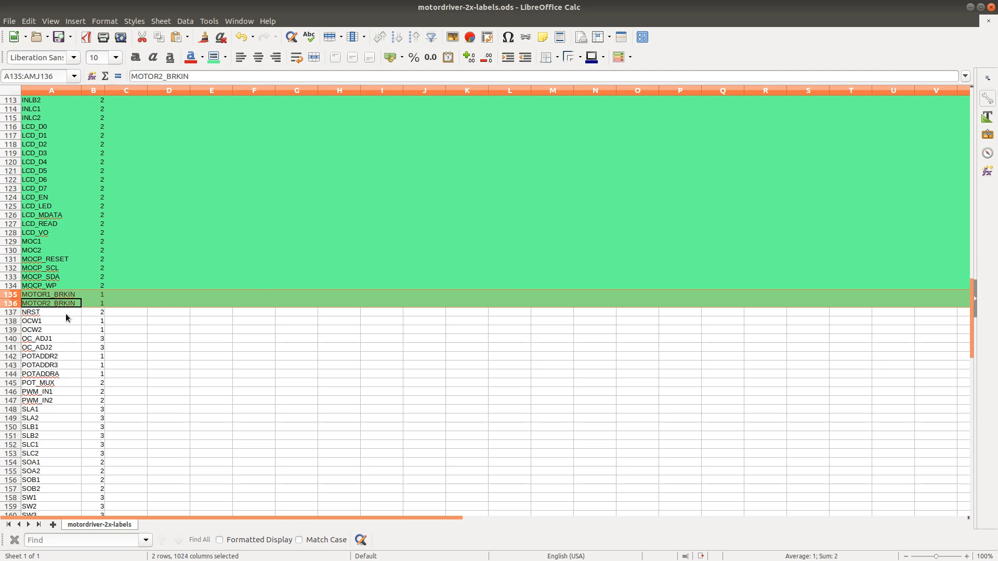
click(49, 317)
key(shift+space)
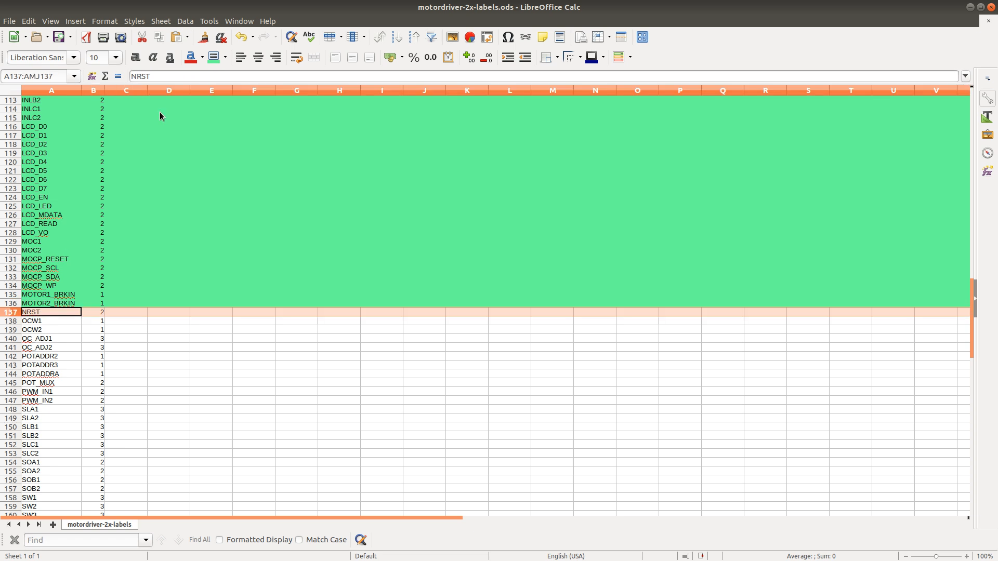
click(213, 58)
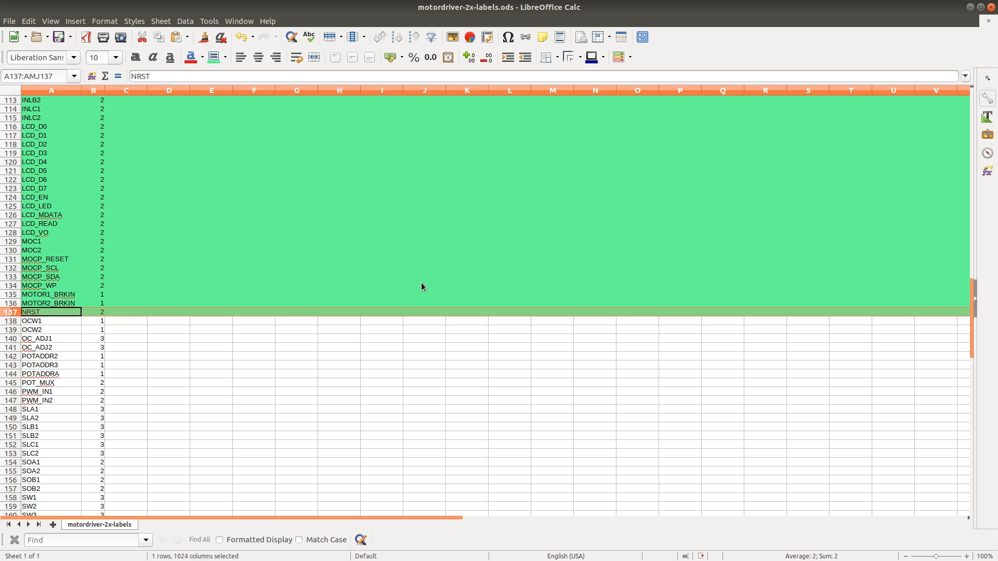
Back in Eeschema, search for OCW1, inspect it at the Drive 1 chip's OCTW pin, and check its entry in the label list
key(alt+Tab)
click(687, 385)
key(ctrl+a)
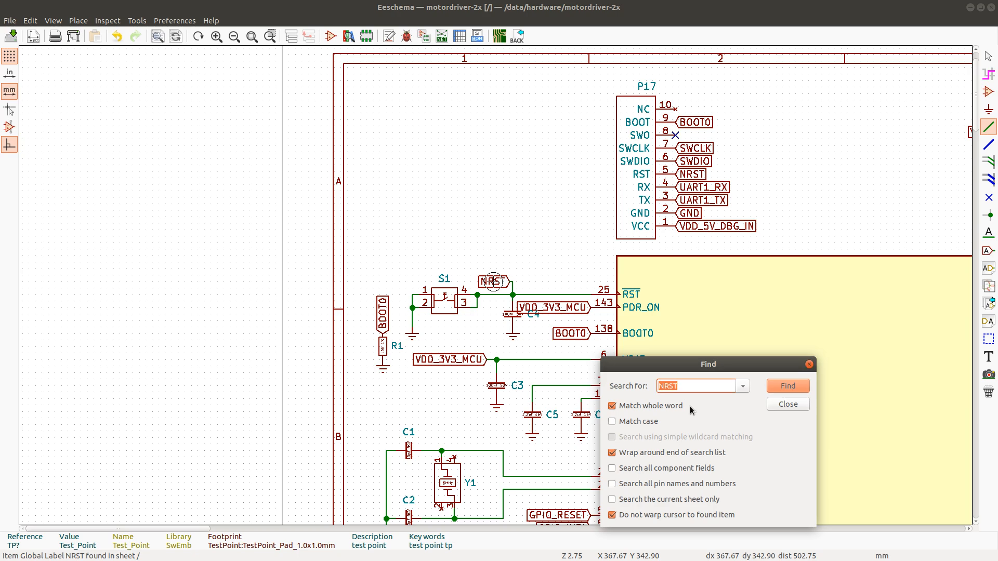
text(OCW1)
key(Return)
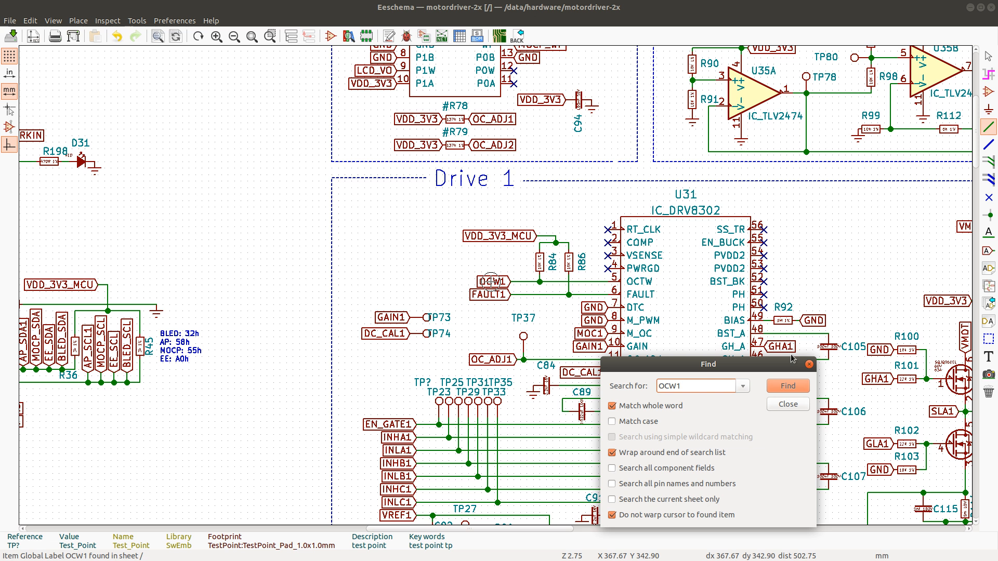
click(791, 389)
key(alt+Tab)
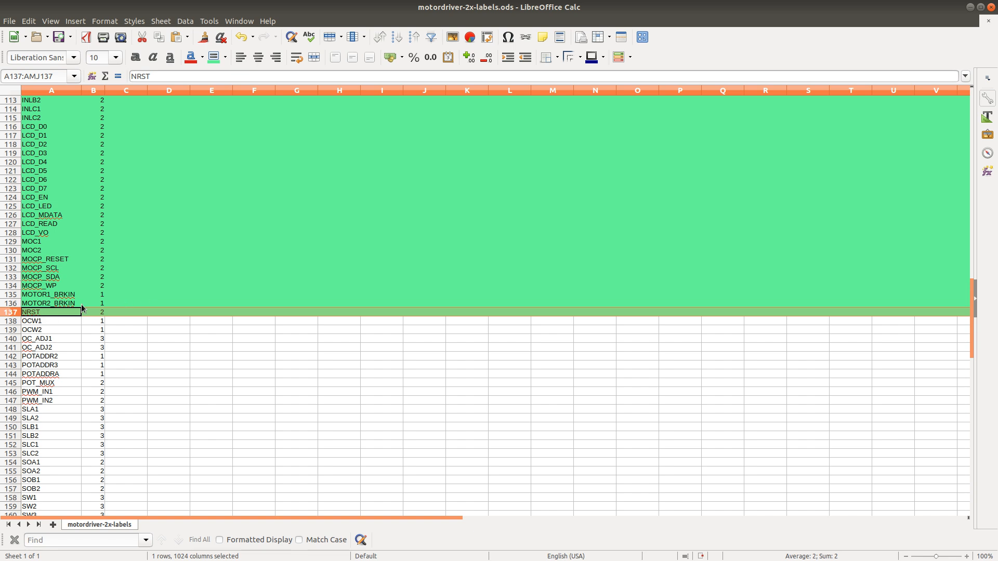
key(alt+Tab)
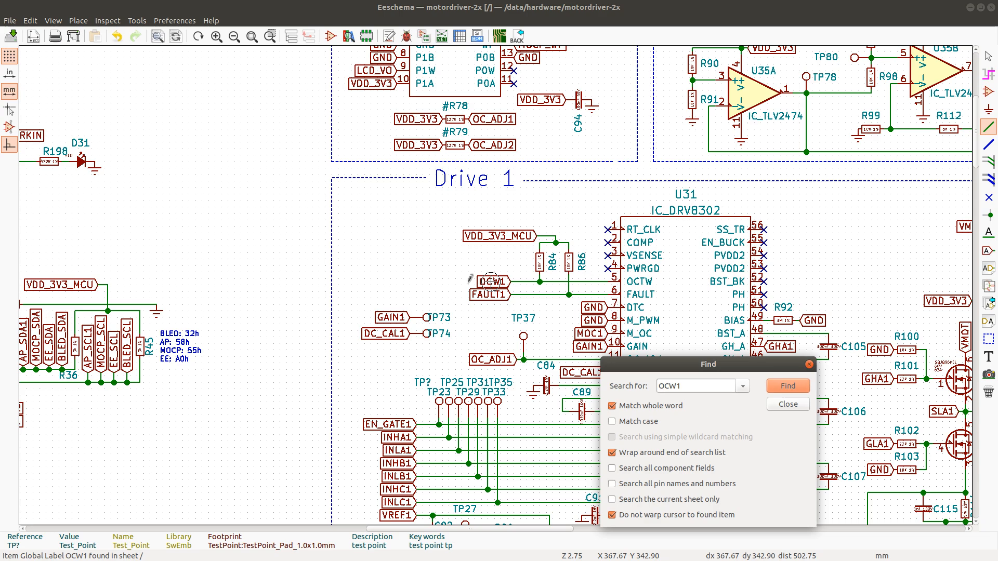
Place a horizontally flipped copy of Drive 1's OCW1 global label in the free space beside microcontroller pins PD8 and PD9
right_click(484, 261)
key(Escape)
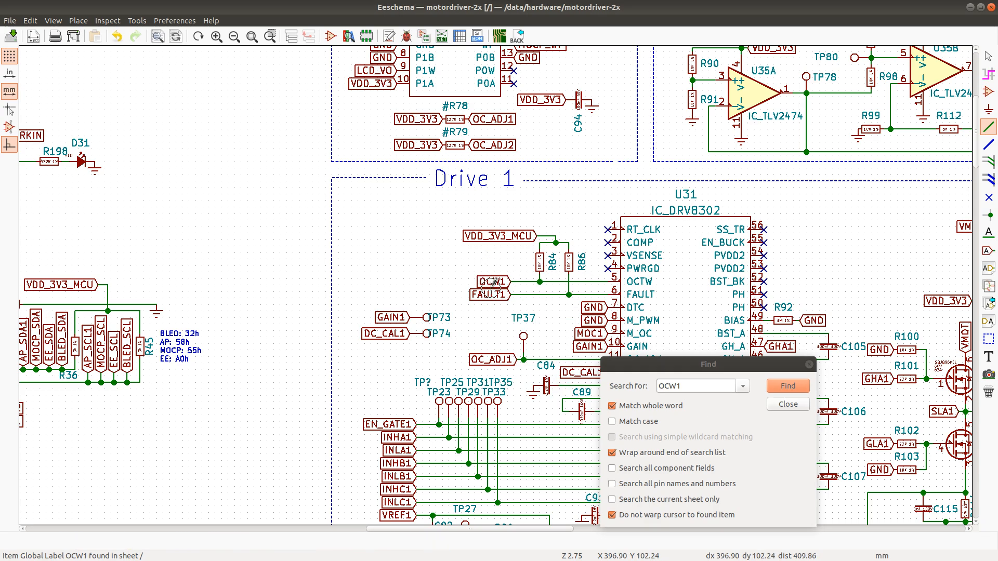
click(497, 280)
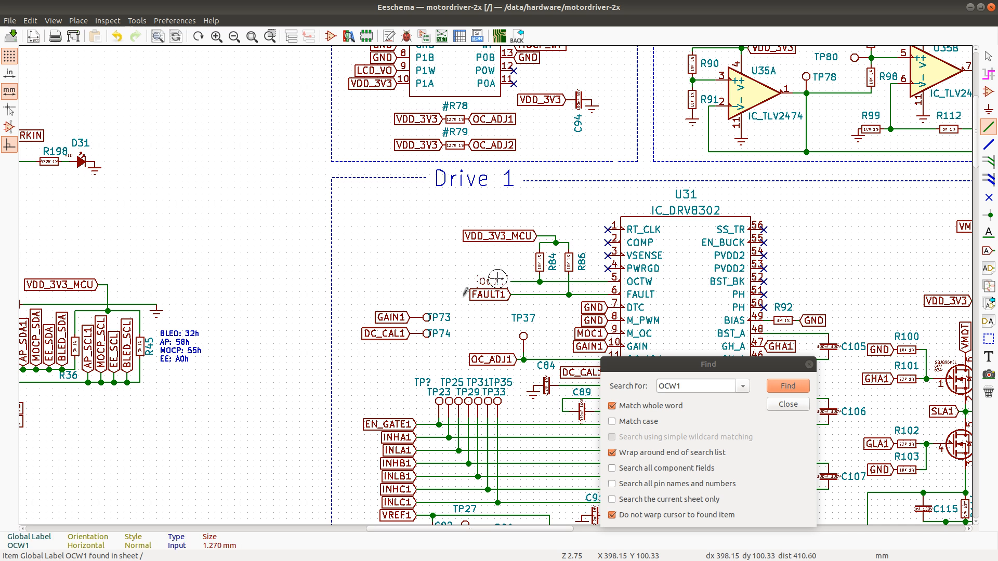
scroll(494, 281, down, 3)
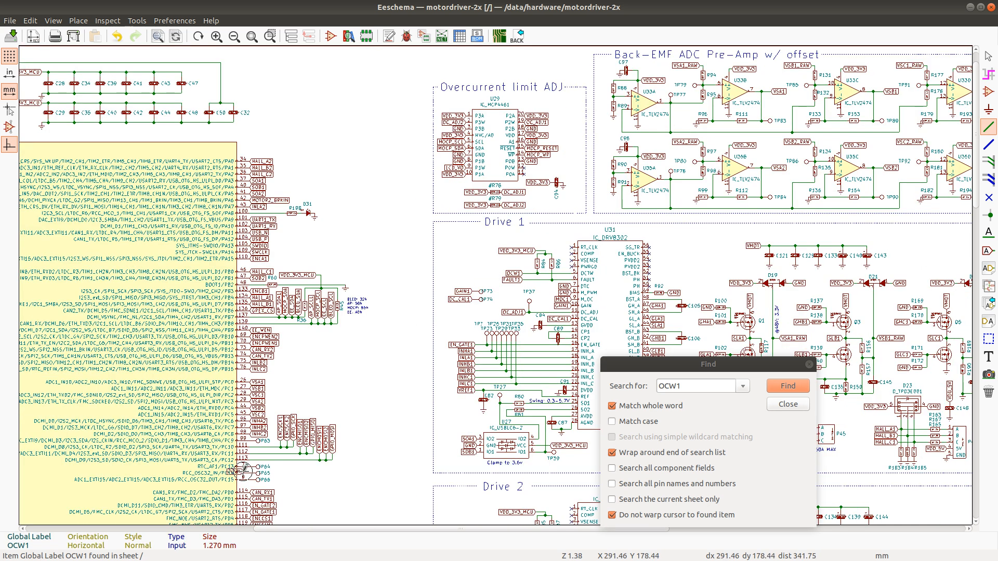
scroll(257, 484, up, 1)
scroll(492, 283, up, 1)
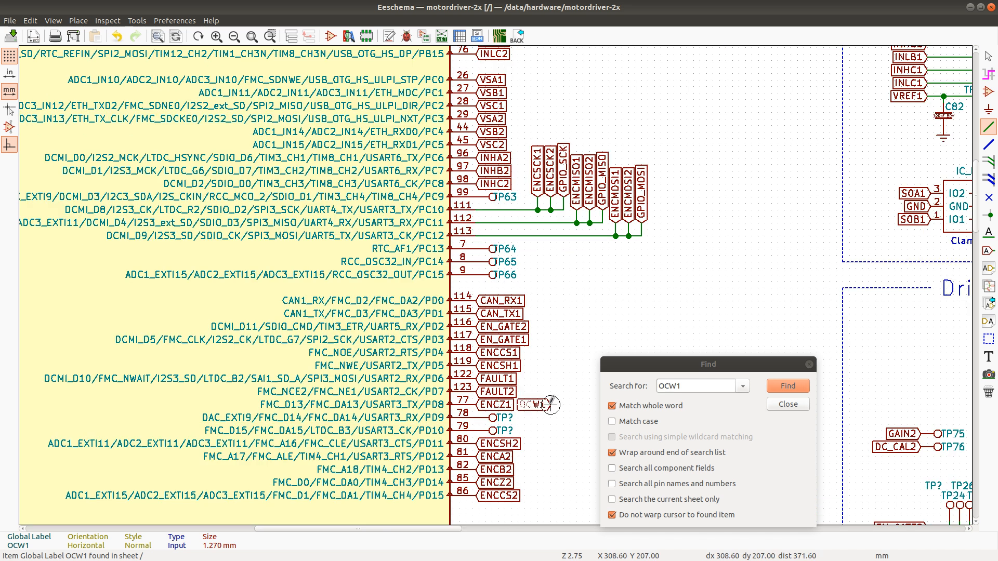
click(566, 411)
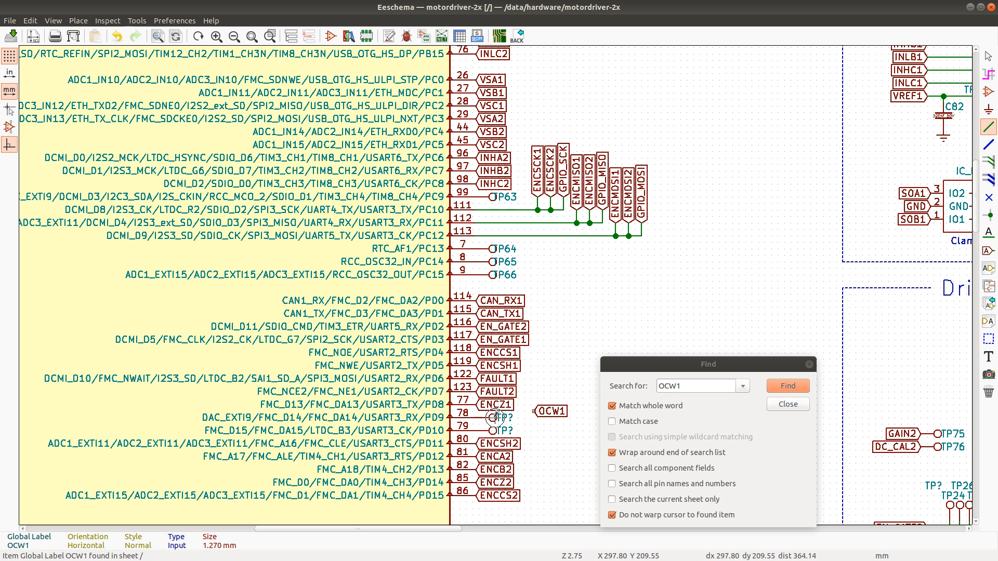
Delete the test points on microcontroller pins PD9 and PD10, and move the copied OCW1 label onto pin PD9
key(Delete)
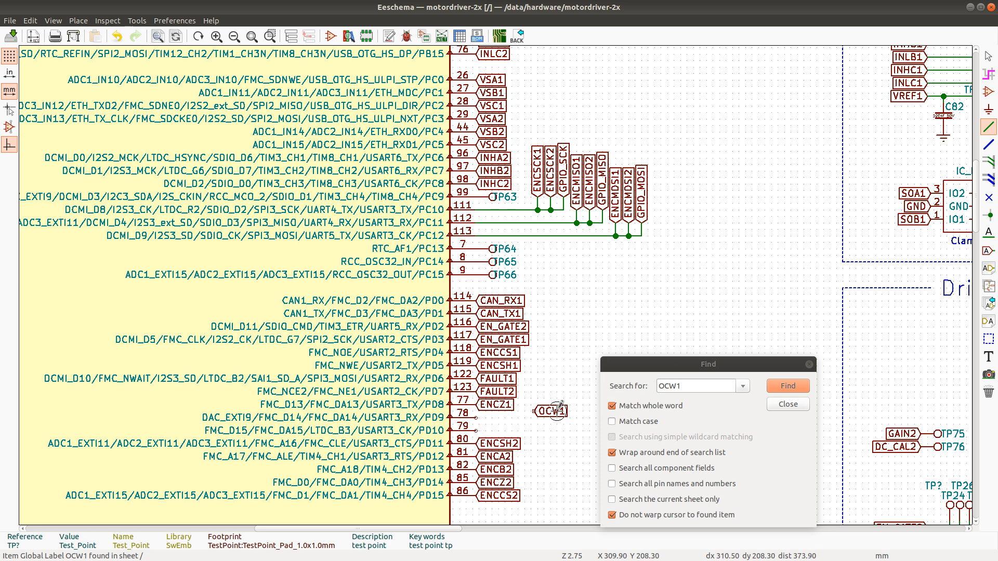
key(m)
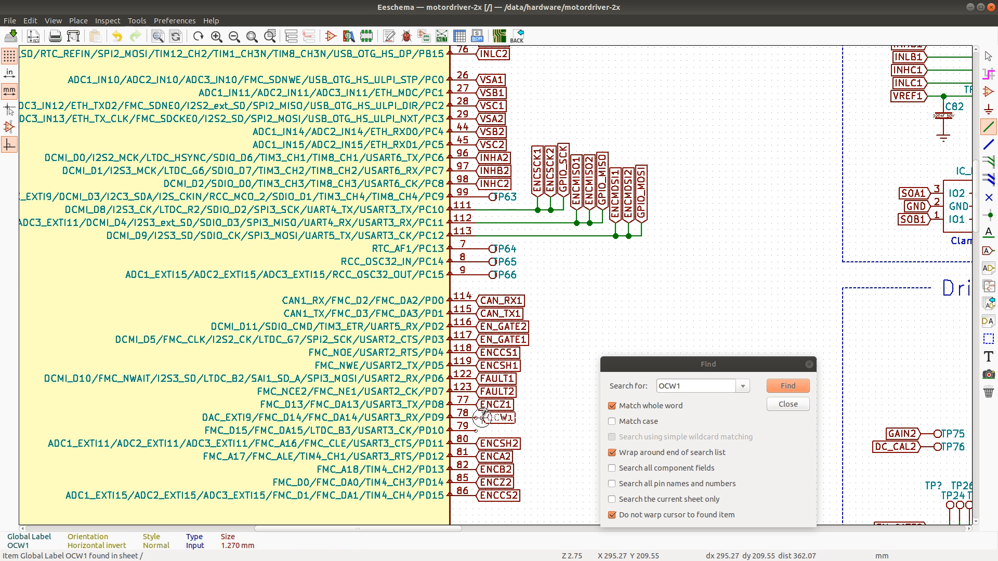
click(491, 417)
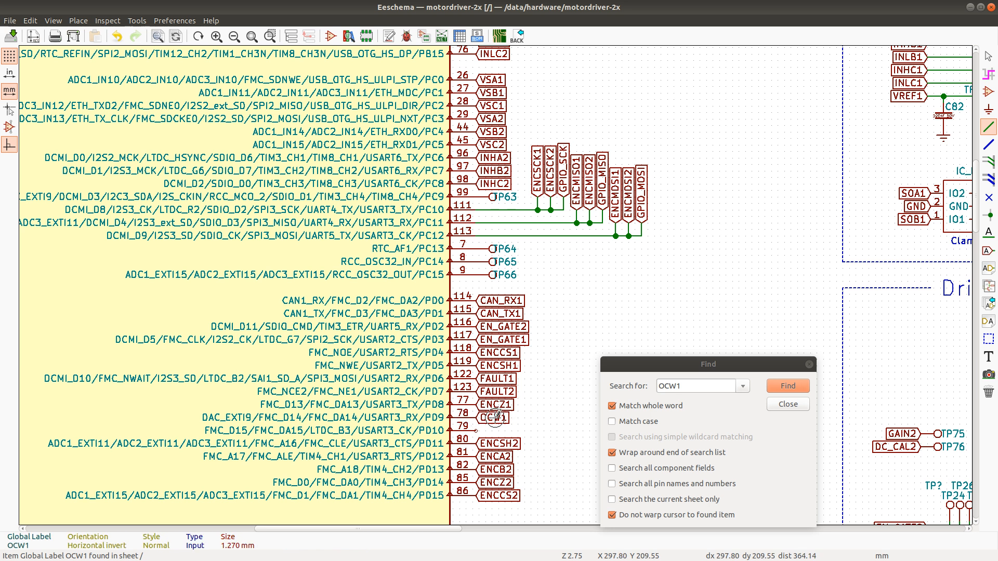
Duplicate the OCW1 global label onto microcontroller pin PD10 and rename the copy OCW2
key(c)
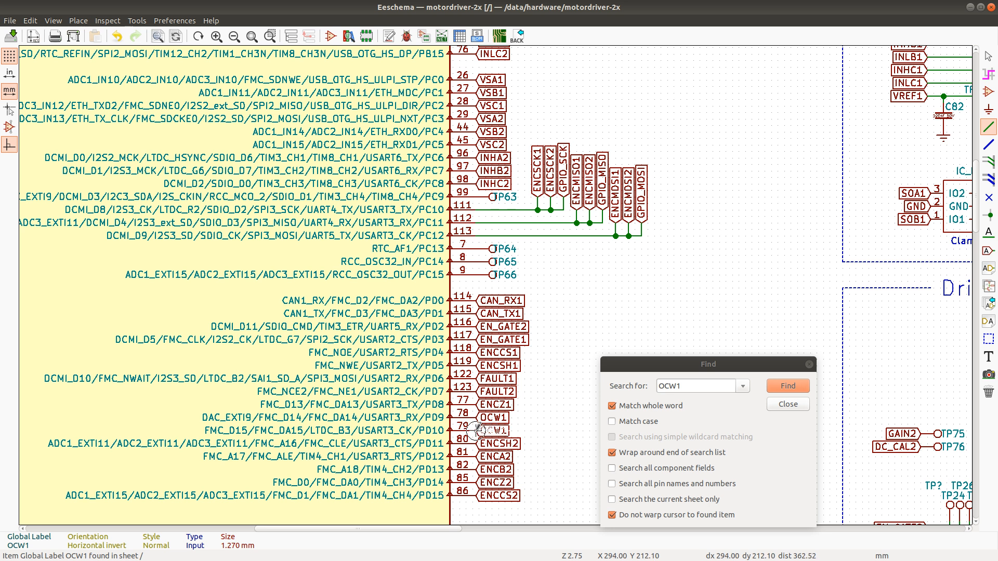
click(486, 431)
double_click(493, 431)
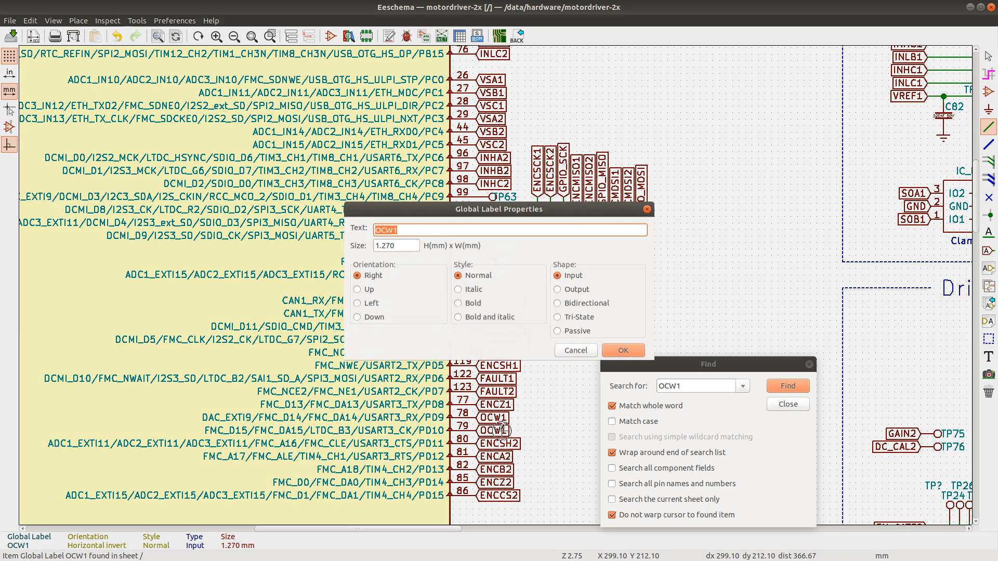
click(401, 229)
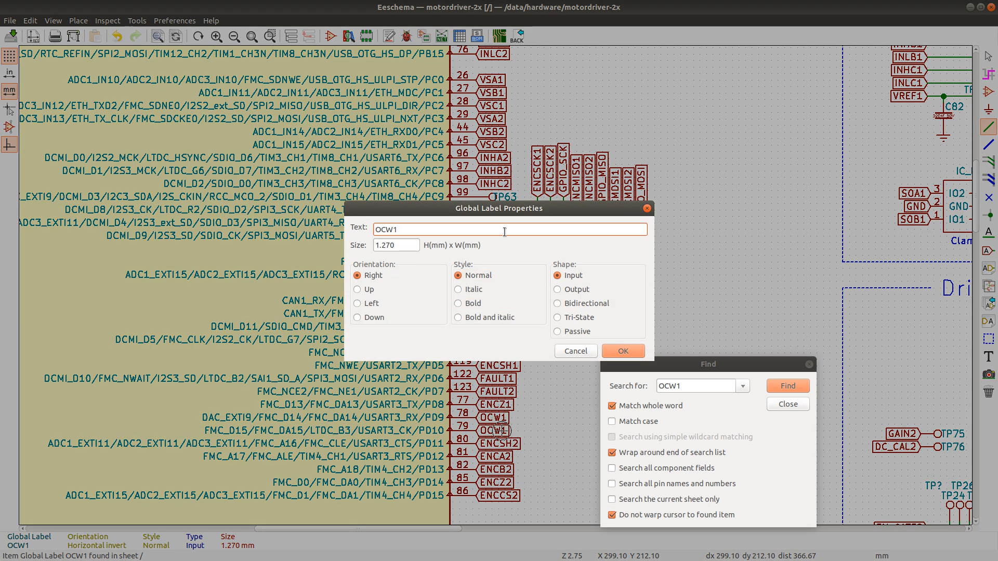
text(2)
key(Return)
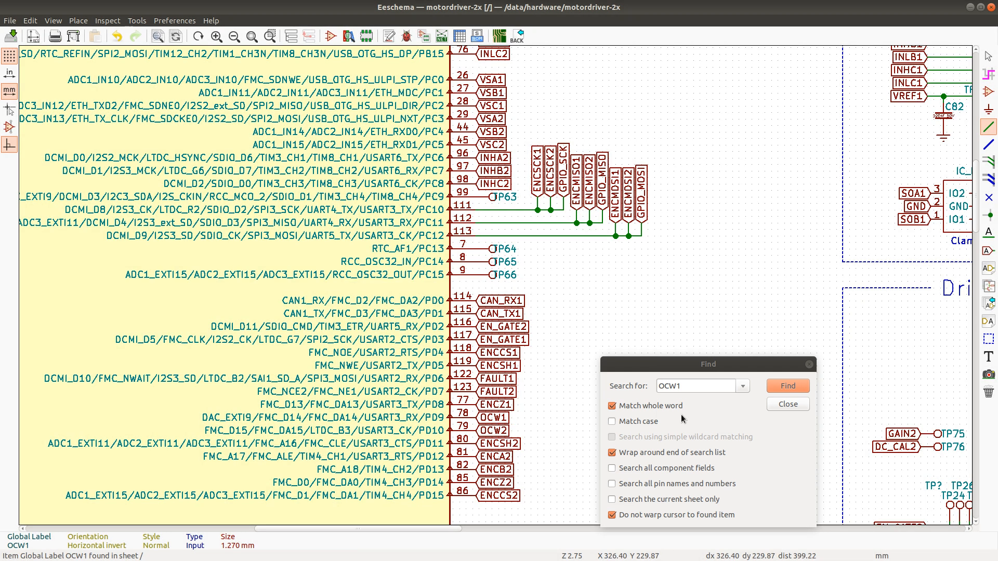
Search the schematic for OCW2 and step through its occurrences at pin PD10 and Drive 2's OCTW pin
click(690, 385)
text(2)
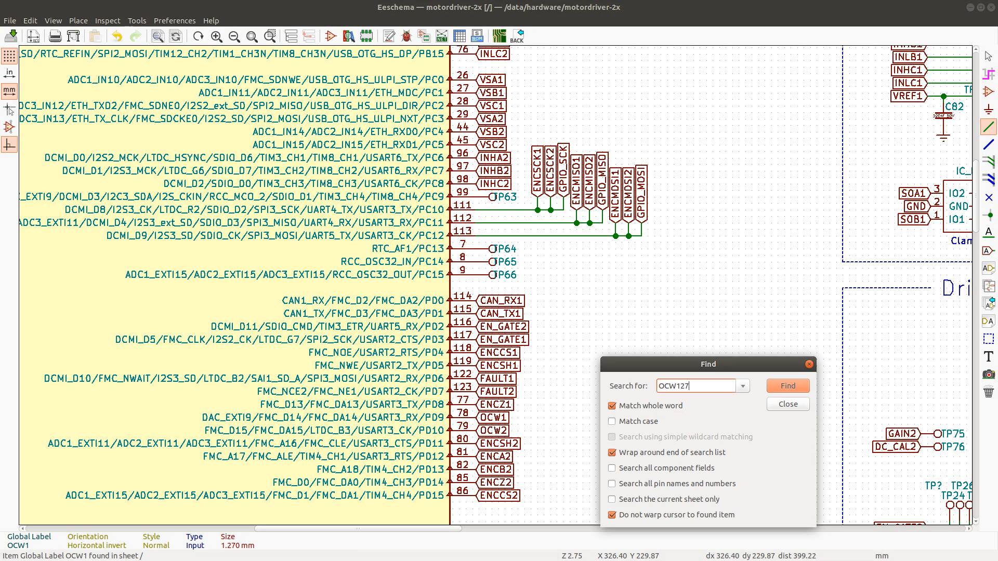
key(BackSpace)
key(Return)
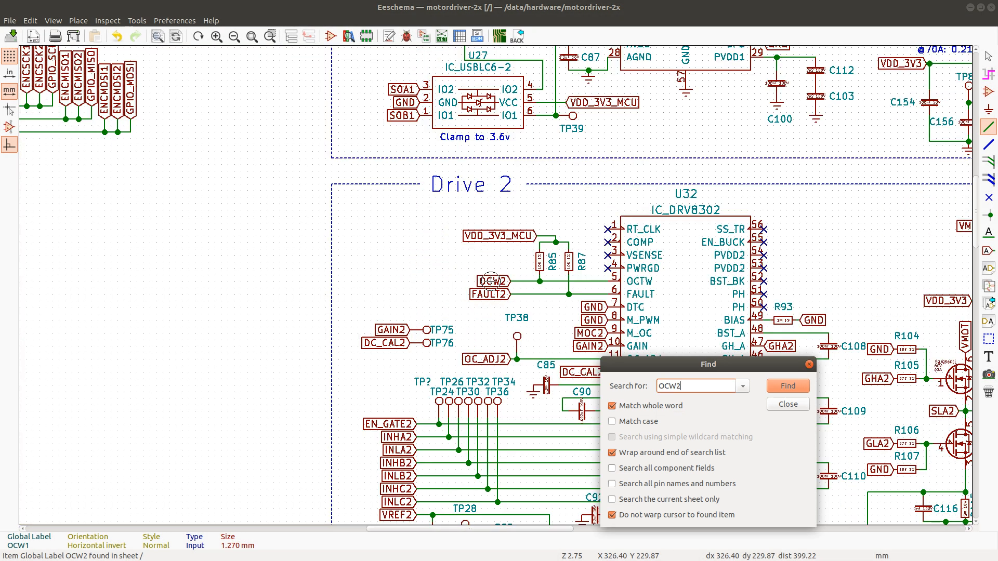
key(Return)
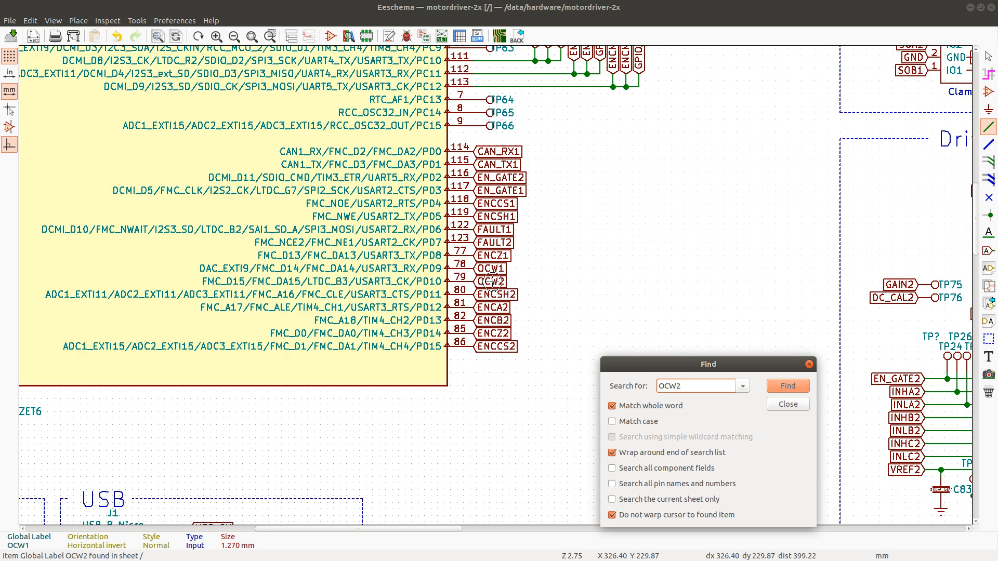
key(Return)
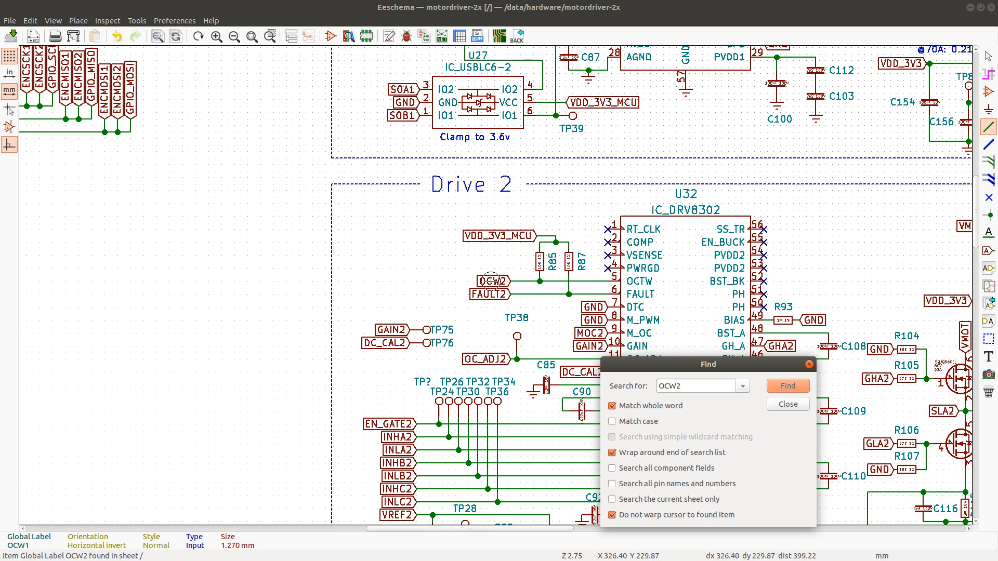
In the LibreOffice Calc label list, fill rows 138 and 139 (OCW1 and OCW2) with the green background
key(alt+Tab)
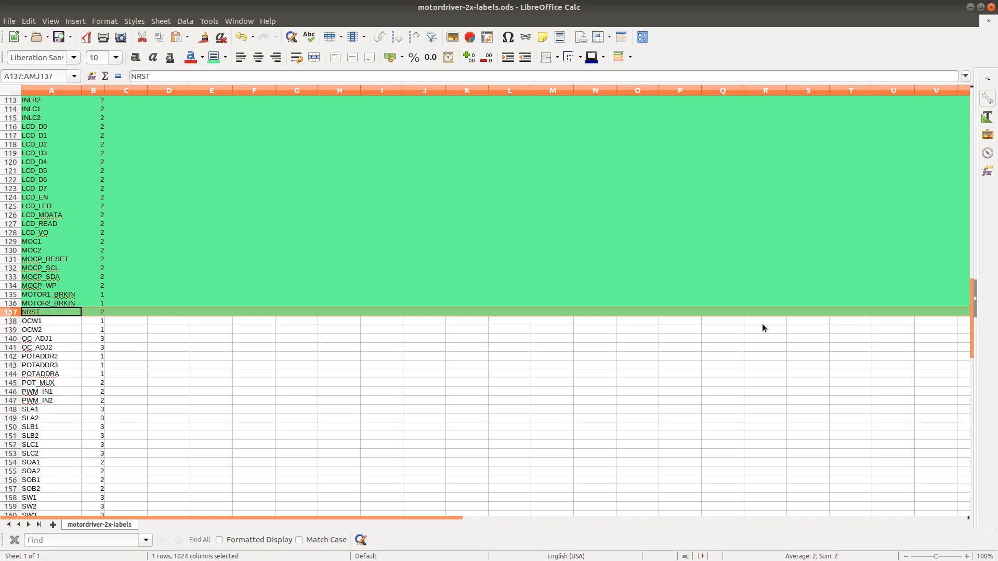
click(10, 322)
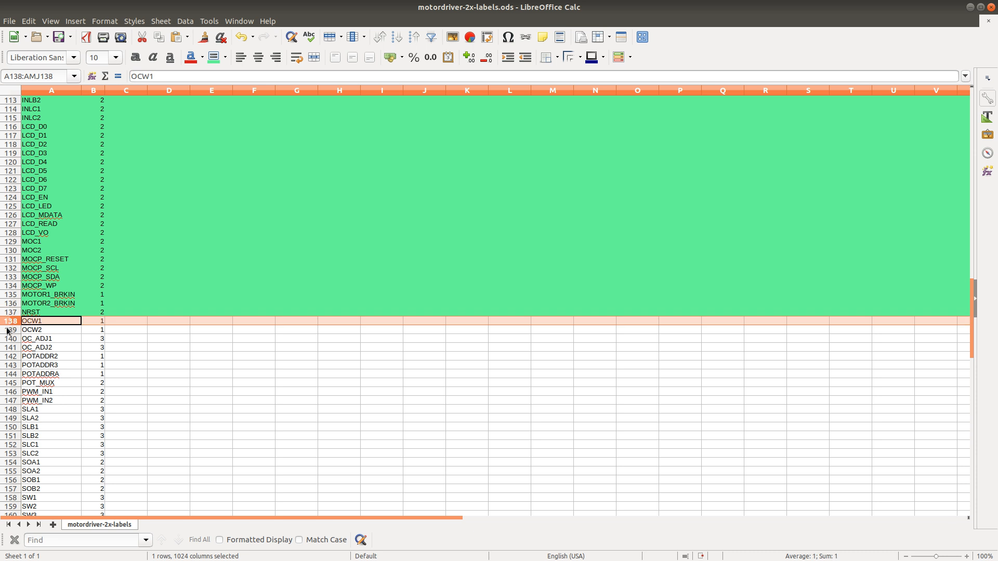
shift+click(11, 331)
click(213, 57)
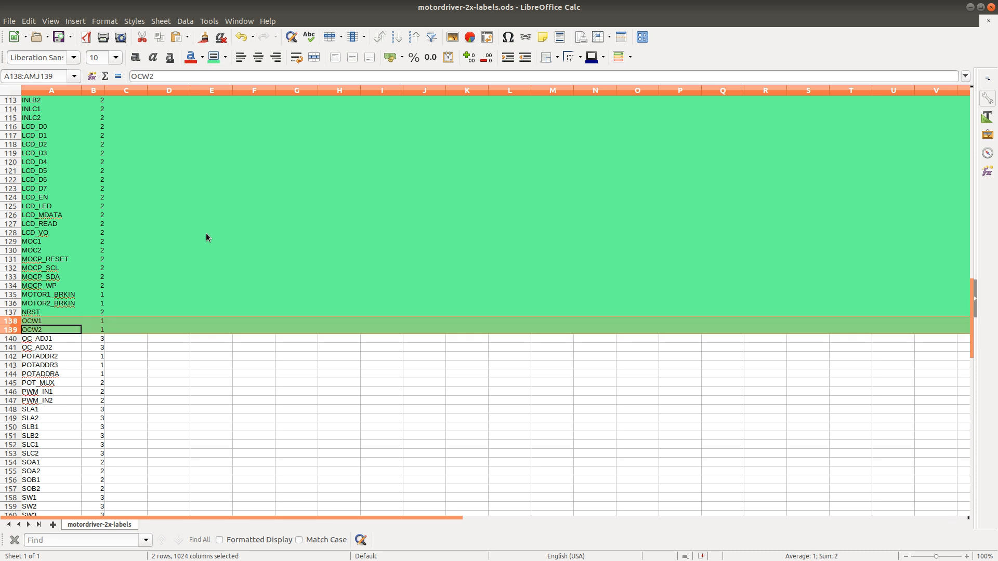
Back in Eeschema, search for OC_ADJ1 and step through its occurrences in Drive 1 and the Overcurrent limit ADJ block
key(alt+Tab)
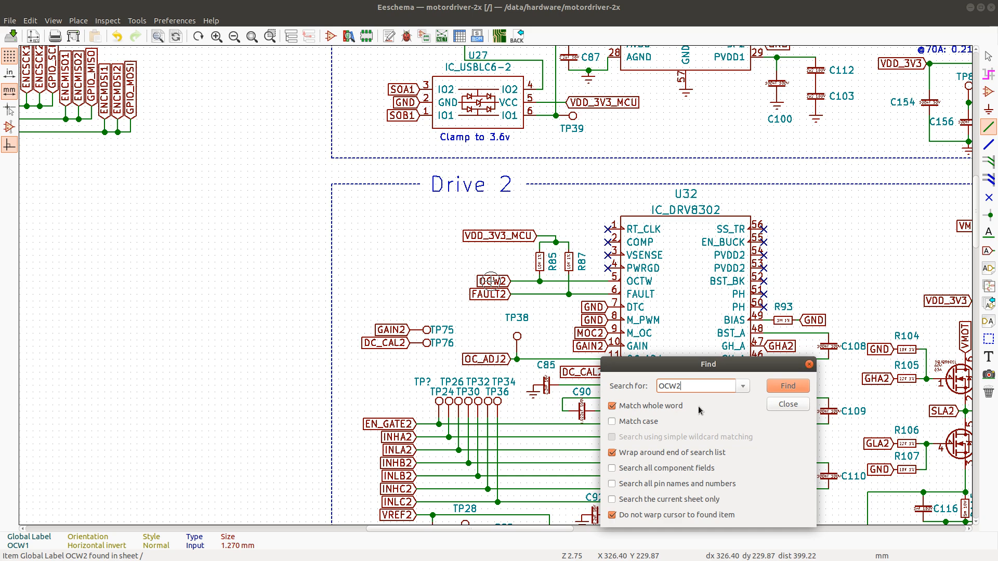
key(ctrl+a)
text(OC)
key(Return)
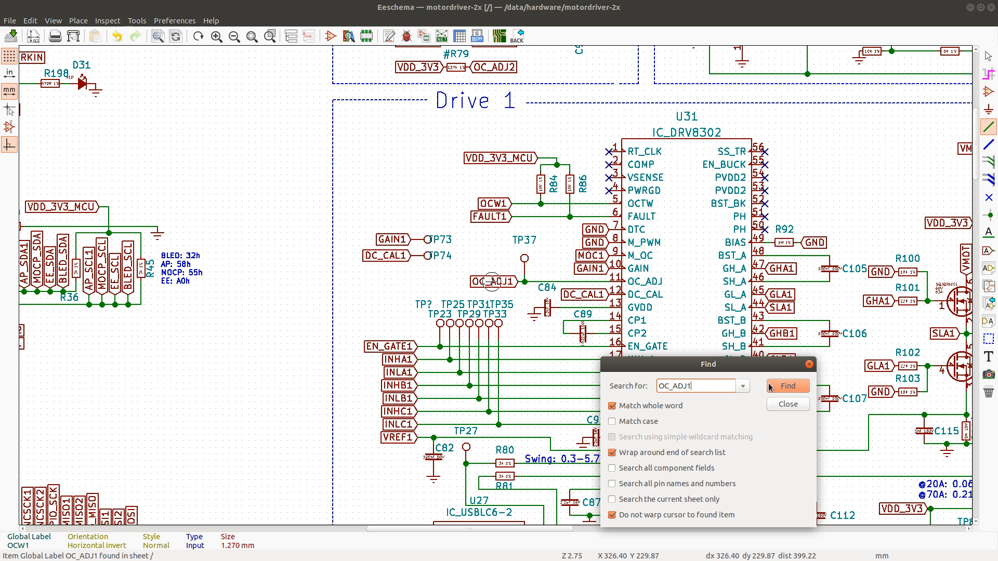
click(788, 386)
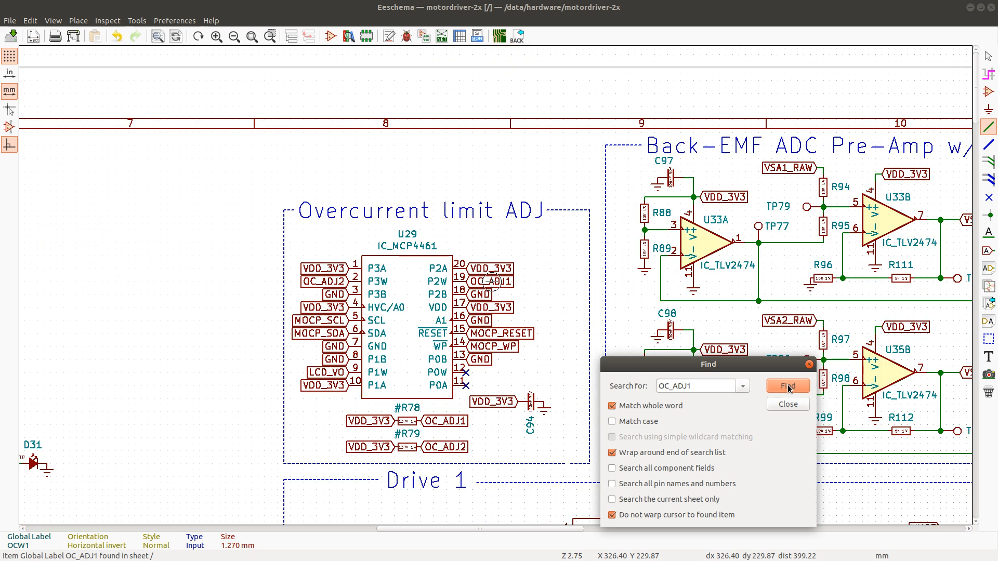
Search the schematic for OC_ADJ2, step through its occurrences, and close the search
click(699, 386)
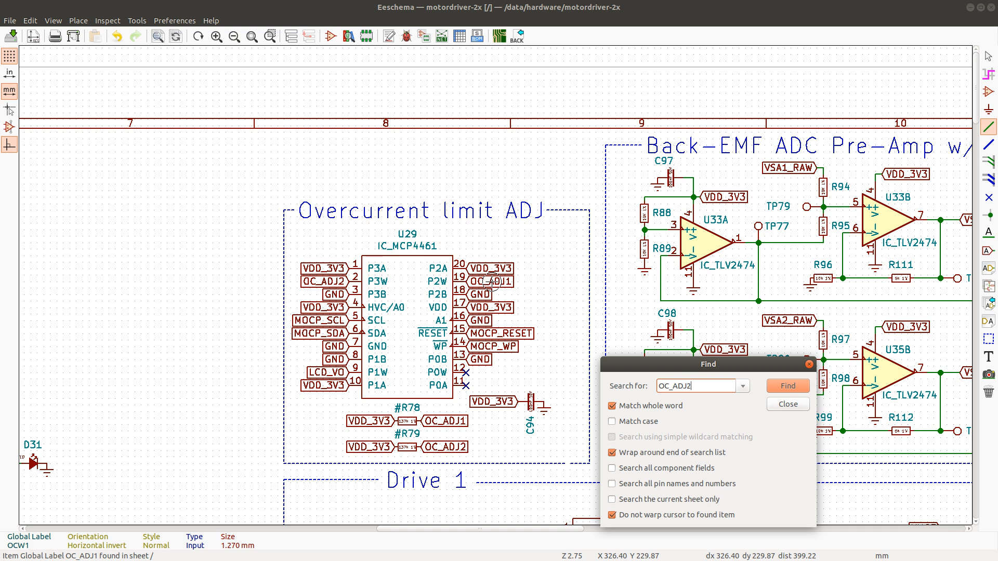
key(Return)
key(Return)
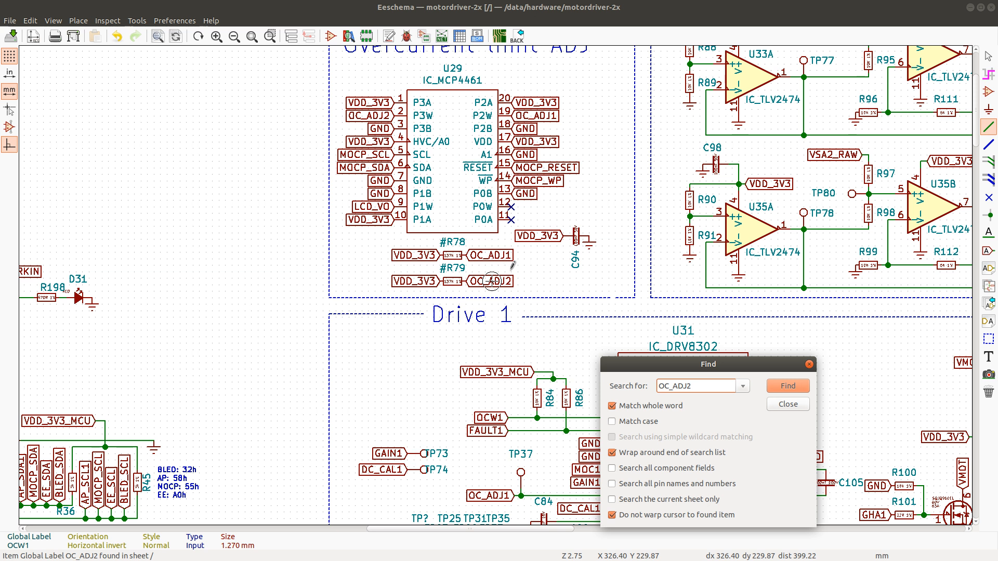
click(788, 388)
click(787, 386)
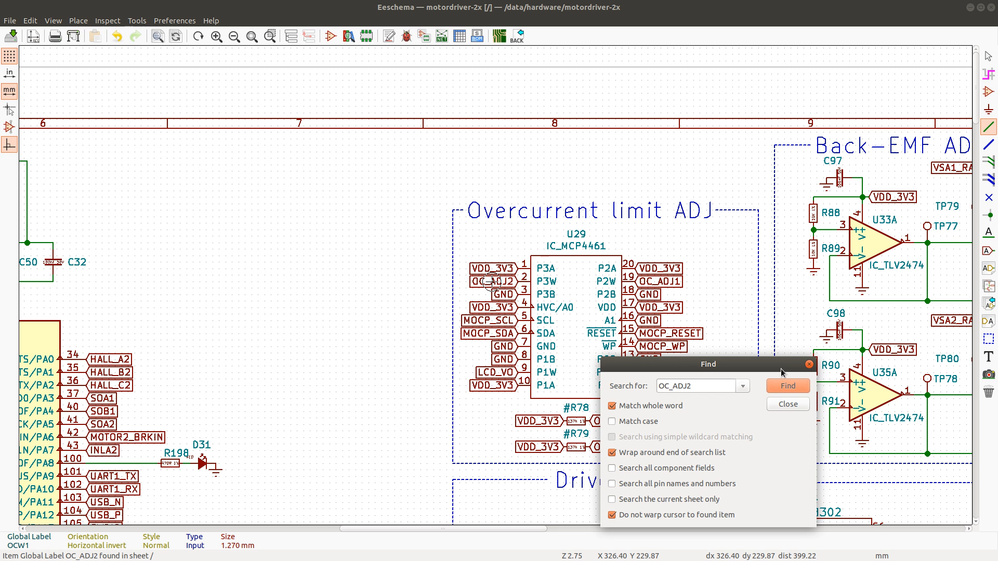
click(790, 404)
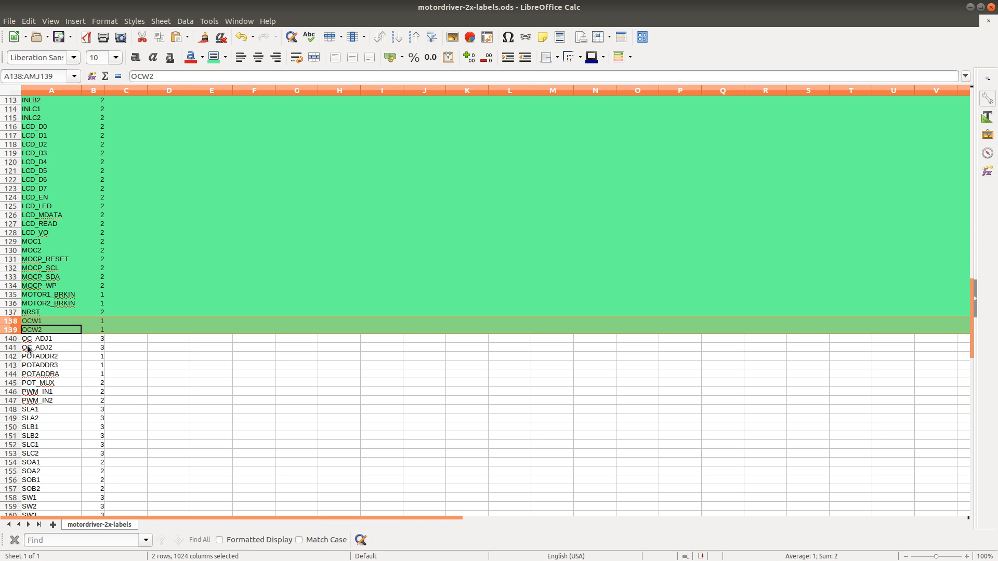
In the LibreOffice Calc label list, fill rows 140 and 141 (OC_ADJ1 and OC_ADJ2) with the green background
click(10, 341)
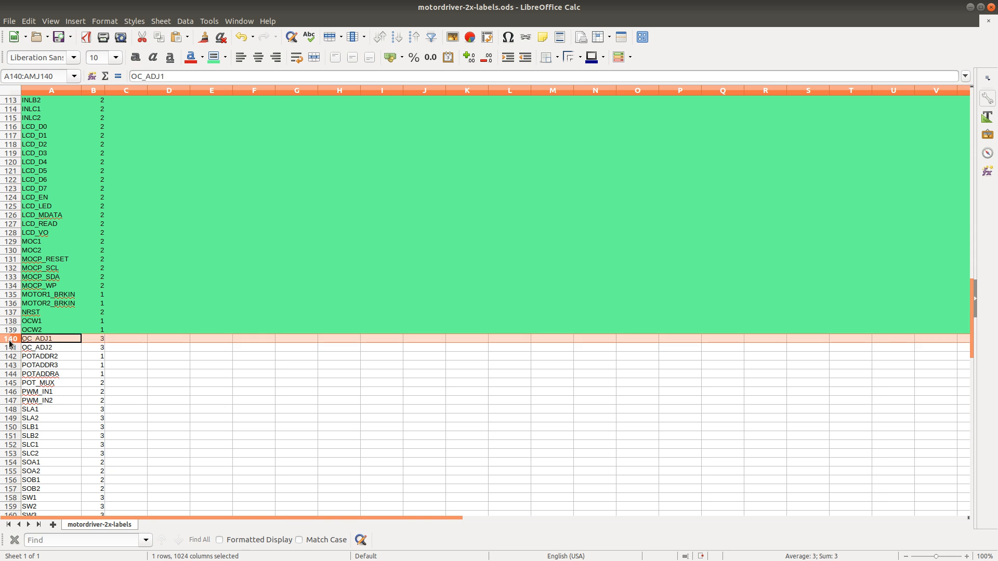
shift+click(10, 348)
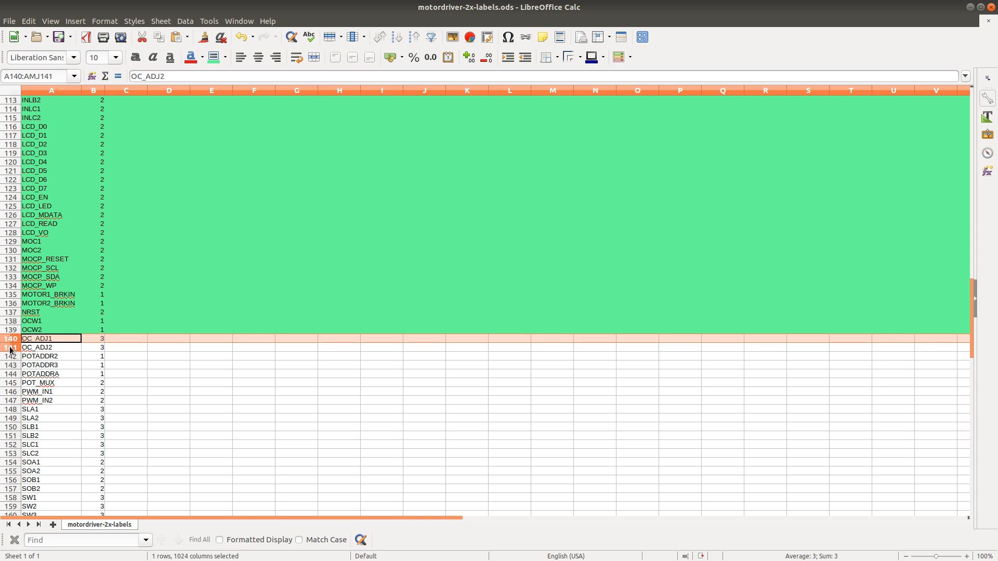
click(211, 62)
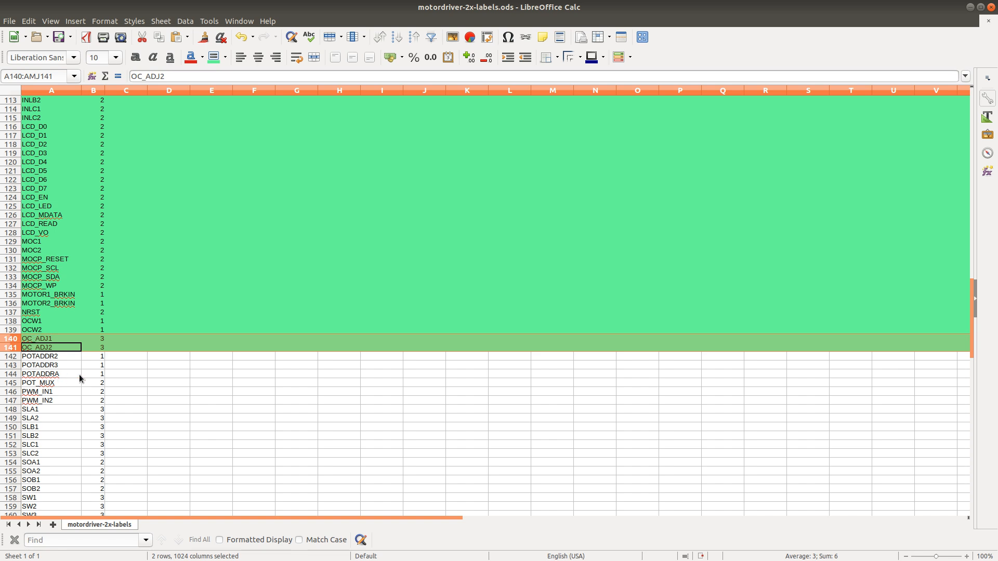
Back in Eeschema, search for POTADDR2 and check the POTADDR entries in the label list
key(alt+Tab)
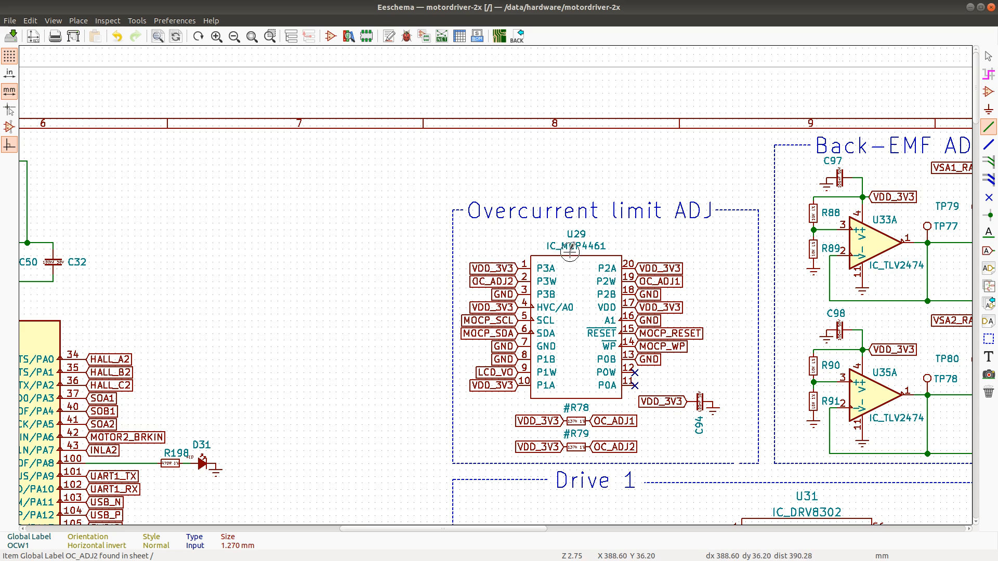
key(ctrl+f)
text(POTADDR_)
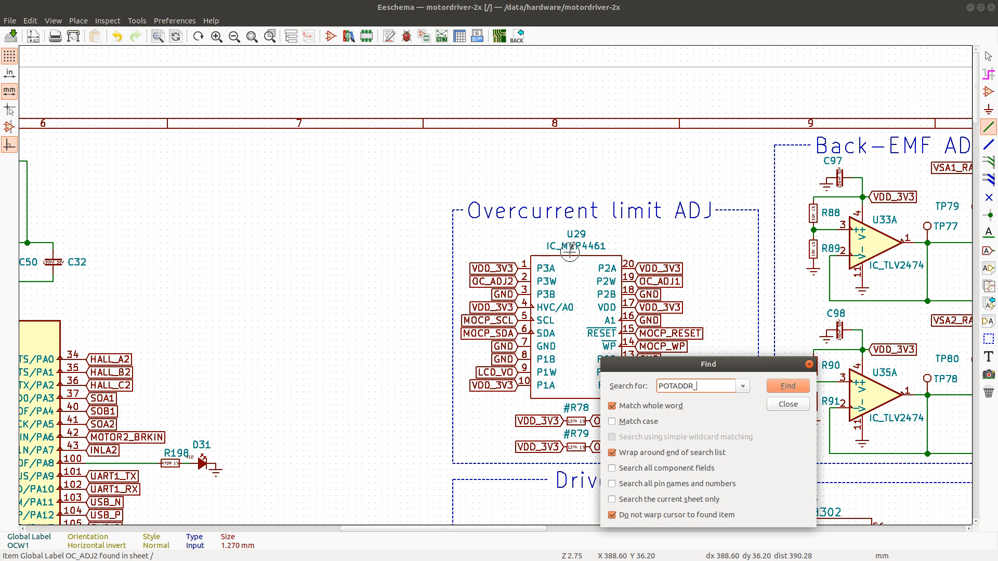
key(alt+Tab)
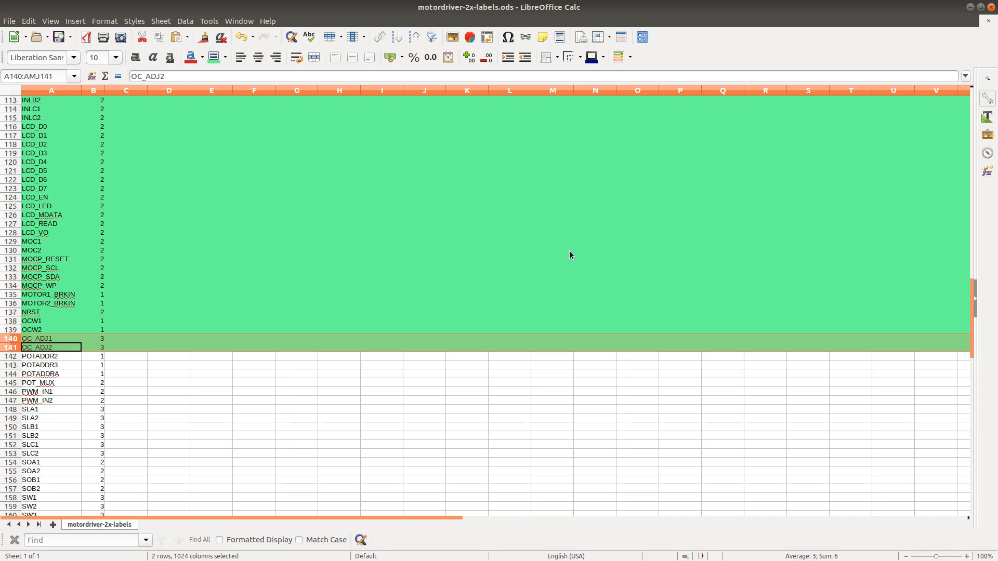
key(alt+Tab)
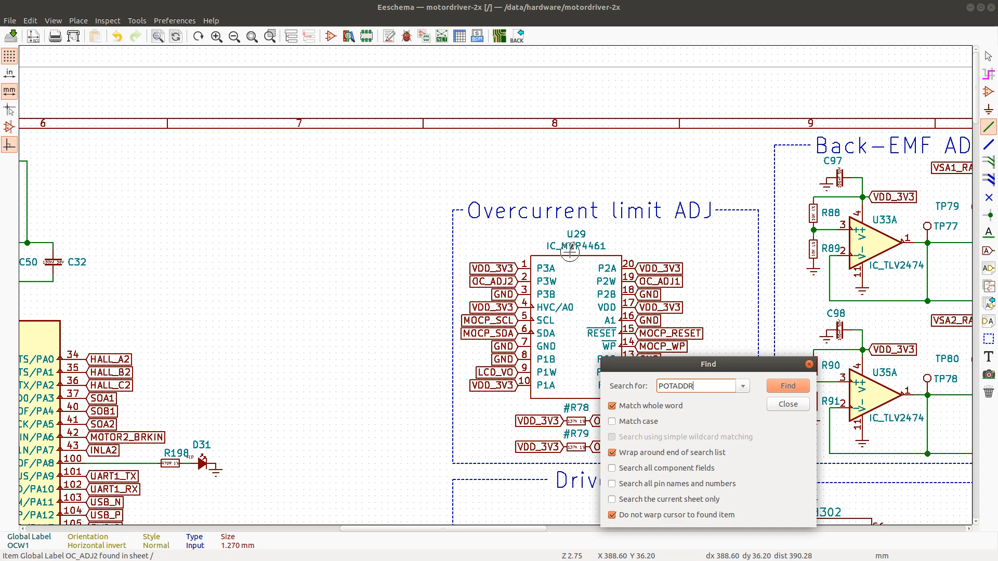
key(Return)
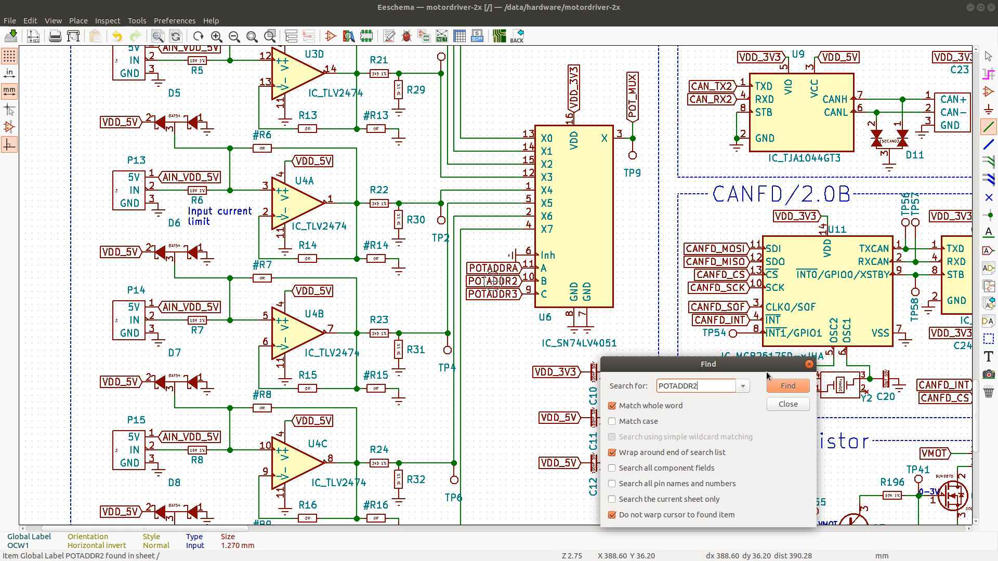
key(alt+Tab)
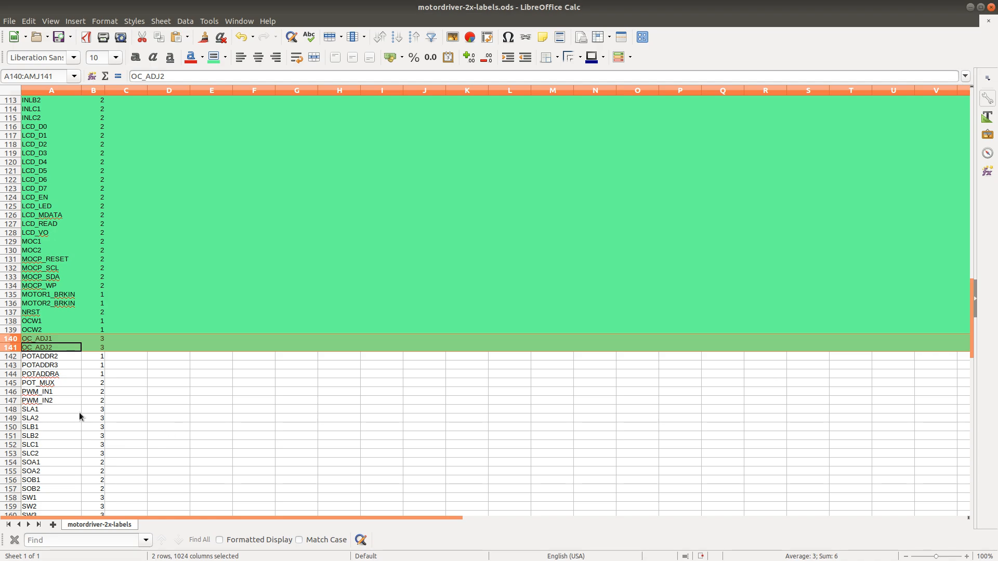
key(alt+Tab)
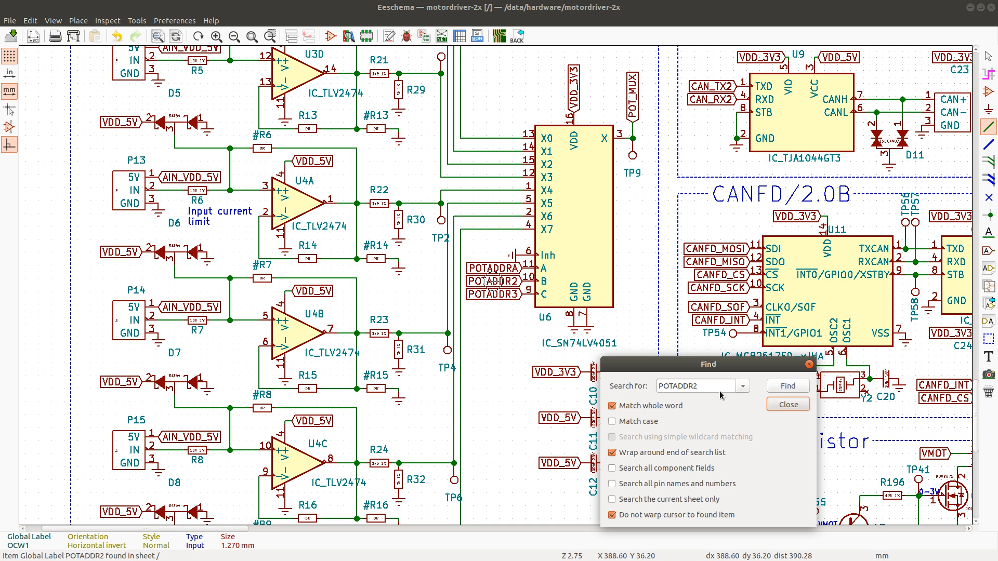
click(788, 404)
Rename the POTADDR2 global label on multiplexer U6's pin B to POTADDRB
double_click(500, 284)
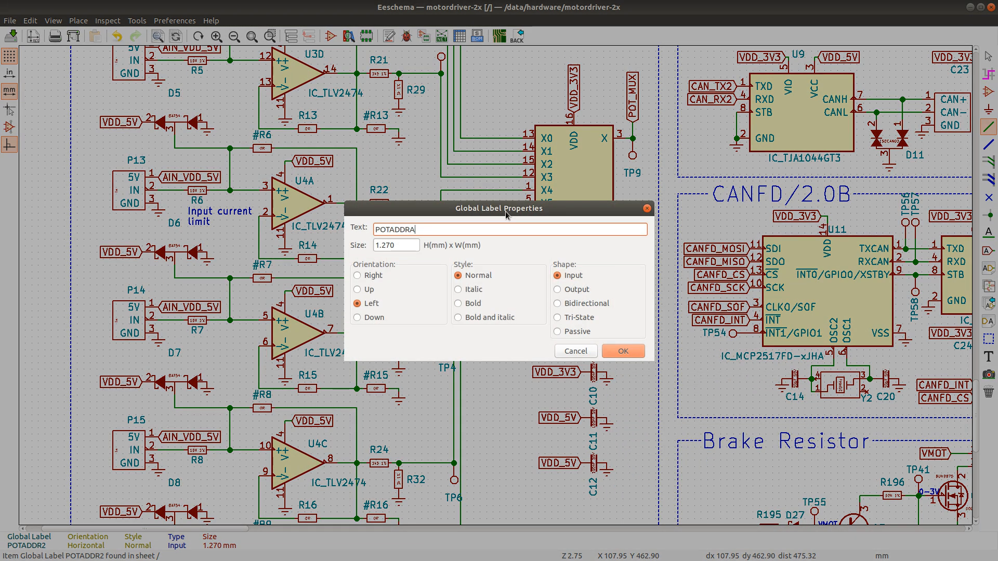
key(BackSpace)
text(B)
key(BackSpace)
text(3)
key(Return)
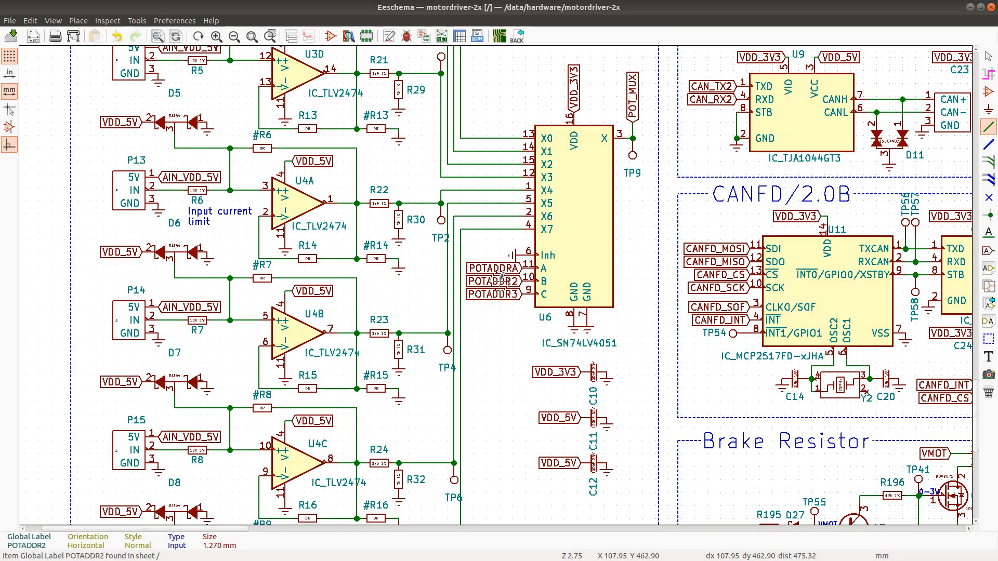
Rename the POTADDR3 global label on multiplexer U6's pin C to POTADDRC
double_click(503, 300)
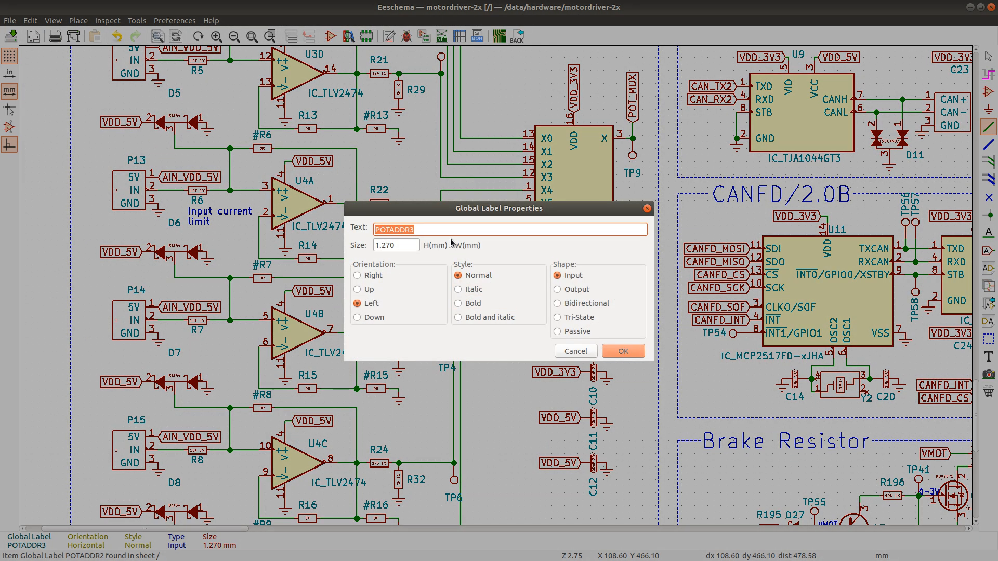
click(440, 227)
text(C)
key(Return)
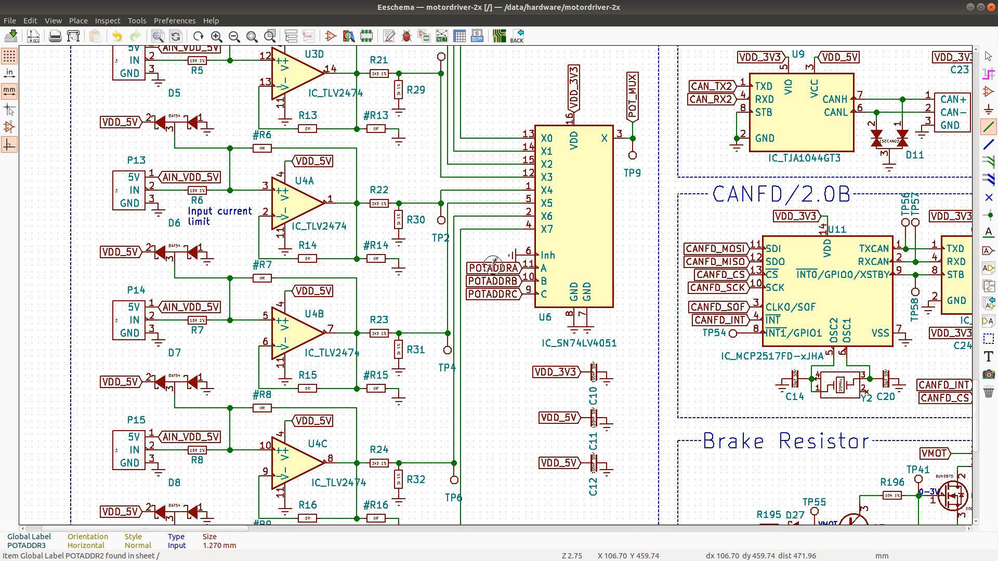
Copy multiplexer U6's POTADDRA global label and place the copy beside the microcontroller's PC13 to PC15 pins
key(c)
scroll(568, 177, down, 2)
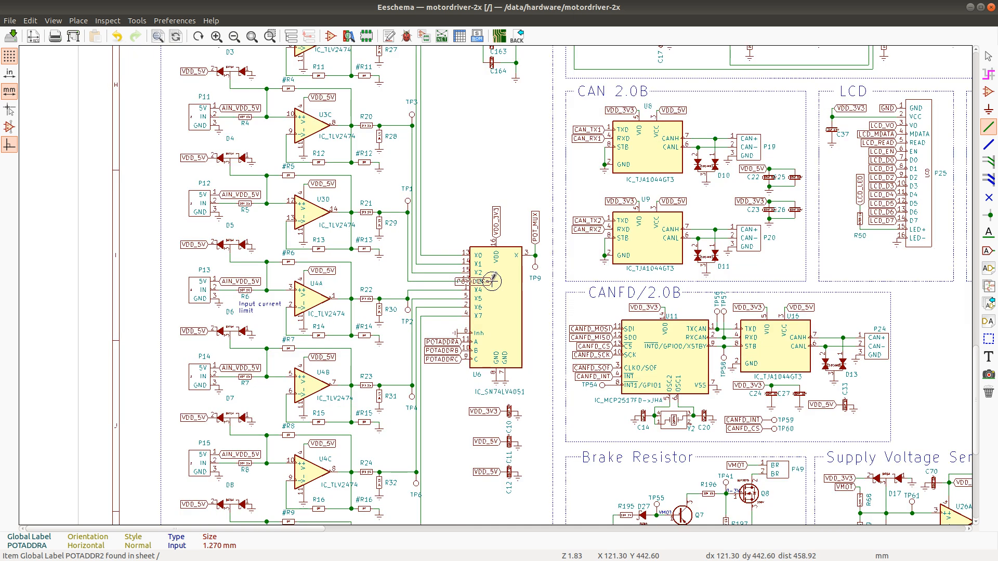
scroll(492, 281, down, 3)
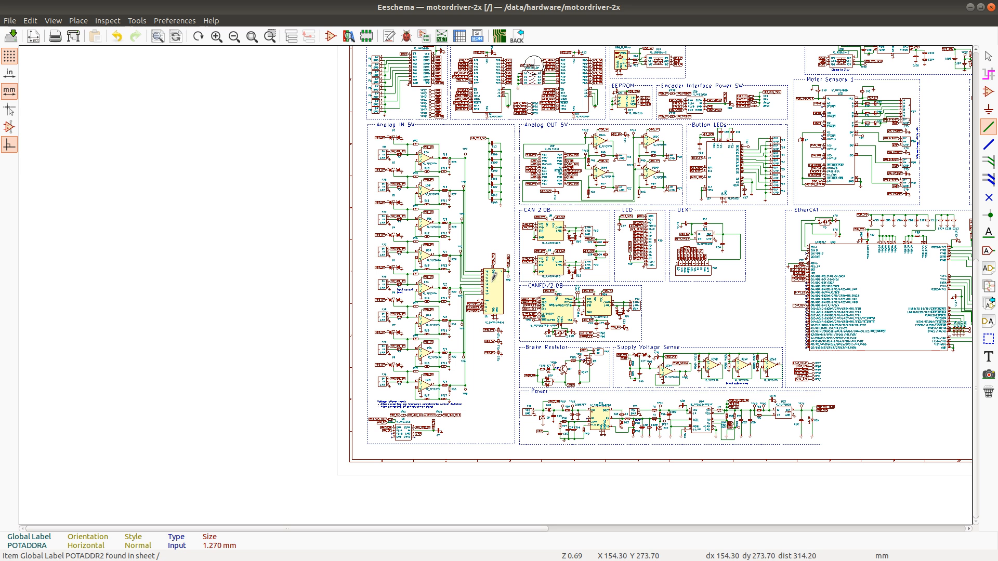
scroll(487, 76, down, 1)
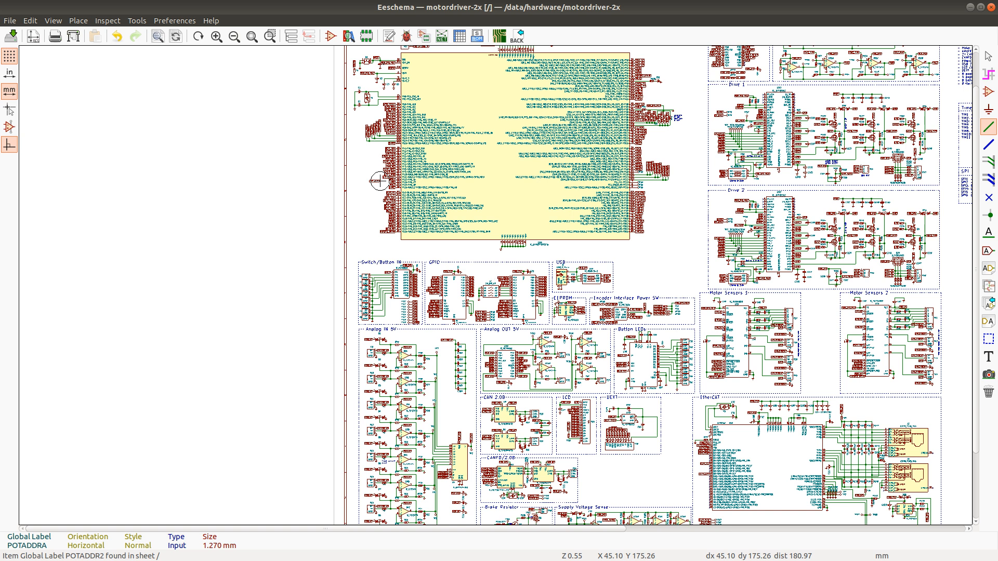
scroll(738, 250, up, 1)
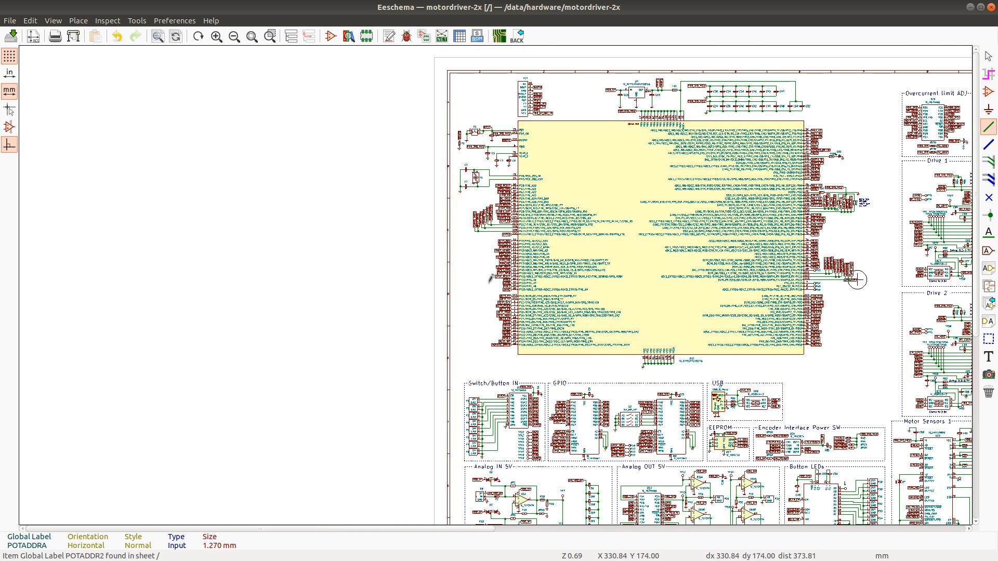
scroll(481, 285, up, 1)
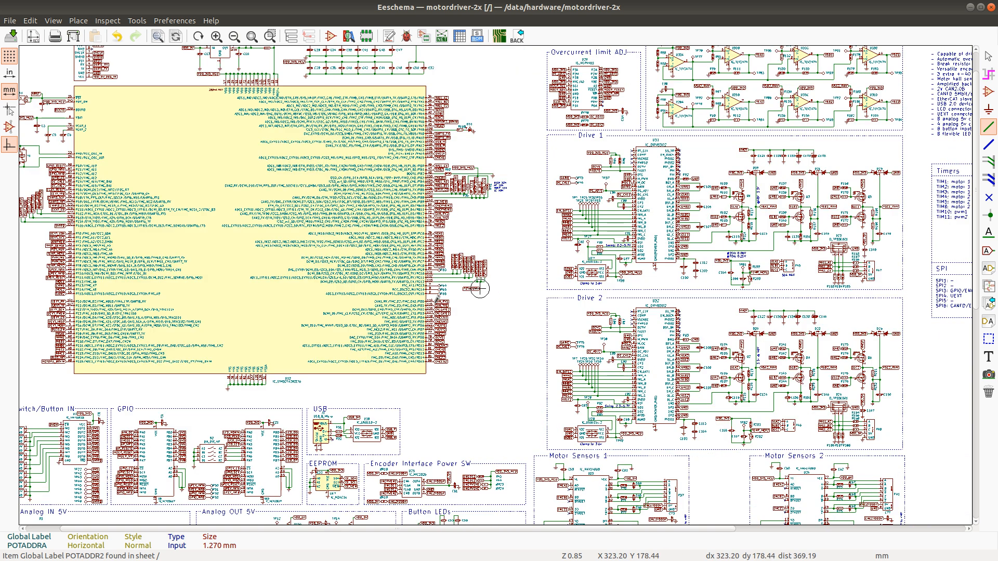
scroll(483, 282, up, 1)
scroll(491, 282, up, 1)
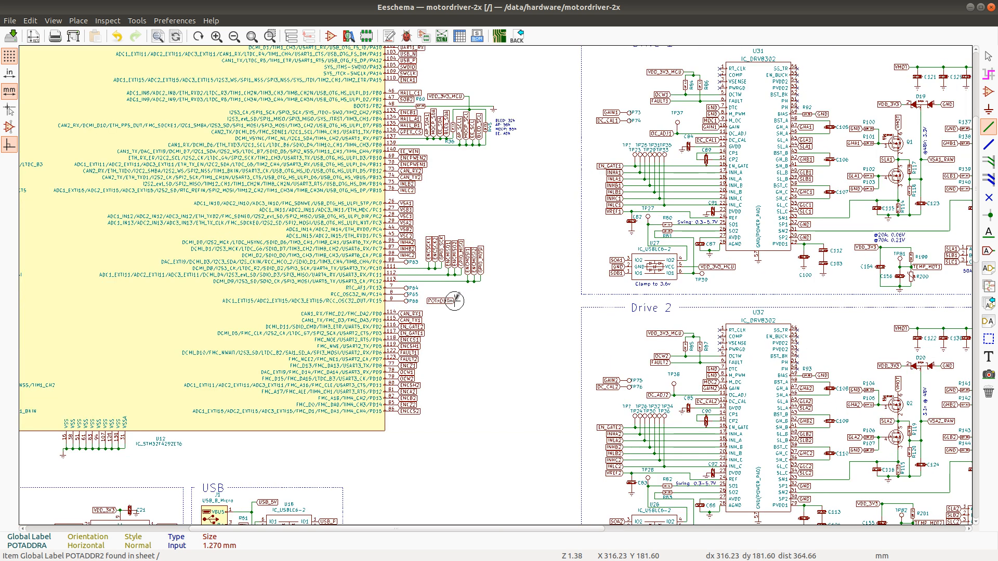
click(428, 287)
Delete test points TP64, TP65 and TP66 from the microcontroller's PC13, PC14 and PC15 pins
scroll(494, 277, up, 2)
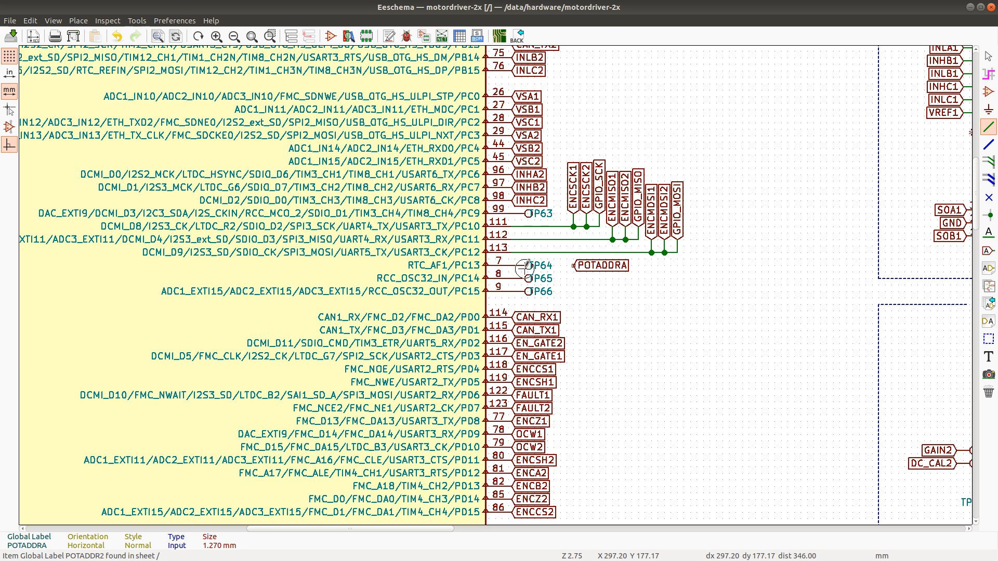
drag(524, 269, 528, 278)
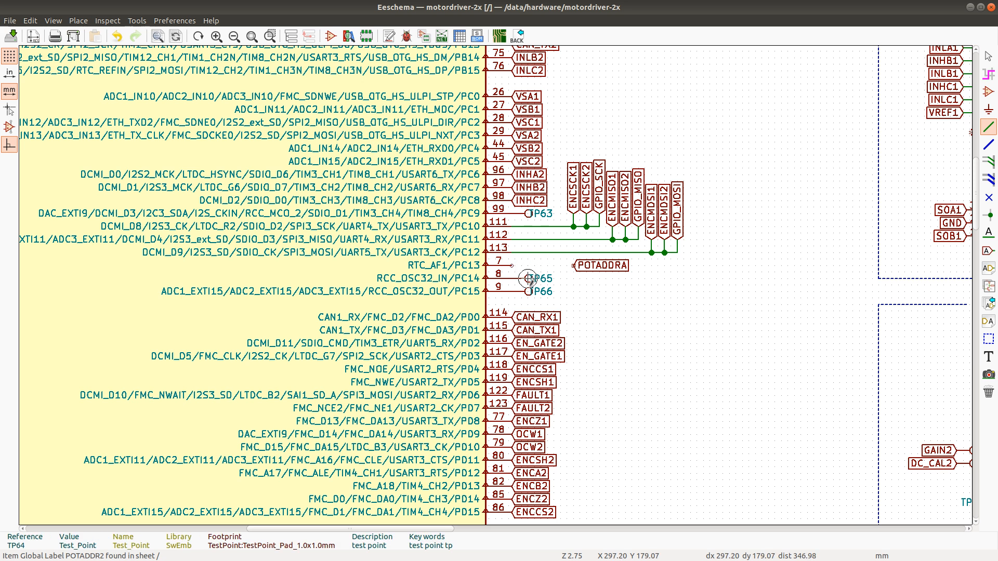
key(Delete)
key(Delete)
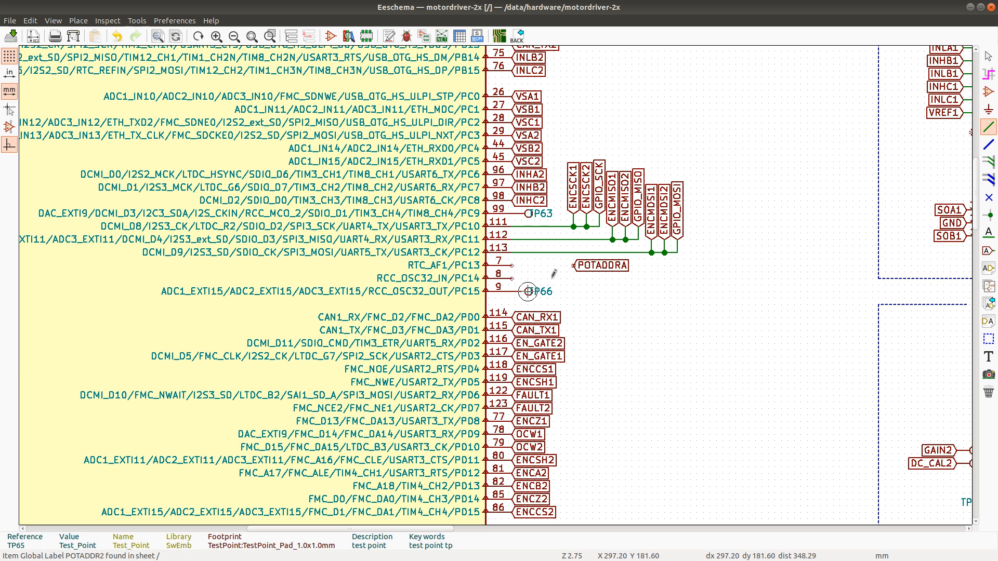
Attach the POTADDRA label to the microcontroller's PC13 pin and place copies of it on PC14 and PC15
key(m)
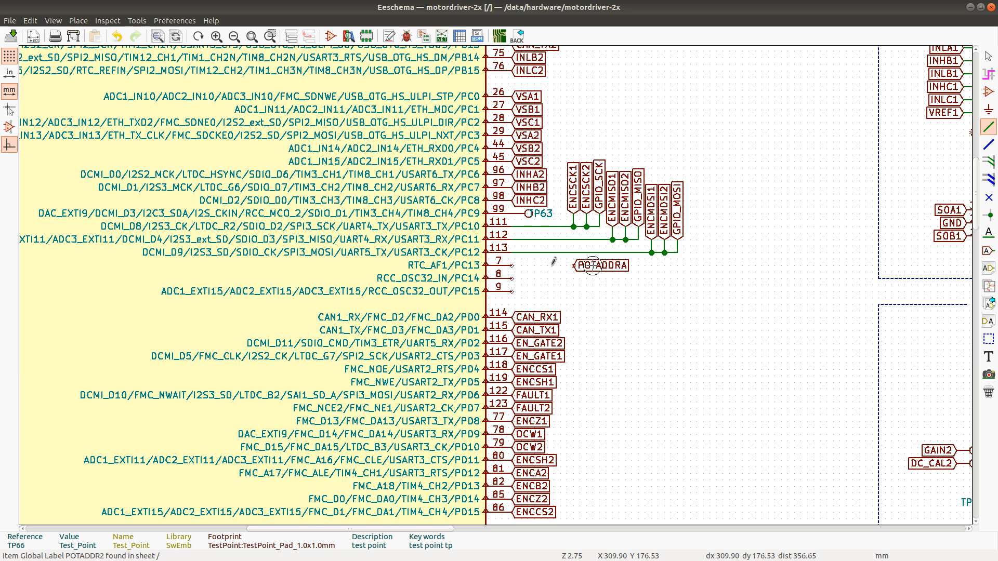
click(513, 265)
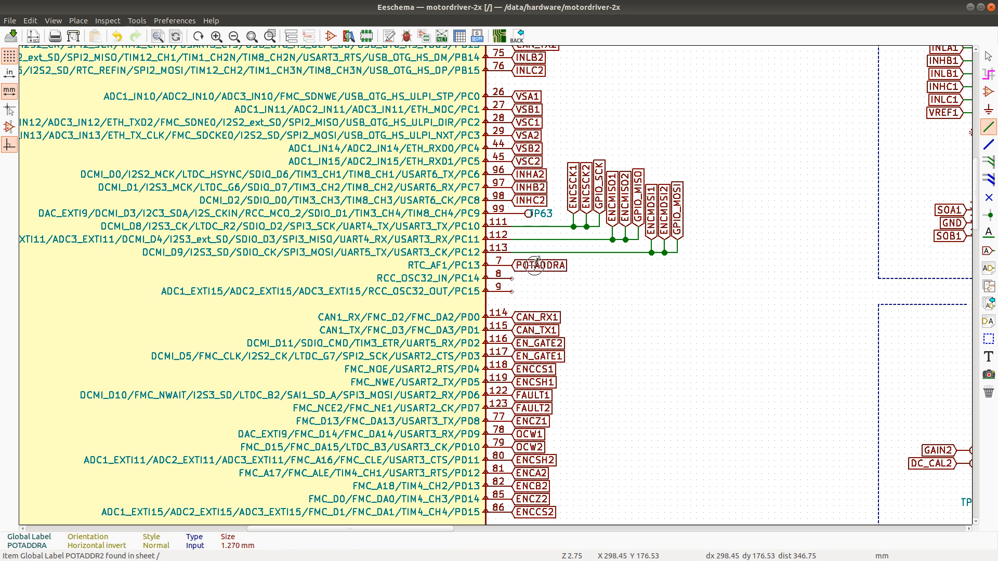
key(c)
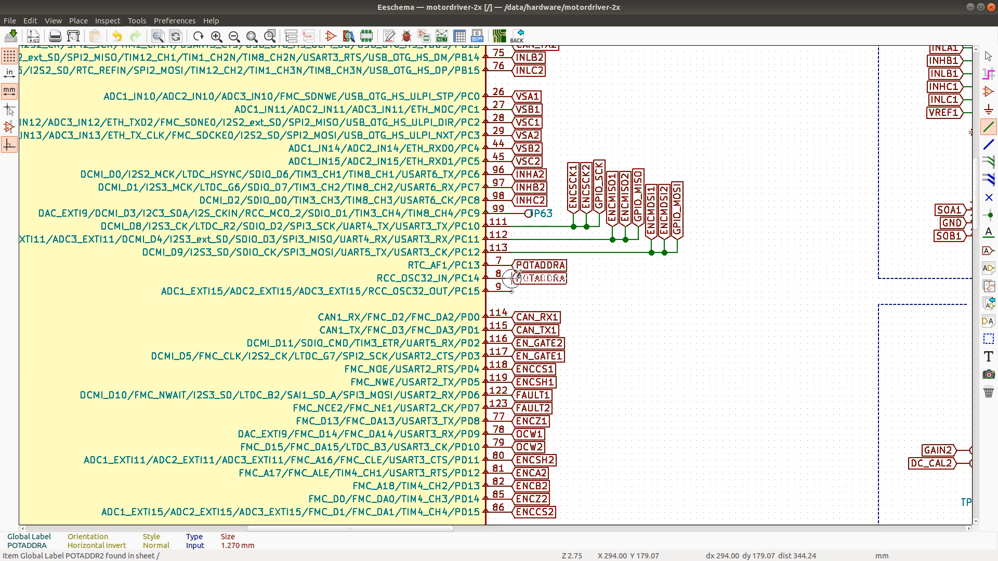
click(512, 278)
key(c)
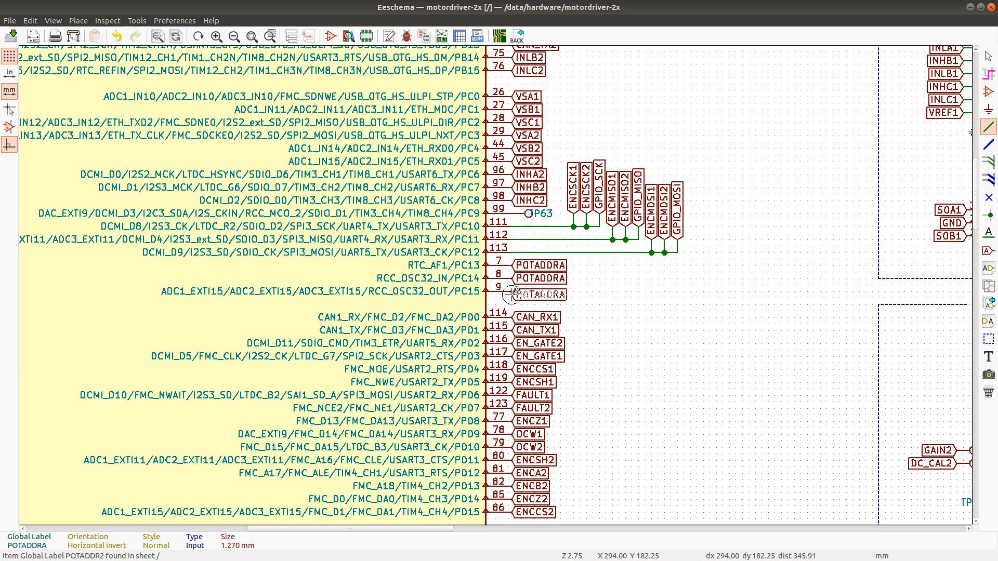
click(512, 292)
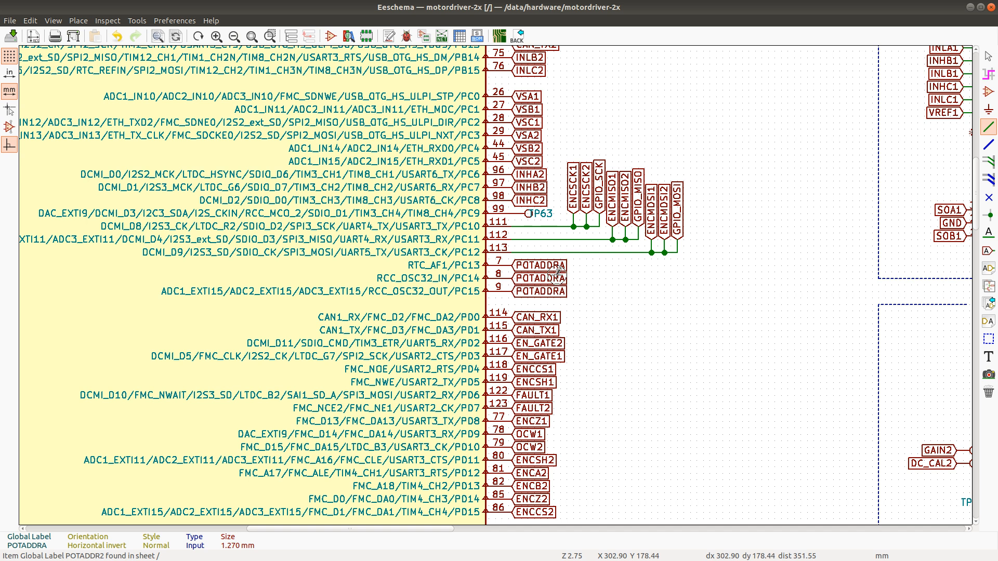
Rename the label on PC14 to POTADDRB and the one on PC15 to POTADDRC
key(e)
click(435, 228)
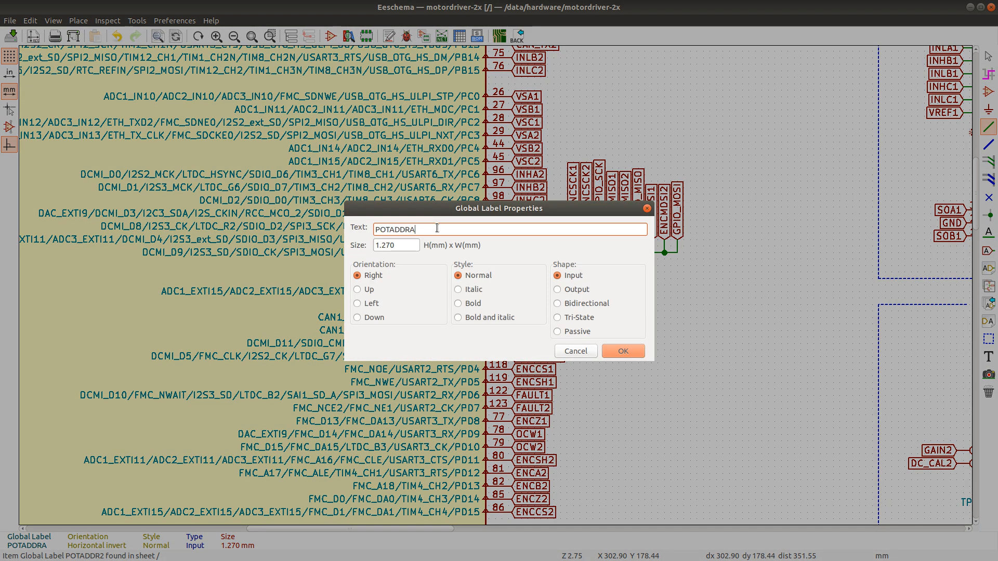
key(Return)
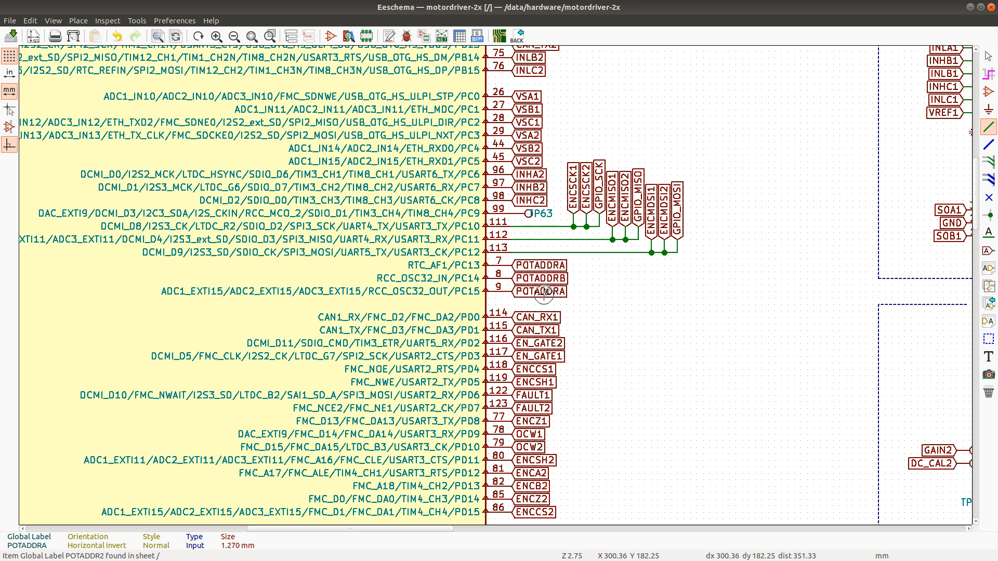
key(e)
click(421, 230)
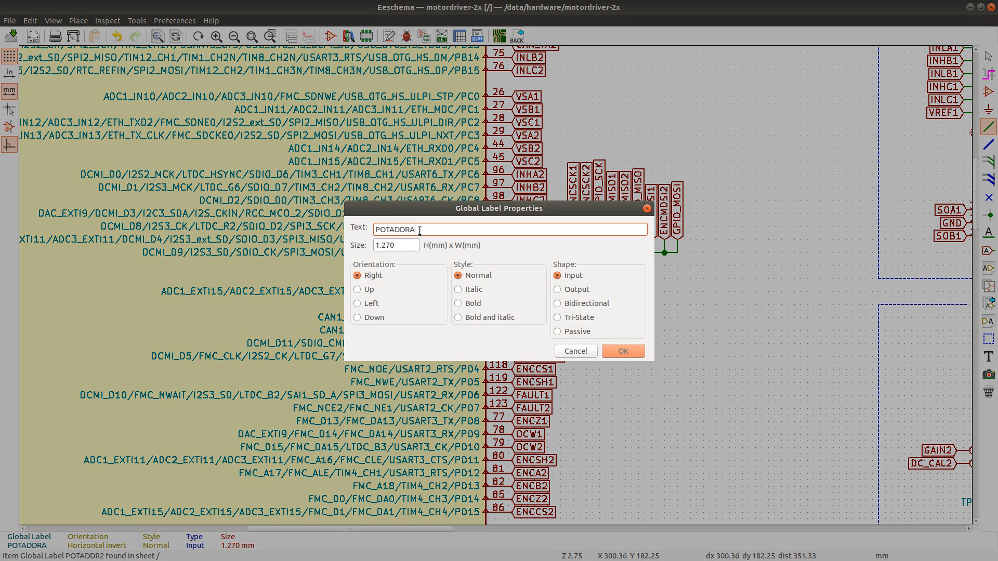
key(Return)
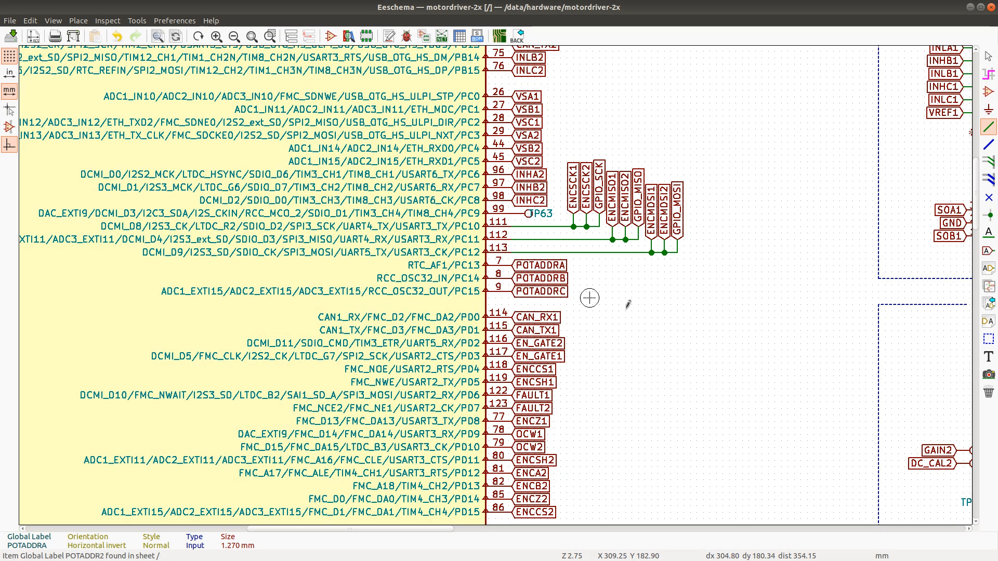
Search the schematic for POTADDRC to get back to multiplexer U6
key(ctrl+f)
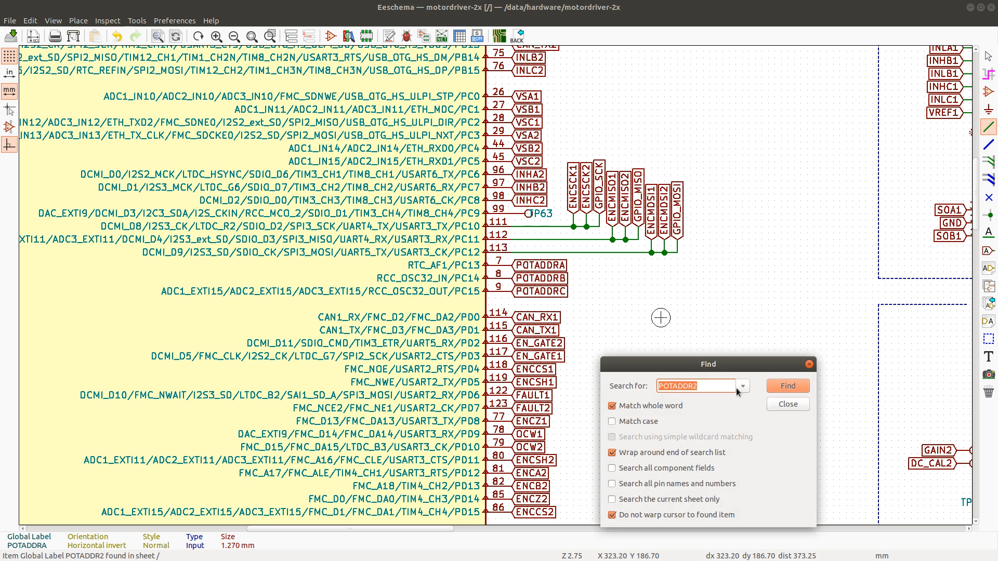
click(724, 388)
key(Return)
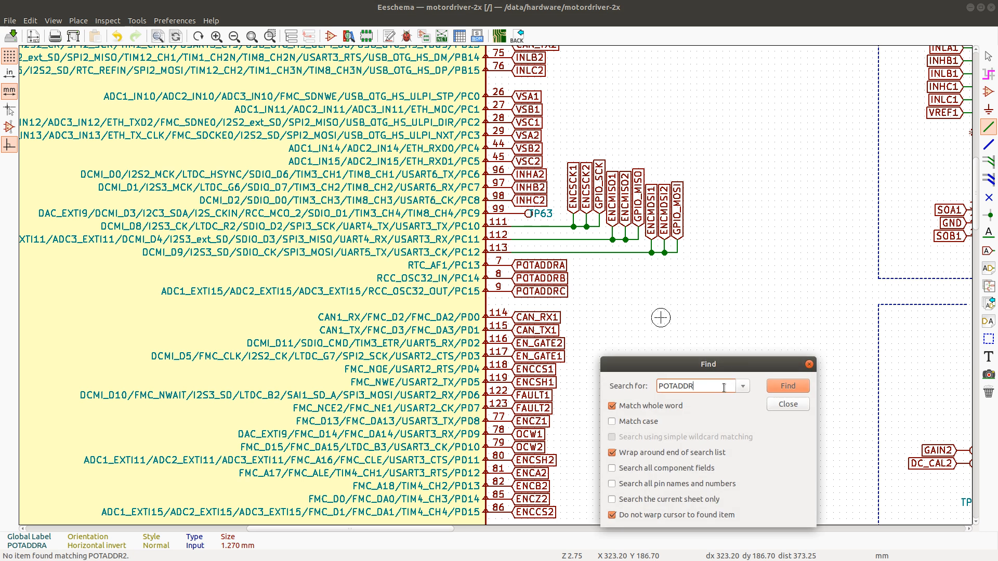
text(C)
key(Return)
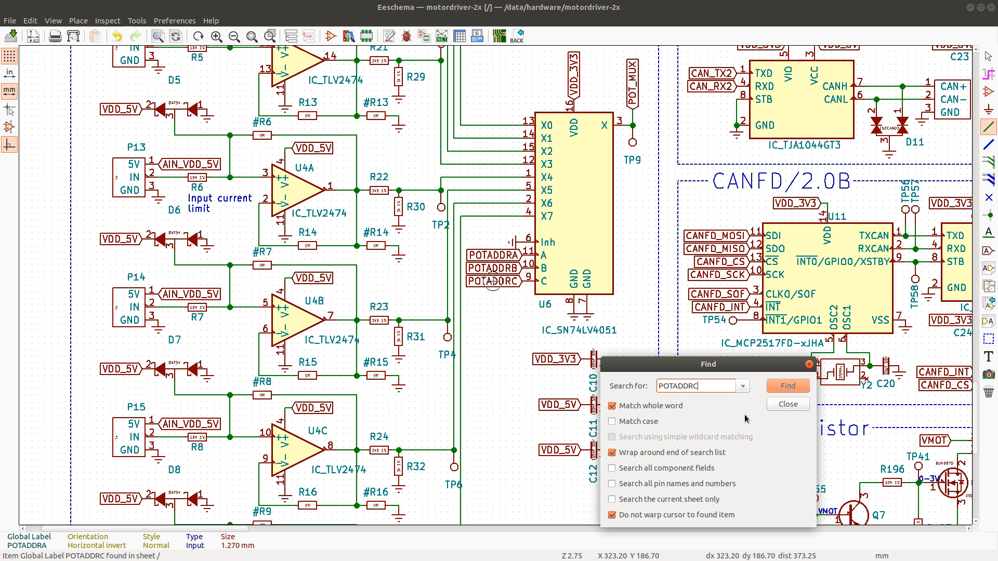
click(788, 405)
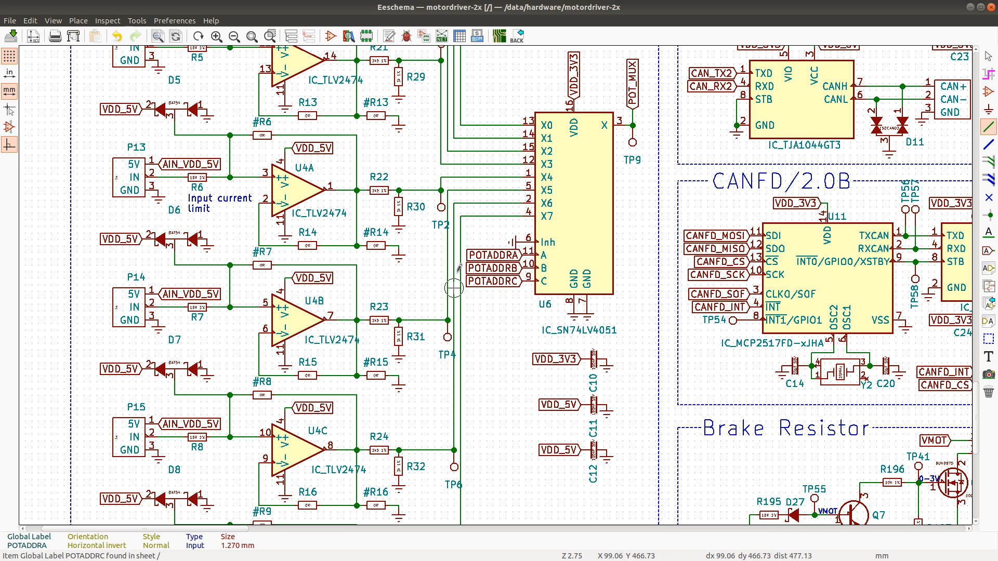
drag(467, 246, 492, 303)
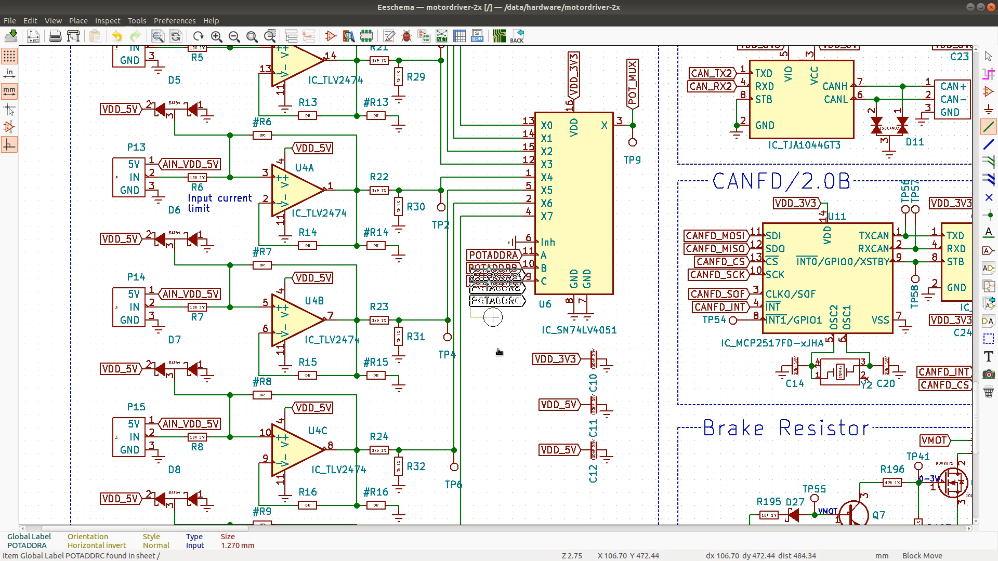
key(Escape)
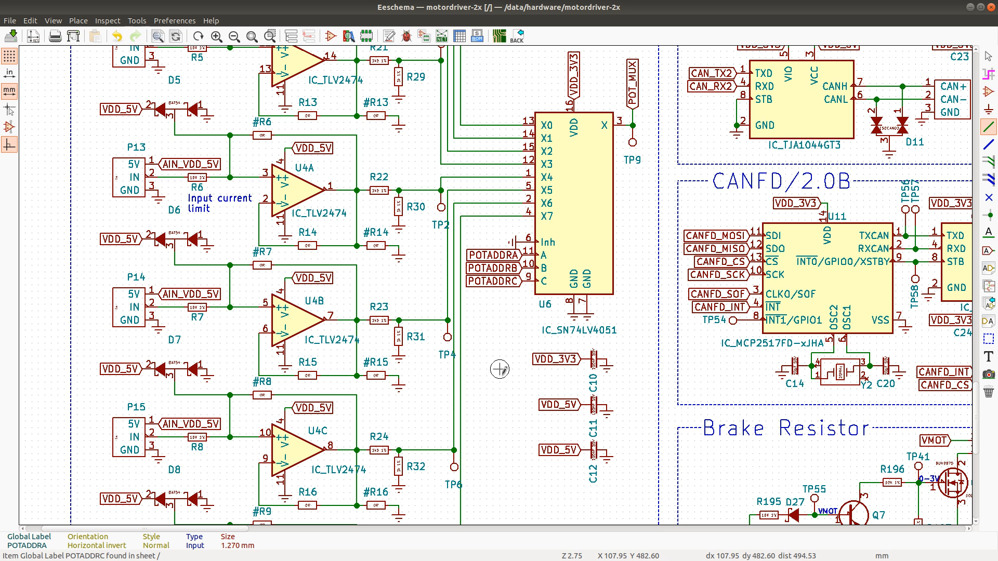
key(r)
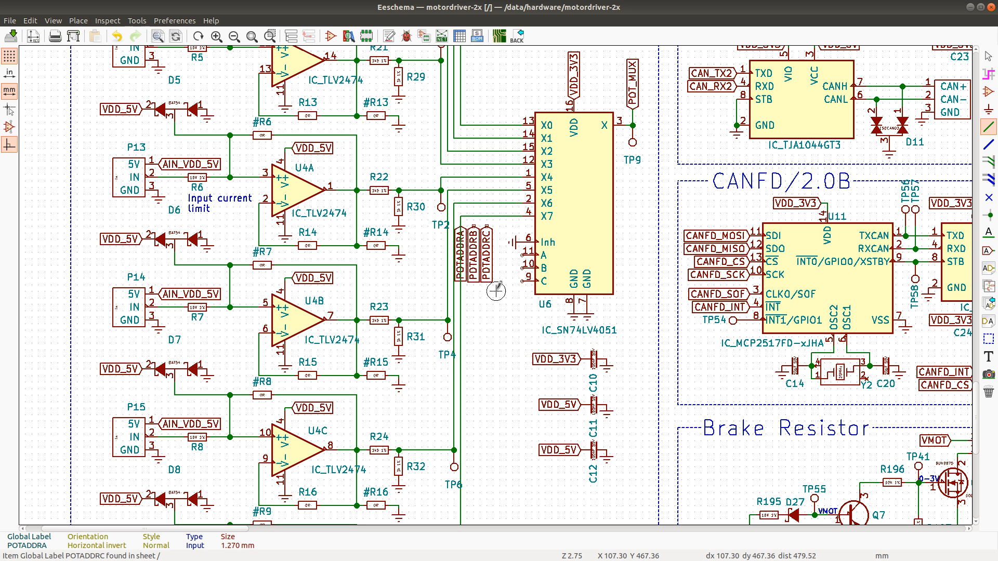
drag(497, 291, 455, 214)
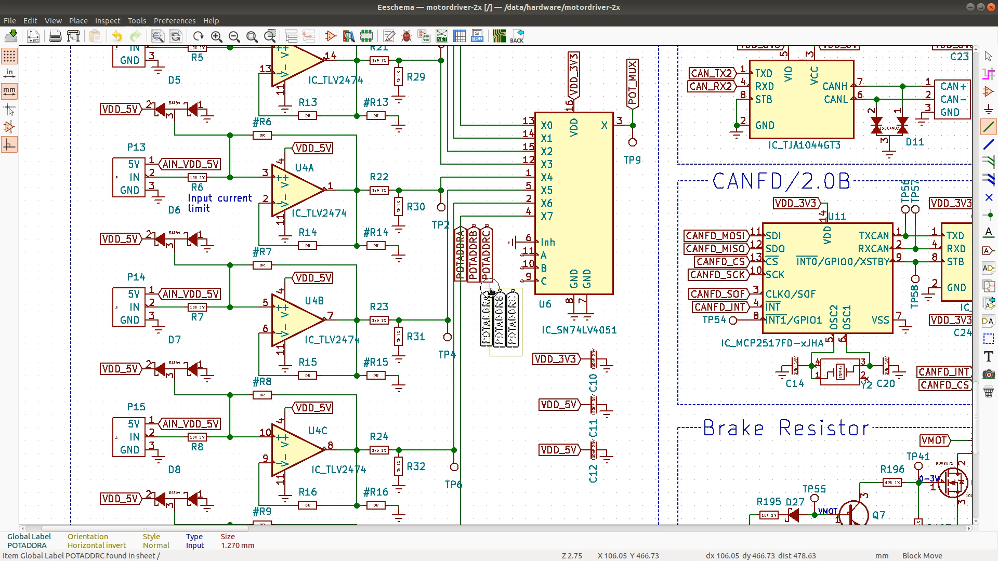
key(Escape)
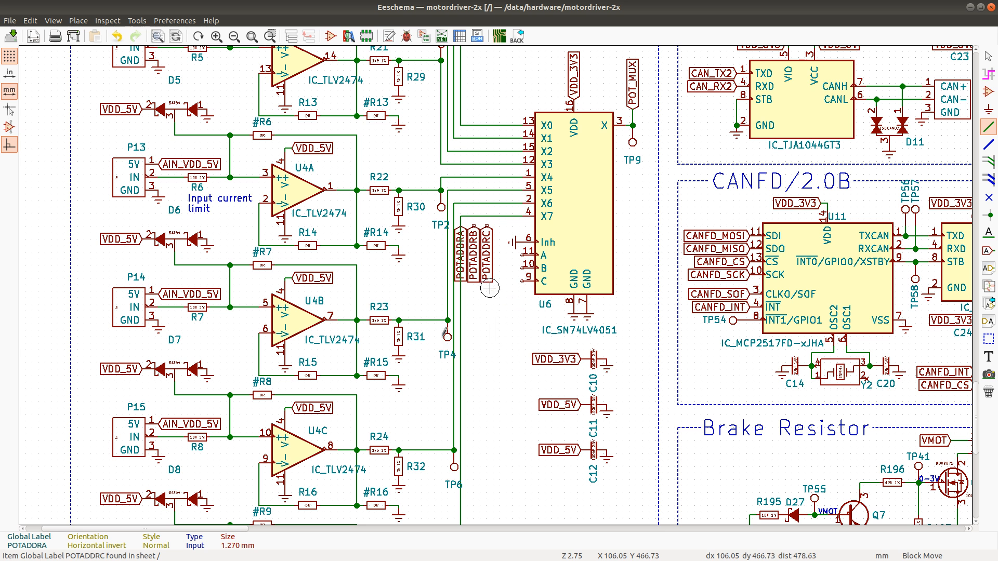
key(c)
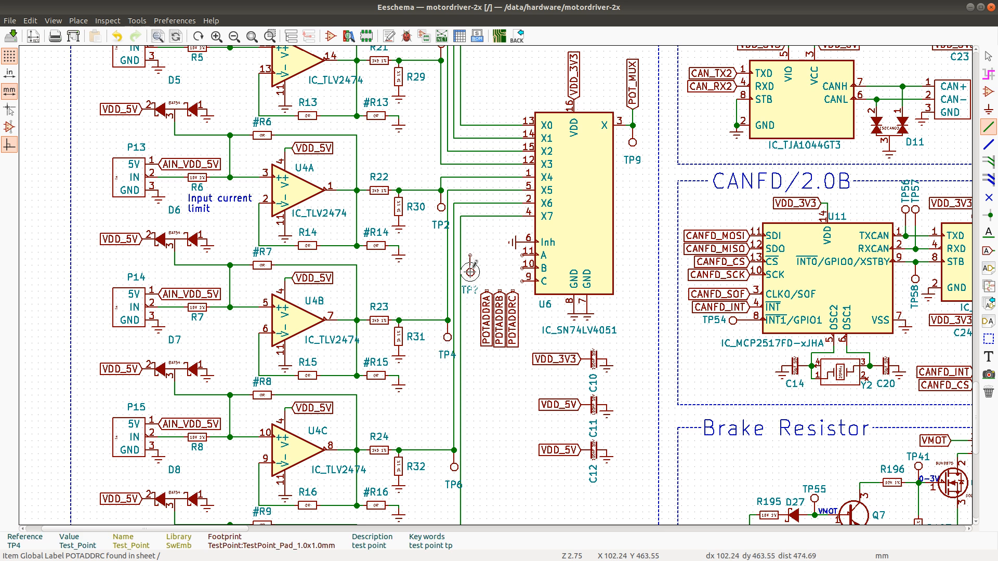
key(r)
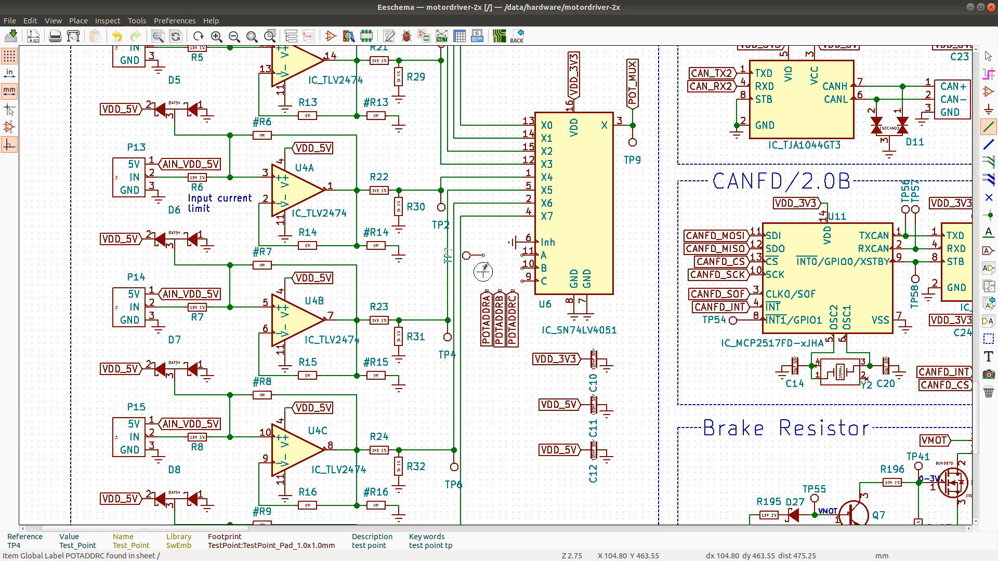
key(Escape)
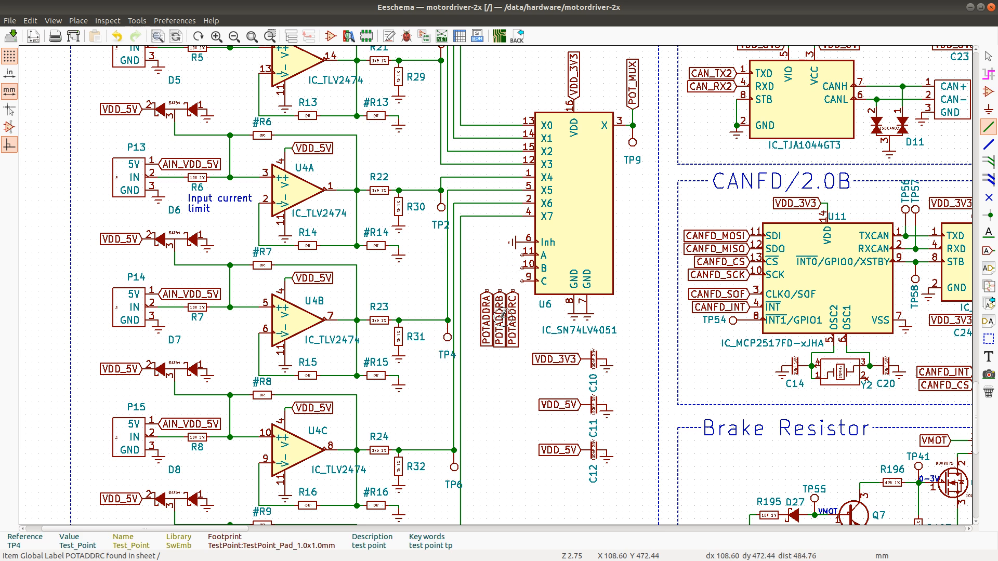
key(ctrl+z)
key(ctrl+y)
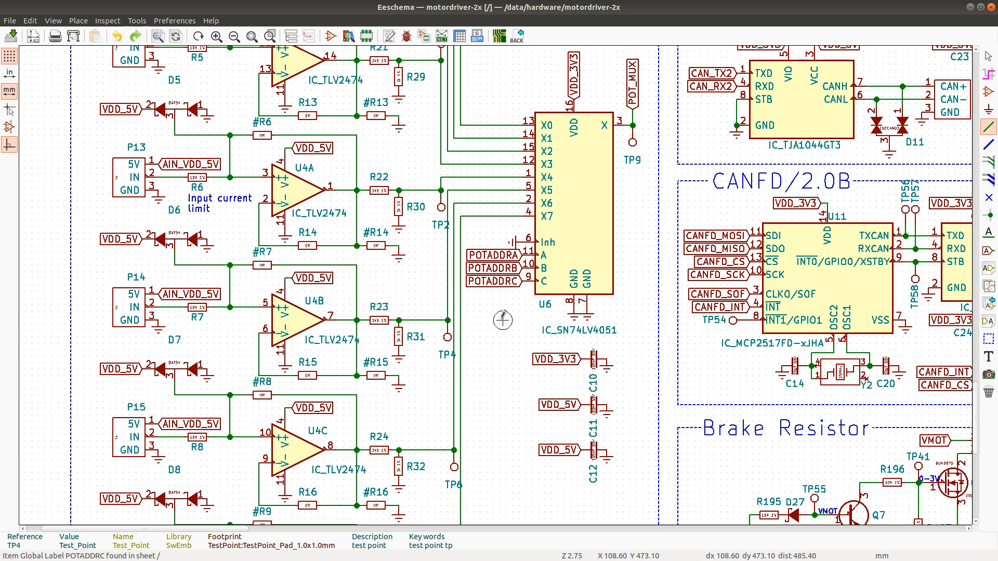
Duplicate U6's POTADDRA, POTADDRB and POTADDRC labels as a block and place the copies in the free area below U6
drag(506, 302, 470, 249)
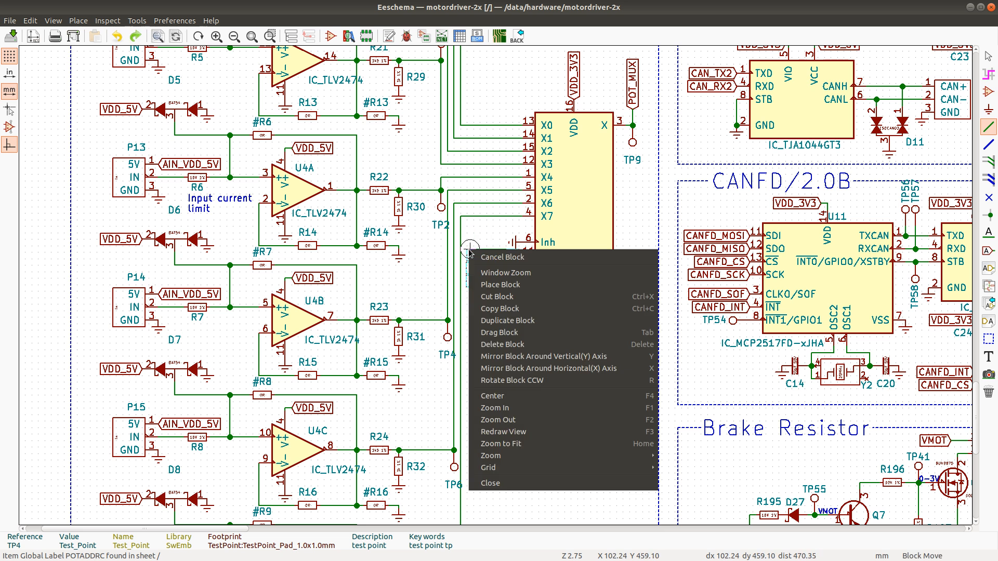
click(499, 320)
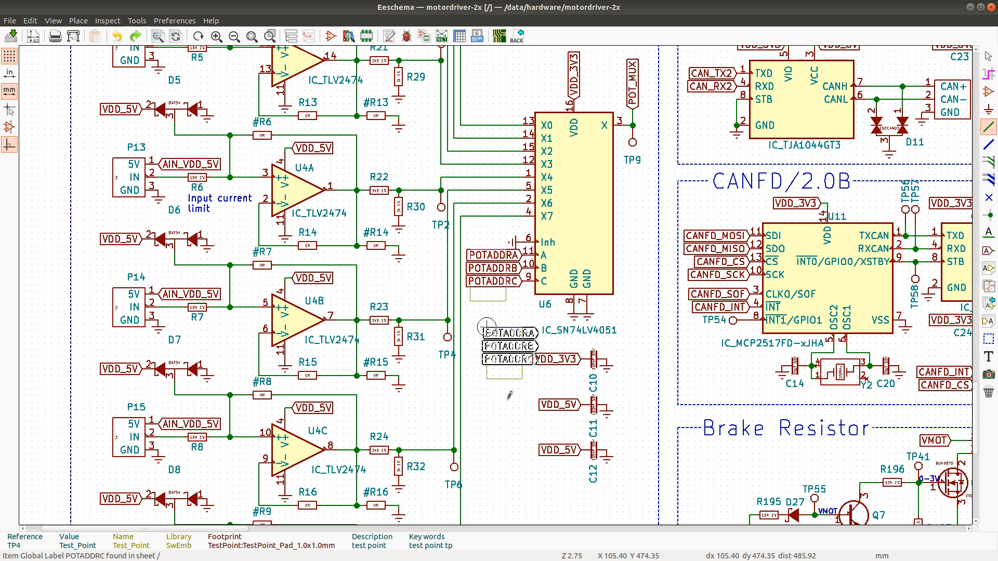
scroll(486, 391, down, 2)
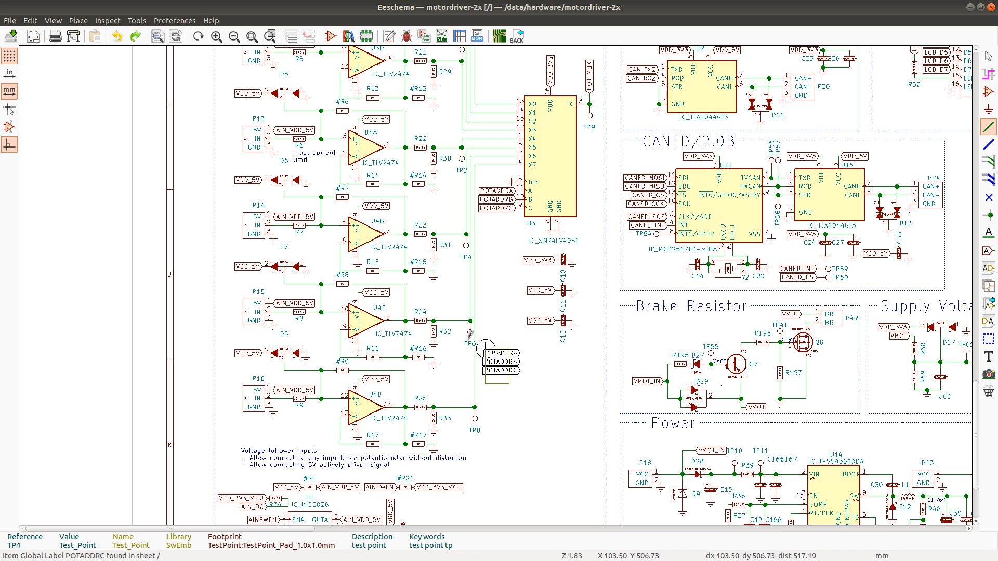
click(471, 331)
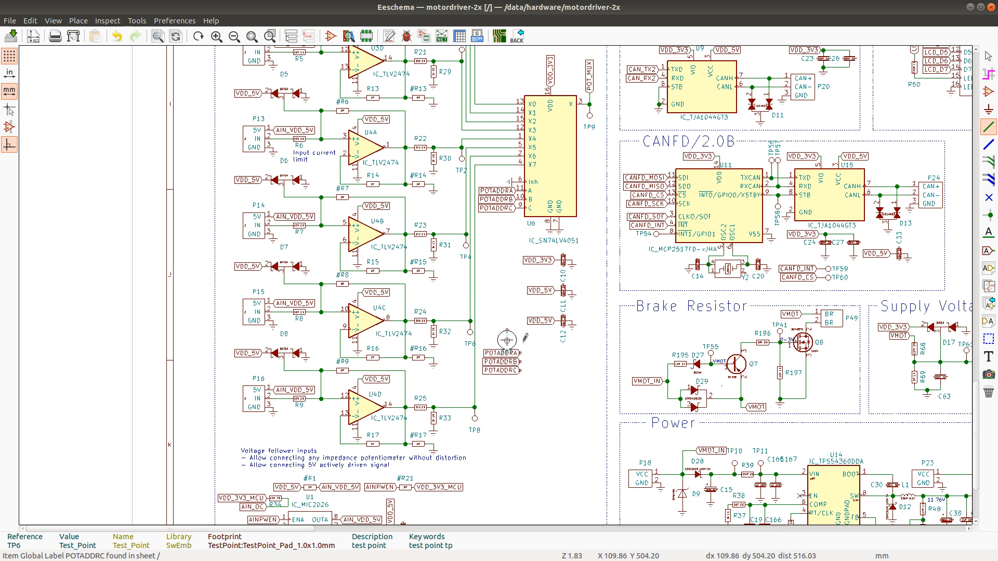
Rotate the copied test point, attach it to the POTADDRA label below U6, and place copies on POTADDRB and POTADDRC
key(r)
key(r)
key(r)
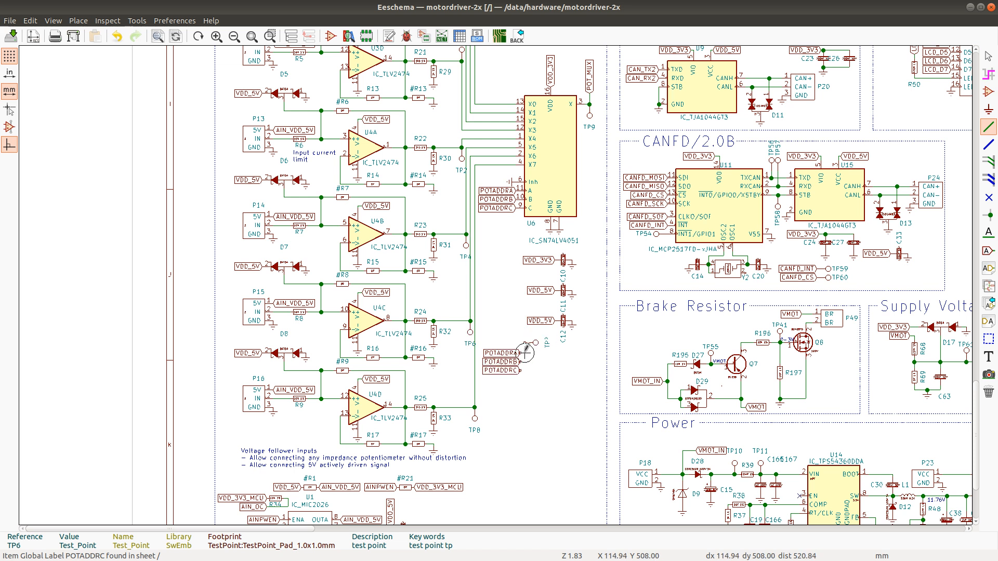
scroll(522, 358, up, 3)
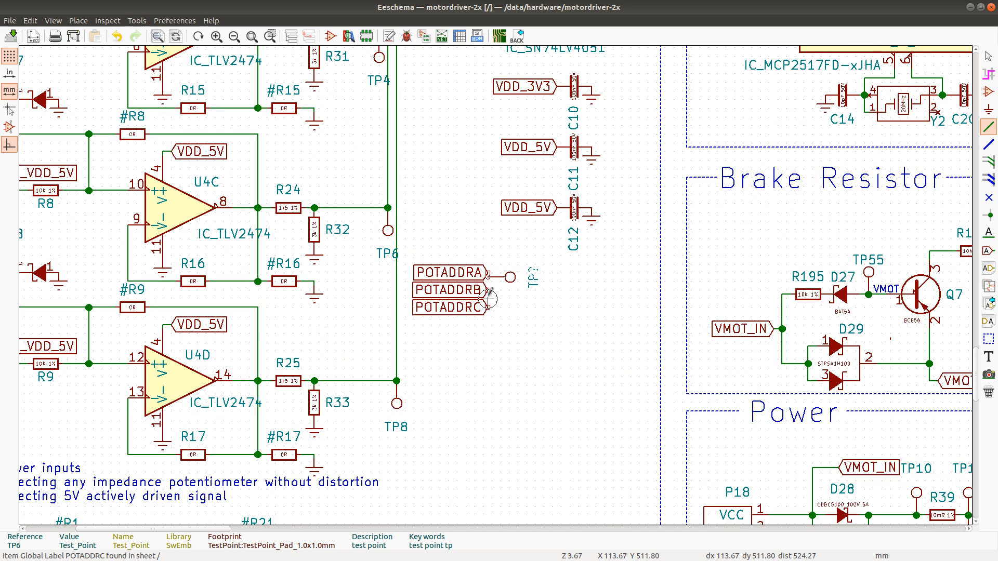
click(488, 294)
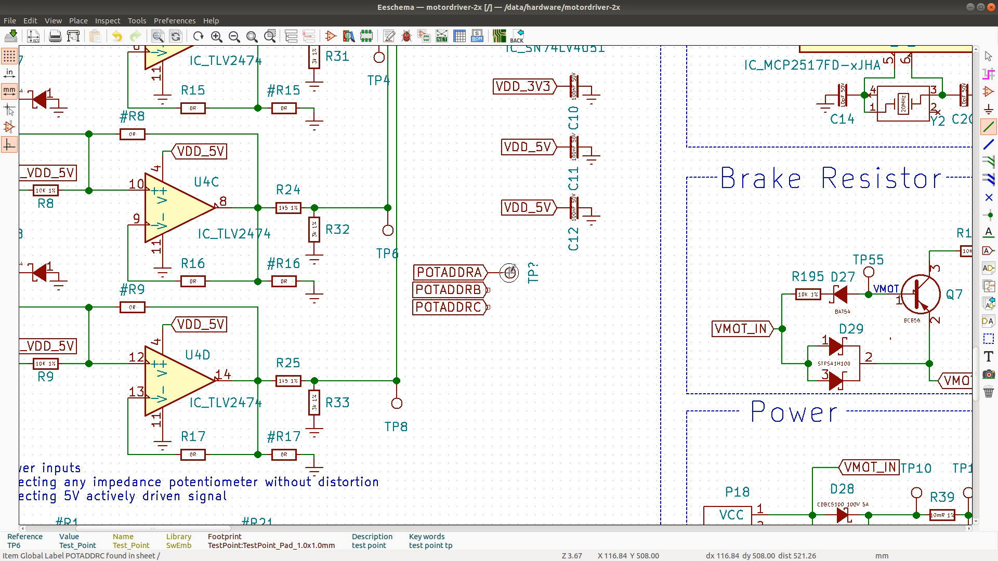
key(c)
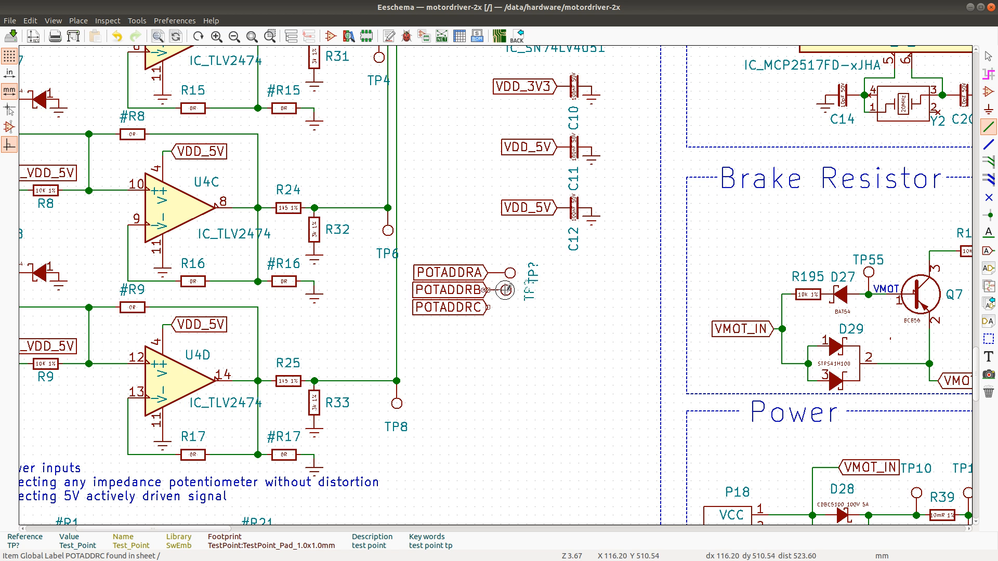
click(510, 290)
key(c)
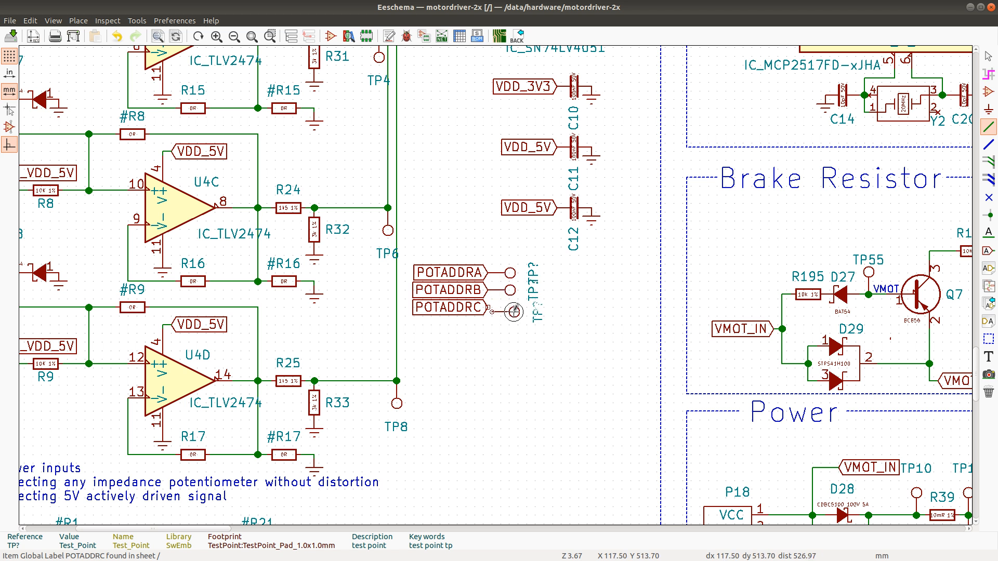
click(514, 310)
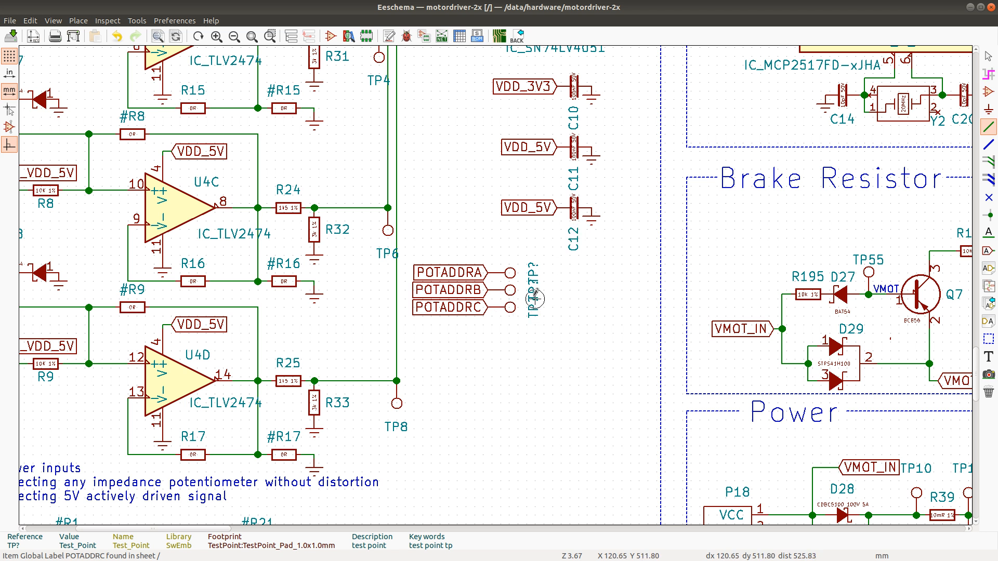
Move the reference text of POTADDRB's test point clear of its neighbours, and shift TP6's reference text off the vertical wire
key(m)
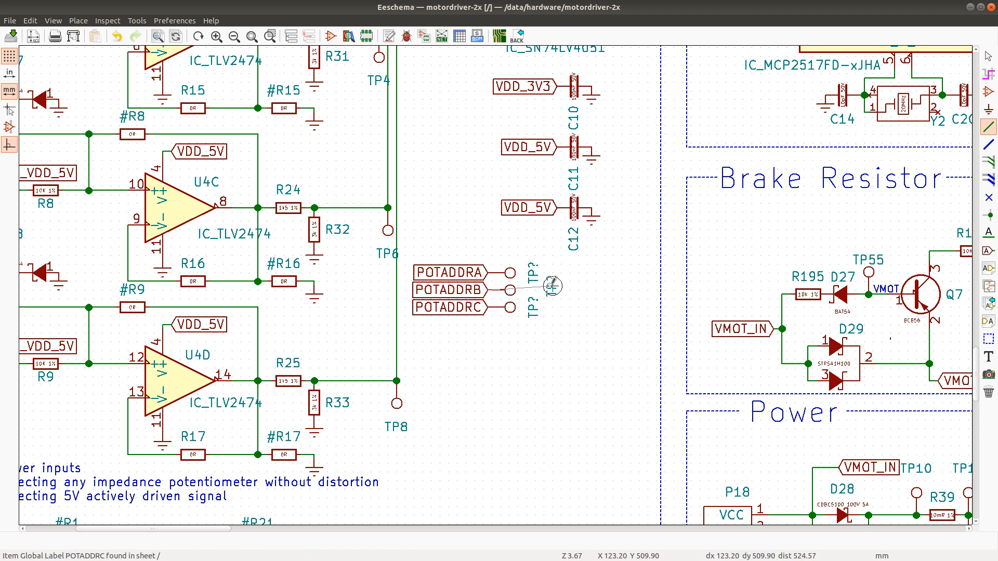
click(548, 291)
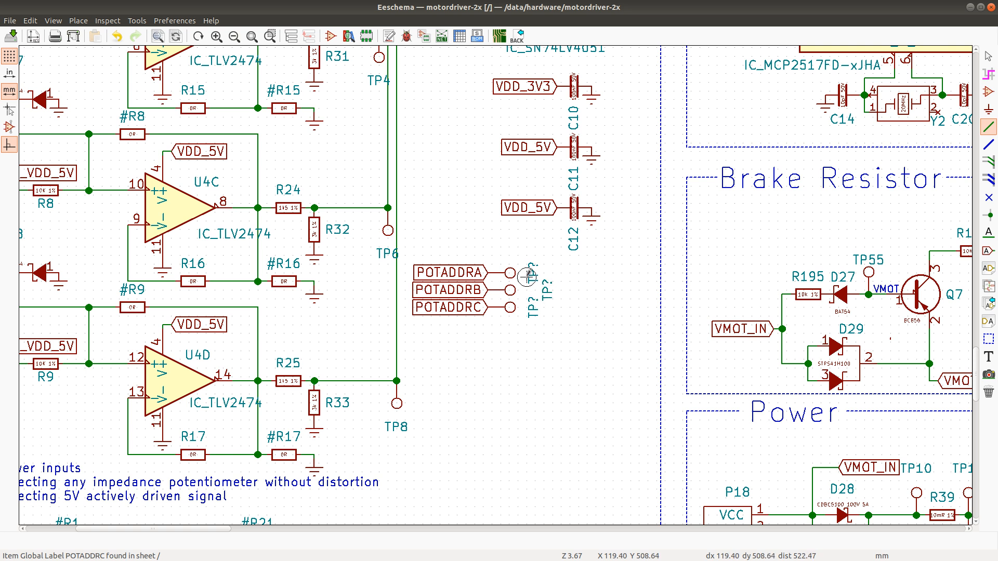
scroll(478, 217, down, 2)
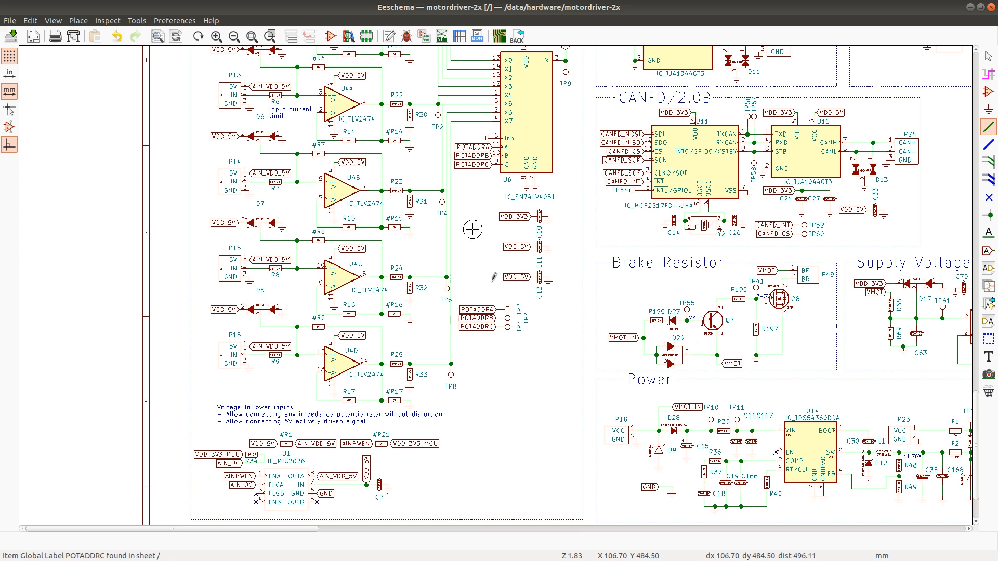
scroll(473, 229, up, 2)
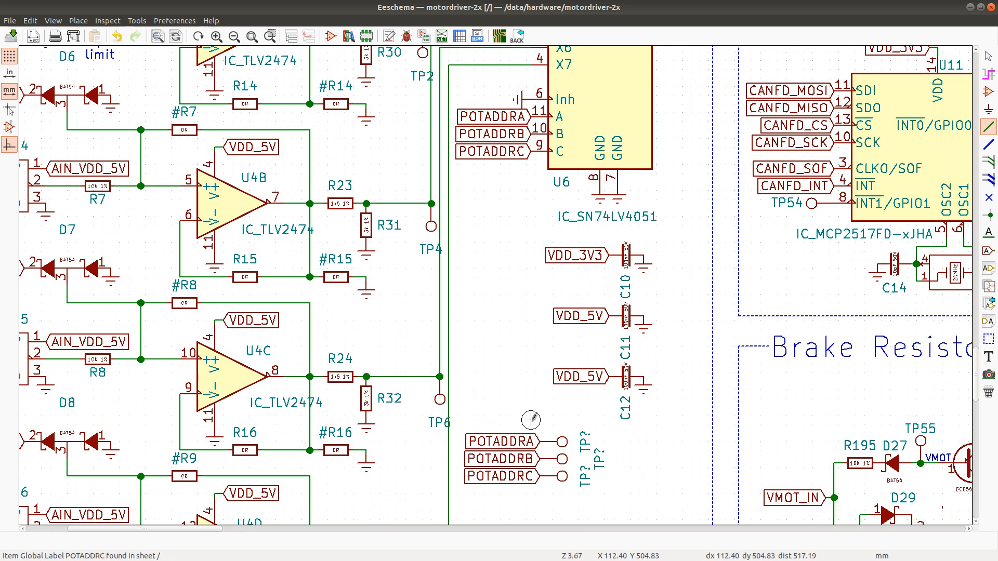
scroll(527, 322, down, 1)
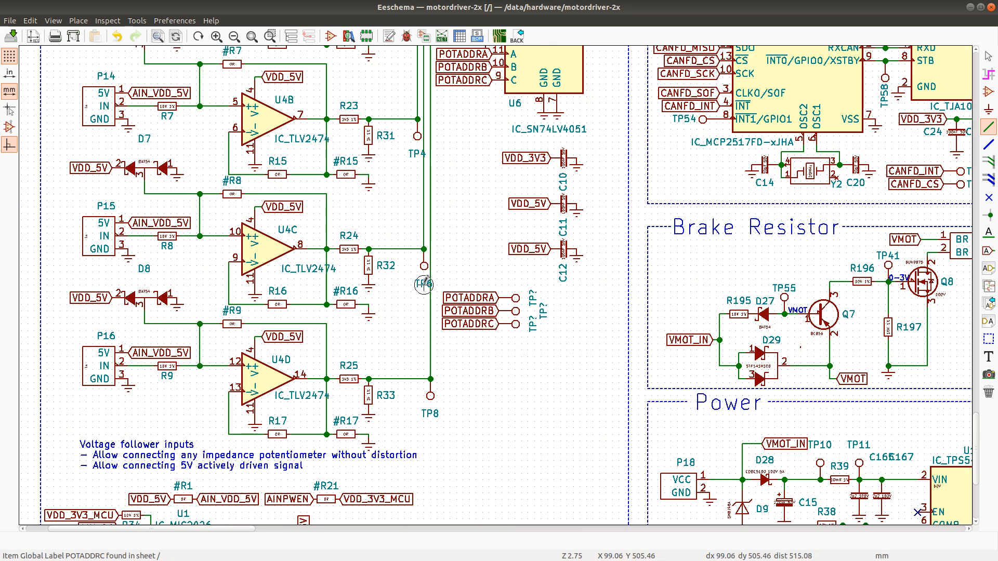
key(m)
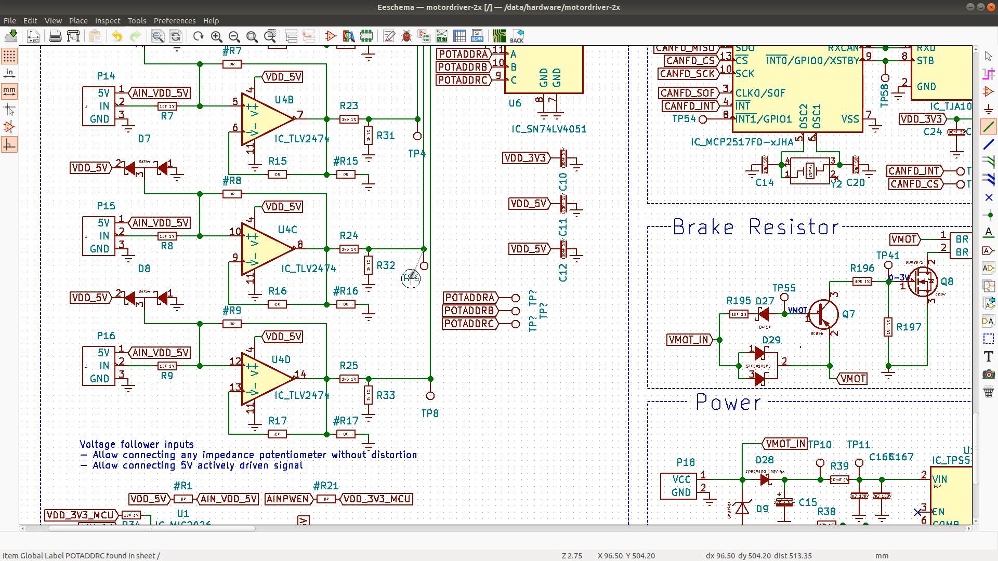
click(417, 274)
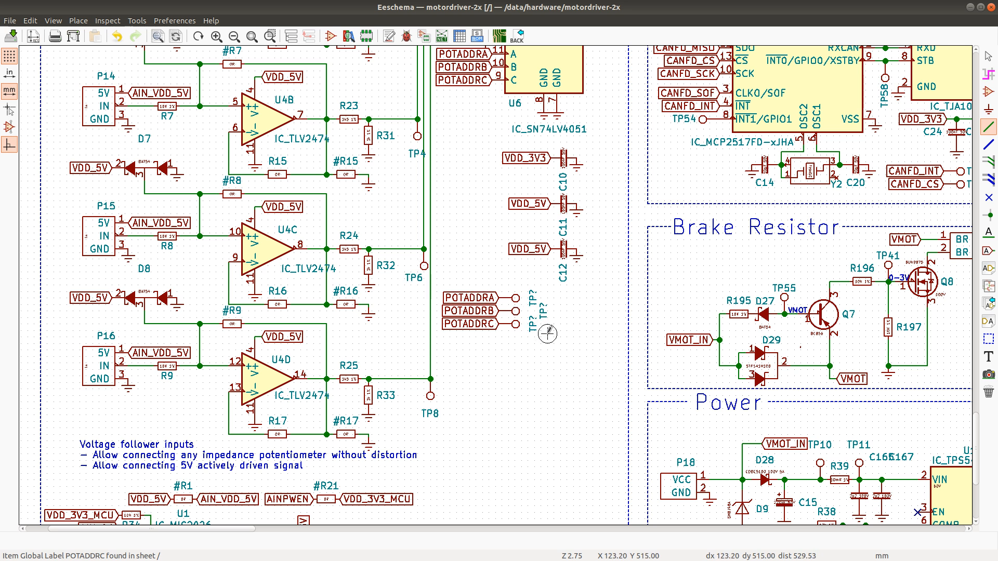
Shift the POTADDRA, POTADDRB and POTADDRC labels with their test points slightly to the left as a block
drag(548, 333, 460, 293)
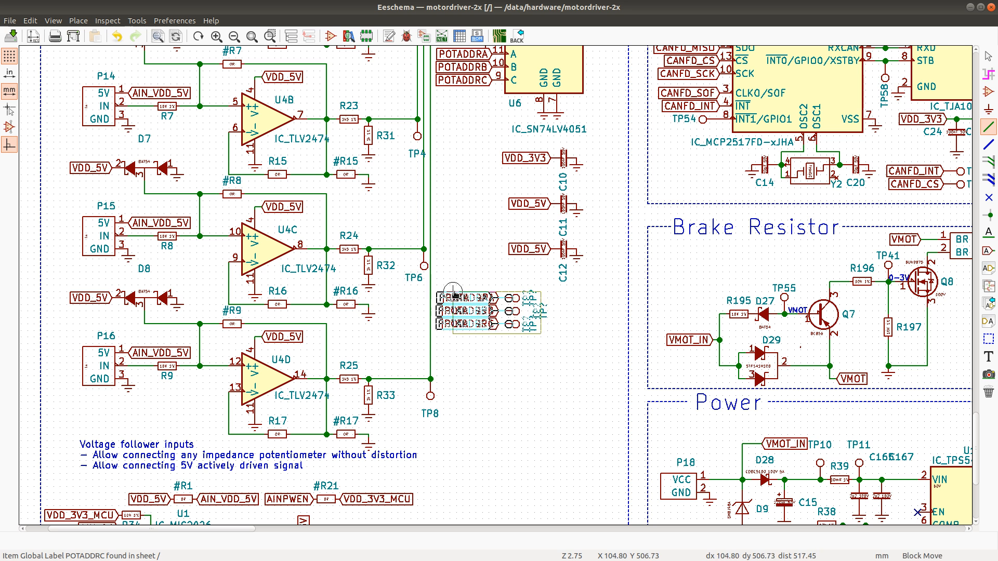
click(453, 290)
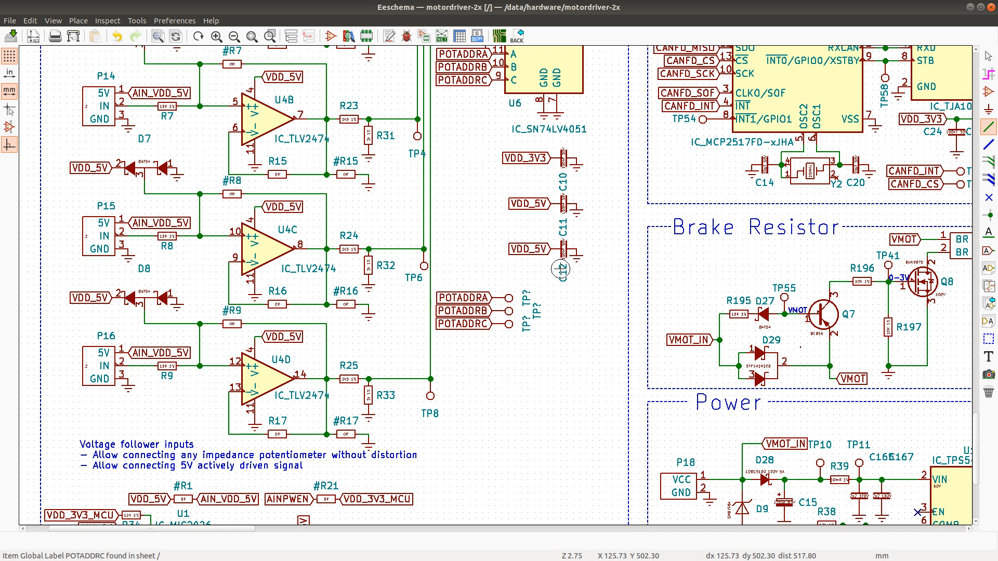
key(alt+Tab)
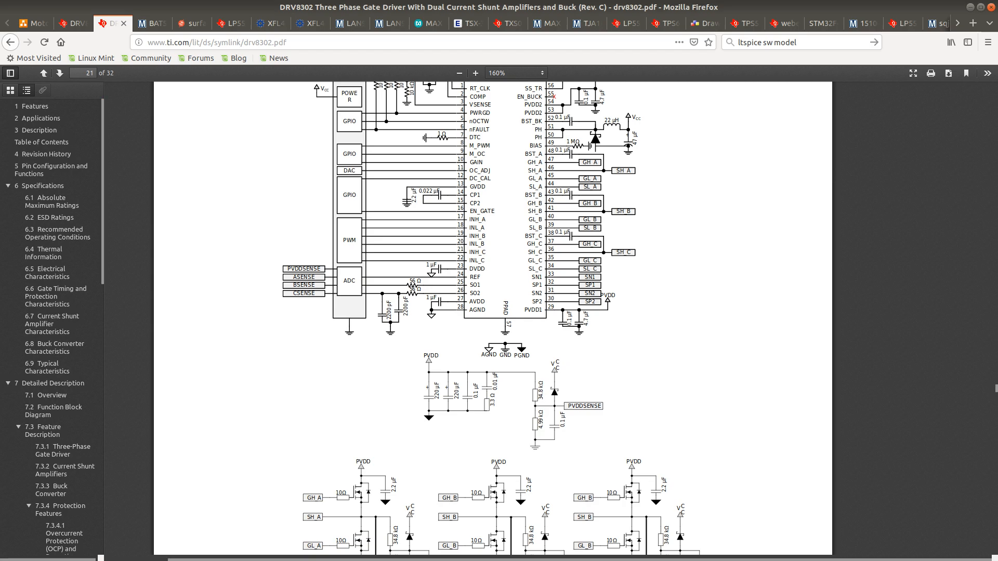
key(alt+Tab)
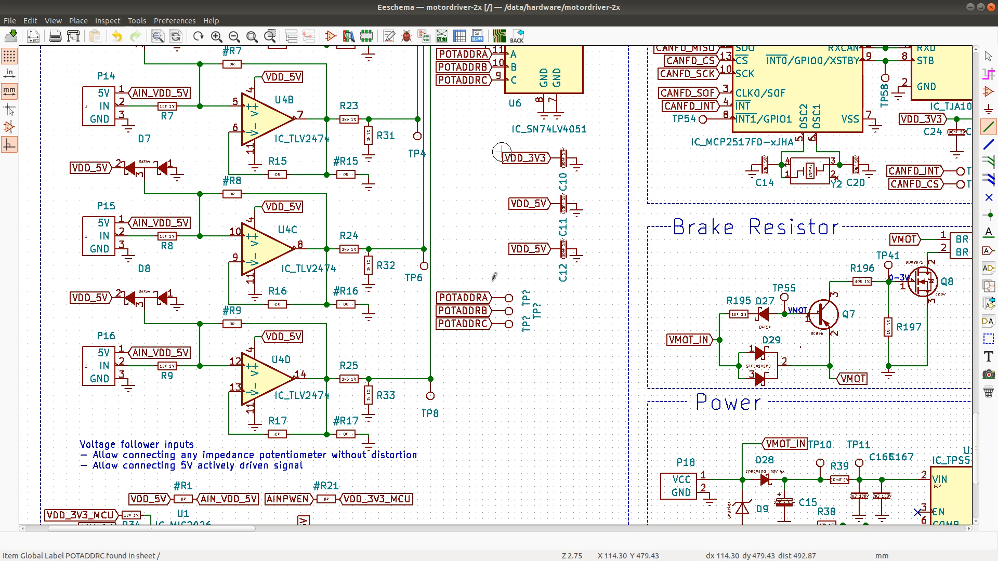
scroll(502, 152, down, 1)
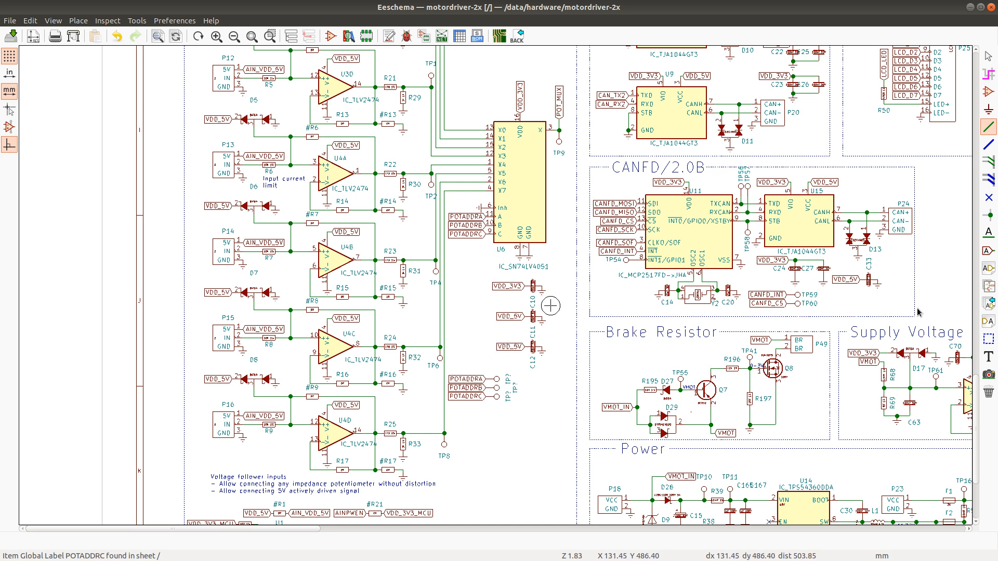
Switch to the label spreadsheet in LibreOffice Calc and mark the POTADDR2, POTADDR3 and POTADDRA rows (142 to 144) green
key(alt+Tab)
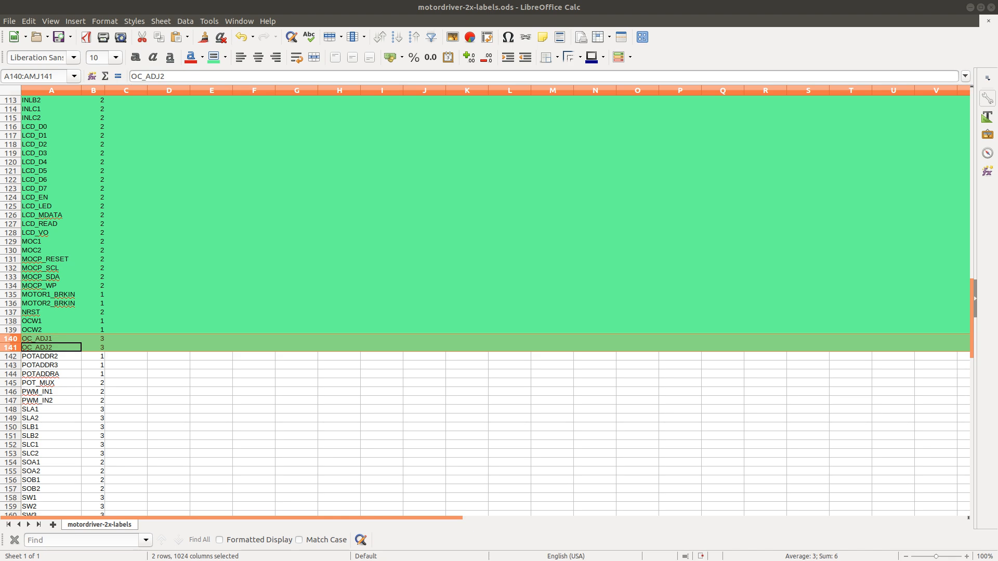
click(11, 358)
shift+click(14, 374)
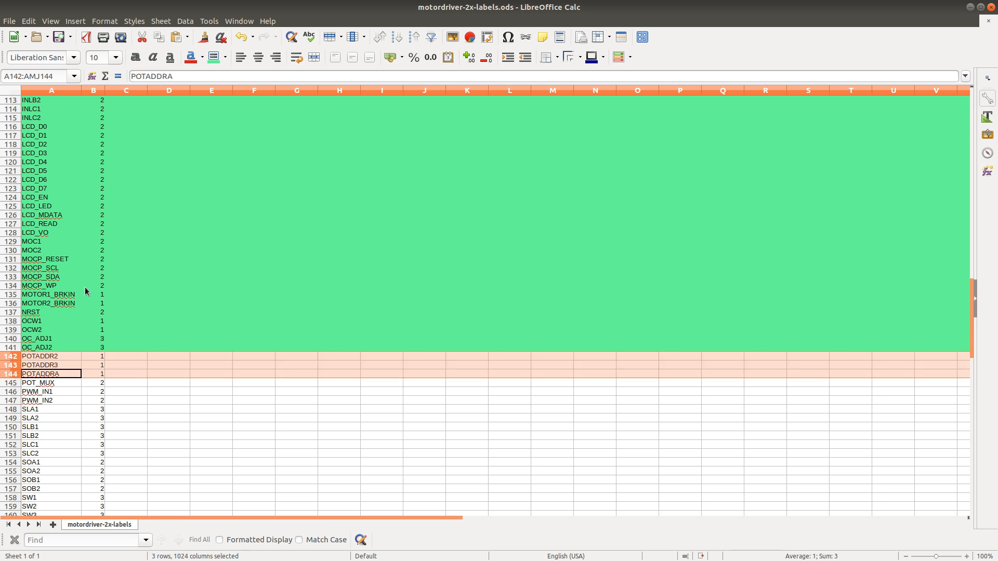
click(213, 57)
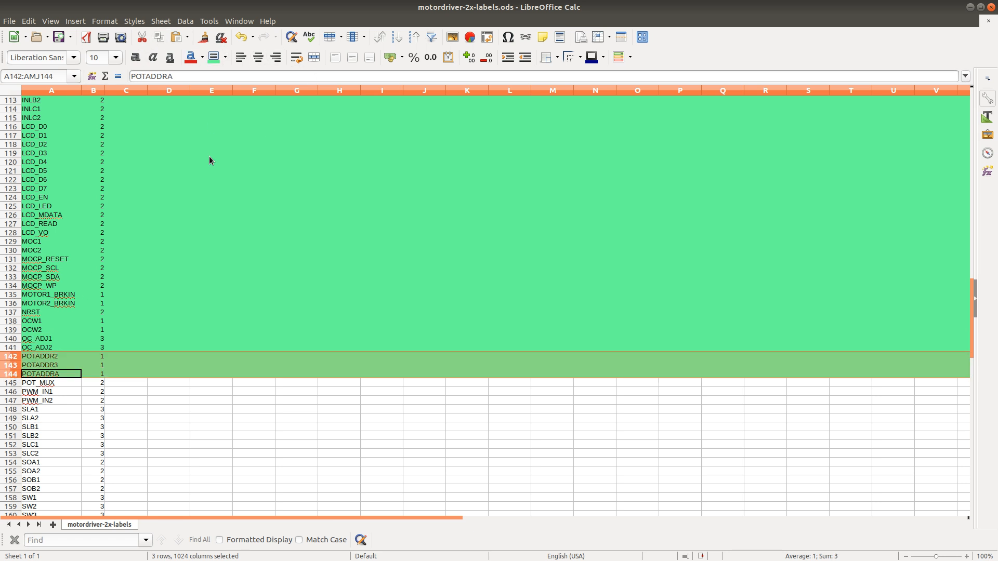
Switch back to the Eeschema schematic, search for the POT_MUX label and go on to its next occurrence
key(alt+Tab)
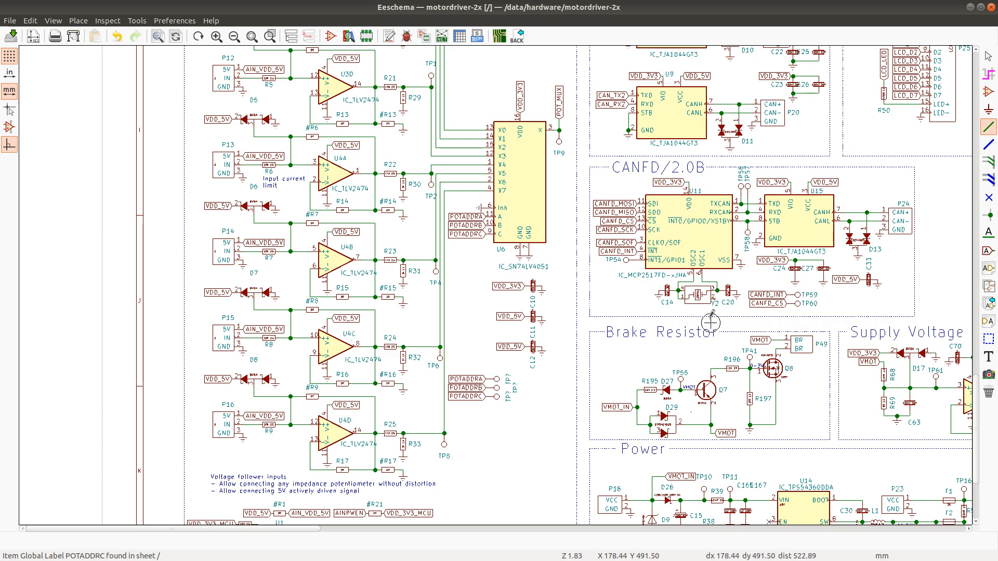
key(ctrl+f)
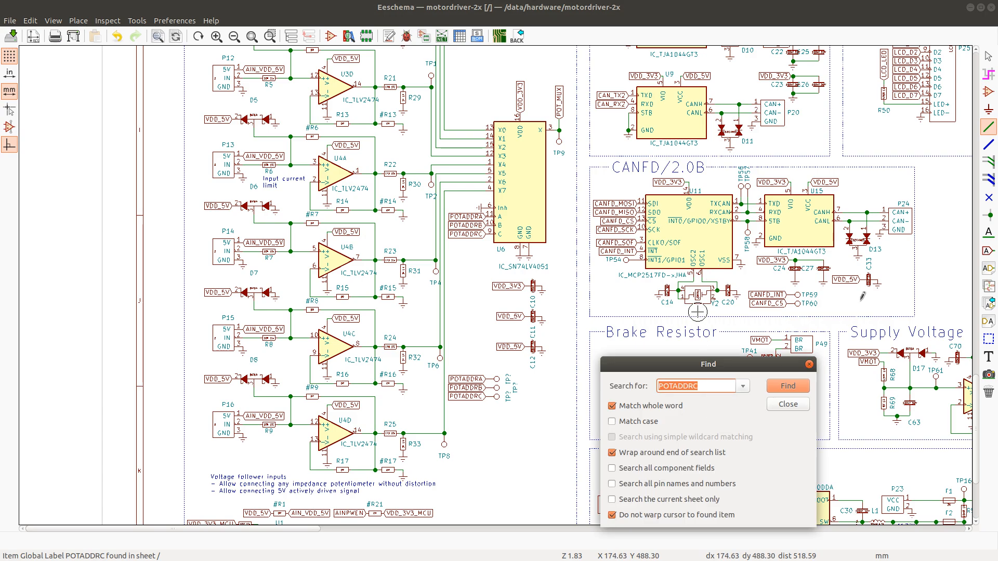
text(POT_MUX)
key(Return)
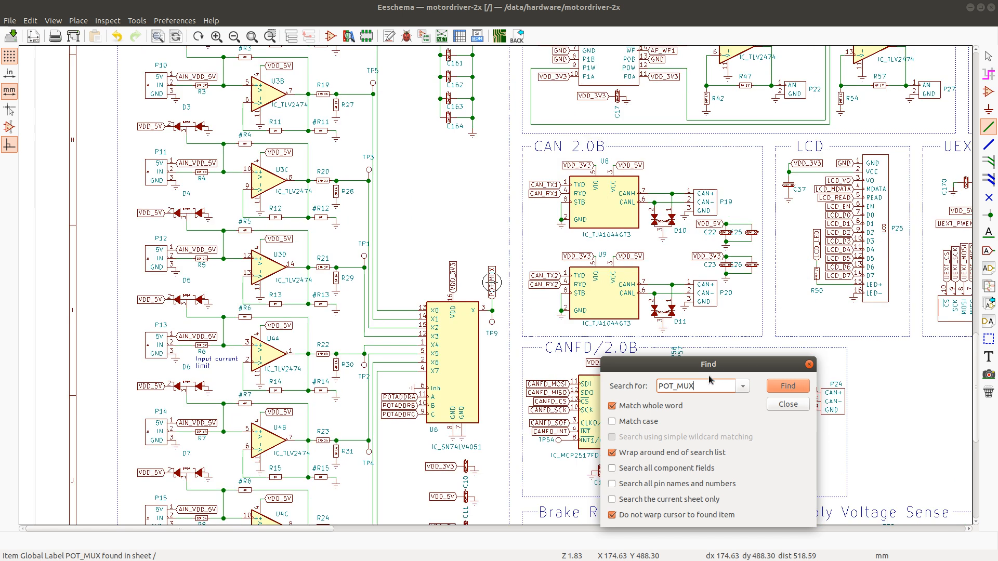
click(788, 389)
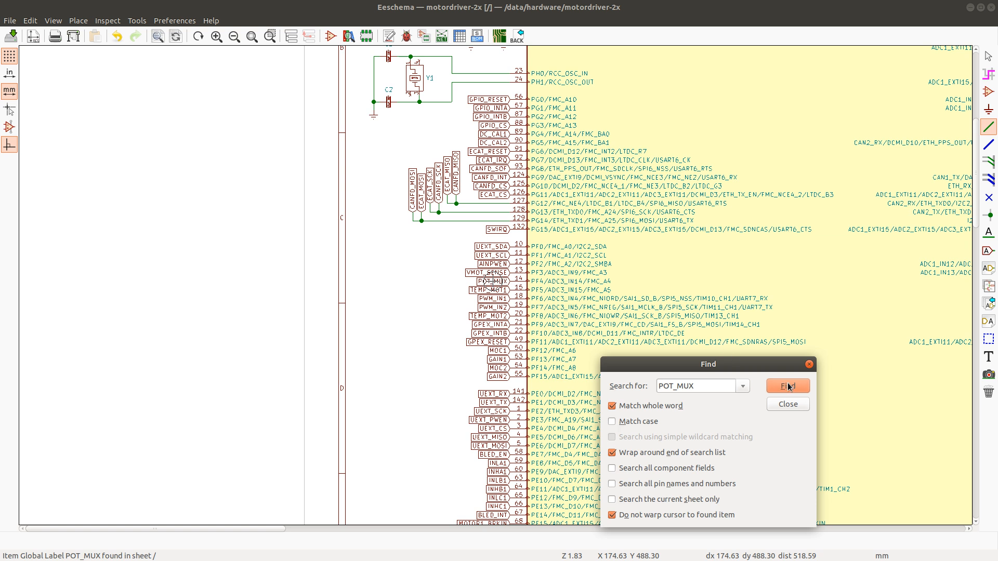
Switch to the label spreadsheet and mark the POT_MUX row (145) green
key(alt+Tab)
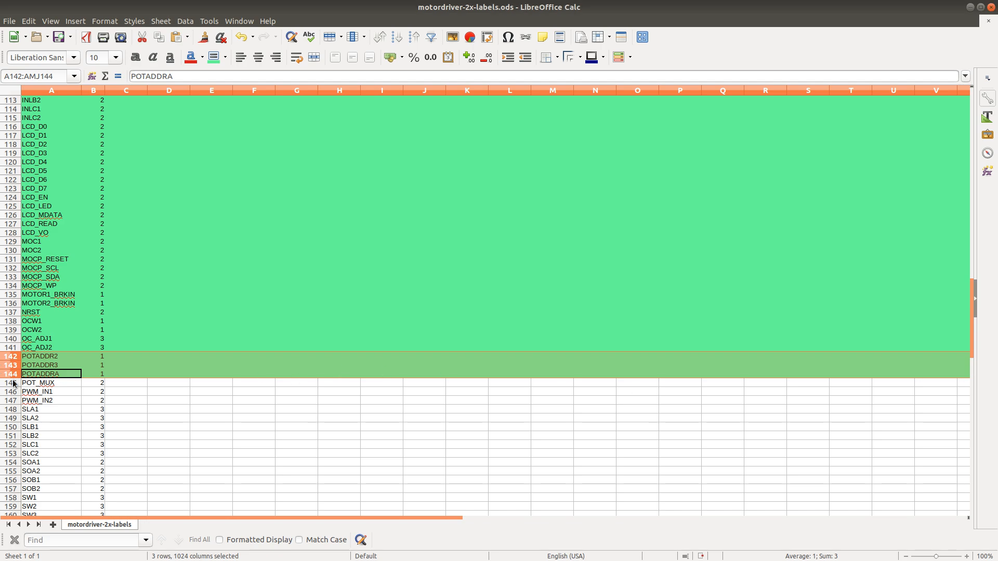
click(13, 384)
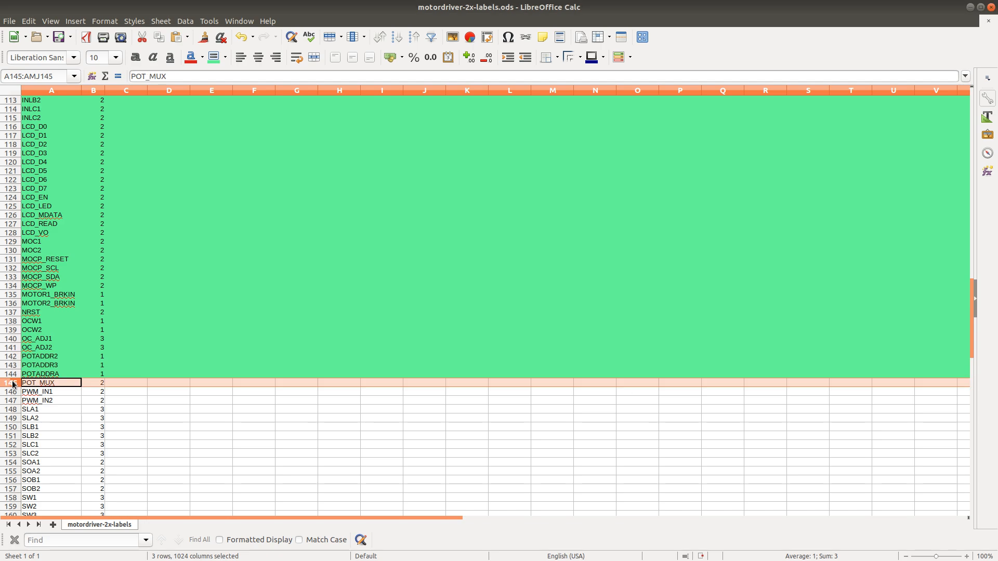
click(214, 57)
Return to the schematic, search for the PWM_IN1 label and go on to its next occurrence
key(alt+Tab)
double_click(693, 390)
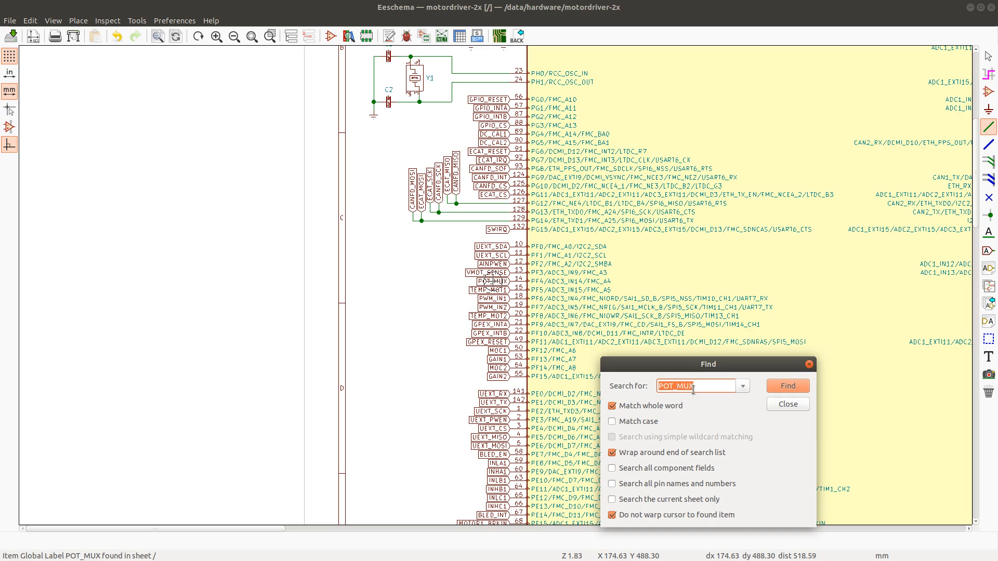
text(PWM_IN1)
key(Return)
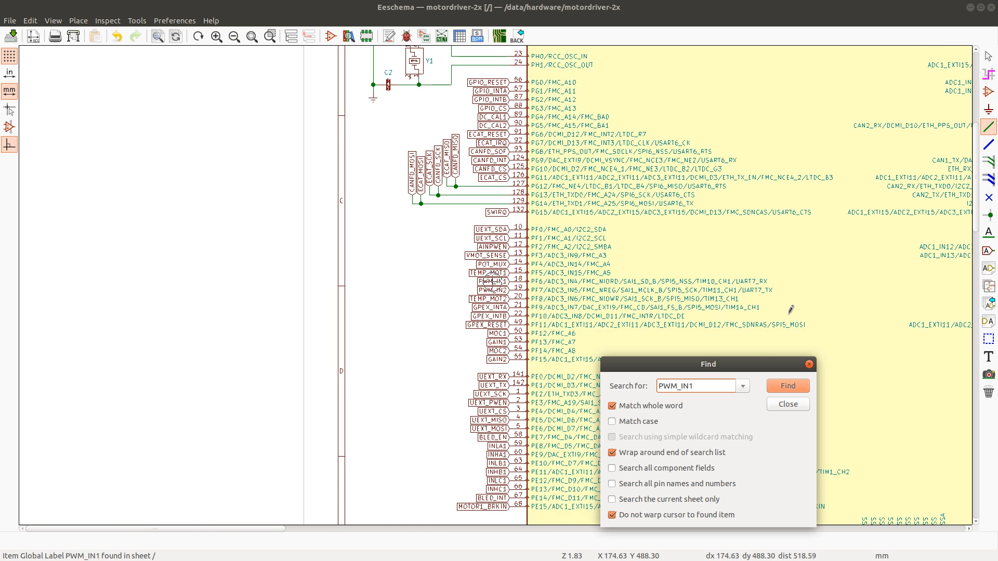
click(780, 388)
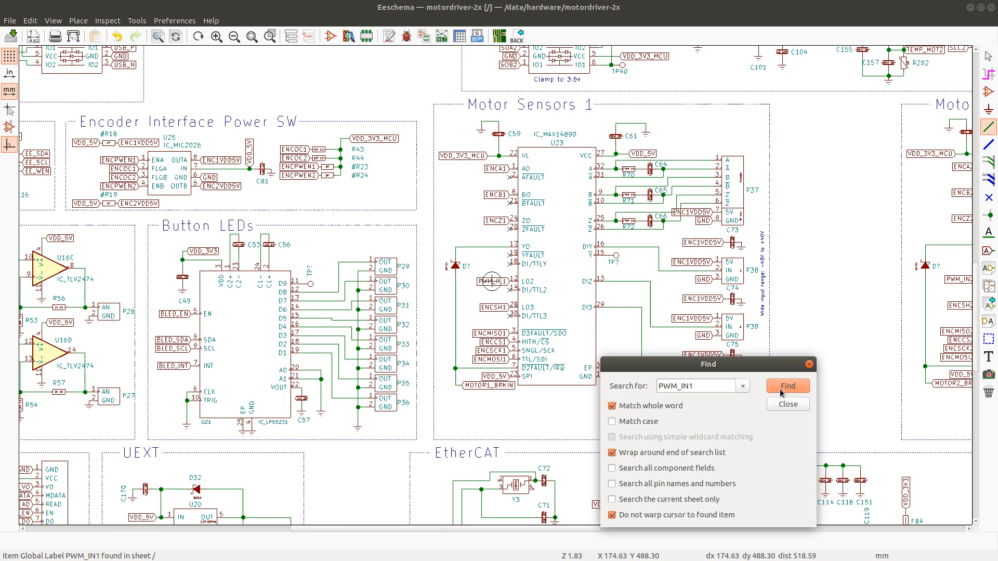
Change the search term to PWM_IN2 and step through its occurrences in the schematic
click(712, 388)
key(BackSpace)
text(2)
key(Return)
click(788, 384)
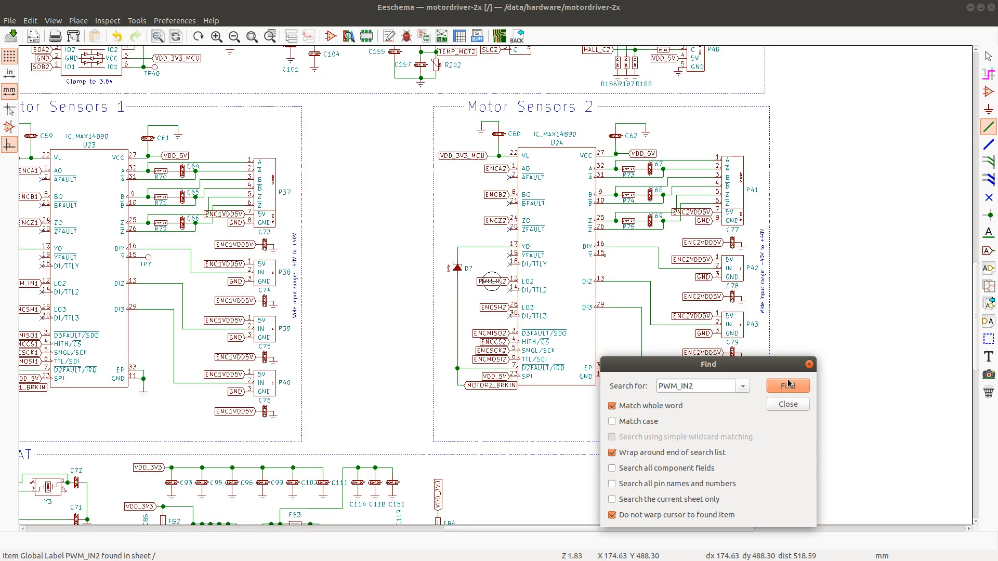
Switch to the label spreadsheet and mark the PWM_IN1 and PWM_IN2 rows (146 and 147) green
key(alt+Tab)
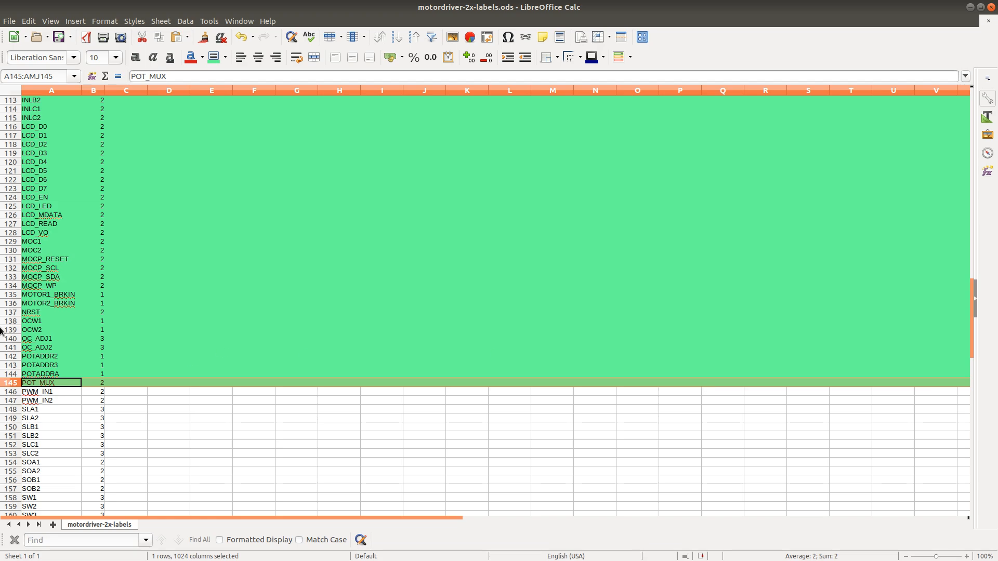
click(12, 392)
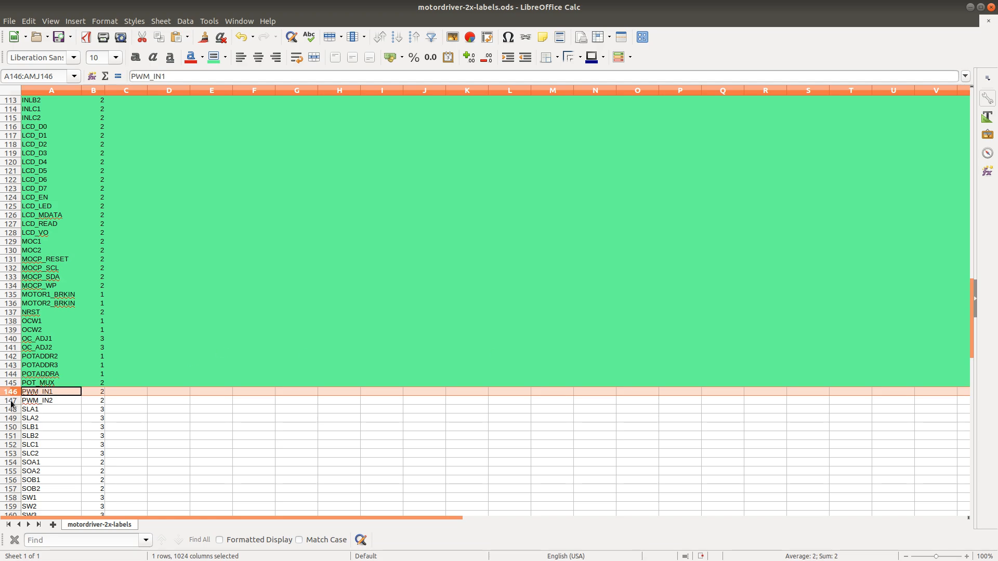
shift+click(10, 401)
click(213, 57)
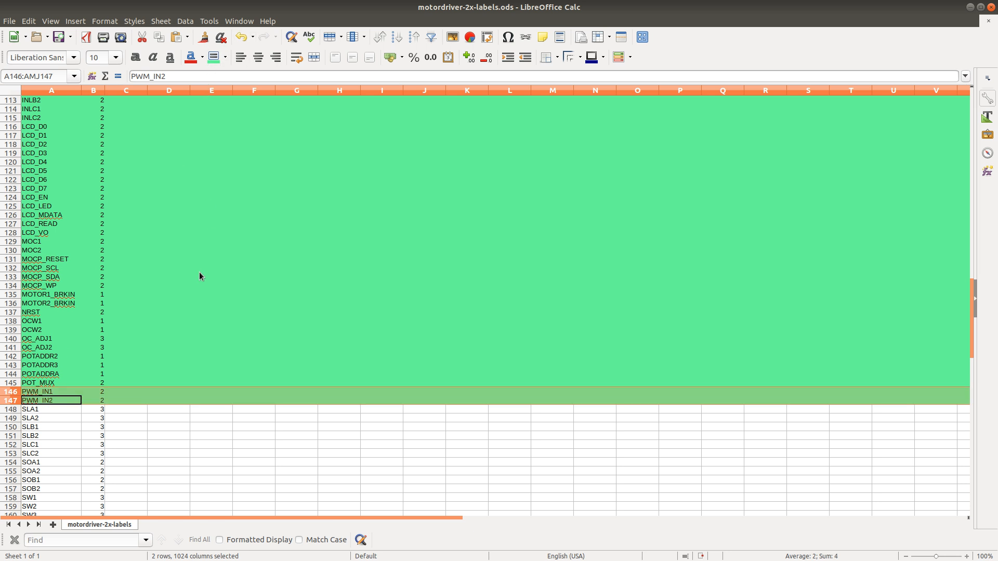
scroll(172, 328, down, 3)
scroll(173, 327, down, 3)
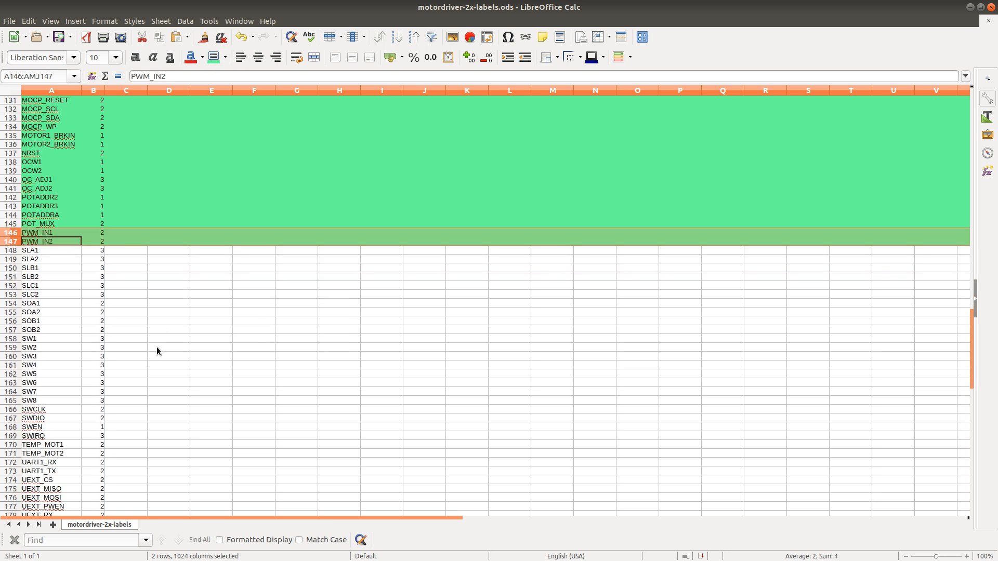
Return to the schematic, search for the SLA1 label and step through its occurrences
key(alt+Tab)
double_click(709, 385)
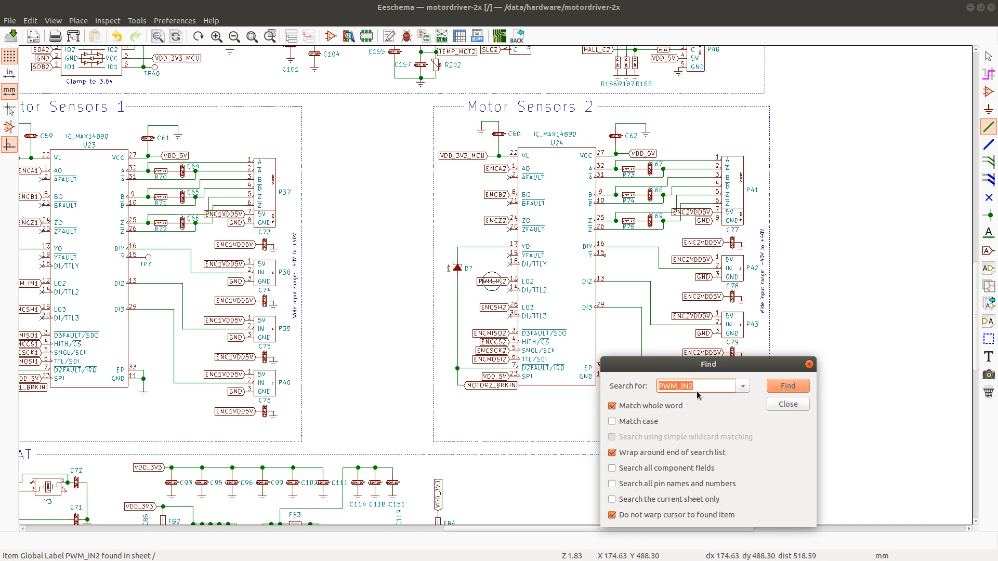
text(SLA1)
key(Return)
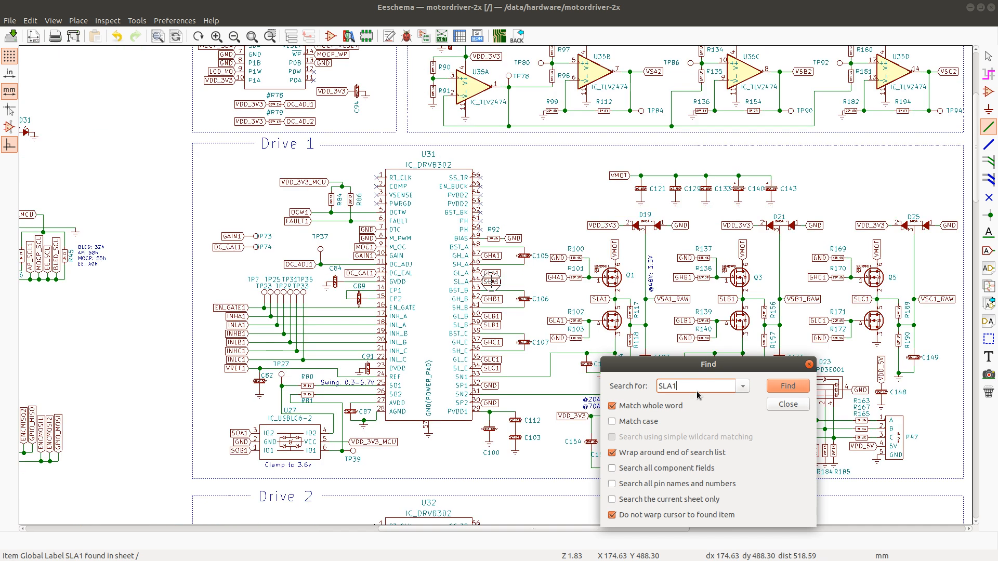
click(788, 385)
click(788, 385)
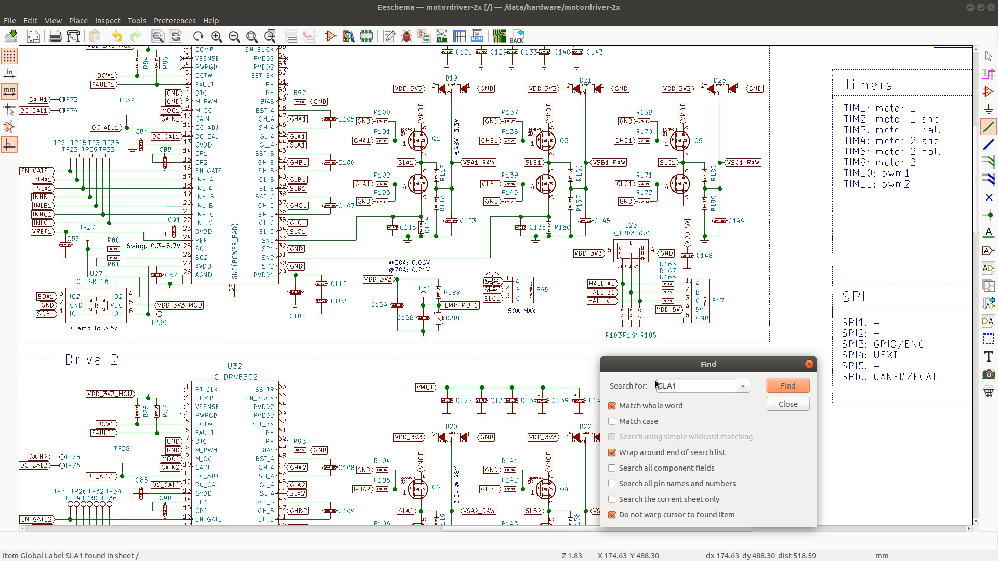
Change the search term to SLB1 and step through its occurrences in the schematic
click(680, 389)
key(Left)
key(BackSpace)
text(B)
key(Return)
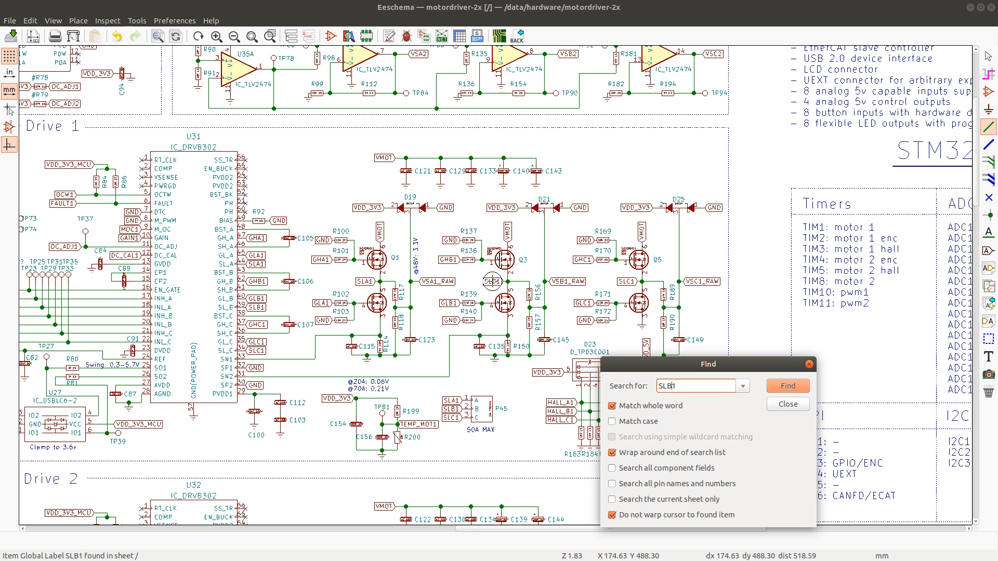
key(Return)
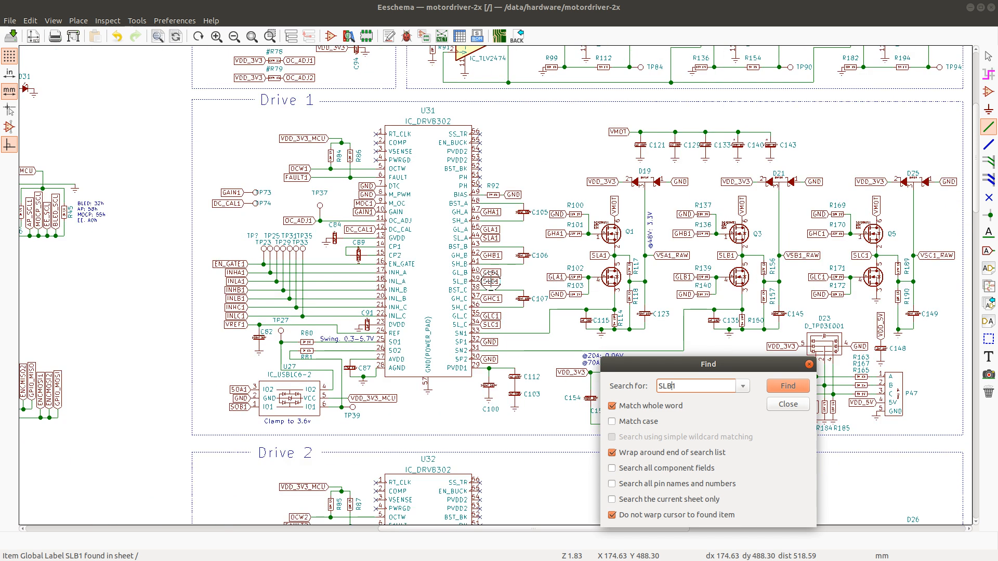
key(Return)
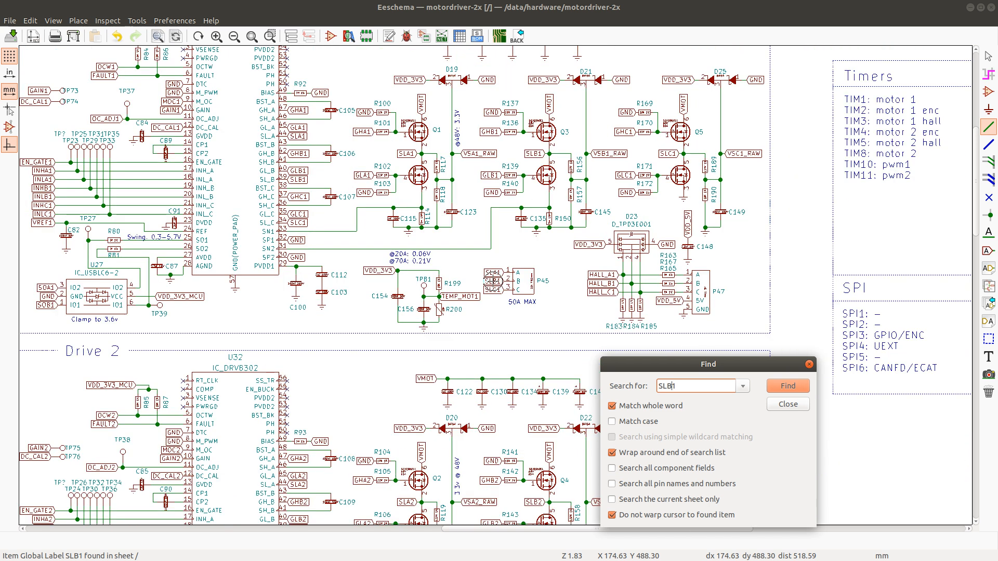
Change the search term to SLC1 and step through its occurrences in the schematic
key(BackSpace)
text(C)
key(Return)
click(783, 387)
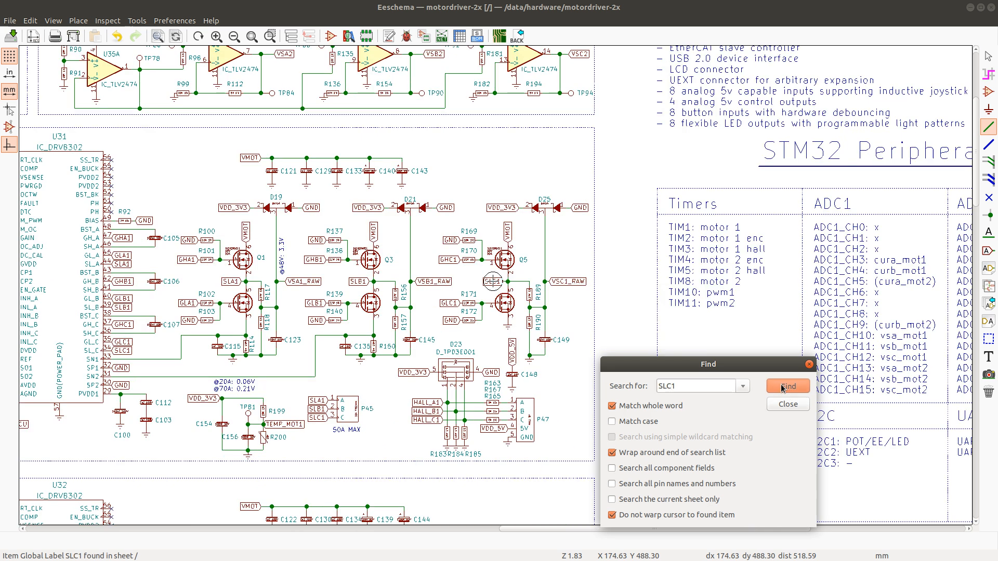
click(783, 387)
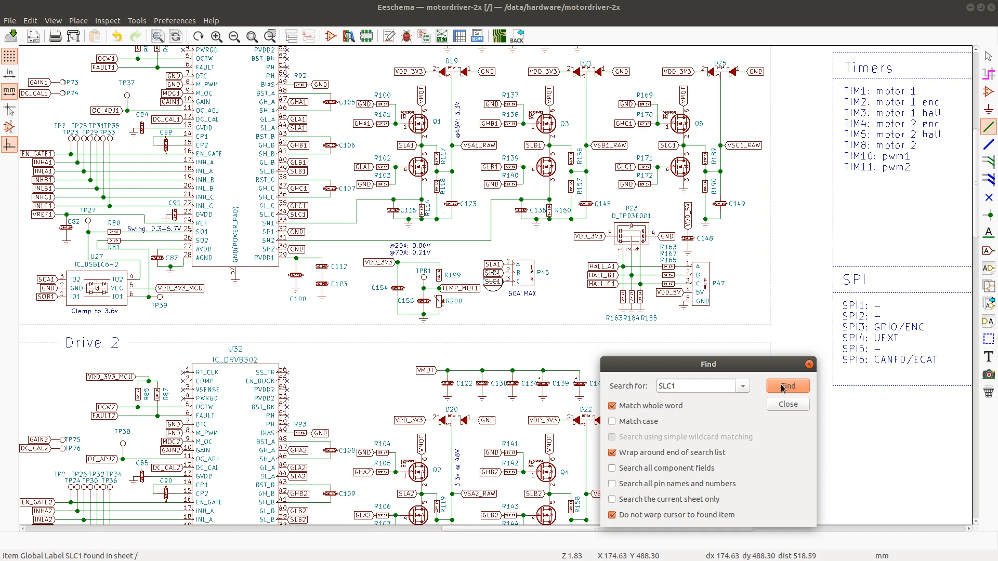
Check the label list in the spreadsheet, return to the schematic and step through the occurrences of SLA2
key(alt+Tab)
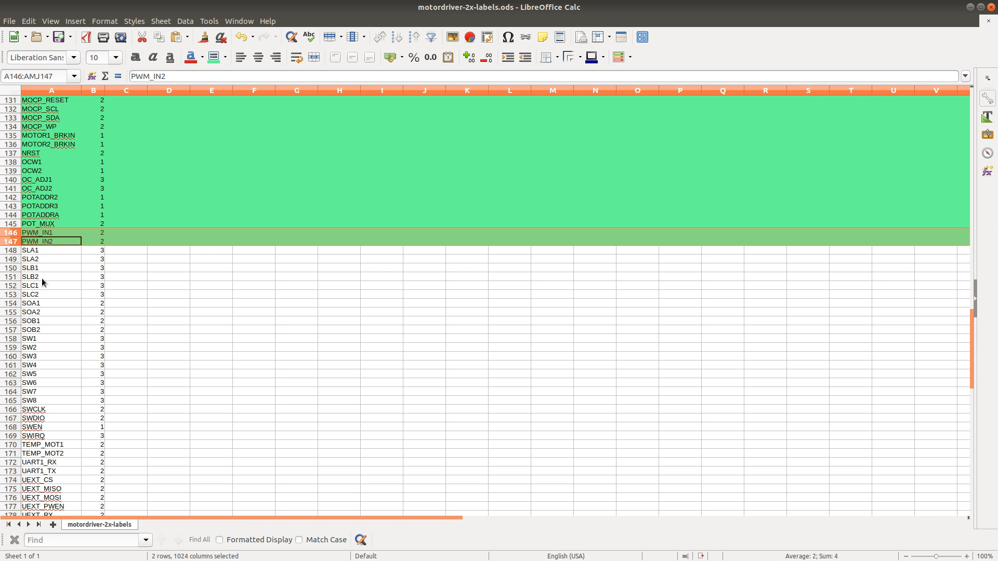
key(alt+Tab)
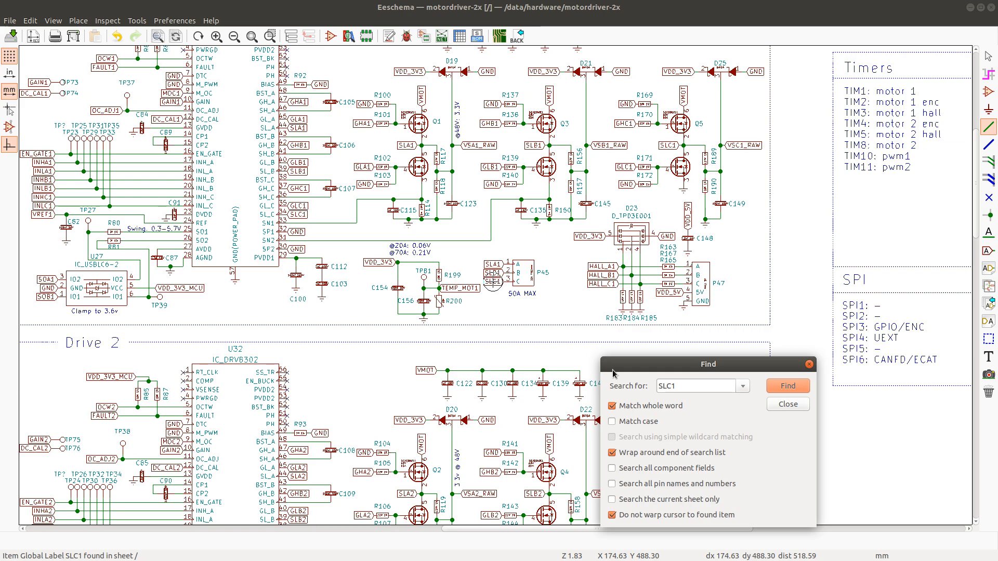
click(666, 386)
click(689, 385)
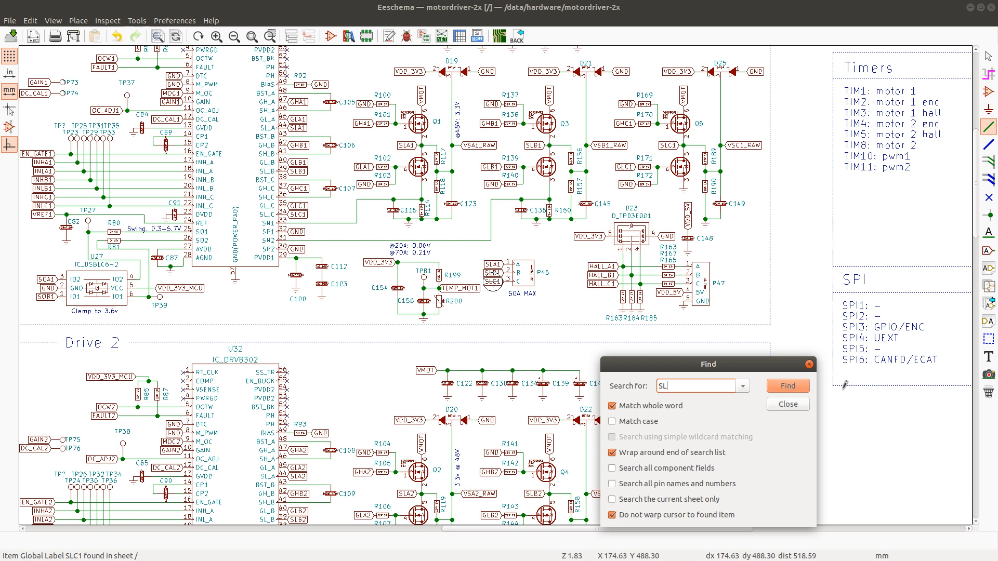
key(Return)
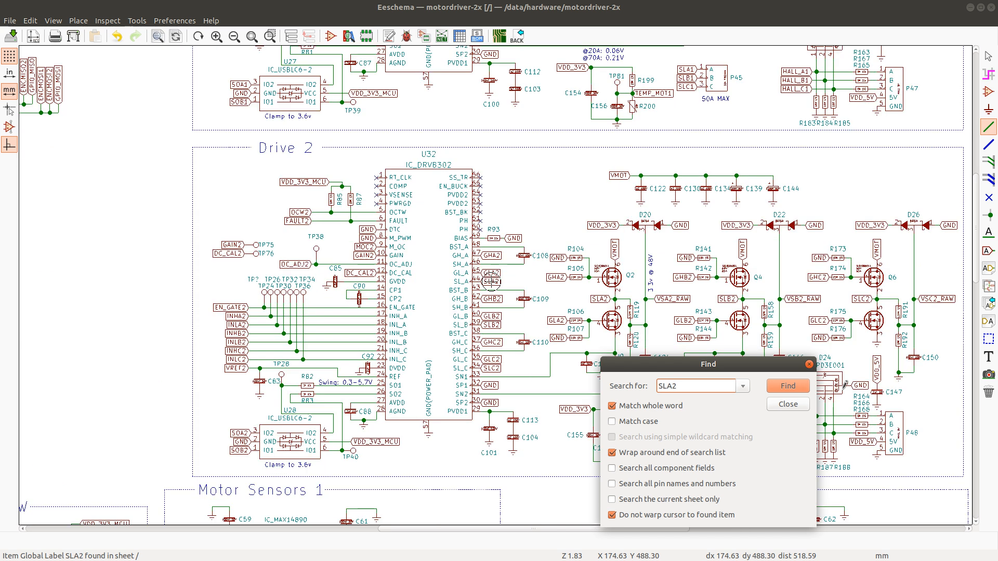
key(Return)
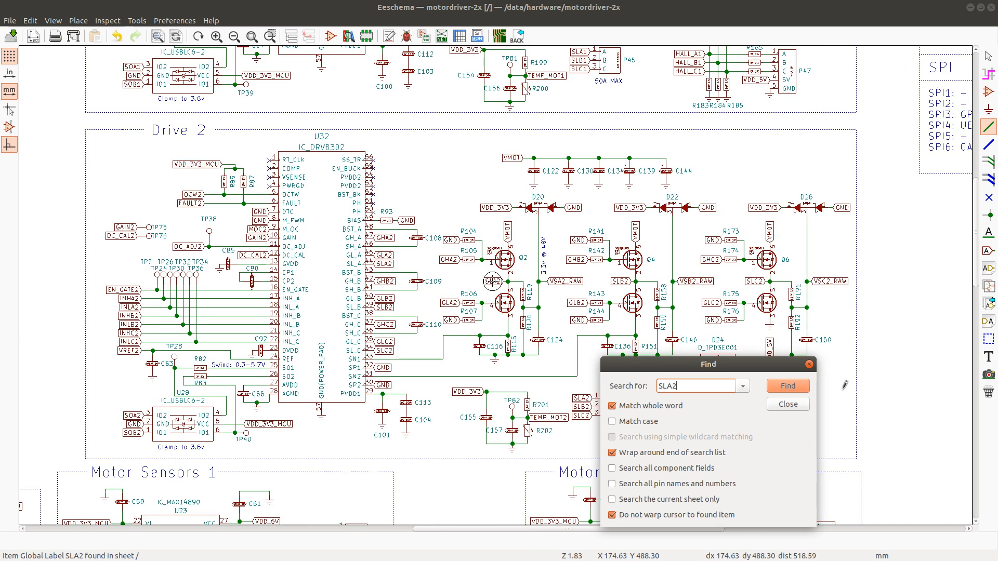
Change the search term to SLB2 and step through its occurrences in the schematic
key(Left)
key(BackSpace)
text(B)
key(Return)
key(Return)
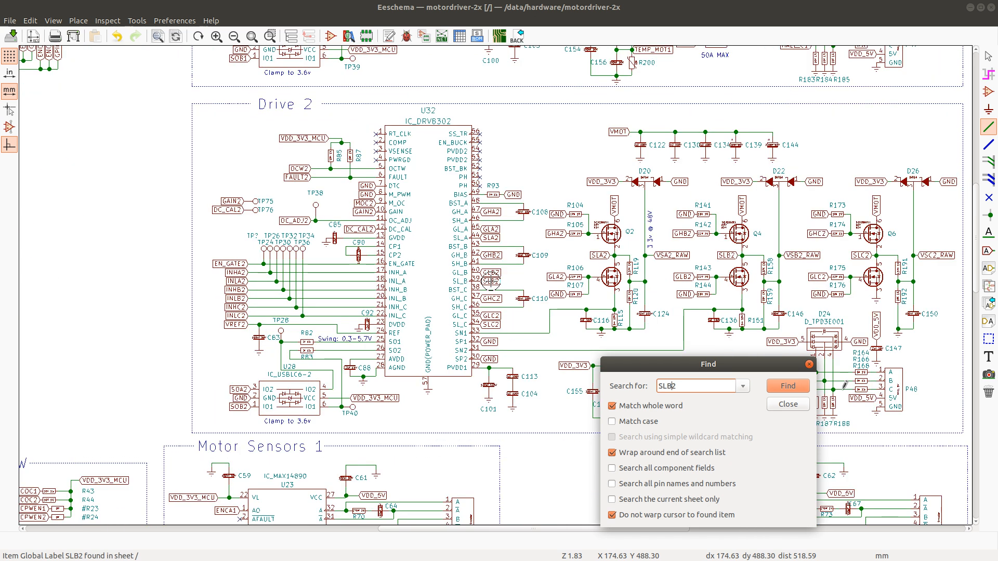
Change the search term to SLC2 and step through its occurrences in the schematic
key(BackSpace)
text(C)
key(Return)
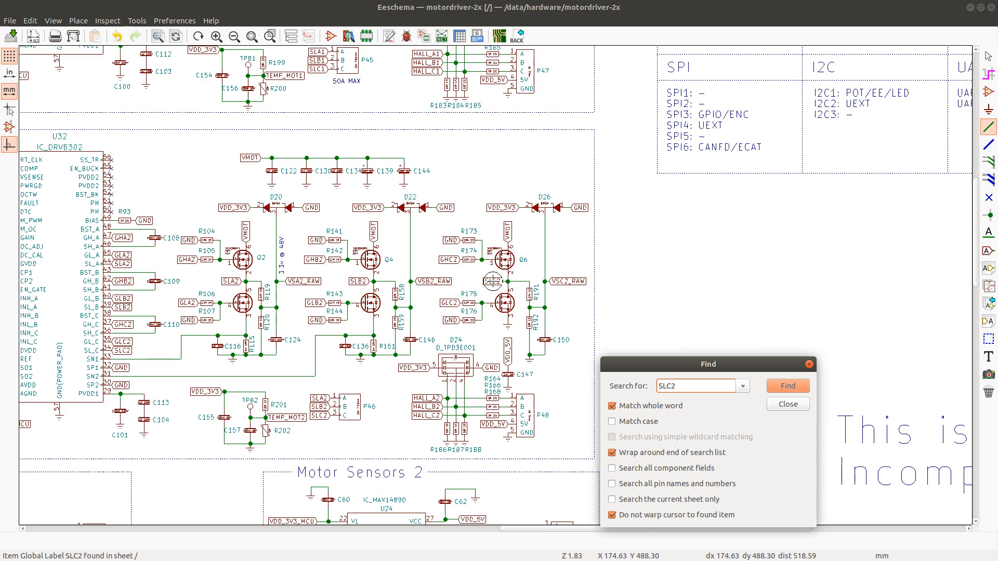
key(Return)
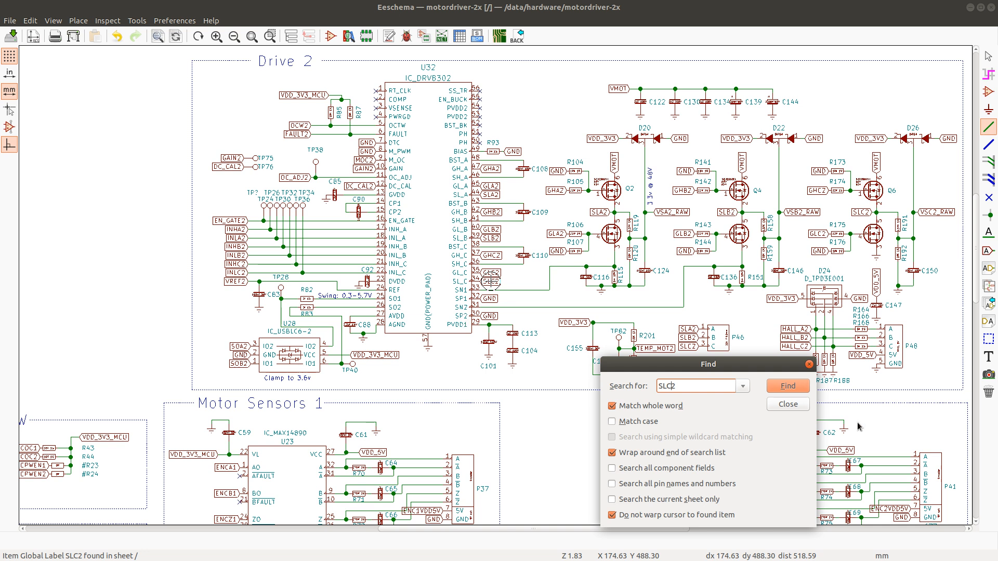
Switch to the label spreadsheet and mark the SLA1 to SLC2 rows (148 to 153) green
key(alt+Tab)
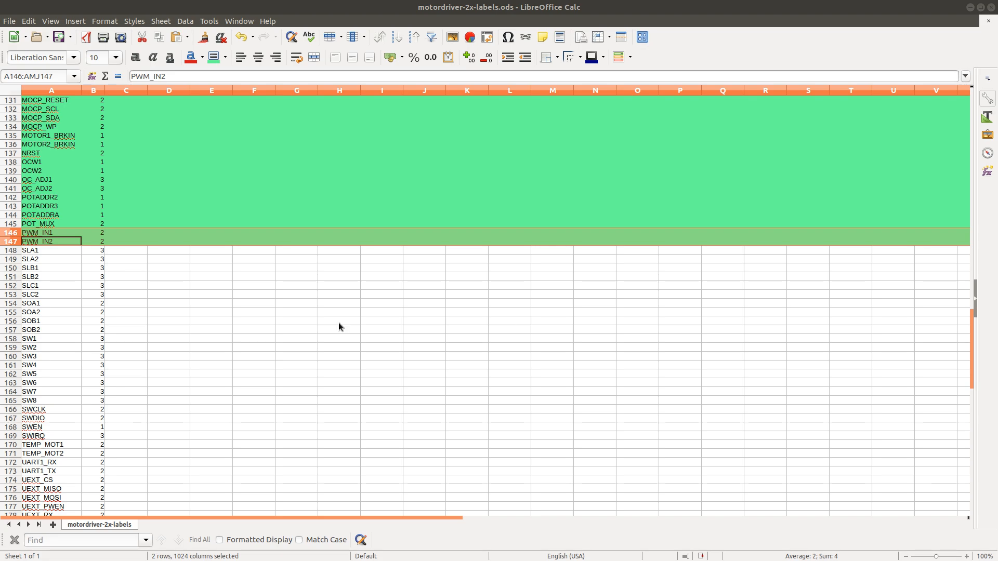
click(11, 250)
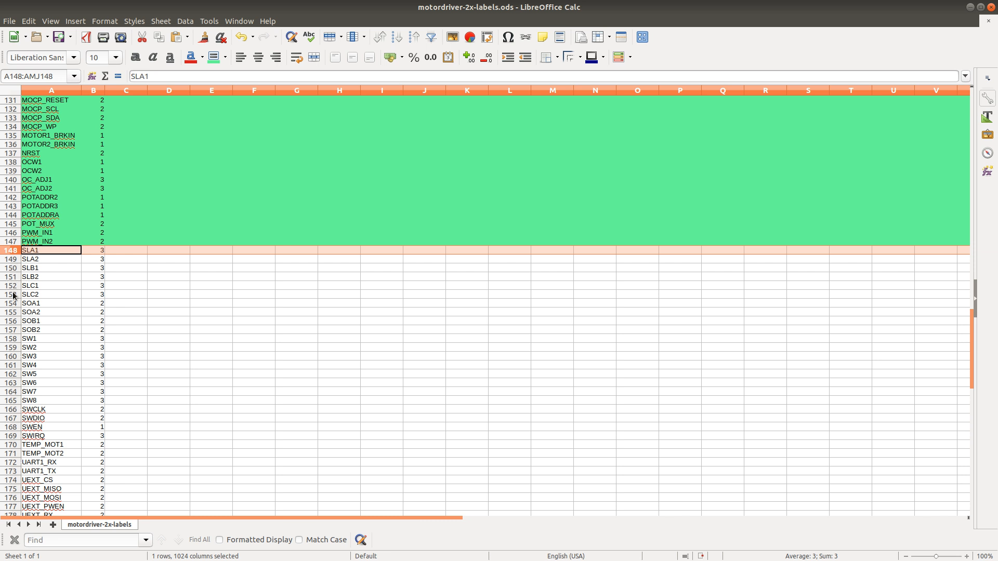
shift+click(11, 295)
click(215, 59)
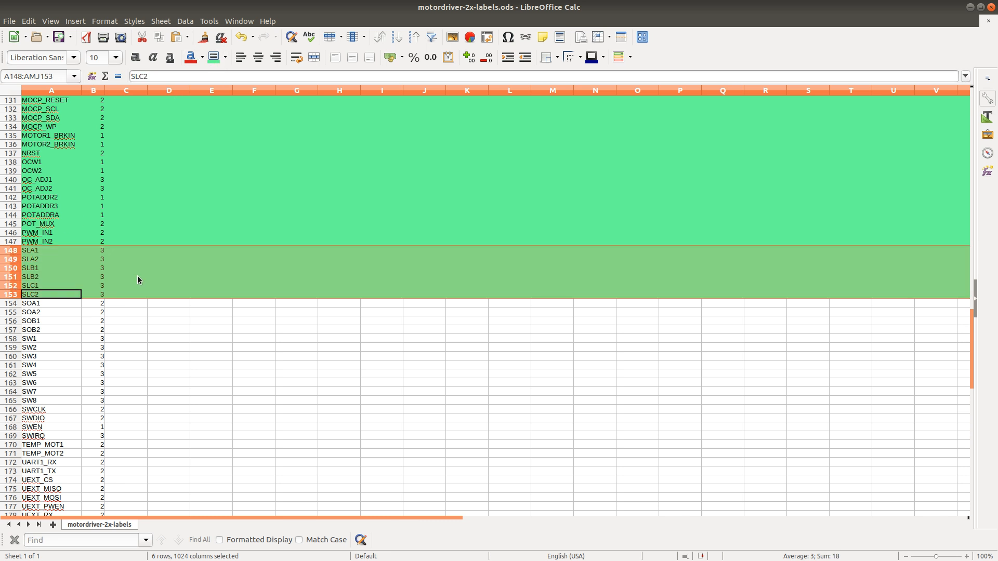
Return to the schematic, search for the SOA1 label and step through its occurrences
scroll(96, 341, down, 5)
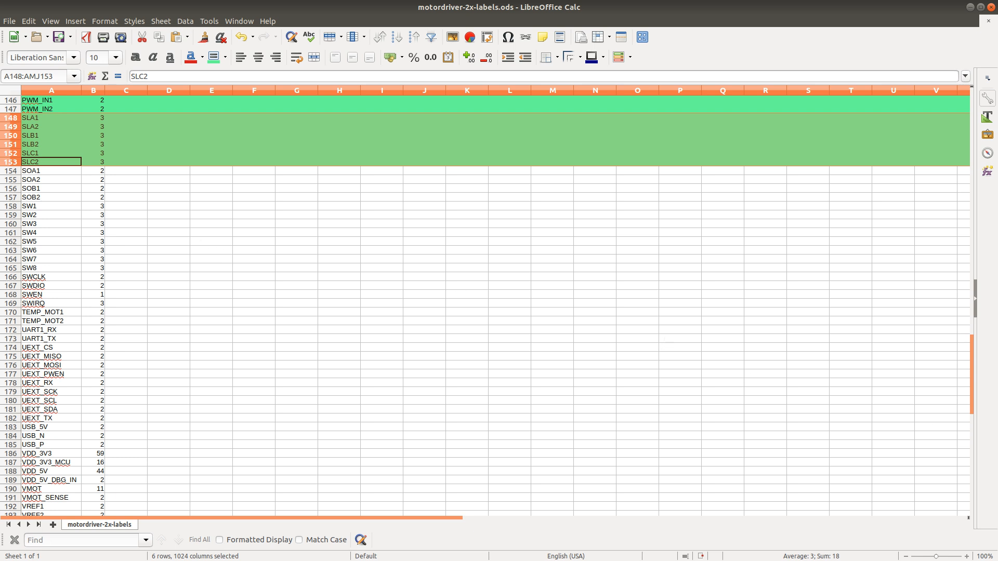
key(alt+Tab)
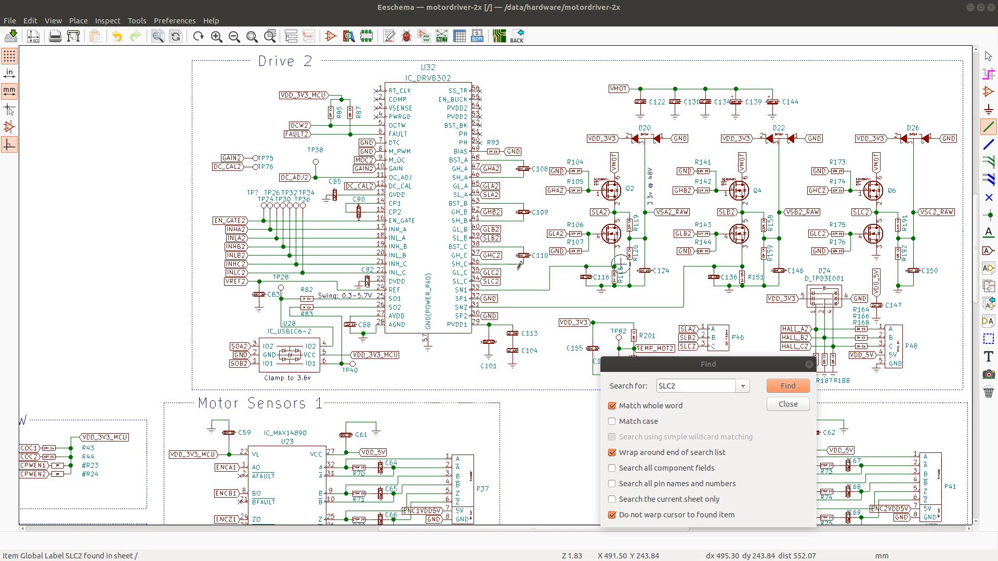
double_click(677, 390)
text(SOA1)
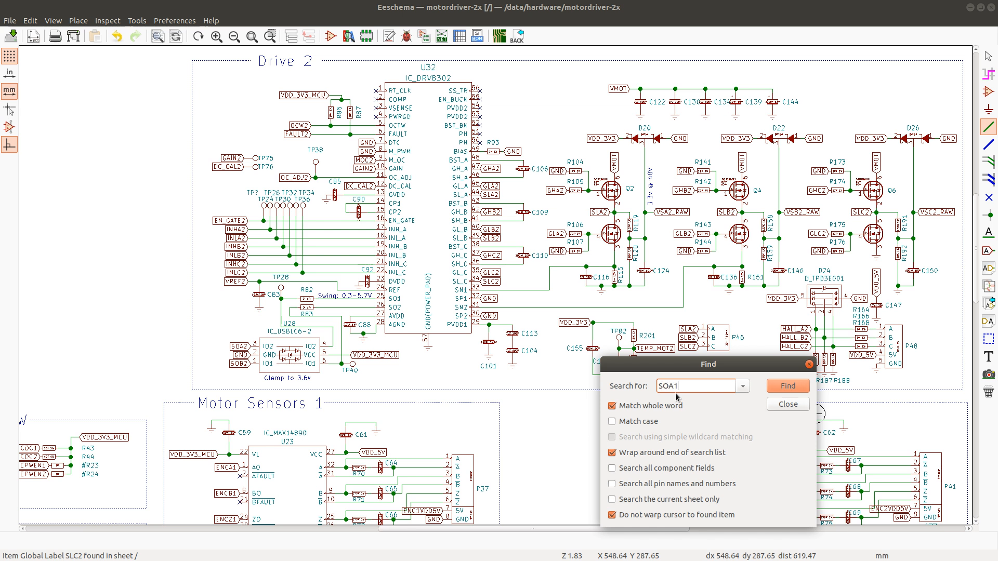
key(Return)
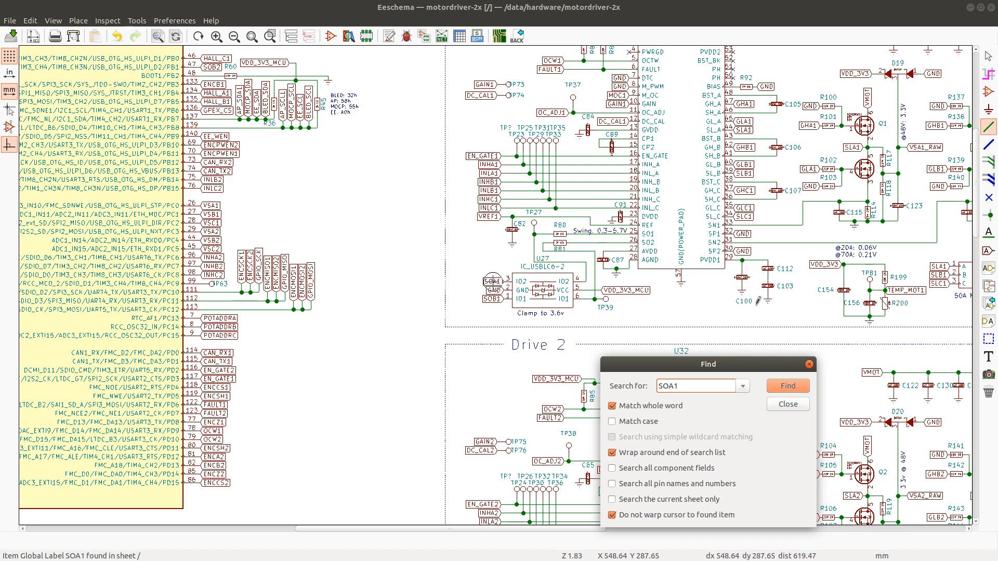
click(793, 390)
click(794, 393)
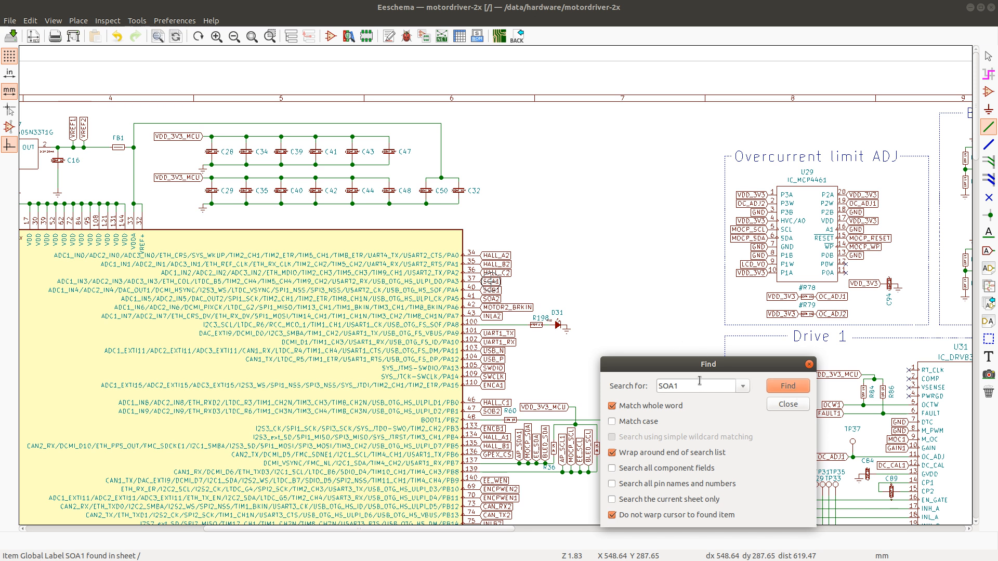
Change the search term to SOB1 and step through its occurrences in the schematic
click(677, 385)
key(Return)
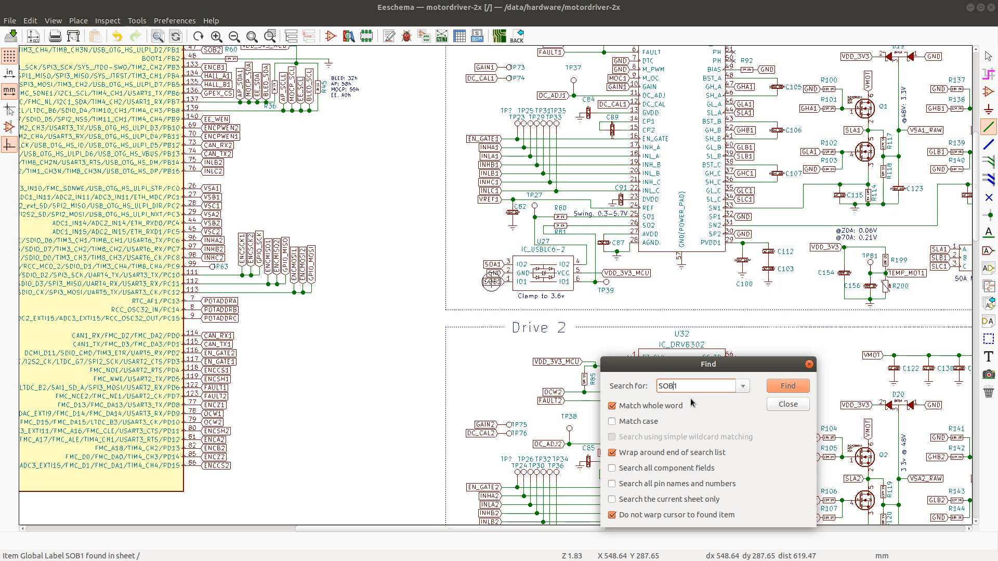
key(Return)
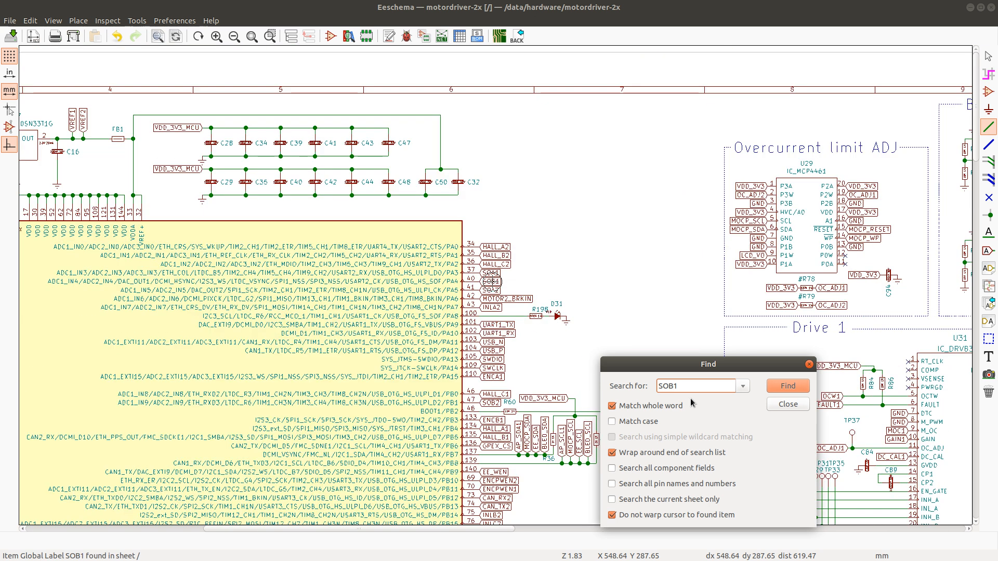
Change the search term to SOB2 and step through its occurrences in the schematic
text(2)
key(Return)
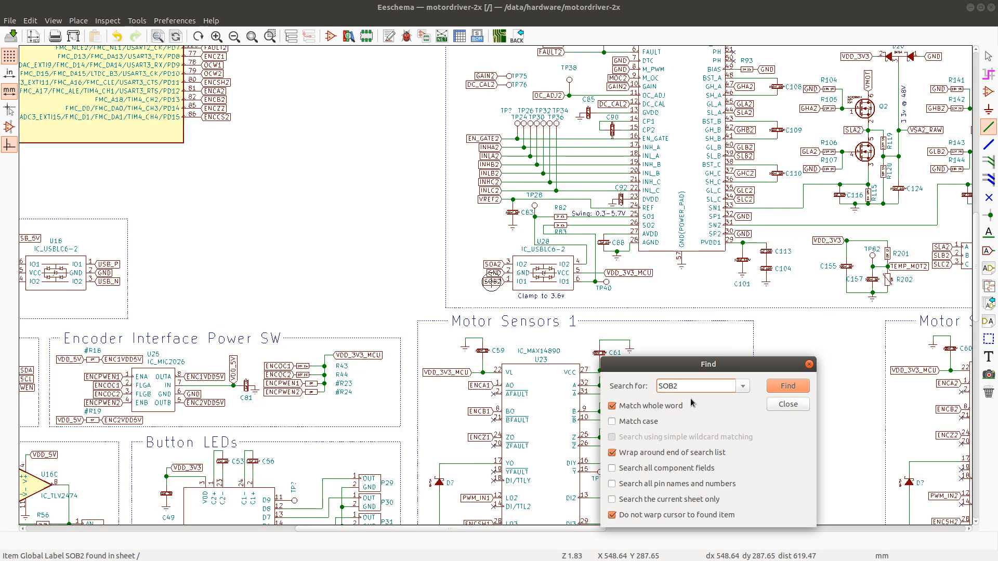
key(Return)
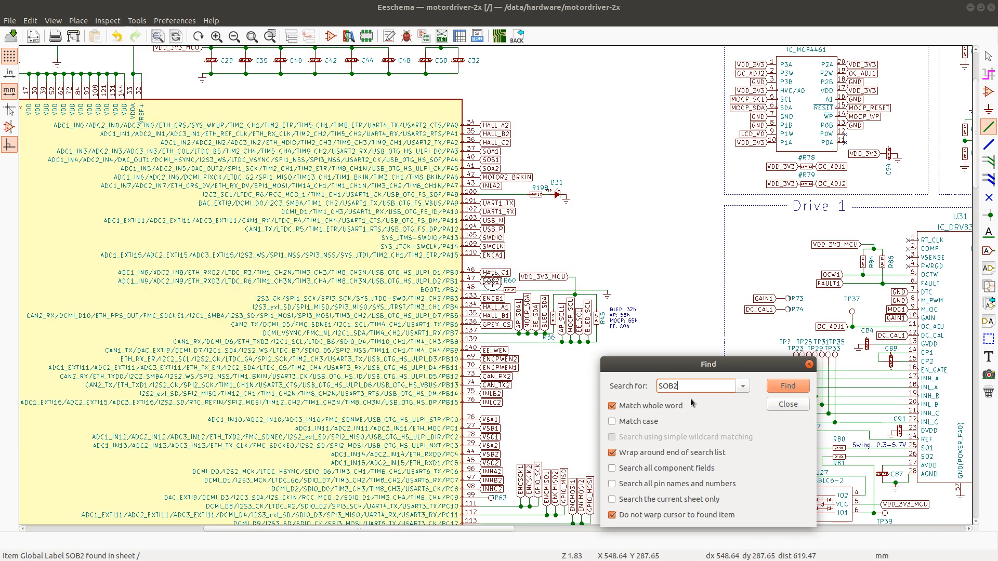
Set the search term back to SOB1 and go through its occurrences once more
key(Left)
text(1)
key(Return)
key(Return)
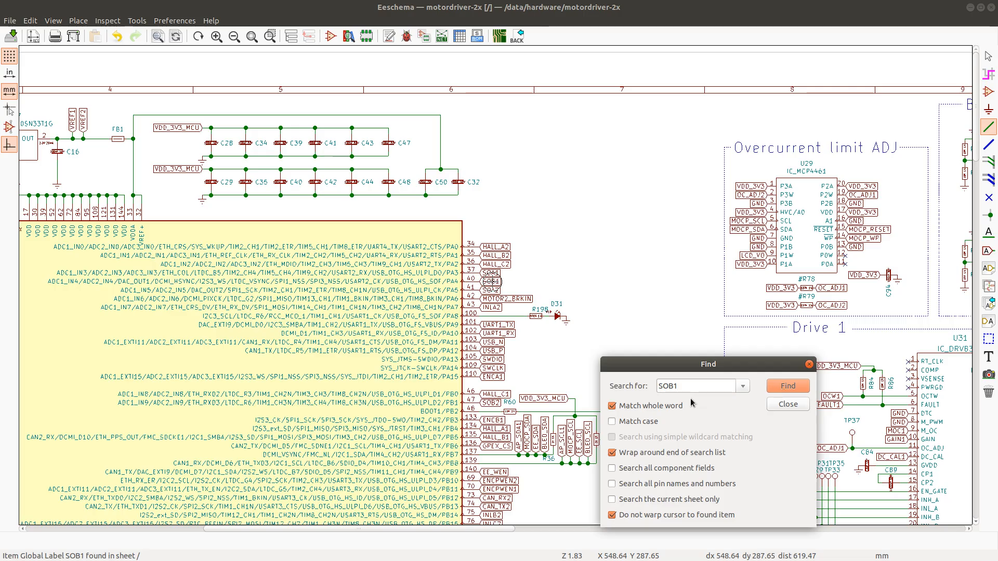
Switch to the label spreadsheet and mark the SOA1 to SOB2 rows (154 to 157) green
key(alt+Tab)
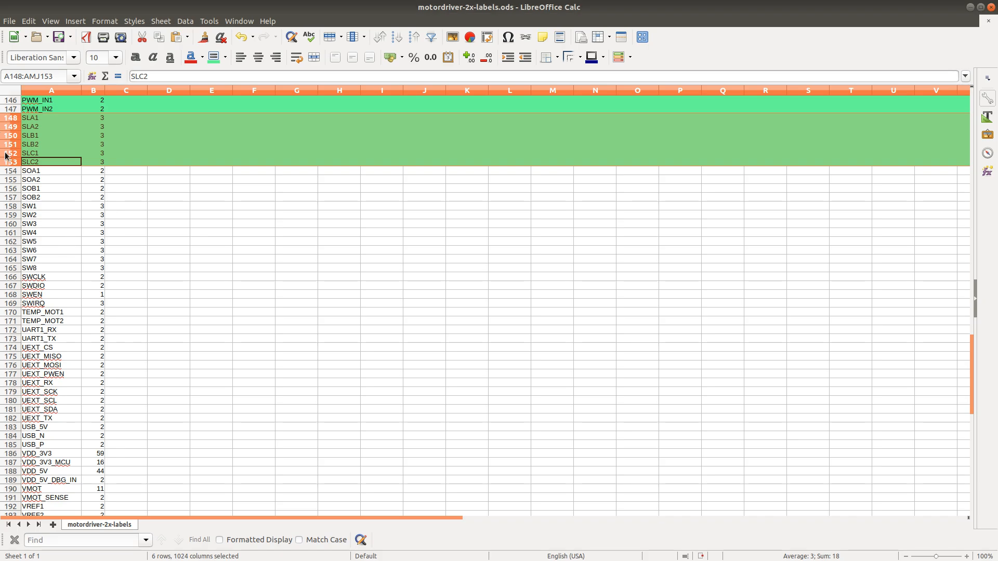
click(15, 173)
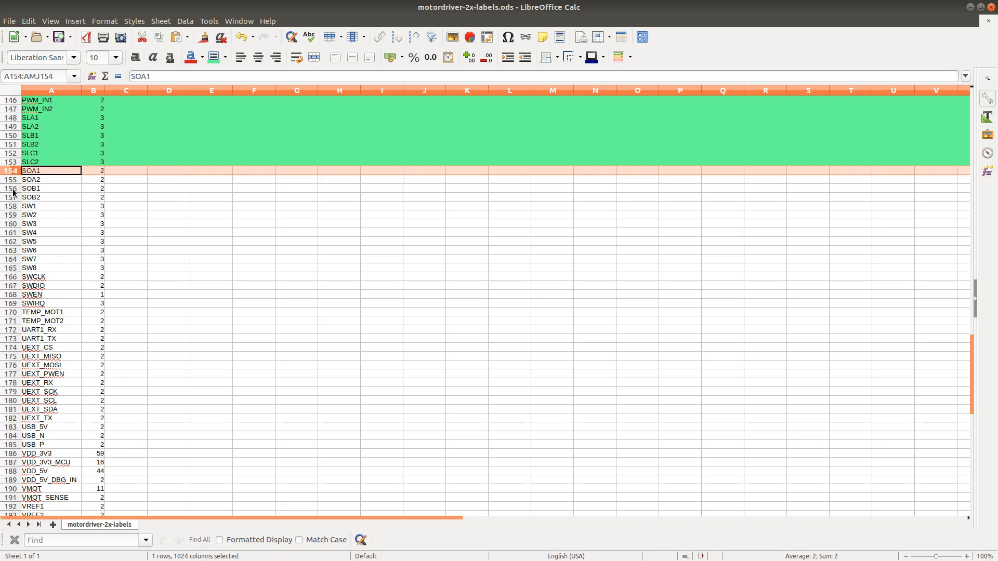
shift+click(14, 200)
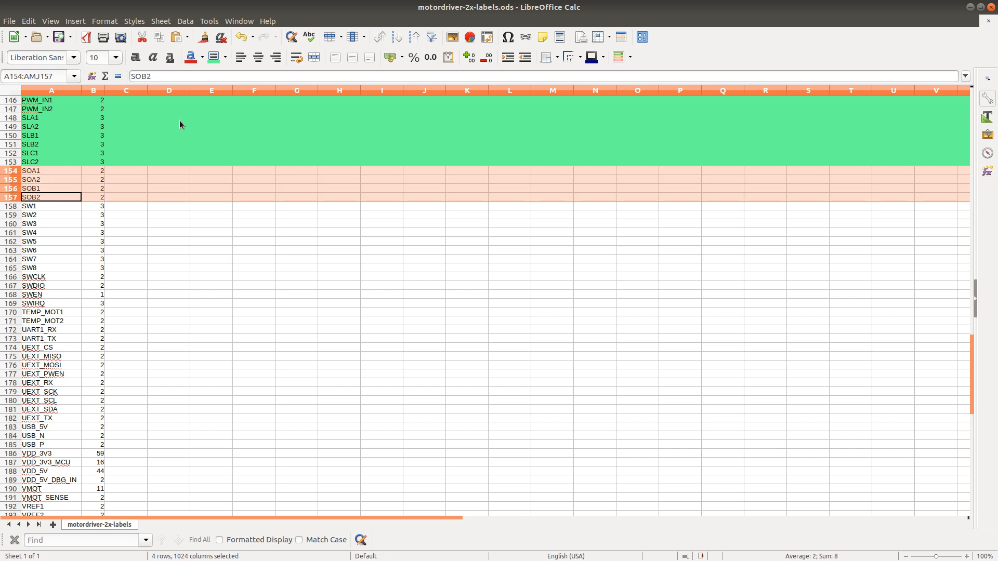
click(214, 57)
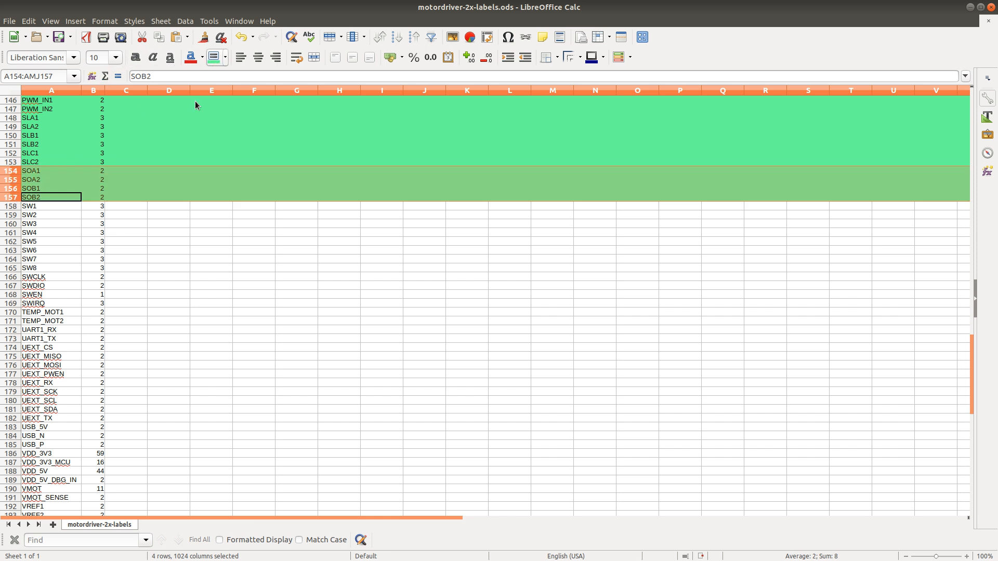
Return to the schematic and search for the SW1 label
key(alt+Tab)
key(ctrl+a)
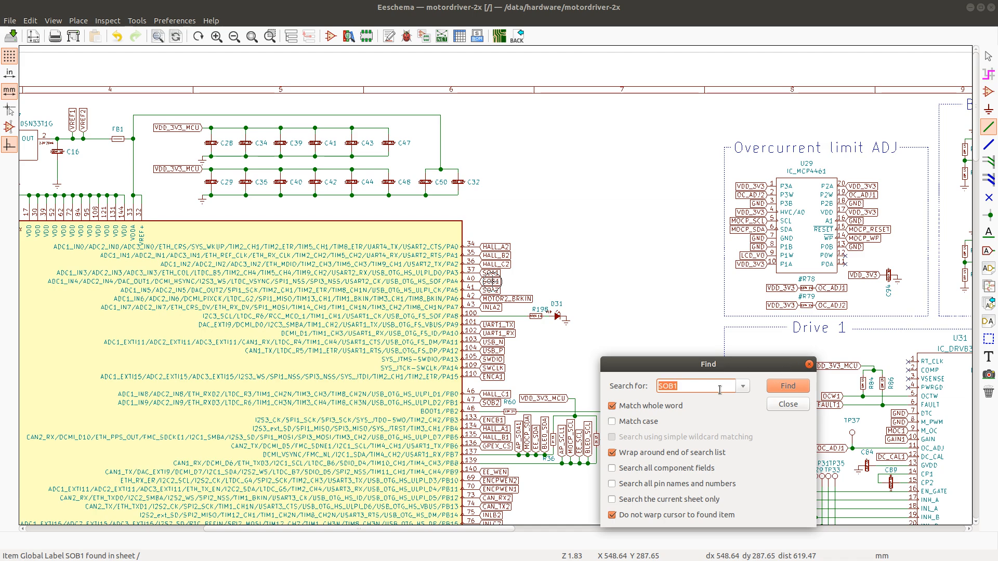
text(SW)
key(Return)
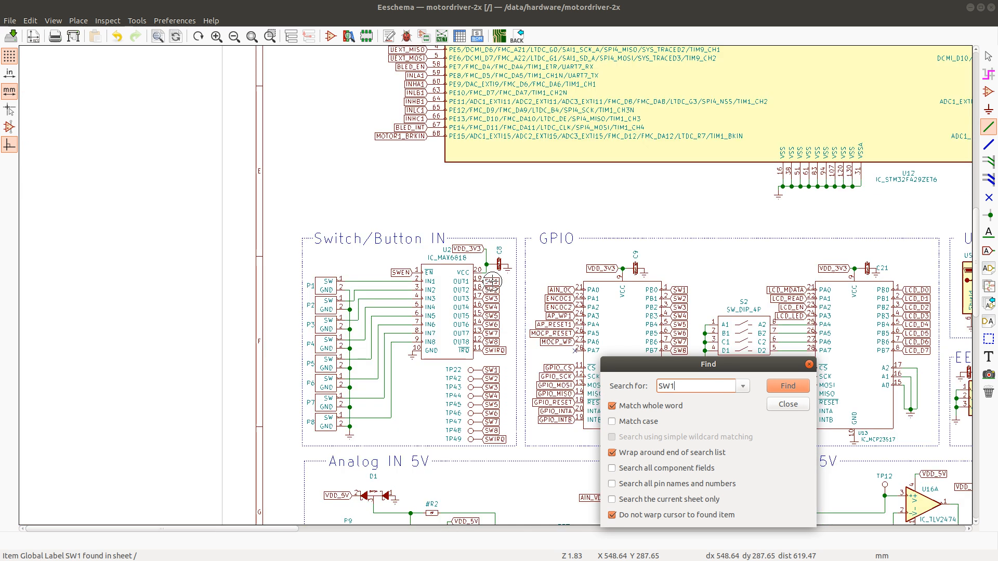
Step through the other SW1 occurrences and mark the SW1 to SW8 rows (158 to 165) green in the label spreadsheet
click(788, 386)
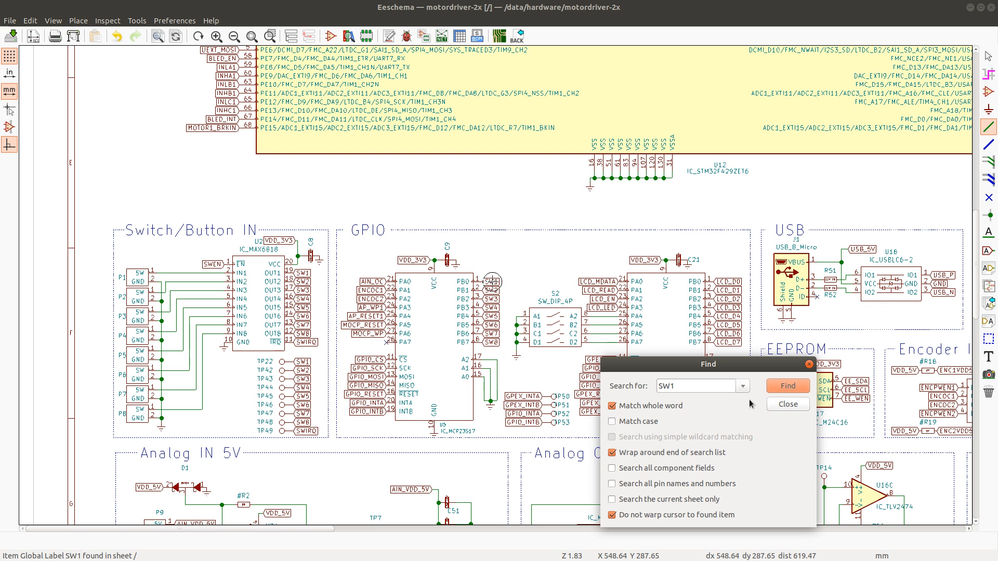
click(777, 391)
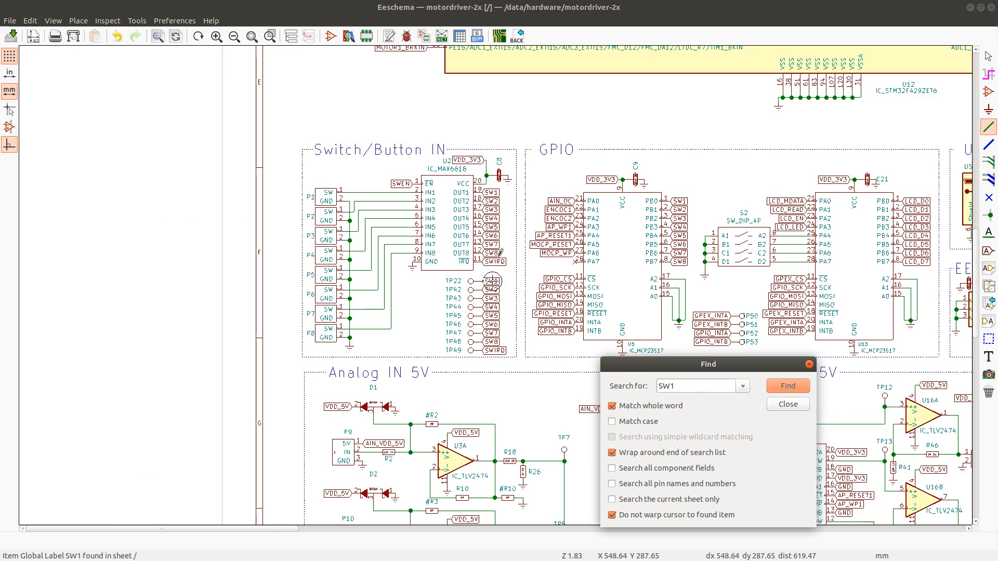
key(alt+Tab)
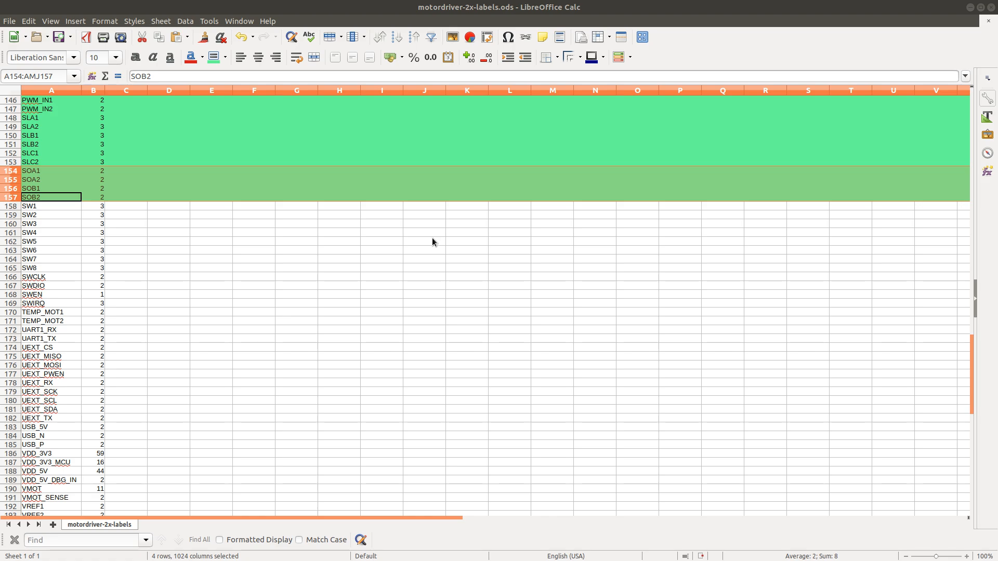
click(12, 208)
shift+click(11, 268)
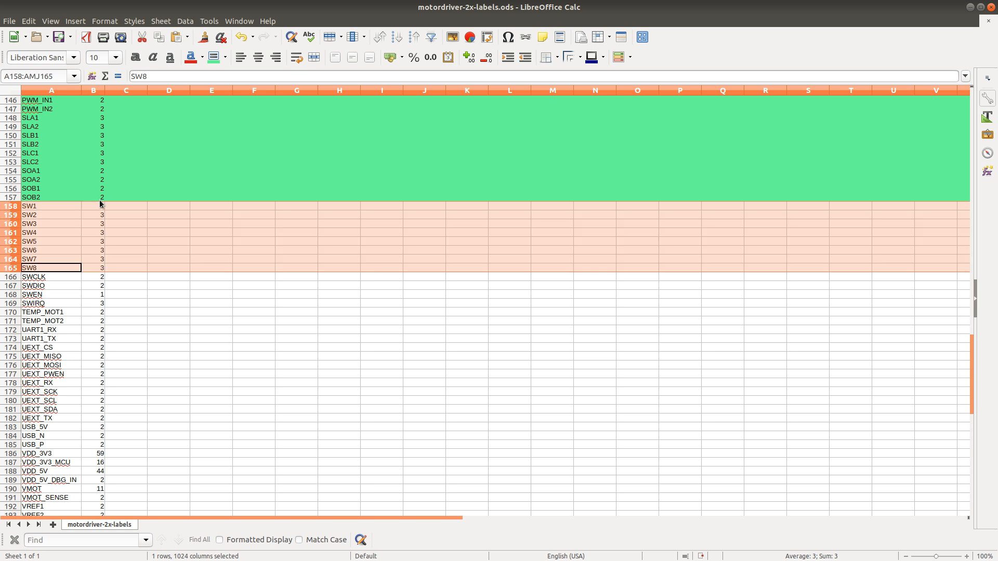
click(215, 57)
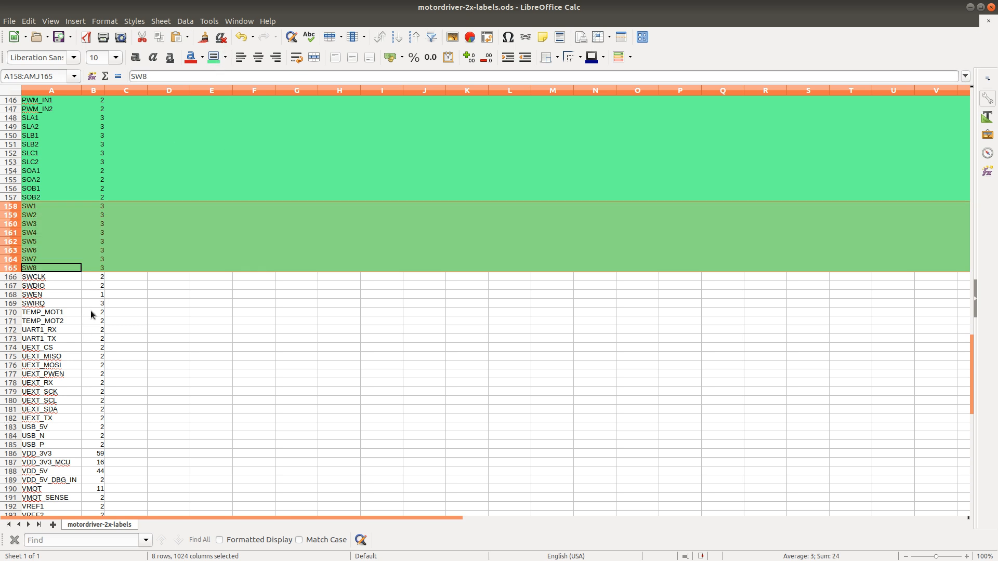
Return to the schematic, search for the SWCLK label and step through its occurrences
key(alt+Tab)
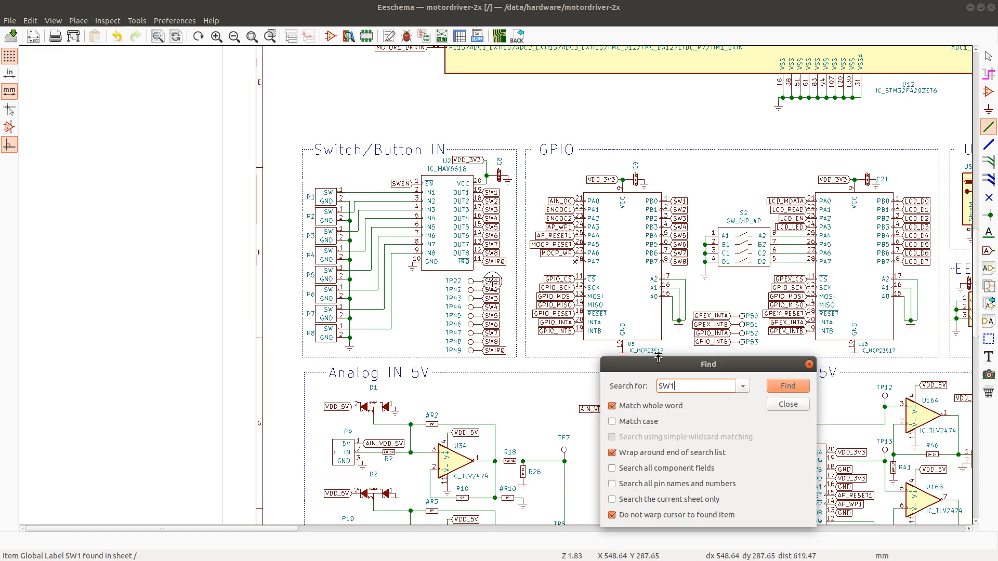
key(ctrl+a)
text(SWCL)
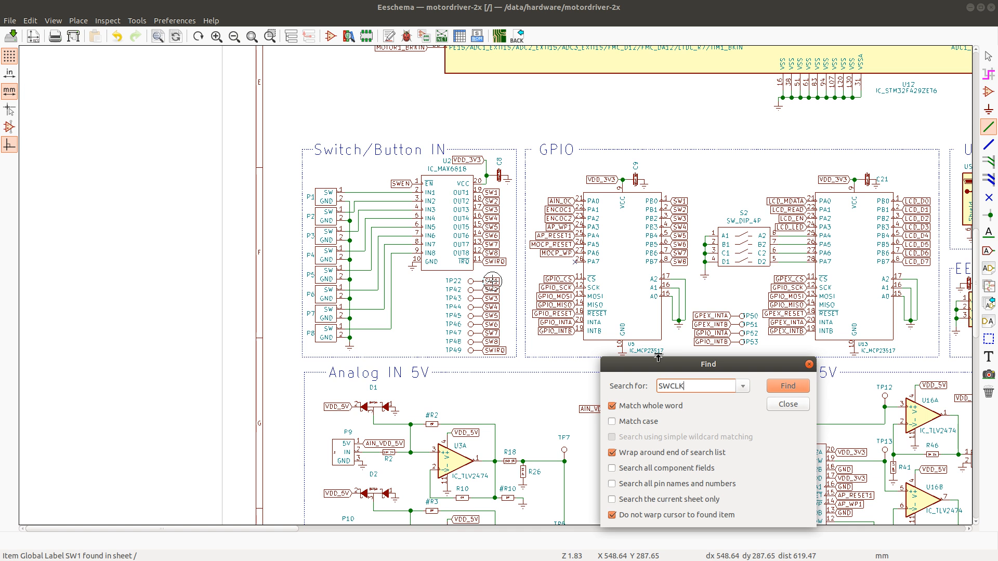
key(Return)
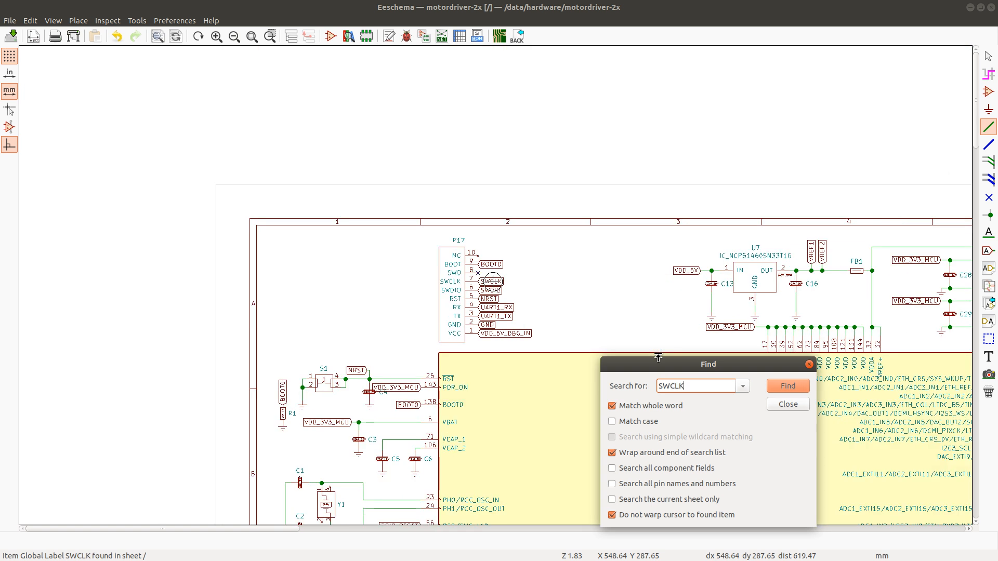
key(Return)
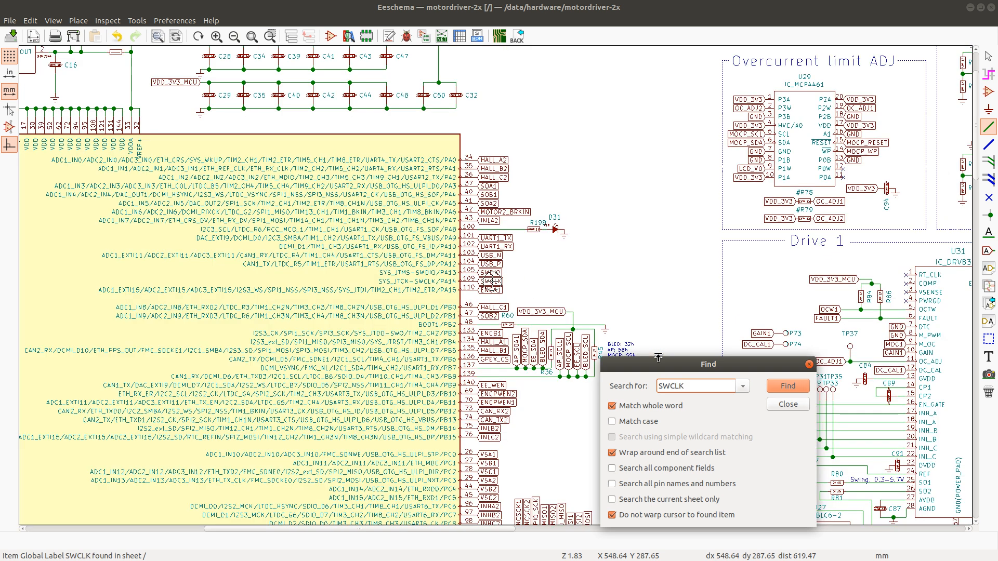
Change the search term to SWDIO and step through its occurrences in the schematic
text(DIO)
key(Return)
key(Return)
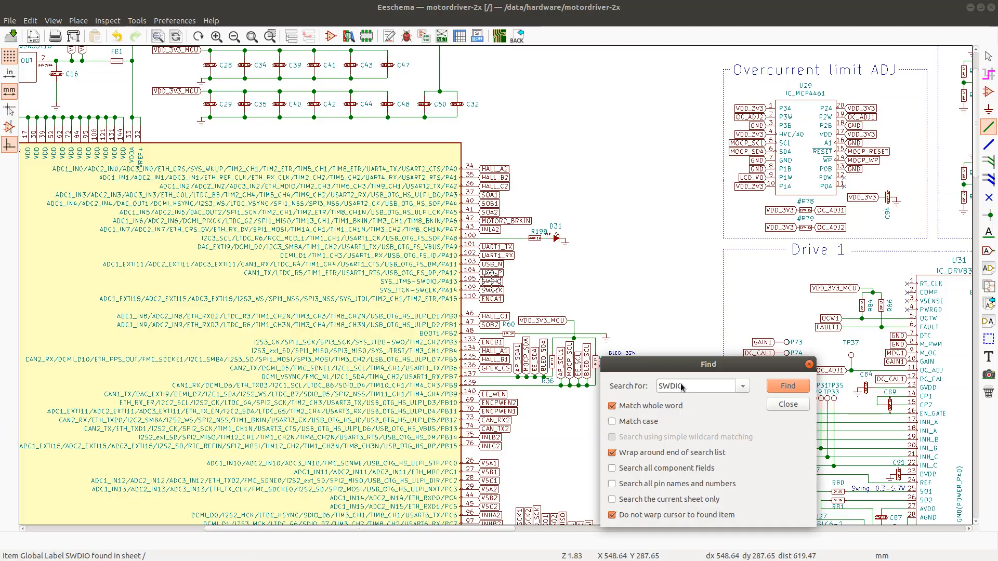
Switch to the label spreadsheet and mark the SWCLK and SWDIO rows (166 and 167) green
key(alt+Tab)
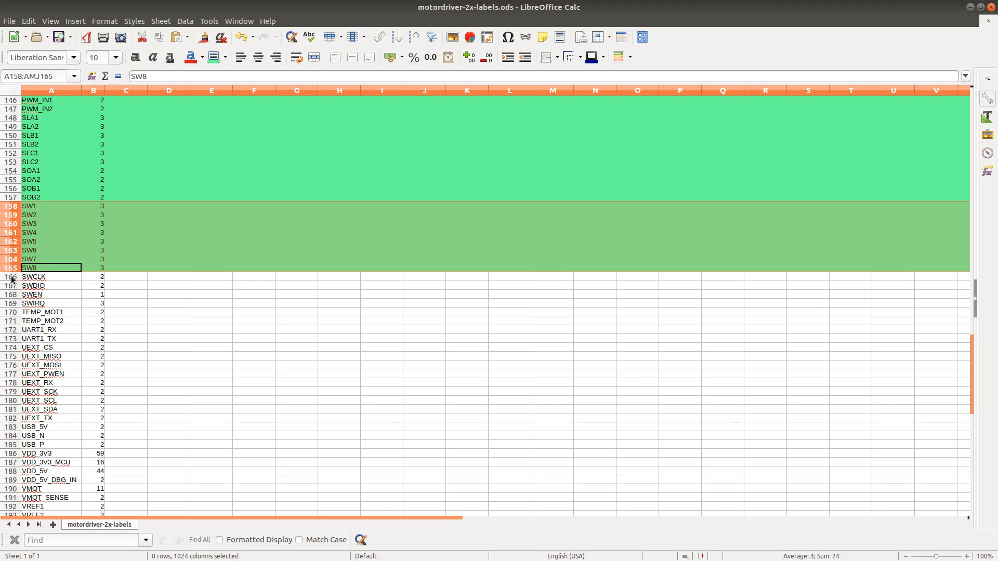
click(12, 278)
shift+click(13, 287)
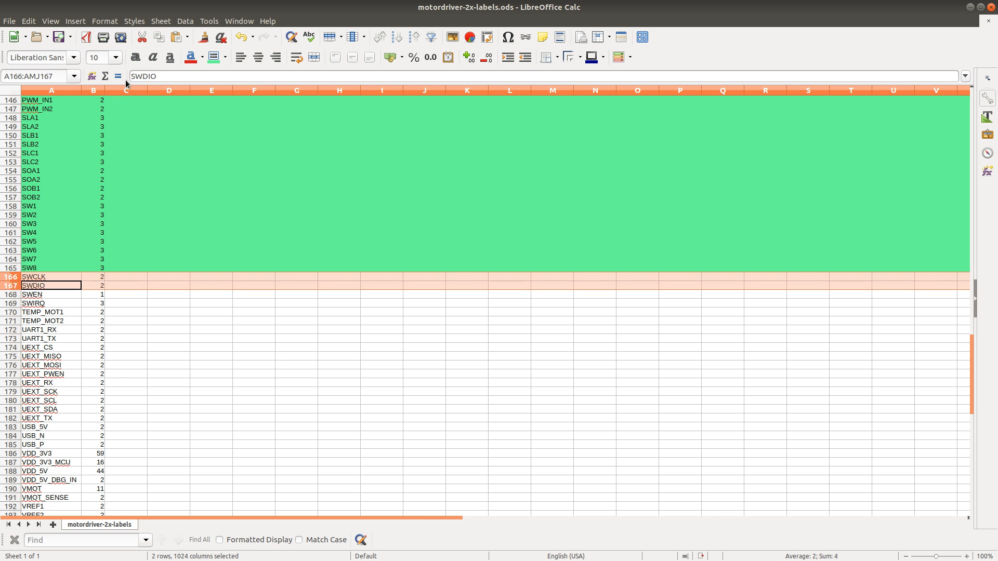
click(214, 57)
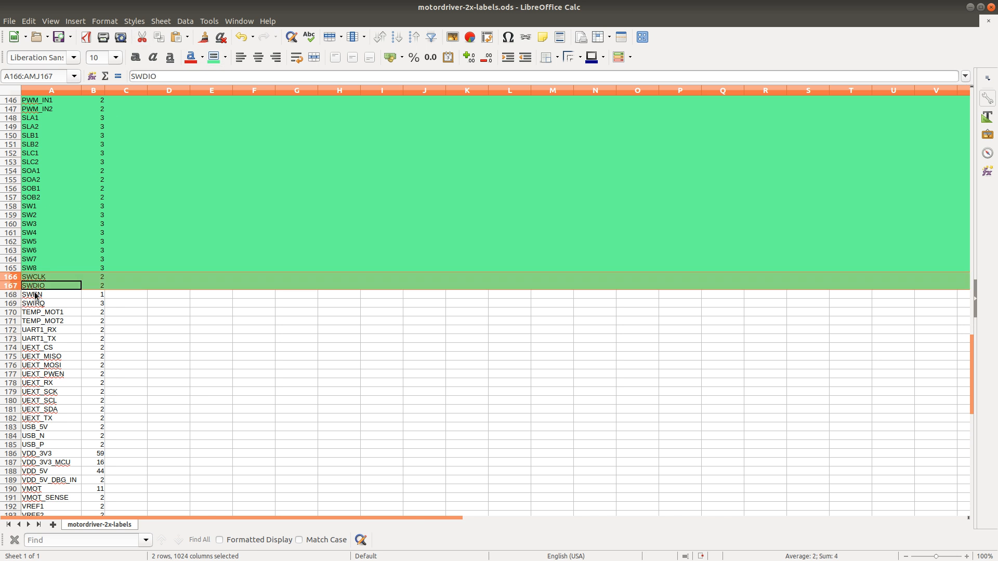
Return to the schematic, search for the SWEN label and close the search at its occurrence on U2
key(alt+Tab)
key(ctrl+a)
text(S)
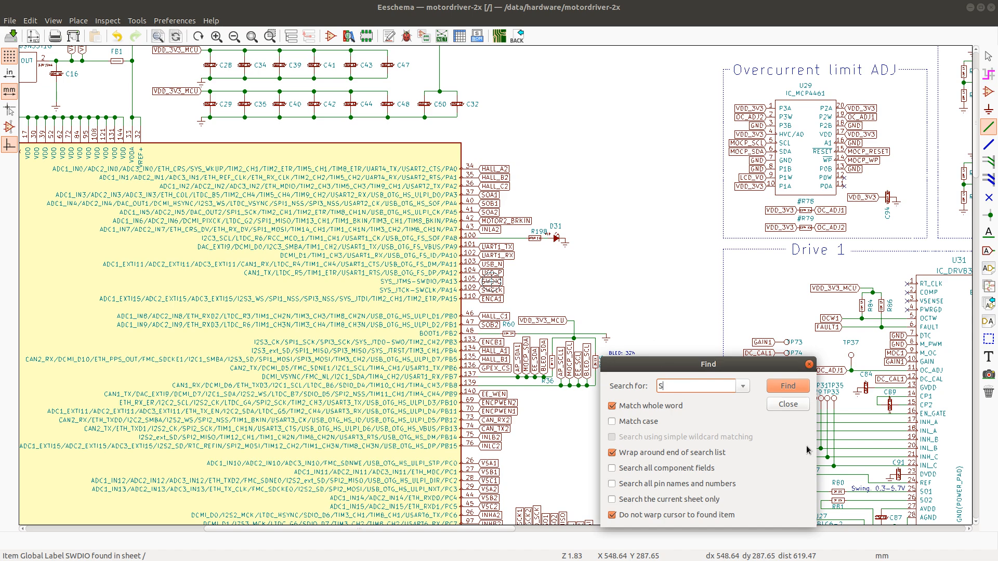
text(WEN)
key(Return)
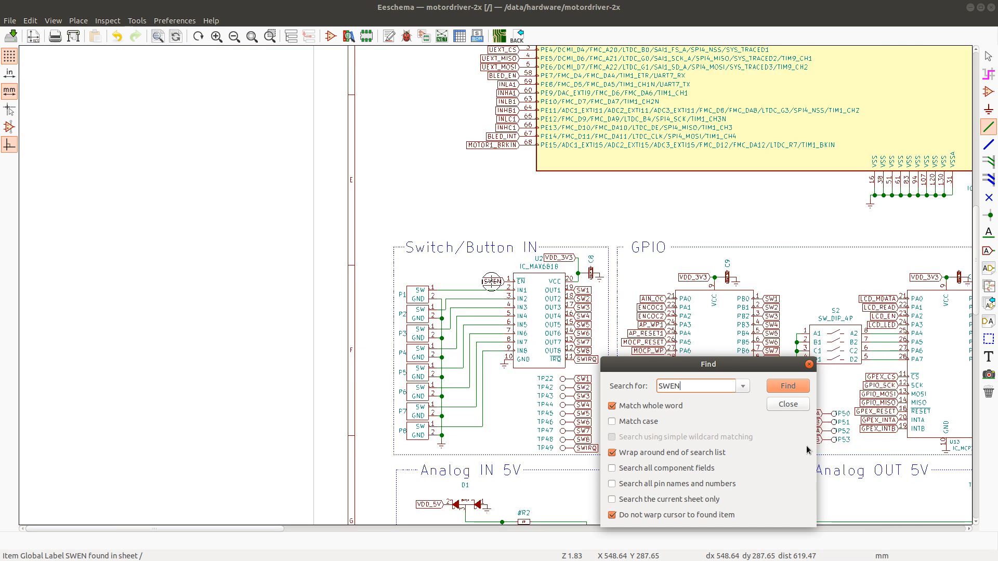
click(786, 389)
click(788, 404)
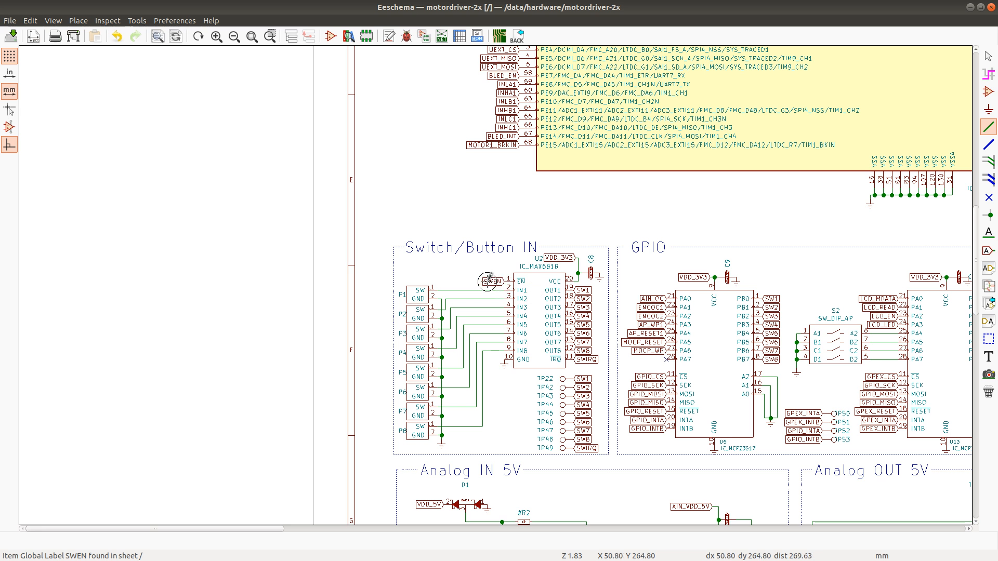
Copy the SWEN label from U2's enable pin and set the copy down beside the microcontroller's PC13 to PC15 pins
key(c)
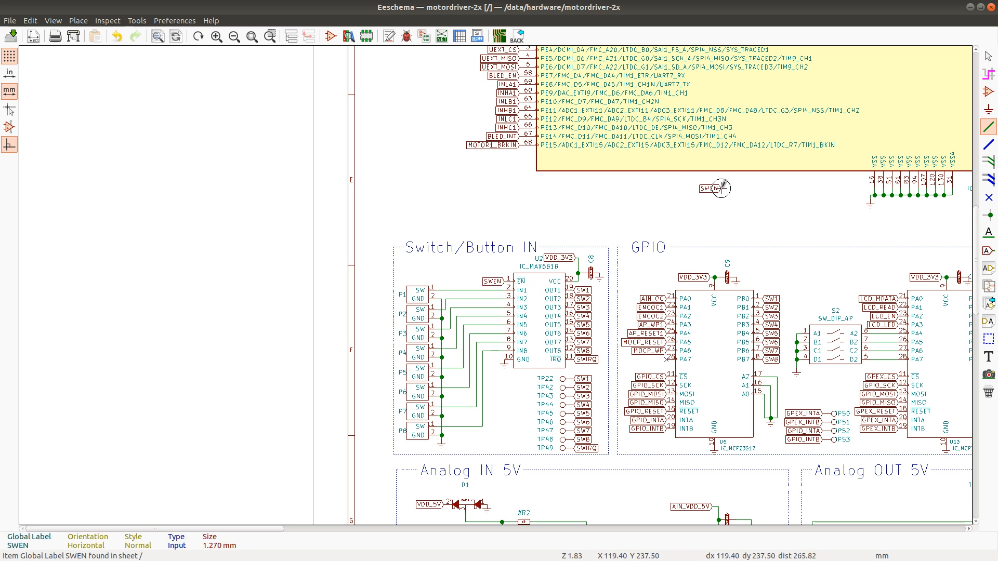
scroll(723, 188, down, 1)
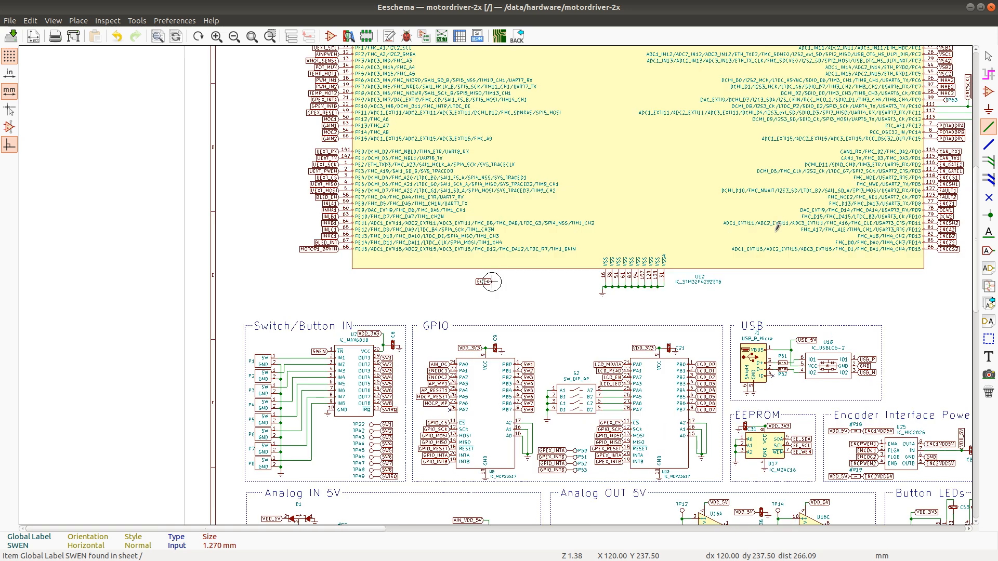
scroll(876, 172, down, 2)
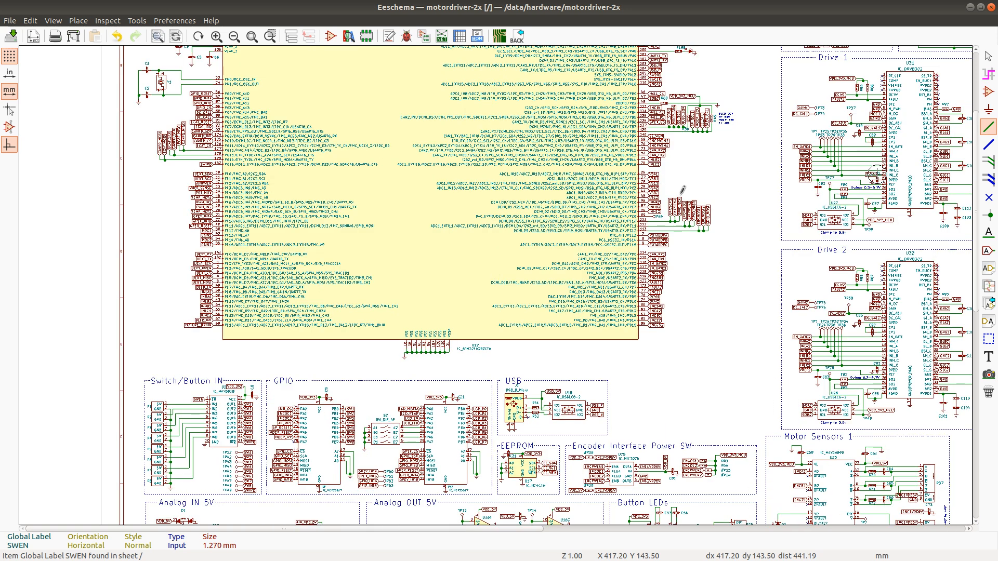
scroll(679, 189, down, 1)
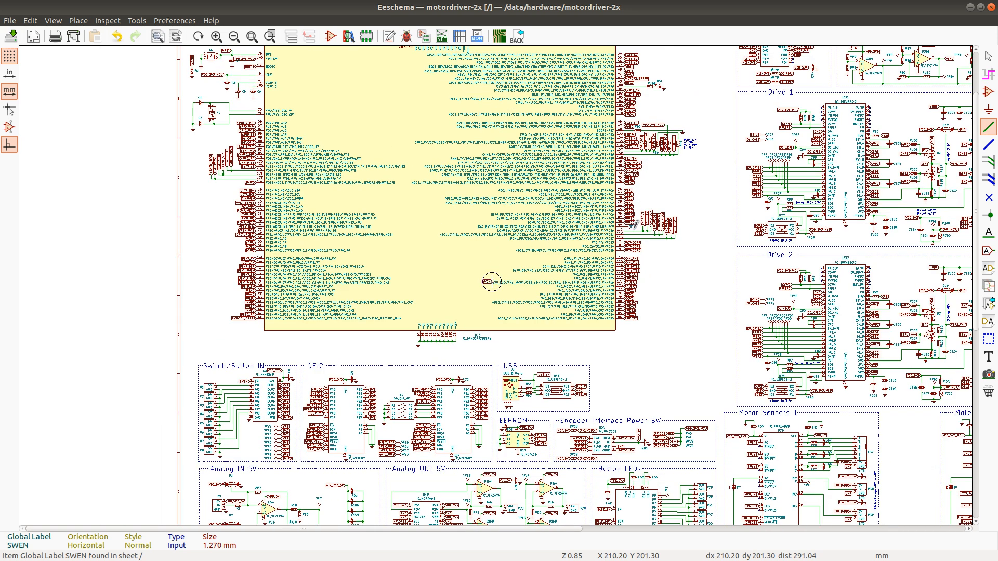
scroll(636, 224, down, 1)
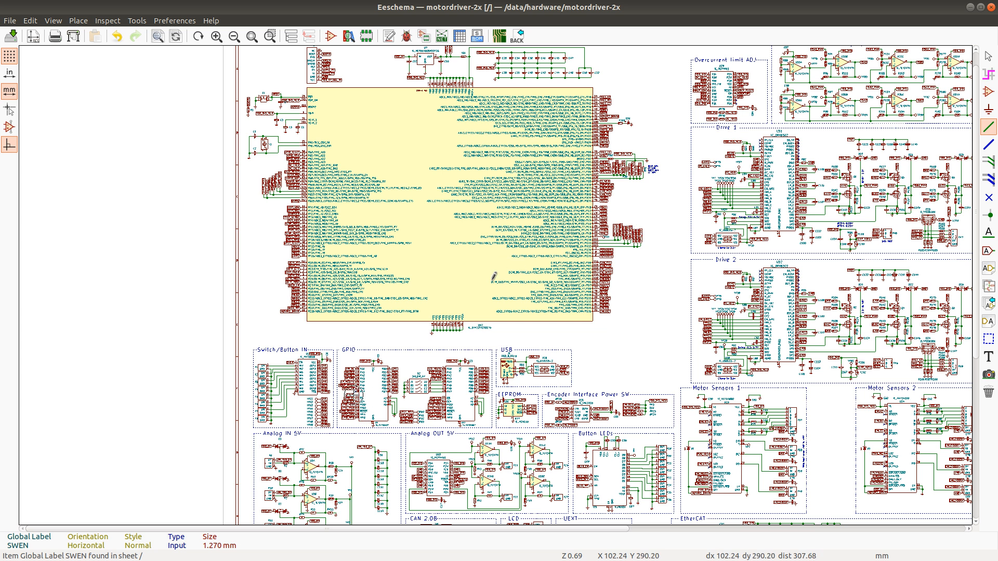
scroll(494, 277, down, 1)
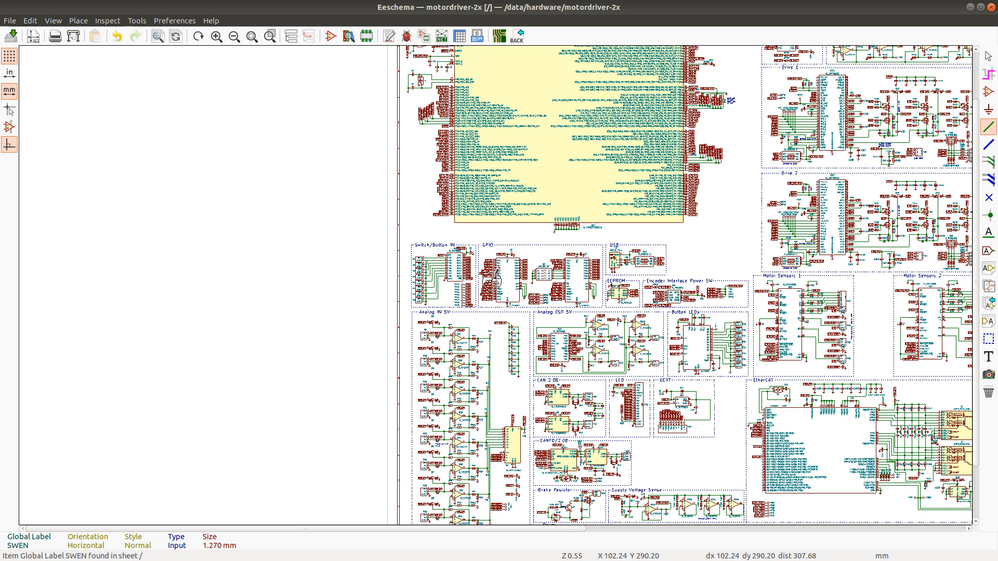
scroll(494, 276, up, 1)
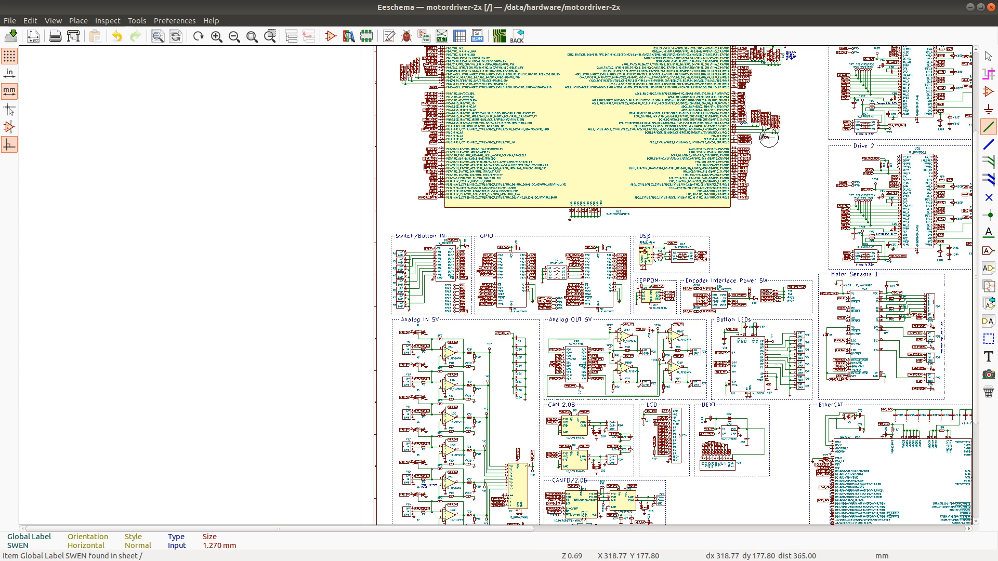
scroll(760, 141, up, 1)
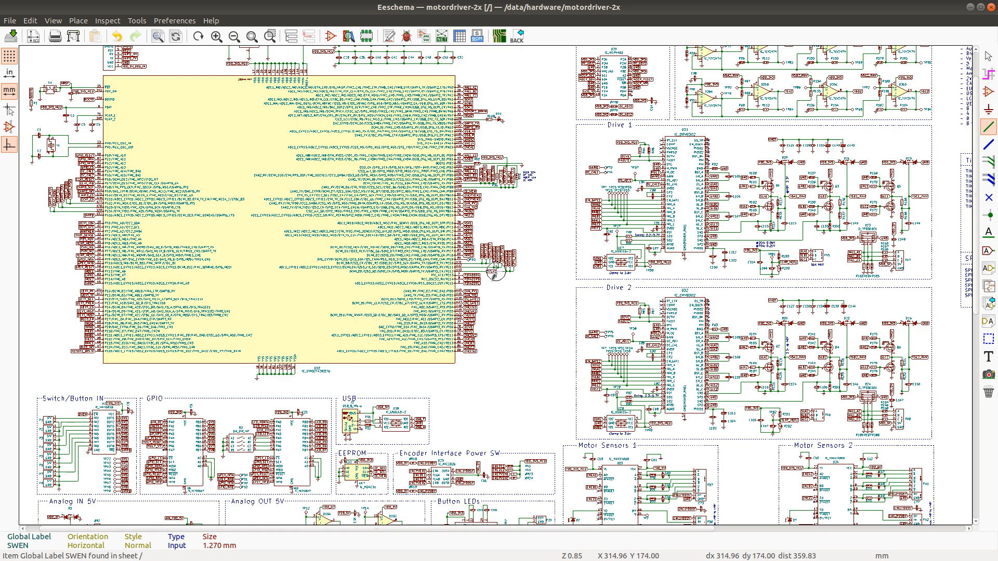
scroll(495, 273, up, 1)
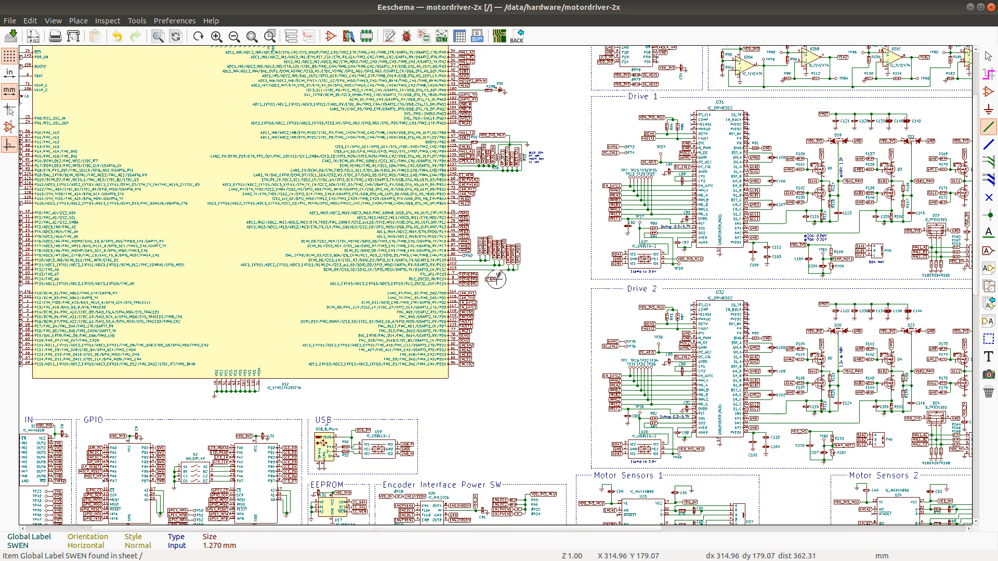
click(497, 277)
Remove test point TP63 from microcontroller pin 99 (PC9), and place the flipped SWEN copy in the free space beside the CAN_RX1 label
click(490, 271)
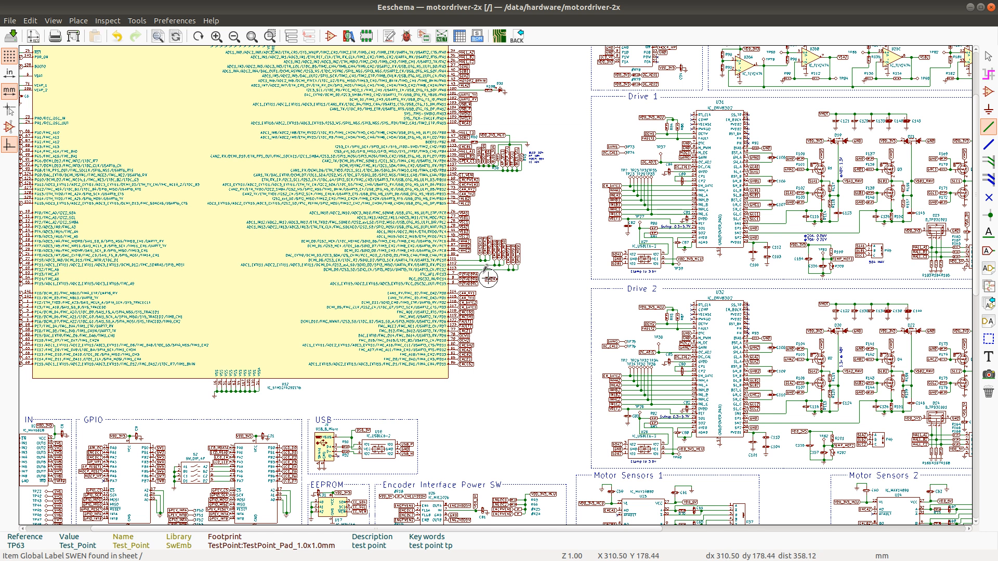
click(464, 259)
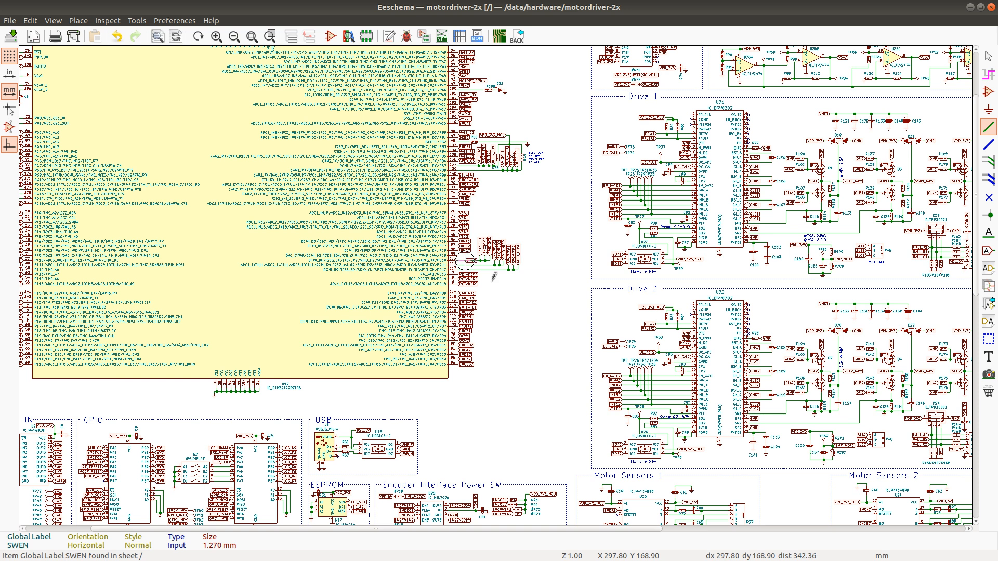
scroll(460, 260, up, 1)
scroll(492, 278, up, 1)
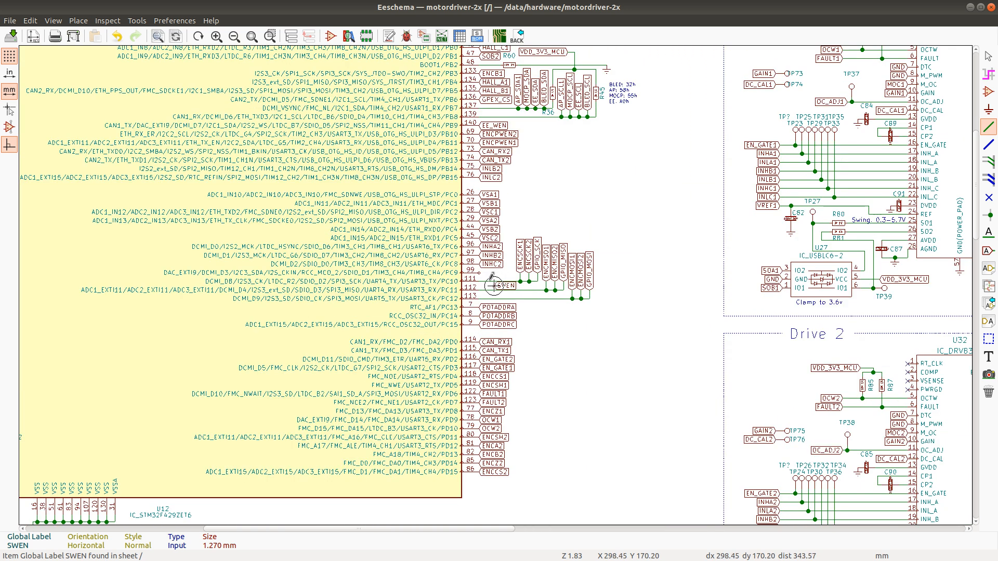
scroll(471, 268, up, 1)
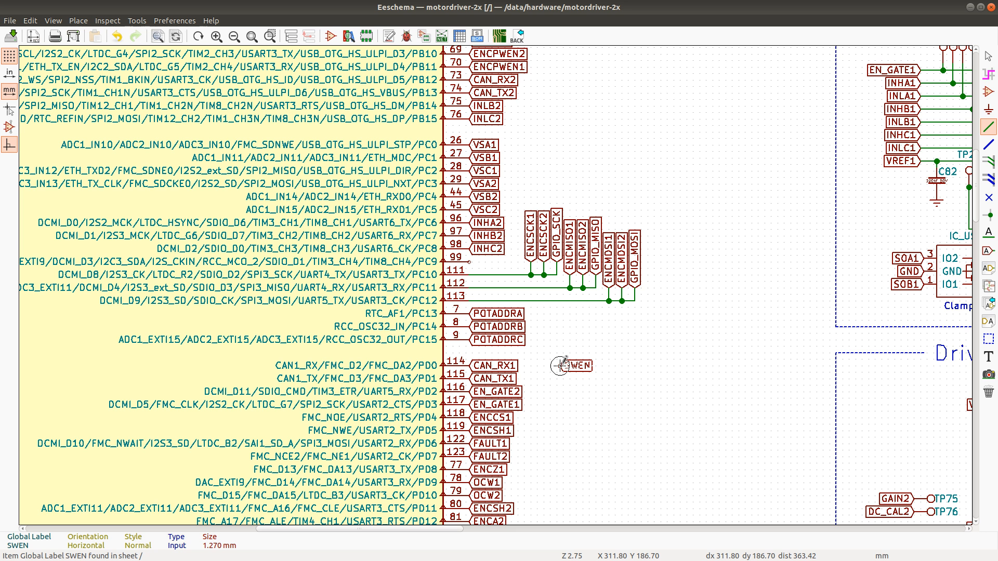
click(566, 366)
Look over the remaining unmarked rows from SWEN onward in the label spreadsheet and return to the schematic
scroll(550, 372, down, 1)
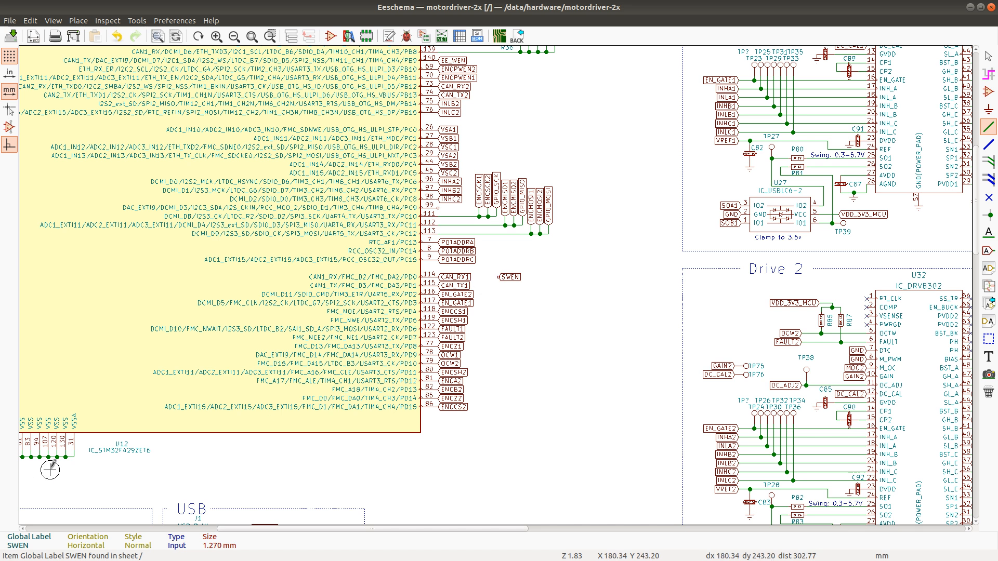
scroll(48, 470, down, 1)
scroll(492, 281, down, 1)
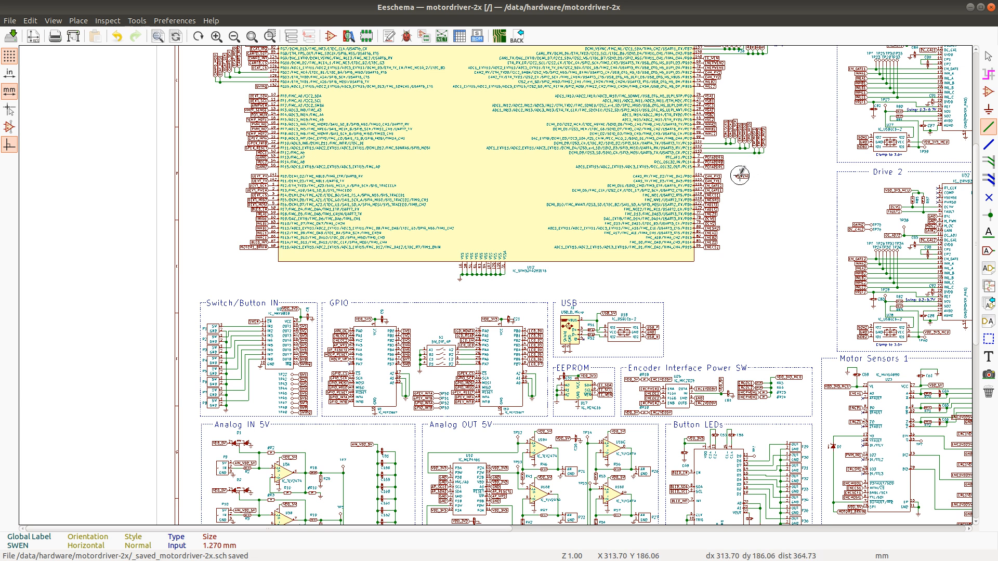
key(alt+Tab)
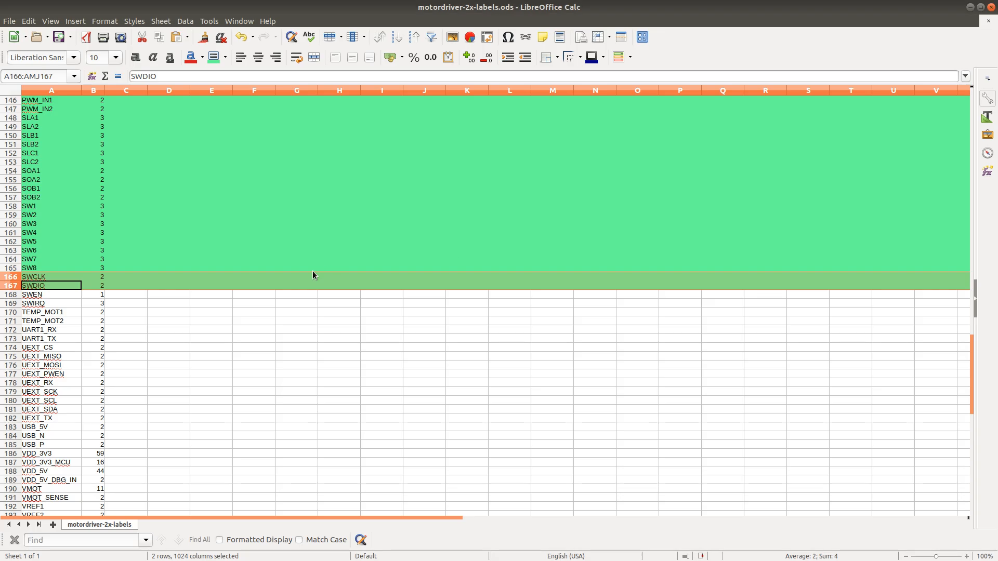
scroll(93, 337, down, 7)
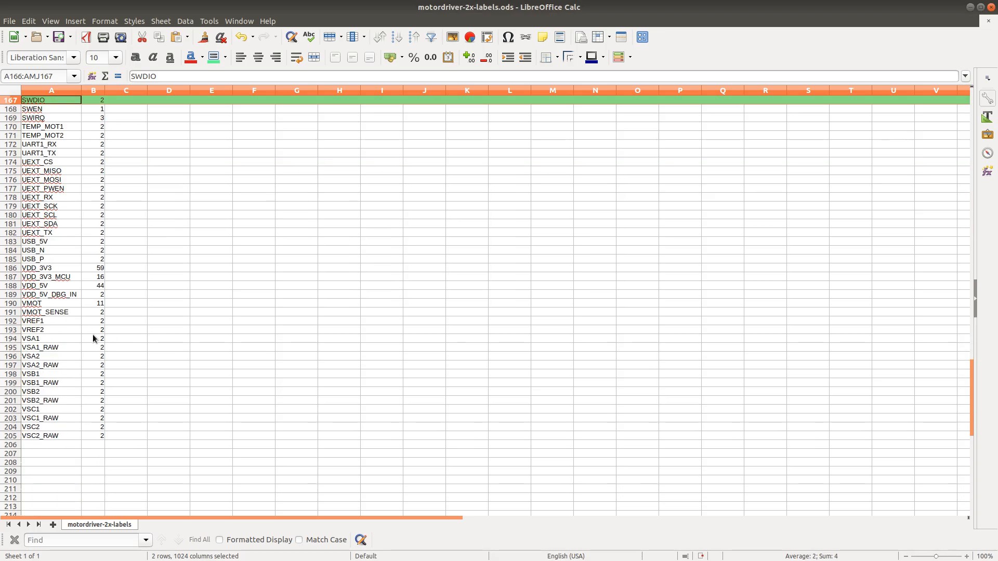
scroll(92, 337, up, 3)
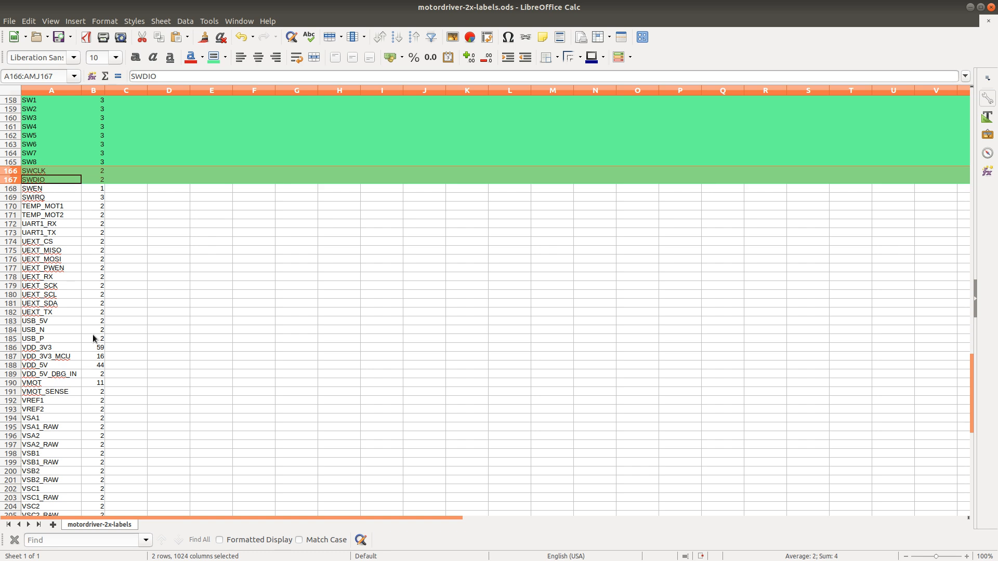
key(alt+Tab)
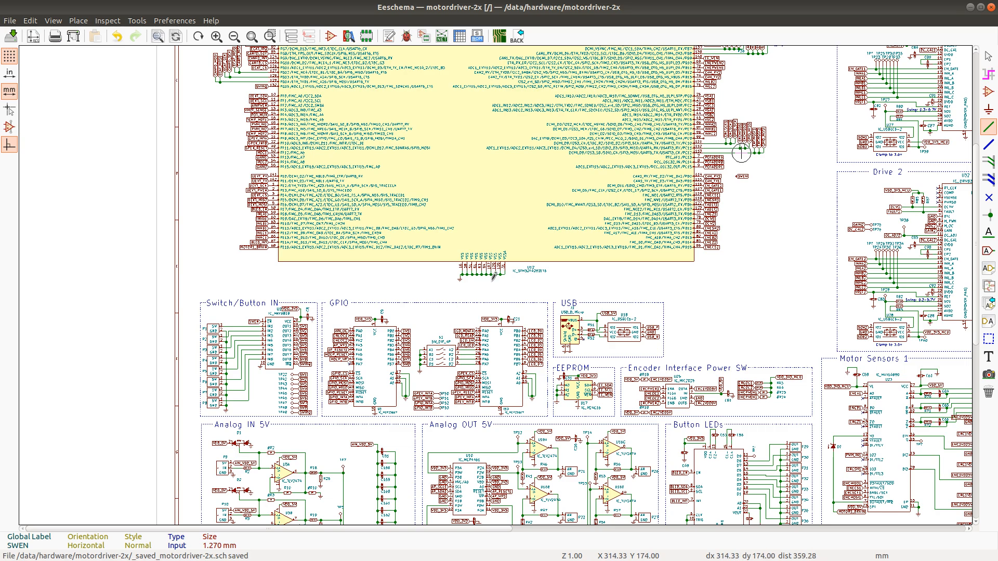
Flip the SWEN label horizontally and attach it to microcontroller pin 99 (PC9)
scroll(492, 286, up, 2)
scroll(491, 288, up, 2)
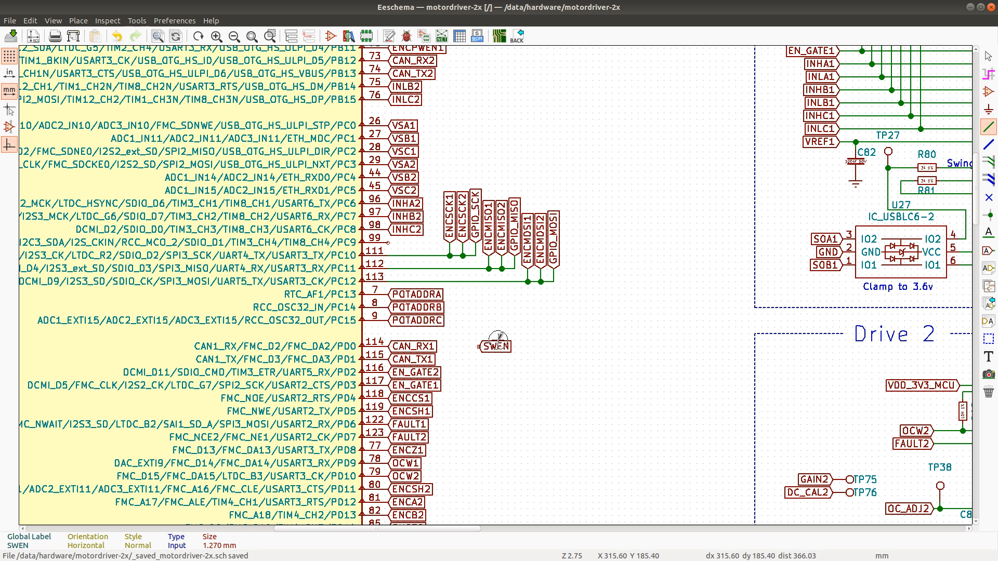
key(y)
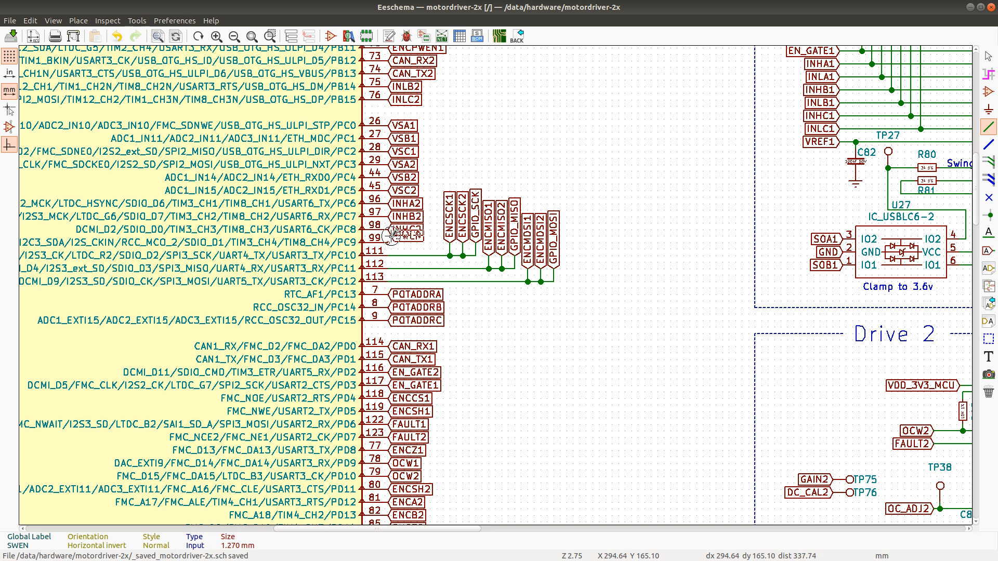
click(391, 242)
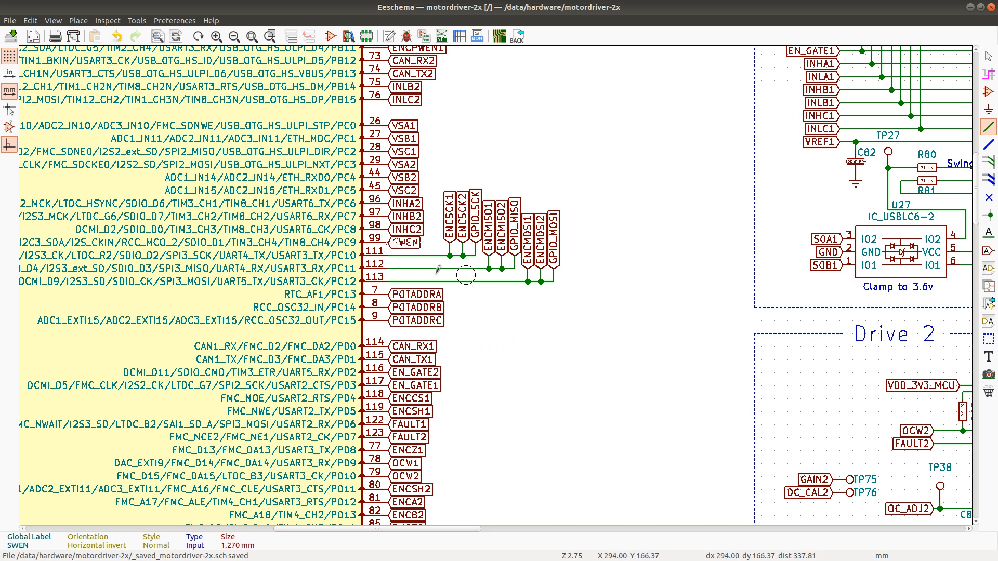
Switch to the label spreadsheet, fill the SWEN row 168 with green and return to the schematic
key(alt+Tab)
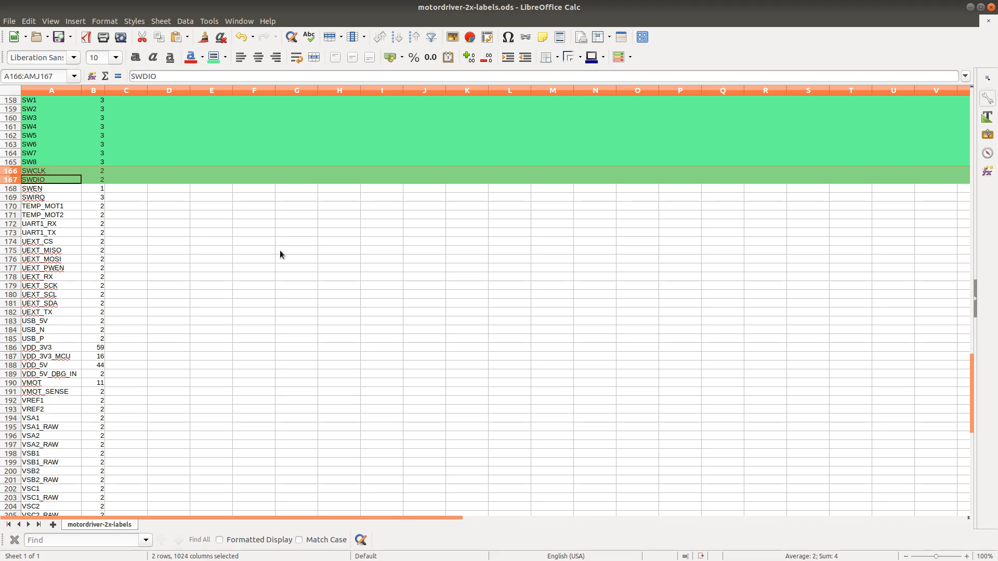
click(7, 188)
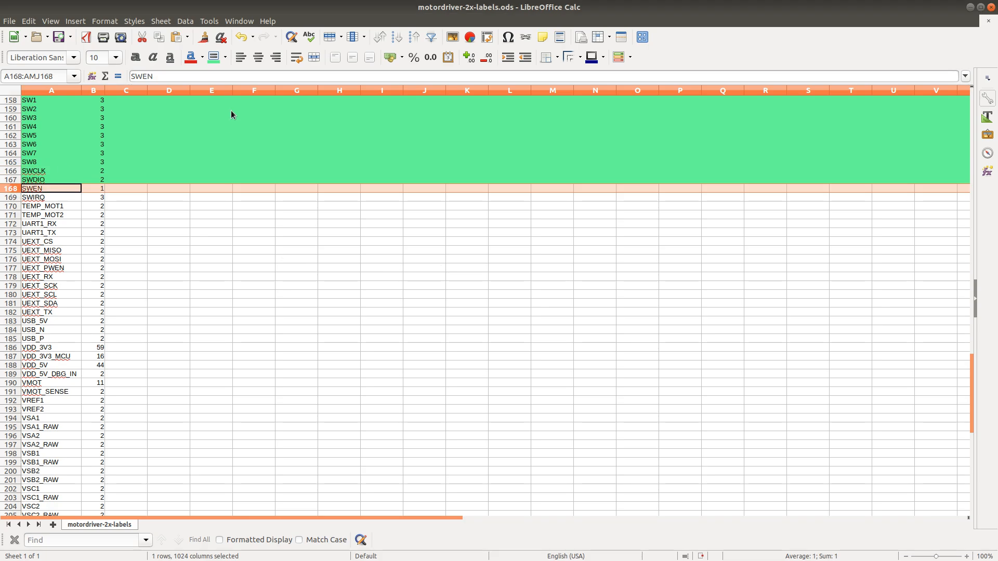
click(213, 57)
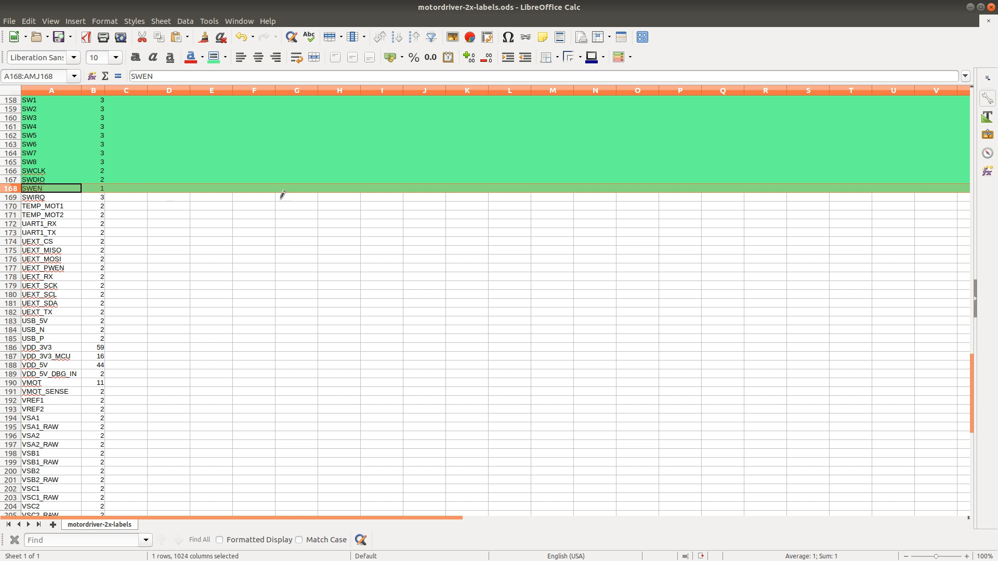
key(alt+Tab)
Search the schematic for the SWIRQ label and go through all its occurrences
key(ctrl+f)
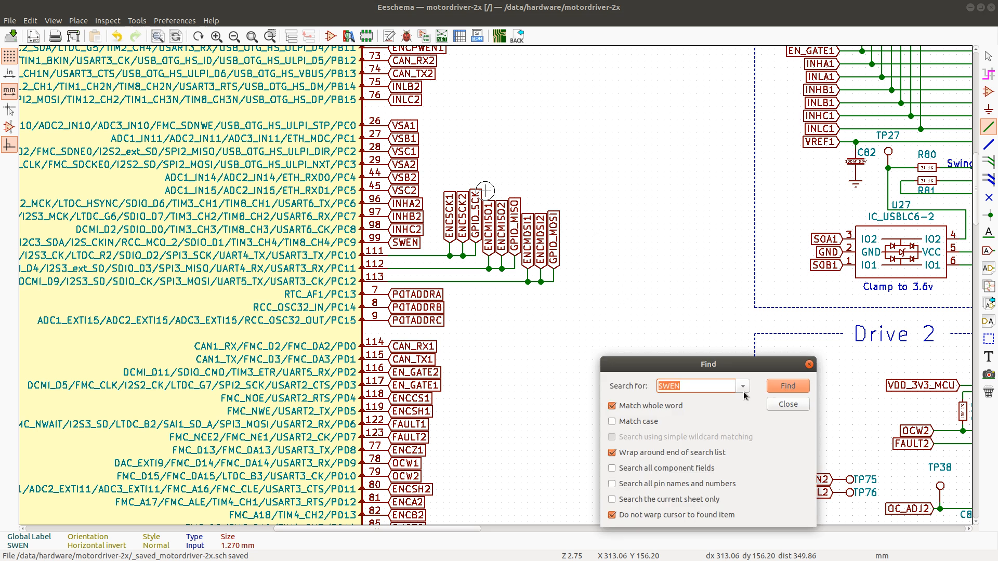
text(SW)
key(Return)
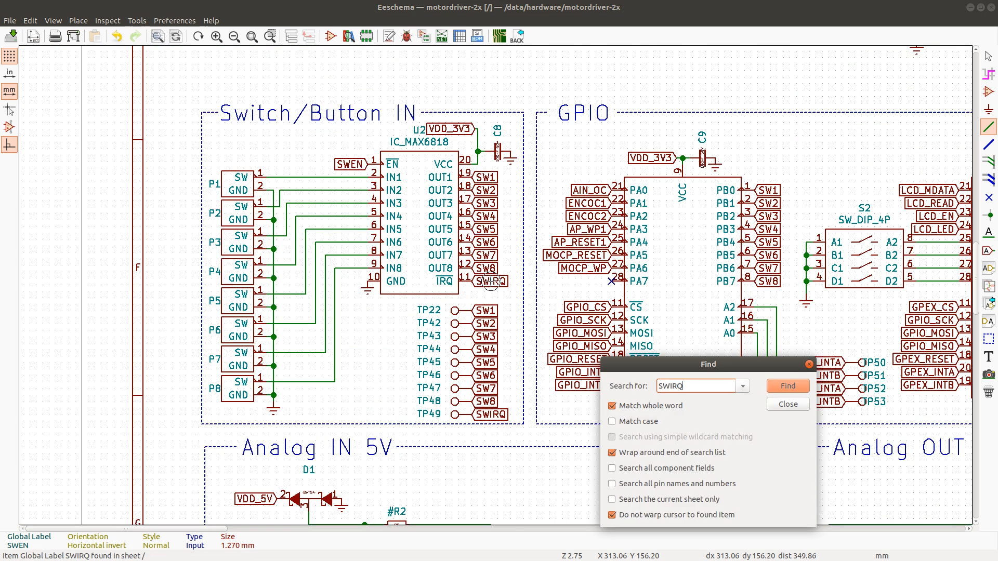
click(788, 388)
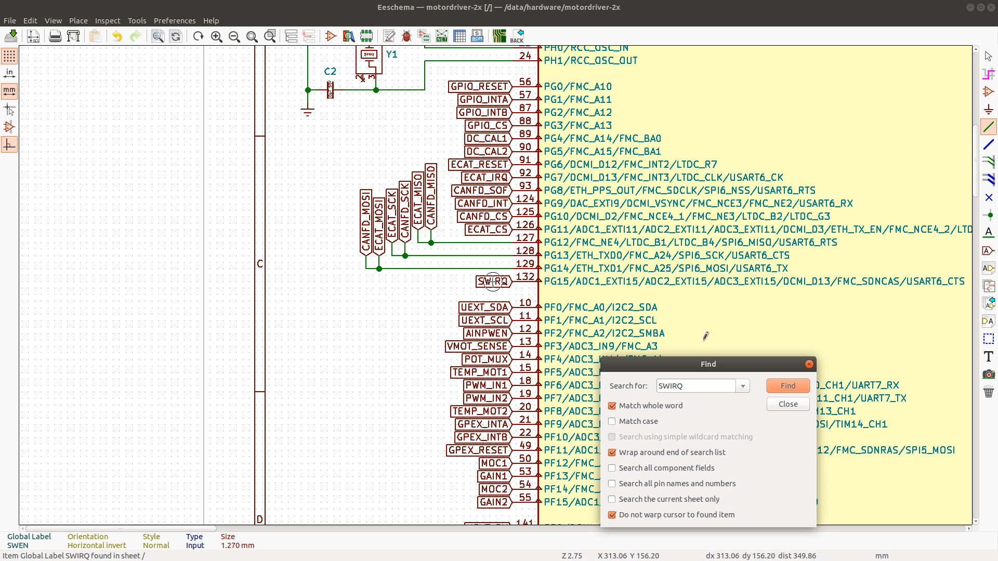
click(788, 387)
Switch to the label spreadsheet, fill the SWIRQ row 169 with green and return to the schematic
key(alt+Tab)
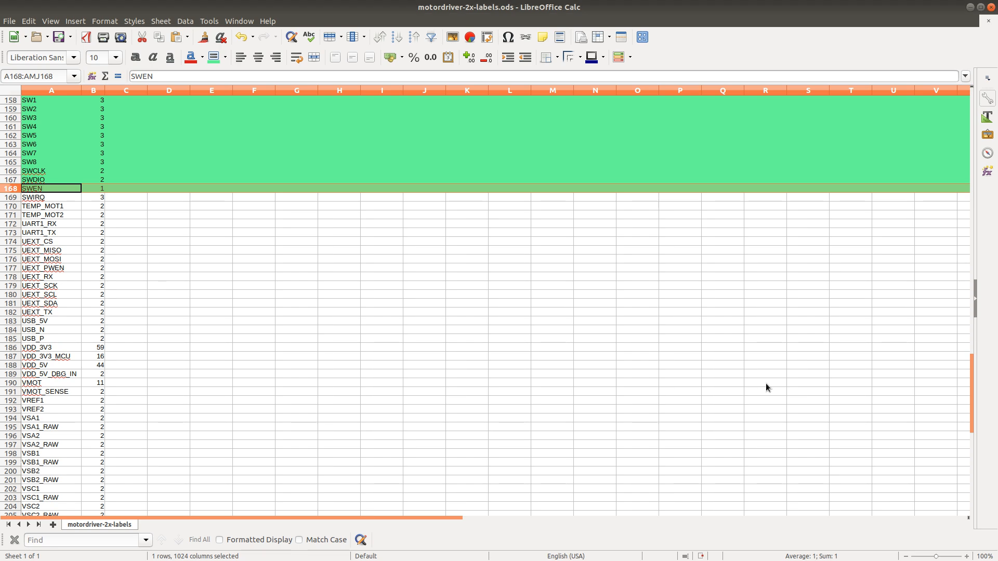
click(11, 198)
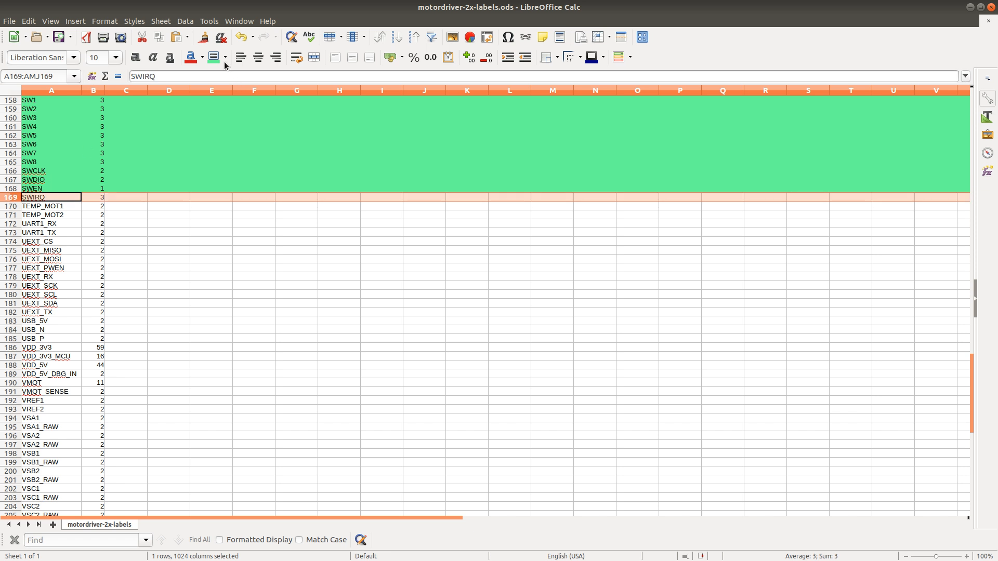
click(213, 58)
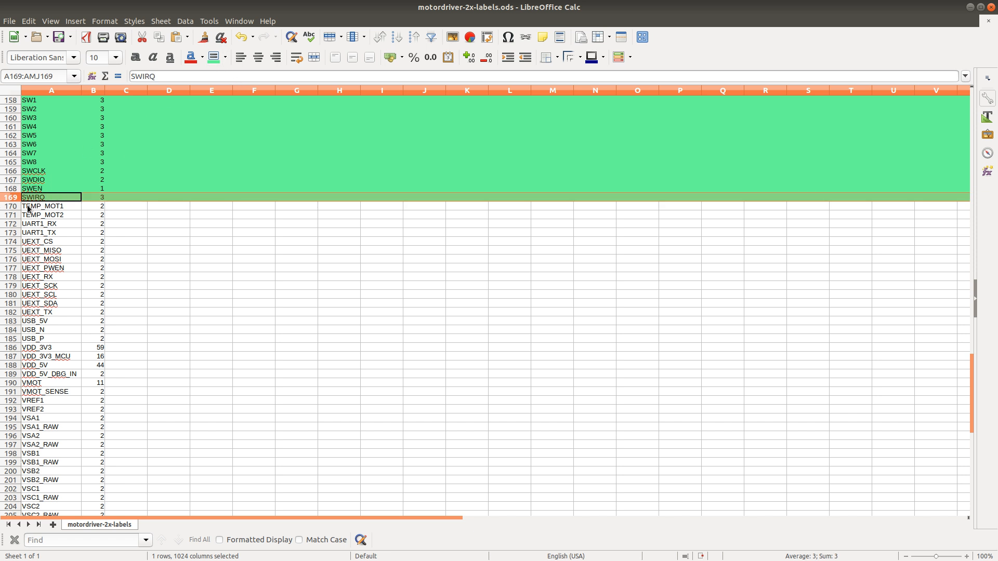
key(alt+Tab)
Search the schematic for the TEMP_MOT1 label and go on to its next occurrence
click(691, 386)
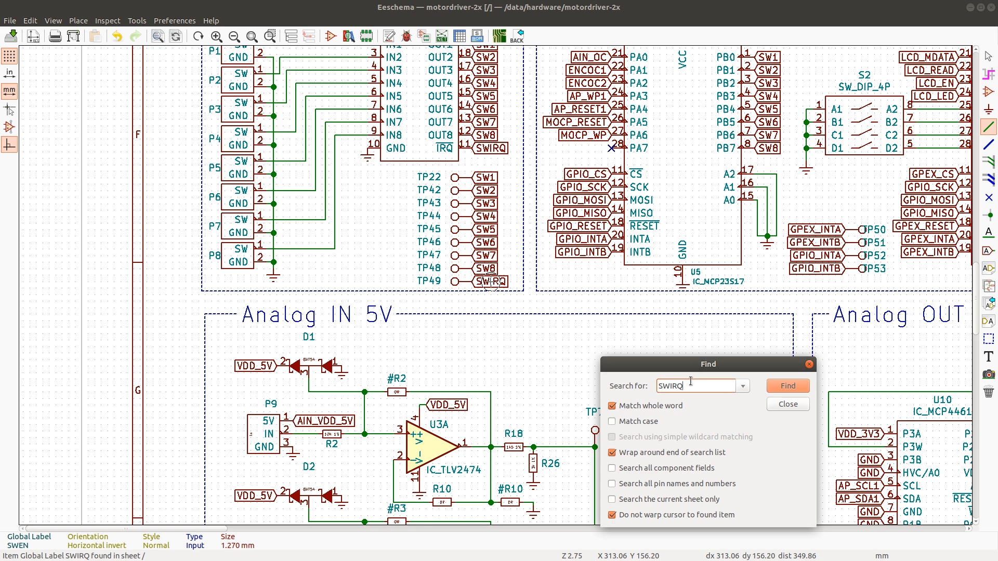
text(TEMP_MOT1)
key(Return)
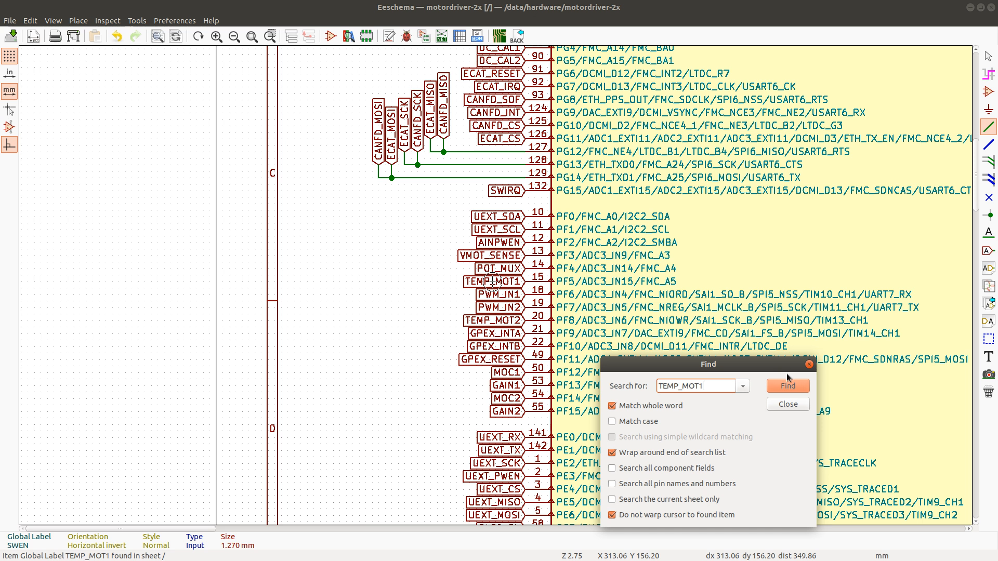
click(790, 390)
Change the search to TEMP_MOT2 and go through its occurrences until back at the microcontroller
click(709, 388)
text(2)
key(Return)
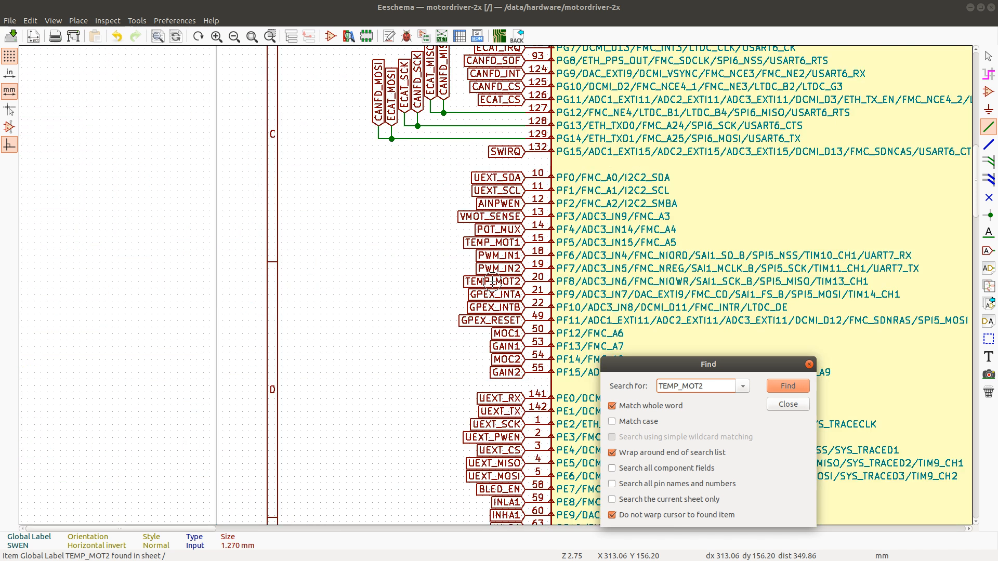
key(Return)
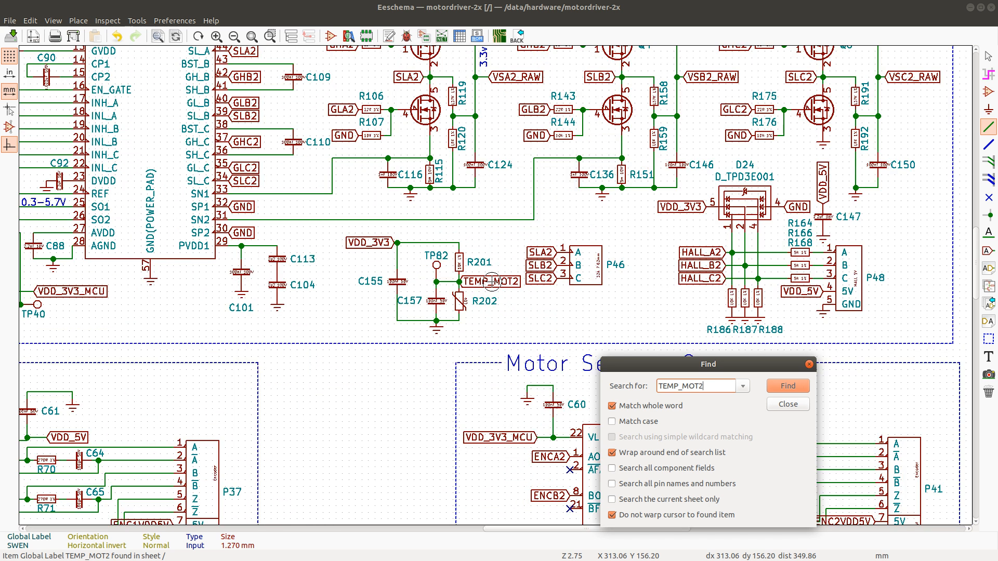
key(Return)
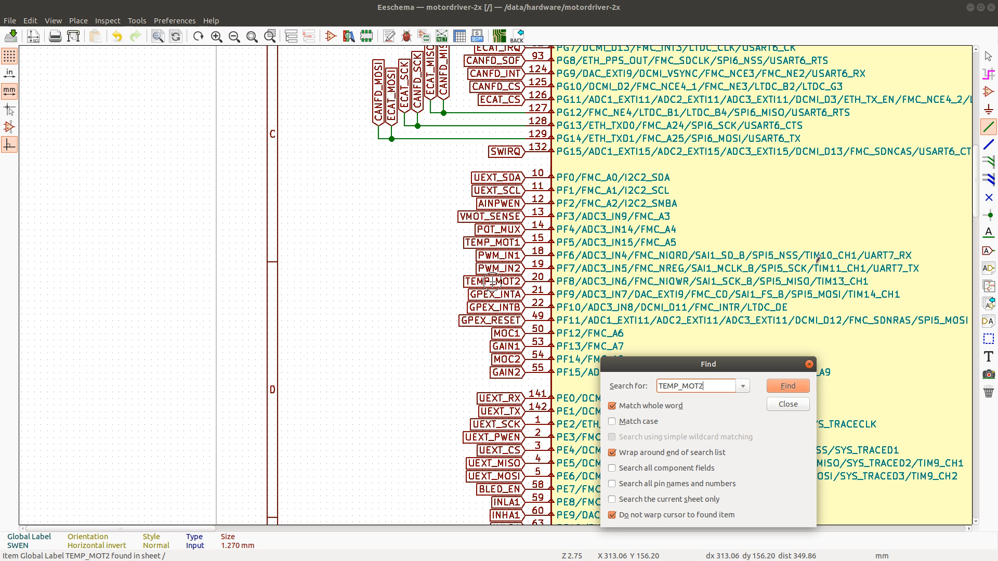
Switch to the label spreadsheet, fill the TEMP_MOT1 and TEMP_MOT2 rows 170 and 171 with green, and return to the schematic
key(alt+Tab)
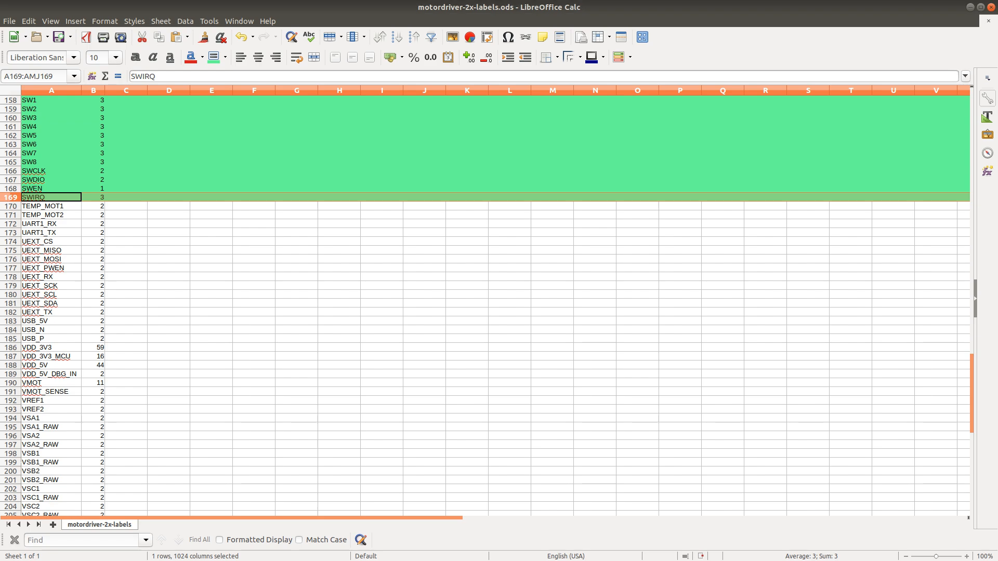
click(13, 207)
shift+click(12, 216)
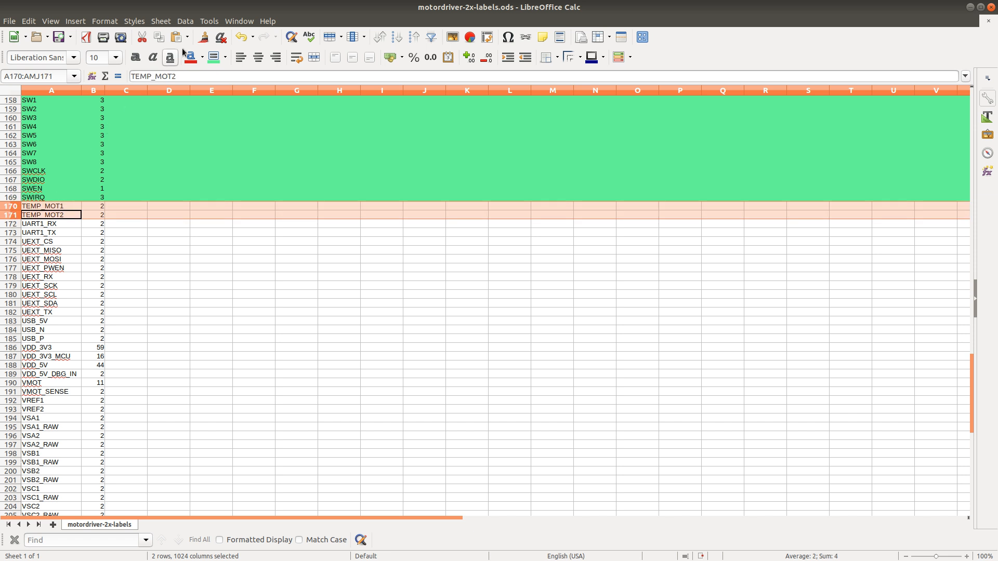
click(225, 58)
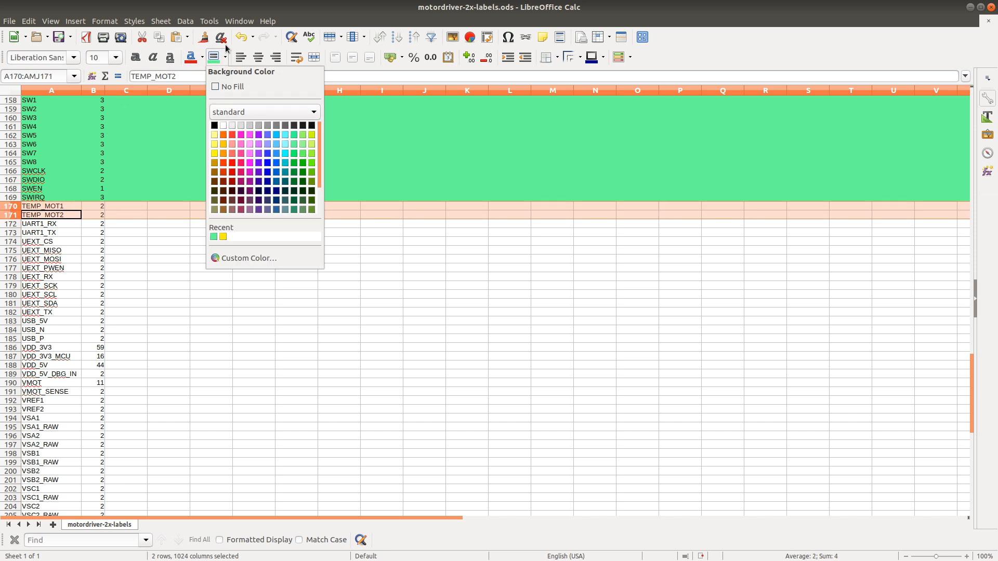
click(215, 57)
click(214, 56)
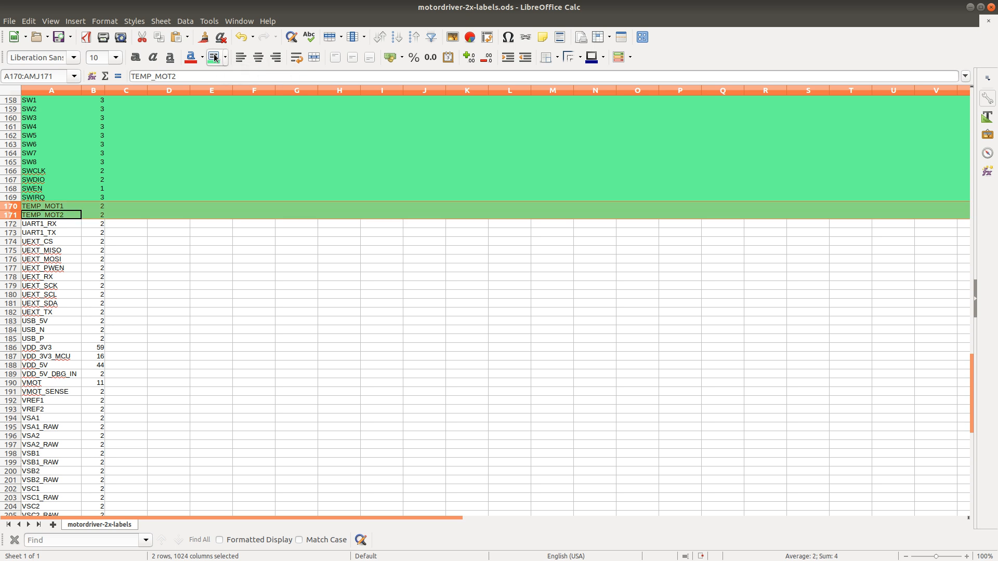
key(alt+Tab)
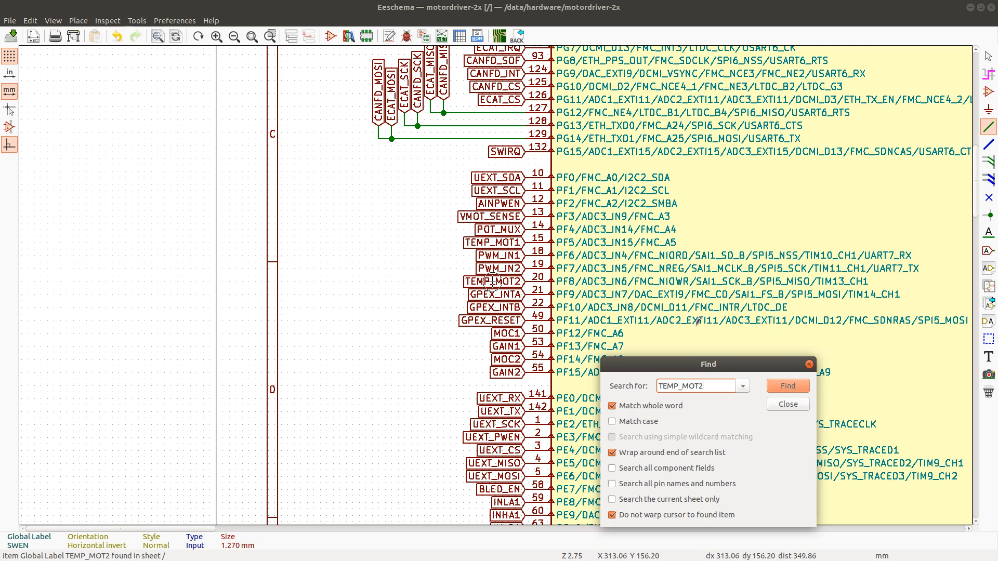
Search the schematic for UART1_RX and go from its occurrence on P17 to the one on the microcontroller
double_click(713, 388)
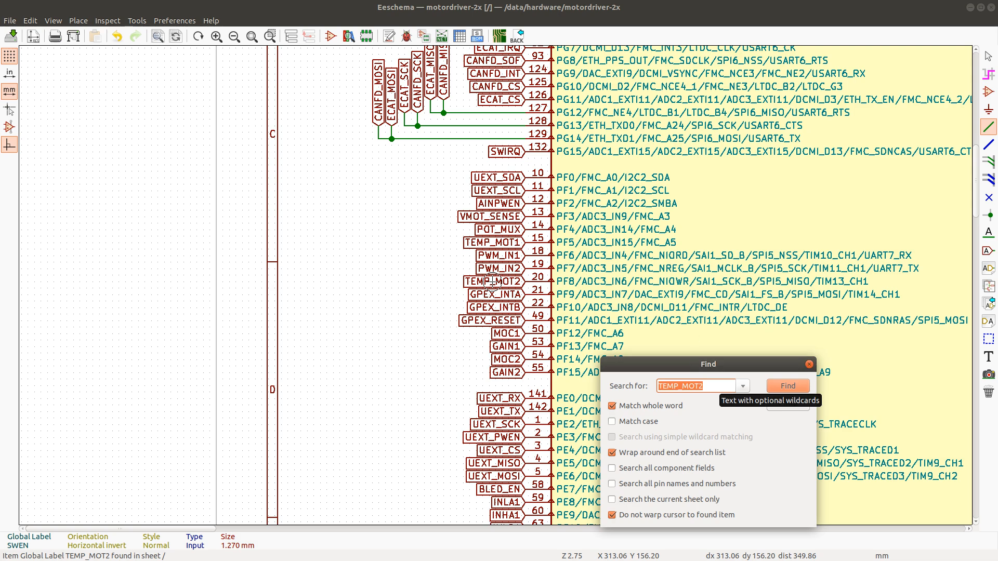
text(UART1_RX)
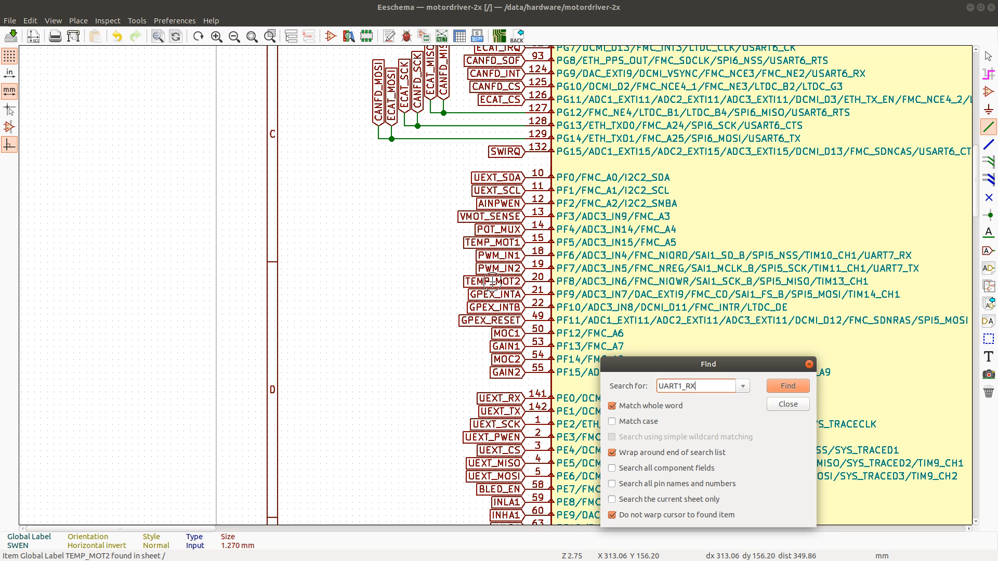
key(Return)
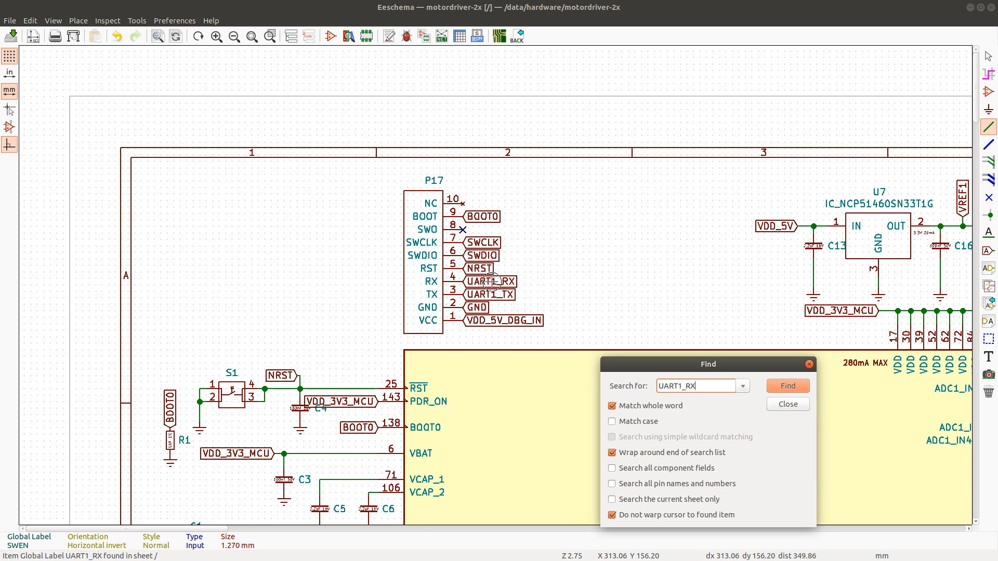
key(Return)
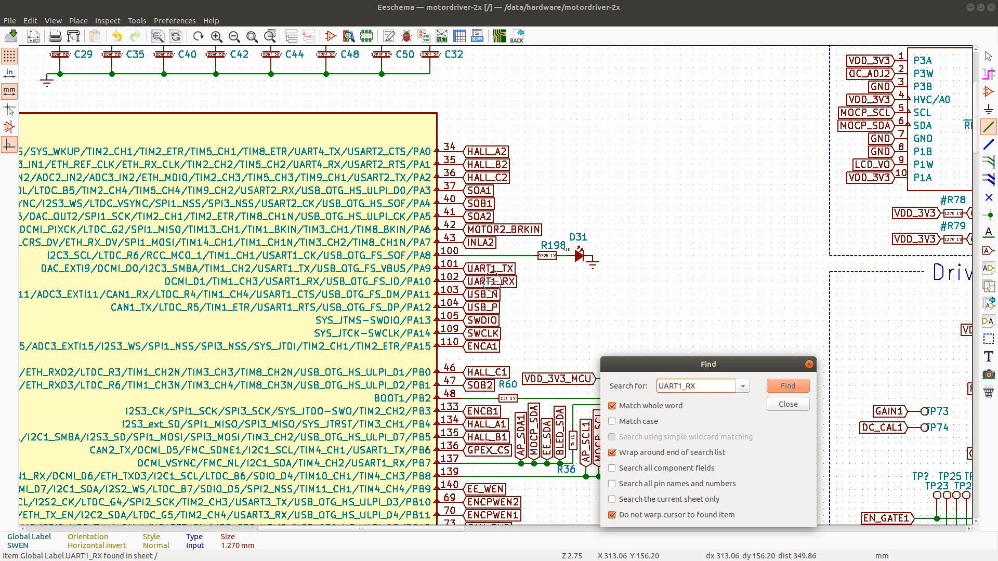
Search the schematic for the UART1_TX label and go through both of its occurrences
key(BackSpace)
key(BackSpace)
text(TX)
key(Return)
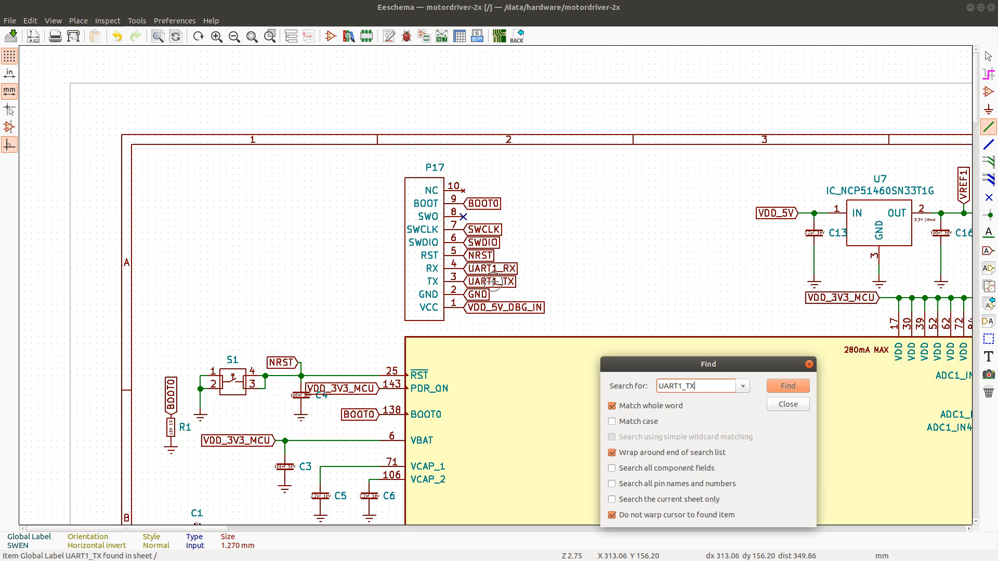
key(Return)
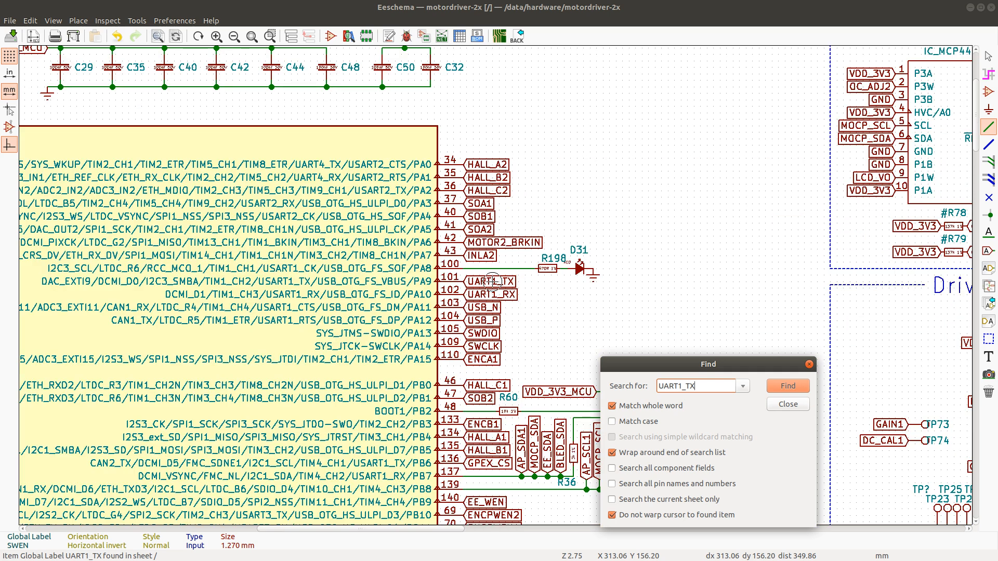
Switch to the LibreOffice Calc label list and fill rows 172 and 173, UART1_RX and UART1_TX, with the green background
key(alt+Tab)
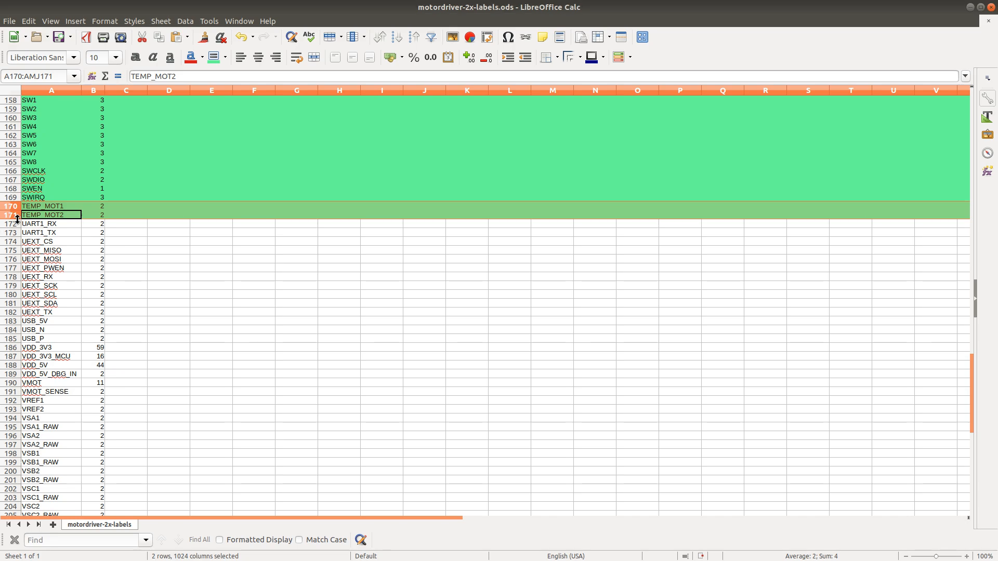
click(15, 224)
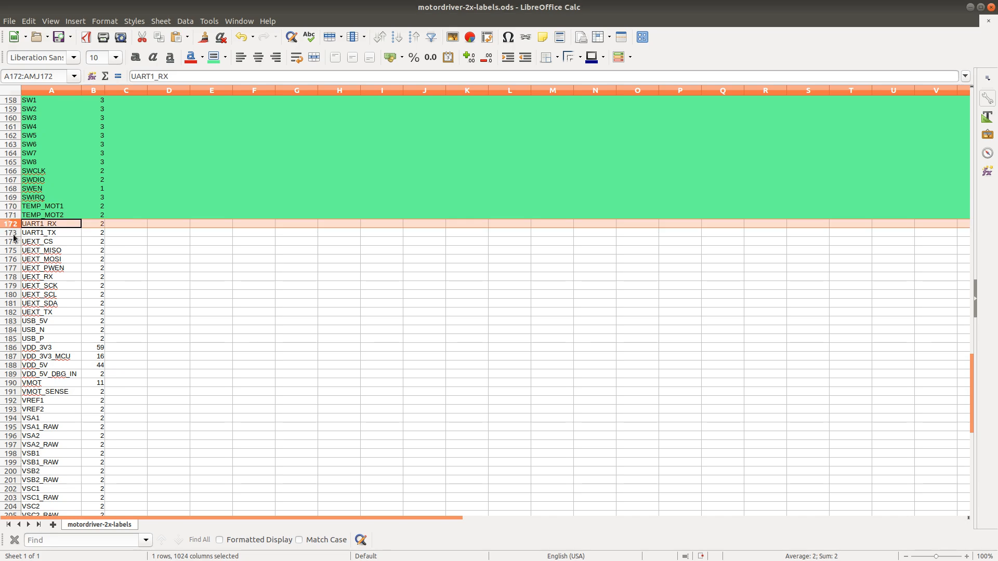
shift+click(12, 233)
click(213, 57)
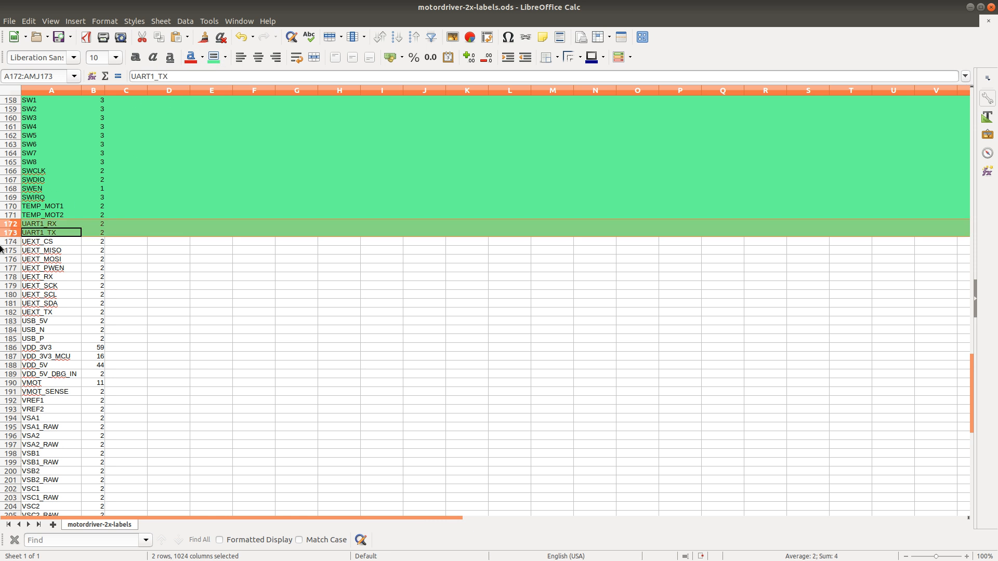
Switch to Eeschema and search the schematic for UEXT_CS, viewing its connector and microcontroller occurrences
key(alt+Tab)
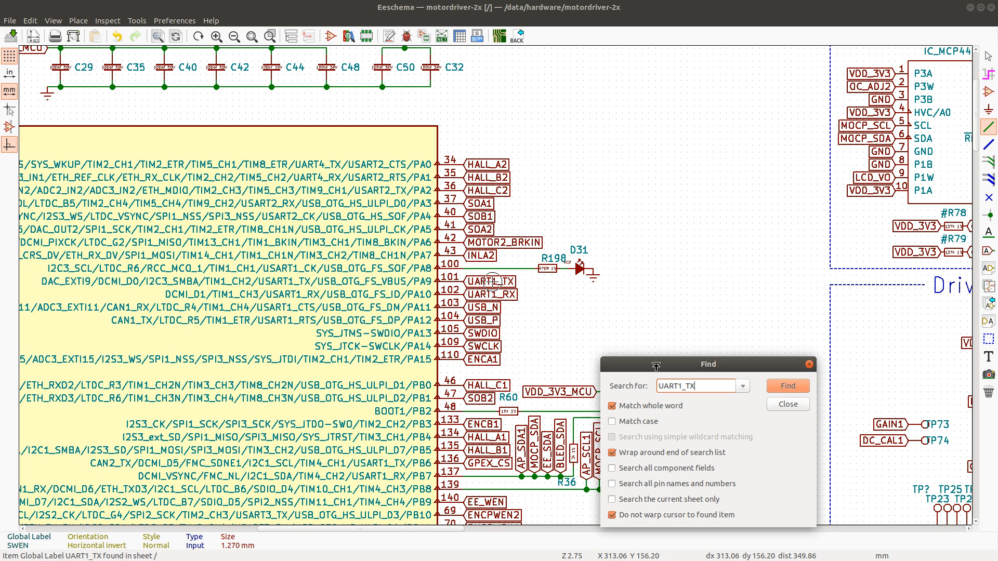
key(ctrl+a)
text(UEXT_CS)
key(Return)
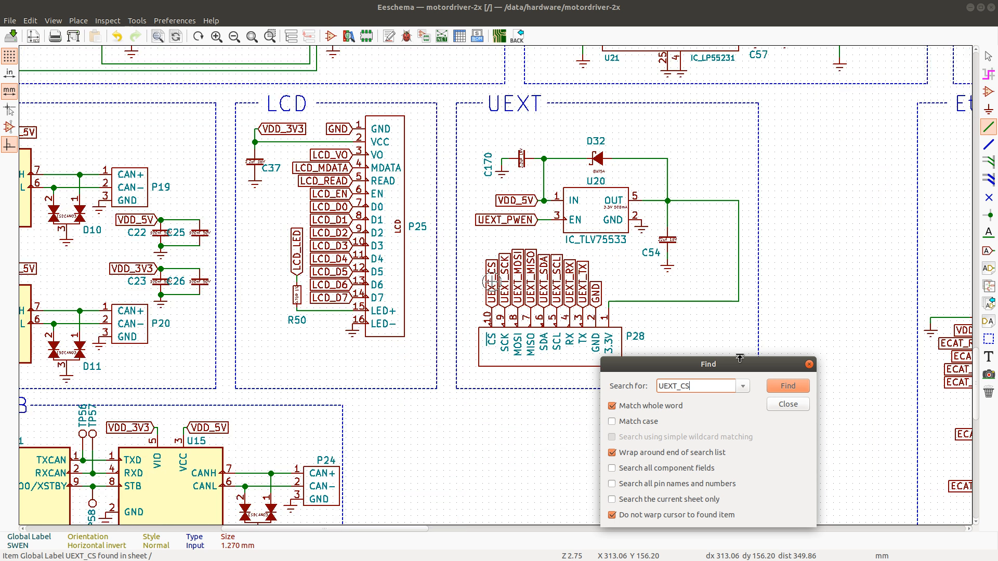
key(Return)
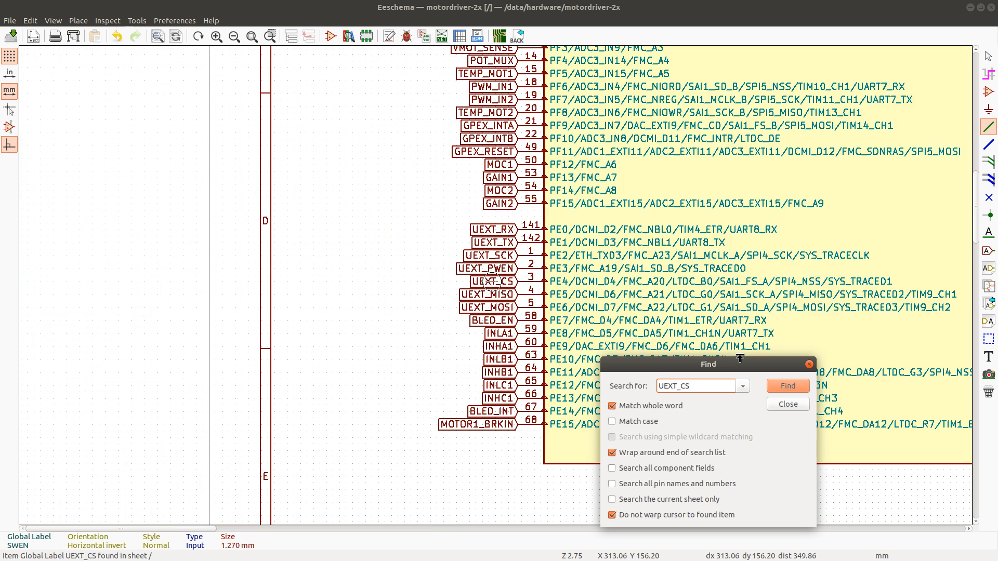
key(alt+Tab)
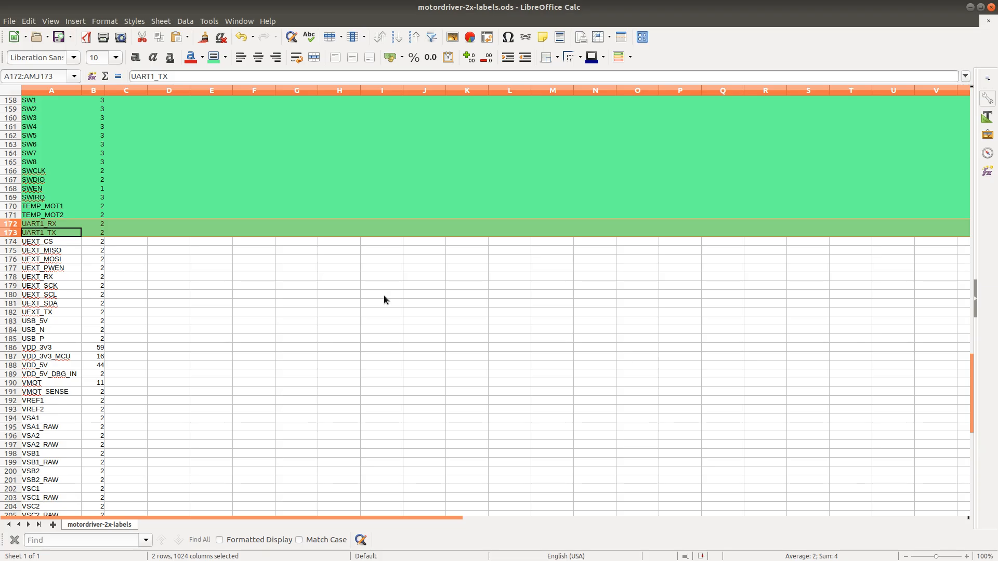
key(alt+Tab)
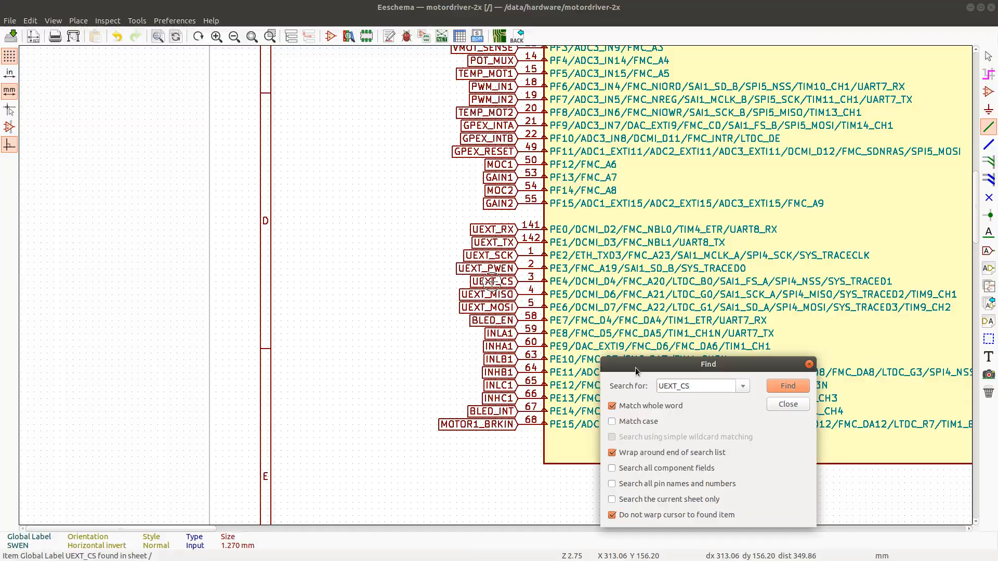
key(alt+Tab)
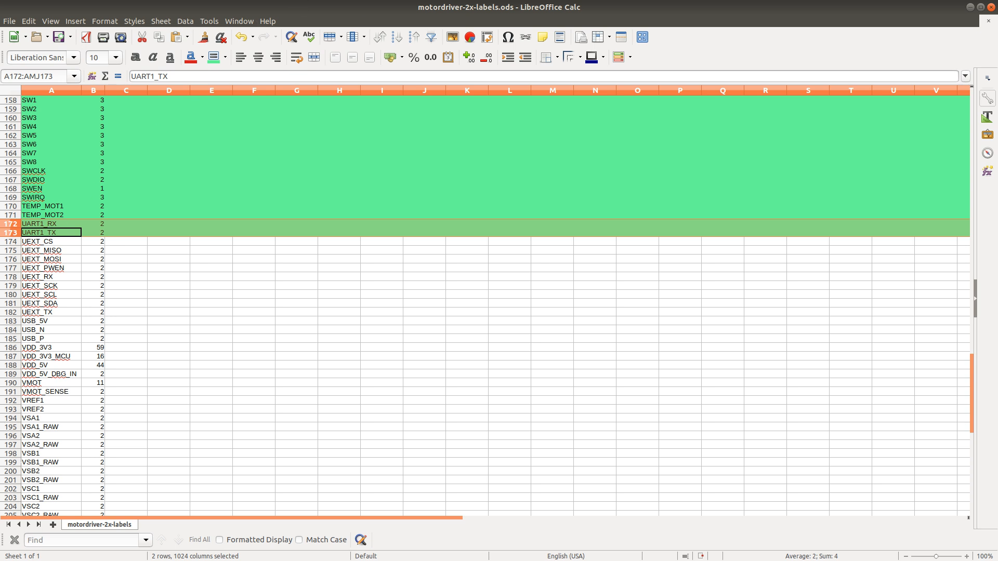
key(alt+Tab)
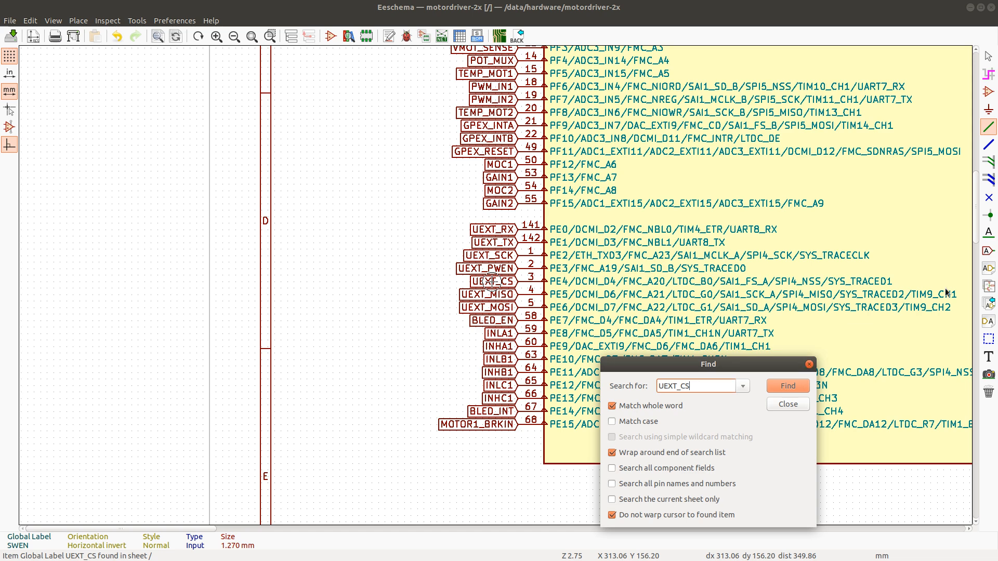
Close the Find dialog, switch to the LibreOffice Calc label list and fill the UEXT_CS row 174 with the green background
click(787, 405)
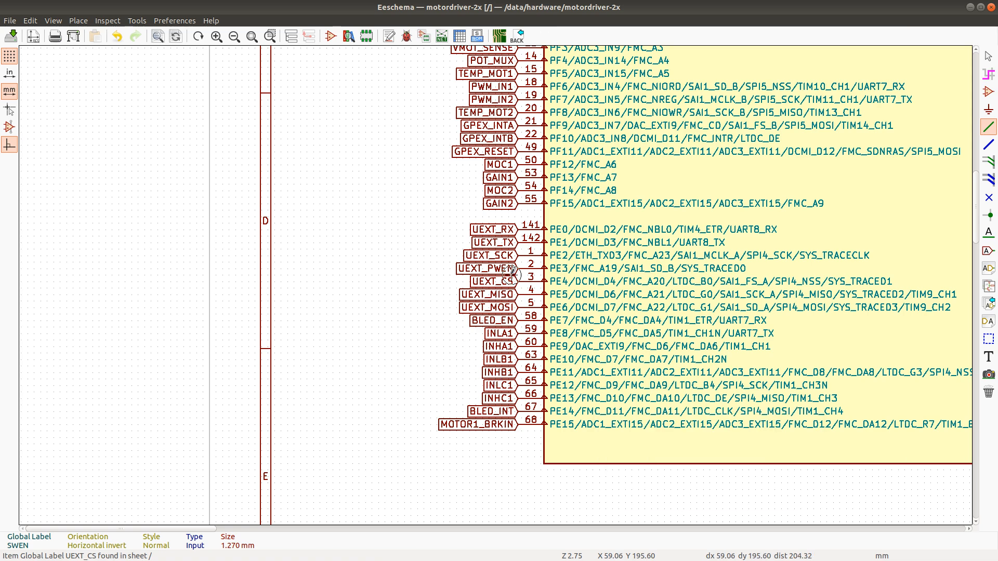
key(alt+Tab)
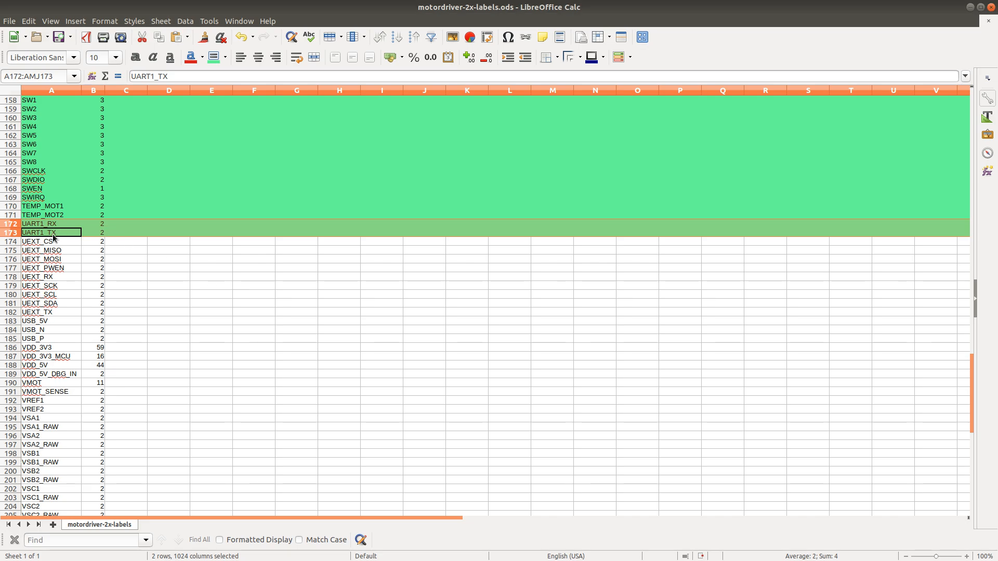
click(50, 242)
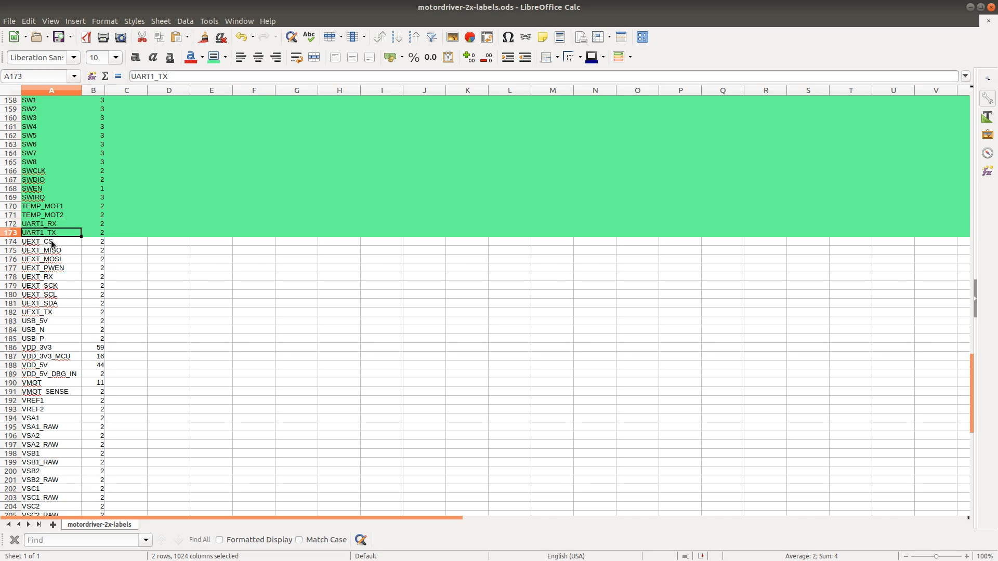
click(13, 243)
click(214, 61)
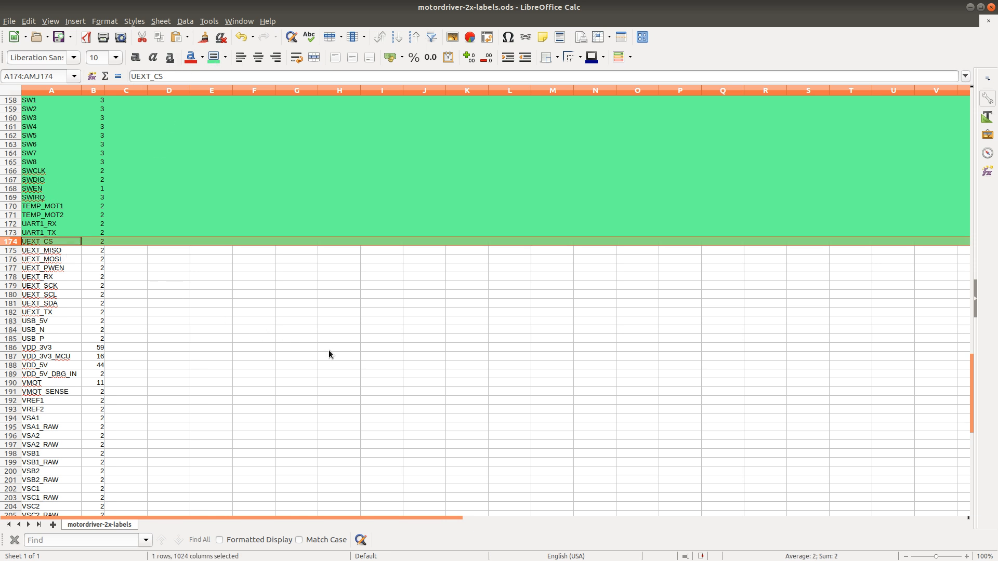
Switch to Eeschema, reopen the search and find both occurrences of the UEXT_MISO label
key(alt+Tab)
key(ctrl+f)
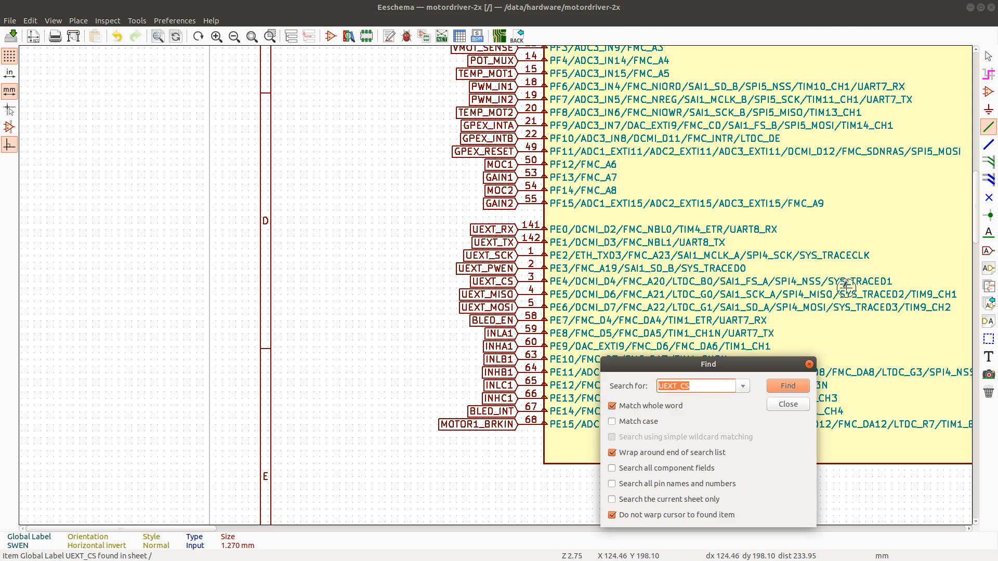
text(UEXT_MISO)
key(Return)
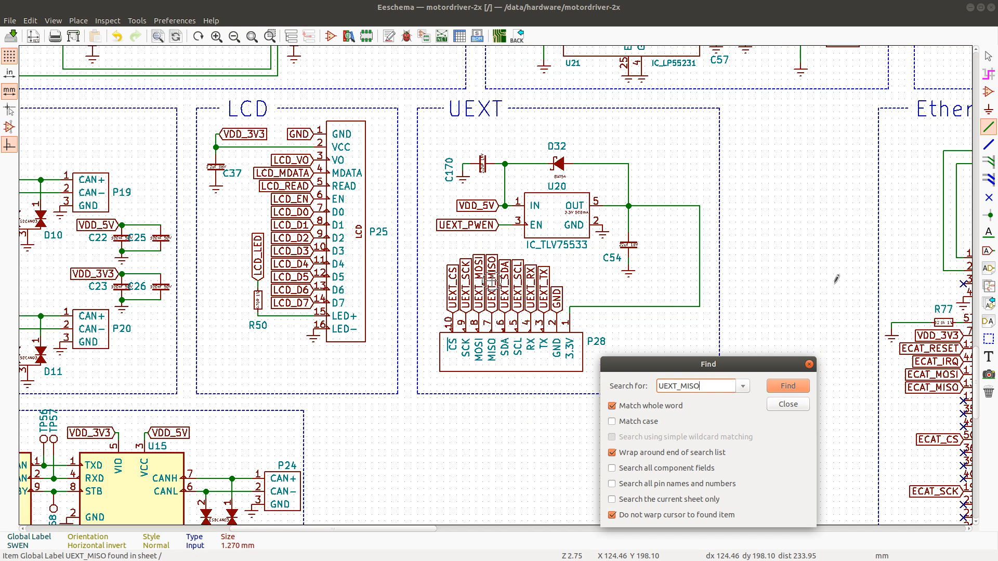
click(788, 385)
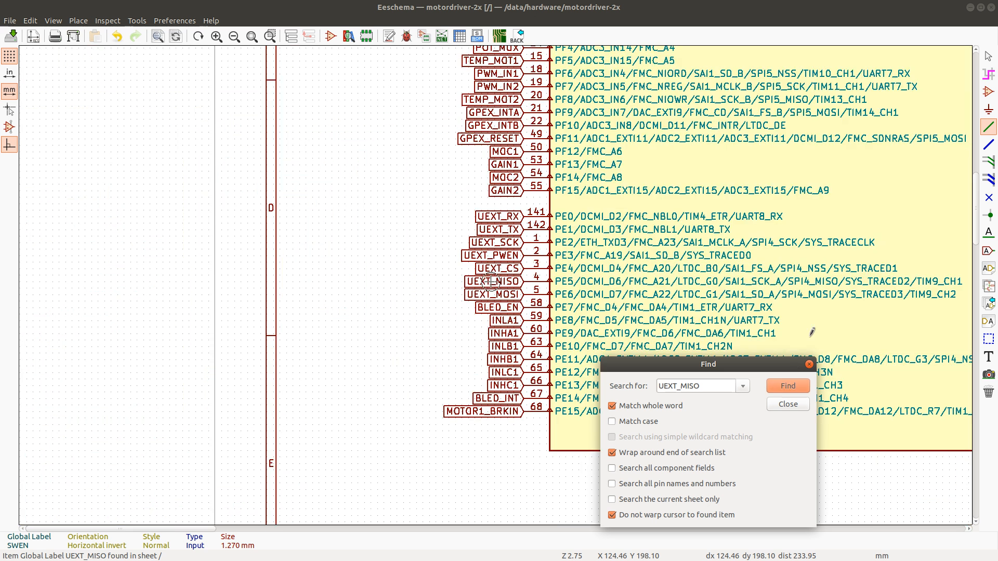
Switch to the LibreOffice Calc label list and fill the UEXT_MISO row 175 with the green background
key(alt+Tab)
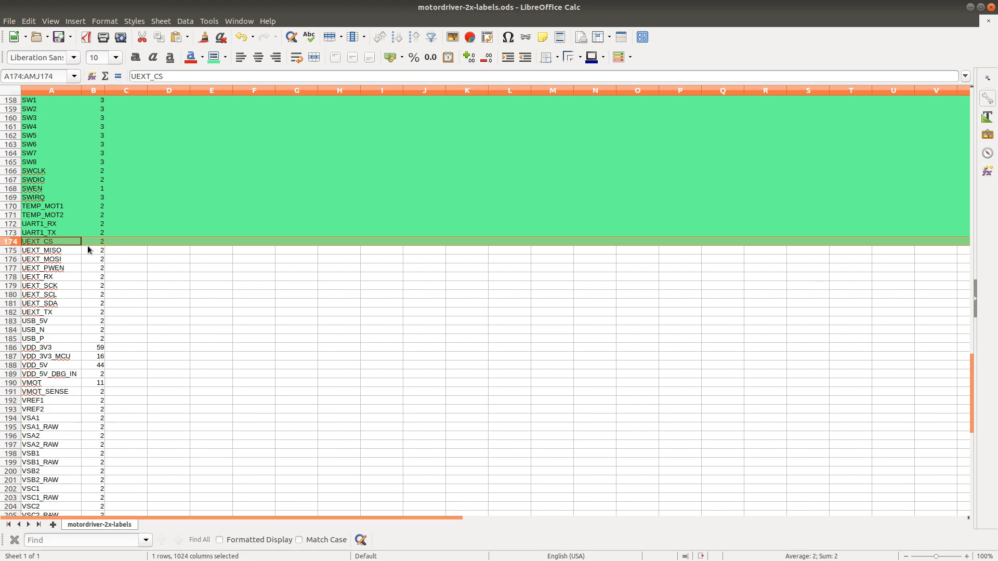
click(15, 251)
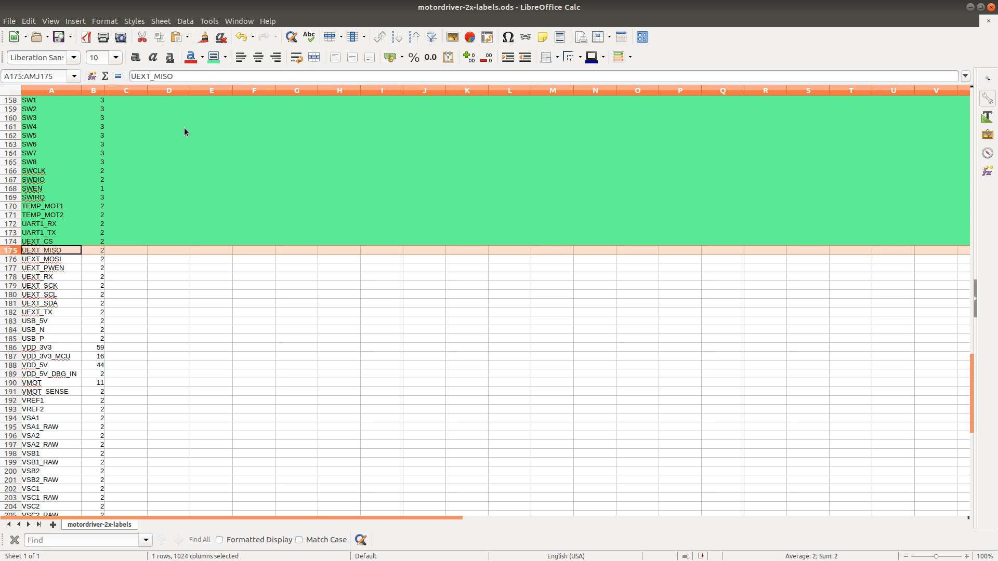
click(213, 57)
Switch to Eeschema and search for UEXT_MOSI, stepping from its connector occurrence to the microcontroller one
key(alt+Tab)
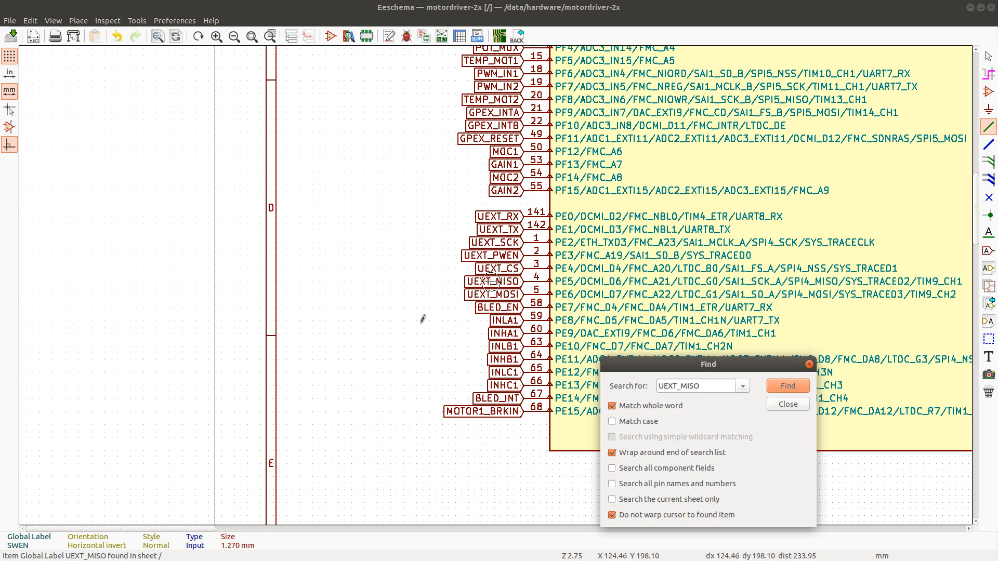
click(704, 385)
key(BackSpace)
key(BackSpace)
key(BackSpace)
text(OSI)
key(Return)
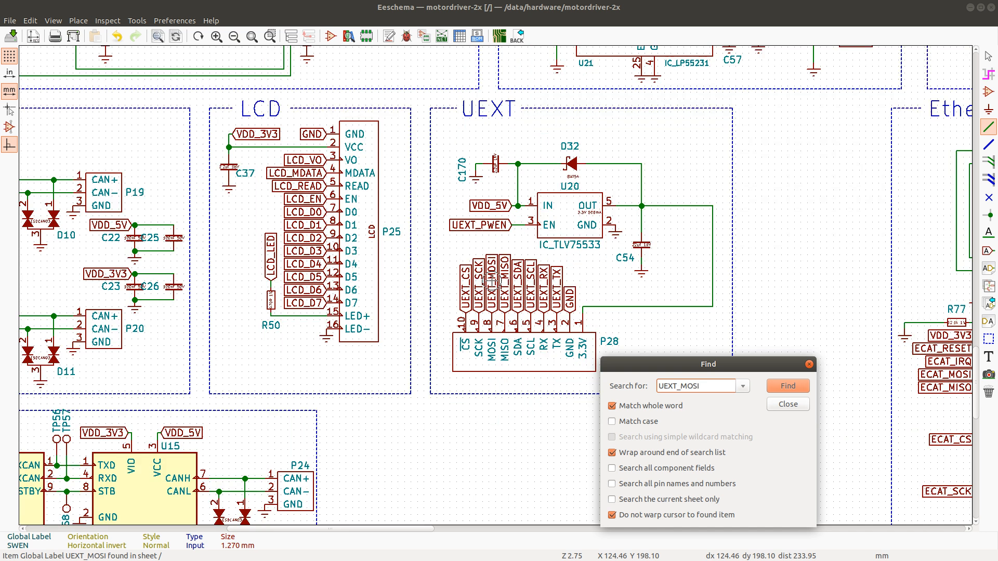
click(790, 386)
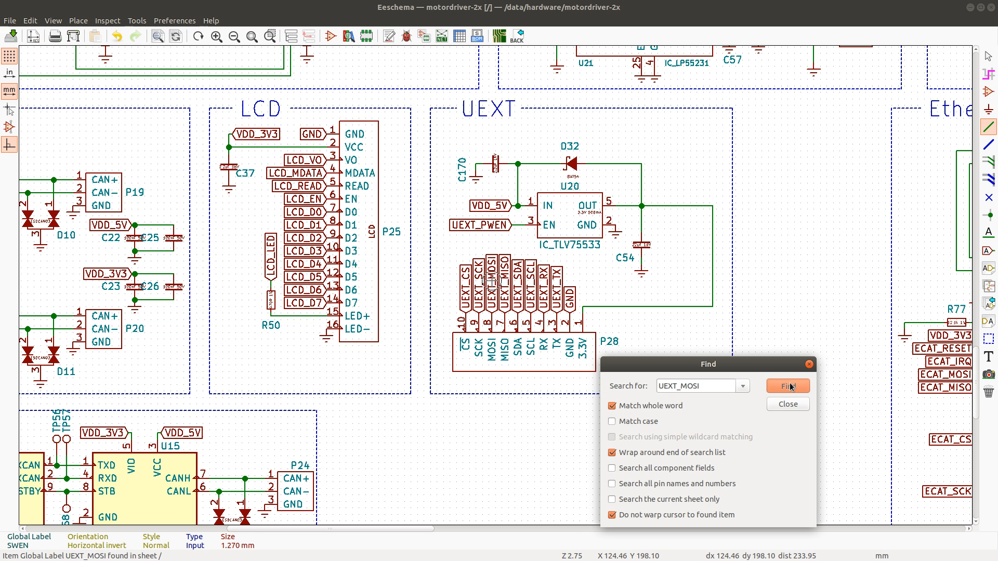
click(790, 386)
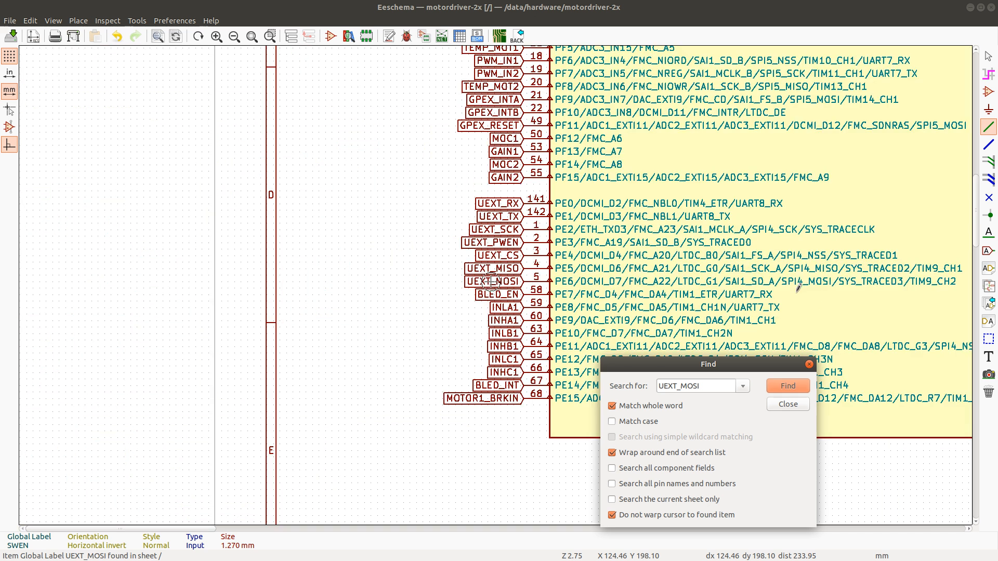
key(alt+Tab)
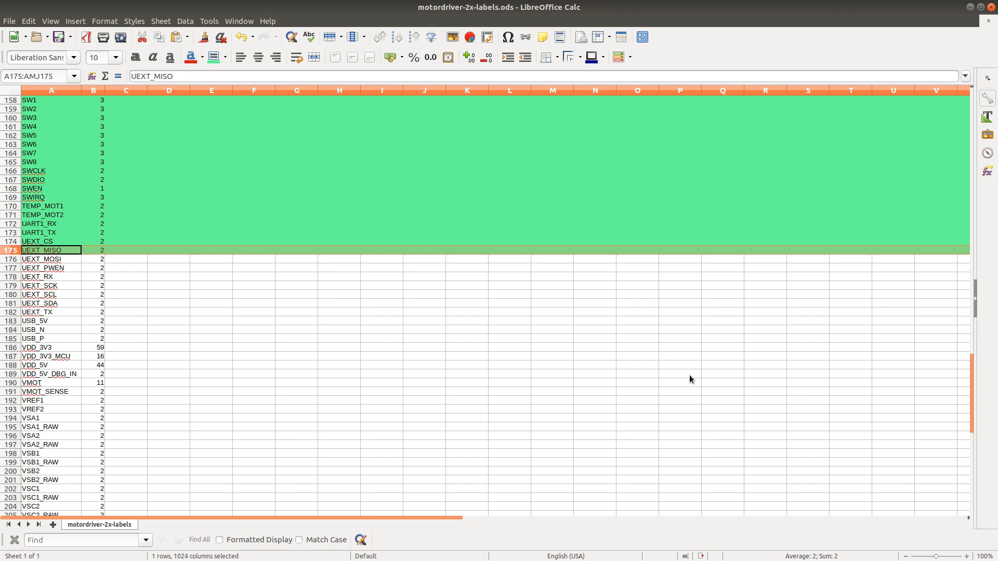
key(alt+Tab)
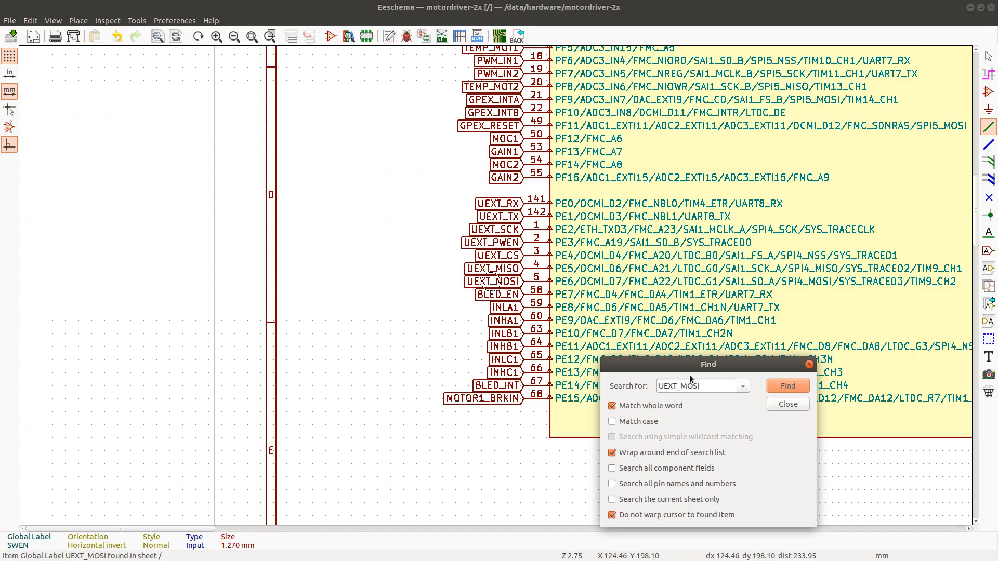
key(alt+Tab)
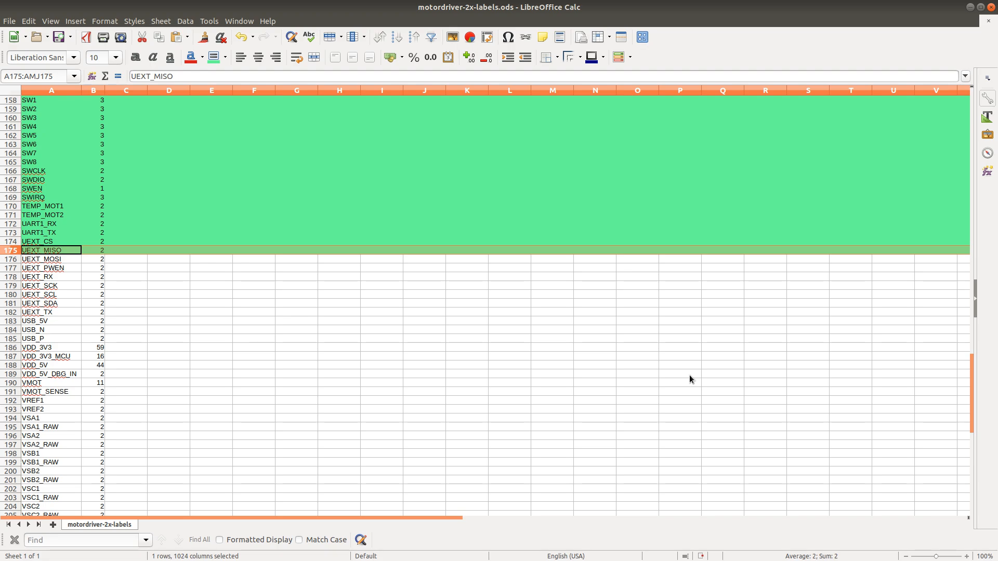
key(alt+Tab)
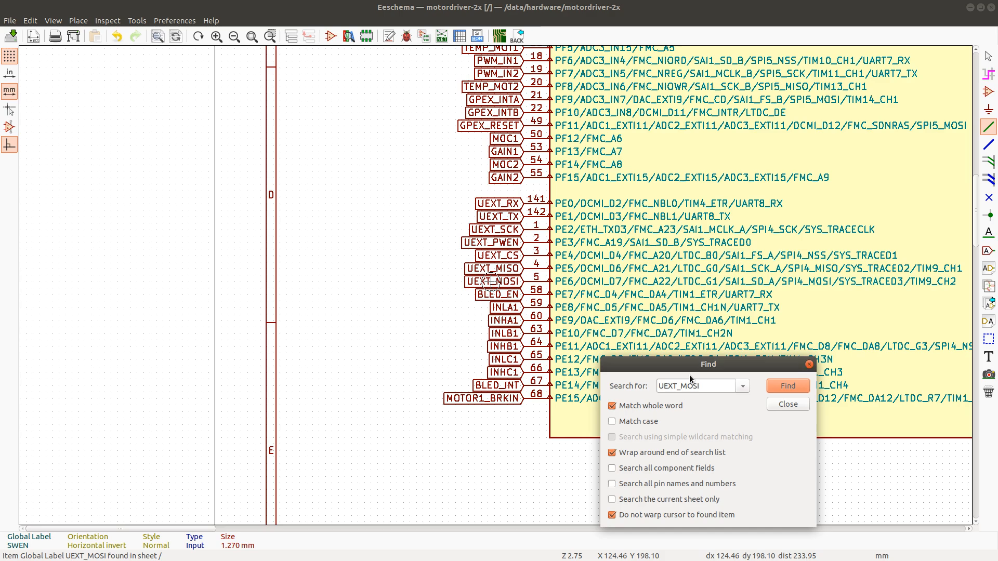
Search the schematic for the UEXT_PWEN label and step through both of its occurrences
click(713, 386)
key(BackSpace)
key(BackSpace)
key(BackSpace)
key(BackSpace)
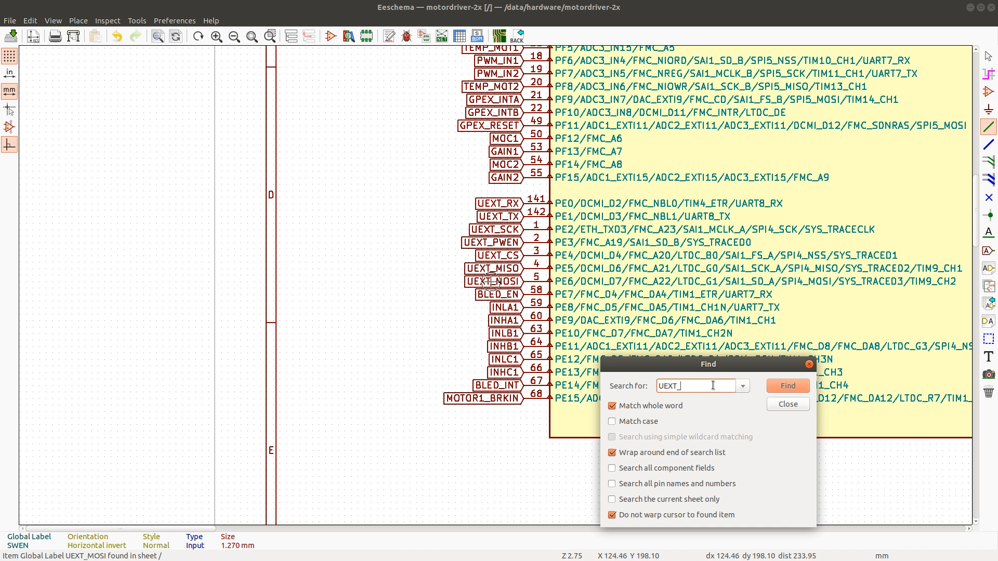
text(PWEN)
key(Return)
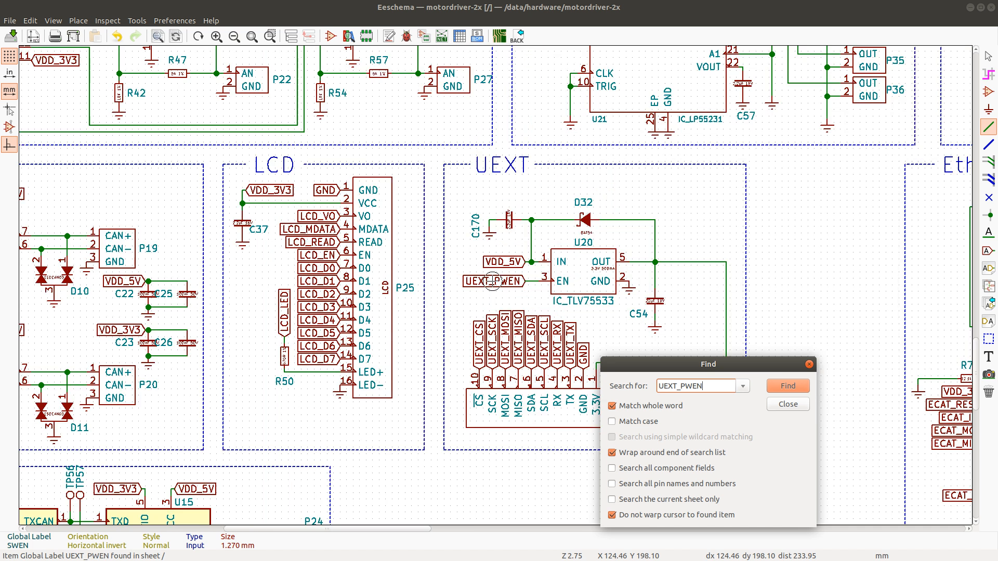
click(799, 387)
click(800, 386)
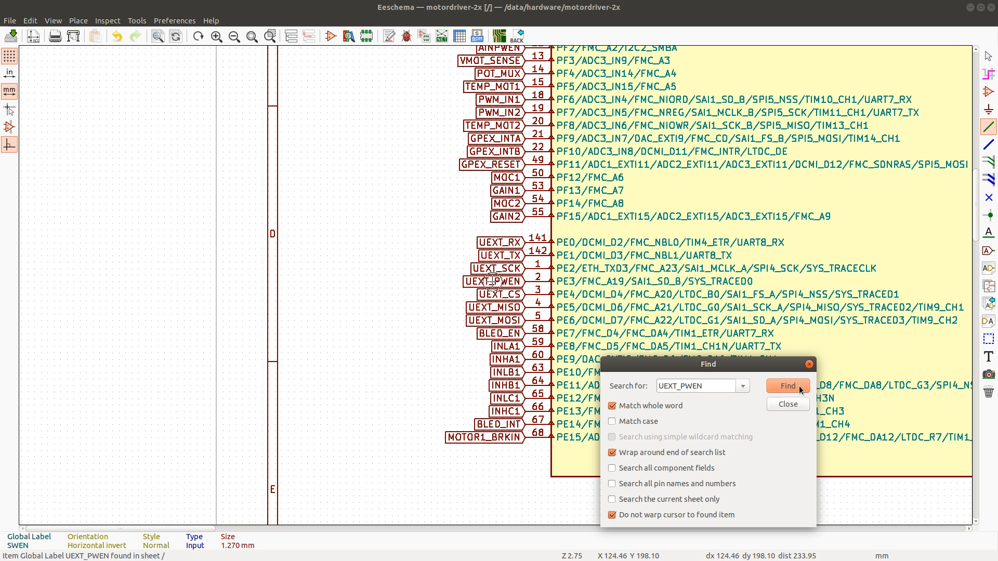
Switch to the LibreOffice Calc label list and fill rows 176 and 177, UEXT_MOSI and UEXT_PWEN, with the green background
key(alt+Tab)
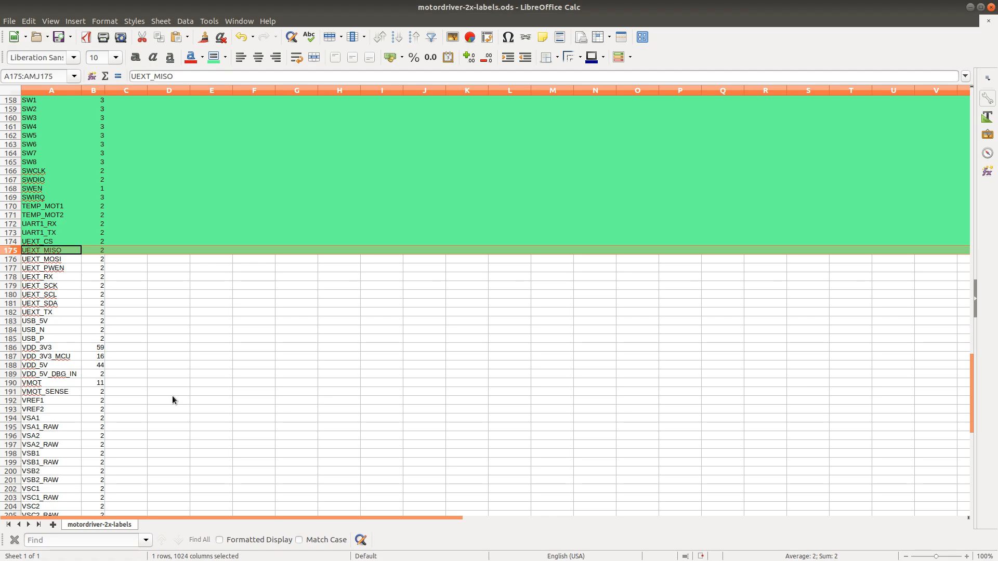
click(13, 259)
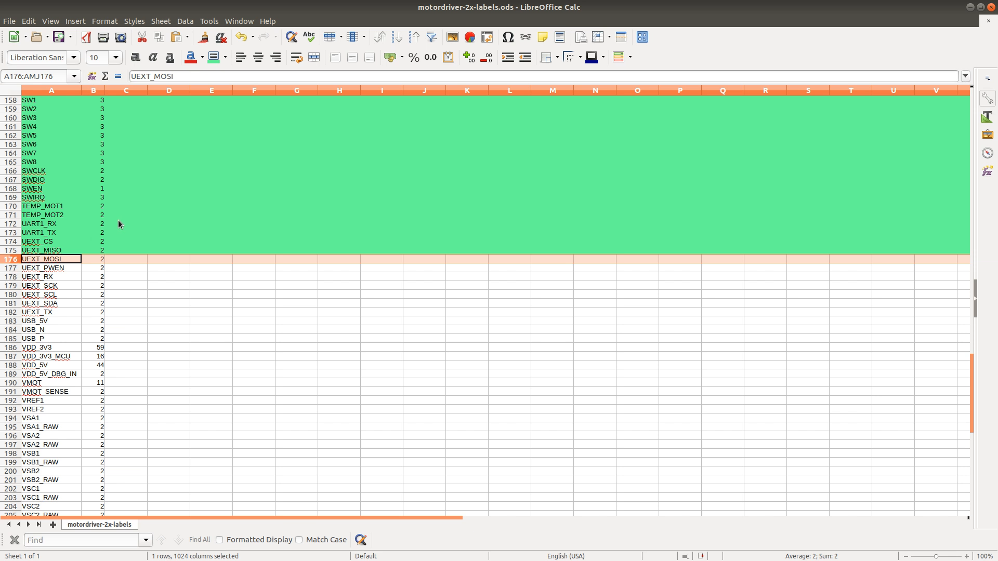
key(shift+Down)
click(214, 54)
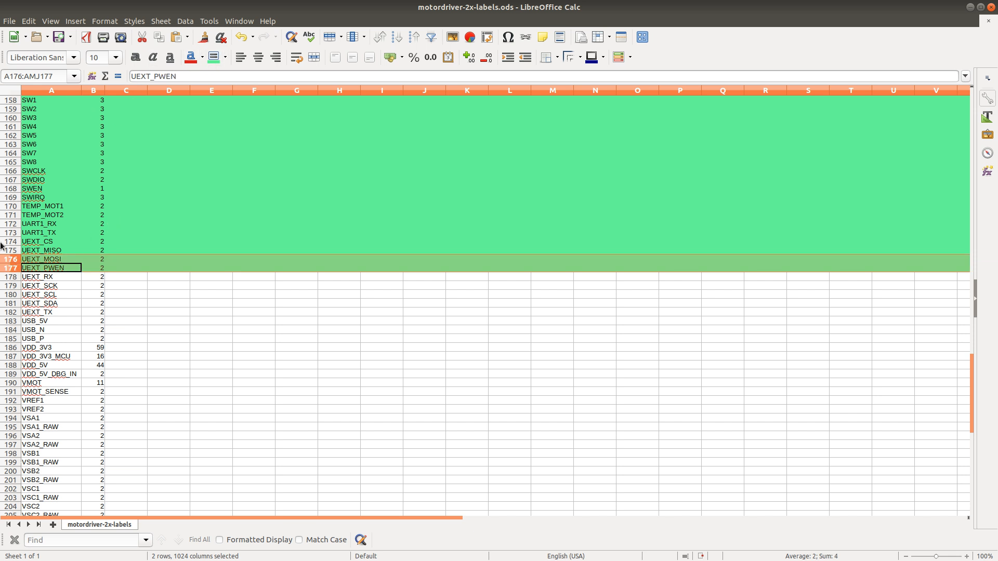
Switch to Eeschema and search for the UEXT_RX label, stepping from its connector occurrence to the microcontroller one
key(alt+Tab)
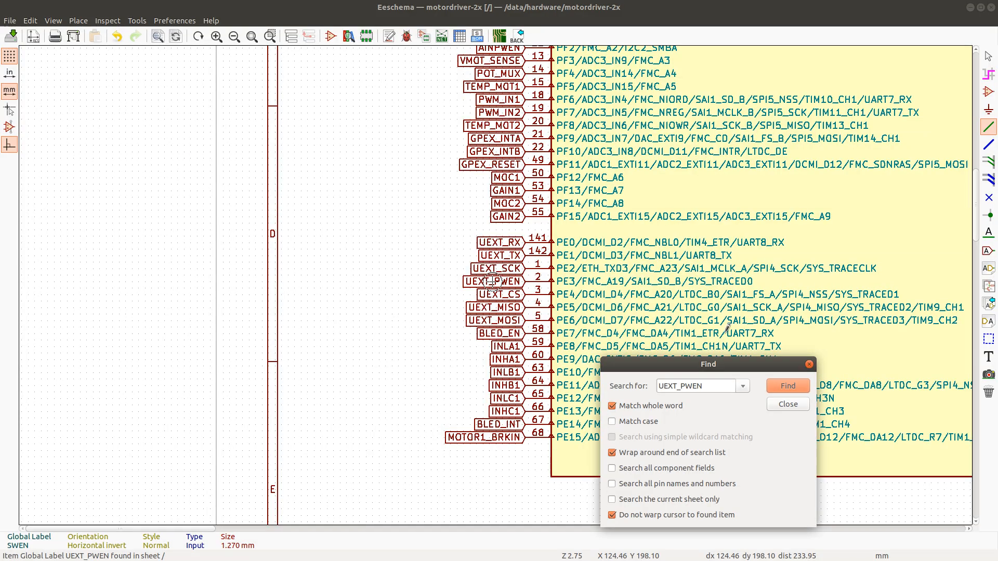
click(710, 387)
key(BackSpace)
key(BackSpace)
key(BackSpace)
key(BackSpace)
text(R)
key(Return)
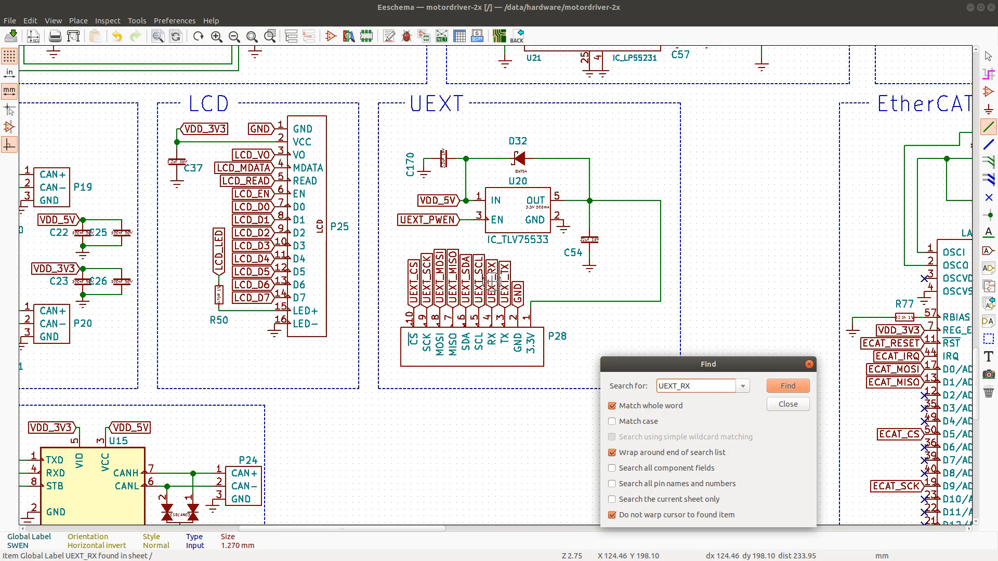
key(Return)
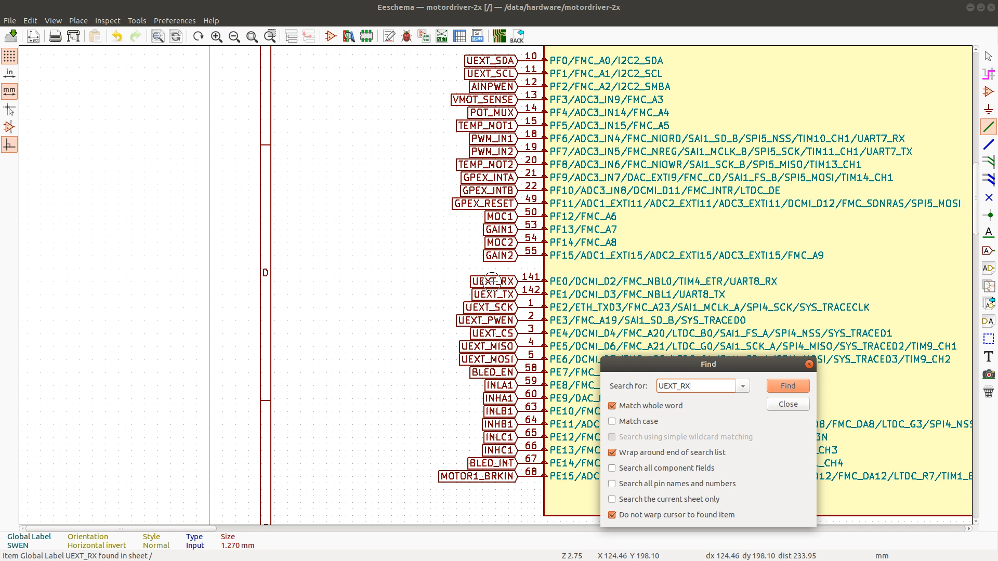
Search the schematic for the UEXT_TX label and step through both of its occurrences
key(BackSpace)
key(BackSpace)
key(Return)
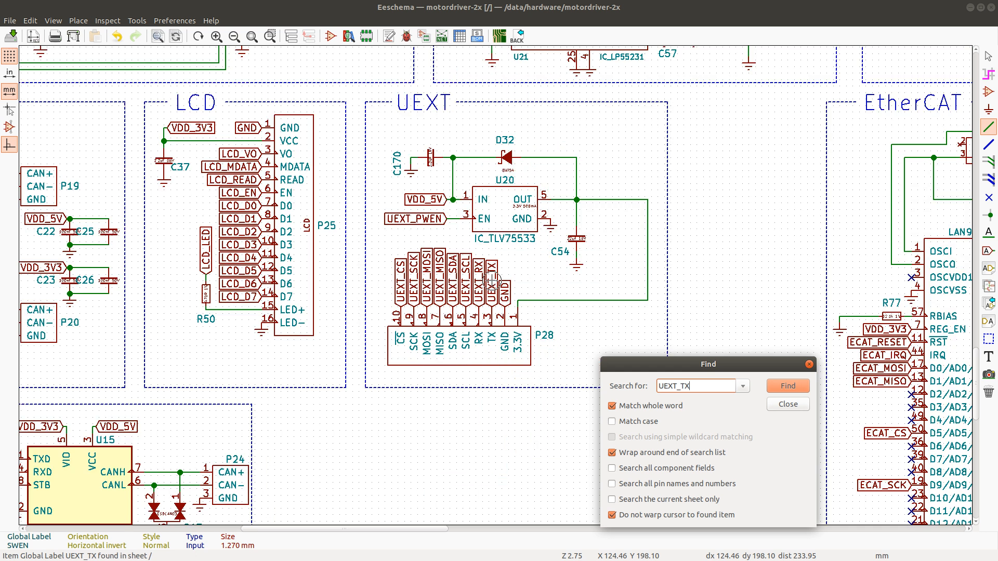
key(Return)
Switch to the LibreOffice Calc label list and fill rows 178 and 182, UEXT_RX and UEXT_TX, with the green background
key(alt+Tab)
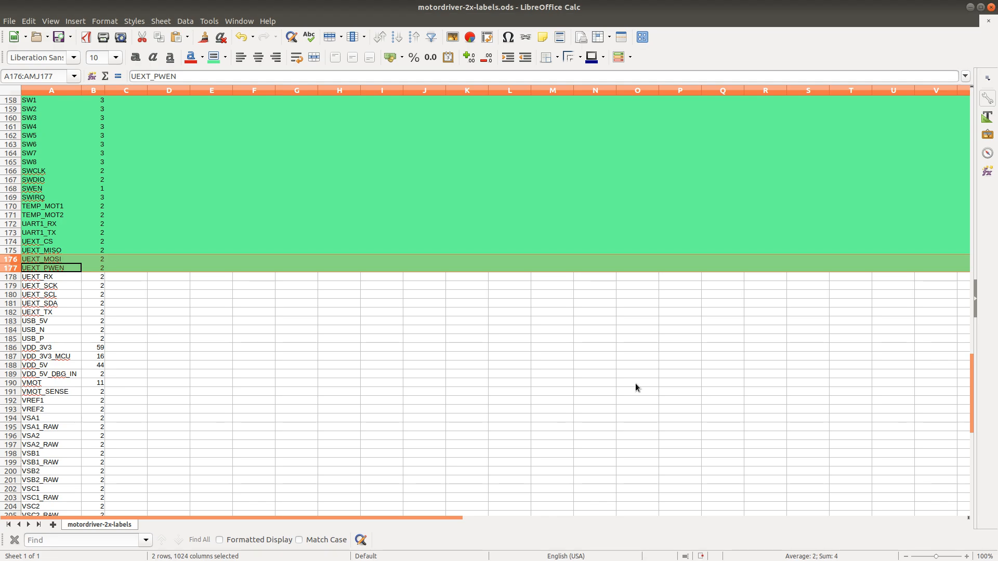
click(13, 276)
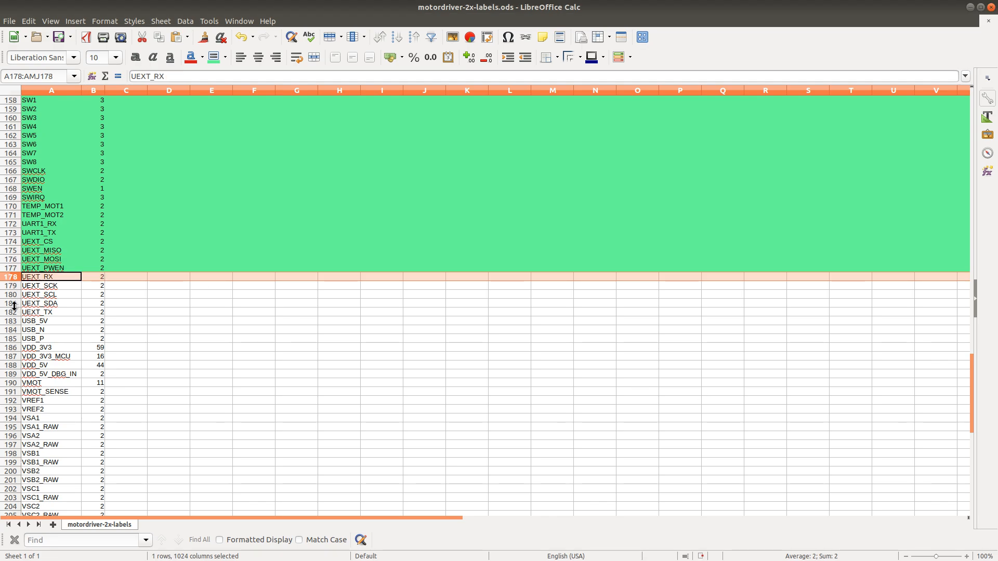
ctrl+click(13, 312)
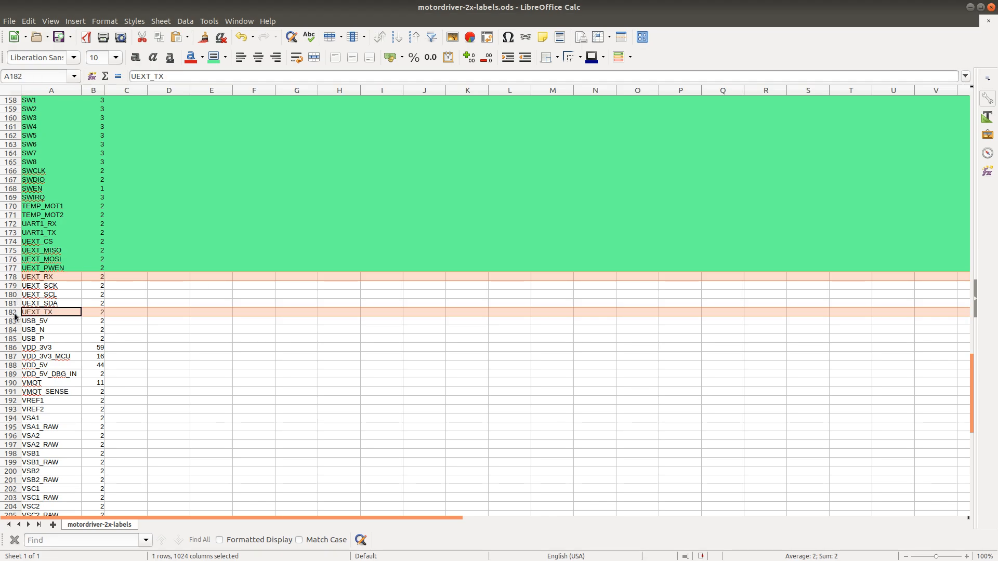
click(213, 57)
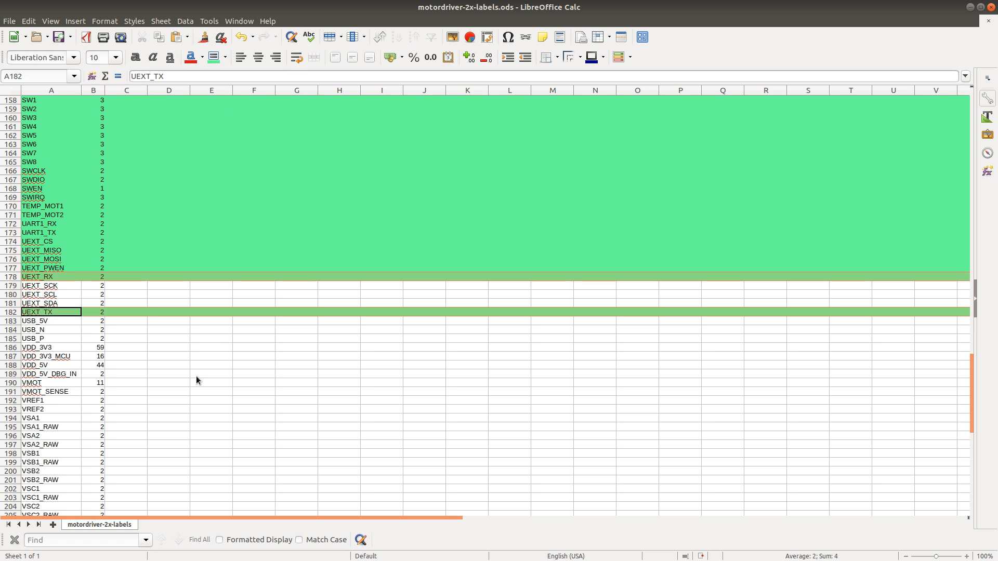
Switch to Eeschema and search for UEXT_SCK, stepping from its connector occurrence to the microcontroller one
key(alt+Tab)
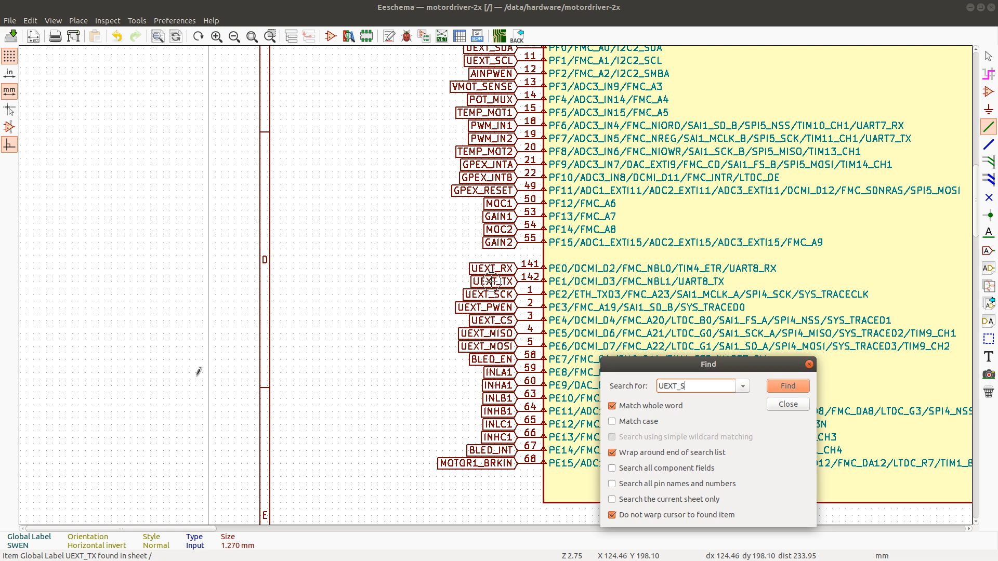
key(Return)
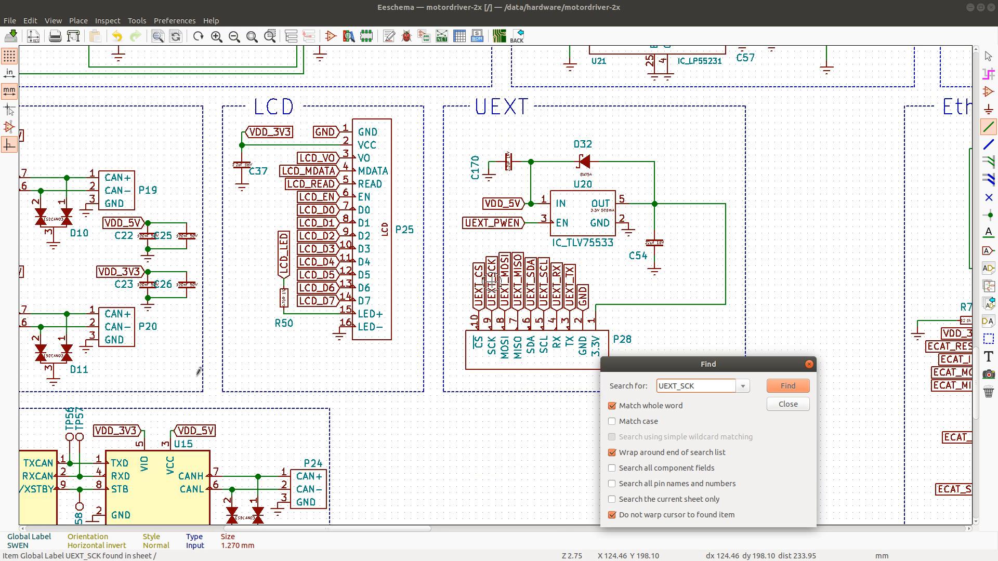
key(Return)
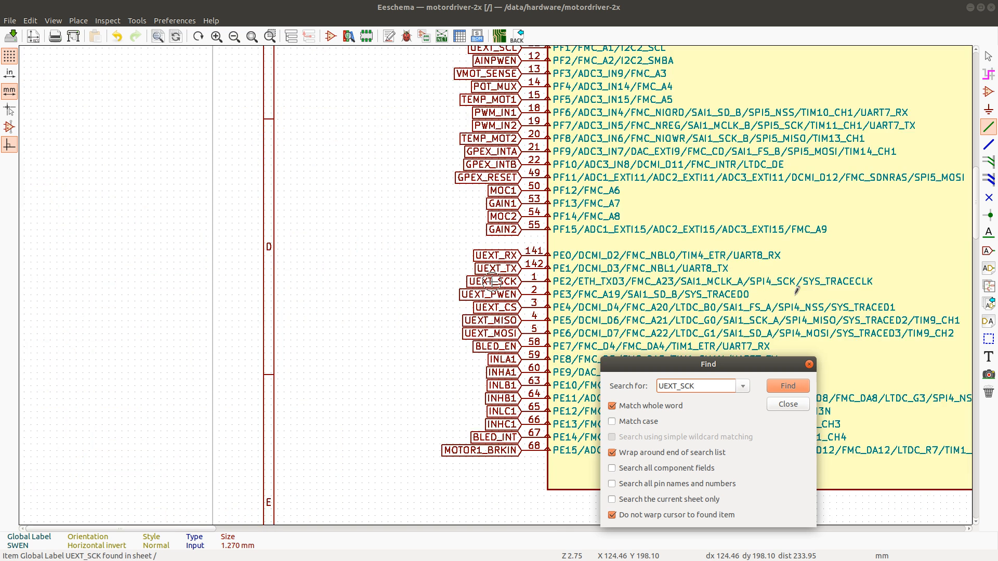
Consult the LibreOffice Calc list, return to Eeschema and search for UEXT_SCL and UEXT_SDA, stepping through both occurrences of each
key(alt+Tab)
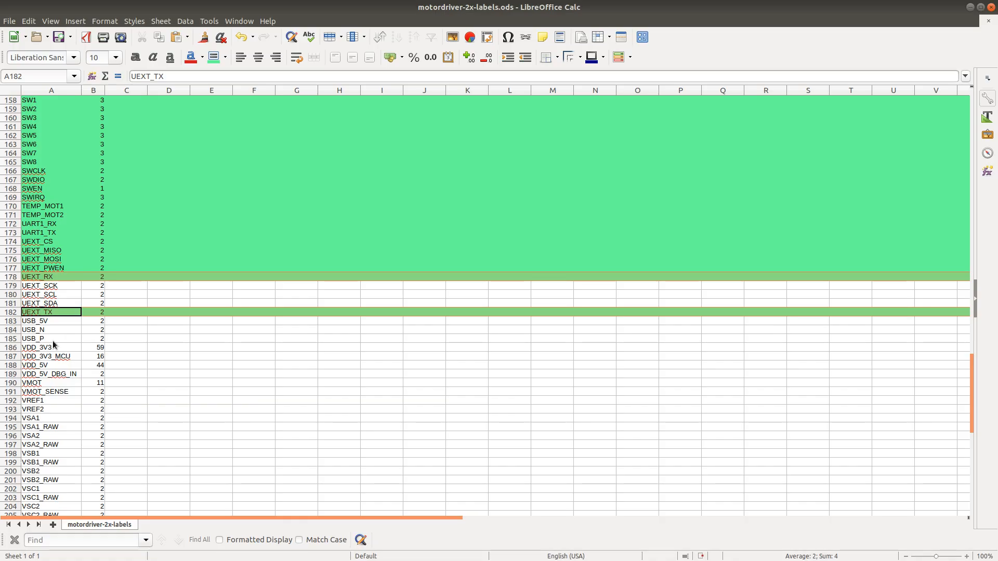
key(alt+Tab)
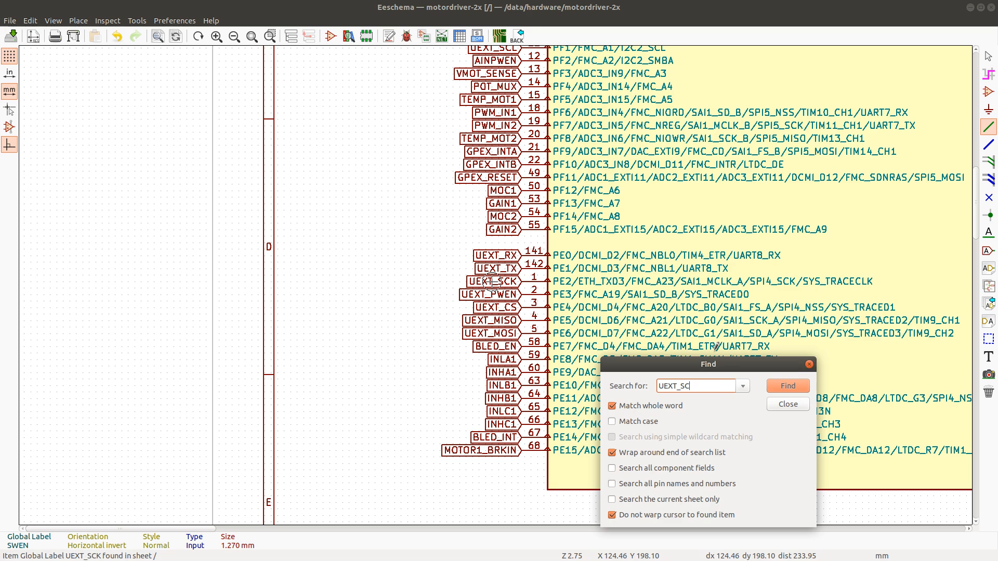
key(Return)
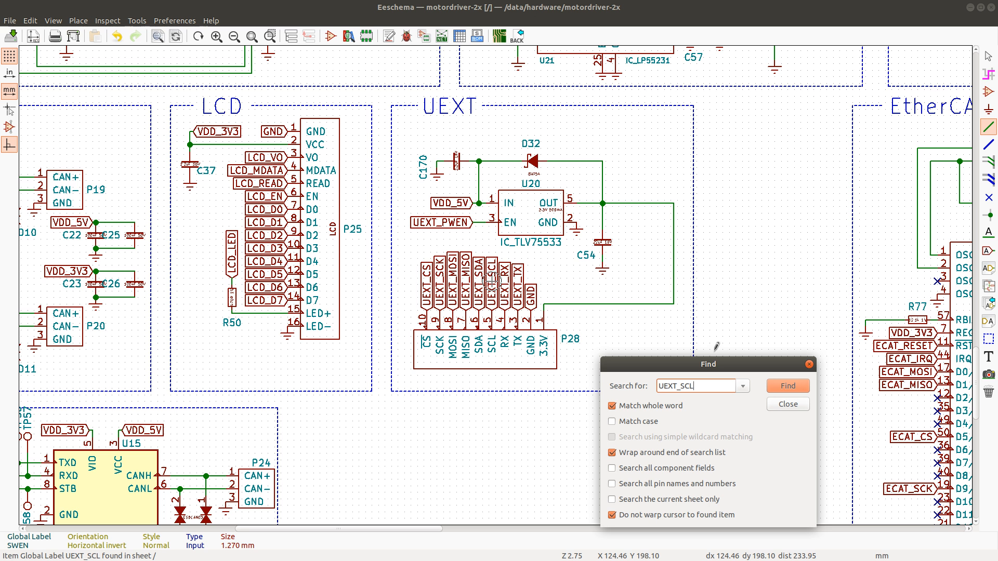
key(Return)
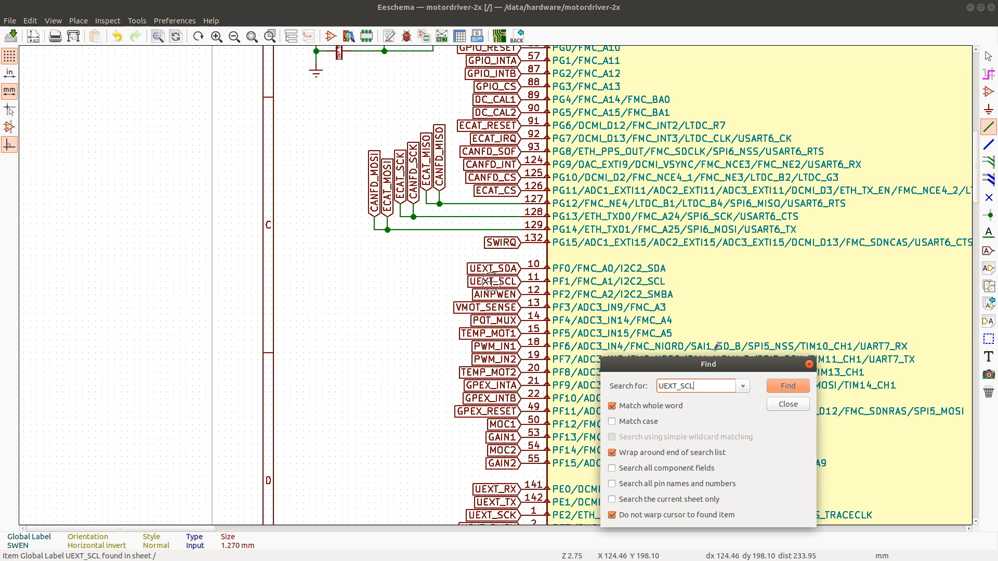
key(Return)
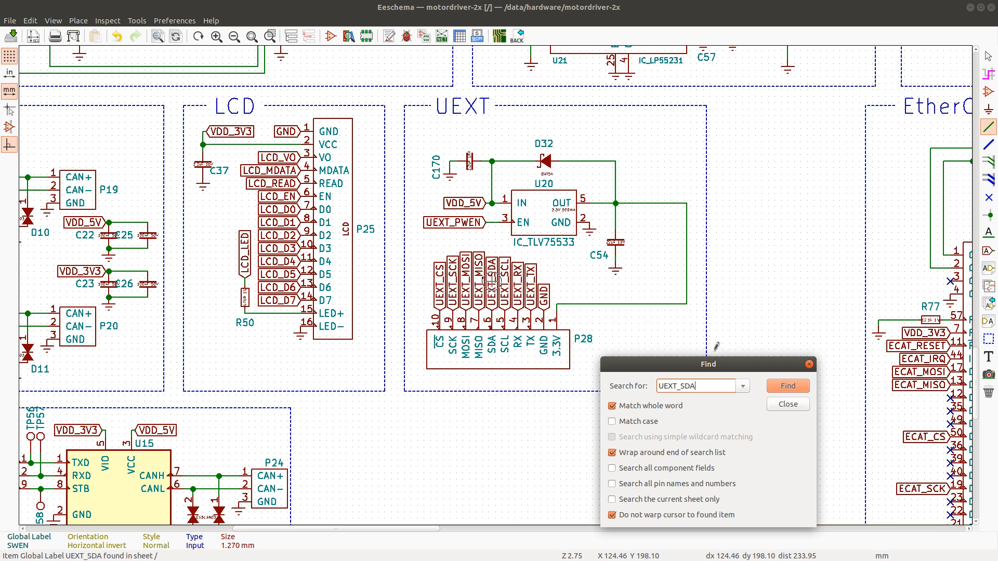
key(Return)
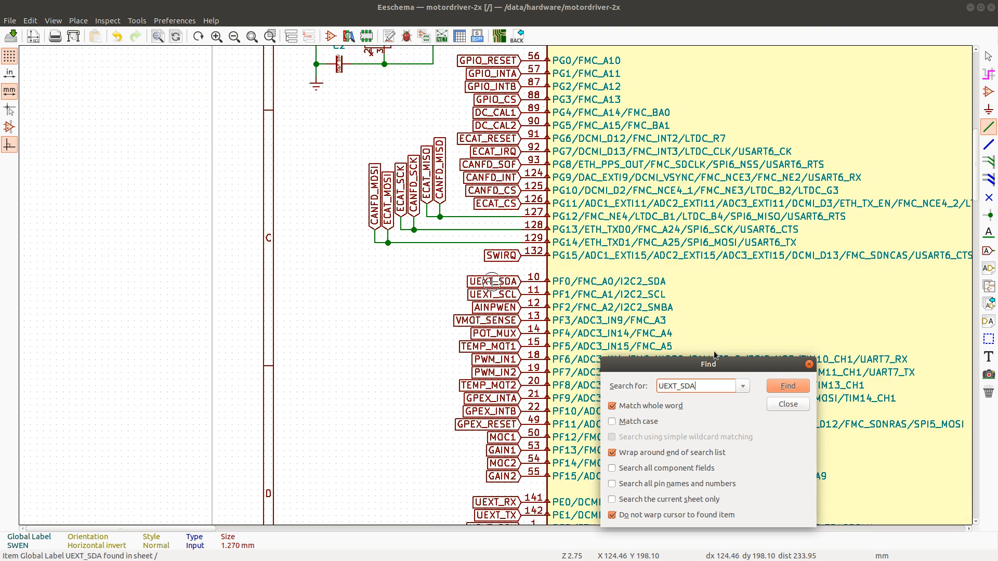
Switch to the LibreOffice Calc label list and fill the rows from UEXT_RX to UEXT_TX, 178 to 182, with the green background
key(alt+Tab)
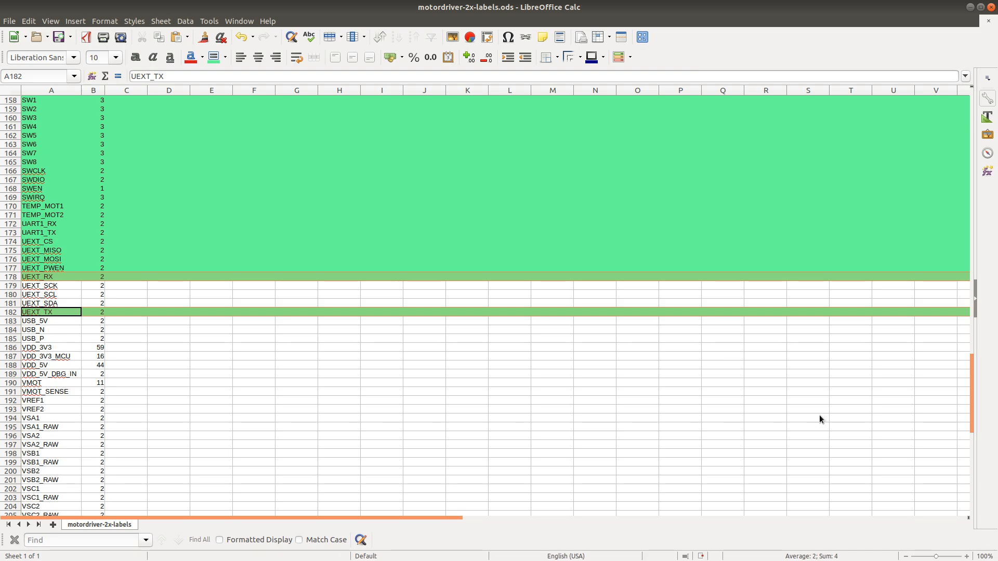
shift+click(11, 285)
click(215, 58)
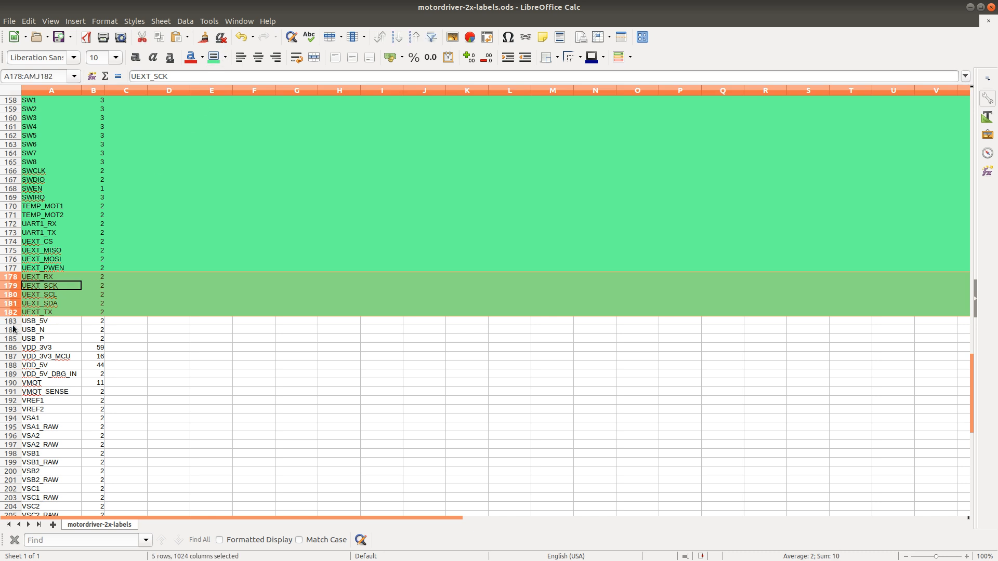
scroll(27, 322, down, 4)
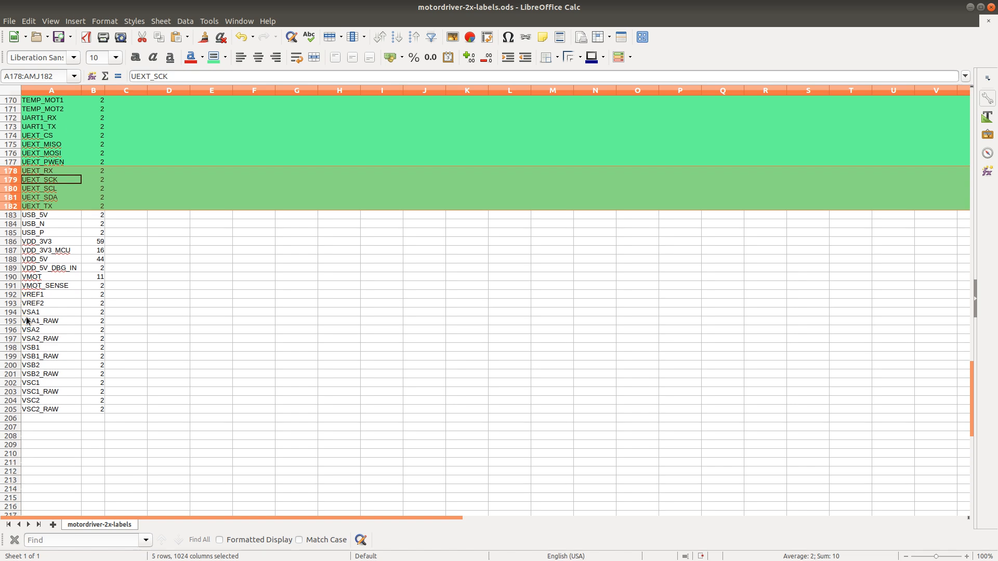
Switch to Eeschema and search for USB_5V, stepping from its USB connector occurrence to the one at the U19 regulator output
key(alt+Tab)
double_click(703, 391)
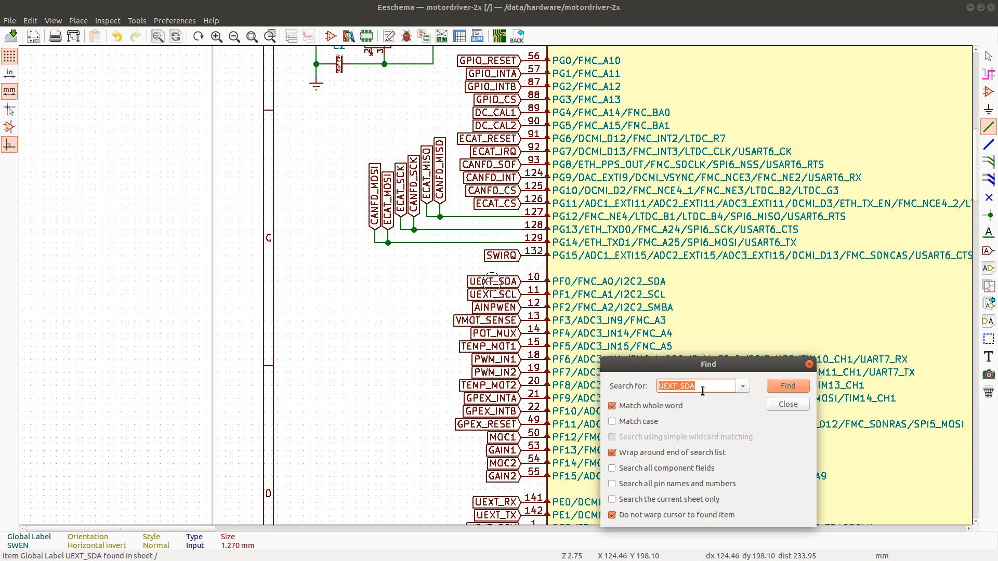
text(USB5V)
key(Return)
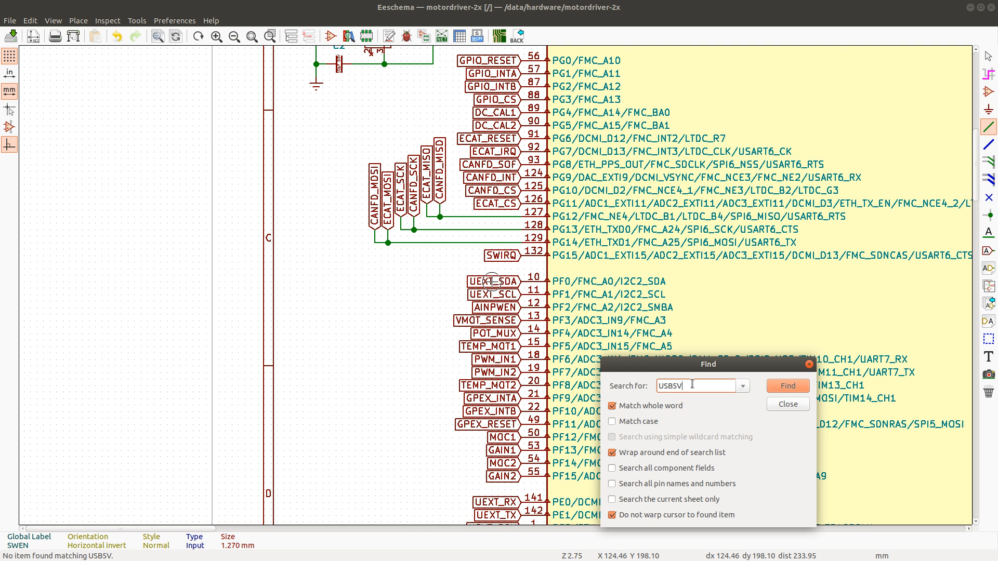
text(_5)
key(Return)
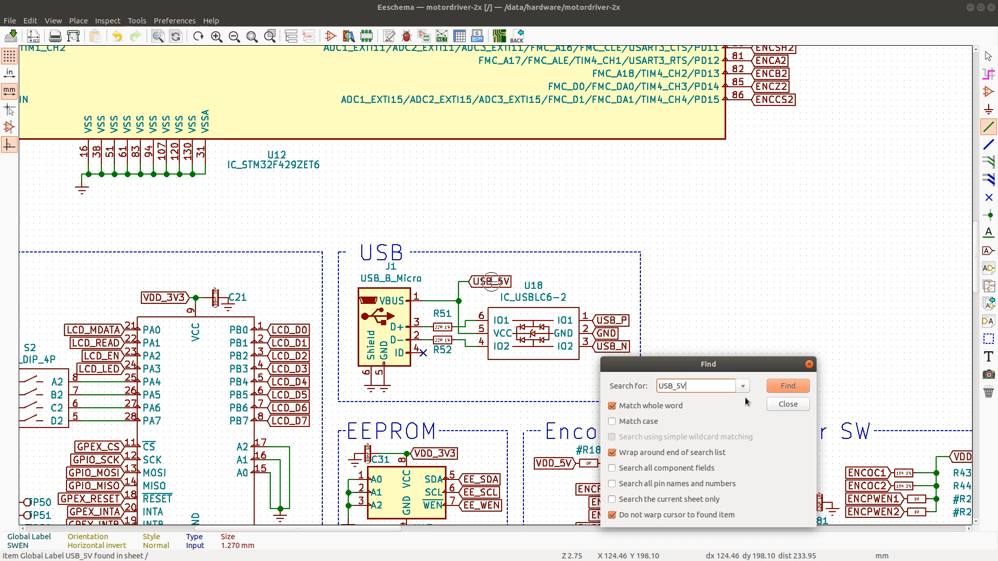
click(791, 389)
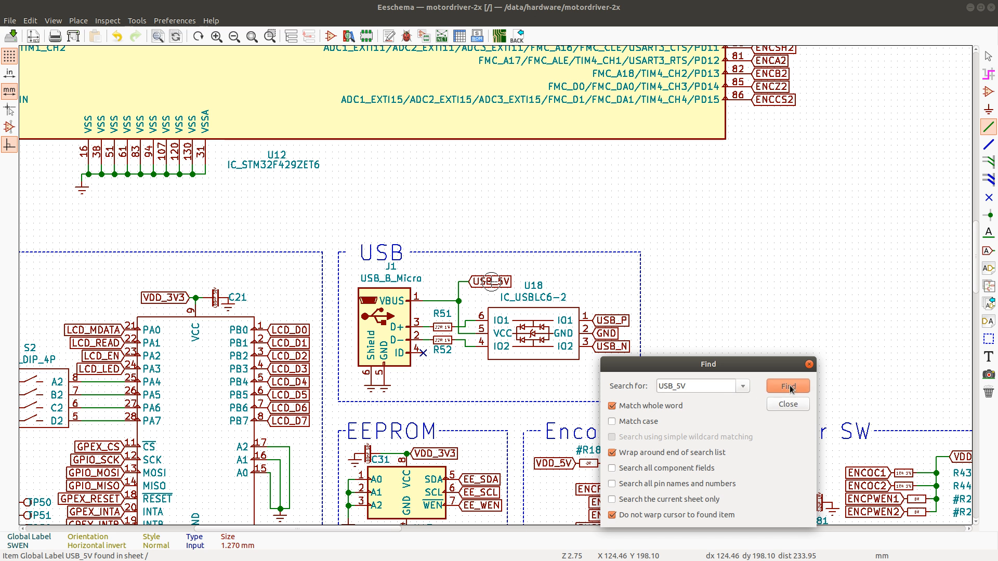
click(789, 387)
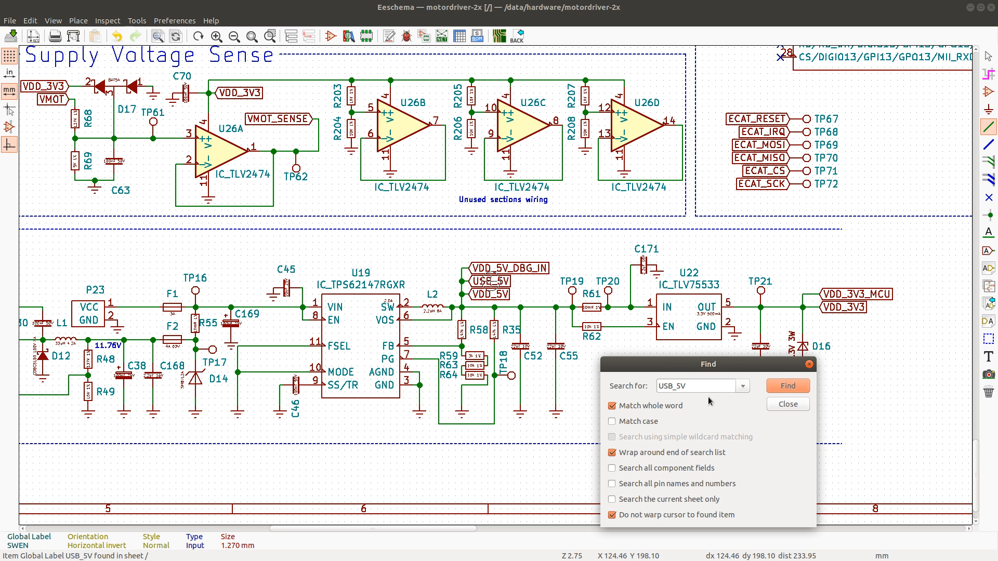
Consult the LibreOffice Calc list, return to Eeschema and search for USB_5V again to get back to the USB connector block
key(alt+Tab)
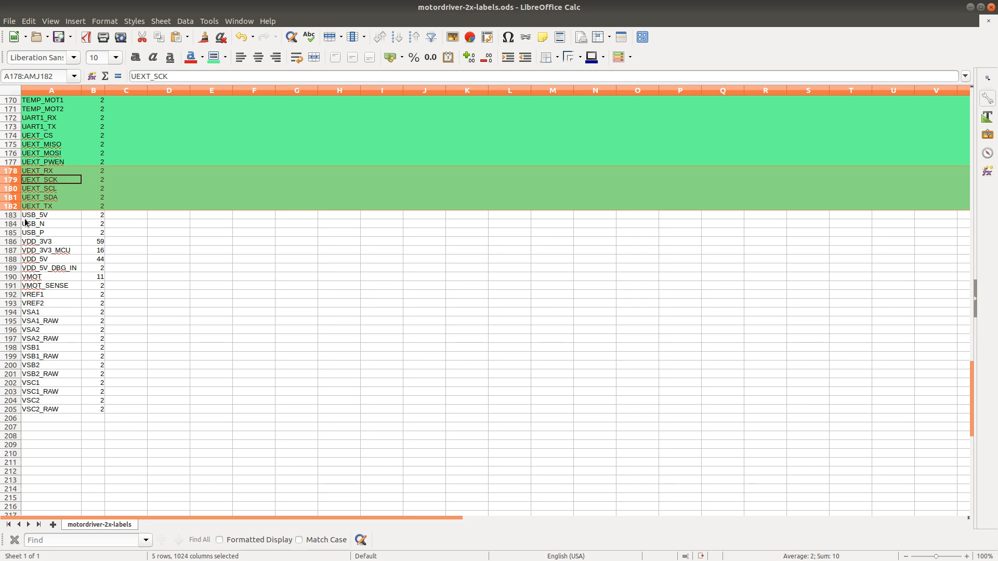
key(alt+Tab)
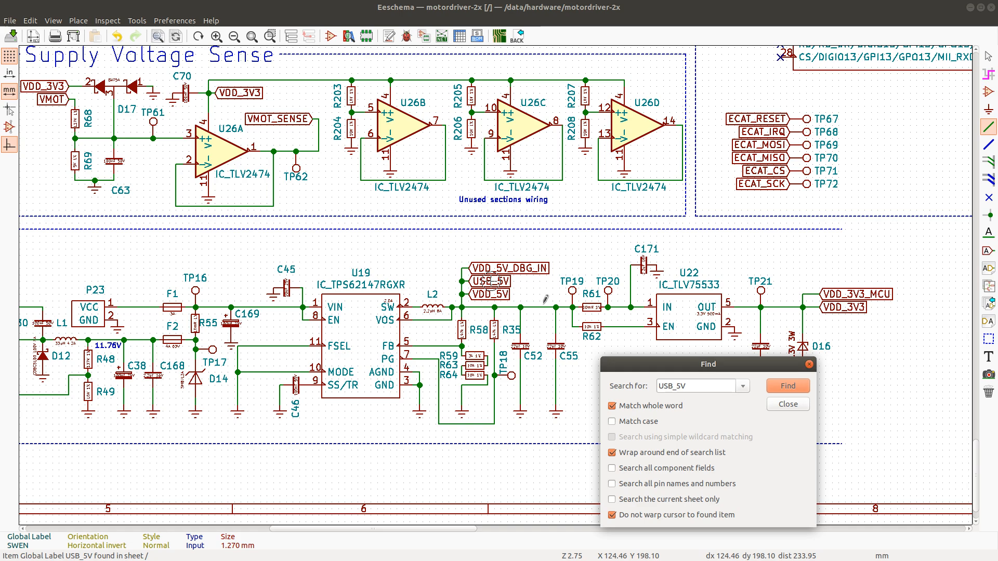
click(704, 386)
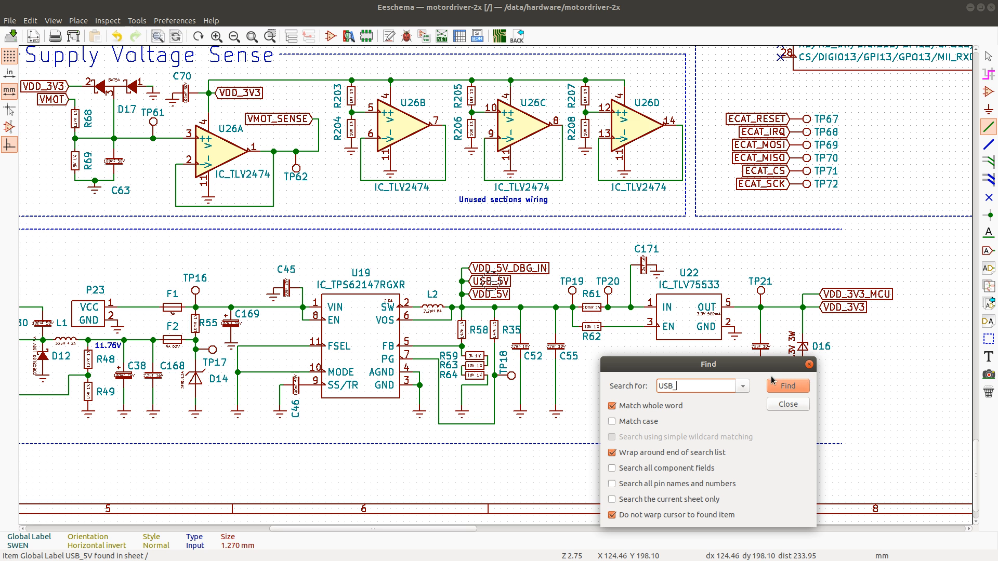
text(5V)
click(785, 386)
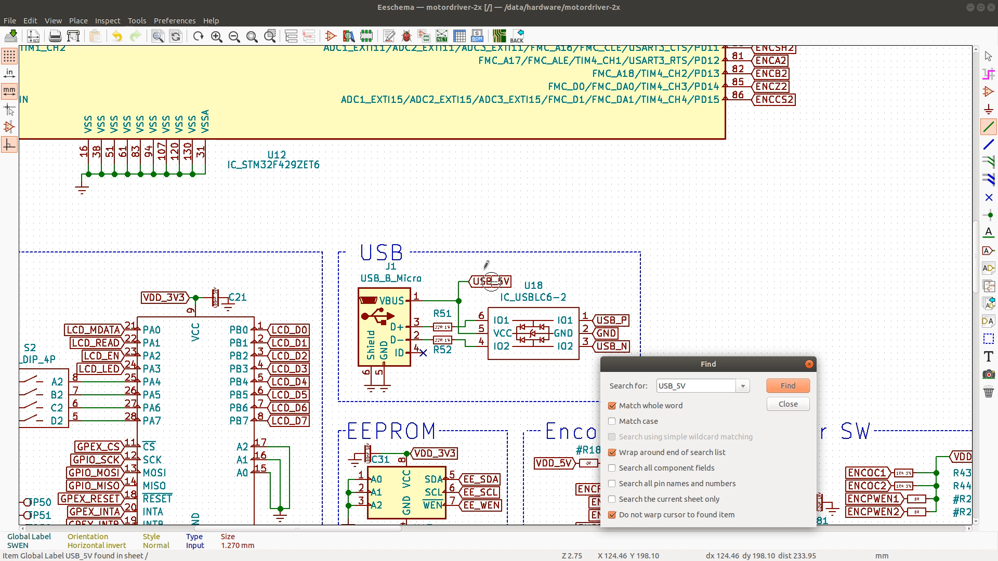
Close the search, move the USB_5V label off the USB connector's VBUS wire to X 243.84, Y 257.80, and delete the short horizontal wire stub
scroll(484, 269, up, 1)
scroll(489, 275, down, 1)
scroll(499, 289, up, 1)
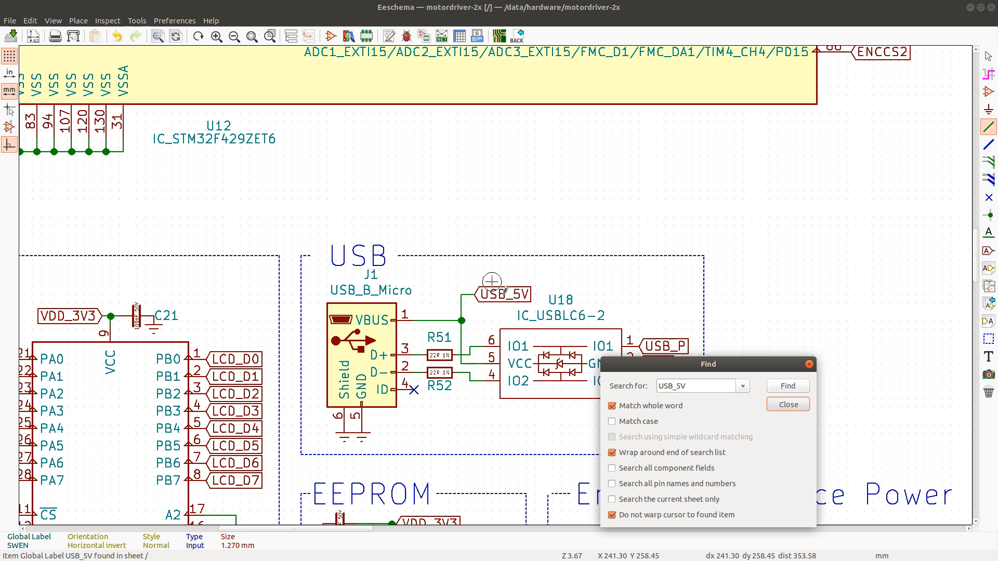
click(786, 404)
key(m)
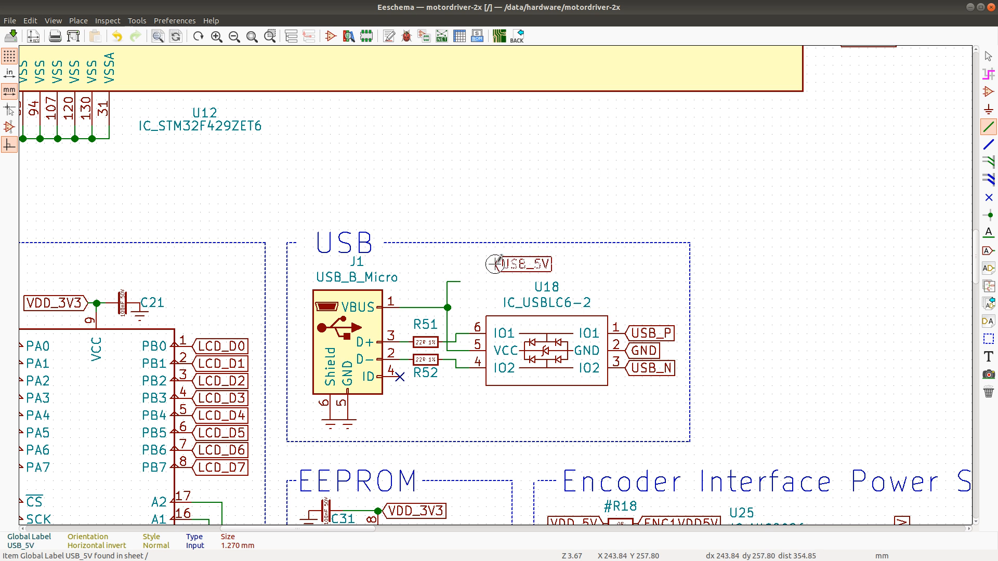
click(499, 264)
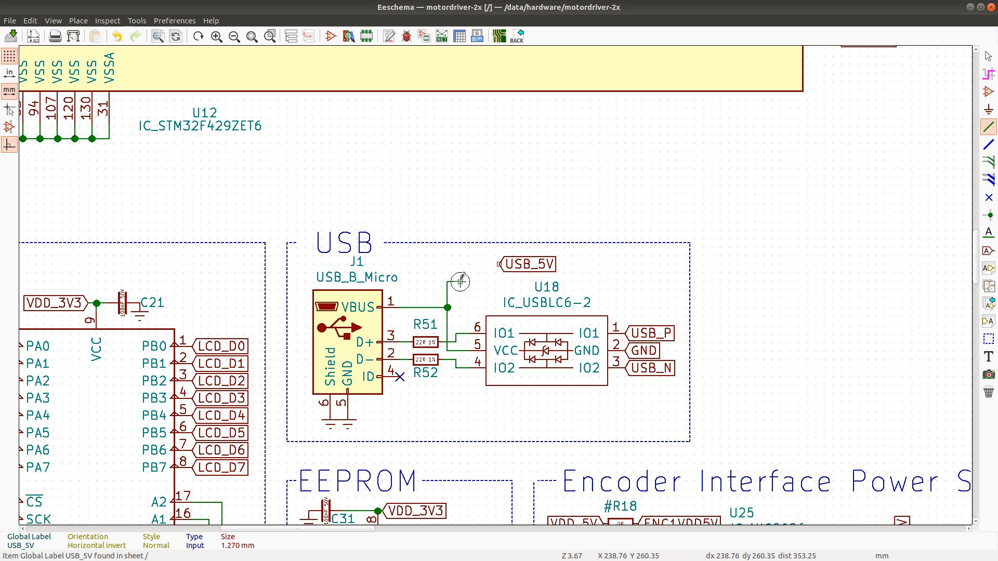
key(Escape)
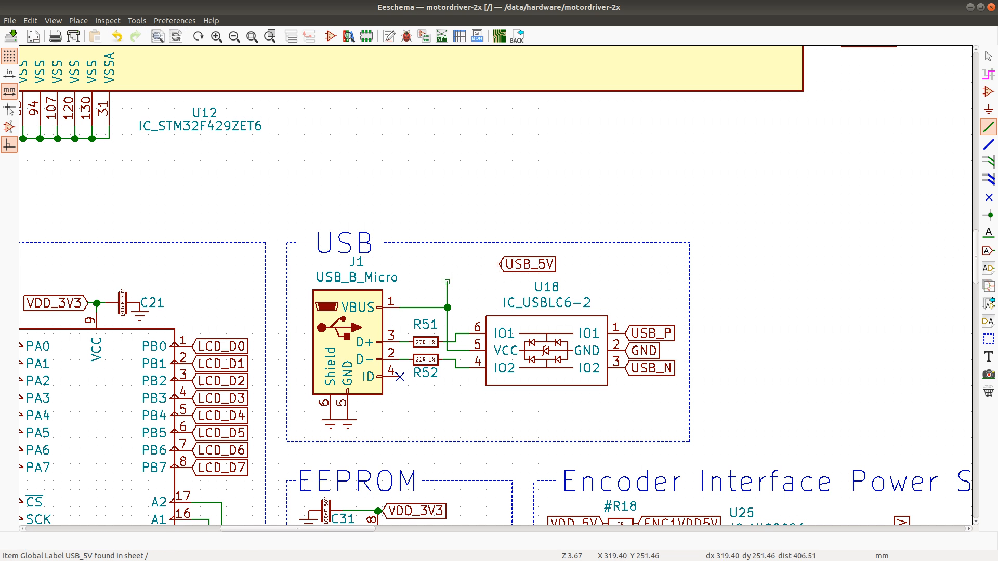
Find the RES_0R_0402 symbol and add it horizontally between the open VBUS wire and the USB_5V label in the USB block
click(990, 94)
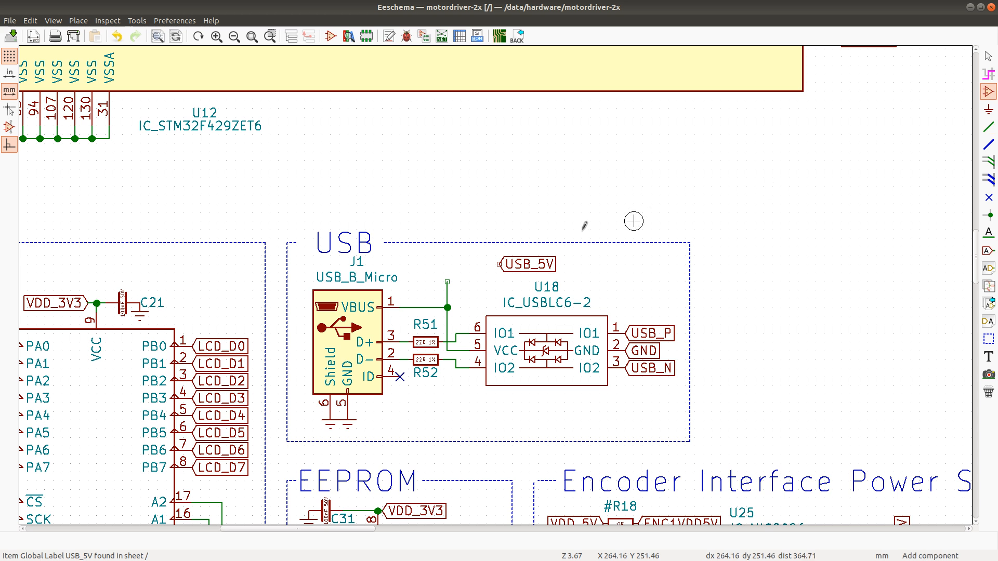
click(469, 260)
text(R)
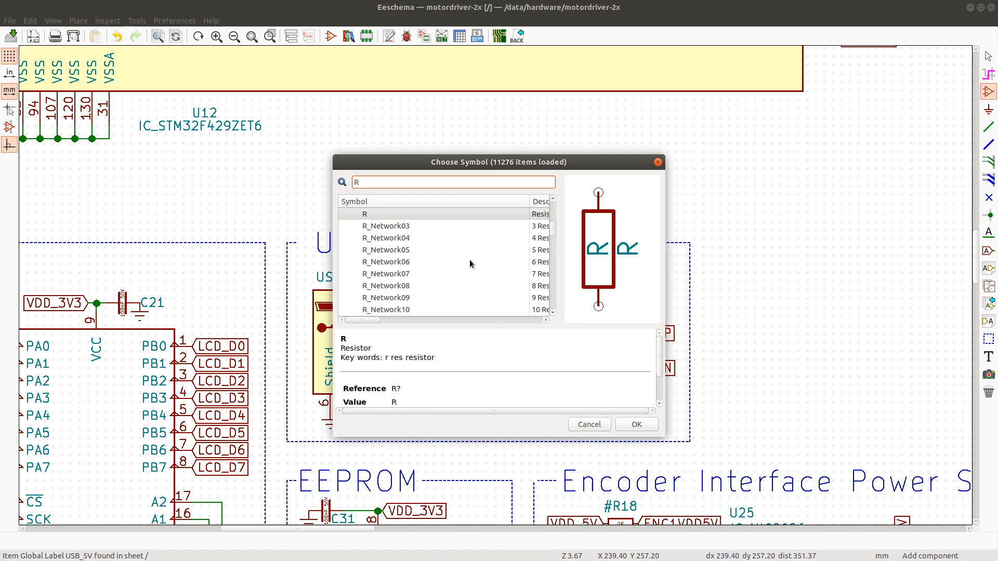
key(BackSpace)
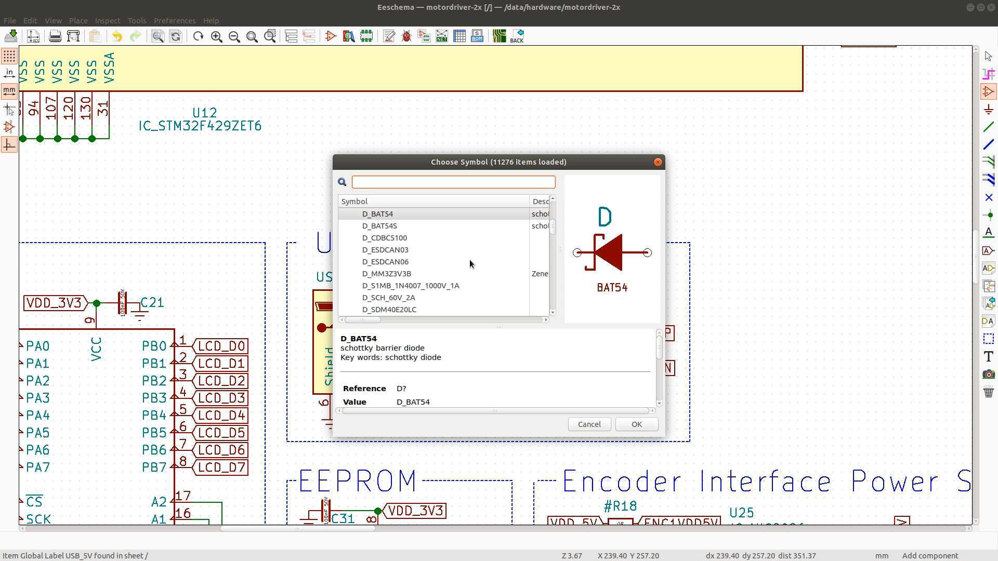
text(0R)
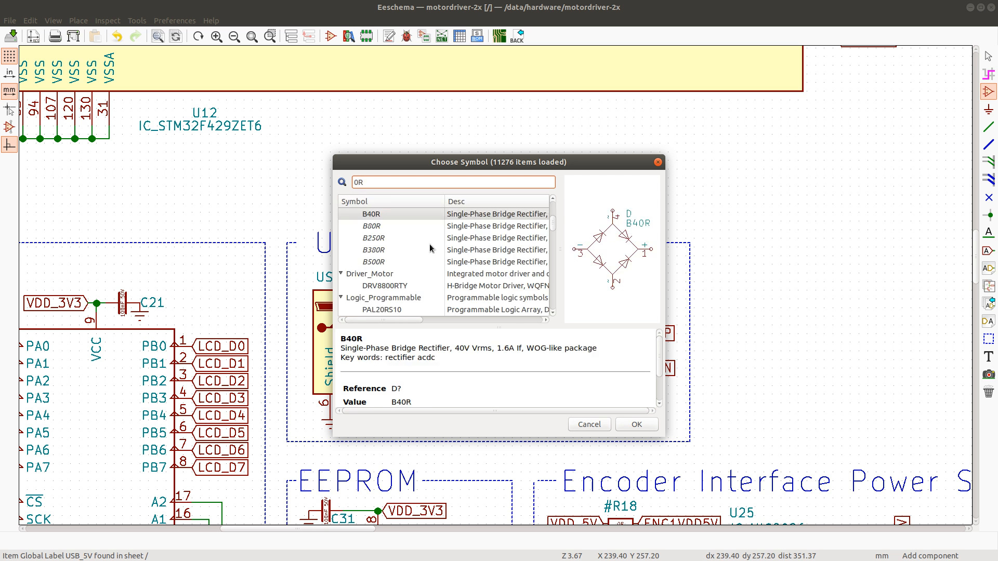
scroll(391, 226, up, 2)
click(391, 226)
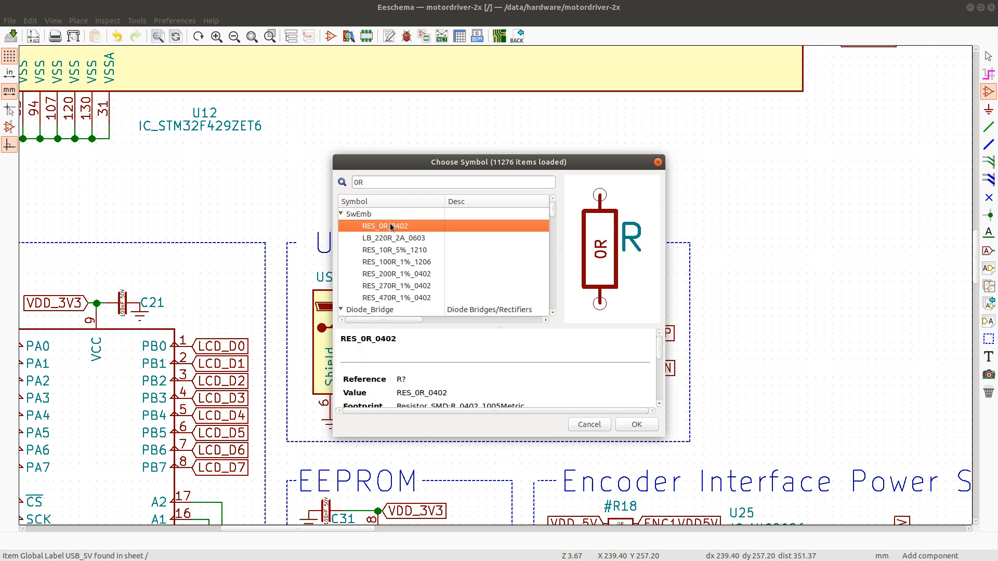
double_click(391, 226)
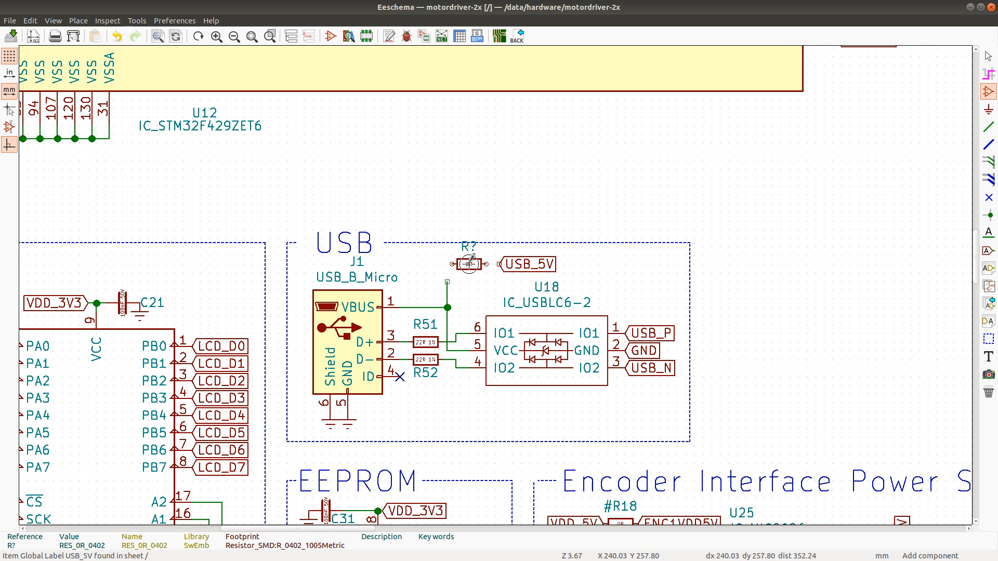
Move the 0R resistor's reference below its body and wire its two ends to the VBUS line and the USB_5V label
click(469, 264)
key(m)
click(469, 277)
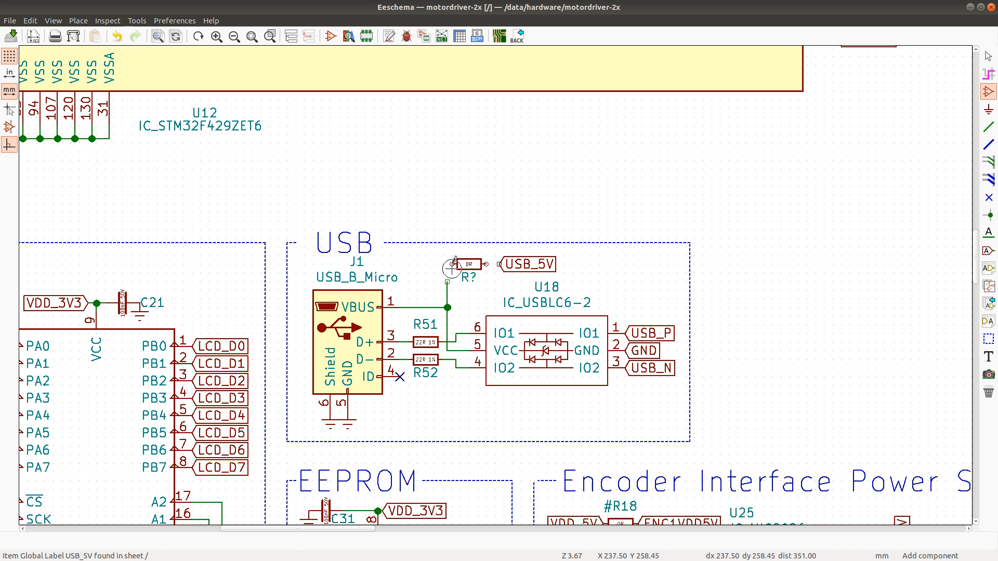
key(w)
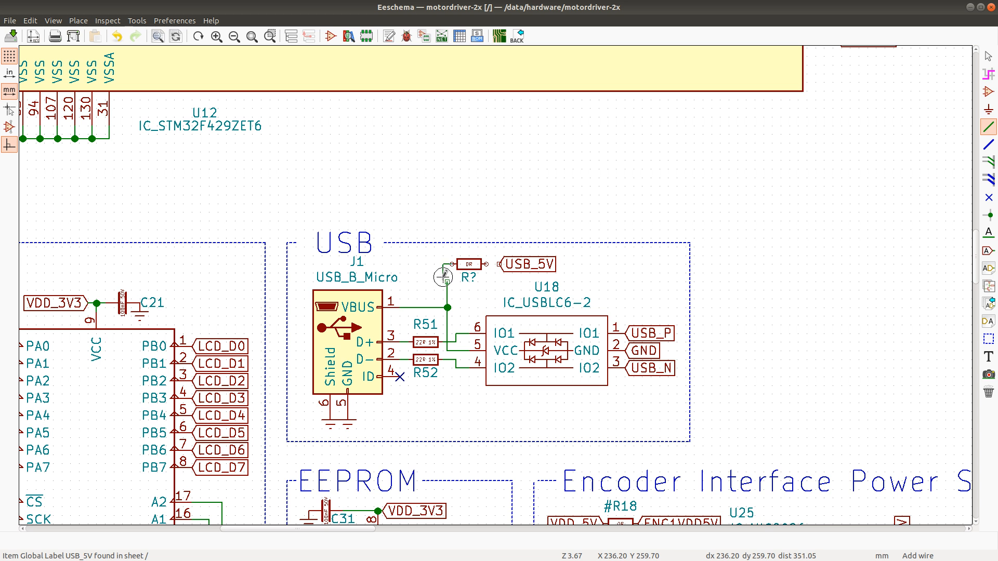
click(488, 264)
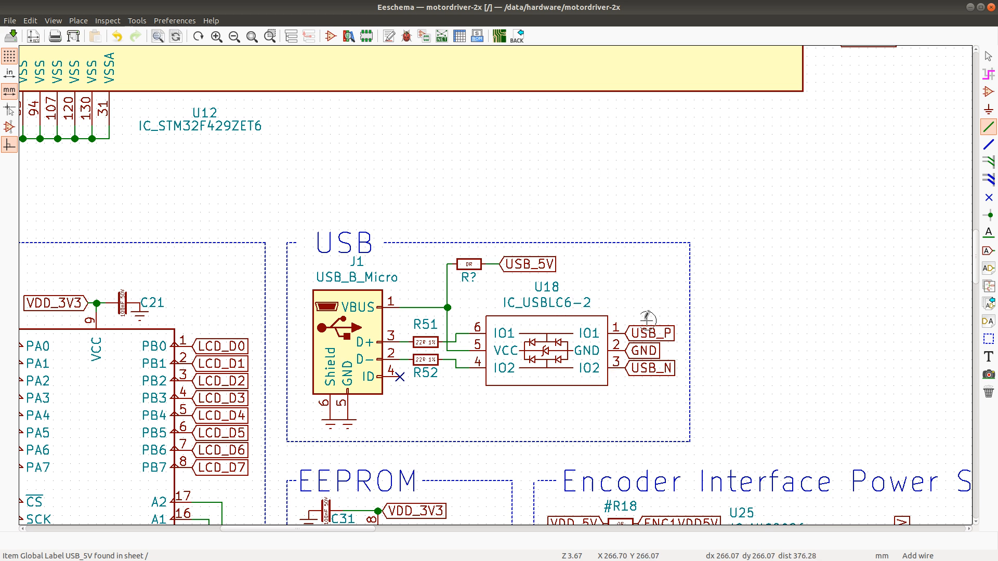
Switch to the LibreOffice Calc label list and fill the USB_5V row, 183, with the green background
key(alt+Tab)
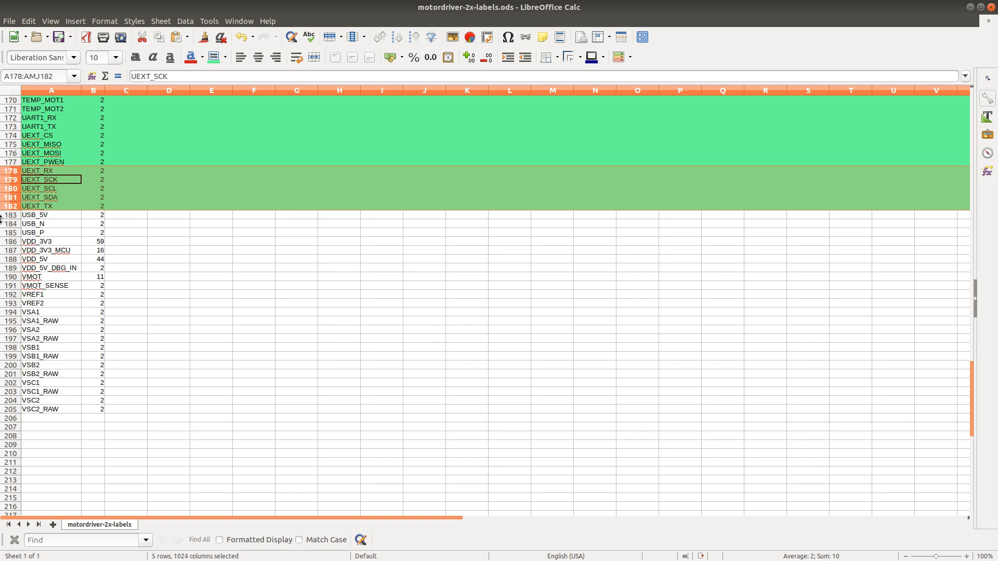
click(7, 215)
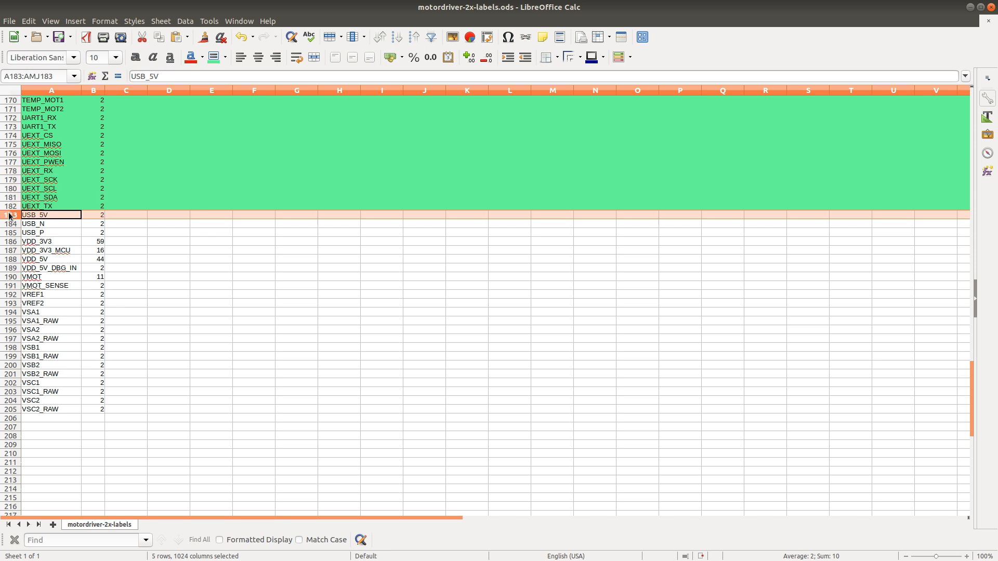
click(214, 59)
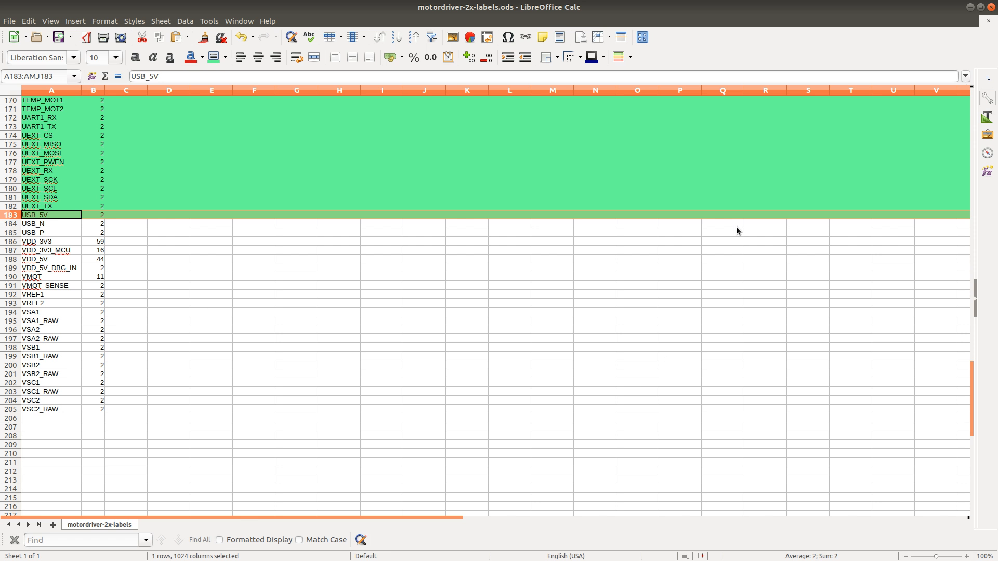
Consult the LibreOffice Calc list again, return to Eeschema and search for USB_N, stepping from its USB block occurrence to the microcontroller's PA11 pin
key(alt+Tab)
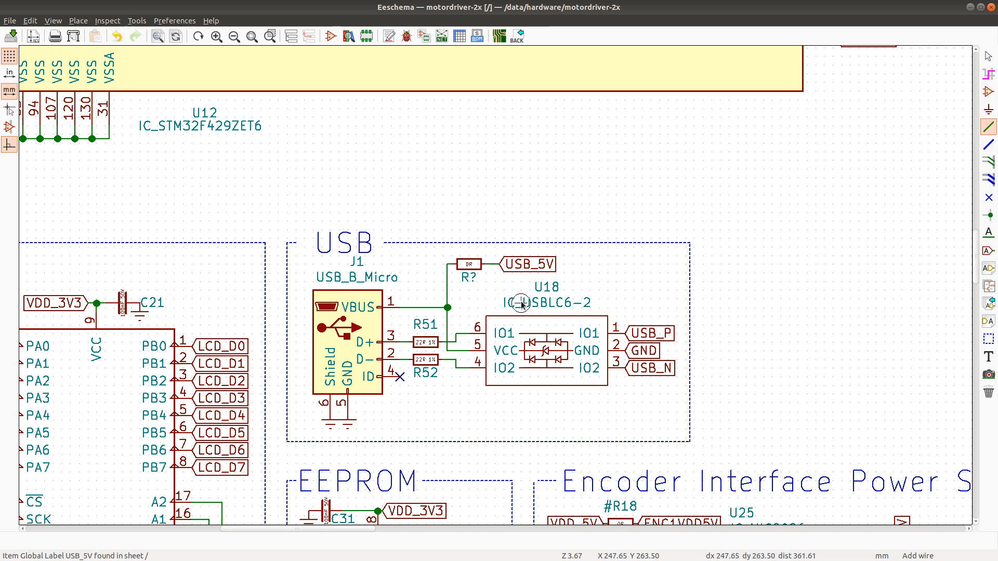
key(alt+Tab)
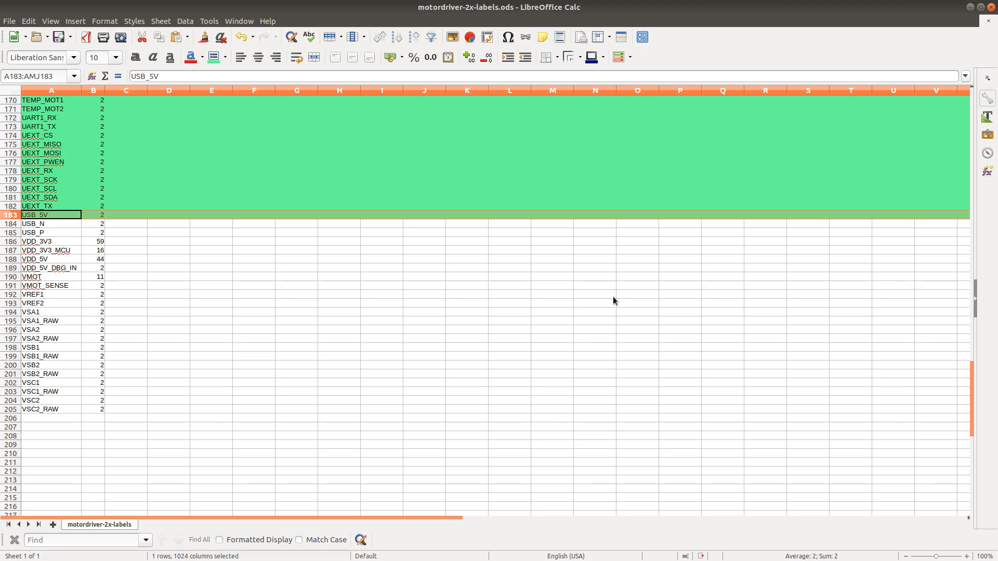
key(alt+Tab)
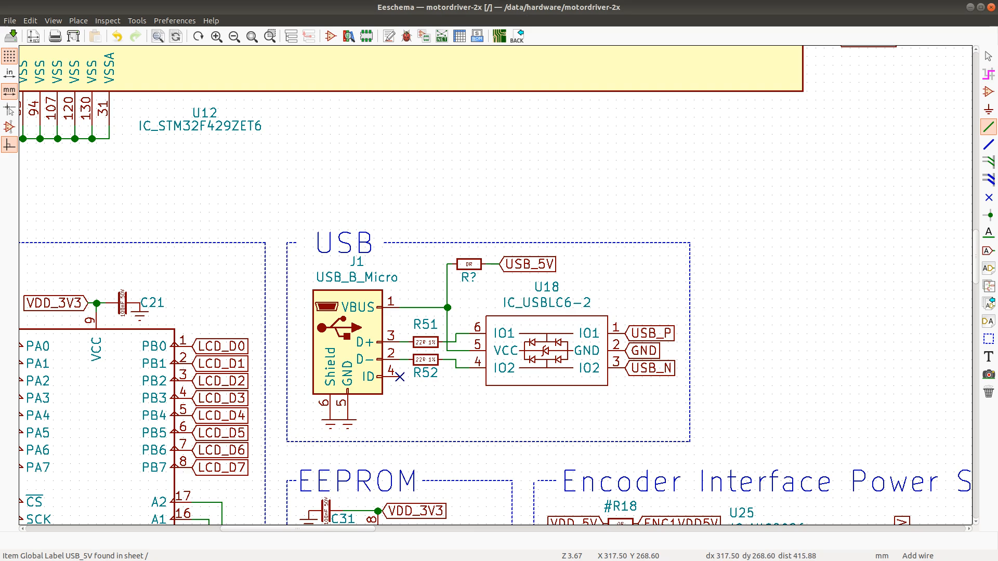
key(ctrl+f)
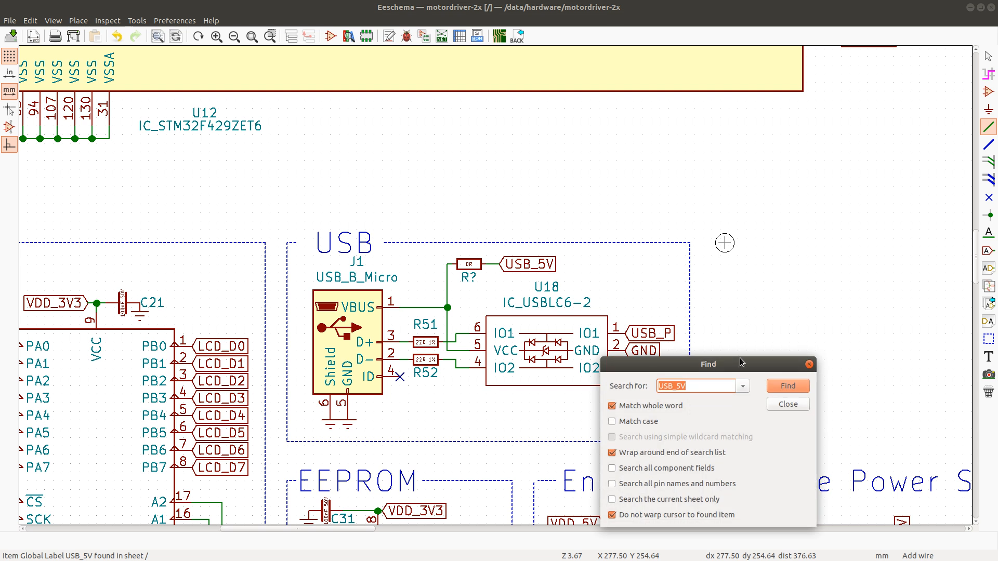
click(732, 391)
key(BackSpace)
key(BackSpace)
text(N)
key(Return)
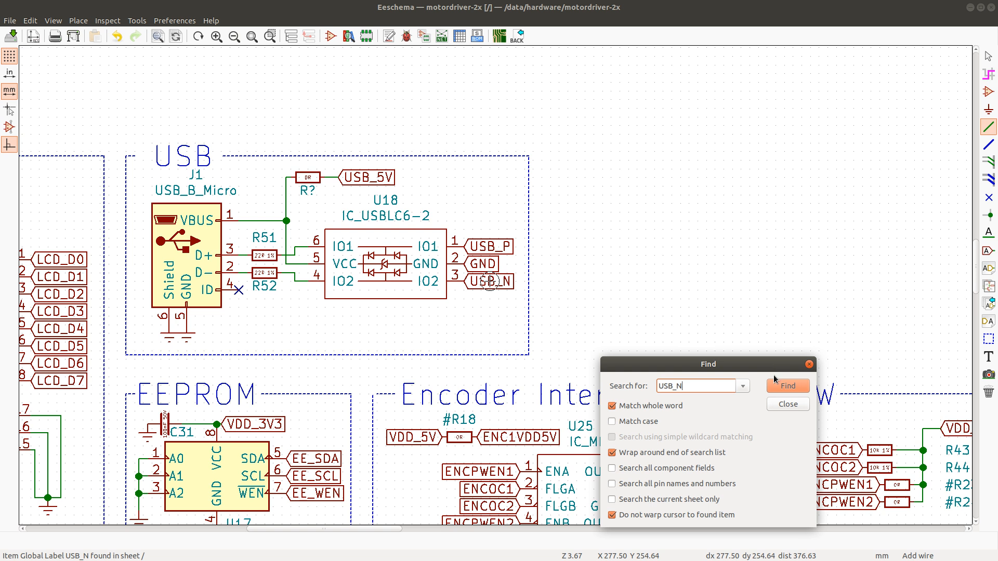
click(789, 388)
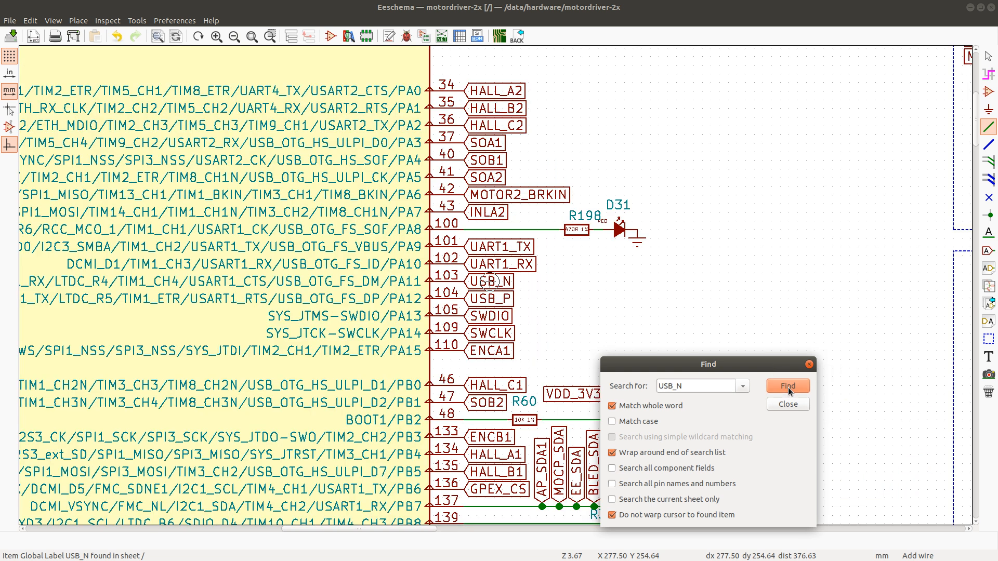
Search for USB_P, stepping from its occurrence in the USB block to the one at the microcontroller's PA12 pin
click(693, 388)
key(BackSpace)
text(P)
key(Return)
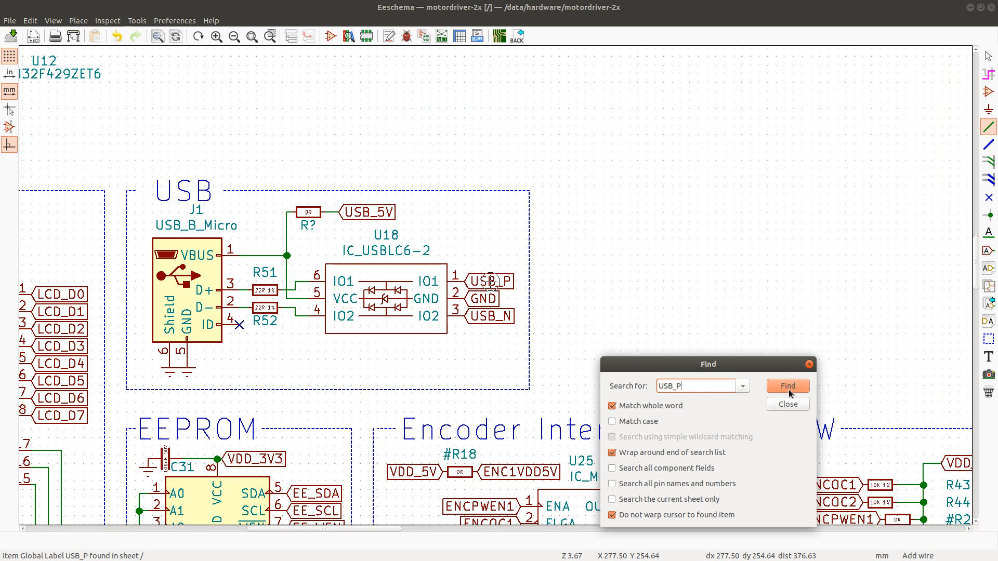
click(789, 387)
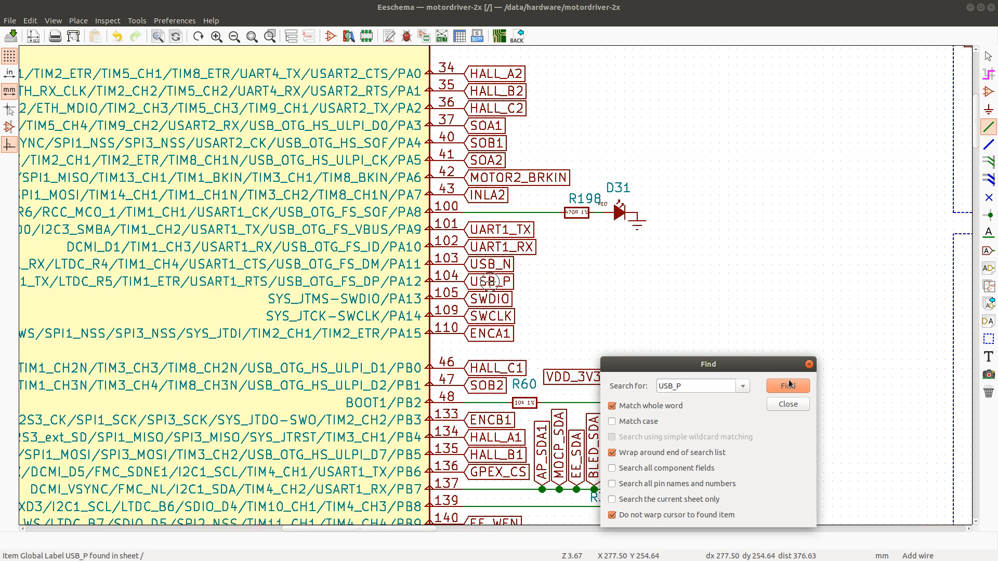
Switch to the LibreOffice Calc label list and fill the USB_N and USB_P rows, 184 and 185, with the green background
key(alt+Tab)
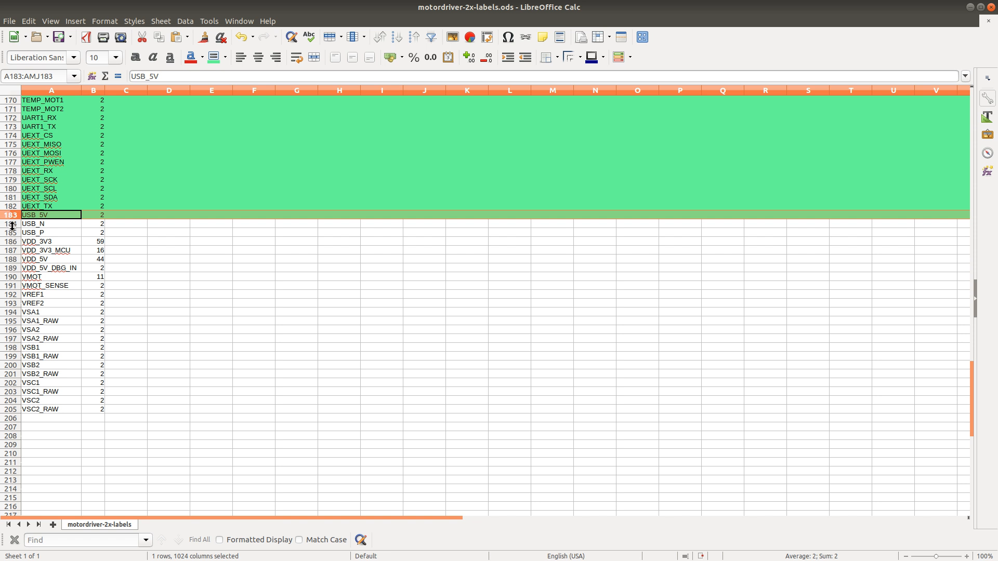
drag(12, 225, 14, 234)
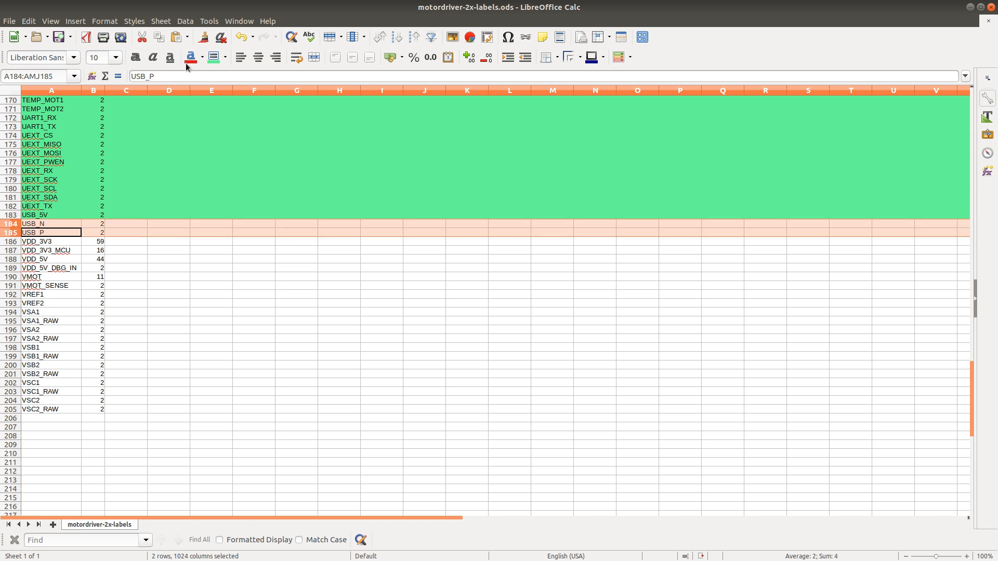
click(213, 57)
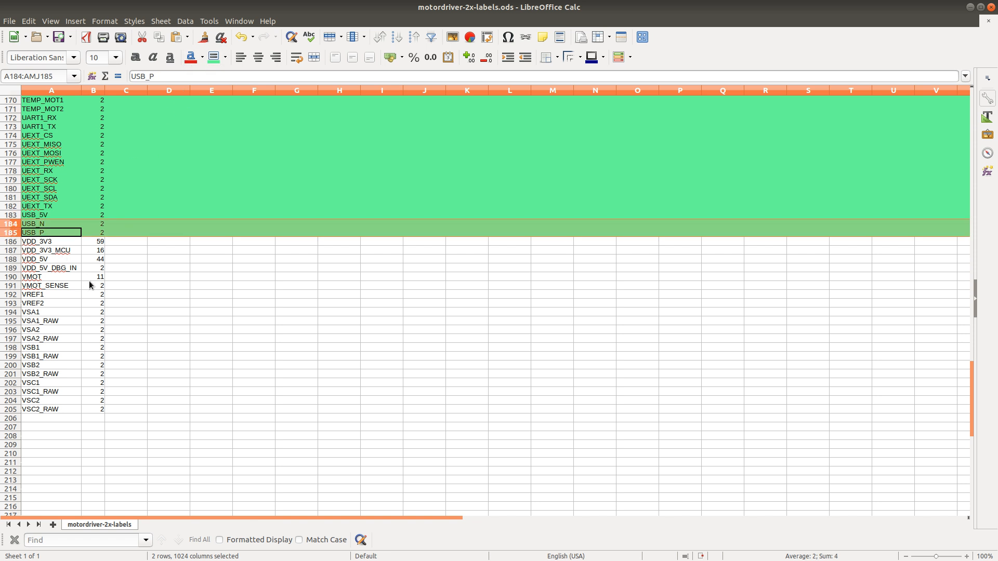
Switch to Eeschema and search for VDD_3V3, stepping through its occurrences at diodes D19 to D22 in both motor driver blocks
key(alt+Tab)
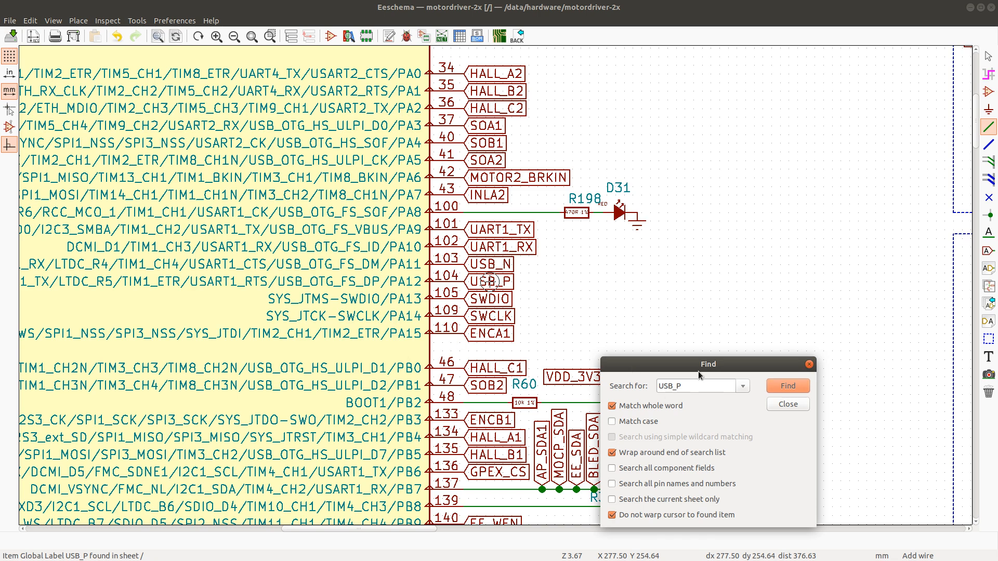
triple_click(690, 385)
text(VDD_3V3)
key(Return)
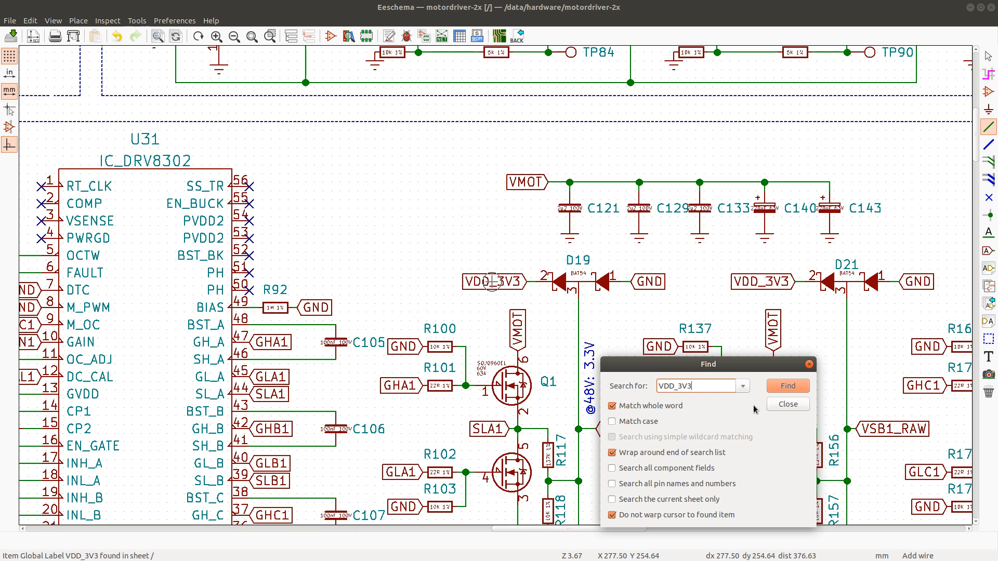
click(788, 387)
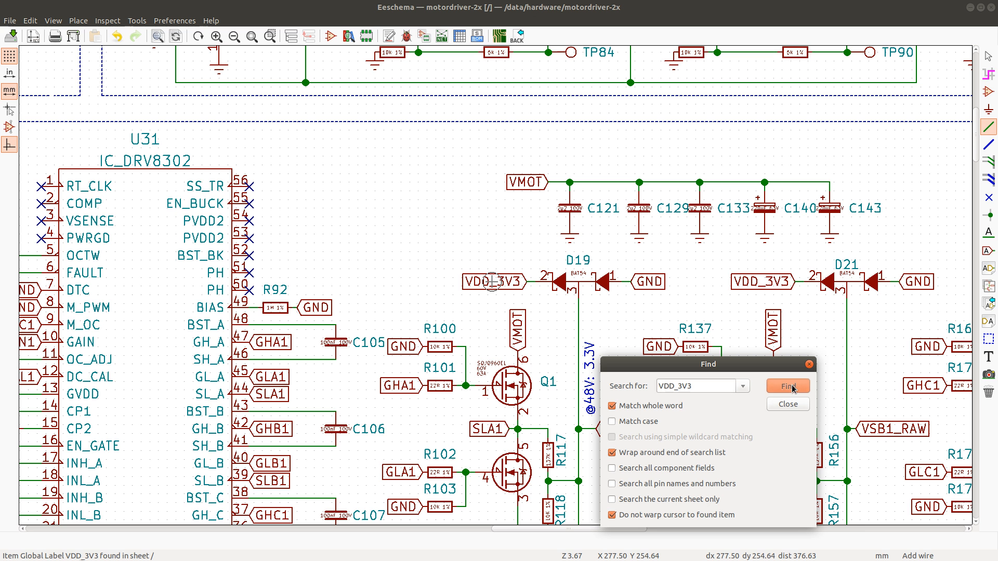
click(788, 387)
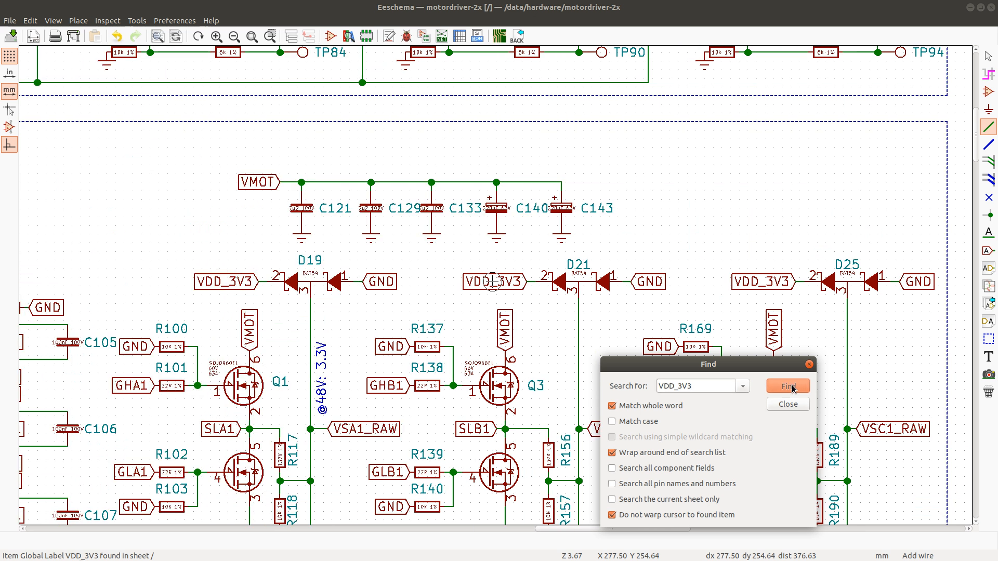
click(788, 386)
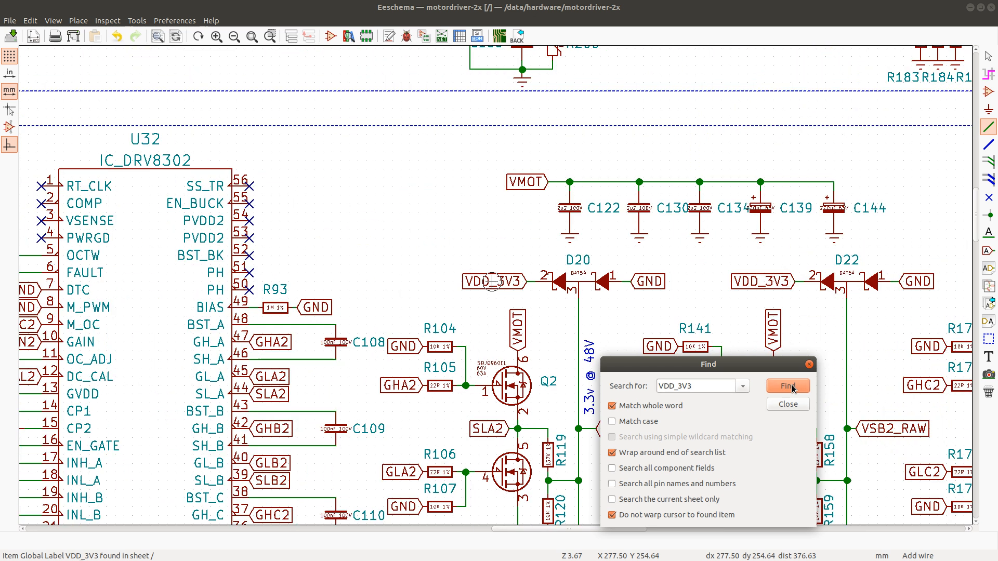
click(793, 387)
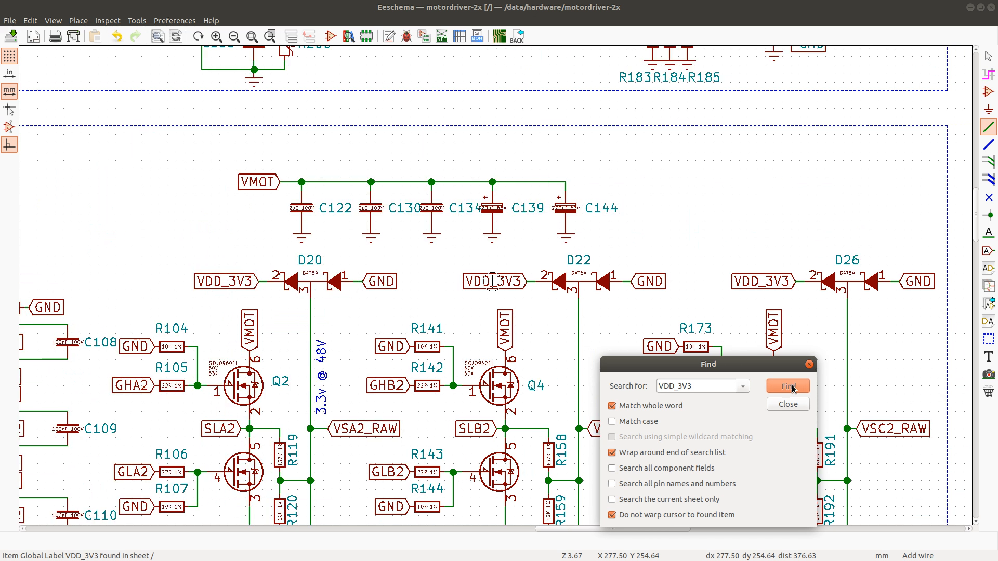
Continue the VDD_3V3 search through diode D17 in Supply Voltage Sense and the Hall sensor protection arrays D23 and D24
click(792, 387)
click(792, 387)
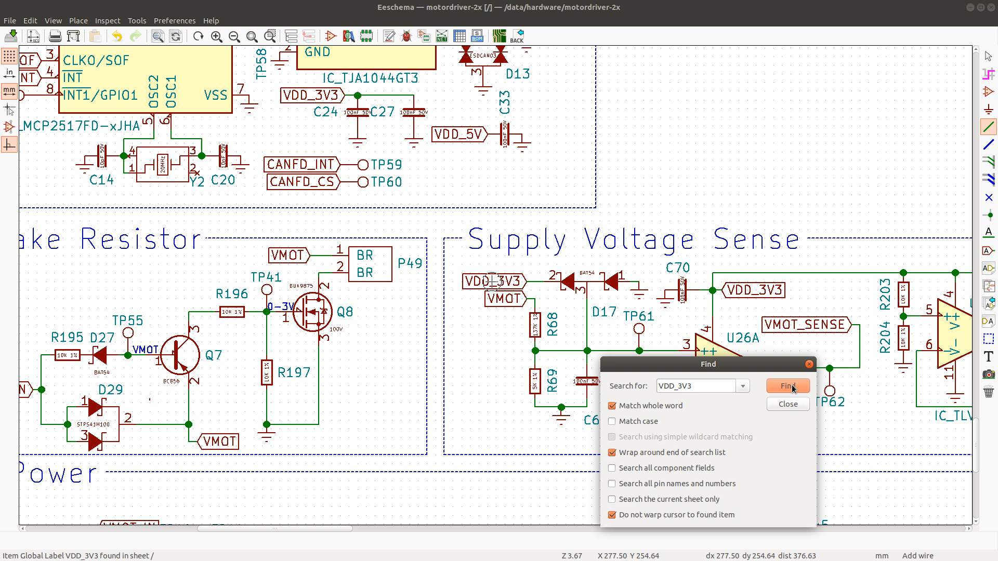
click(792, 385)
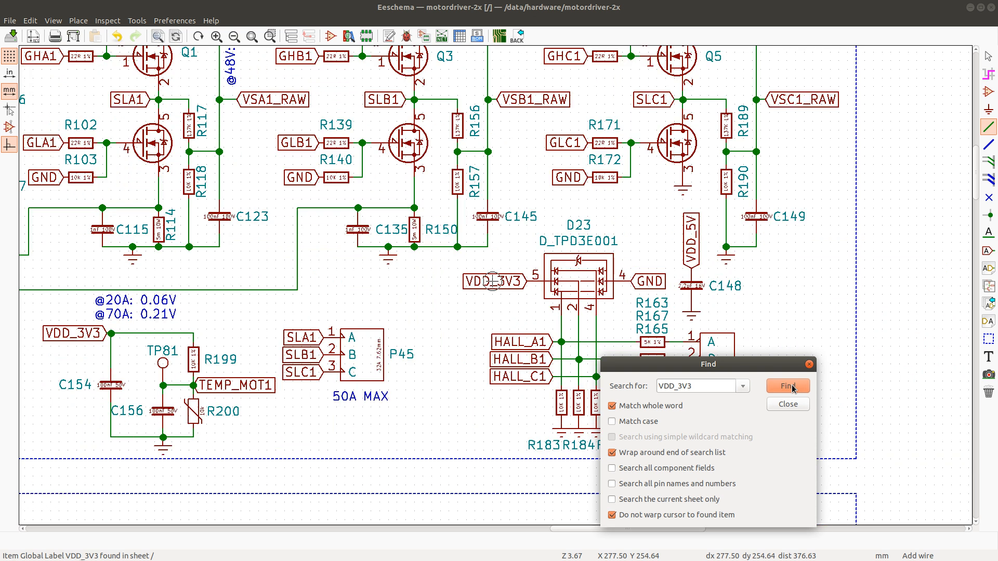
click(792, 387)
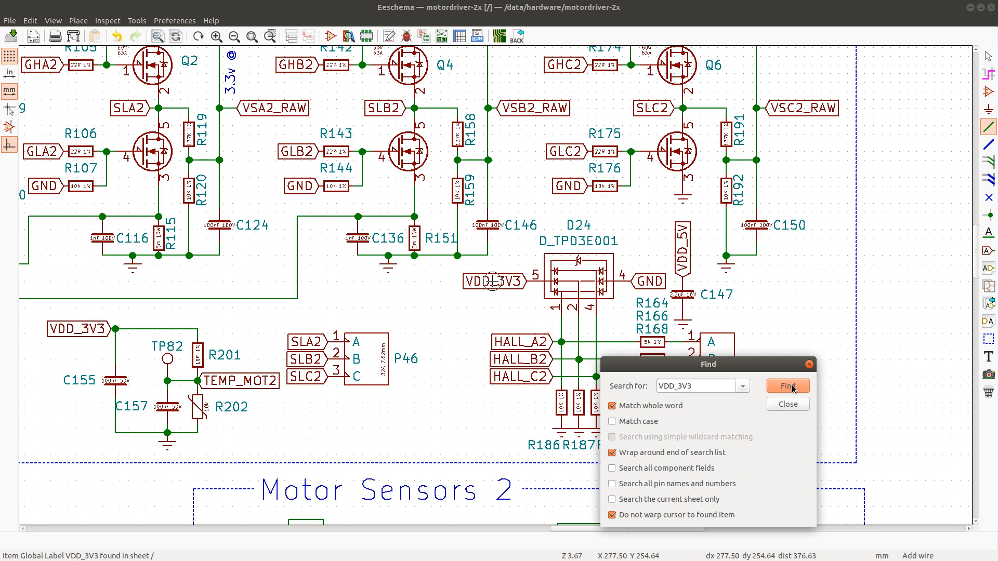
Check the VDD_3V3 labels in the CAN 2.0B and CANFD/2.0B blocks at U8, U9, C23, U11, U15 and C24
click(792, 387)
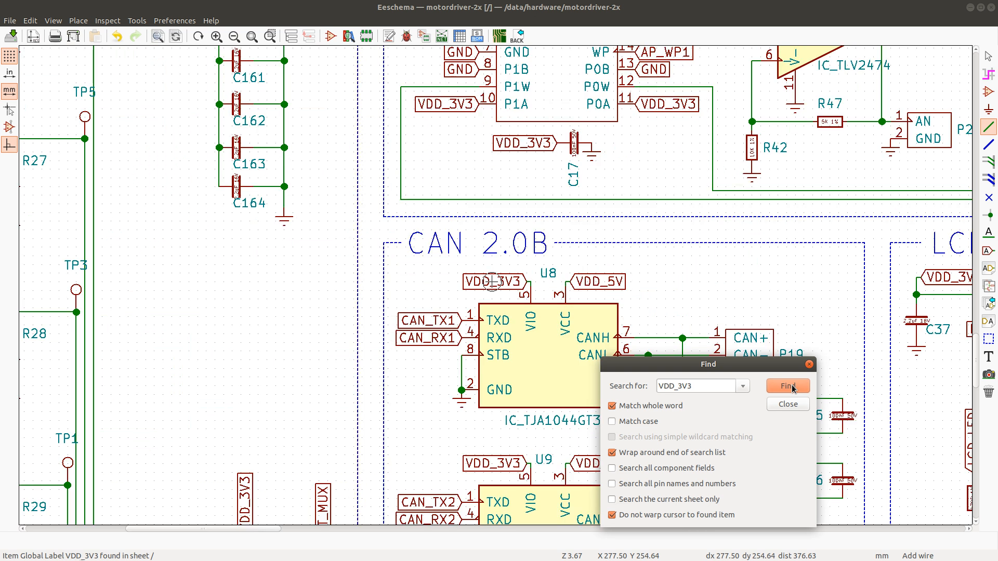
click(793, 387)
click(792, 387)
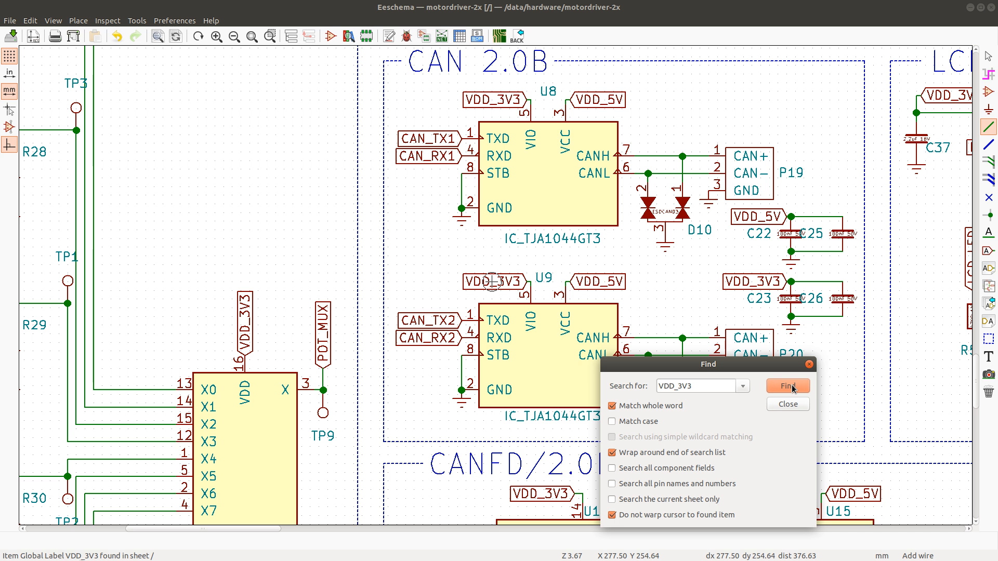
click(789, 386)
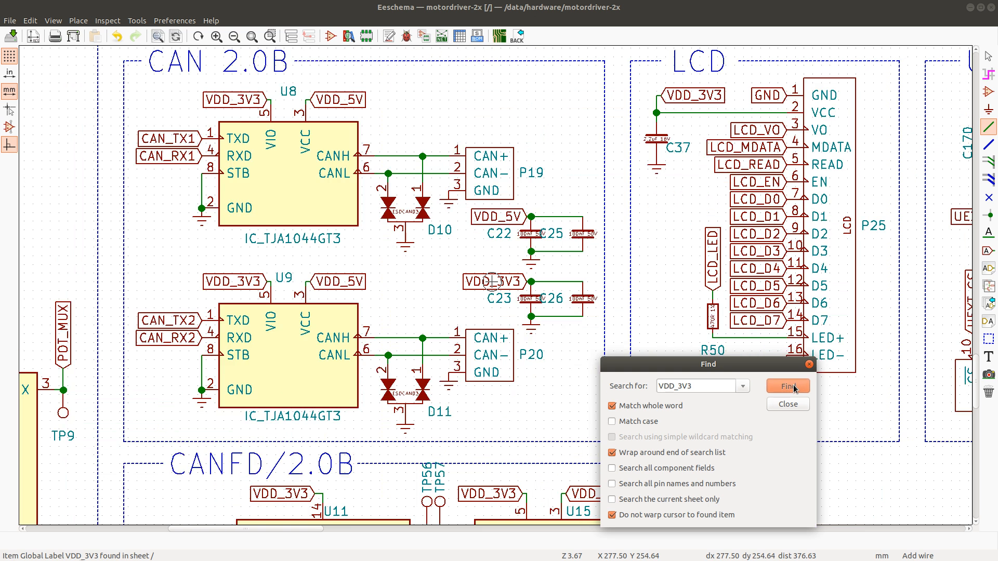
click(793, 387)
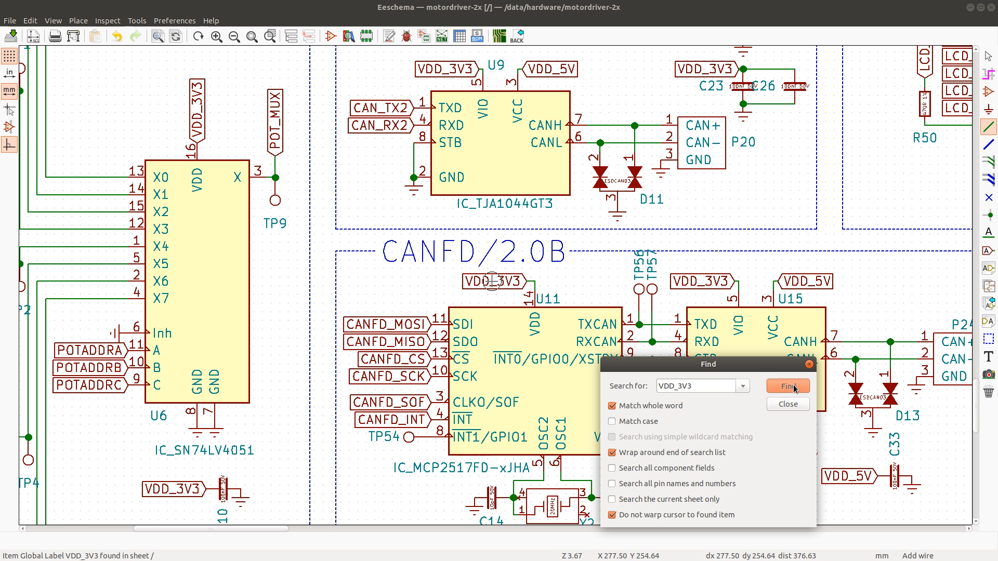
click(793, 386)
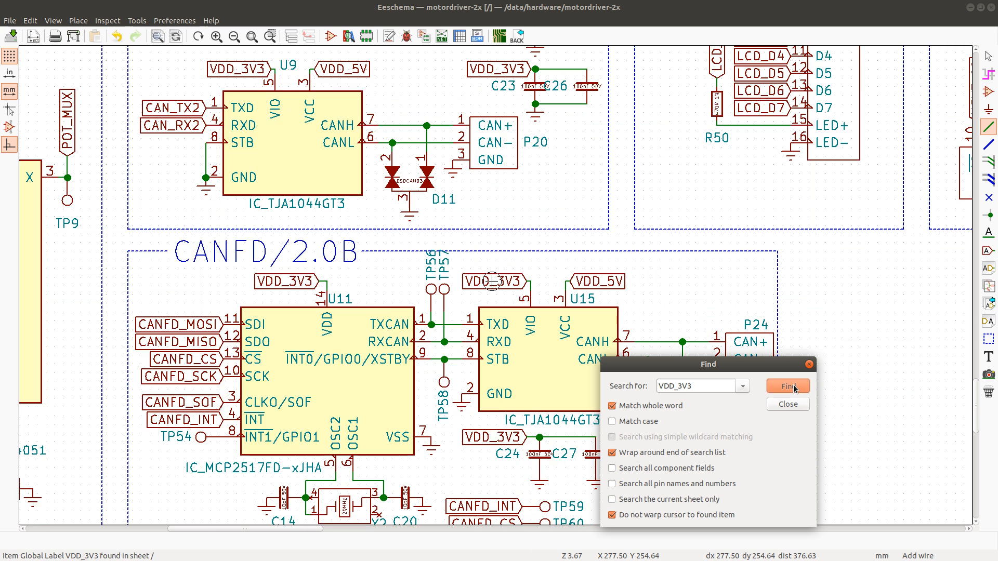
click(794, 386)
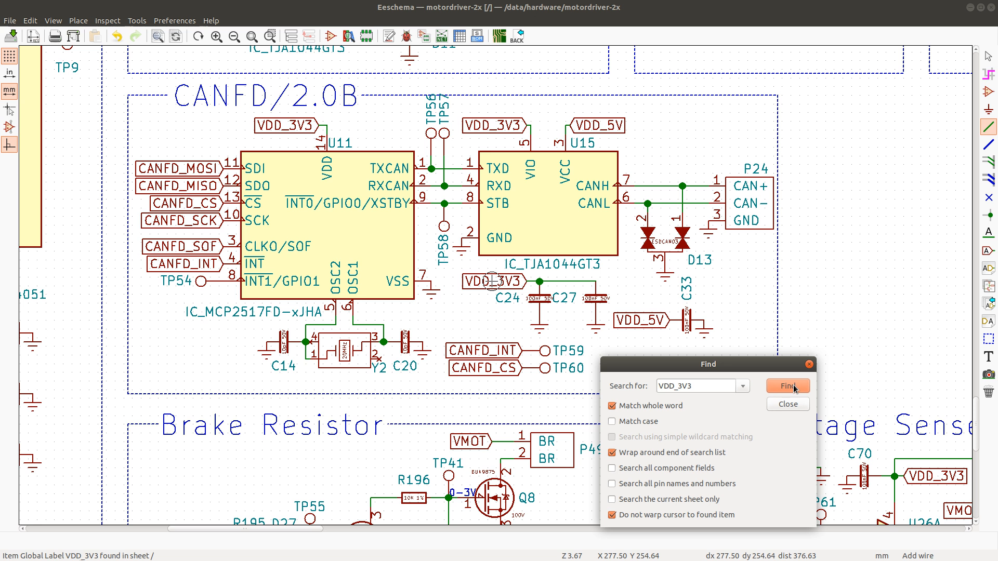
Step through VDD_3V3 at EEPROM U17 and switch chip U2, plus the EtherCAT block's FB2, FB4, FB5, D18 and R129/R130 connections
click(793, 386)
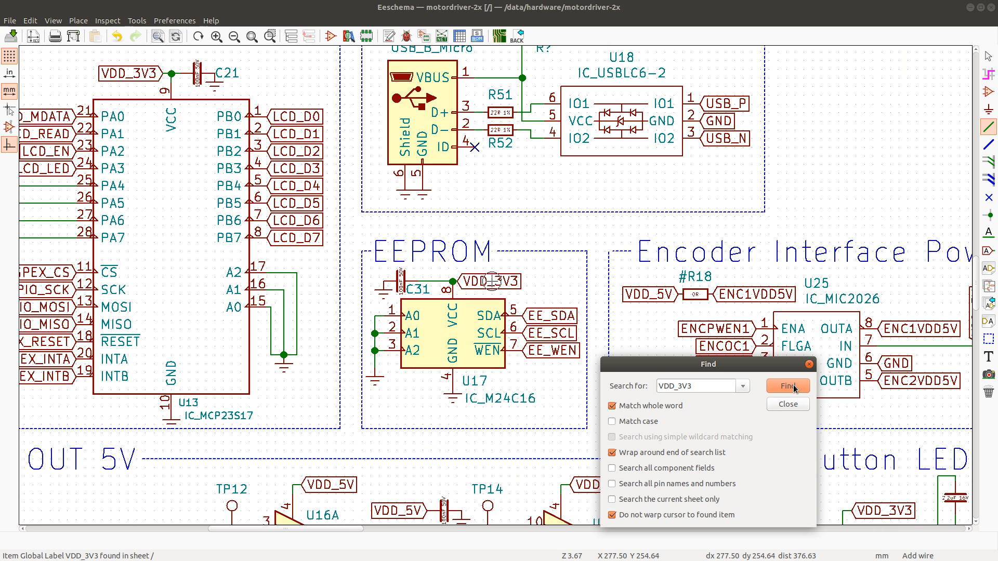
click(794, 386)
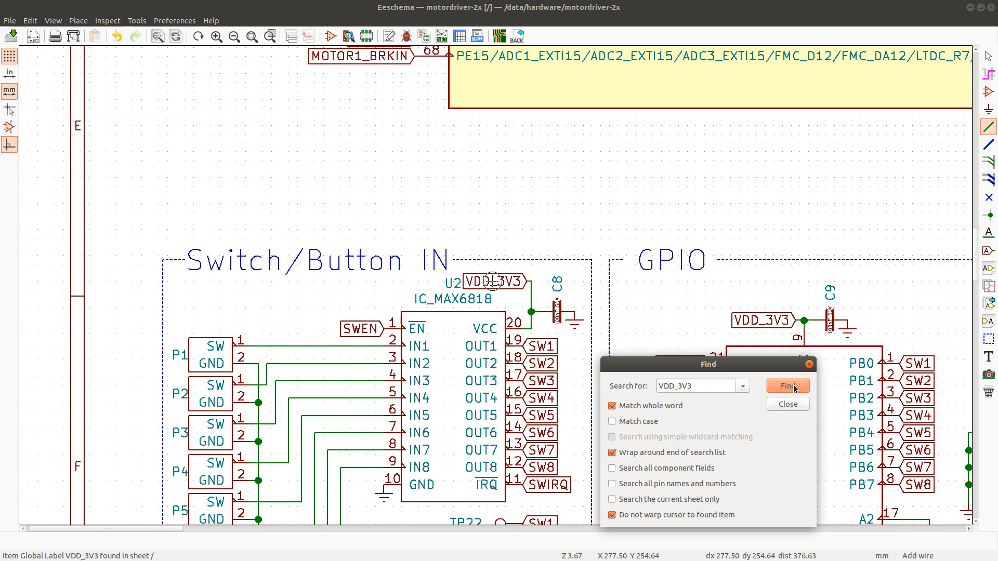
click(793, 386)
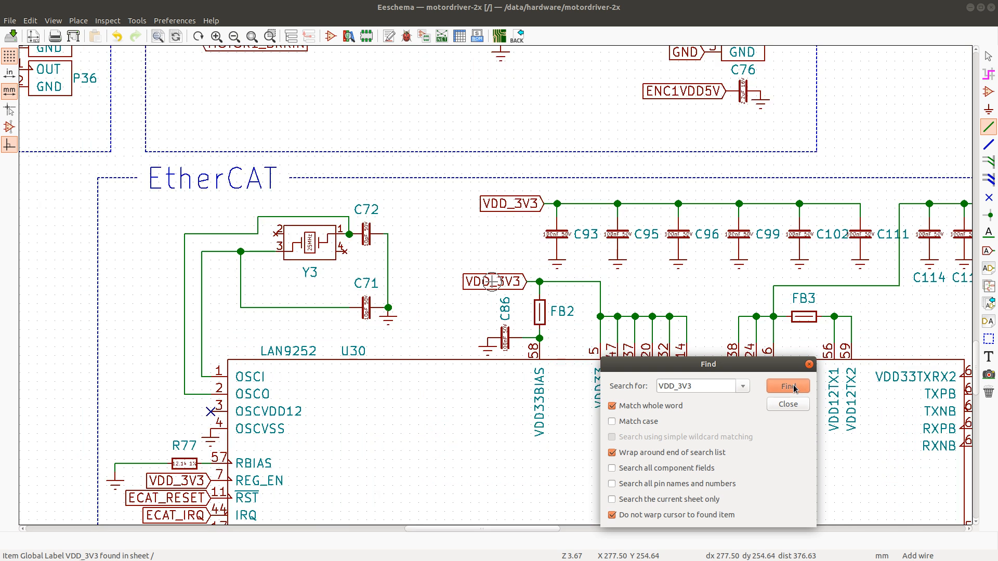
click(793, 386)
click(793, 386)
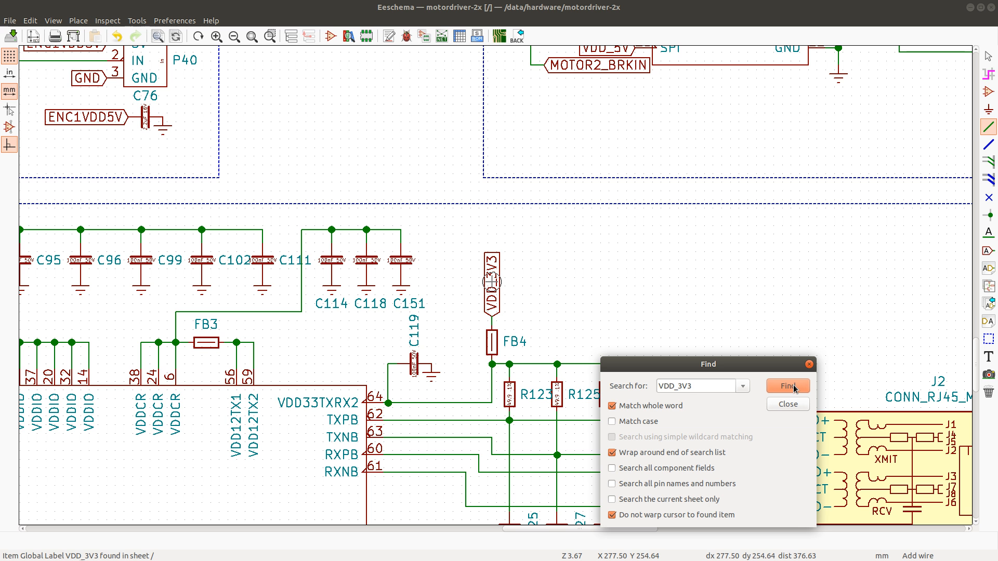
click(793, 386)
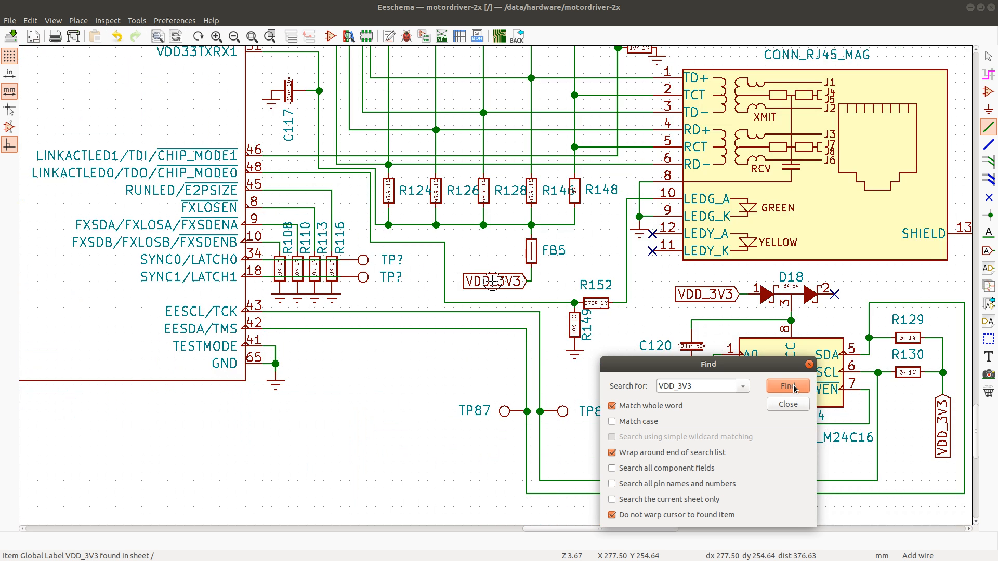
click(788, 386)
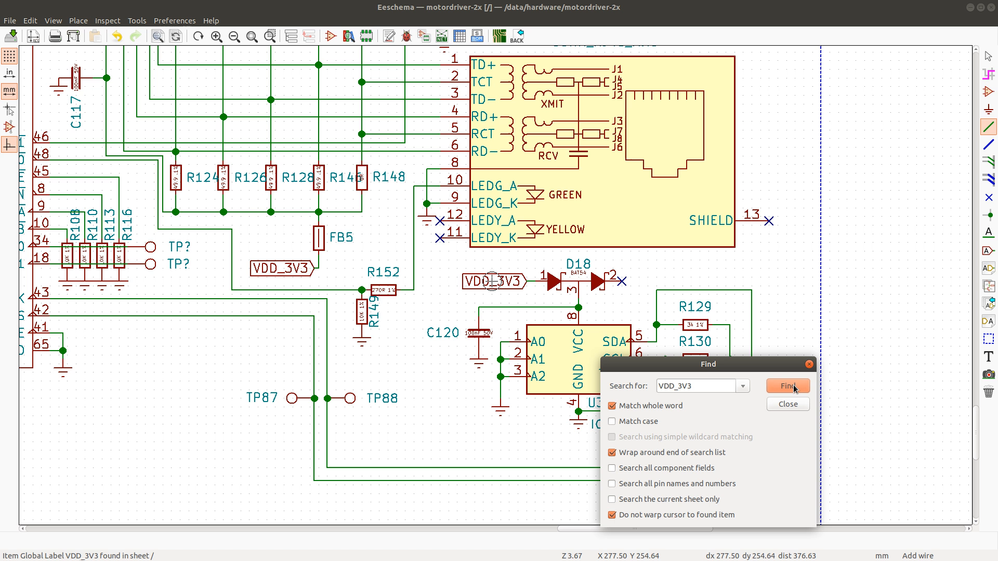
click(793, 387)
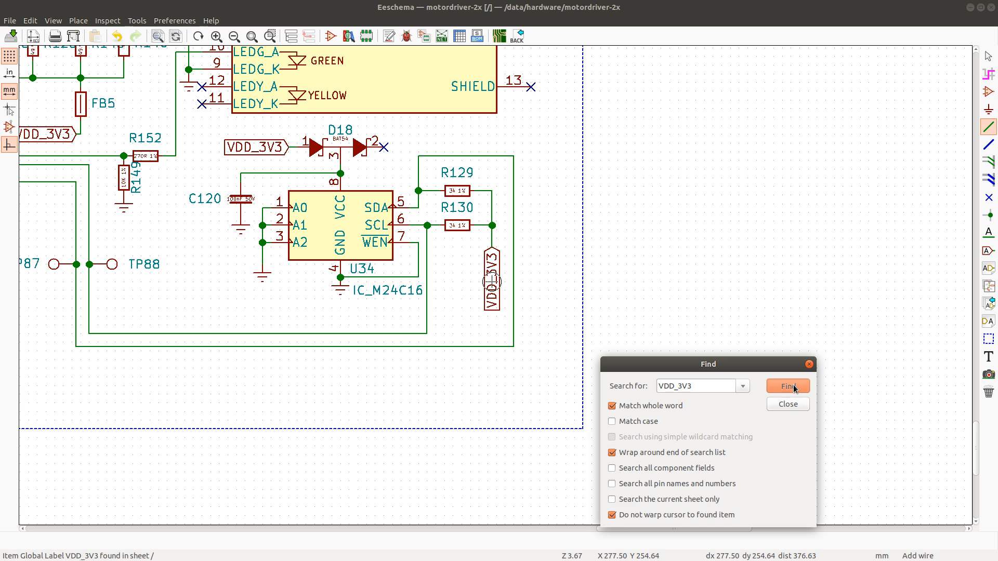
Find the VDD_3V3 labels at regulator U22's output, capacitor C10, multiplexer U6's supply pin and U29's VDD pin
click(793, 386)
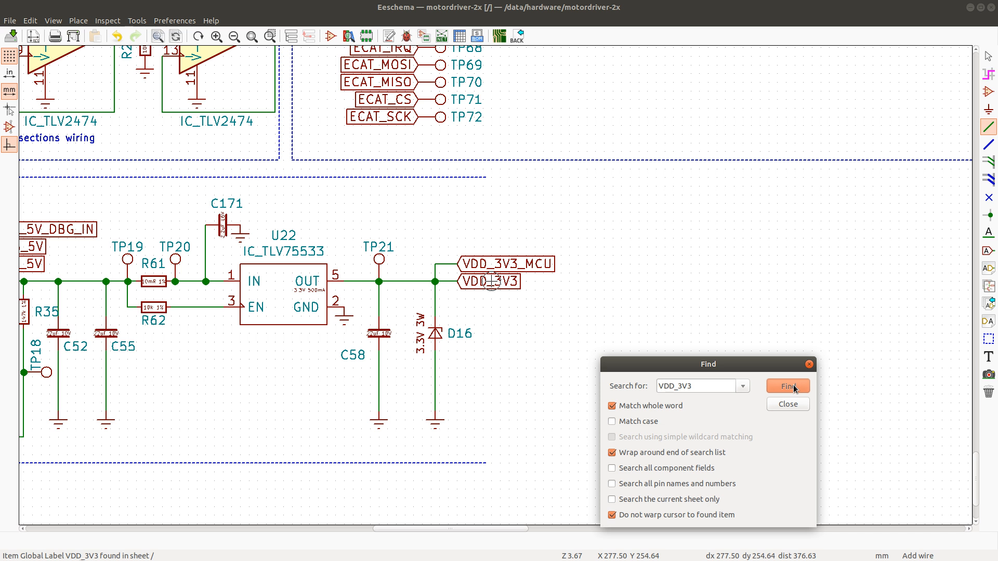
click(793, 386)
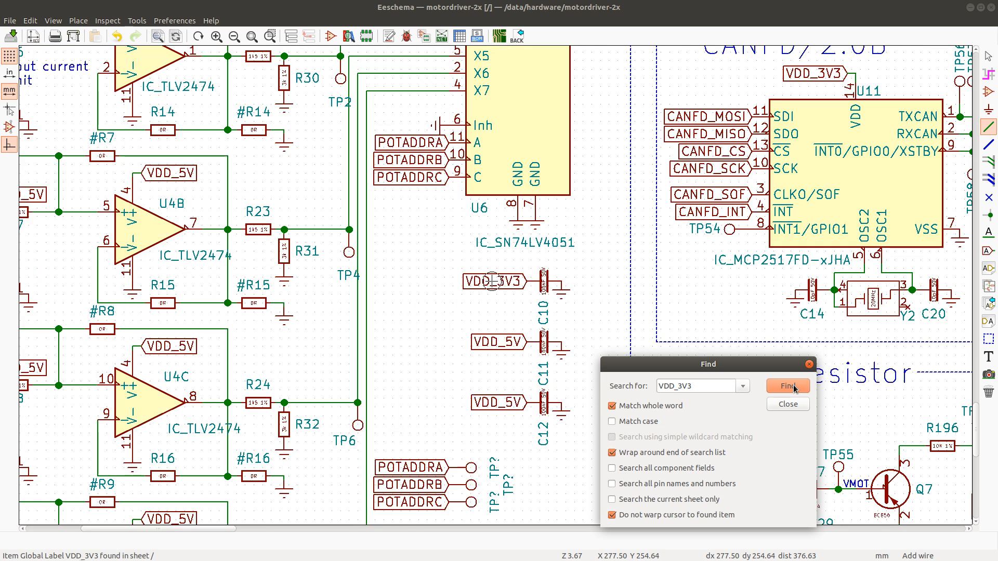
click(794, 387)
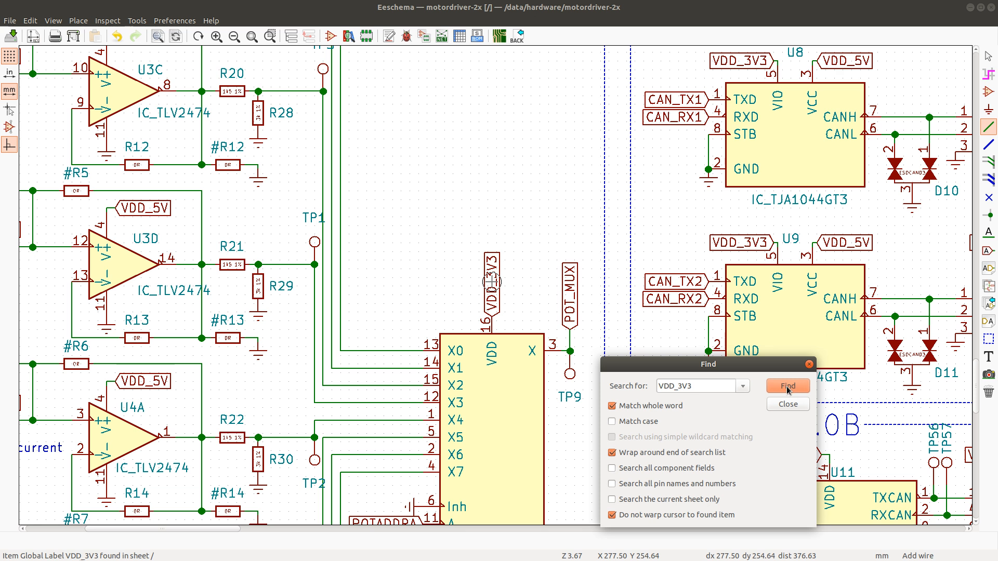
click(788, 389)
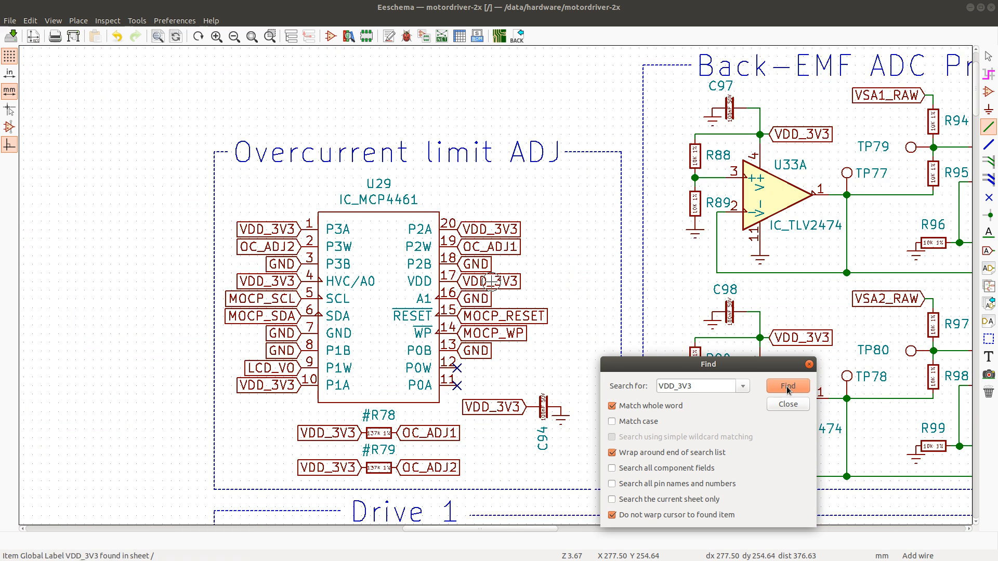
Inspect the VDD_3V3 occurrences around U10 in the Analog OUT 5V block, including P3A, P2A, P0A and capacitor C17
click(788, 390)
click(788, 387)
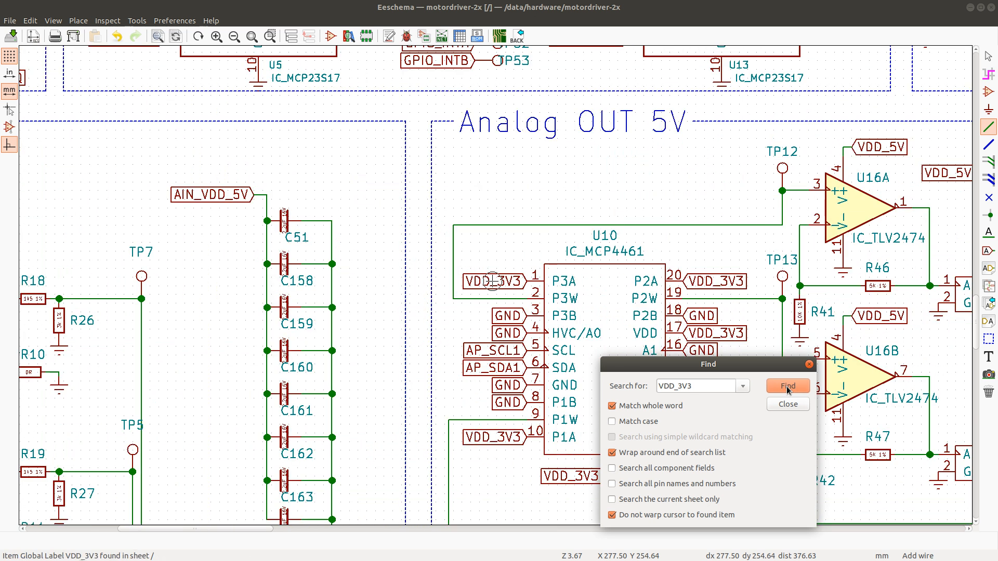
click(788, 387)
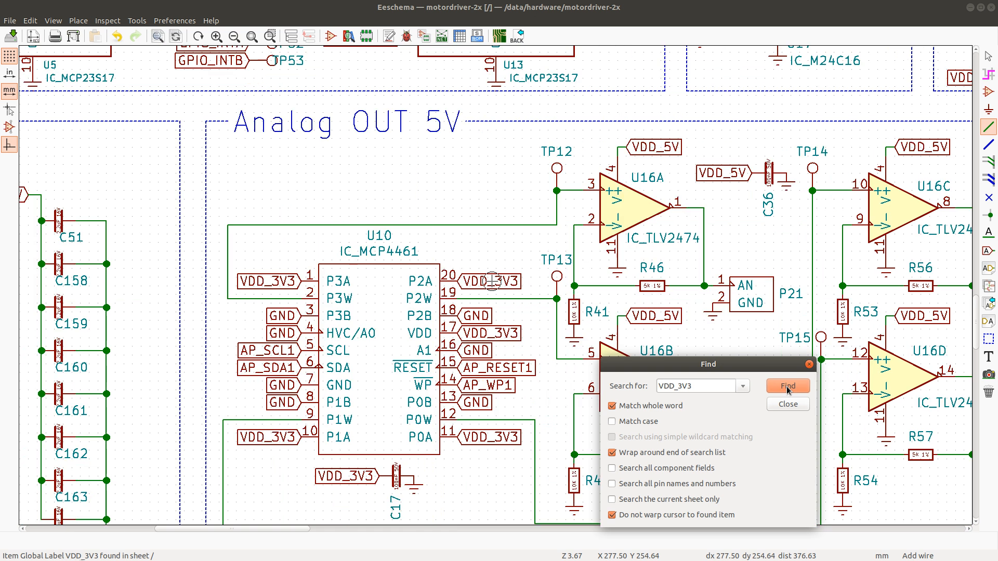
click(788, 388)
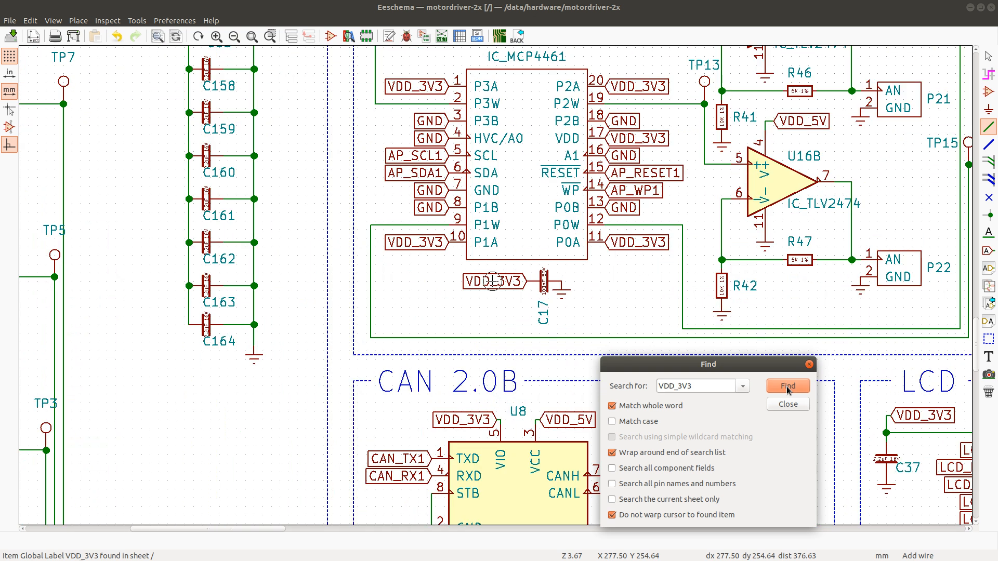
click(787, 388)
click(788, 387)
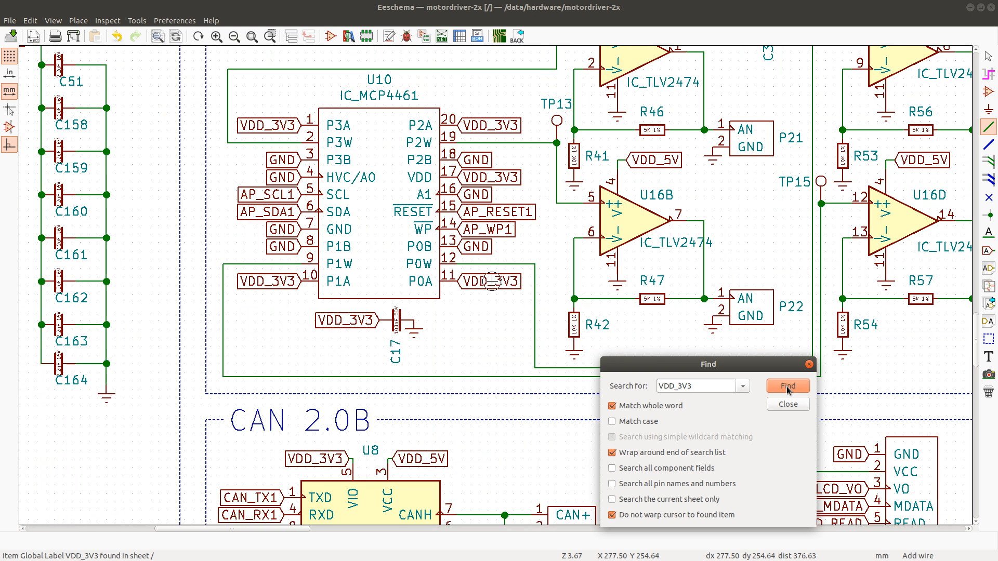
Follow VDD_3V3 from resistor R78 through the Back-EMF ADC Pre-Amp op-amps U35B, U35C, U33B and U33C
click(788, 388)
click(787, 388)
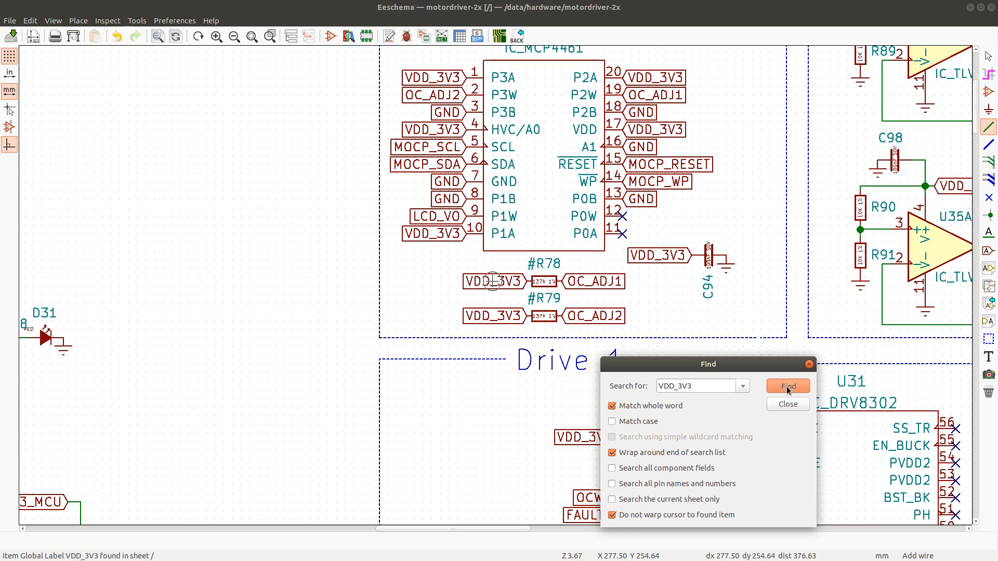
click(788, 387)
click(788, 387)
click(787, 387)
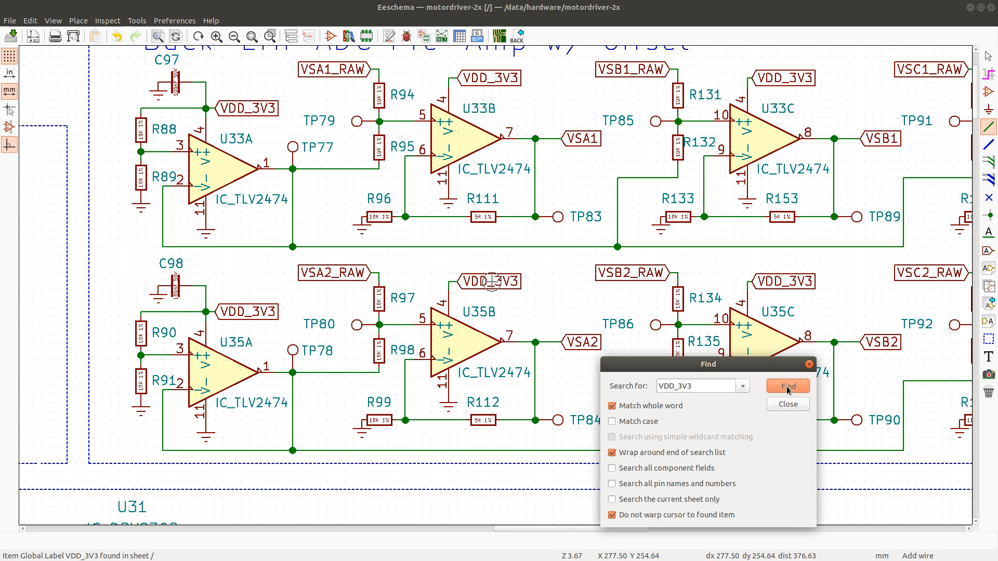
click(787, 387)
click(788, 387)
click(788, 387)
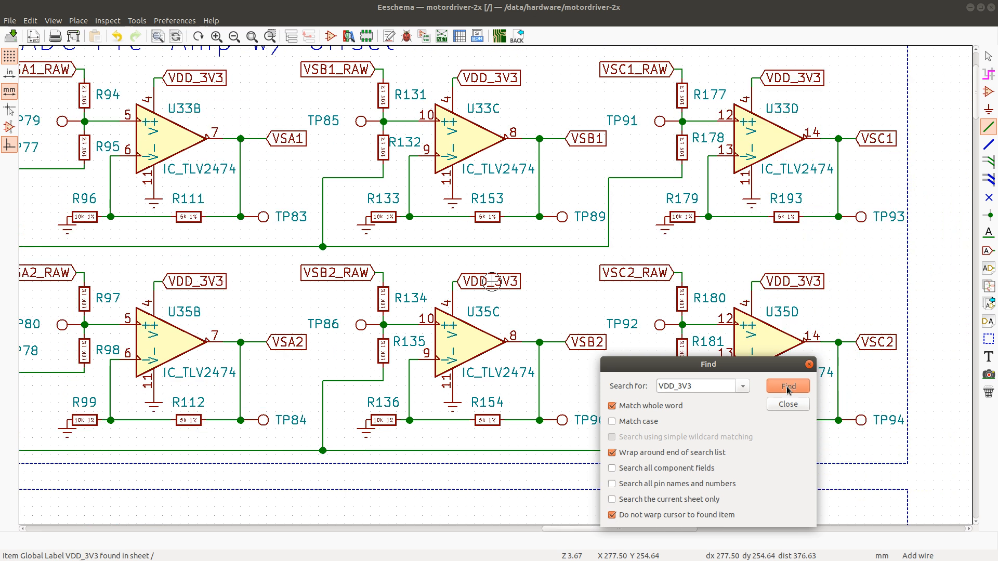
click(787, 387)
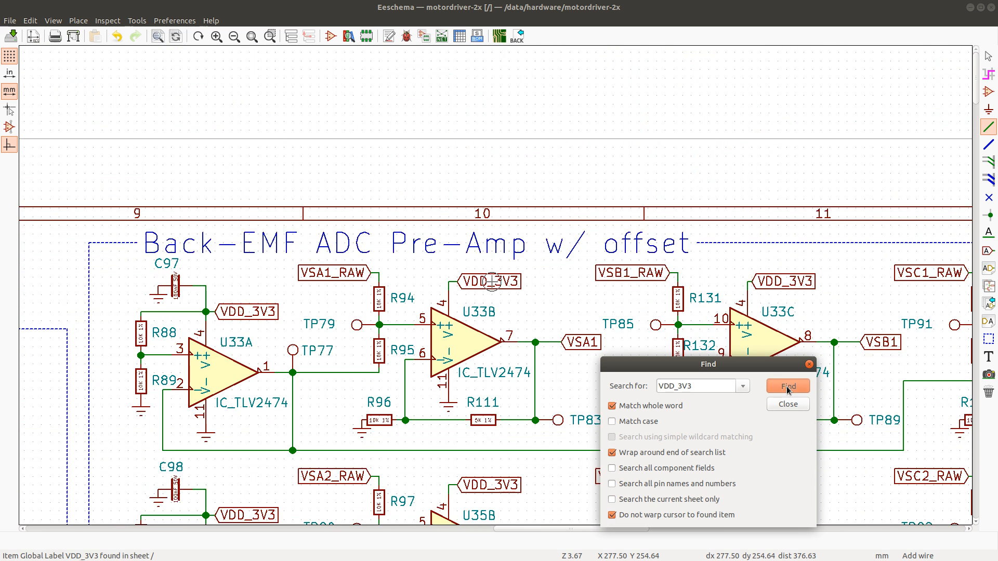
click(788, 388)
click(788, 388)
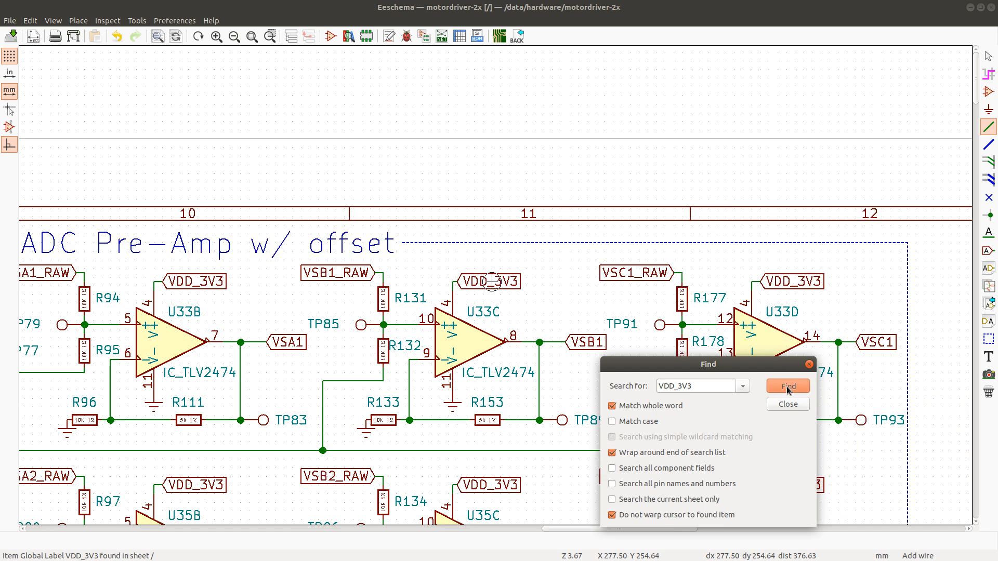
Advance the VDD_3V3 search to the GPIO block and check the expander supply labels beside C9 and C21
click(788, 387)
click(788, 387)
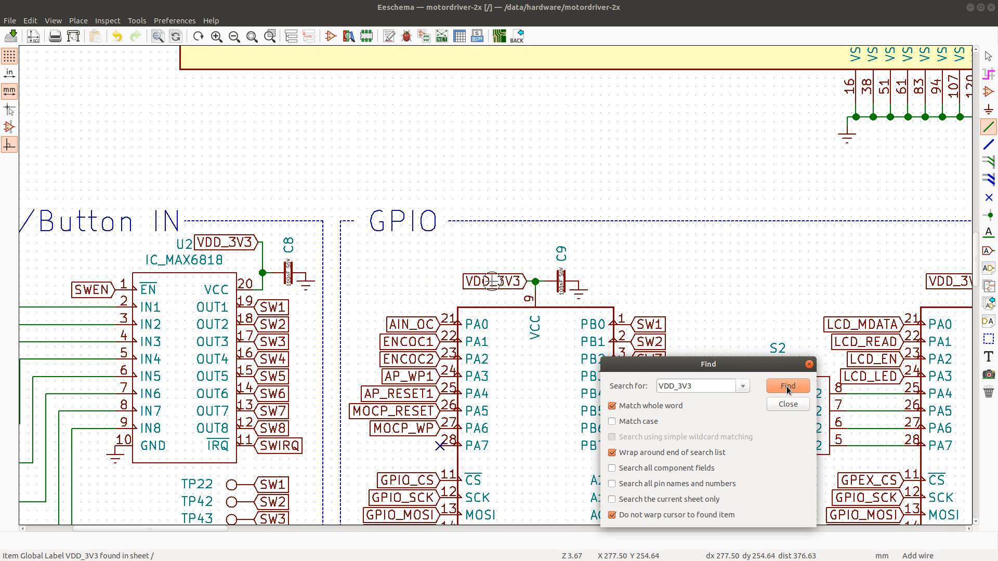
click(787, 387)
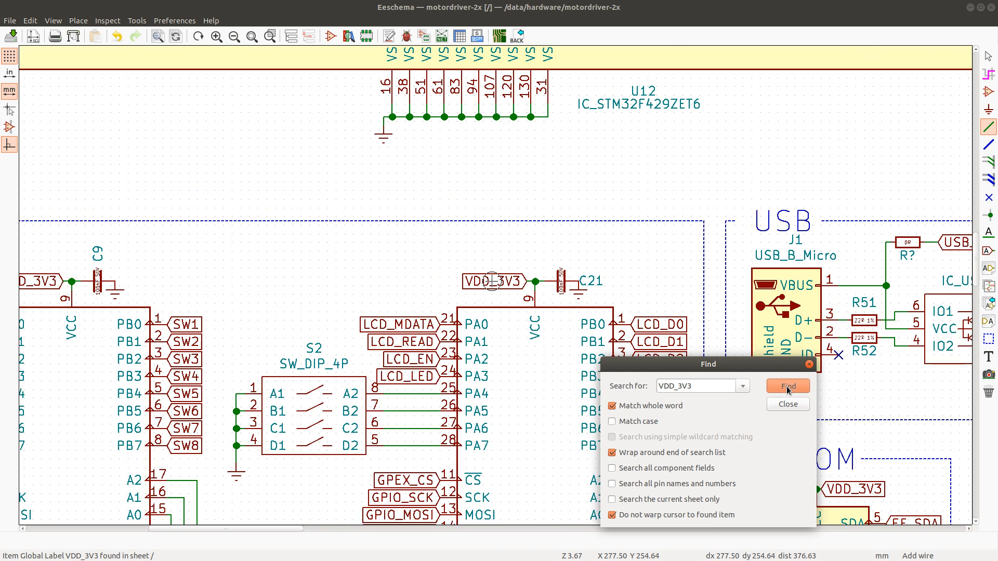
Review VDD_3V3 at U29's P3A, P2A and P1A pins in Overcurrent limit ADJ, plus the Button LEDs supply near C49
click(788, 387)
click(787, 387)
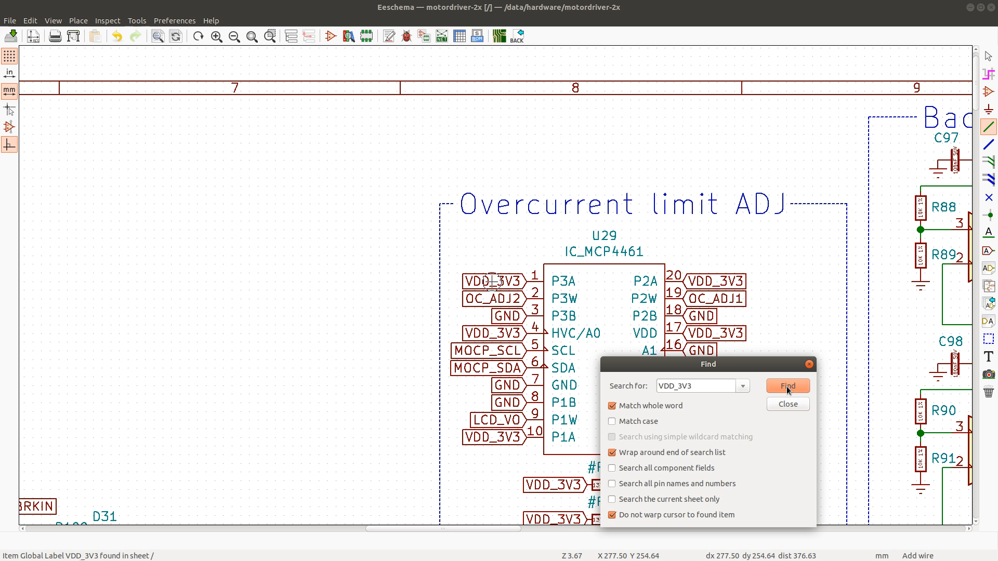
click(788, 388)
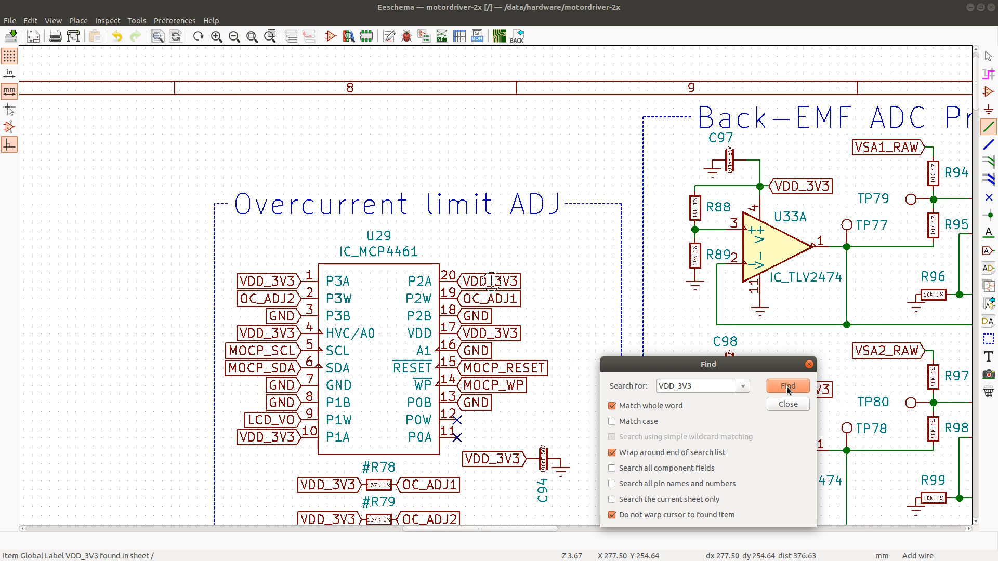
click(788, 387)
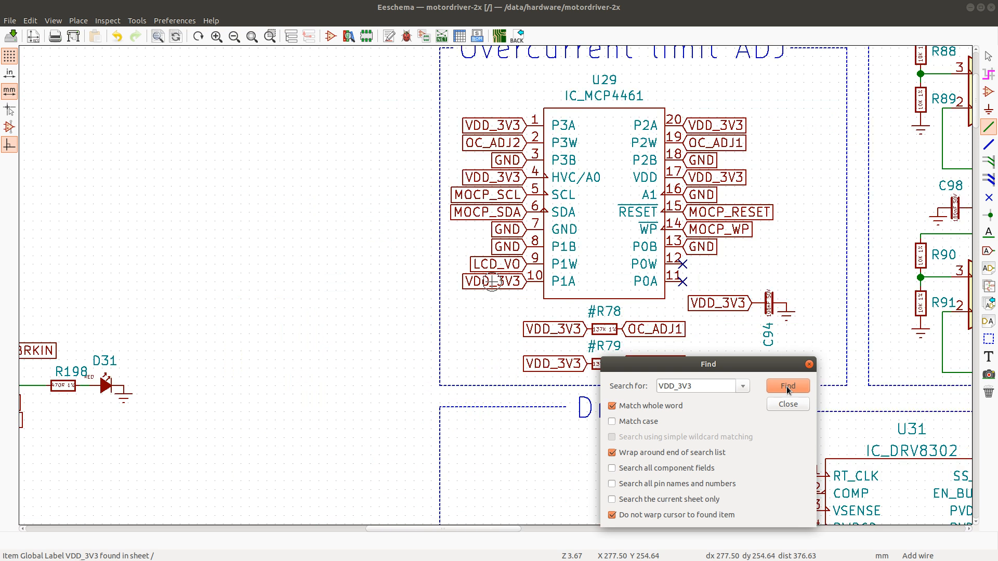
click(788, 388)
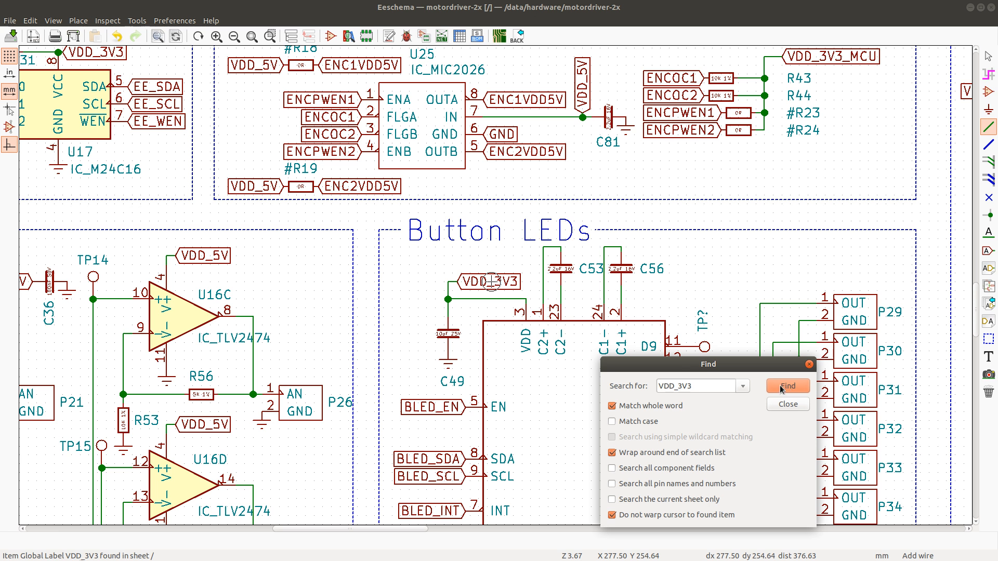
Follow VDD_3V3 through the EtherCAT capacitors near C93, the TEMP_MOT1 and TEMP_MOT2 dividers and the clamp diodes D21 and D20
click(787, 387)
click(784, 389)
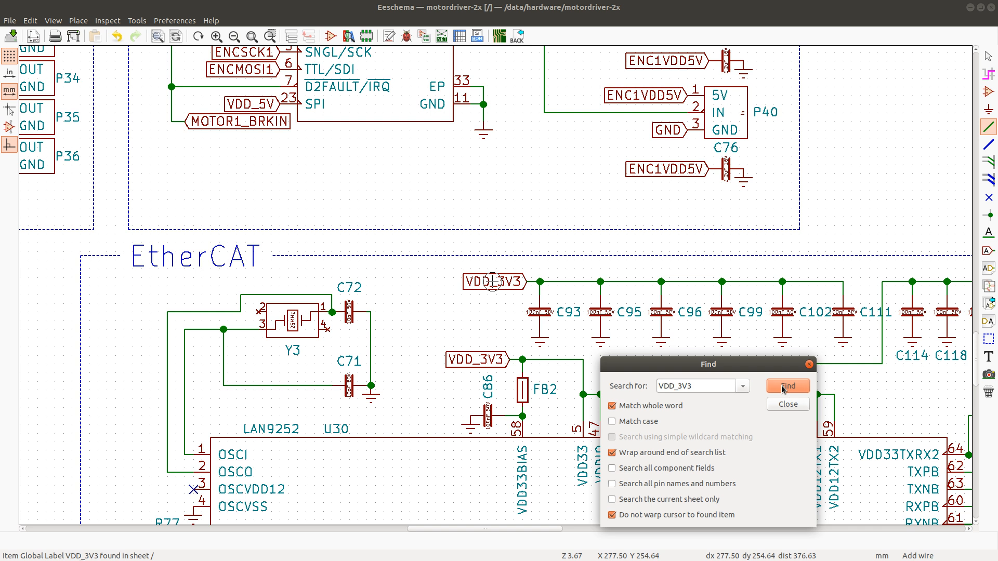
click(784, 389)
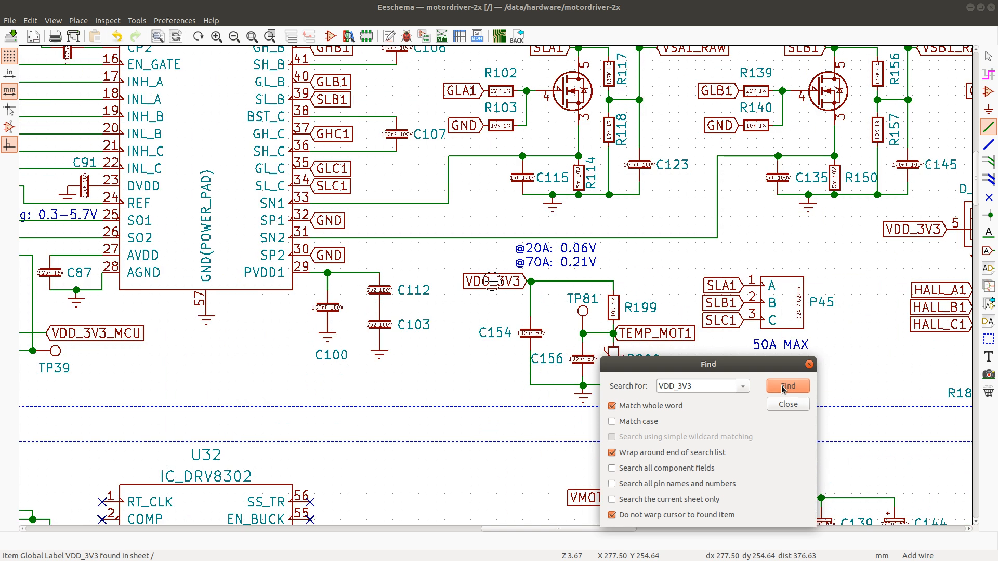
click(784, 388)
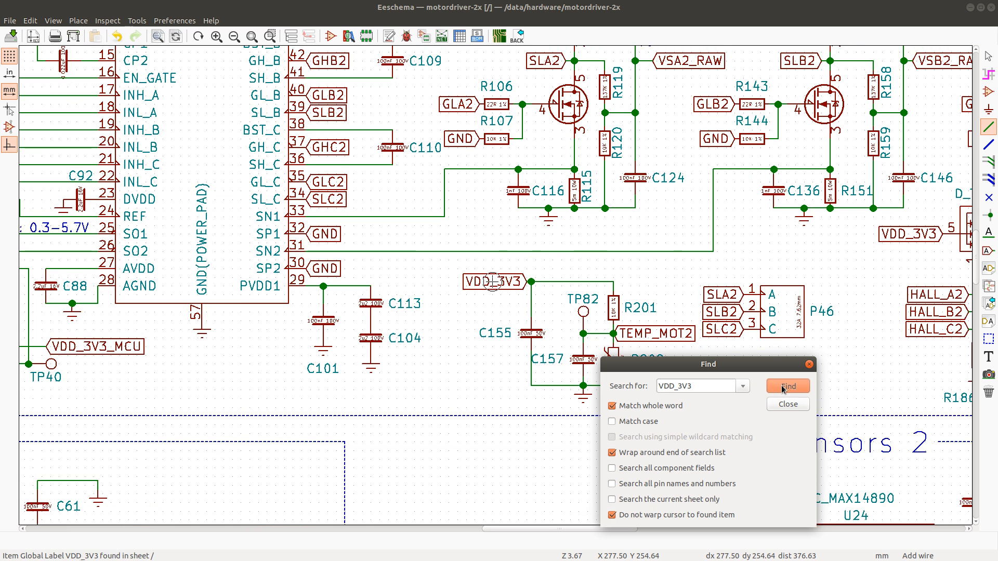
click(784, 389)
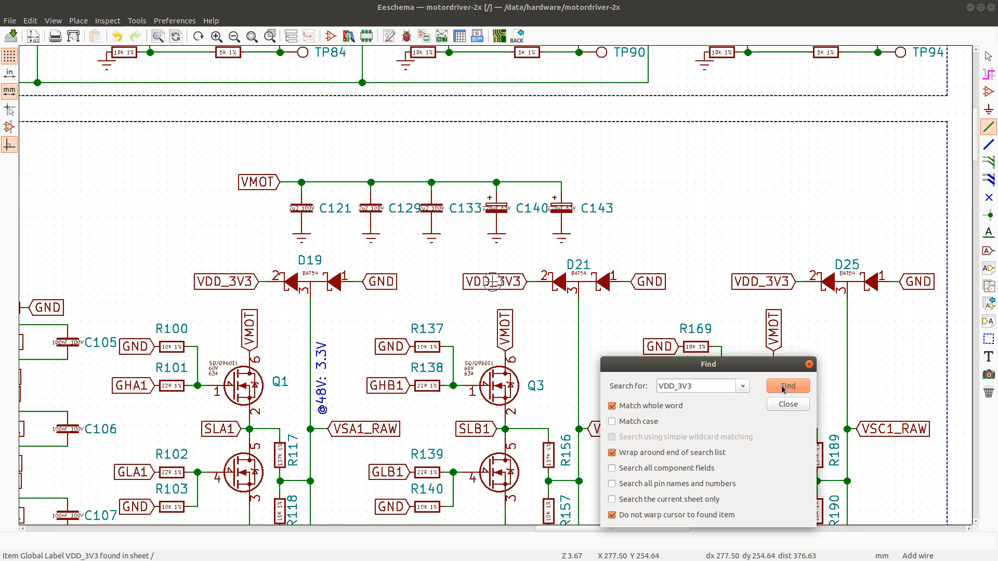
click(784, 389)
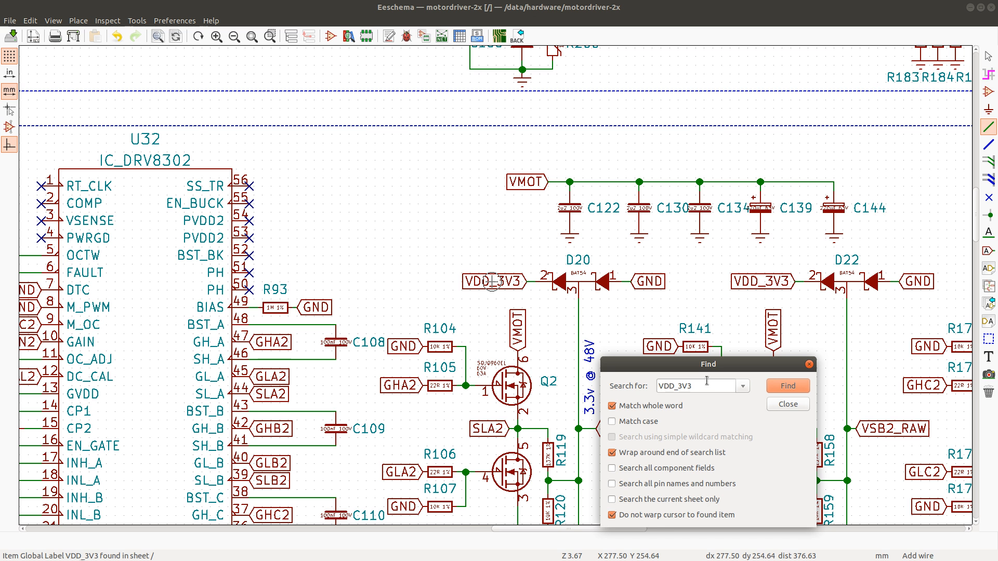
Search for VDD_3V3_MCU and review its labels at the MCU's decoupling capacitors, VDD pins and VBAT pin near C3
text(_MCU)
key(Return)
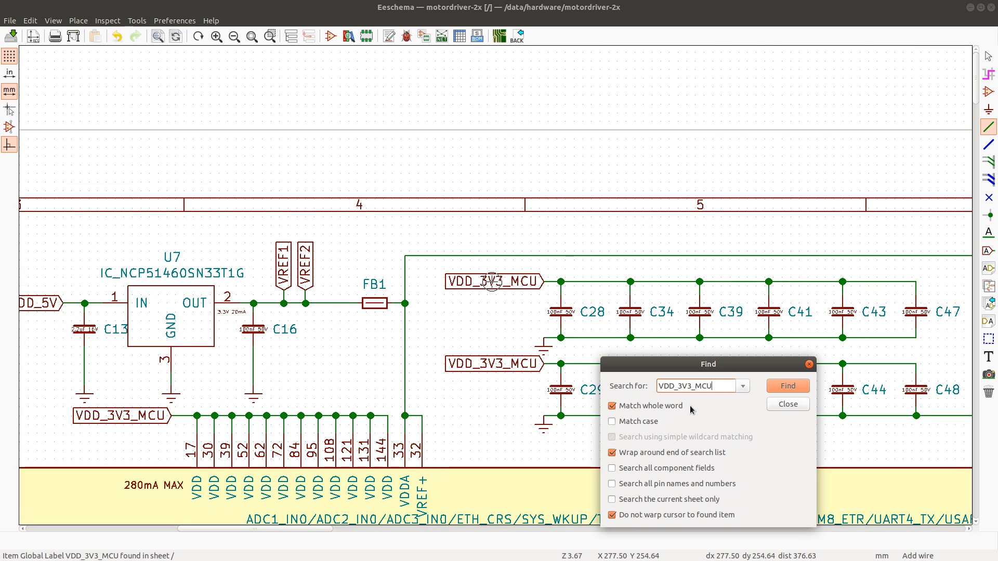
click(788, 386)
click(788, 386)
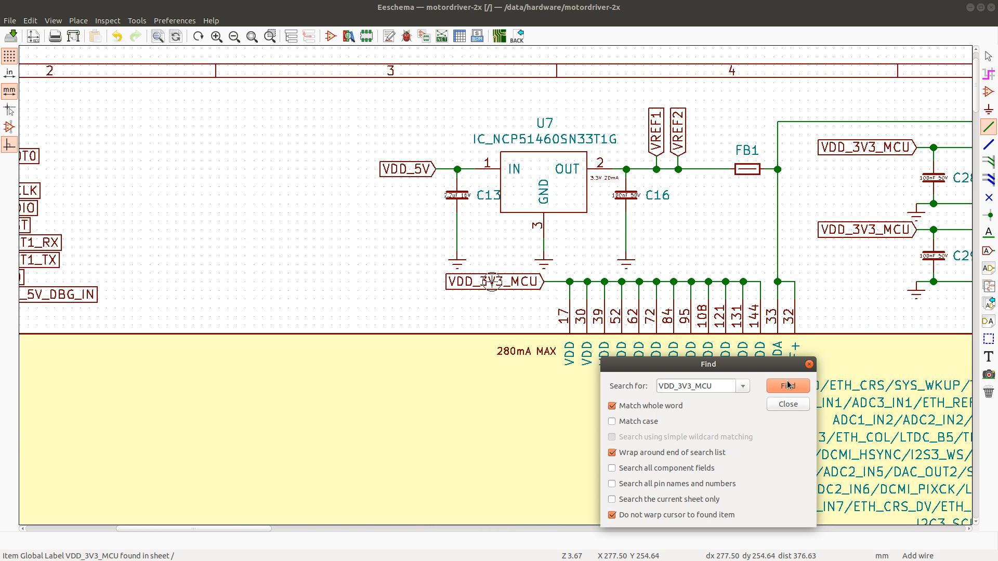
click(789, 386)
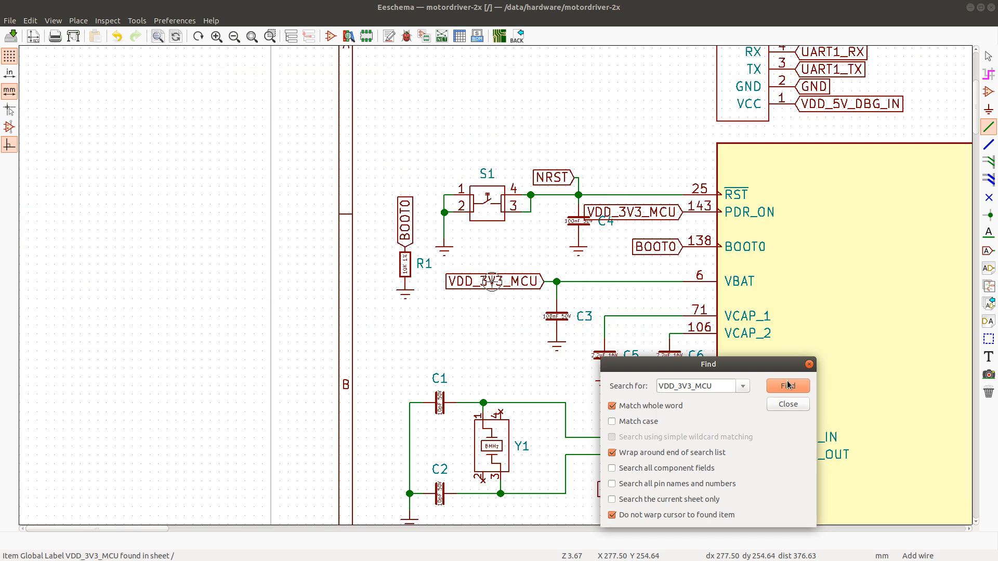
click(789, 386)
Follow VDD_3V3_MCU through the U27 and U28 clamps, the R84/R86 pull-ups, U23 in Motor Sensors 1 and the U22 regulator output
click(788, 386)
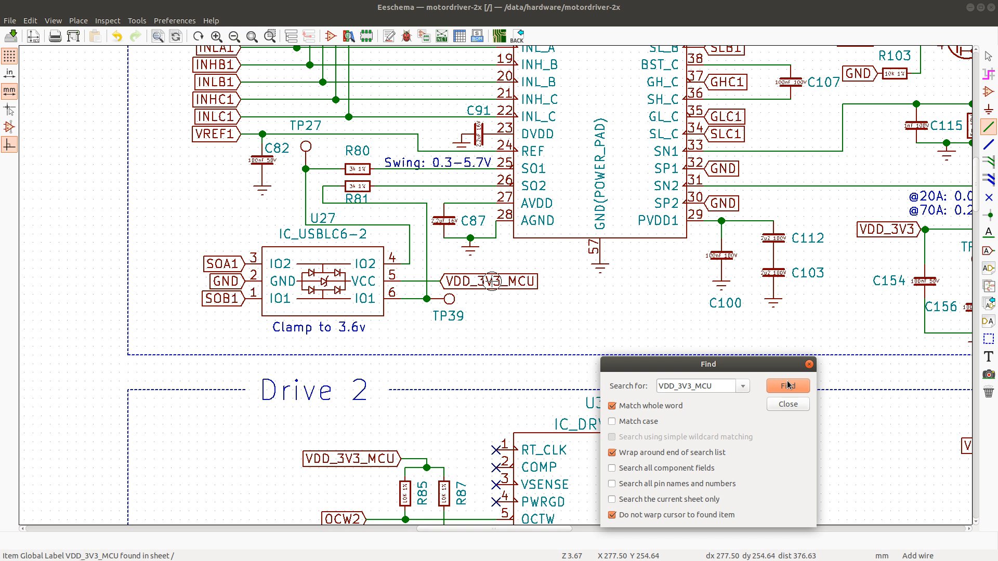
click(788, 386)
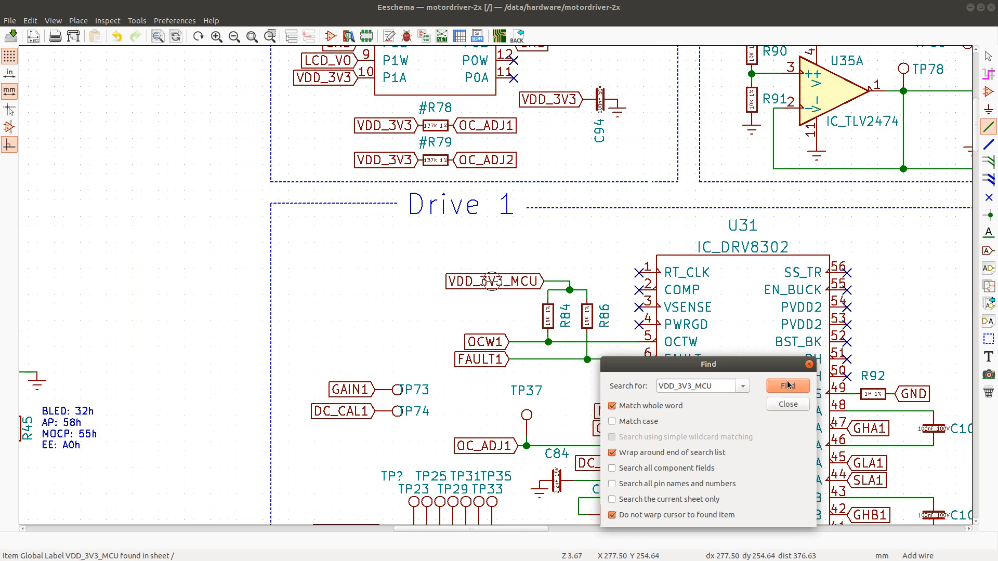
click(788, 386)
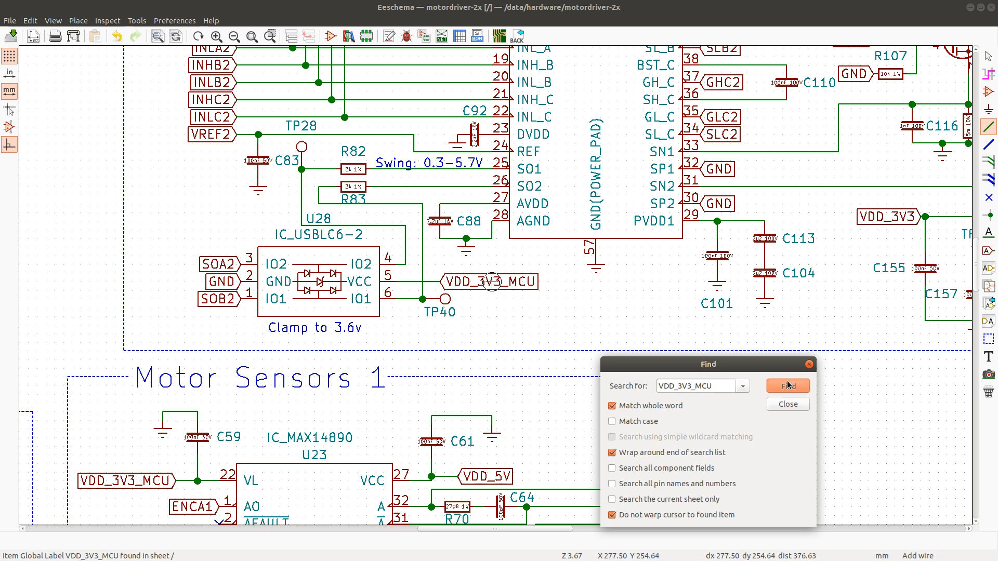
click(788, 386)
click(788, 386)
click(788, 385)
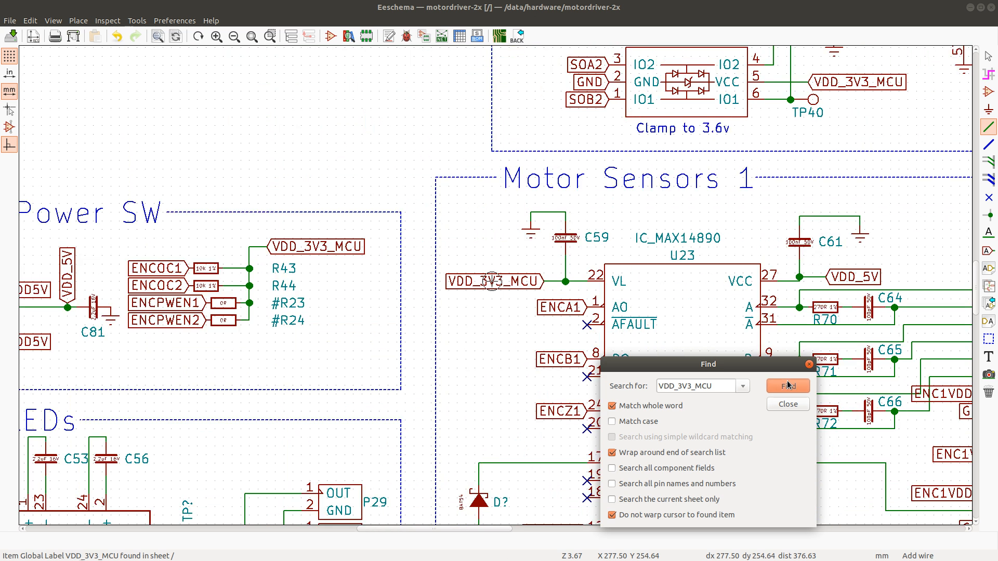
click(788, 386)
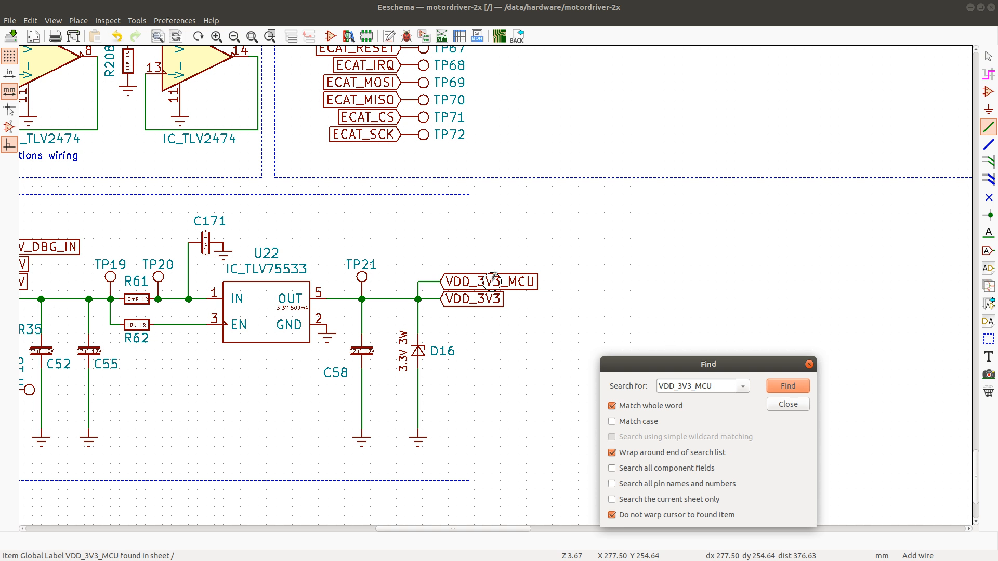
Examine the Power block around U19 and U22, including the 5 V labels by L2 and the R61 supply path
scroll(493, 281, down, 3)
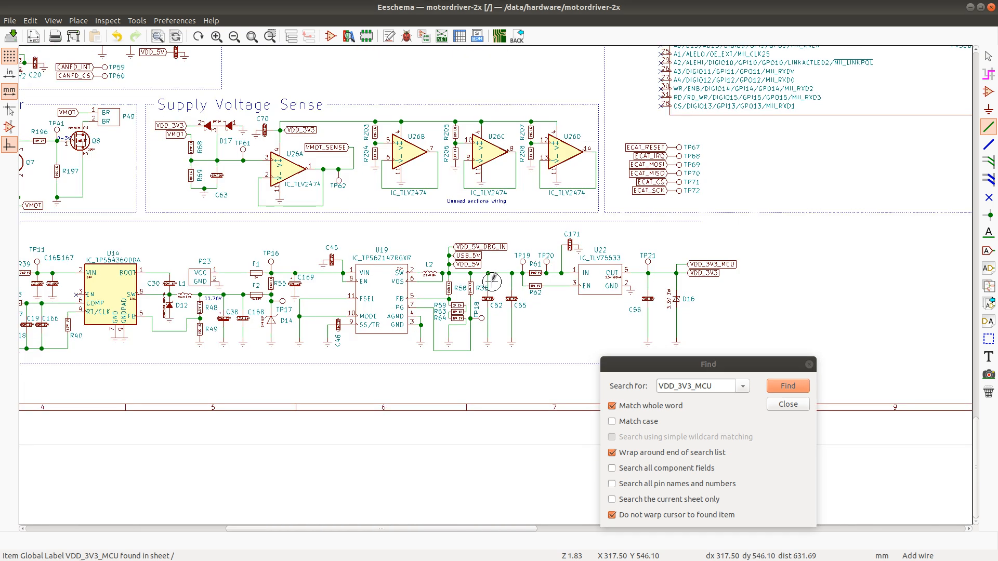
click(491, 281)
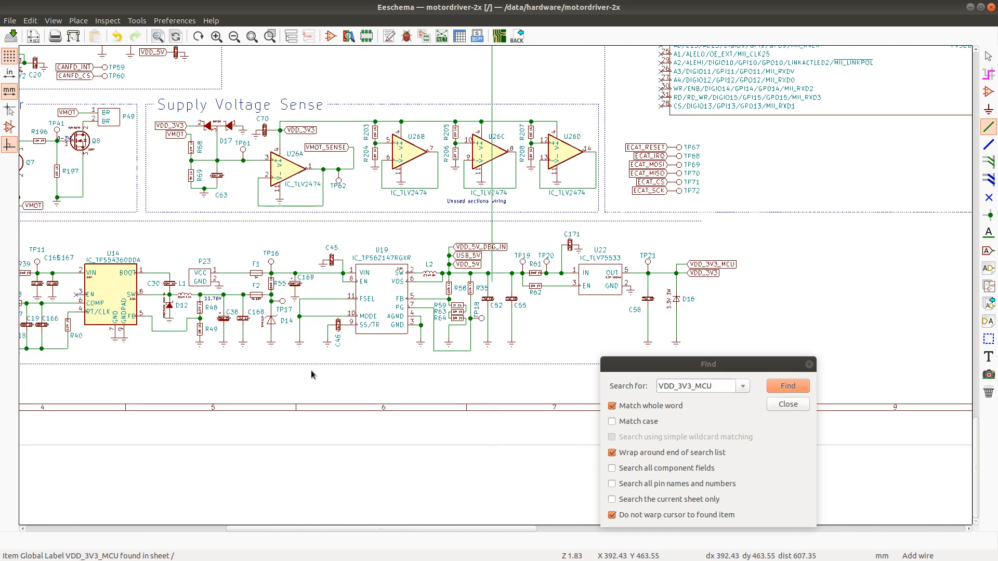
middle_drag(633, 138, 312, 374)
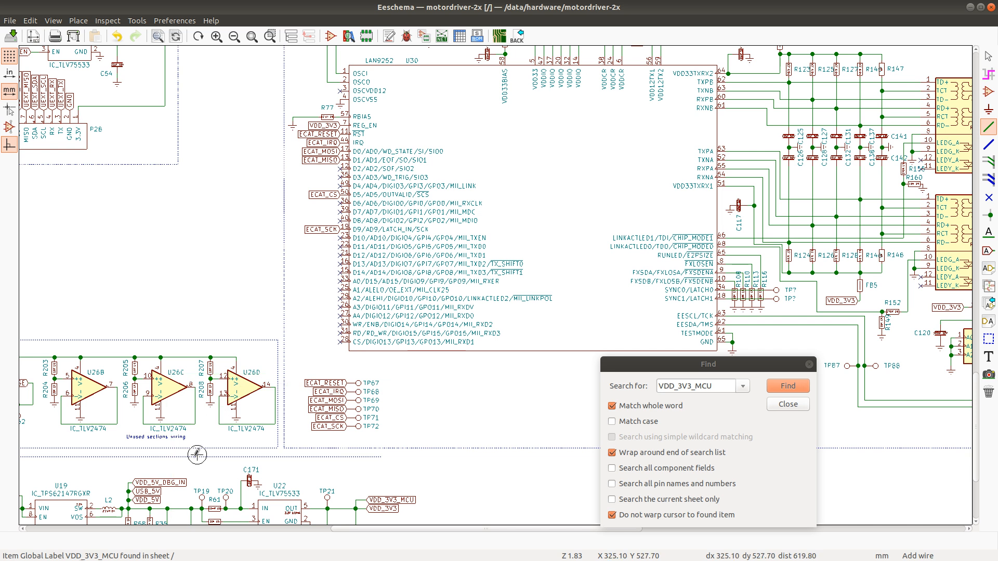
scroll(196, 460, down, 1)
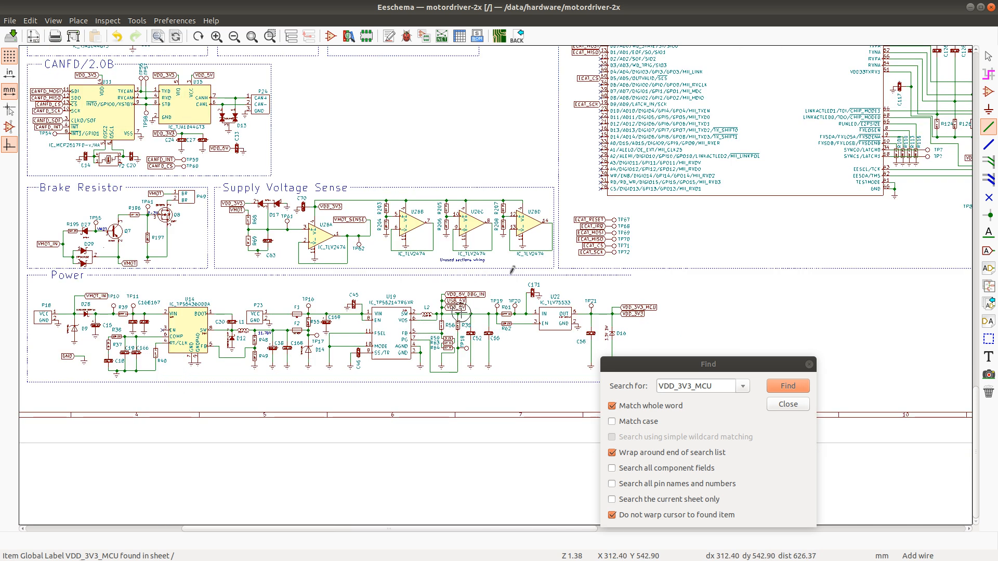
scroll(457, 315, up, 1)
scroll(491, 276, up, 1)
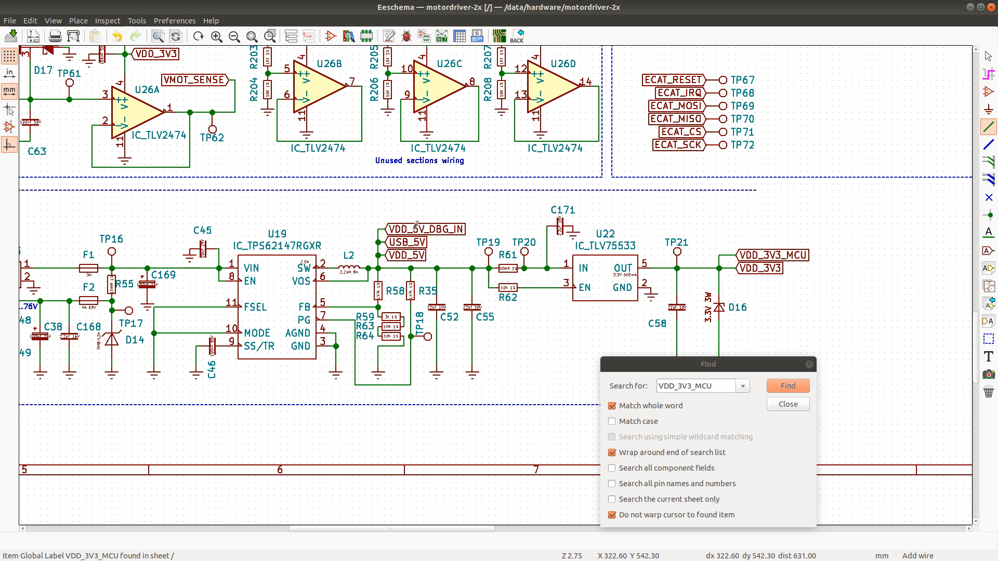
key(Escape)
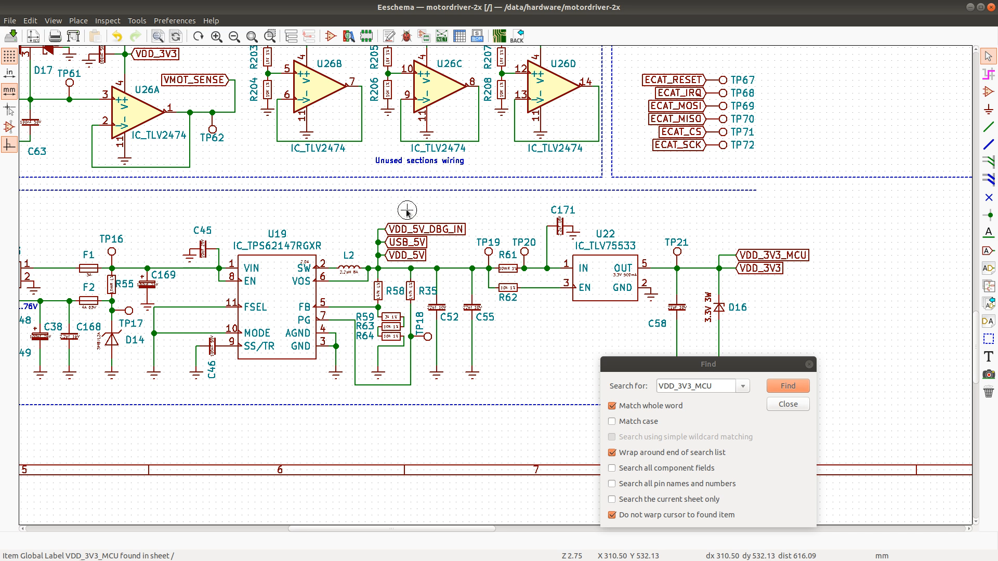
drag(407, 210, 437, 264)
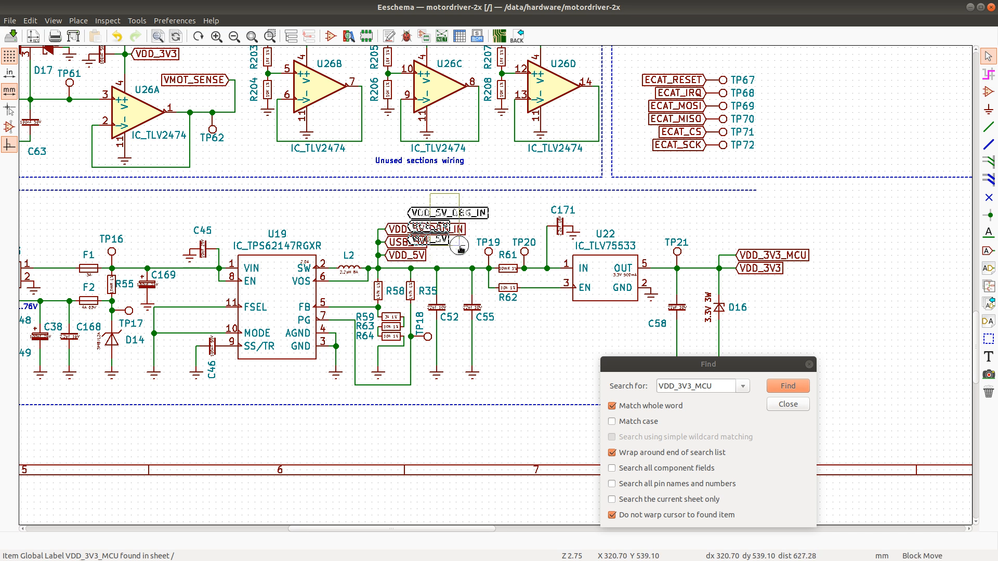
key(Escape)
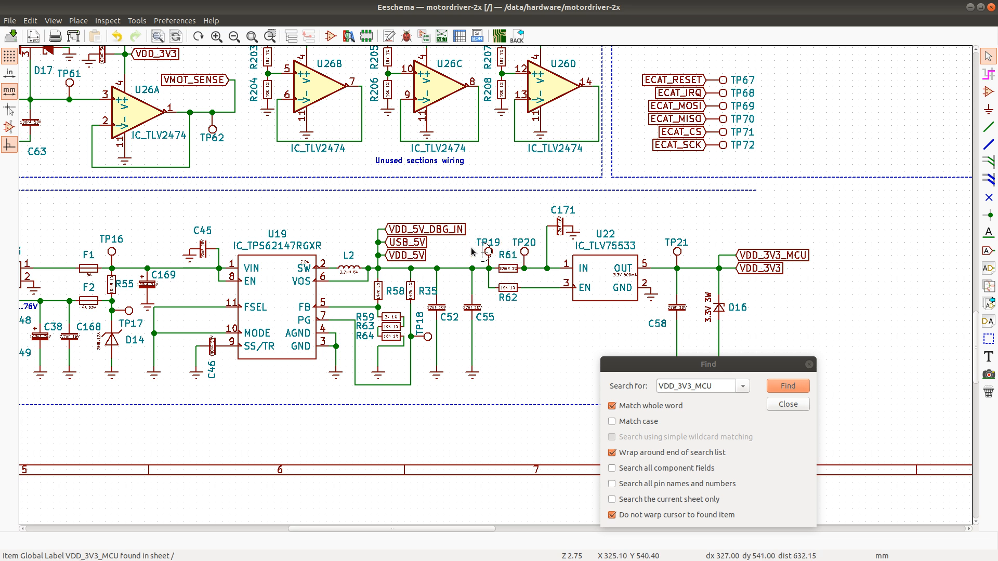
Move the VDD_5V_DBG_IN label off the L2 output node to free space above it, flipped horizontally
key(m)
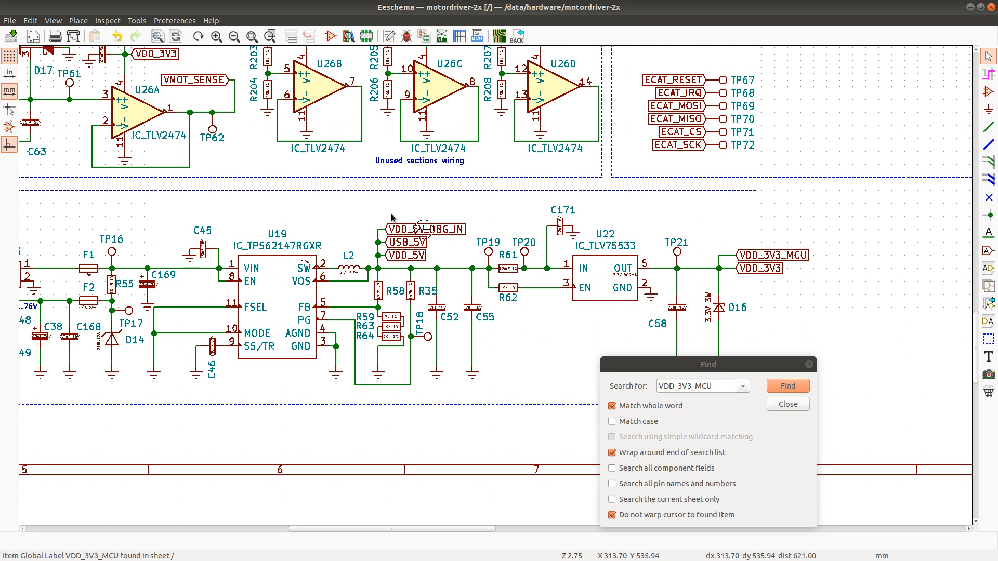
key(r)
key(r)
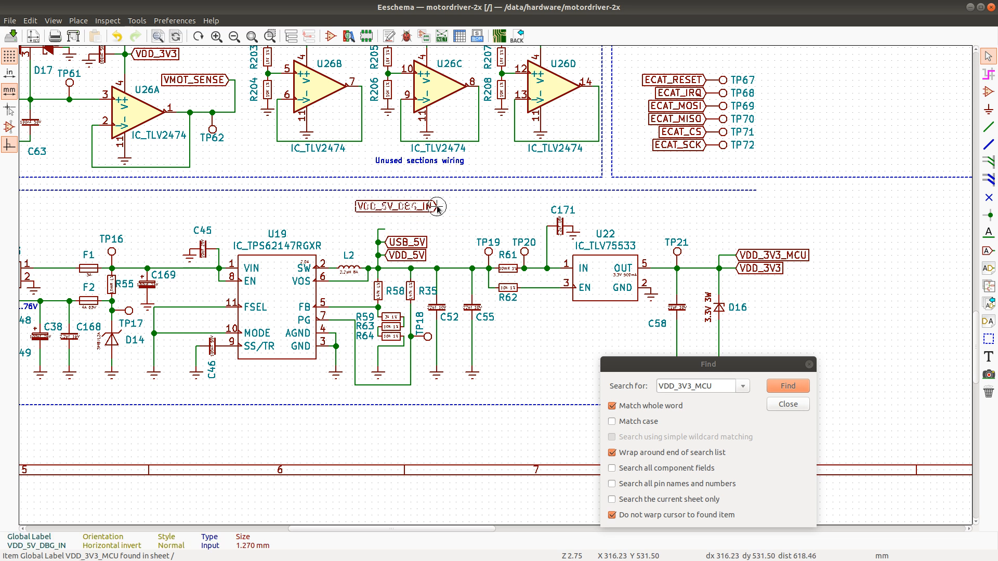
click(438, 208)
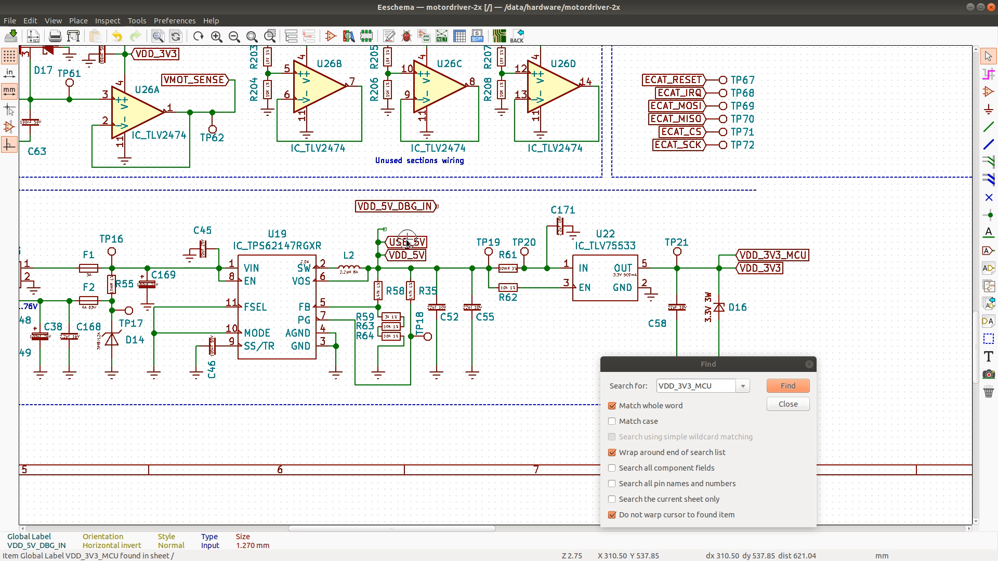
Move the USB_5V and VDD_5V labels directly beneath VDD_5V_DBG_IN, flipped horizontally with their connection ends aligned
key(m)
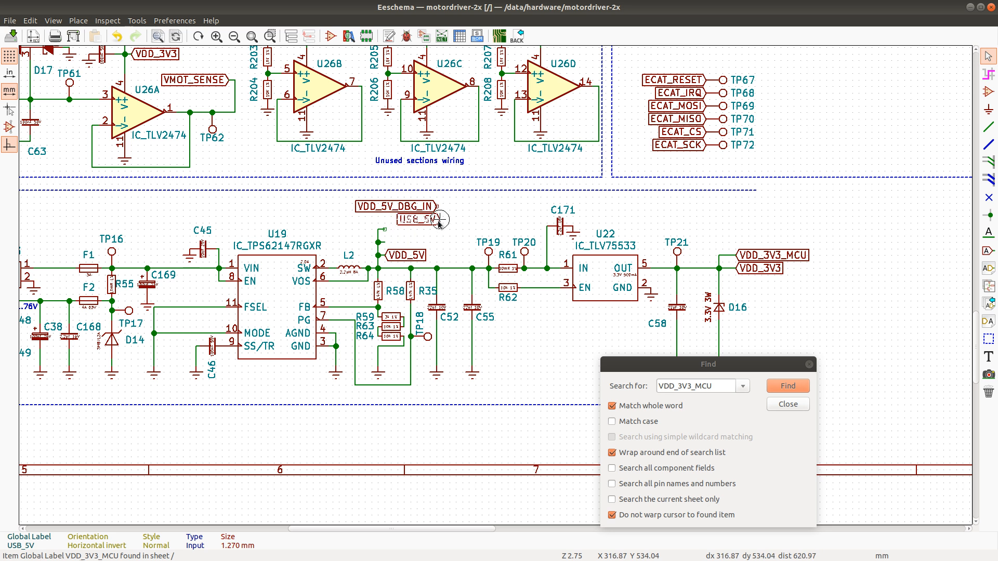
click(437, 220)
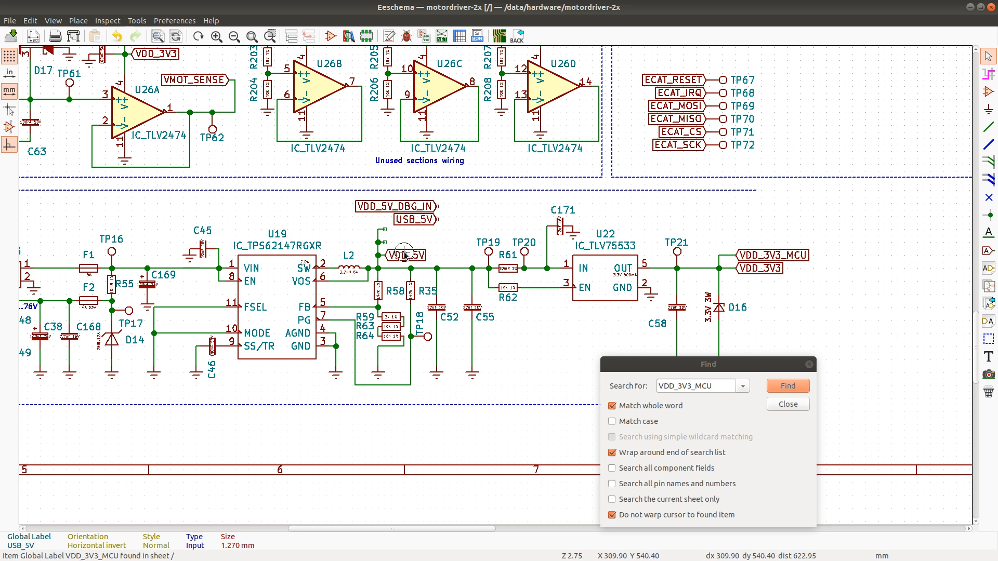
key(m)
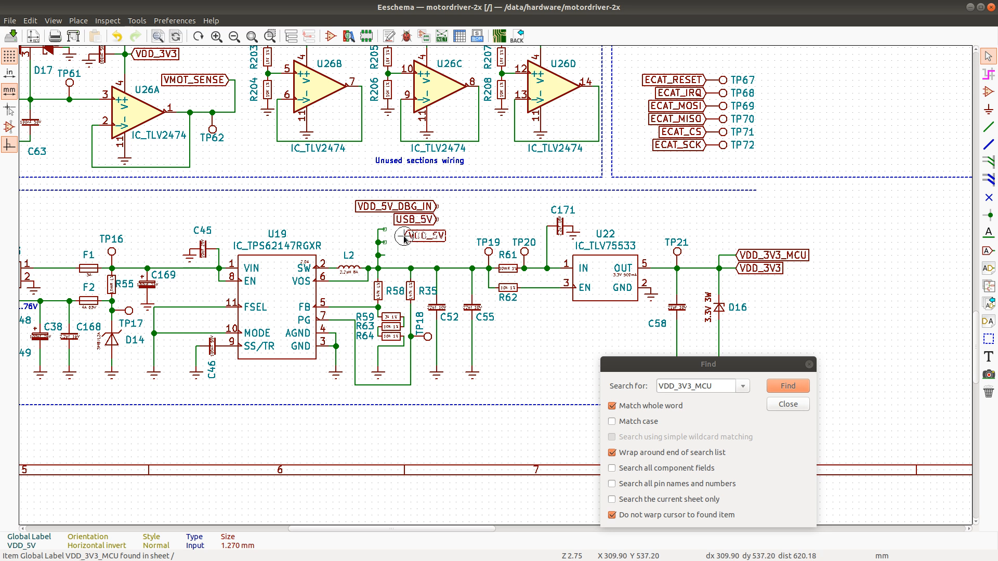
key(r)
key(r)
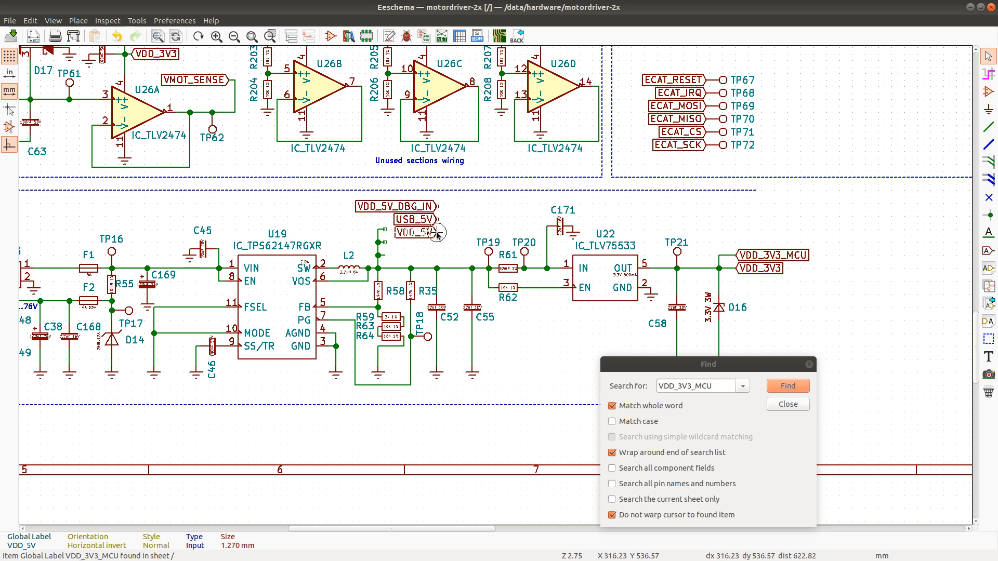
click(436, 234)
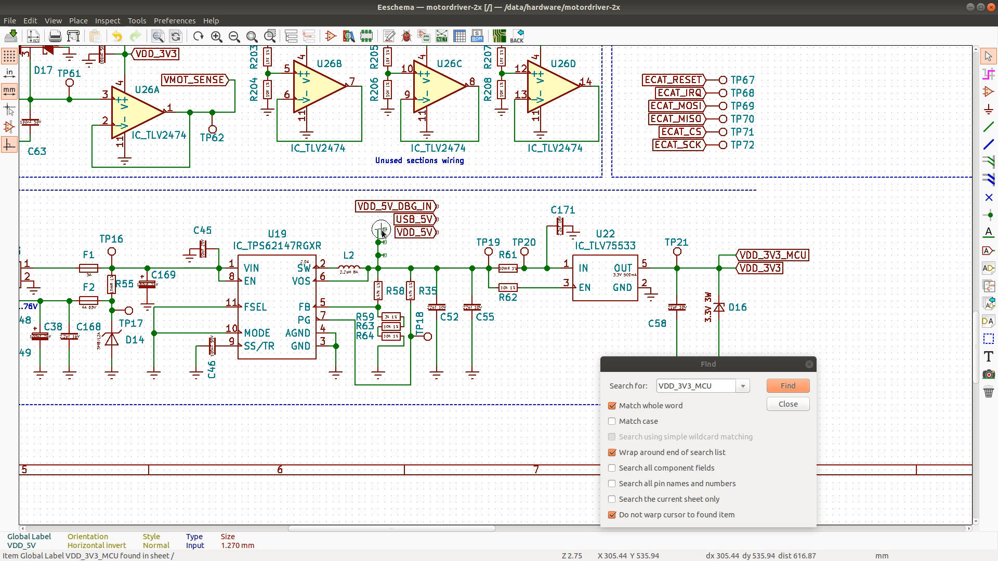
Delete the leftover label wire stubs and junctions above the L2 output node
key(Delete)
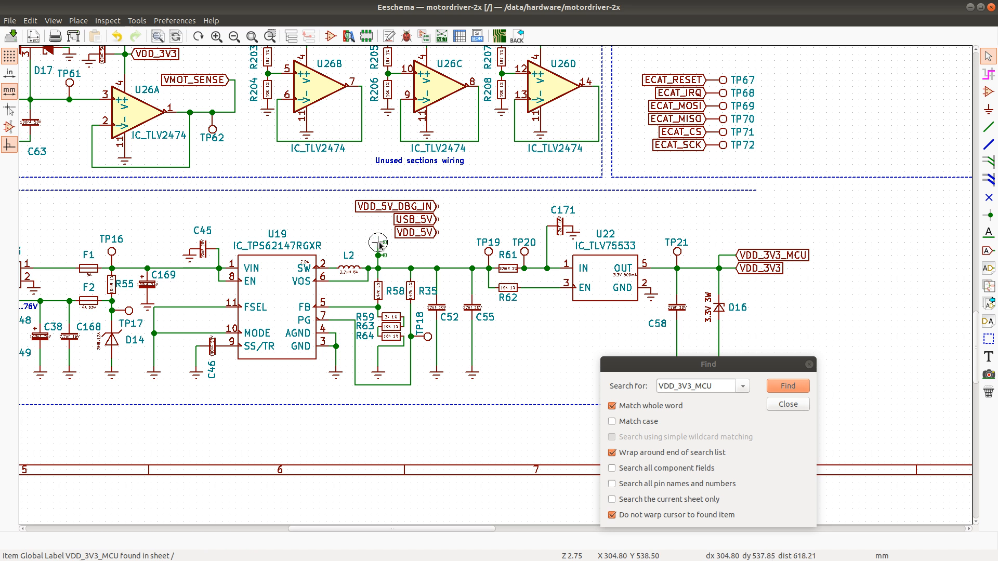
click(379, 242)
click(394, 266)
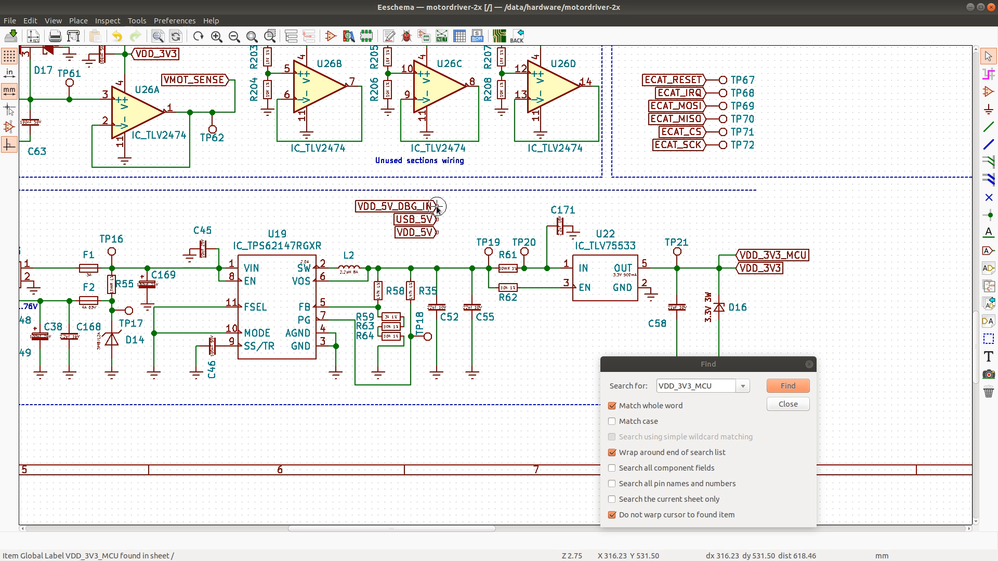
Wire VDD_5V_DBG_IN, USB_5V and VDD_5V together and connect them to the C171 node at U22's input, after R61
key(w)
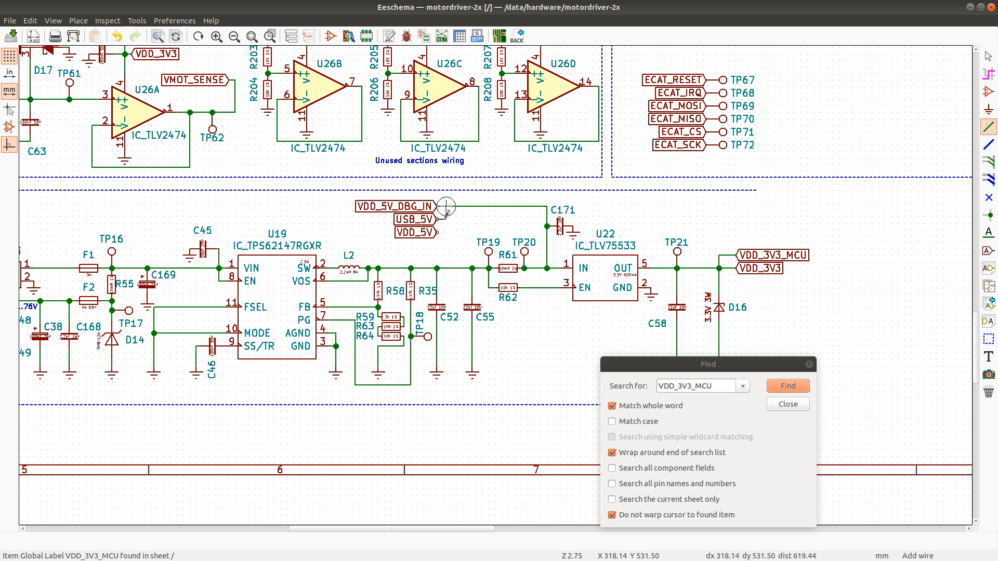
click(446, 206)
click(437, 233)
Move the VDD_3V3_MCU and VDD_3V3 labels away from the D16 node and delete the leftover label wires
key(c)
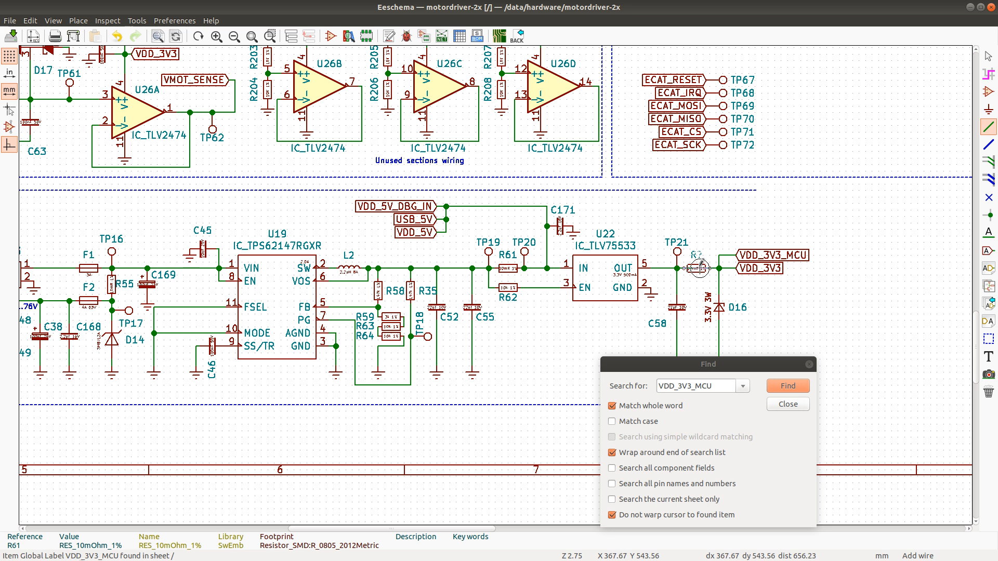
key(Escape)
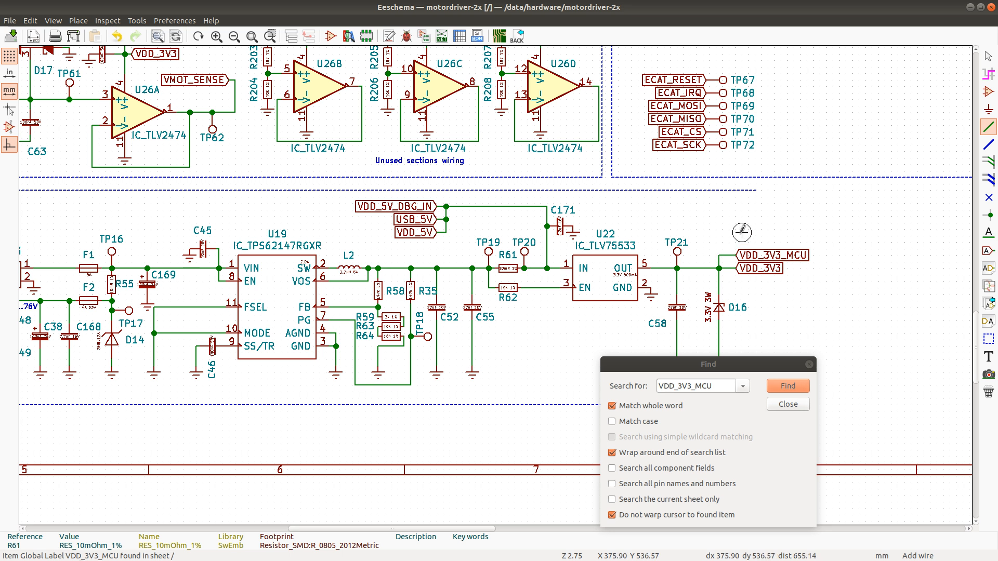
drag(739, 240, 791, 279)
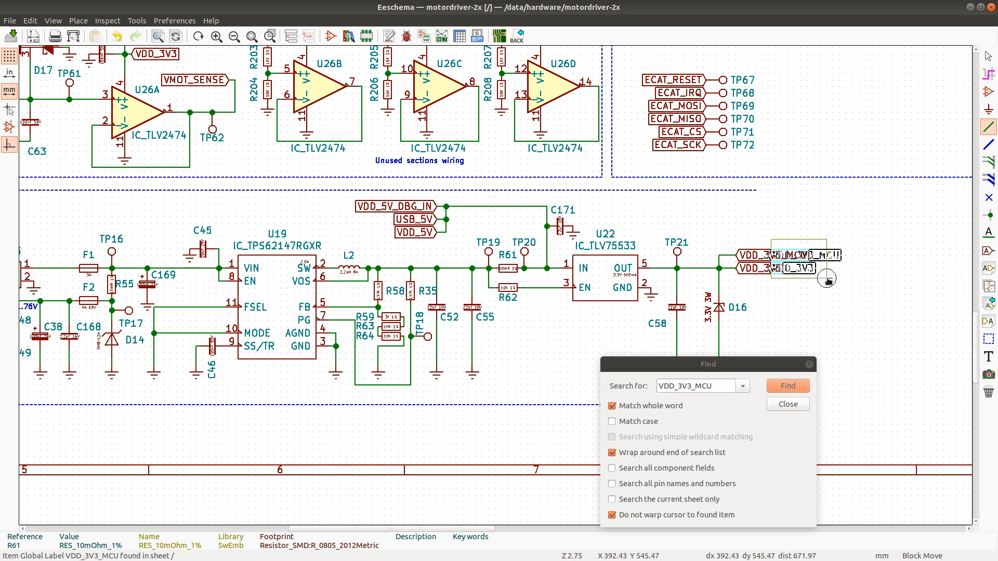
click(794, 270)
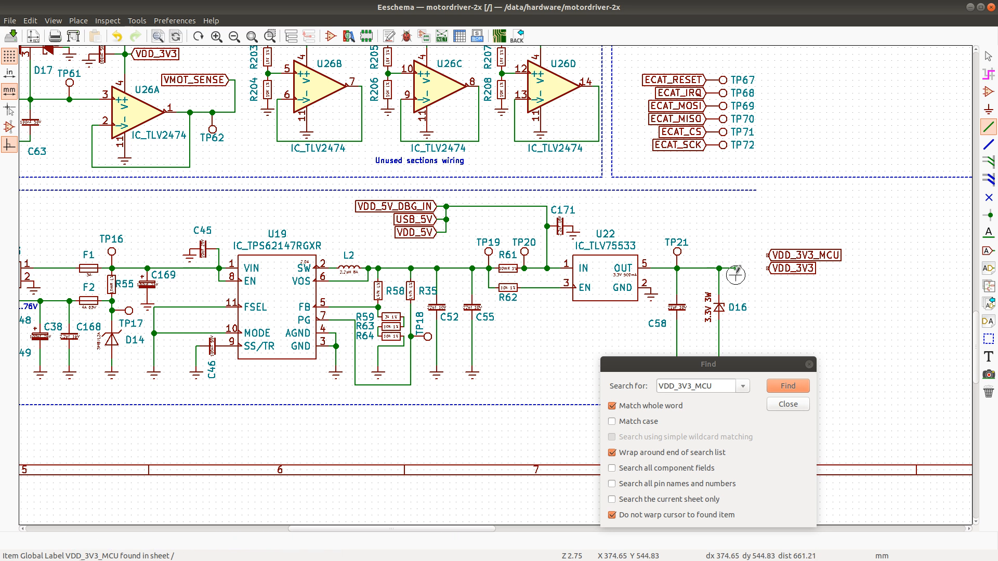
key(Delete)
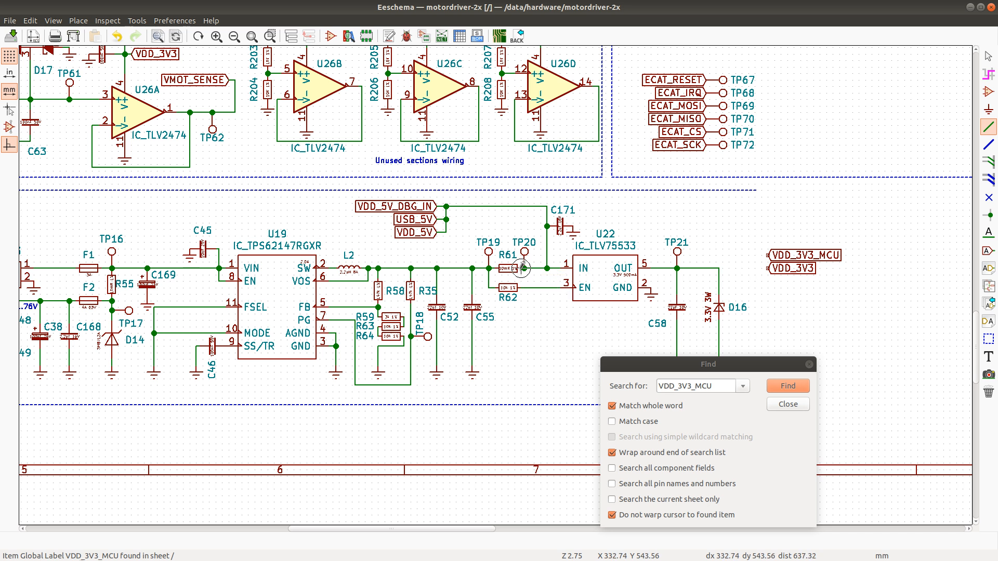
Insert copies of R61 and TP20 between the D16 node and the VDD_3V3 label, wiring the test point node to the label
key(c)
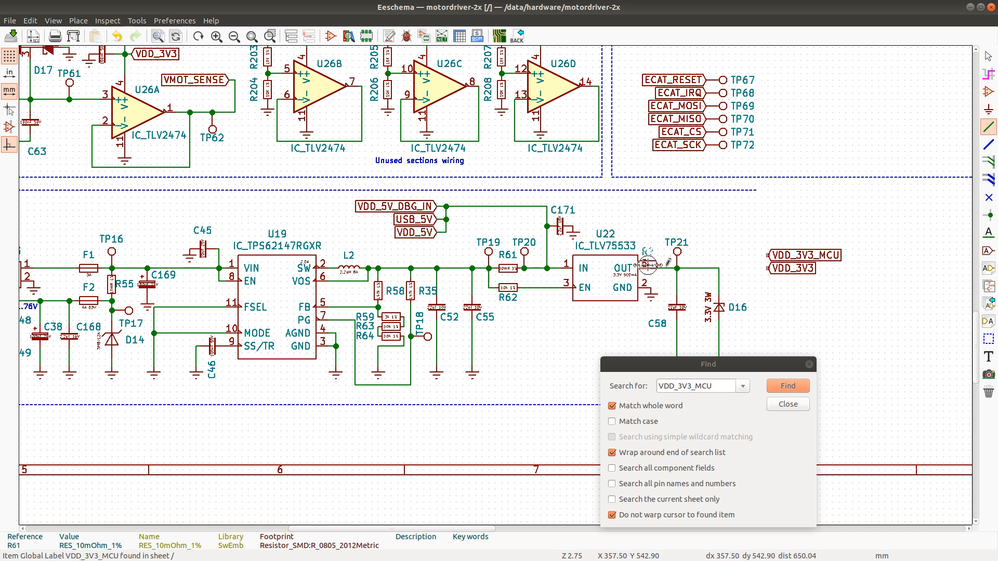
click(736, 268)
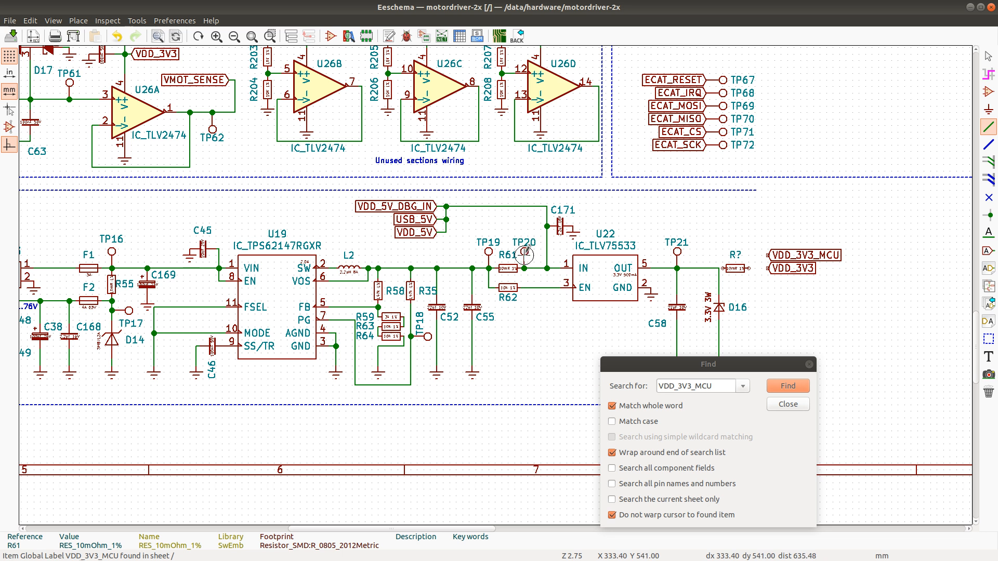
key(c)
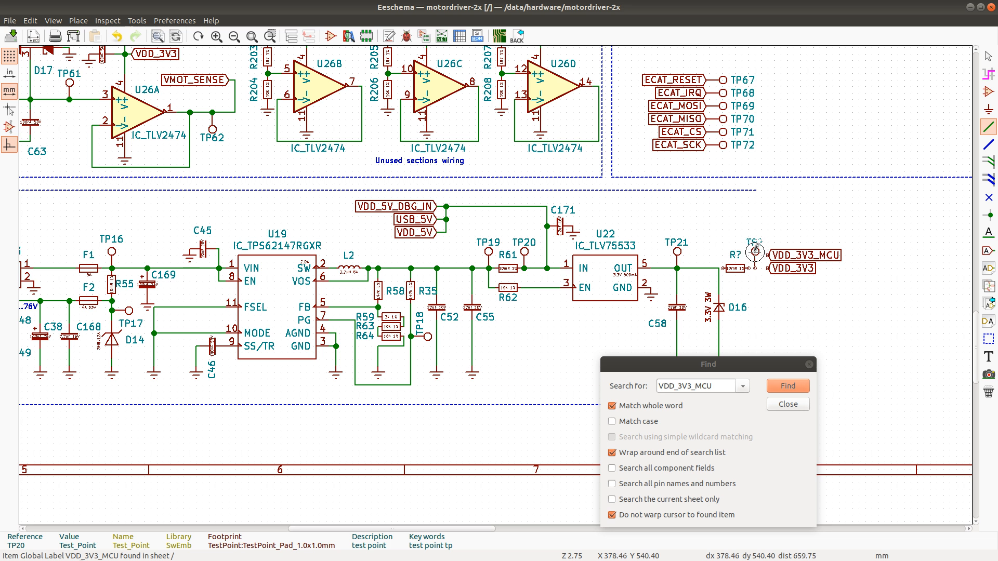
click(756, 251)
click(768, 268)
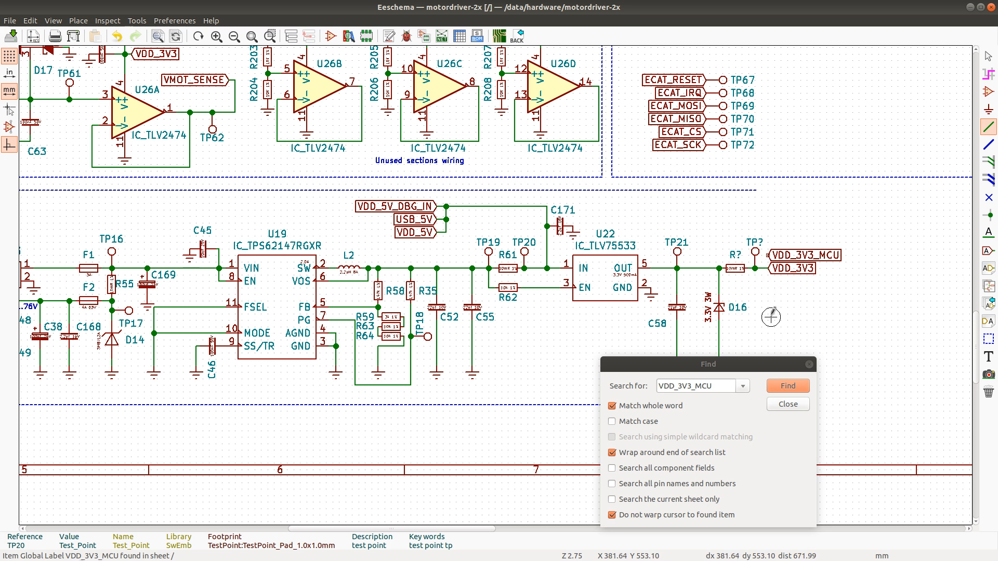
Close the Find dialog
click(799, 406)
click(799, 405)
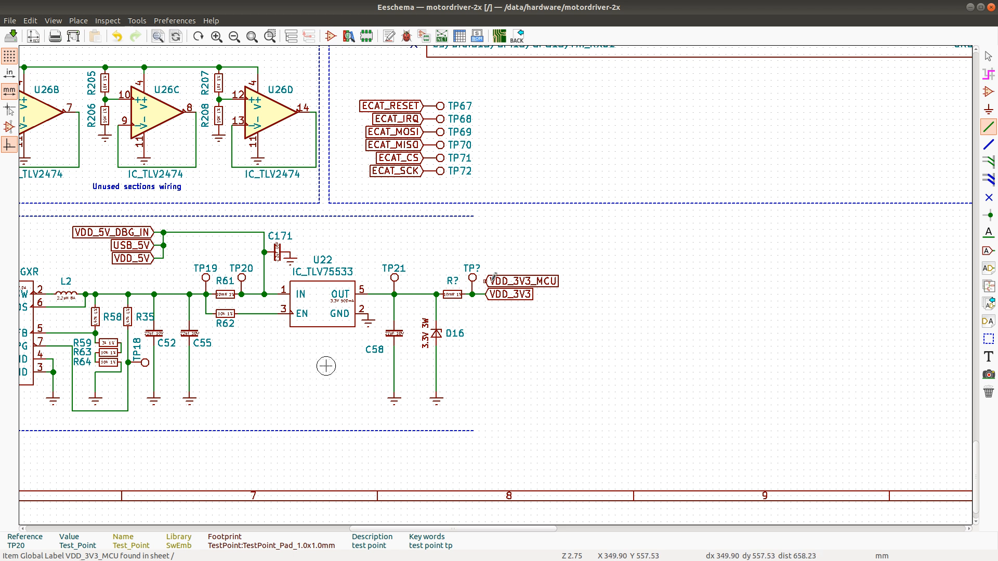
scroll(326, 366, up, 2)
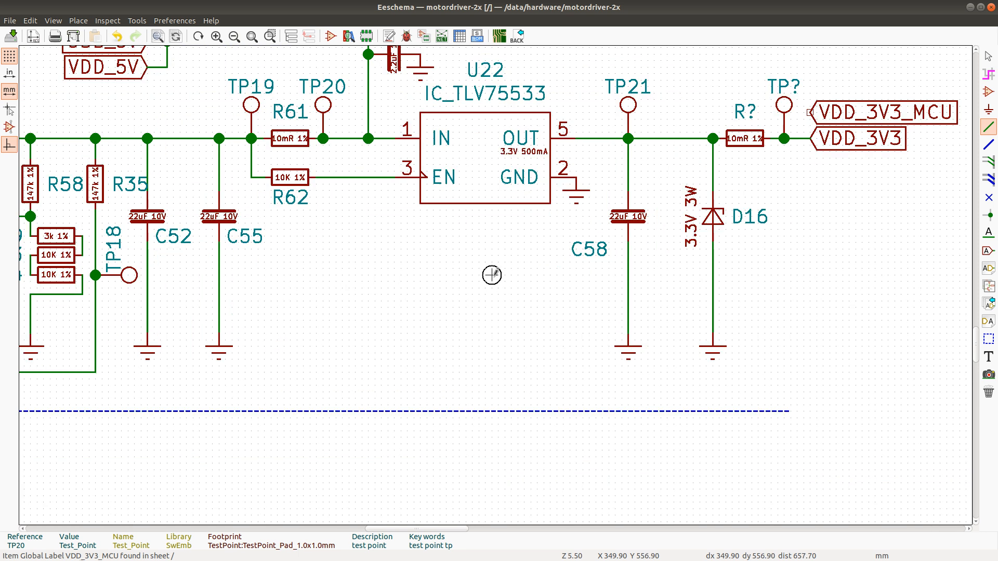
scroll(492, 275, down, 2)
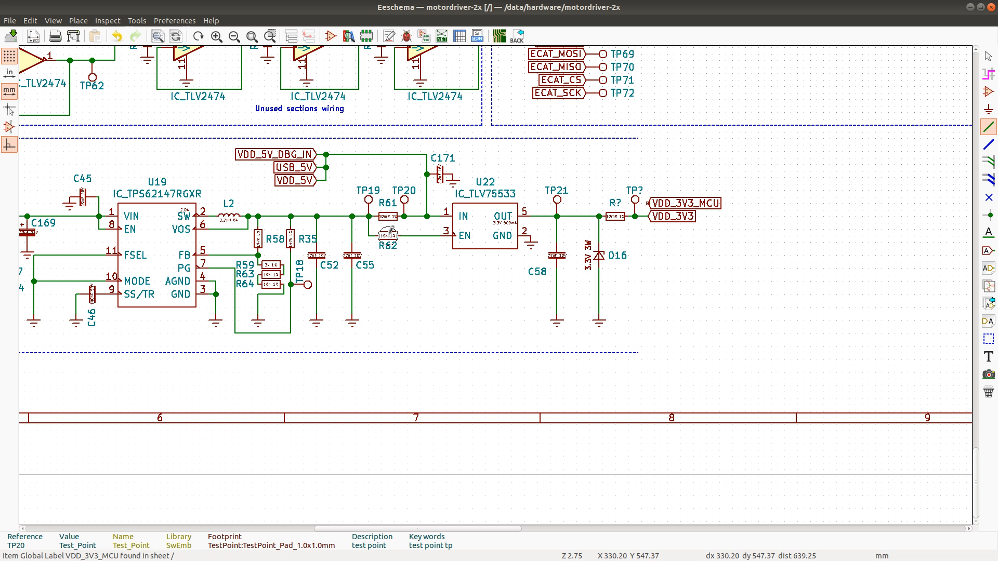
Shift R62 towards U22's EN pin, feed it from the TP20 node, and delete its old wire to the TP19 node
drag(388, 235, 421, 236)
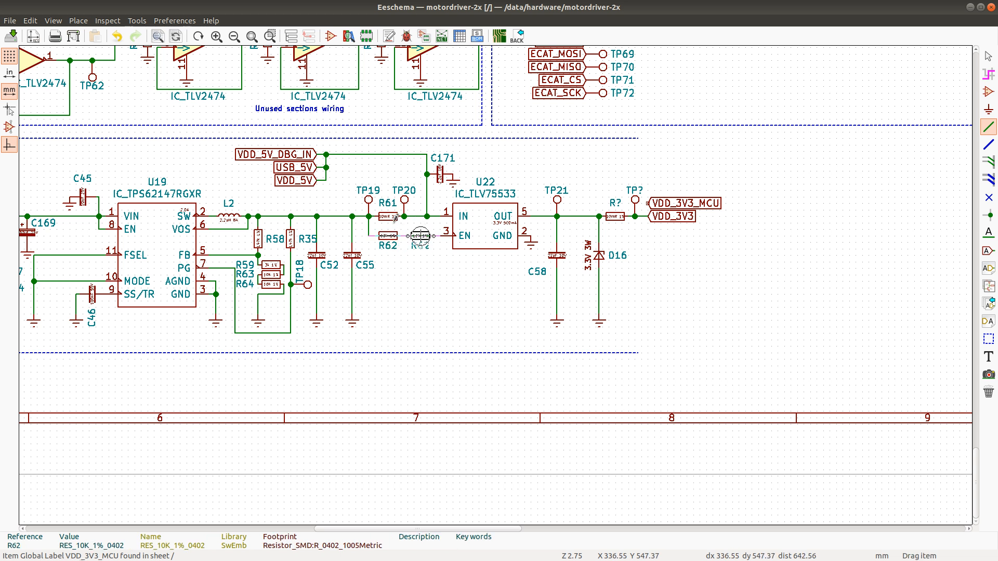
click(405, 216)
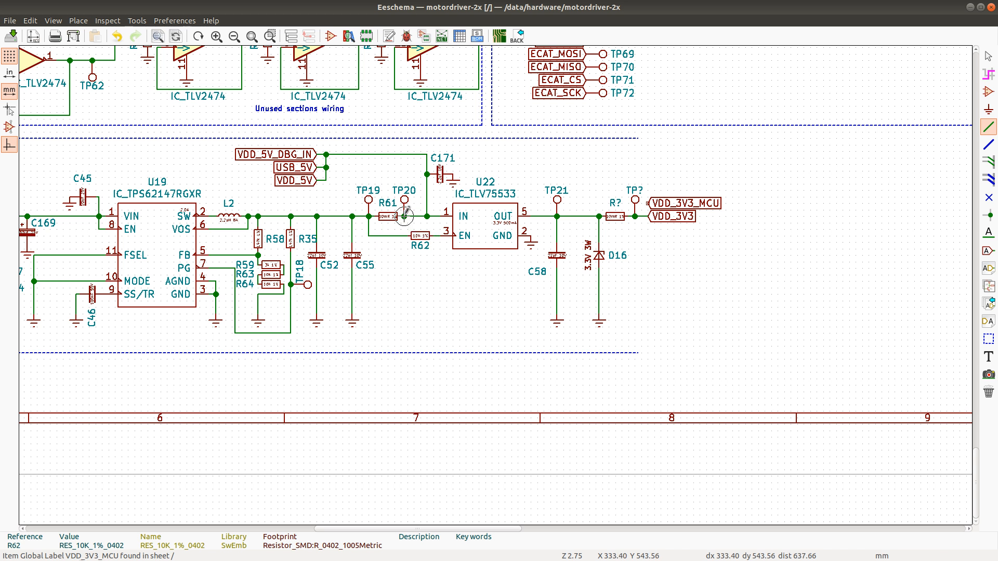
key(w)
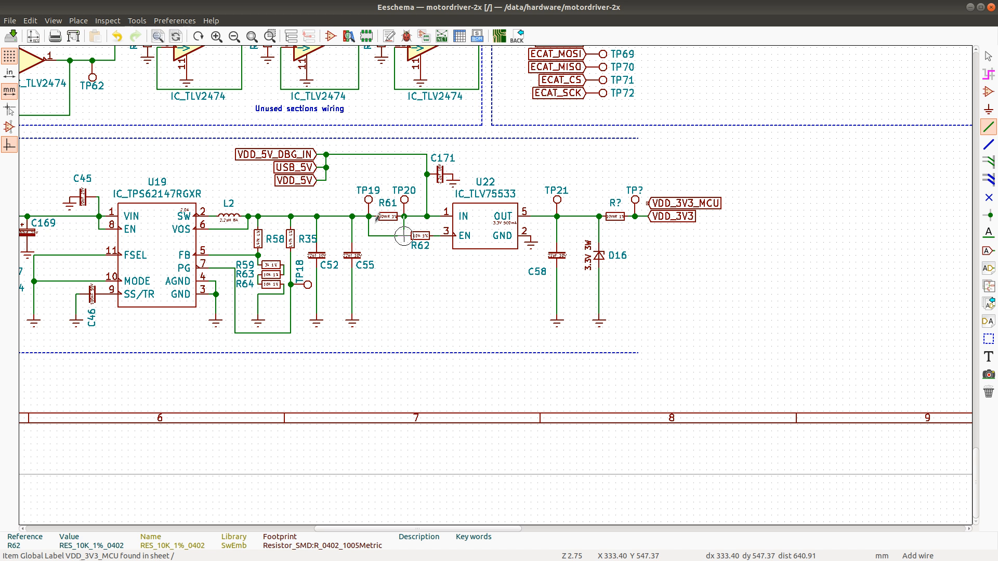
click(404, 236)
key(Delete)
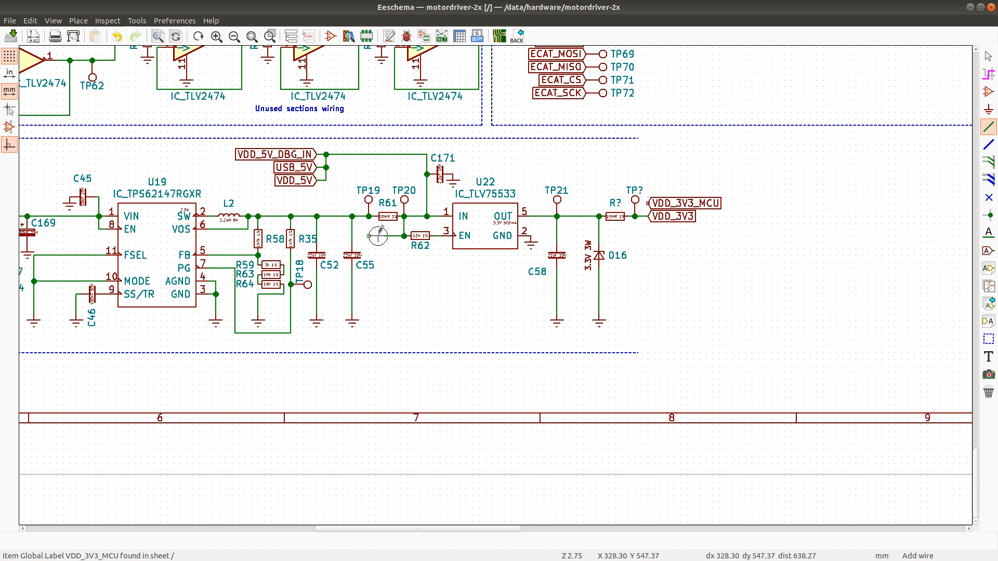
key(Delete)
Place copies of U22, its GND-pin ground symbol and the EN resistor R62 in the free space beyond the 3.3 V labels
key(c)
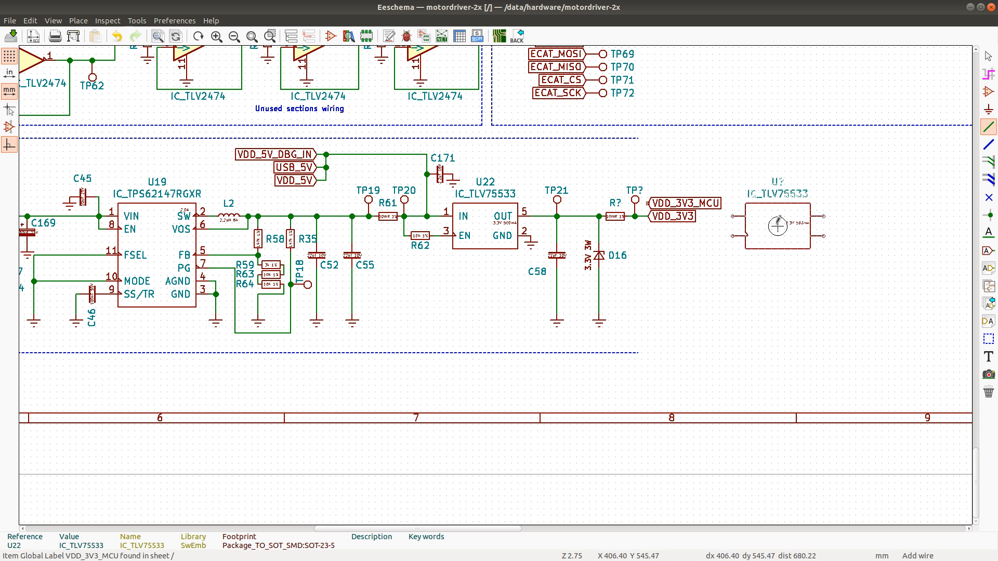
click(777, 226)
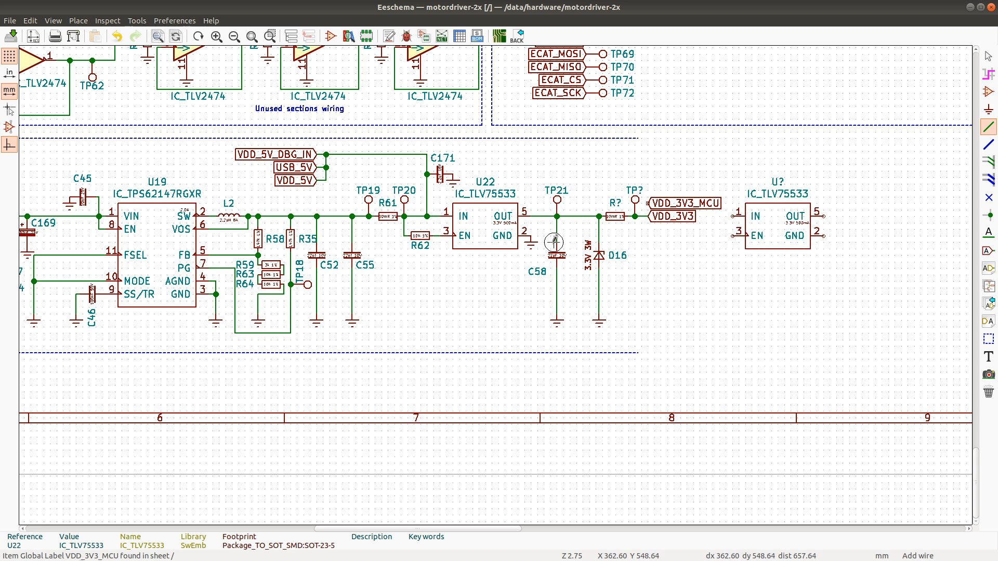
click(530, 245)
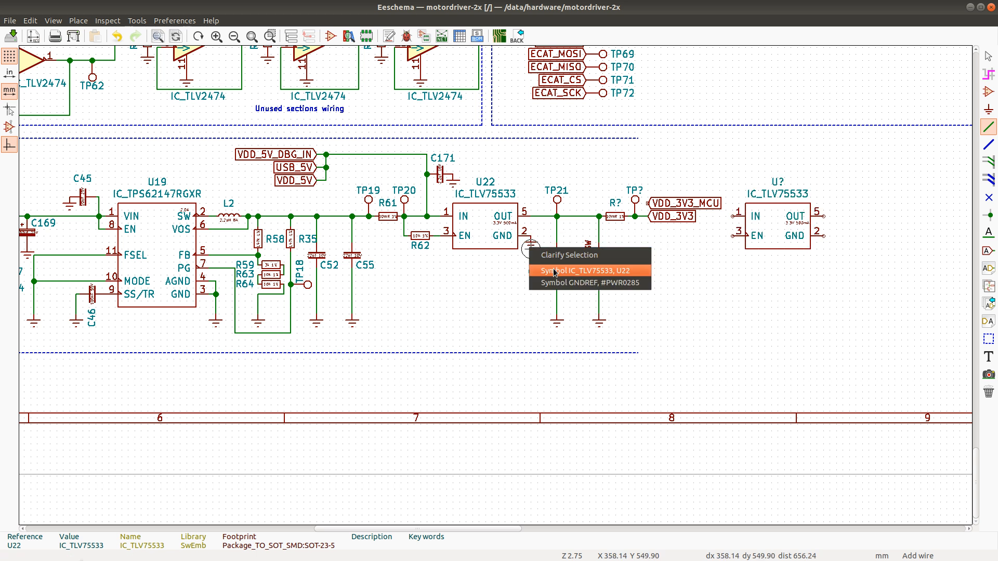
click(582, 282)
key(c)
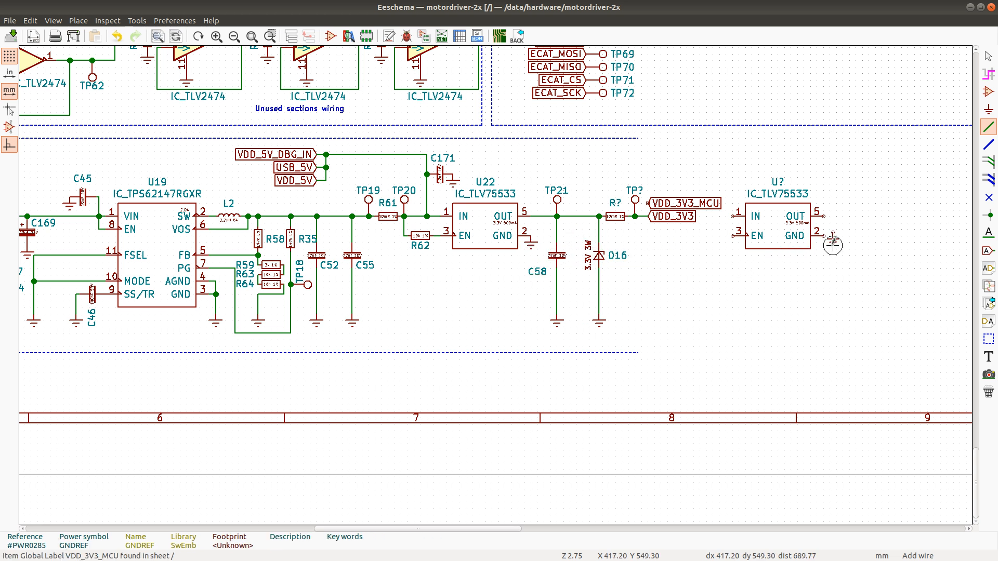
click(823, 248)
key(c)
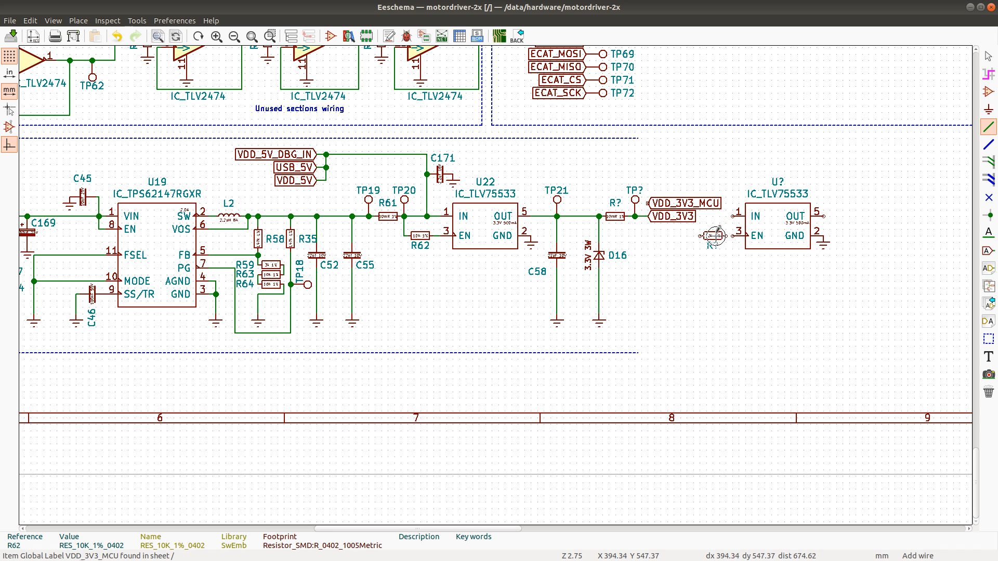
click(713, 236)
Rotate the VDD_3V3 label to hang downwards and move VDD_3V3_MCU beside the copied regulator's OUT pin
key(m)
key(r)
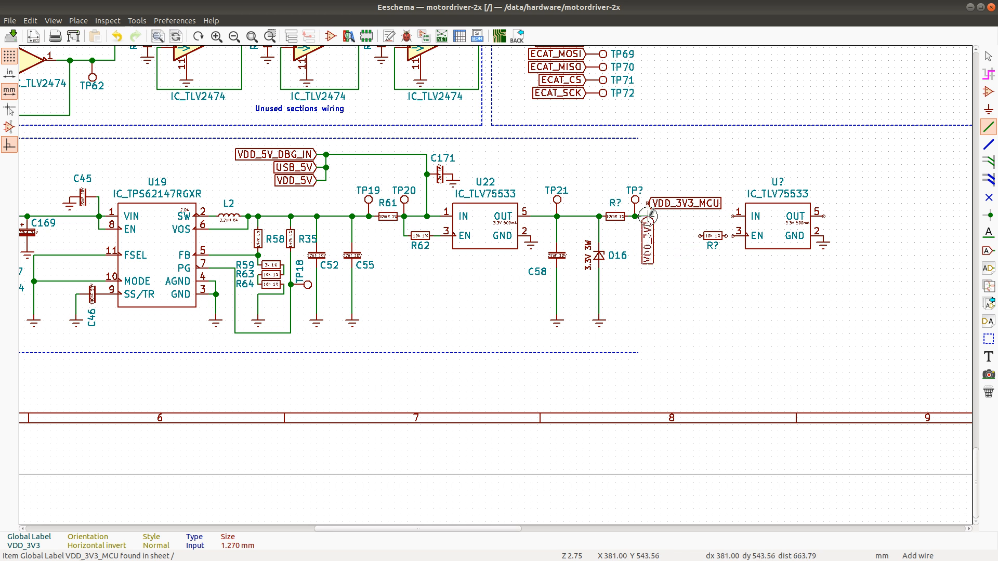
click(649, 215)
key(m)
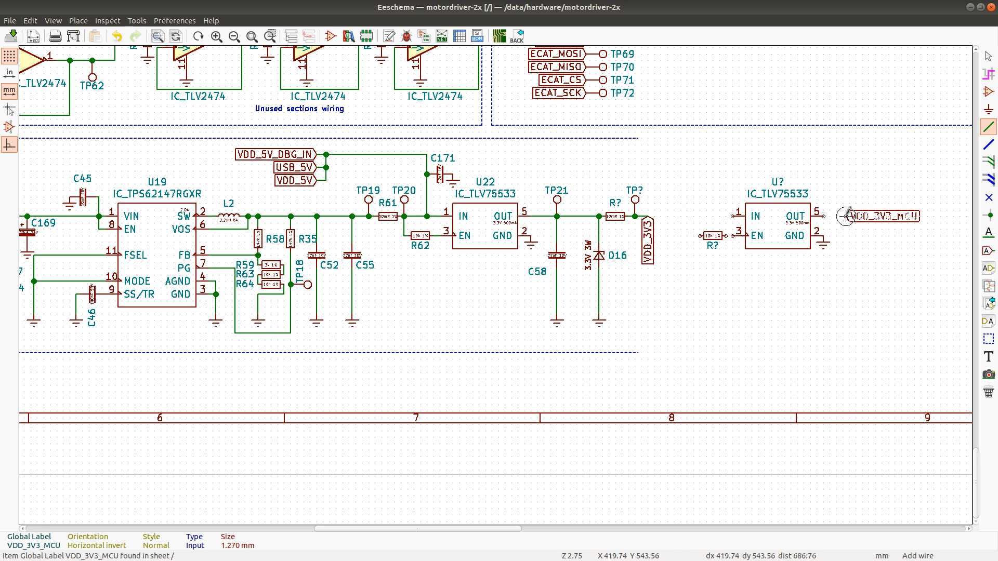
click(845, 215)
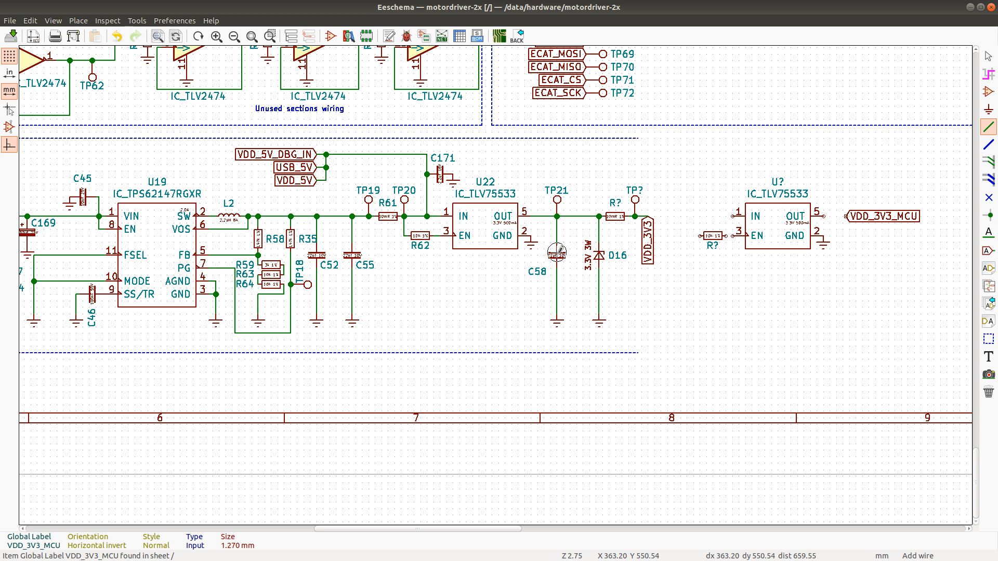
Duplicate U22's output block with C58, D16, TP21, the series resistor and grounds onto the copied regulator's OUT pin
key(c)
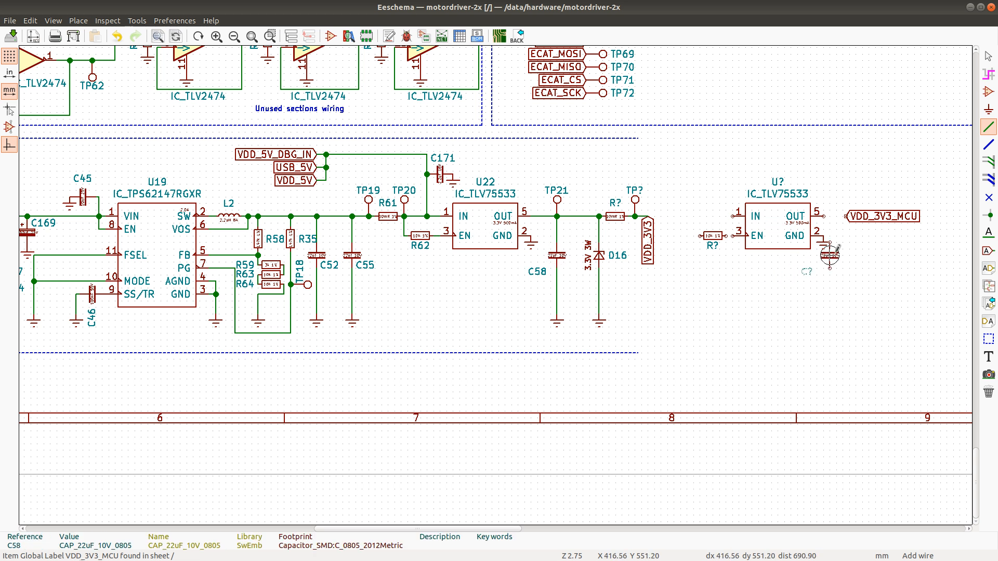
key(Escape)
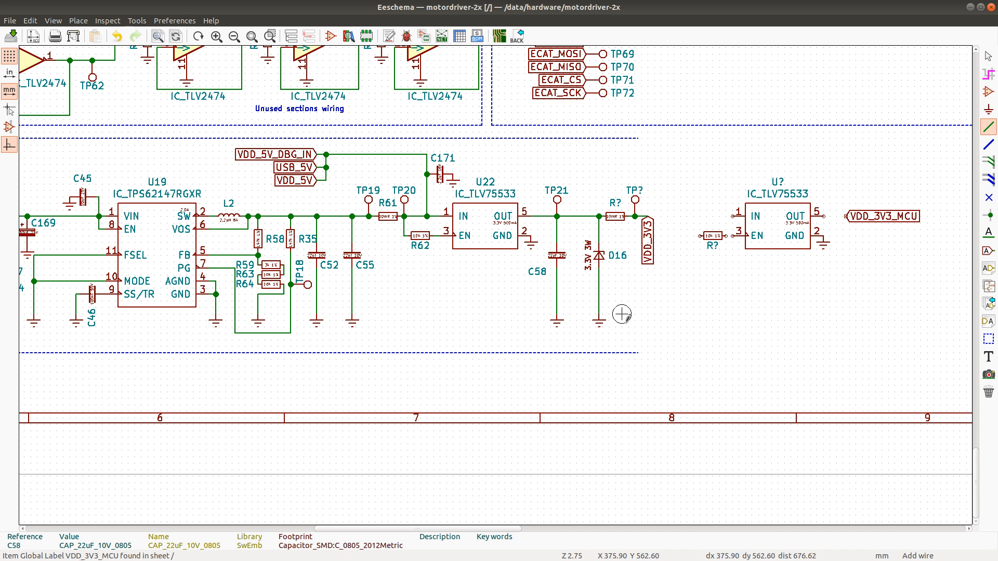
drag(629, 337, 547, 210)
right_click(547, 211)
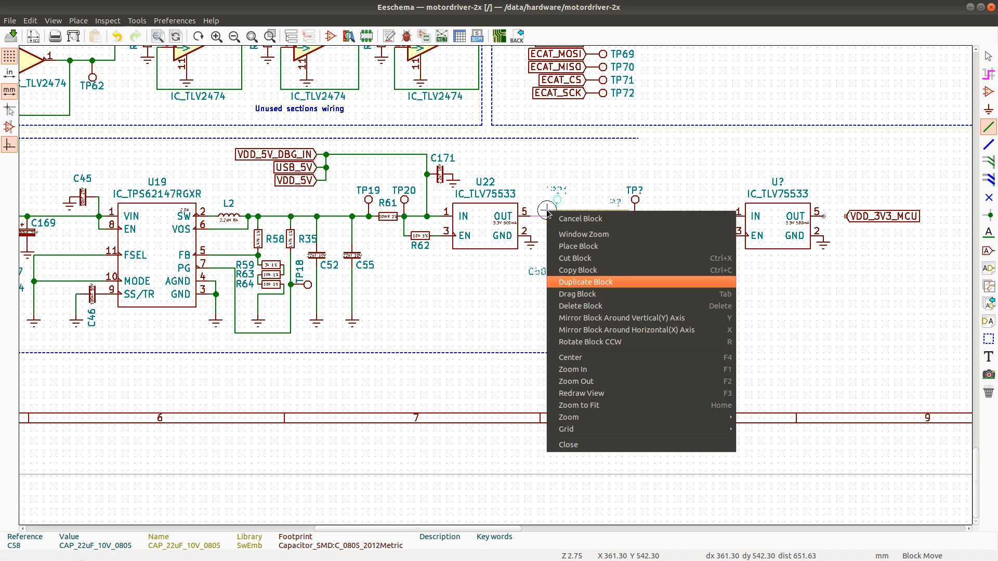
click(603, 282)
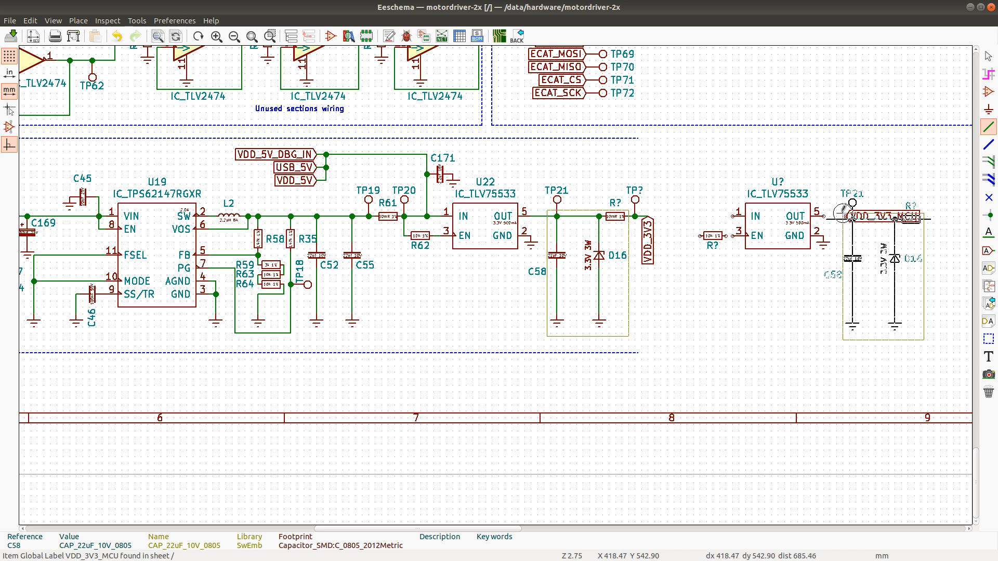
key(Escape)
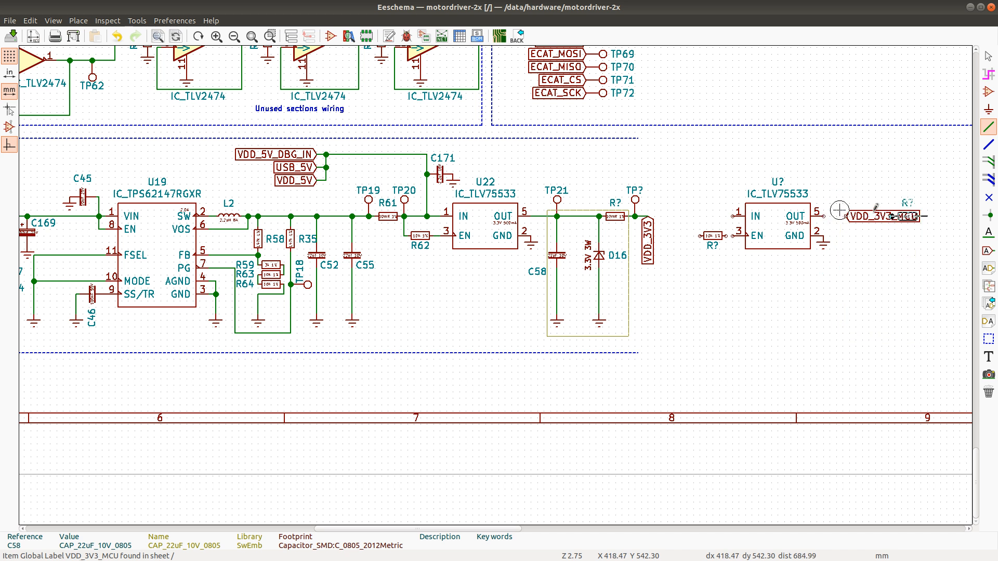
key(ctrl+d)
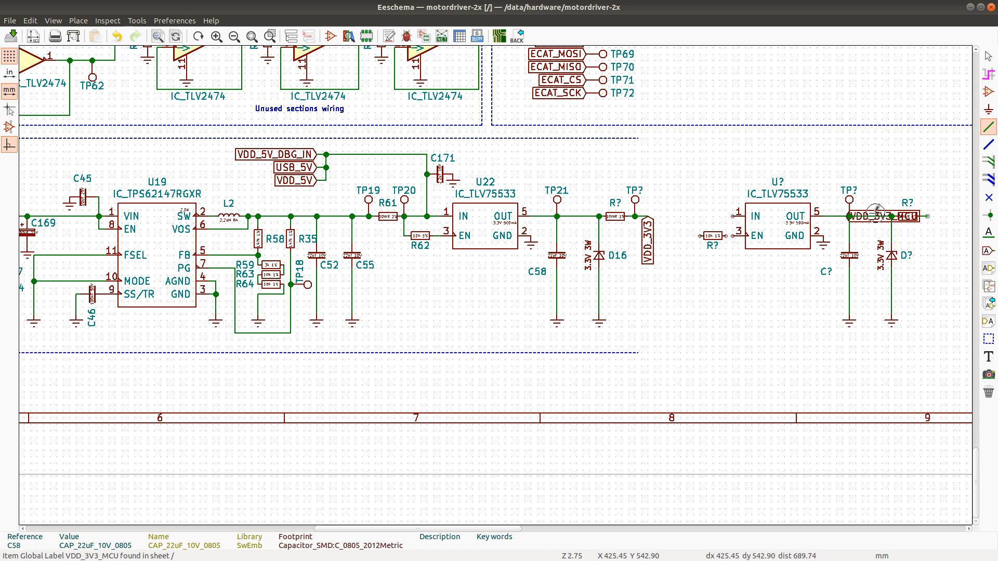
Move the VDD_3V3_MCU label to the output end of the duplicated series resistor
key(m)
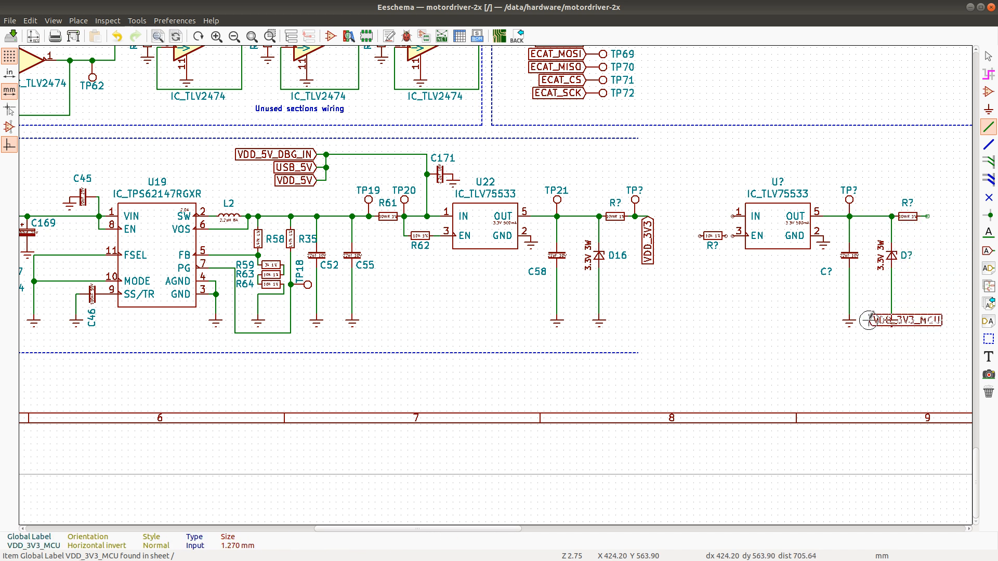
click(921, 216)
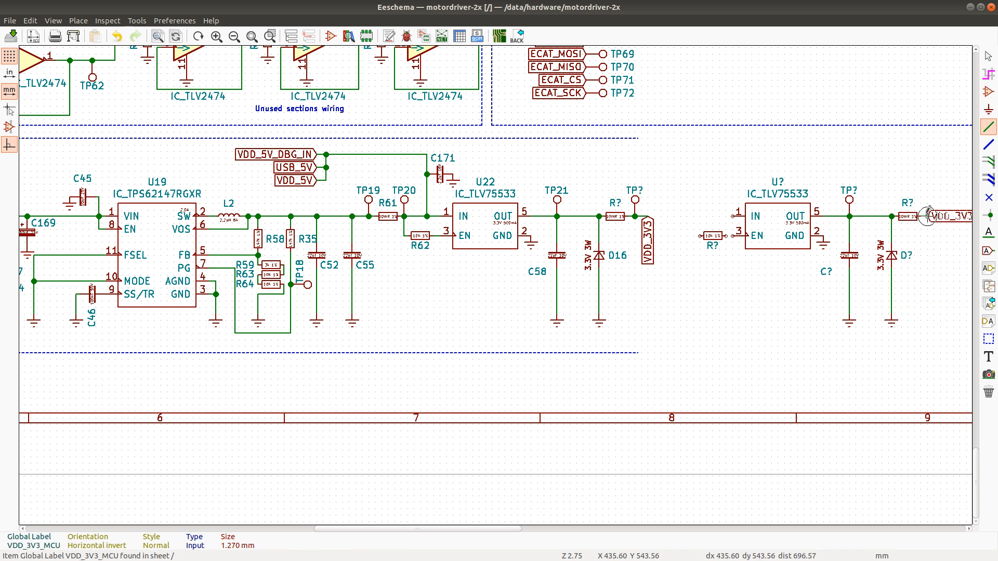
click(928, 216)
Wire the copied 10K resistor between the new regulator's IN and EN pins
scroll(869, 234, down, 1)
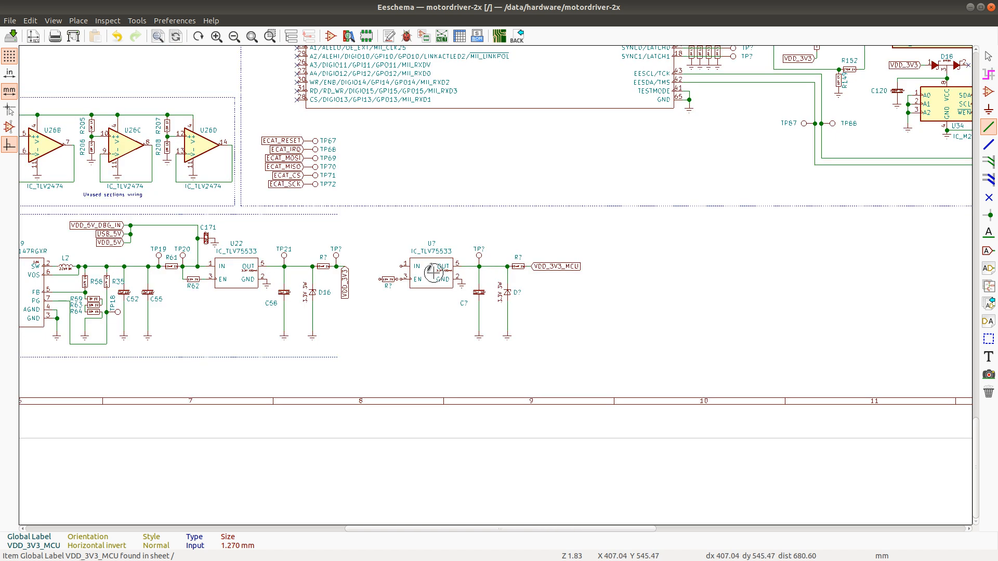
scroll(460, 280, up, 1)
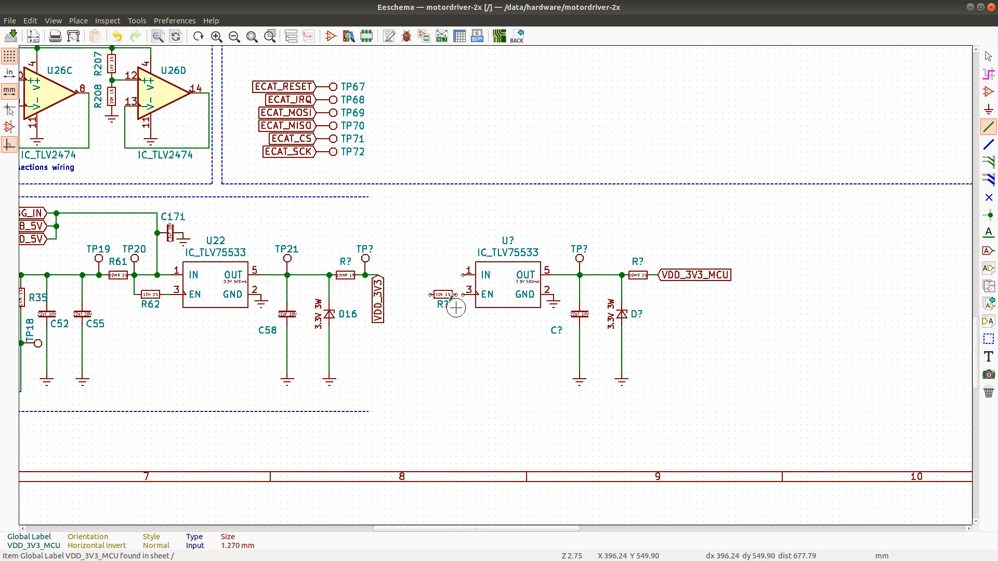
click(430, 295)
click(424, 275)
click(460, 294)
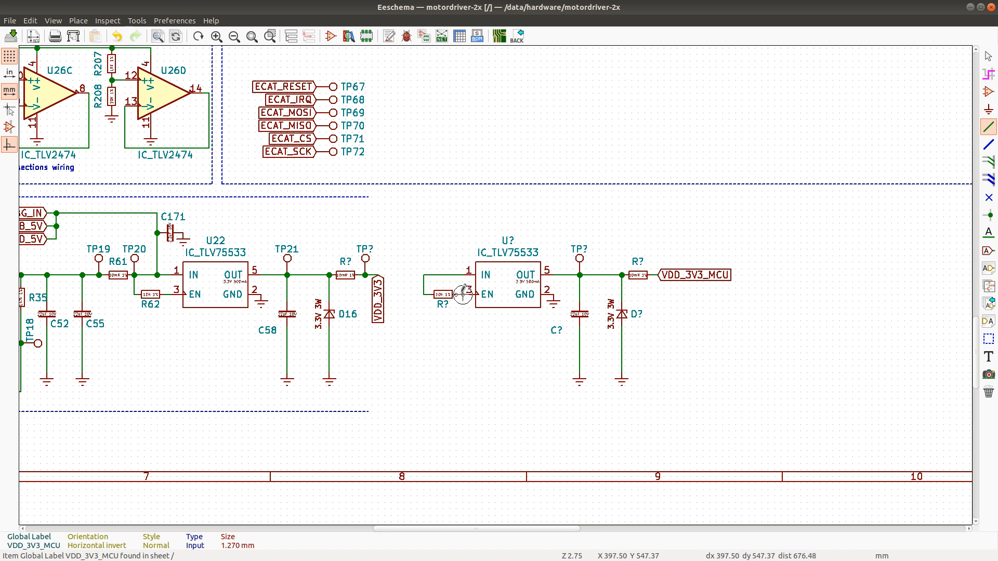
Wire the 5V supply line above C171 across to the IN net of the new regulator
click(159, 213)
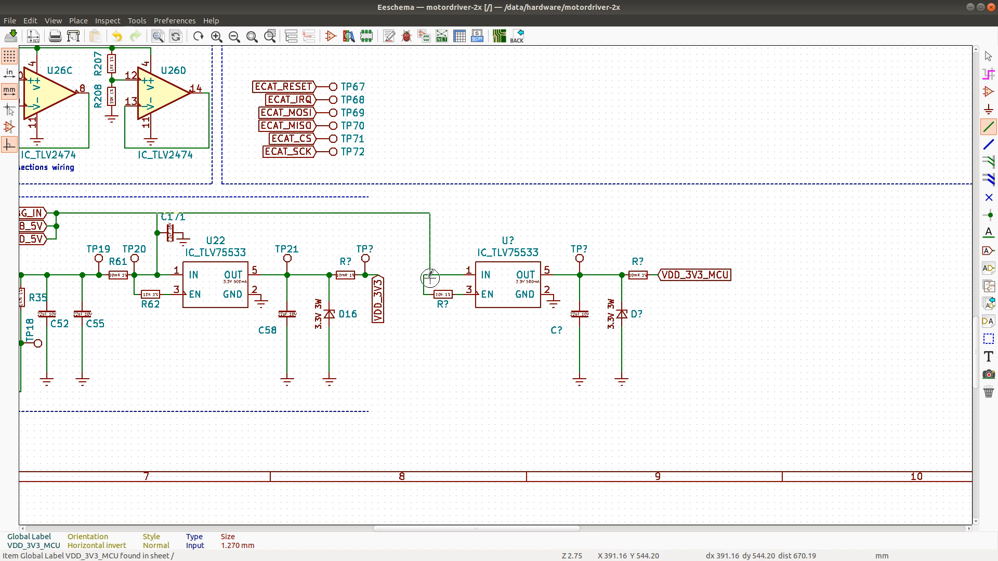
click(423, 275)
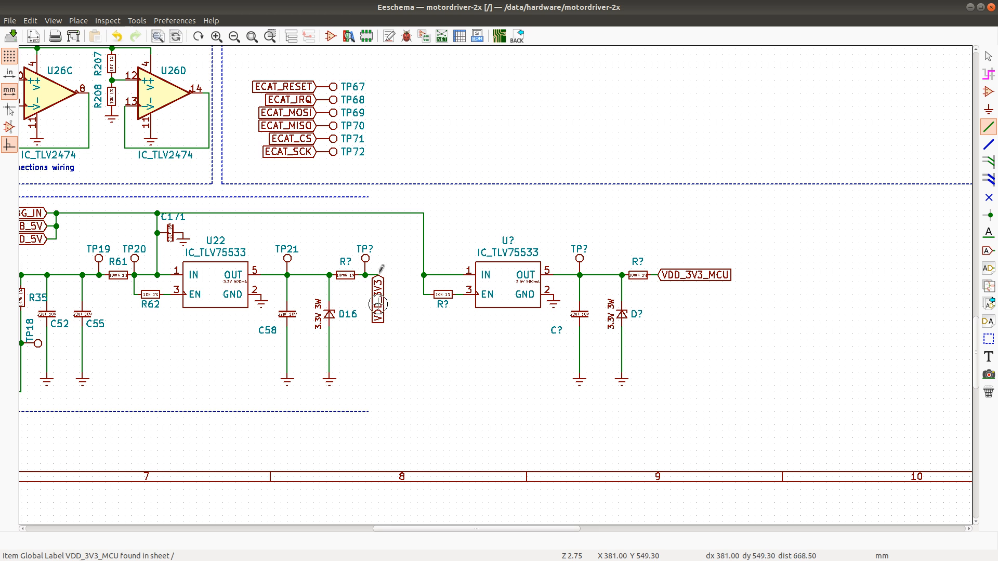
Shift the VDD_3V3 label slightly down to the end of its wire and move C171's reference text beside the capacitor
key(m)
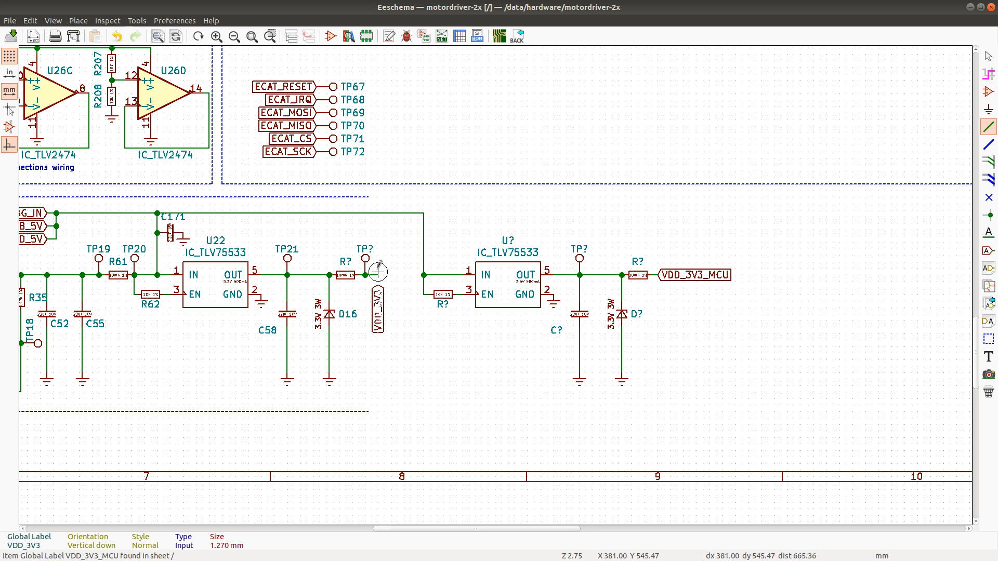
click(378, 276)
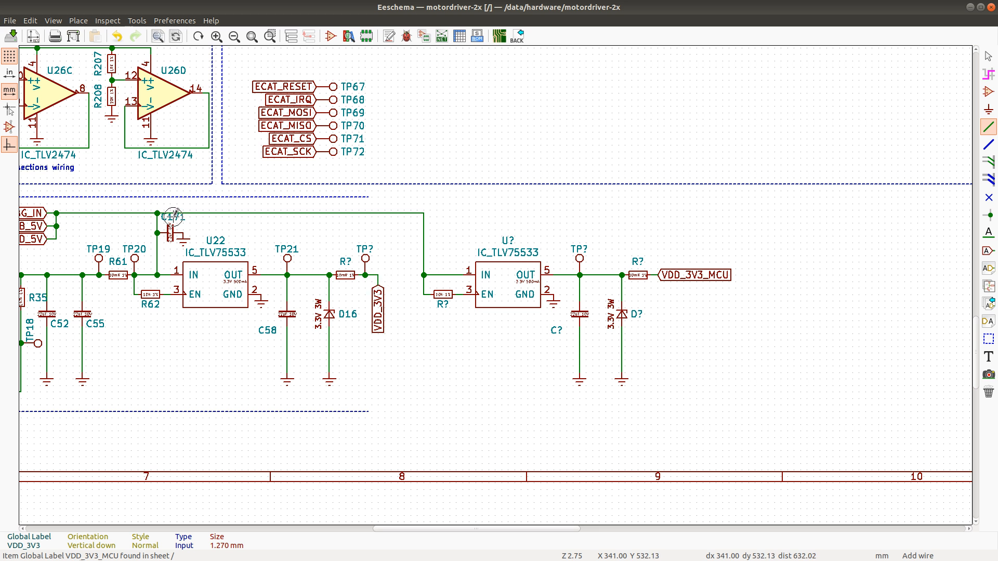
key(m)
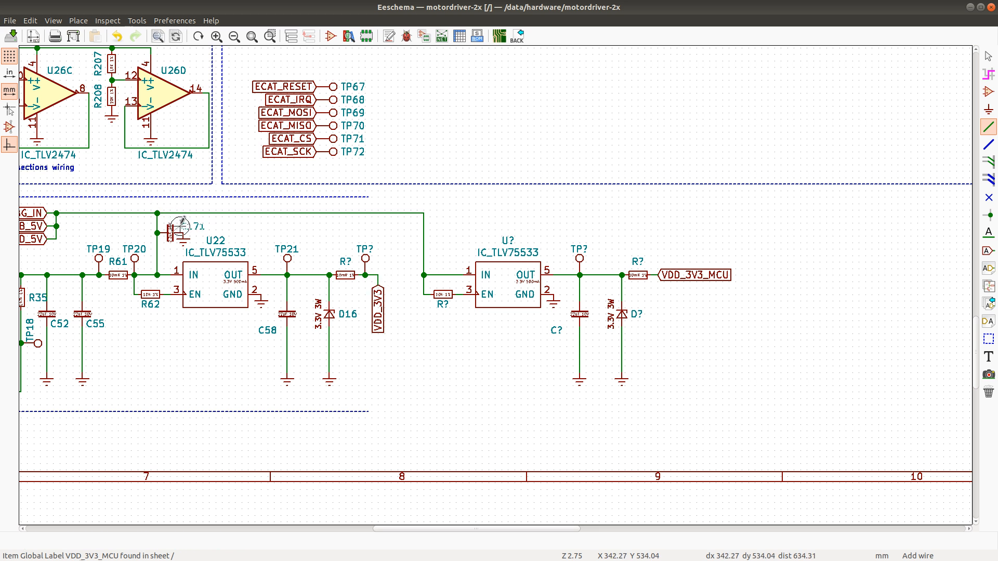
click(176, 226)
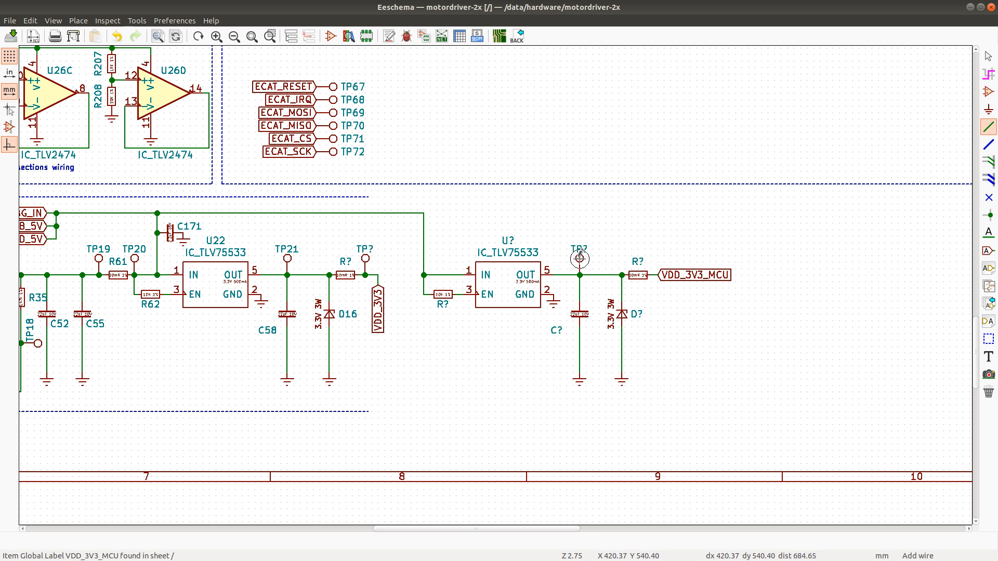
Move both regulators' output test points above their Zener diodes and place a copy between the new series resistor and the VDD_3V3_MCU label
drag(580, 259, 621, 258)
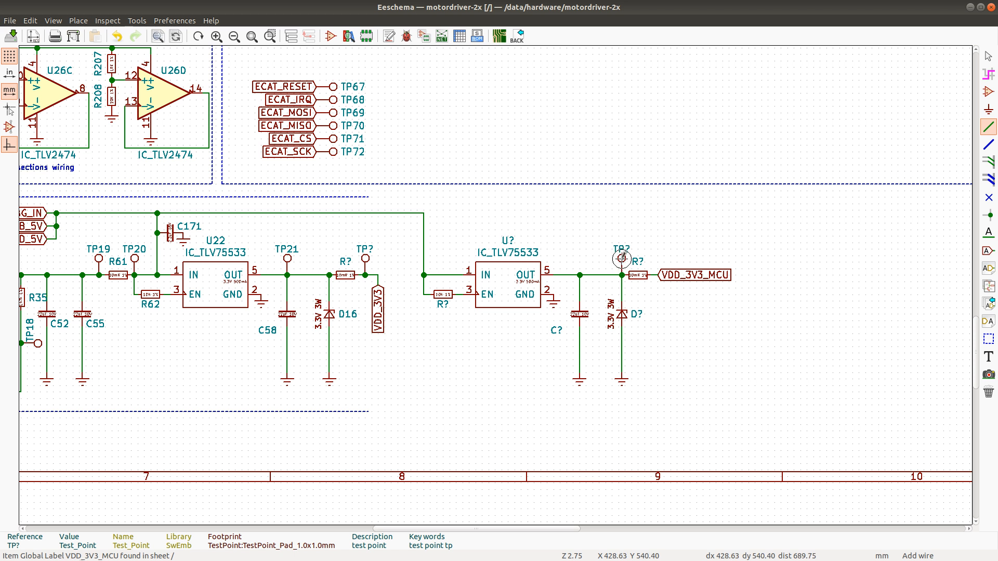
key(c)
click(654, 258)
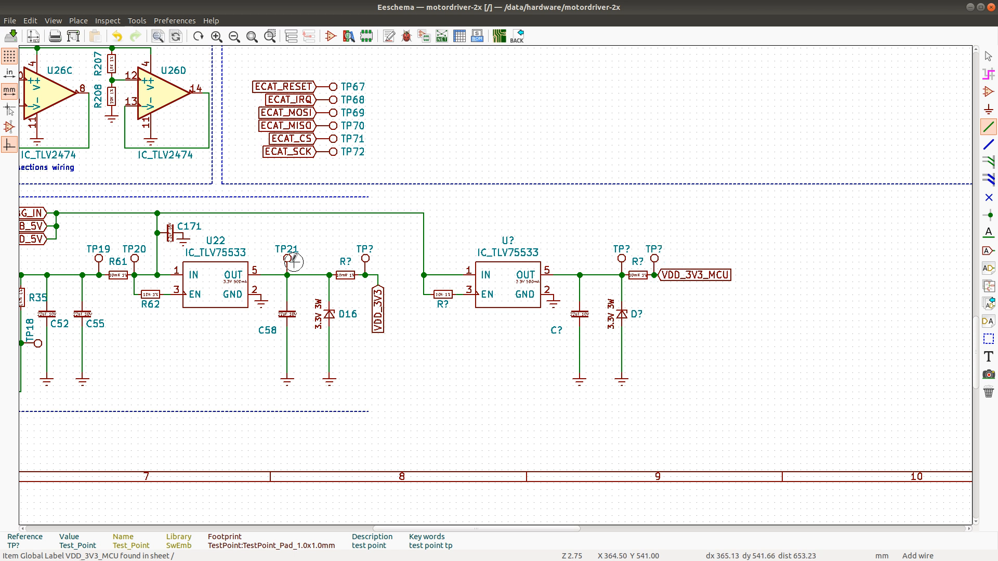
key(m)
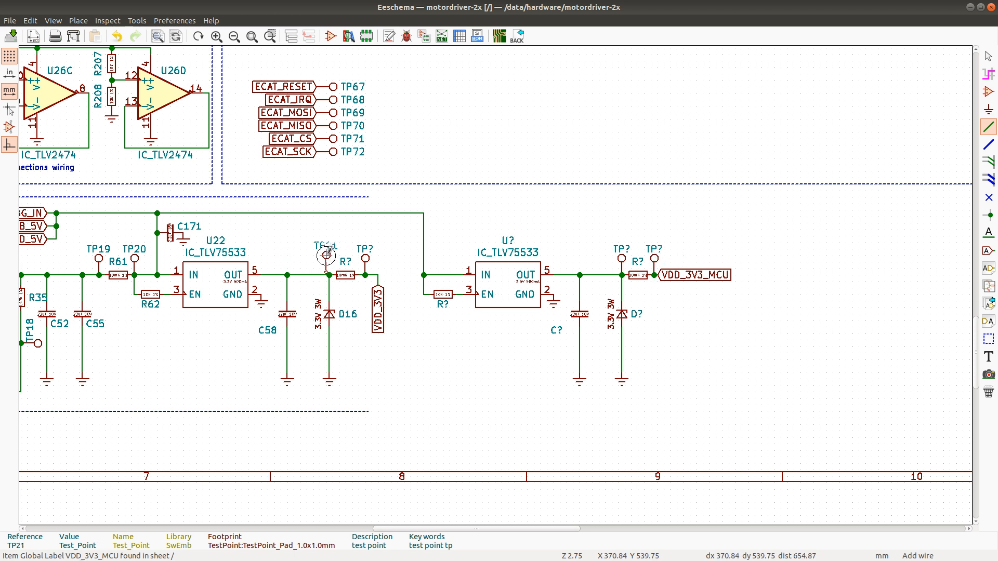
click(329, 259)
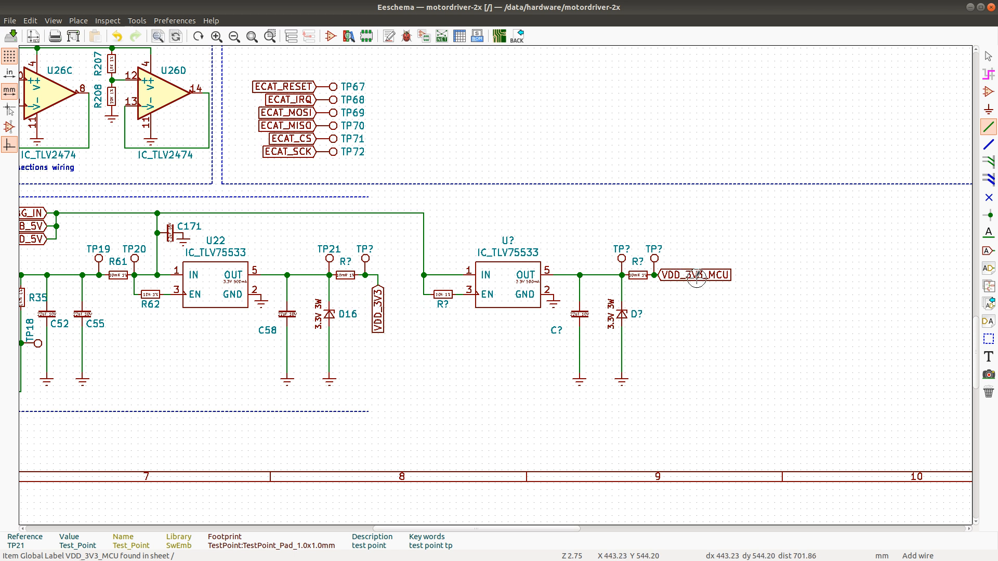
Place a copy of the VDD_3V3_MCU label below the new regulator and attach a horizontal RES_0R_0402 to its connection end
key(m)
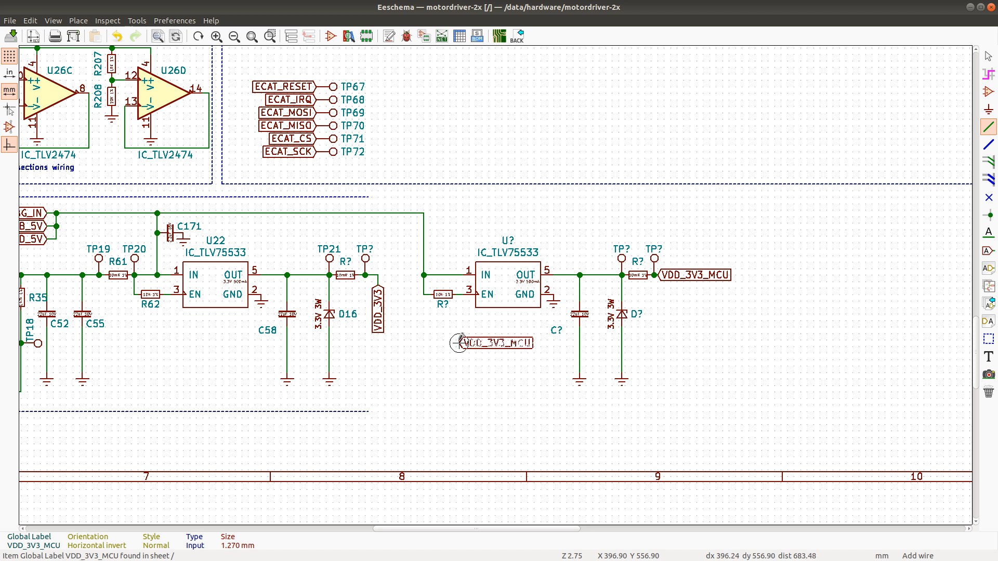
click(476, 346)
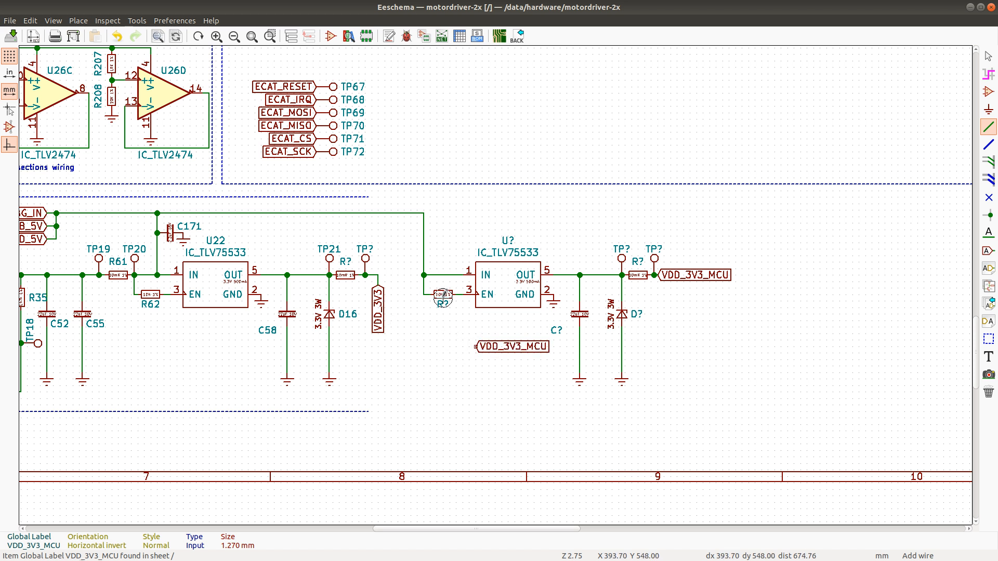
click(989, 92)
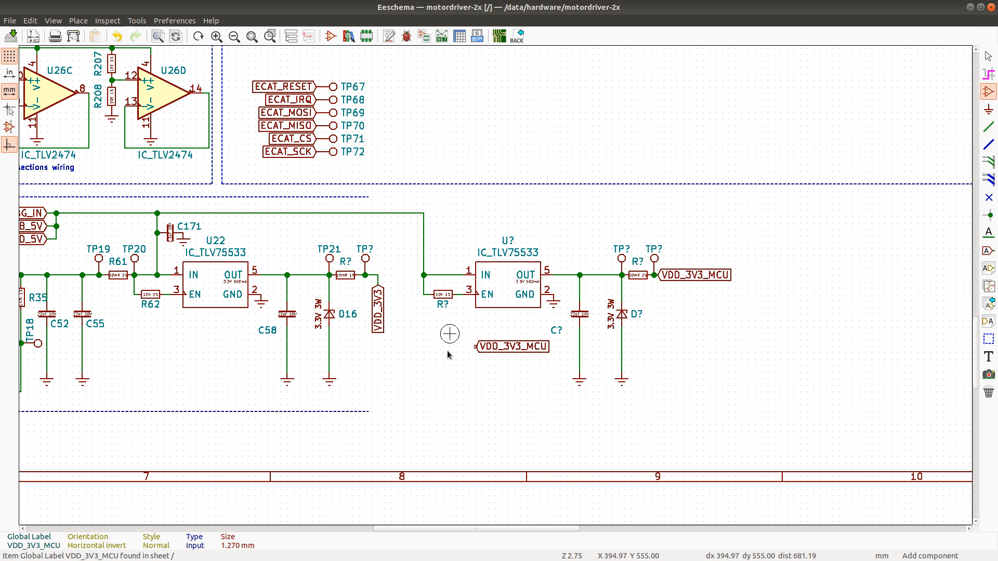
click(448, 355)
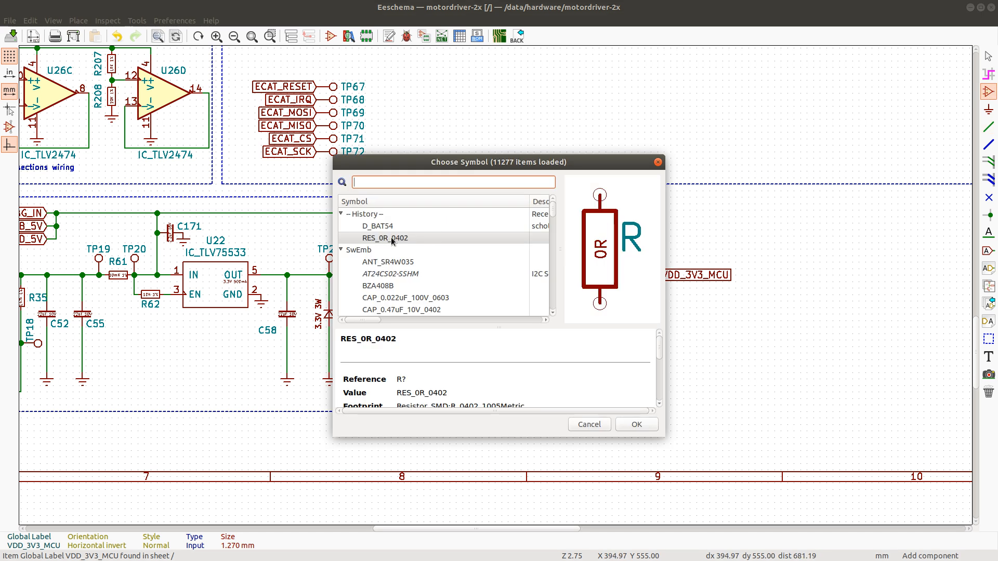
double_click(392, 239)
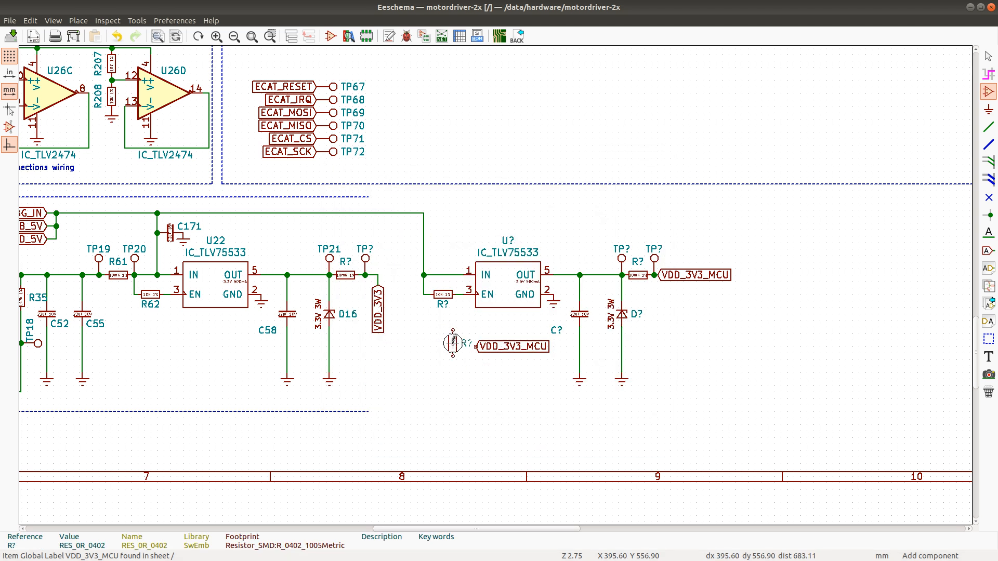
key(r)
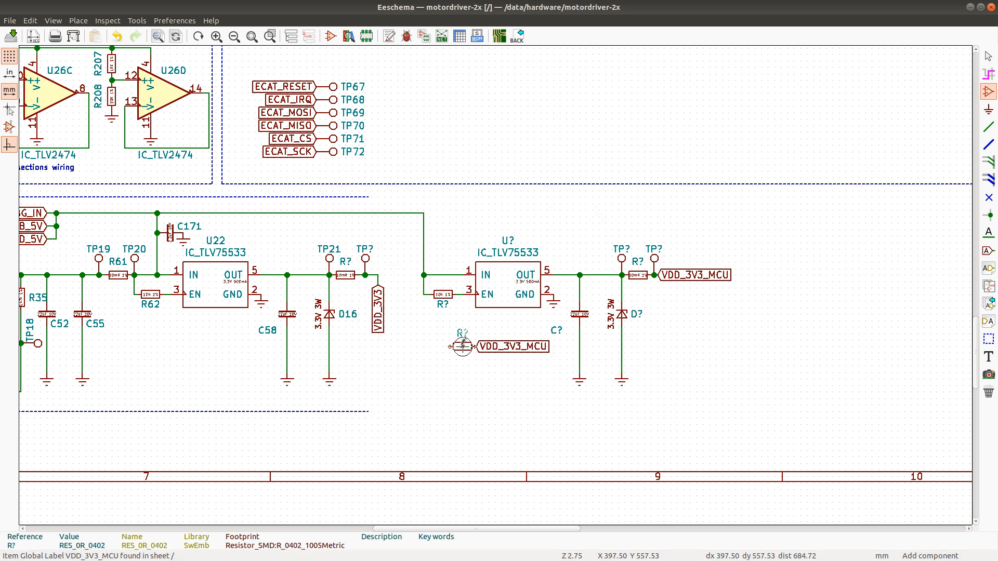
click(463, 346)
Attach a horizontal copy of the VDD_3V3 label to the 0R resistor's free end and set the resistor's reference to #R?
key(ctrl+d)
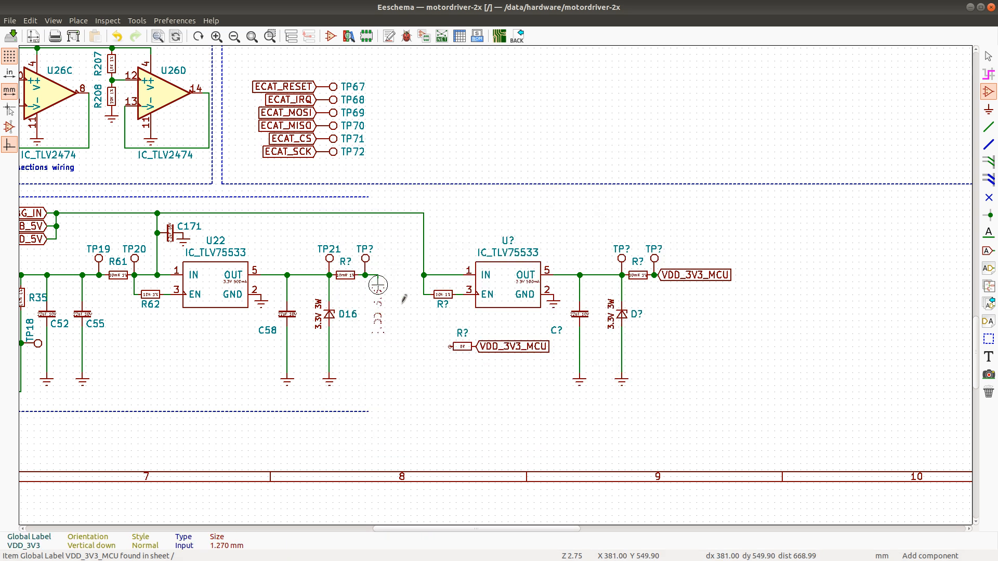
key(r)
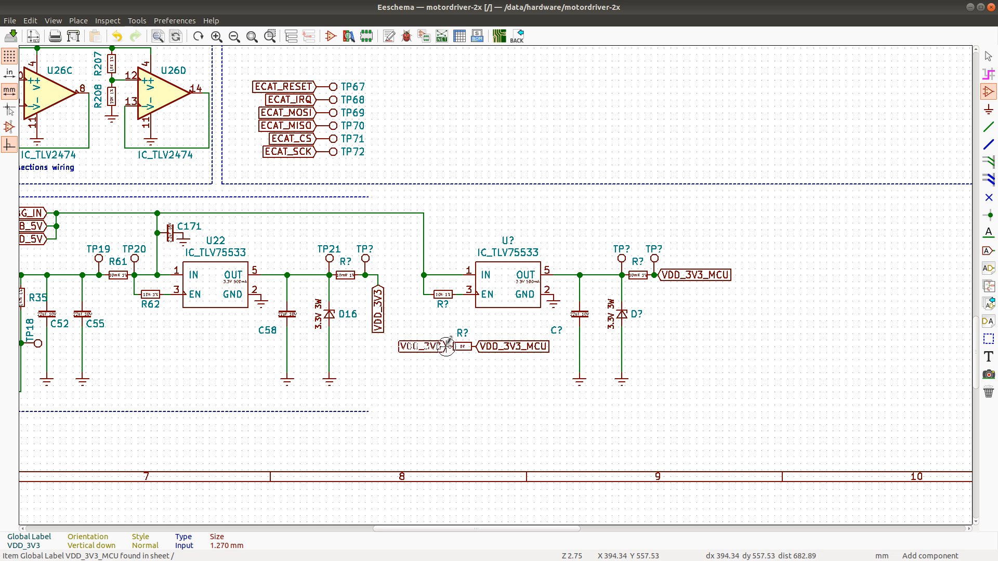
click(452, 346)
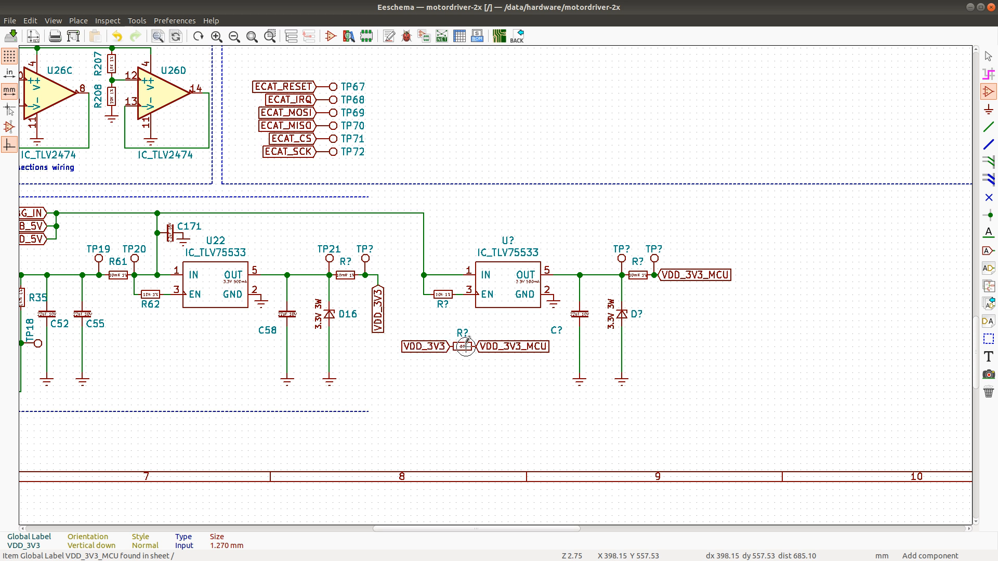
double_click(461, 332)
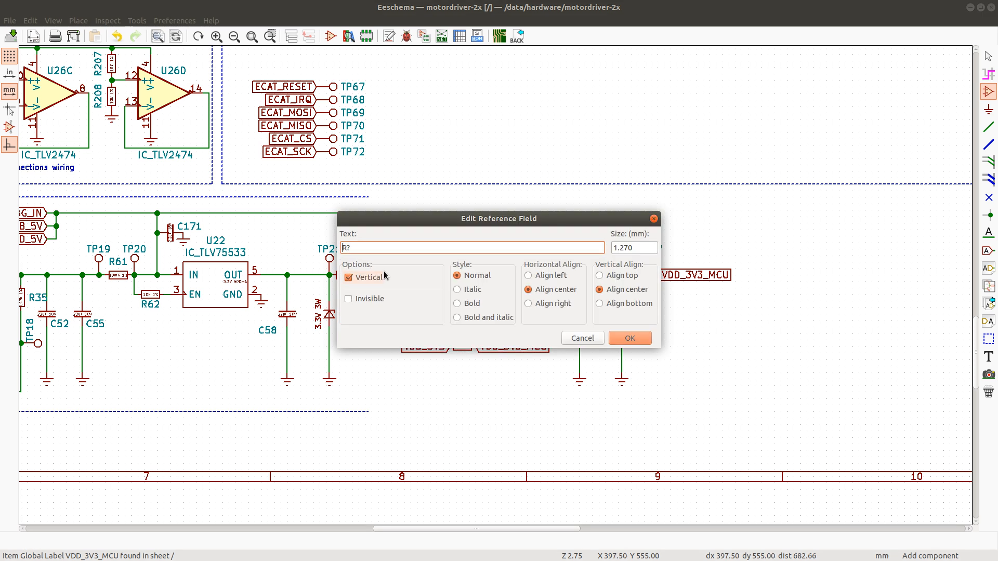
click(628, 338)
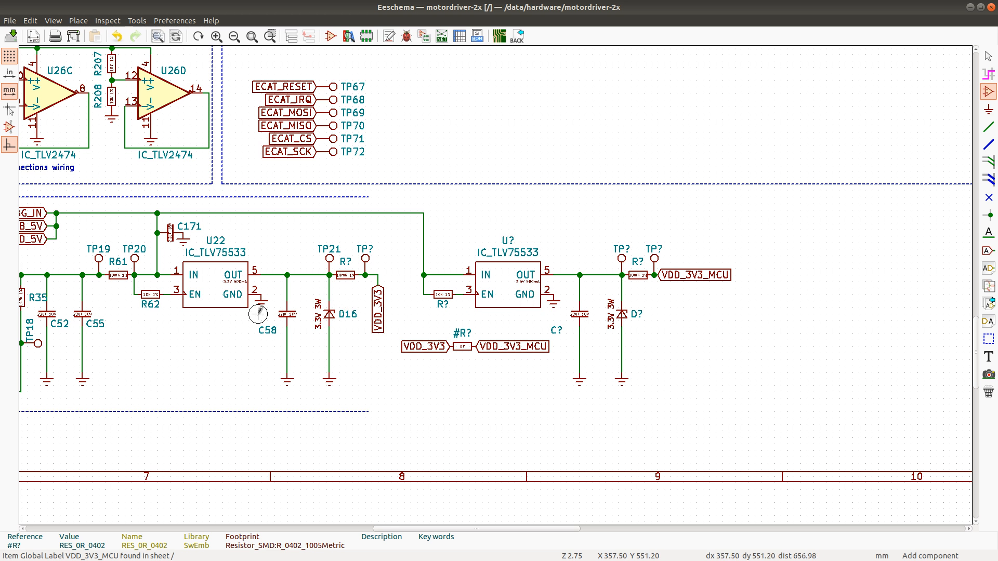
Extend the dashed border of the power supply section around the new regulator circuit, closing it on the existing lower line
scroll(274, 311, down, 2)
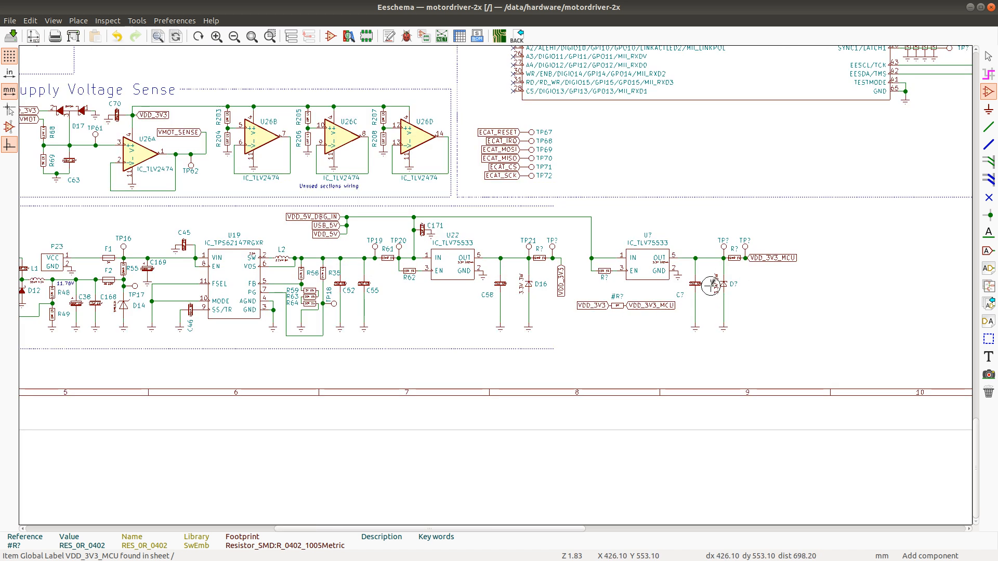
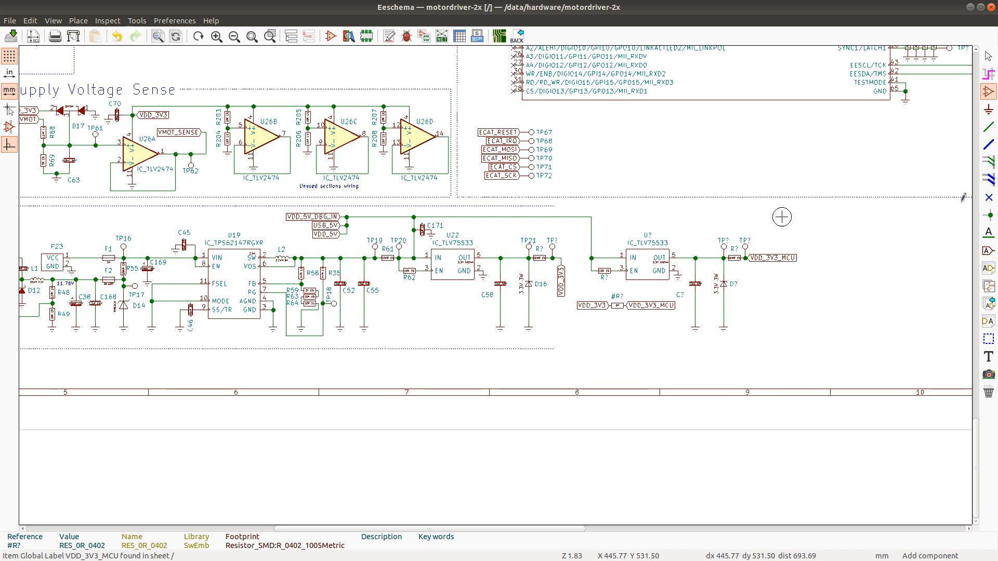
click(989, 339)
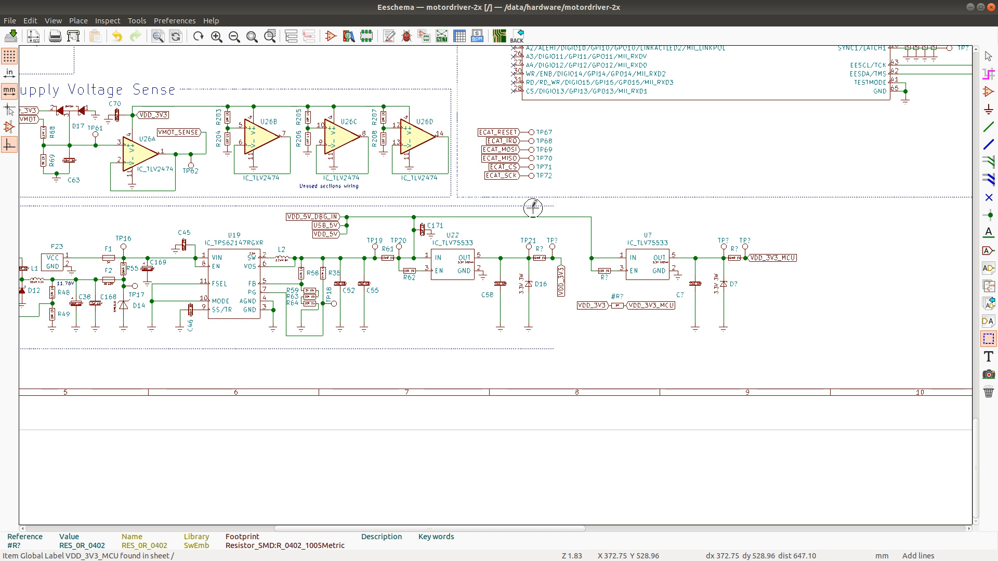
scroll(561, 208, up, 3)
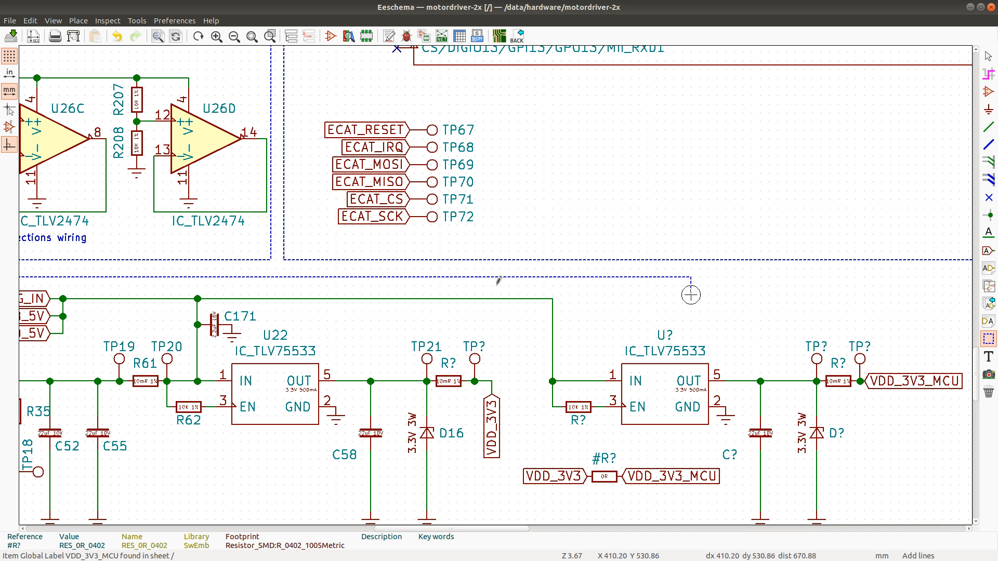
scroll(696, 359, down, 1)
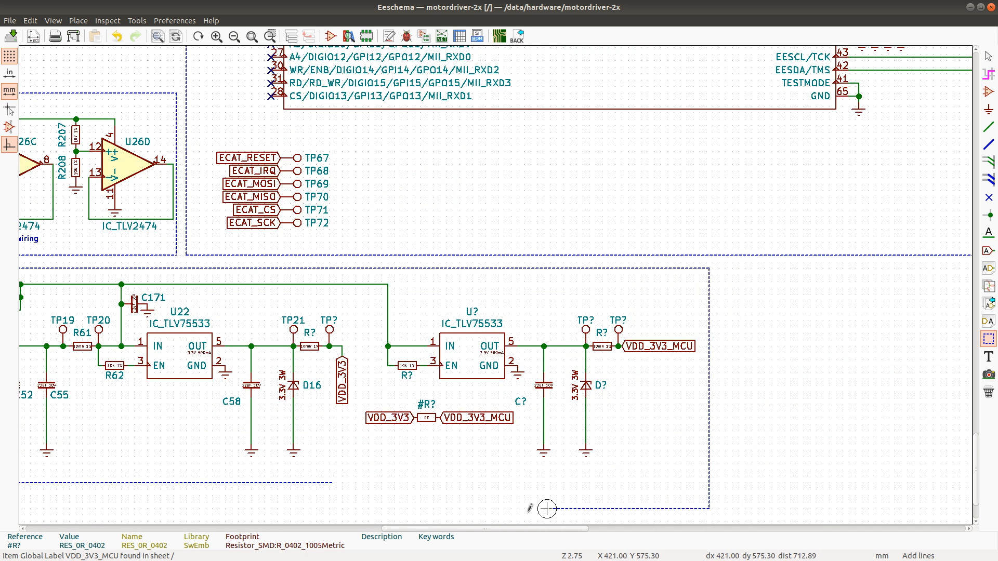
click(710, 486)
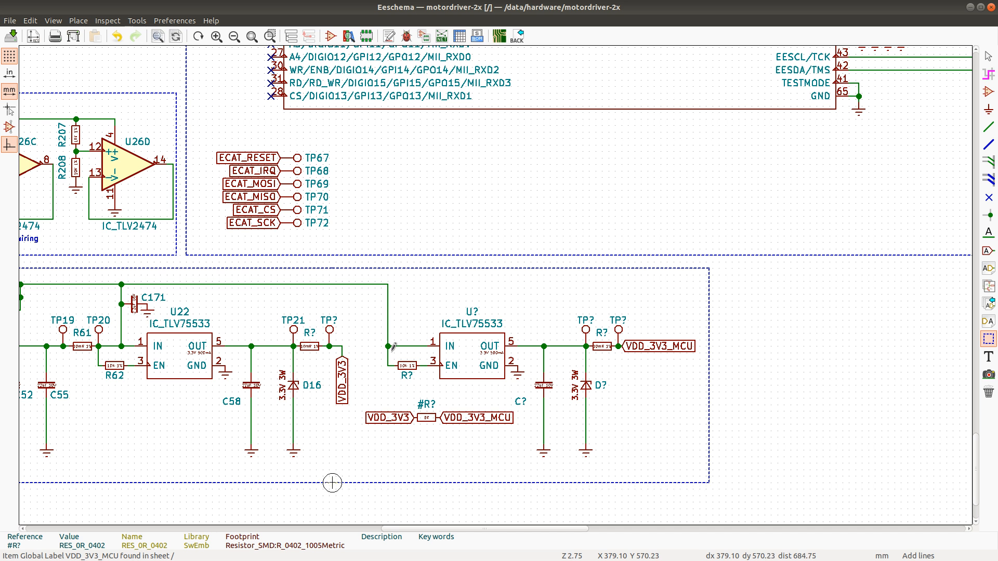
double_click(332, 483)
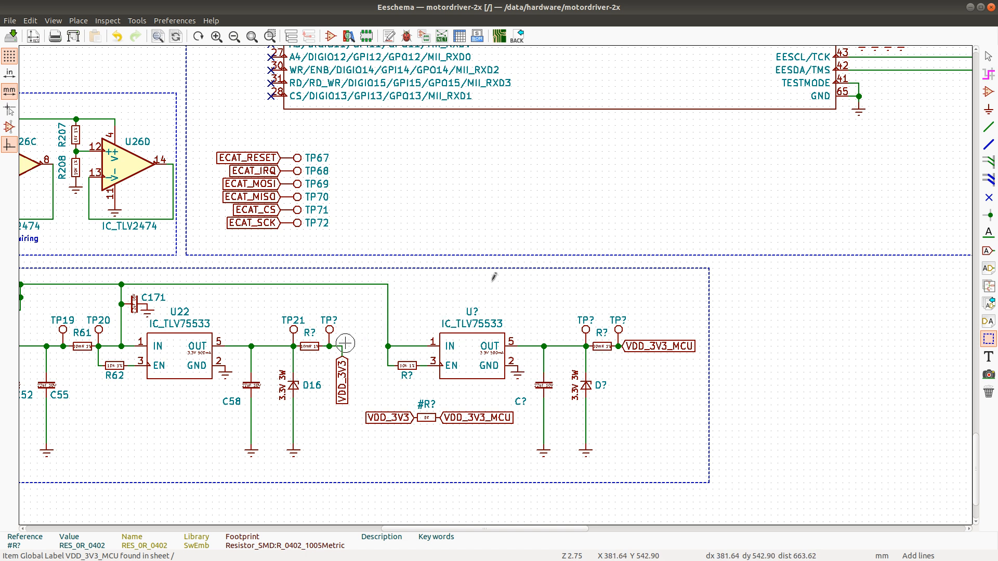
Switch to the motordriver-2x-labels spreadsheet in LibreOffice Calc and fill the VDD_3V3 and VDD_3V3_MCU rows with green
scroll(494, 277, down, 2)
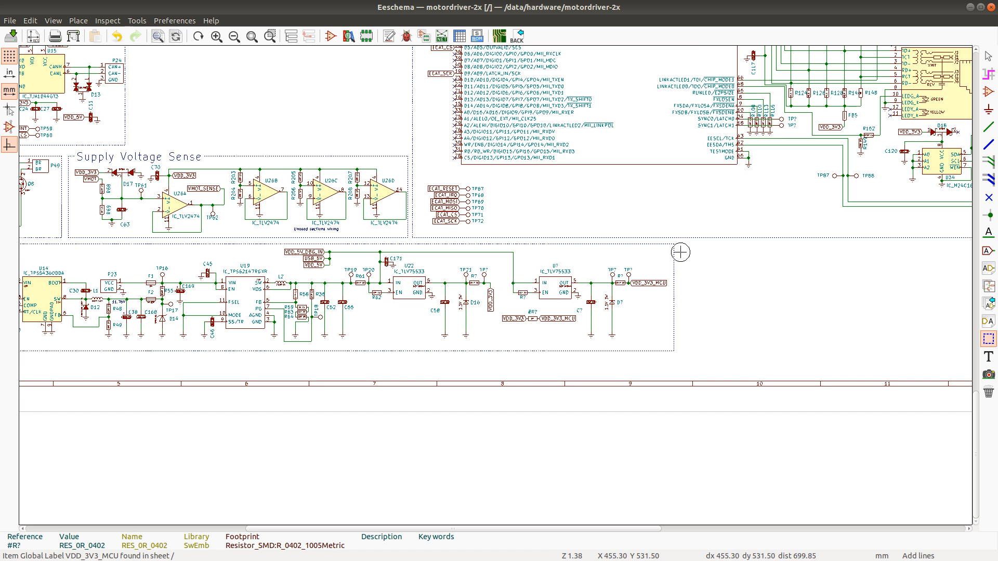
key(alt+Tab)
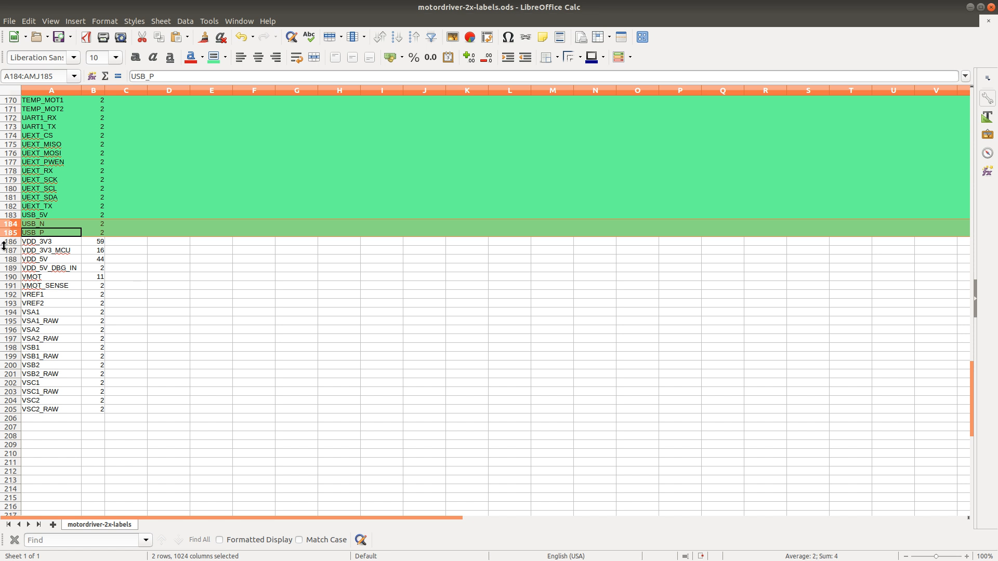
click(11, 242)
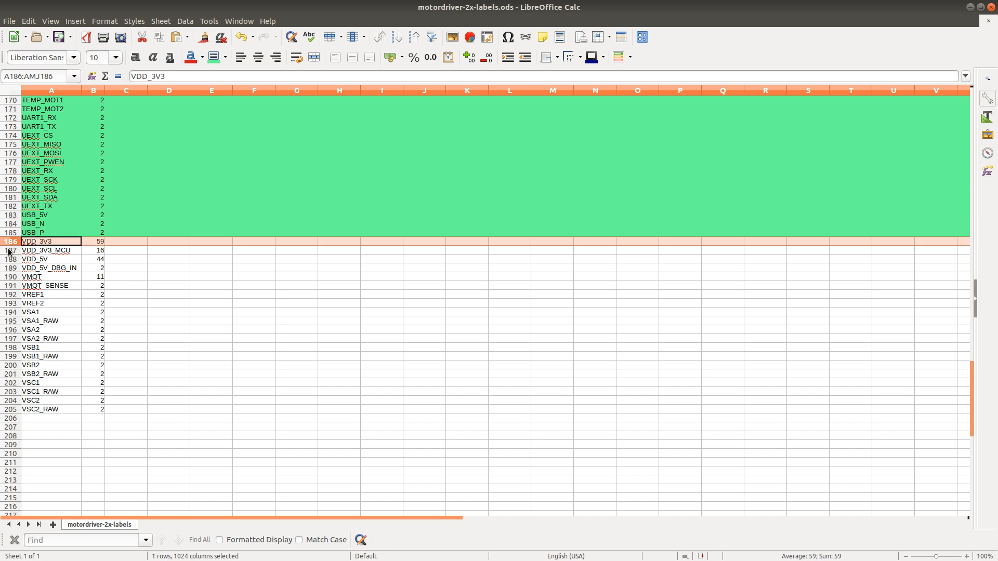
shift+click(9, 251)
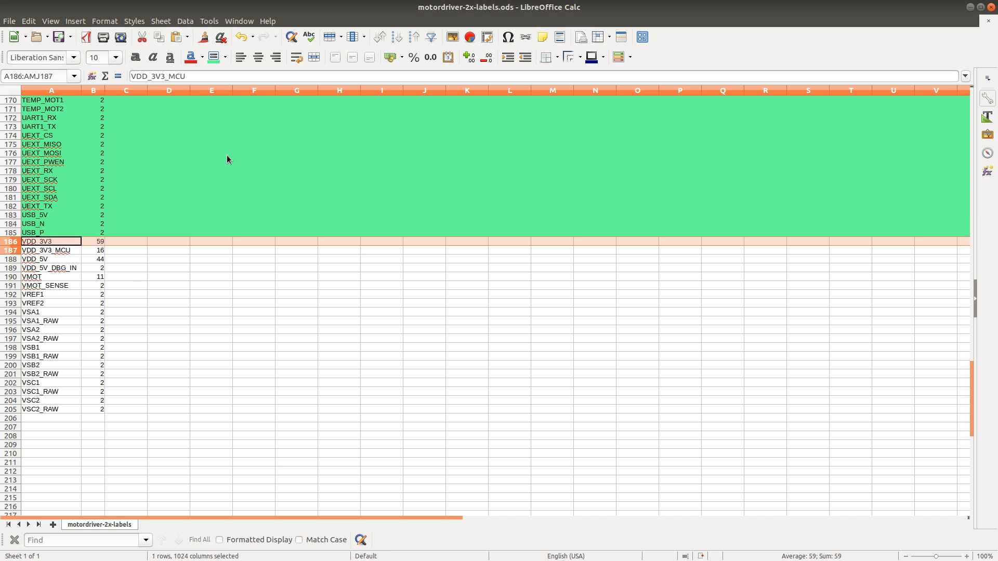
click(210, 59)
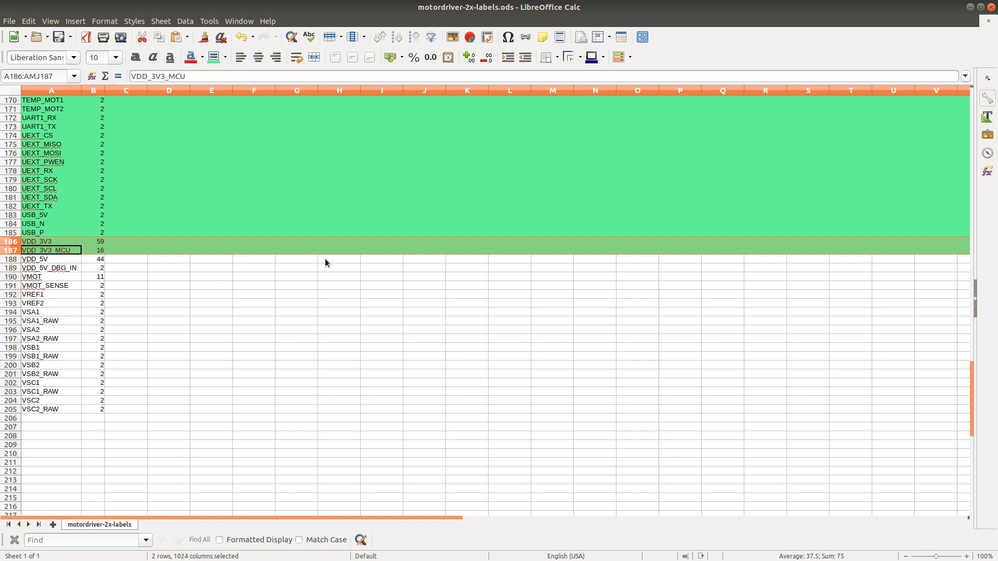
Switch to the motordriver-2x schematic in Eeschema and search for the VDD_5V label, stepping through its occurrences up to the motor sections
key(alt+Tab)
key(ctrl+f)
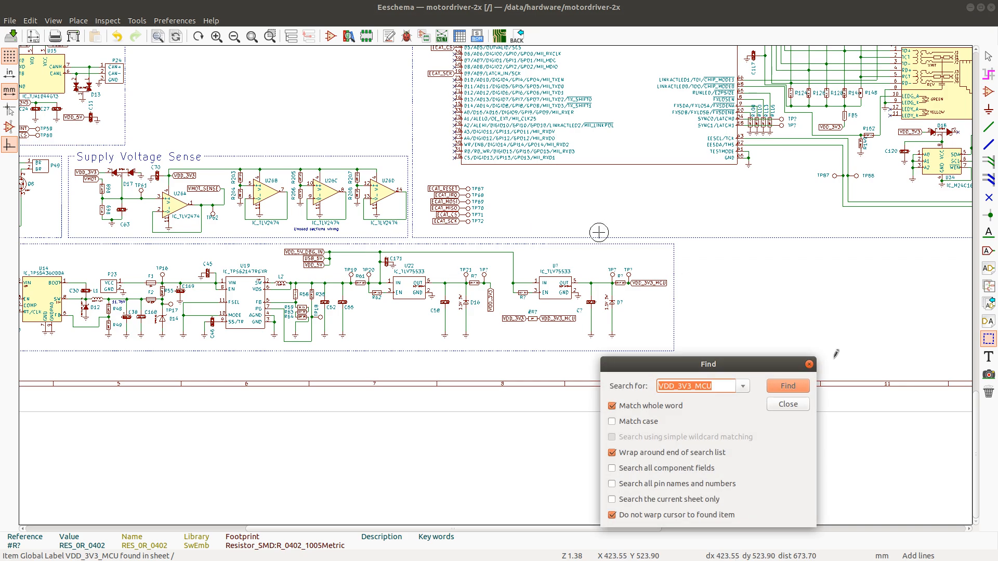
text(VDD_5V)
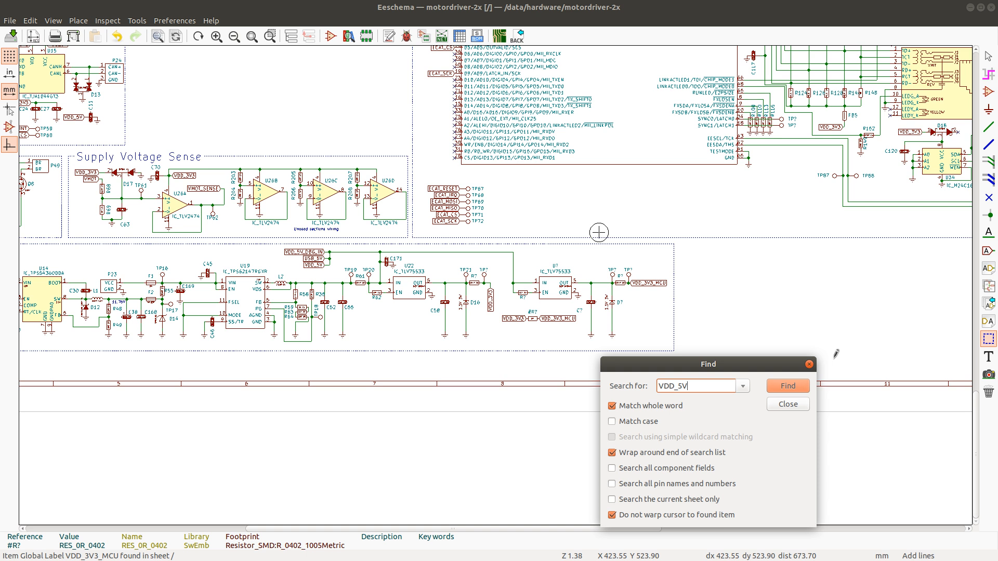
key(Return)
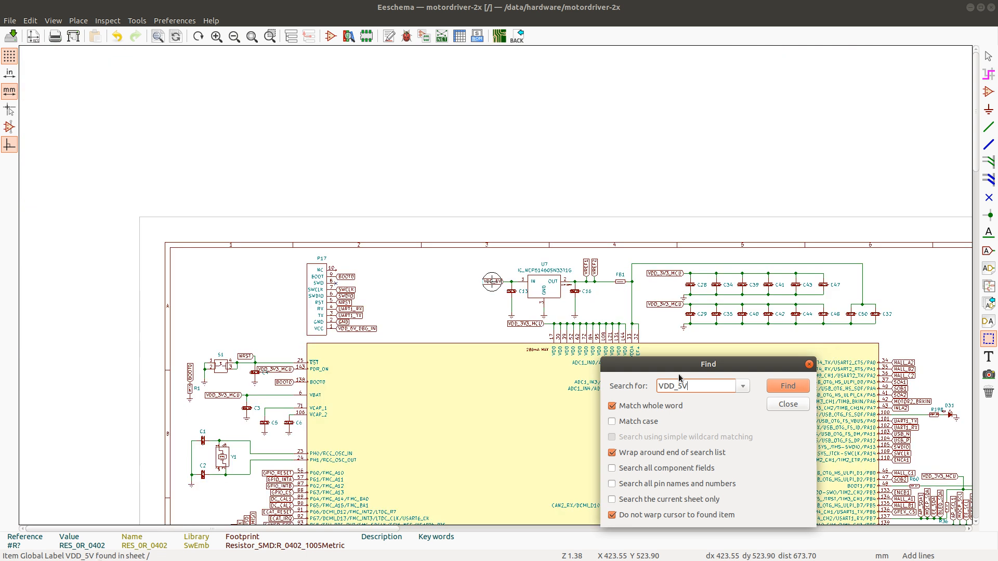
click(792, 387)
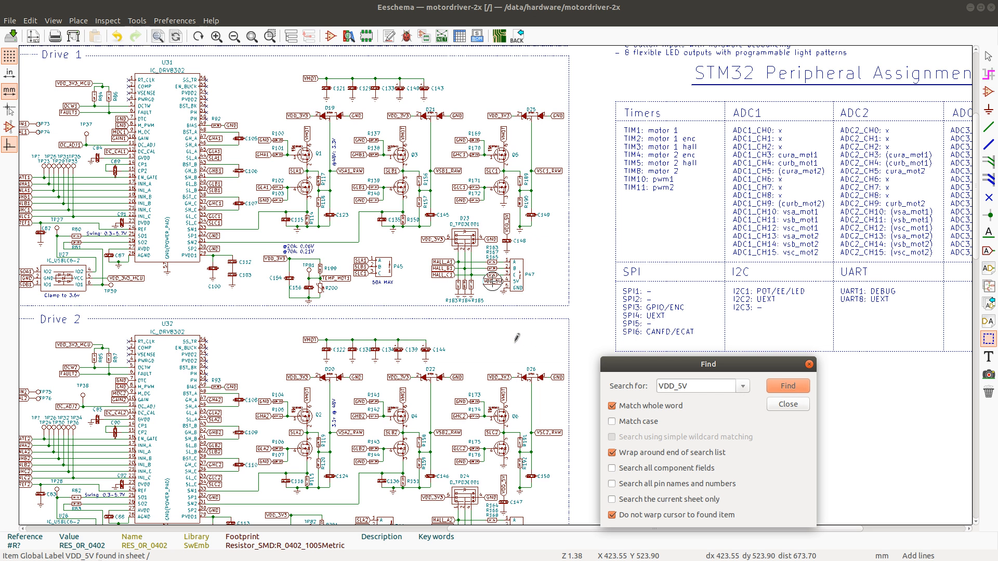
scroll(492, 281, down, 1)
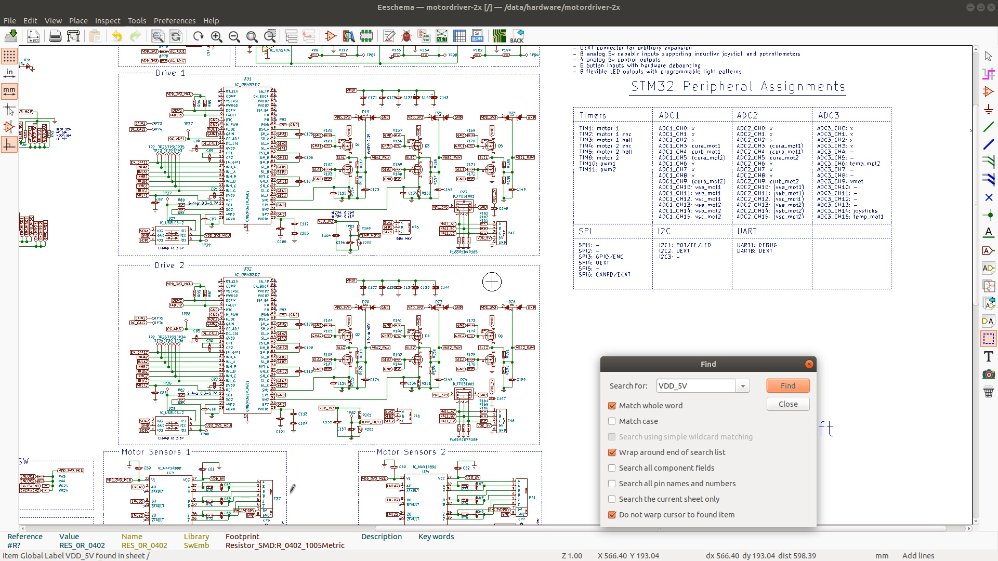
scroll(492, 283, up, 1)
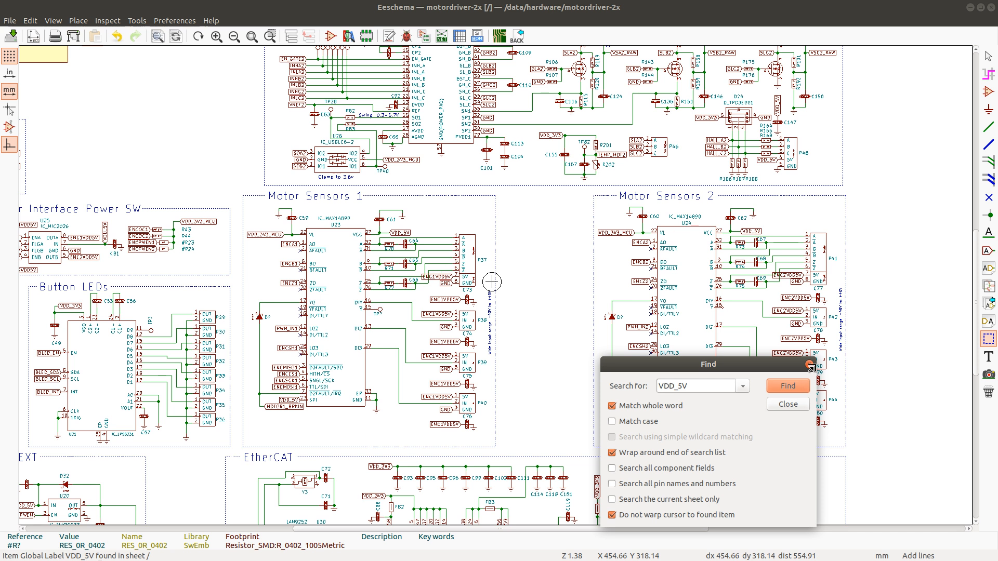
click(788, 405)
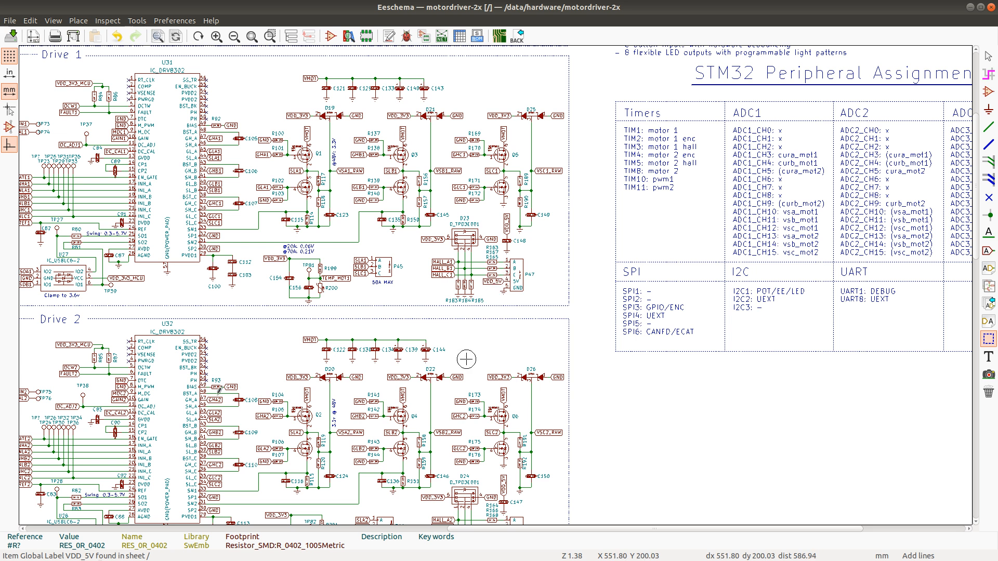
Replace the VDD_5V label on the 5V pin of hall connector P47 with a copy of the ENC1VDD5V label from Motor Sensors 1
scroll(466, 360, down, 1)
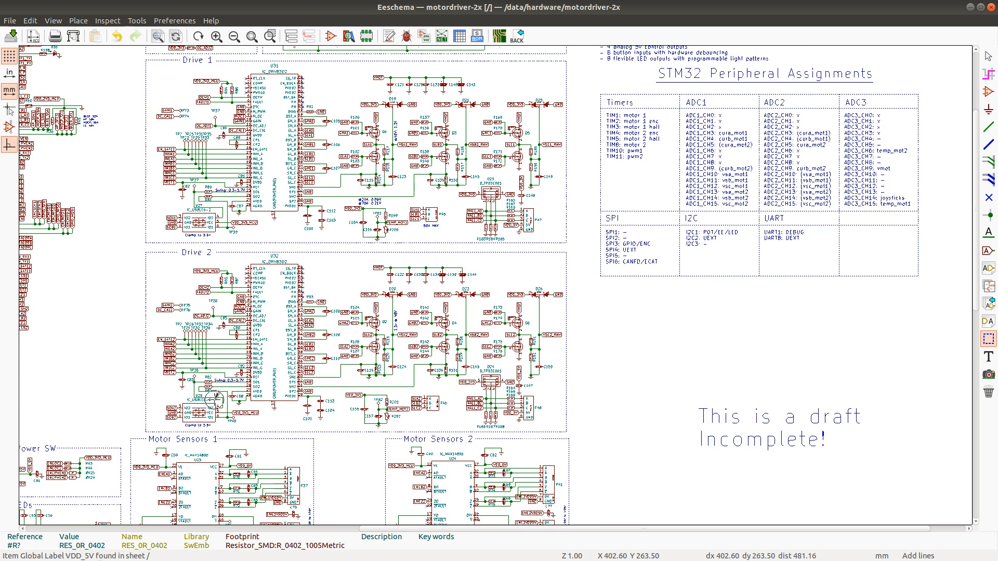
click(278, 491)
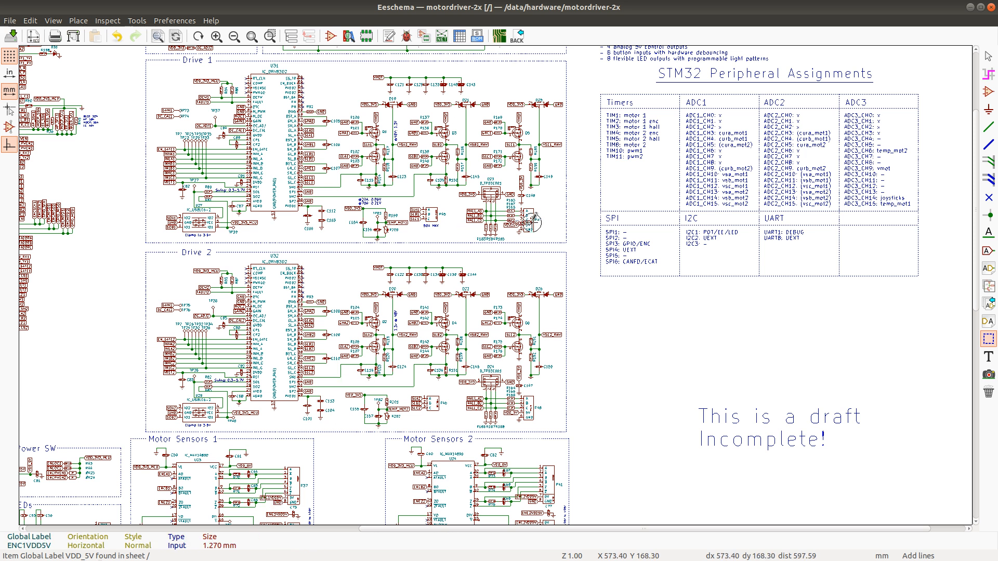
scroll(494, 270, up, 1)
scroll(501, 263, up, 1)
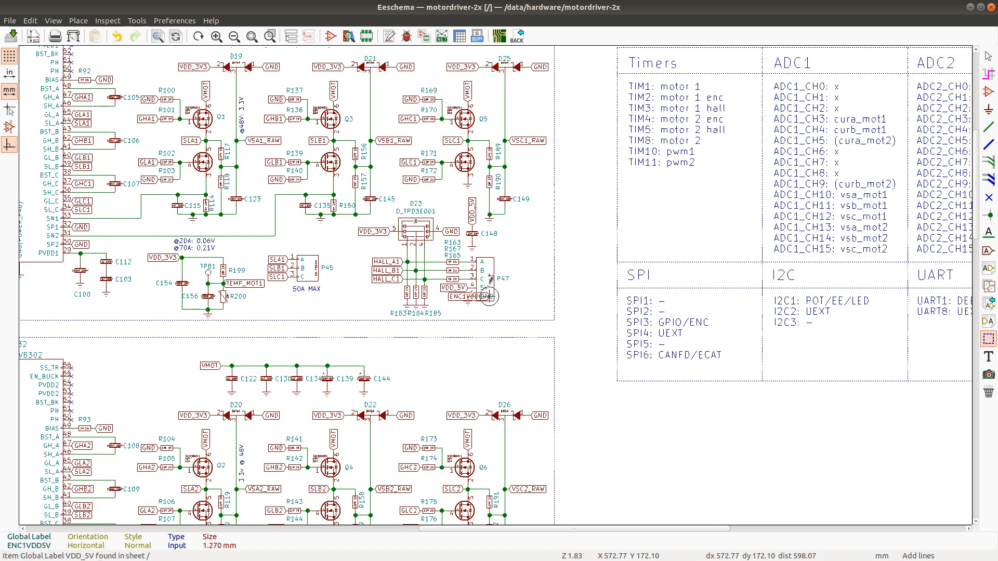
scroll(488, 296, up, 2)
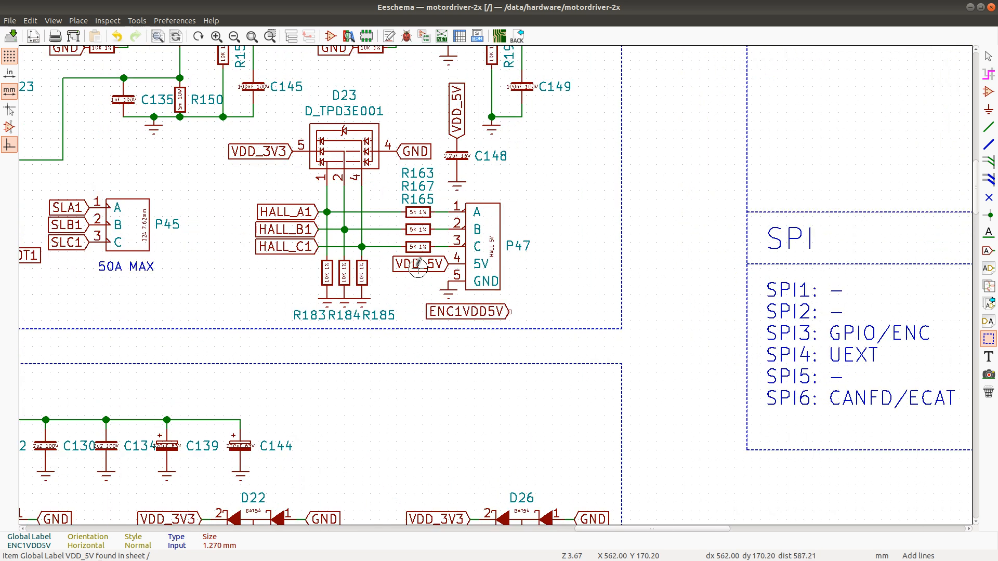
key(Delete)
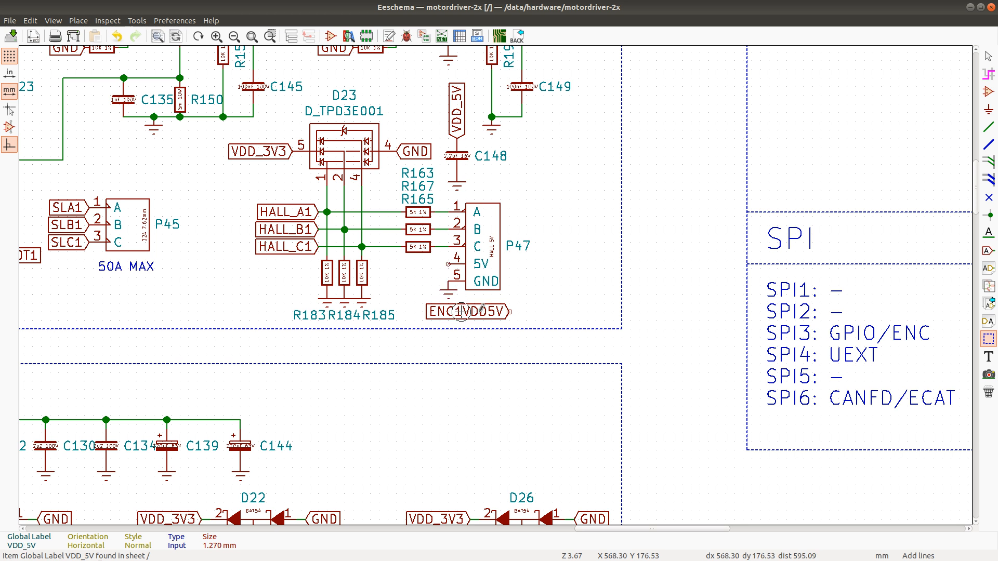
key(m)
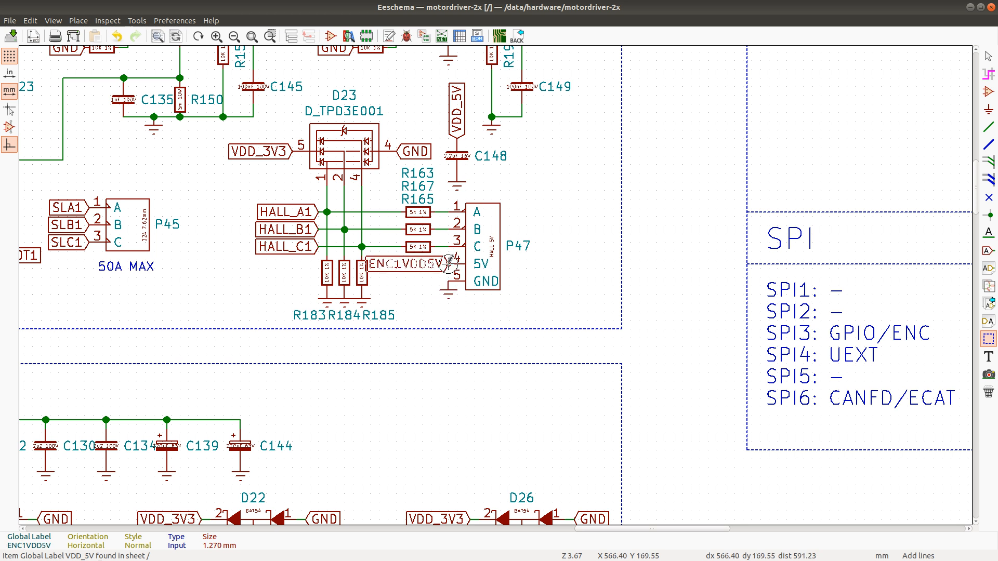
click(448, 264)
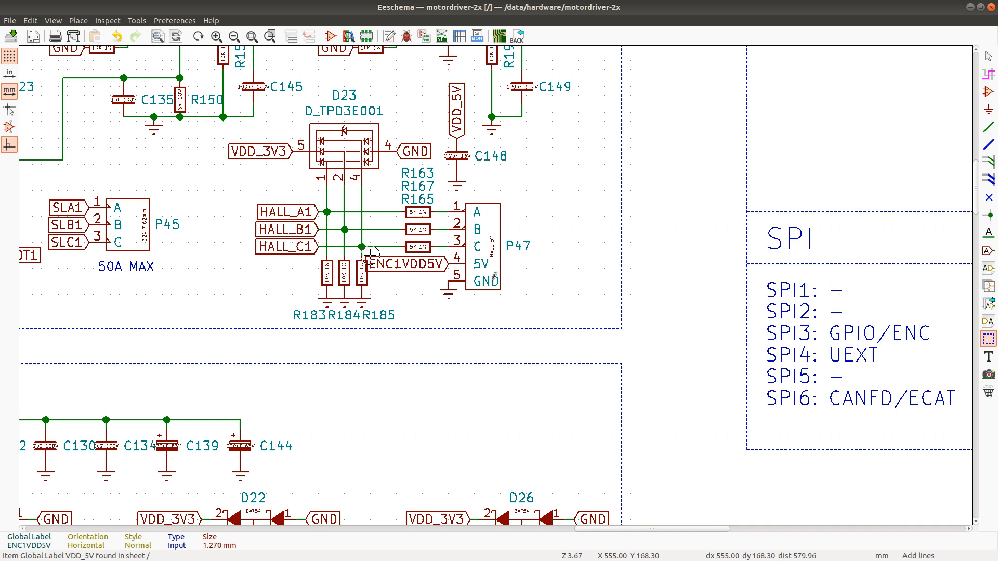
Replace the VDD_5V label on the 5V pin of hall connector P48 with a copy of the ENC2VDD5V label from Motor Sensors 2
scroll(494, 276, down, 4)
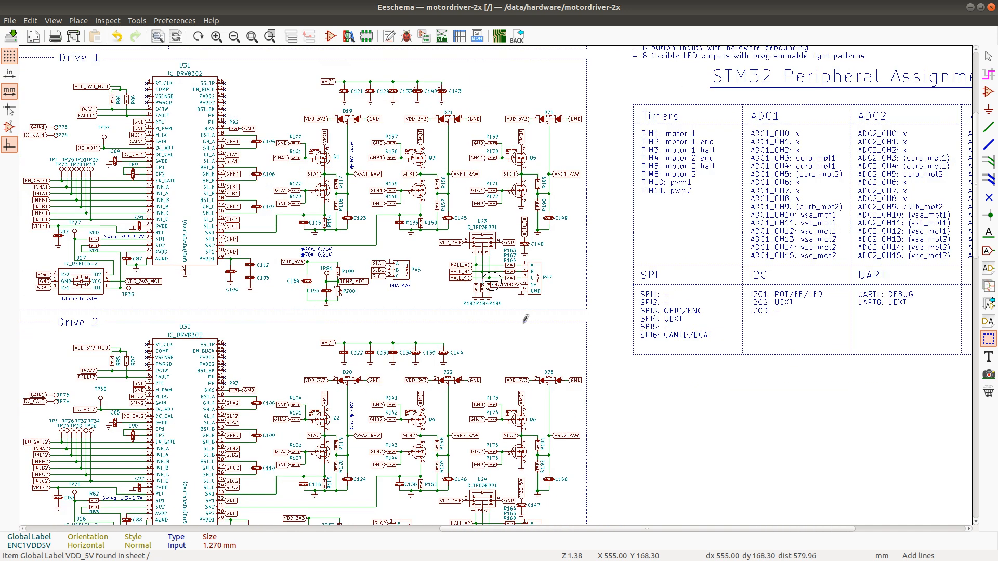
scroll(526, 318, down, 1)
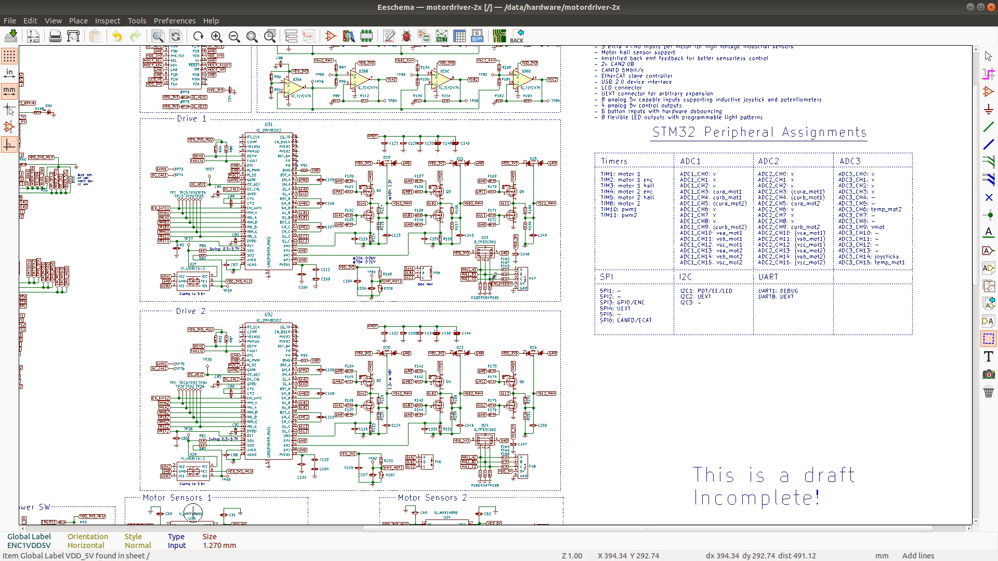
scroll(493, 277, down, 1)
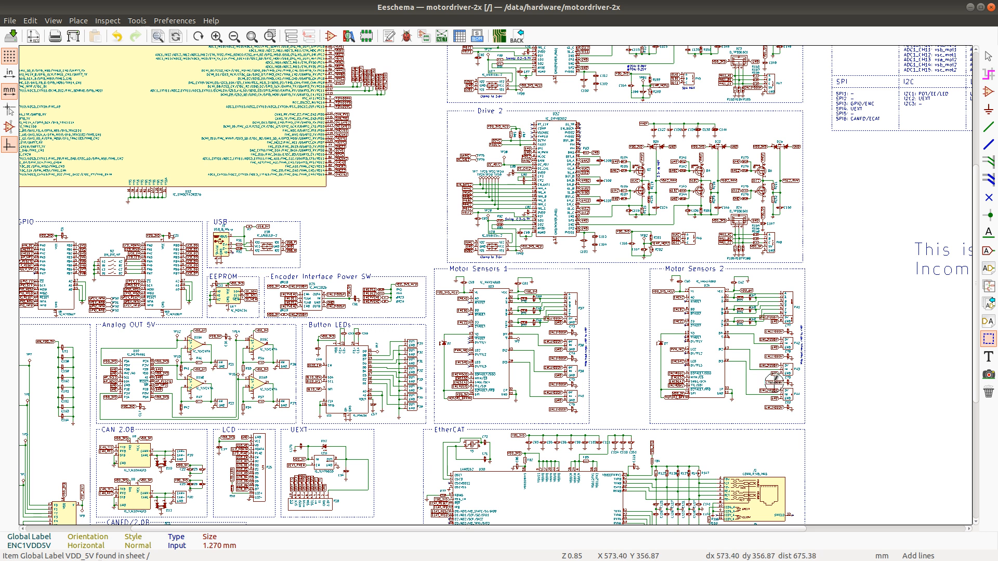
scroll(752, 271, up, 4)
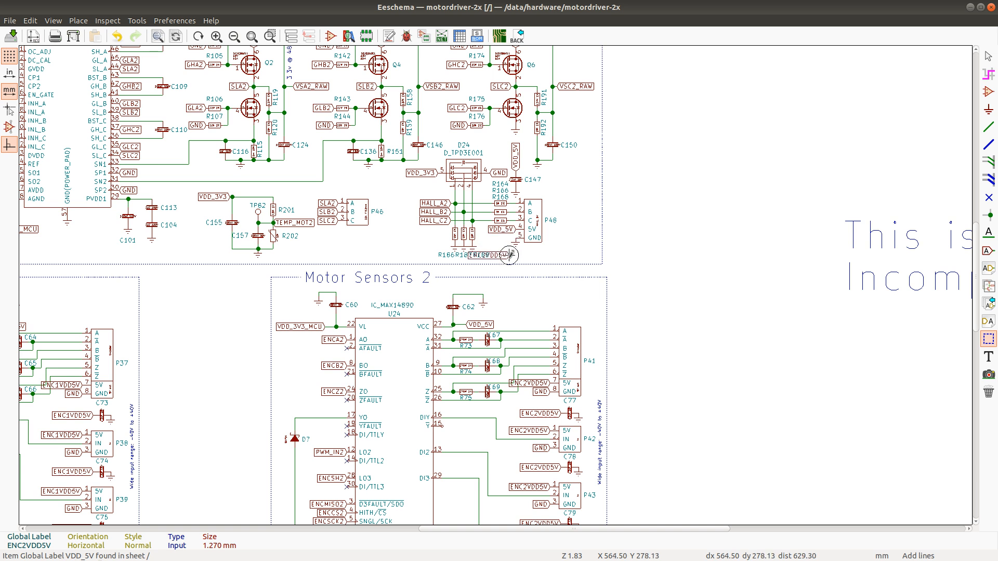
scroll(504, 241, up, 1)
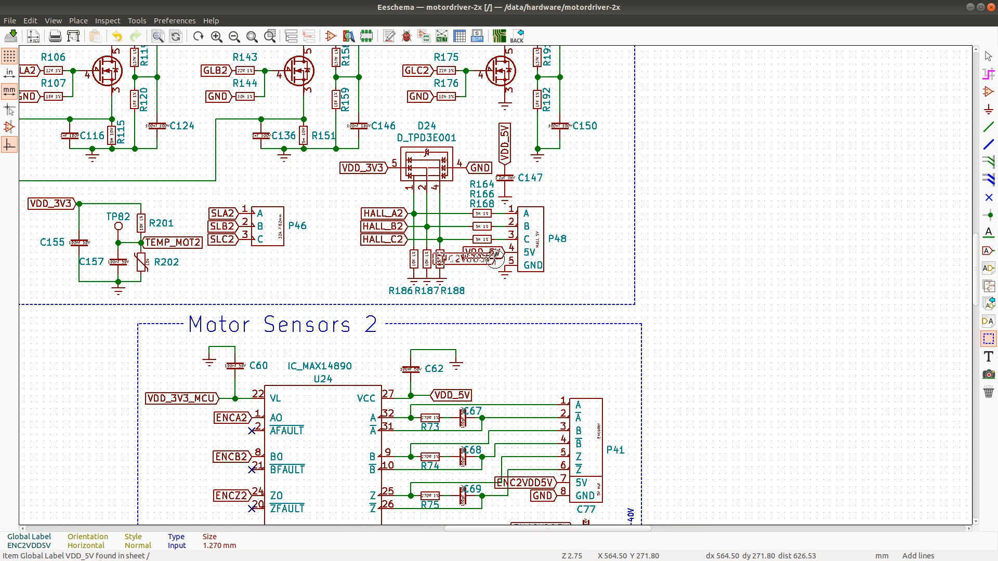
click(498, 256)
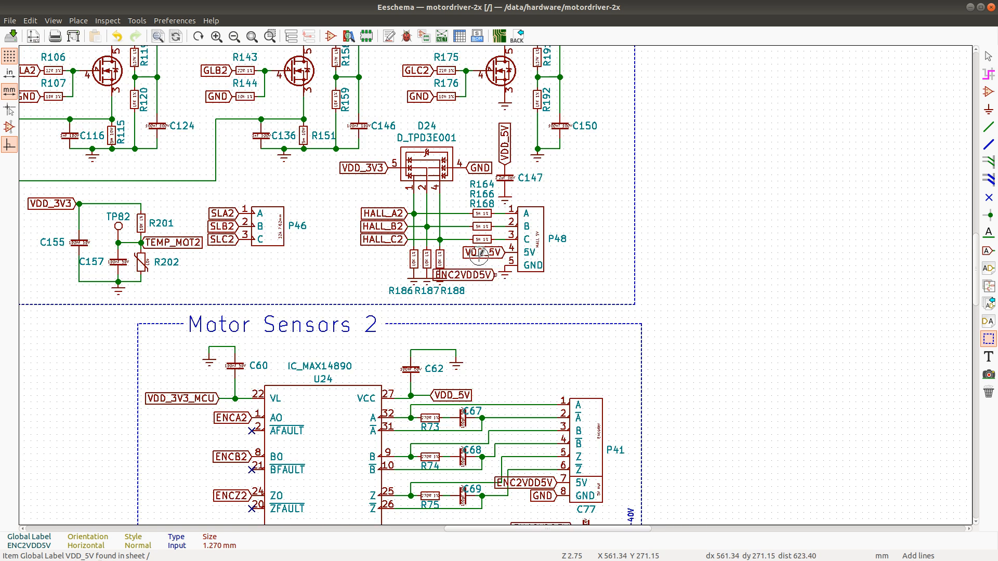
key(Delete)
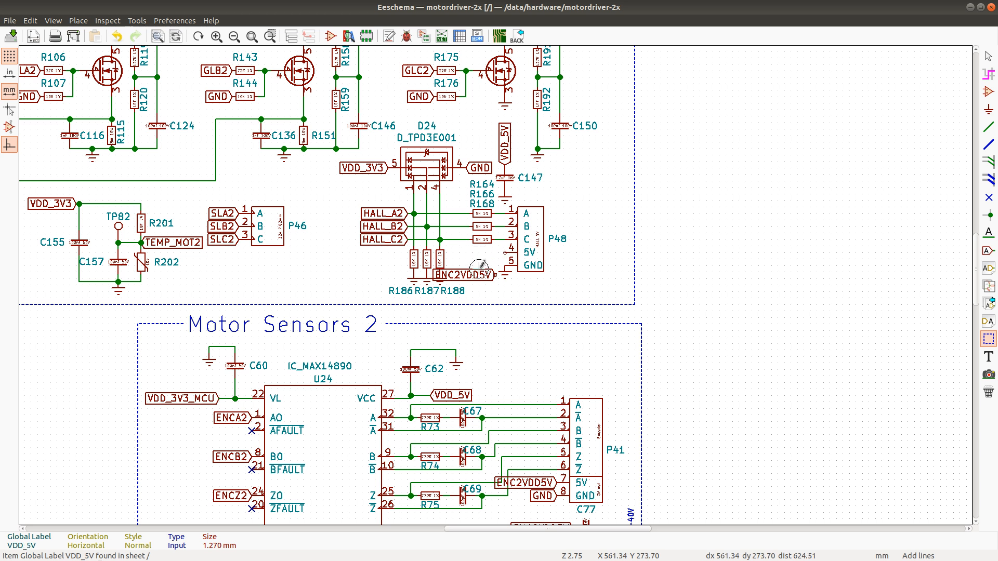
key(m)
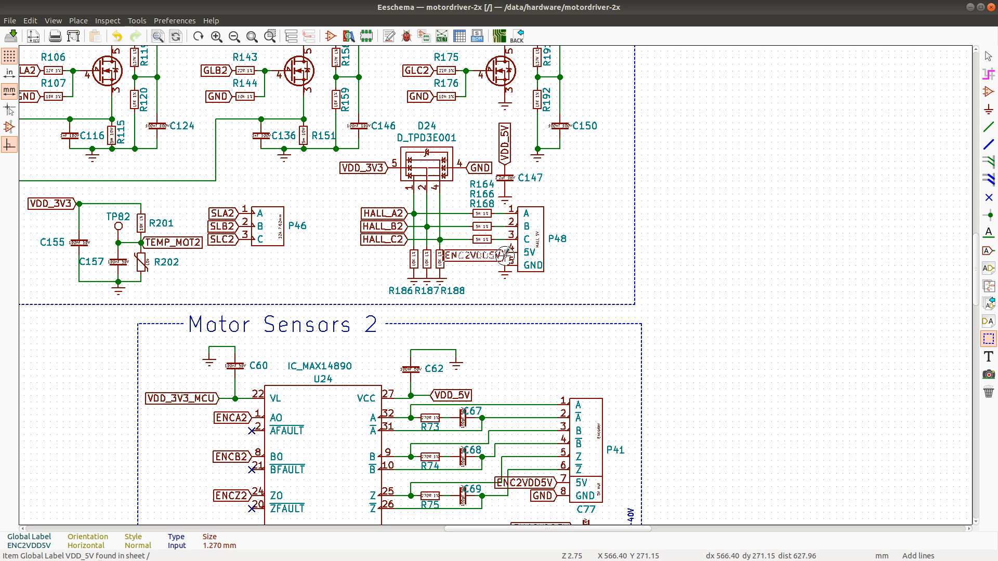
click(503, 253)
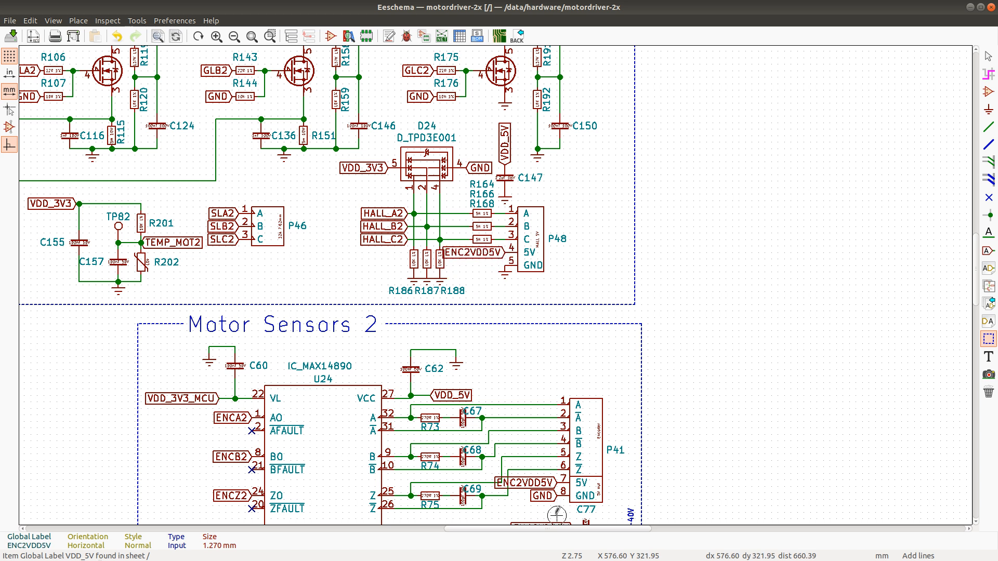
Place a vertical copy of capacitor C77 beside connector P48 and attach a vertical copy of the ENC2VDD5V label to its upper end
key(m)
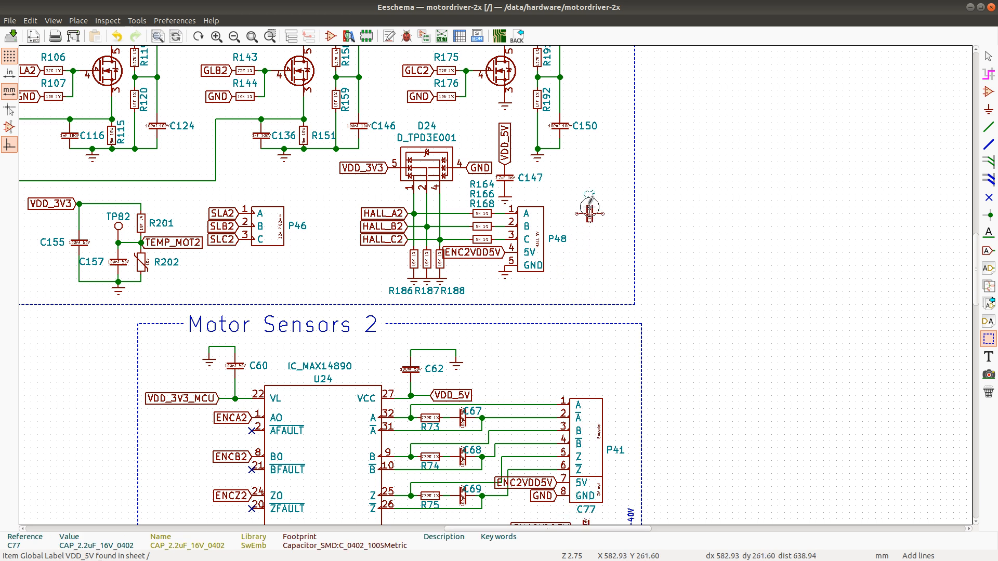
key(r)
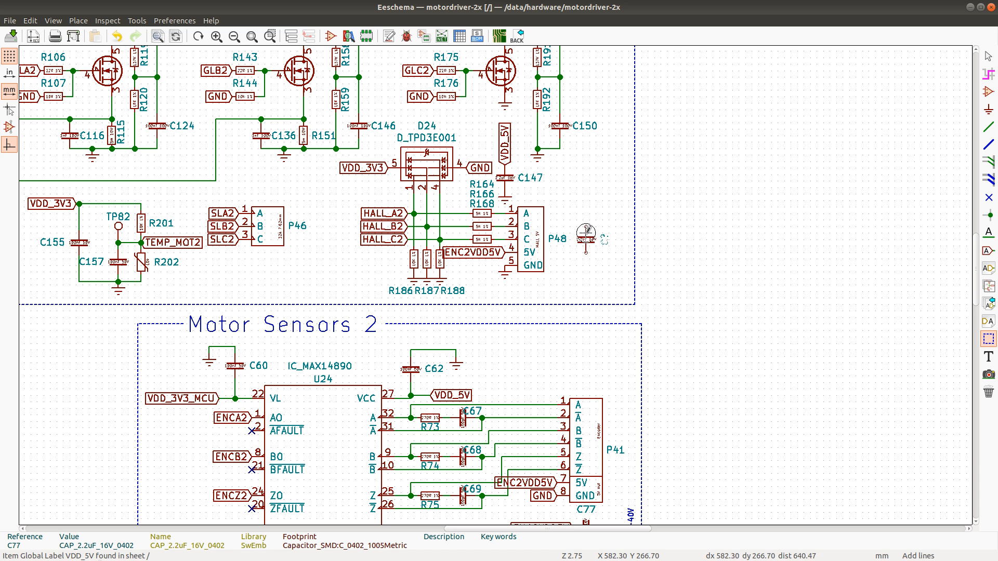
click(502, 272)
key(c)
key(r)
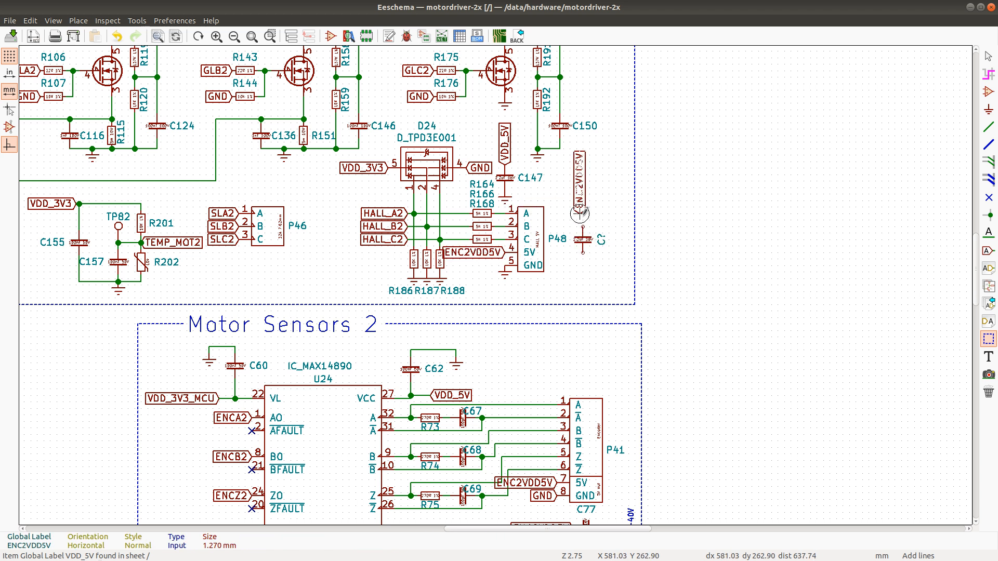
click(583, 226)
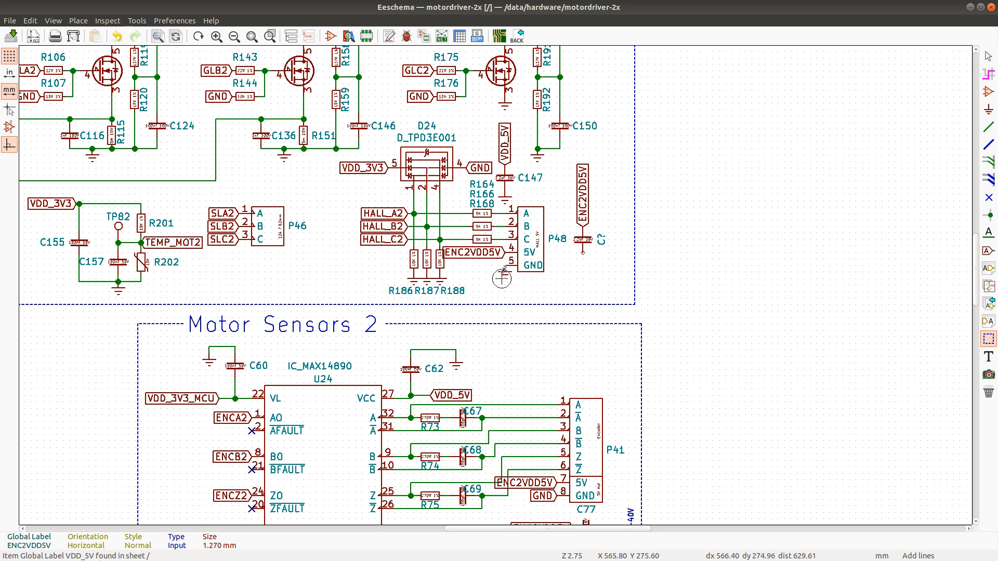
Ground the new capacitor's lower end with a copy of the GNDREF symbol at connector P48
click(503, 272)
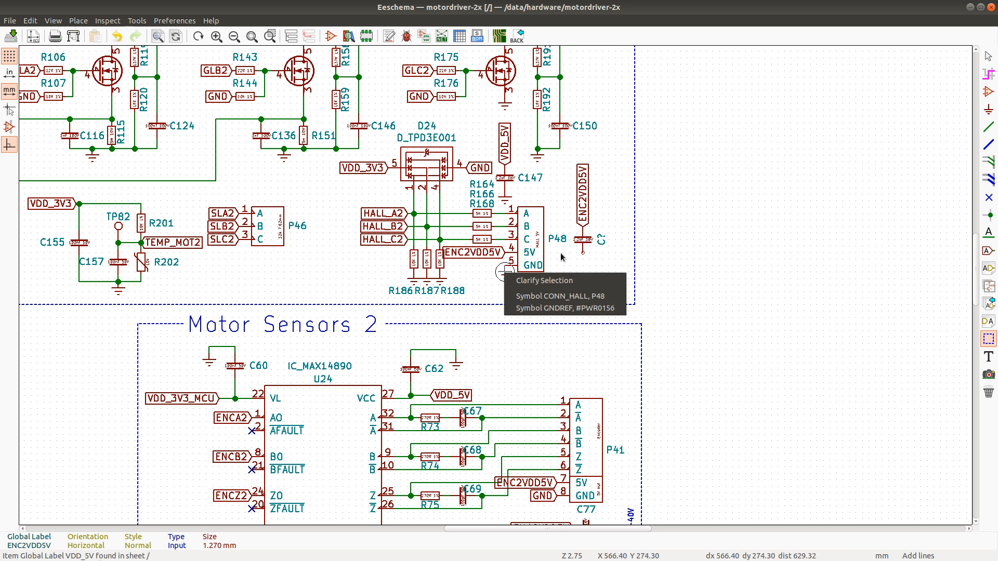
click(543, 309)
key(c)
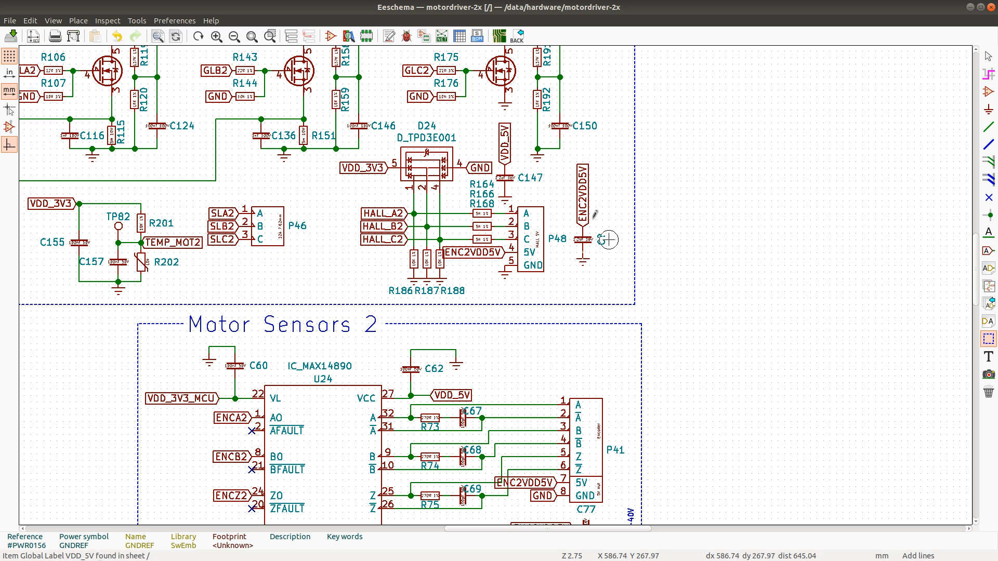
click(609, 240)
Copy the decoupling capacitor from beside connector P48 to beside hall connector P47 and ground its lower end with a copied GNDREF symbol
scroll(590, 84, down, 3)
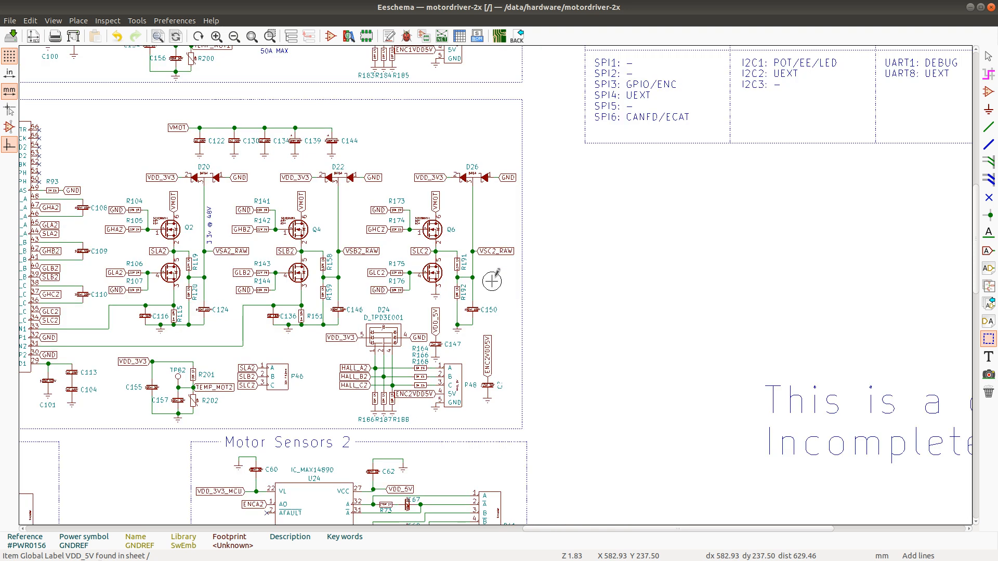
scroll(490, 282, up, 2)
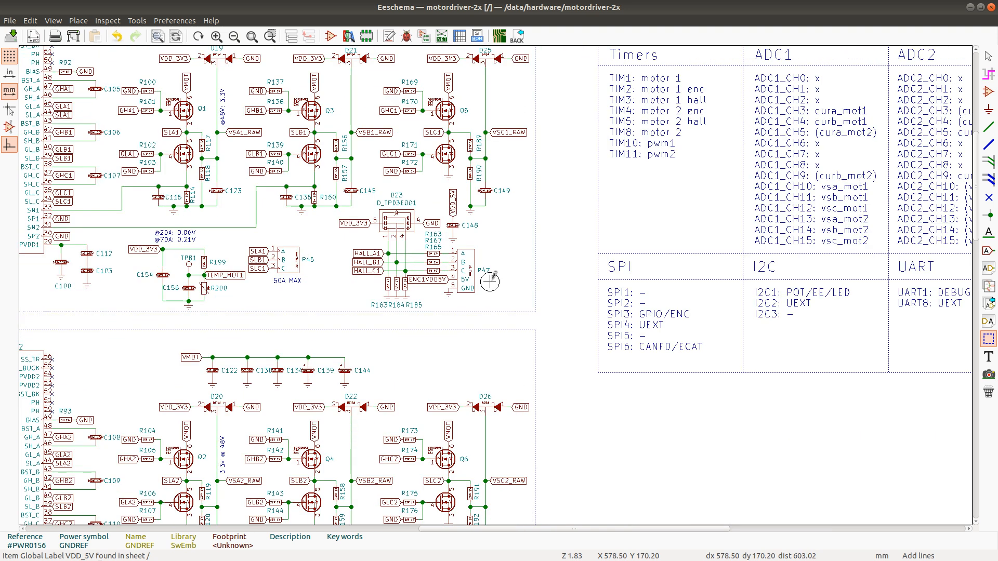
scroll(490, 282, up, 2)
scroll(476, 279, down, 2)
scroll(466, 236, up, 2)
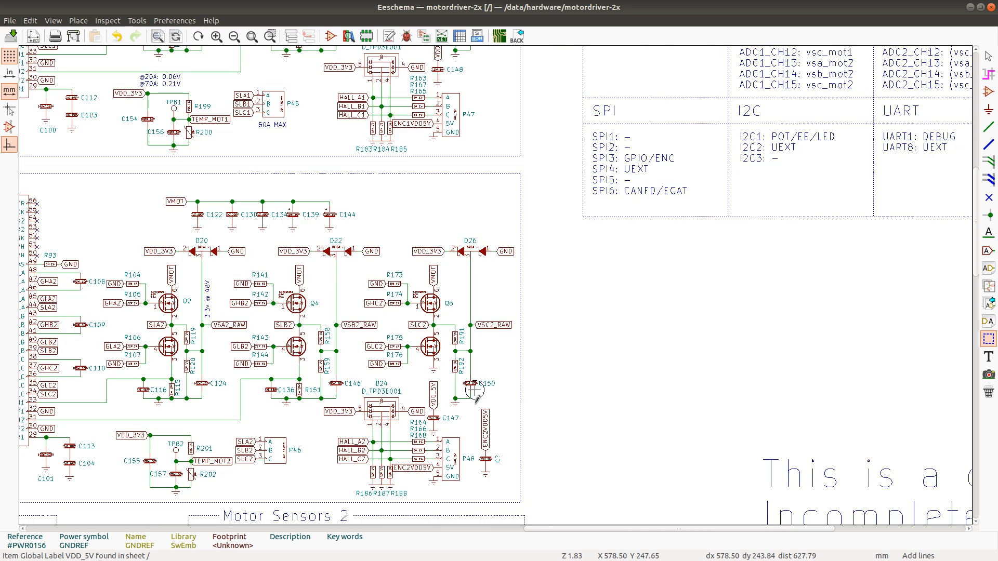
click(484, 458)
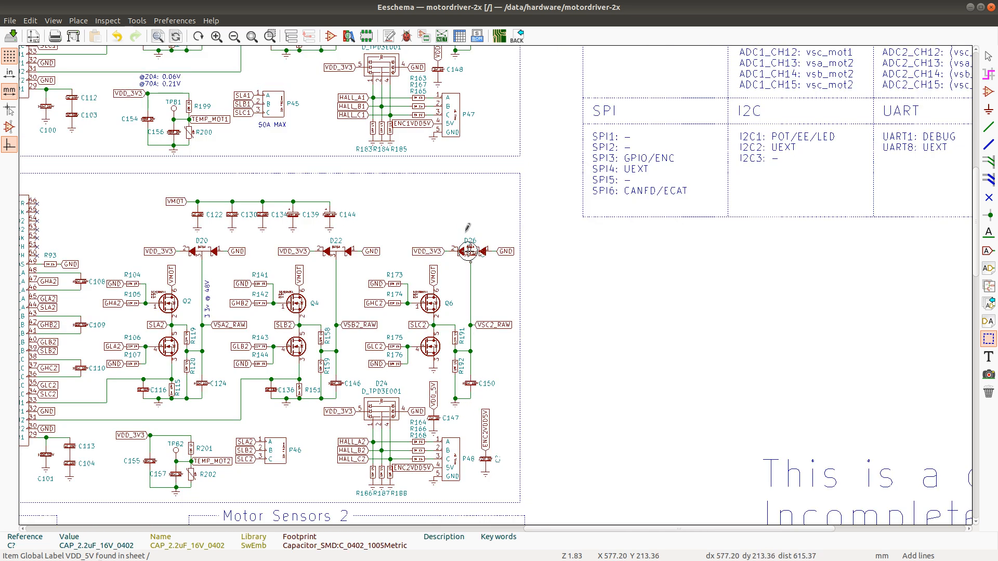
click(485, 112)
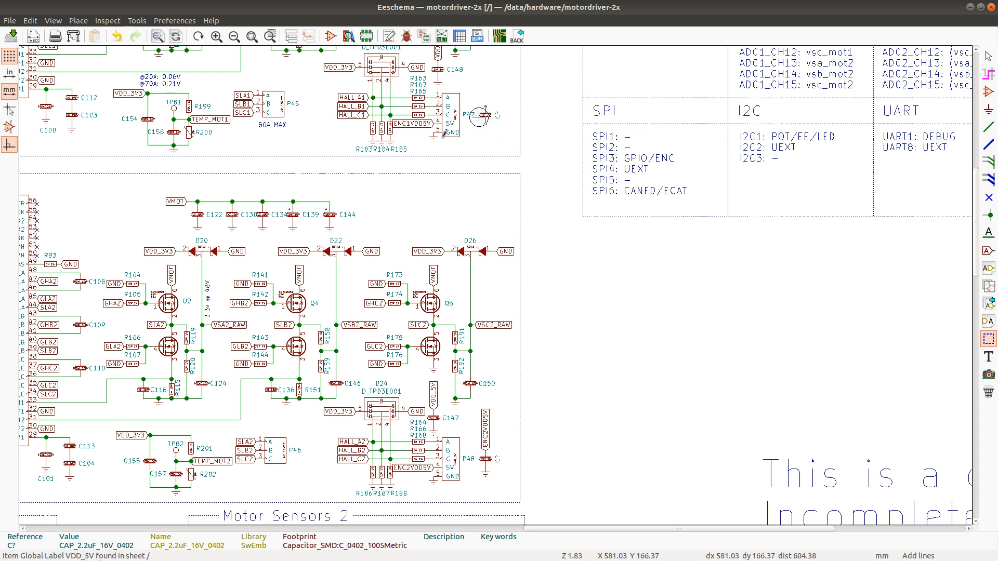
click(432, 136)
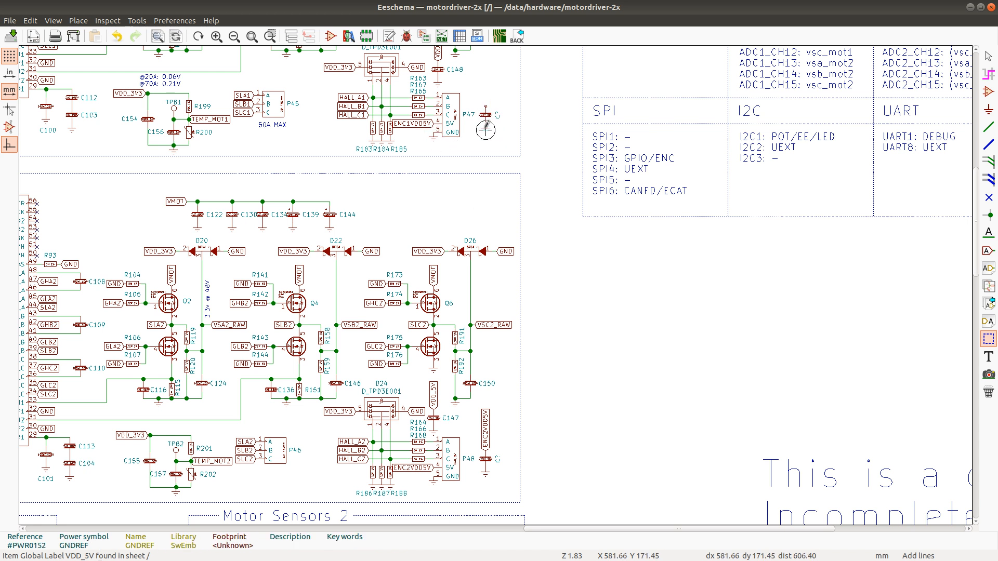
click(486, 128)
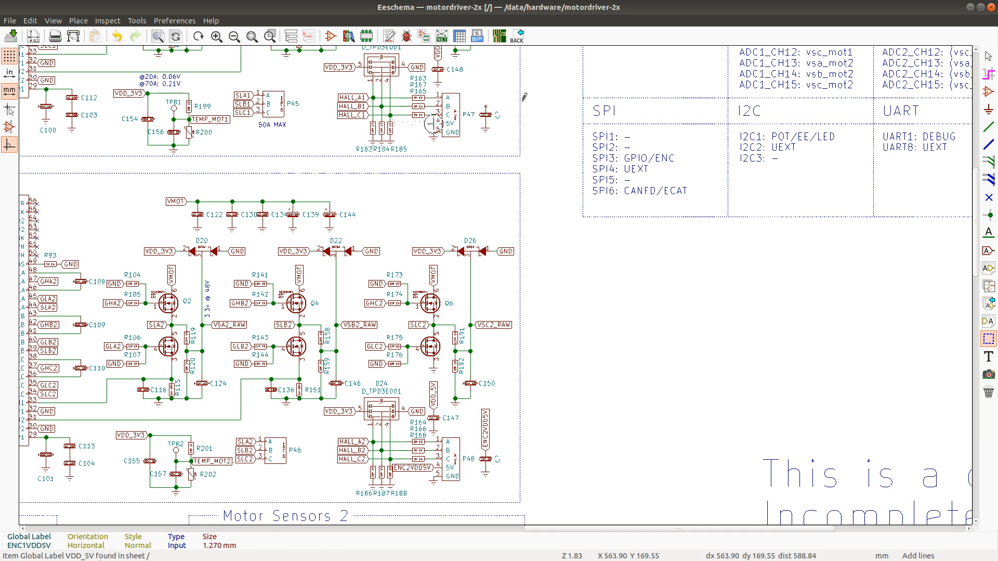
Attach a vertical copy of the ENC1VDD5V label to the upper end of the new capacitor beside P47
key(c)
key(r)
click(486, 108)
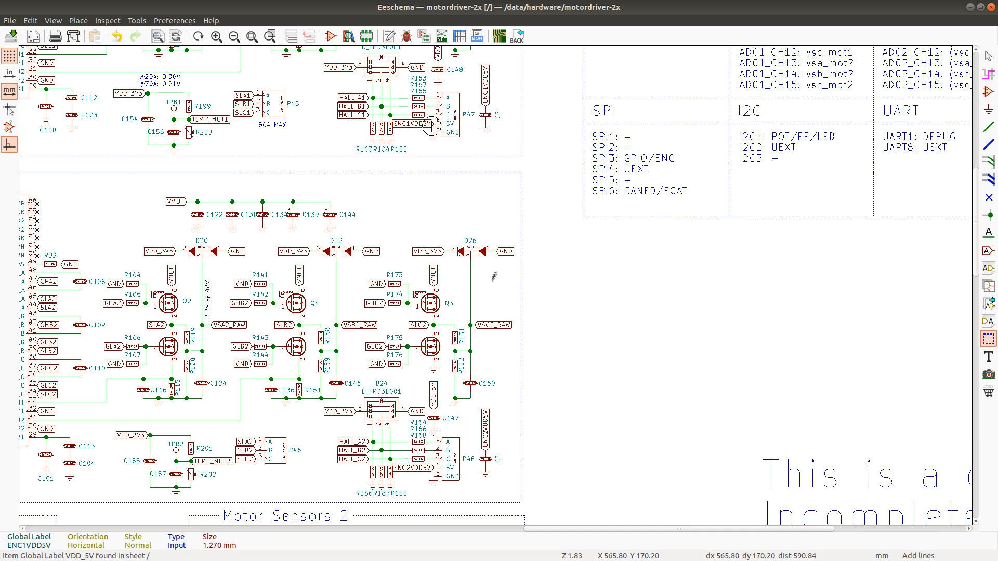
Move the horizontal ENC1VDD5V label below connector P47 and wire it to the connector's 5V pin
scroll(413, 129, up, 2)
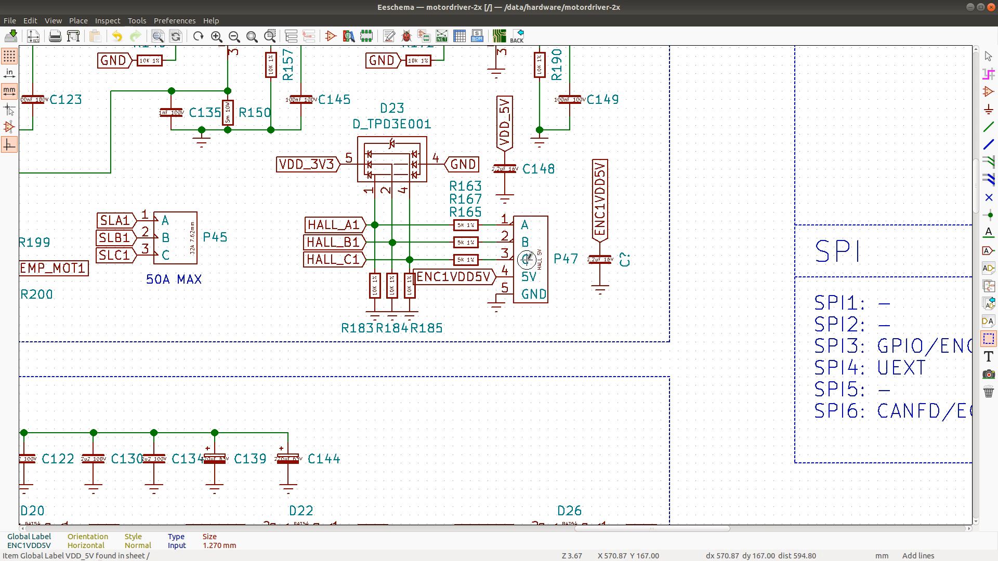
scroll(526, 289, down, 1)
scroll(492, 283, up, 1)
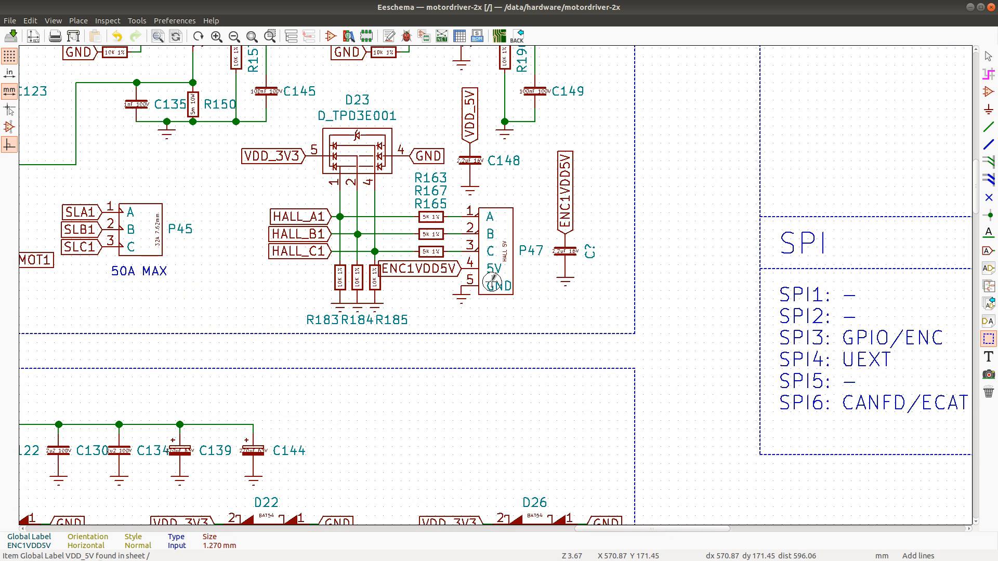
scroll(492, 282, down, 2)
scroll(491, 283, down, 1)
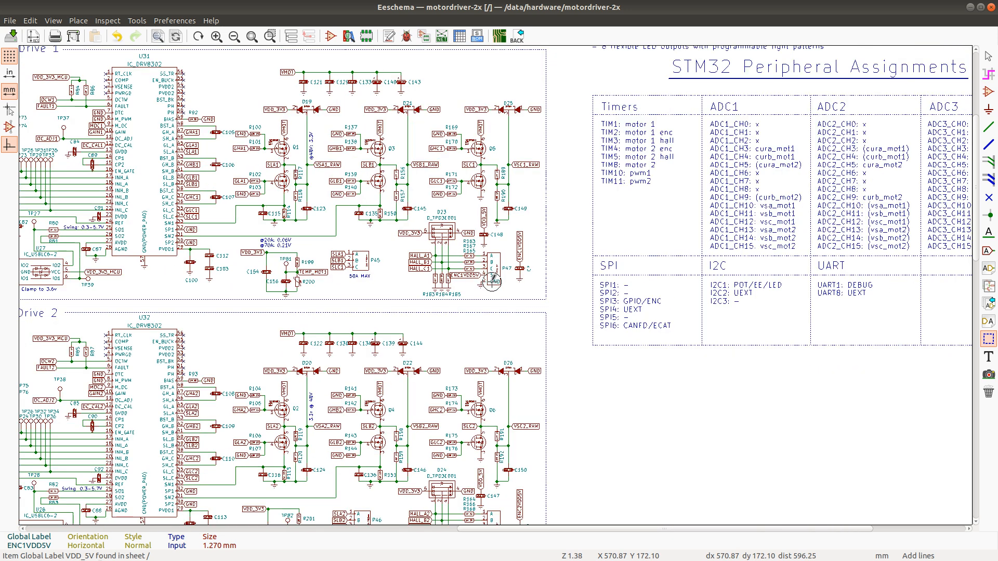
scroll(491, 283, down, 1)
scroll(491, 283, up, 2)
scroll(492, 282, up, 3)
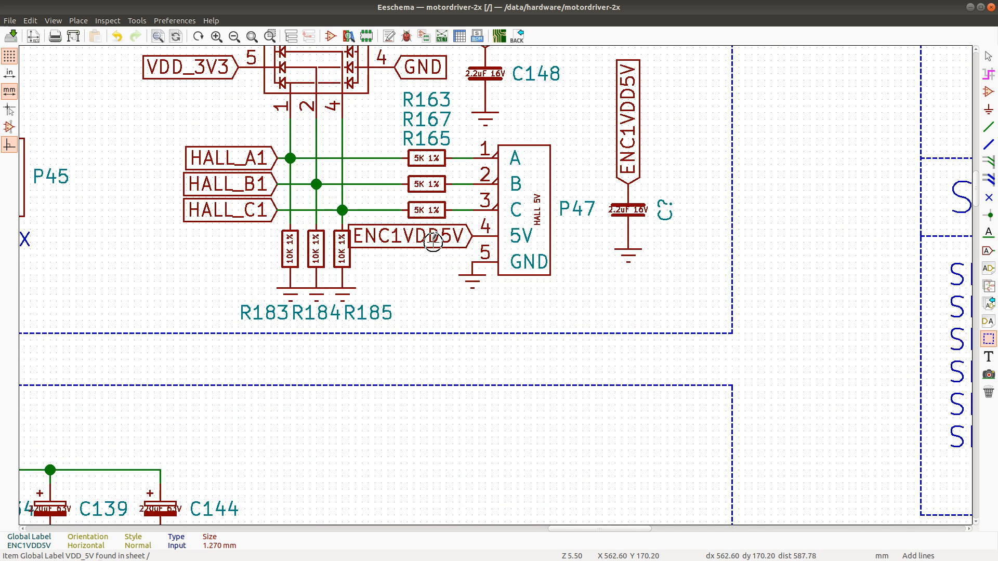
key(m)
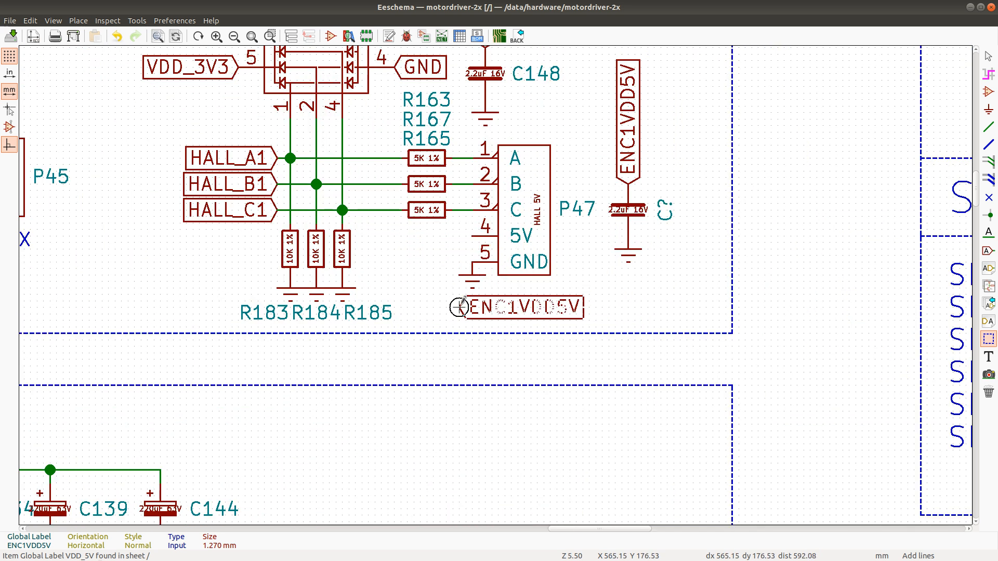
click(459, 307)
key(w)
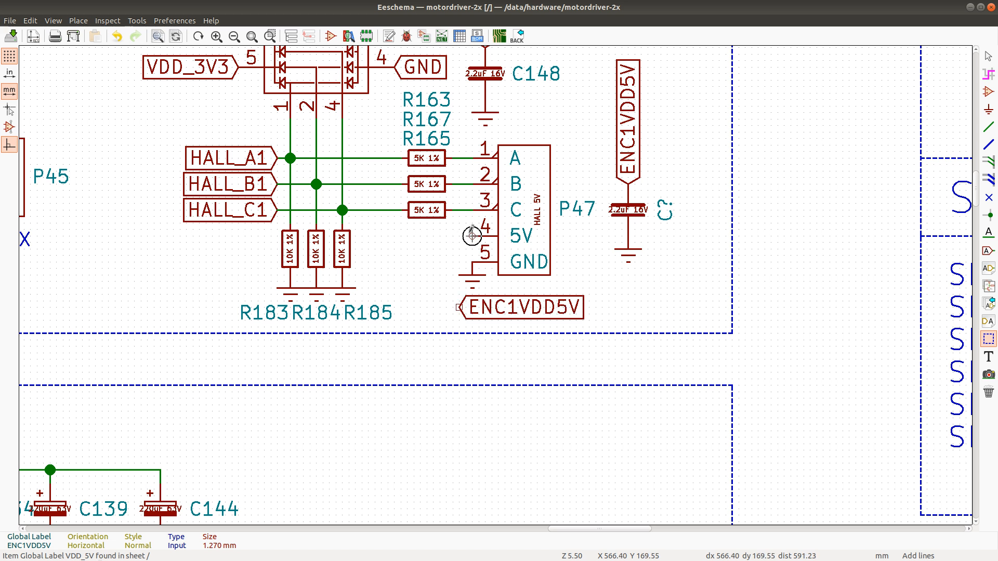
click(443, 238)
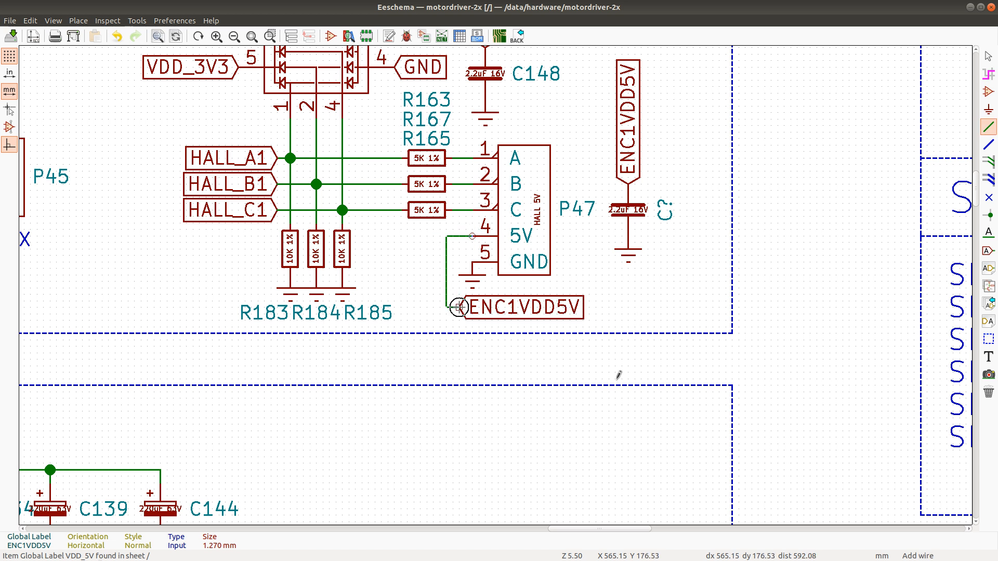
Move the horizontal ENC2VDD5V label below connector P48, wire it to the connector's 5V pin, and save the schematic
scroll(590, 383, down, 2)
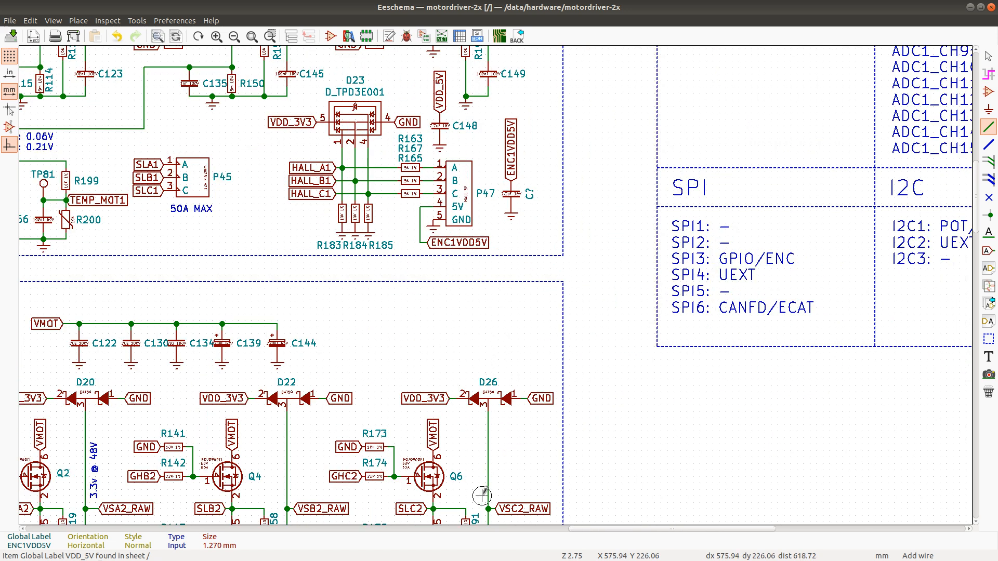
scroll(491, 283, down, 1)
scroll(474, 439, up, 2)
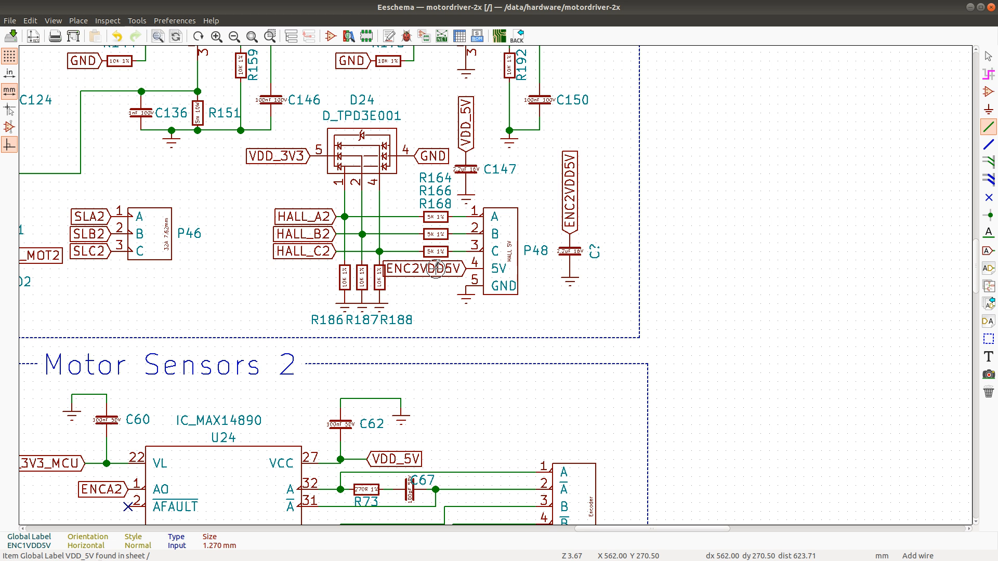
key(m)
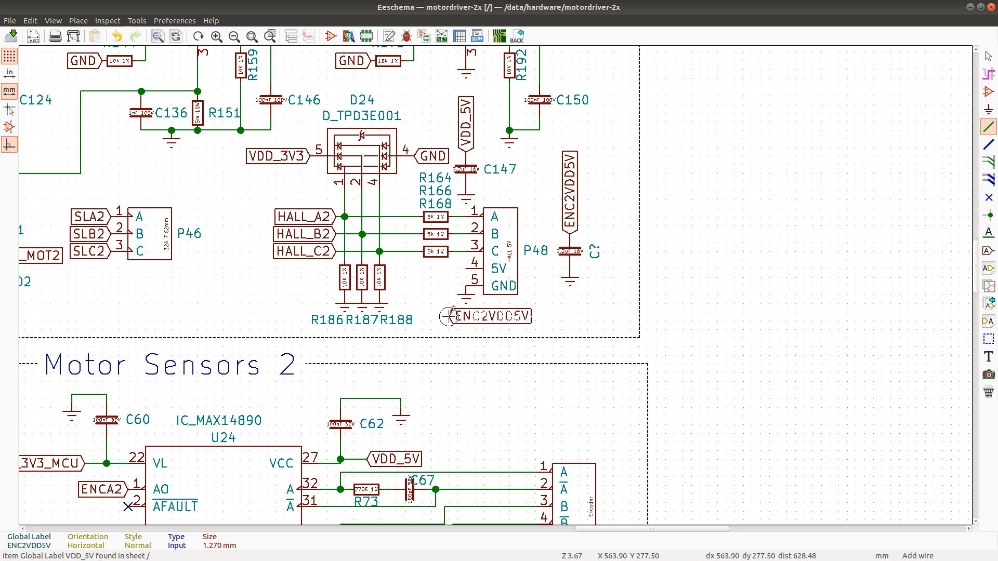
click(452, 316)
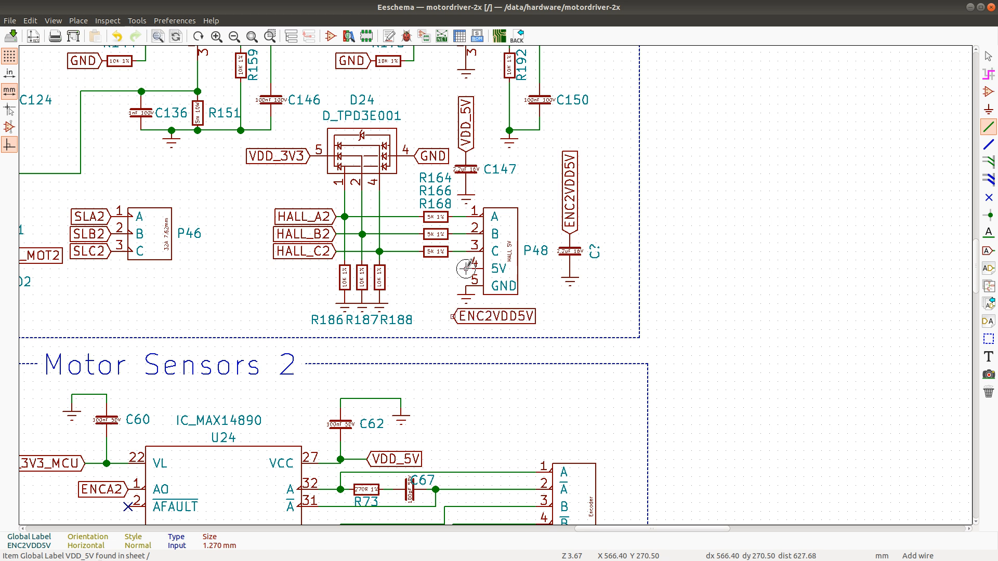
click(466, 269)
click(448, 316)
key(Escape)
key(ctrl+s)
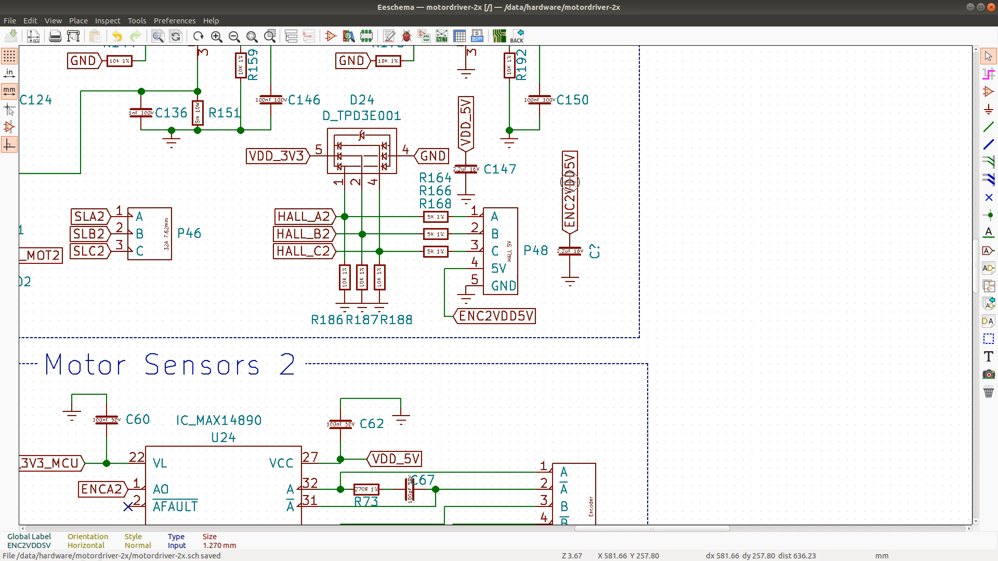
Search for the whole word VDD_5V and check its labels at encoder interfaces U23 and U24 and in the Encoder Interface Power SW section
key(alt+Tab)
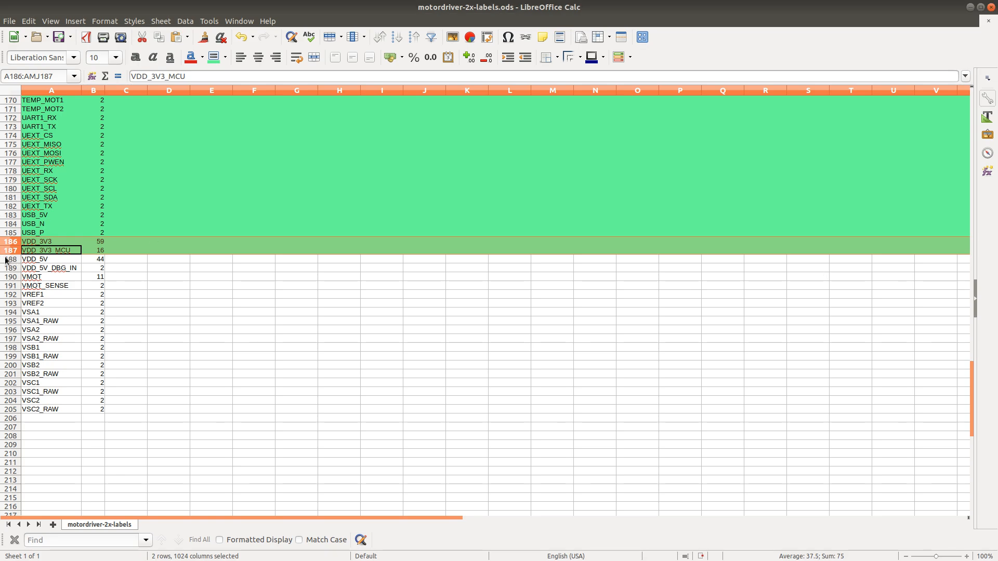
key(alt+Tab)
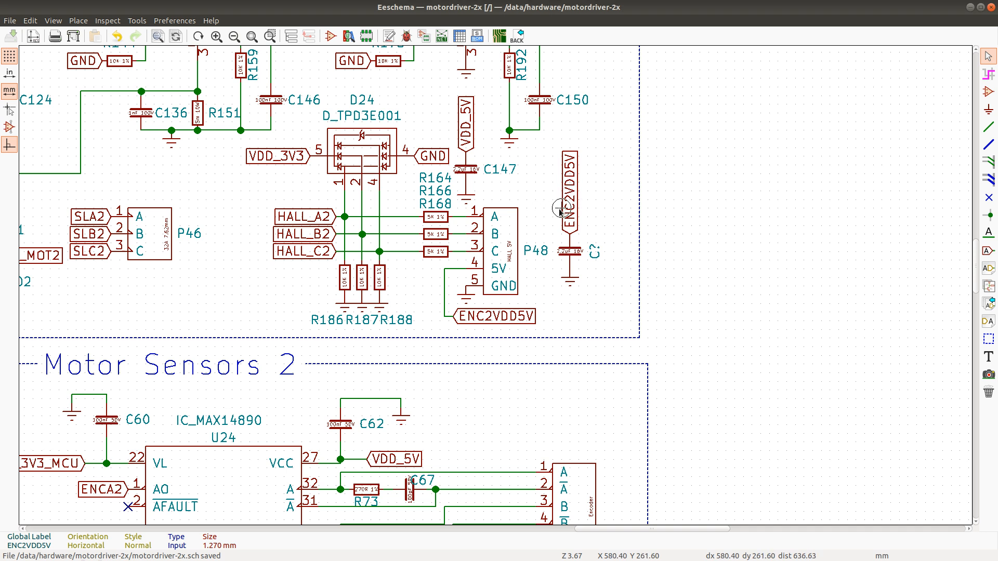
key(ctrl+f)
click(790, 389)
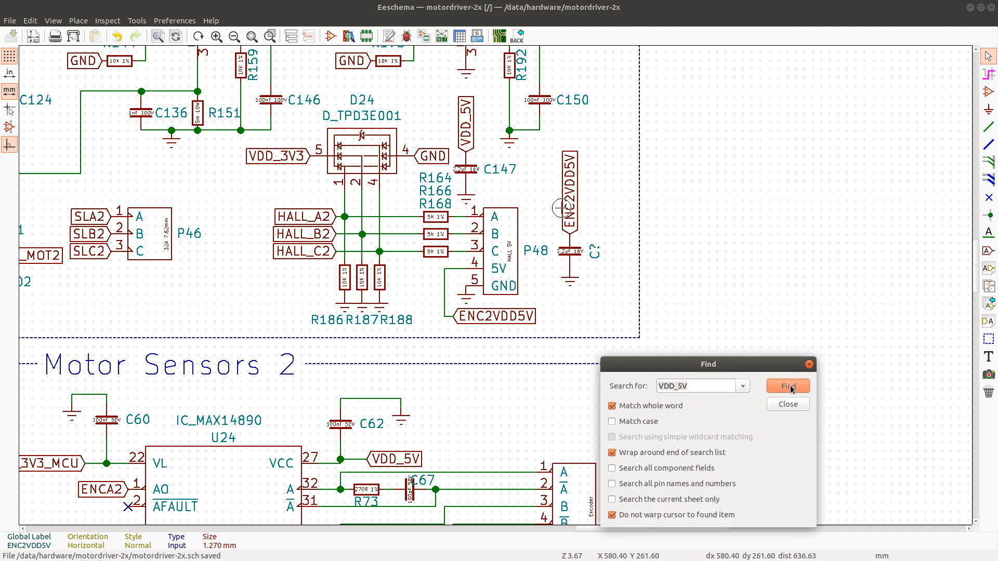
click(791, 389)
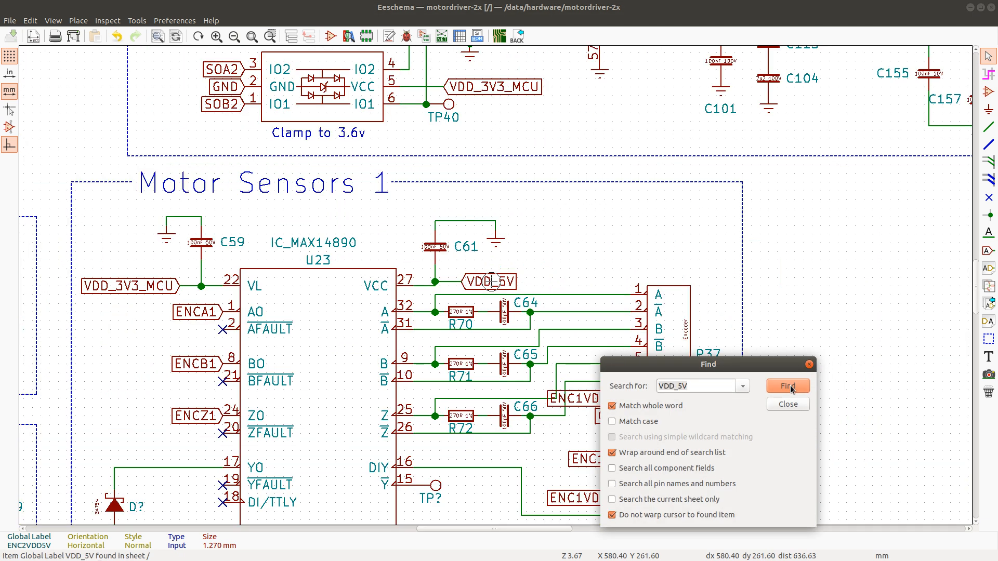
click(791, 389)
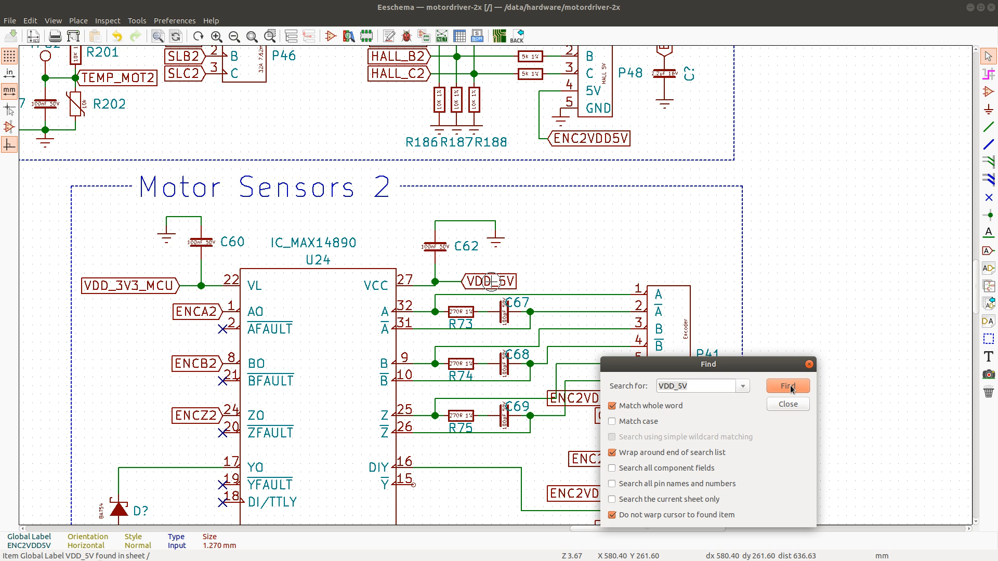
click(791, 388)
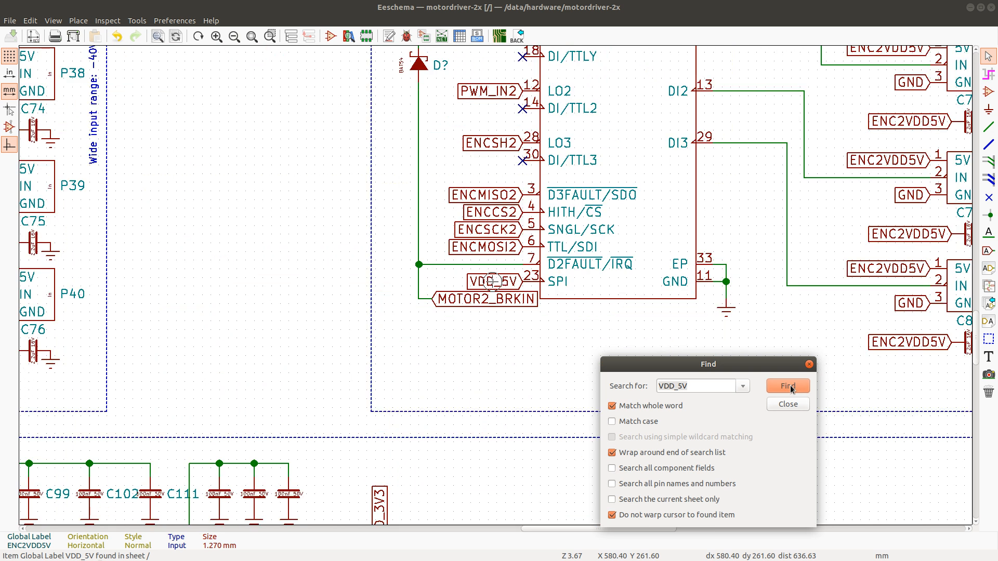
click(792, 389)
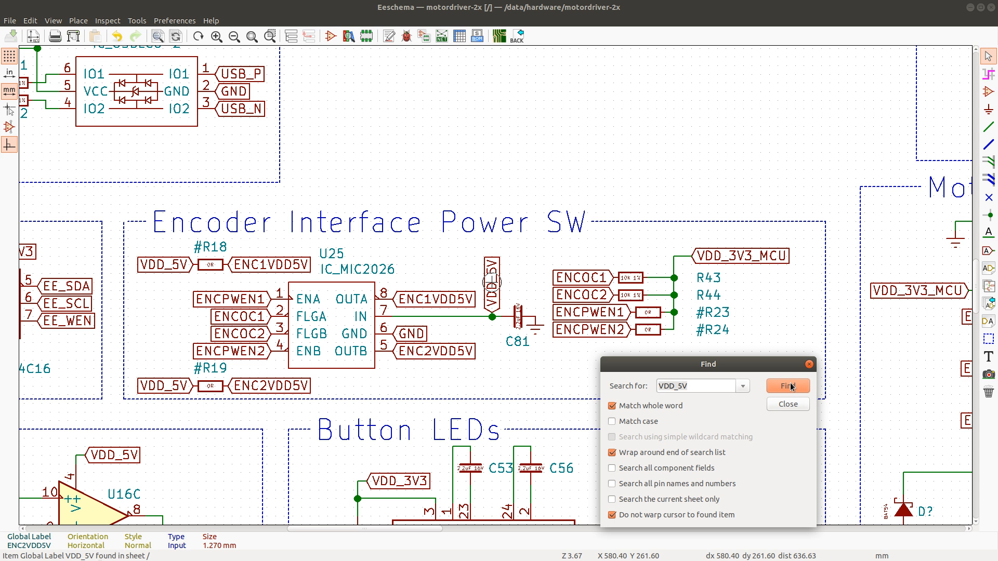
Check the VDD_5V labels in the analog input section, at power switch U1, resistor #R1, op-amps U3 and U4, and capacitor C12
click(791, 387)
click(791, 387)
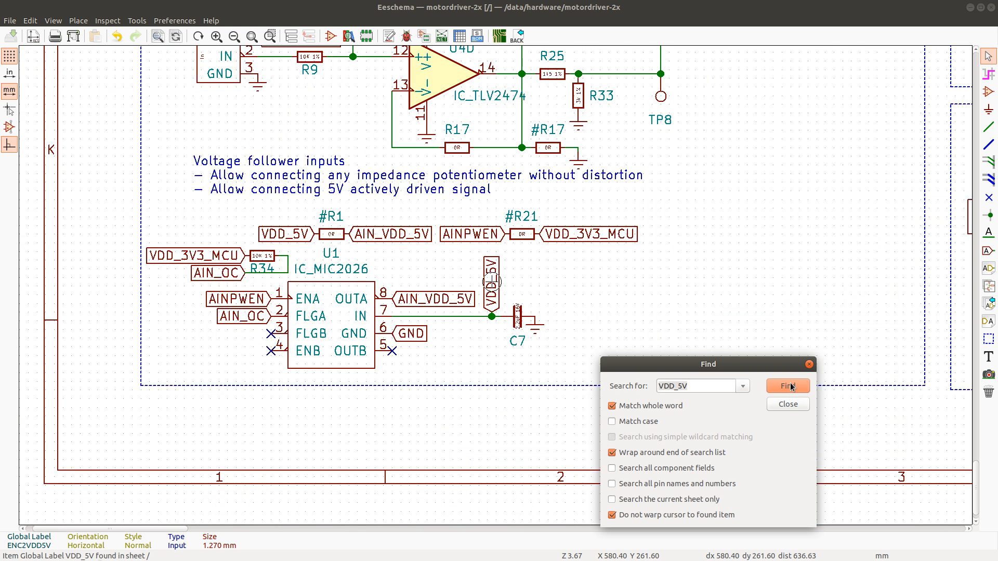
click(791, 387)
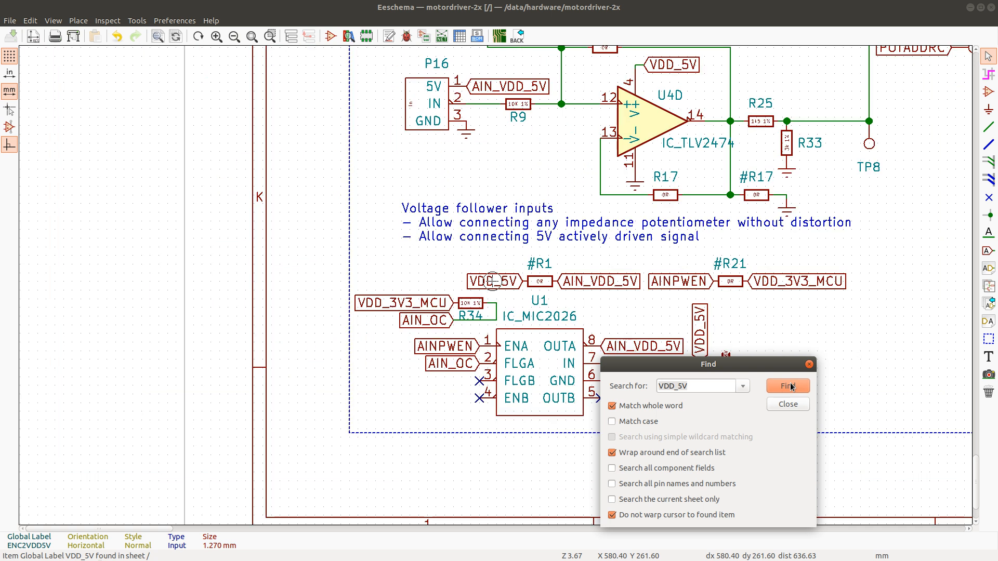
click(791, 387)
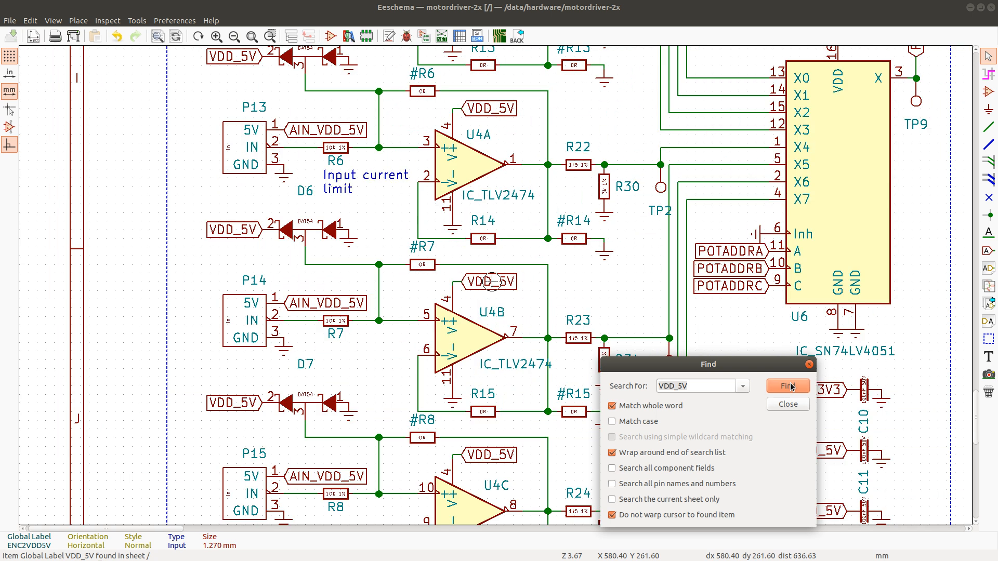
click(791, 387)
click(791, 386)
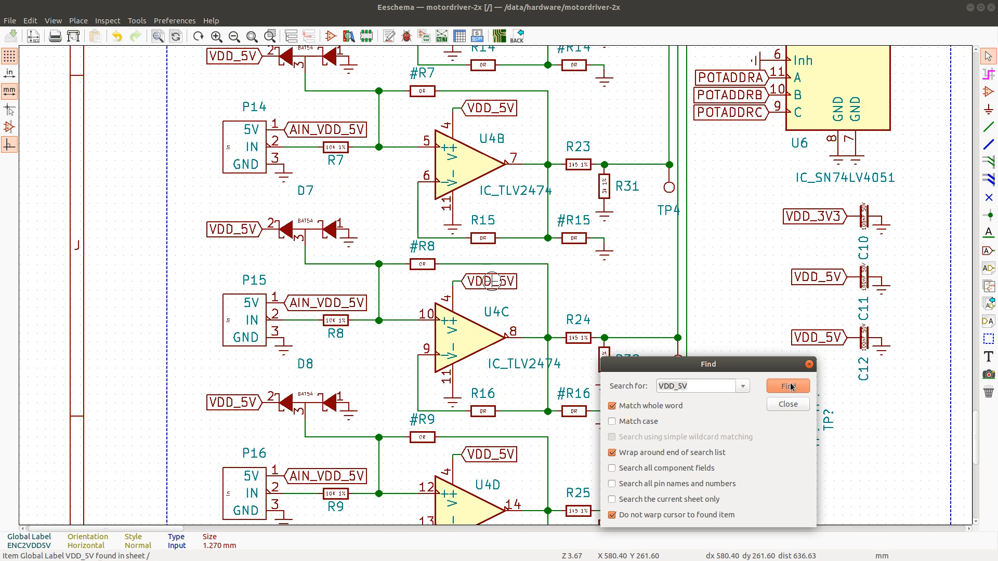
click(792, 387)
click(791, 386)
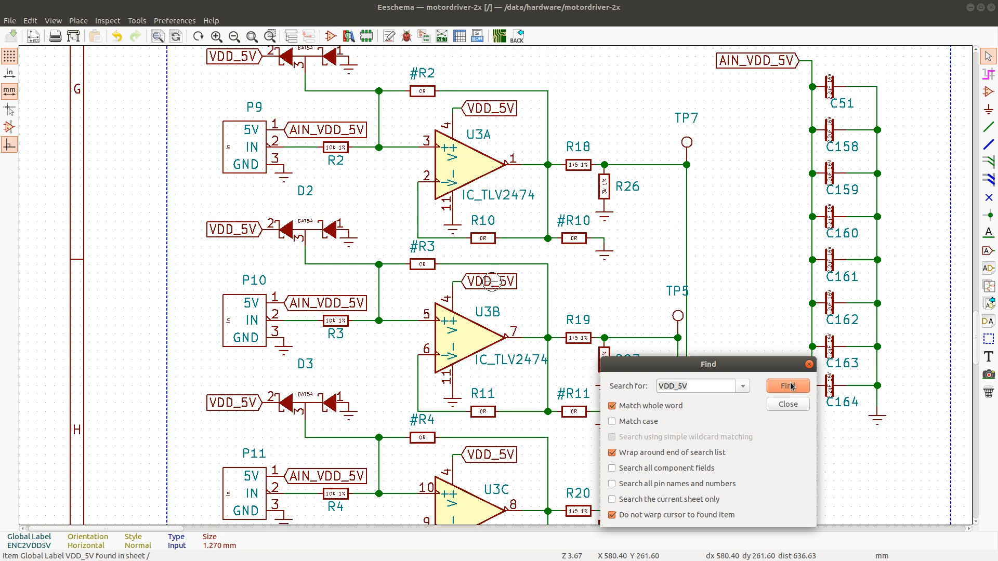
click(792, 387)
click(791, 387)
click(791, 387)
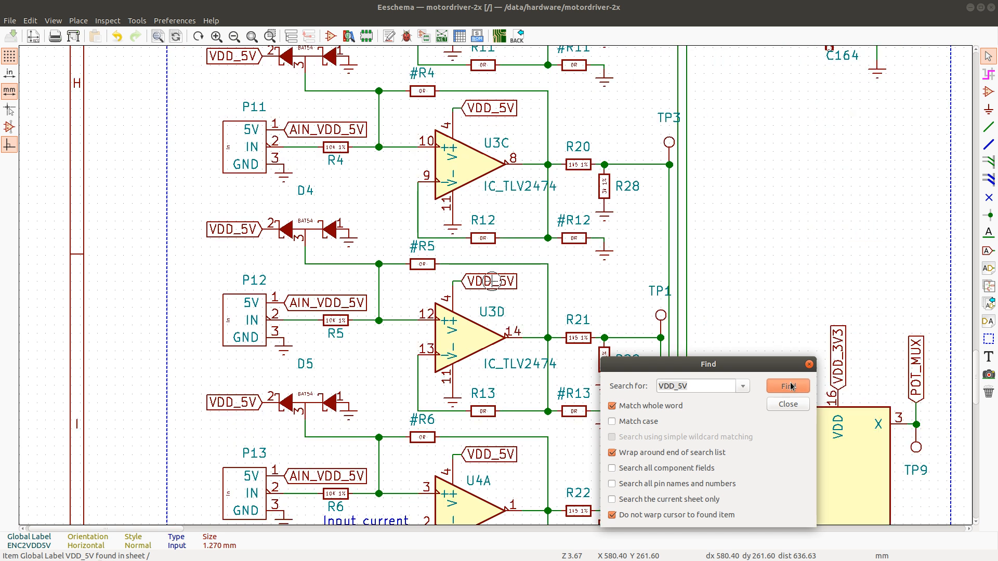
click(792, 387)
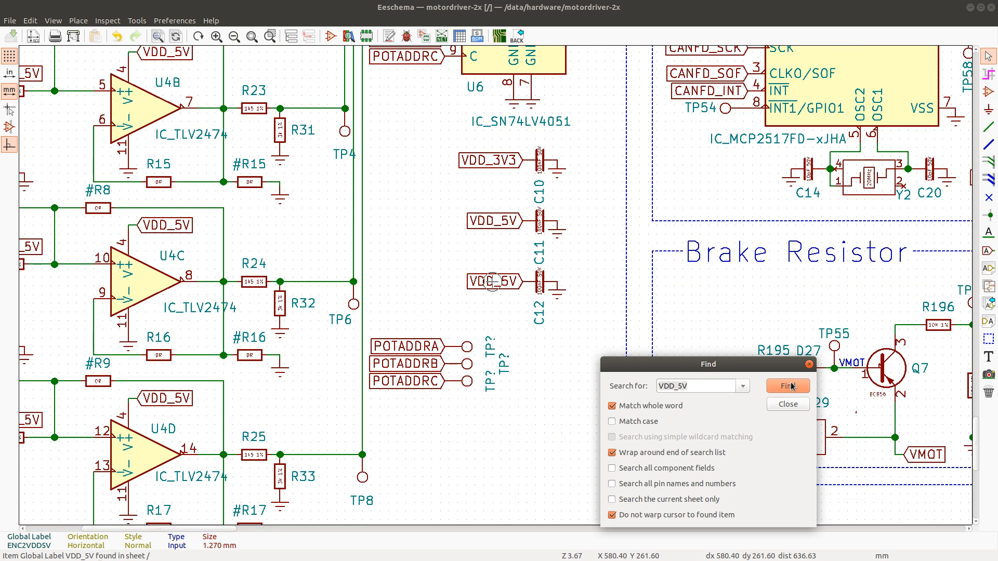
Check the VDD_5V labels in the CAN 2.0B and CANFD/2.0B sections and at capacitor C148 above connector P47, and end the search
click(787, 386)
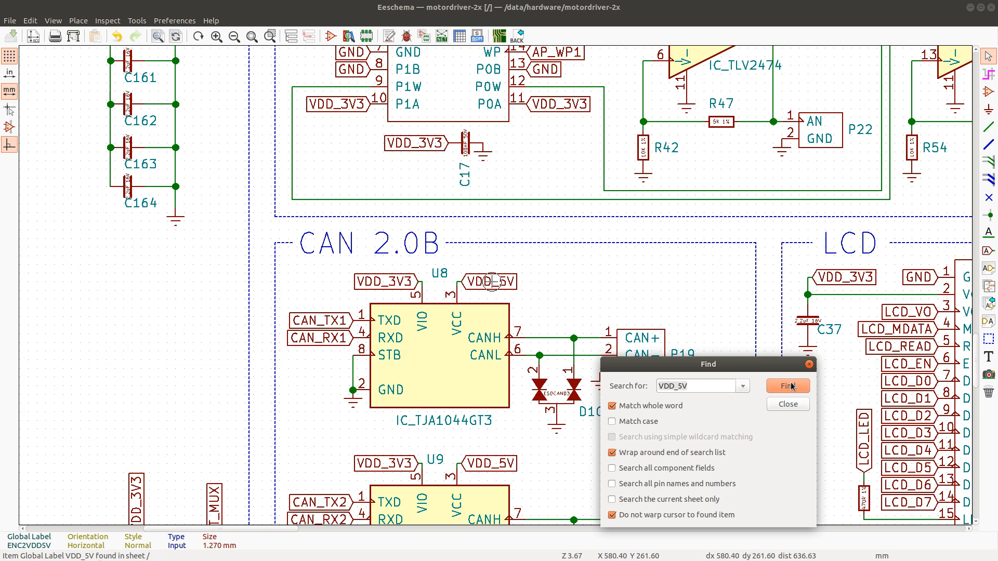
click(791, 387)
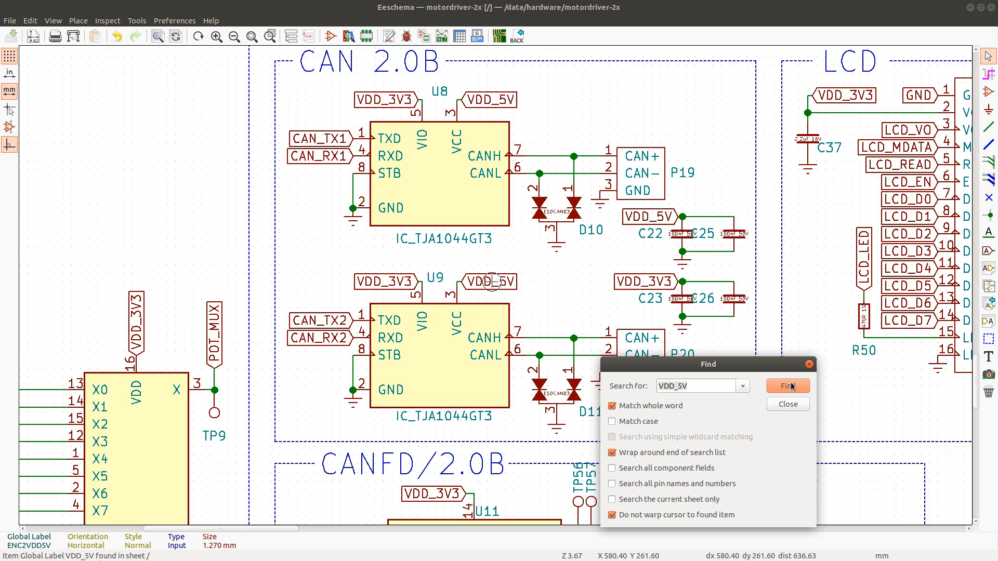
click(791, 387)
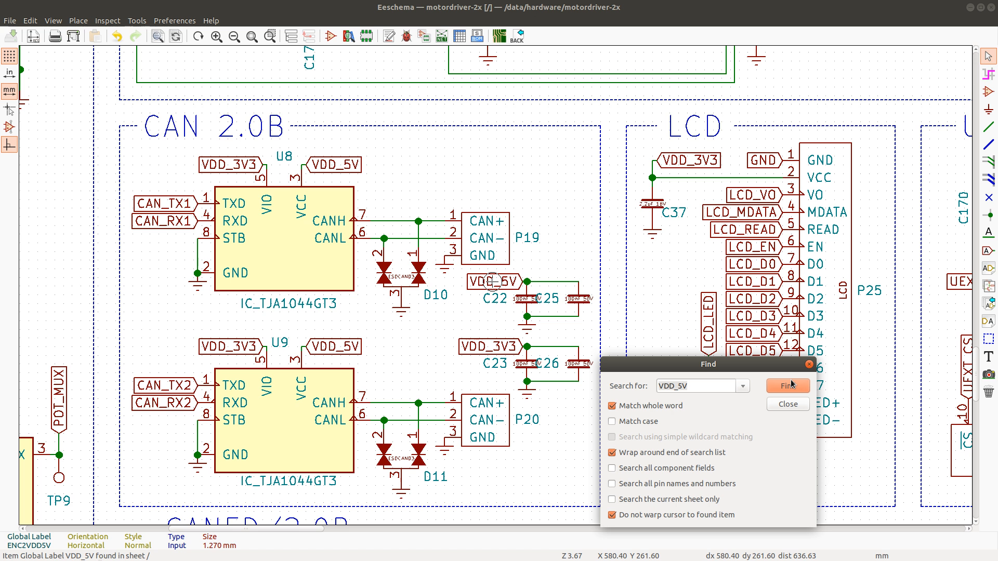
click(788, 386)
click(788, 385)
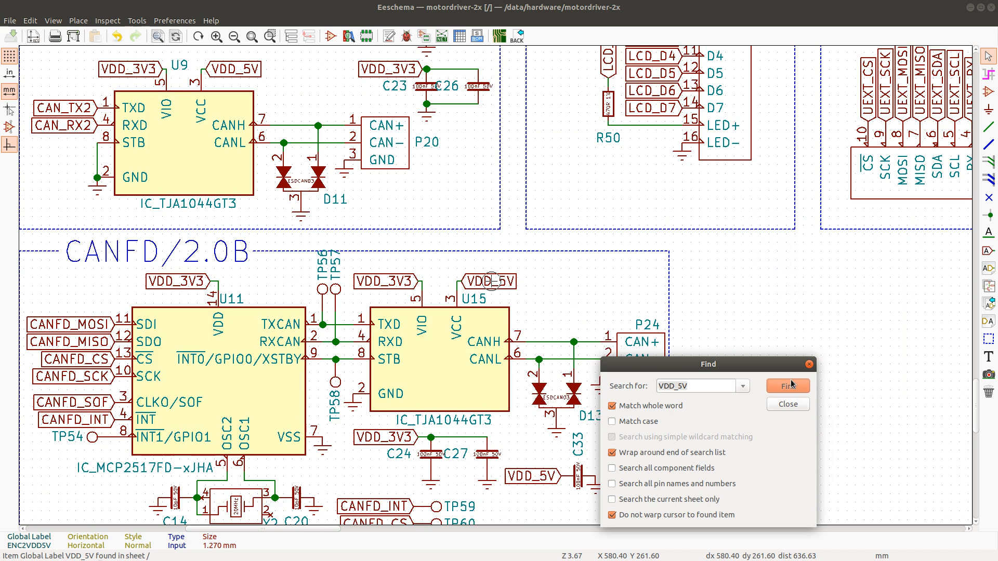
click(792, 384)
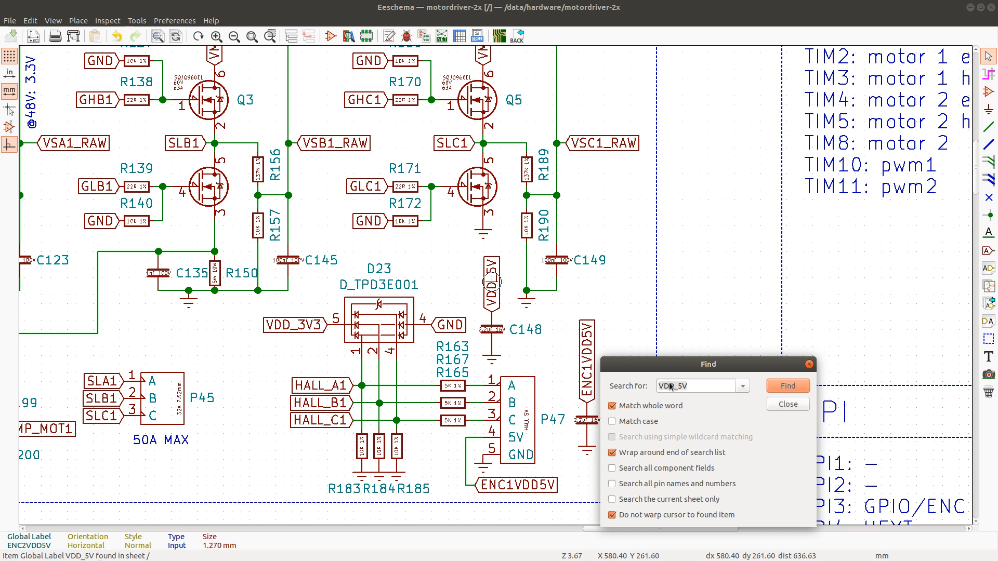
click(788, 404)
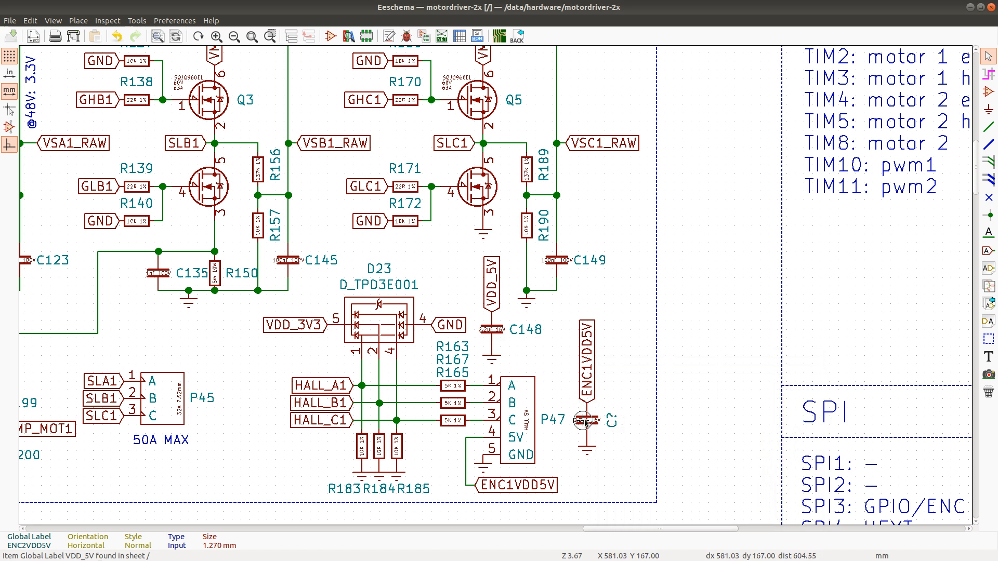
Replace the unannotated capacitor beside P47 with C148 and delete the leftover VDD_5V label and ground symbol
key(m)
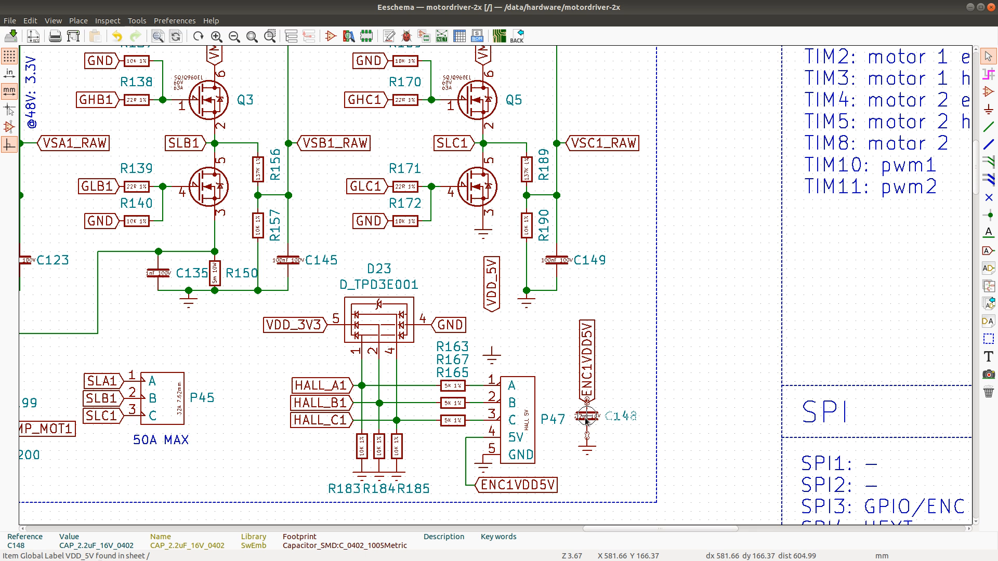
click(586, 420)
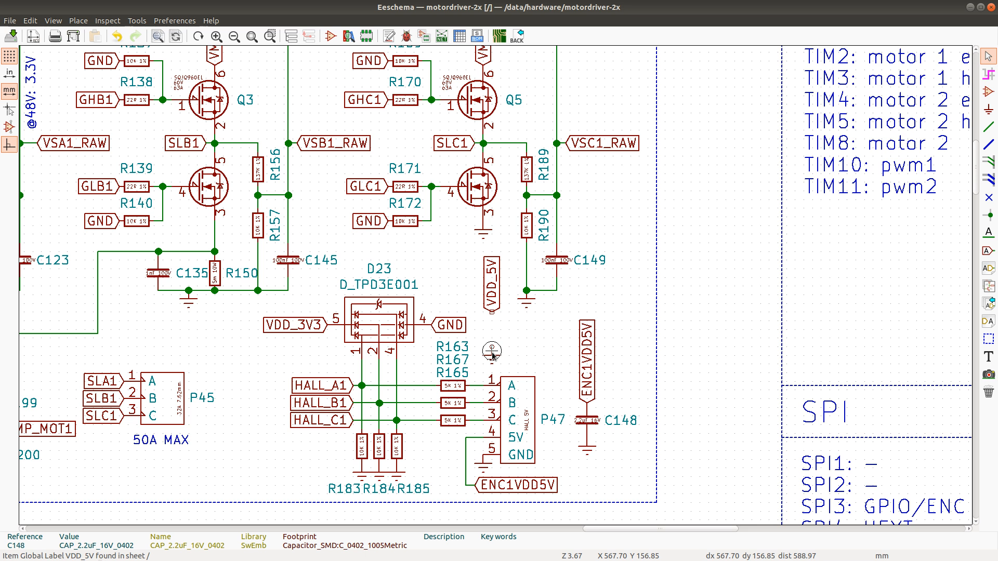
key(Delete)
key(Delete)
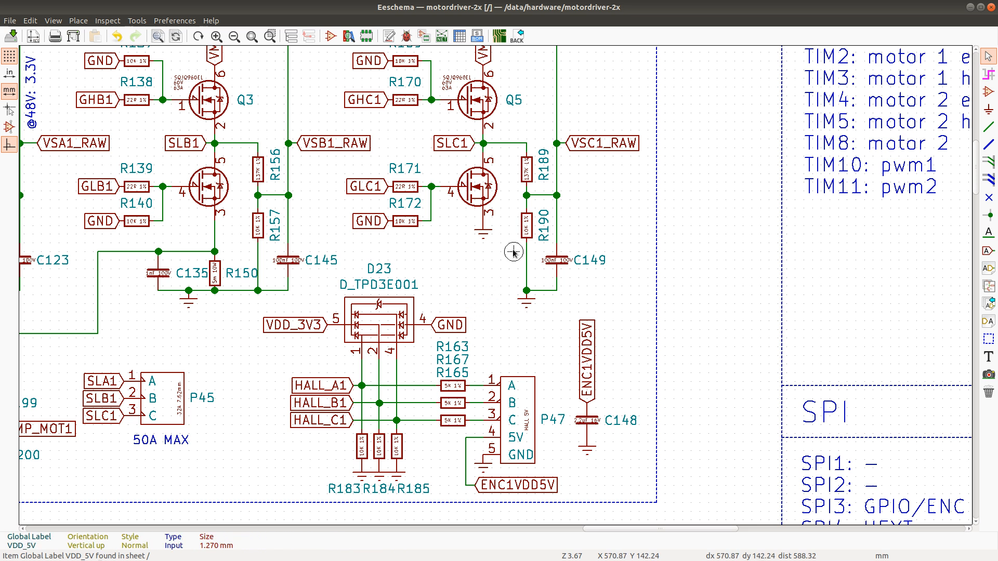
Replace the new capacitor beside P48 with C147 and delete the VDD_5V label and ground symbol left at its old place
scroll(491, 285, down, 3)
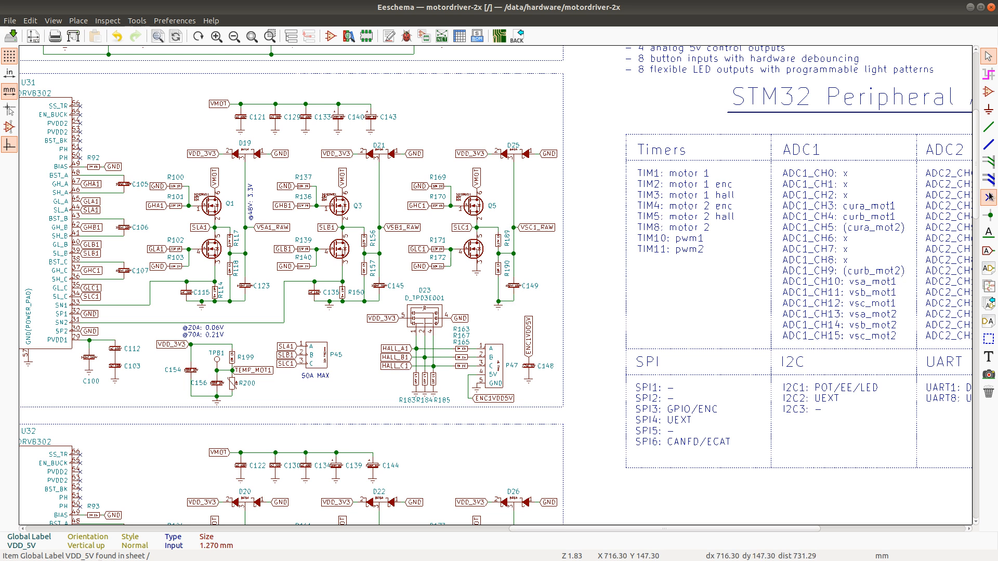
drag(976, 199, 975, 240)
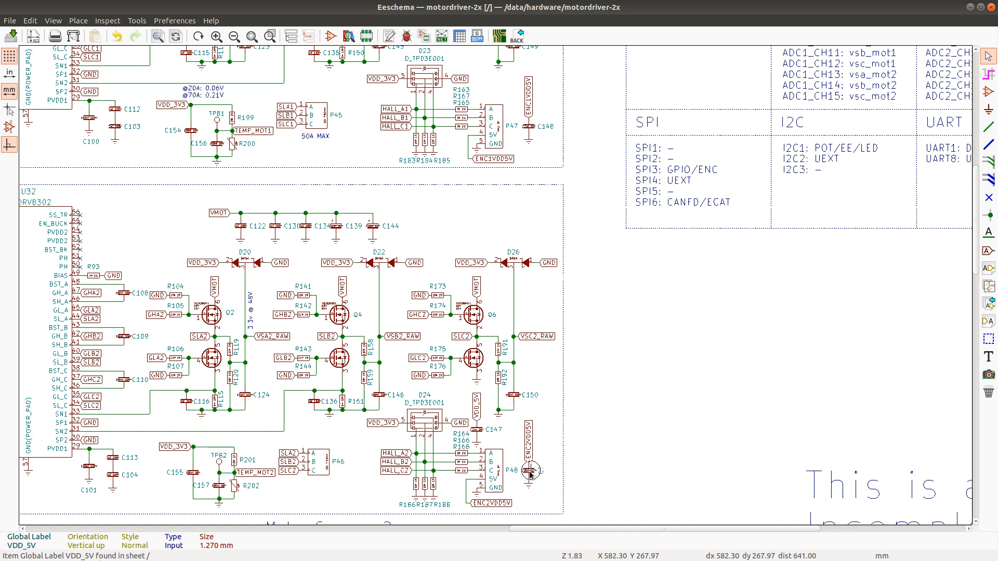
mouse_move(530, 473)
mouse_down()
mouse_move(477, 432)
mouse_move(500, 435)
mouse_move(535, 478)
mouse_move(528, 474)
mouse_up()
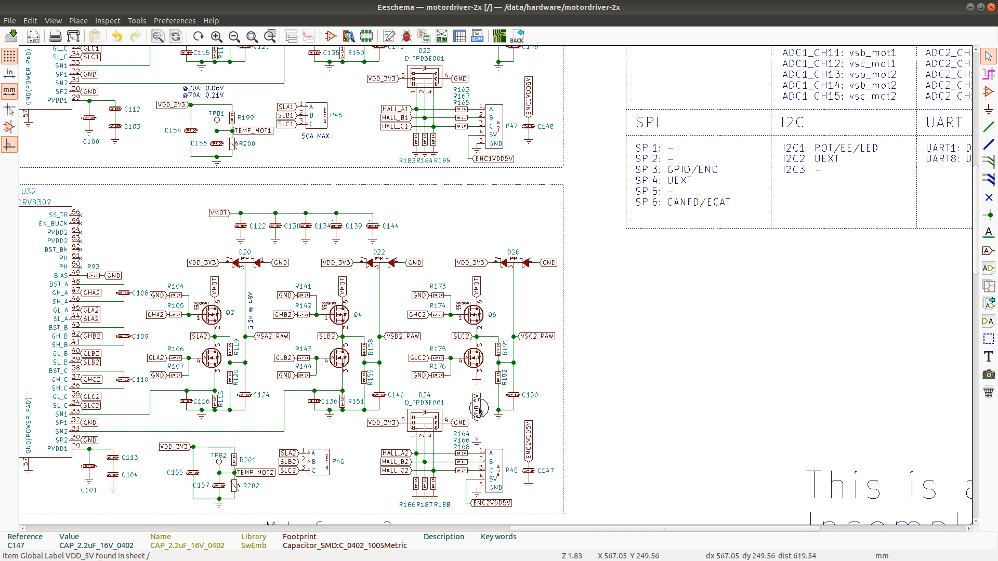
key(Delete)
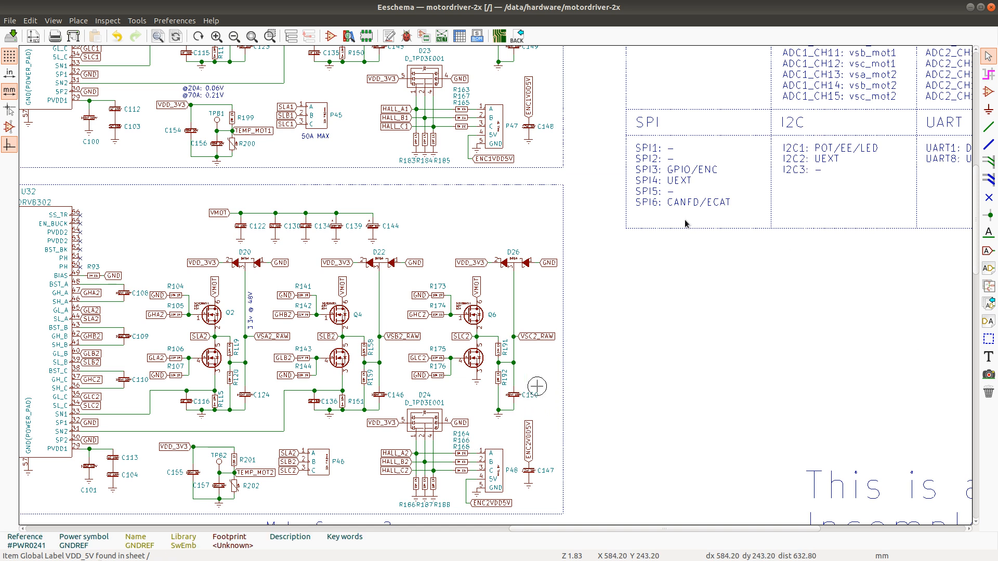
Restart the whole-word search for VDD_5V and check the labels at regulator U7 and motor sensor interface U23
click(596, 302)
key(ctrl+f)
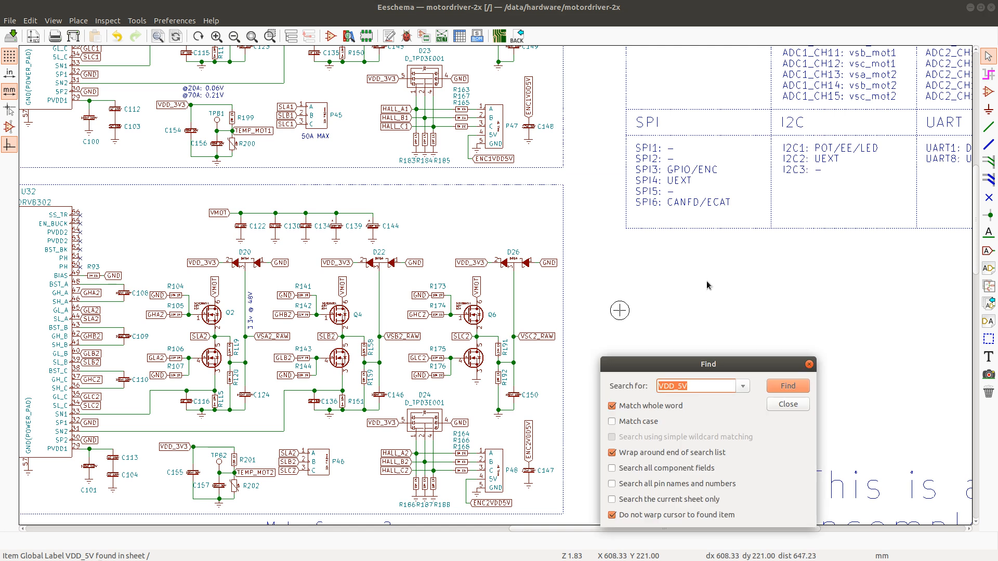
click(787, 387)
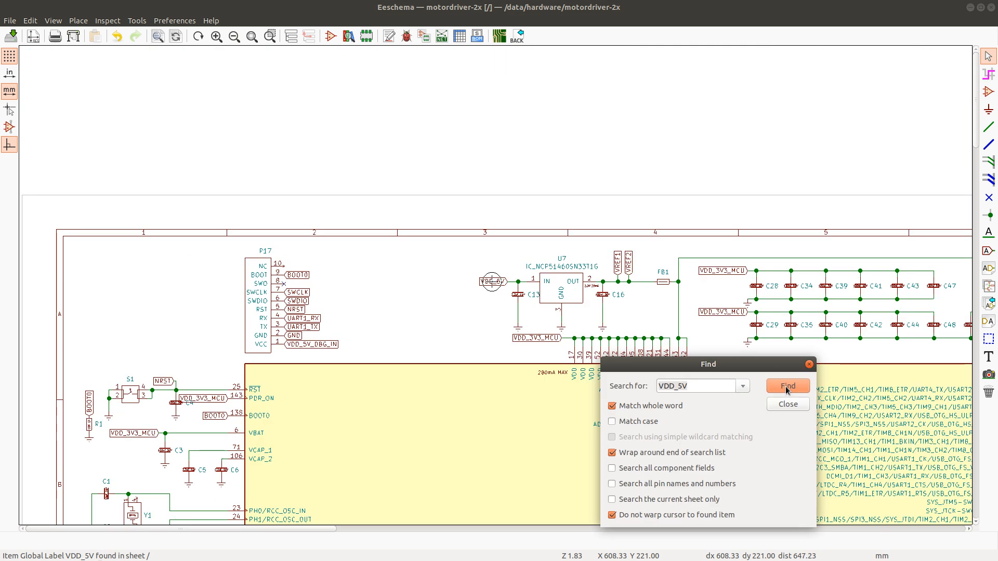
click(787, 387)
click(787, 387)
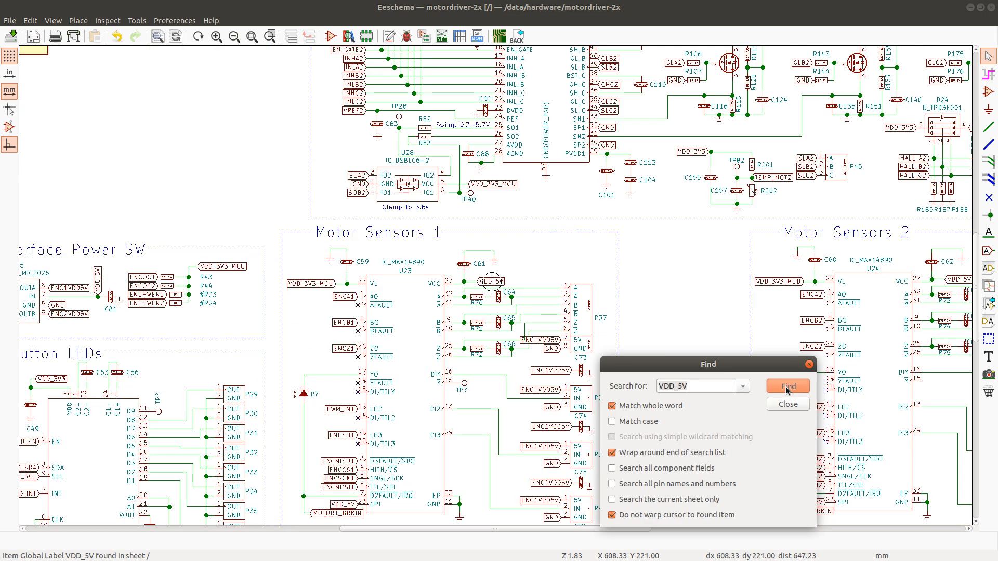
Step through the VDD_5V labels supplying the Analog IN 5V op-amps, including U4A, U4D and U3D
click(787, 387)
click(787, 387)
click(787, 386)
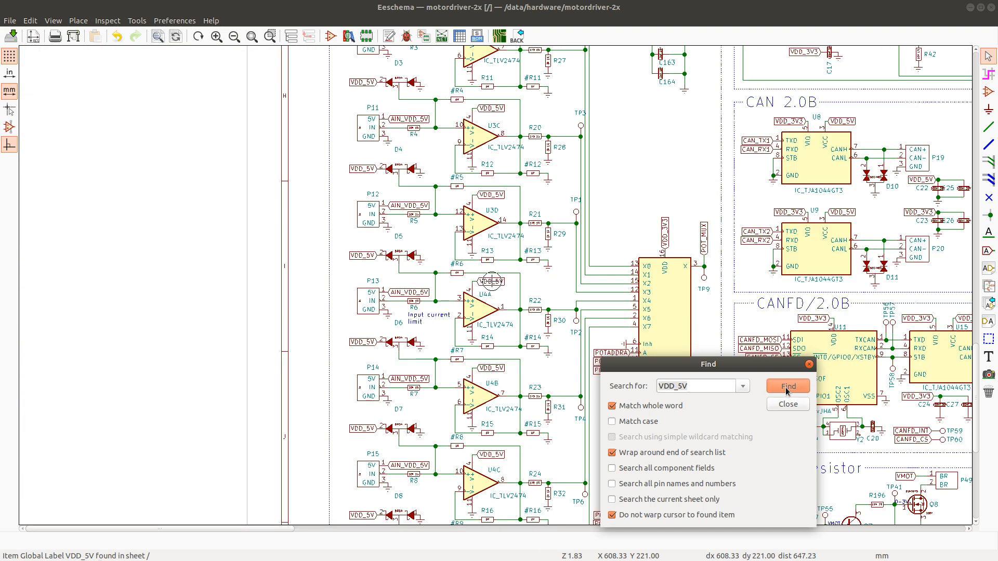
click(787, 388)
click(788, 387)
click(787, 387)
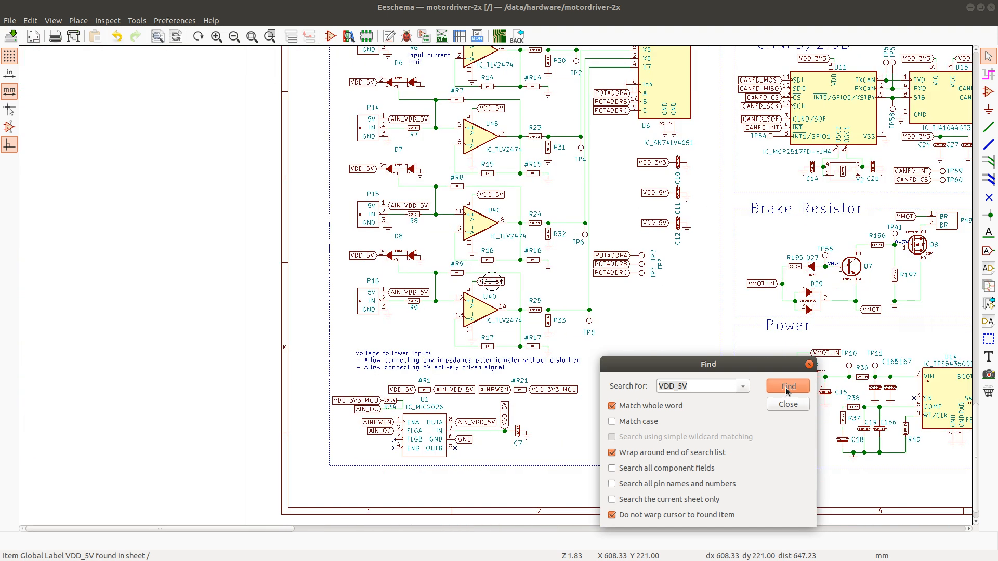
click(787, 387)
click(787, 387)
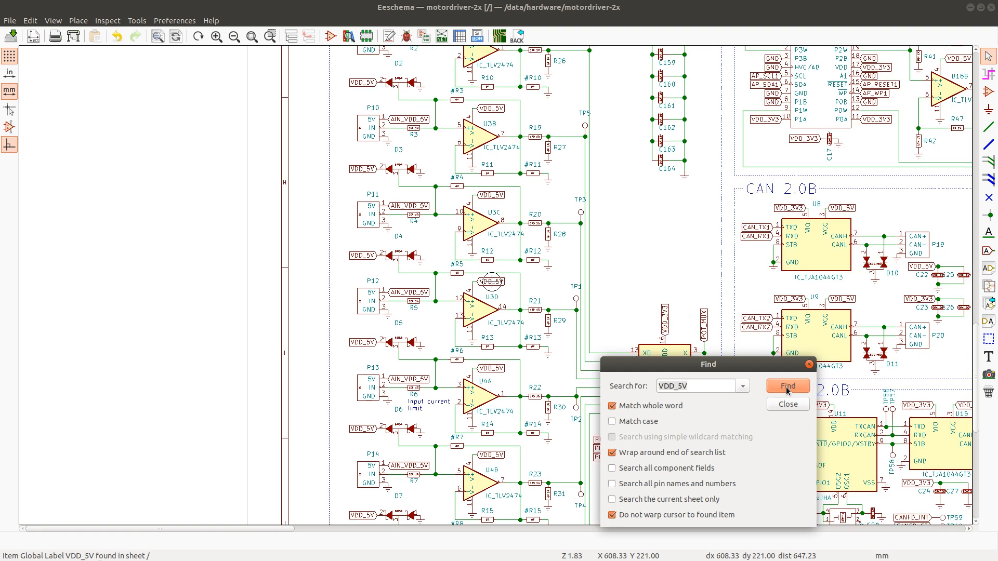
Go through the VDD_5V matches in the CAN 2.0B and CANFD/2.0B sections, from transceiver U8 to capacitor C33
click(787, 387)
click(787, 388)
click(787, 388)
click(787, 387)
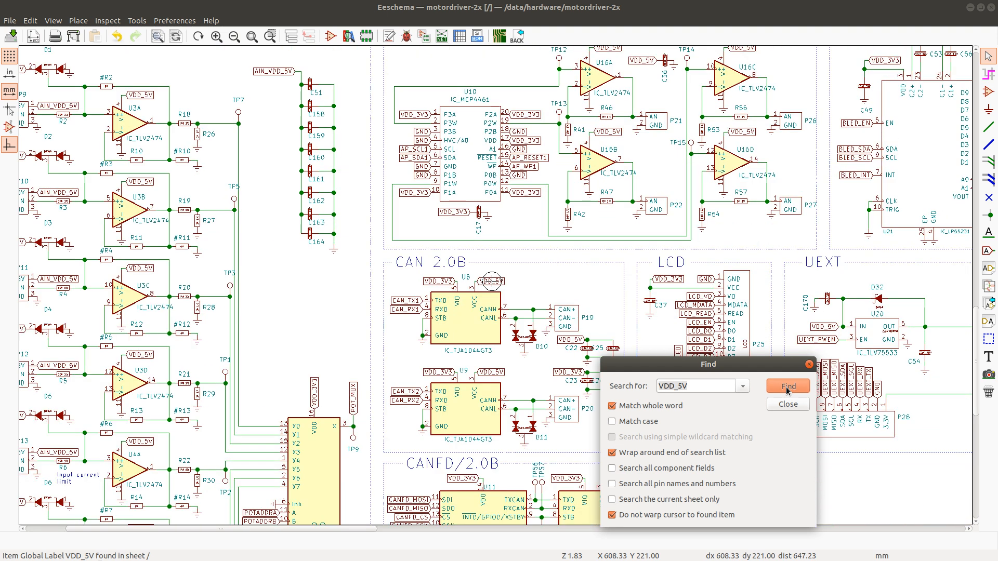
click(787, 387)
click(787, 388)
click(787, 387)
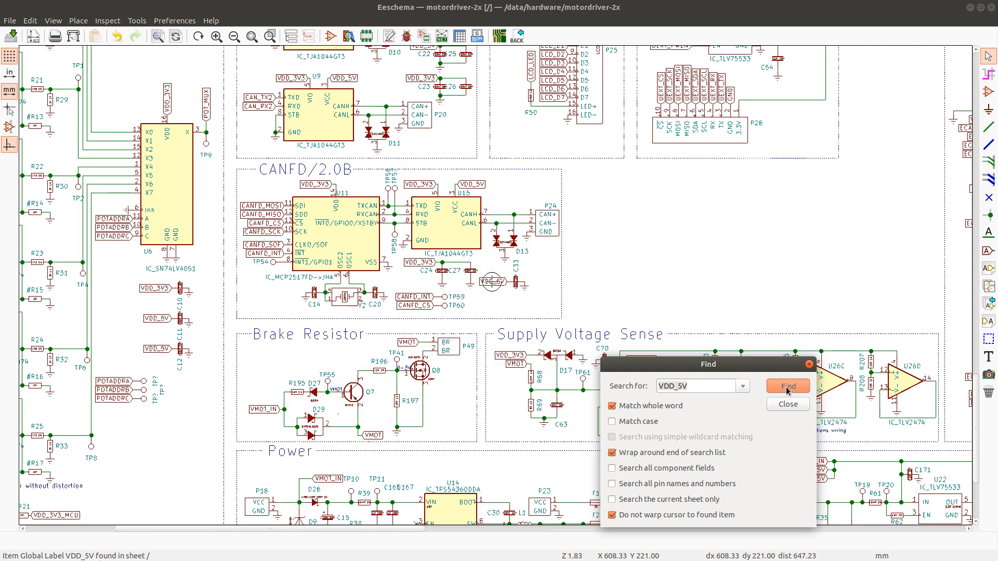
Step through the VDD_5V labels at the Analog IN 5V input protection diodes, D1 to D8
click(788, 388)
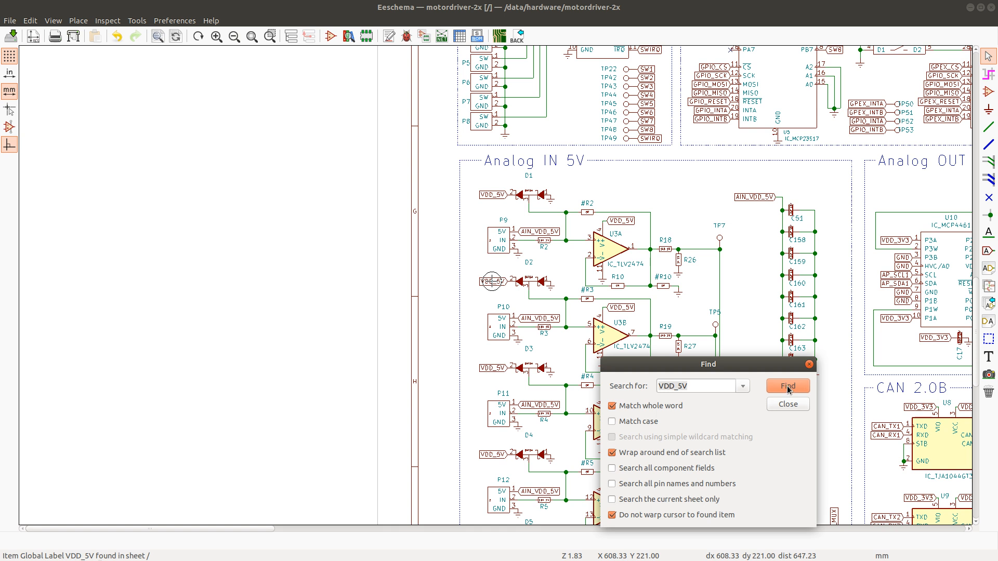
click(787, 387)
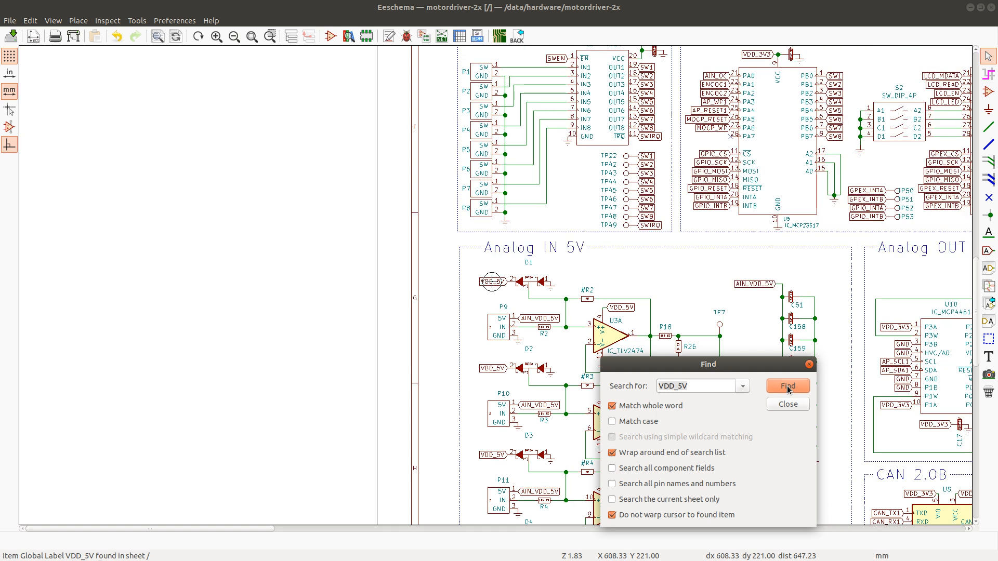
click(787, 388)
click(788, 388)
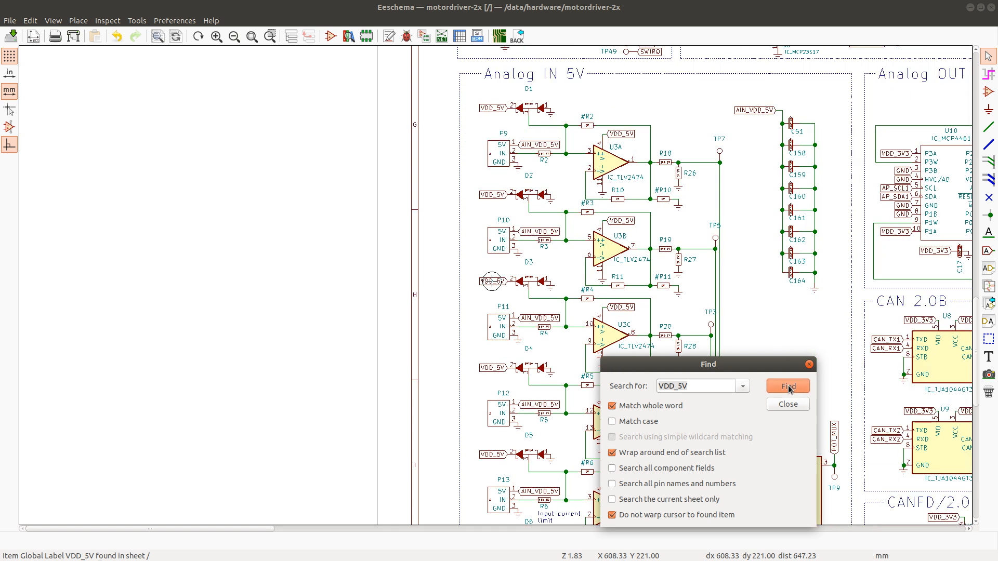
click(788, 388)
click(788, 387)
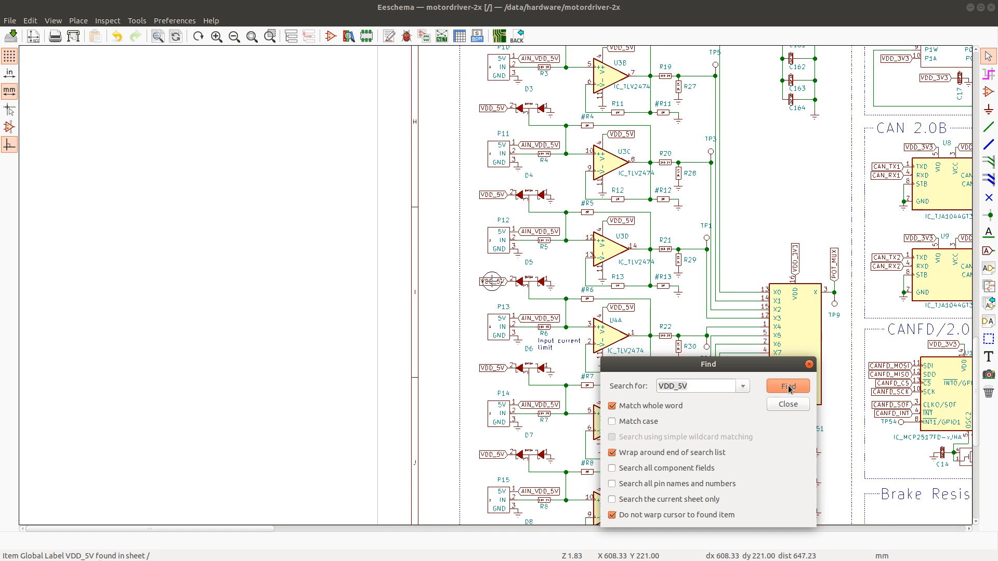
click(788, 388)
click(788, 387)
click(788, 387)
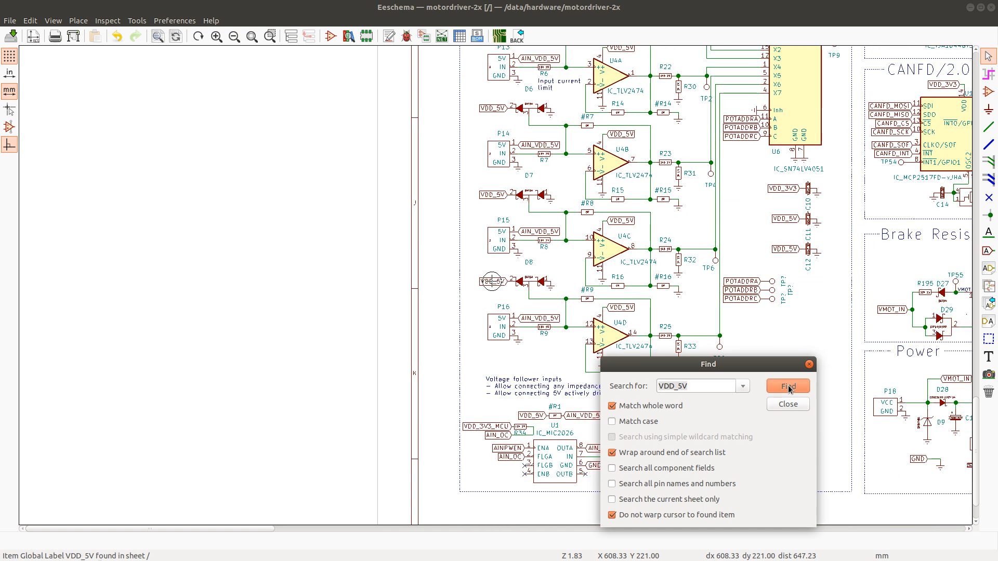
Check the VDD_5V labels at #R18 in Encoder Interface Power SW and at the U16 op-amps in Analog OUT 5V
click(789, 388)
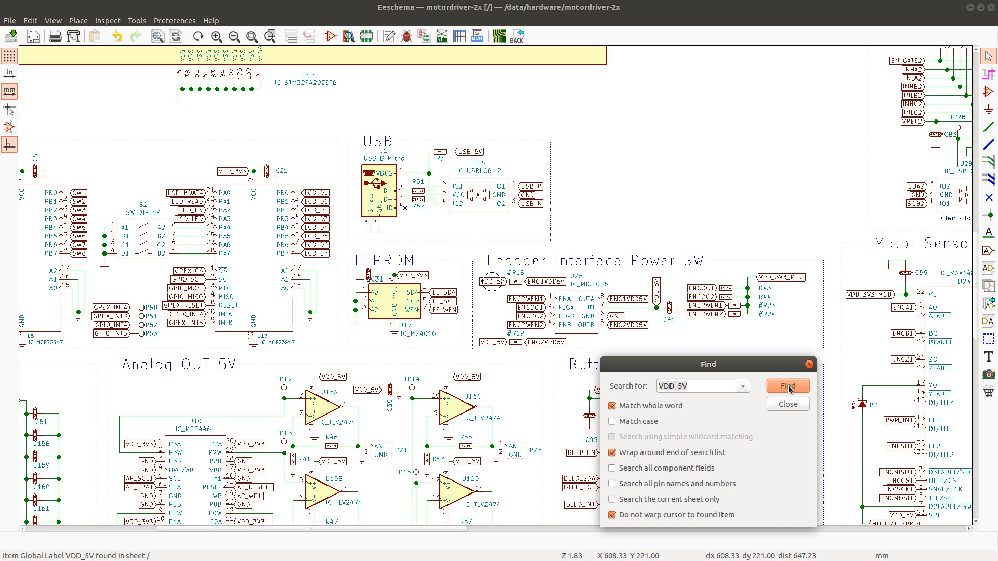
click(789, 388)
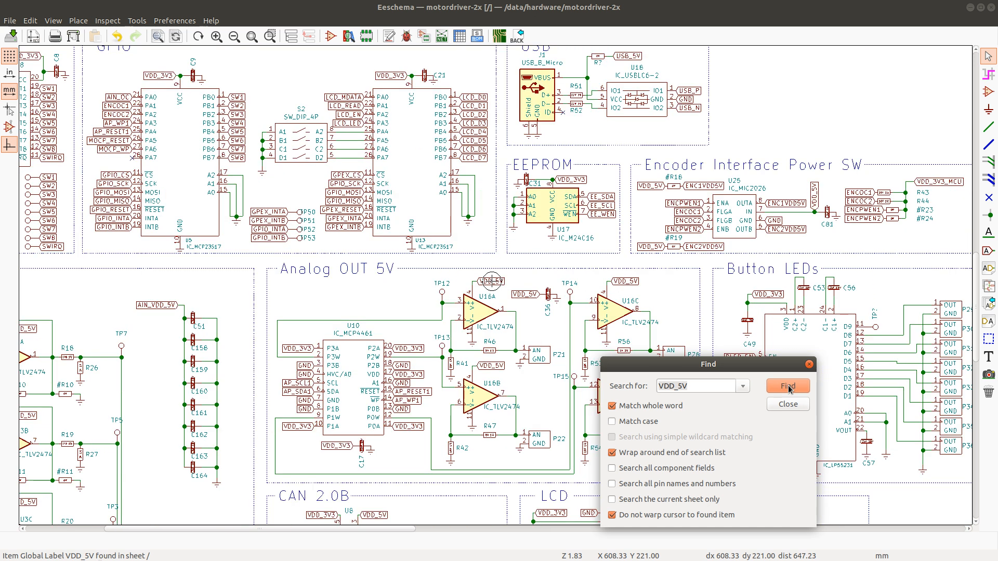
click(789, 388)
click(788, 387)
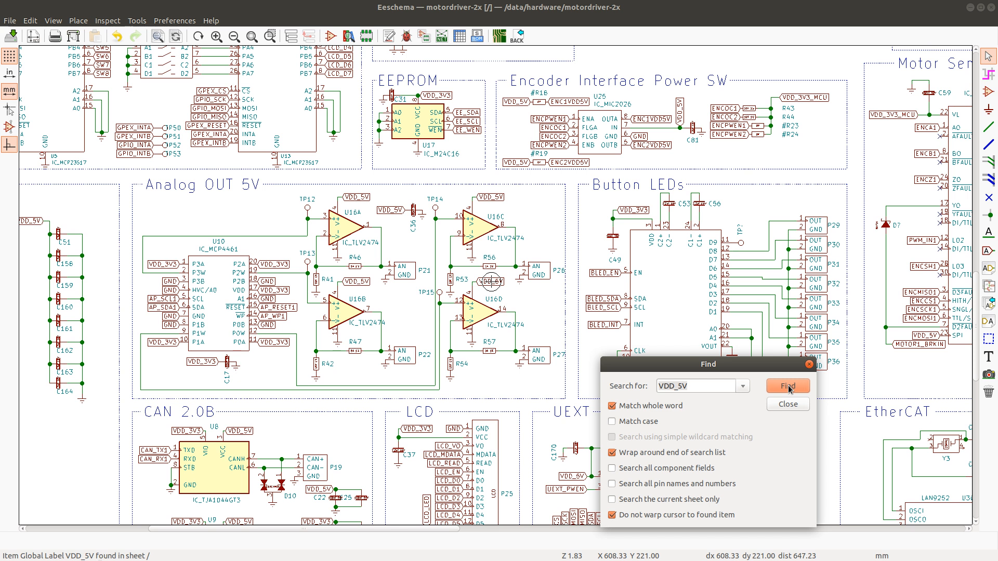
click(788, 388)
click(789, 387)
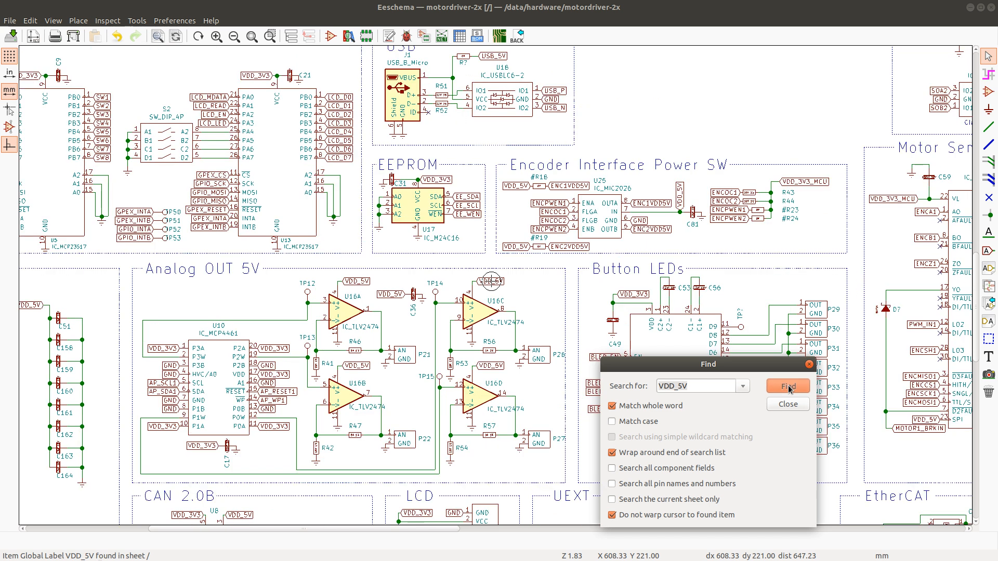
Check the remaining VDD_5V labels at UEXT regulator U20, encoder resistor #R19 and motor sensor interfaces U23 and U24, returning past regulator U7
click(789, 388)
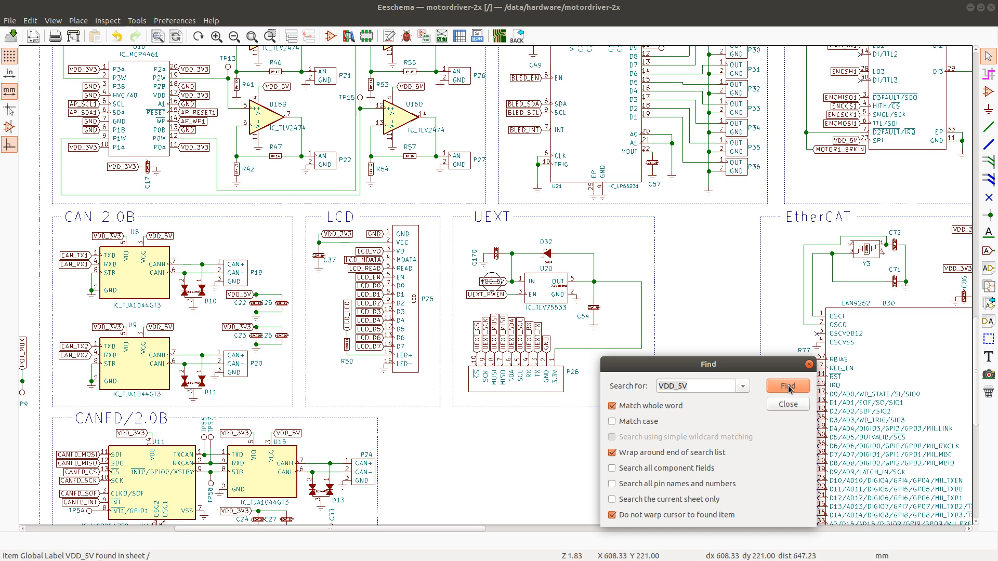
click(789, 388)
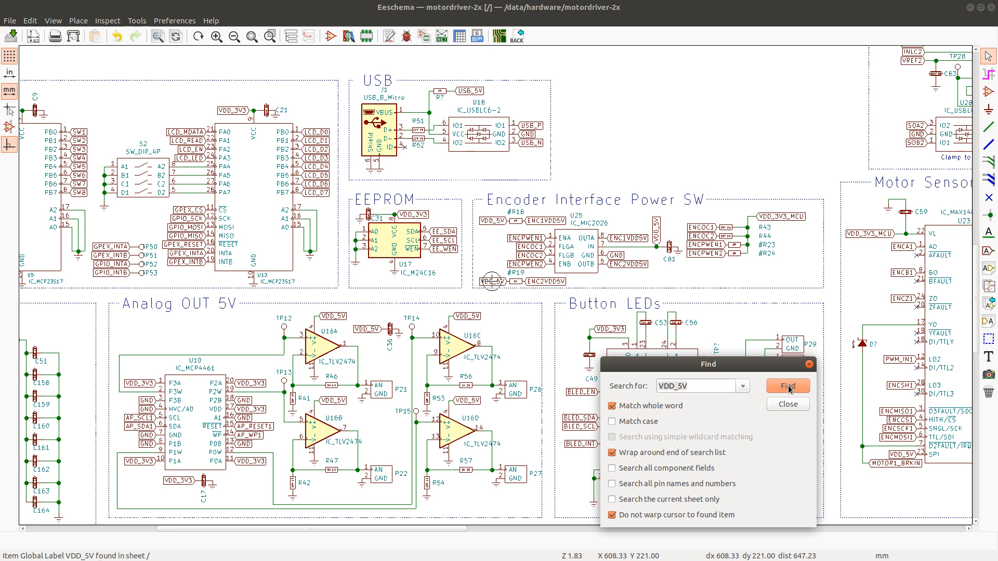
click(789, 387)
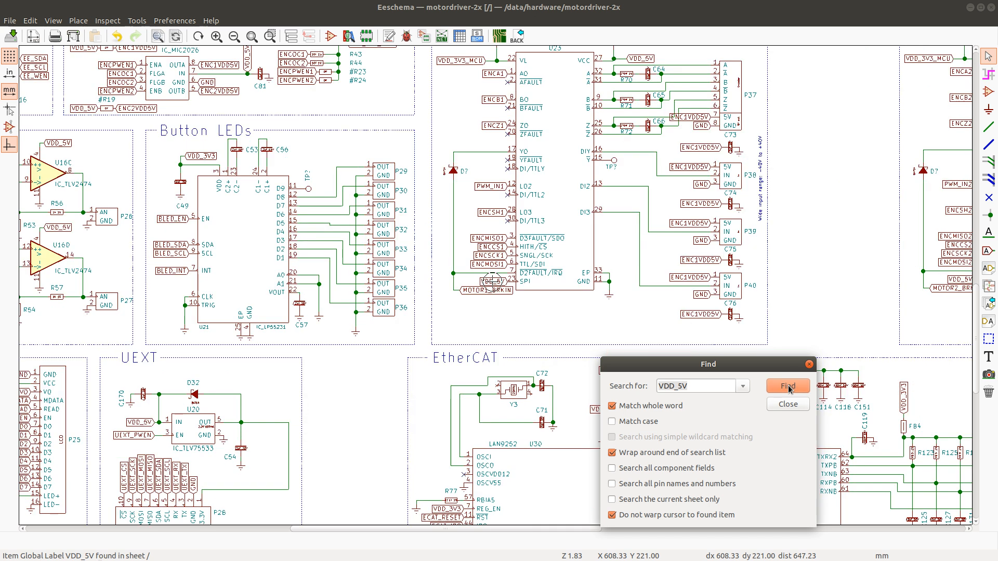
click(789, 387)
click(788, 387)
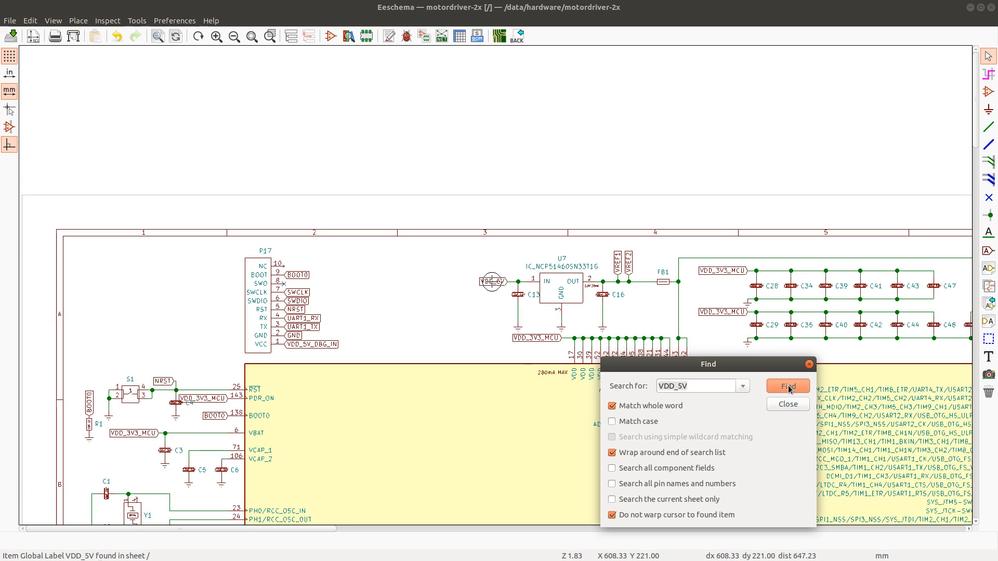
click(788, 387)
click(789, 387)
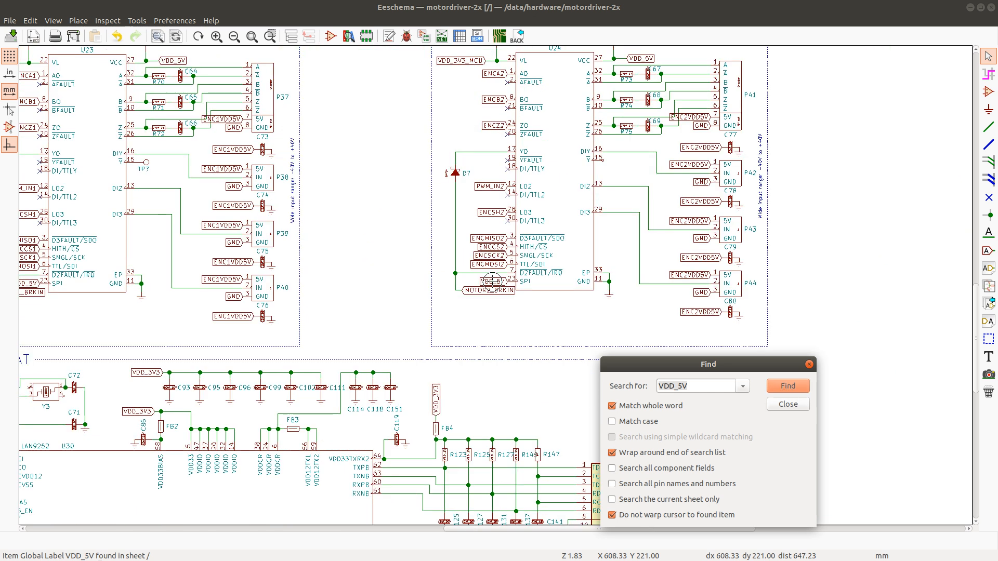
Switch to the motordriver-2x-labels spreadsheet in LibreOffice Calc and fill the VDD_5V row with the green background
key(alt+Tab)
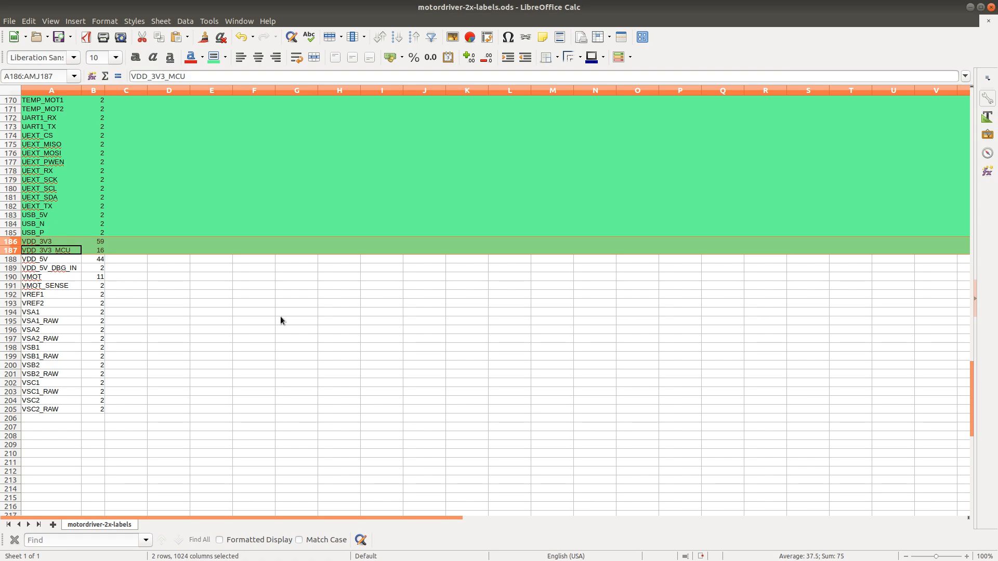
click(12, 260)
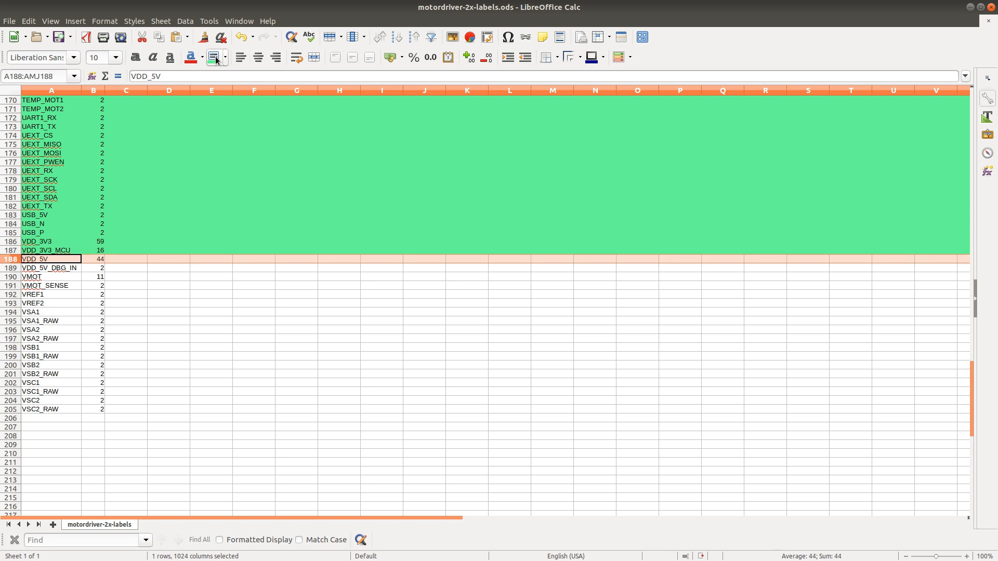
Switch to Eeschema, check the VDD_5V_DBG_IN labels at connector P17 and in the Power section, and return to the labels spreadsheet
key(alt+Tab)
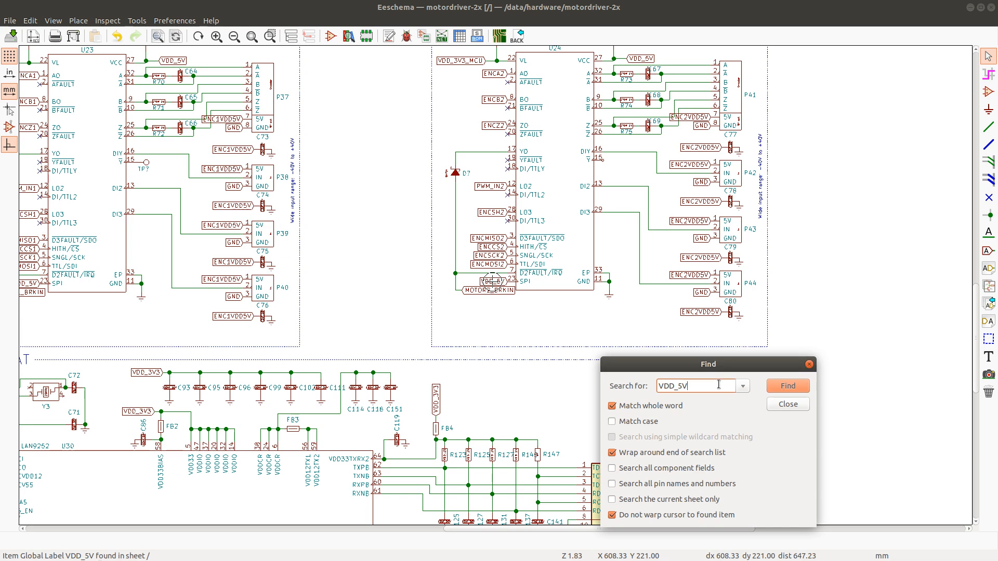
text(_DBG_IN)
key(Return)
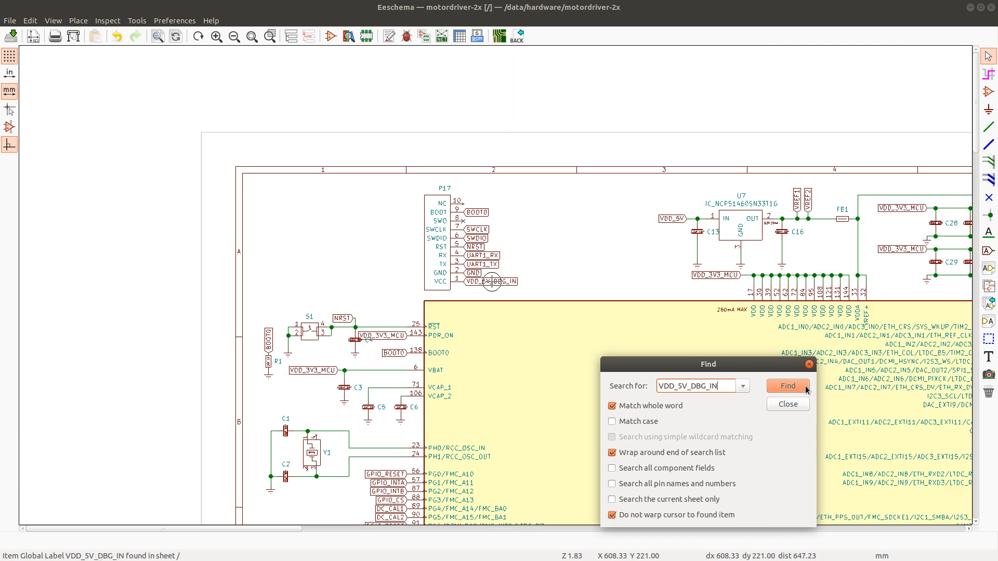
click(787, 389)
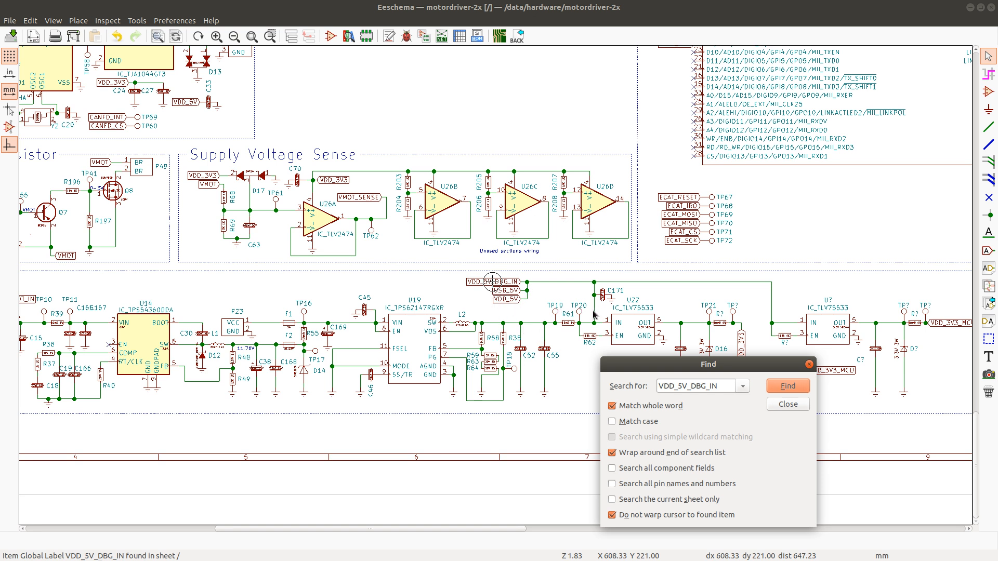
key(alt+Tab)
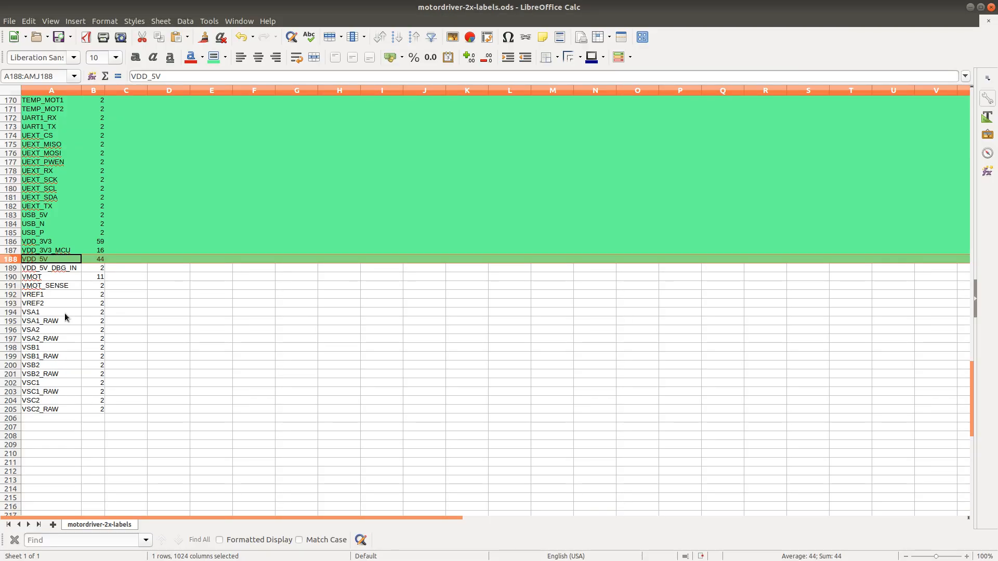
Fill the VDD_5V_DBG_IN row (row 189) of the label list with the green background colour
click(14, 268)
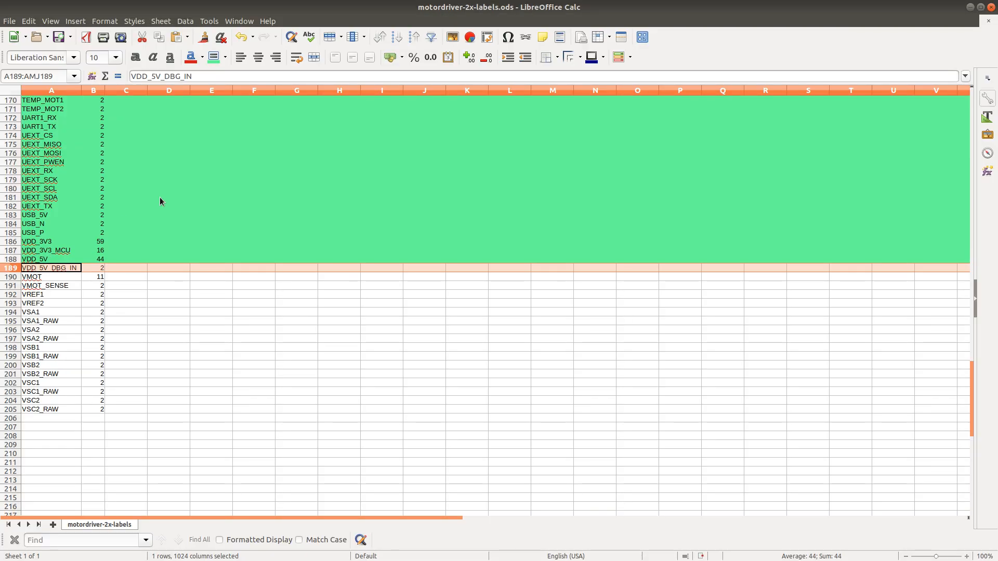
click(215, 57)
Switch to the Eeschema schematic and search for the label VMOT, stepping through all its occurrences until the search wraps around
key(alt+Tab)
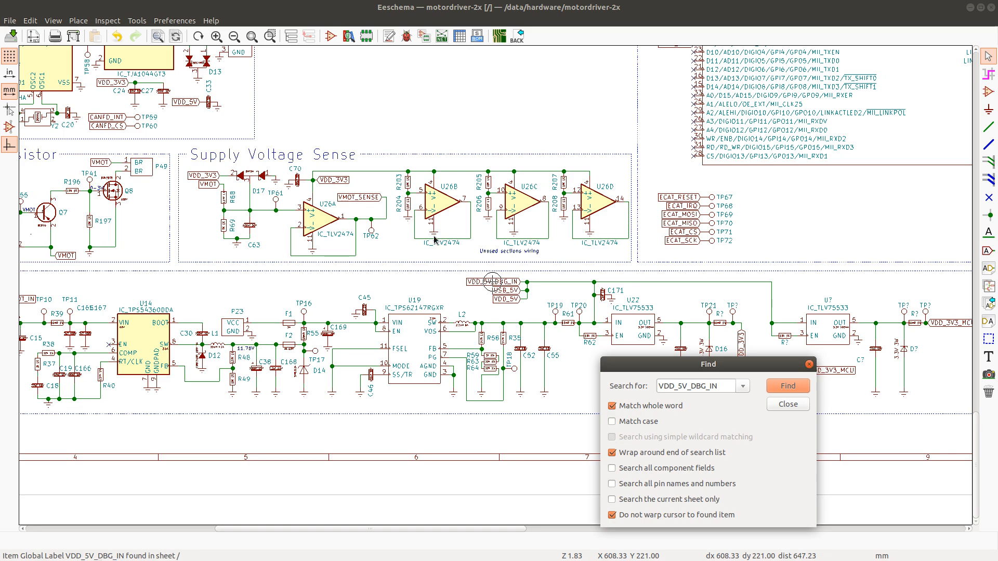
triple_click(708, 386)
text(V)
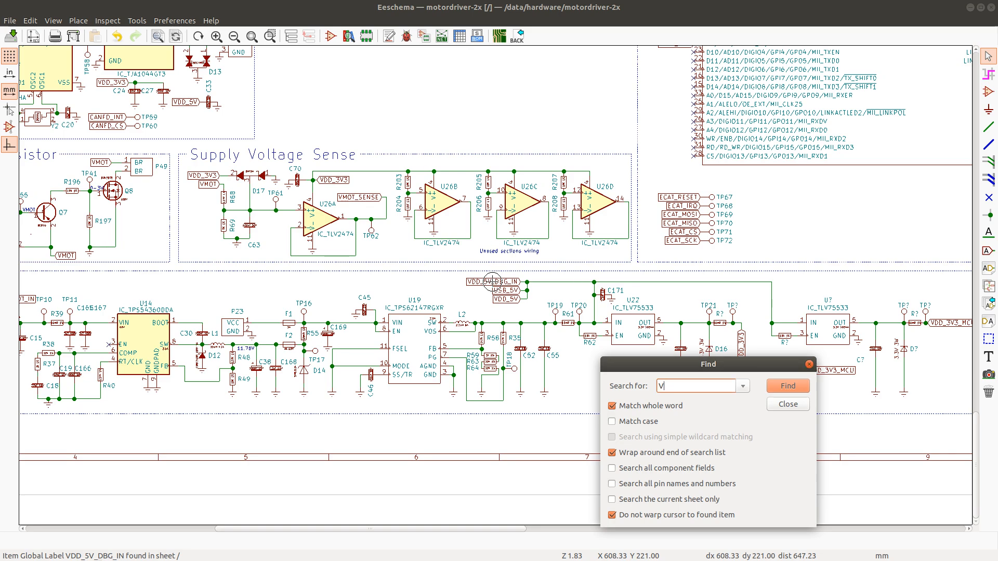
text(MOT)
key(Return)
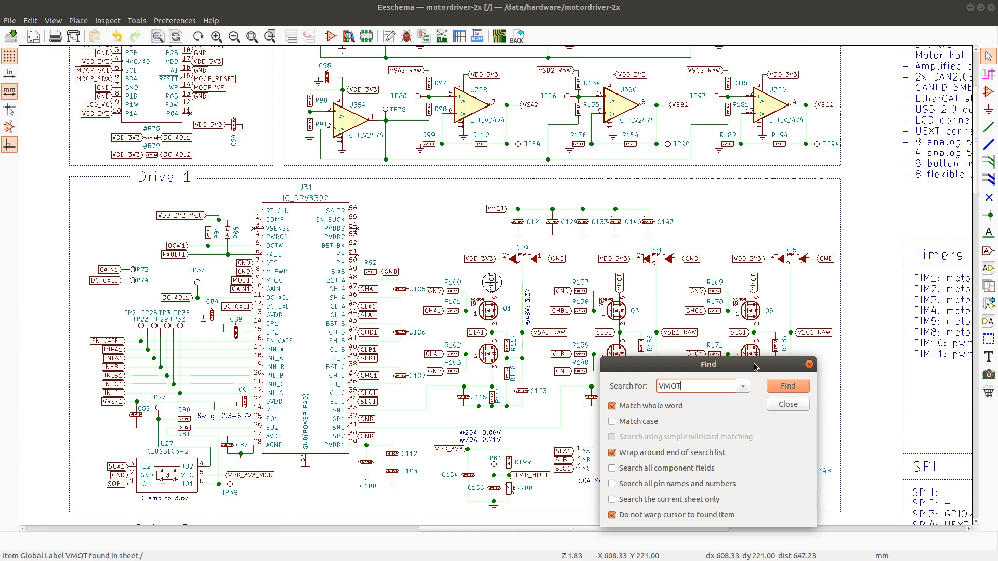
click(800, 389)
click(800, 389)
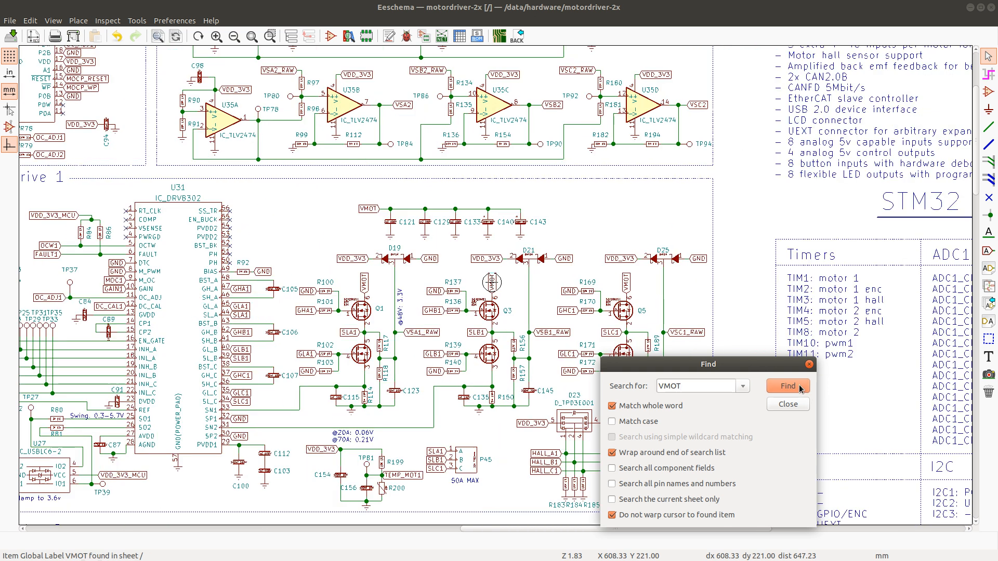
click(801, 389)
click(801, 389)
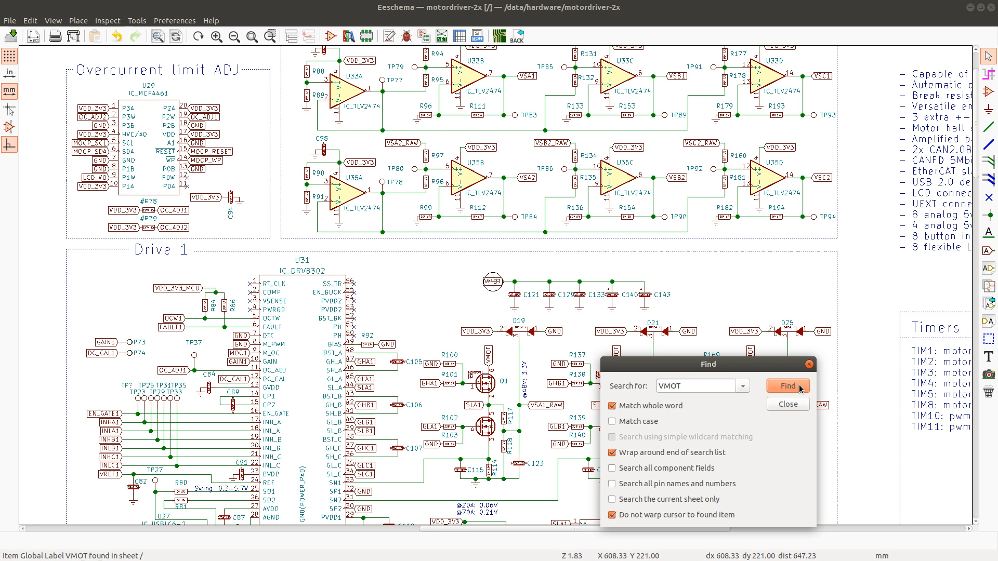
click(801, 389)
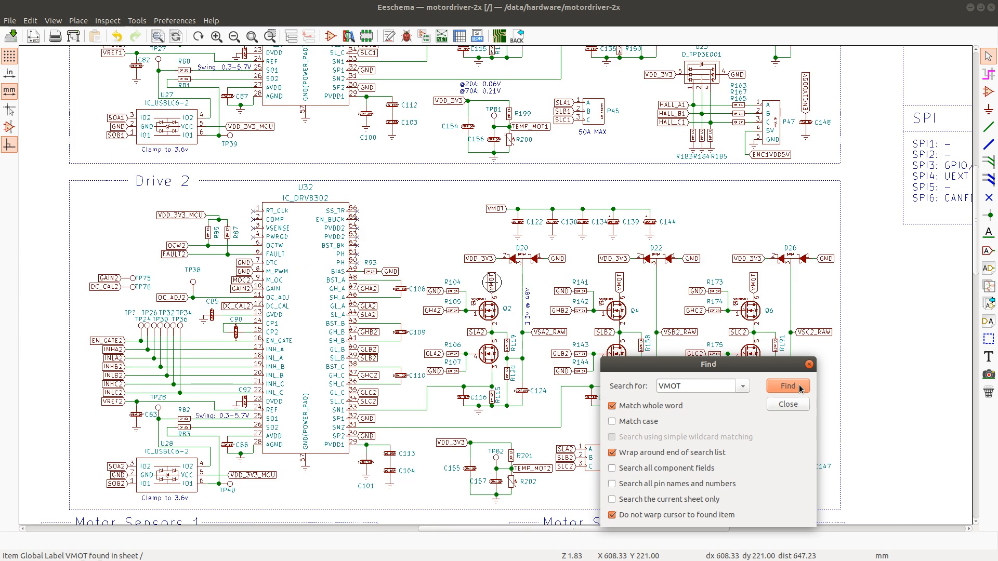
click(801, 389)
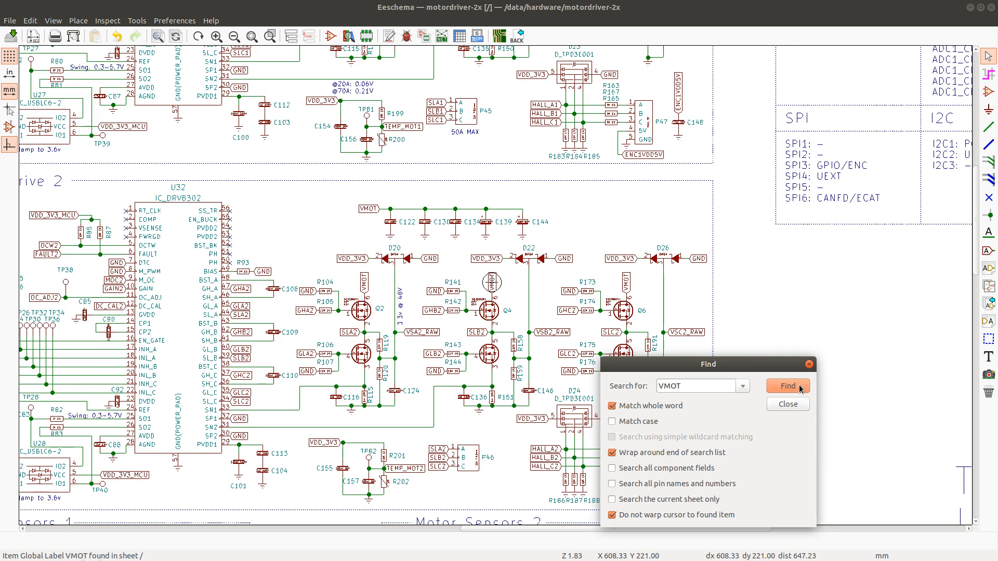
click(801, 389)
click(801, 389)
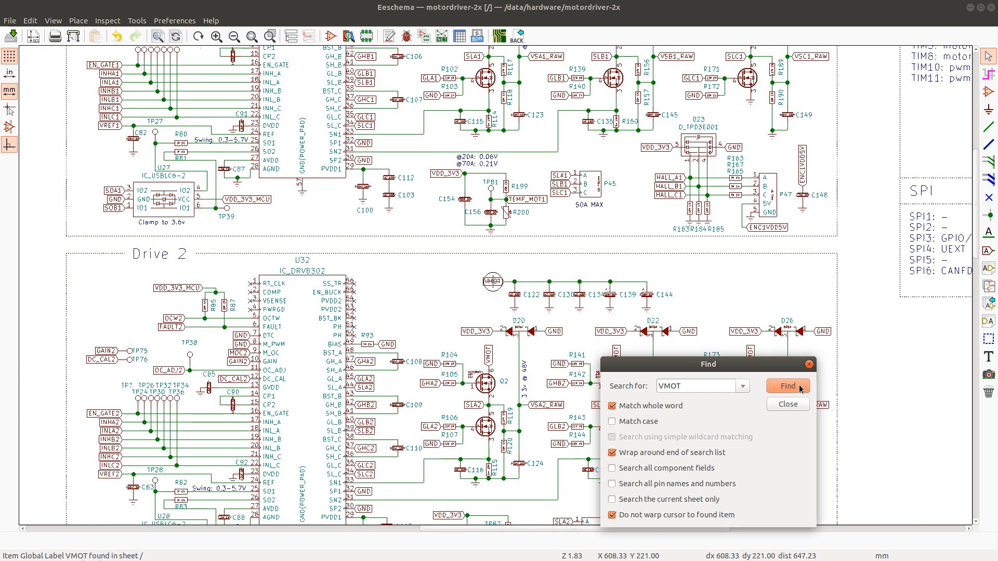
click(800, 389)
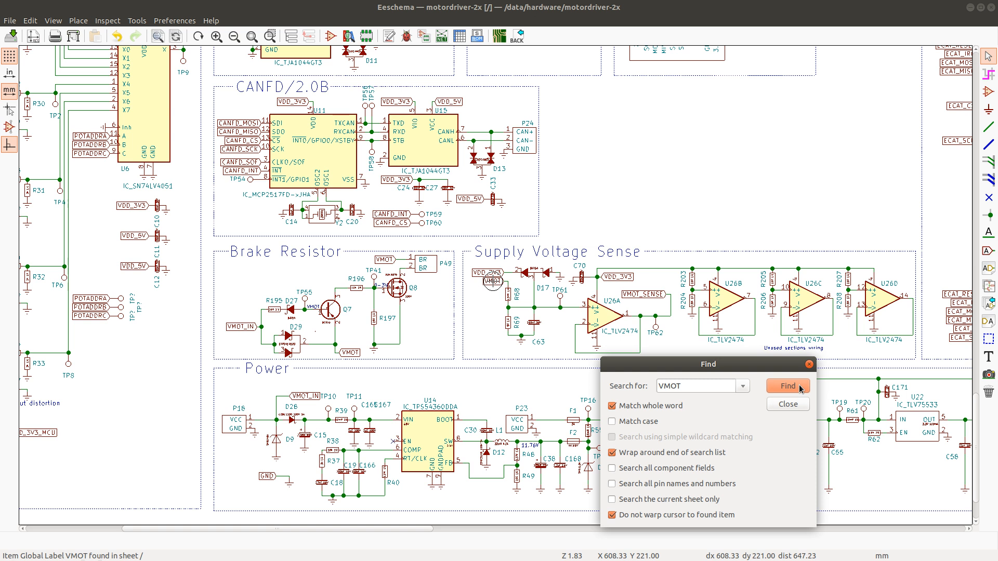
click(801, 389)
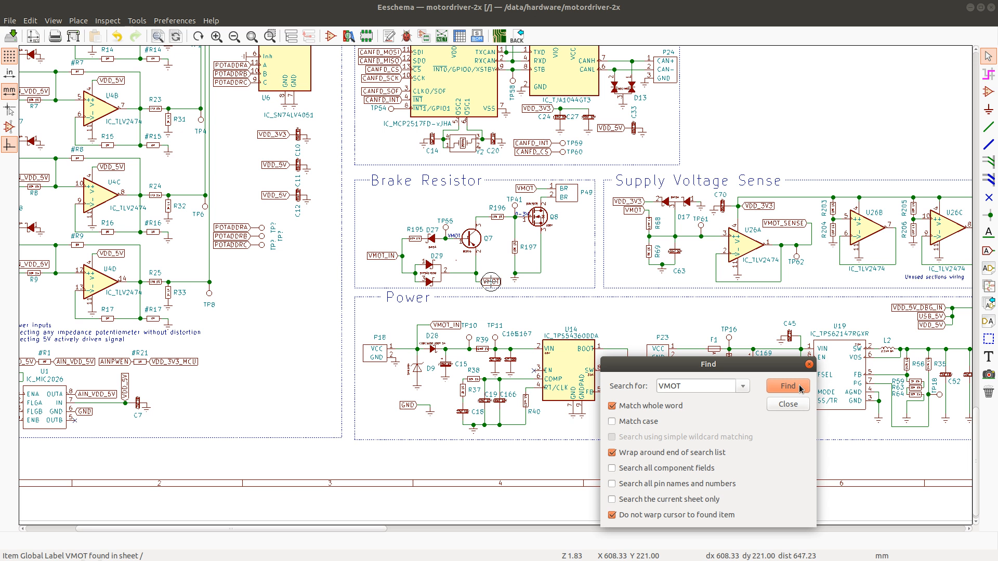
click(801, 388)
click(801, 389)
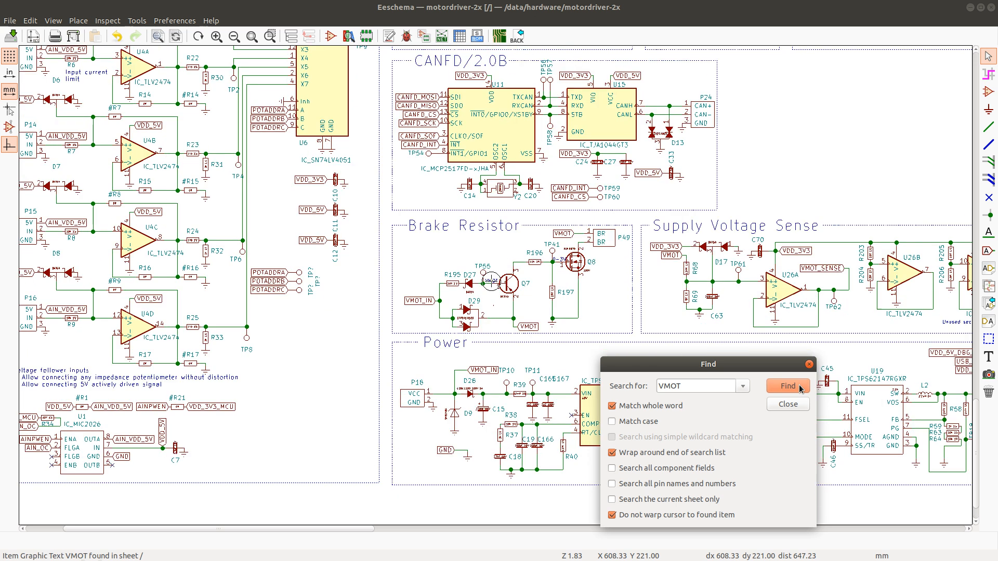
click(800, 389)
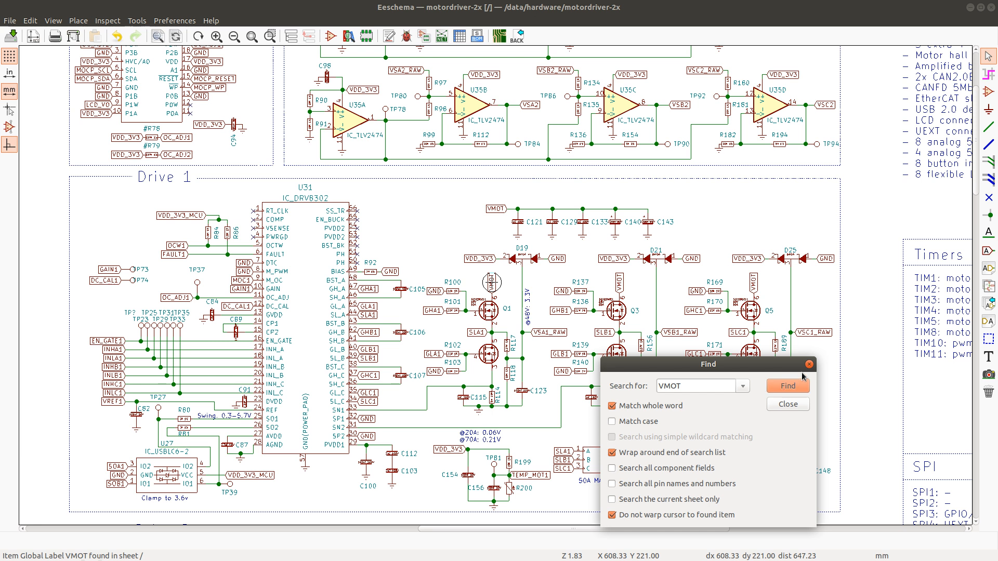
Switch to the LibreOffice Calc label list and fill the VMOT row (row 190) with the green background colour
key(alt+Tab)
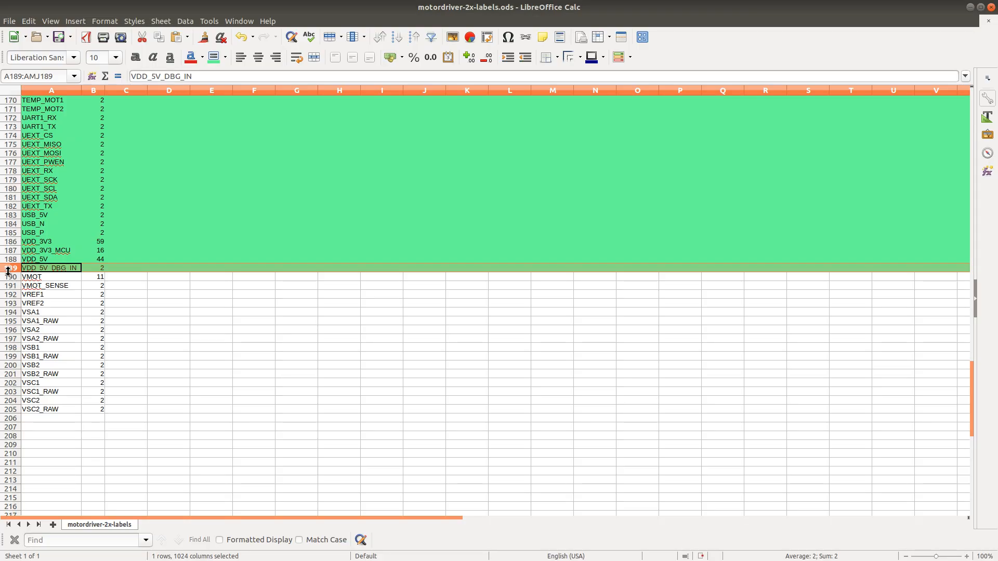
click(13, 278)
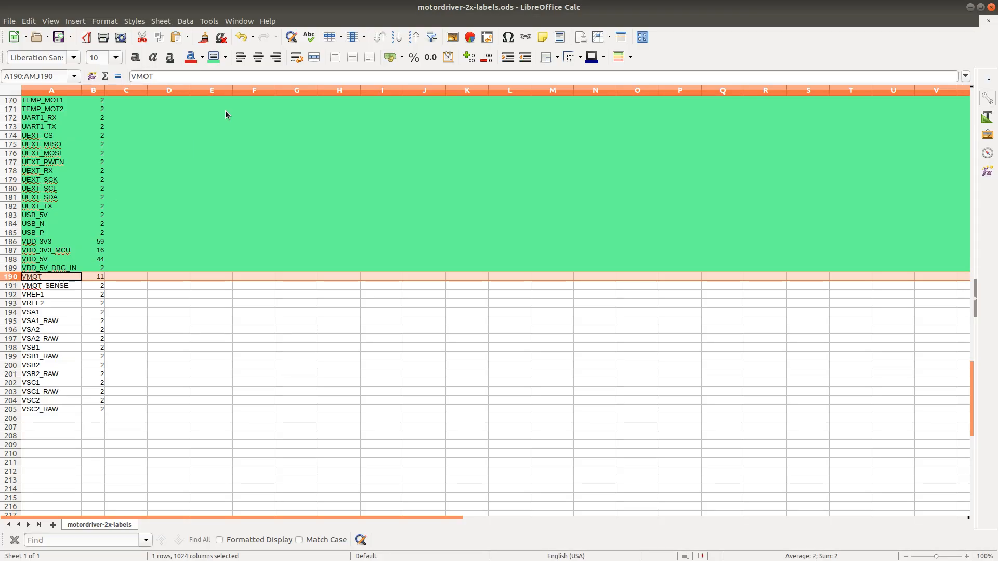
click(214, 57)
Switch to the Eeschema schematic and search for the label VMOT_SENSE, checking each of its occurrences
key(alt+Tab)
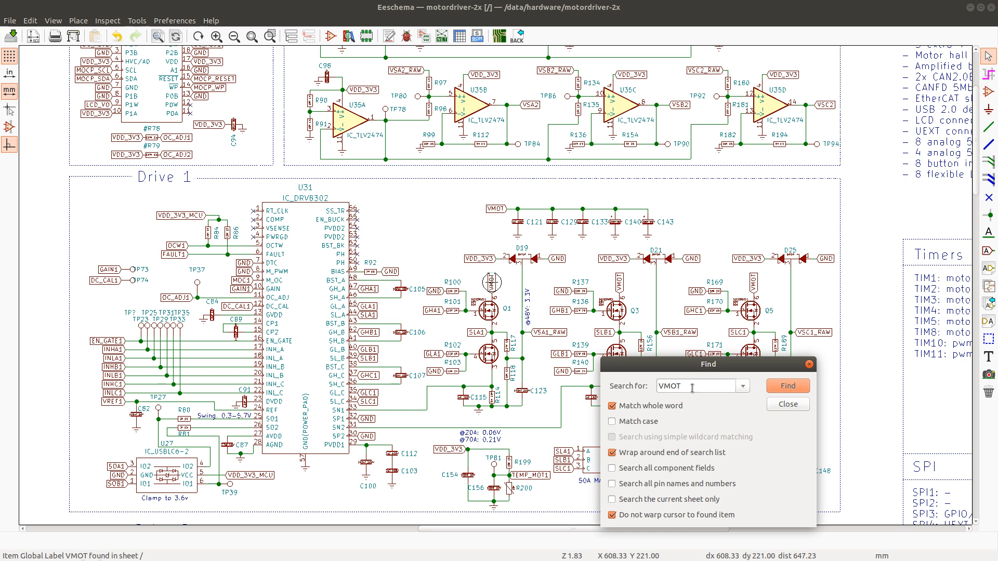
click(789, 386)
text(_SENSE)
key(Return)
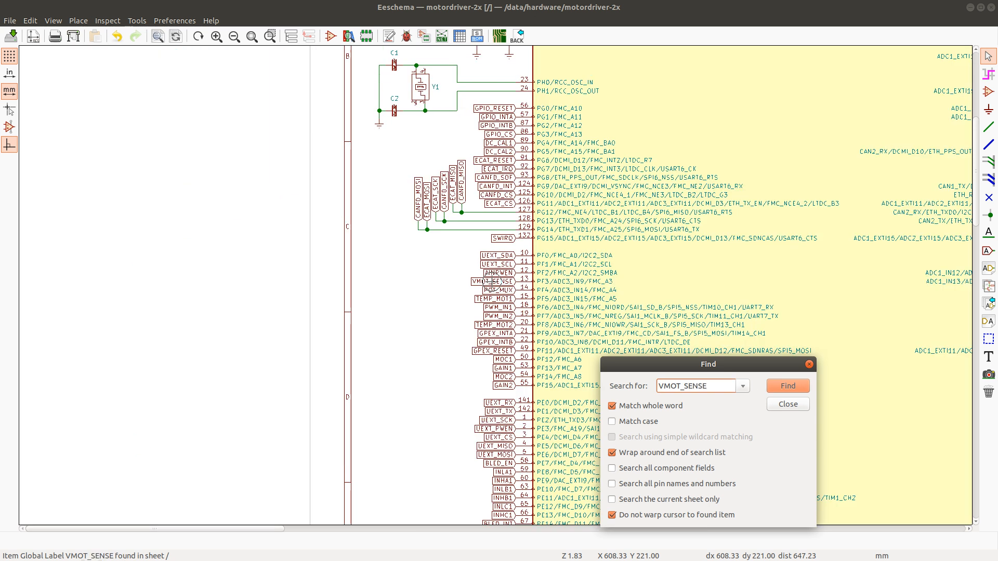
click(787, 387)
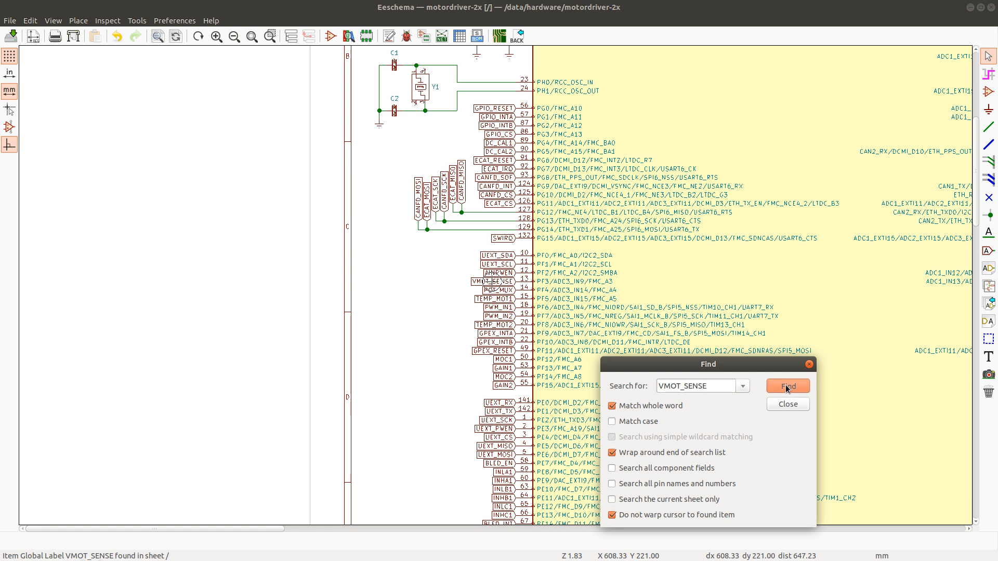
click(786, 387)
Switch to the LibreOffice Calc label list and fill the VMOT_SENSE row (row 191) with the green background colour
key(alt+Tab)
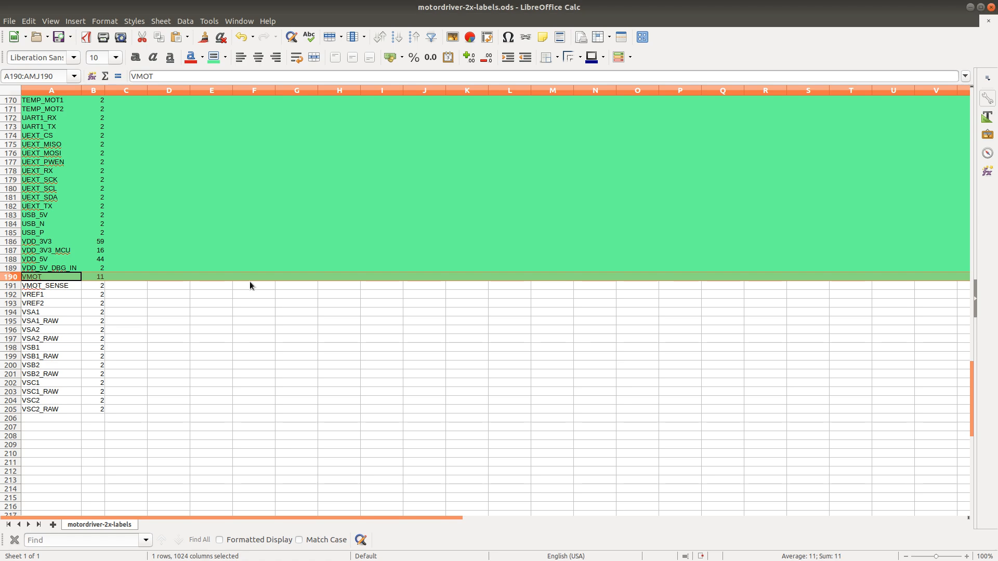
click(10, 286)
click(212, 58)
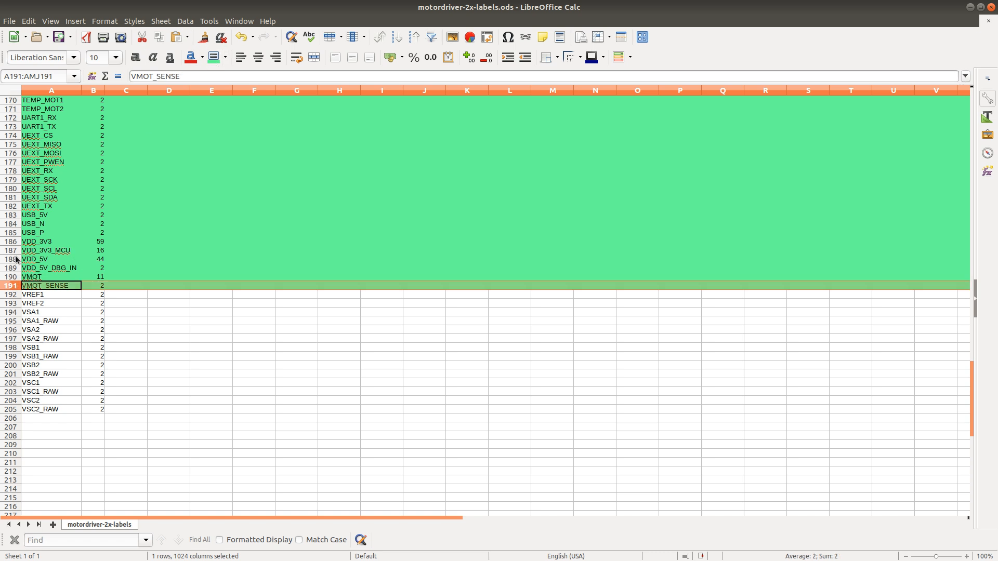
Switch to the Eeschema schematic and search for the label VREF1, continuing to its second occurrence
key(alt+Tab)
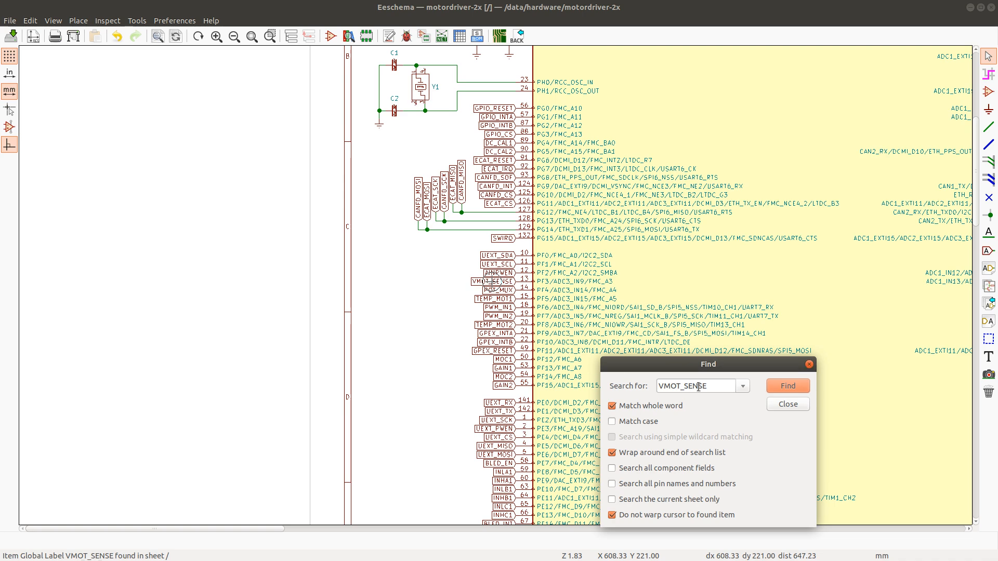
double_click(667, 386)
text(VREF1)
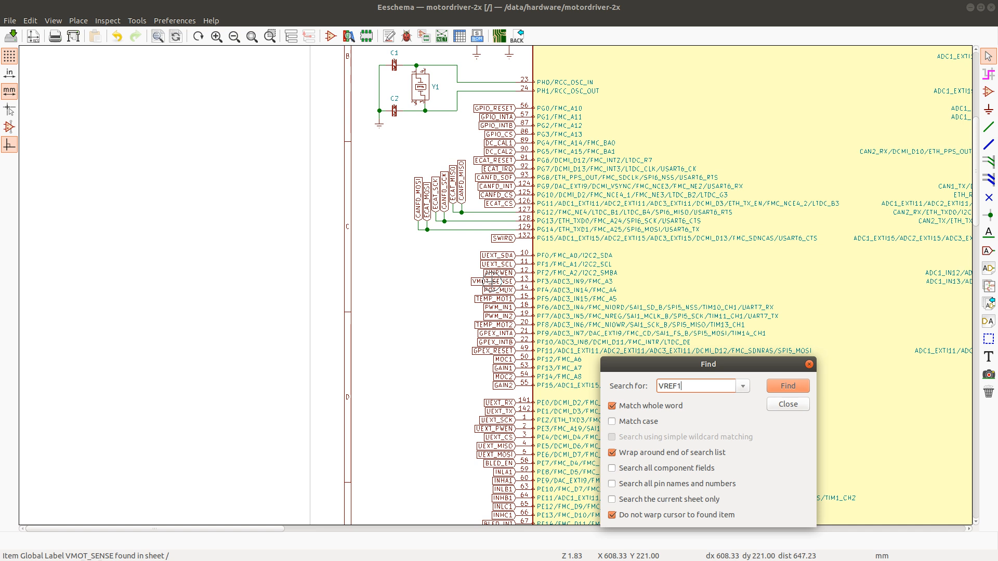
key(Return)
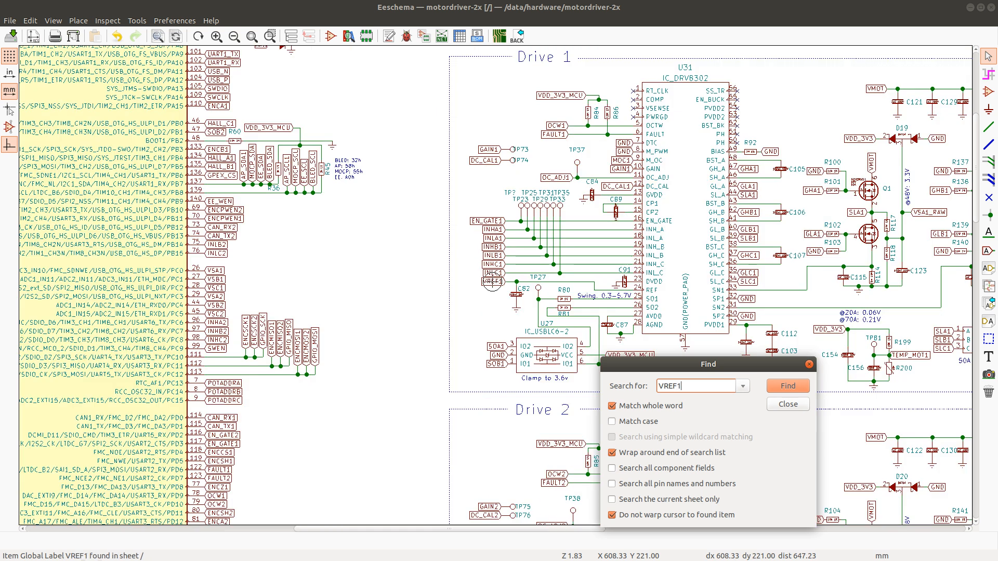
click(789, 389)
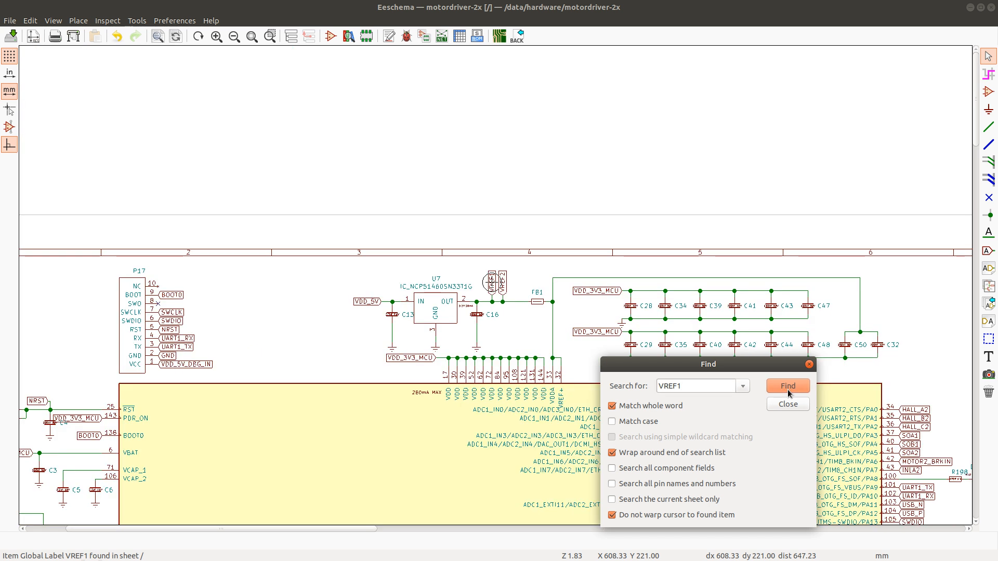
Search the schematic for the label VREF2 and continue to its second occurrence
click(707, 387)
key(BackSpace)
text(2)
key(Return)
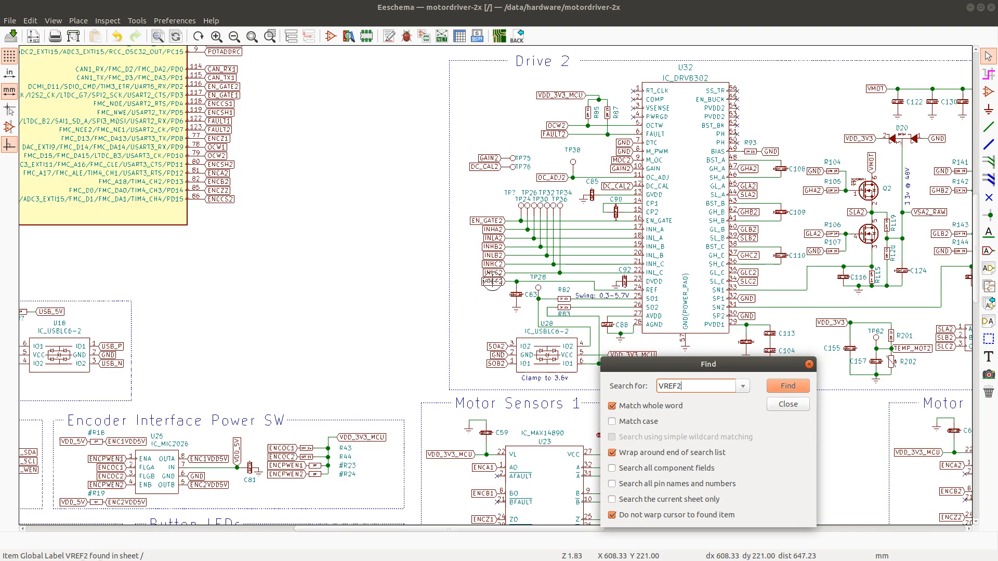
key(Return)
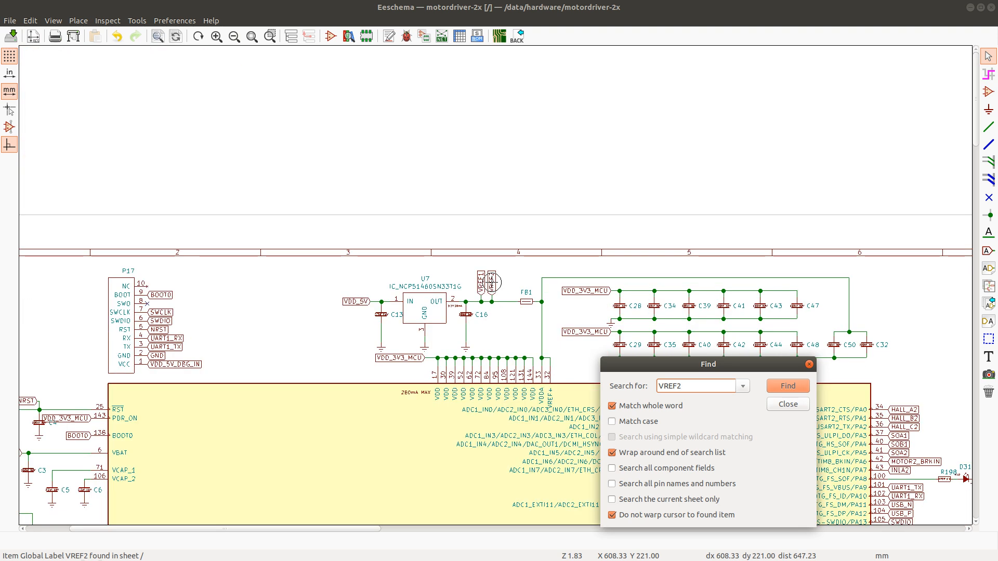
Switch to the LibreOffice Calc label list and fill the VREF1 and VREF2 rows (192 and 193) with the green background colour
key(alt+Tab)
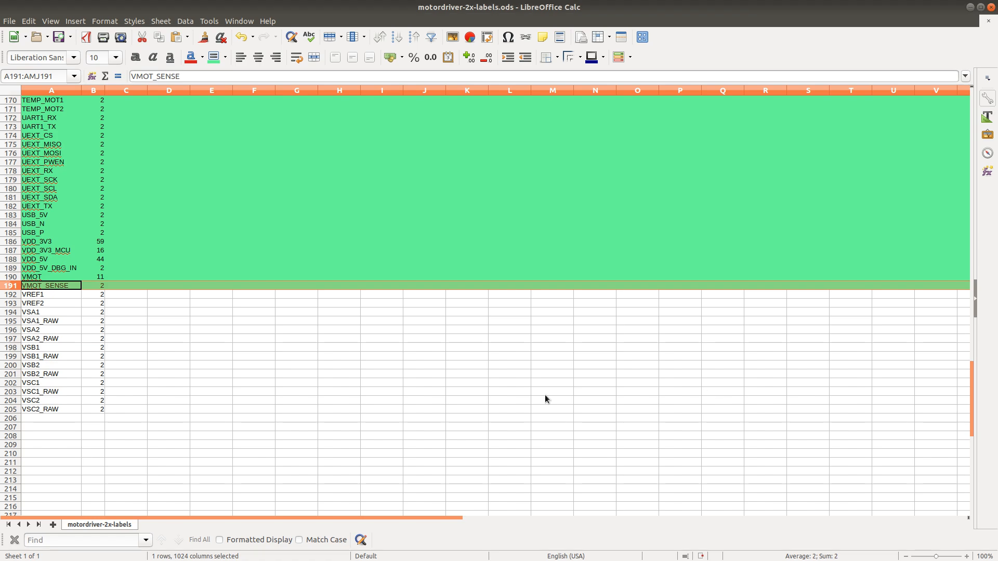
click(11, 295)
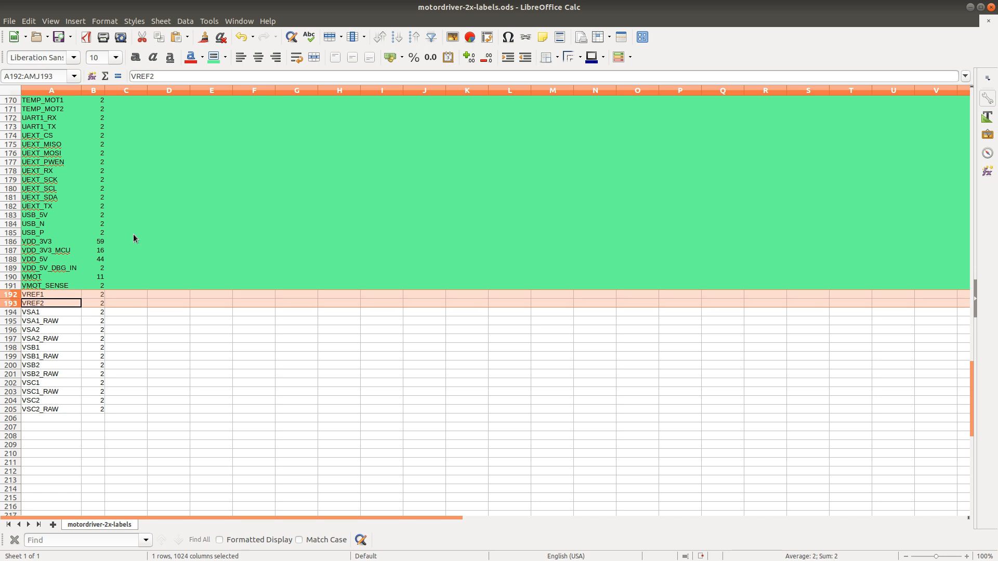
key(shift+Down)
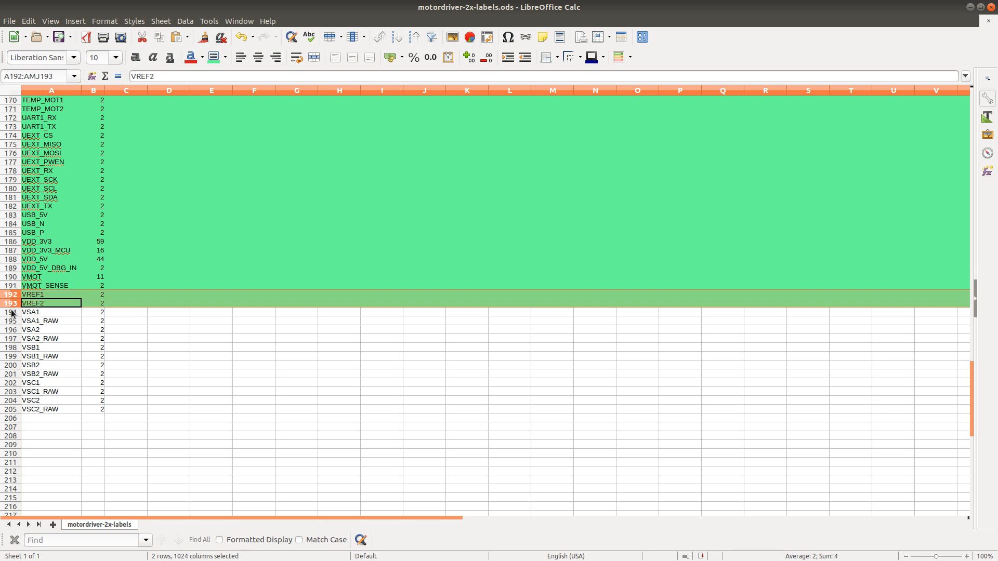
Switch to the Eeschema schematic and search for the label VSA1, stepping through its occurrences until the search wraps around
key(alt+Tab)
double_click(689, 381)
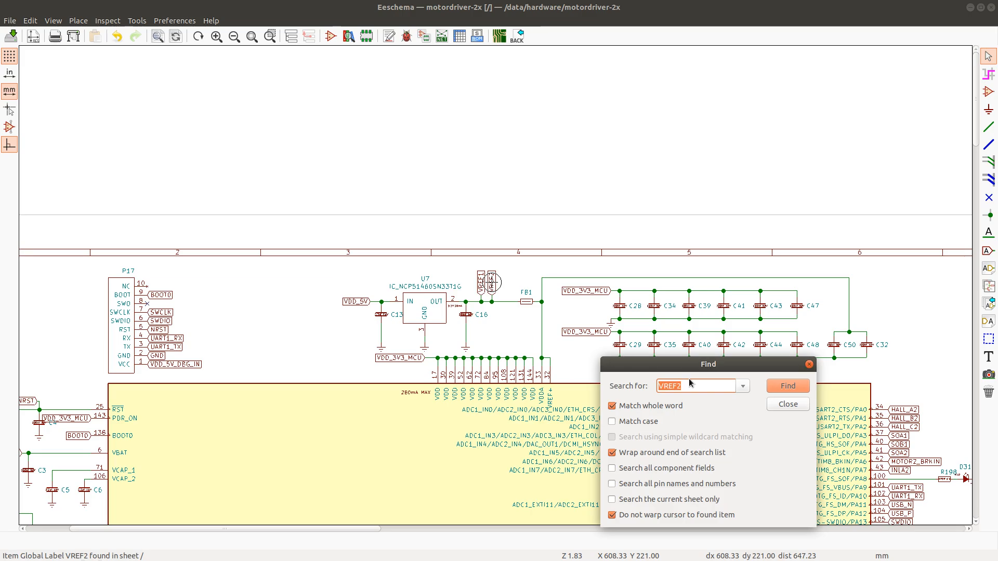
text(VSA1)
key(Return)
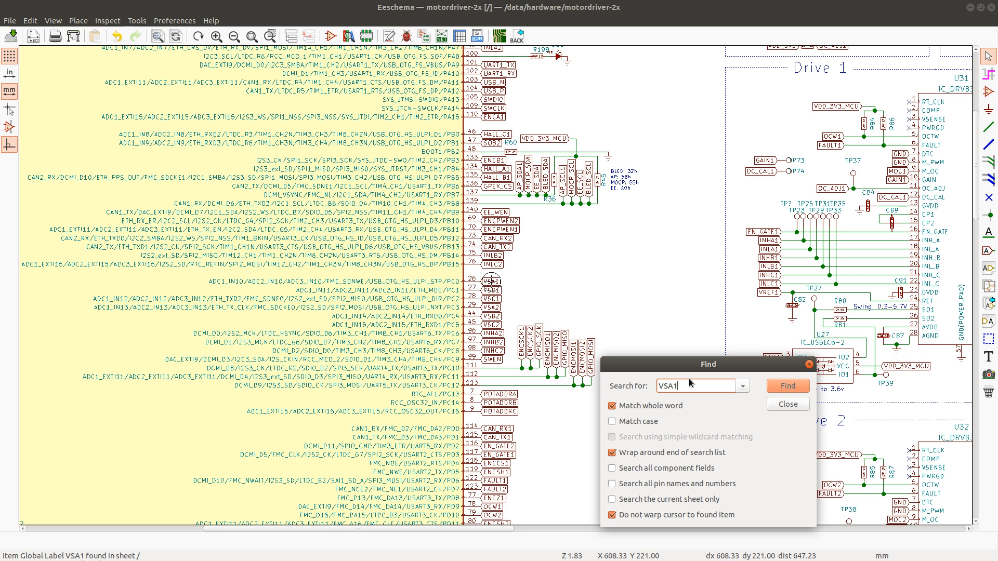
key(Return)
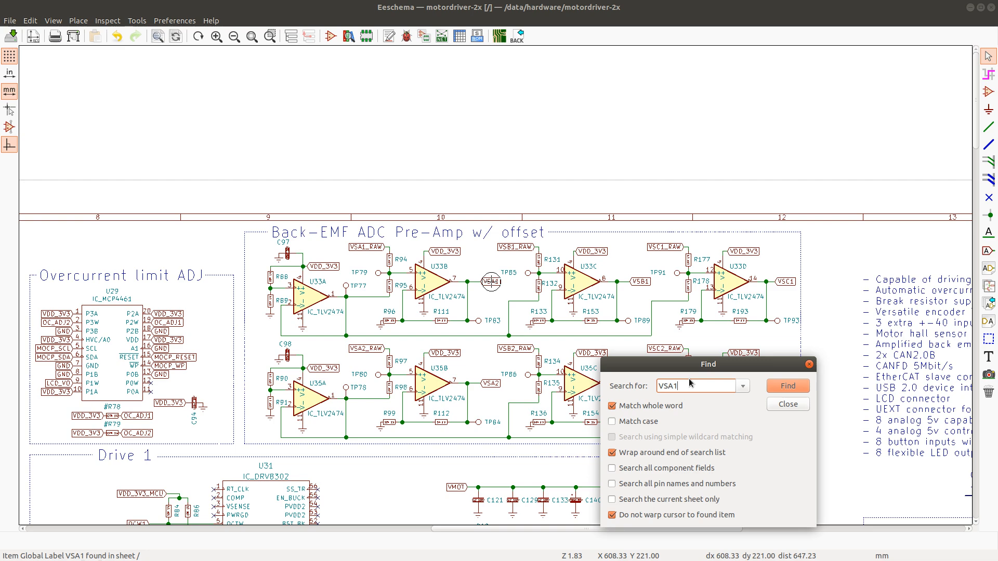
key(Return)
Check the next label names in the LibreOffice Calc list, return to the Eeschema schematic and search for the label VSA2
key(alt+Tab)
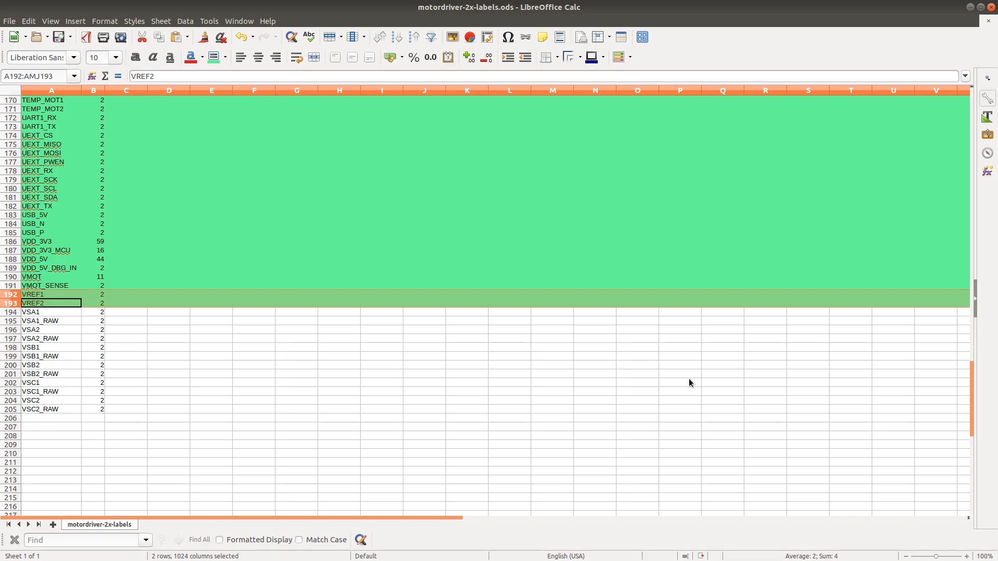
key(alt+Tab)
key(BackSpace)
key(BackSpace)
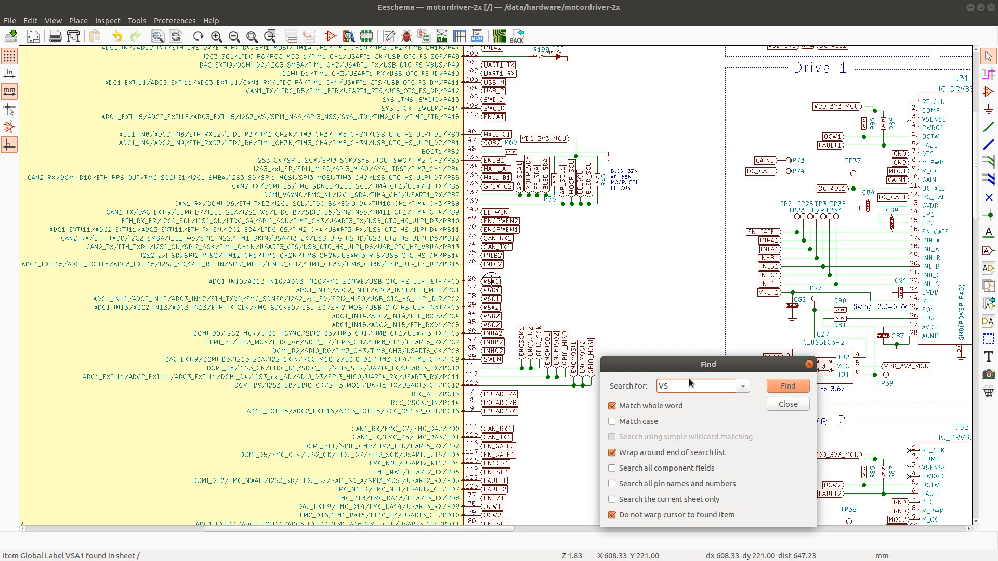
text(A1)
key(Return)
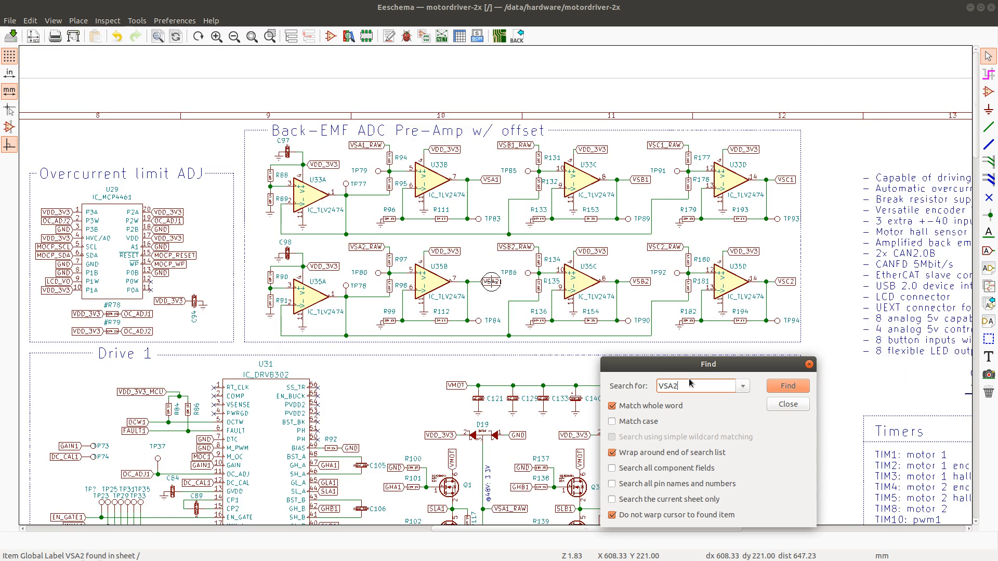
Continue to the second occurrence of VSA2, and search for the label VSB1, stepping through both of its occurrences
key(Return)
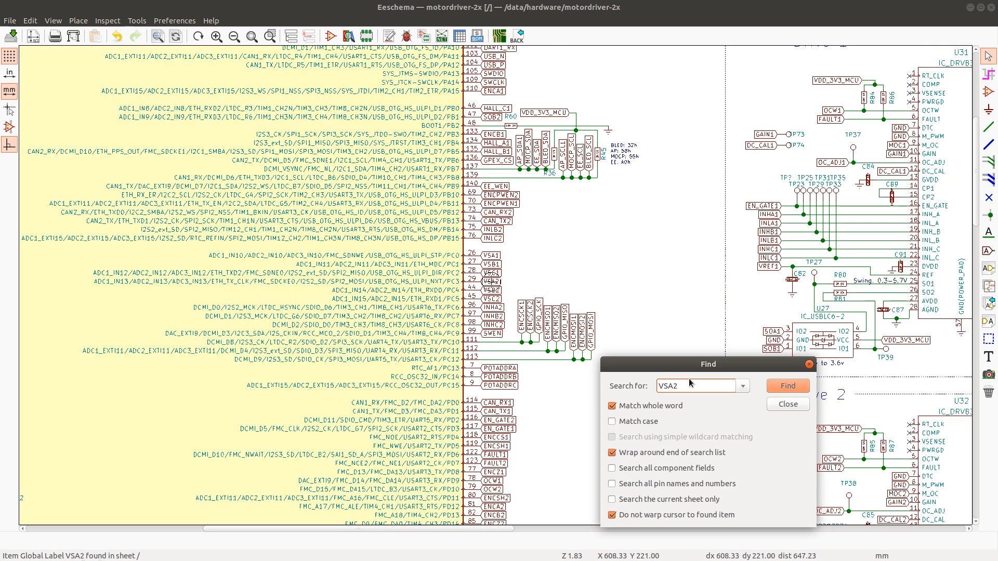
key(BackSpace)
key(BackSpace)
text(B1)
key(Return)
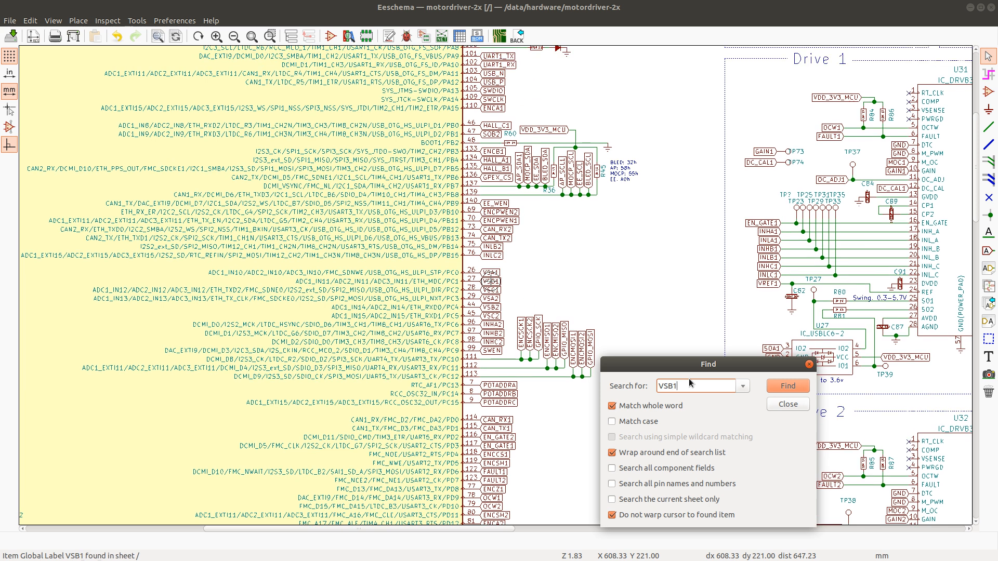
key(Return)
Search the schematic for the label VSB2 and continue to its second occurrence
key(BackSpace)
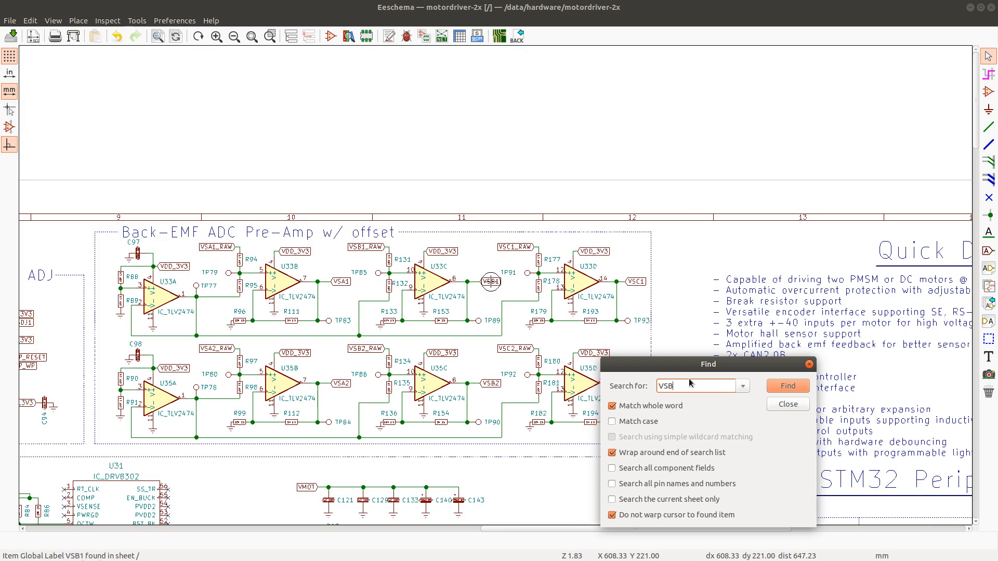
text(2)
key(Return)
key(Return)
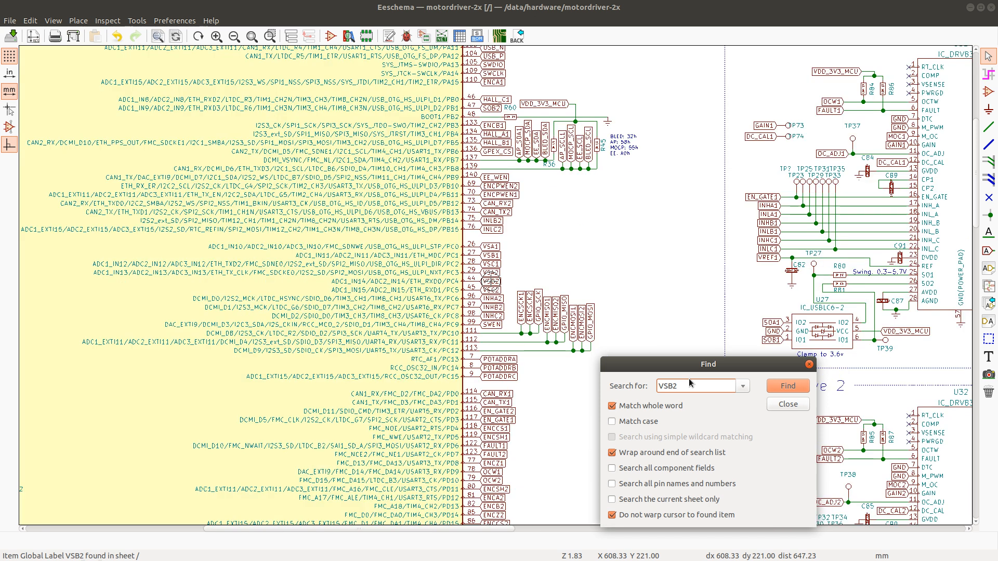
Search the schematic for the label VSC1 and step through its occurrences
key(BackSpace)
key(BackSpace)
text(C1)
key(Return)
key(Return)
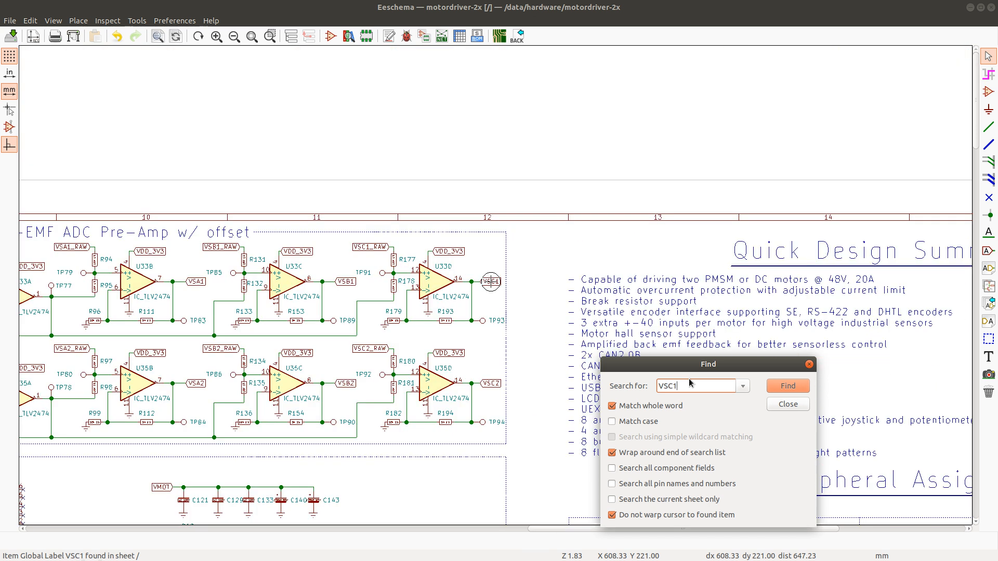
key(Return)
Search the schematic for the label VSC2 and continue to its second occurrence
key(BackSpace)
text(2)
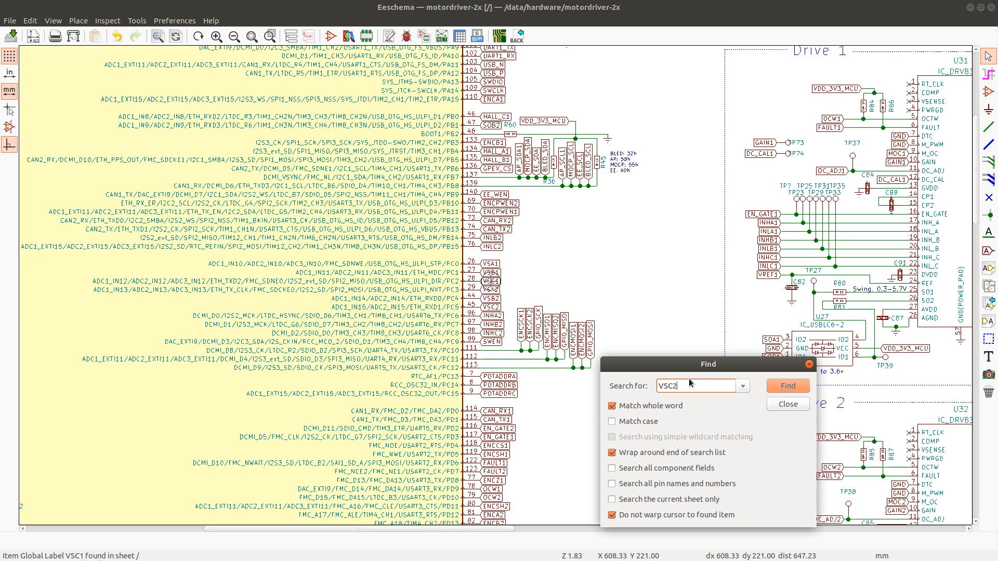
key(Return)
key(Return)
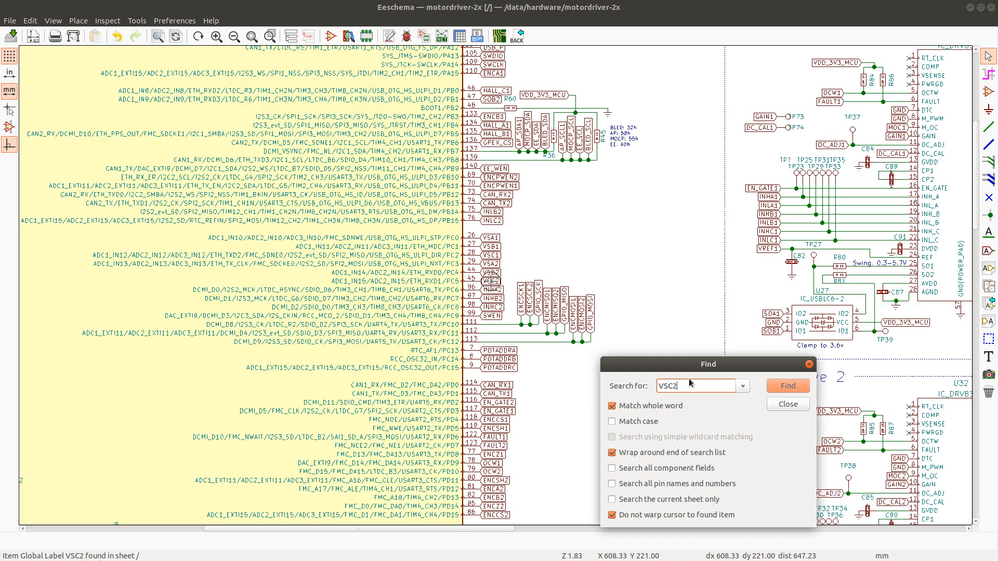
Check the remaining label names in the LibreOffice Calc list, return to Eeschema and search for both occurrences of VSC1_RAW
key(alt+Tab)
key(alt+Tab)
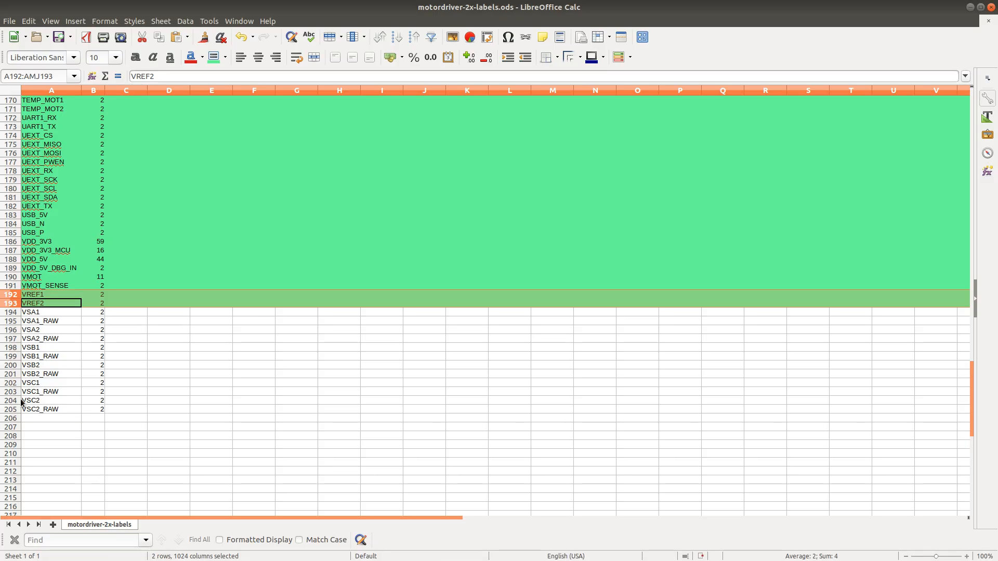
key(alt+Tab)
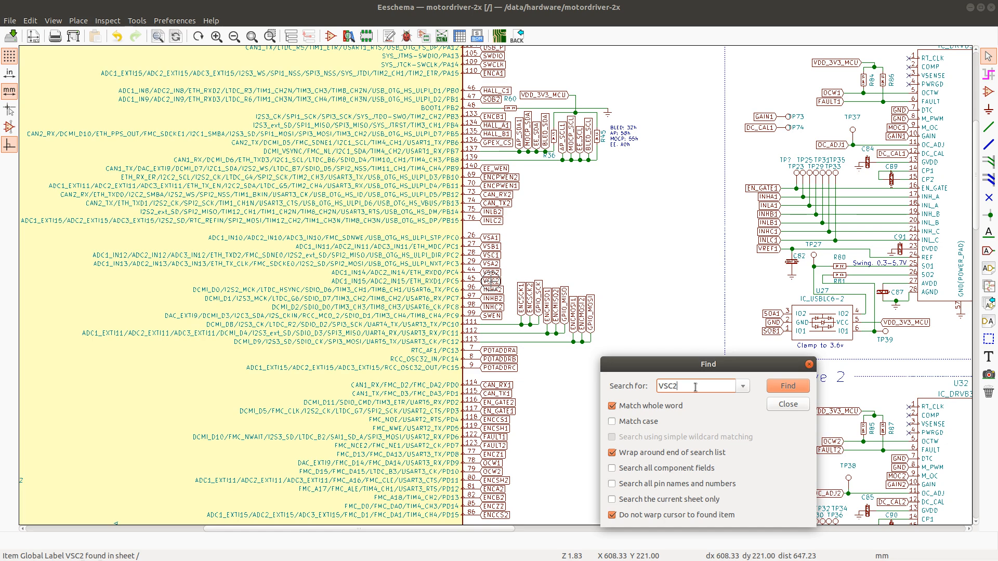
key(BackSpace)
text(1_RAW)
key(Return)
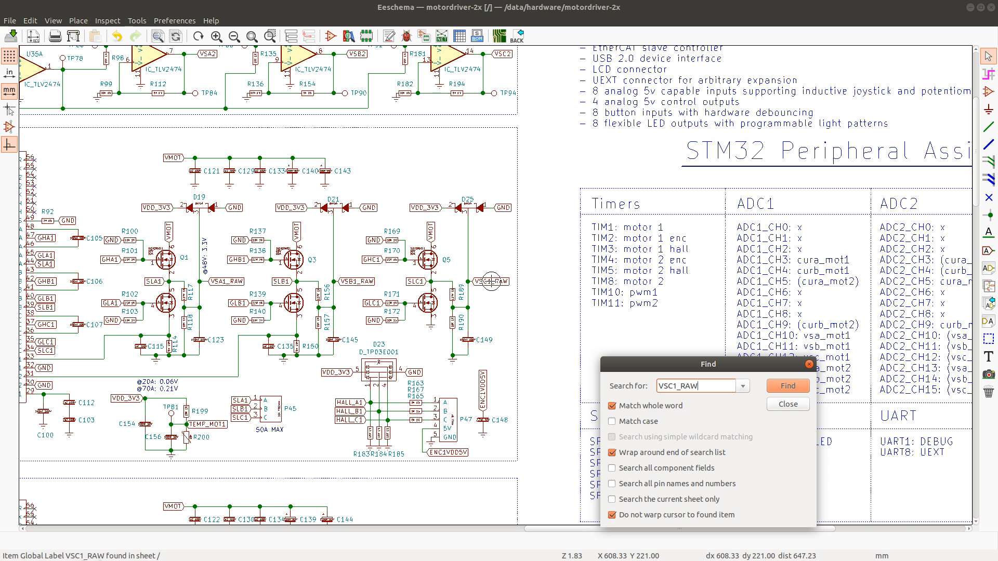
key(Return)
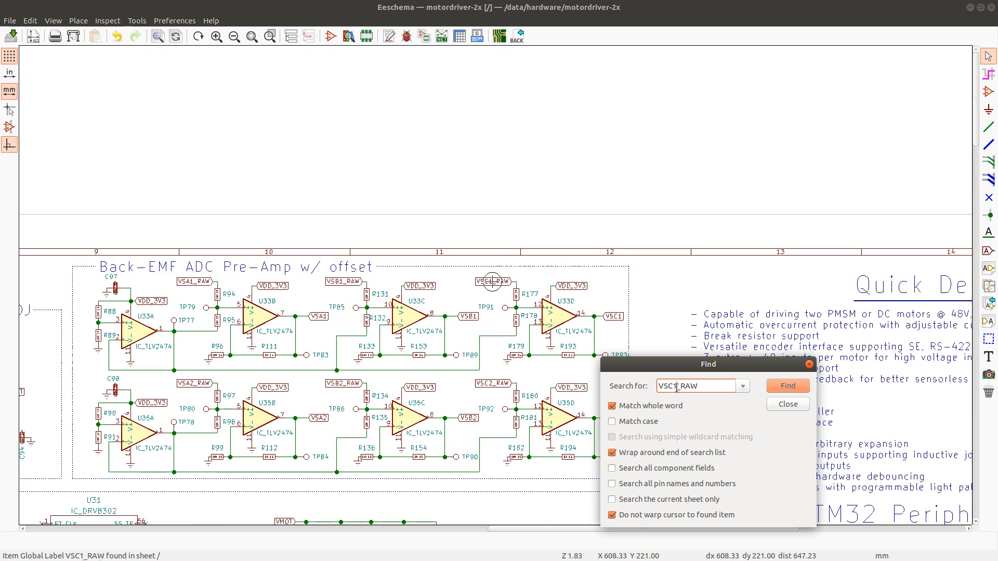
Search the schematic for the label VSC2_RAW and continue to its second occurrence
text(2)
key(Return)
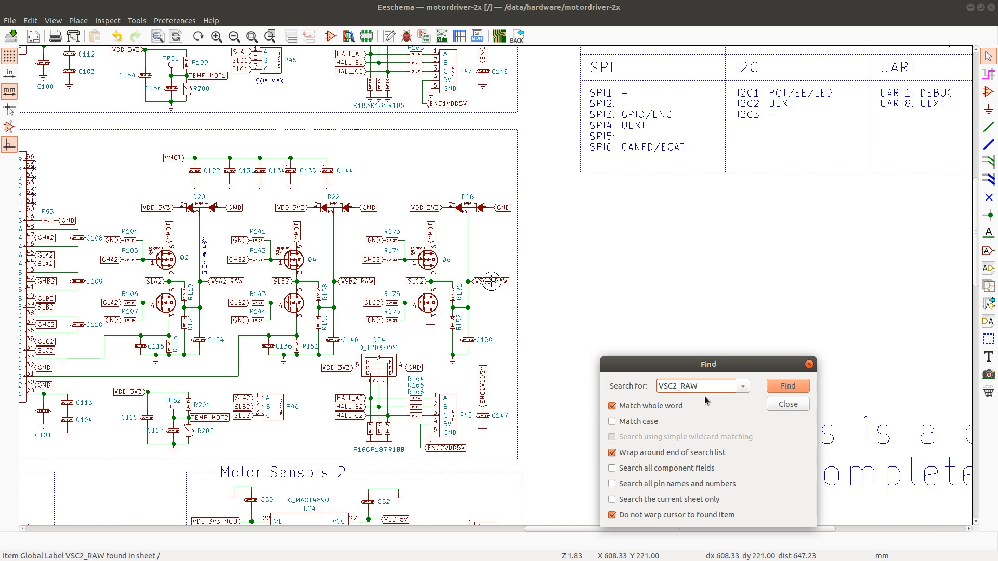
key(Return)
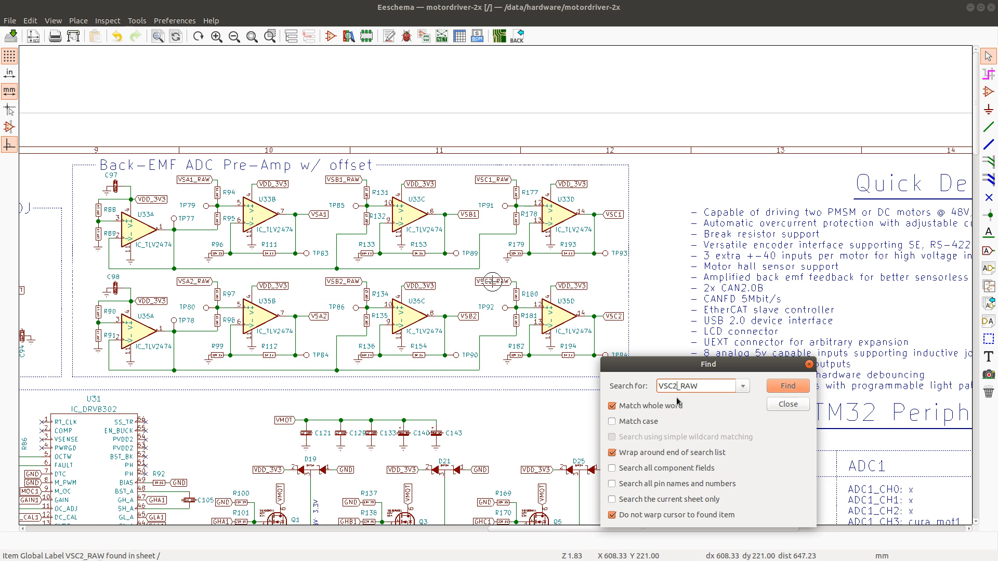
Search the schematic for the labels VSA1_RAW and VSA2_RAW, stepping through both occurrences of each
key(BackSpace)
key(BackSpace)
text(A1)
key(Return)
key(Return)
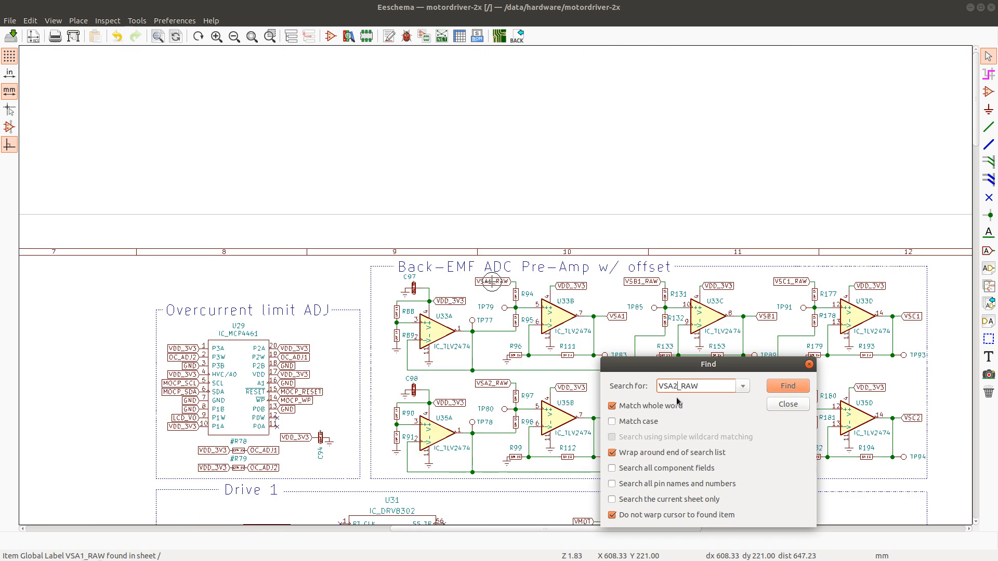
key(Return)
key(Return)
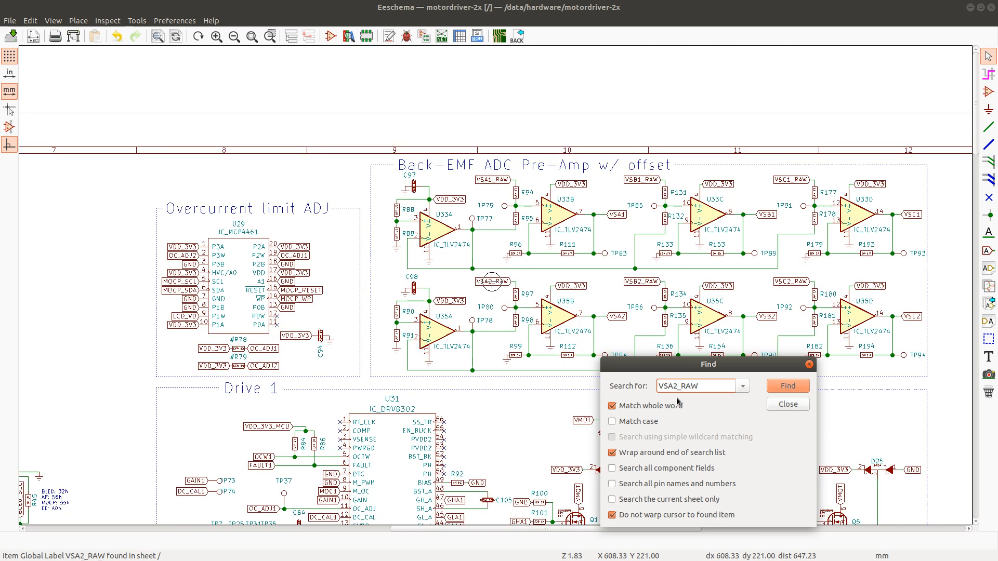
Search the schematic for the labels VSB1_RAW and VSB2_RAW, stepping through both occurrences of each
key(BackSpace)
key(BackSpace)
text(B1)
key(Return)
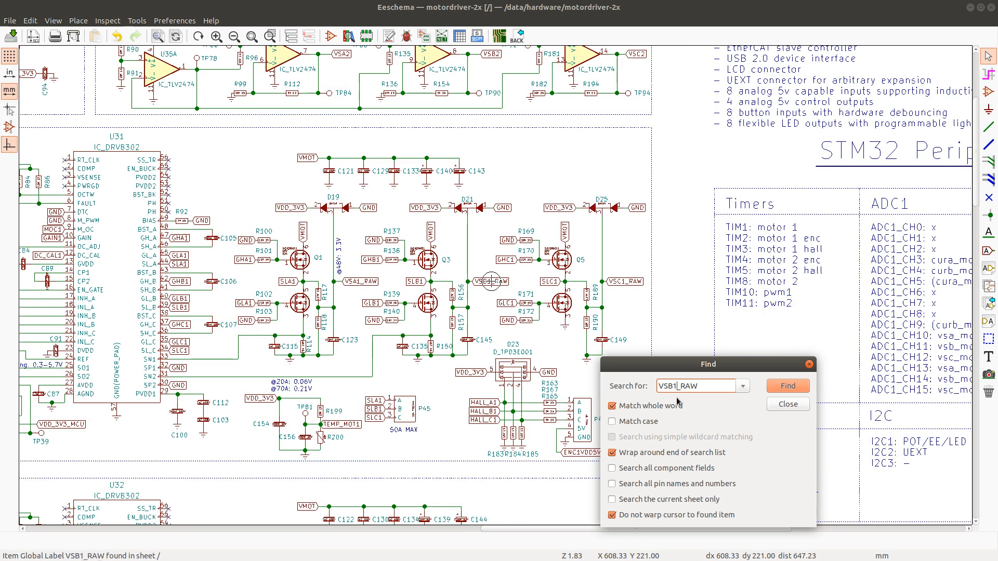
key(Return)
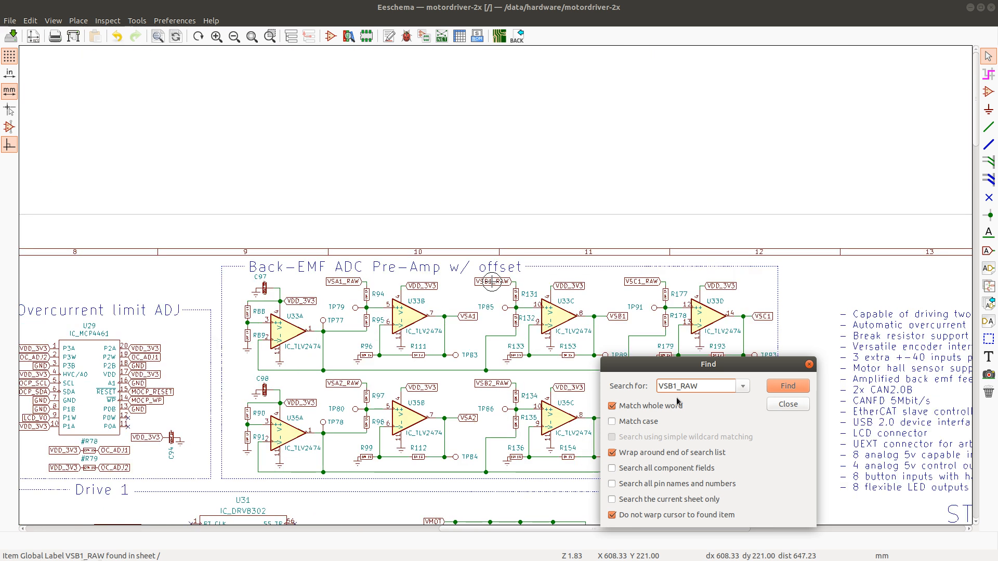
key(Return)
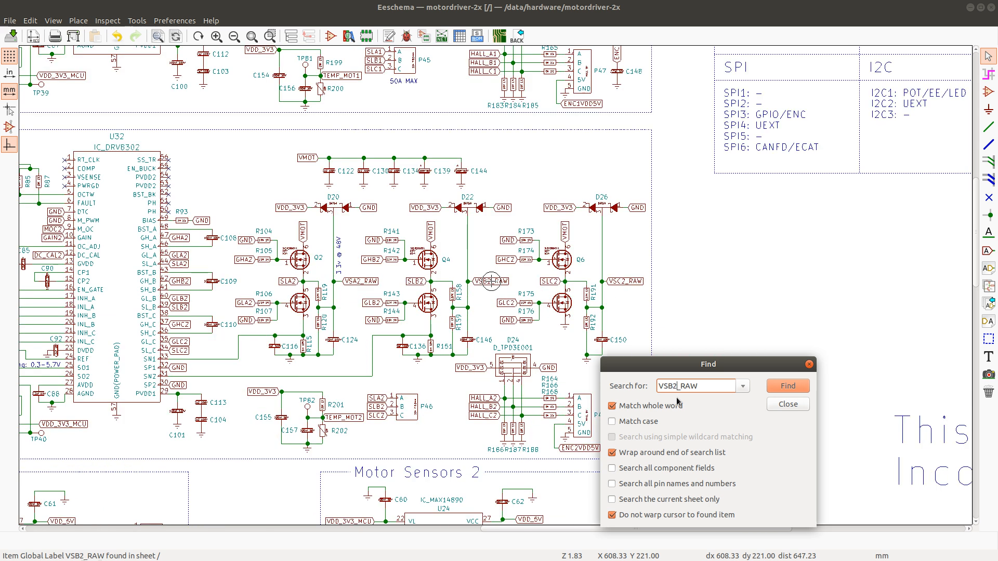
key(Return)
Switch to the LibreOffice Calc label list and fill rows 194 to 205 (VSA1 through VSC2_RAW) with the green background colour
key(alt+Tab)
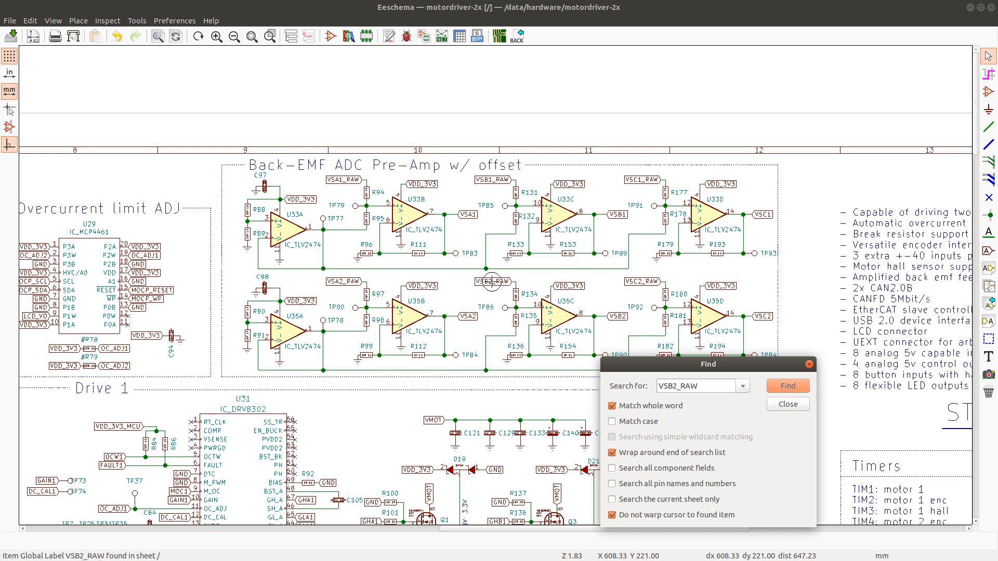
key(alt+Tab)
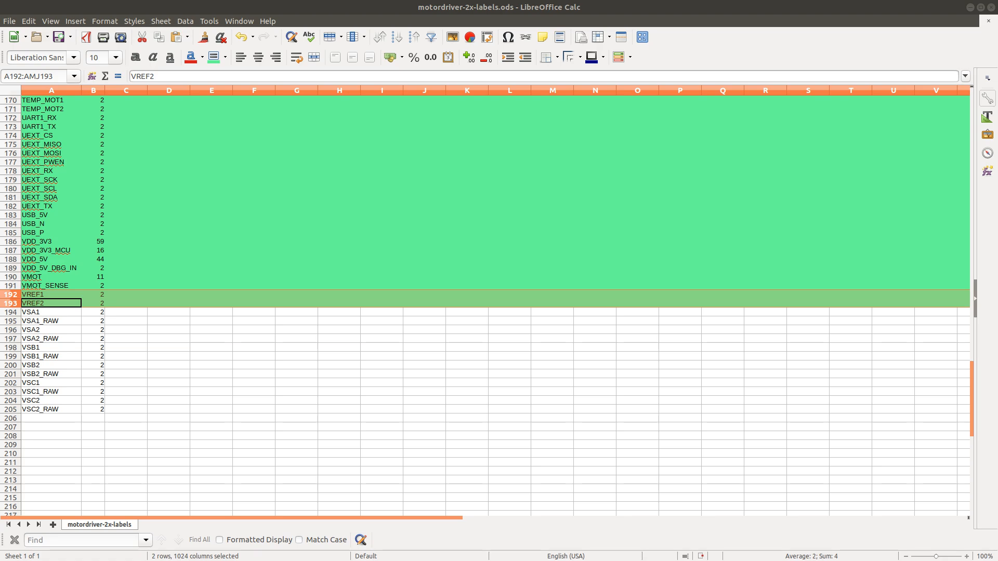
click(10, 313)
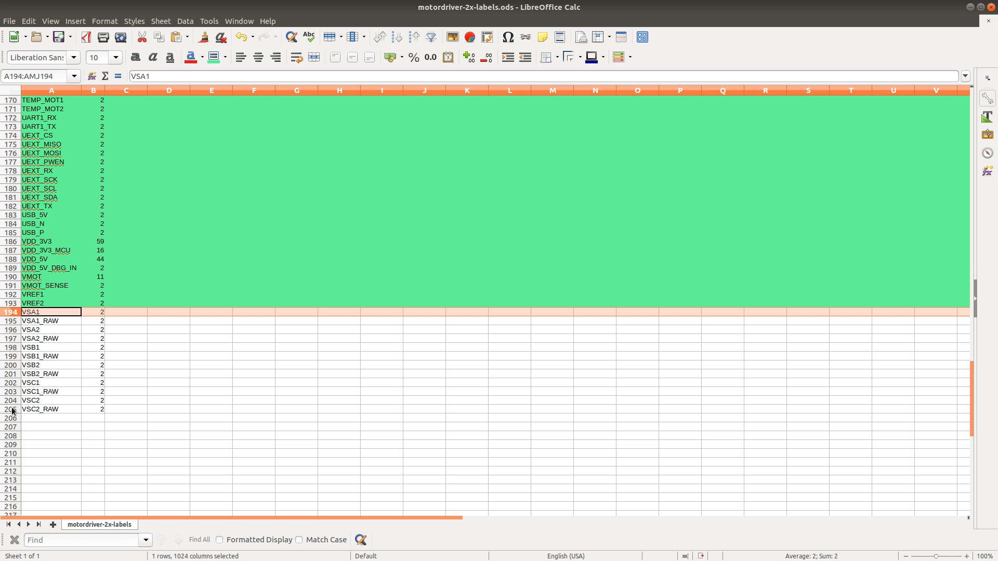
shift+click(10, 409)
click(213, 57)
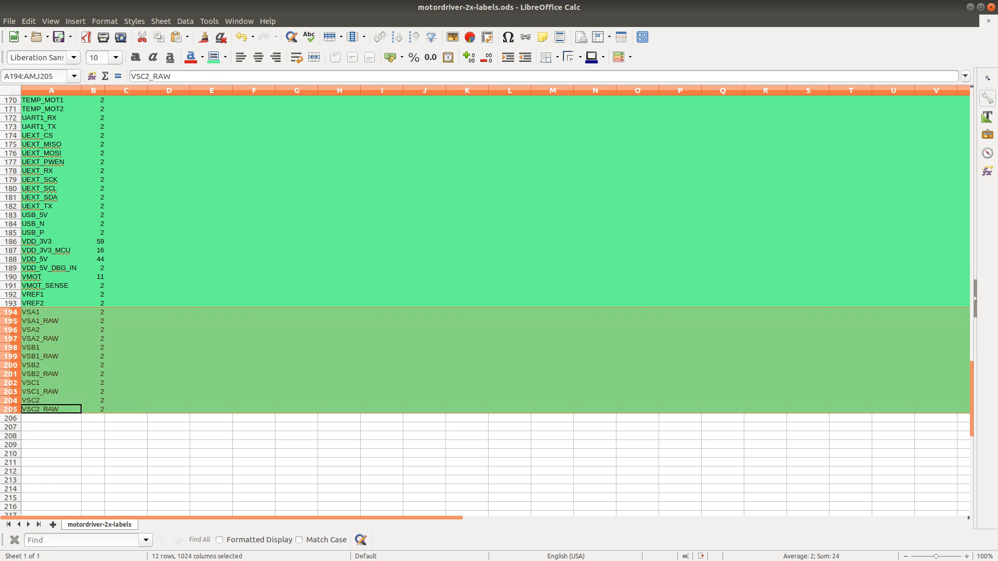
Switch back to Eeschema, close the label search and save the motordriver-2x schematic
key(alt+Tab)
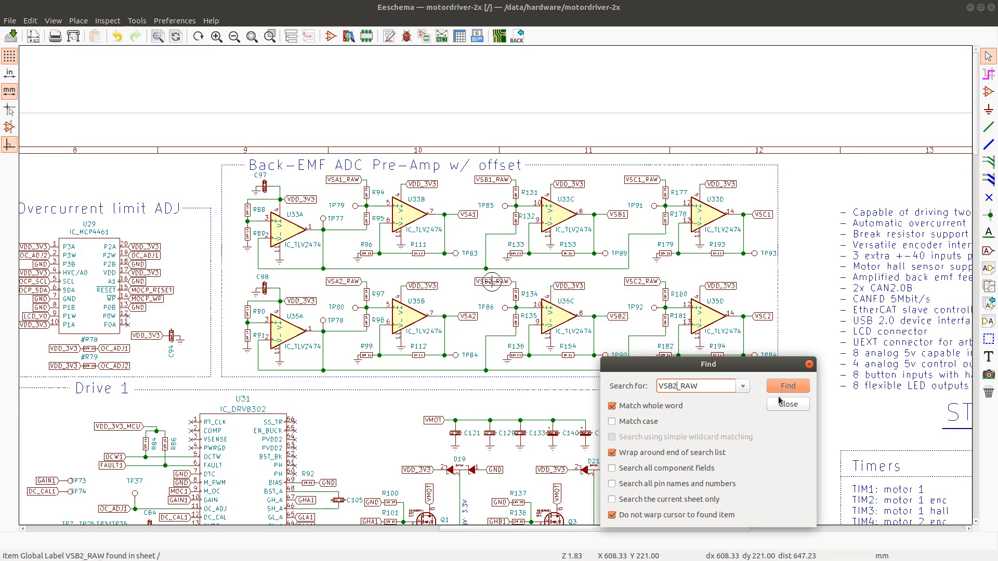
click(791, 411)
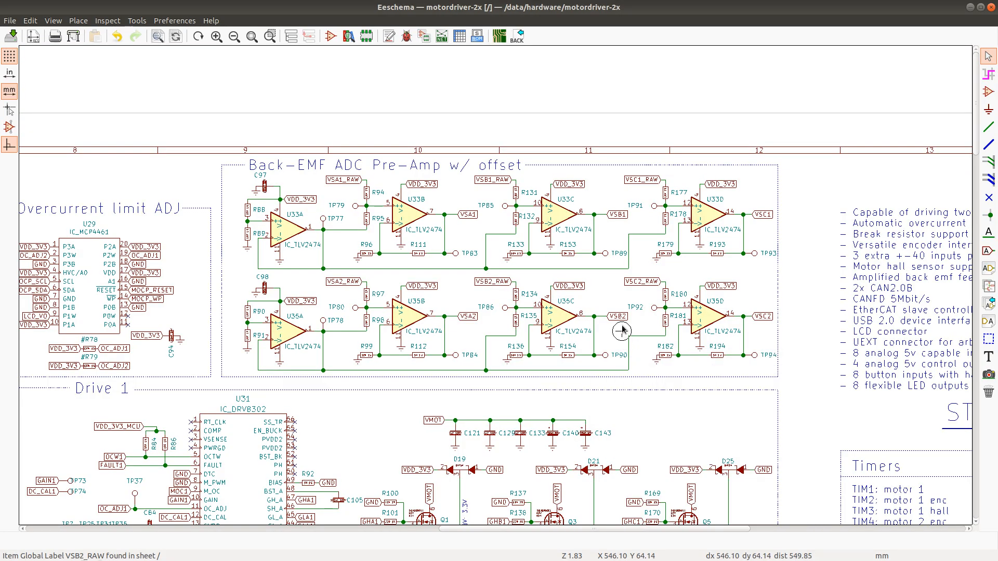
key(ctrl+s)
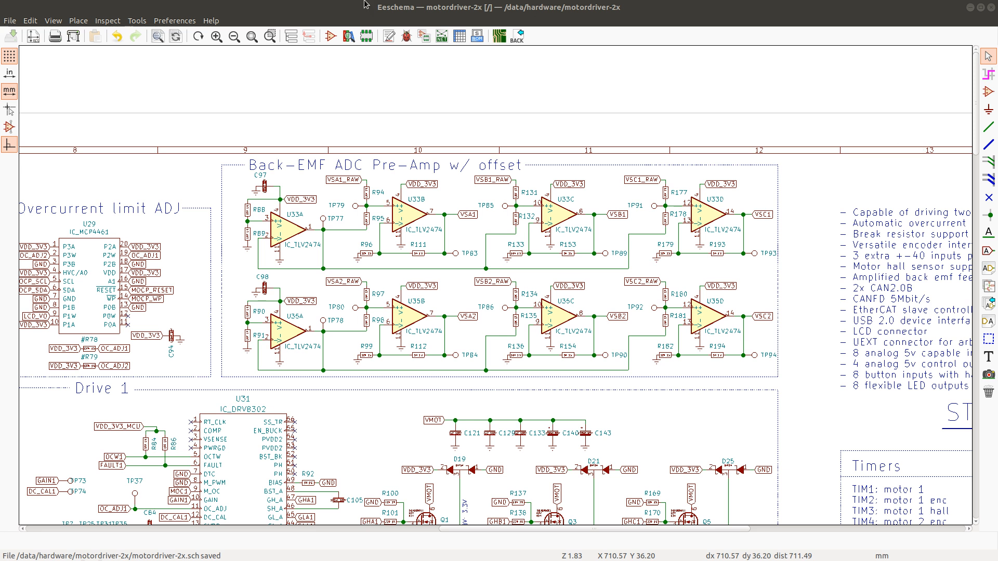
Try to run the electrical rules check on the schematic and close the checker
click(406, 36)
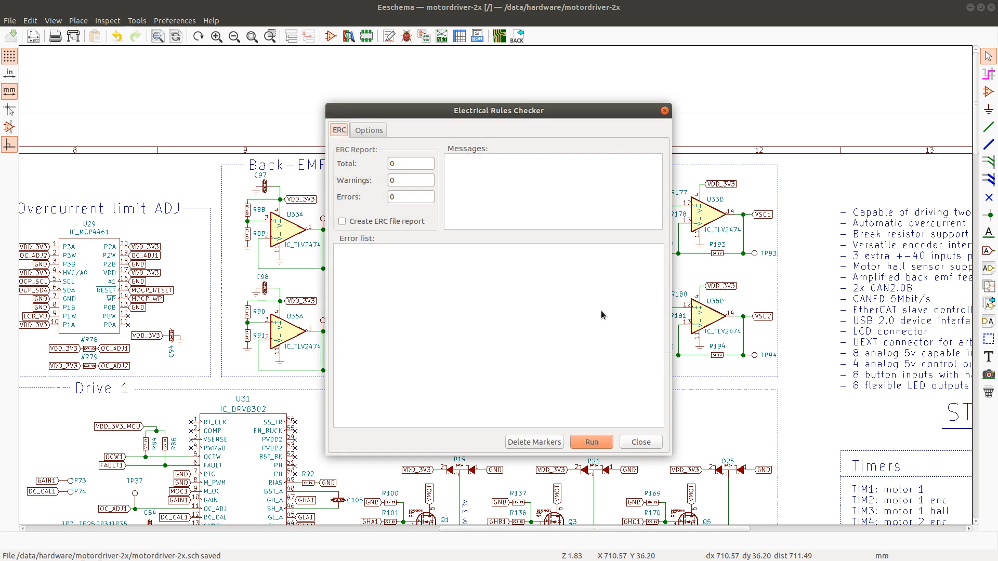
click(592, 442)
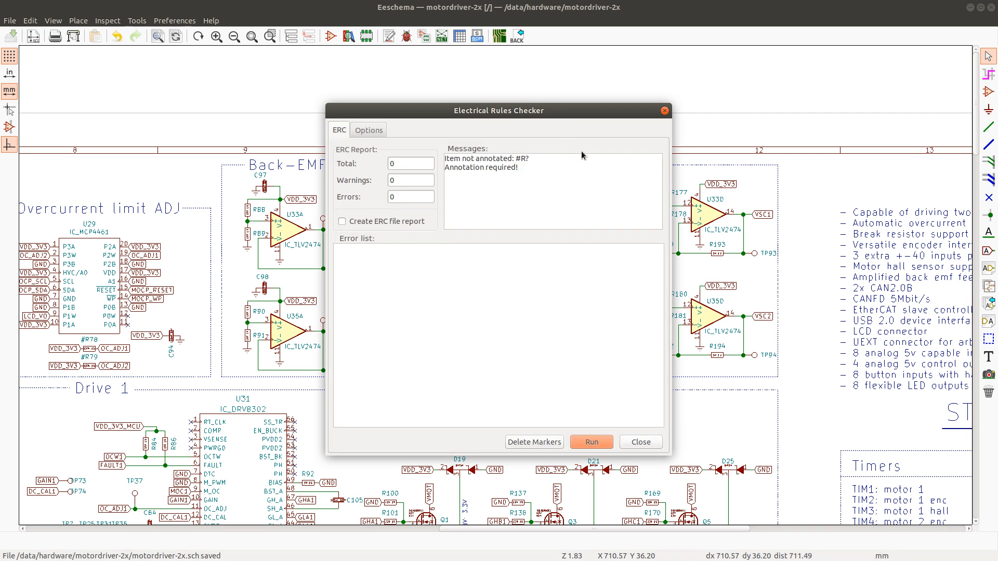
click(642, 443)
Annotate the entire schematic, keeping existing annotations and sorting by X position, and run the electrical rules check again
click(390, 36)
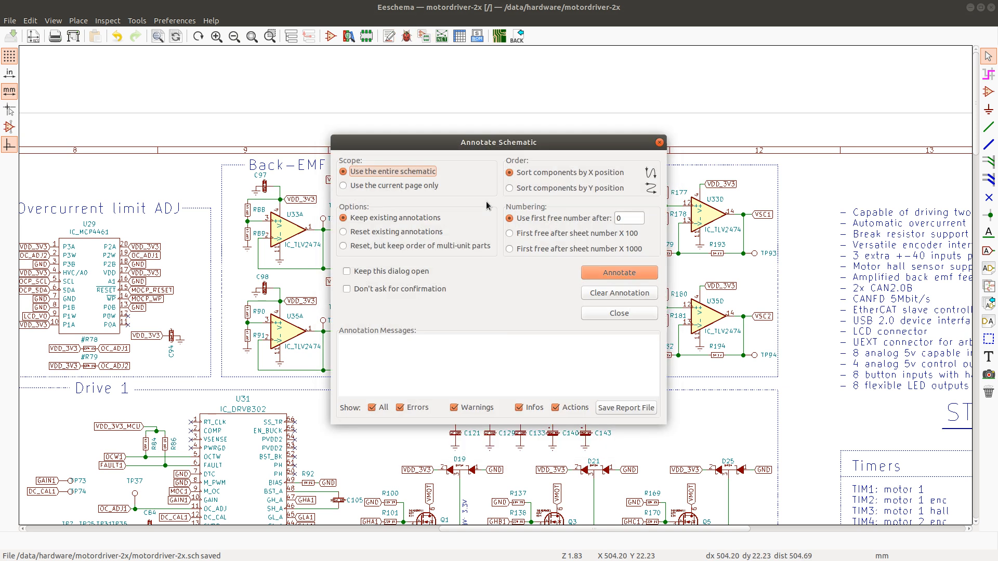
click(598, 276)
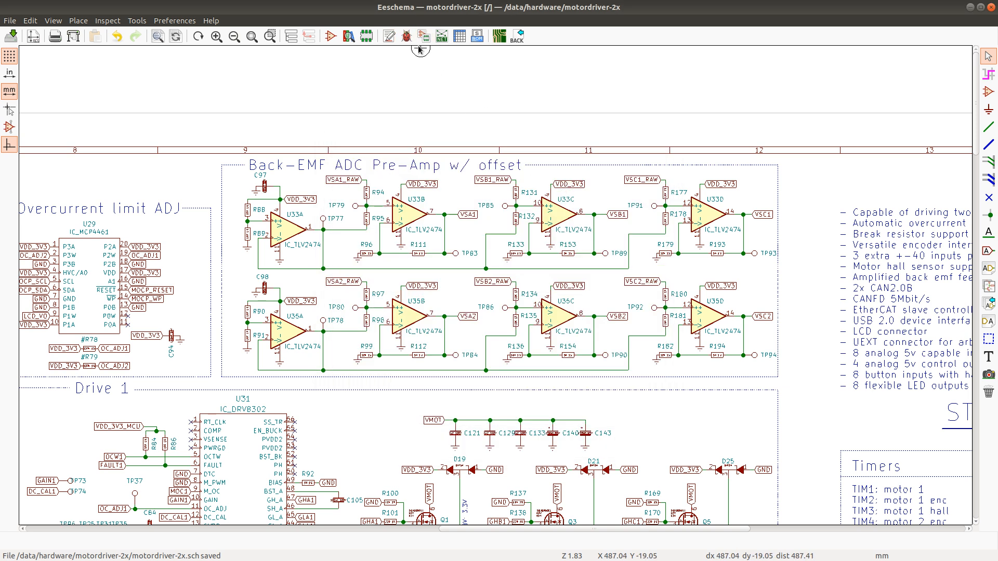
click(406, 35)
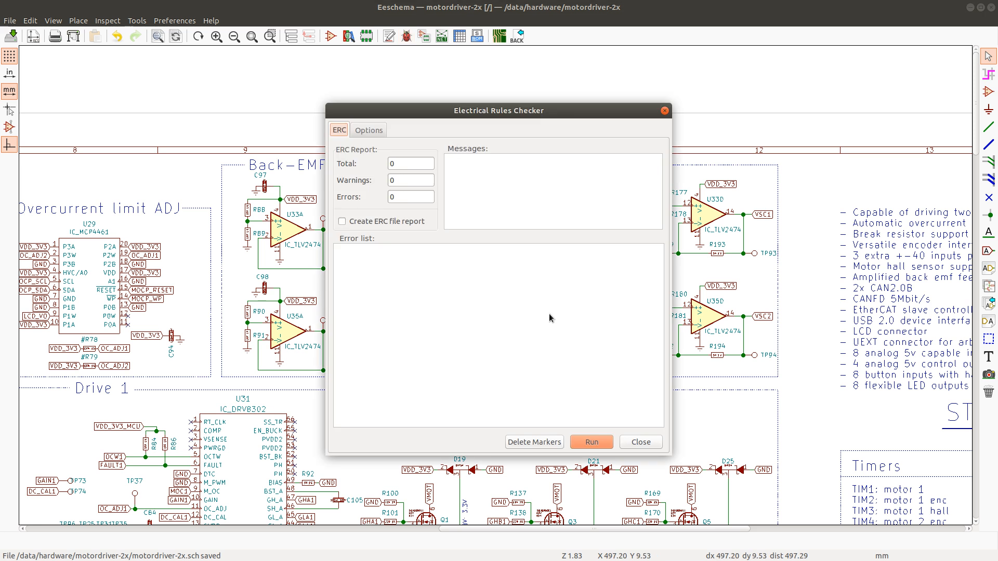
click(595, 442)
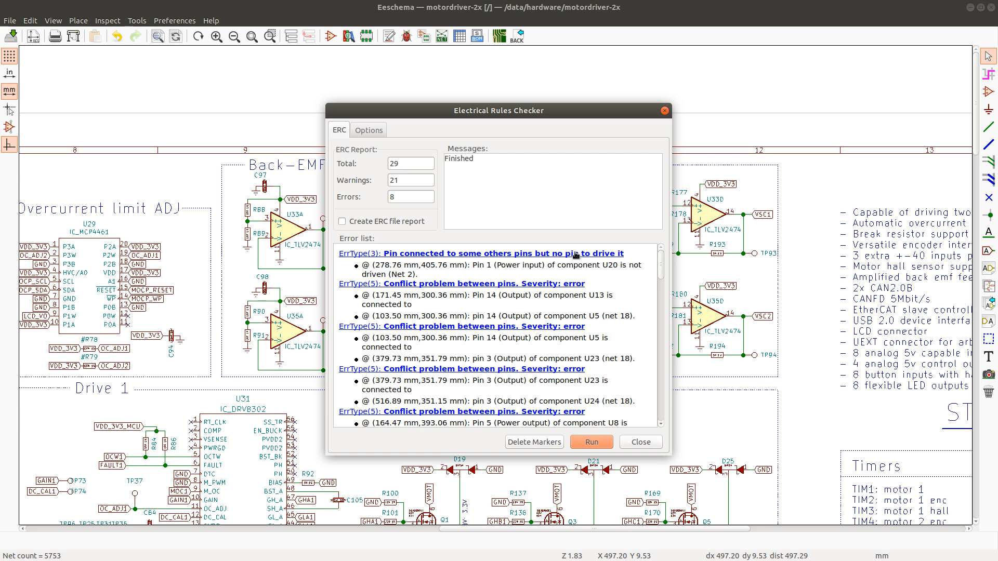
Look through the electrical rules error list and show the first error, pin 1 of U20, moving the checker clear of its location
scroll(499, 361, down, 5)
scroll(499, 361, down, 5)
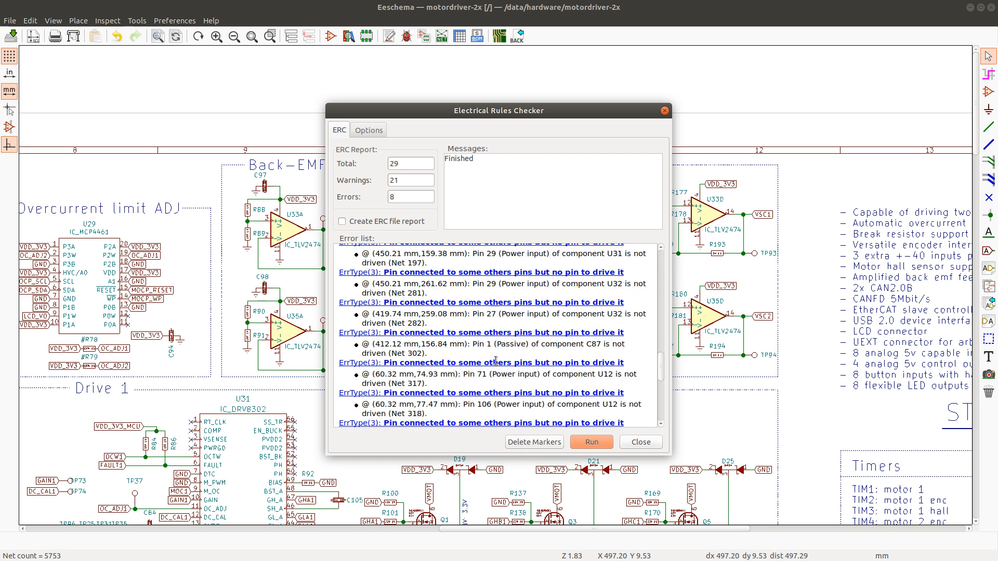
scroll(534, 291, up, 8)
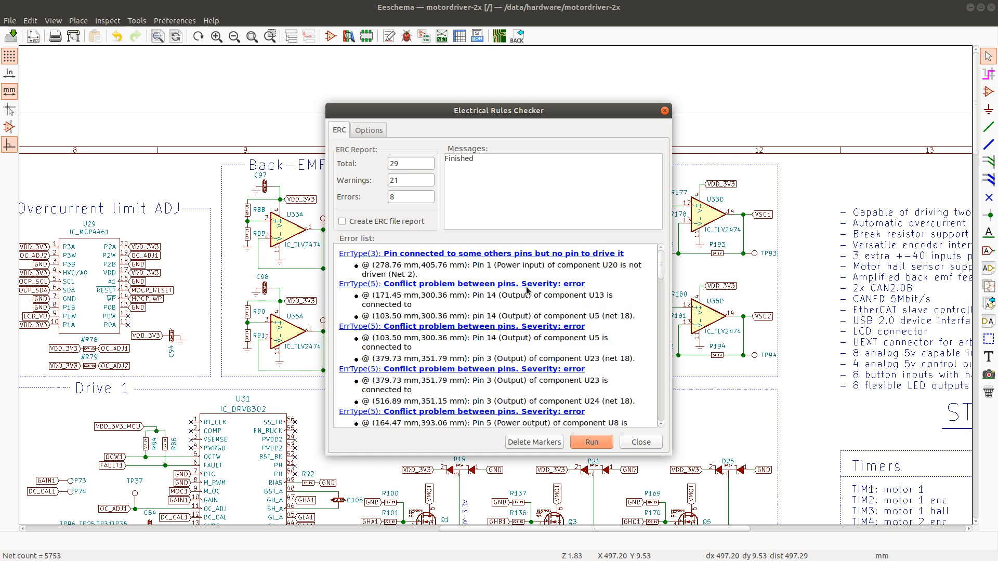
click(545, 255)
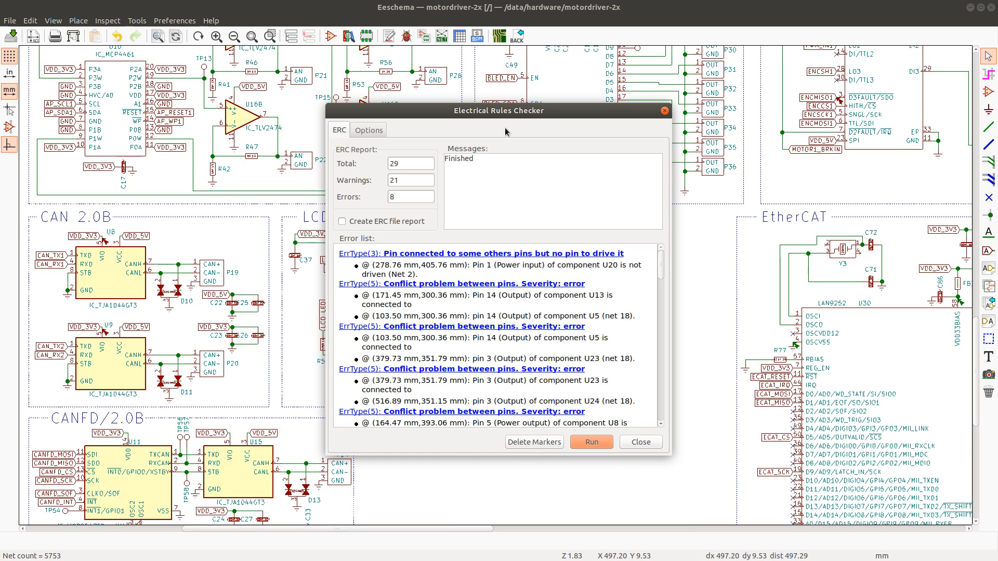
drag(517, 112, 713, 71)
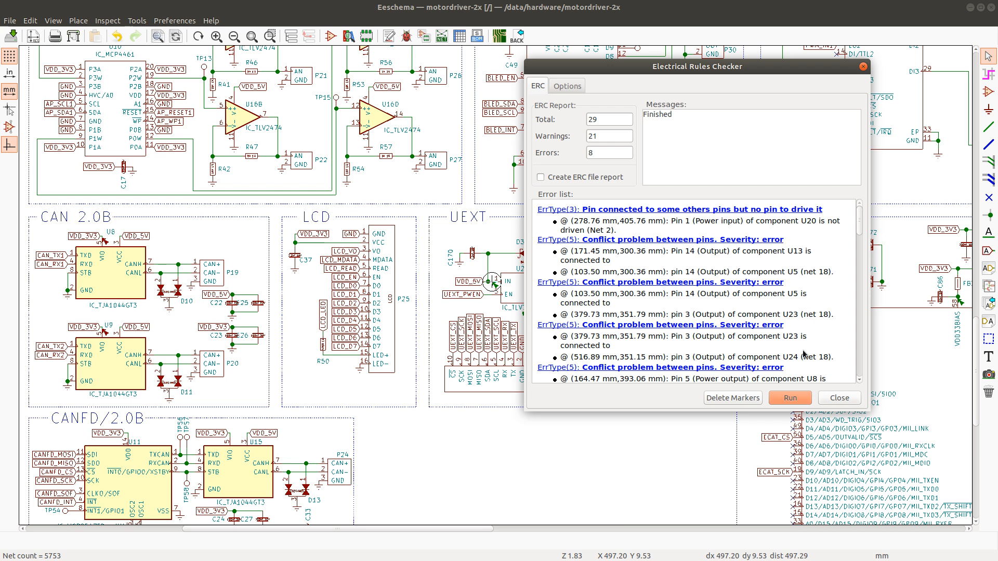
Close the electrical rules checker and choose the PWR_FLAG symbol from the power library for placement
click(839, 398)
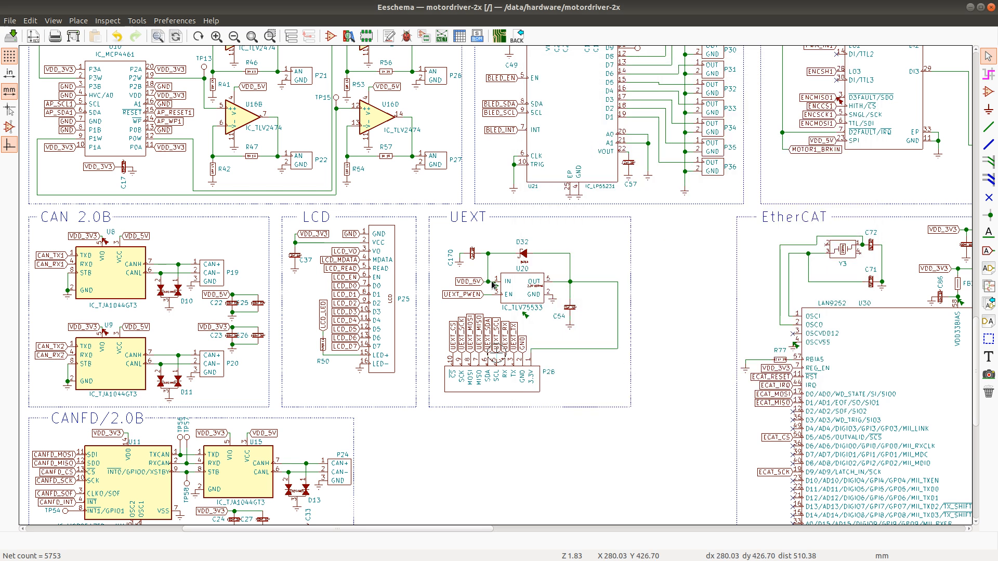
scroll(516, 336, down, 1)
scroll(531, 347, down, 1)
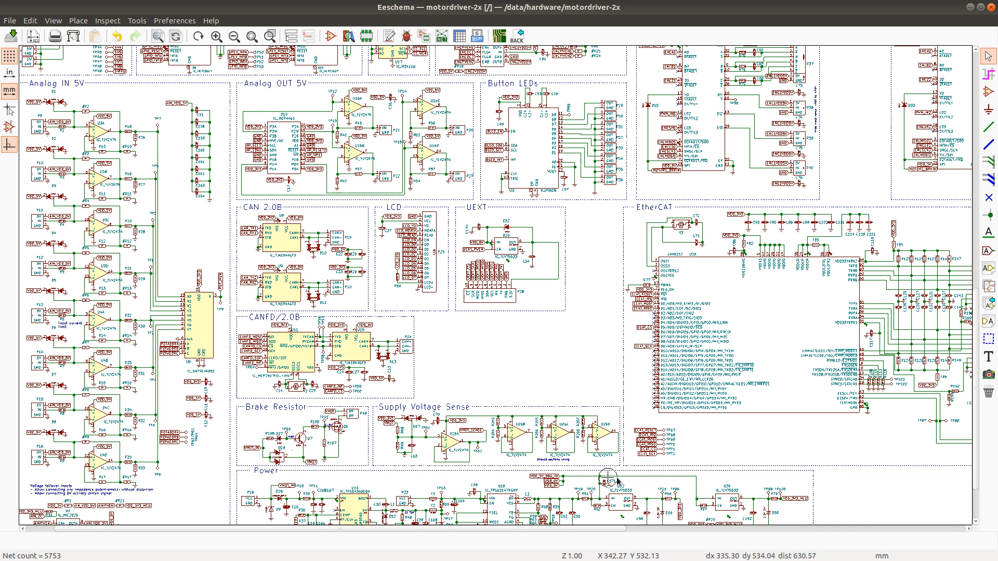
scroll(475, 306, up, 1)
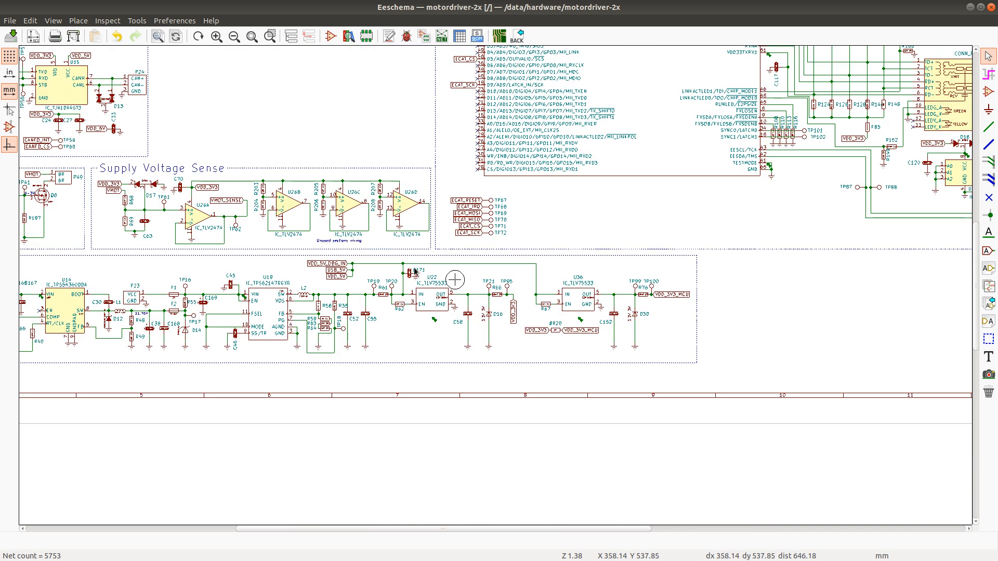
click(989, 109)
click(559, 265)
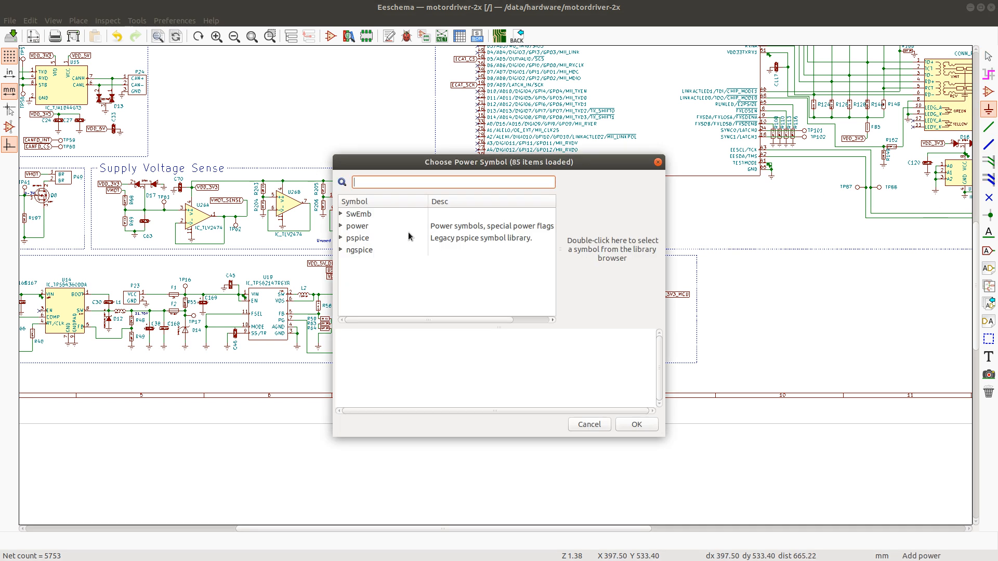
double_click(354, 226)
scroll(379, 281, down, 12)
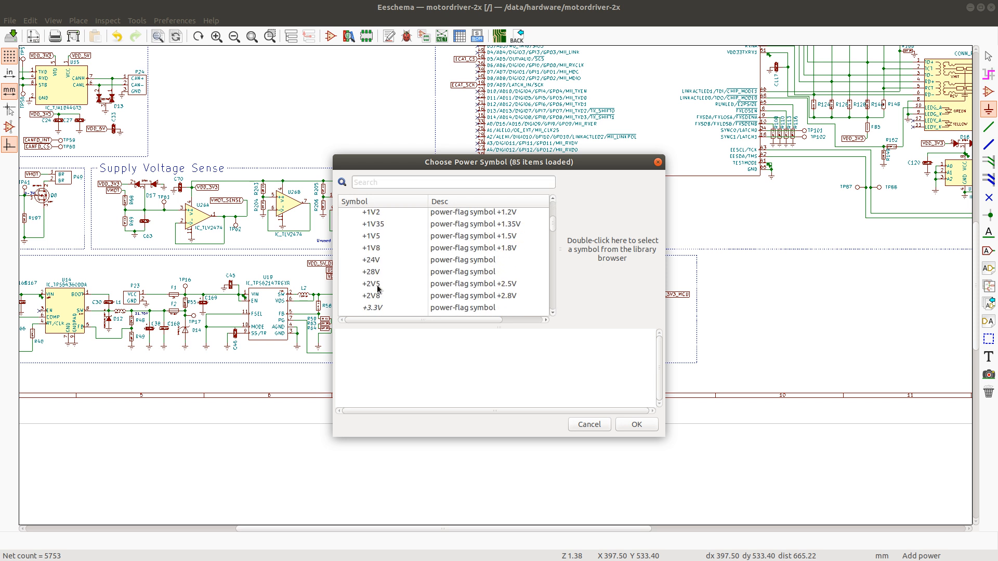
scroll(380, 281, down, 5)
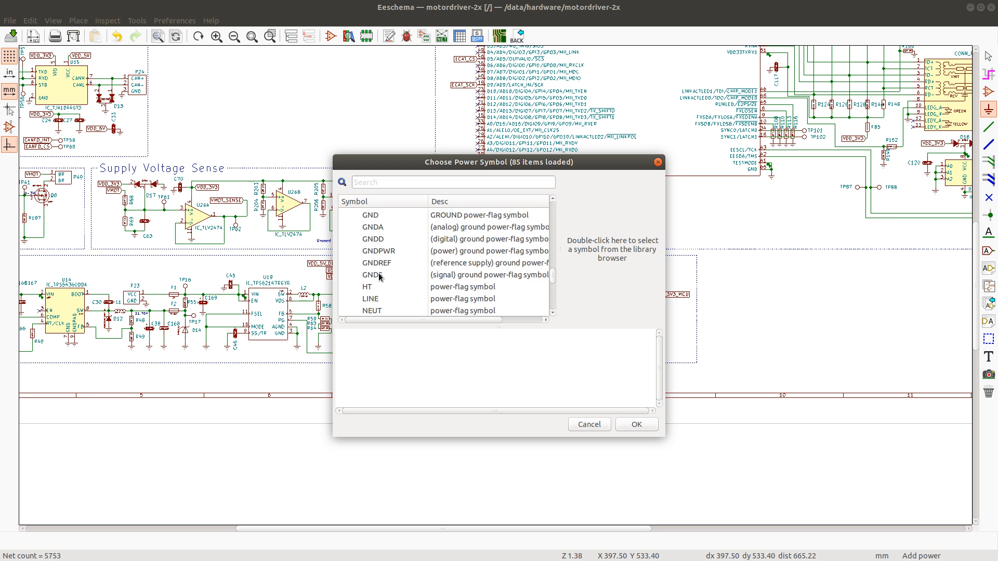
scroll(379, 278, down, 6)
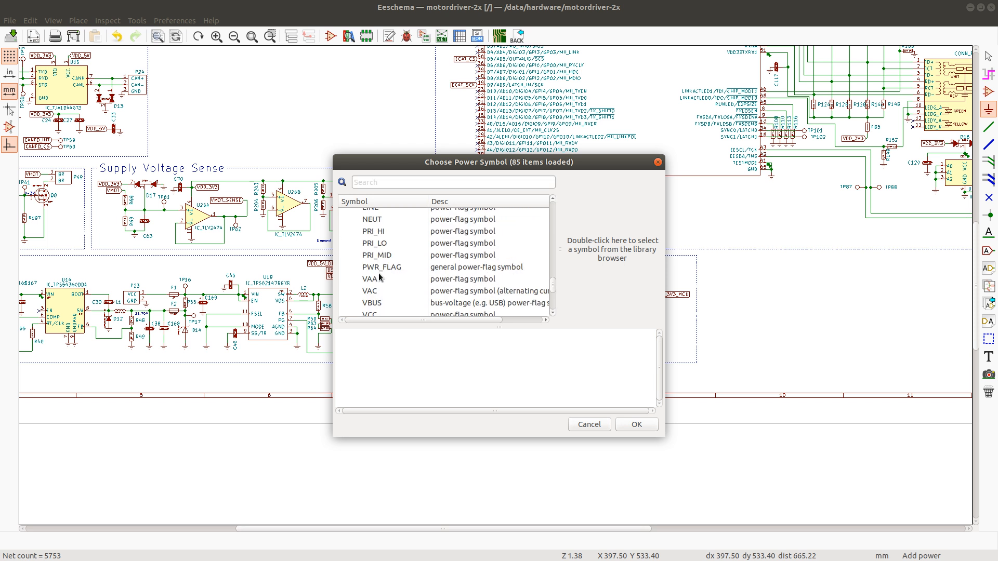
click(368, 183)
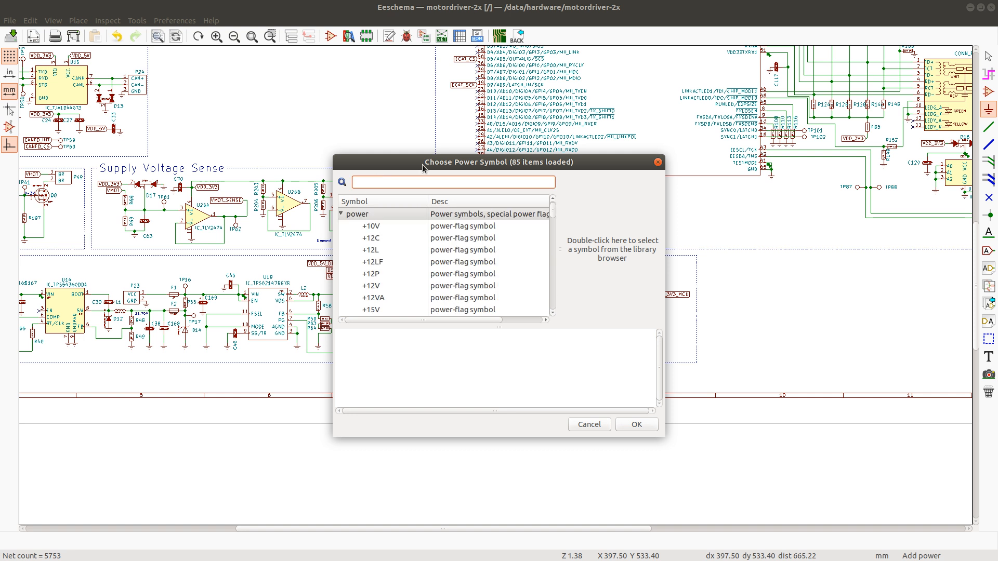
text(PWR)
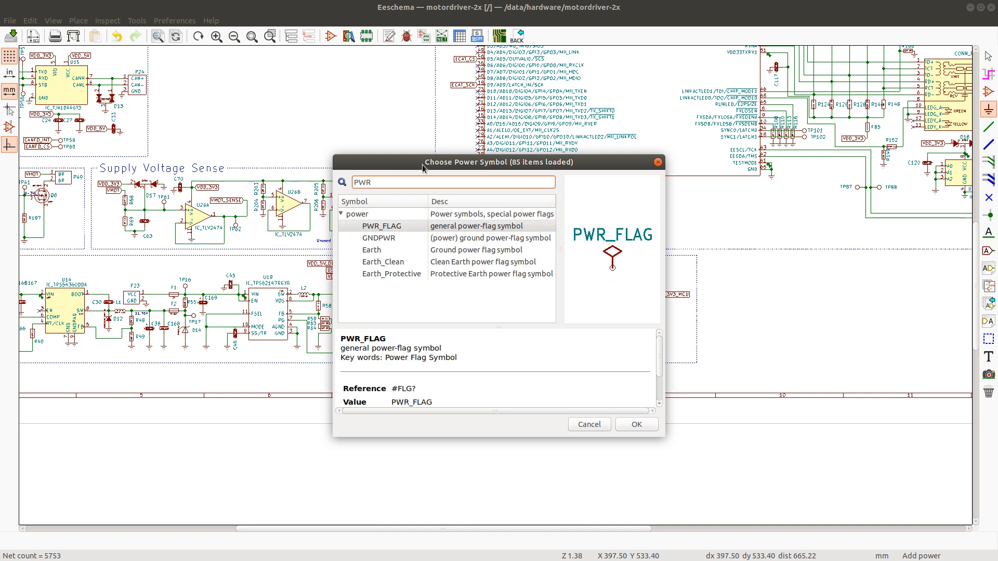
double_click(384, 227)
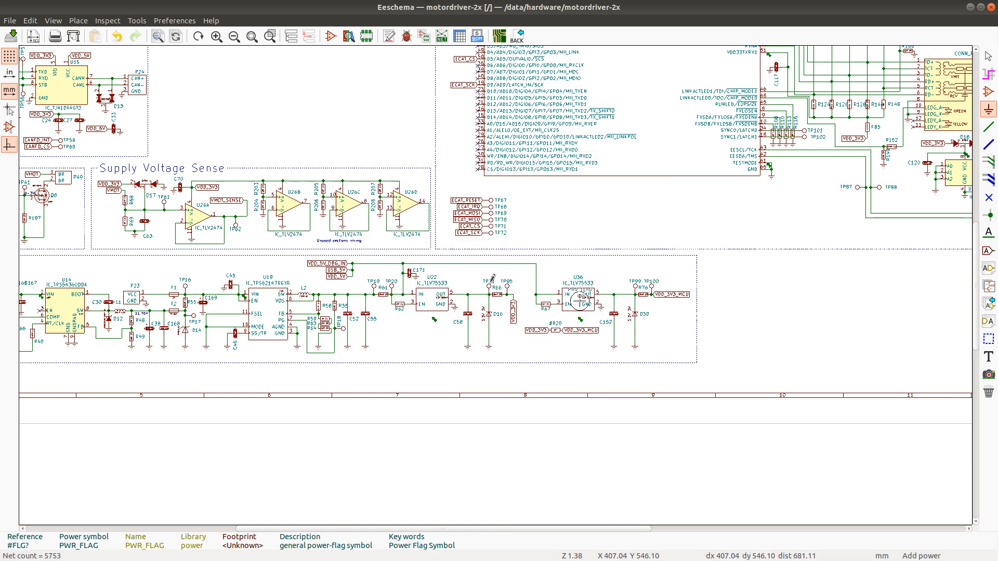
Place the PWR_FLAG at the VDD_3V3_MCU output beside TP100, shift the global label over and wire the gap
scroll(575, 306, up, 1)
scroll(485, 287, up, 2)
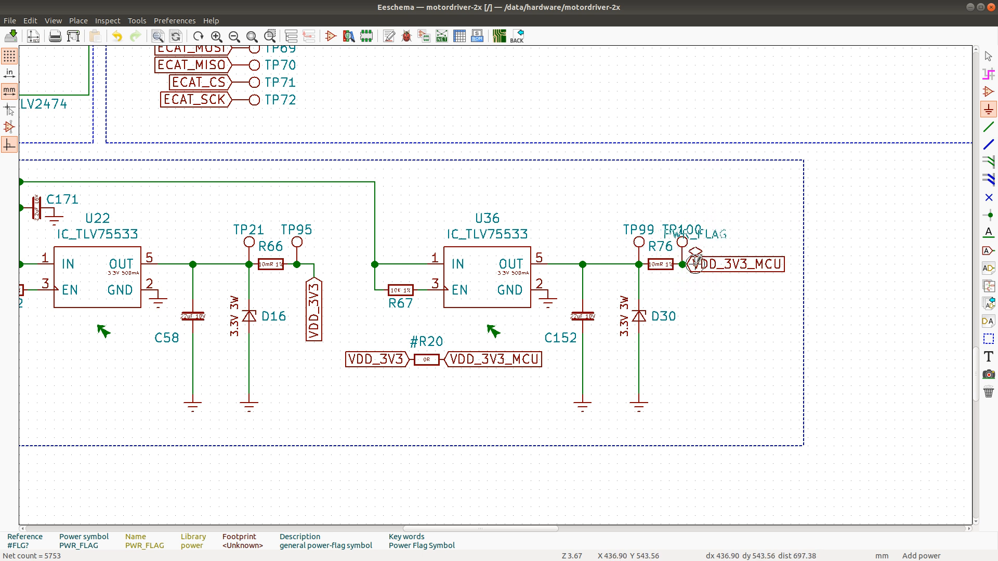
click(696, 262)
key(m)
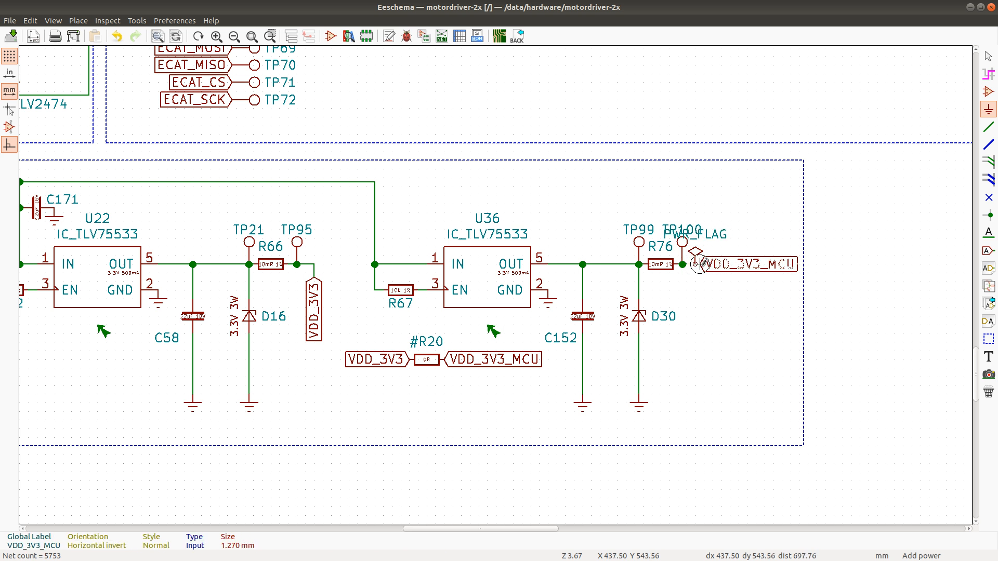
click(699, 265)
key(w)
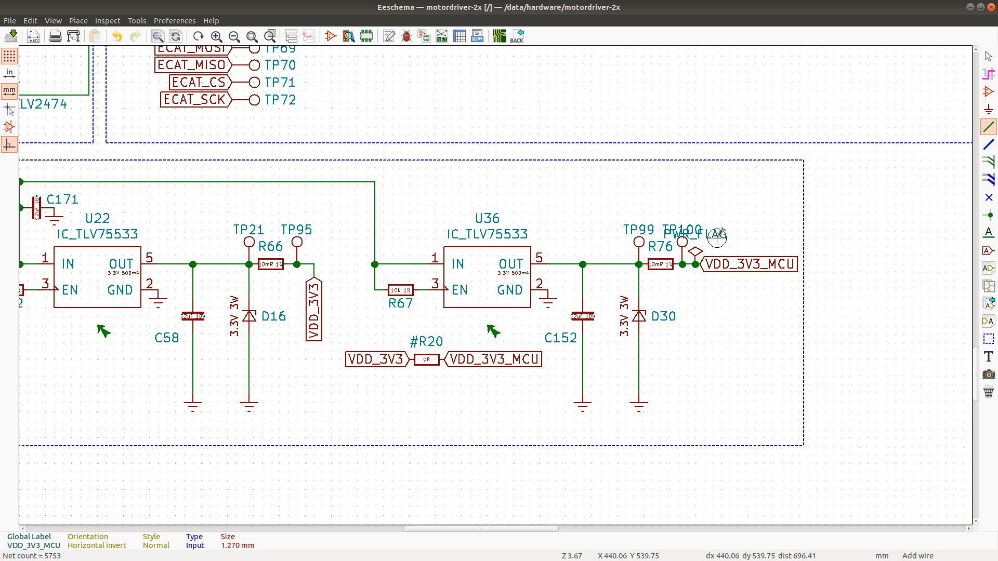
Make the PWR_FLAG's value text invisible and place a copy of the flag on the wire to U36's IN pin
key(m)
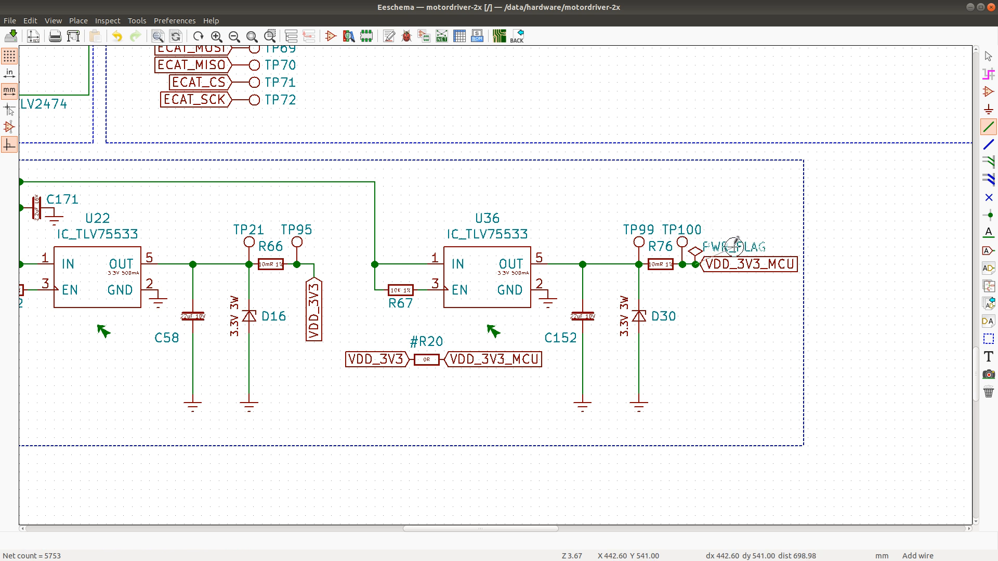
click(721, 242)
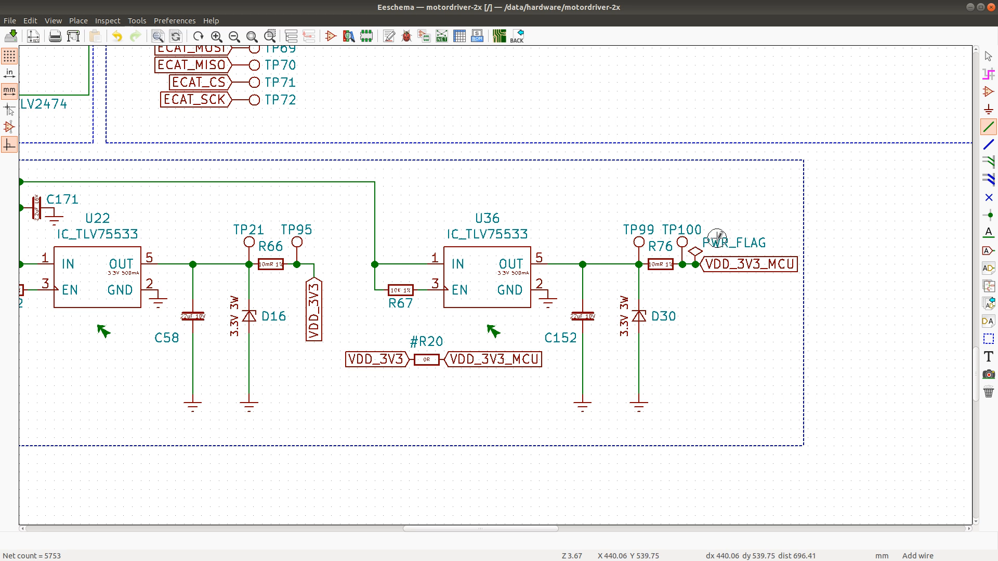
key(v)
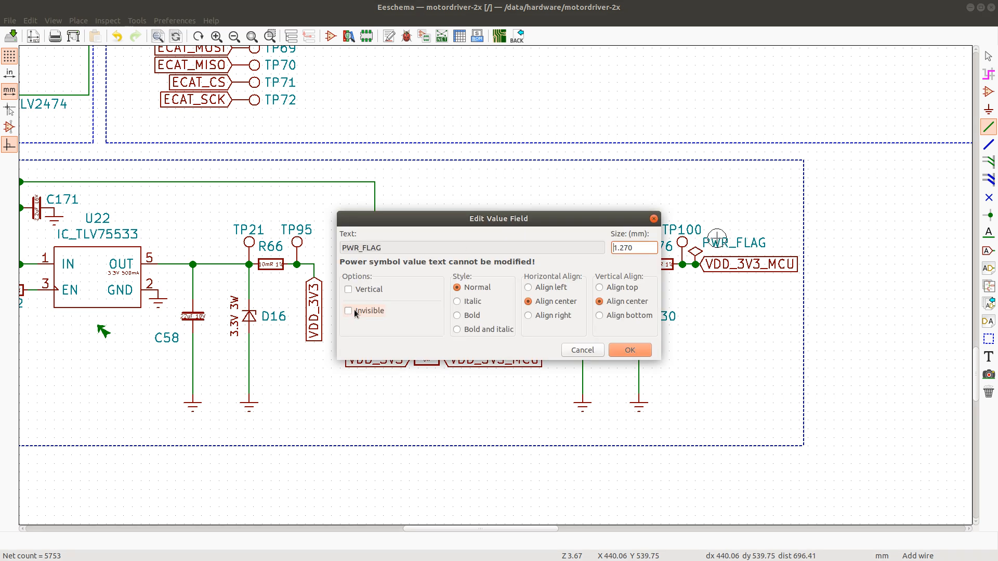
click(356, 313)
click(630, 352)
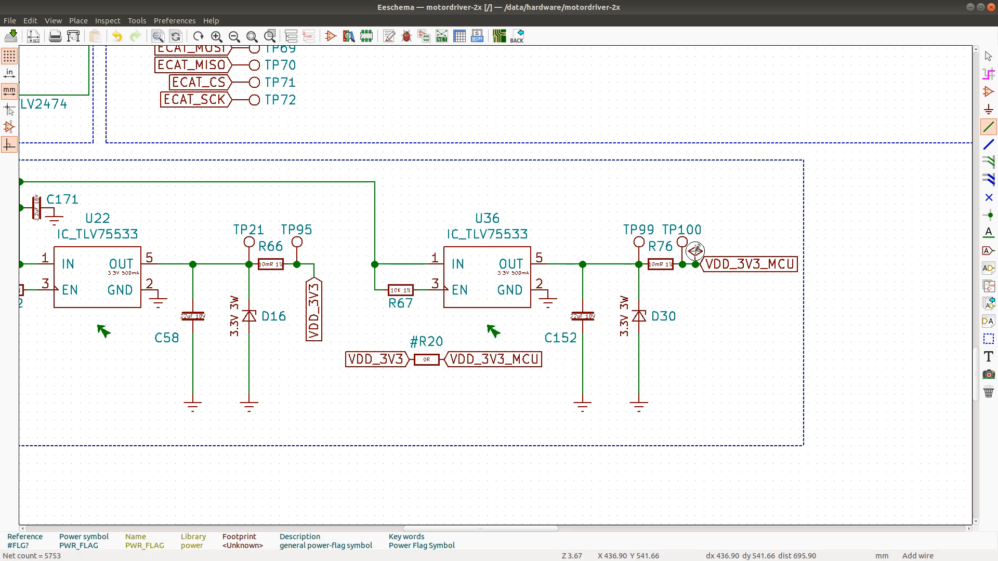
click(396, 252)
Save the schematic and run the electrical rules check again
scroll(494, 280, down, 2)
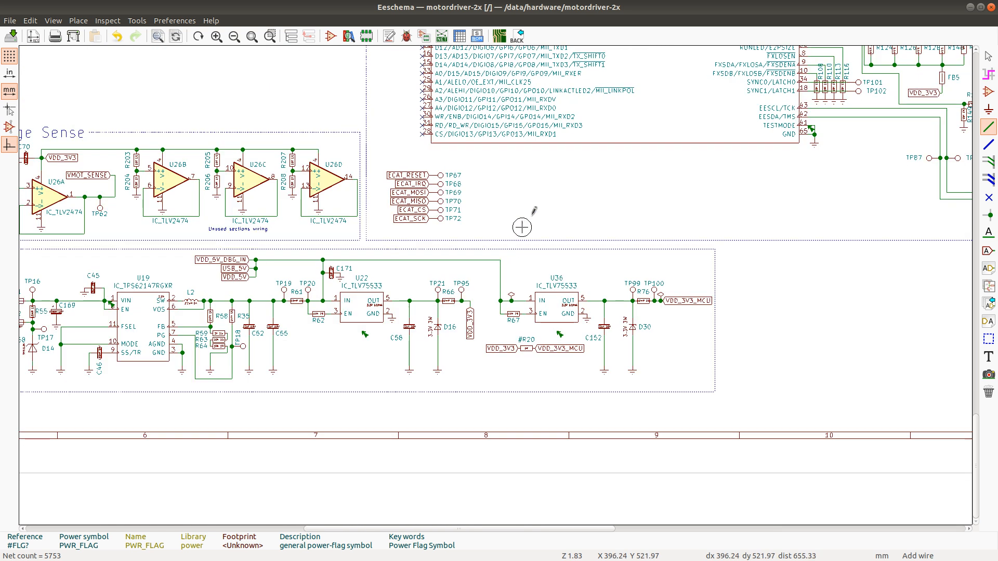
key(ctrl+s)
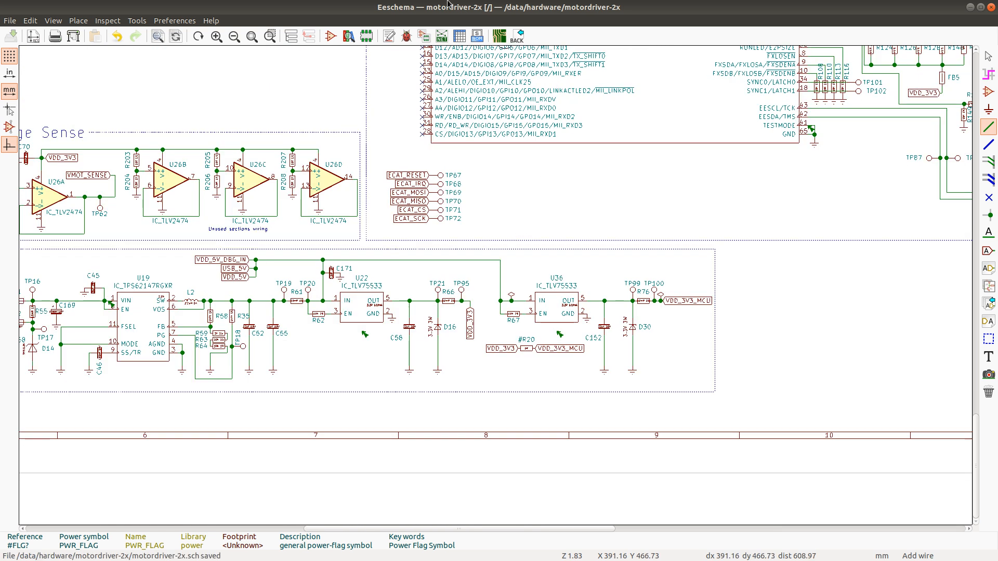
click(408, 35)
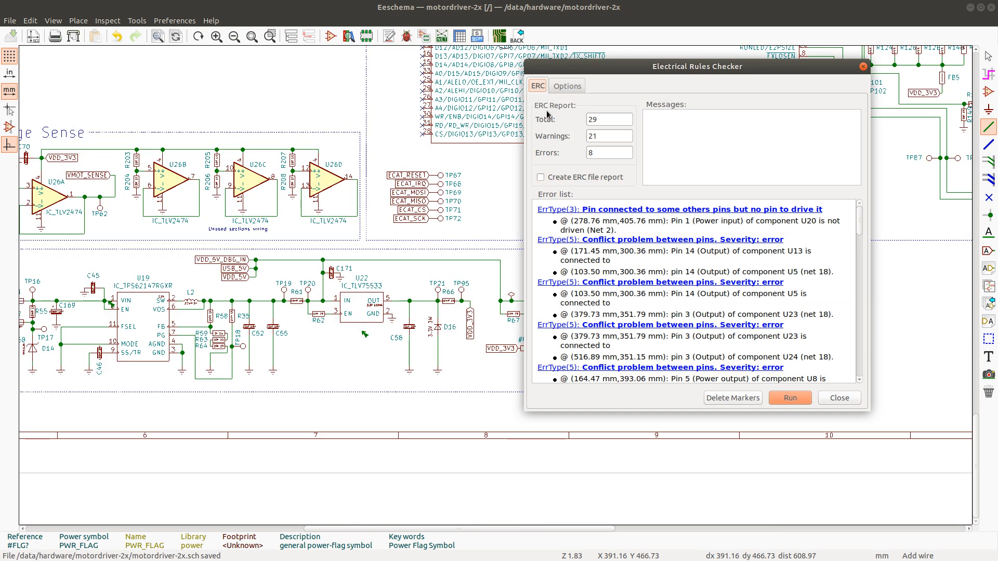
click(787, 399)
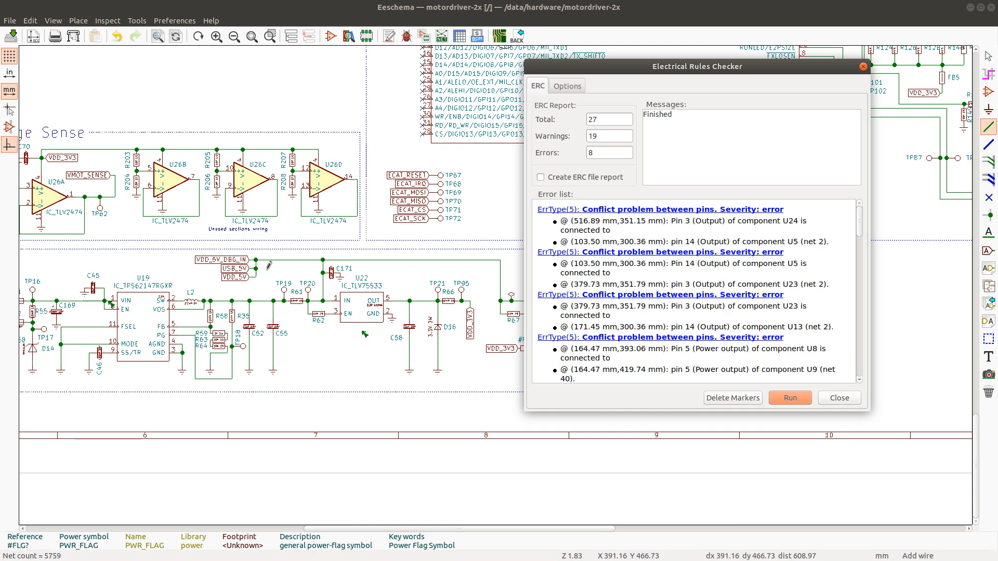
Show the first pin conflict error, pin 3 of U24, with the checker moved aside, and examine the ENCMISO2 connection
click(676, 209)
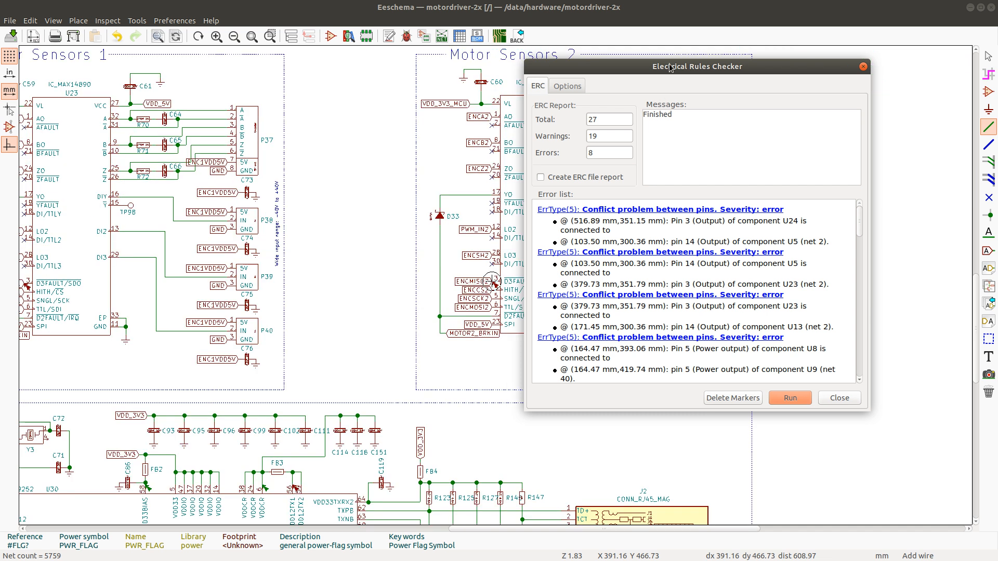
drag(669, 65, 743, 85)
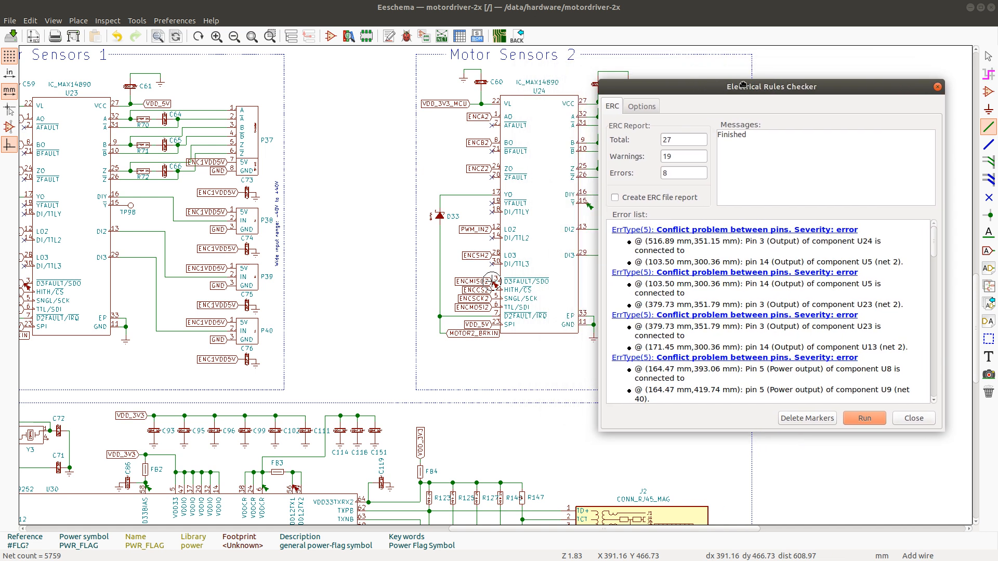
scroll(493, 282, up, 2)
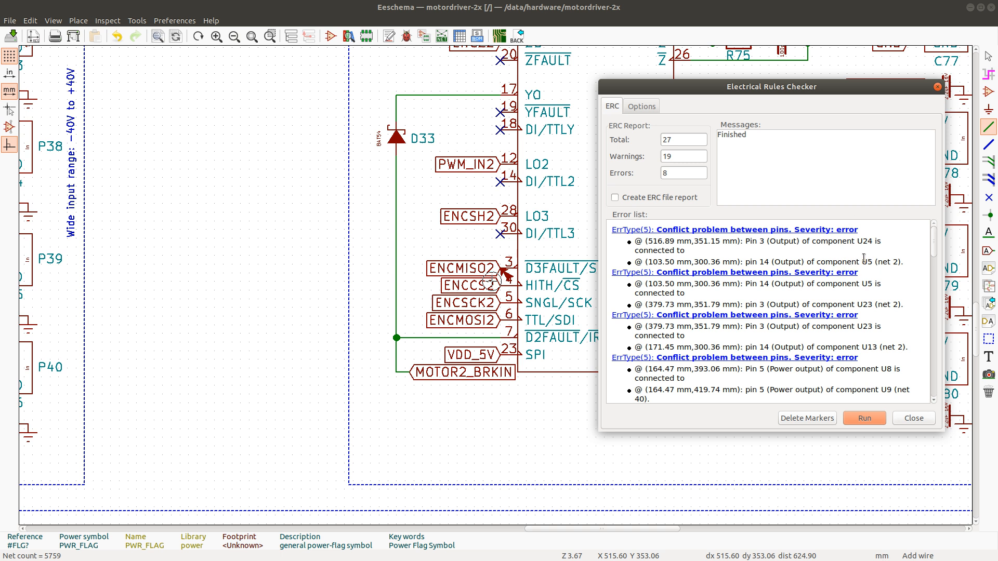
scroll(536, 166, down, 1)
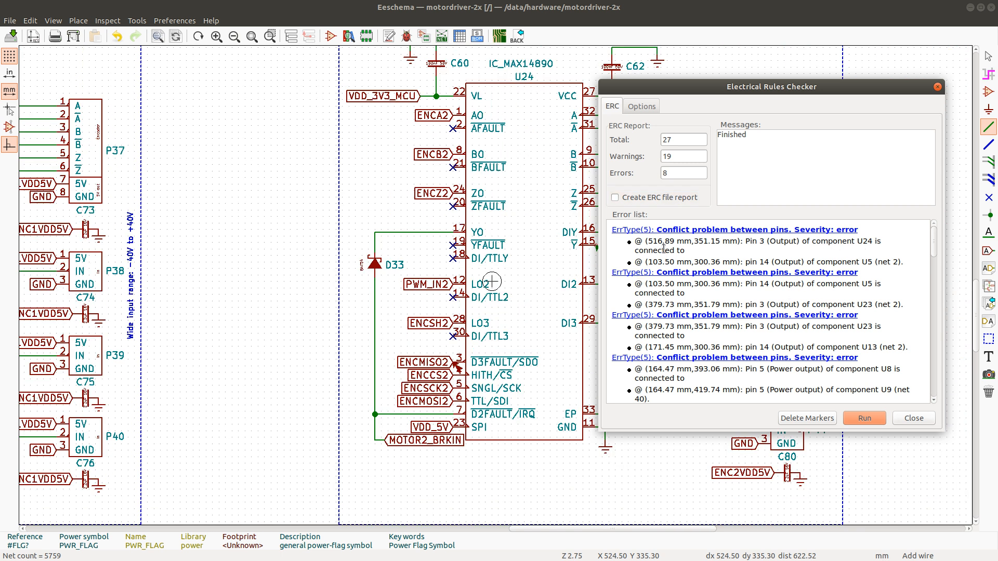
click(789, 238)
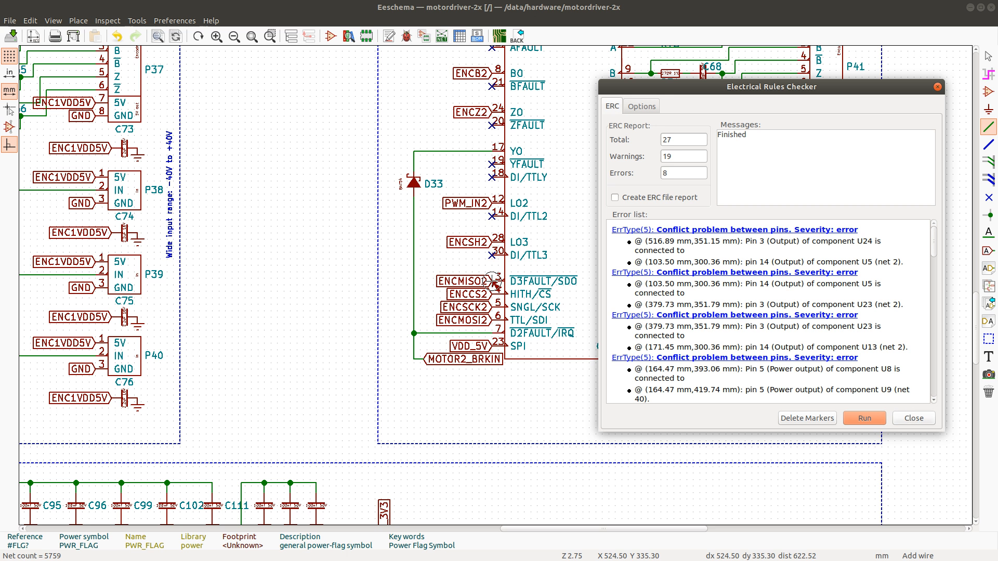
key(alt+Tab)
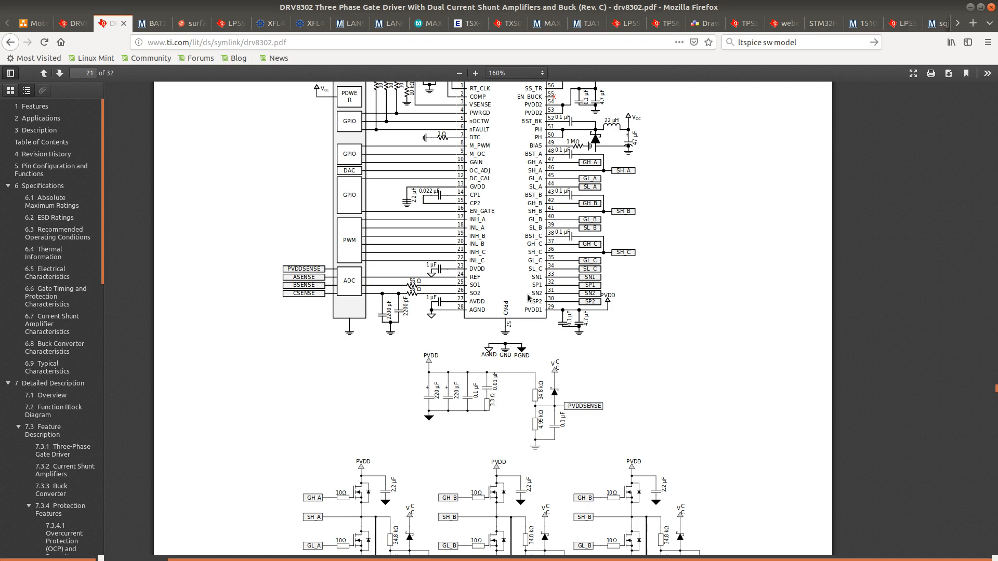
key(alt+Tab)
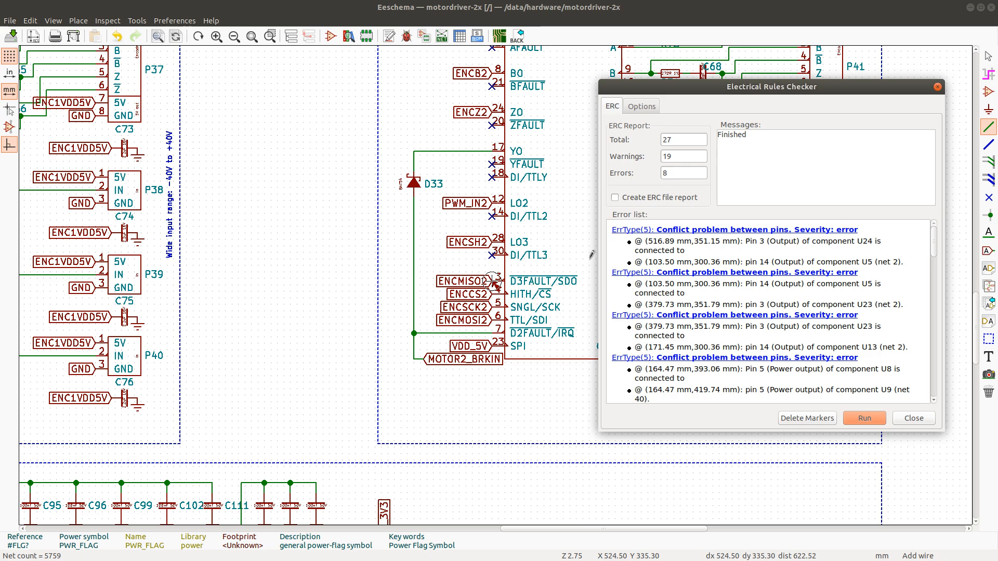
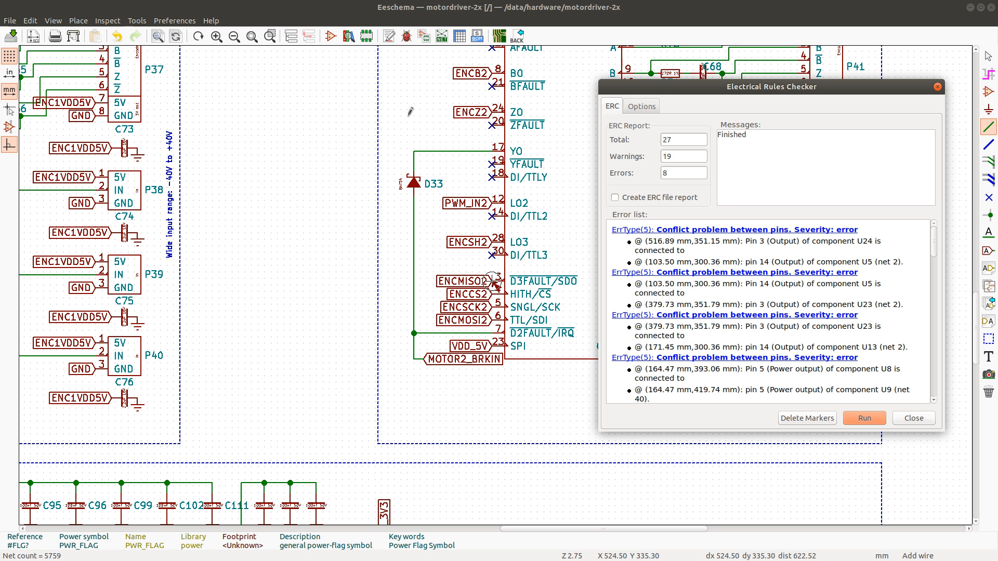
Close the electrical rules checker and search the schematic for U5
click(938, 86)
key(ctrl+f)
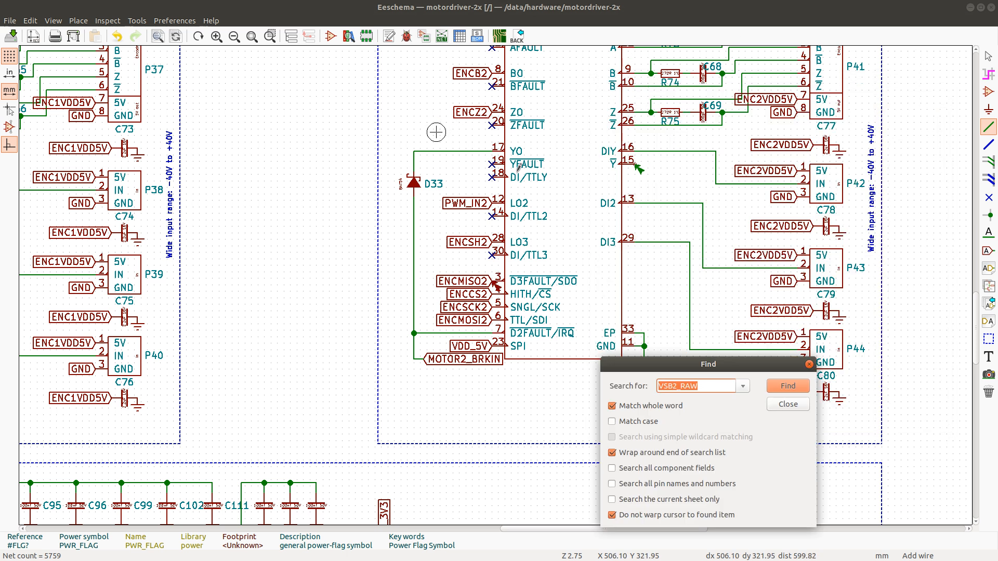
text(U5)
key(Return)
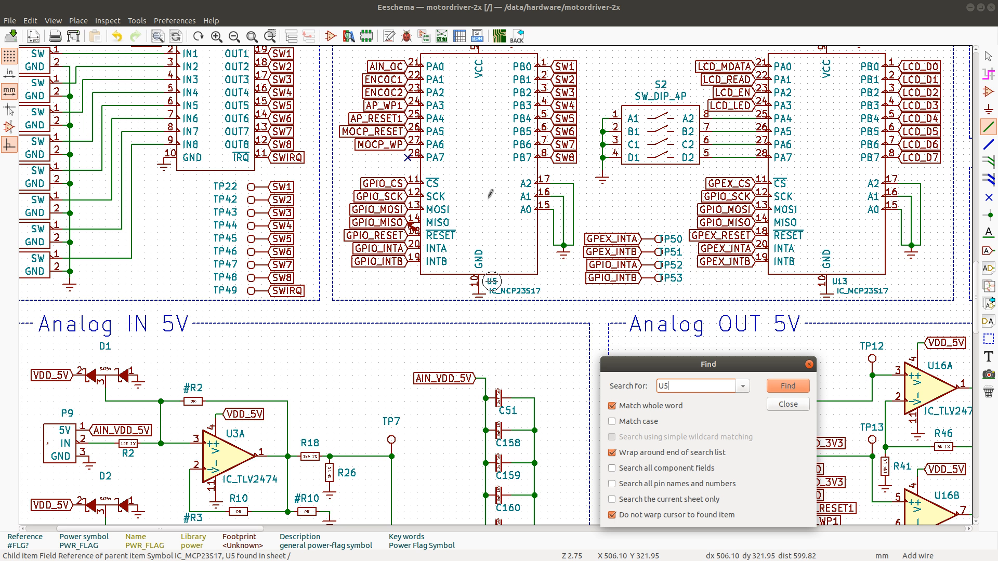
Open the symbol properties of U5 (IC_MCP23S17), request its linked datasheet, and close the properties without changes
right_click(475, 151)
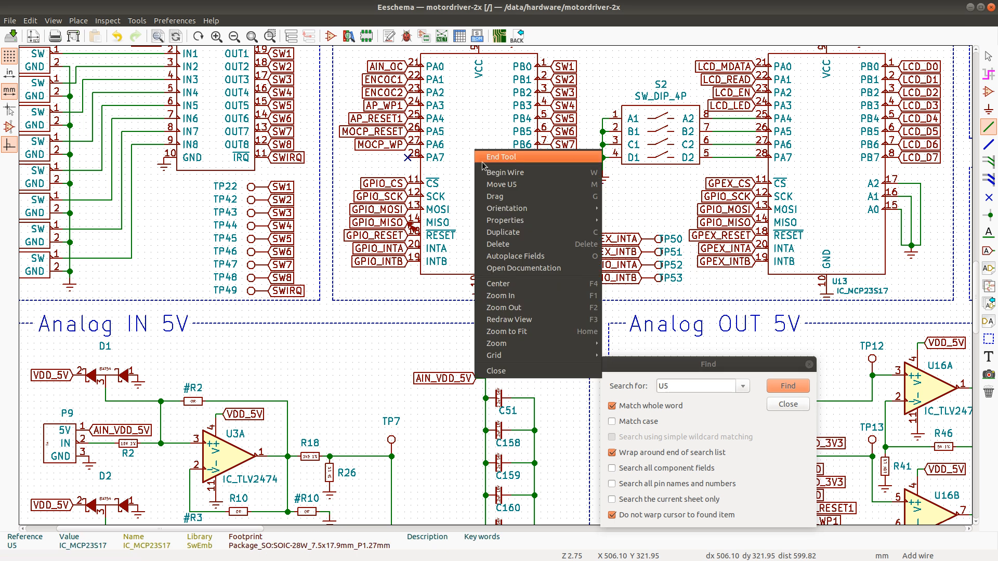
click(490, 122)
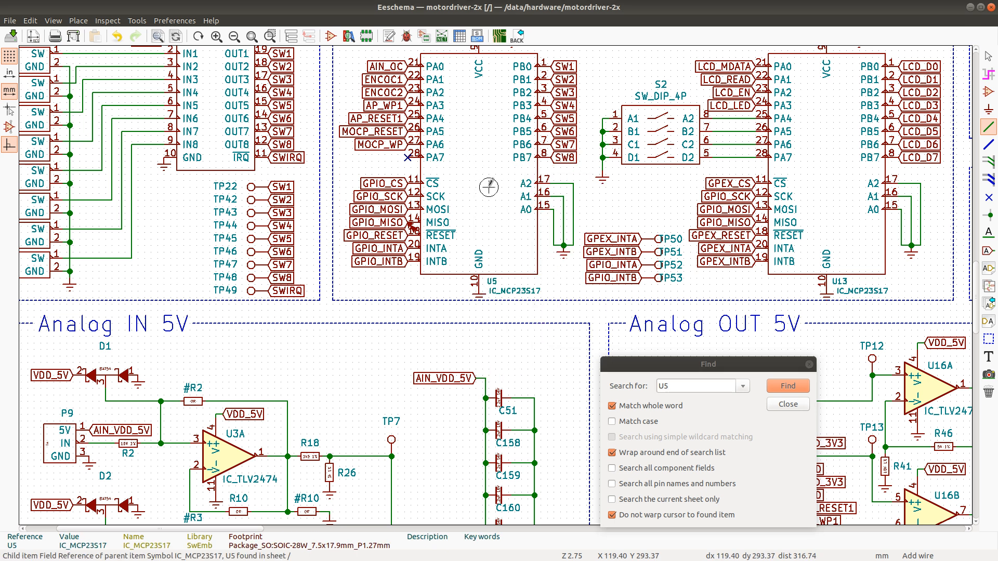
right_click(489, 188)
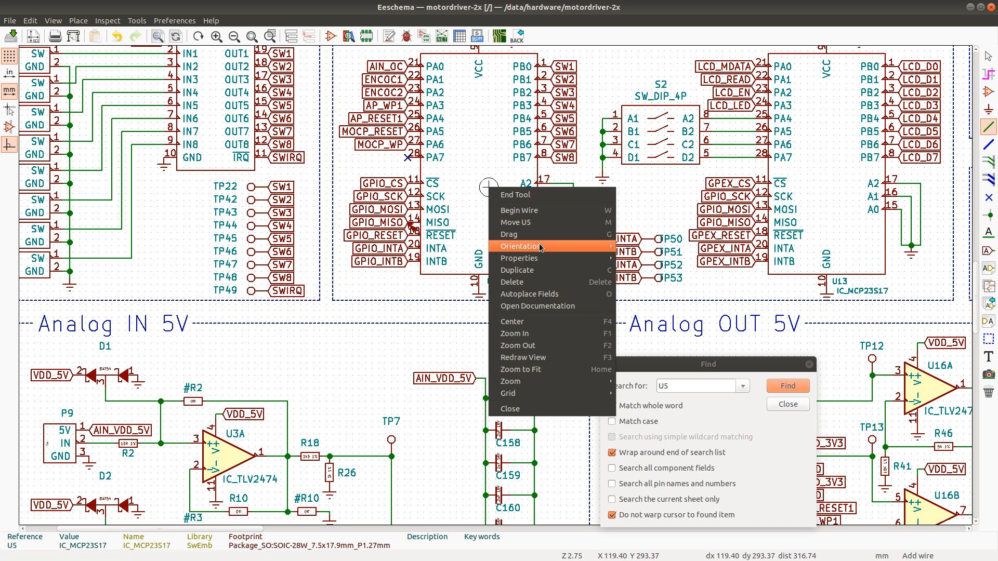
mouse_move(572, 247)
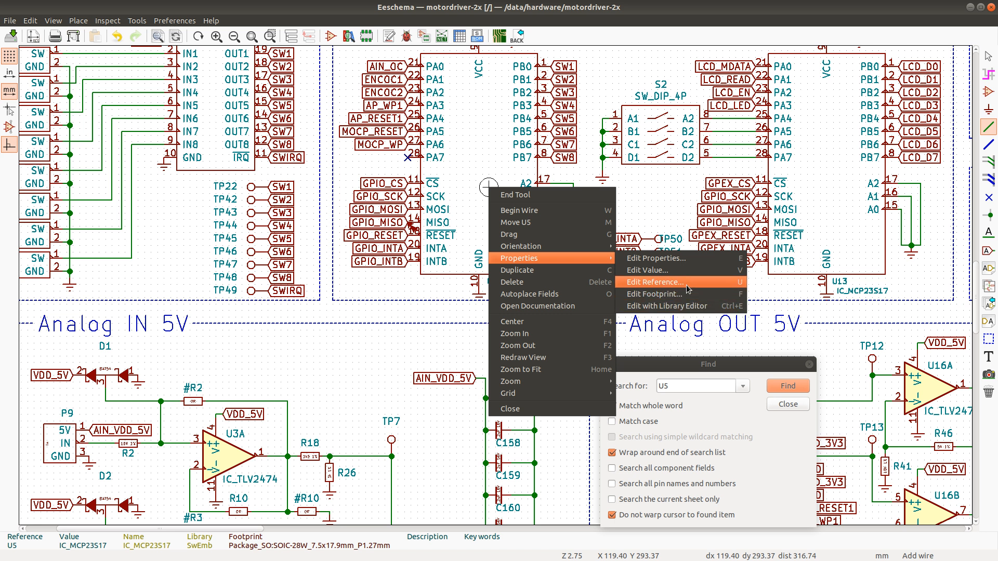
click(483, 135)
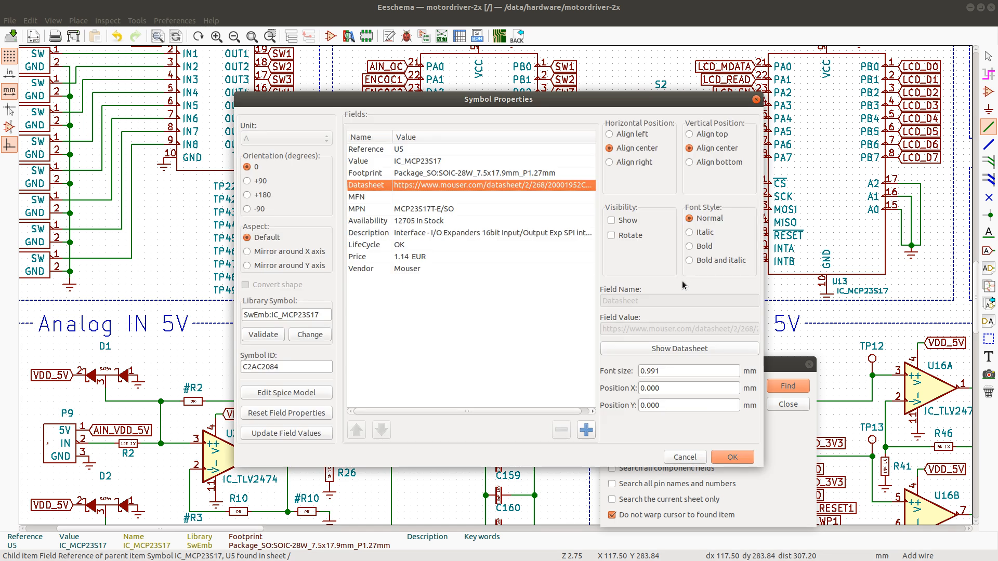
click(663, 349)
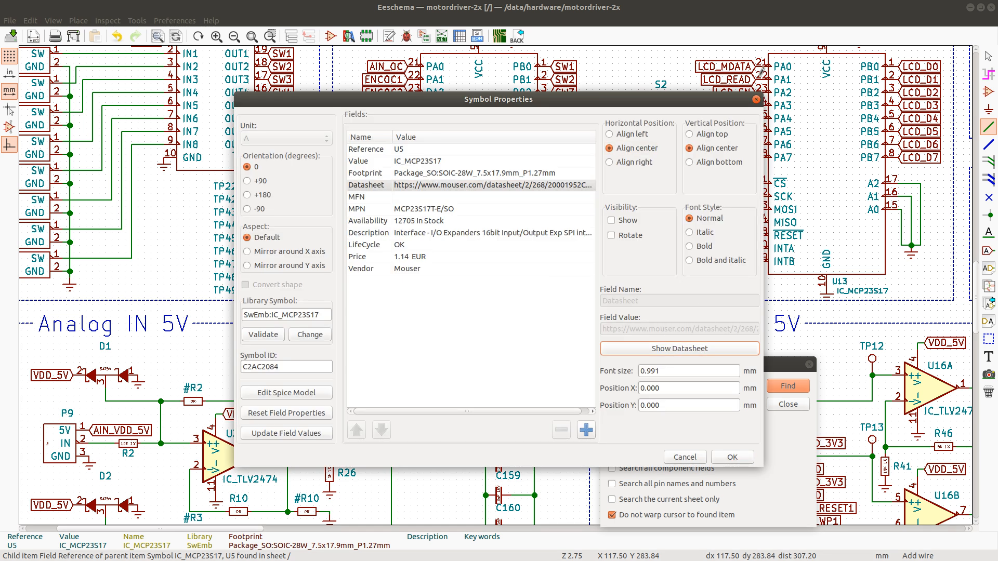
key(Escape)
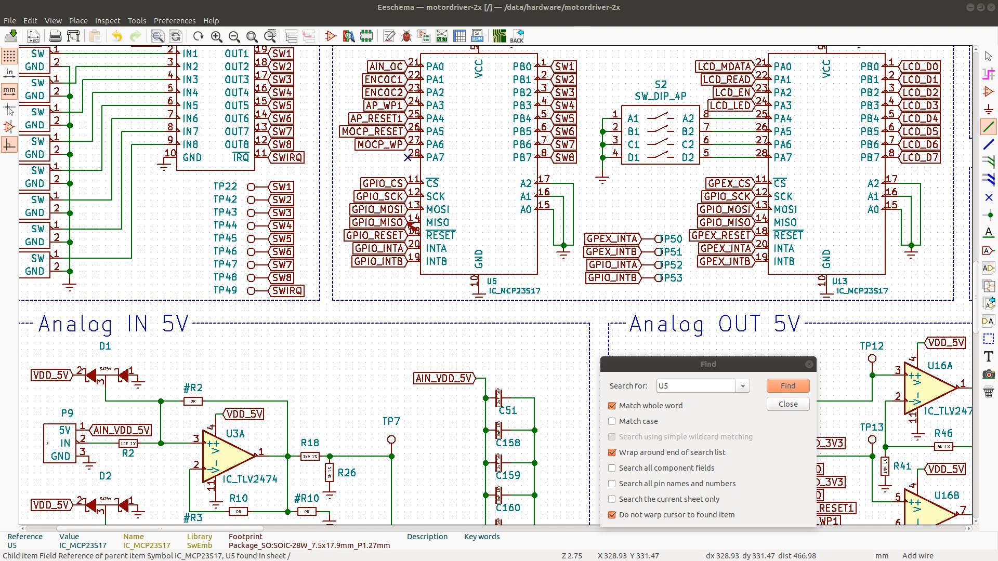
key(alt+Tab)
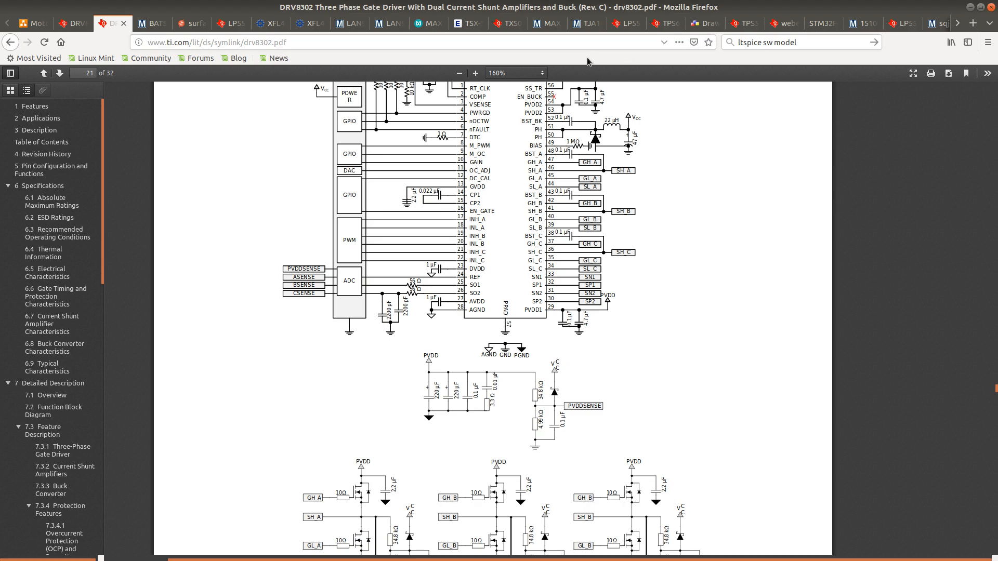
click(545, 26)
click(544, 45)
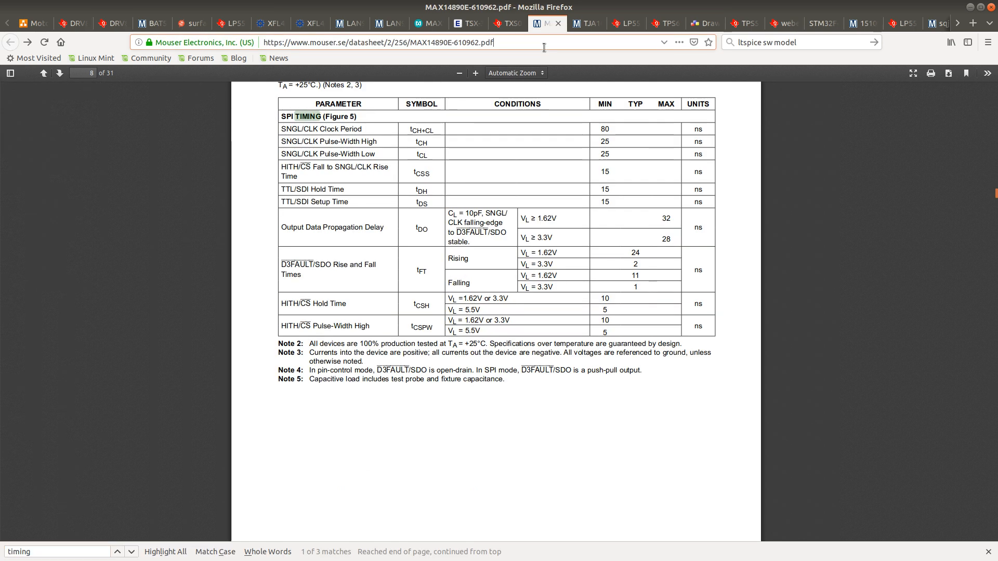
key(ctrl+a)
text(https://www.mouser.com/datasheet/2/268/20001952C-1129816.pdf)
key(Return)
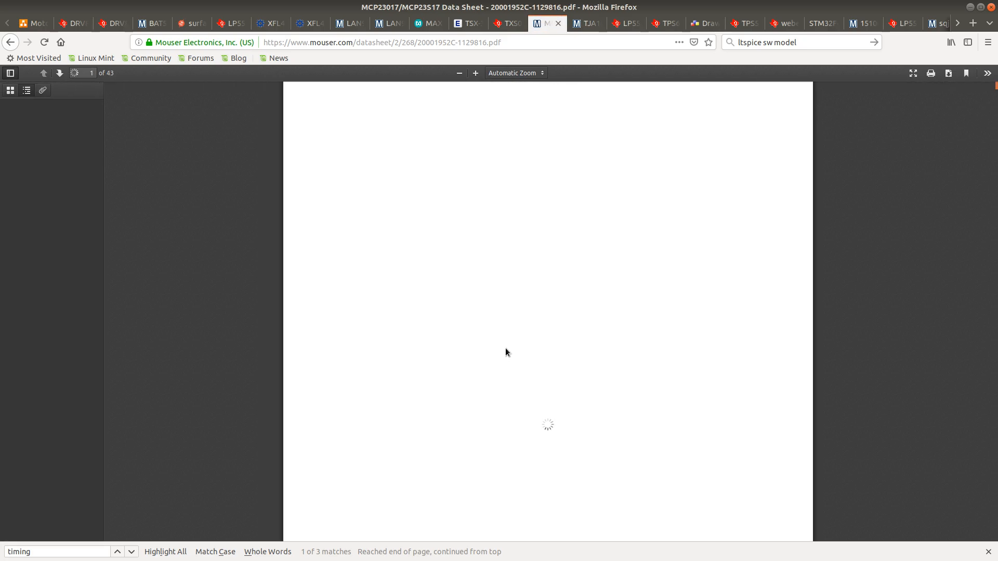
Search the MCP23S17 datasheet for MISO, replace the search term with SO, and examine the DC characteristics entries
key(ctrl+f)
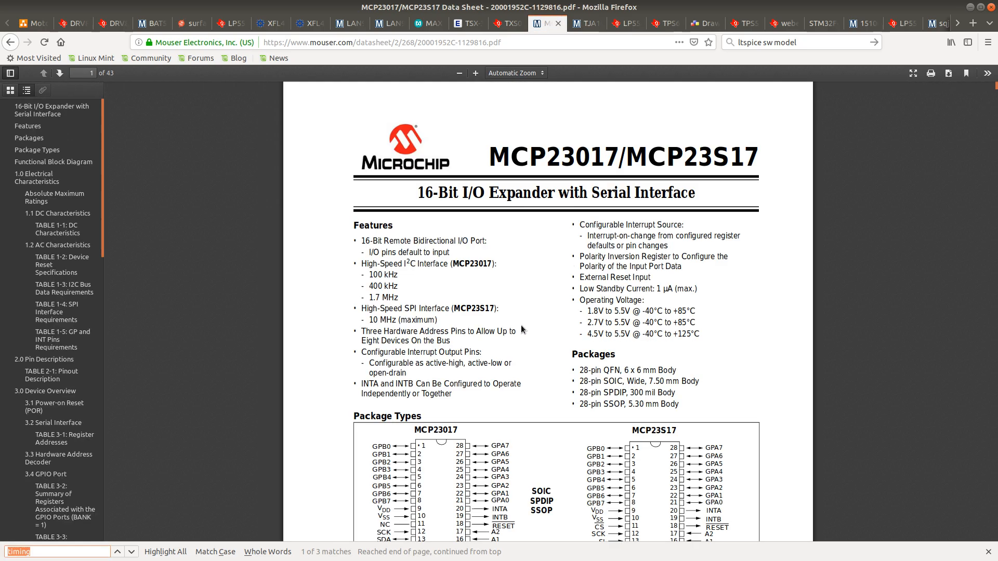
text(MISO)
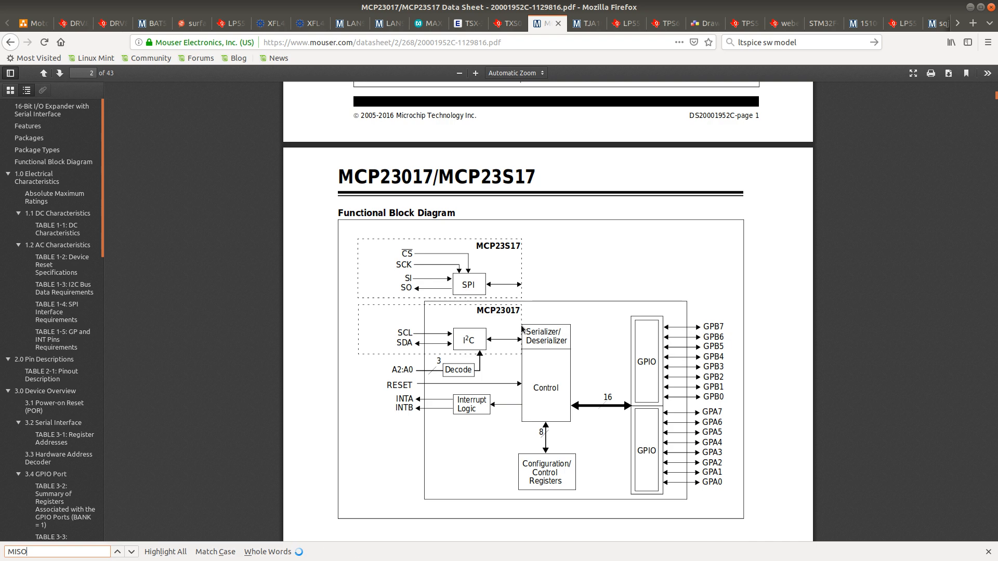
key(BackSpace)
key(BackSpace)
key(BackSpace)
key(BackSpace)
text(S)
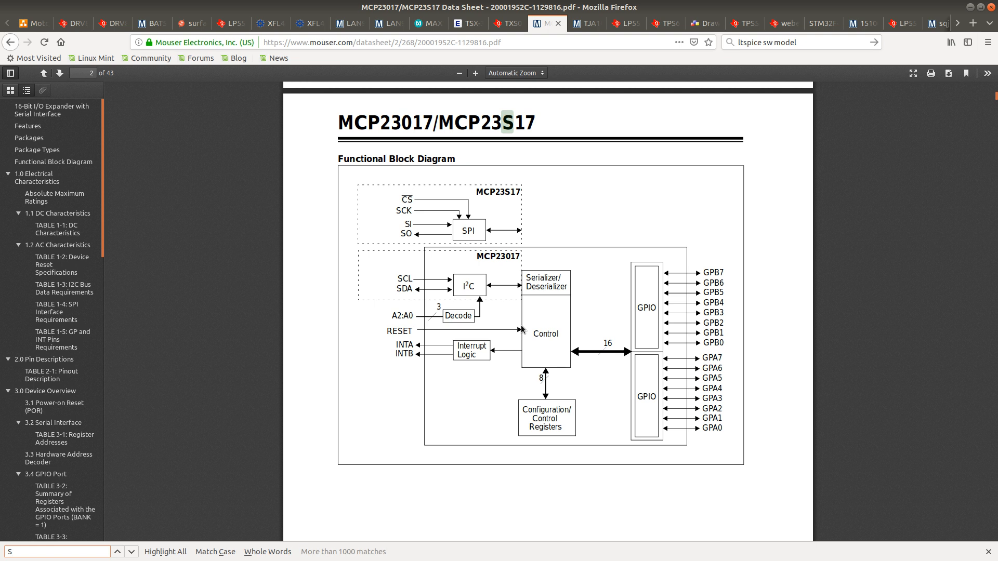
text(O)
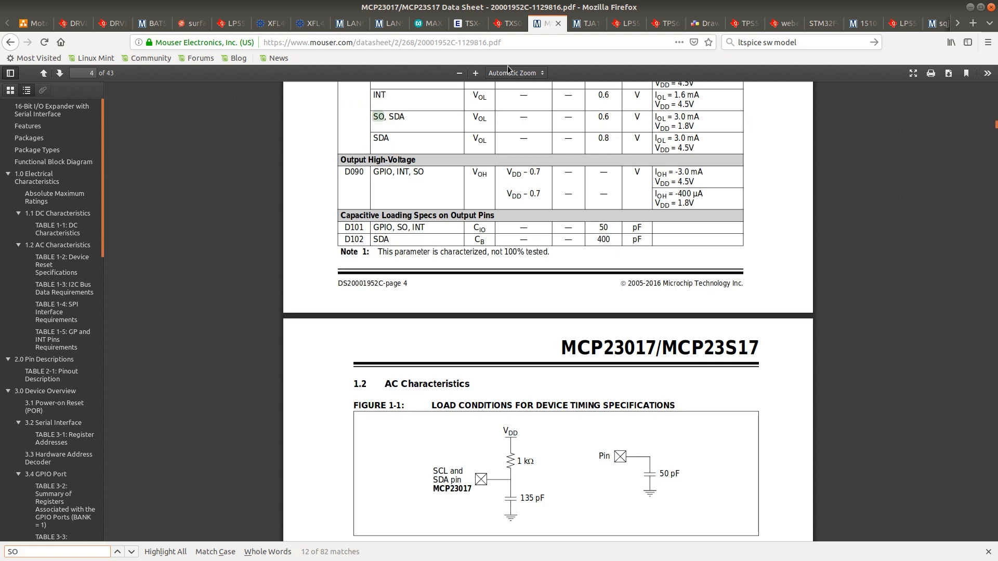
scroll(482, 214, up, 5)
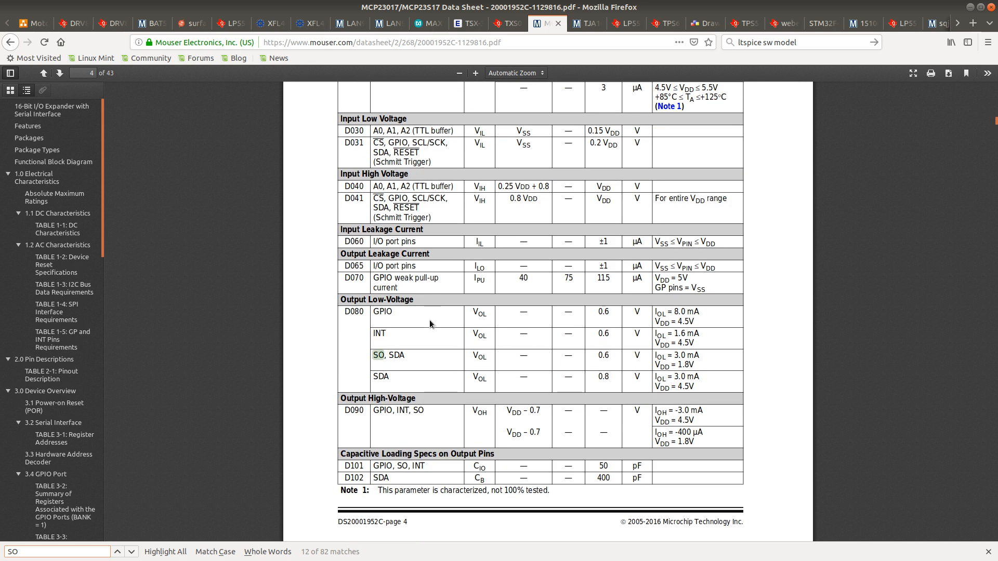
Go through the SO matches across the whole datasheet and examine the DC characteristics and reset specification tables for the SO output type
key(Return)
key(Return)
key(Return)
key(Return)
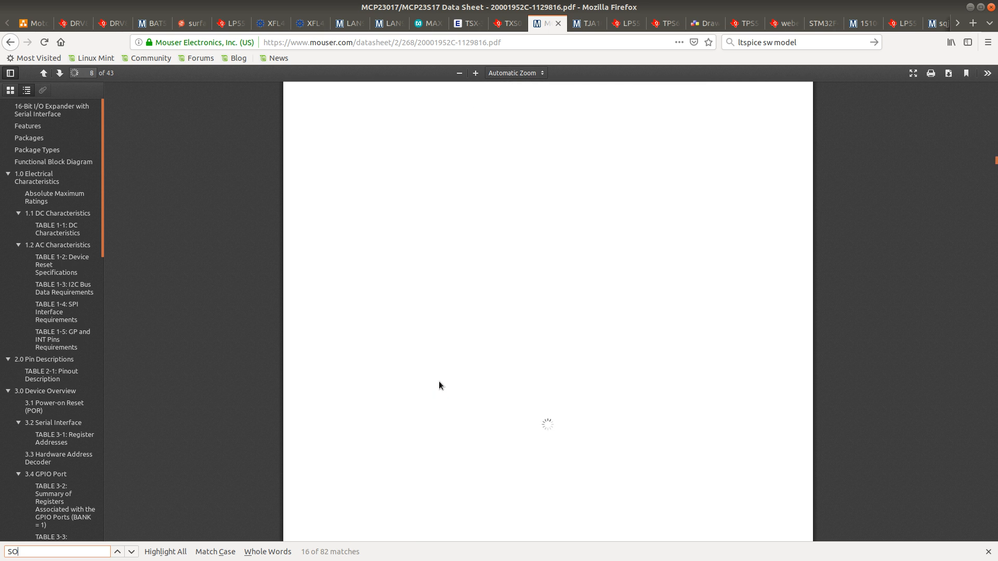
key(Return)
key(Return)
key(Return)
key(Return)
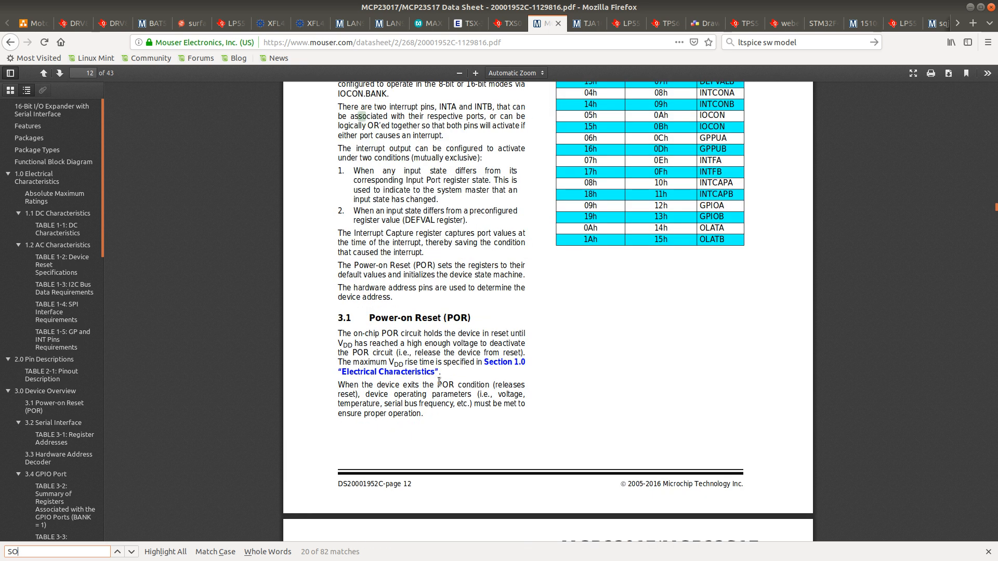
key(Return)
key(Return)
key(Return)
key(Return)
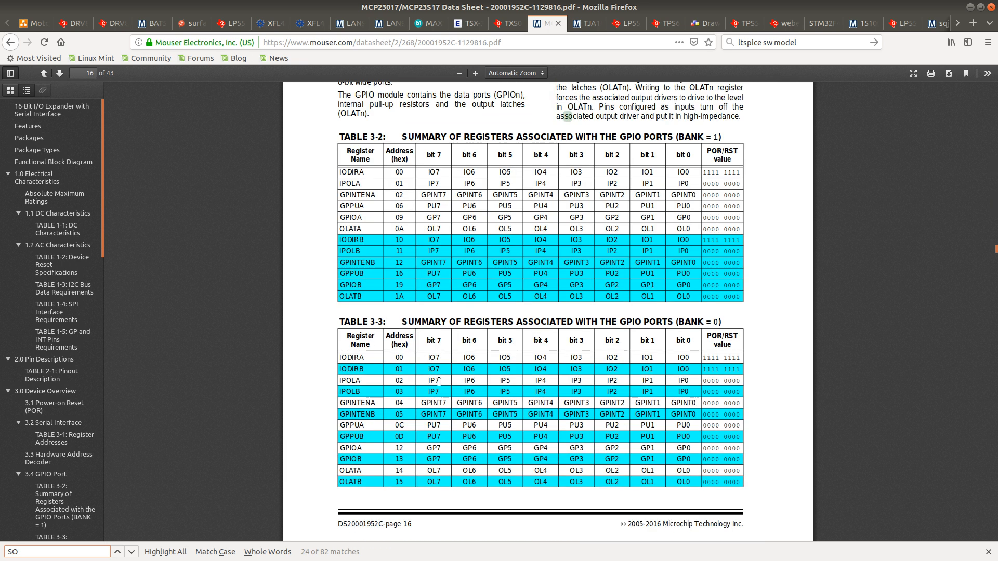
key(Return)
key(Return)
key(Return)
key(Return)
key(Return)
key(Return)
key(Return)
key(Return)
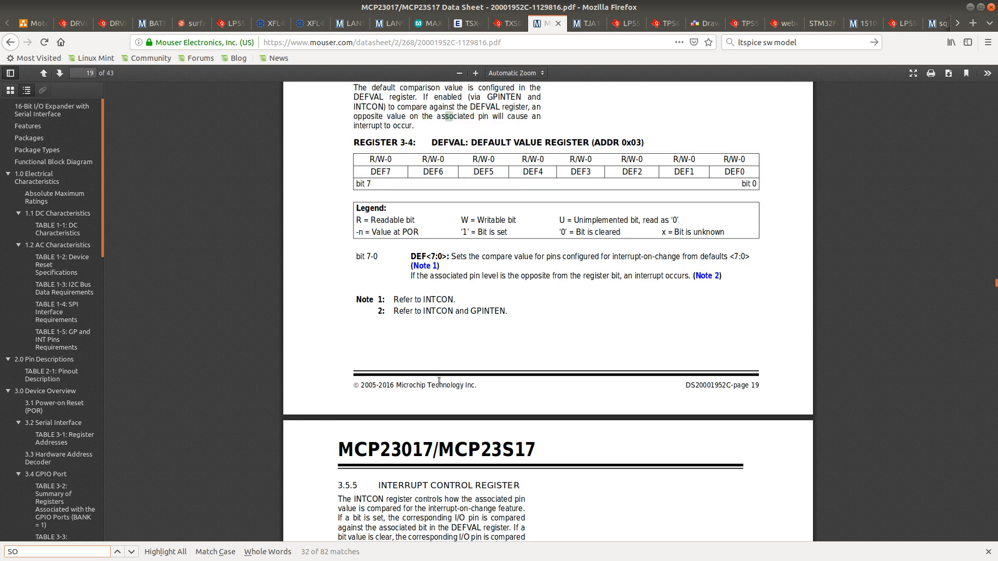
key(Return)
key(Return)
key(Return)
key(Return)
key(Return)
key(Return)
key(Return)
key(Return)
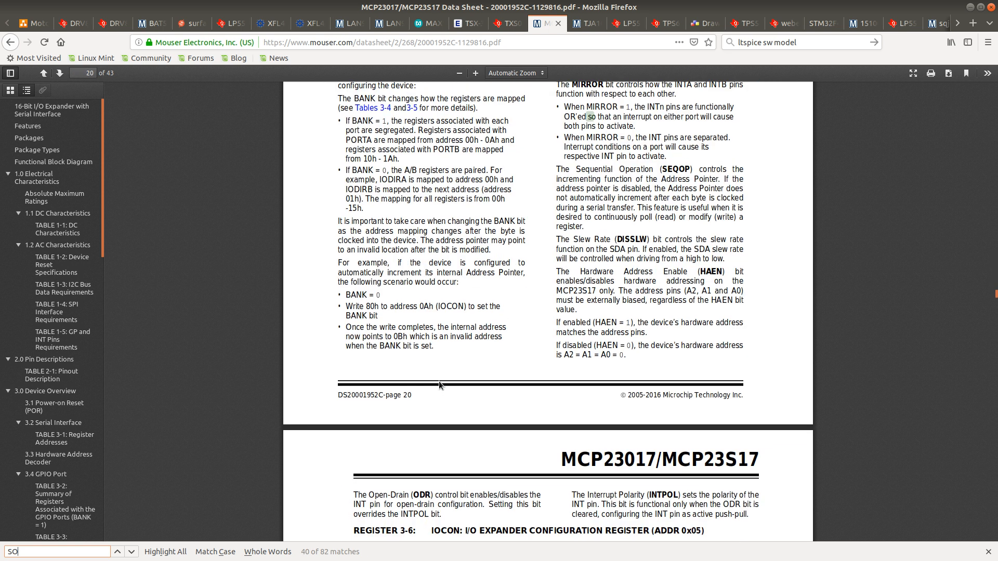
key(Return)
key(Return)
key(Return)
key(Return)
key(Return)
key(Return)
key(Return)
key(Return)
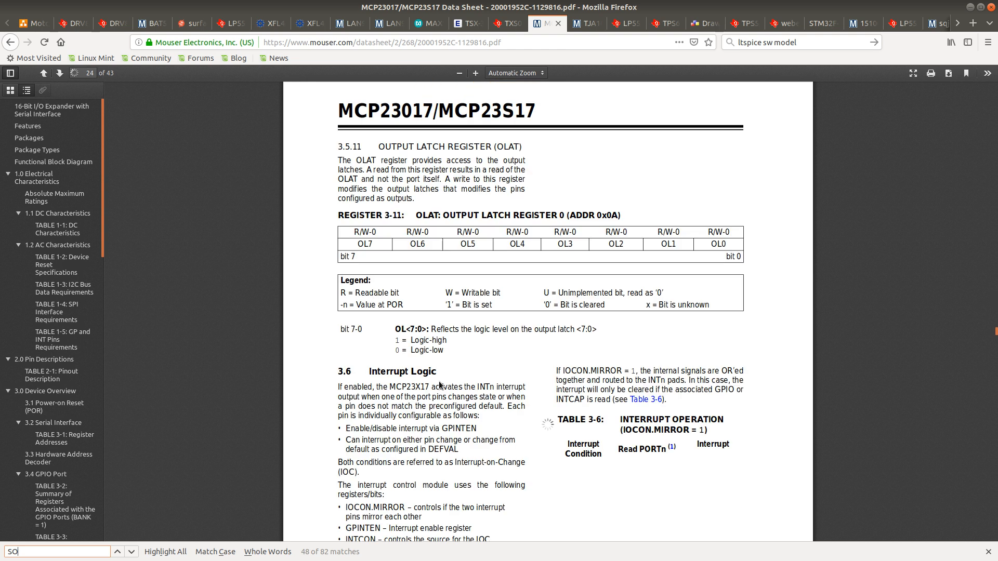
key(Return)
key(Return)
key(Return)
key(Return)
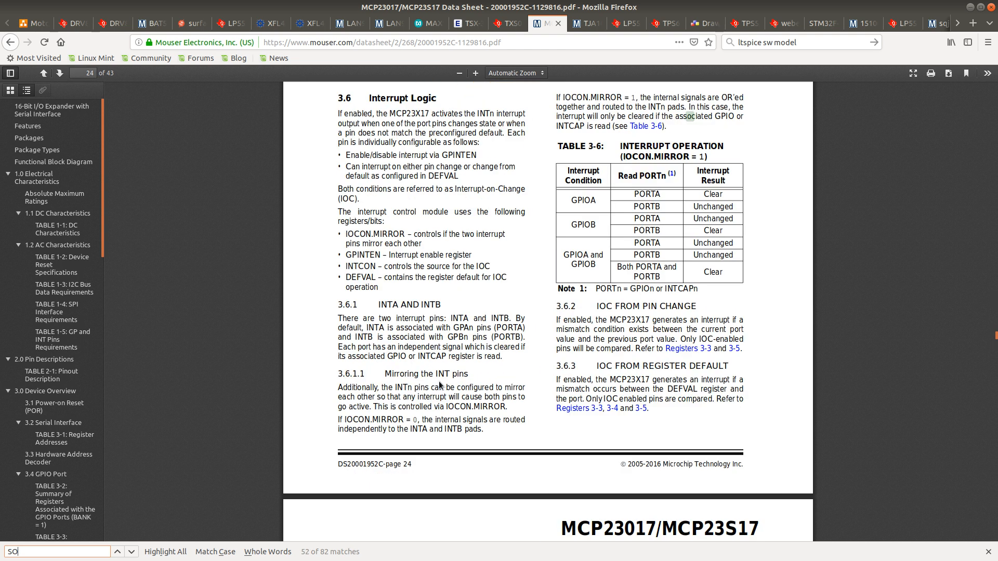
key(Return)
key(Return)
key(Return)
key(Return)
key(Return)
key(Return)
key(Return)
key(Return)
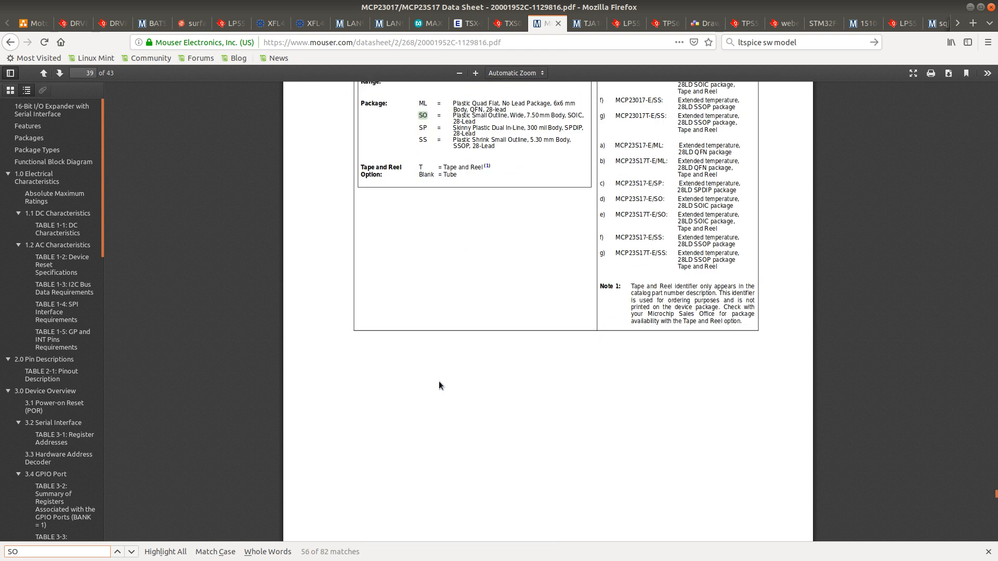
key(Return)
key(Return)
key(Return)
key(Return)
key(Return)
key(Return)
key(Return)
key(Return)
key(Return)
key(Return)
key(Return)
key(Return)
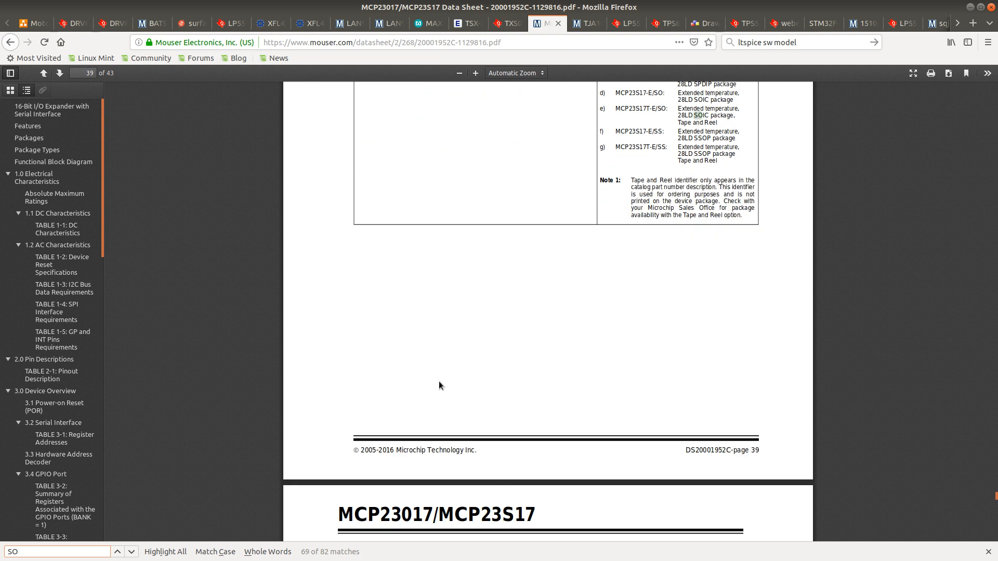
key(Return)
key(Return)
key(Return)
key(Return)
key(Return)
key(Return)
key(Return)
key(Return)
key(Return)
key(Return)
key(Return)
key(Return)
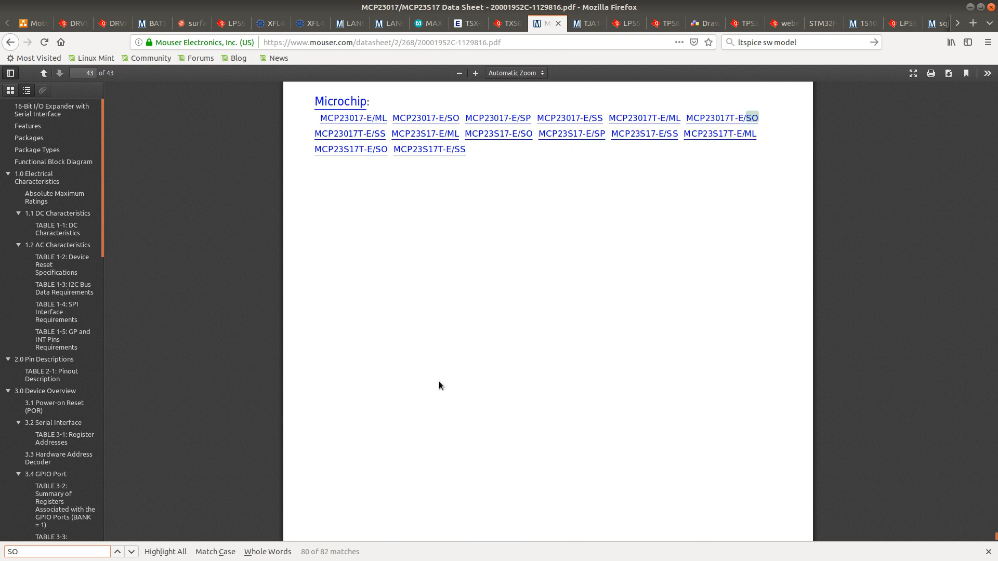
key(Return)
key(Return)
key(Return)
key(Return)
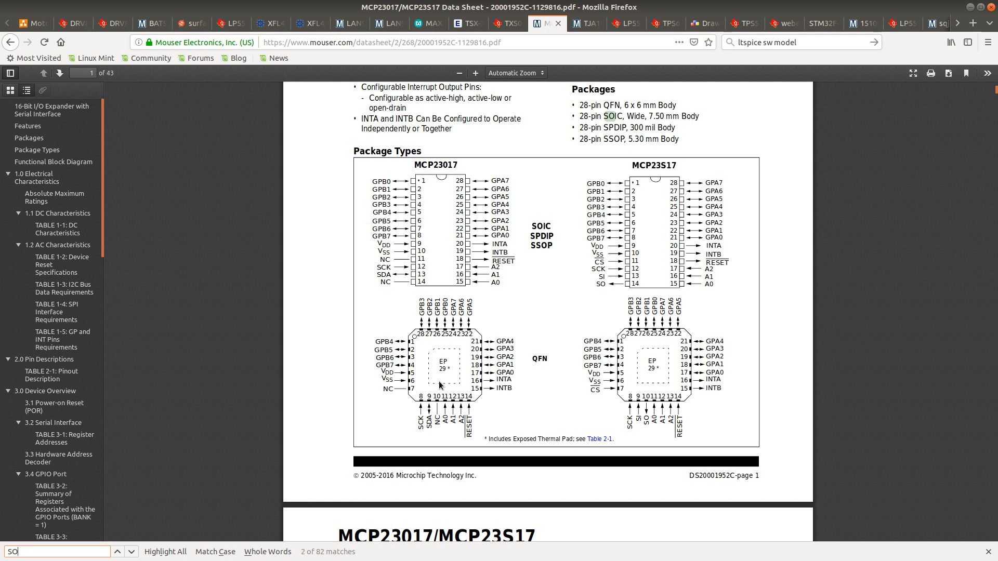
key(Return)
key(Return)
key(Return)
key(Return)
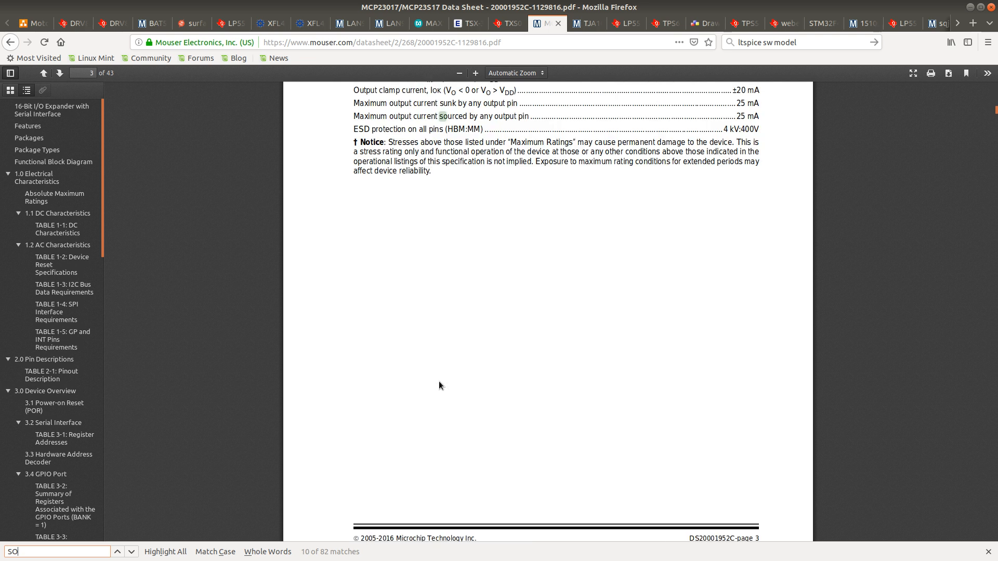
key(Return)
key(Return)
key(Return)
key(Return)
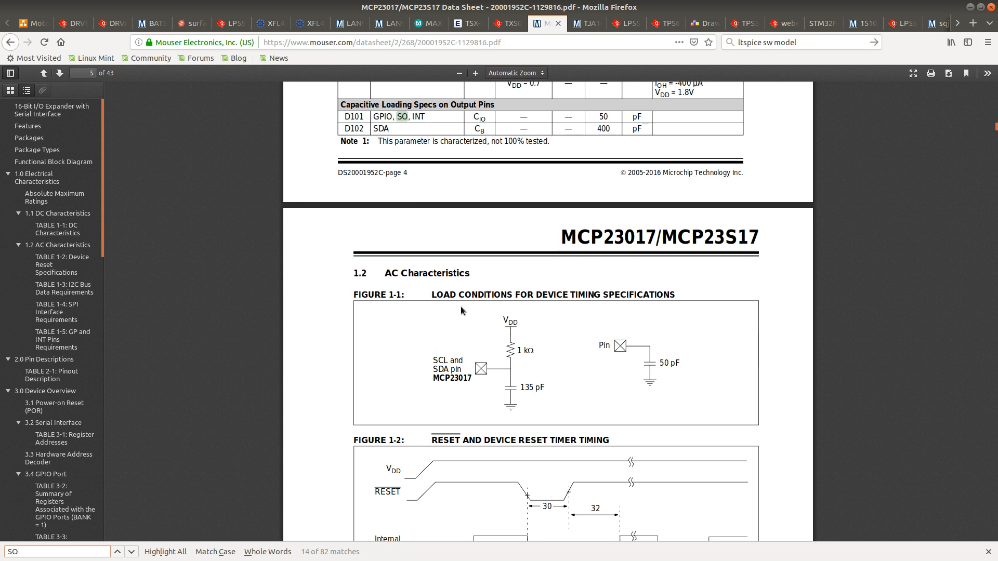
scroll(501, 328, down, 7)
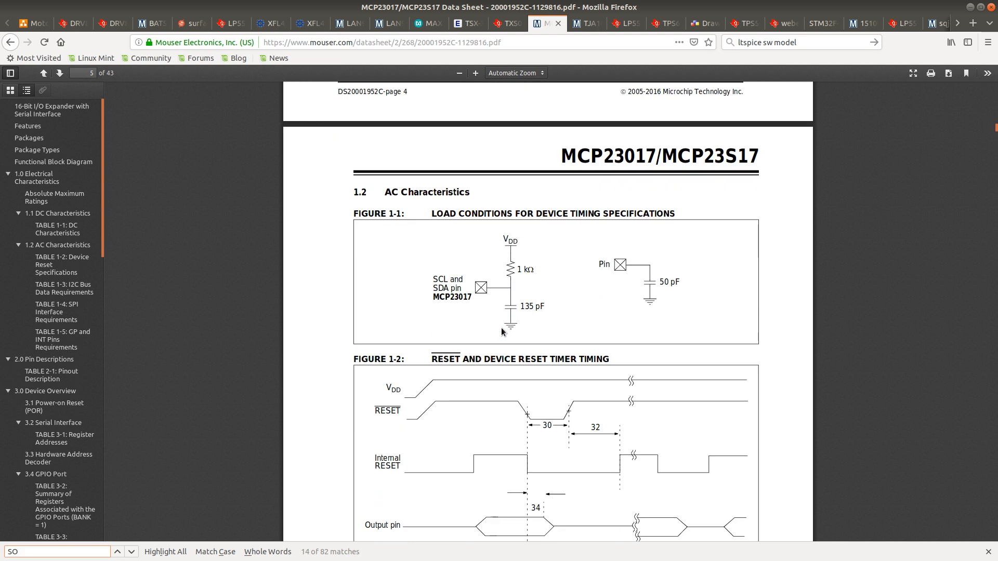
scroll(502, 326, down, 5)
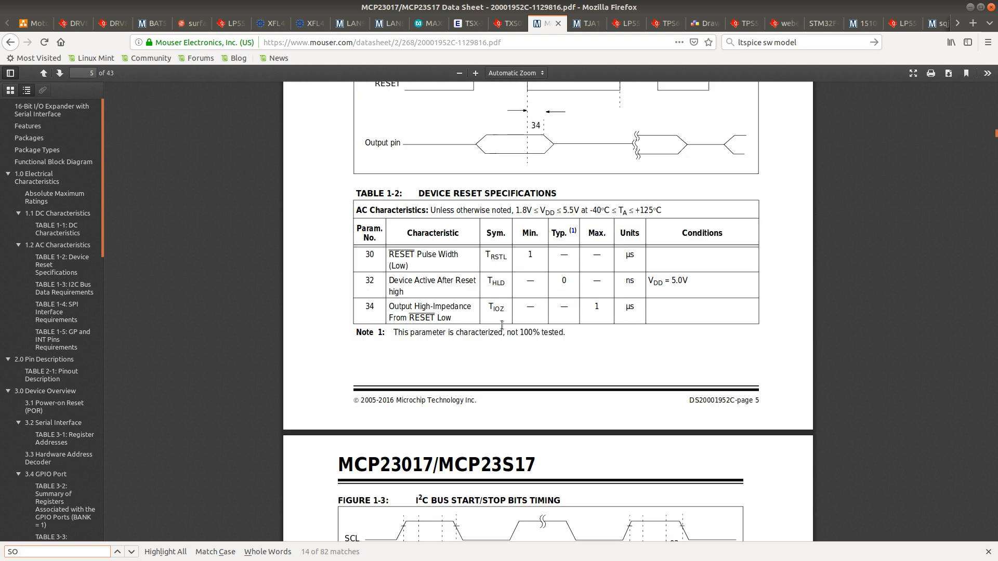
scroll(502, 328, up, 20)
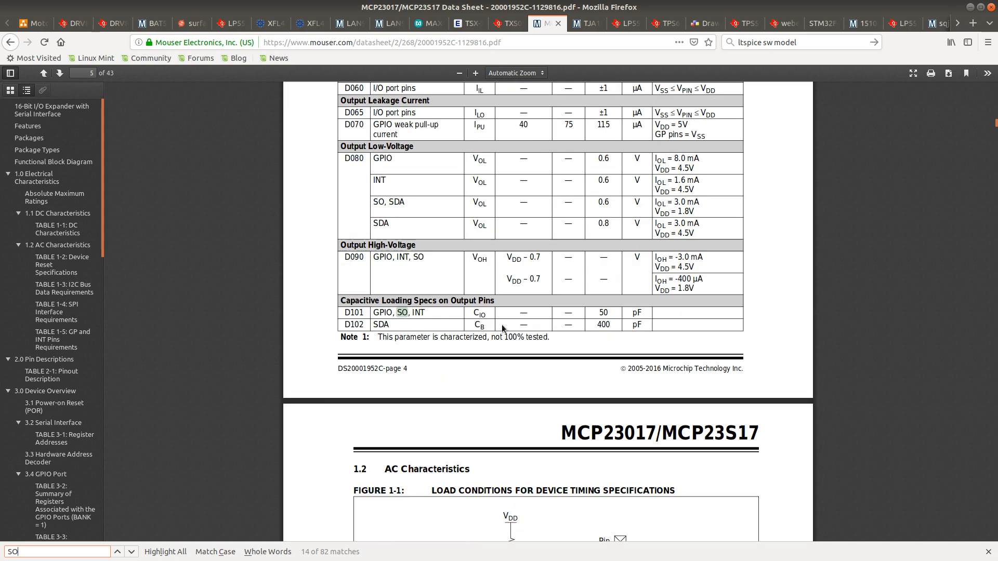
scroll(502, 328, up, 4)
Search the datasheet for "open-dra", read the pinout description table, and go through the following matches
key(ctrl+f)
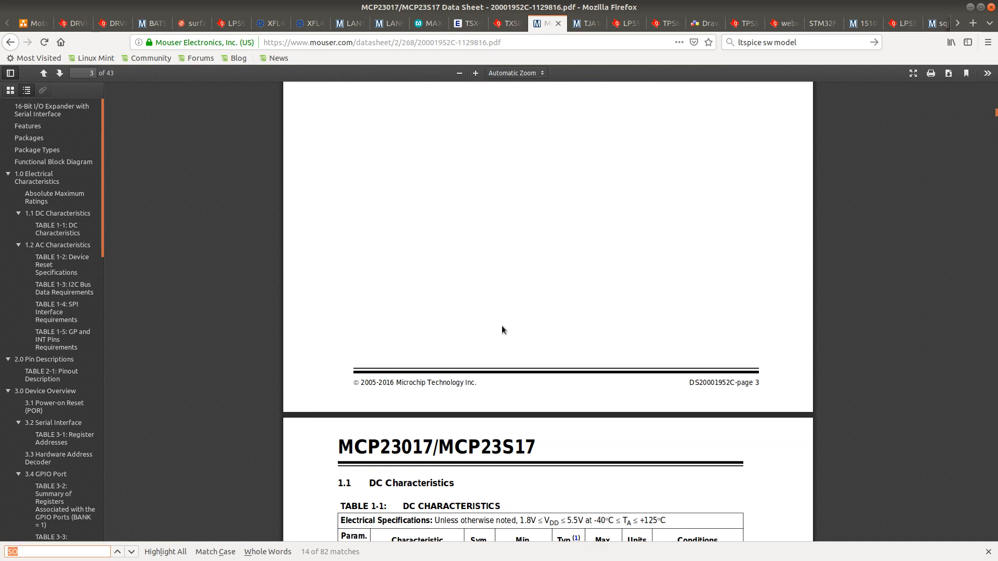
text(open-dra)
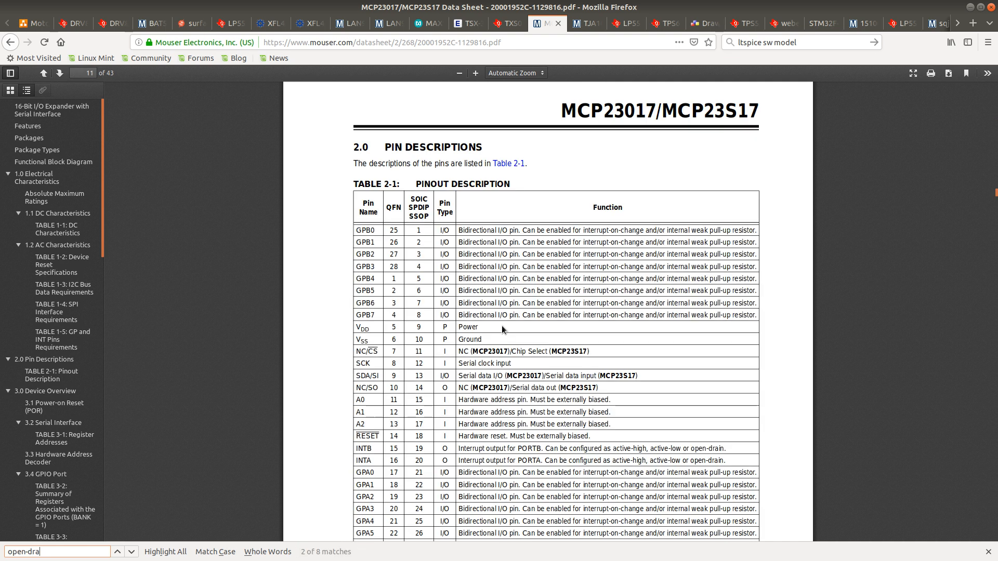
scroll(548, 251, up, 6)
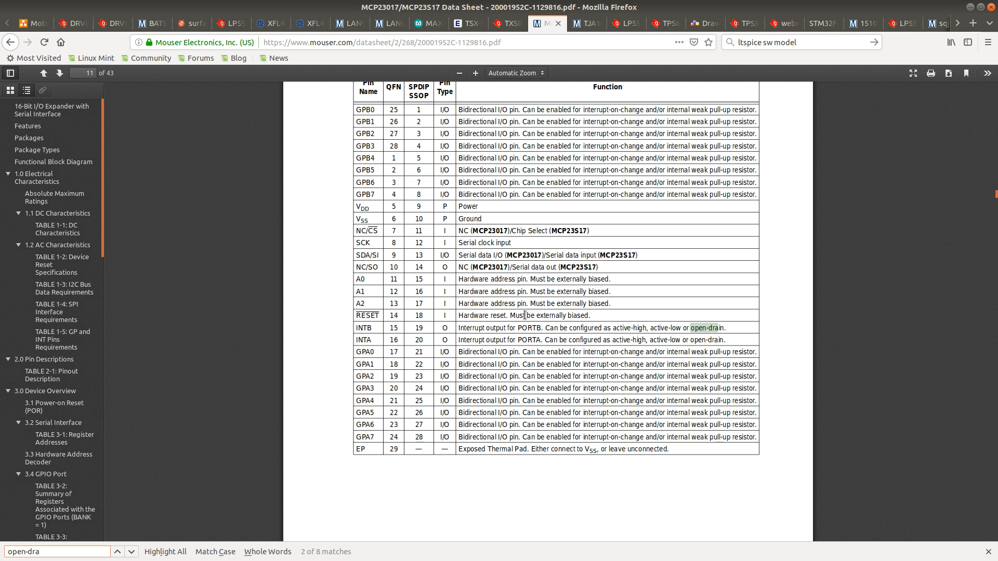
key(Return)
key(Return)
key(Return)
key(Return)
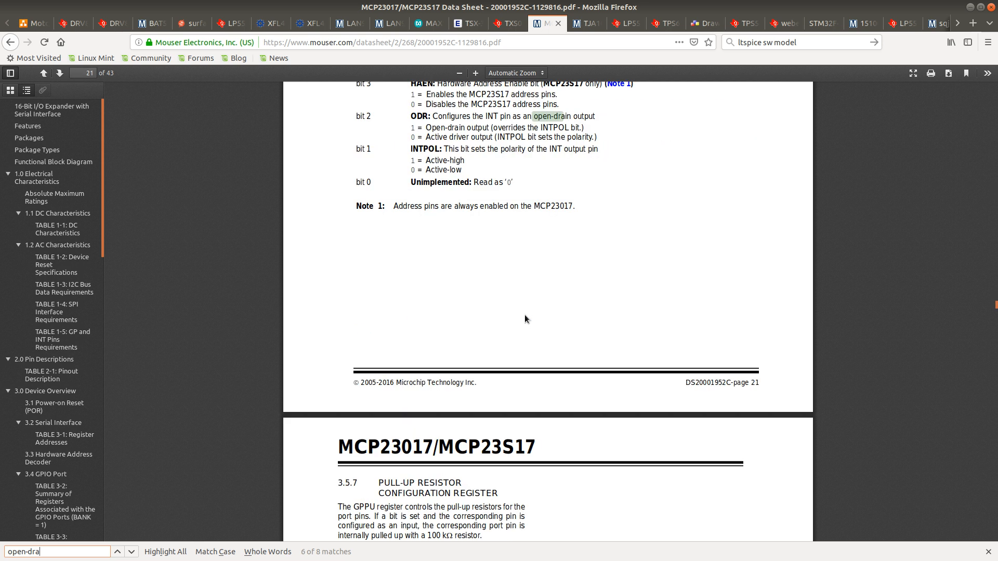
Go back through the "open-dra" matches to the pinout description table and read the NC/SO pin's entry
key(shift+Return)
key(shift+Return)
key(shift+Return)
key(shift+Return)
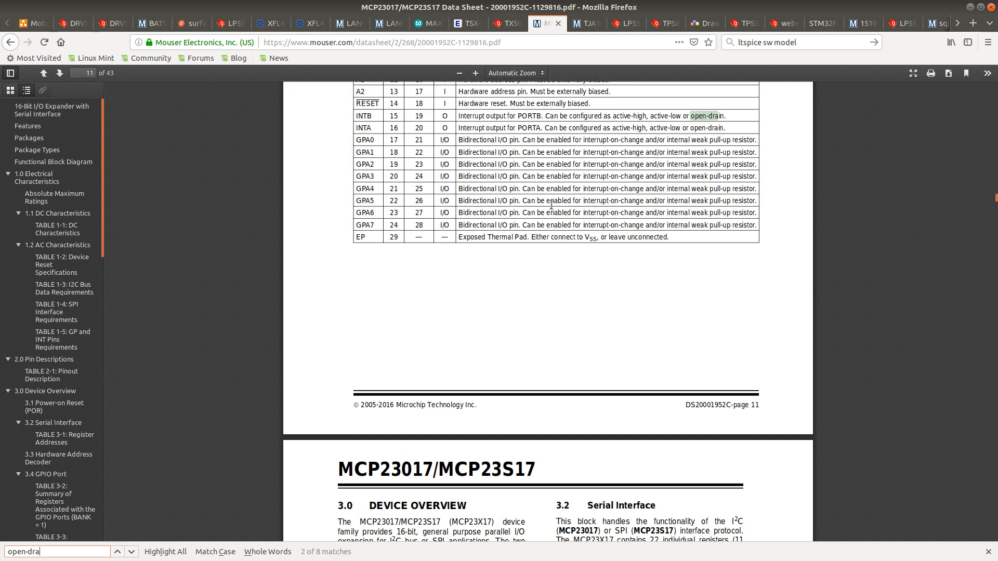
scroll(553, 202, up, 3)
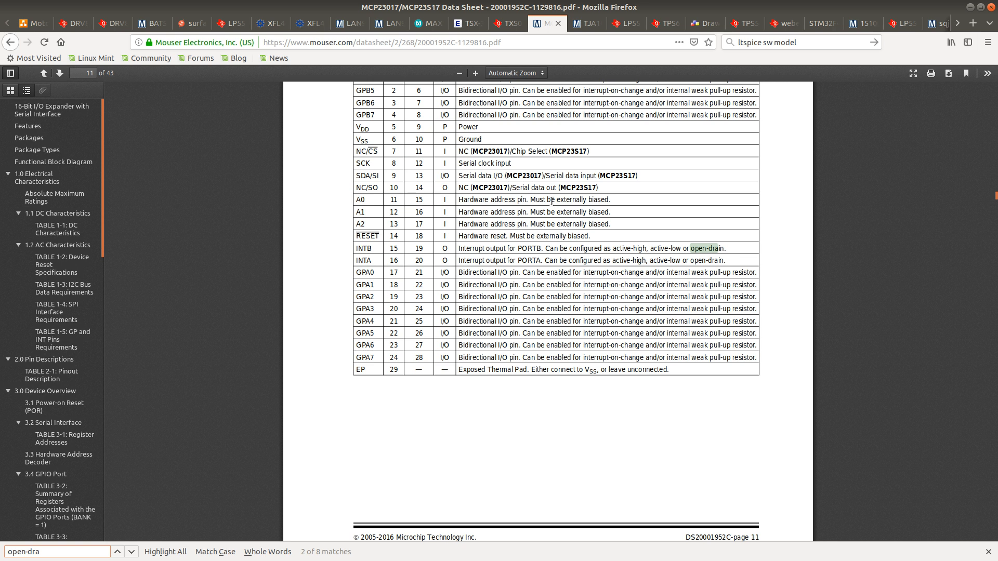
In place of the TJA1044 datasheet, search the web for "stm32 multiple miso pins connected together short" and look through the results
click(588, 23)
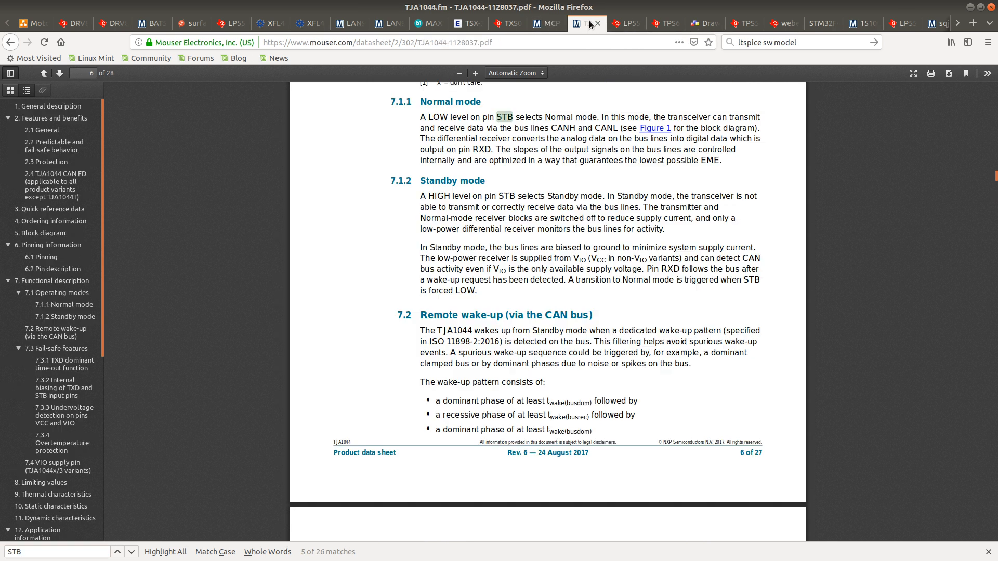
click(773, 44)
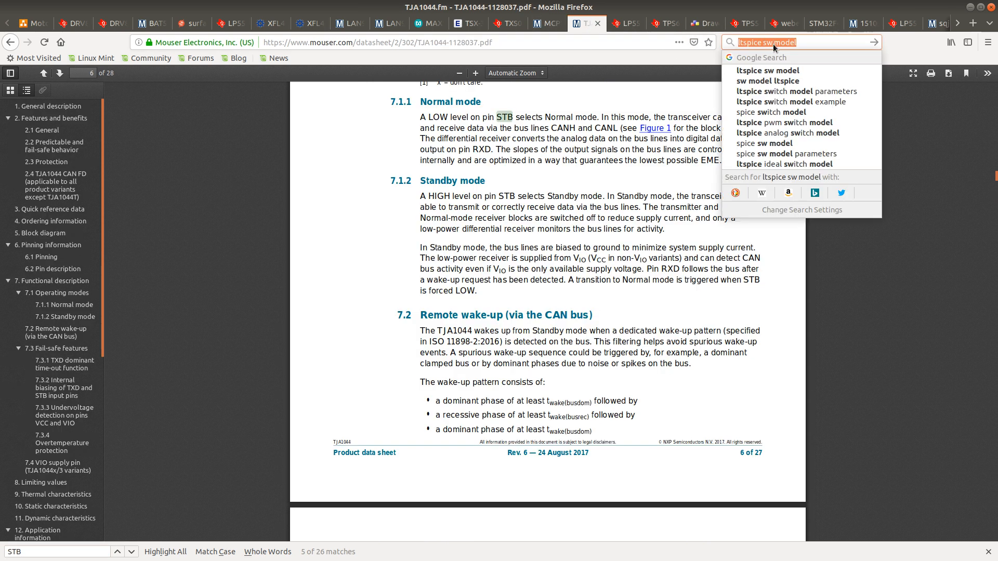
text(stm32 m)
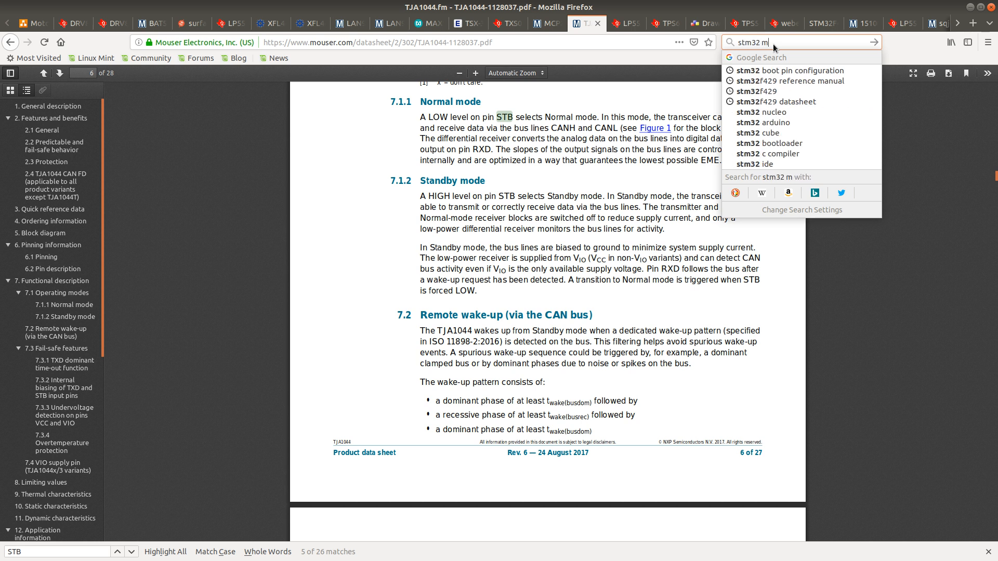
text(ultiple miso )
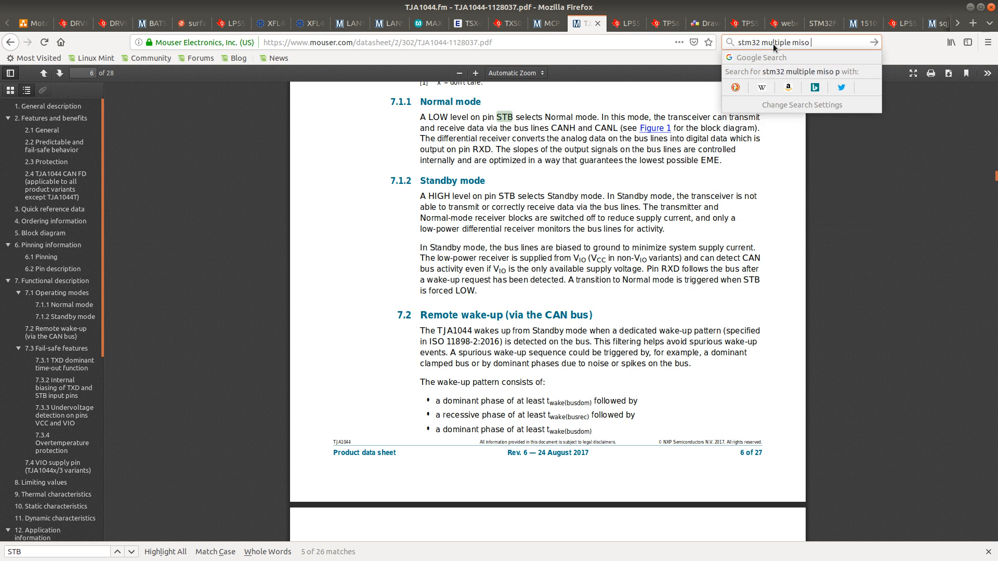
text(pins connected together short)
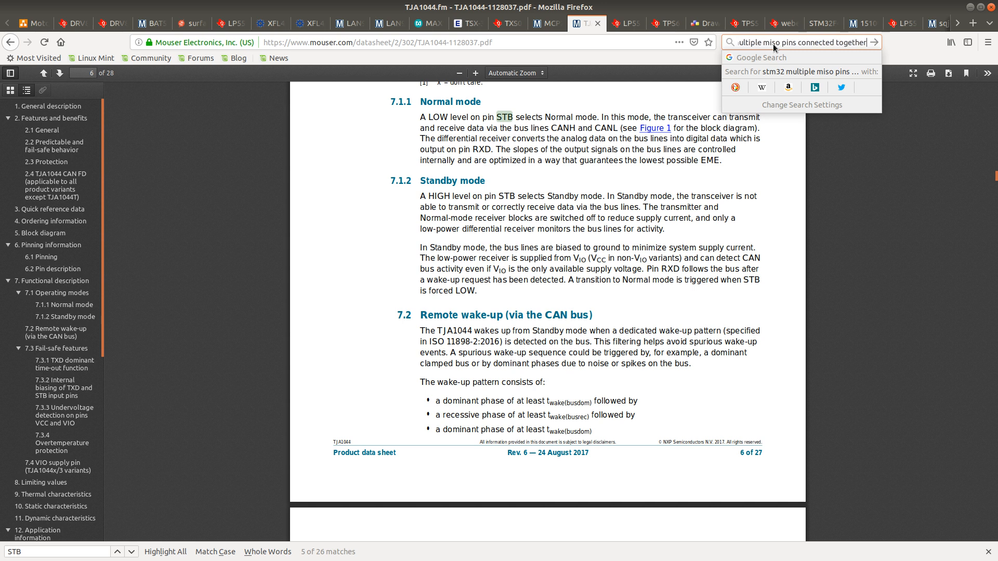
key(Return)
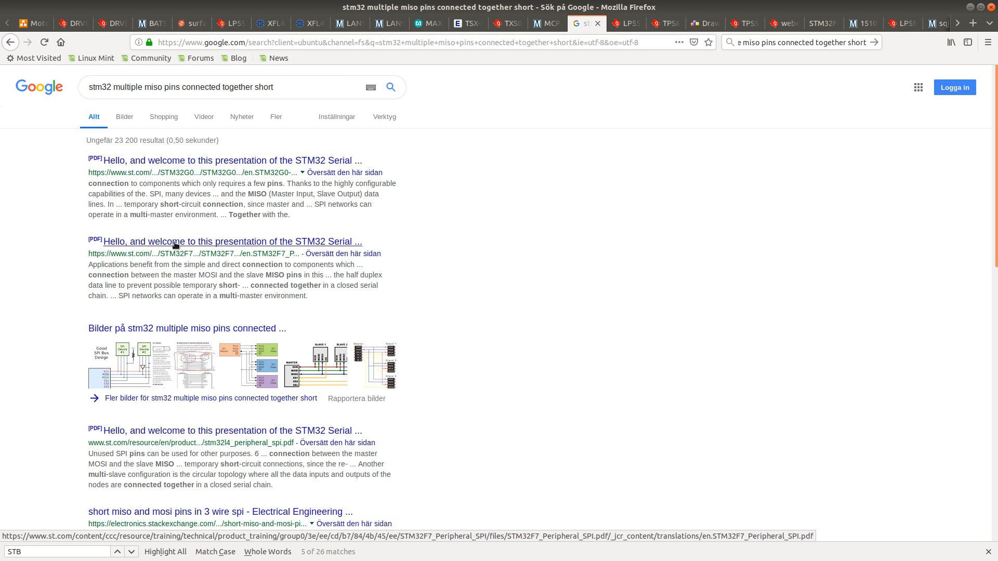
scroll(199, 310, down, 5)
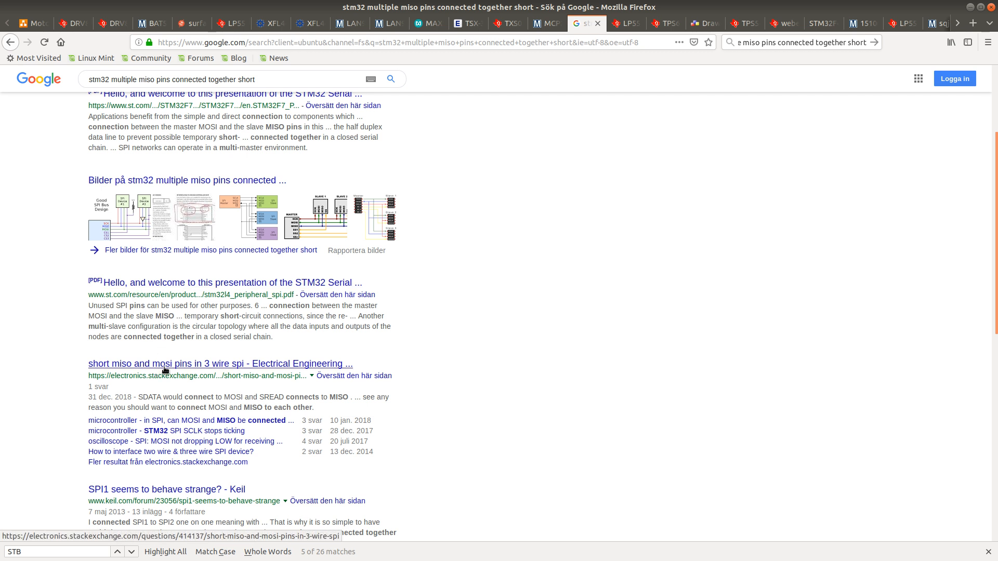
scroll(165, 369, down, 5)
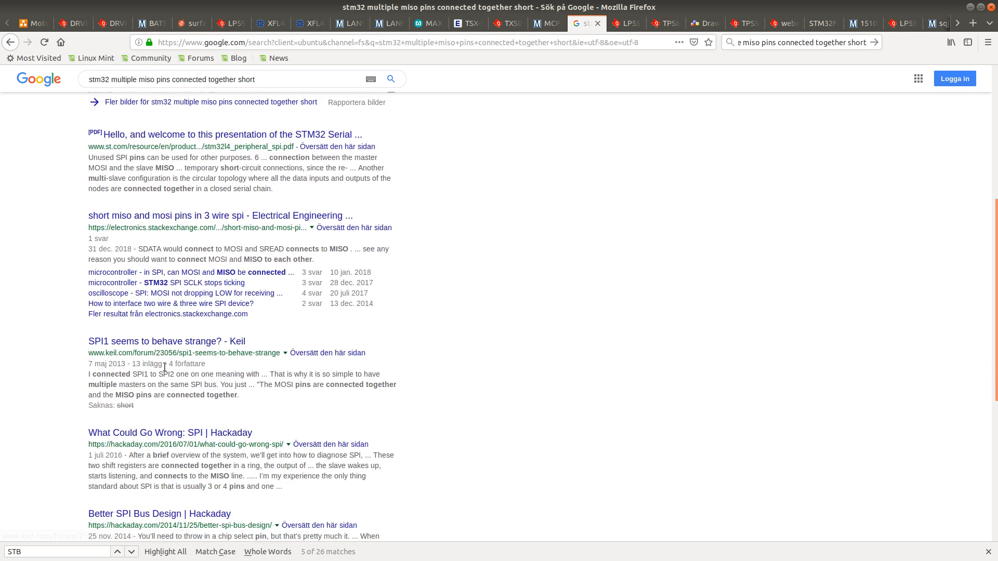
scroll(165, 367, down, 5)
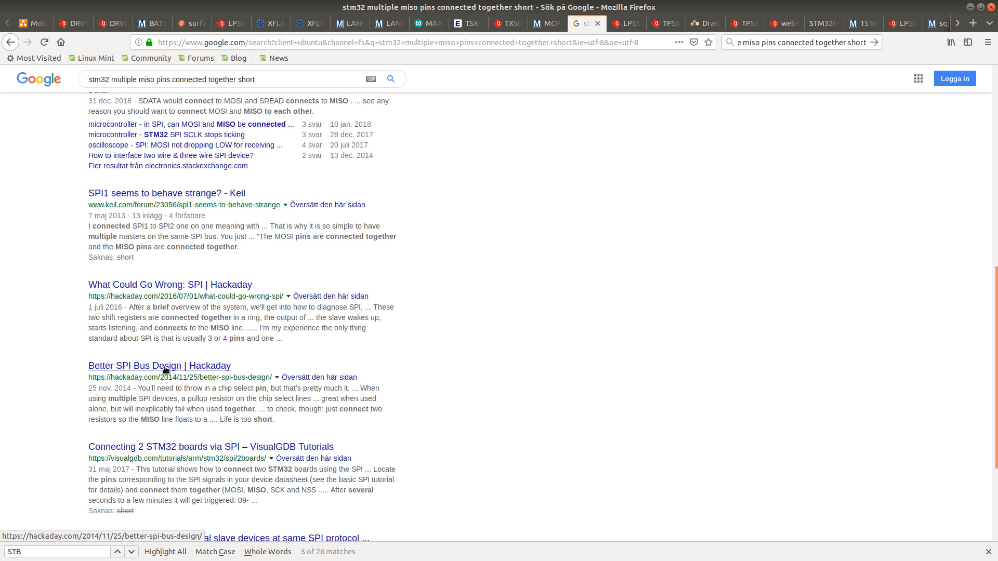
scroll(165, 369, down, 1)
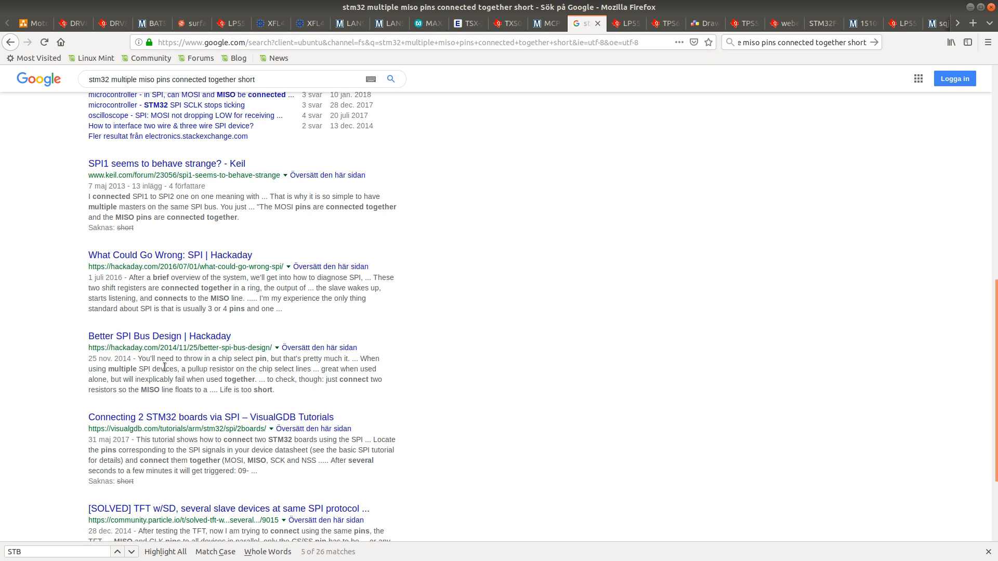
scroll(164, 367, down, 5)
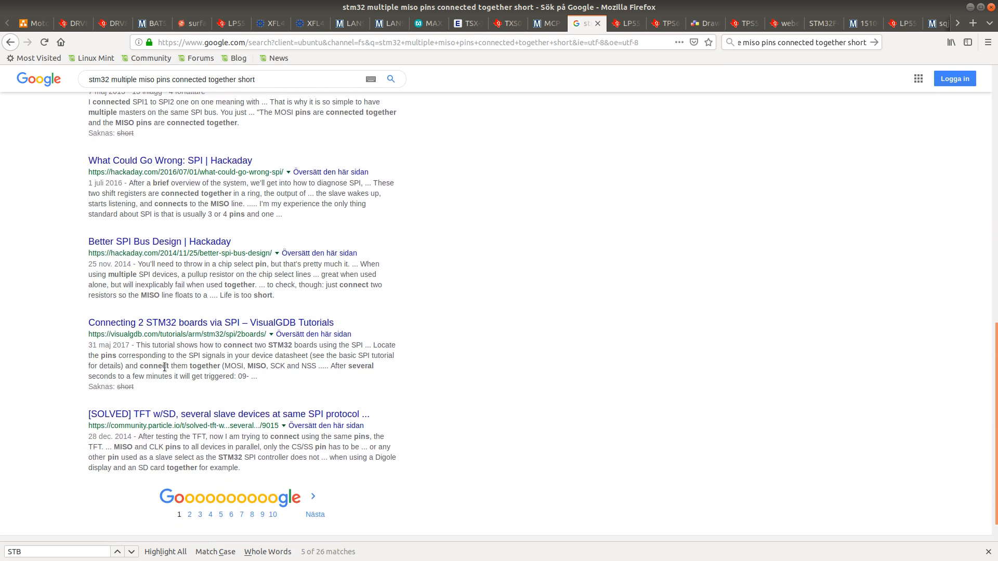
Shorten the web search to "stm32 multiple miso pins connected together" and run it again
scroll(165, 370, up, 20)
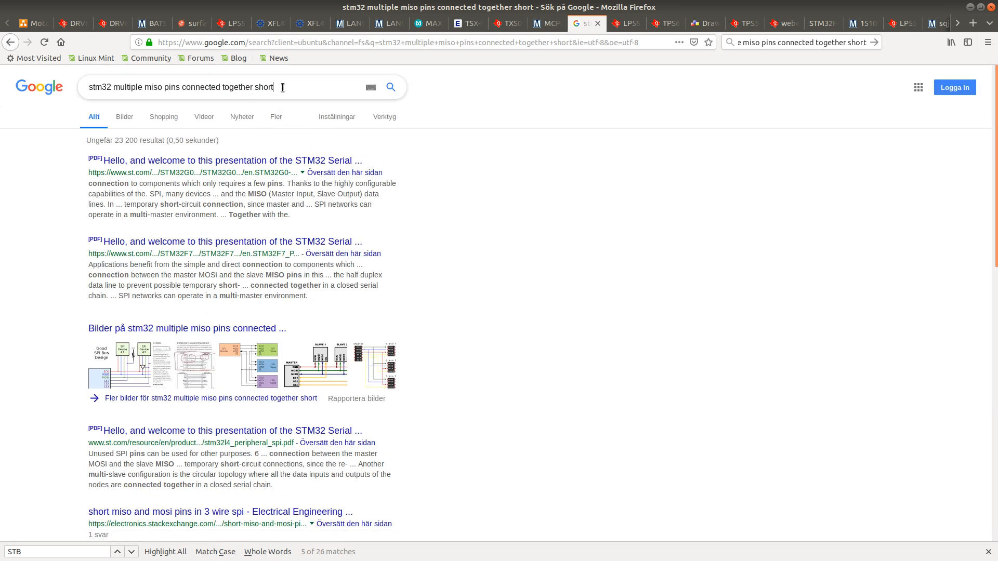
key(BackSpace)
key(BackSpace)
key(BackSpace)
key(BackSpace)
key(BackSpace)
key(BackSpace)
key(Return)
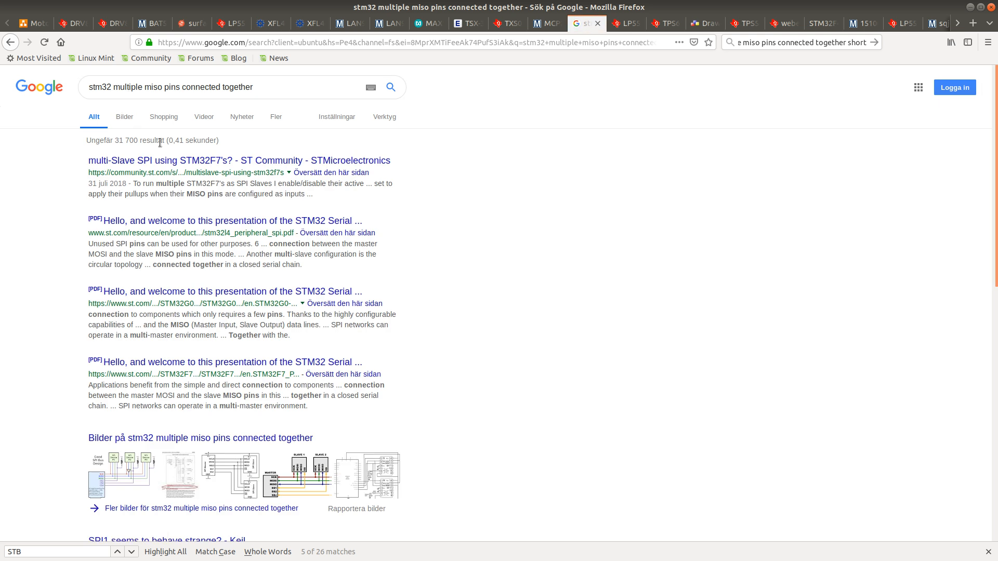
Open the ST Community thread "multi-Slave SPI using STM32F7's?" and read the question and its replies
click(203, 162)
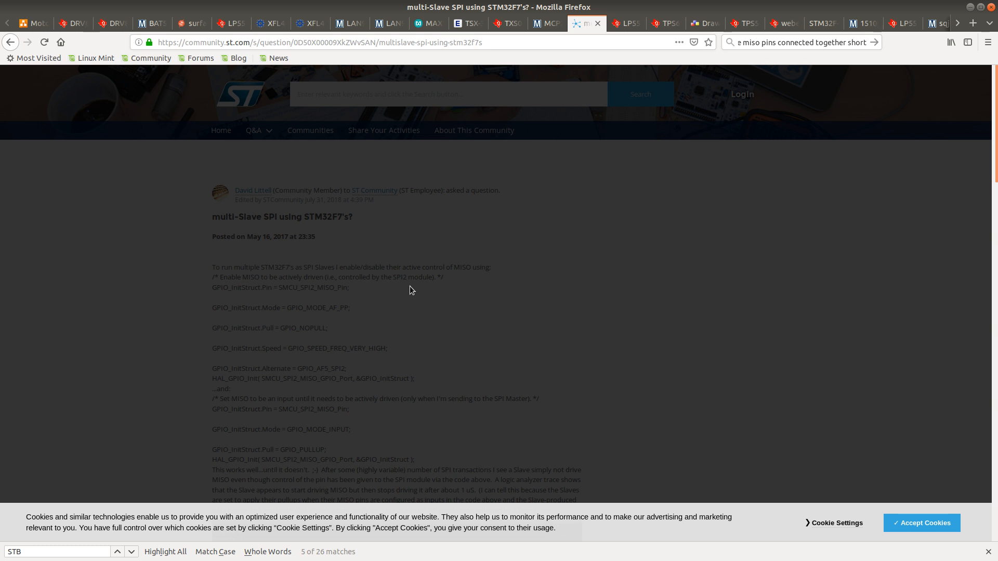
scroll(290, 276, down, 5)
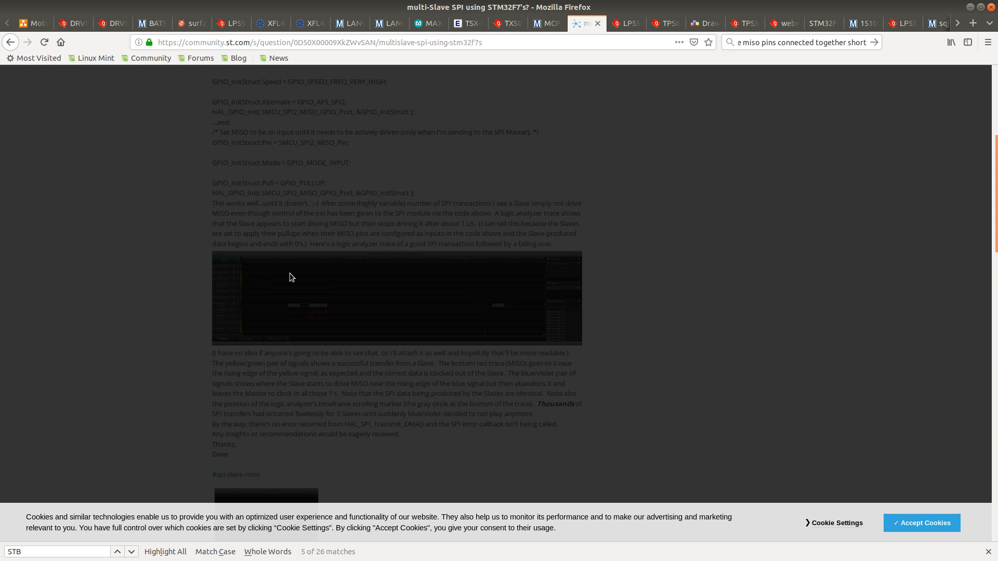
scroll(291, 273, down, 10)
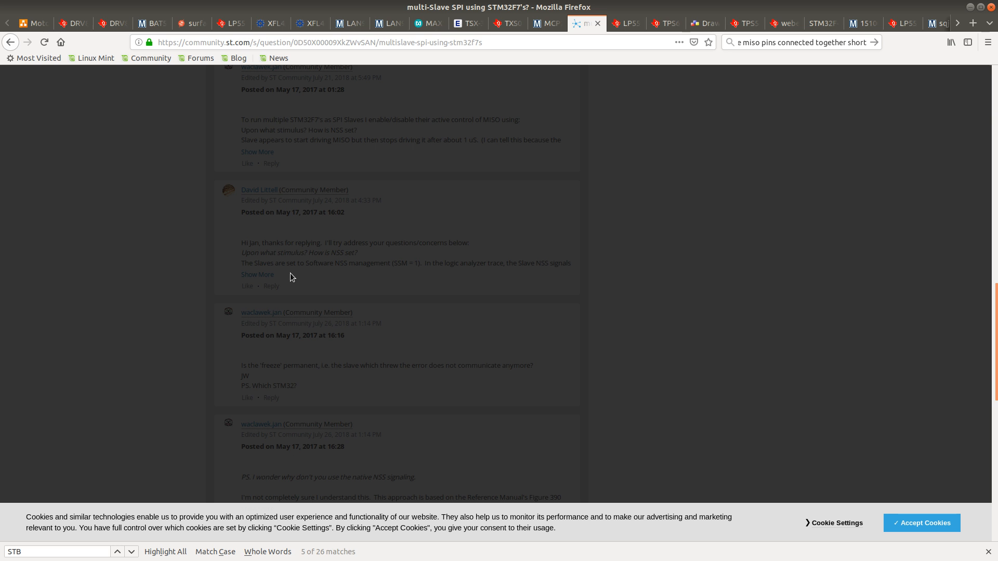
scroll(290, 273, down, 5)
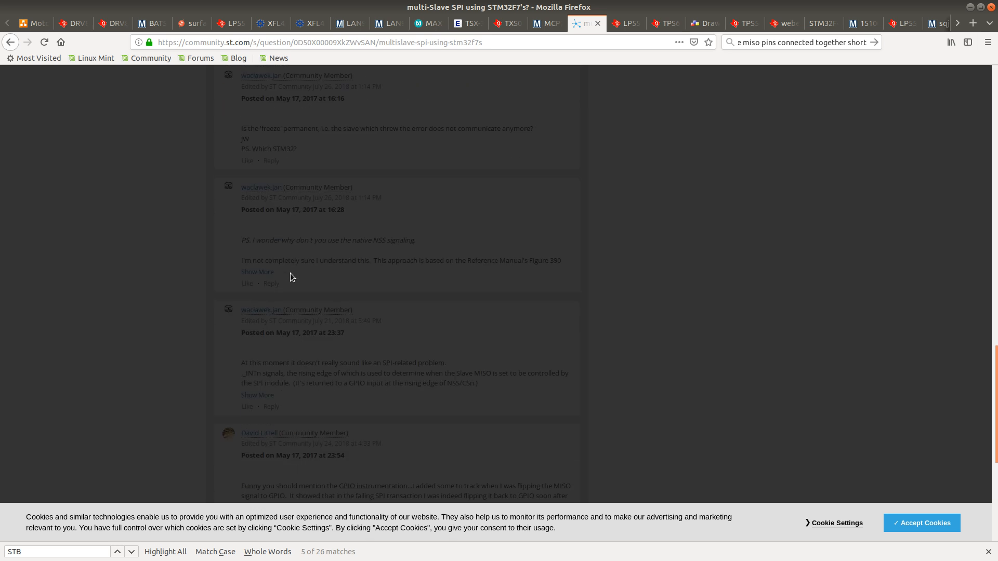
scroll(290, 273, down, 5)
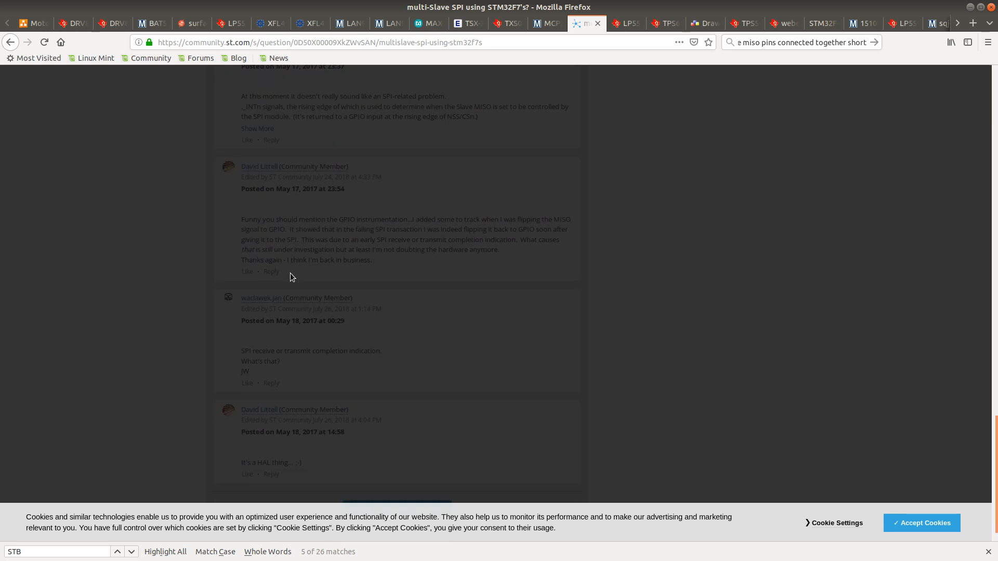
Return to the search results, open the Keil thread "Multiple slaves in SPI configuration" and read it through to the last reply
click(11, 42)
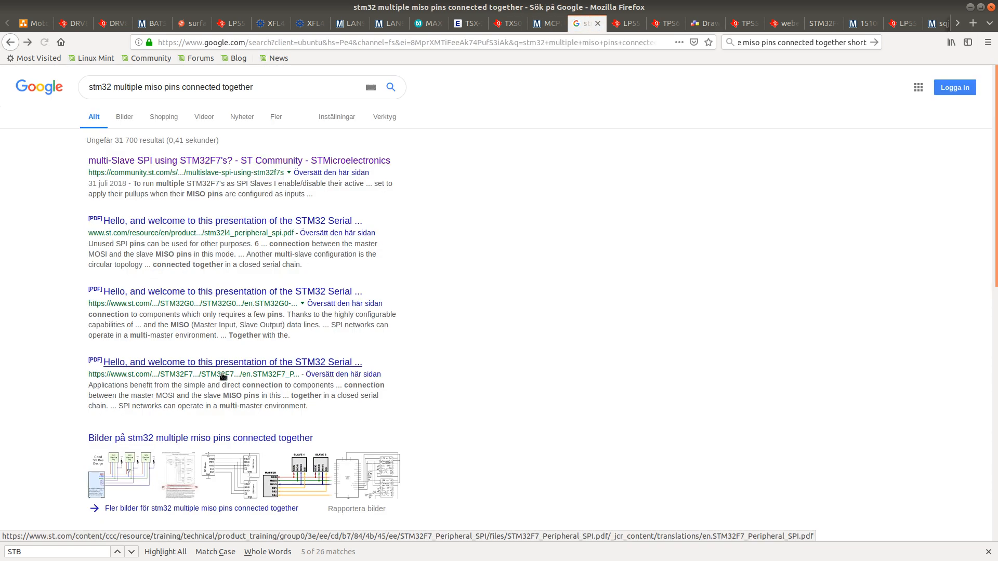
scroll(224, 377, down, 4)
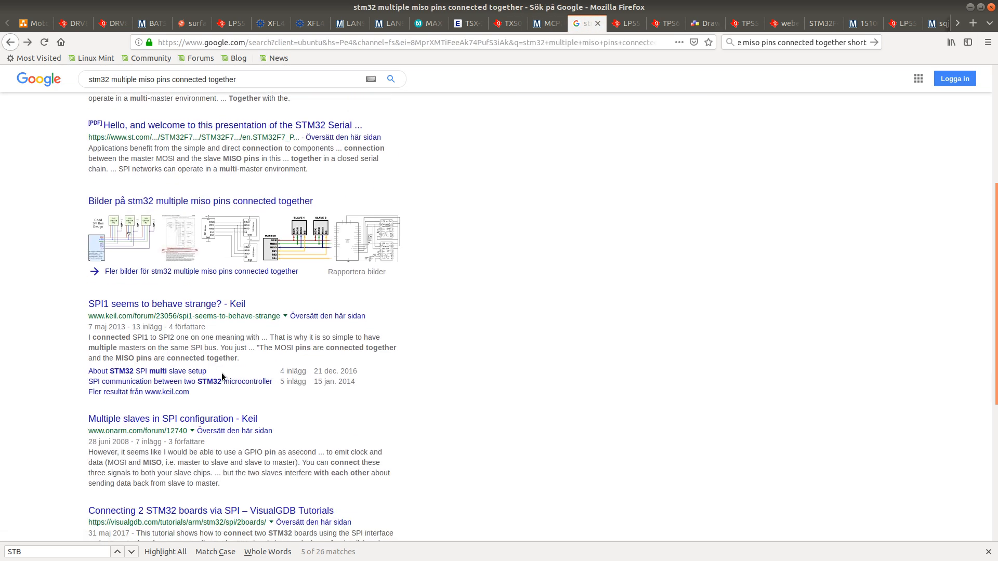
click(202, 419)
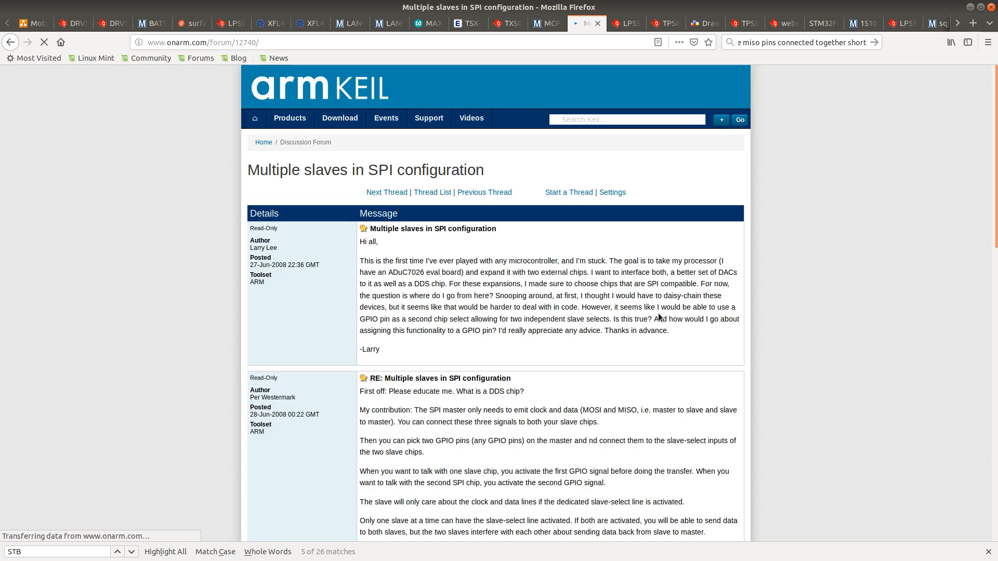
scroll(608, 320, down, 3)
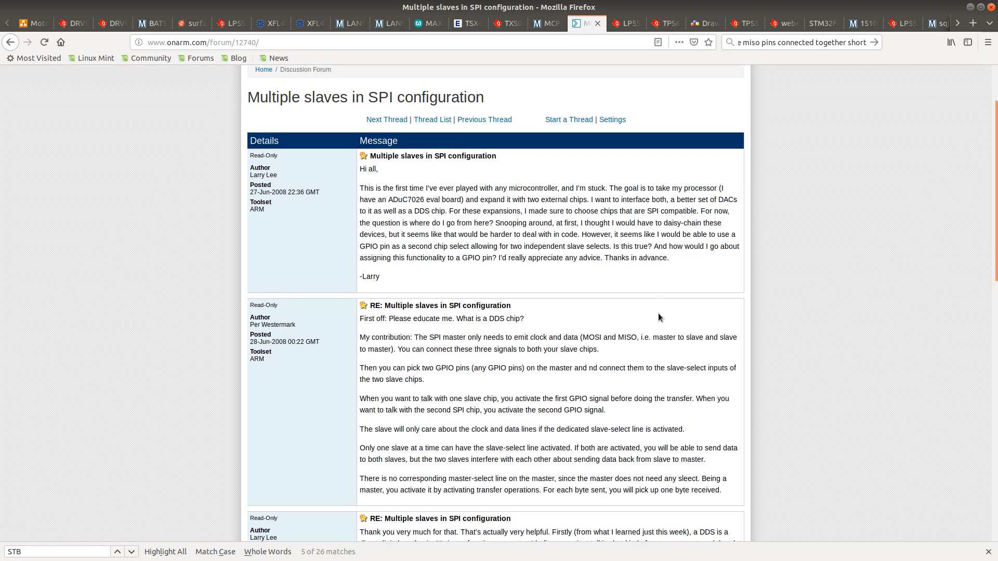
scroll(658, 313, down, 8)
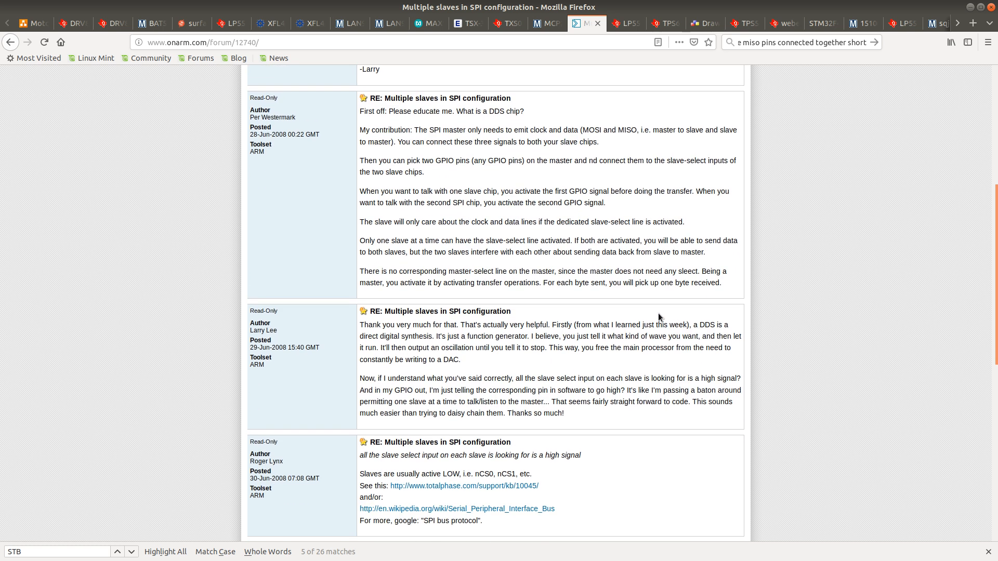
scroll(658, 313, down, 15)
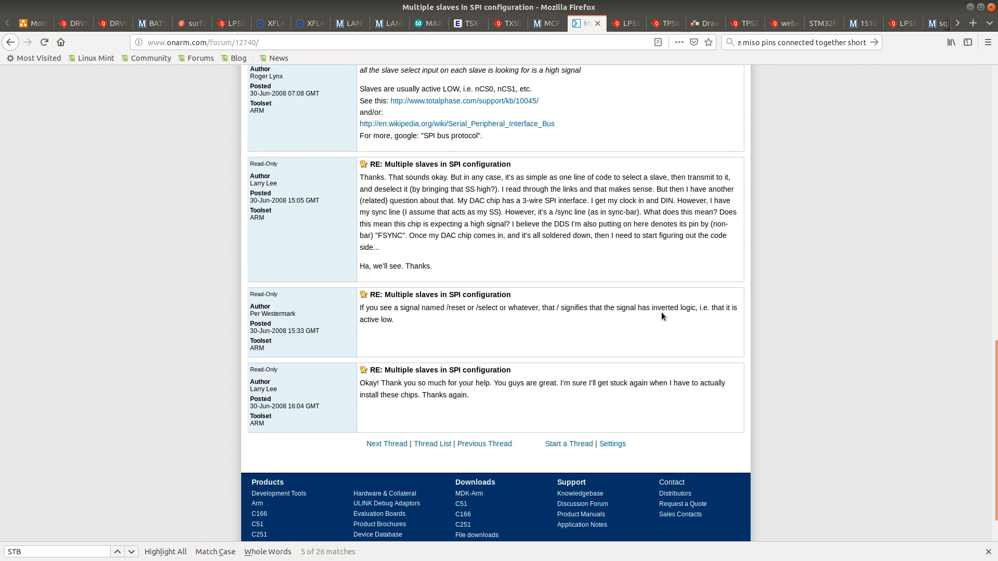
Go back to the search results and rerun the search without "stm32", as "multiple miso pins connected together"
click(10, 42)
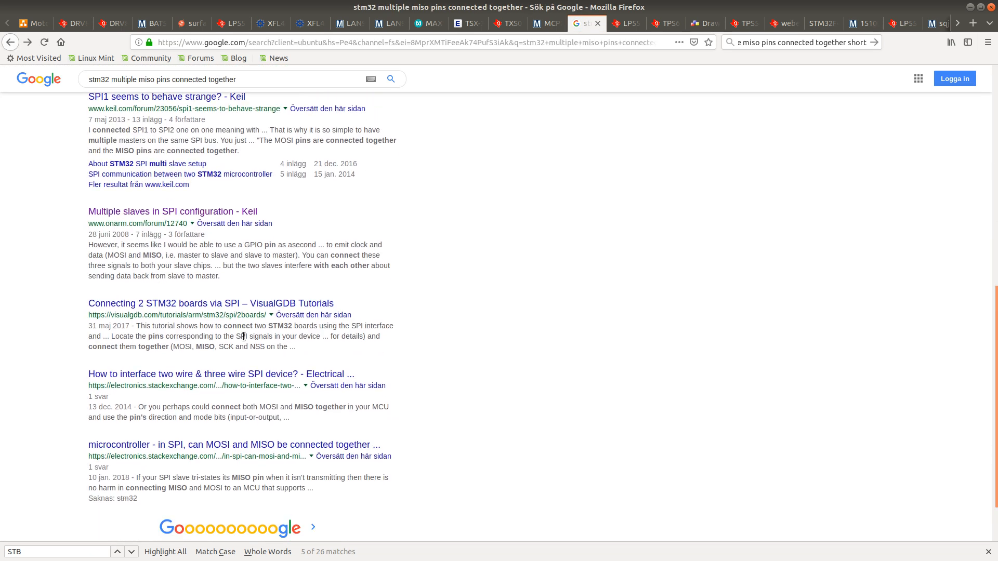
scroll(244, 312, up, 15)
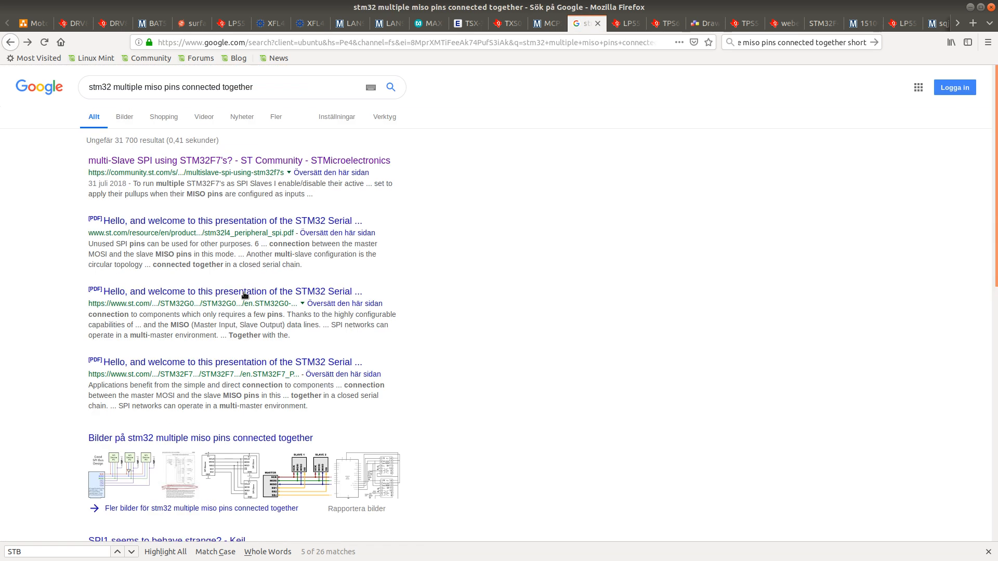
click(114, 87)
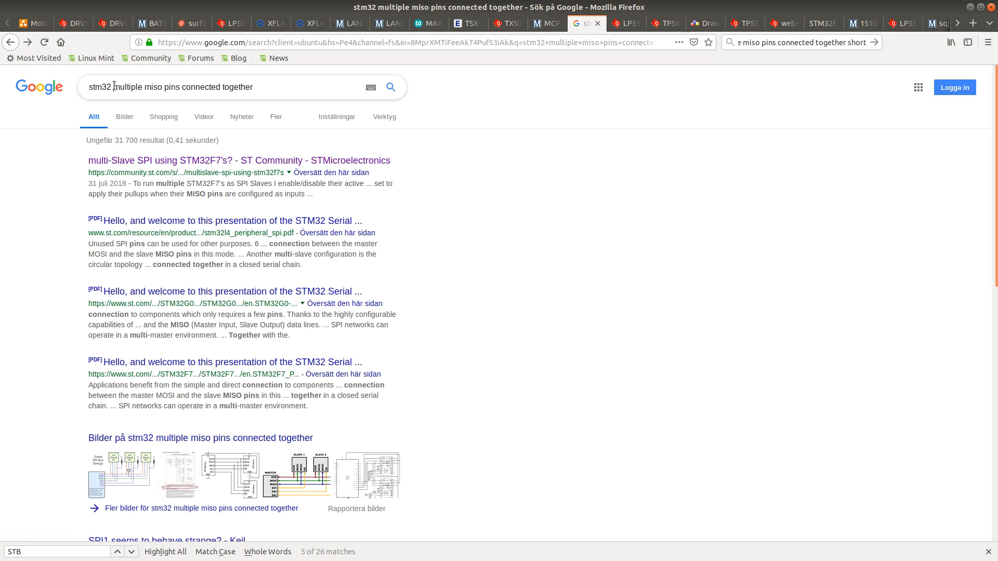
key(BackSpace)
key(BackSpace)
key(BackSpace)
key(BackSpace)
key(BackSpace)
key(BackSpace)
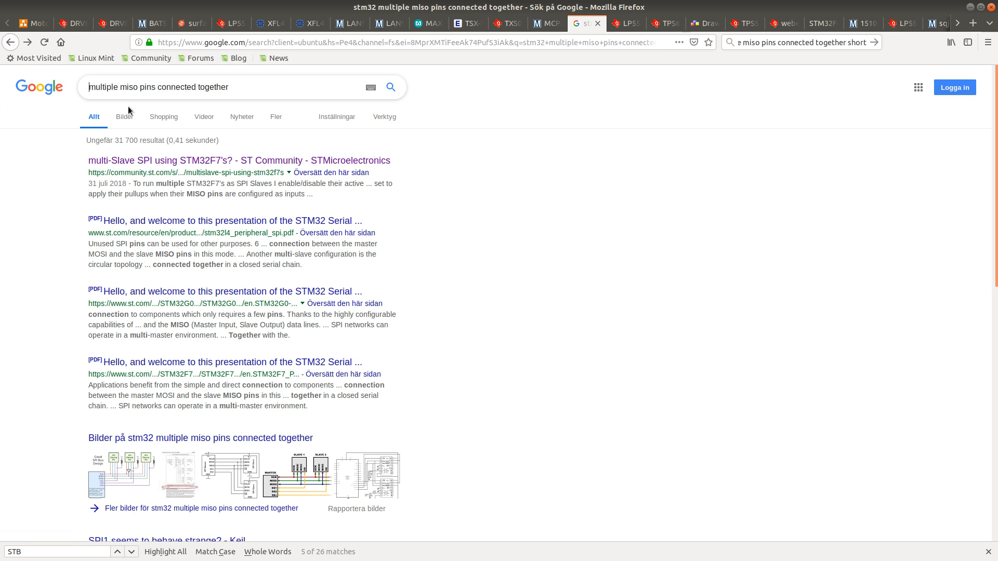
key(Return)
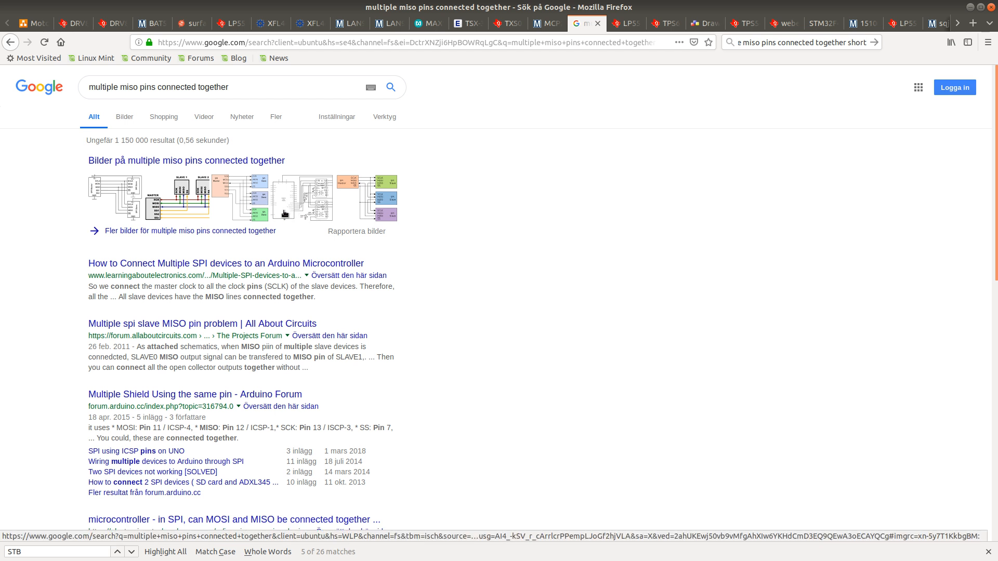
Open the article "How to Connect Multiple SPI devices to an Arduino Microcontroller" and examine its MISO wiring diagrams and pin connection text
click(194, 264)
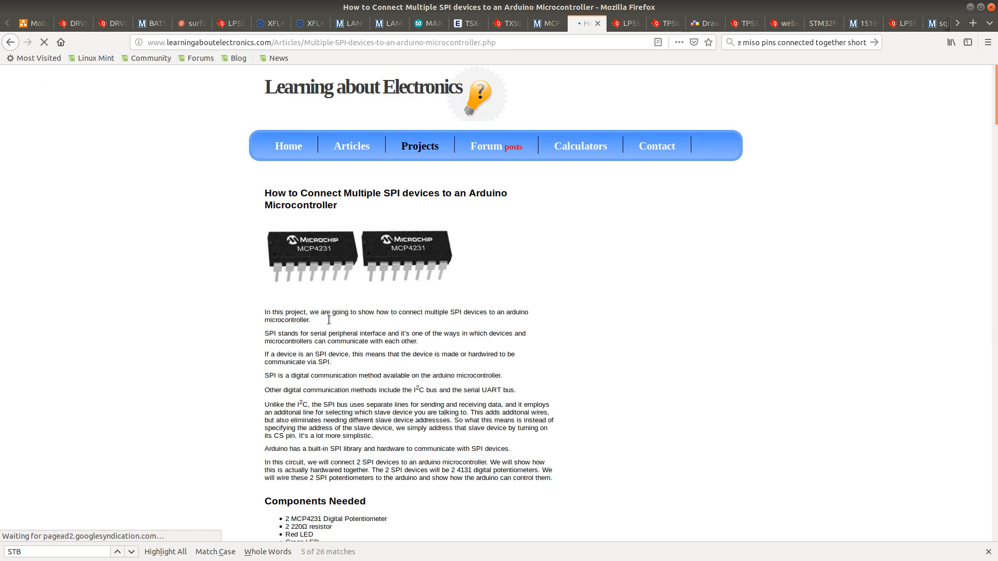
scroll(329, 319, down, 15)
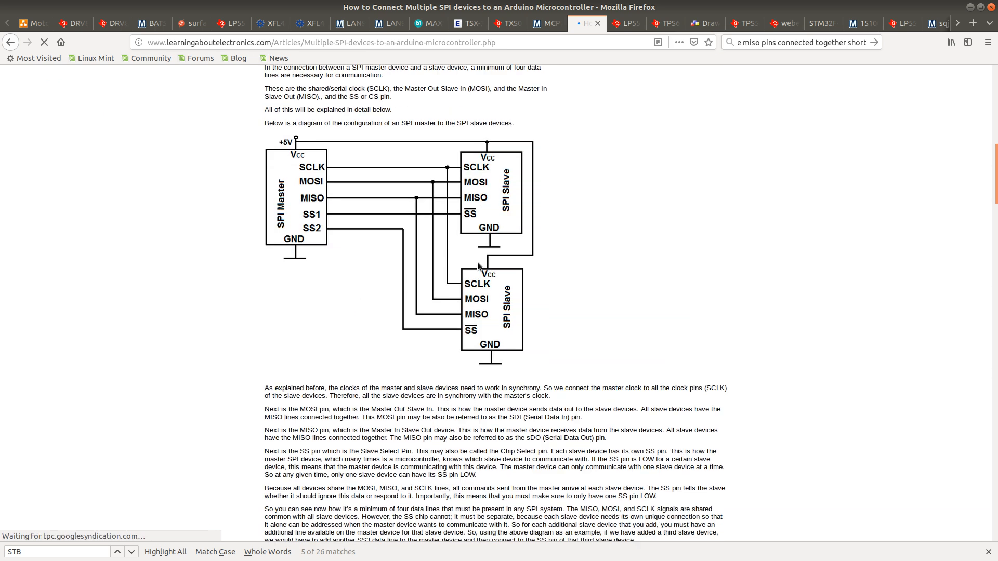
scroll(562, 292, down, 10)
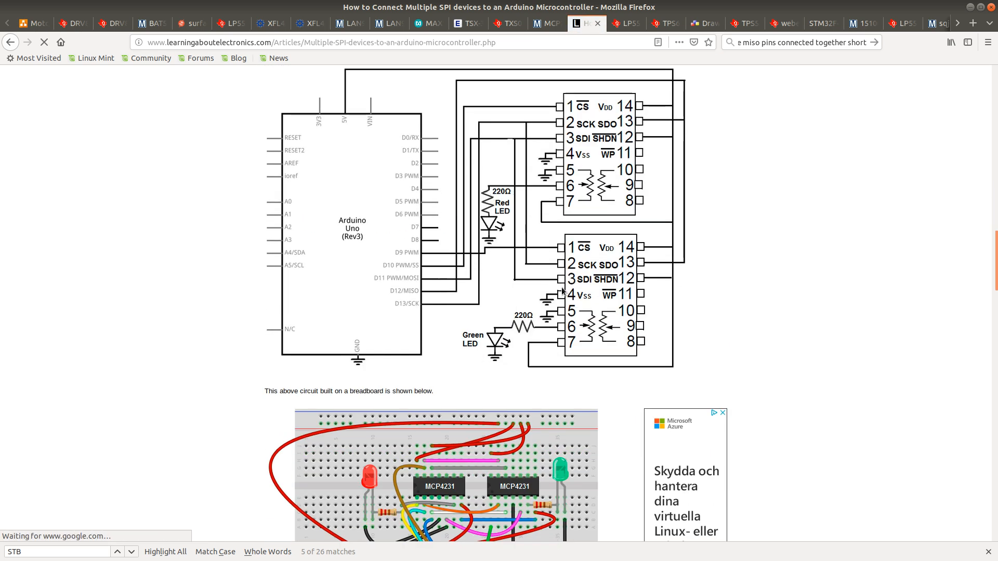
scroll(563, 291, down, 9)
scroll(561, 294, down, 15)
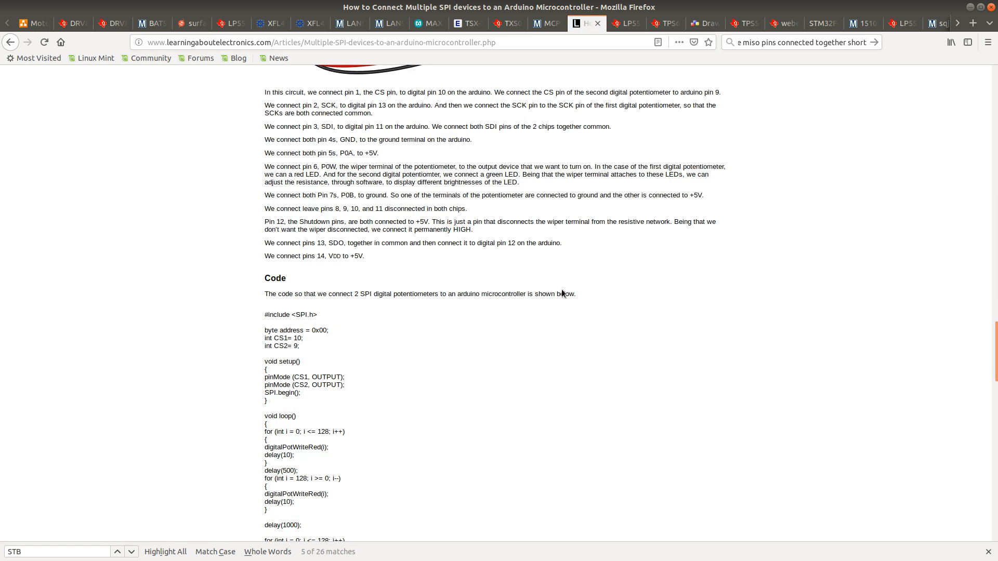
Return to the search results and replace the query with a search for "shared miso application note"
click(10, 42)
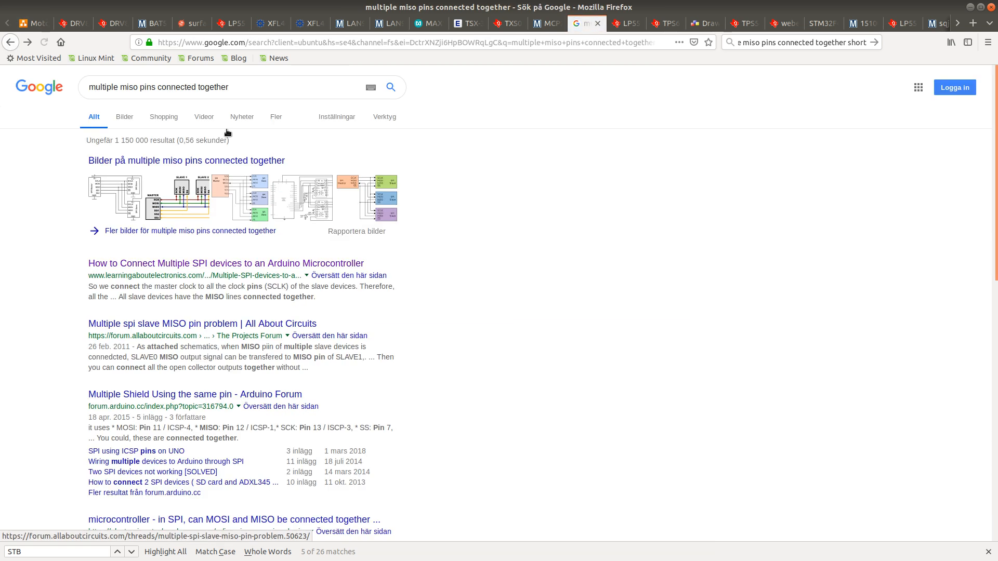
click(235, 96)
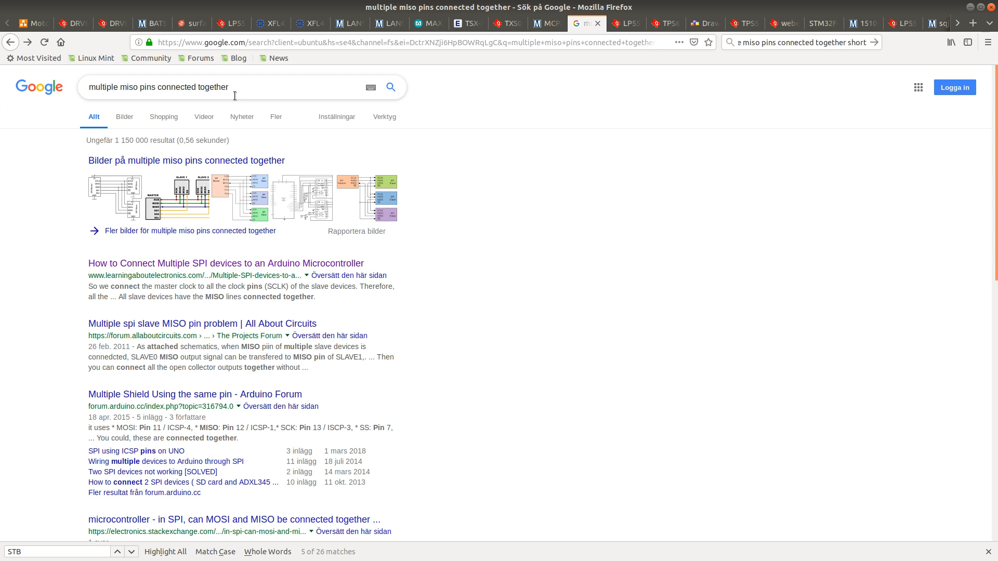
key(BackSpace)
key(BackSpace)
key(BackSpace)
key(BackSpace)
key(BackSpace)
key(BackSpace)
key(BackSpace)
key(BackSpace)
key(BackSpace)
key(BackSpace)
key(BackSpace)
key(BackSpace)
key(BackSpace)
key(BackSpace)
key(BackSpace)
key(BackSpace)
key(BackSpace)
key(BackSpace)
text(same net)
key(BackSpace)
key(BackSpace)
key(BackSpace)
key(BackSpace)
key(BackSpace)
key(BackSpace)
key(BackSpace)
key(BackSpace)
key(BackSpace)
key(BackSpace)
key(BackSpace)
key(BackSpace)
key(BackSpace)
key(BackSpace)
key(BackSpace)
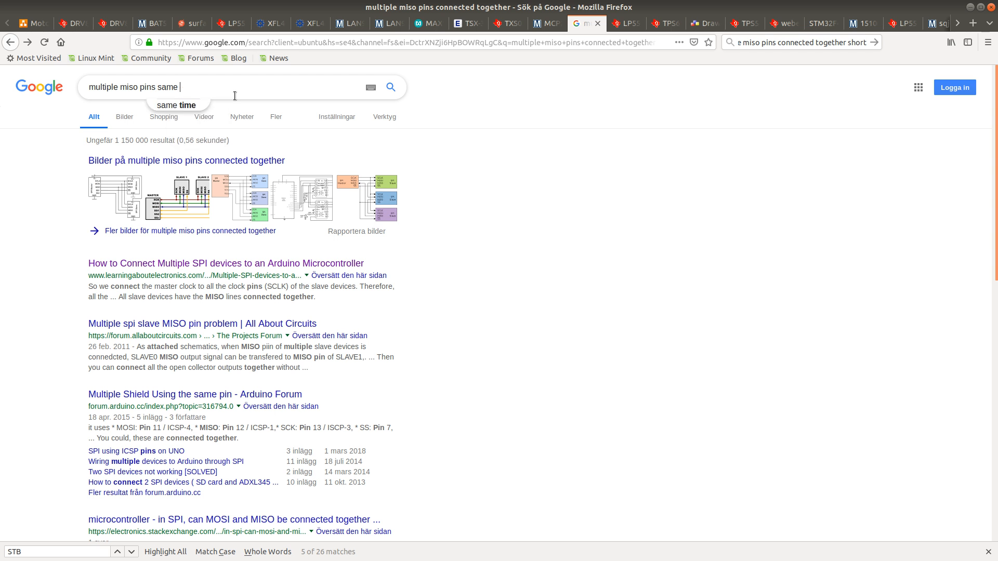
key(BackSpace)
key(BackSpace)
key(BackSpace)
key(BackSpace)
key(BackSpace)
key(BackSpace)
key(BackSpace)
key(BackSpace)
key(BackSpace)
key(BackSpace)
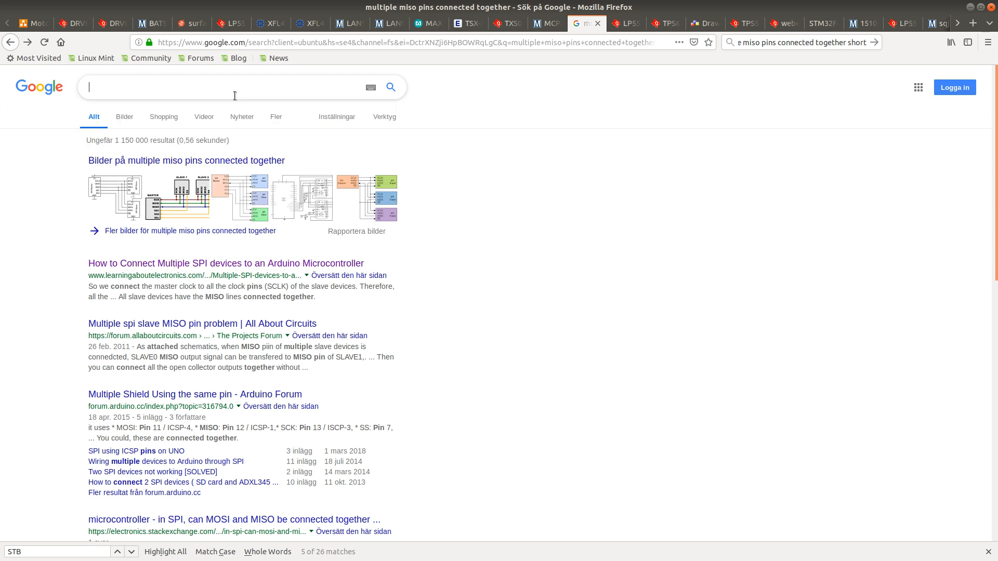
text(shared m)
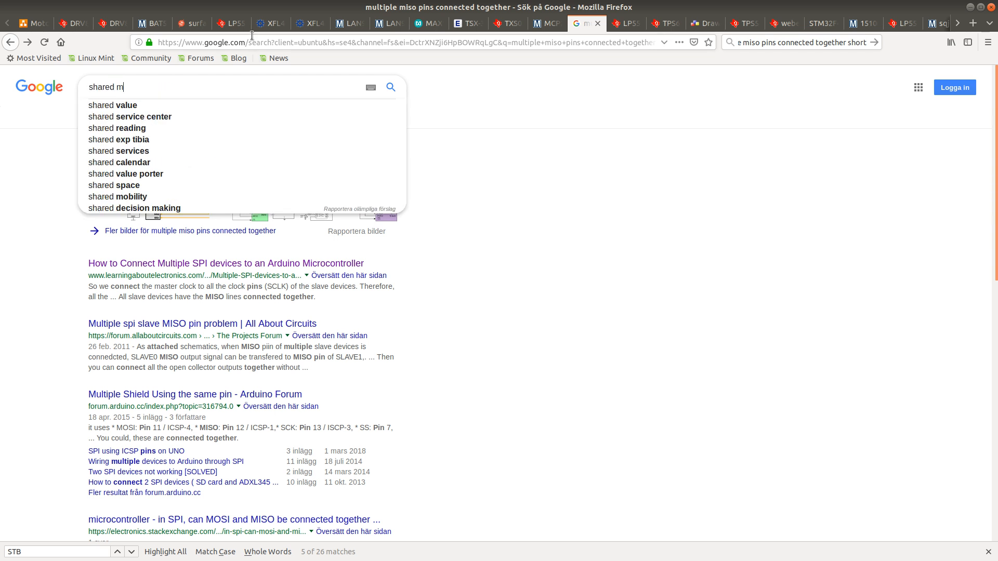
text(iso application note)
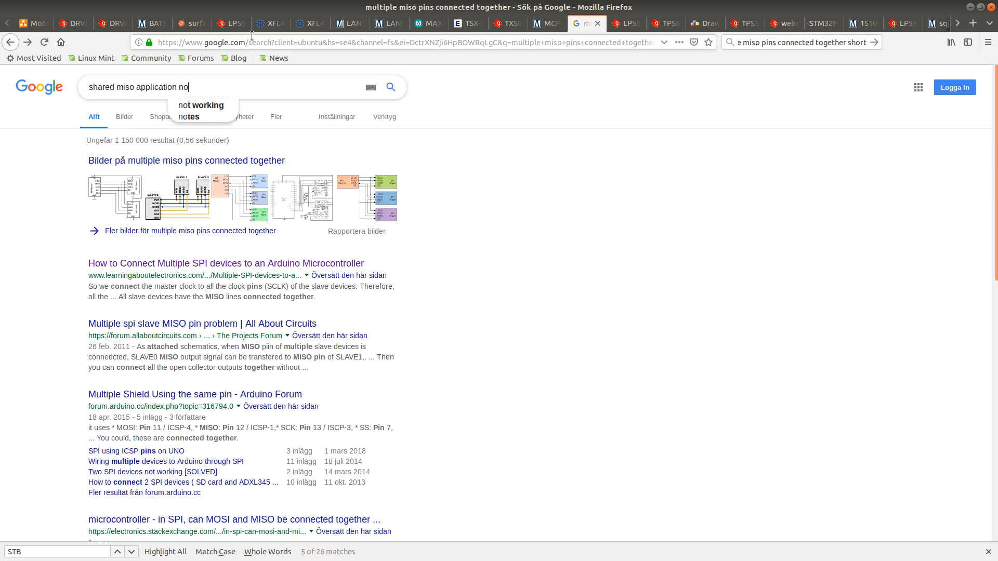
key(Return)
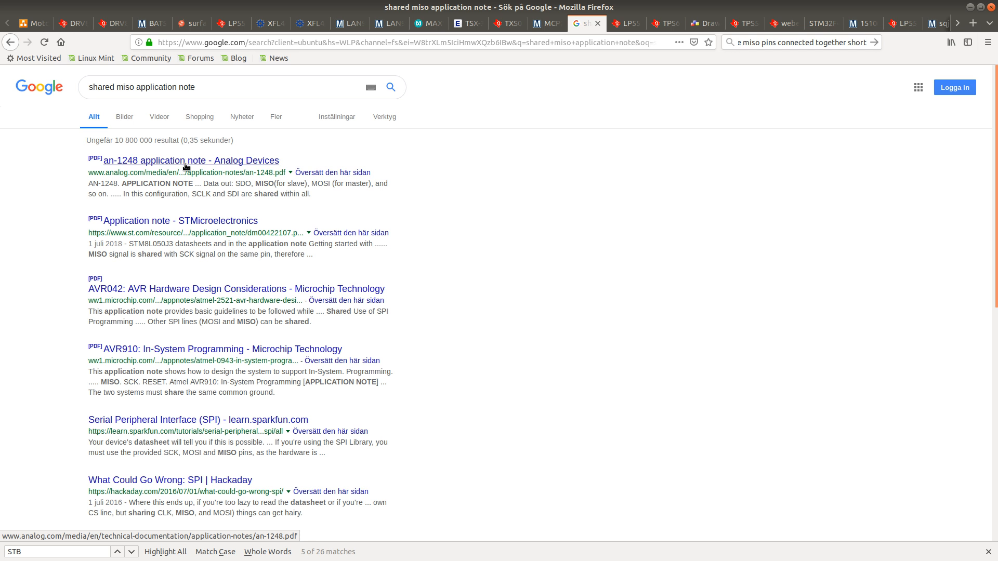
Open the Microchip application note "AVR042: AVR Hardware Design Considerations" and find the text "can be shared" in it
click(188, 290)
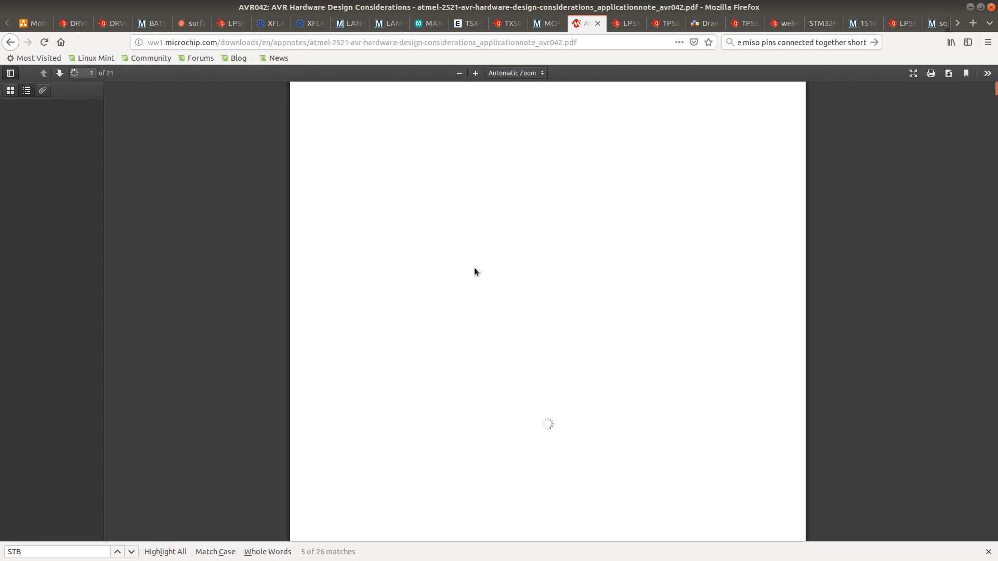
scroll(474, 267, down, 3)
key(ctrl+f)
text(ca)
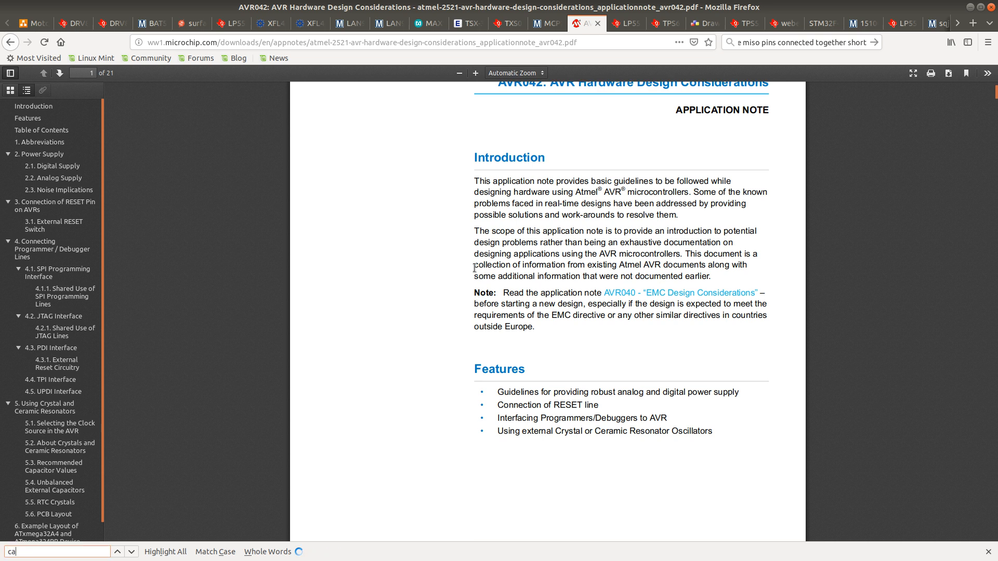
text(n be shared)
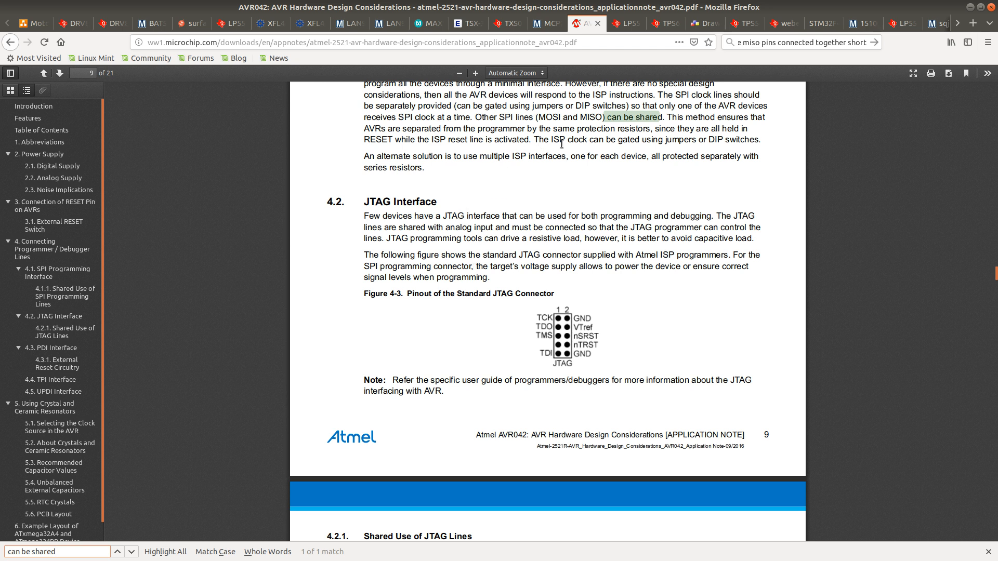
Read section 4.1.1 on shared use of SPI programming lines, including Figure 4-2 with its series resistors and the notes
scroll(561, 144, up, 1)
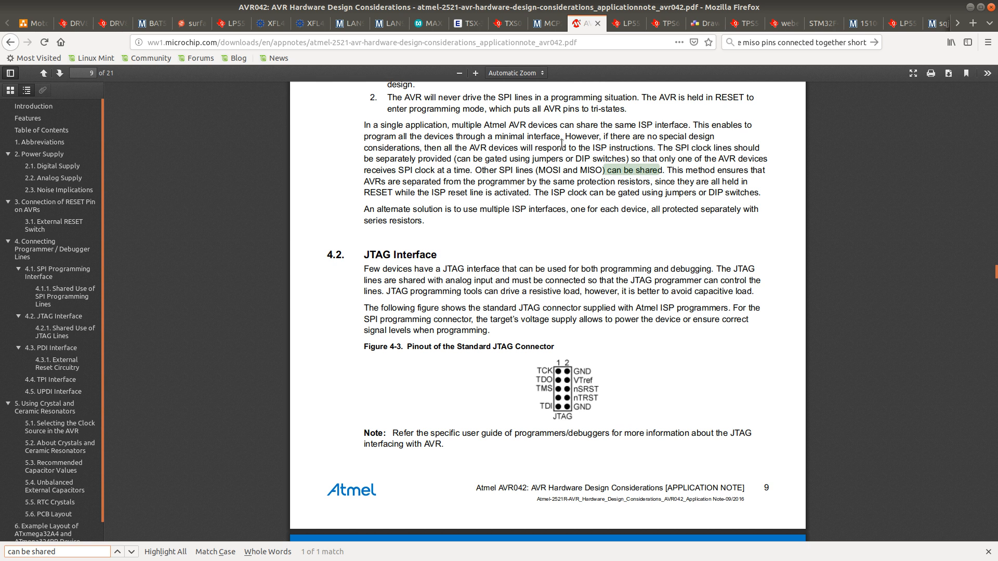
scroll(561, 144, up, 4)
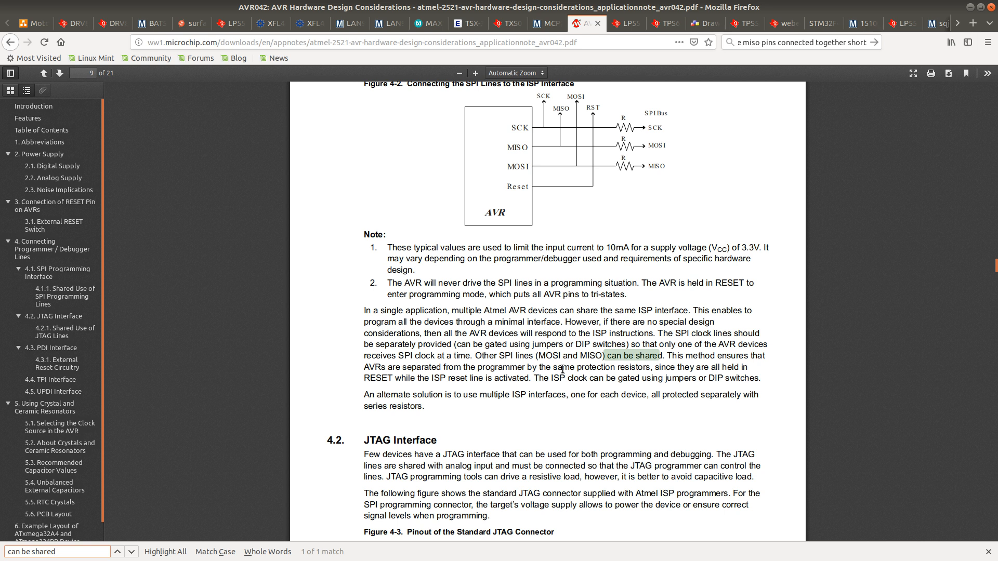
scroll(600, 265, up, 3)
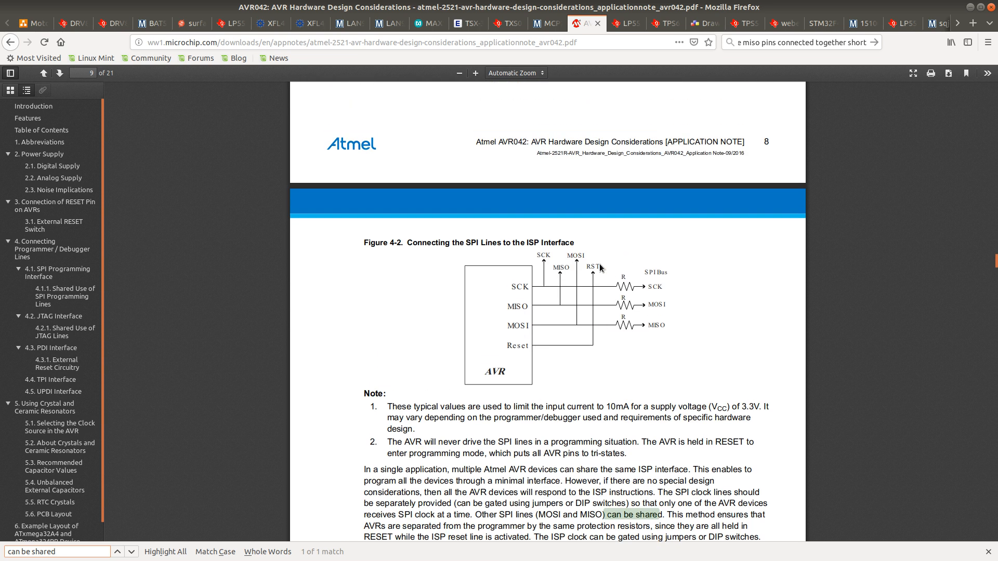
scroll(600, 266, up, 5)
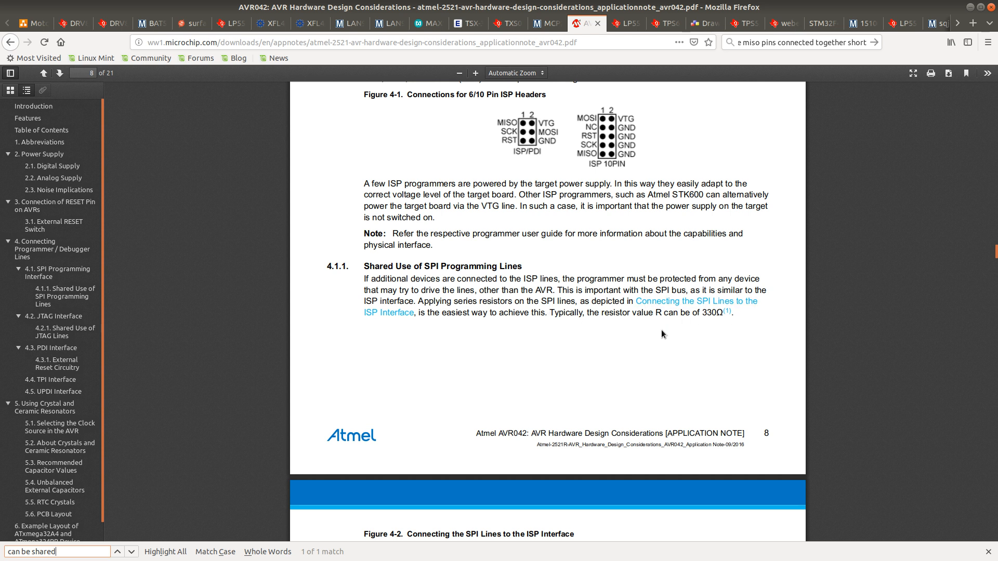
scroll(662, 333, down, 6)
scroll(662, 330, down, 4)
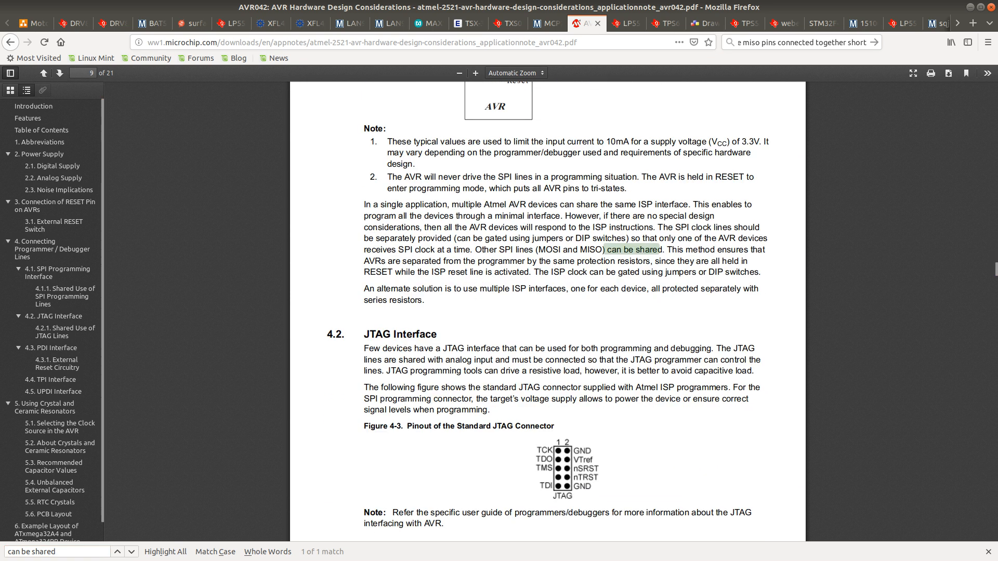
Switch to Eeschema and find the GPIO_MISO label at the microcontroller in the motordriver-2x schematic, closing the search when done
key(alt+Tab)
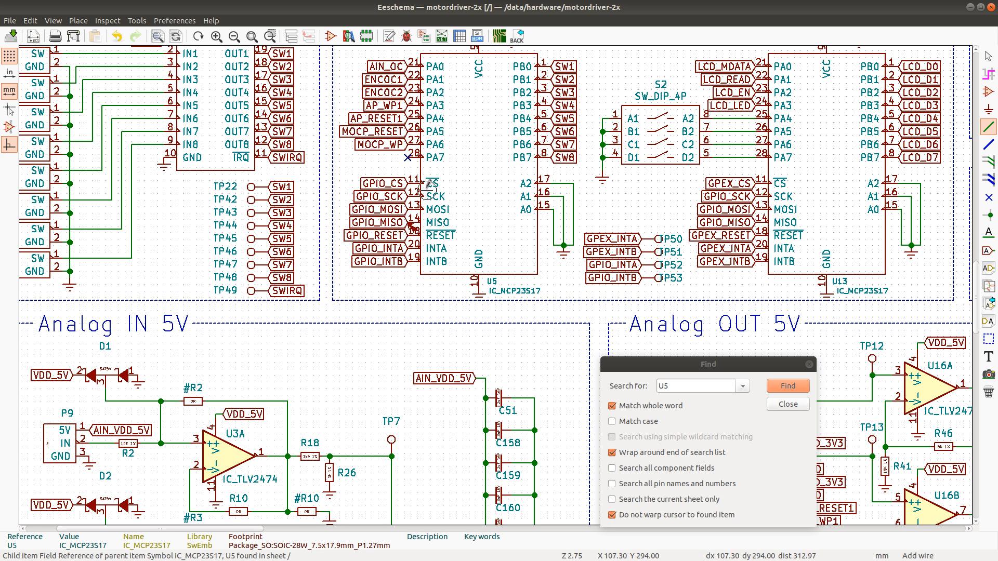
scroll(469, 114, down, 1)
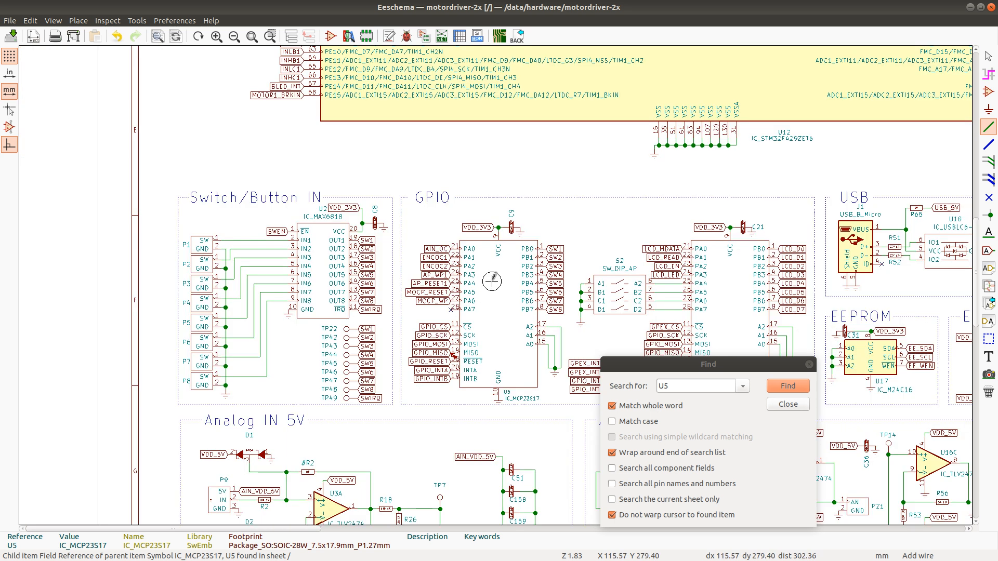
scroll(492, 281, down, 1)
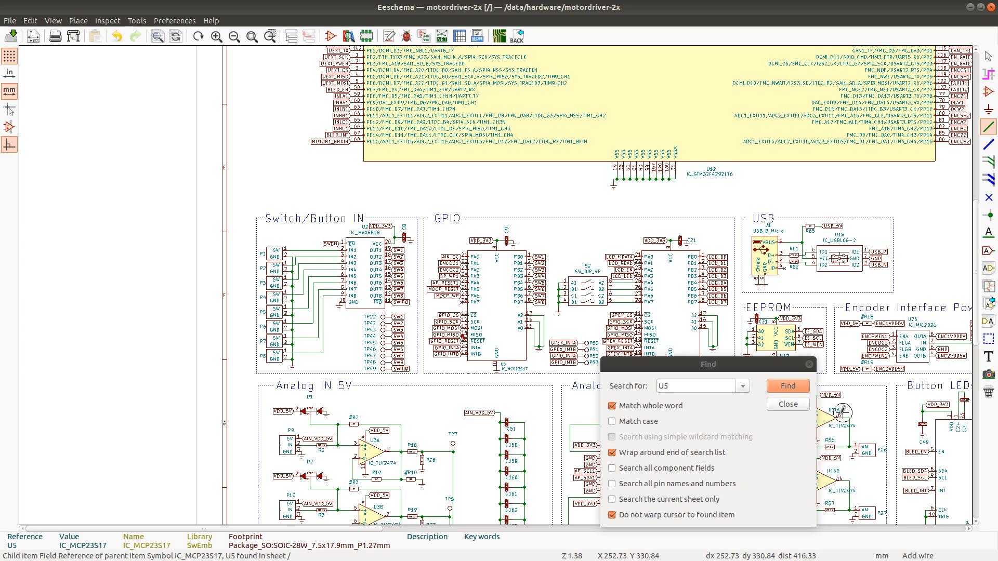
click(790, 404)
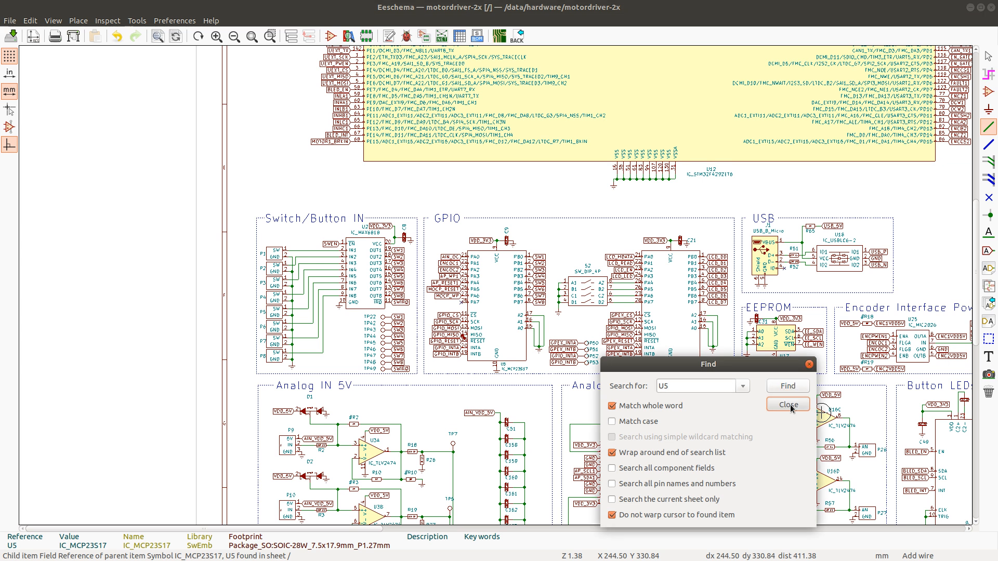
click(677, 383)
text(GPIO_MISO)
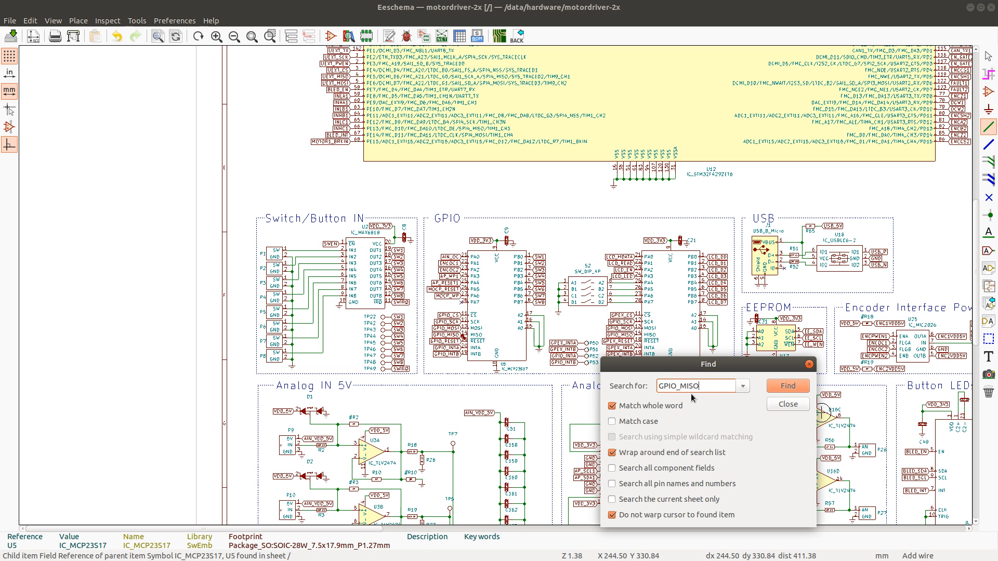
key(Return)
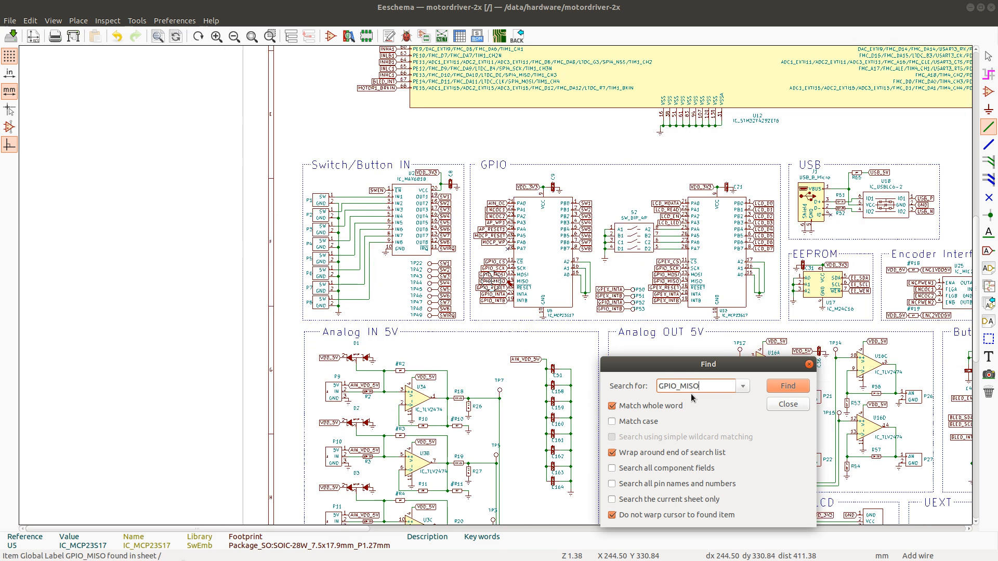
click(778, 387)
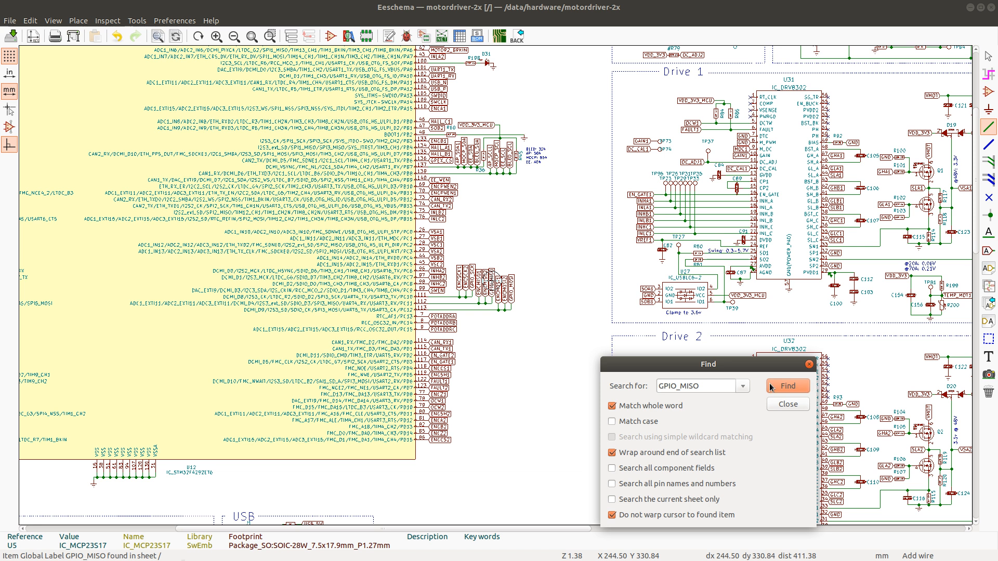
click(788, 405)
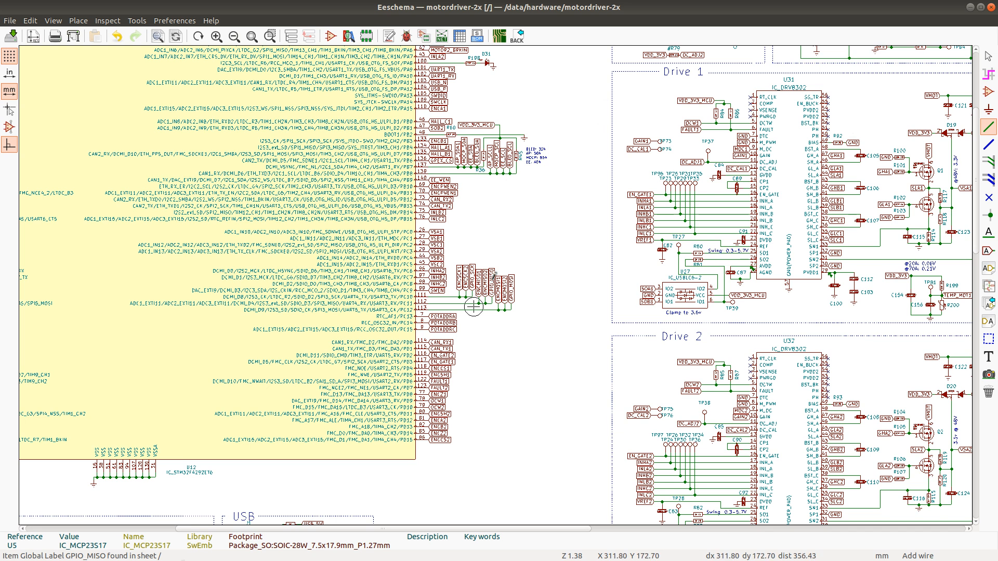
Move the nine SPI labels, ENCSCK1 through GPIO_MOSI, straight up off their wire stubs at pins PC10 to PC12
scroll(492, 274, up, 1)
scroll(493, 277, up, 2)
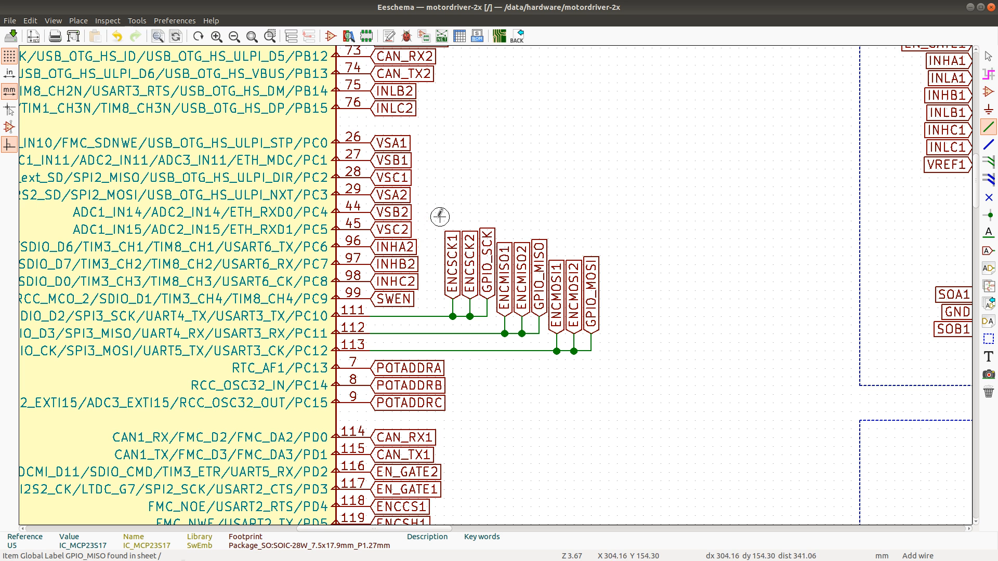
drag(439, 216, 631, 291)
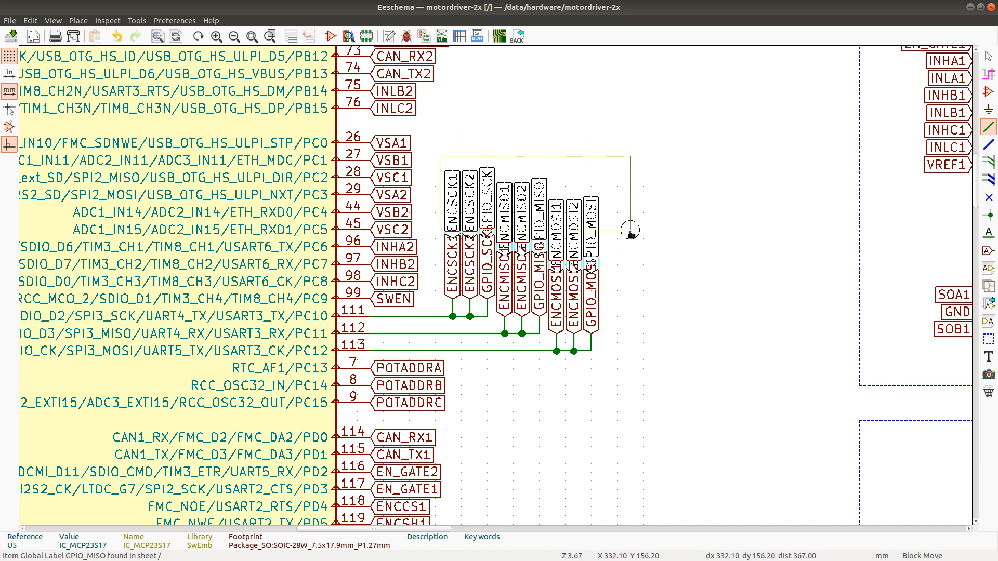
key(Escape)
click(630, 229)
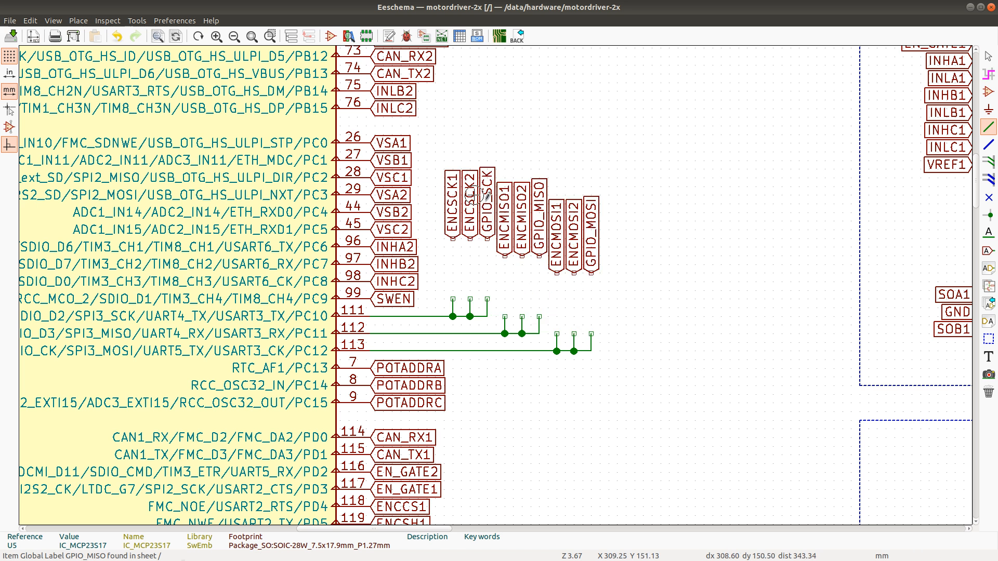
Move the MISO and MOSI label groups up so that their connection points line up with those of the SCK labels
drag(505, 175, 630, 273)
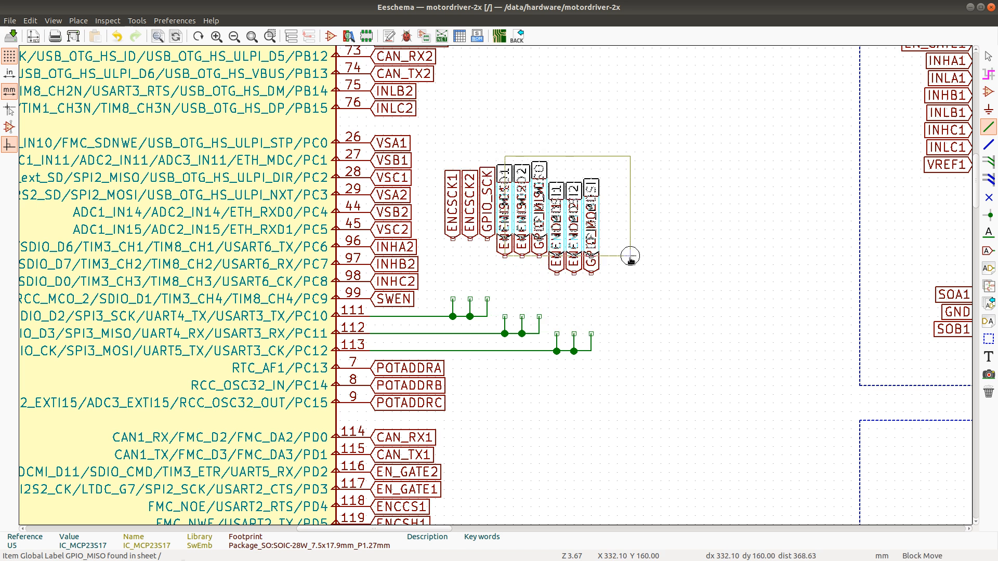
click(630, 256)
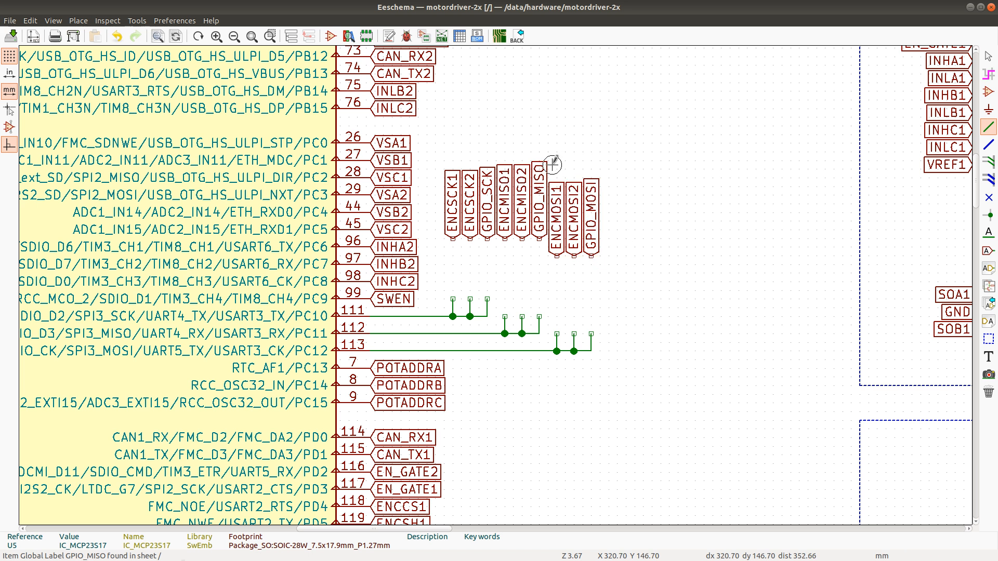
drag(552, 166, 639, 272)
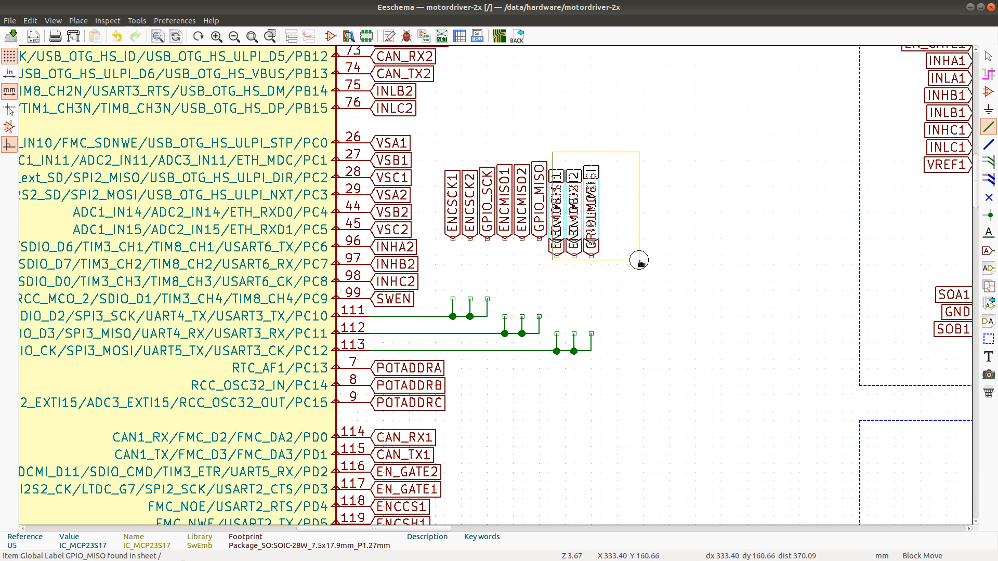
click(639, 257)
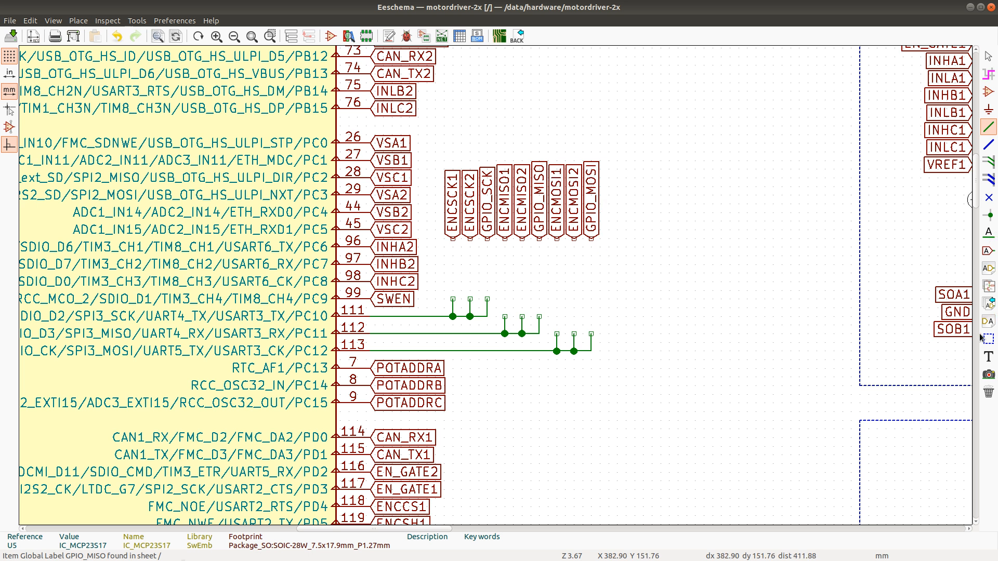
Browse the RES symbols in the symbol library for suitable series resistor values, including RES_200R_1%_0402, and close the chooser without placing one
click(989, 93)
click(556, 282)
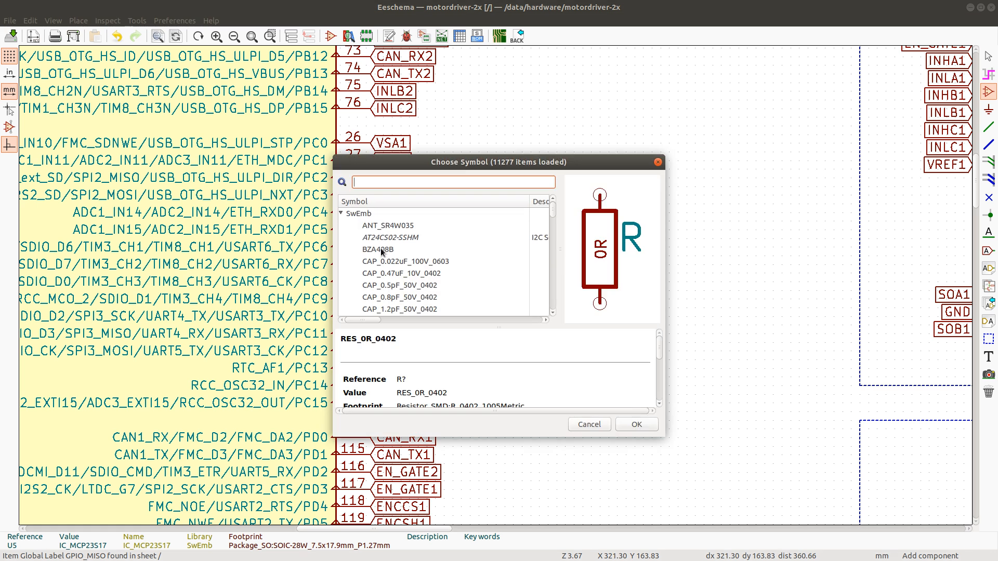
text(RES)
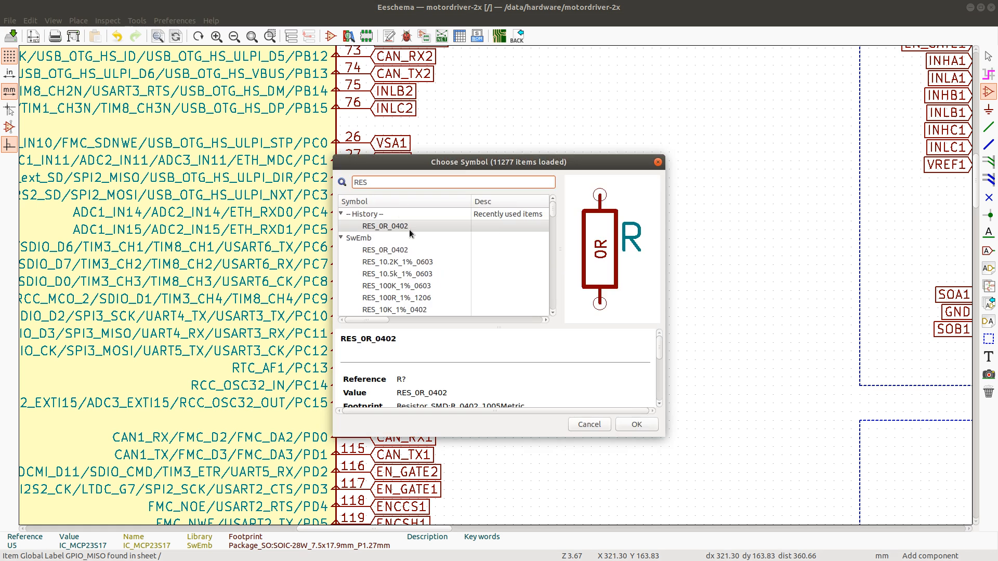
scroll(409, 239, down, 4)
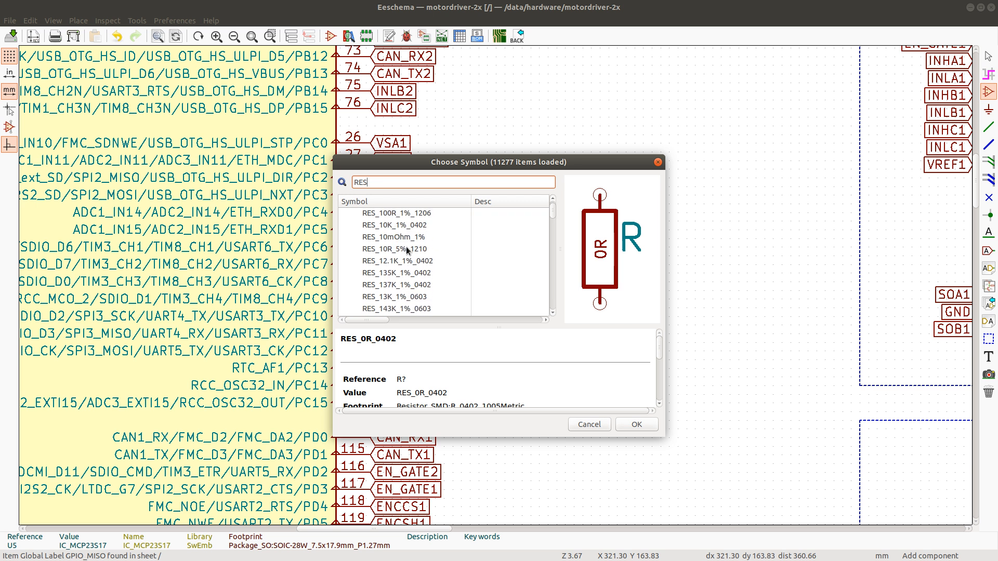
scroll(404, 253, down, 1)
scroll(403, 256, down, 3)
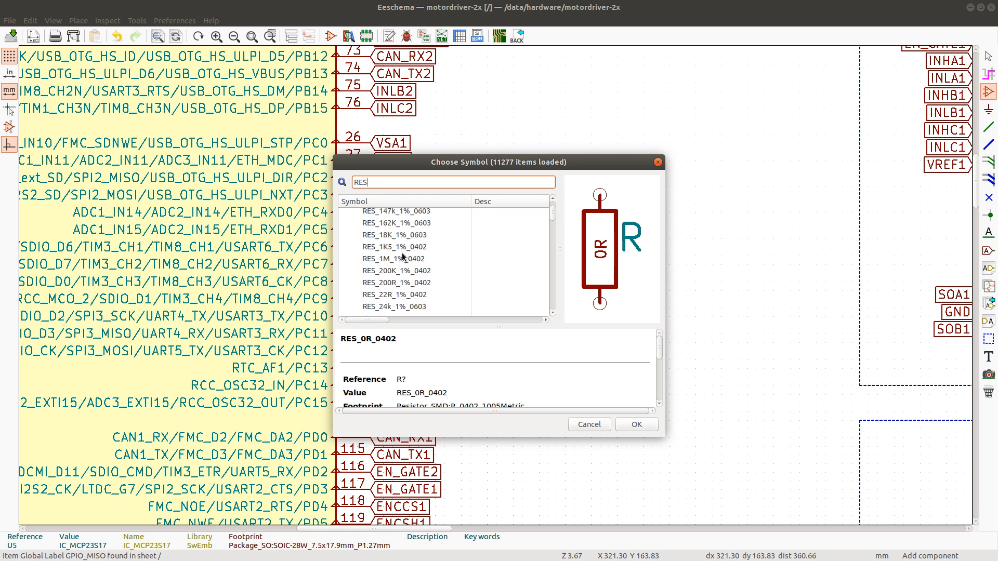
click(390, 285)
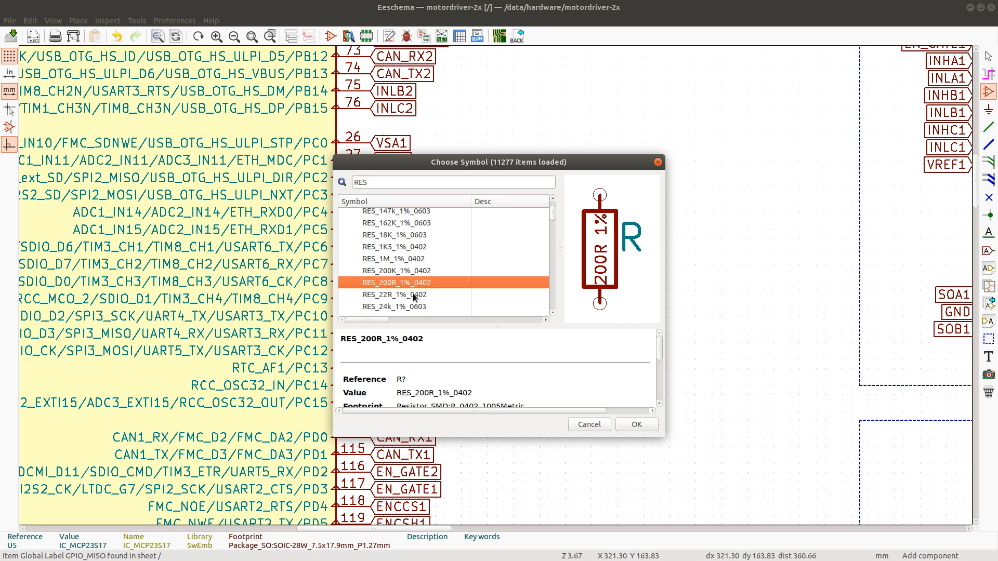
scroll(413, 297, down, 2)
scroll(405, 291, down, 1)
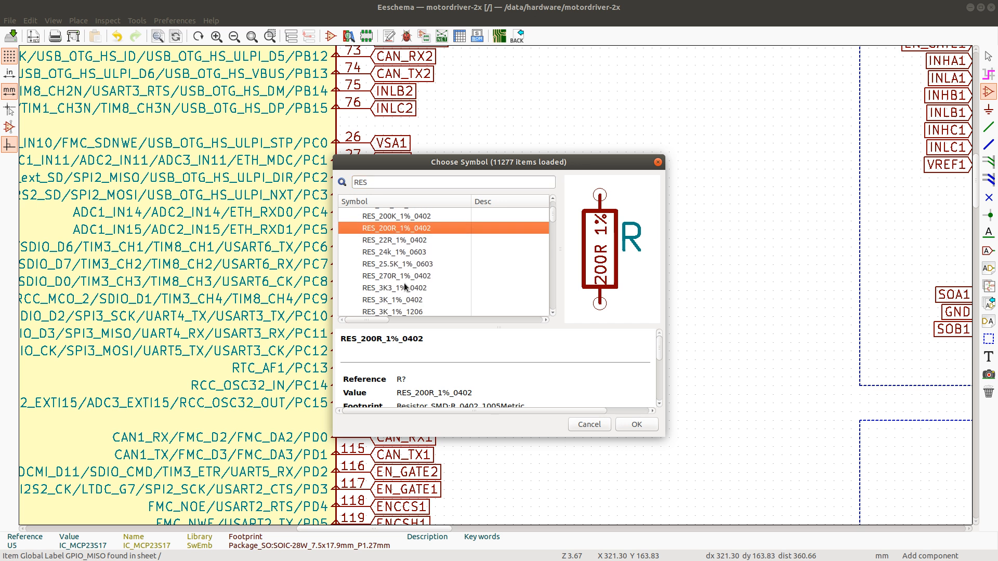
scroll(408, 279, down, 1)
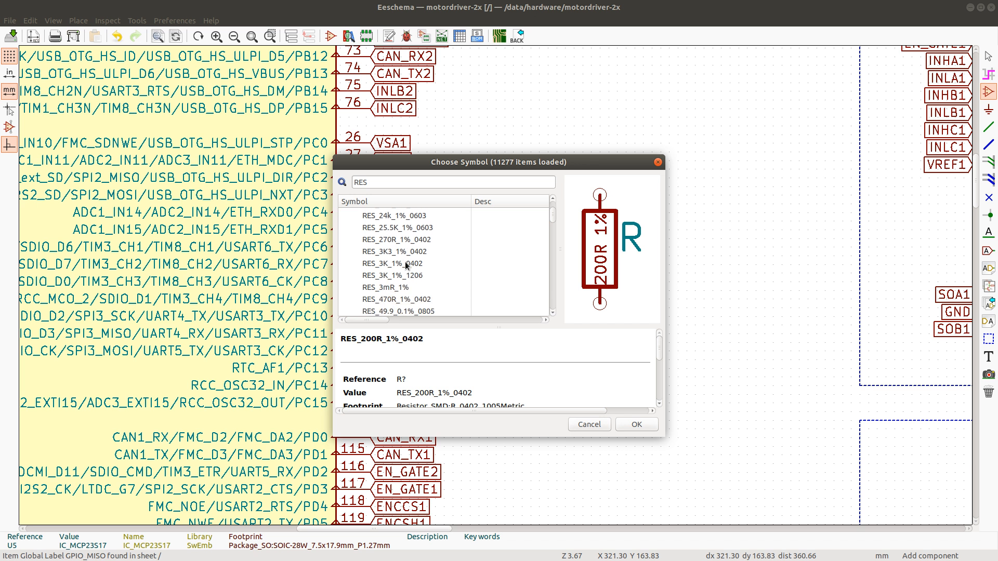
scroll(408, 277, down, 1)
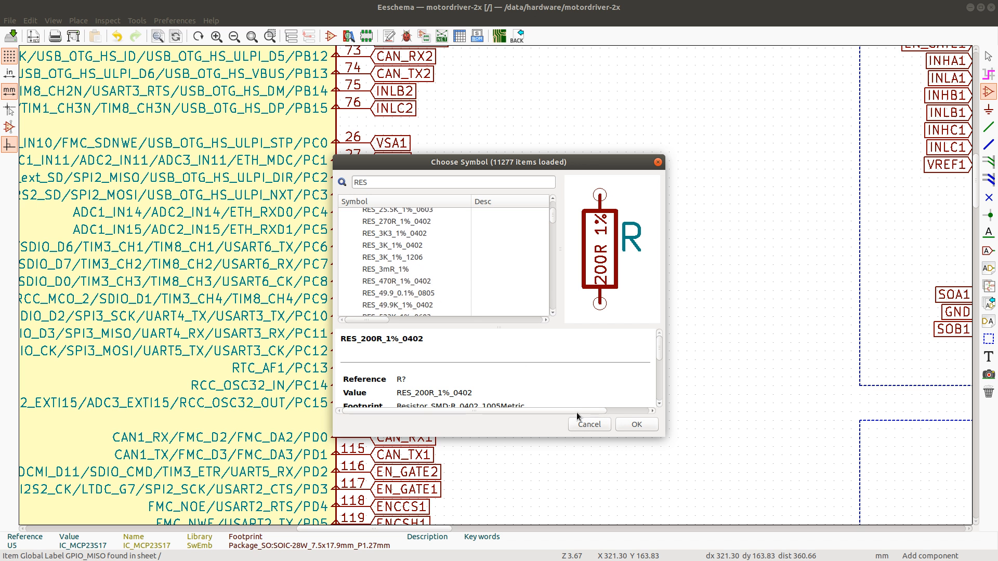
click(589, 425)
Search the schematic for 200R with whole-word matching enabled
key(ctrl+f)
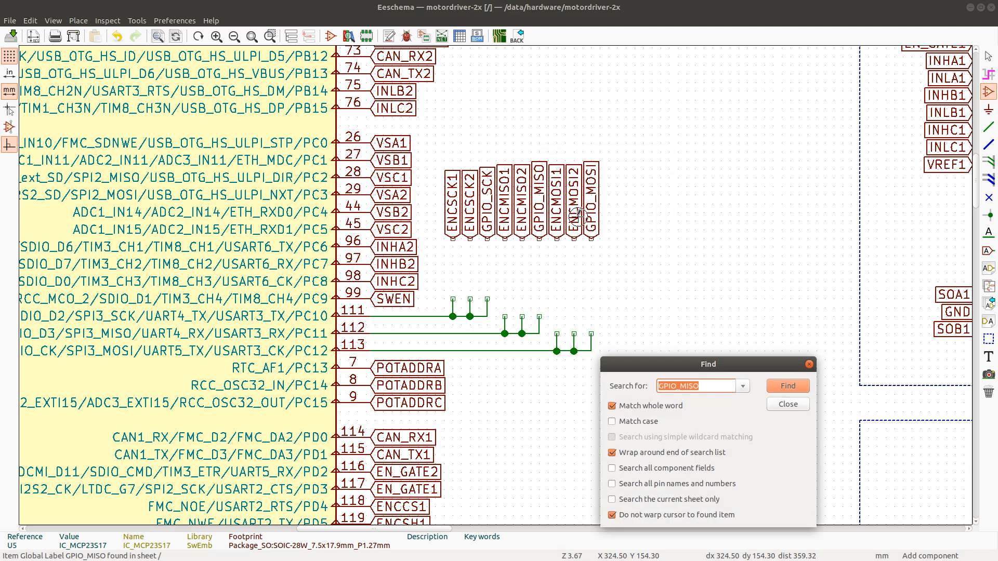
text(200R)
key(Return)
Change the whole-word search to 470R, run it, and close the search
key(BackSpace)
key(BackSpace)
key(BackSpace)
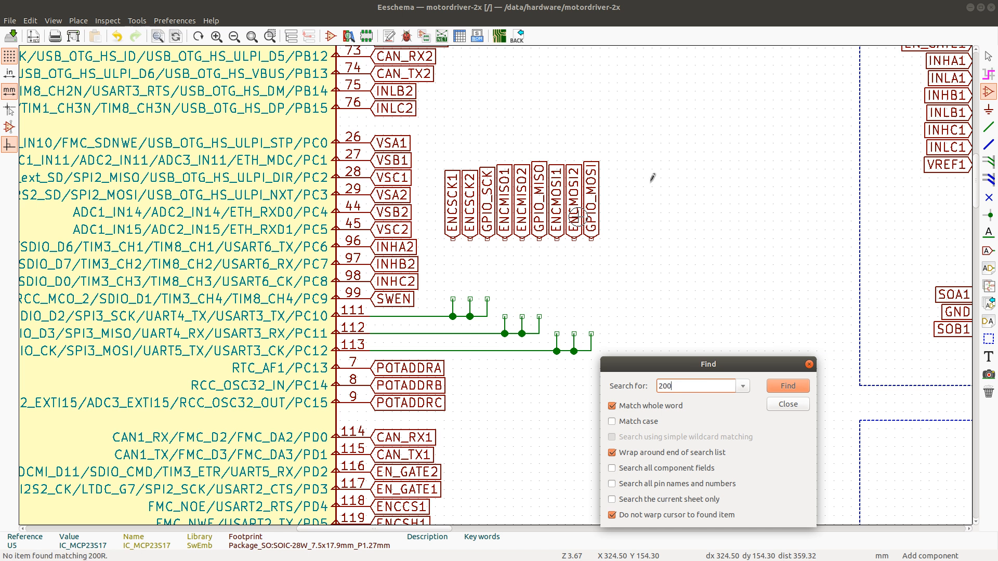
text(790)
key(BackSpace)
key(BackSpace)
text(0R)
key(BackSpace)
key(BackSpace)
key(BackSpace)
key(BackSpace)
text(470R)
click(785, 388)
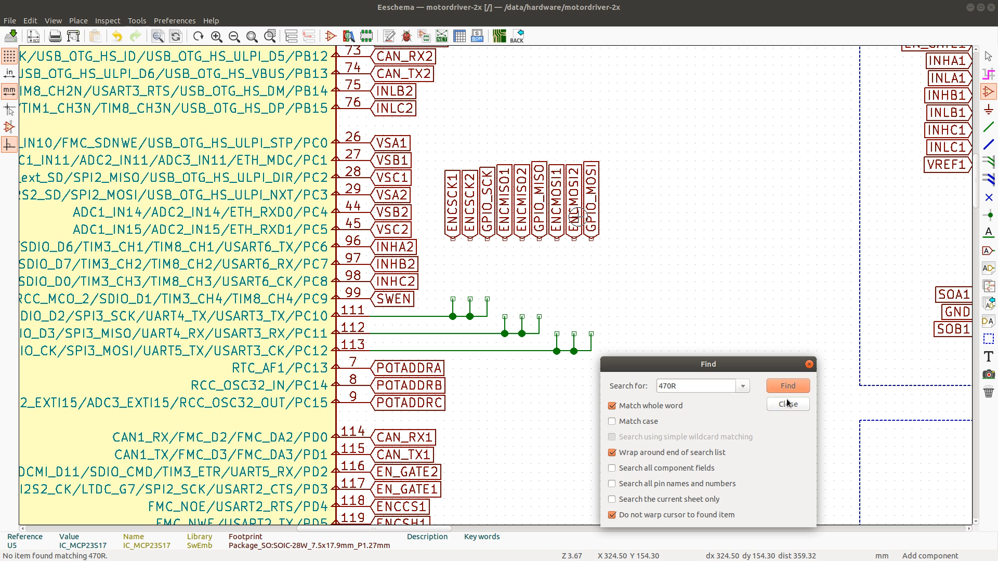
click(787, 404)
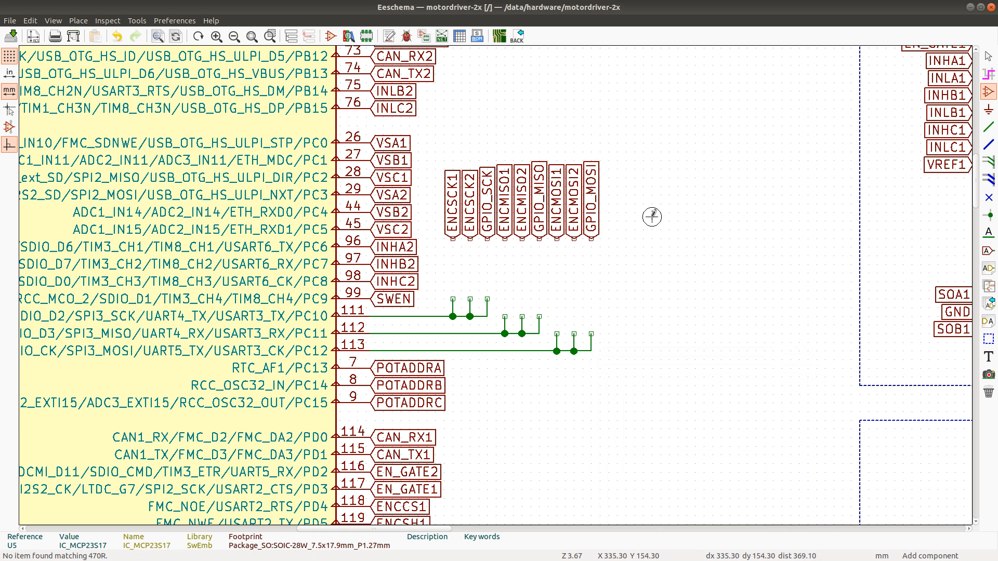
Check the symbol properties of resistor R198 between pin PA8 and LED D31, leaving them unchanged
scroll(465, 221, down, 1)
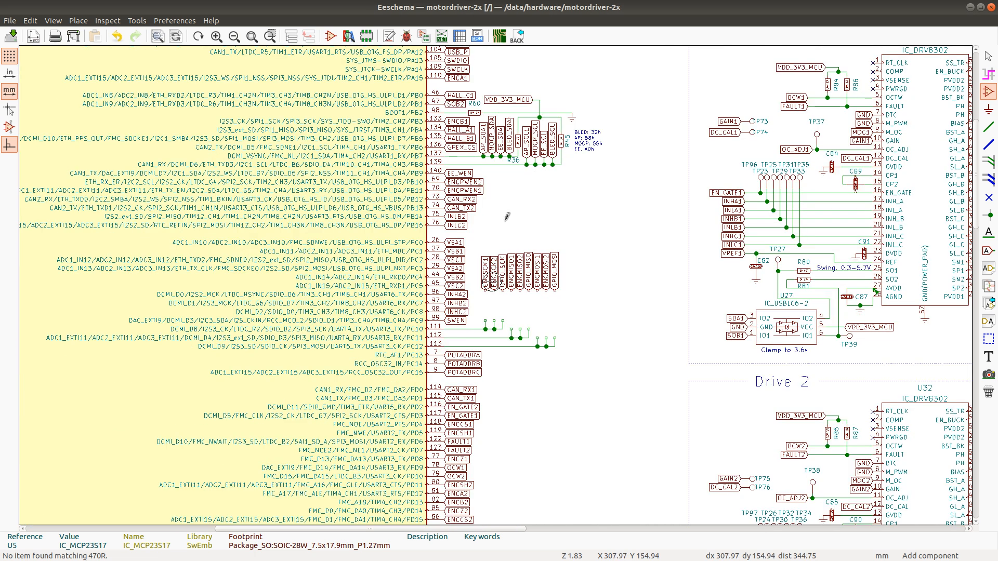
scroll(507, 217, down, 1)
scroll(498, 74, up, 1)
scroll(493, 282, up, 1)
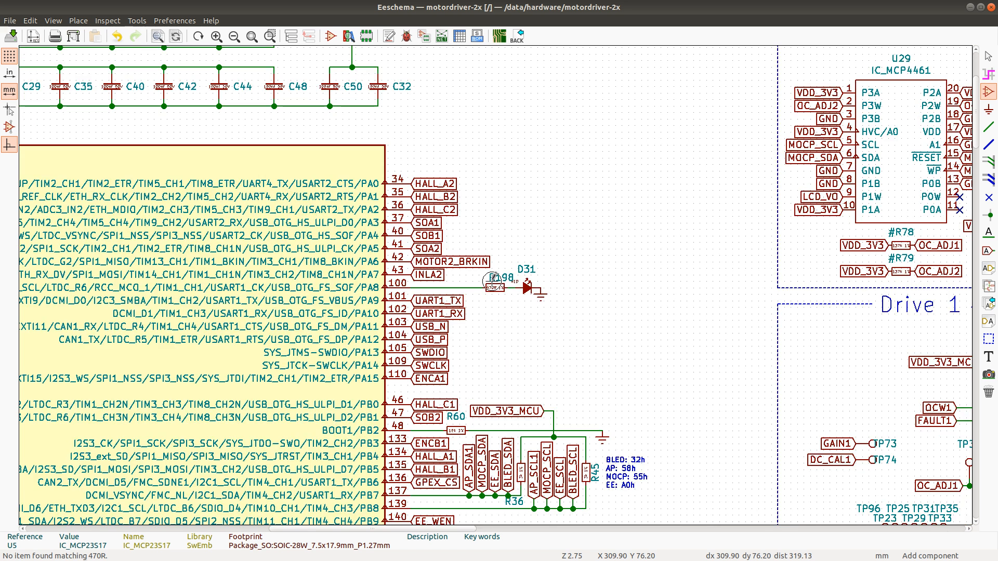
scroll(492, 282, up, 2)
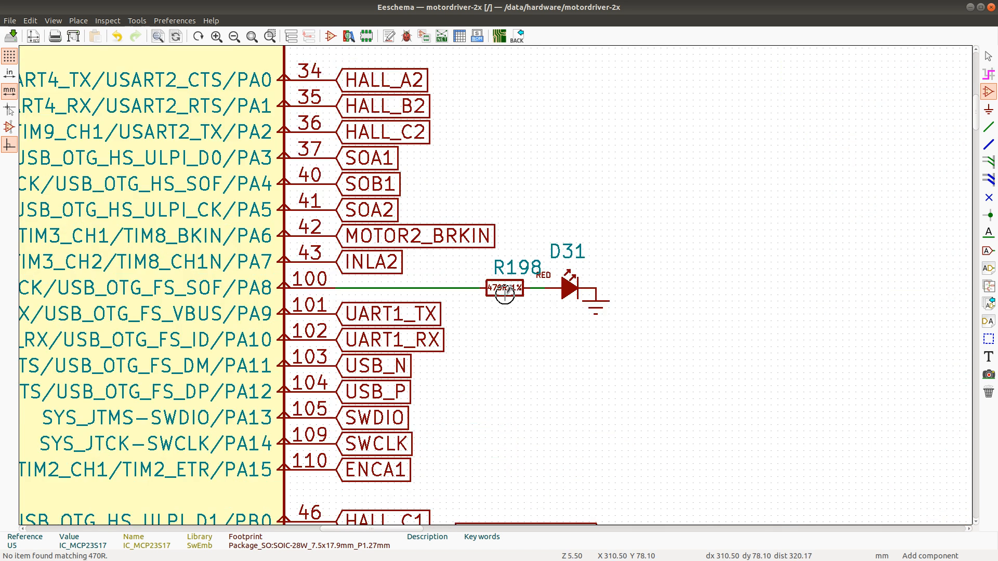
double_click(505, 292)
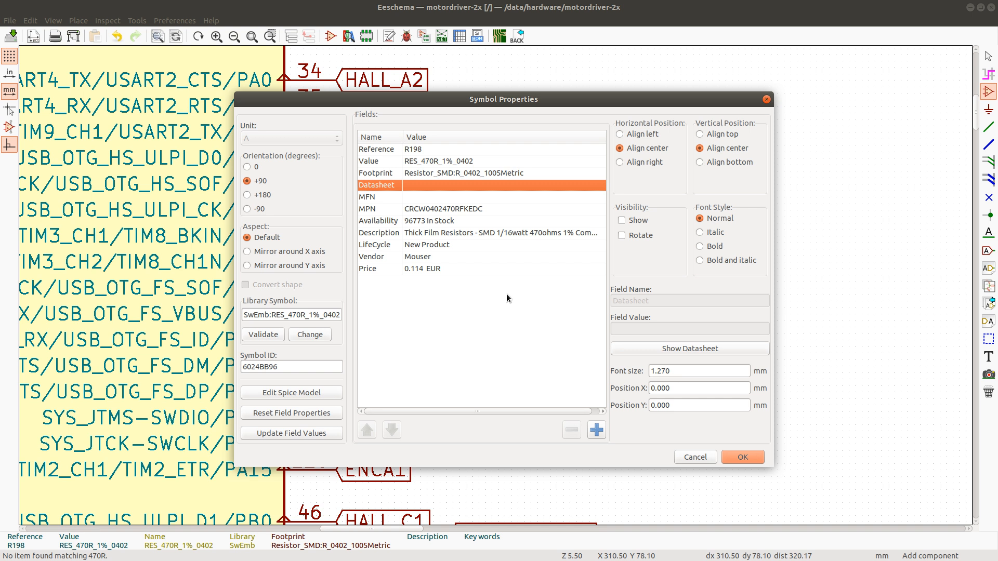
click(699, 457)
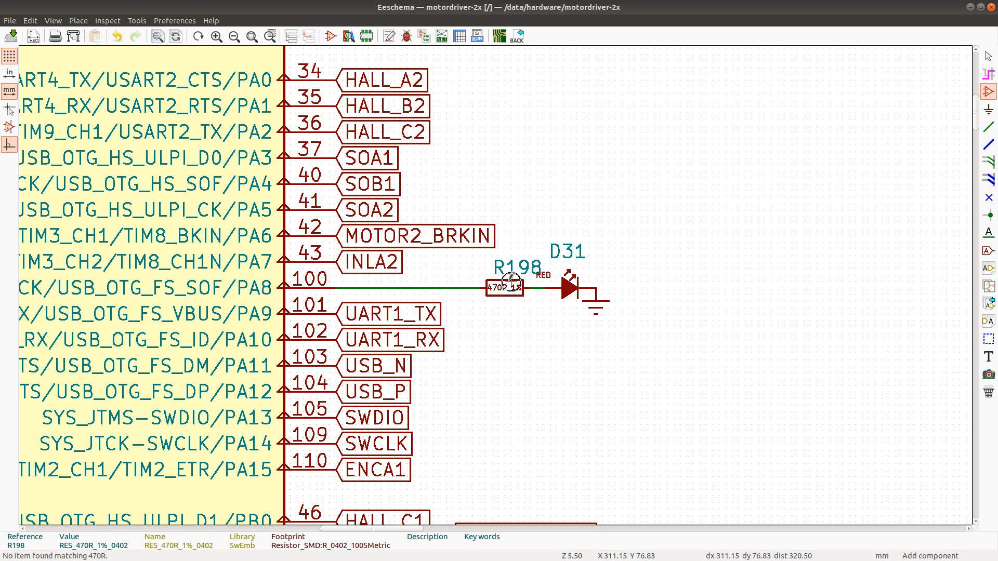
Search the schematic for 470R again with whole-word matching turned off, stepping through the matches
key(ctrl+f)
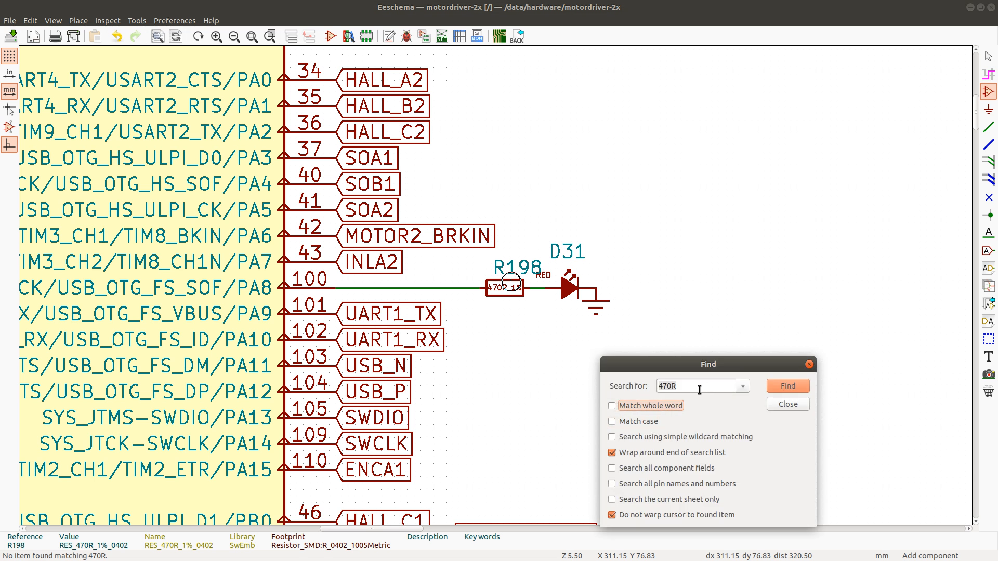
click(699, 390)
click(800, 391)
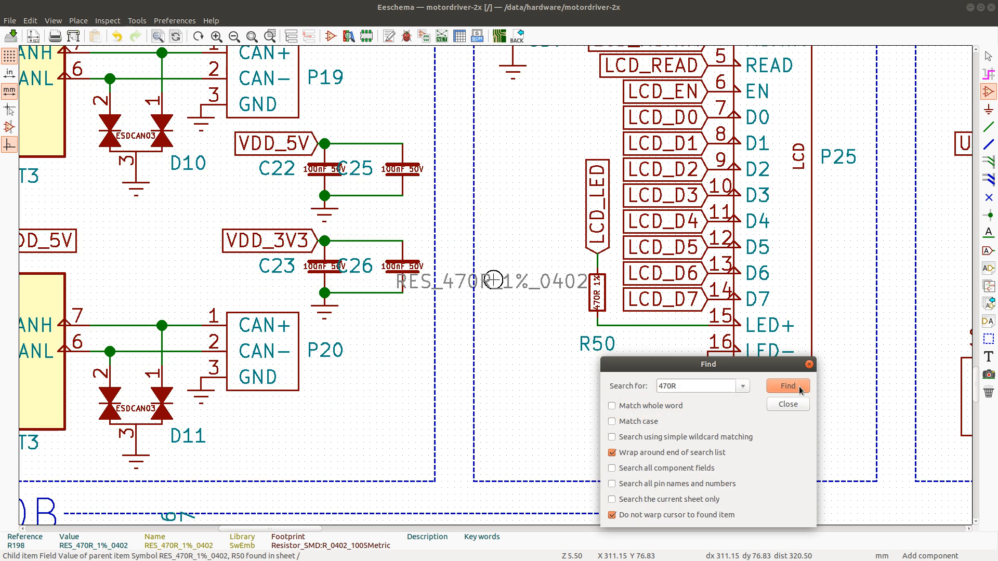
click(801, 391)
click(801, 391)
Search the schematic for 200R without whole-word matching
double_click(675, 385)
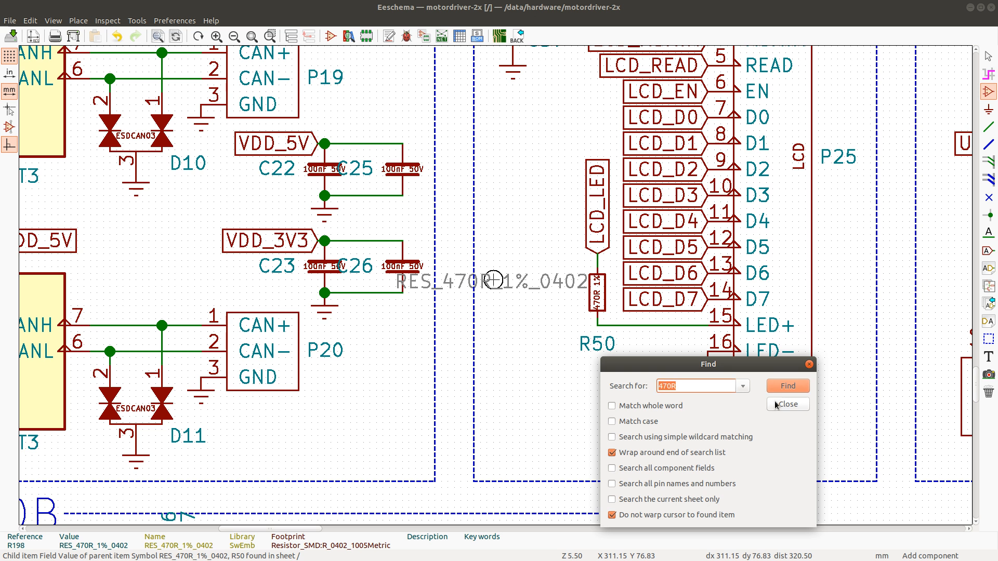
text(200R)
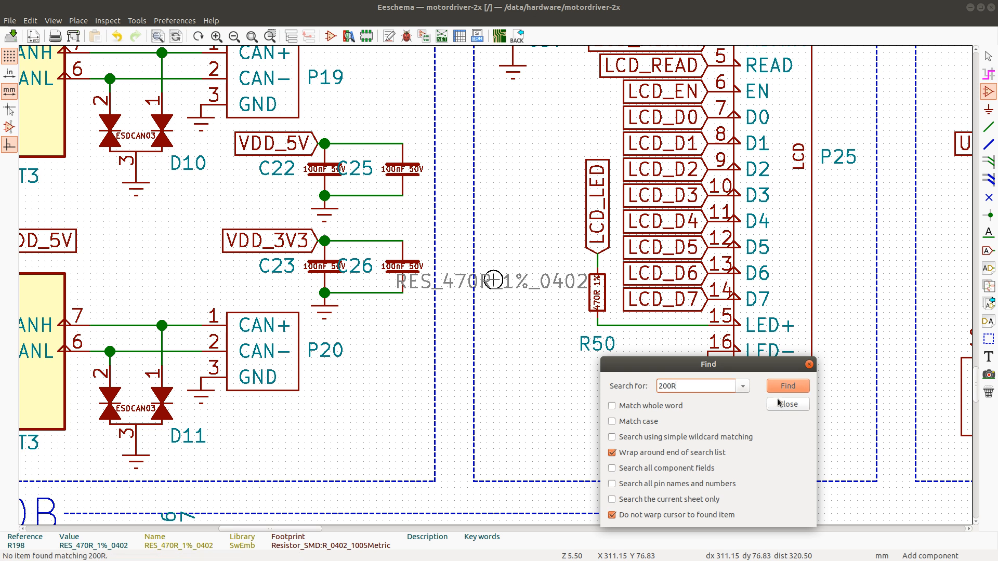
click(782, 389)
Search for 270R, step through the matches to R73 in the Motor Sensors 2 section, and close the search
click(665, 383)
key(Return)
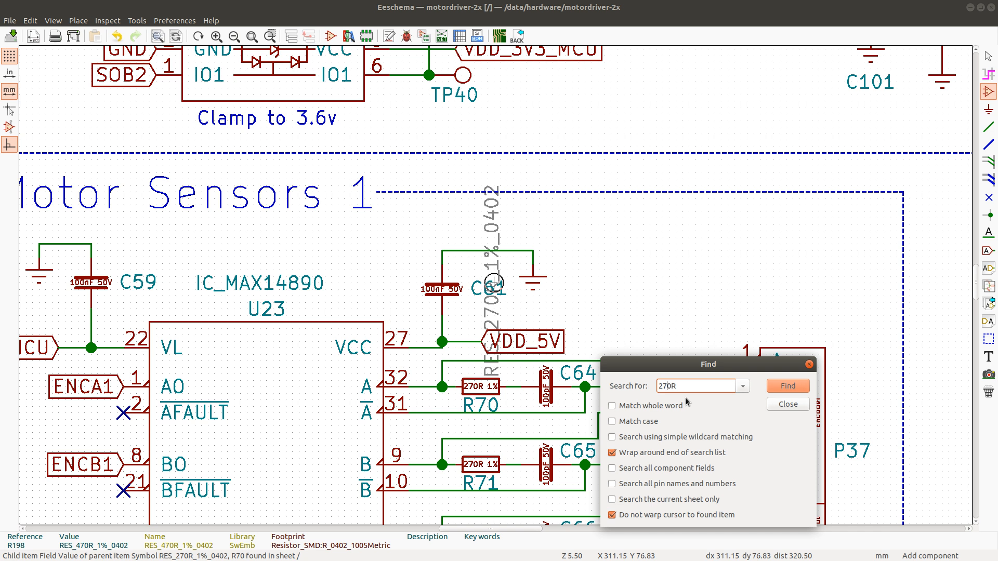
key(Return)
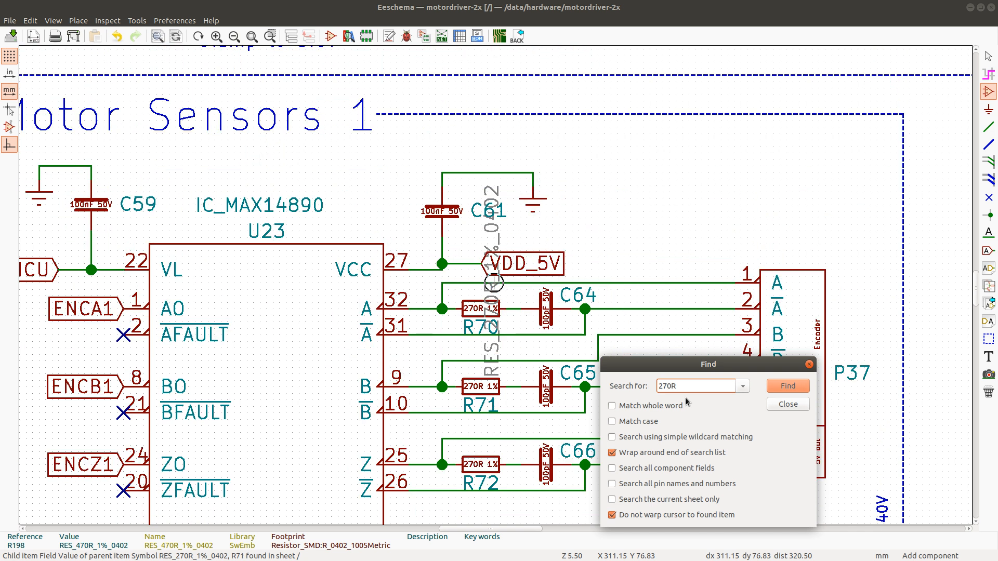
key(Return)
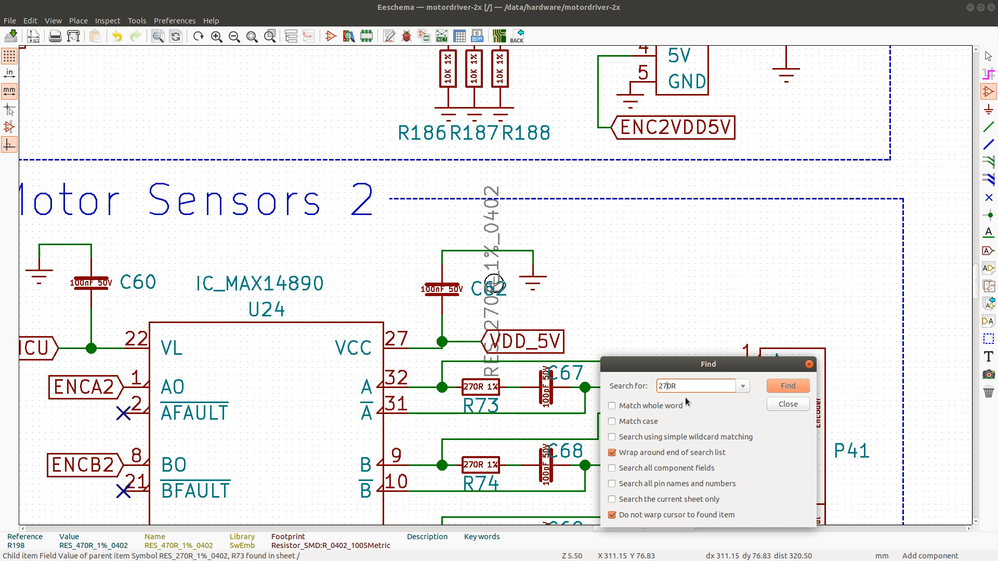
click(792, 409)
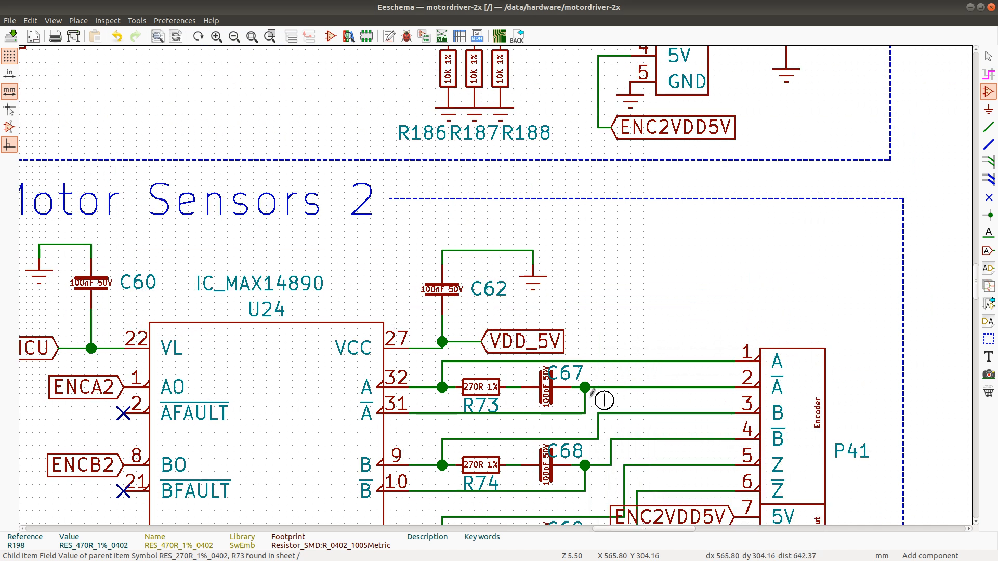
Copy 270R resistor R73 into the gap between the ENCSCK1 label and its PC10 wire stub, and move the copy's reference text up beside it
click(474, 386)
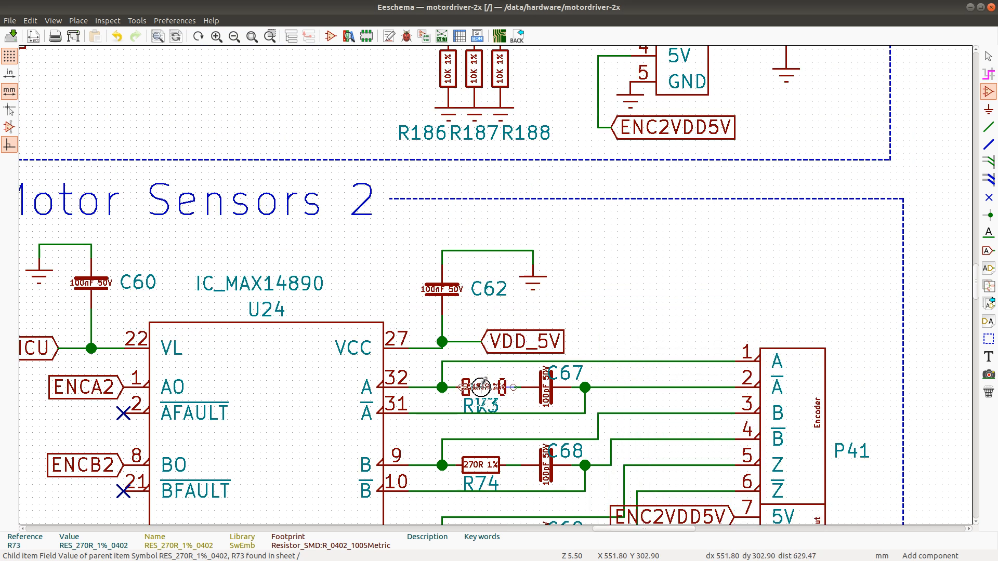
scroll(483, 388, down, 6)
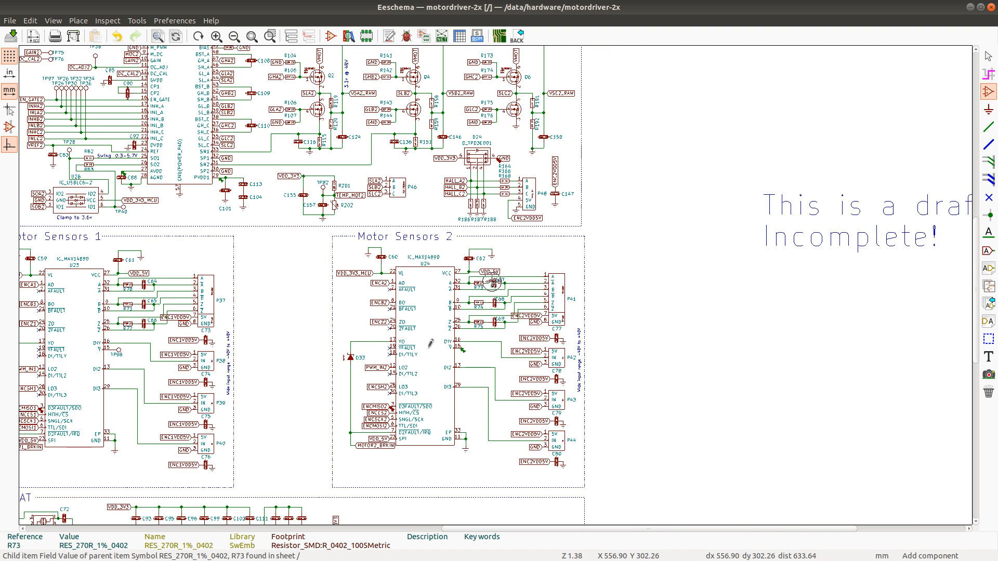
click(235, 36)
click(235, 37)
click(234, 37)
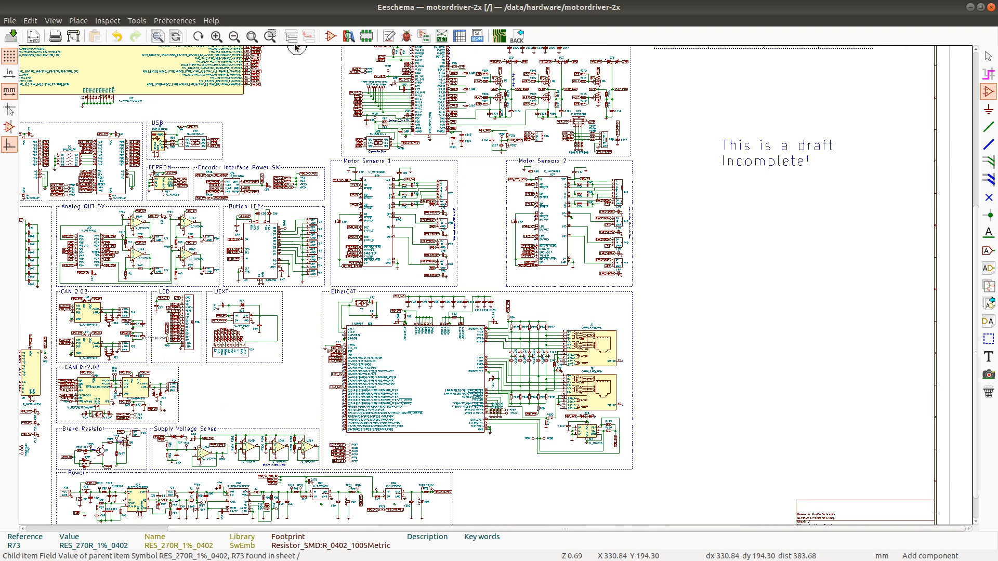
scroll(289, 53, up, 1)
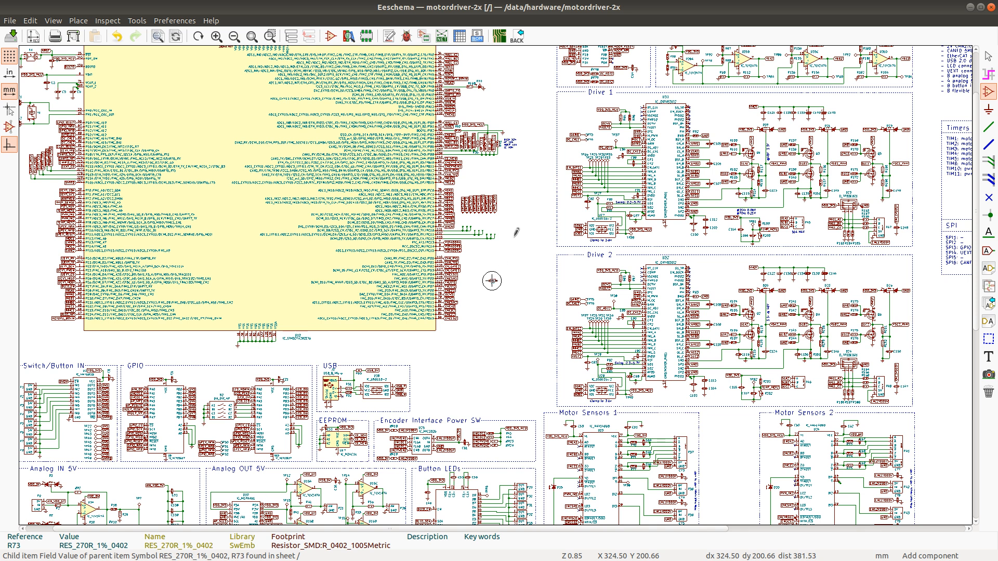
scroll(493, 278, up, 1)
scroll(493, 278, up, 2)
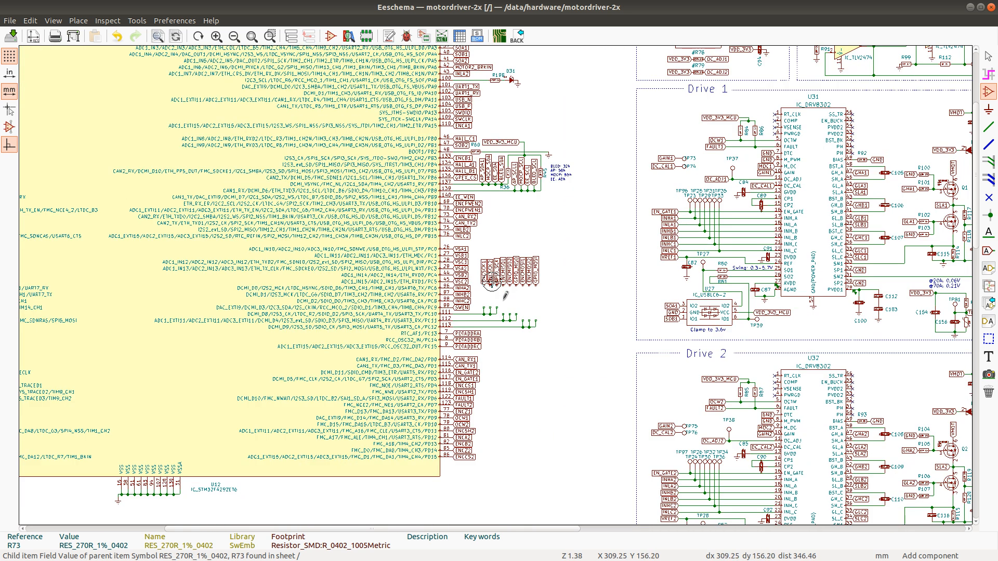
scroll(502, 300, up, 2)
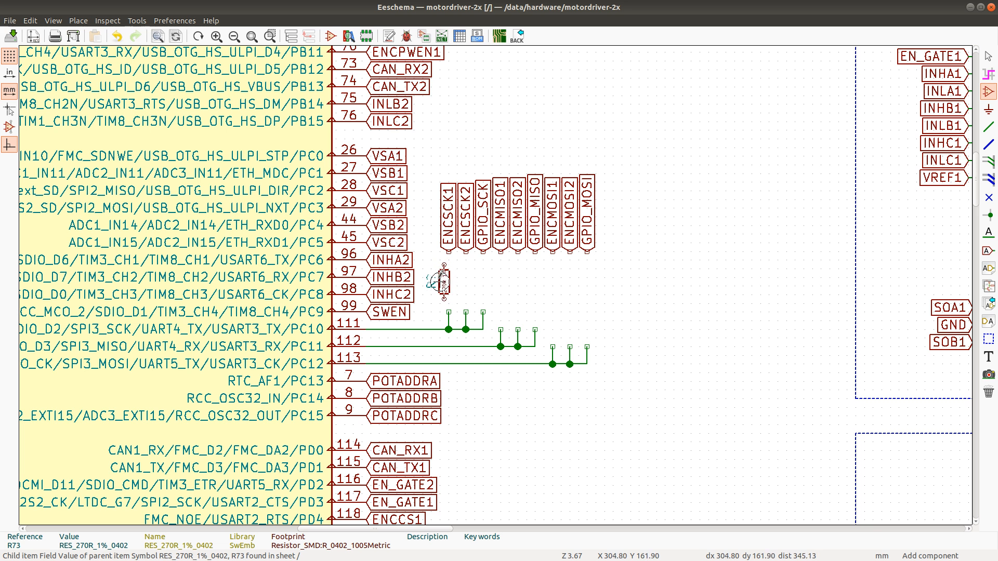
click(448, 282)
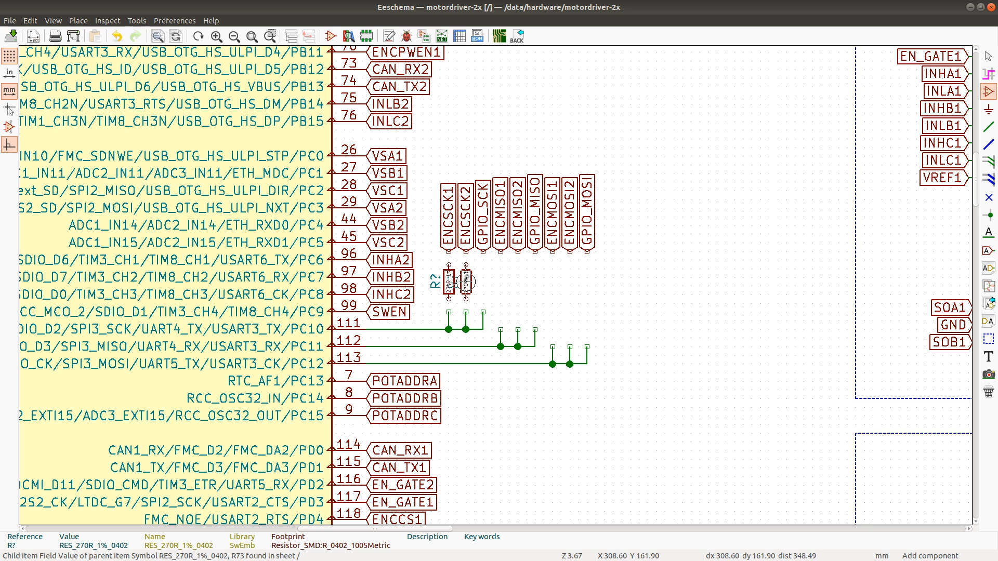
key(Escape)
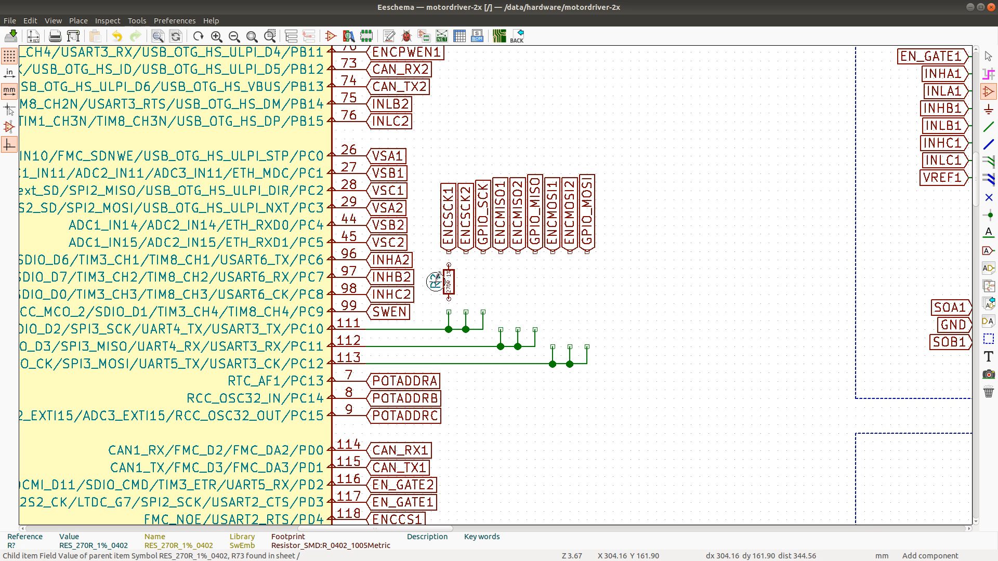
key(m)
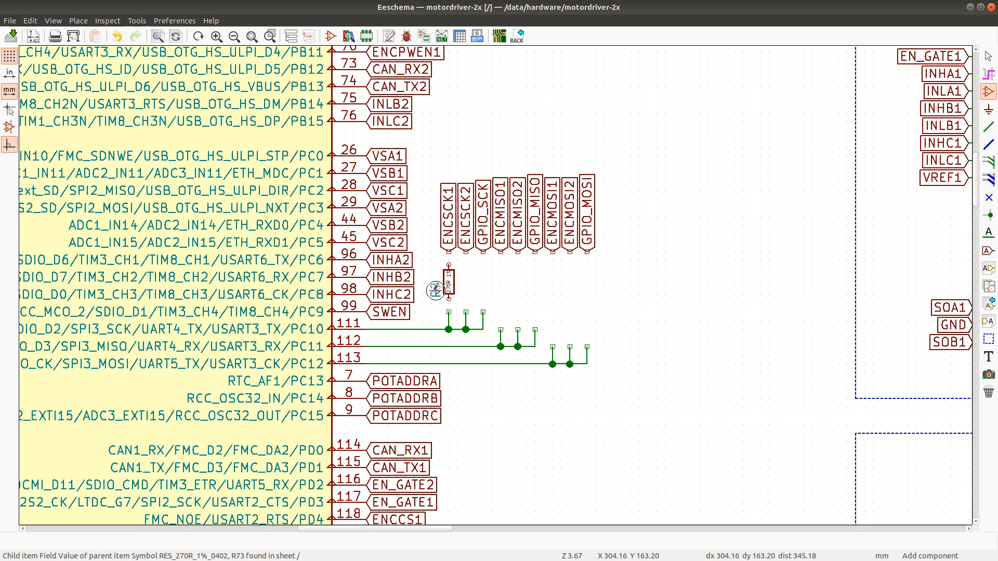
click(437, 259)
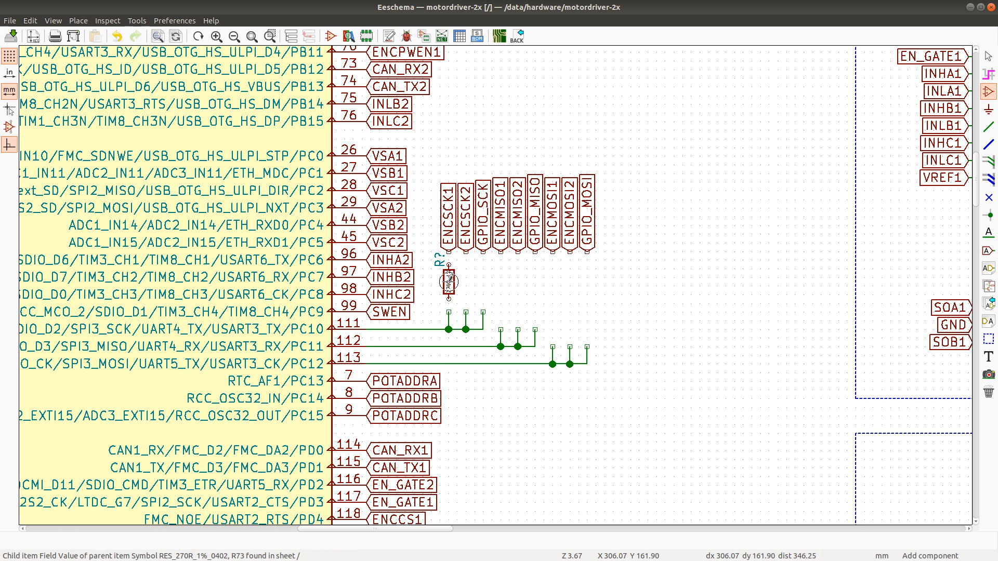
Move the 270R resistor down onto the ENCSCK1 wire stub and place copies of it on the stubs below ENCSCK2 and GPIO_SCK
key(m)
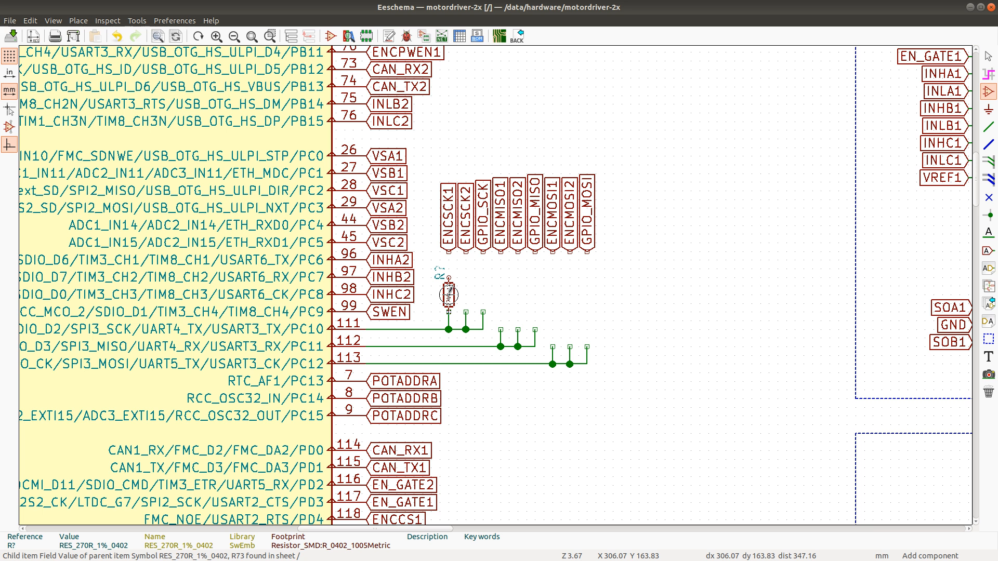
click(449, 295)
key(c)
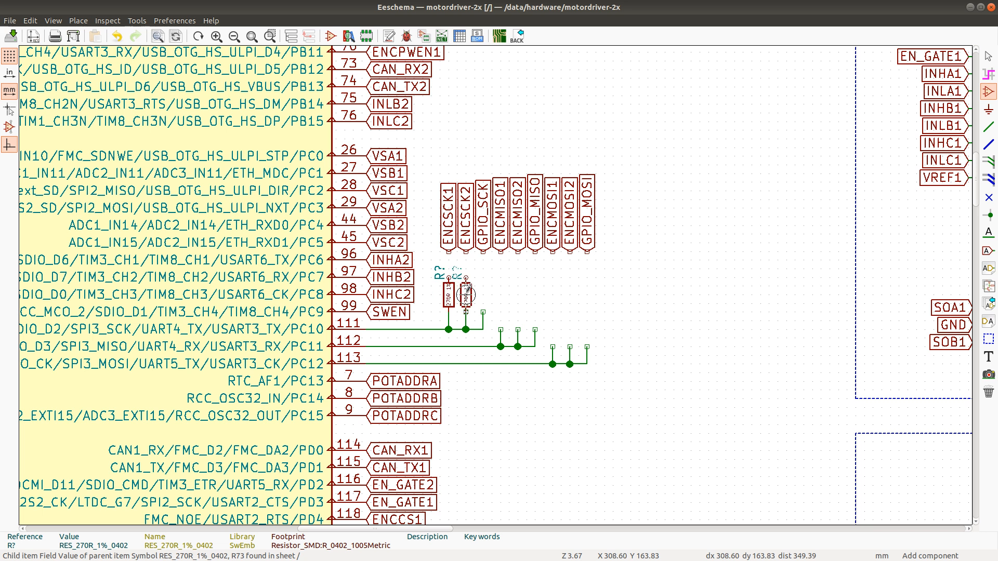
click(466, 295)
key(c)
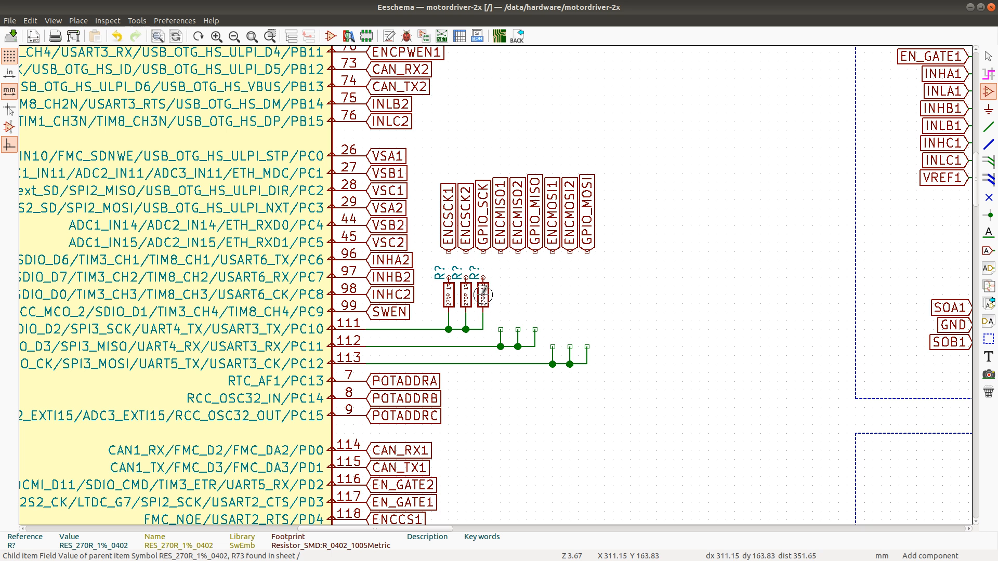
click(483, 295)
Place copies of the 270R resistor in the same row below the ENCMISO1, ENCMISO2 and GPIO_MISO labels
key(c)
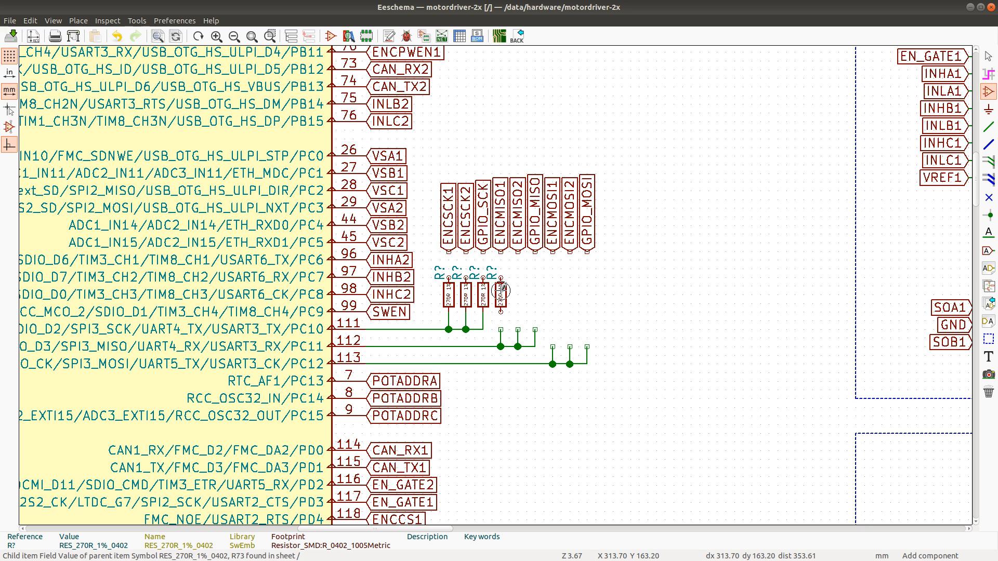
click(500, 295)
key(c)
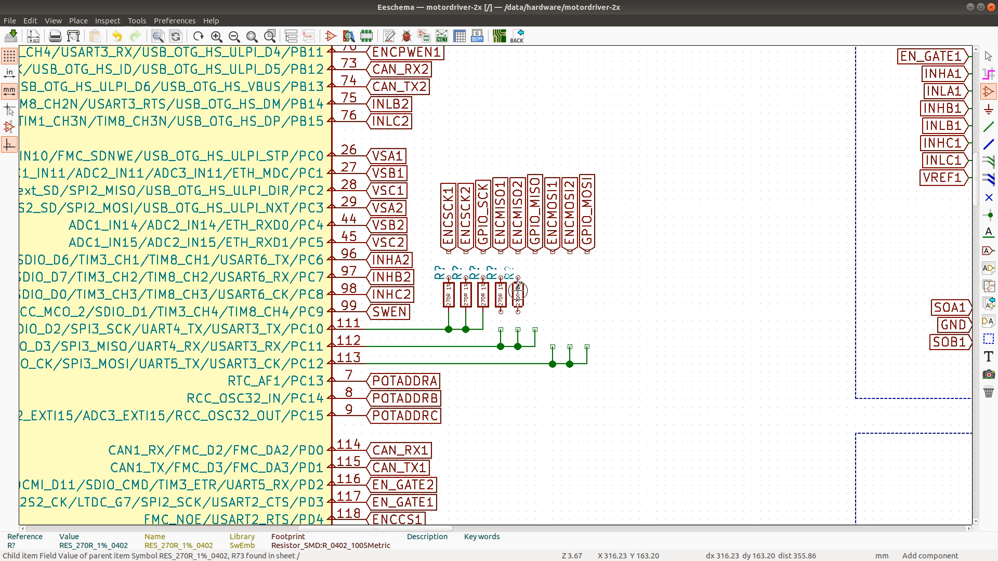
click(518, 293)
key(c)
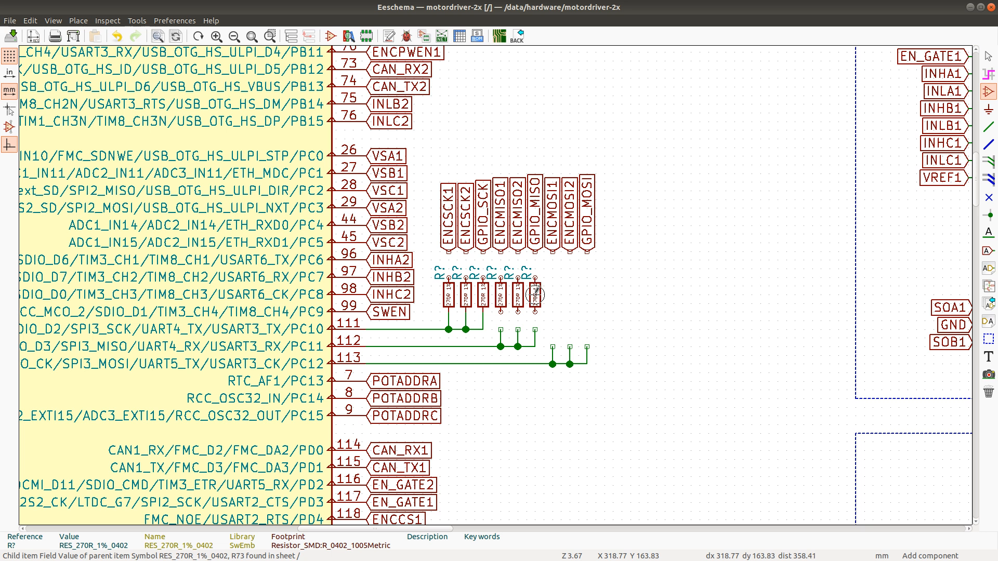
click(535, 294)
Continue the row with copies of the 270R resistor below the ENCMOSI1, ENCMOSI2 and GPIO_MOSI labels
key(c)
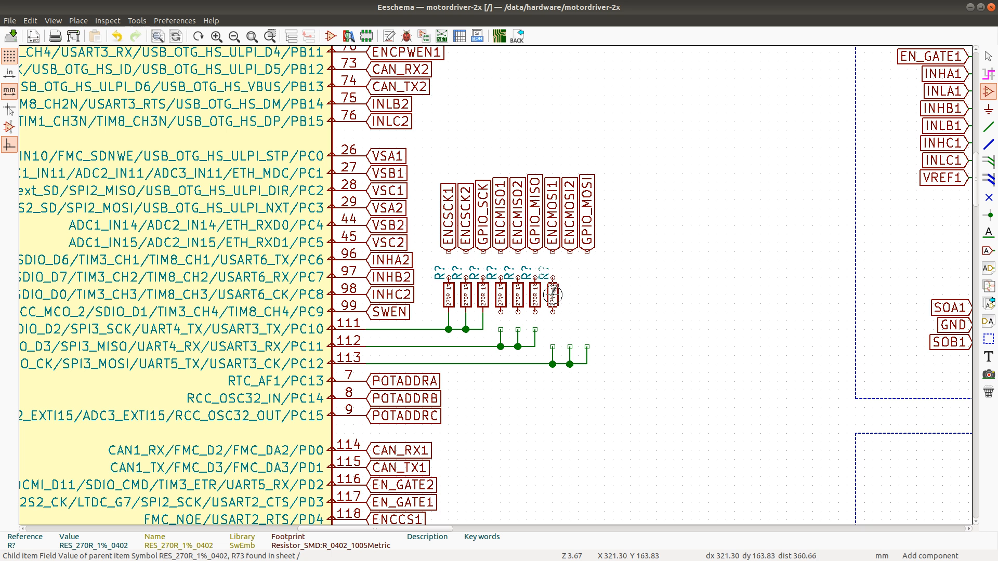
click(552, 294)
key(c)
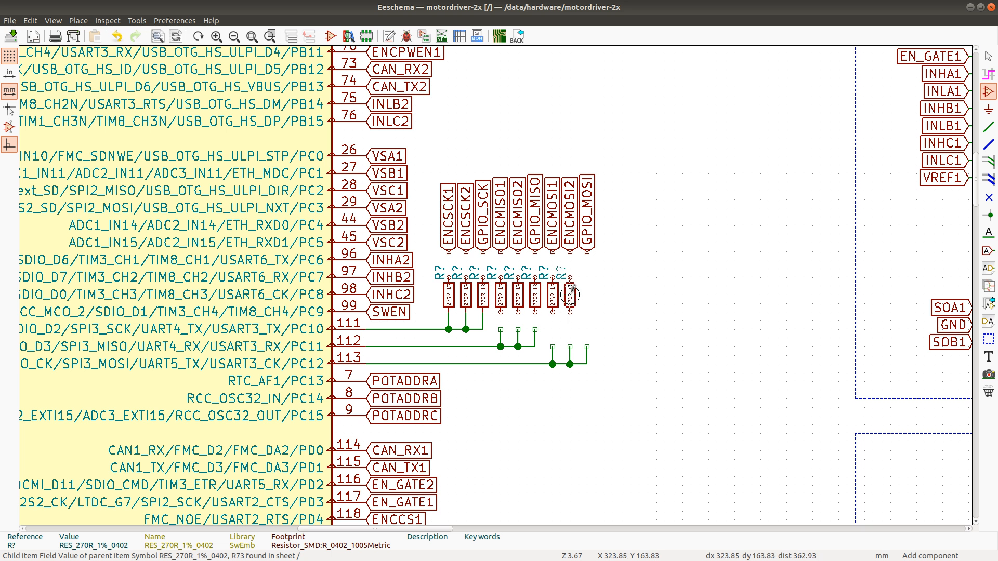
click(570, 295)
key(c)
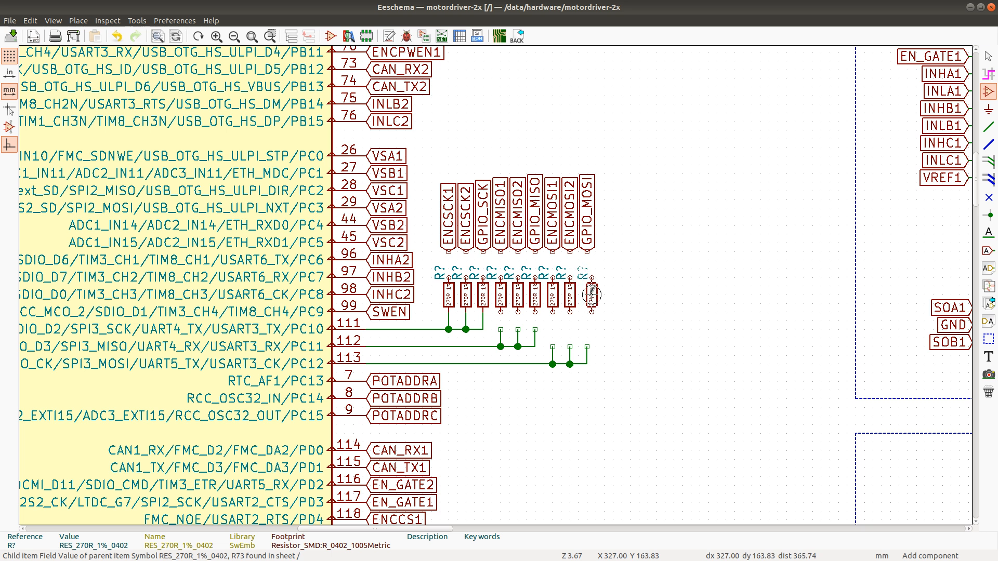
click(588, 295)
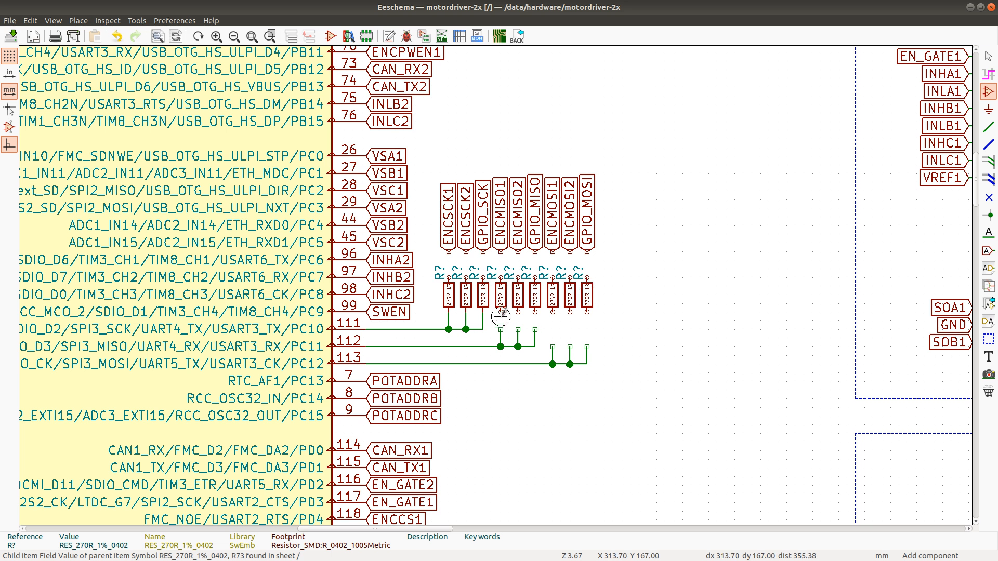
Wire the lower ends of the three MISO resistors to the PC11 wire stubs
key(w)
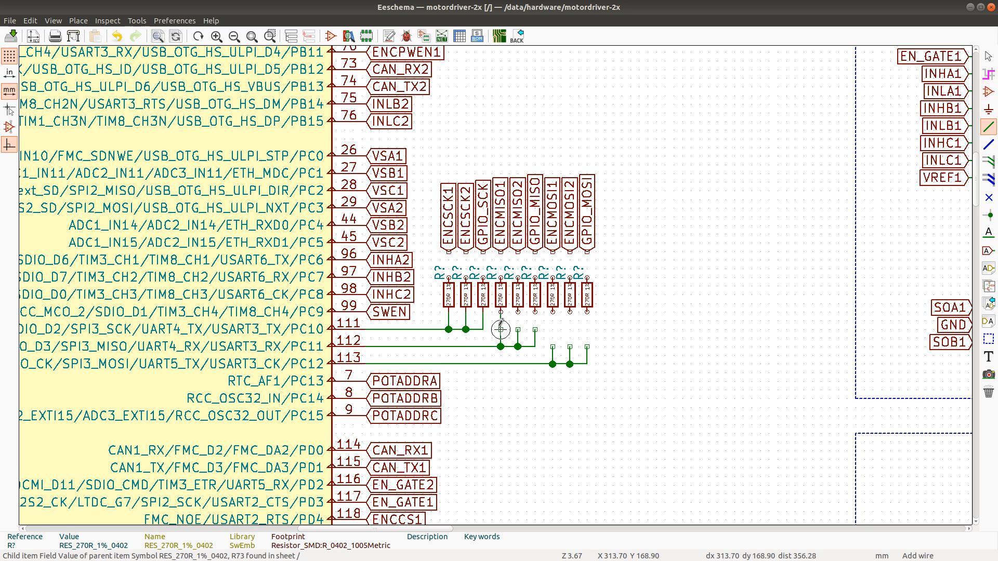
click(501, 312)
click(517, 312)
click(518, 330)
click(535, 312)
click(535, 330)
Wire the lower ends of the three MOSI resistors to the PC12 wire stubs
click(553, 312)
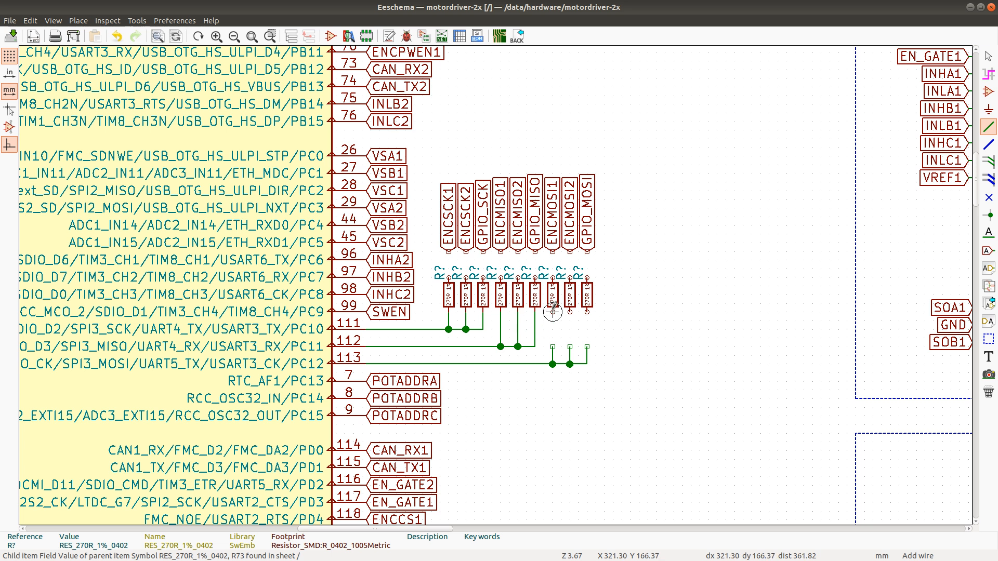
click(553, 347)
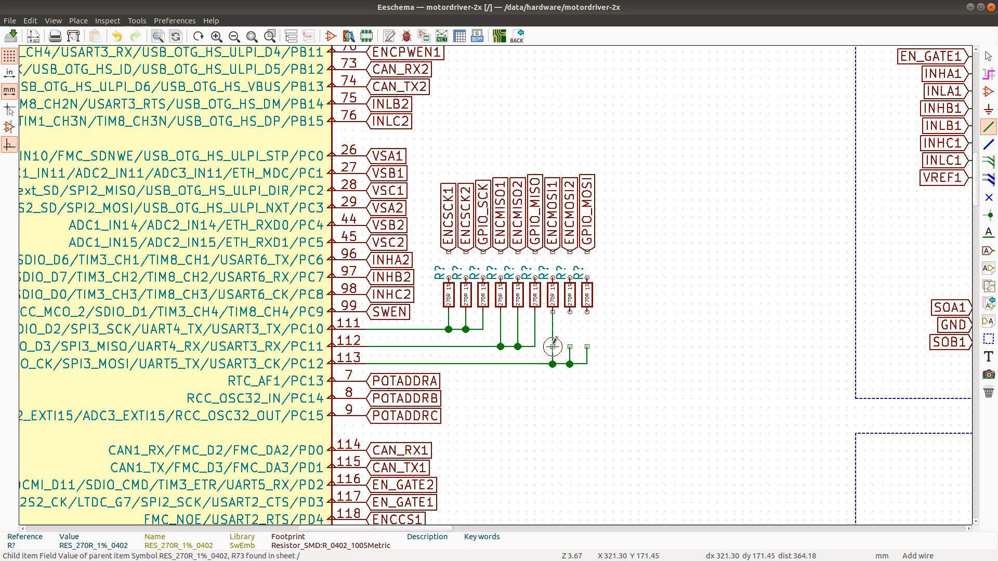
click(570, 312)
click(570, 347)
click(587, 312)
click(587, 347)
Wire the GPIO_MOSI, ENCMOSI2 and ENCMOSI1 labels to the upper ends of their resistors
click(587, 254)
click(587, 277)
click(570, 277)
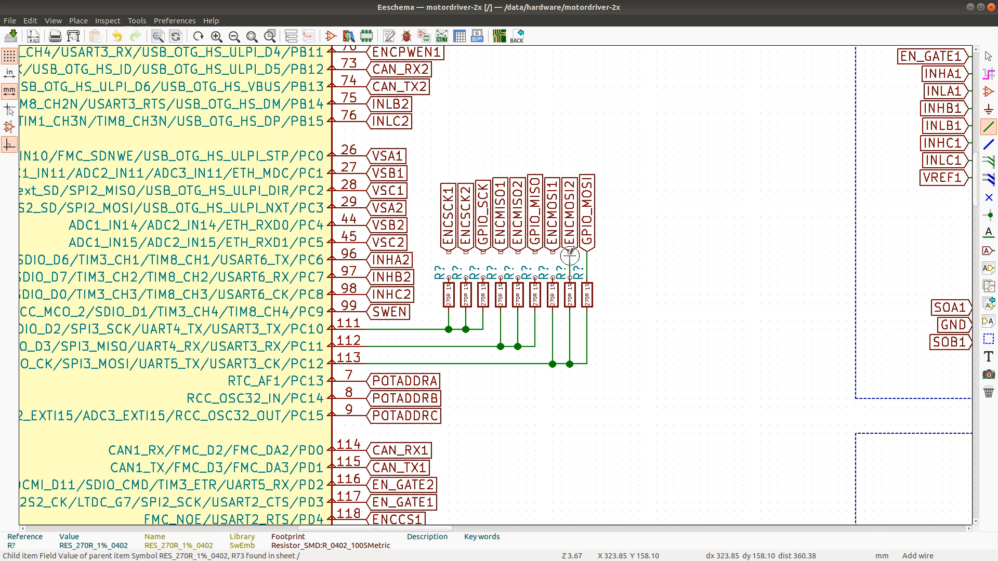
click(570, 252)
click(553, 252)
click(552, 277)
Wire the GPIO_MISO, ENCMISO2 and ENCMISO1 labels to the upper ends of their resistors
click(535, 277)
click(535, 252)
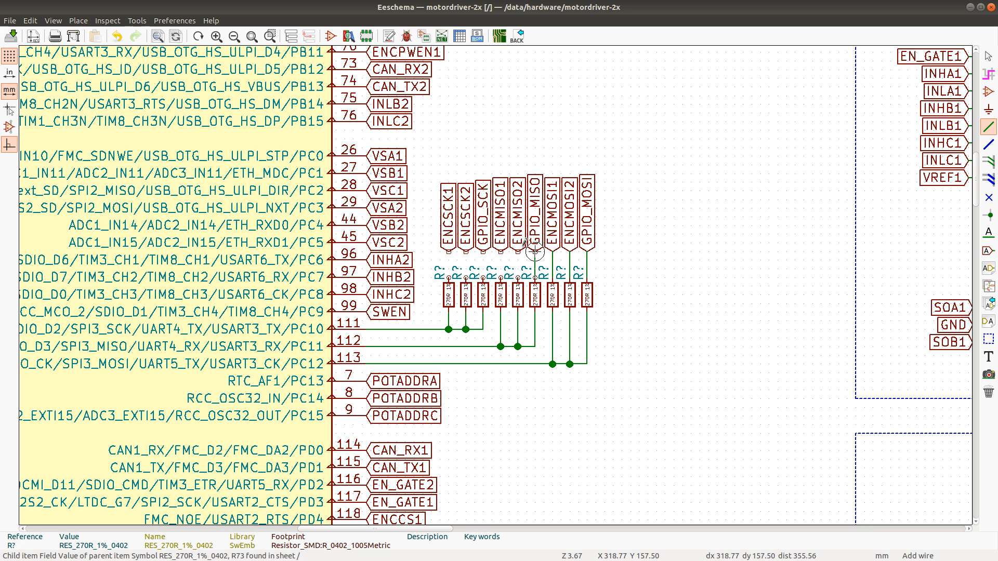
click(501, 277)
click(500, 253)
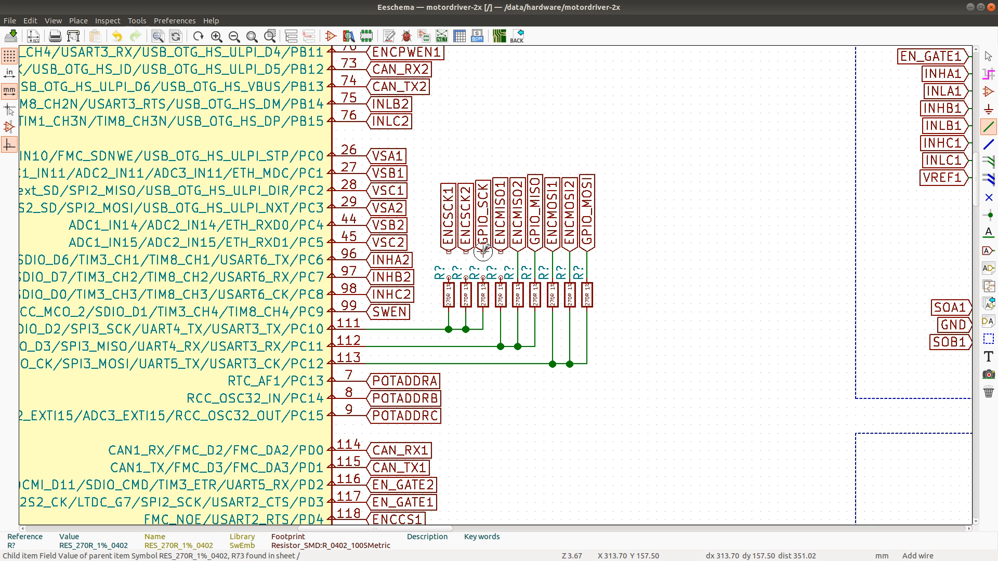
Wire the GPIO_SCK, ENCSCK2 and ENCSCK1 labels to the upper ends of their resistors
click(483, 277)
click(483, 252)
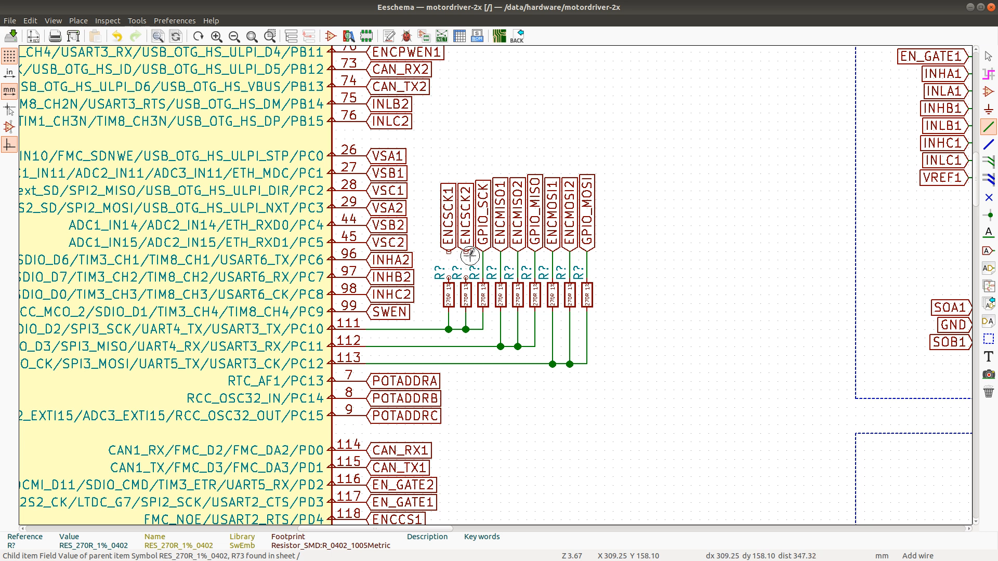
click(466, 252)
click(466, 277)
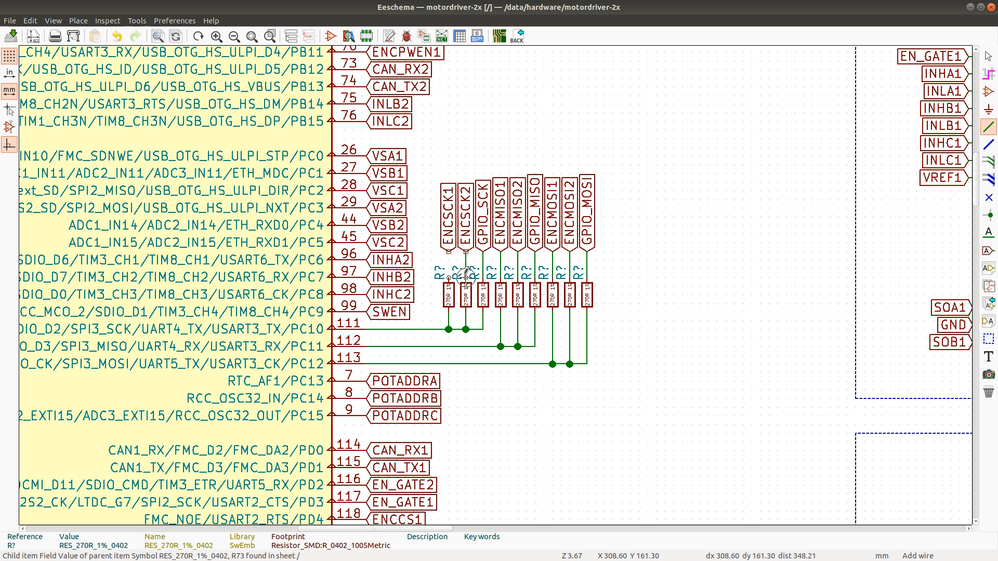
click(449, 253)
click(449, 277)
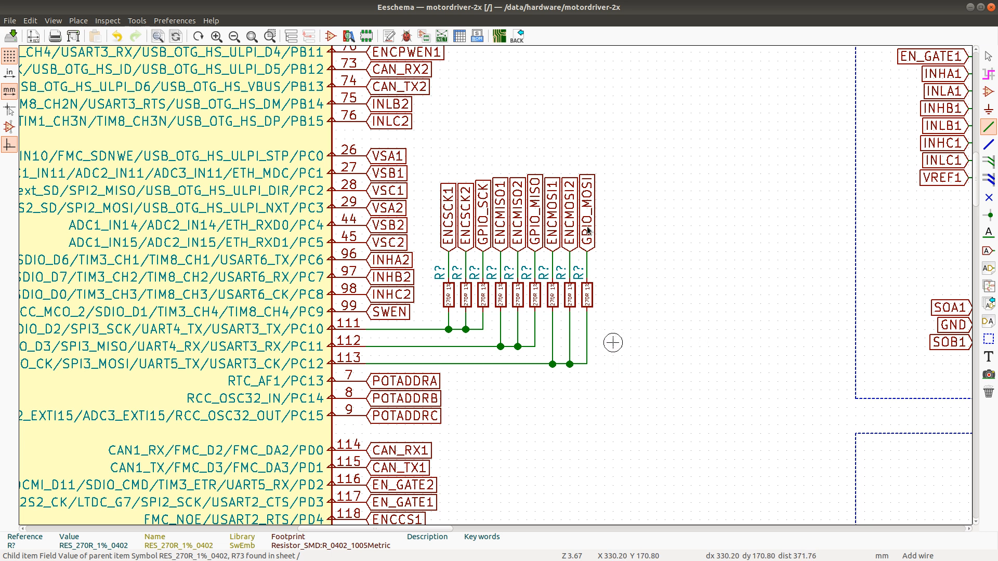
Annotate the new resistors across the entire schematic, keeping existing annotations and sorting components by X position
scroll(623, 219, up, 3)
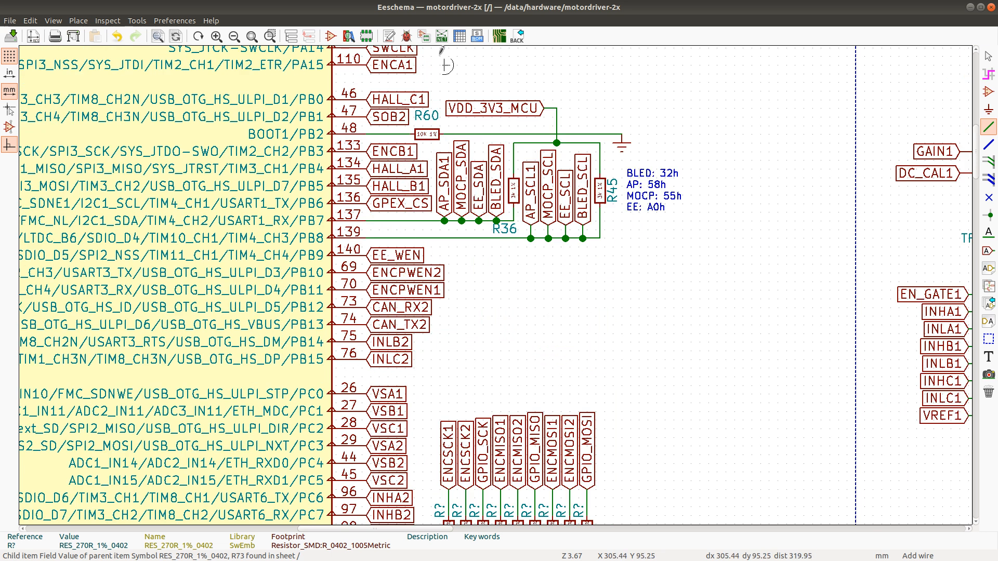
click(389, 36)
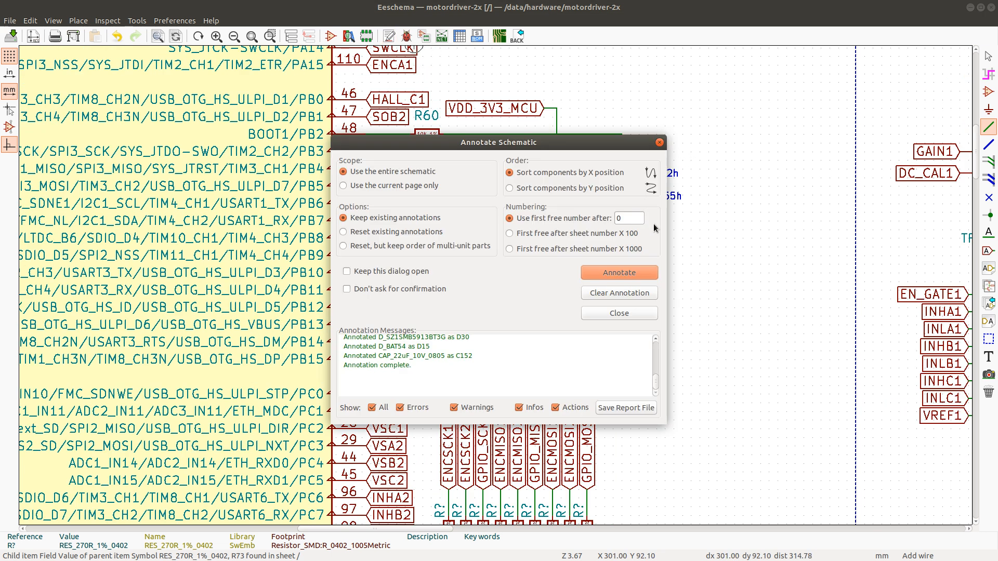
click(608, 291)
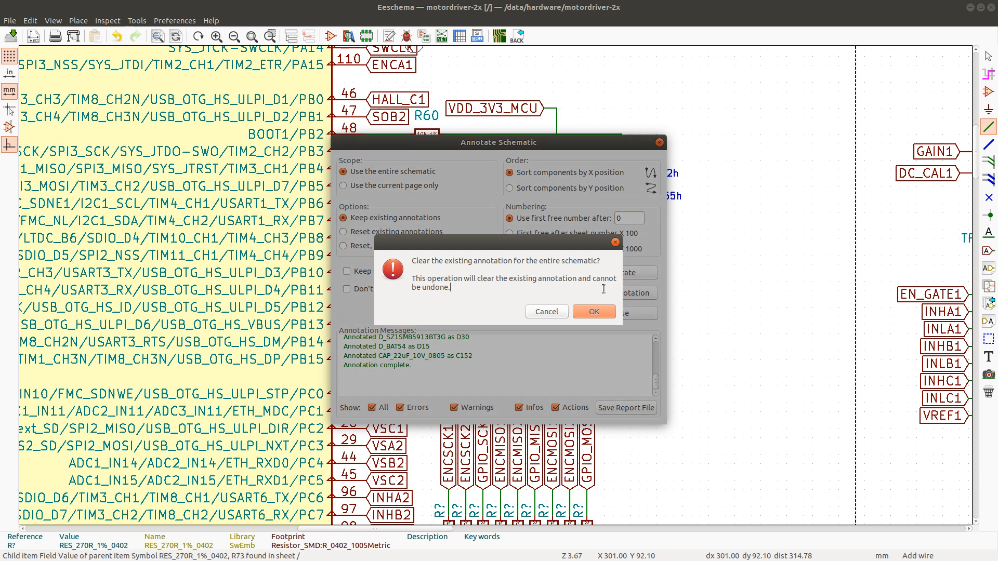
click(545, 312)
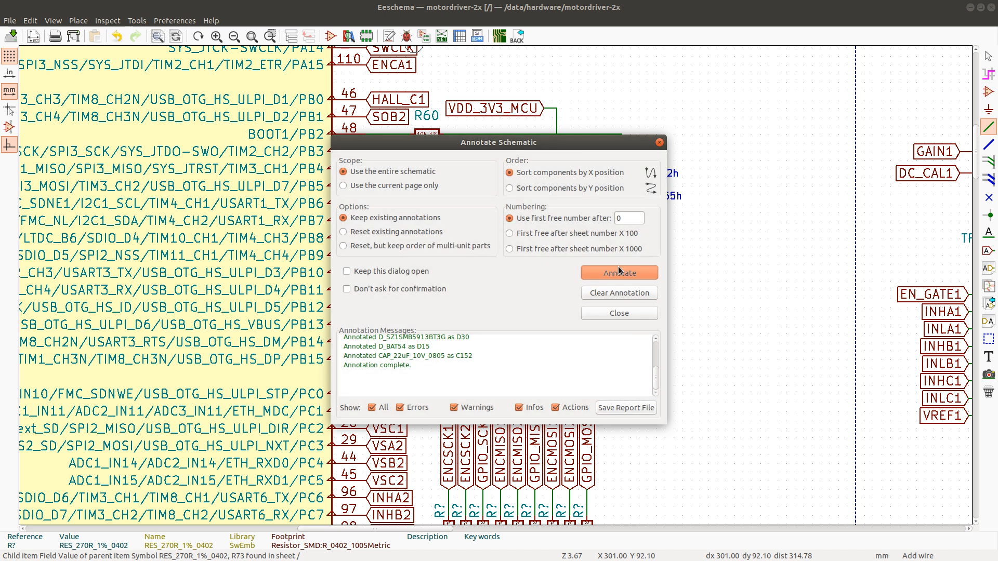
click(619, 271)
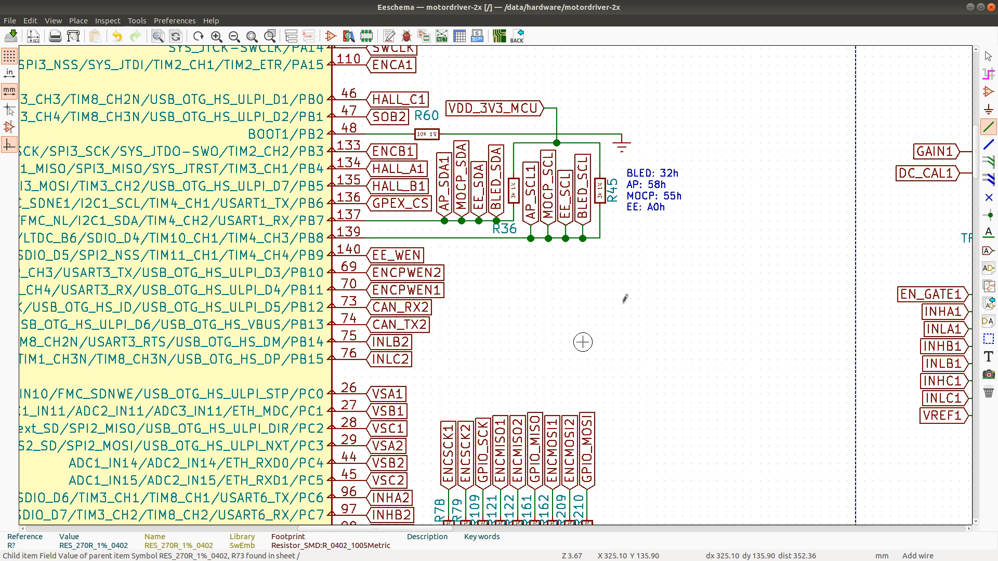
Rerun the electrical rules check and locate the first two pin conflict warnings, at J1 pin 5 and U30 pin 41
click(405, 36)
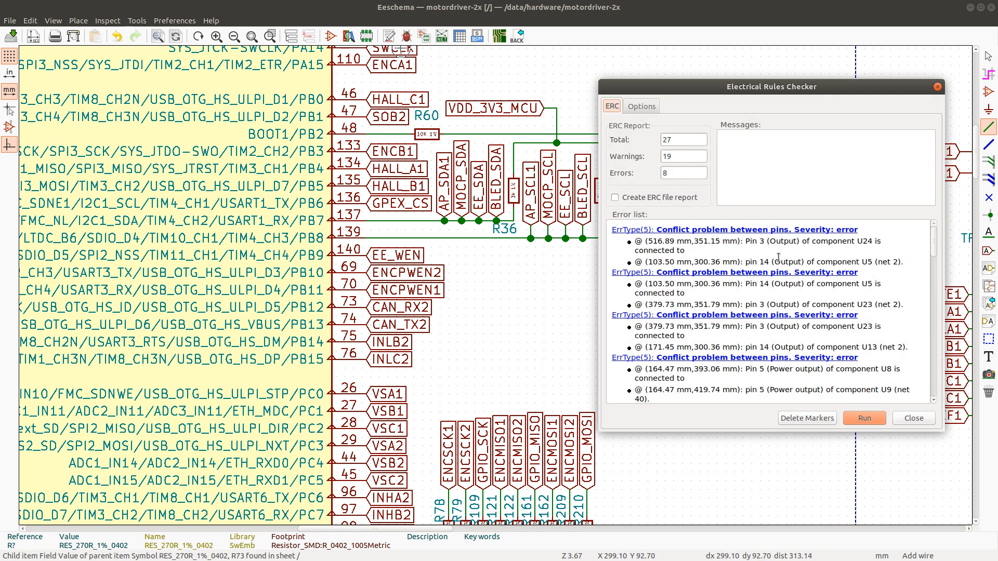
click(864, 414)
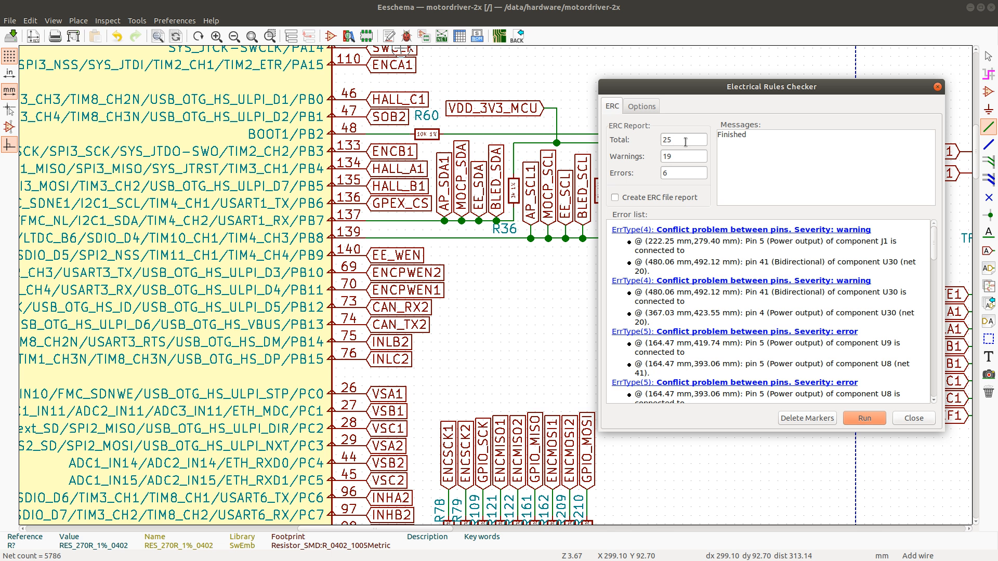
click(761, 232)
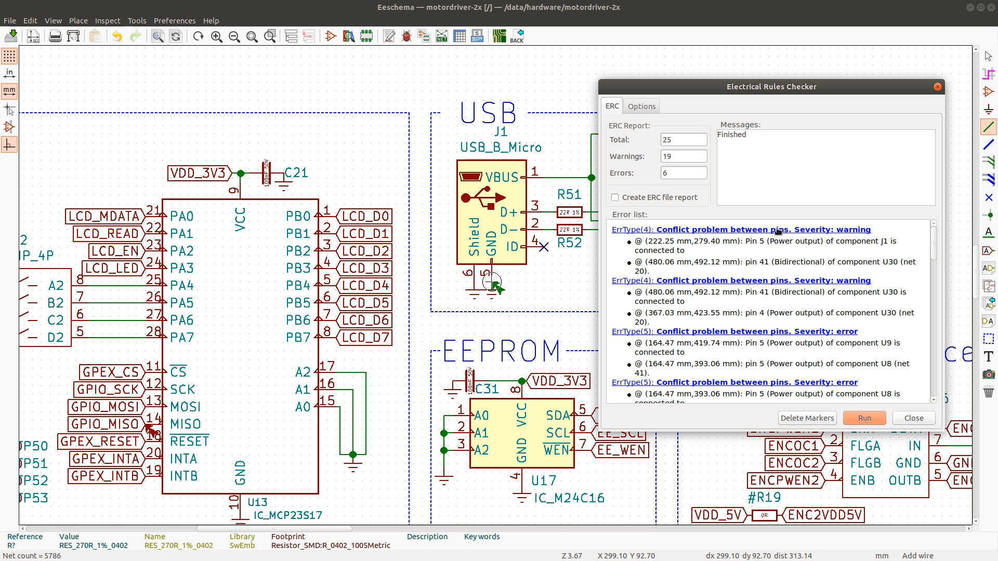
click(777, 281)
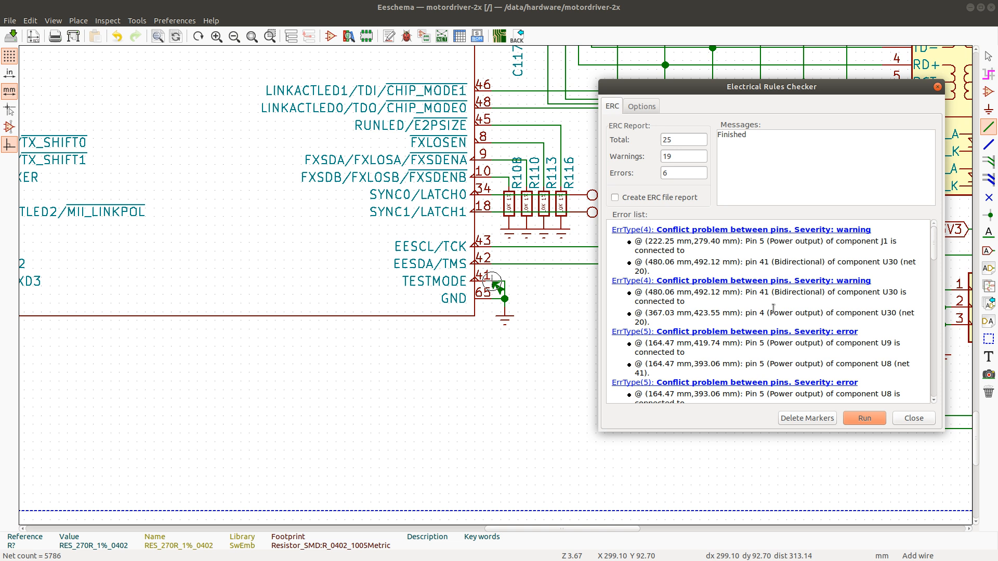
Review the list of pin conflicts, return to the J1 warning, and close the electrical rules checker
scroll(773, 309, down, 2)
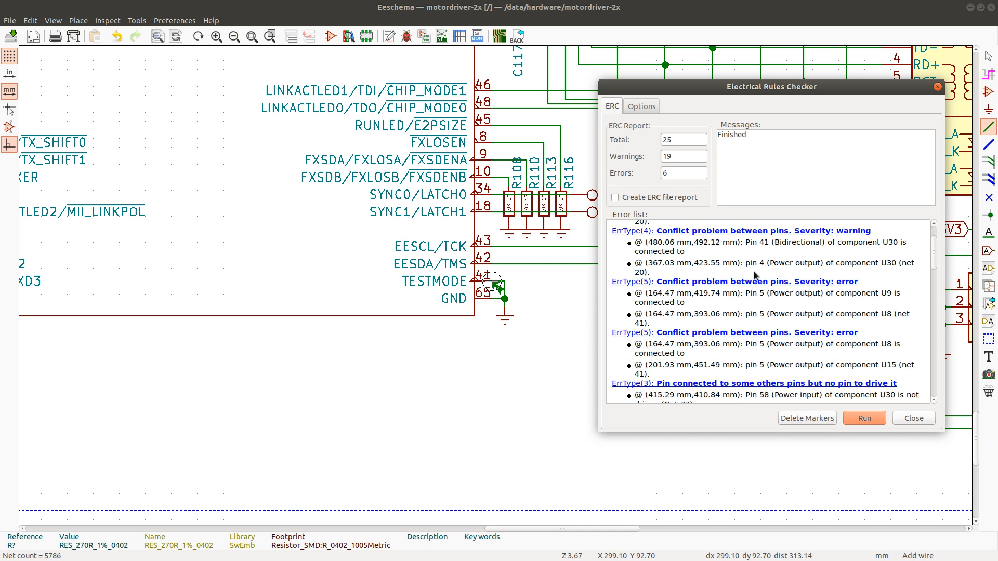
scroll(757, 276, up, 2)
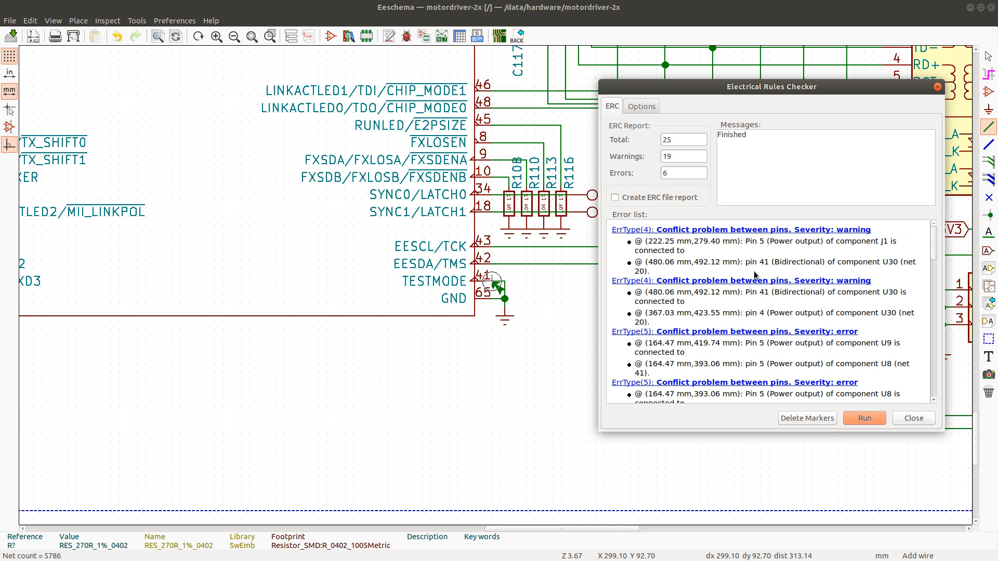
click(773, 231)
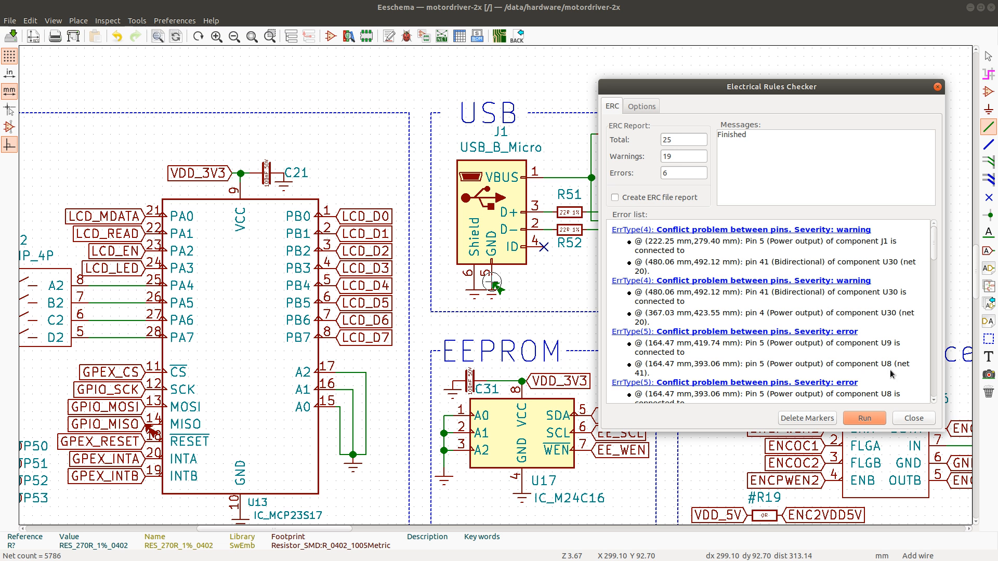
click(865, 418)
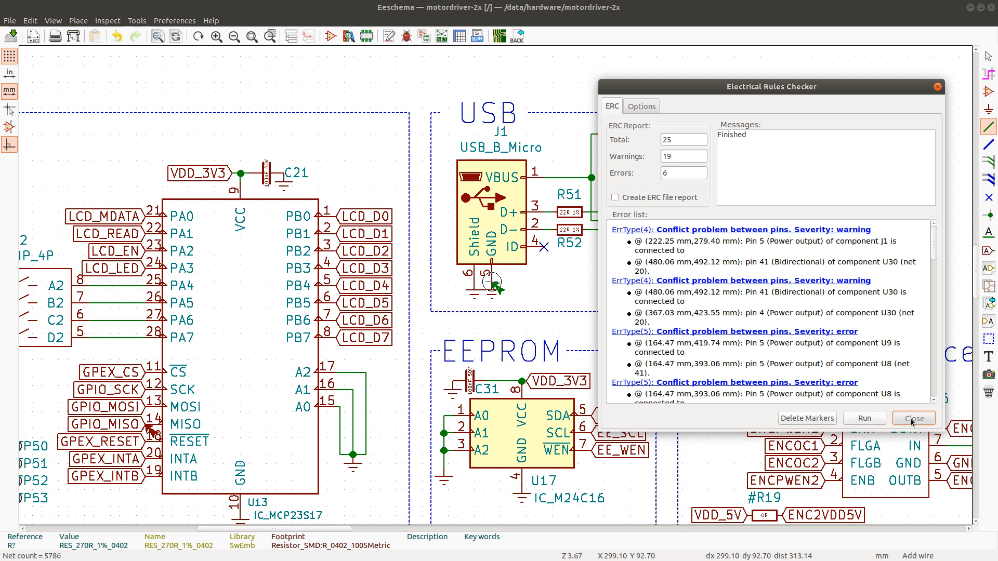
click(904, 416)
Search the schematic for U30, close the search, and view the chip's surroundings in the EtherCAT section
key(ctrl+f)
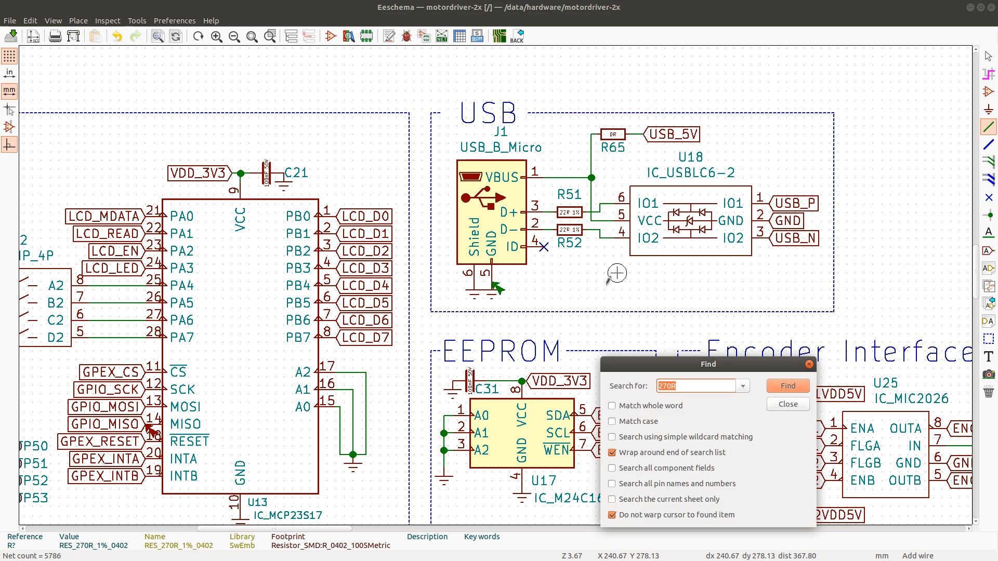
text(U30)
key(Return)
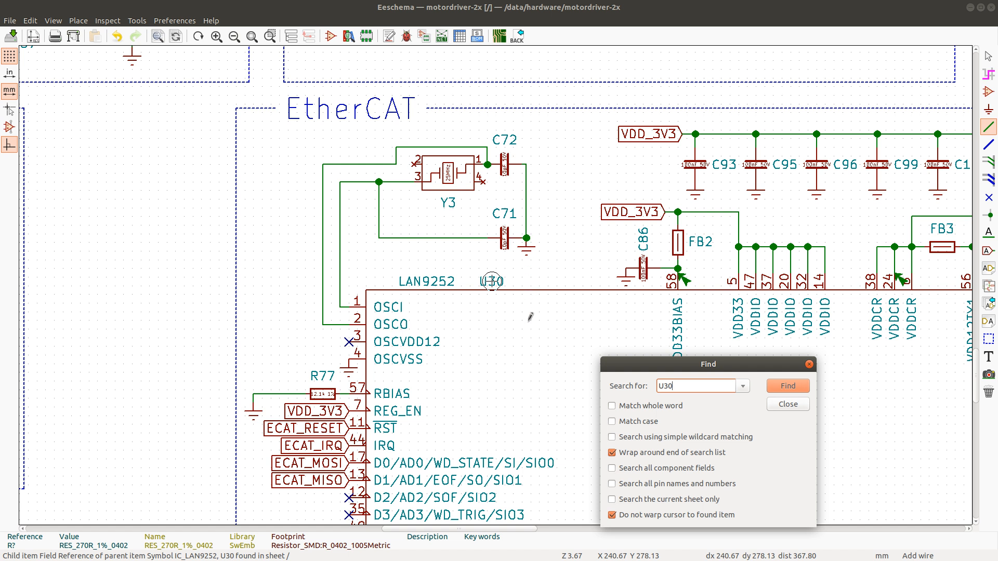
click(788, 404)
scroll(791, 403, down, 1)
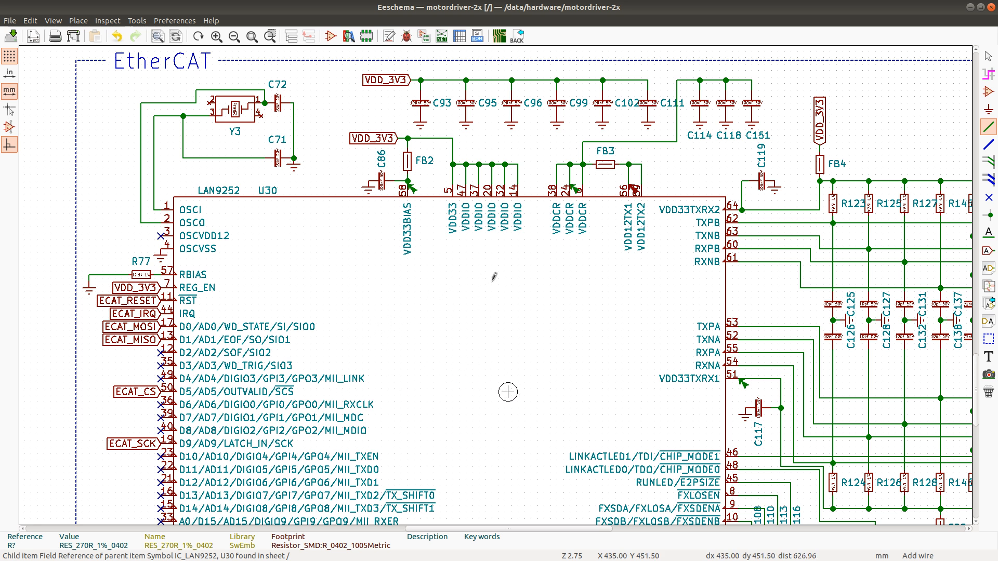
Recheck the U30 pin 41 conflict in the electrical rules checker, close it, and inspect the chip's TESTMODE pin in the schematic
scroll(508, 392, down, 1)
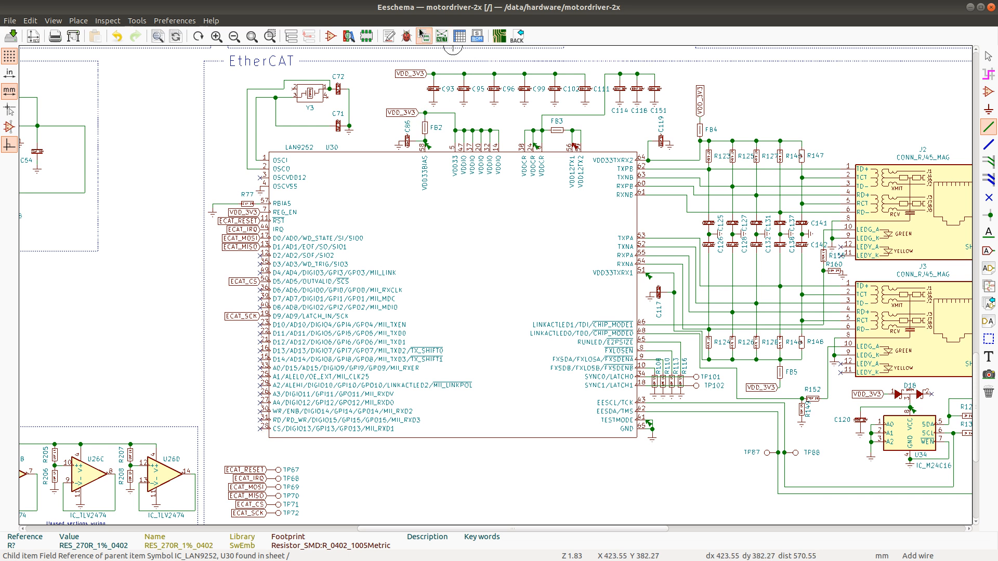
click(406, 36)
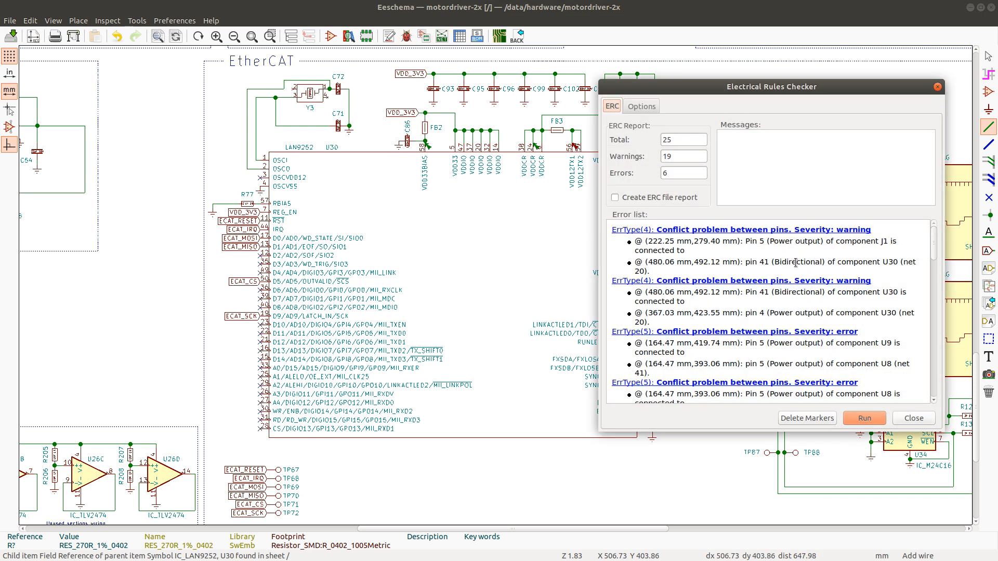
click(913, 422)
scroll(650, 430, up, 1)
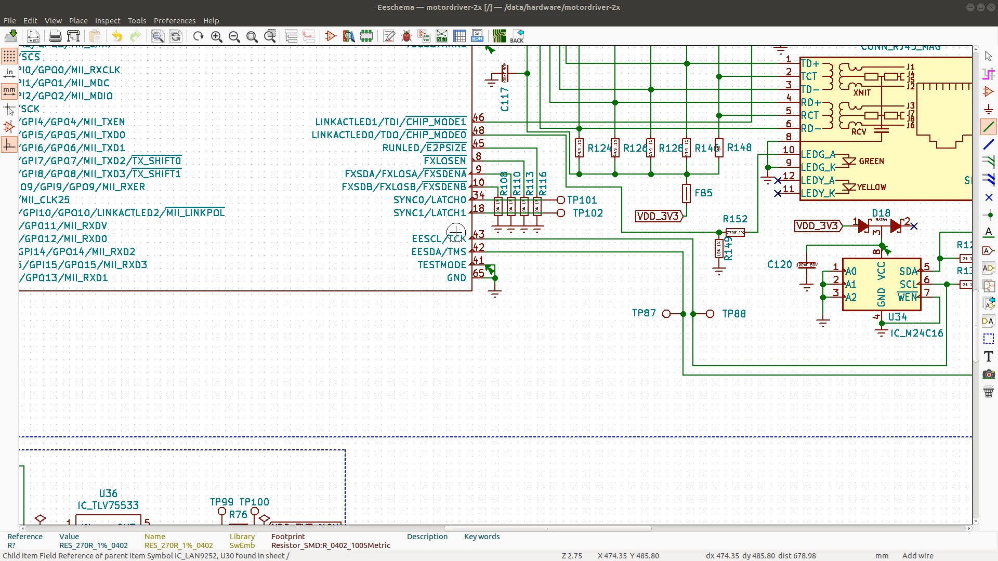
Switch to Firefox and bring up the already open LAN9252 data sheet
key(alt+Tab)
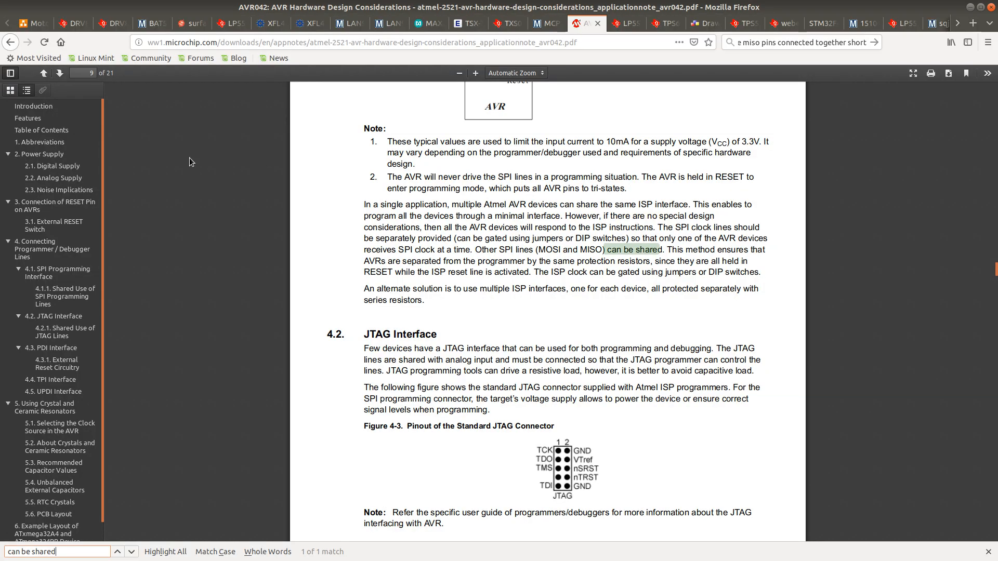
scroll(76, 247, down, 2)
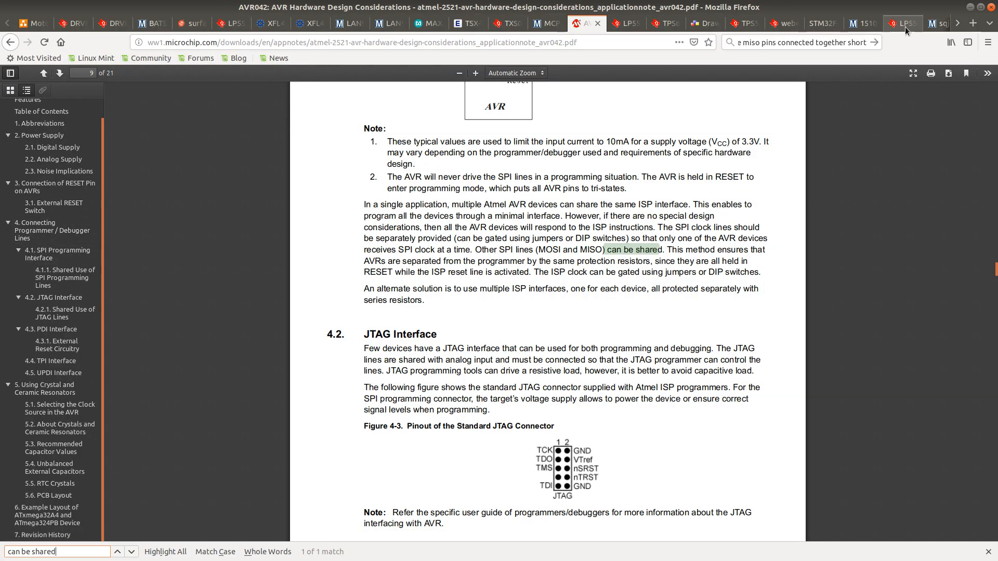
click(959, 26)
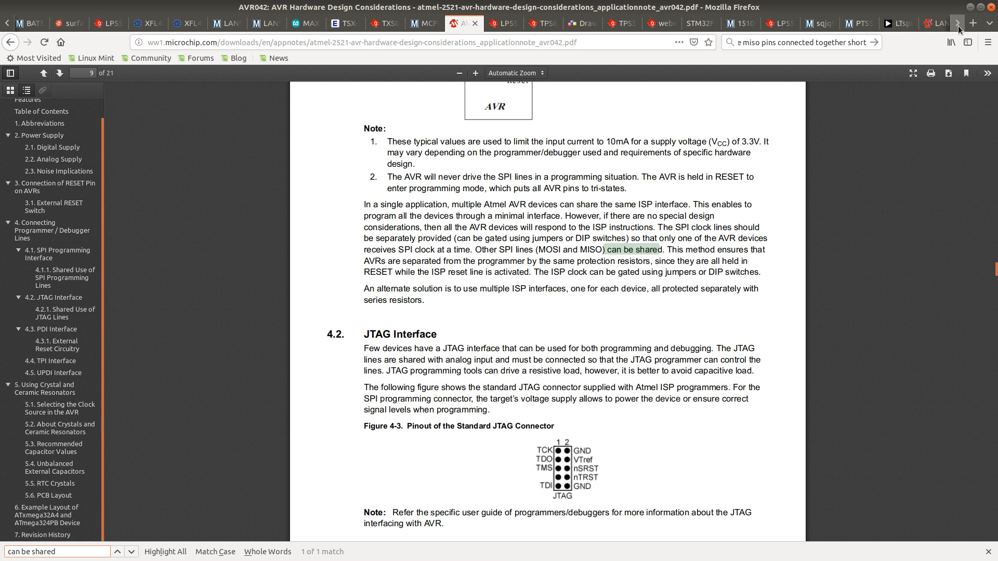
click(959, 26)
click(895, 30)
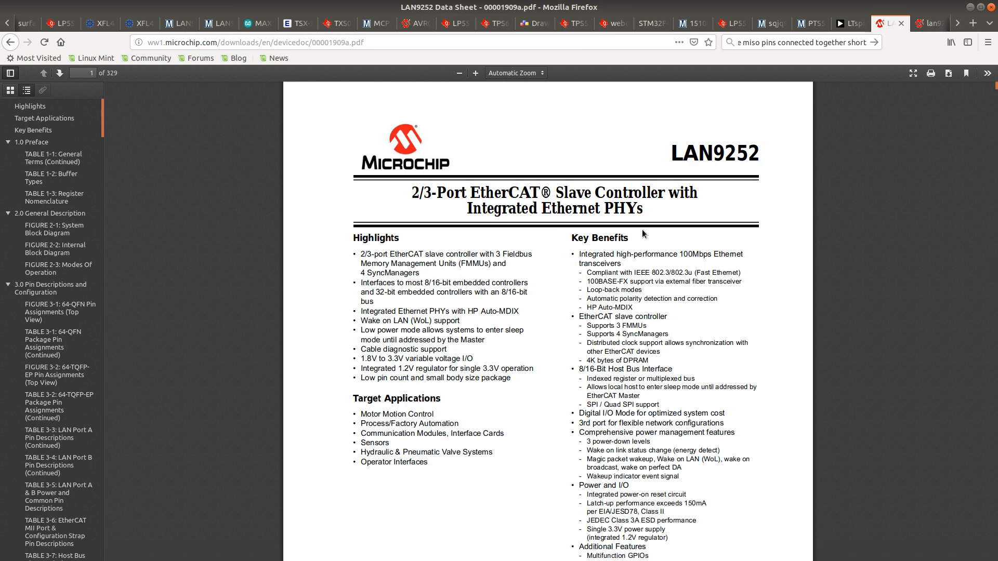
Search the data sheet for TESTMODE and go through the matches to its entry in the miscellaneous pin descriptions
key(ctrl+f)
text(TE)
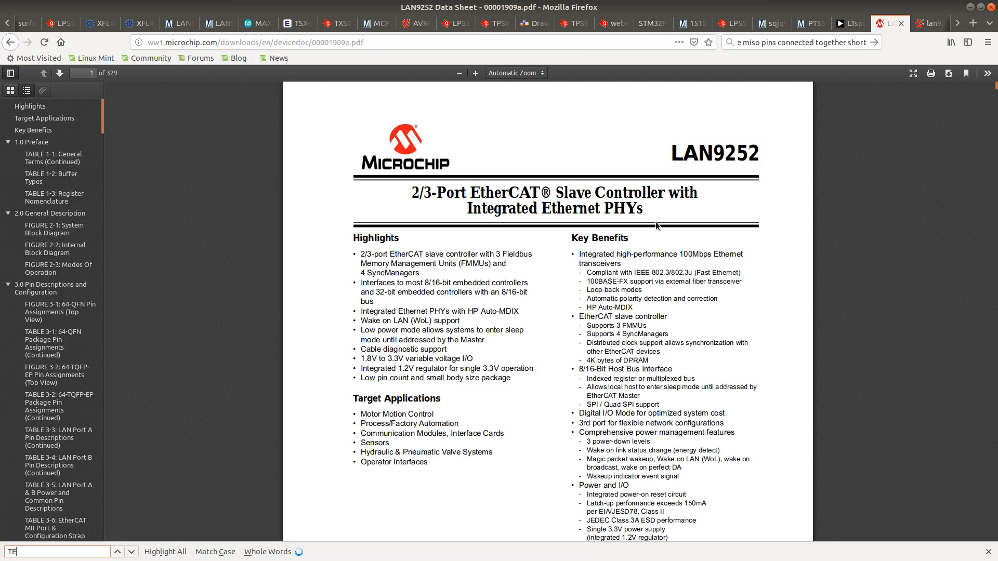
text(STMODE)
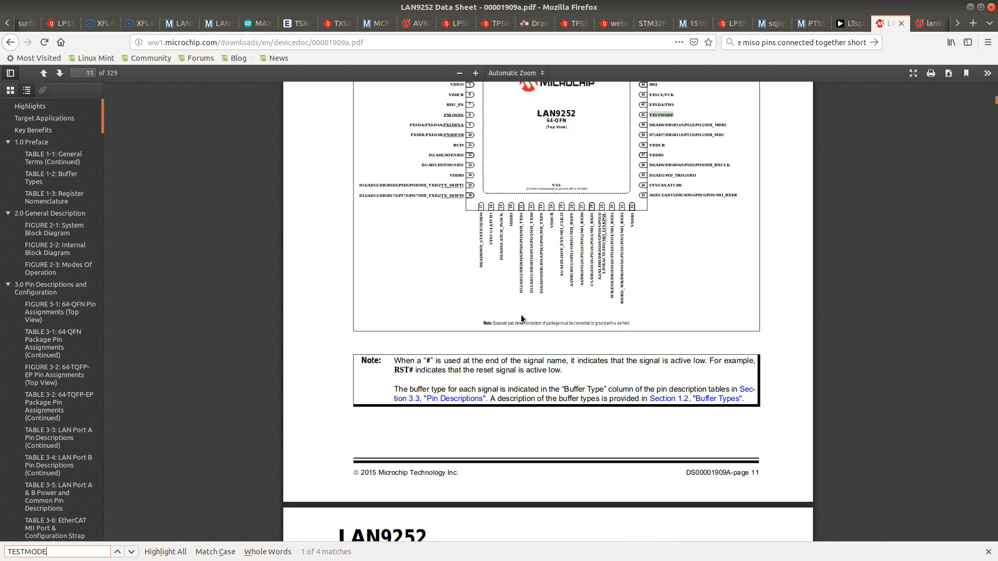
key(Return)
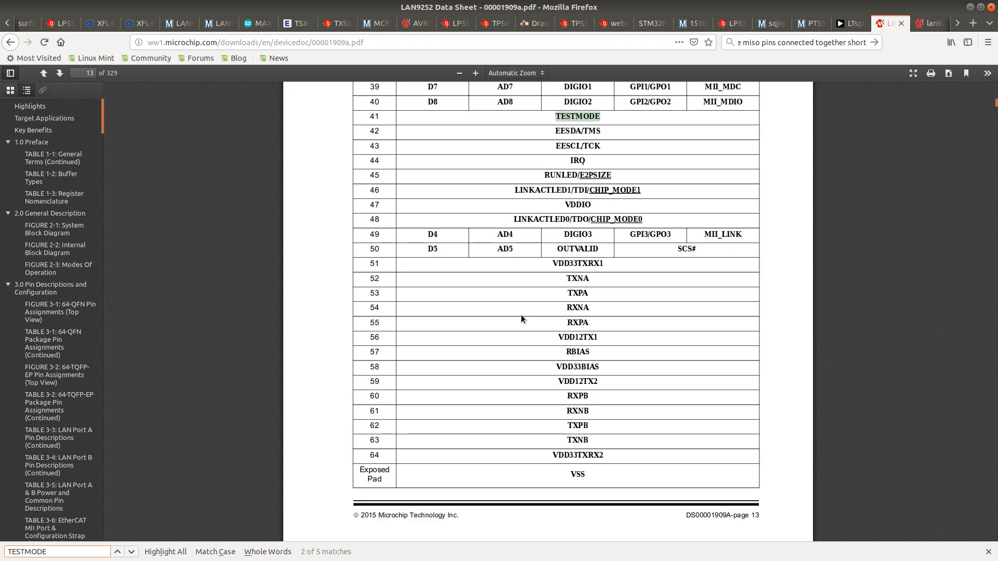
key(Return)
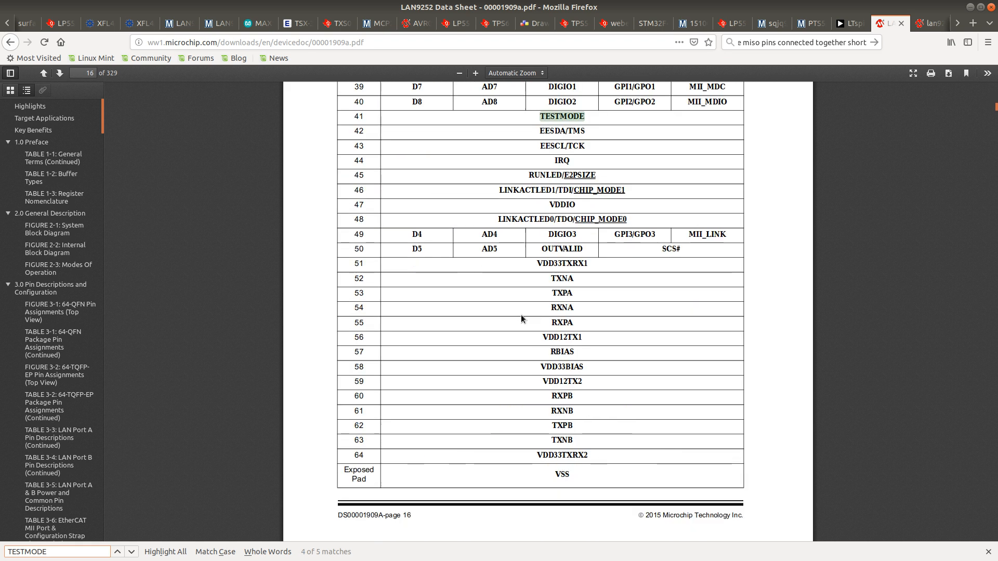
key(Return)
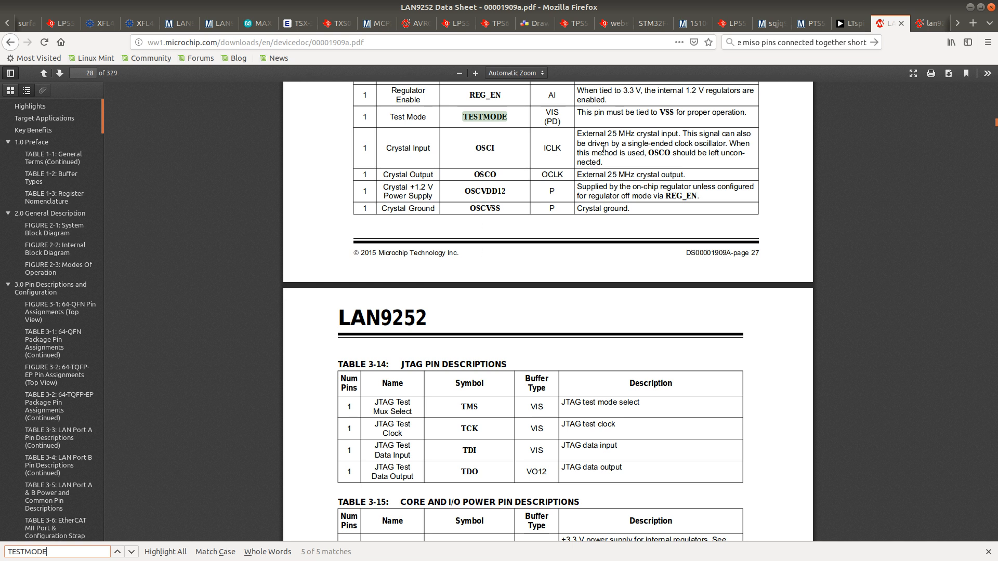
Look back through the LAN9252 pin description tables to the start of section 3.3, checking for an explanation of the buffer types
scroll(604, 149, up, 2)
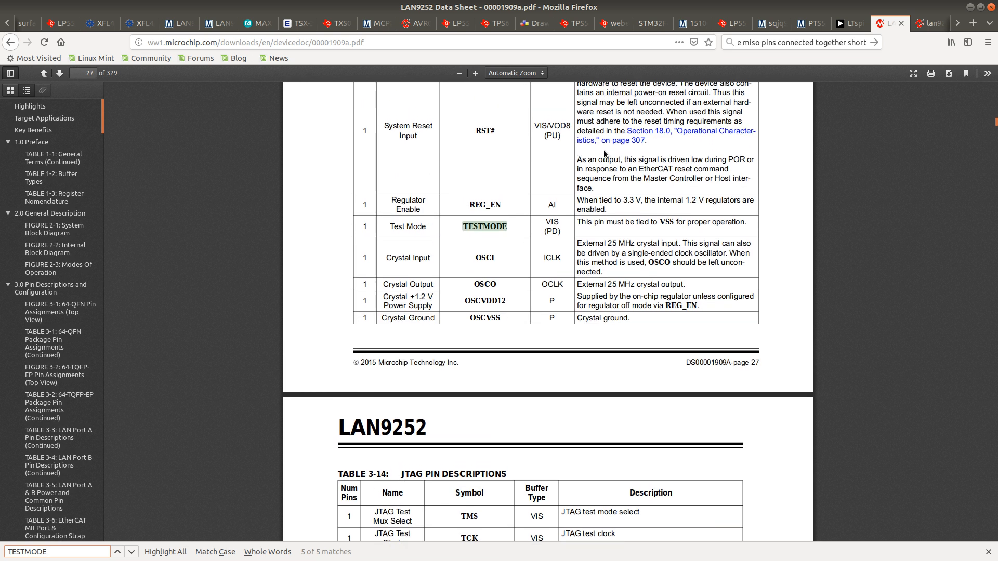
scroll(604, 153, up, 3)
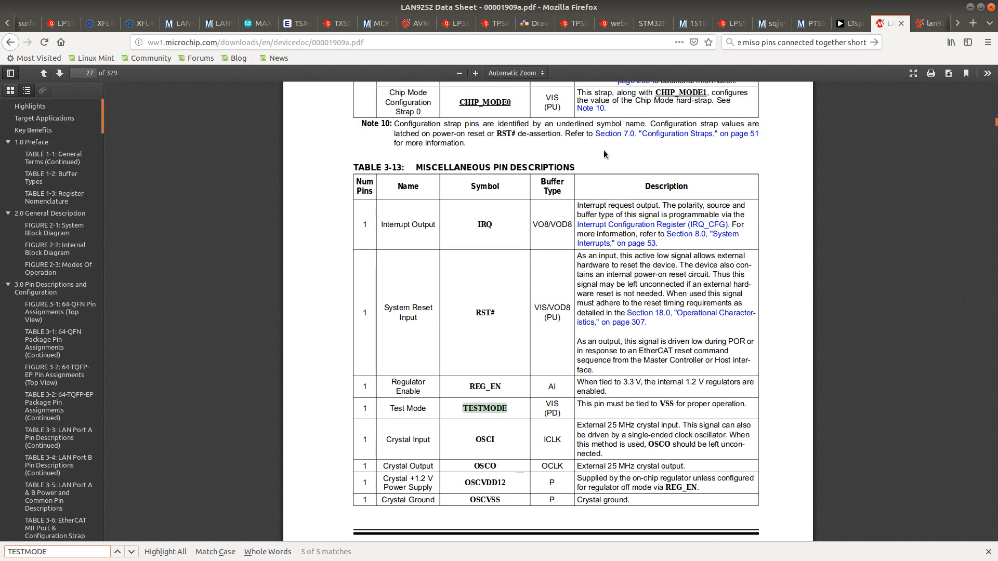
scroll(604, 150, up, 6)
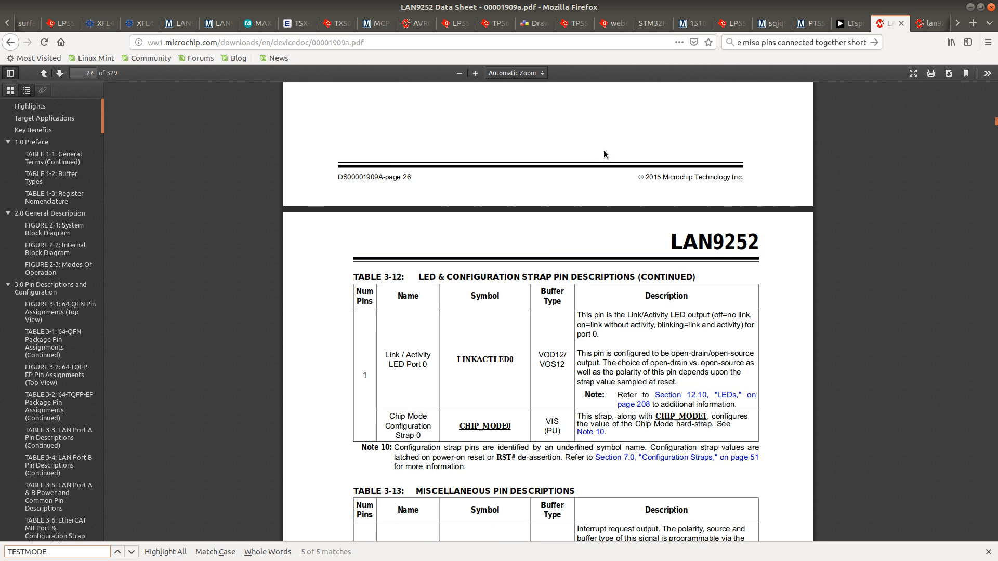
scroll(602, 151, up, 17)
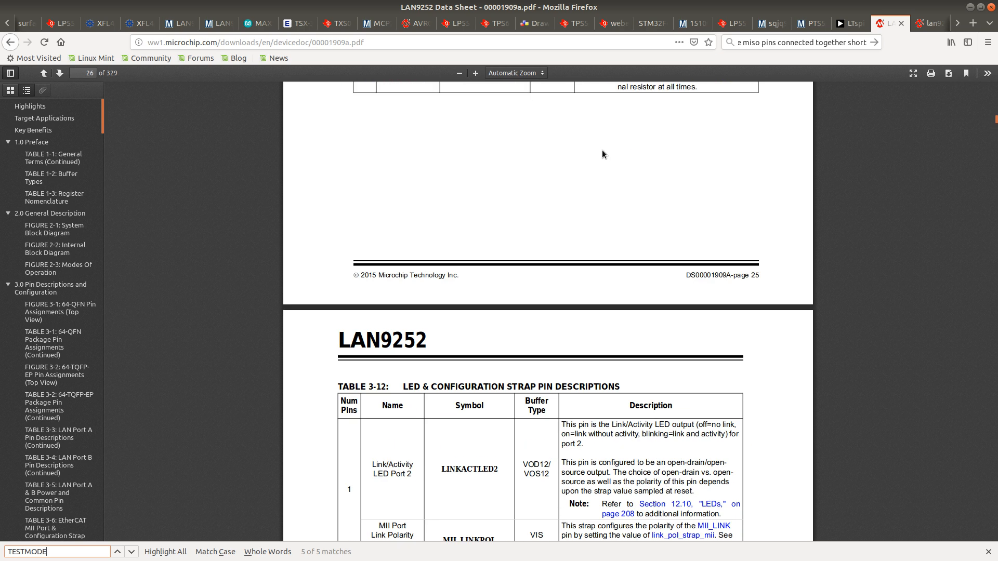
scroll(602, 151, up, 13)
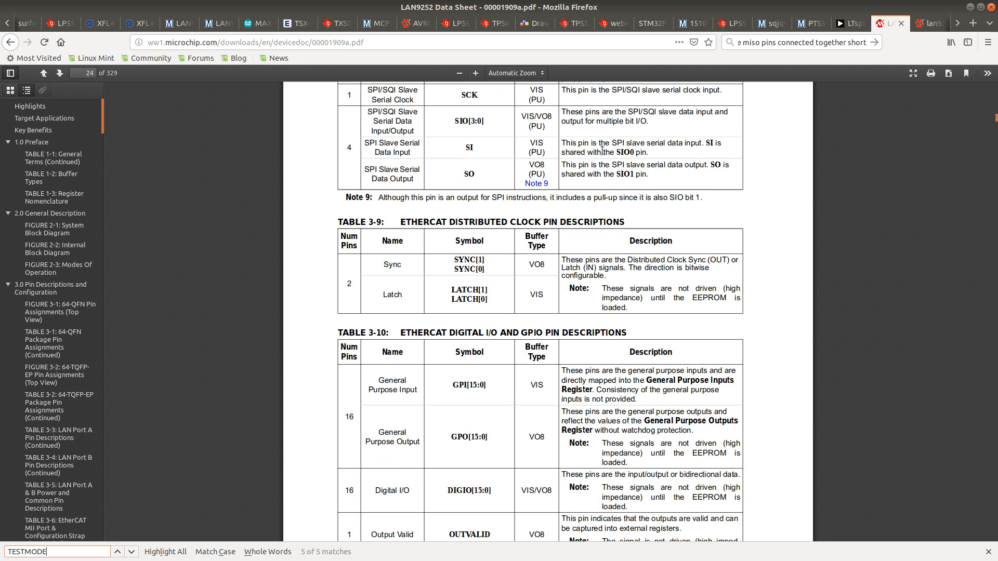
scroll(602, 151, up, 10)
scroll(602, 150, up, 20)
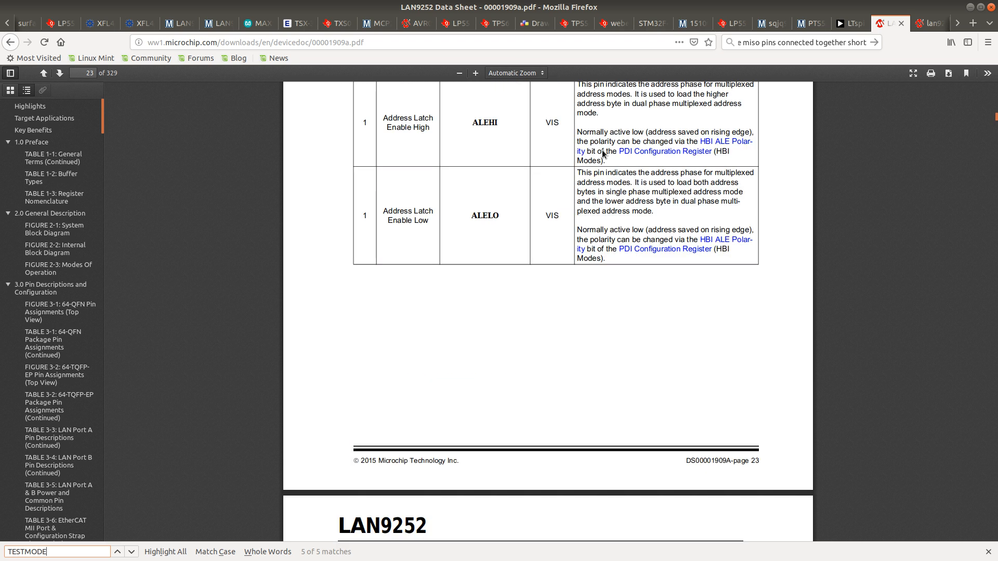
scroll(602, 150, up, 5)
scroll(602, 152, up, 9)
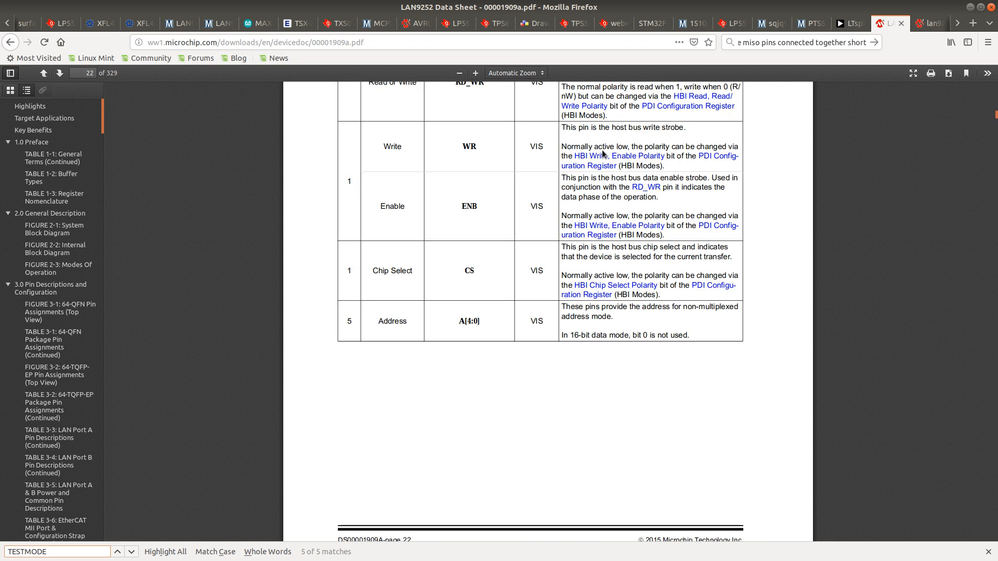
scroll(602, 150, up, 20)
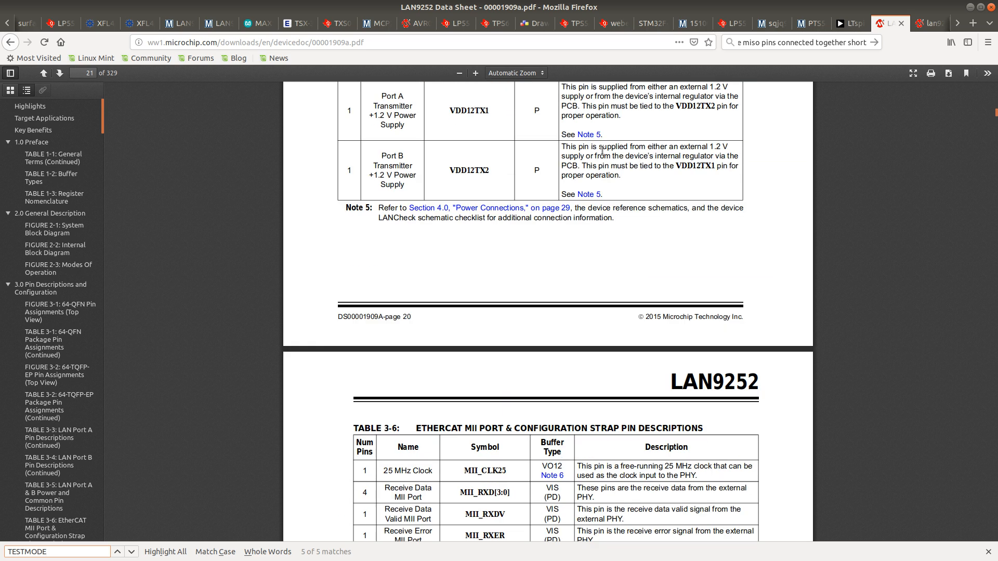
scroll(602, 151, up, 20)
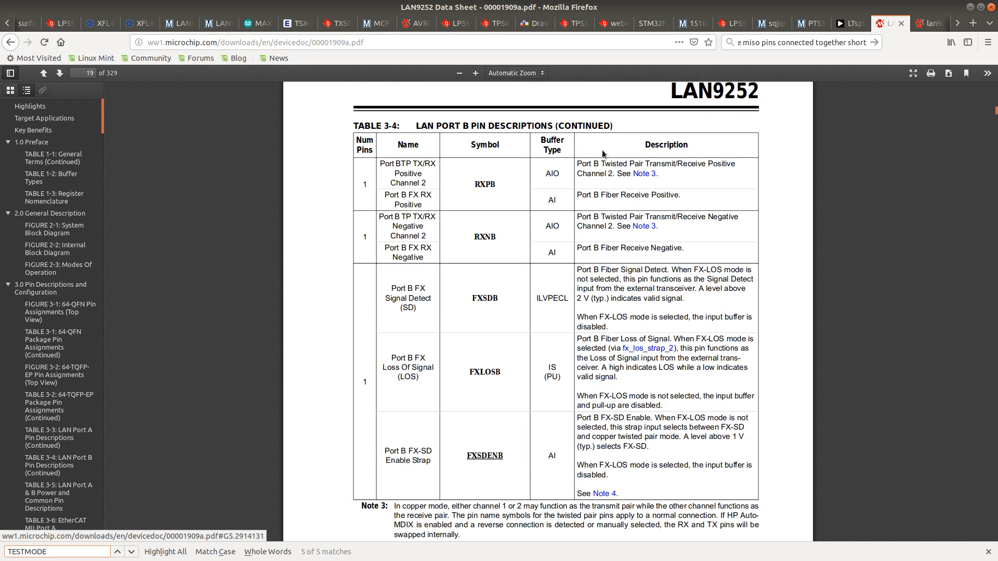
scroll(602, 151, up, 7)
scroll(603, 154, up, 20)
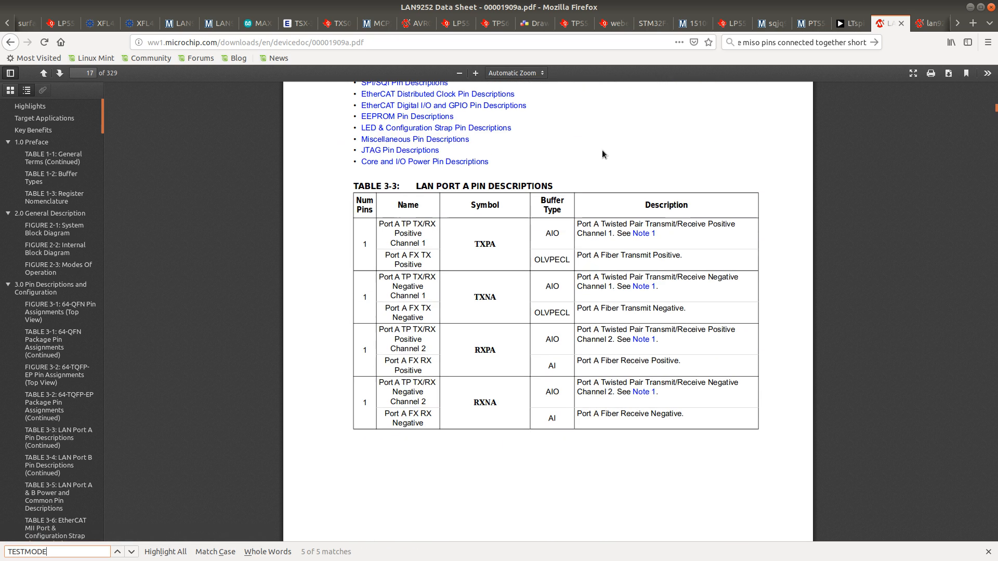
scroll(603, 154, down, 12)
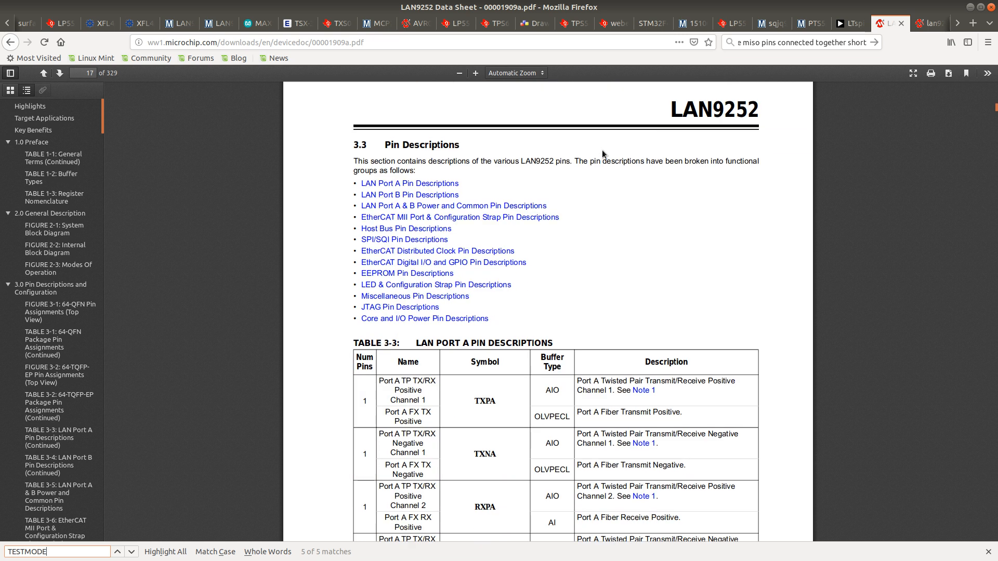
Search the data sheet for VIS, go through its matches, and search for "Buffer type" to consult the buffer type definitions in Table 1-2
key(ctrl+f)
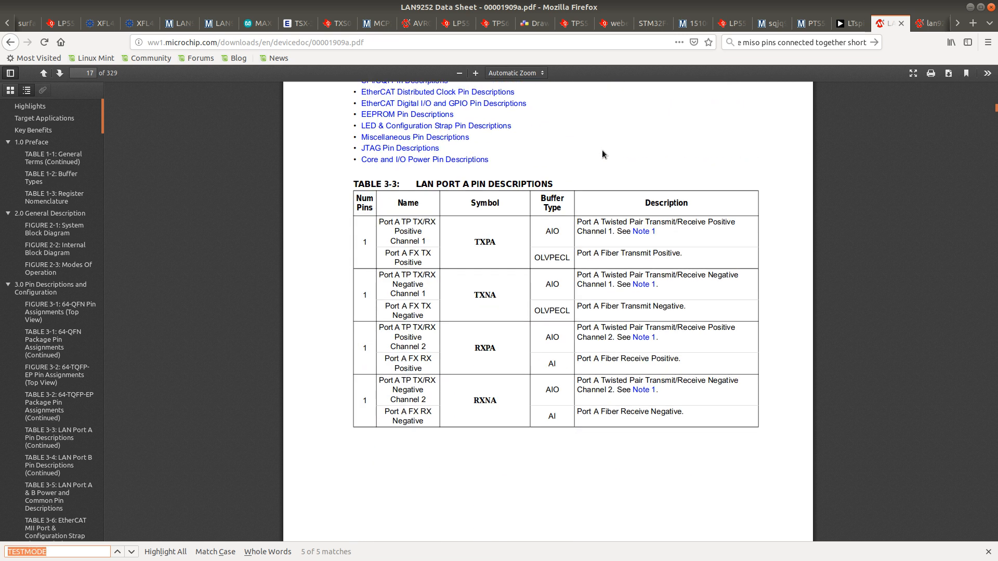
text(VO)
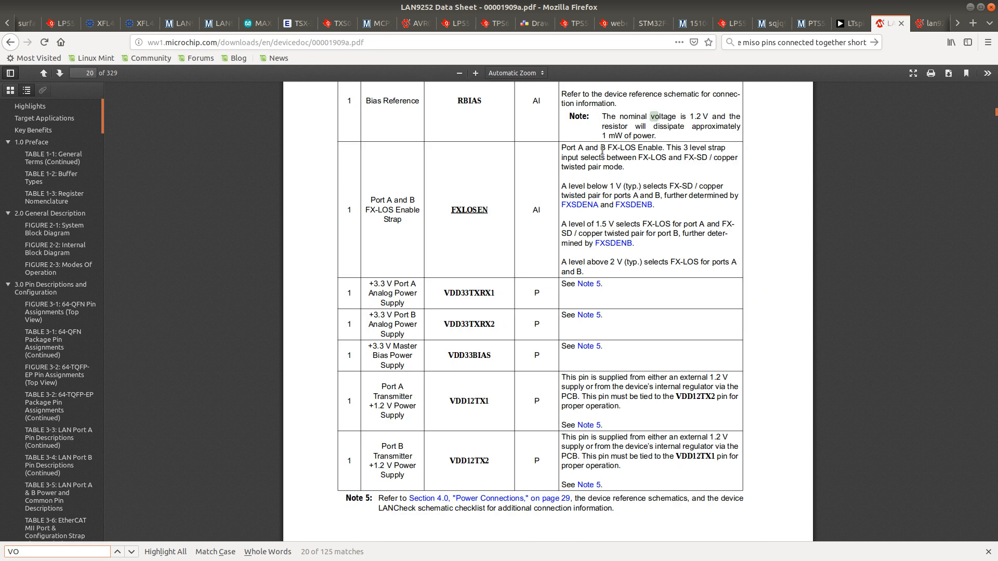
key(BackSpace)
text(IS)
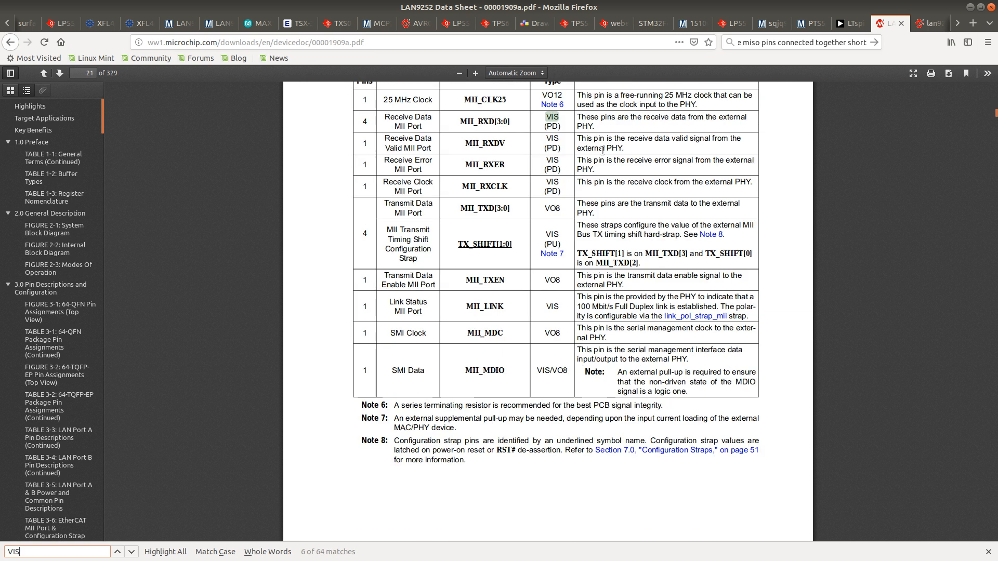
key(Return)
key(Return)
key(Return)
key(Return)
key(Return)
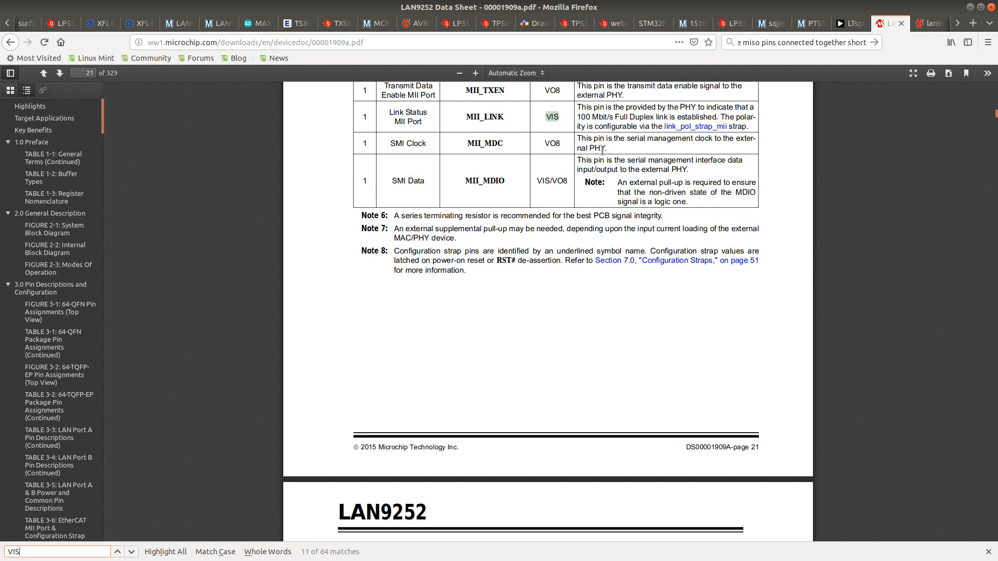
key(Return)
key(Return)
key(Return)
key(Return)
key(Return)
key(Return)
key(Return)
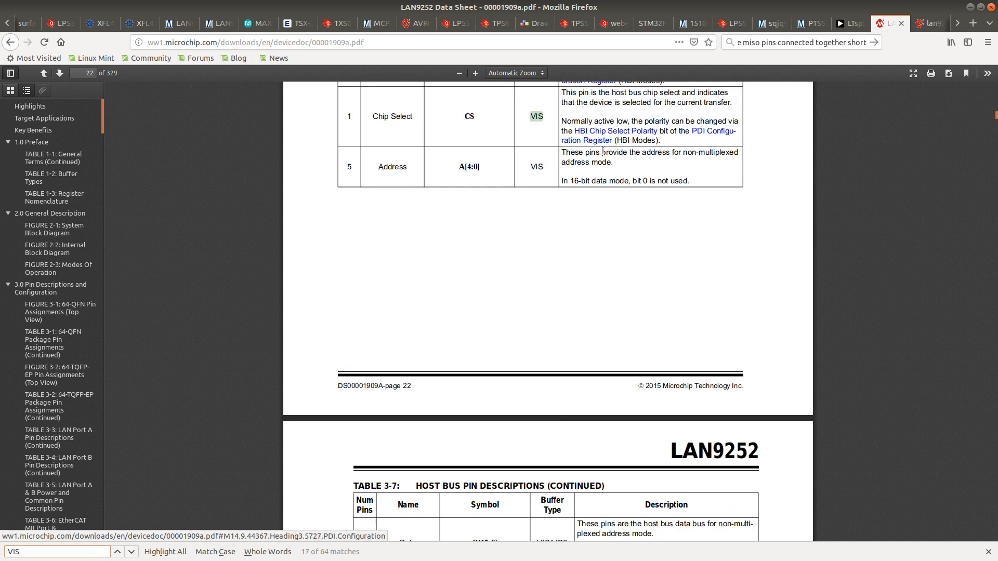
key(Return)
key(Return)
key(Return)
key(Return)
key(Return)
key(Return)
key(Return)
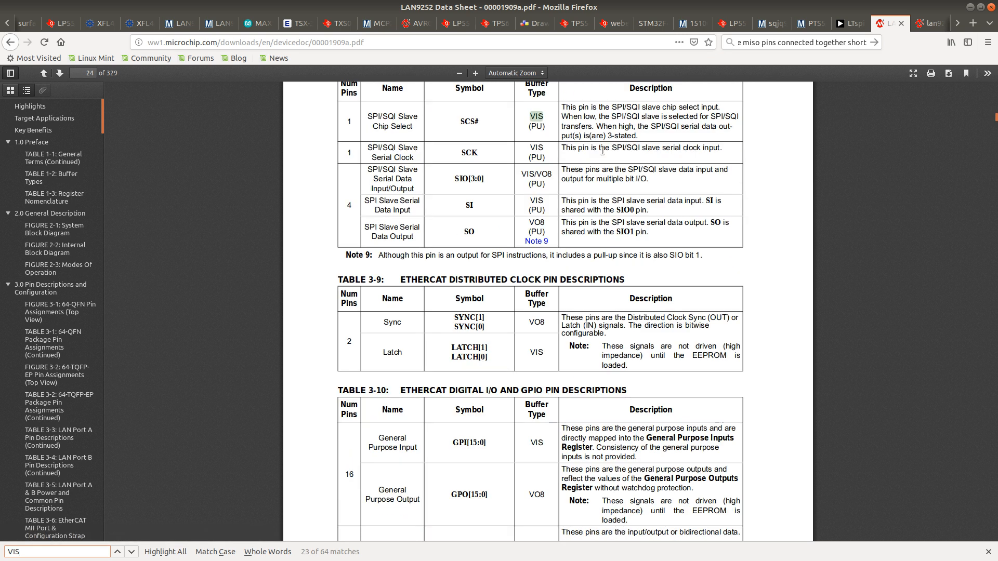
key(Return)
key(Return)
key(Return)
key(Return)
key(Return)
key(Return)
key(Return)
key(Return)
key(Return)
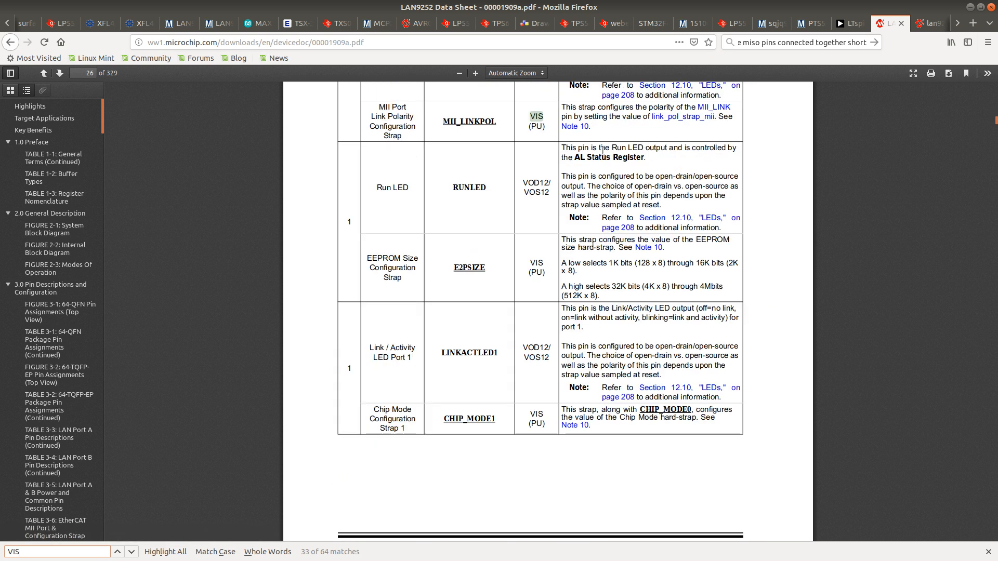
key(Return)
key(Return)
key(Return)
key(Return)
key(Return)
key(Return)
key(Return)
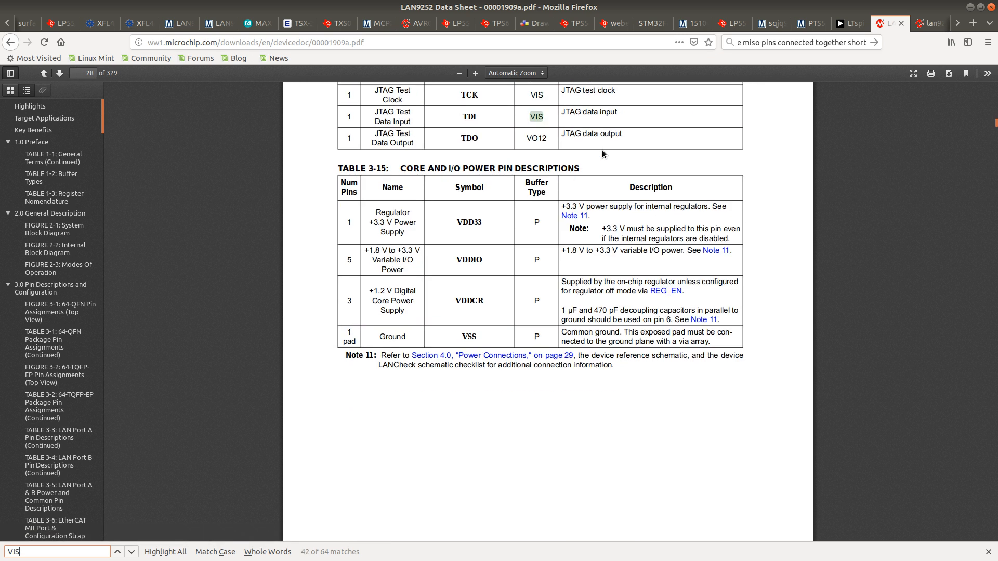
key(Return)
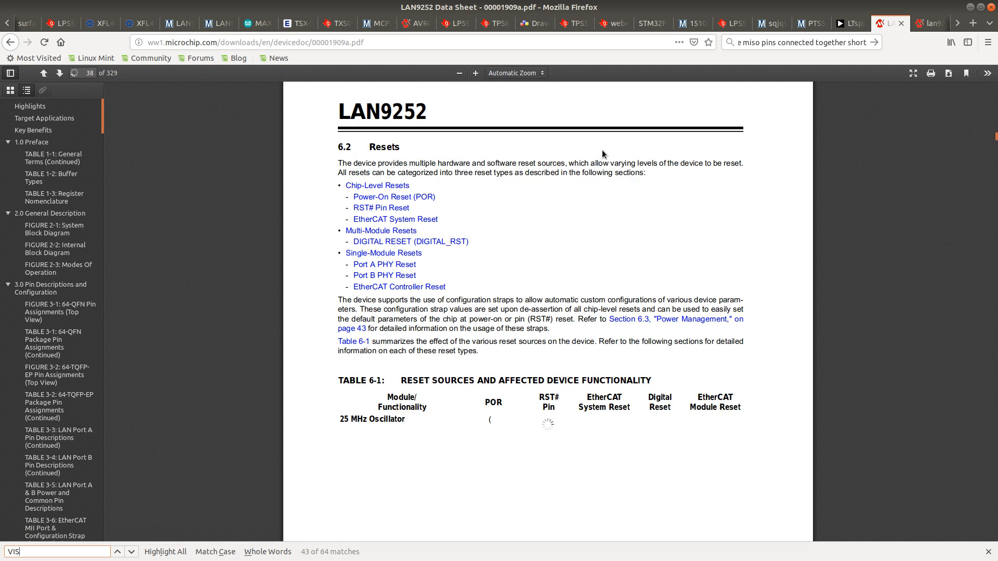
key(Return)
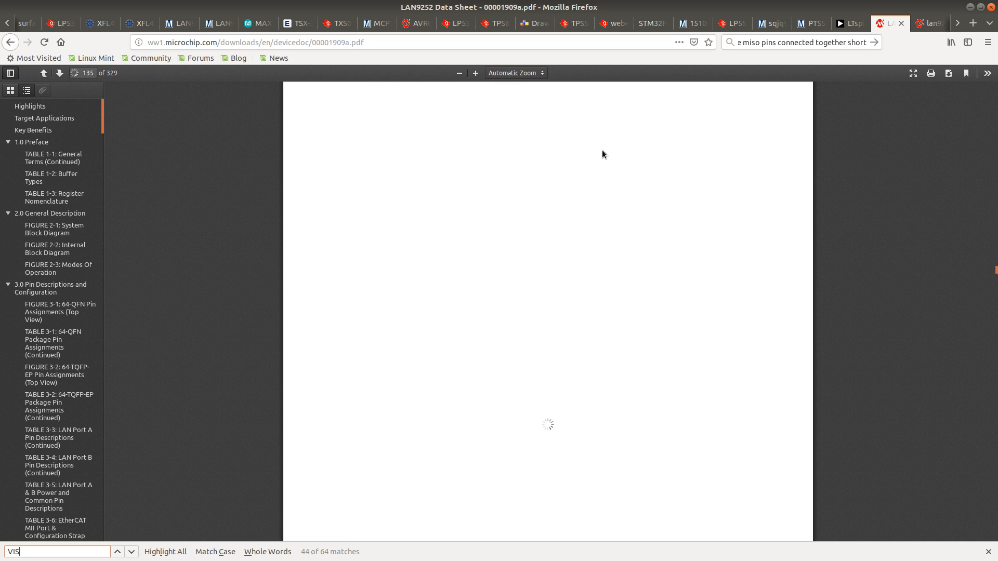
key(Return)
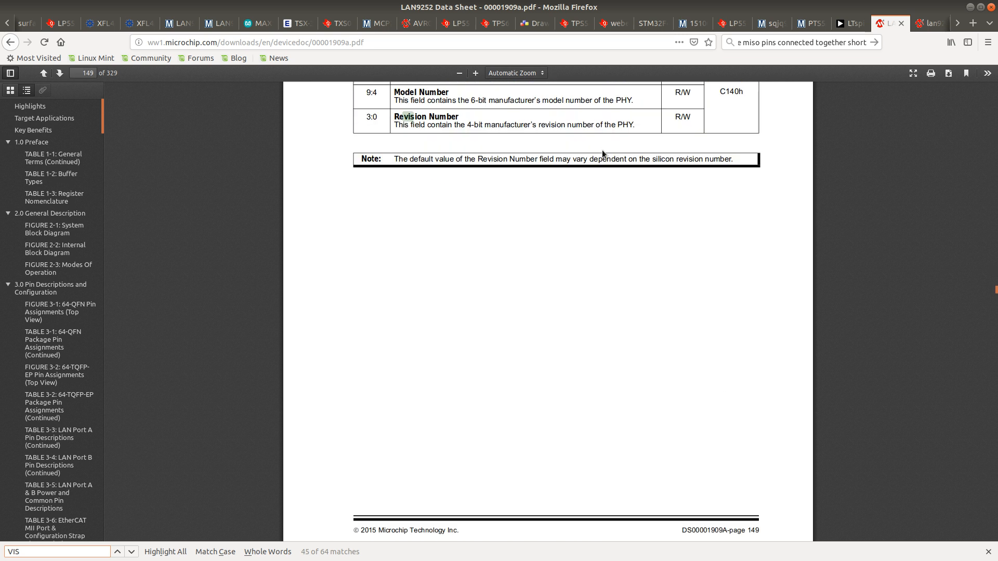
key(Return)
key(Return)
key(Return)
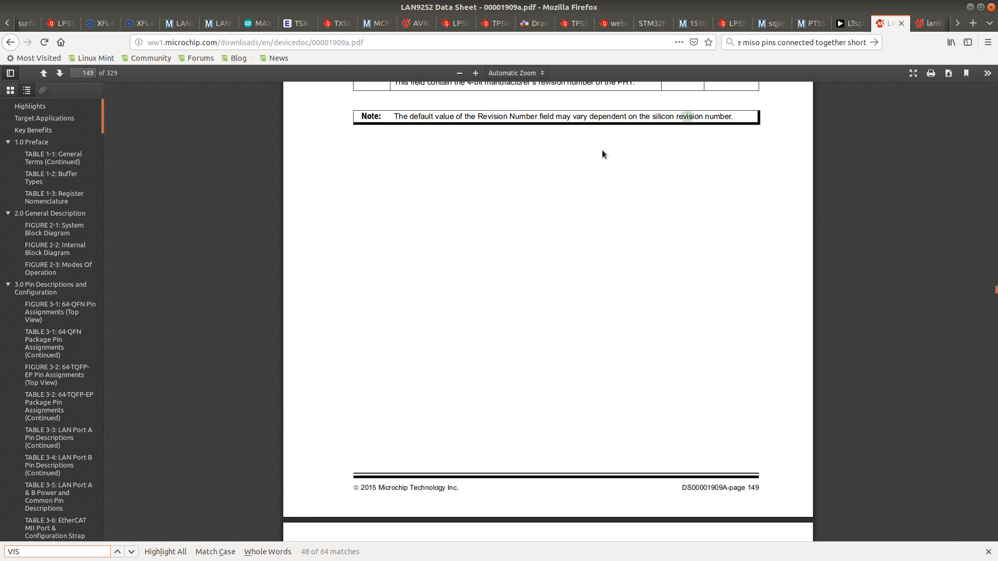
key(Return)
key(Return)
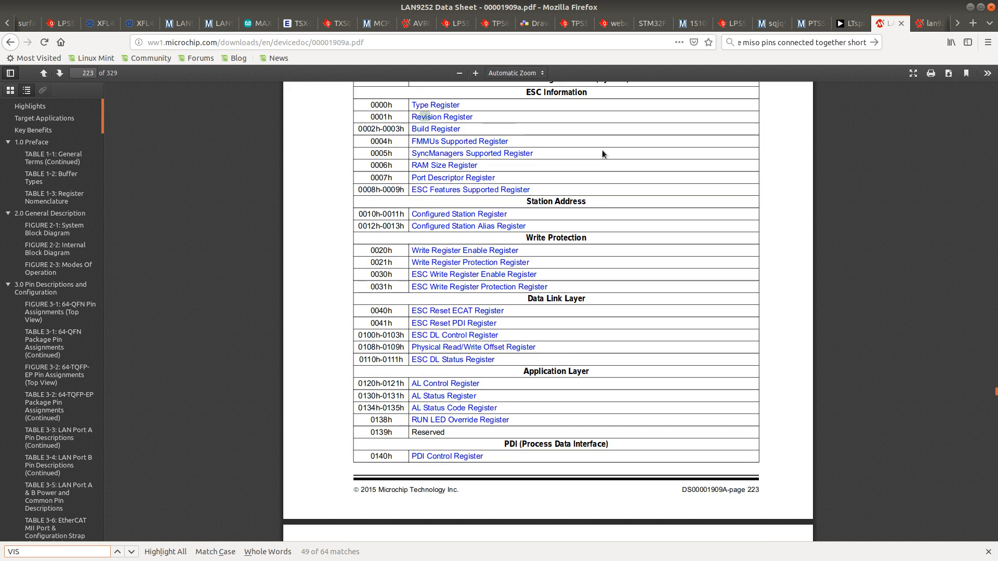
key(Return)
key(Return)
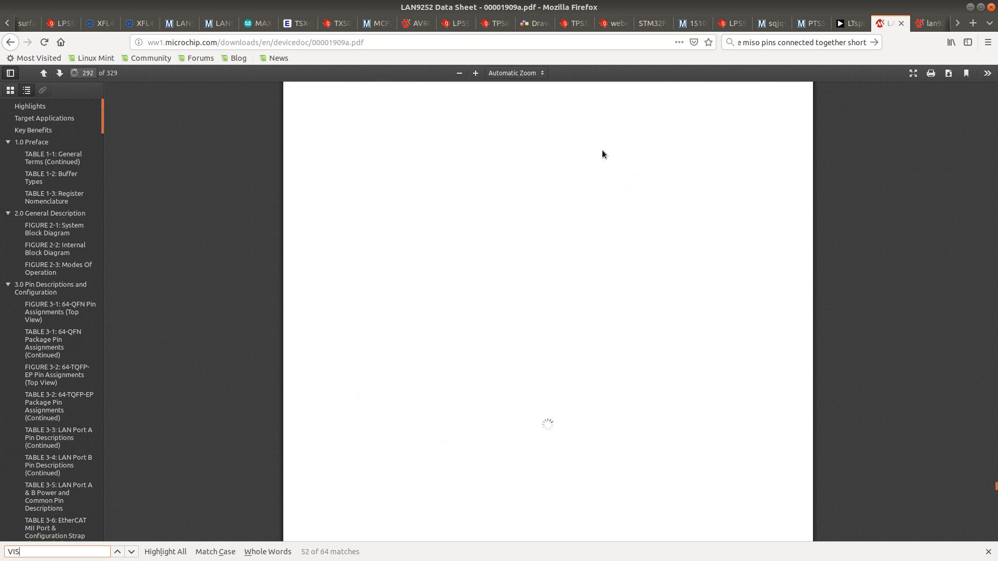
text(Buffer type)
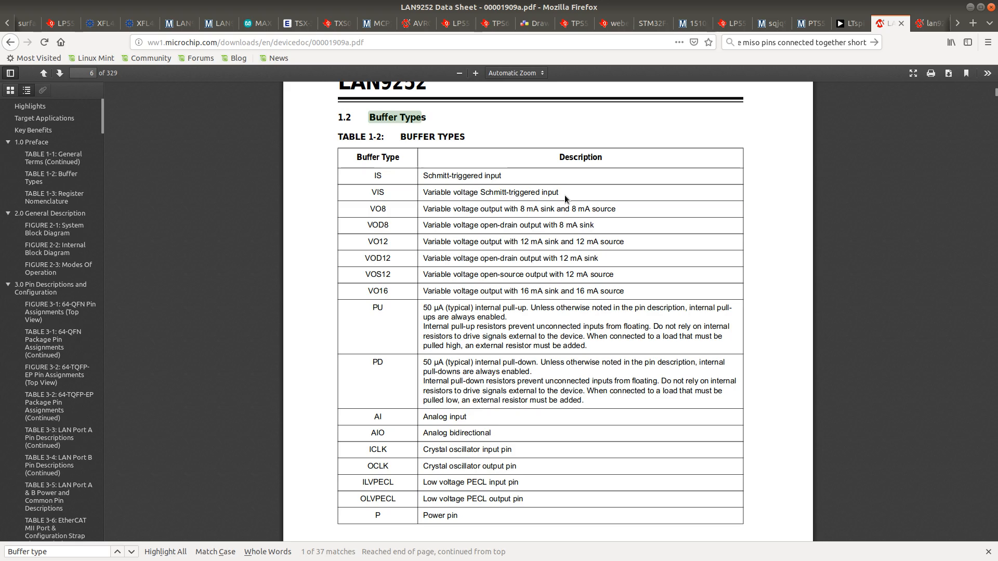
Switch back to the Eeschema schematic and open U30's LAN9252 symbol in the library editor
key(alt+Tab)
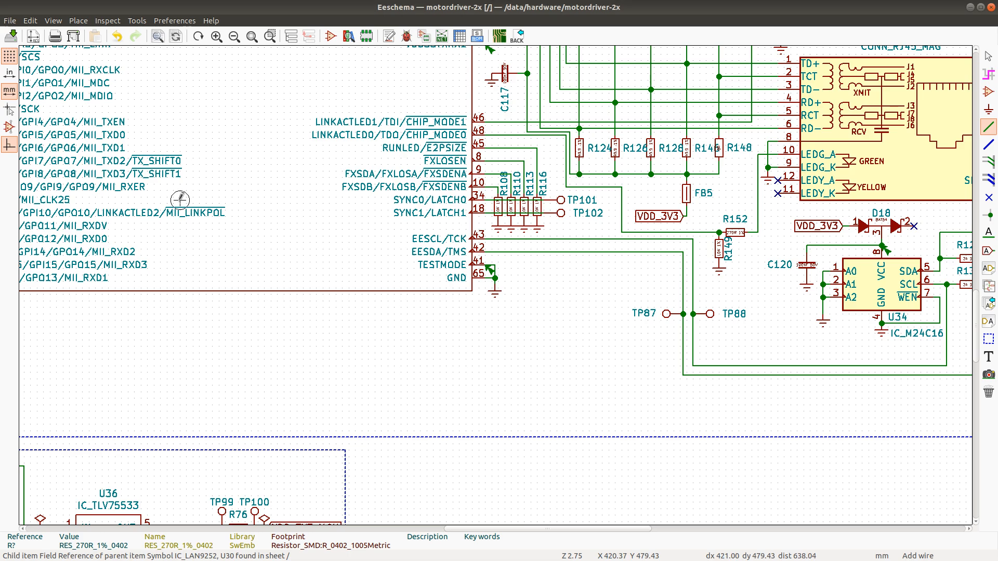
right_click(433, 240)
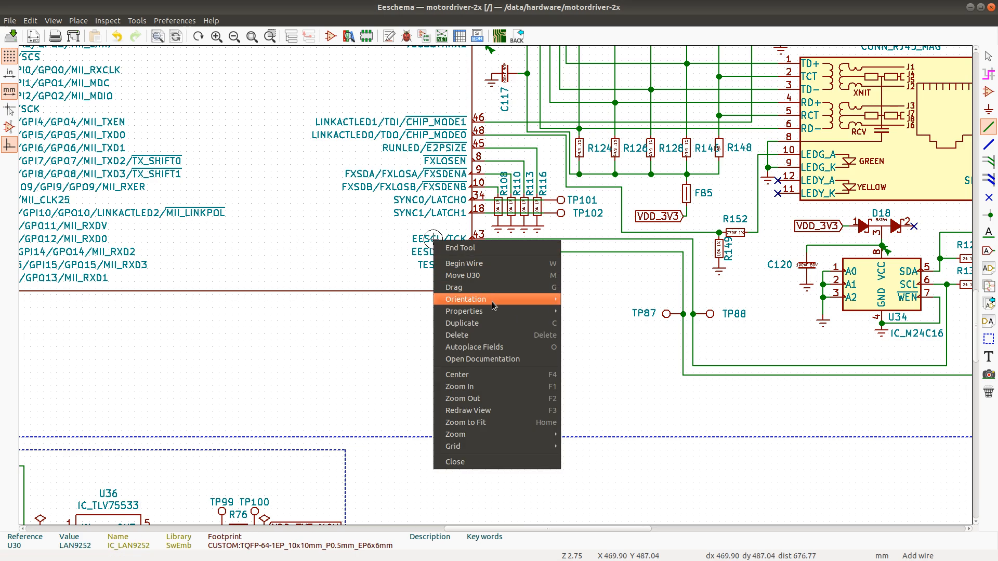
mouse_move(492, 300)
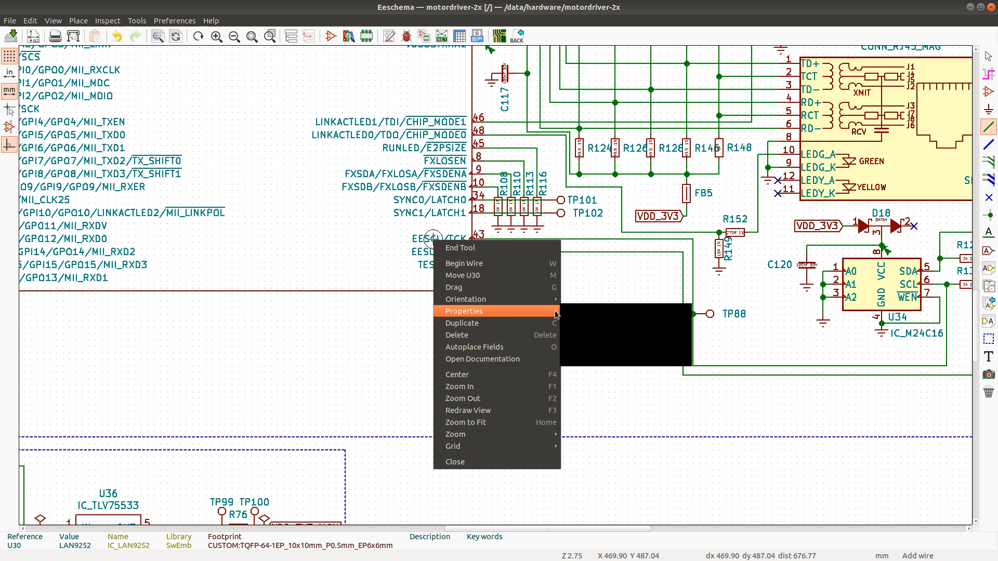
mouse_move(552, 311)
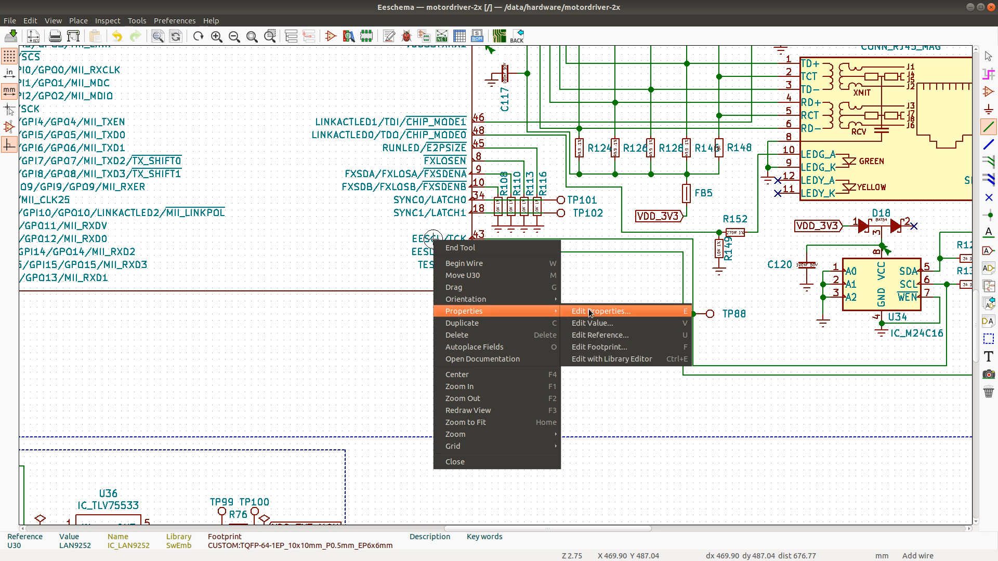
click(619, 357)
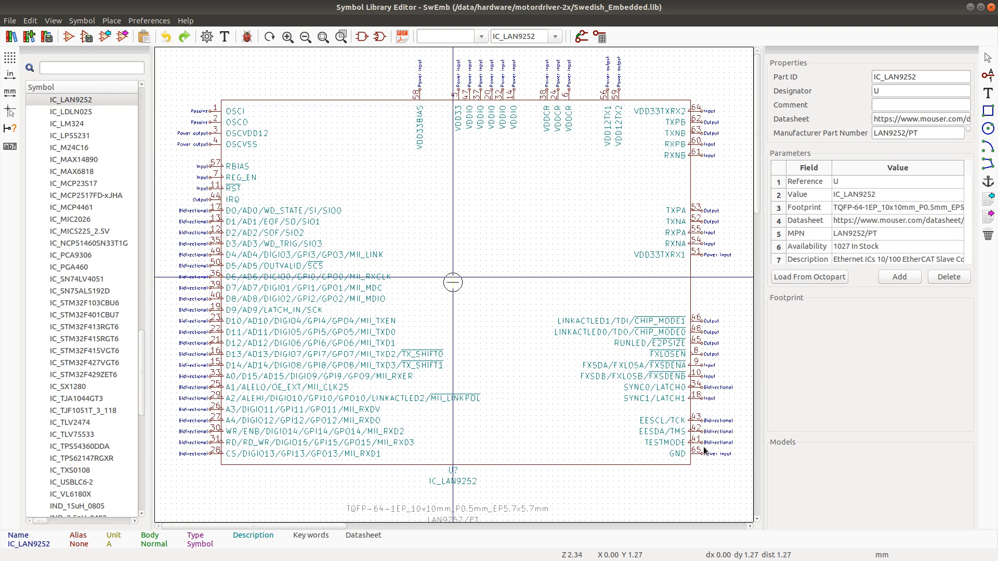
Set the electrical type of the TESTMODE pin 41 to Input, save the symbol library and close the library editor
click(704, 444)
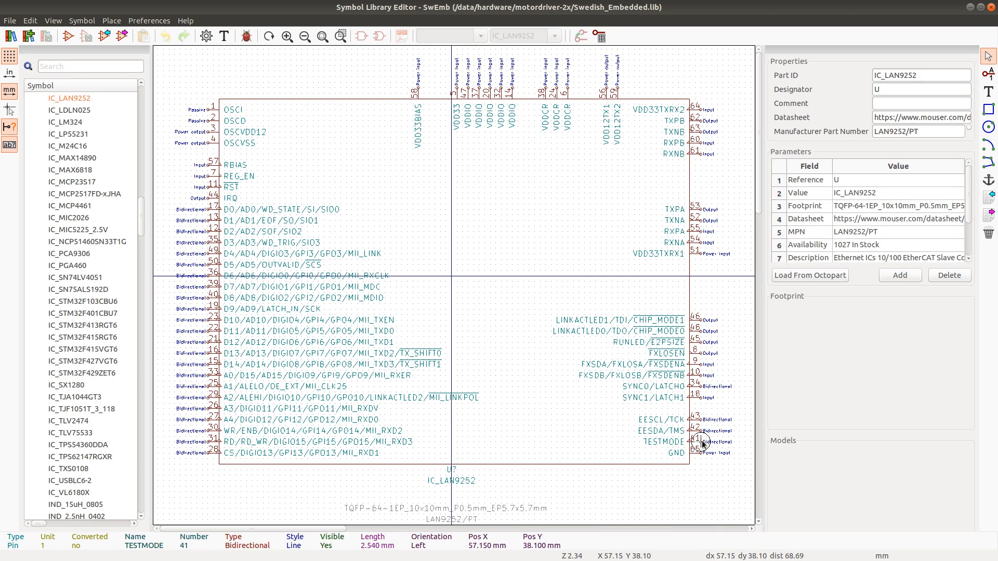
double_click(704, 445)
click(443, 248)
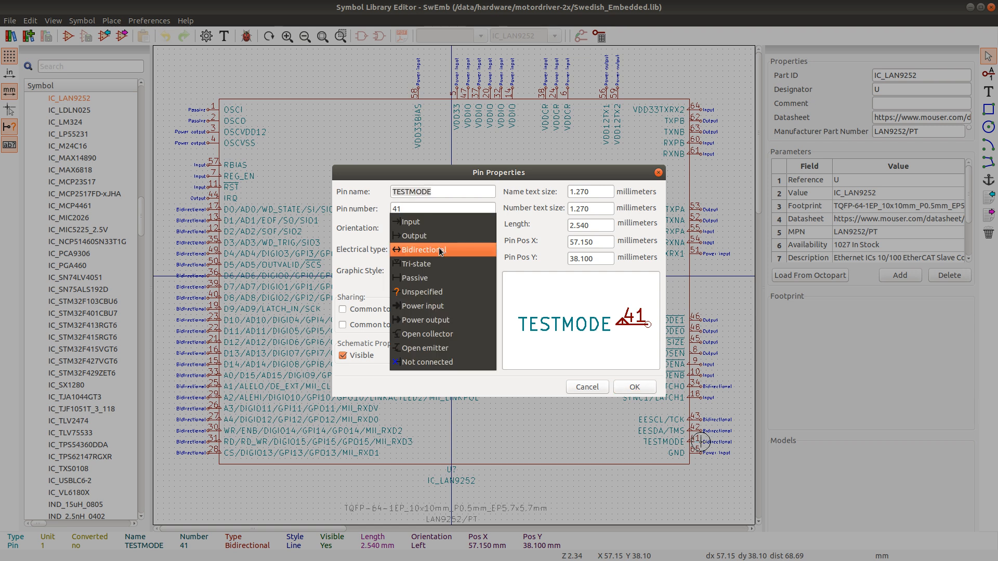
click(427, 220)
click(637, 387)
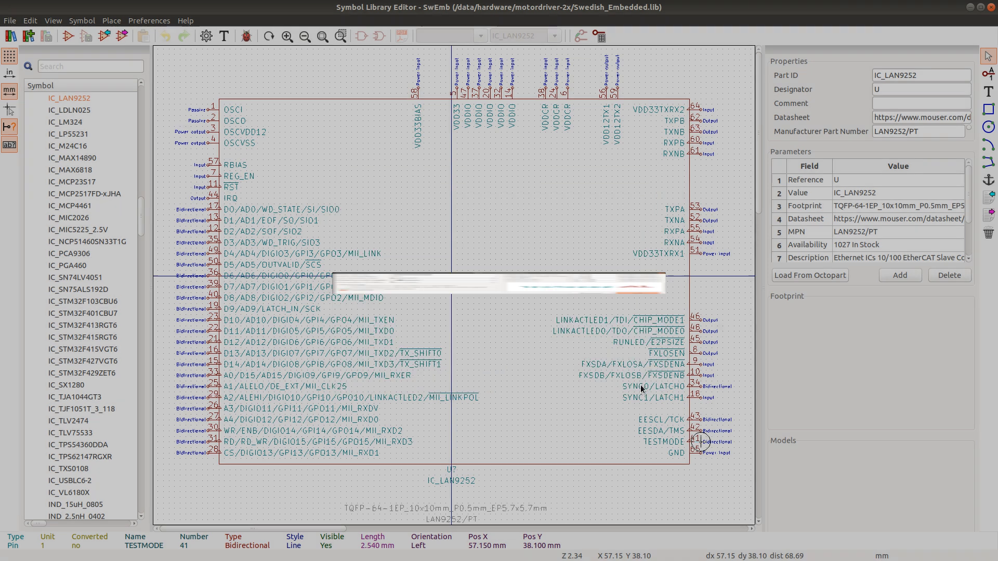
key(ctrl+s)
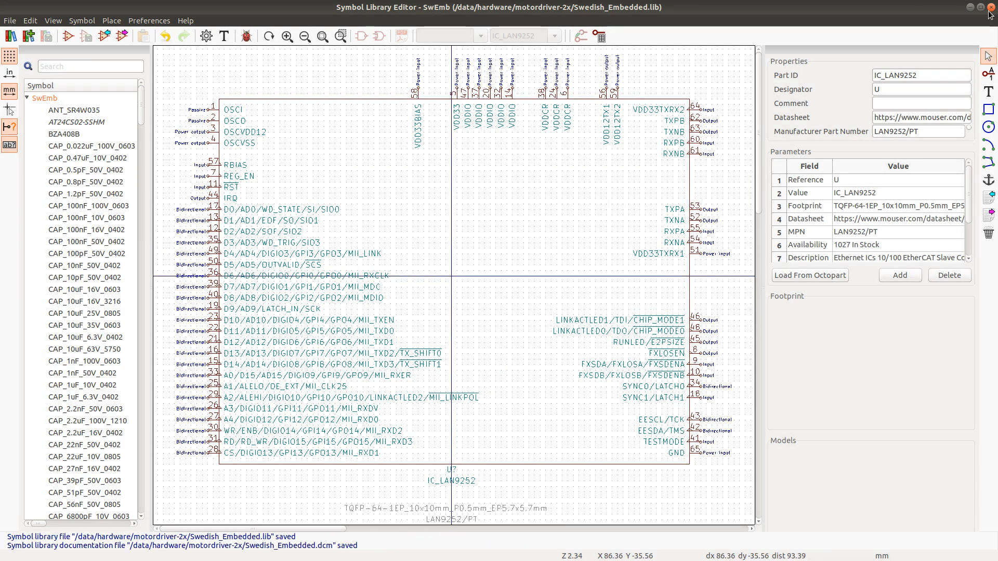
click(992, 8)
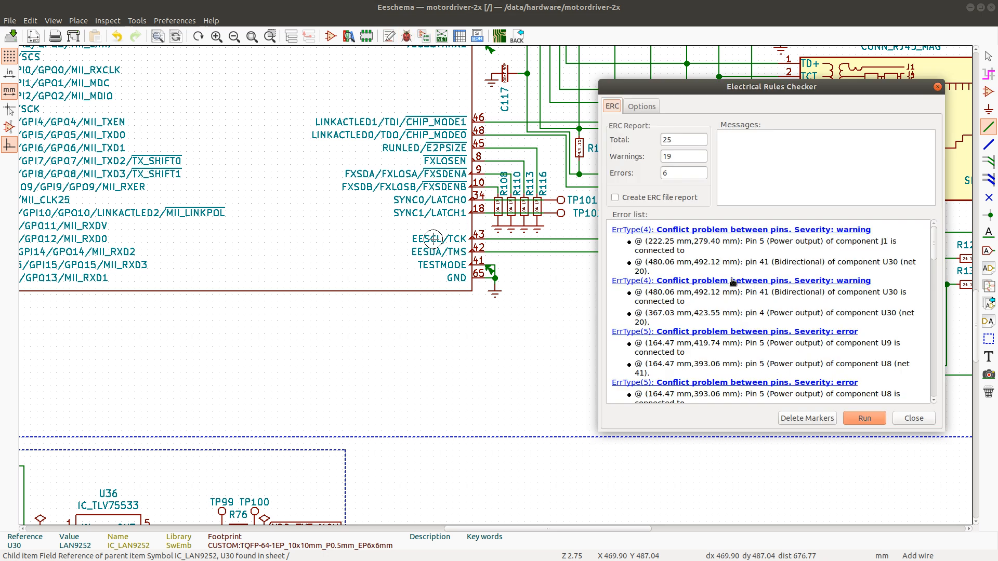
Locate the pin 5 power output conflict between U9 and U8 from the error list and open U8's symbol in the library editor
scroll(760, 284, down, 2)
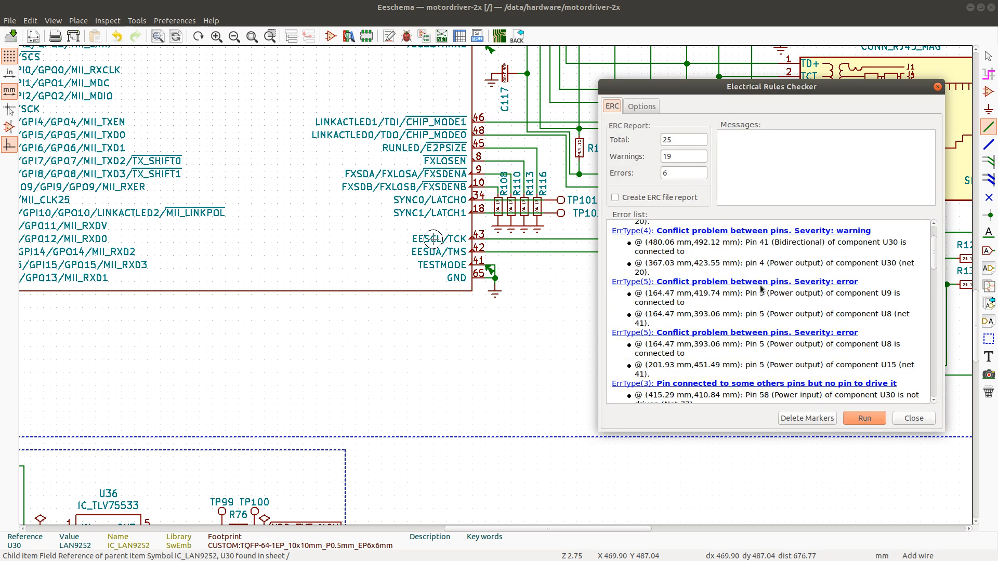
click(802, 284)
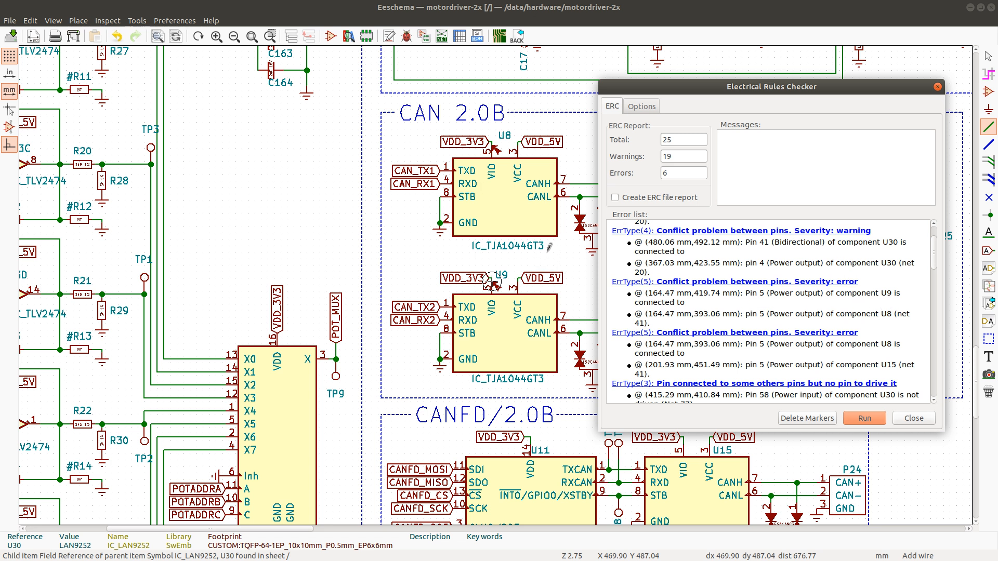
right_click(508, 187)
mouse_move(567, 246)
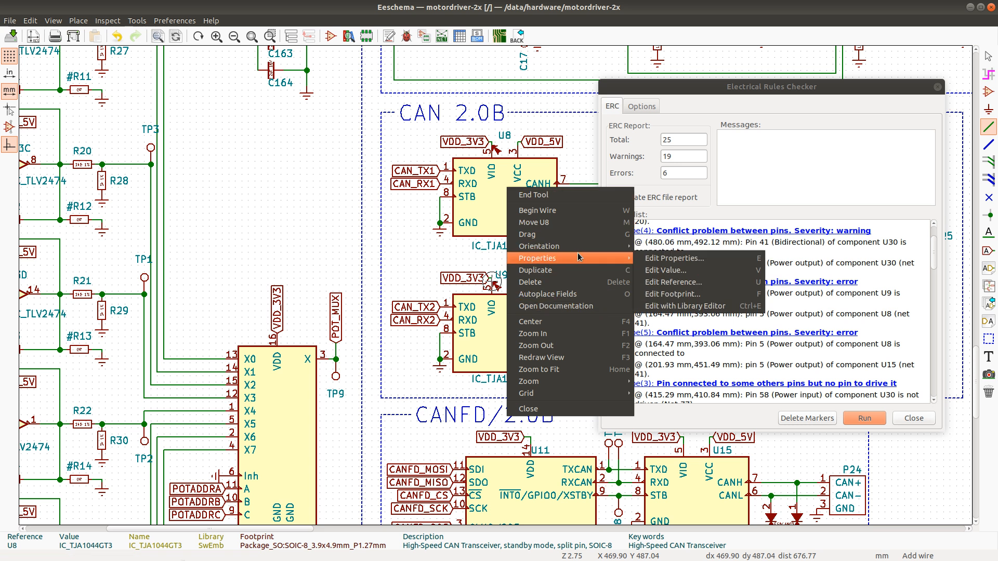
click(703, 310)
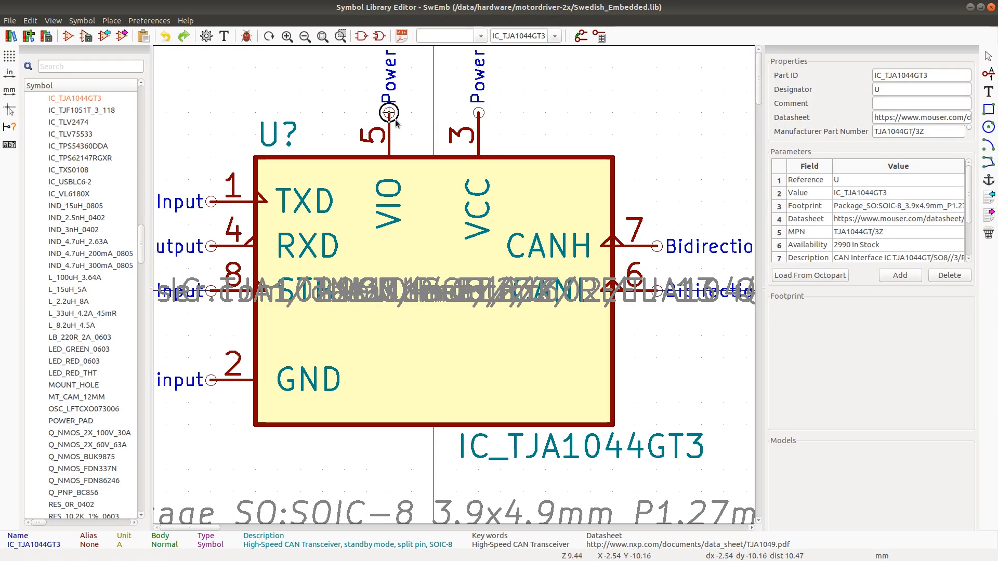
Set the electrical type of the IC_TJA1044GT3 symbol's VIO pin 5 to Power input, save the symbol library and return to the schematic
double_click(398, 125)
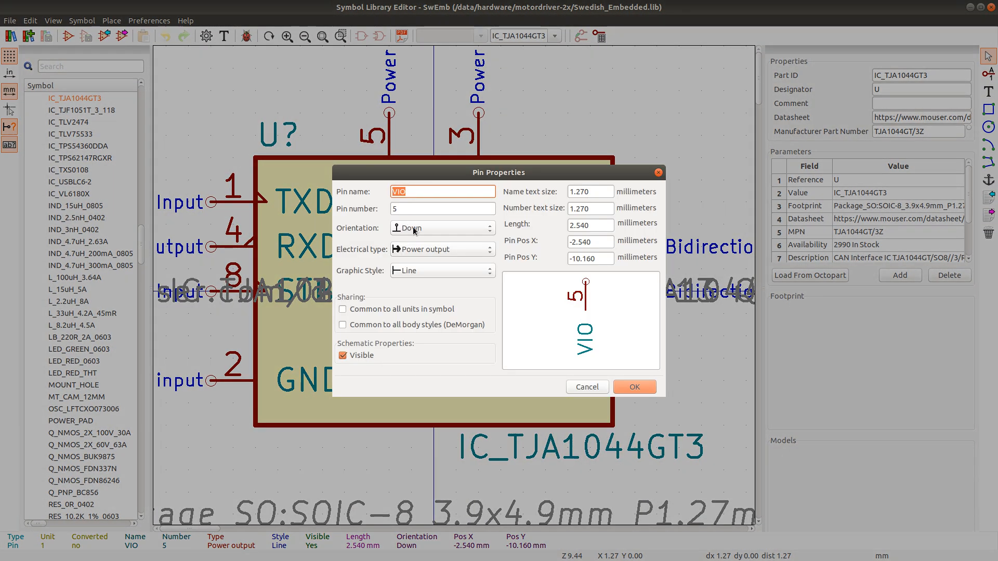
click(432, 250)
click(447, 236)
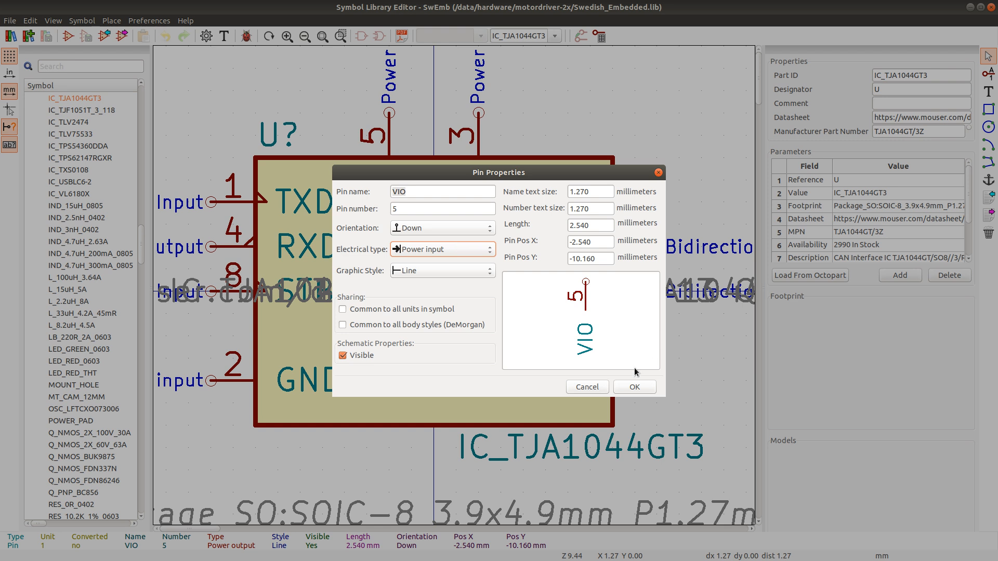
click(633, 387)
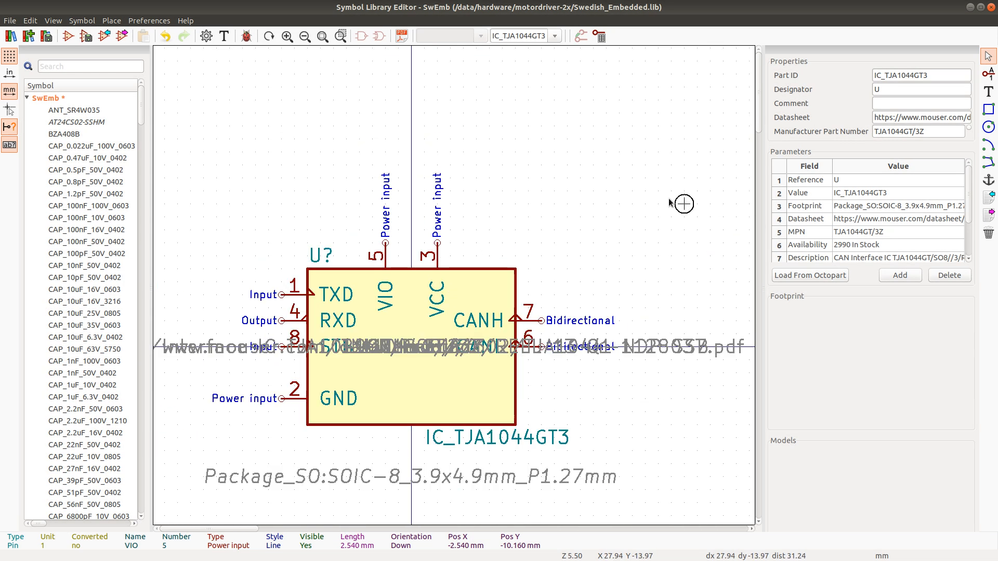
key(ctrl+s)
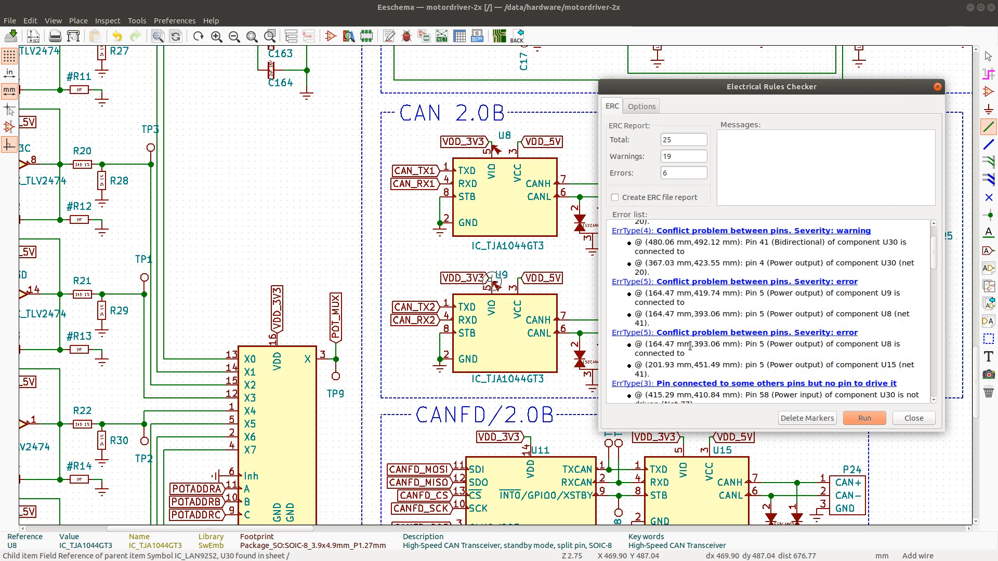
Locate the undriven power input error for U30 pin 58 in the schematic from the error list
scroll(742, 335, down, 3)
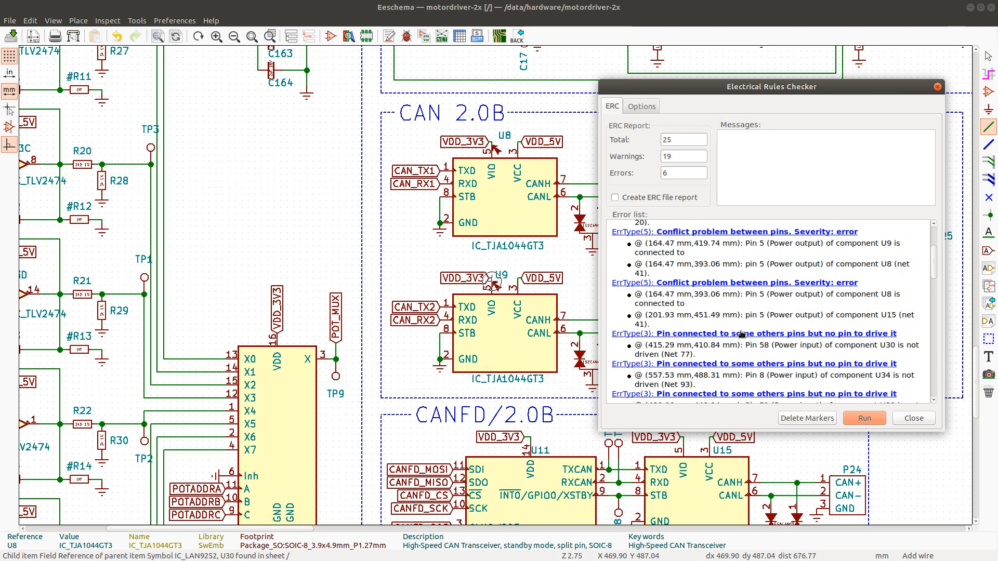
click(786, 335)
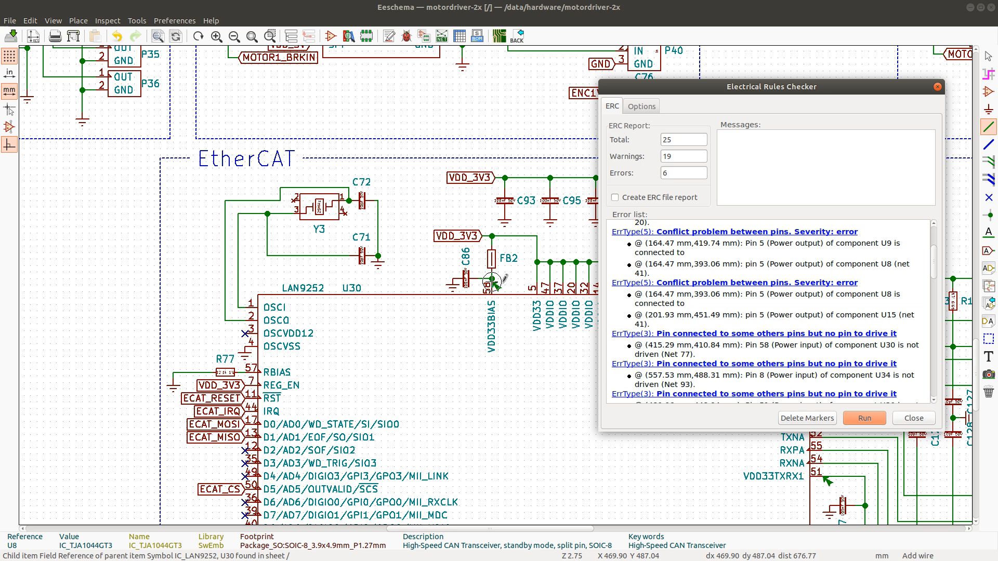
Place a PWR_FLAG power symbol on the junction between C86 and U30's VDD33BIAS pin 58, and make its value text invisible
click(989, 110)
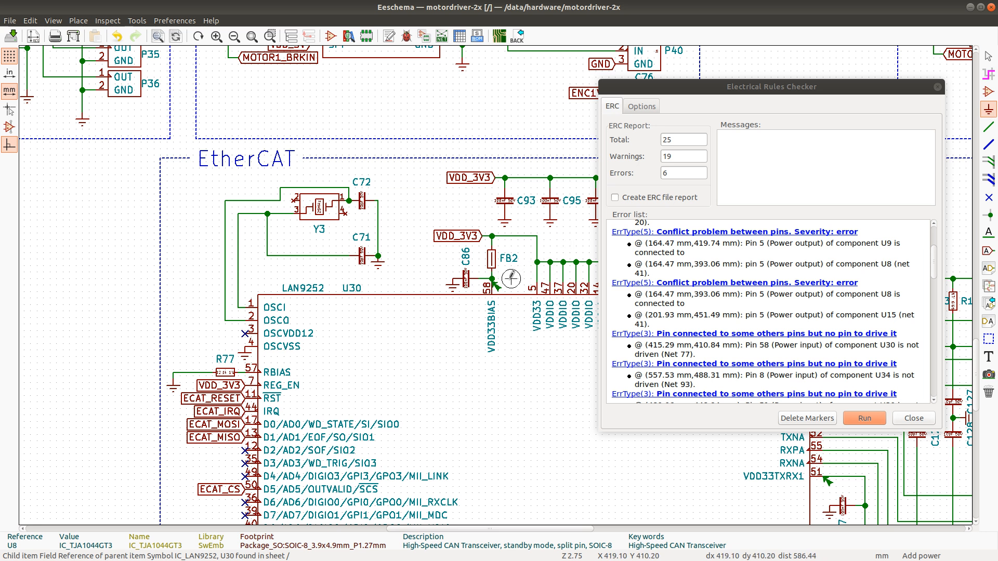
click(513, 278)
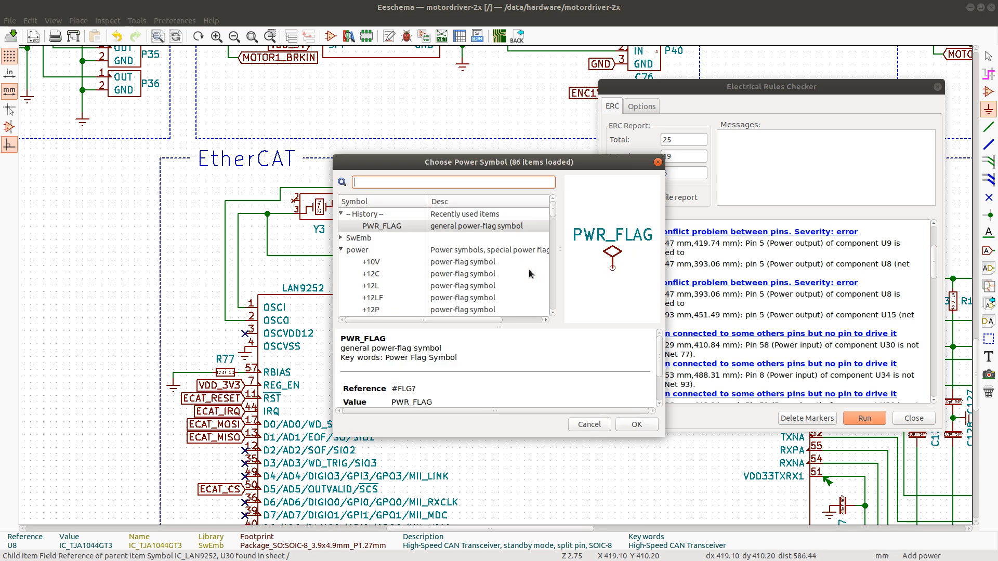
click(411, 226)
key(Return)
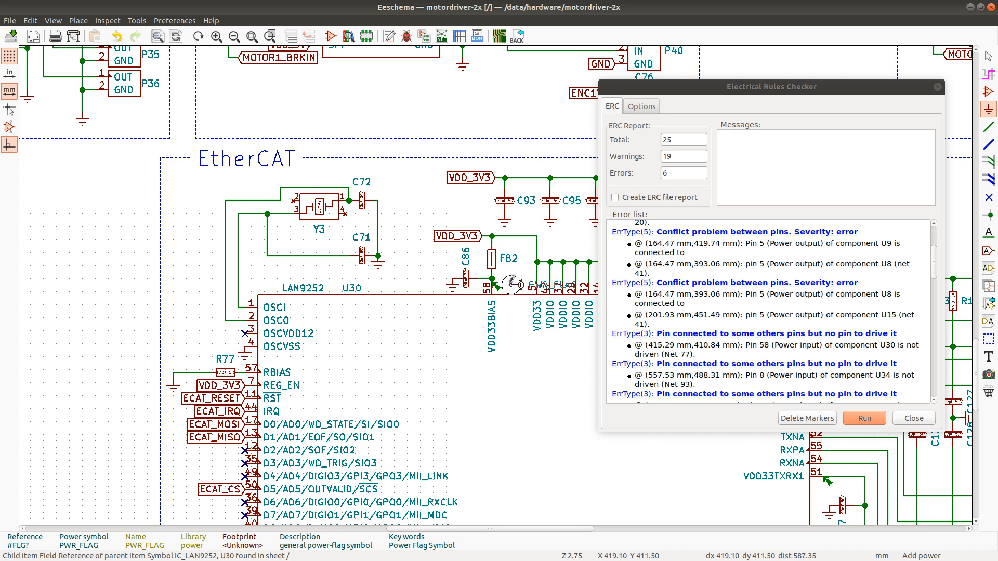
scroll(493, 282, up, 2)
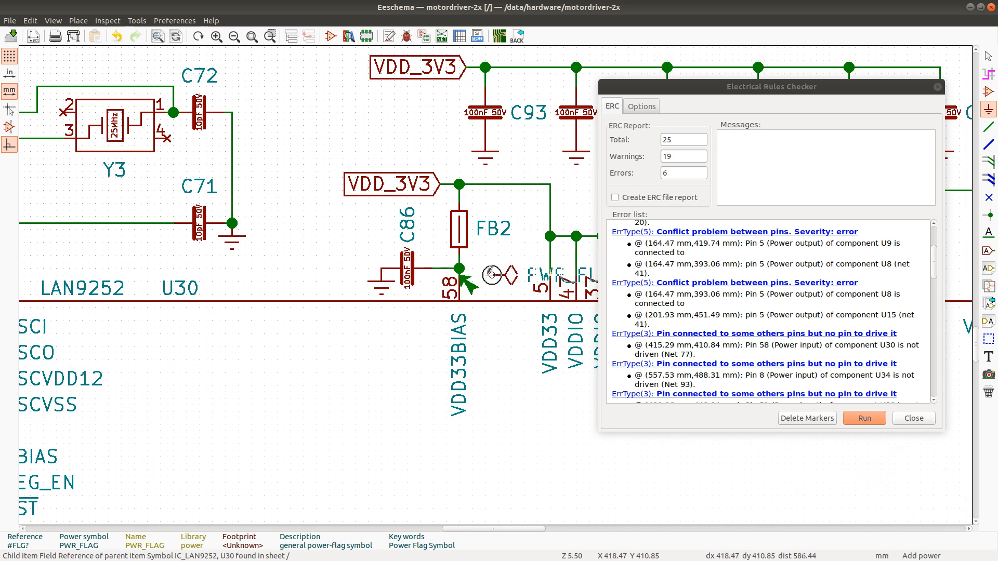
click(459, 268)
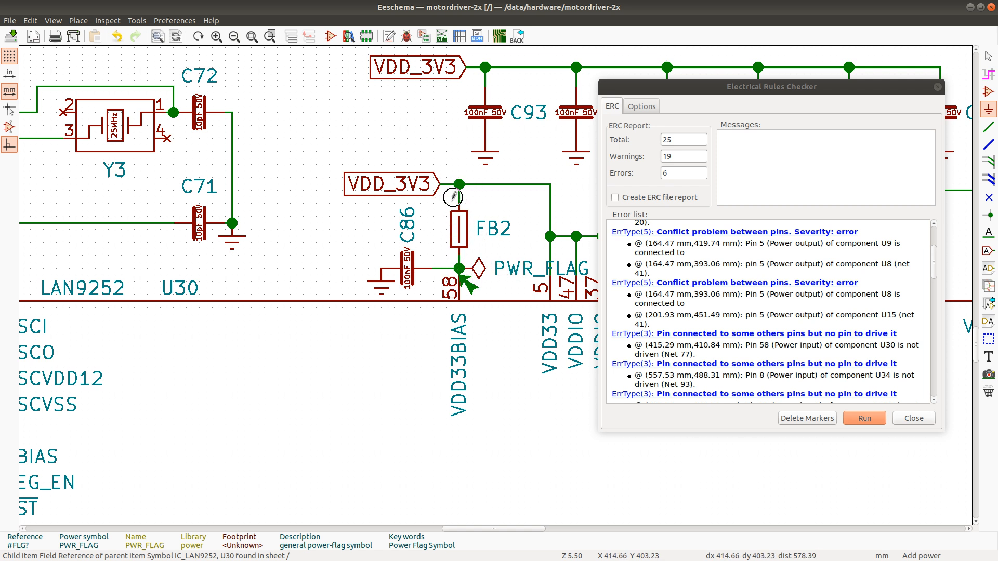
double_click(512, 268)
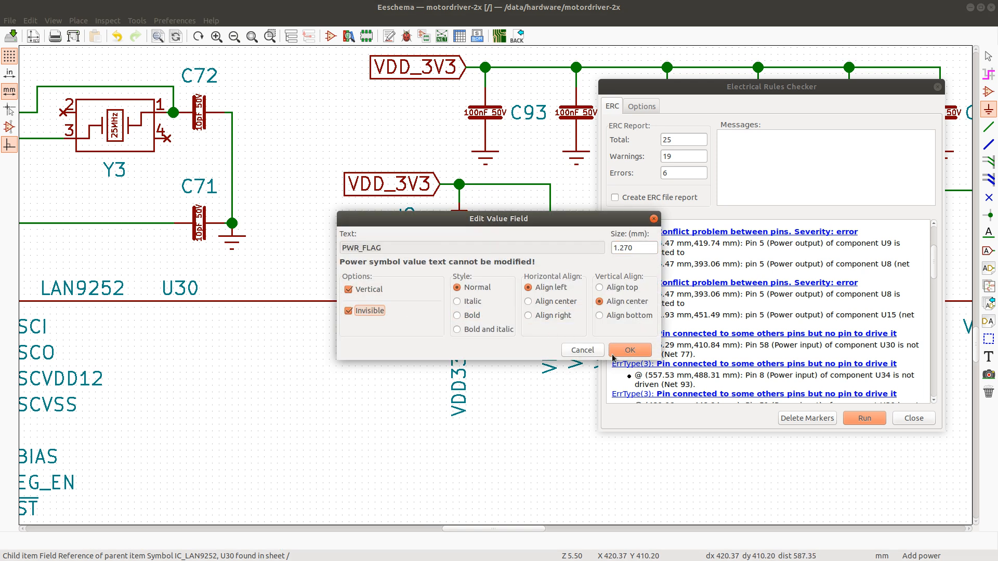
click(630, 350)
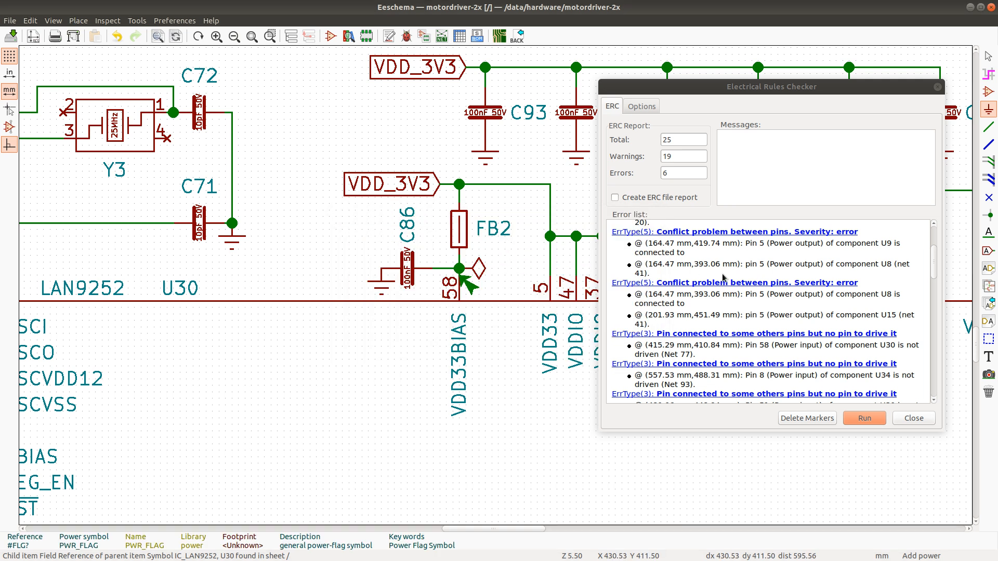
Locate the undriven power input error for U34 pin 8 in the schematic from the error list
click(736, 363)
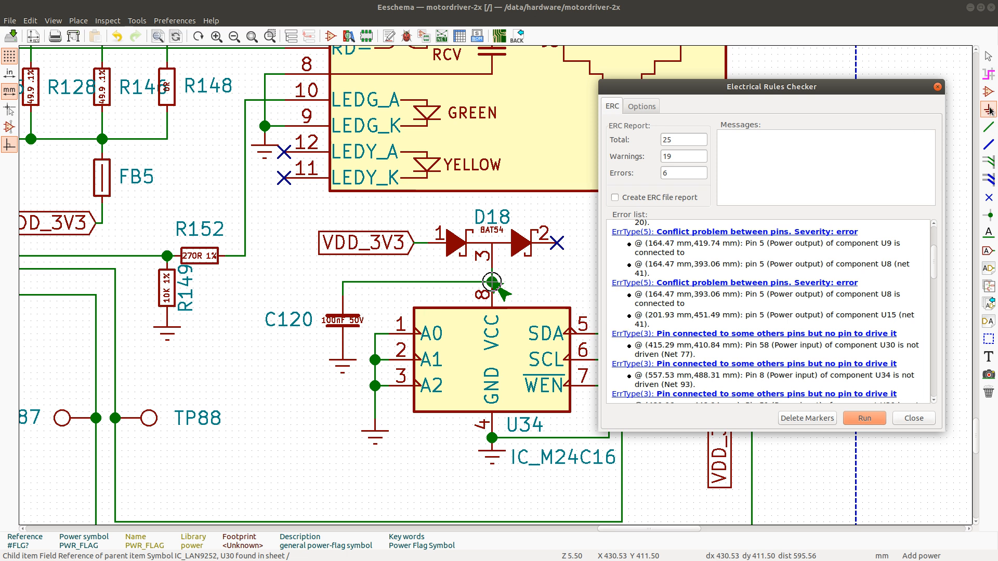
Place a sideways-rotated PWR_FLAG symbol on the VCC node of U34 below D18 and make its value text invisible
click(551, 283)
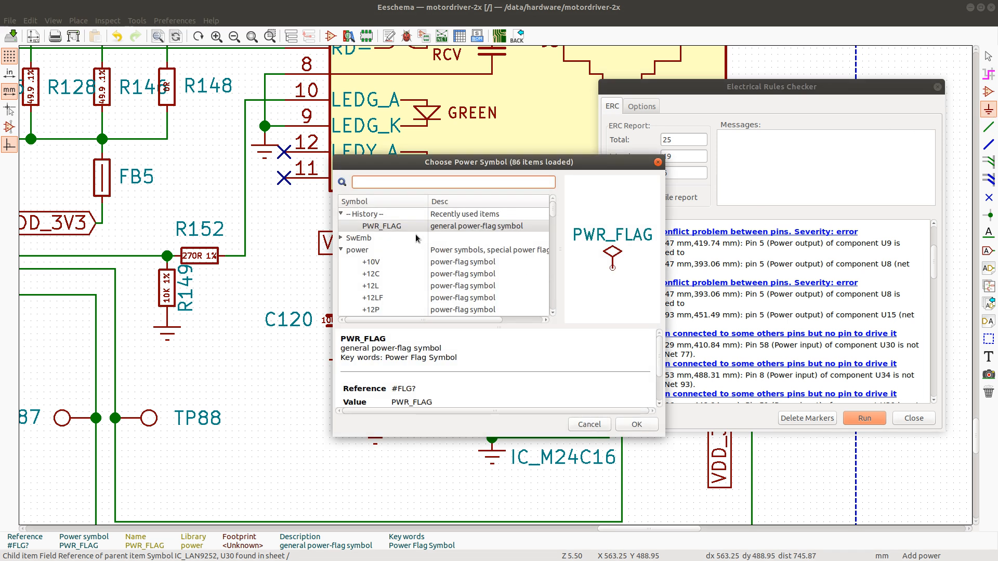
double_click(392, 229)
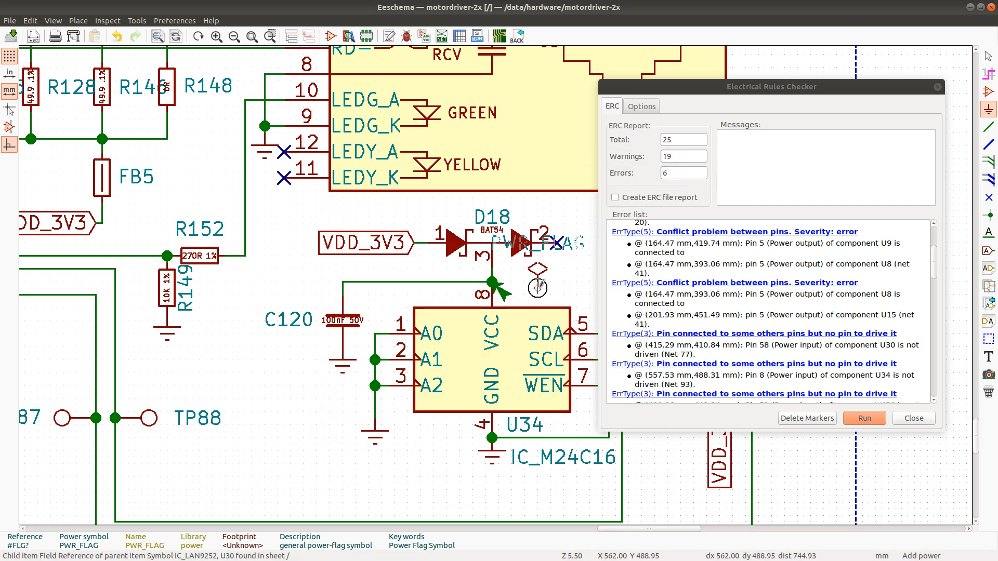
key(r)
click(492, 283)
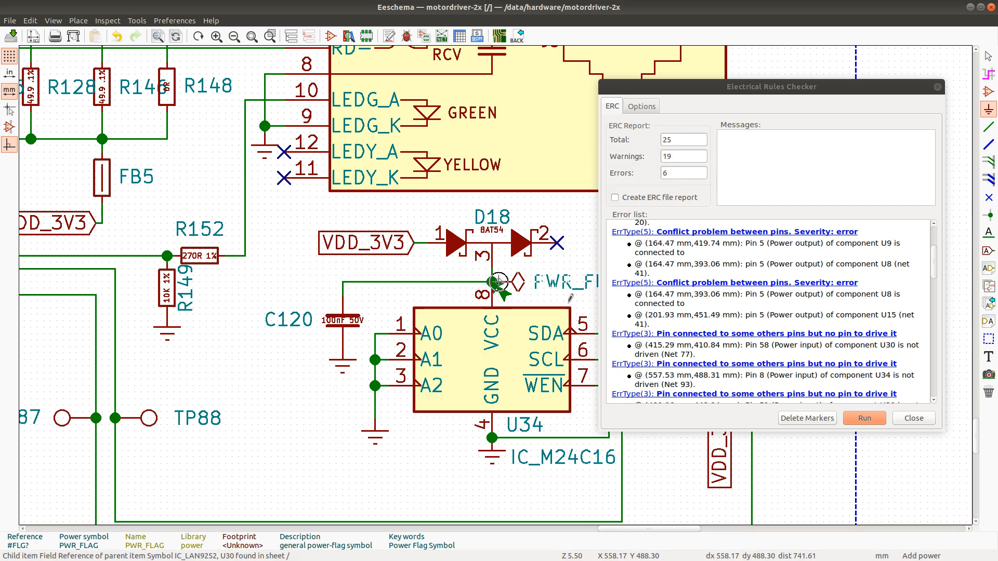
double_click(562, 285)
click(363, 311)
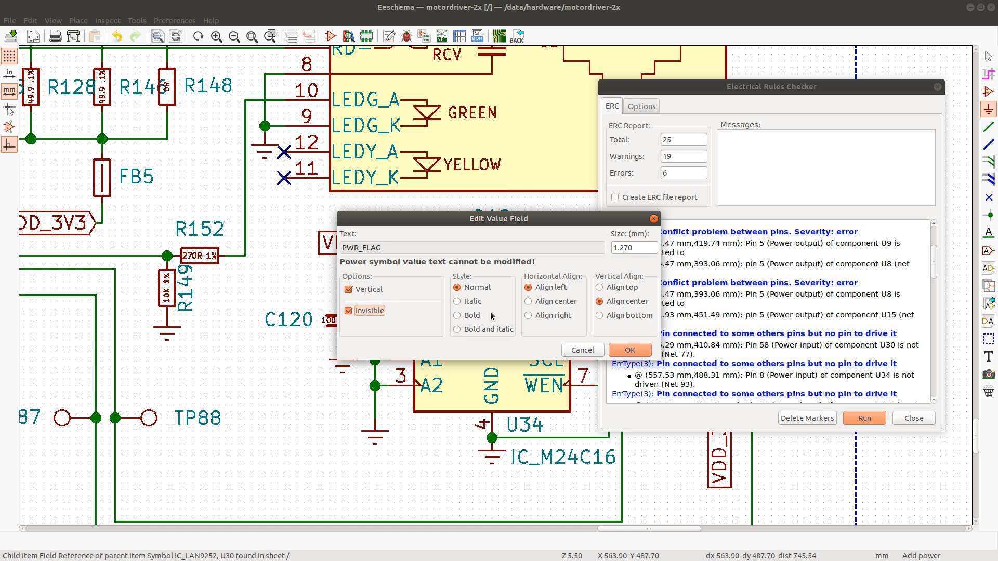
click(631, 350)
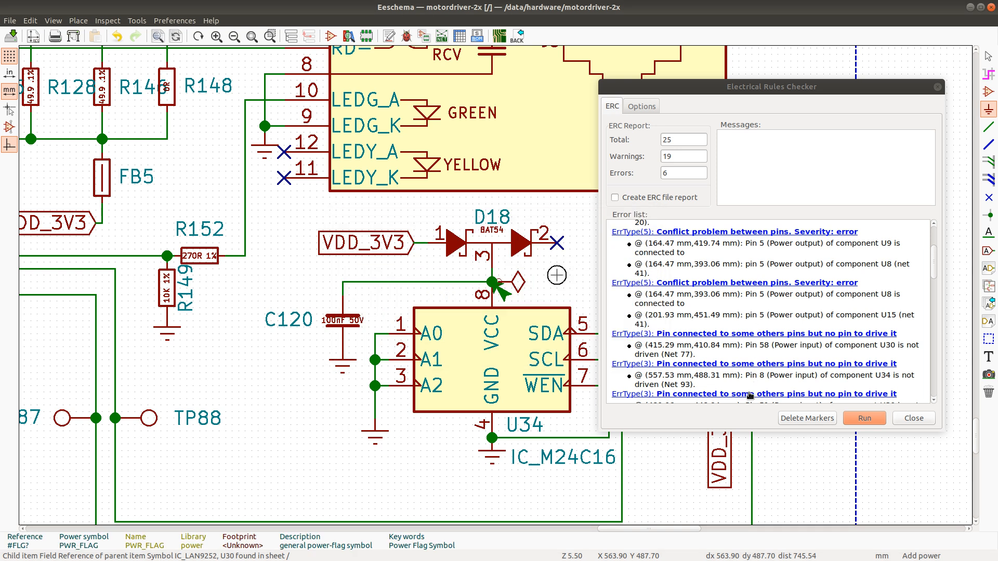
Show the ERC error for undriven pin 51 of U30 in the schematic and examine the surrounding supply nets
click(750, 394)
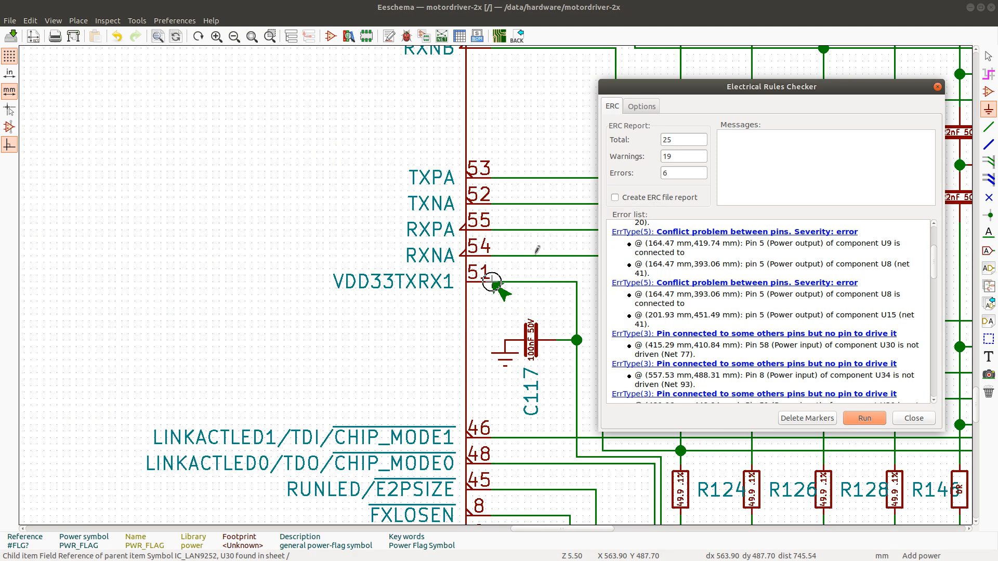
scroll(492, 281, down, 1)
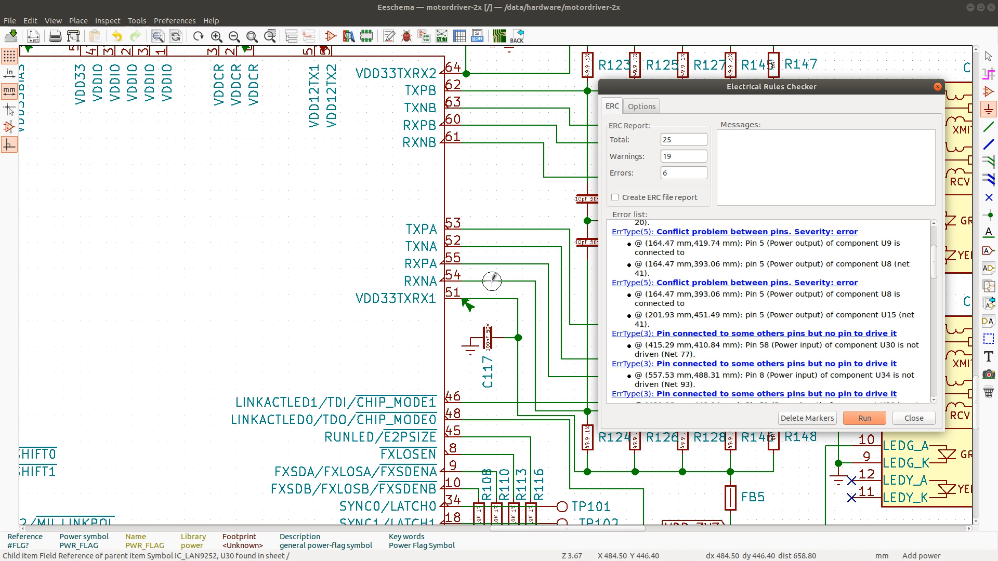
scroll(492, 281, down, 1)
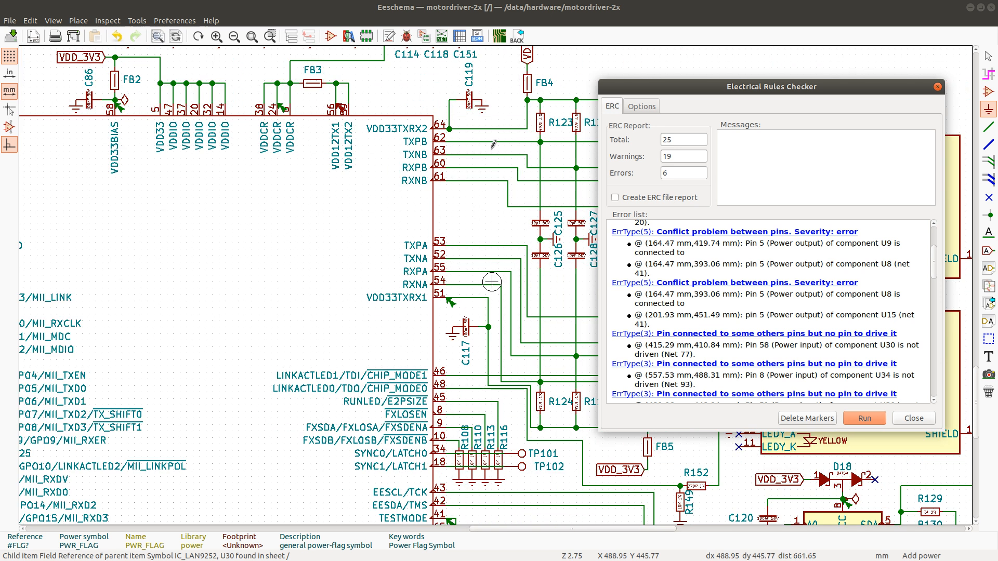
scroll(495, 136, down, 1)
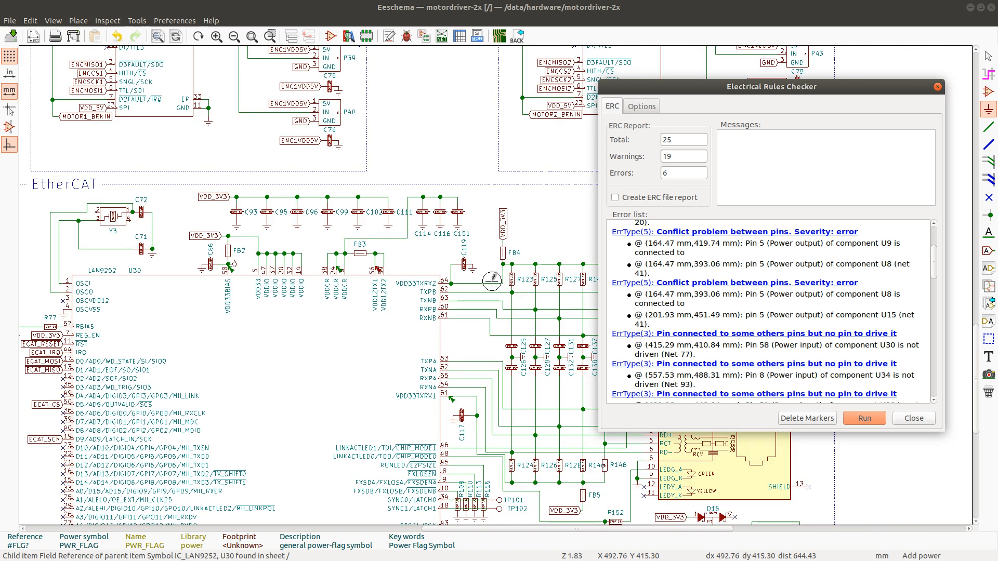
scroll(493, 270, up, 1)
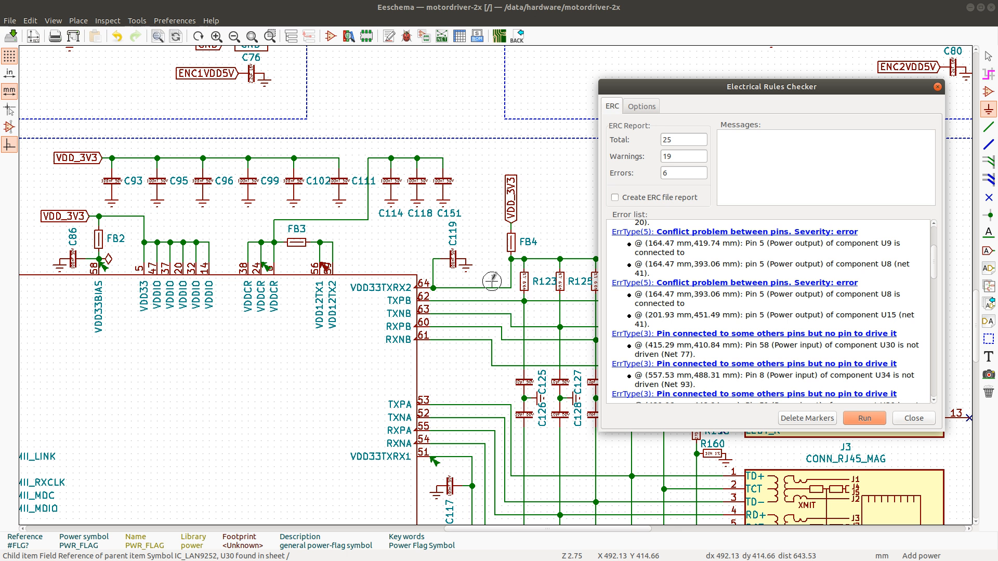
scroll(492, 281, down, 1)
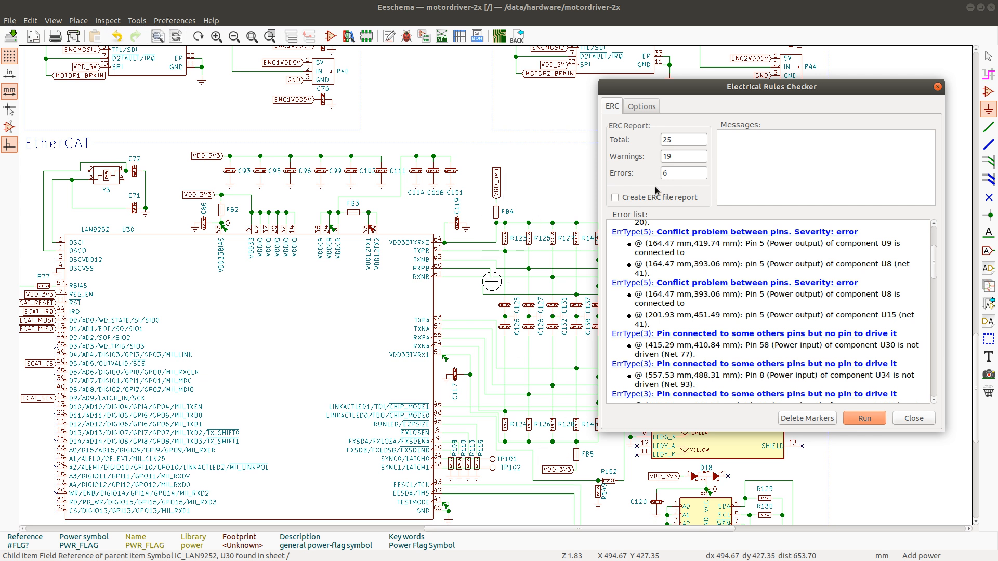
Place a PWR_FLAG symbol on the VDD33TXRX2 wire between U30 pin 64 and FB4, and make its value text invisible
click(528, 195)
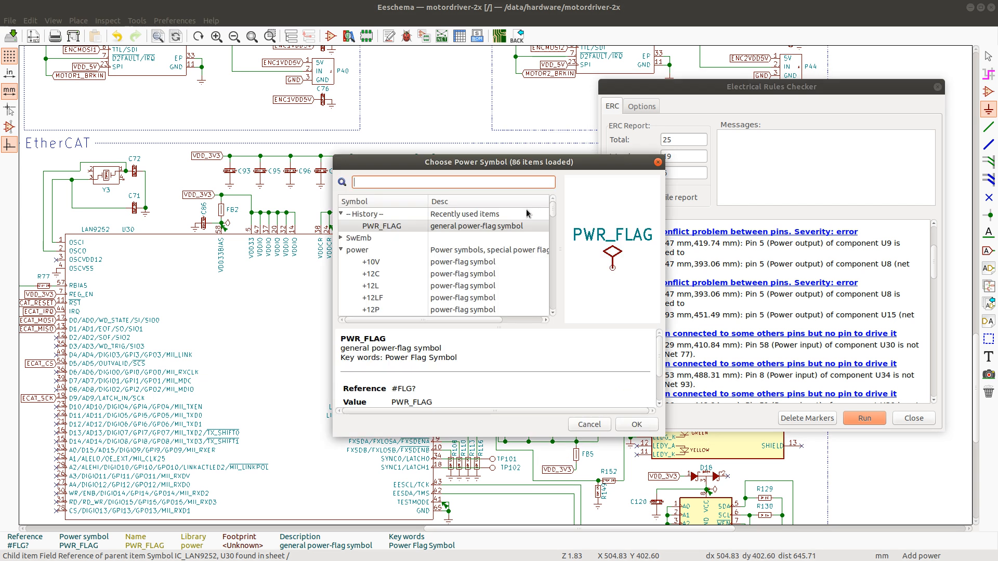
double_click(400, 226)
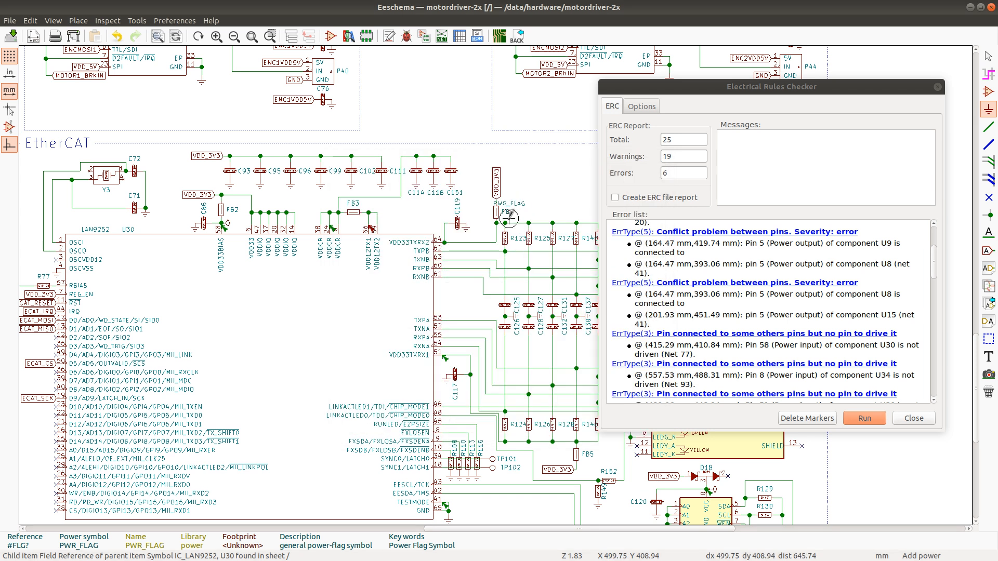
scroll(486, 289, up, 2)
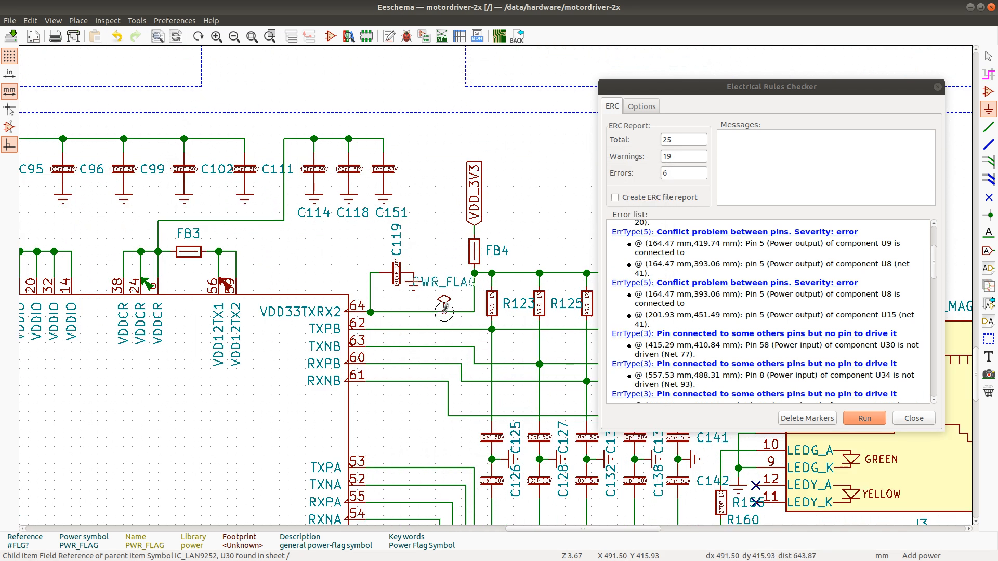
click(444, 313)
double_click(444, 280)
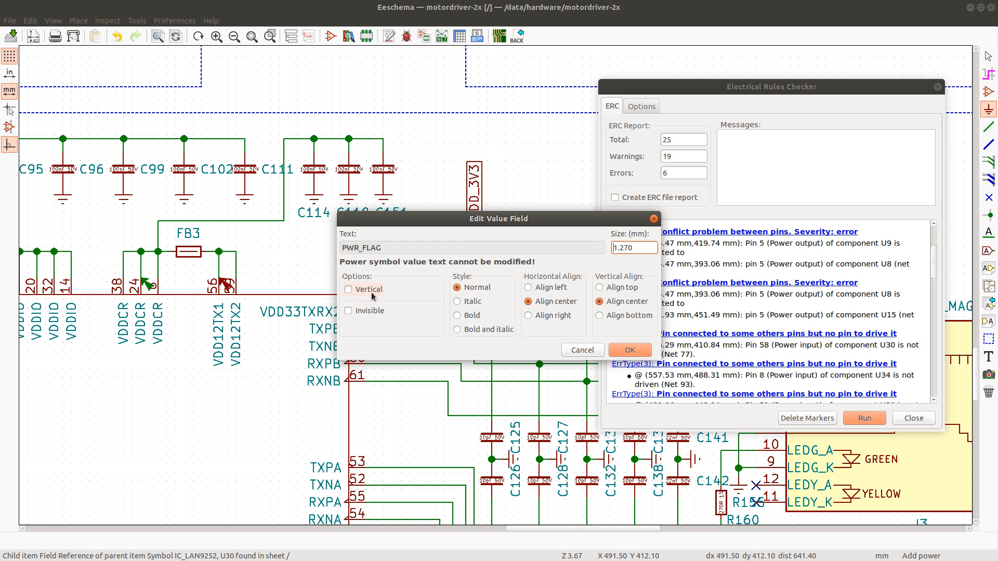
click(349, 311)
click(628, 356)
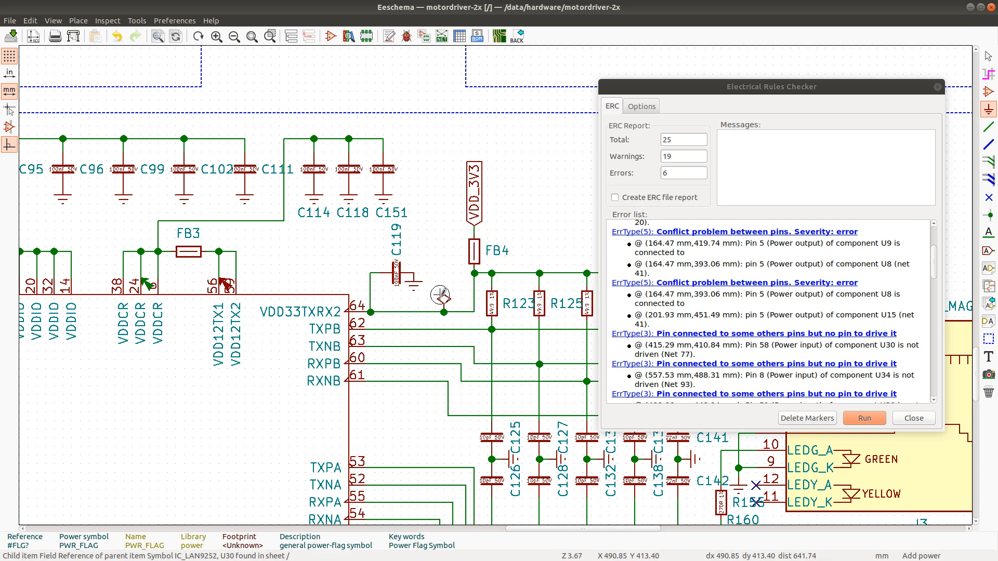
Add another PWR_FLAG with hidden value text, pointing down, on the supply wire just beside FB5
scroll(492, 277, down, 2)
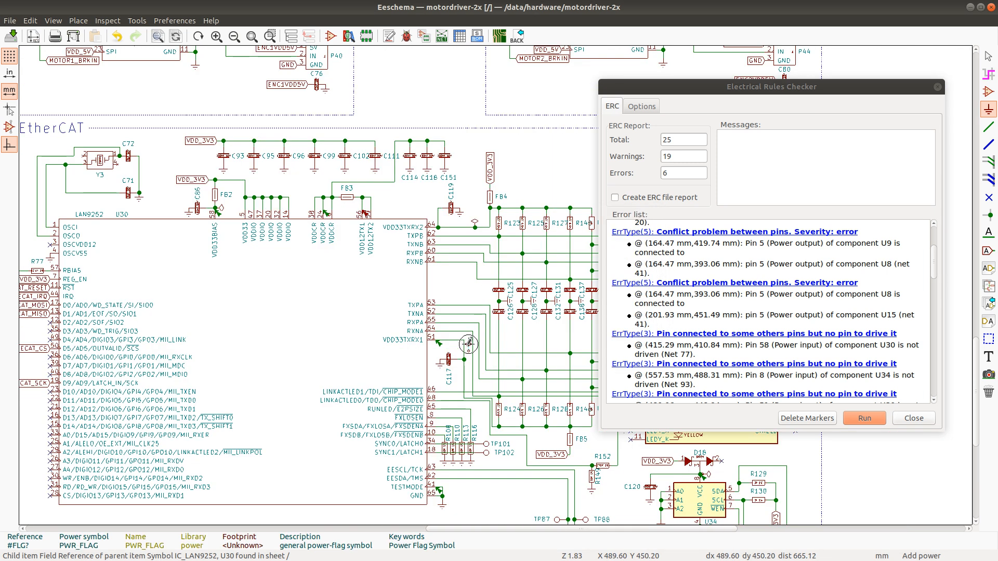
scroll(493, 278, up, 2)
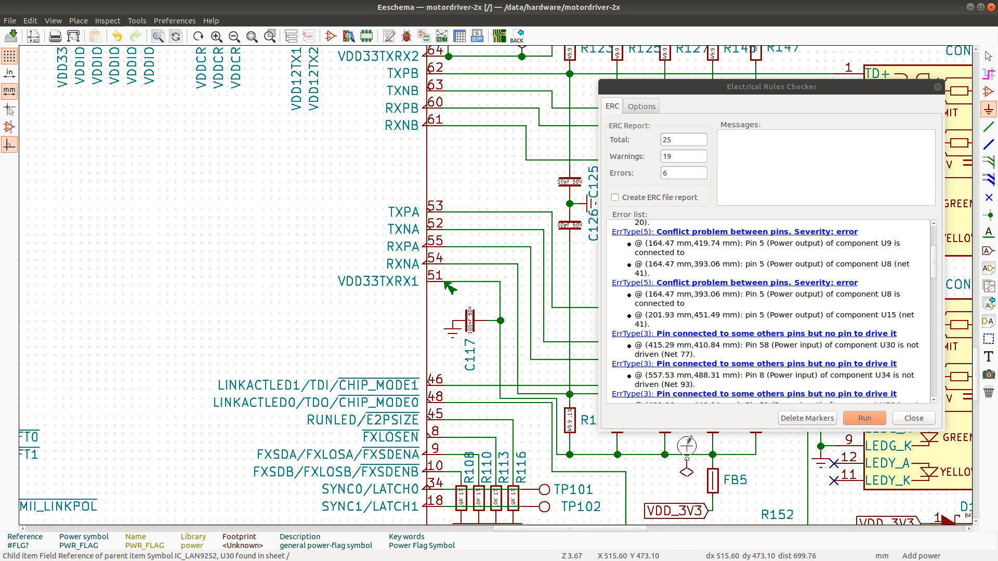
click(702, 455)
Show the ERC conflict between pins 56 and 59 of U30 in the schematic, and switch to the LAN9252 datasheet in Firefox
scroll(768, 352, down, 3)
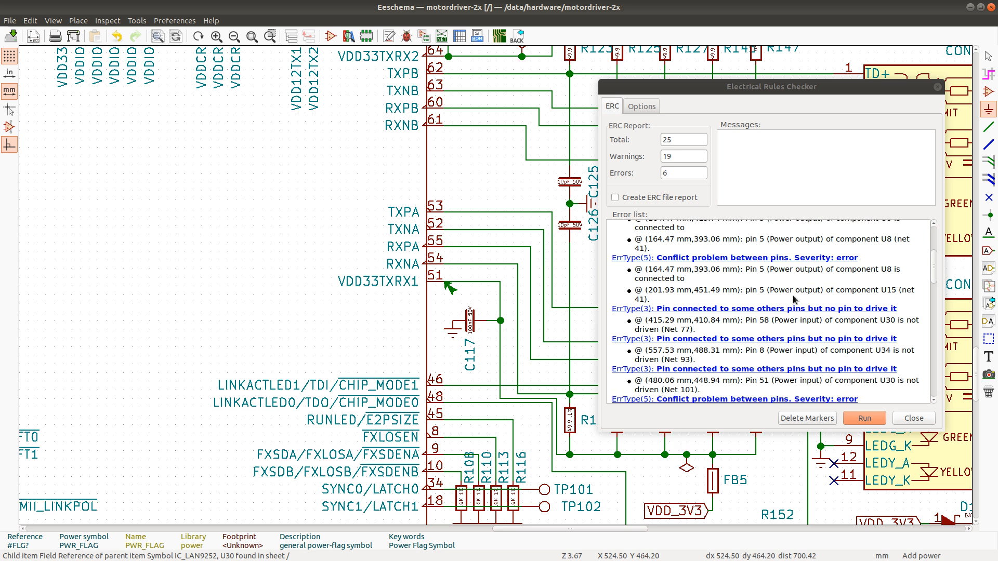
click(767, 351)
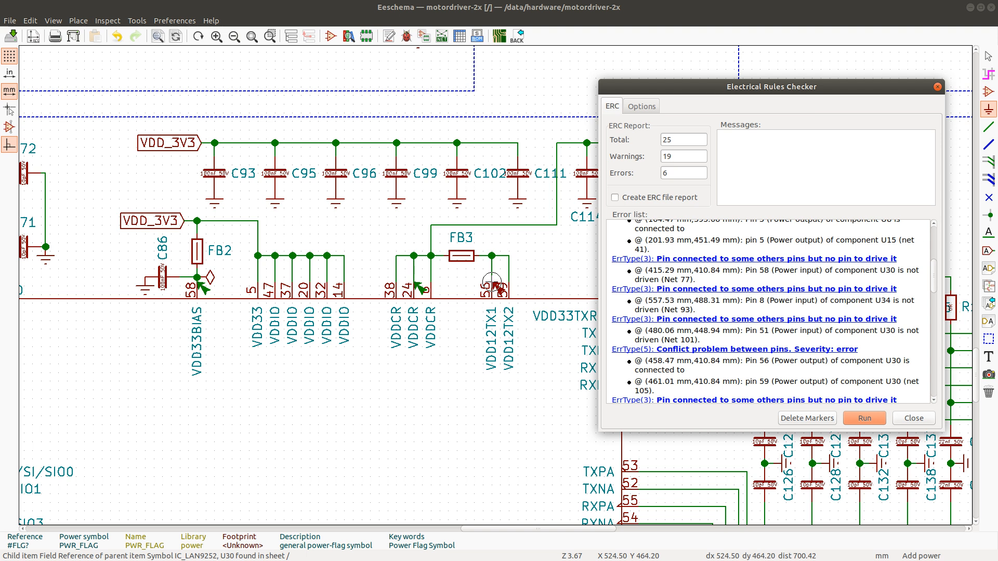
key(alt+Tab)
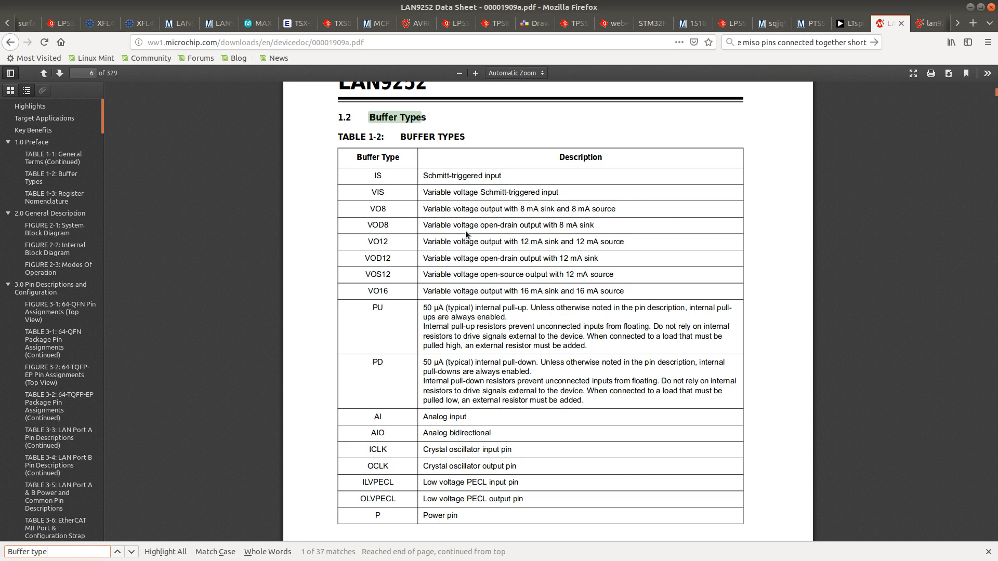
Examine the datasheet's buffer types table and the following register nomenclature page for how power pins are classified
scroll(467, 235, down, 3)
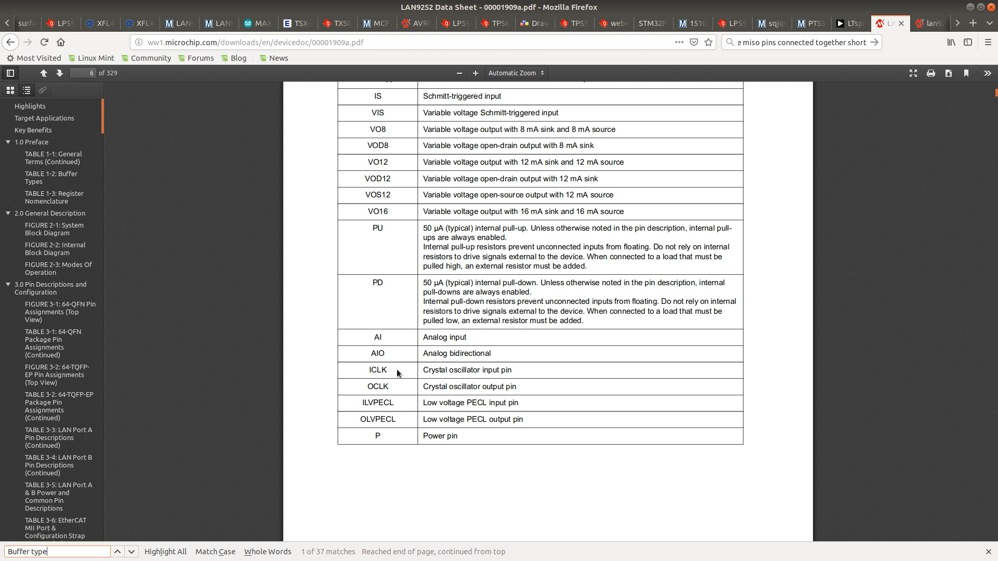
scroll(428, 317, down, 10)
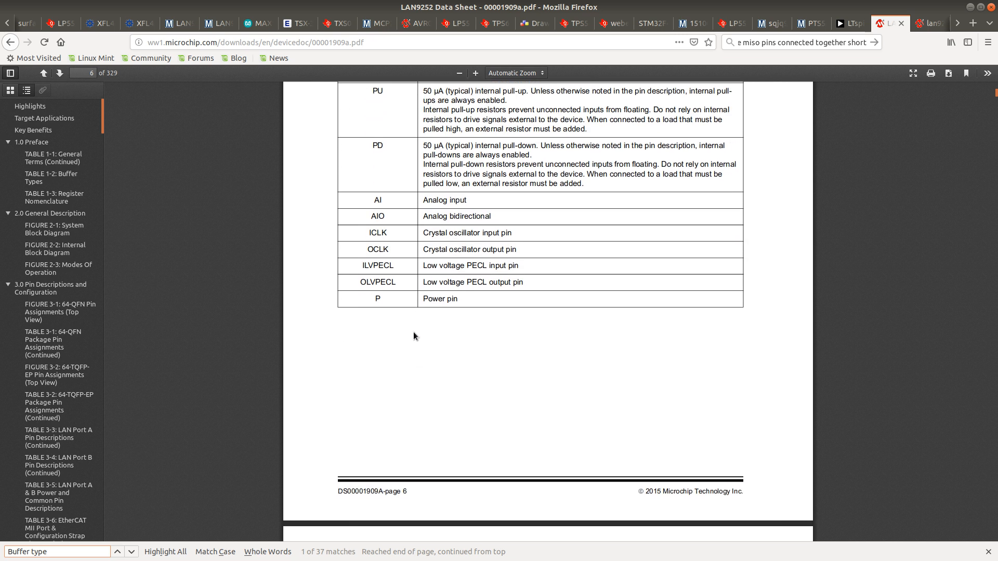
scroll(426, 319, up, 5)
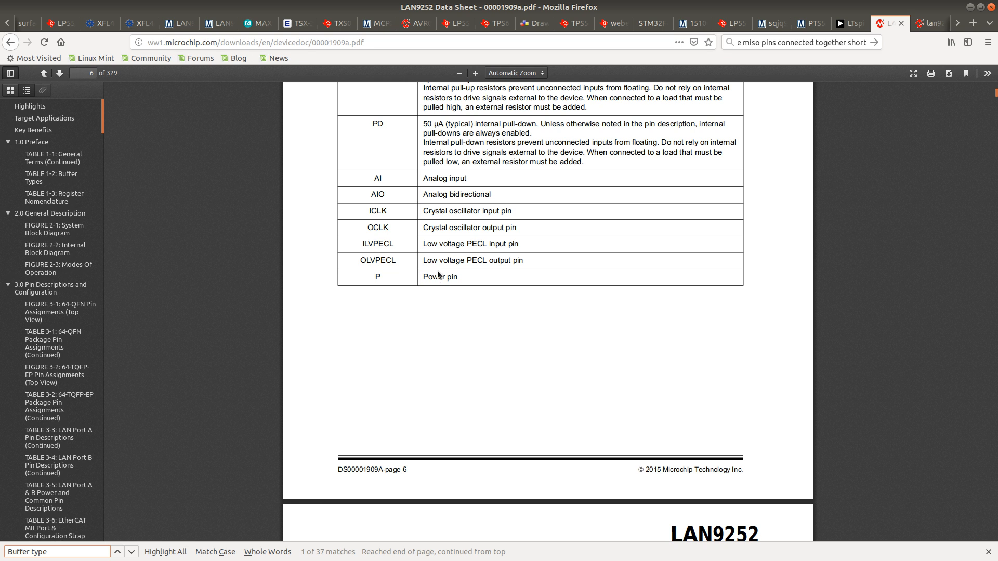
scroll(450, 302, up, 6)
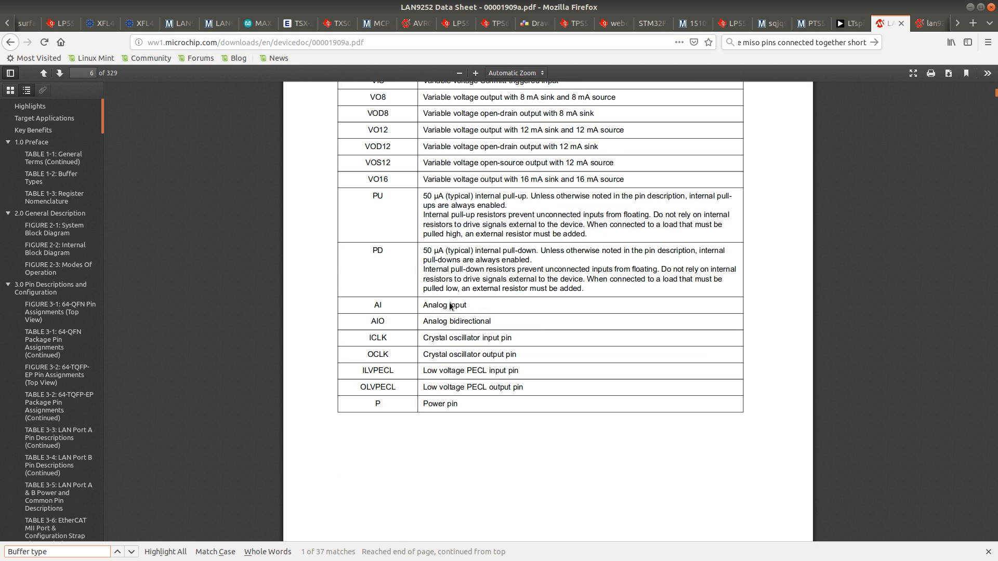
scroll(442, 304, up, 2)
scroll(443, 305, down, 15)
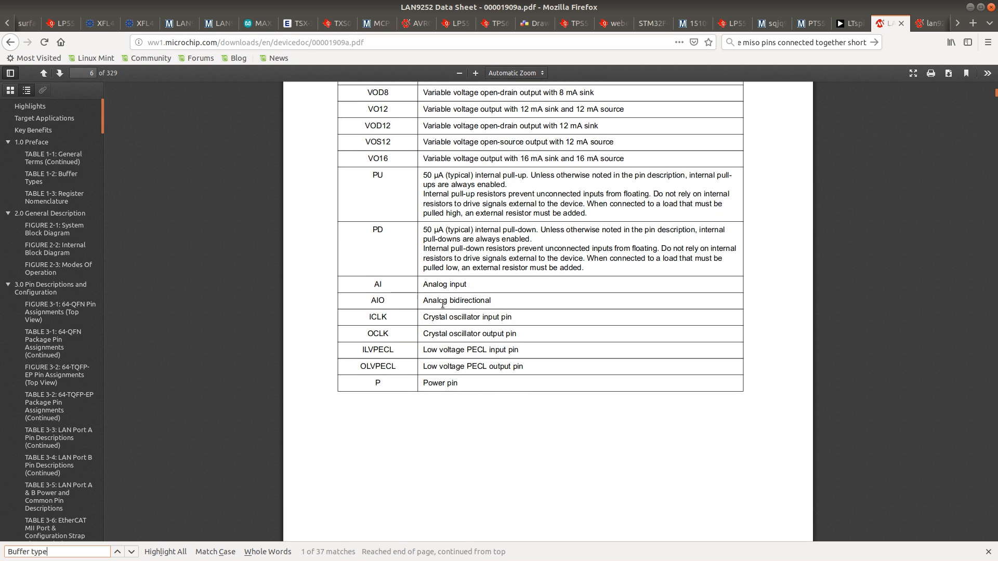
scroll(448, 302, down, 3)
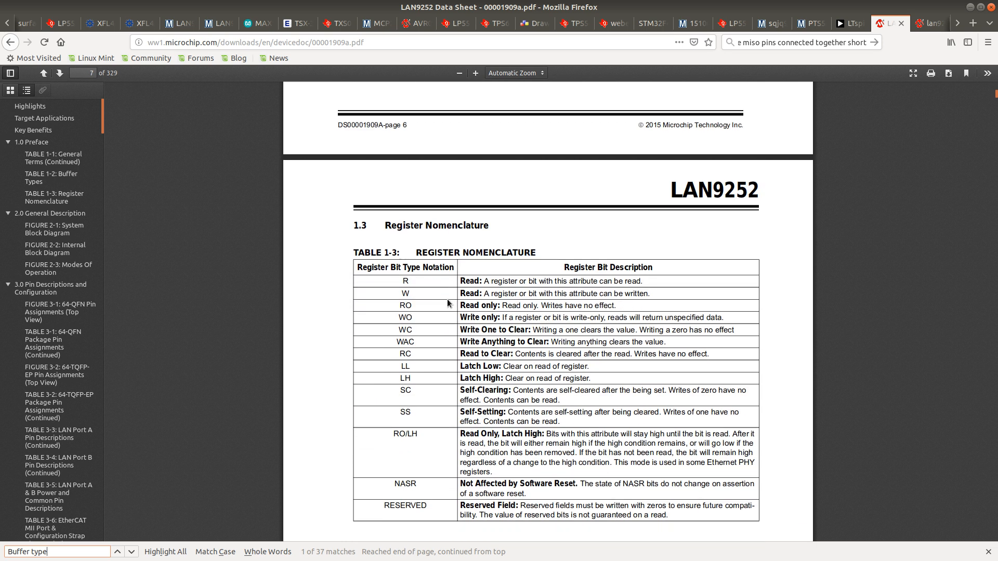
scroll(448, 303, down, 9)
Search the datasheet for VDD12TX1, checking the pin name in the schematic, and advance to its entry in the pin description table
key(ctrl+f)
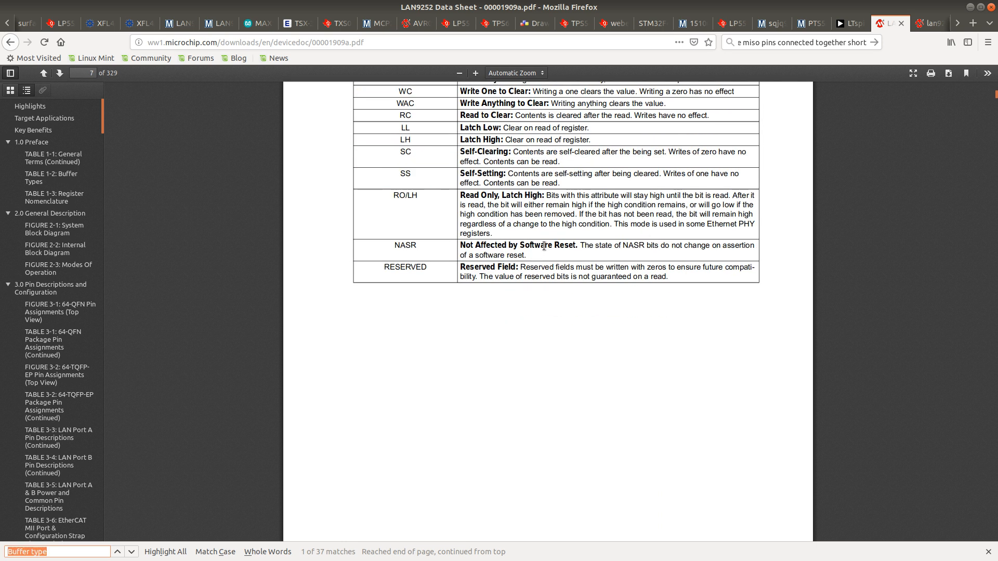
key(alt+Tab)
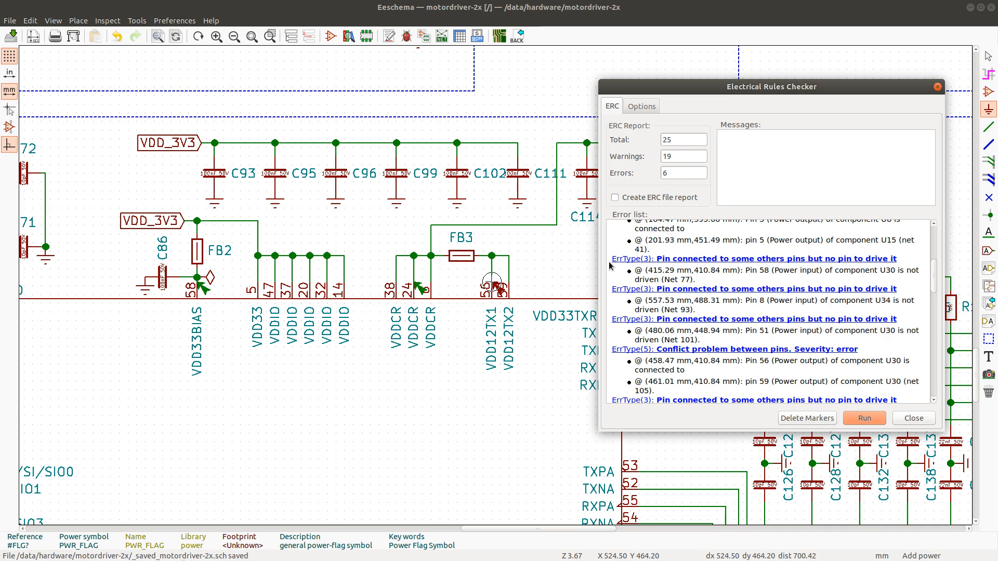
key(alt+Tab)
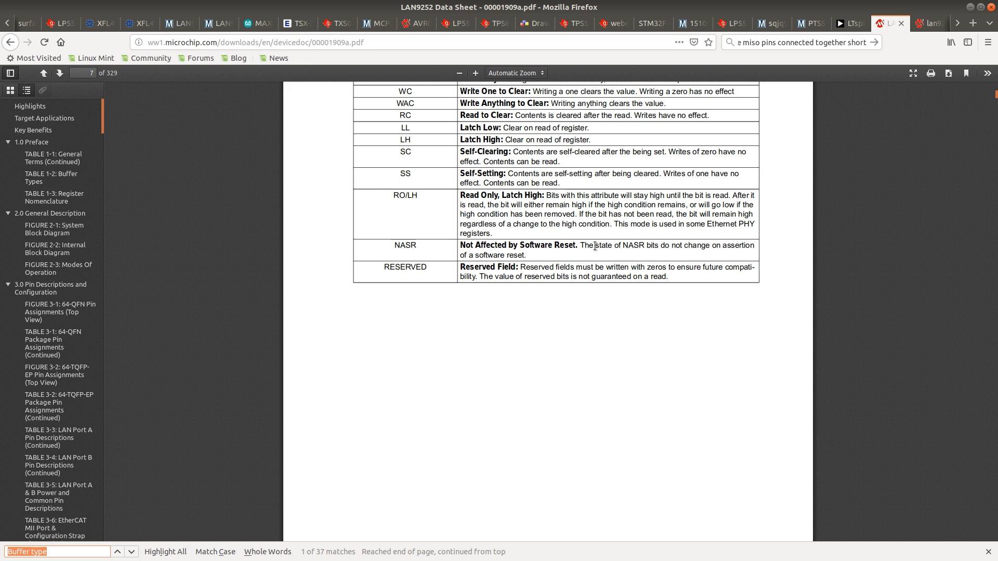
text(VDD12)
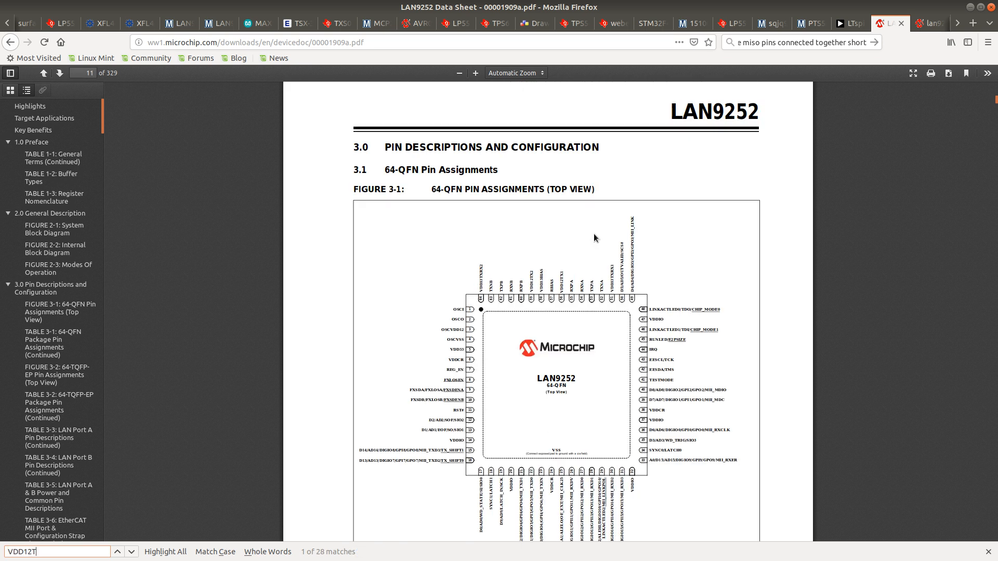
text(X)
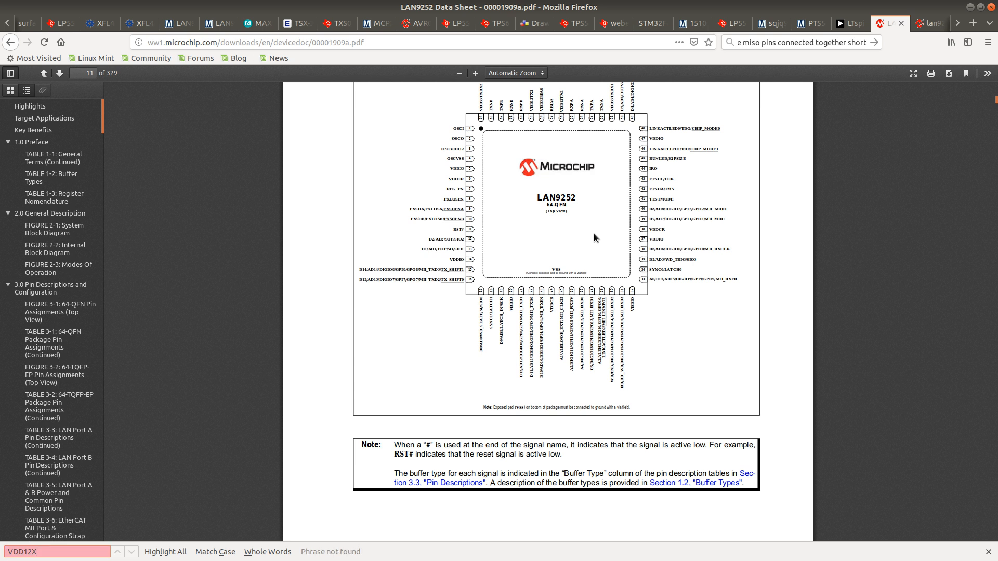
key(BackSpace)
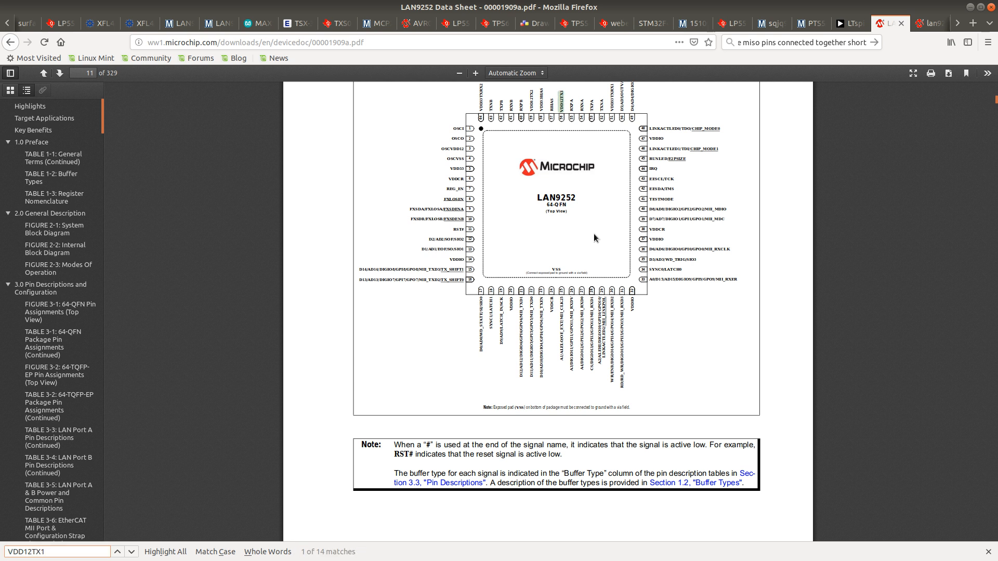
key(Return)
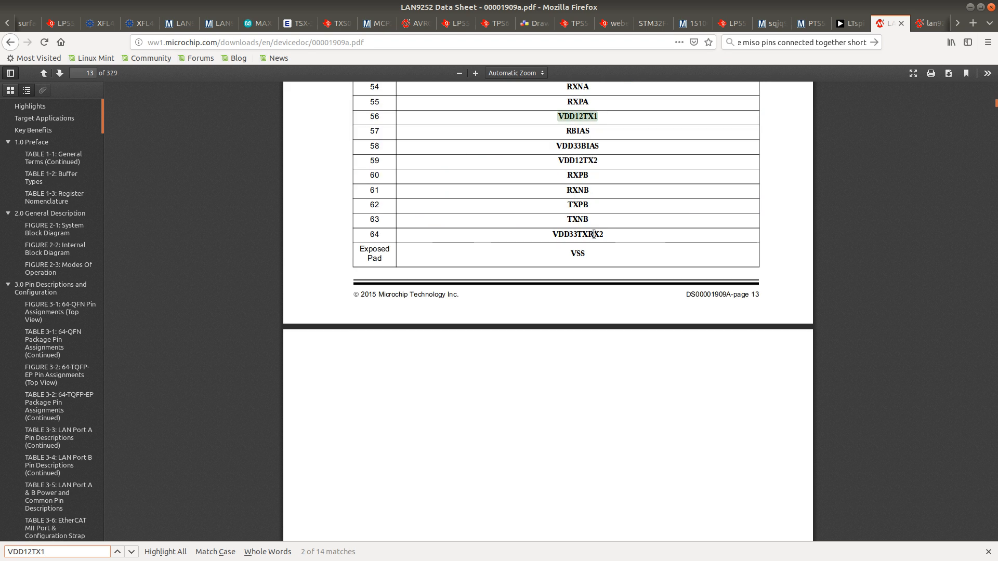
key(Return)
key(Return)
key(Return)
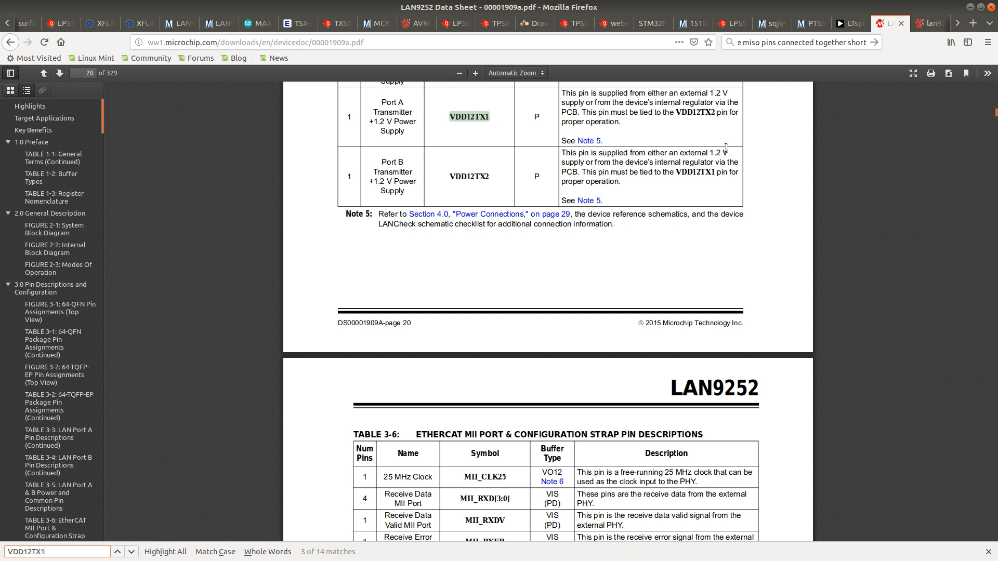
Examine the datasheet's pin description table for the VDD12TX1 and VDD12TX2 supply requirements, comparing with the U30 pins in the schematic
scroll(725, 149, up, 3)
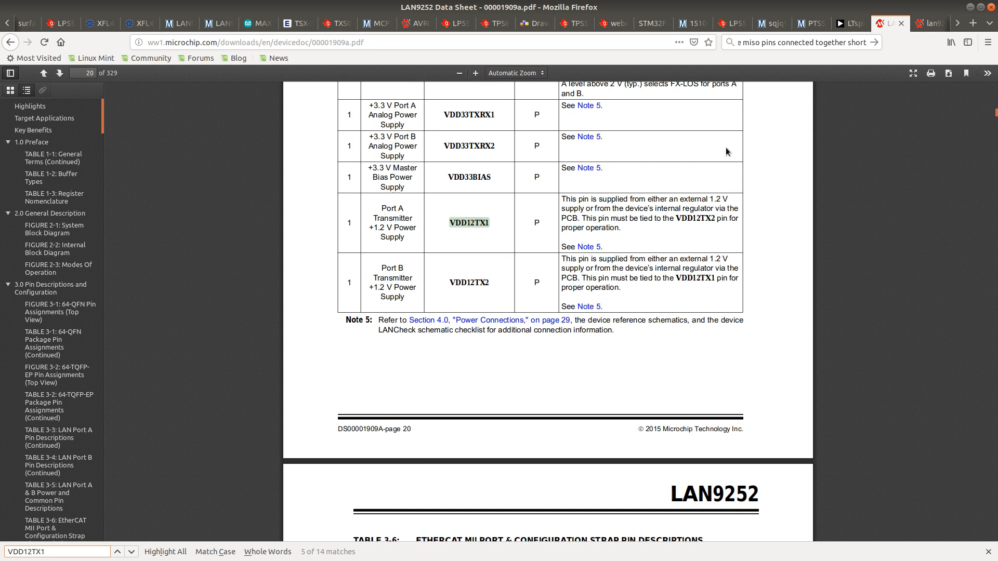
key(alt+Tab)
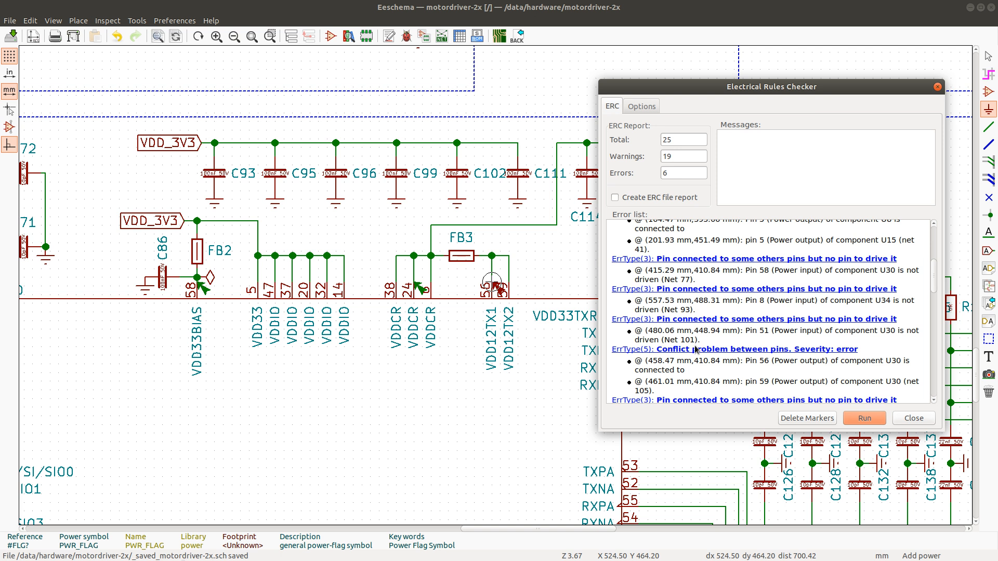
key(alt+Tab)
scroll(552, 266, up, 4)
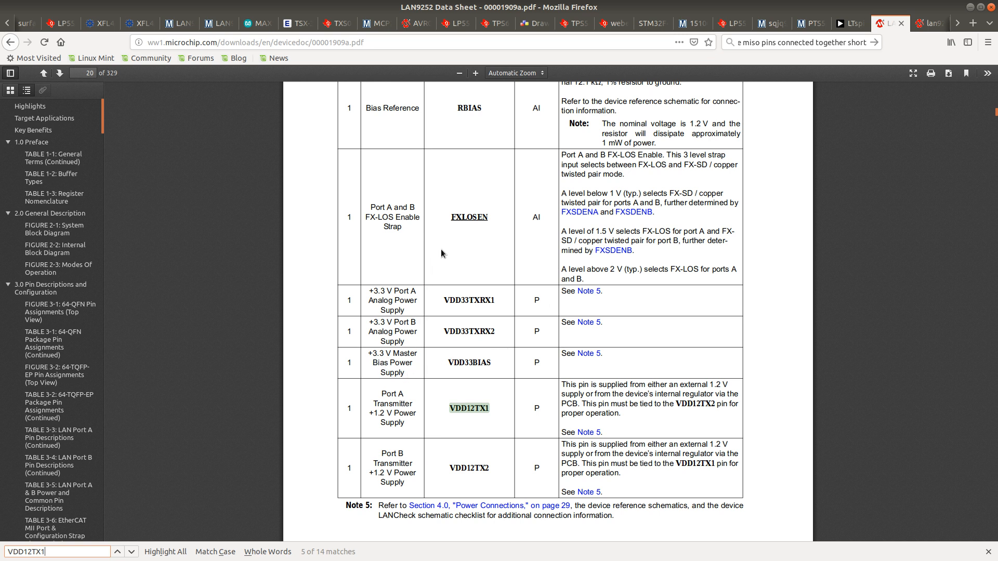
scroll(441, 253, up, 3)
scroll(442, 251, down, 10)
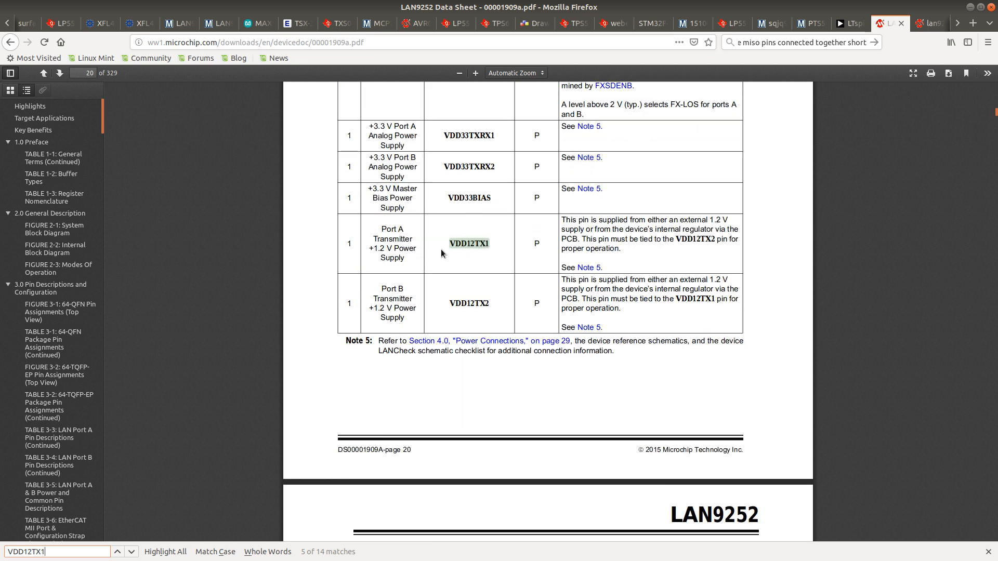
Search the datasheet for VDDCR and follow its matches from the power pin description table to the power connections diagram
key(ctrl+f)
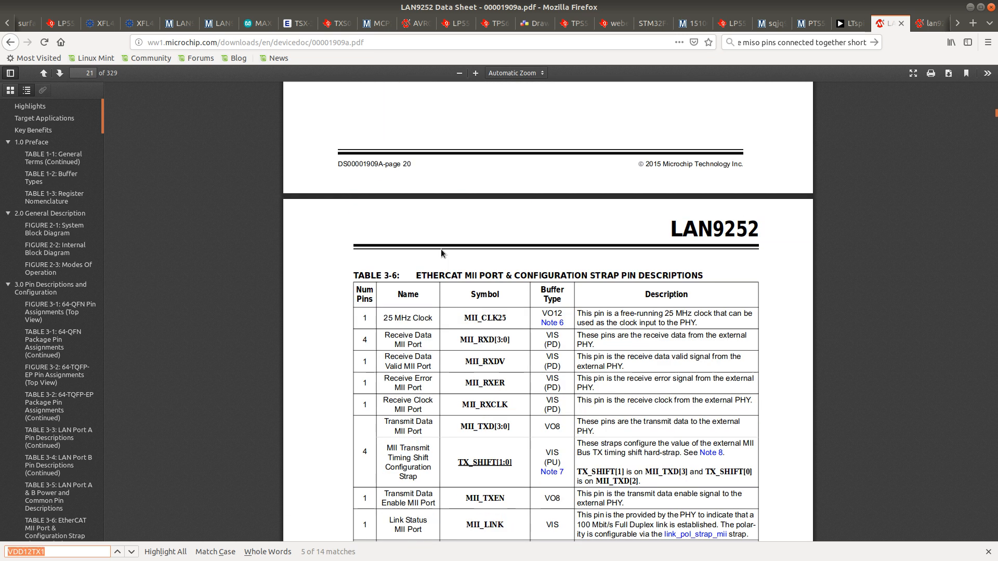
text(VDDCR)
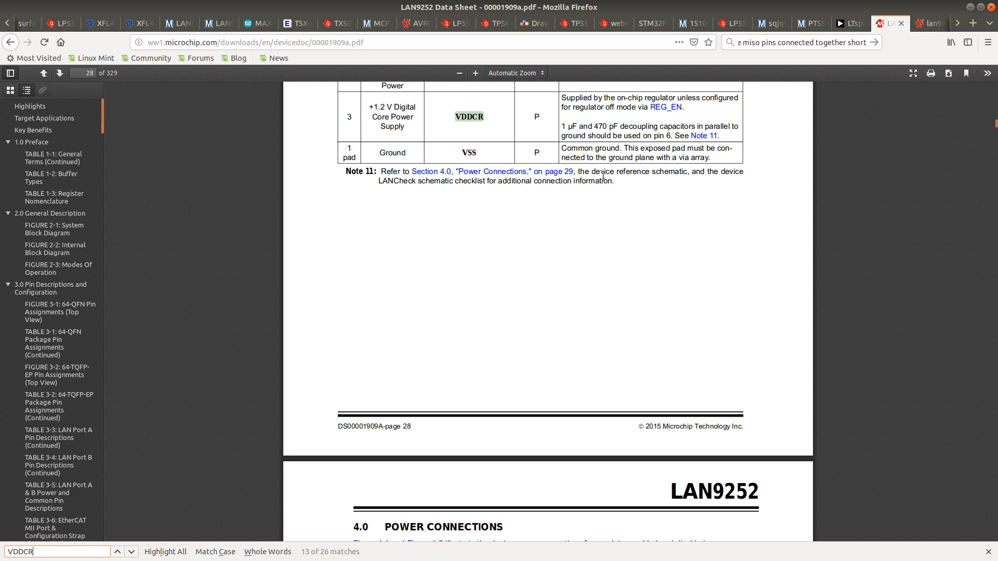
scroll(603, 175, up, 3)
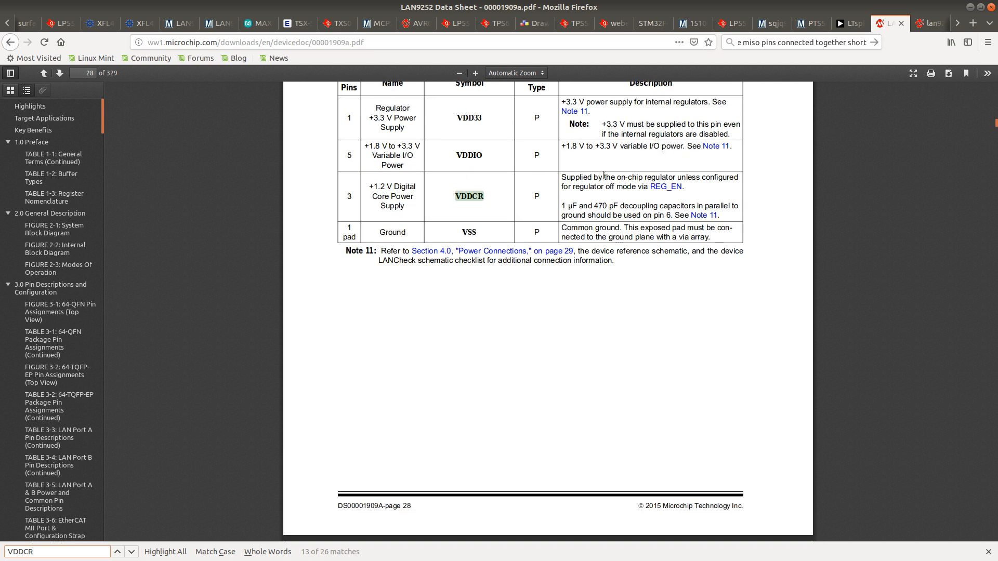
scroll(603, 174, up, 1)
key(Return)
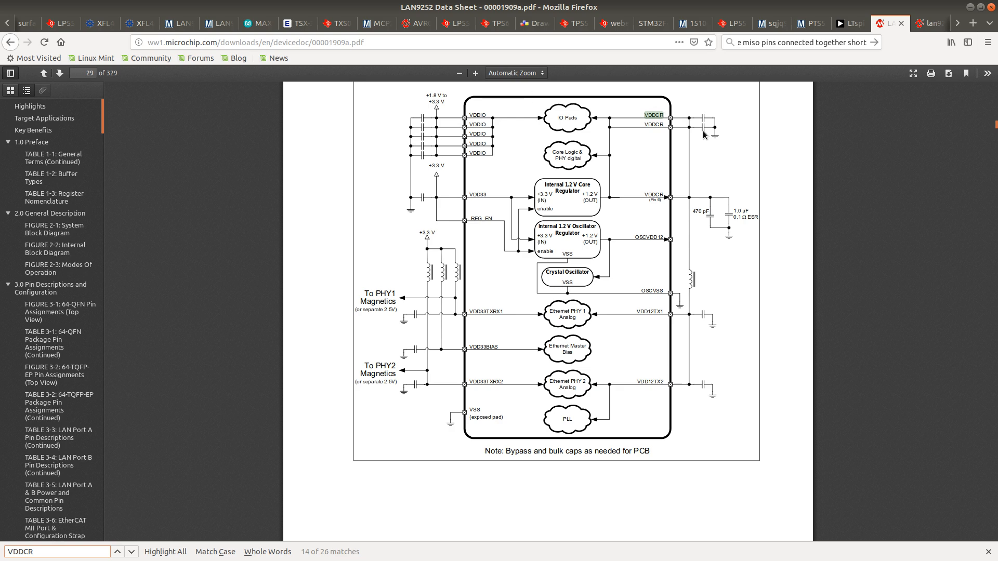
key(Return)
key(Return)
key(Return)
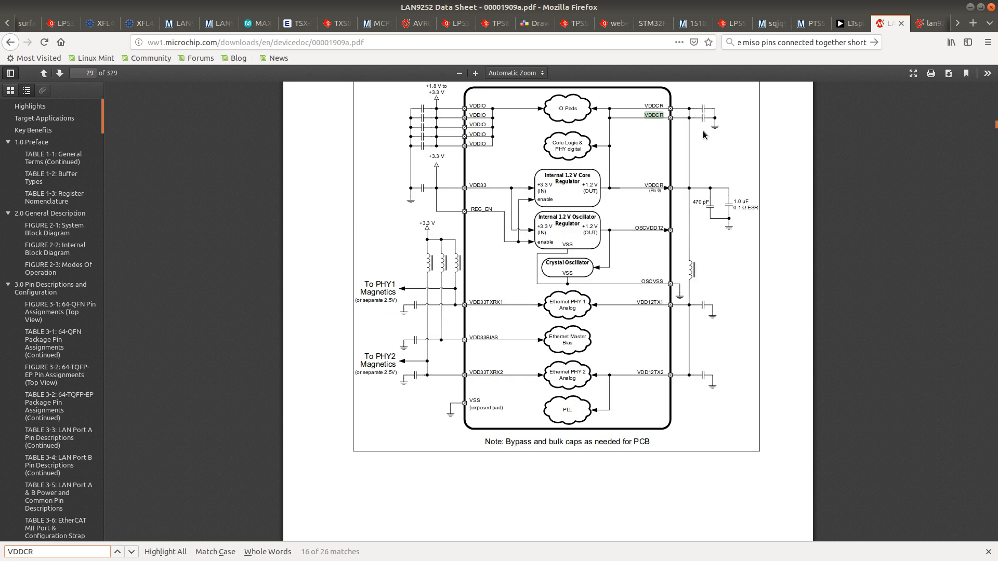
Switch to the LAN9252 SPI/SQI reference schematic PDF and find VDDCR in it
click(933, 27)
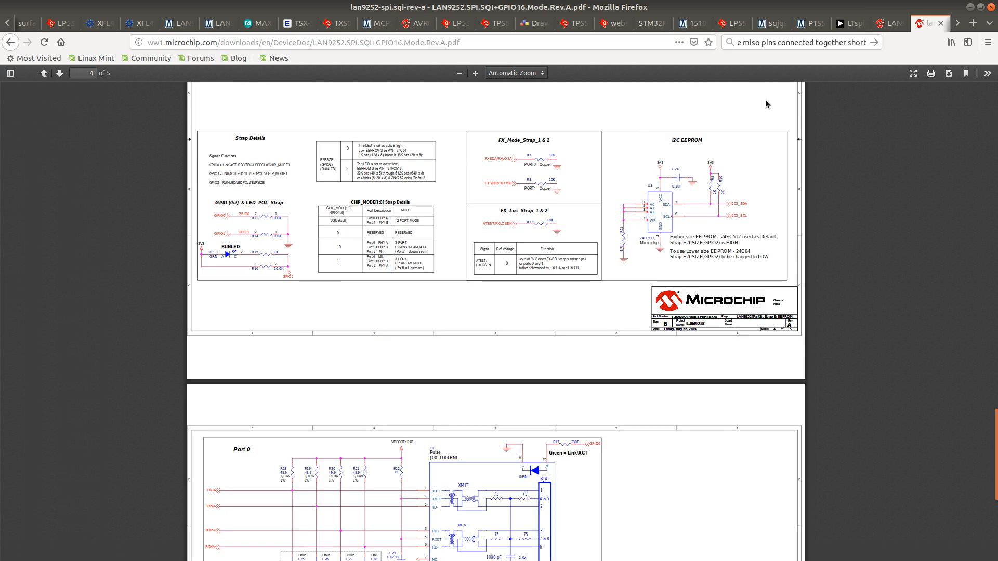
scroll(362, 389, down, 3)
scroll(362, 389, up, 20)
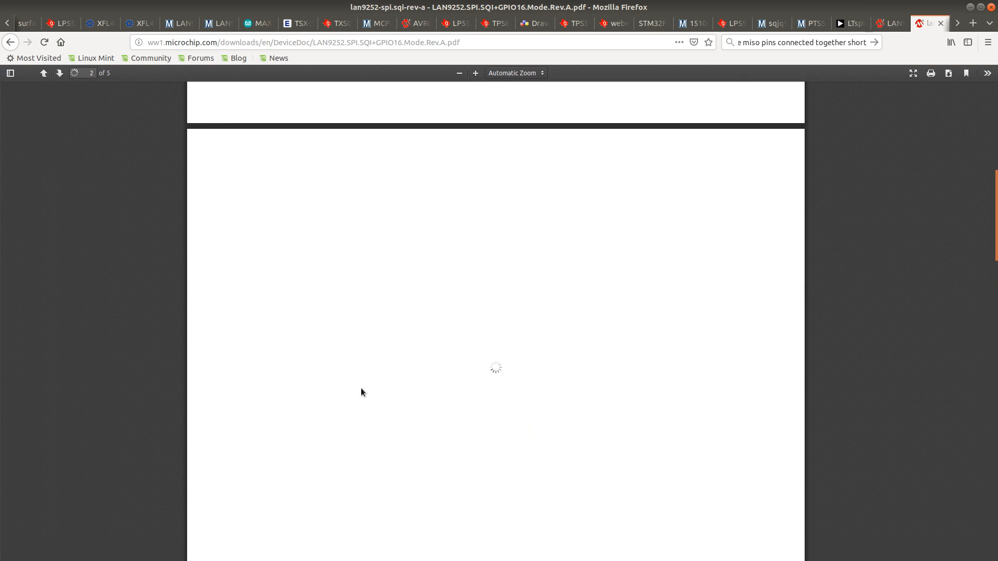
key(ctrl+f)
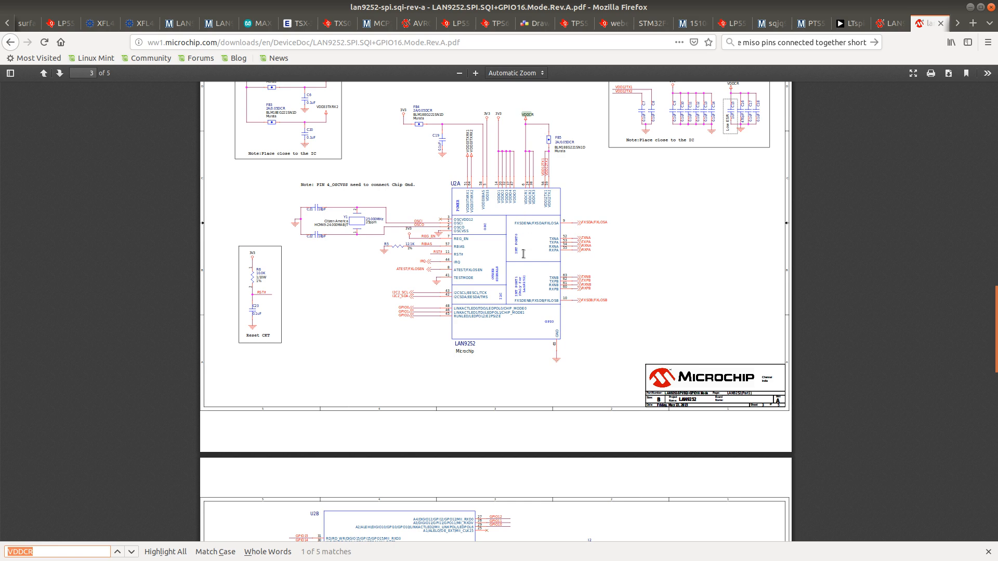
Return to the motordriver-2x schematic in Eeschema and open U30's symbol in the library editor at its upper power pins
key(alt+Tab)
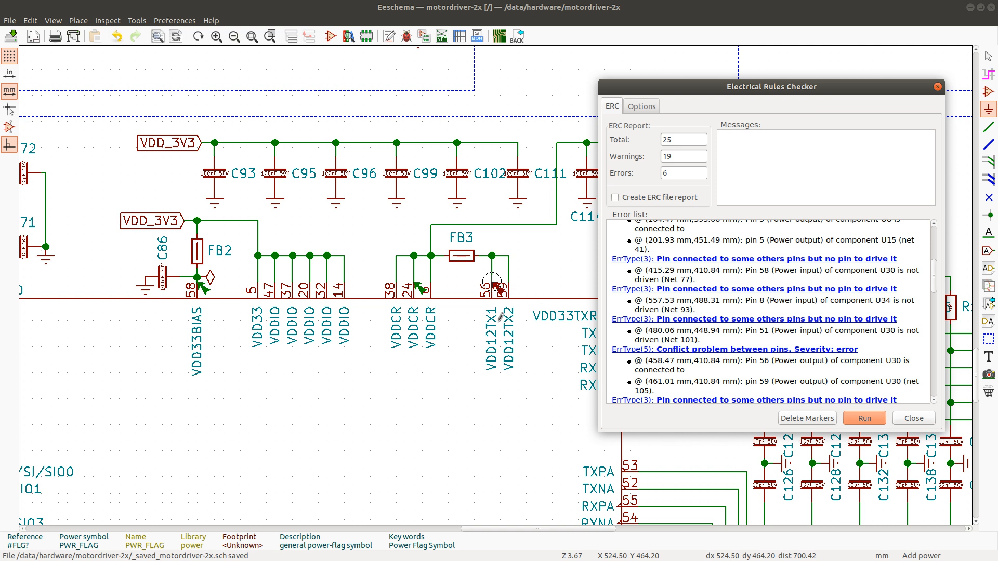
right_click(411, 392)
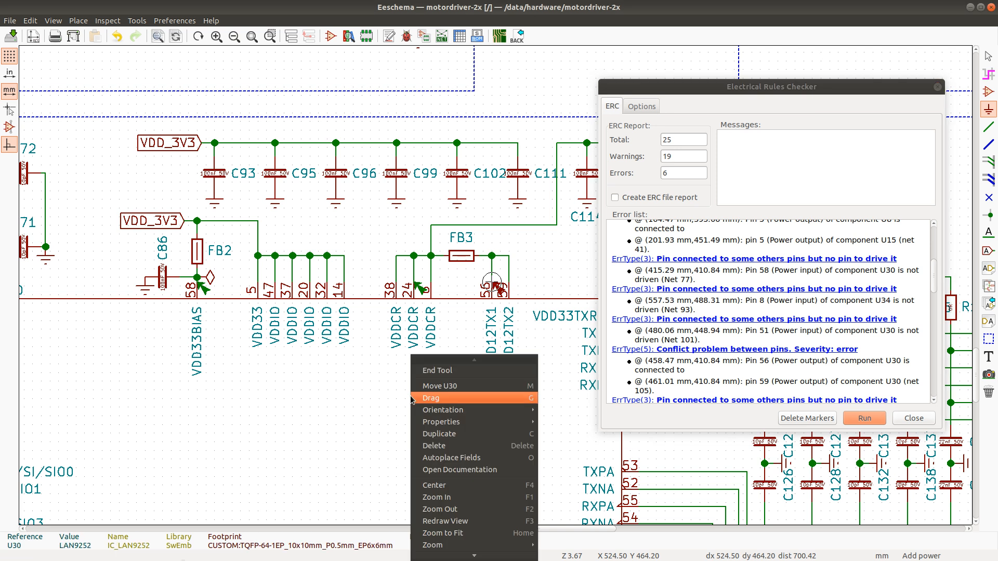
mouse_move(481, 422)
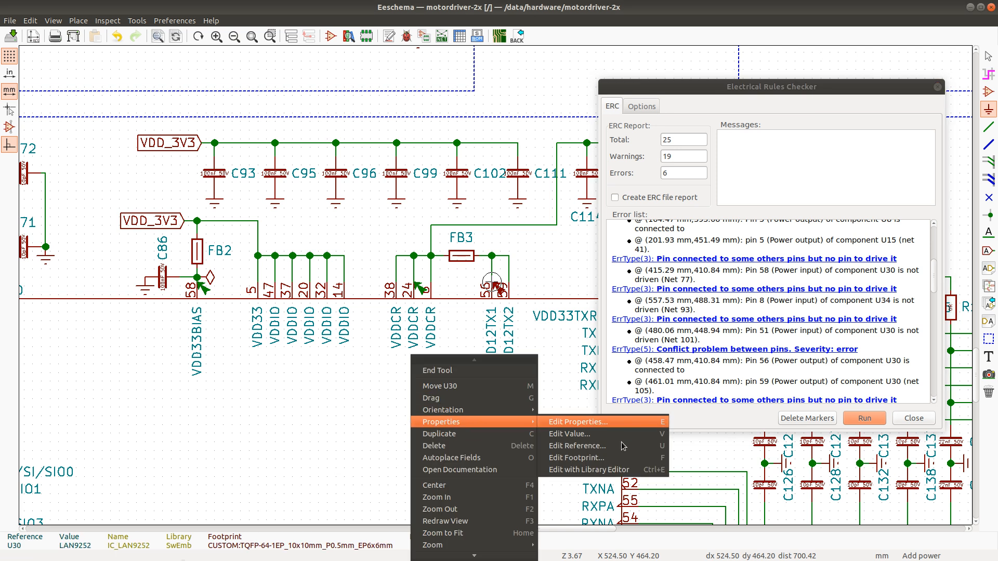
click(612, 471)
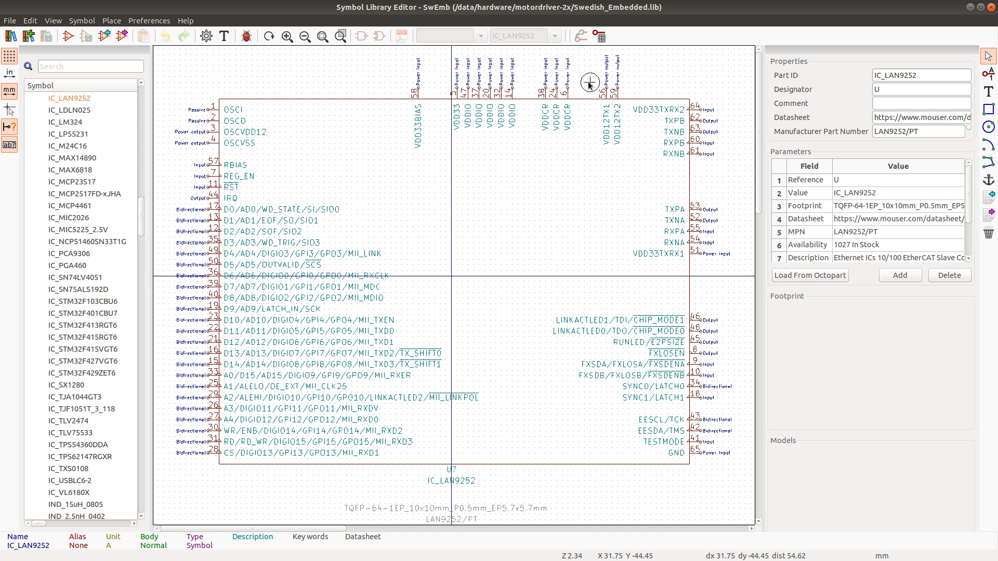
scroll(578, 66, up, 1)
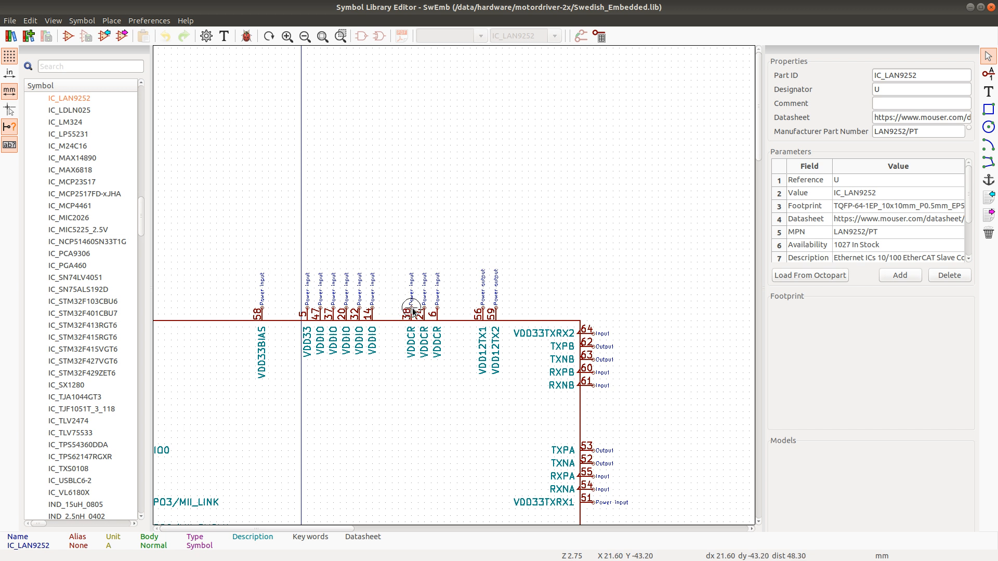
Set the electrical type of the three VDDCR pins 38, 24 and 6 to Unspecified in the IC_LAN9252 symbol
double_click(412, 311)
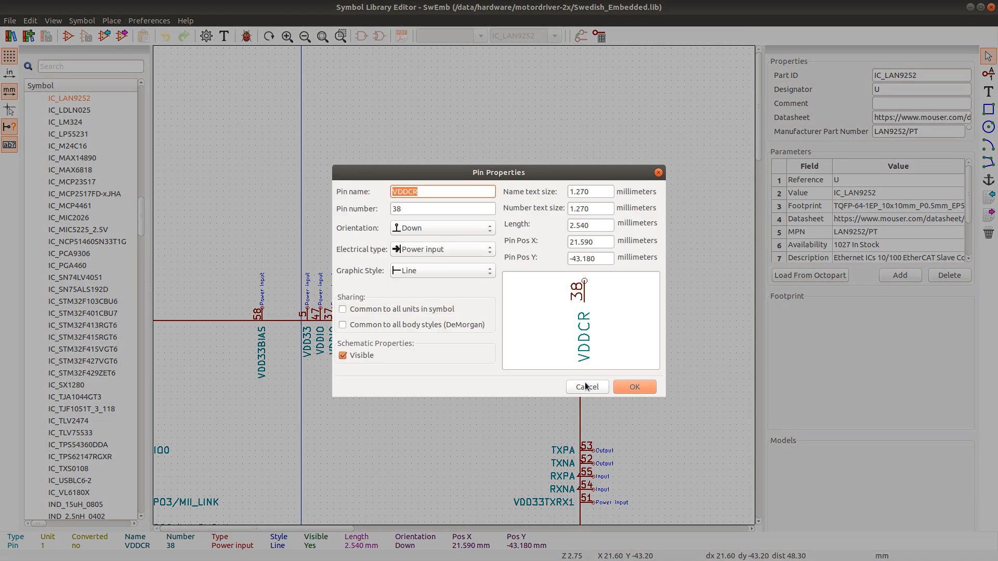
click(437, 250)
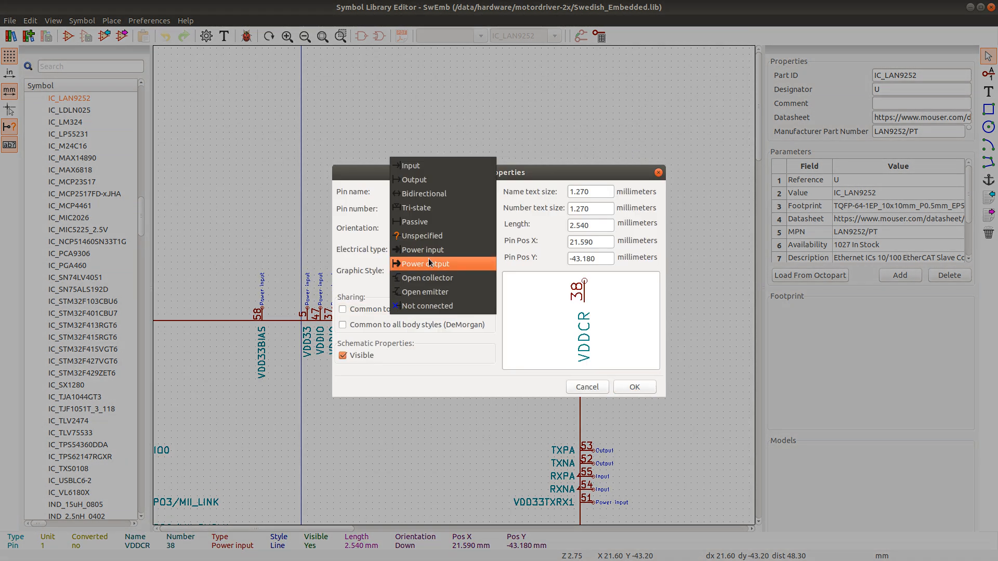
click(435, 237)
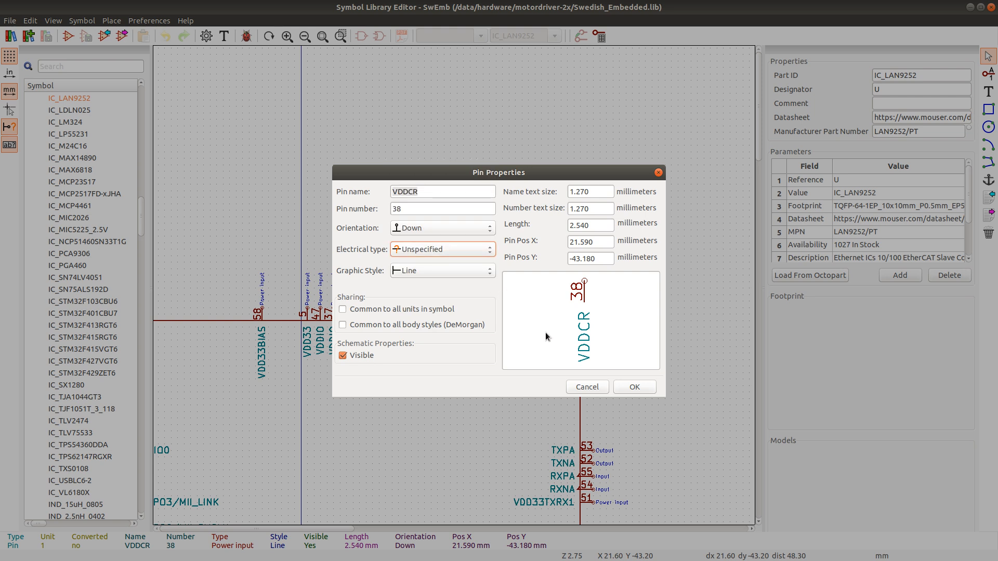
click(634, 387)
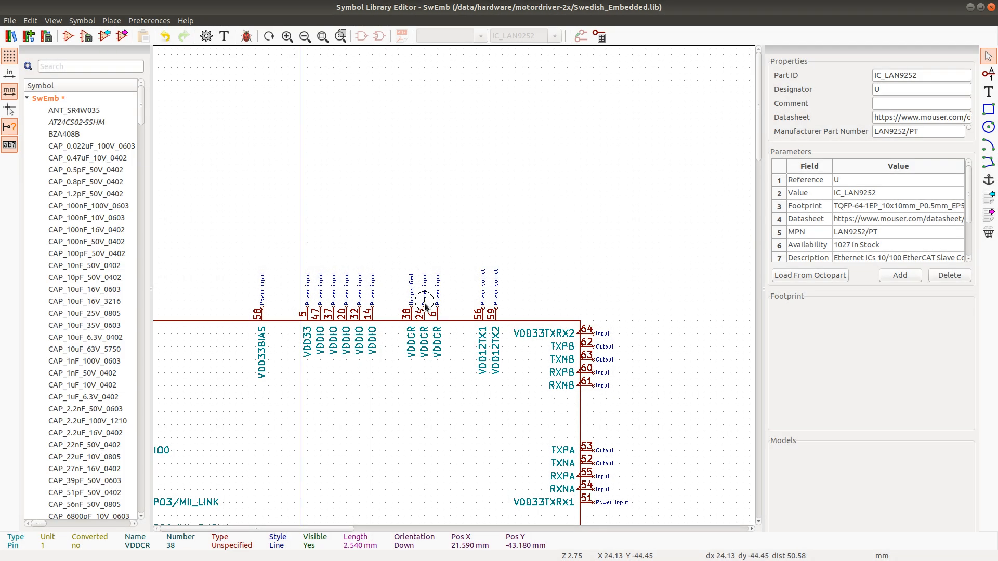
double_click(424, 306)
click(429, 250)
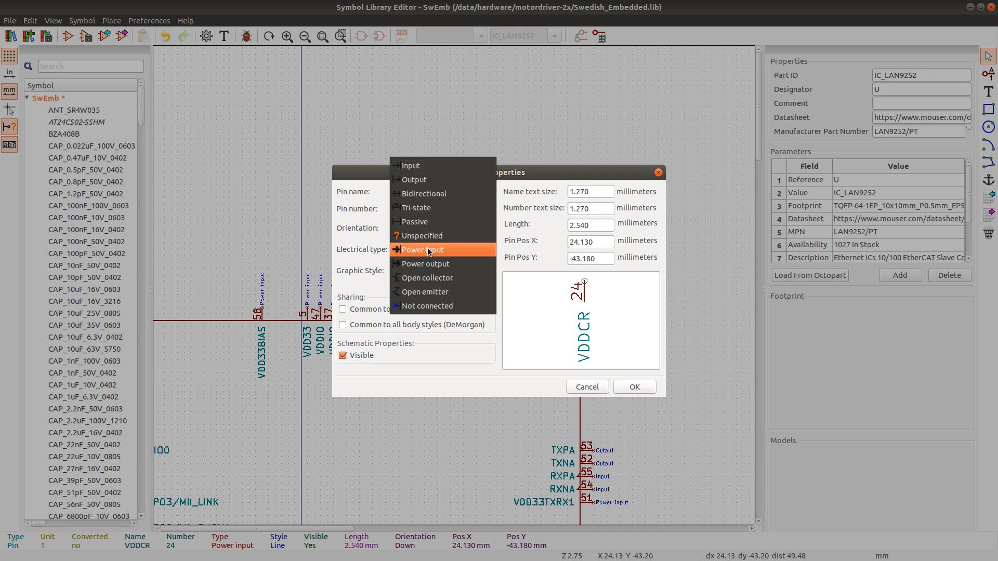
click(427, 235)
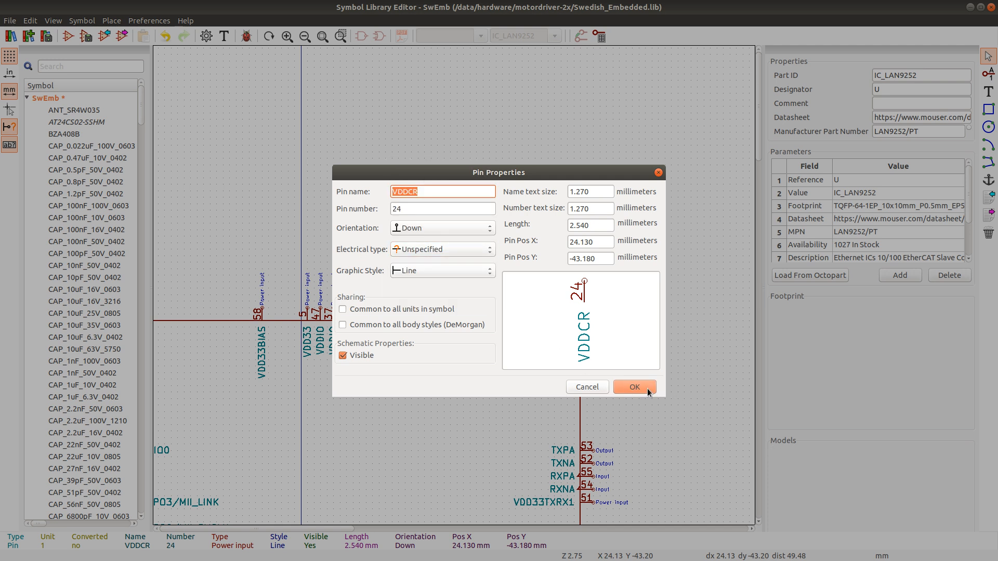
click(634, 387)
double_click(439, 307)
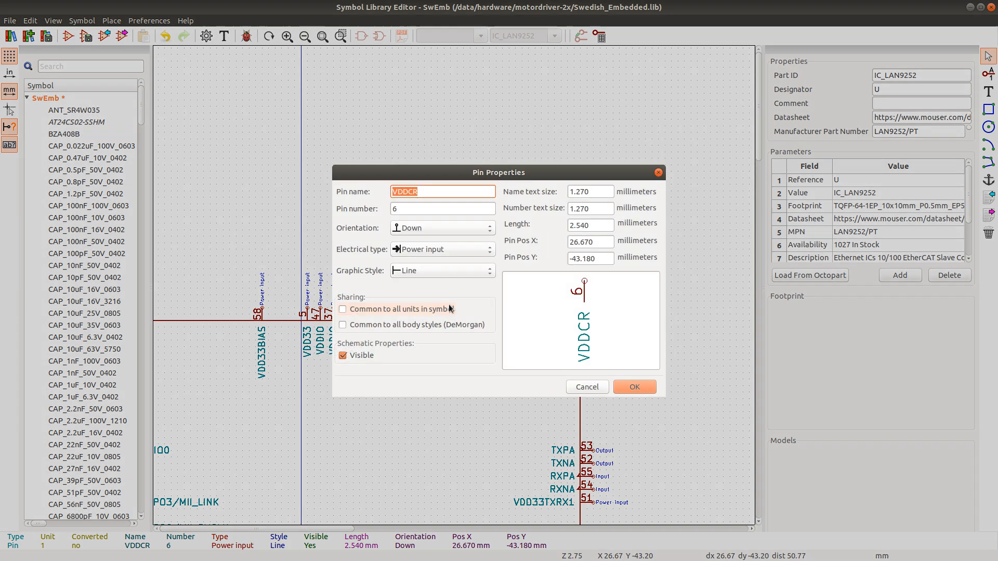
click(425, 252)
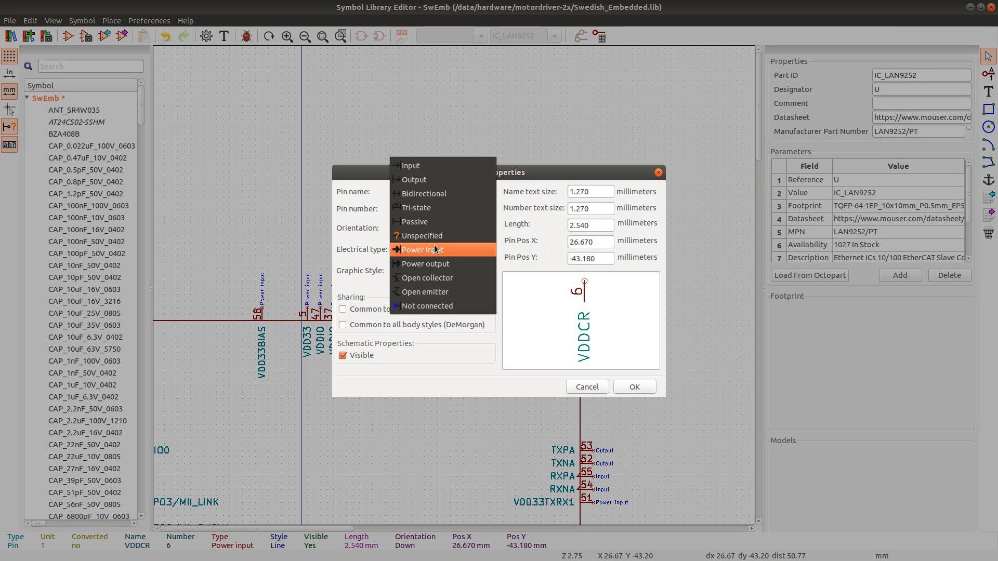
click(434, 235)
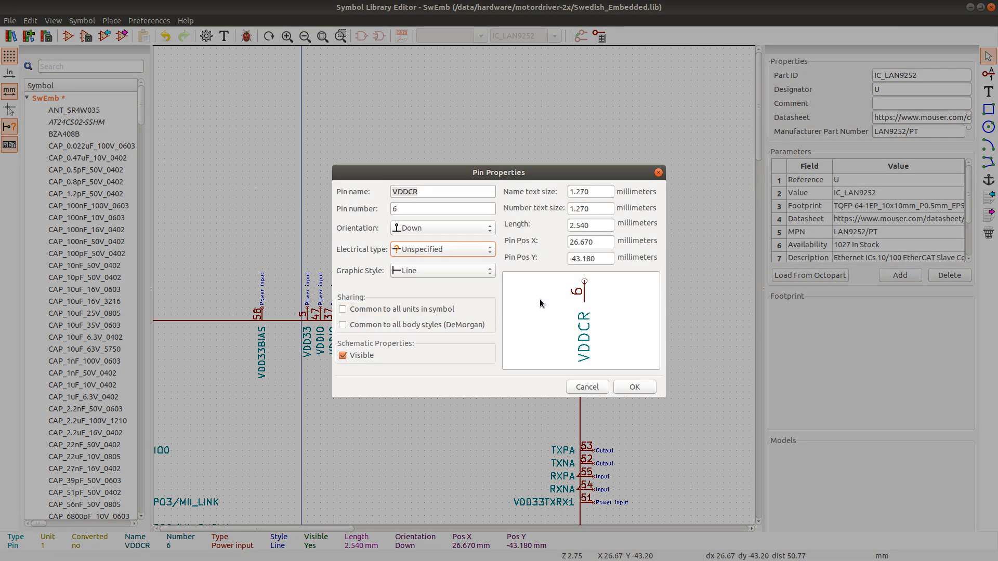
click(642, 391)
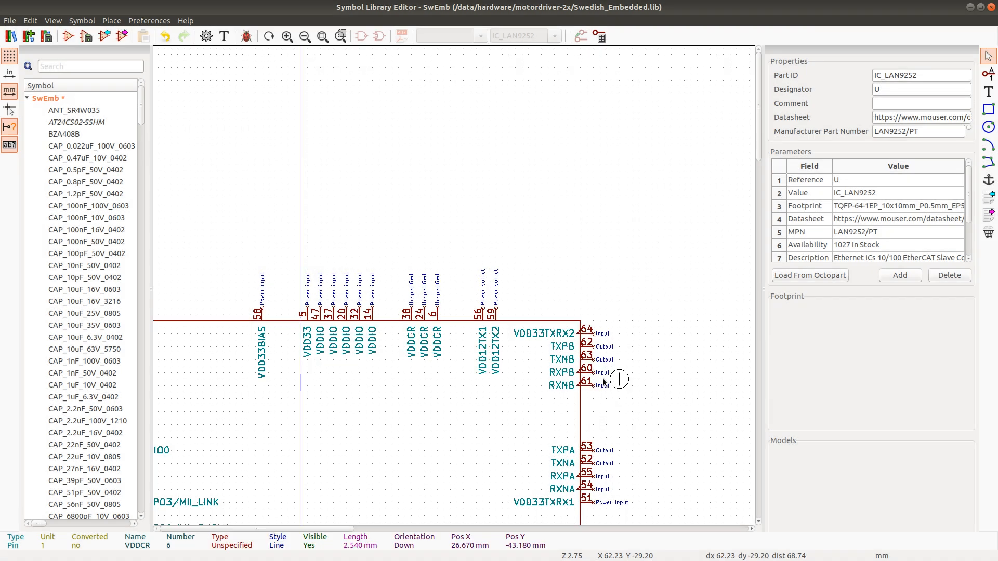
Set the electrical type of VDD12TX1 pin 56 and VDD12TX2 pin 59 to Unspecified
double_click(484, 311)
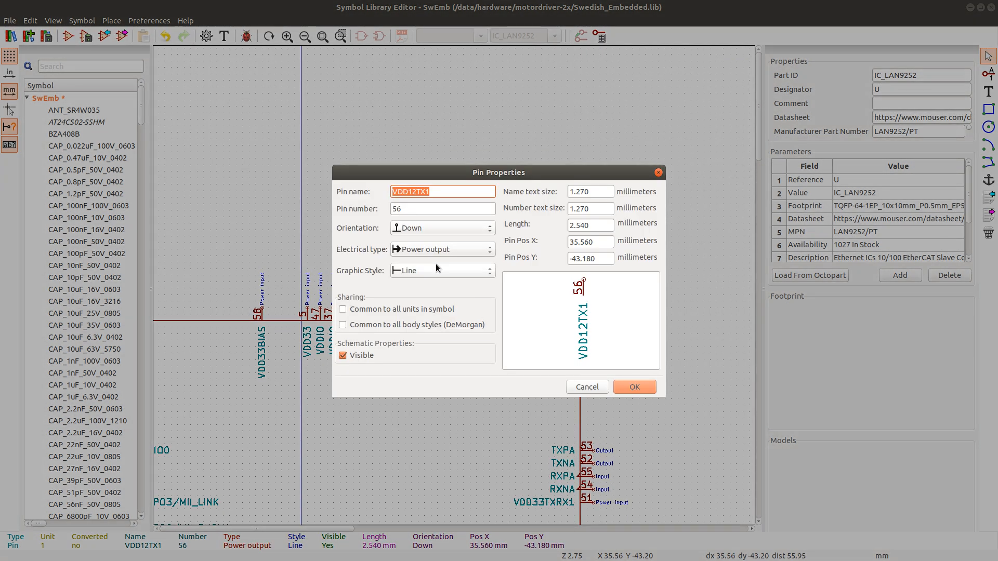
click(442, 250)
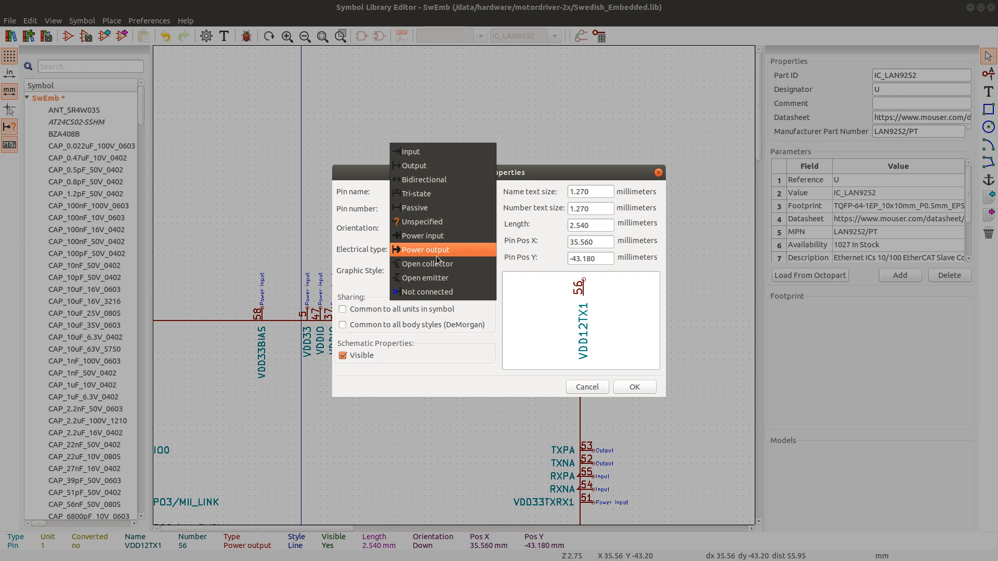
click(429, 224)
click(620, 382)
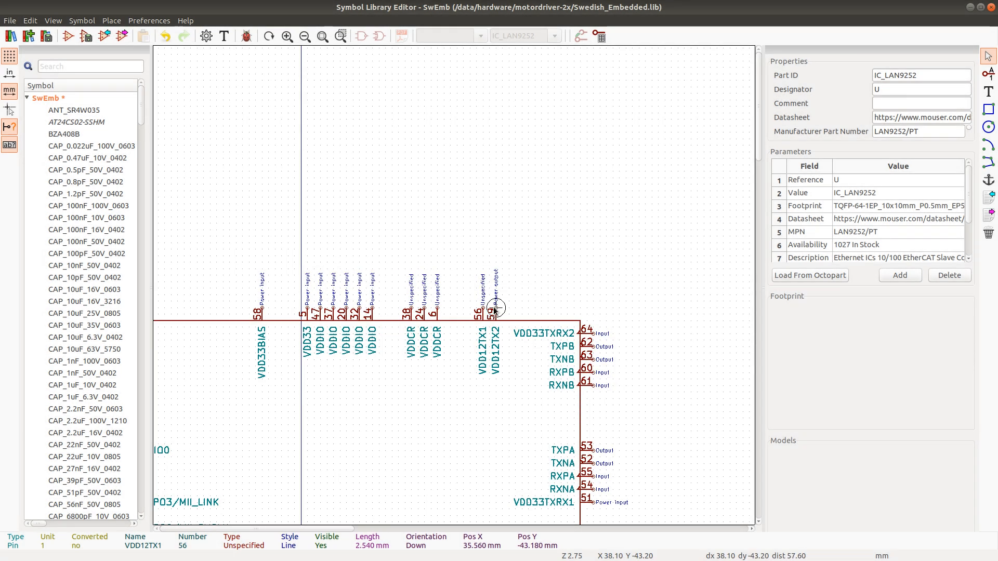
double_click(495, 310)
click(425, 252)
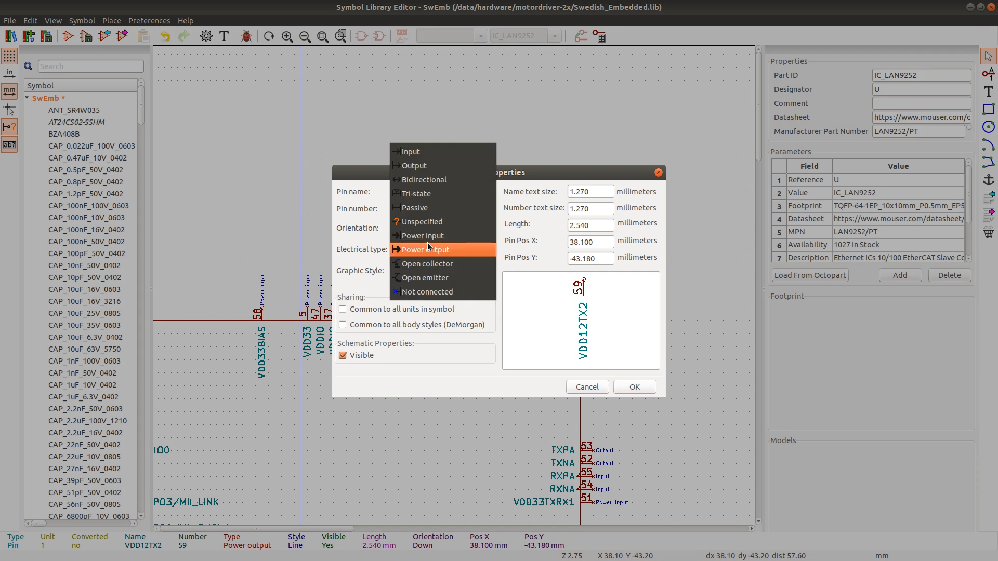
click(431, 223)
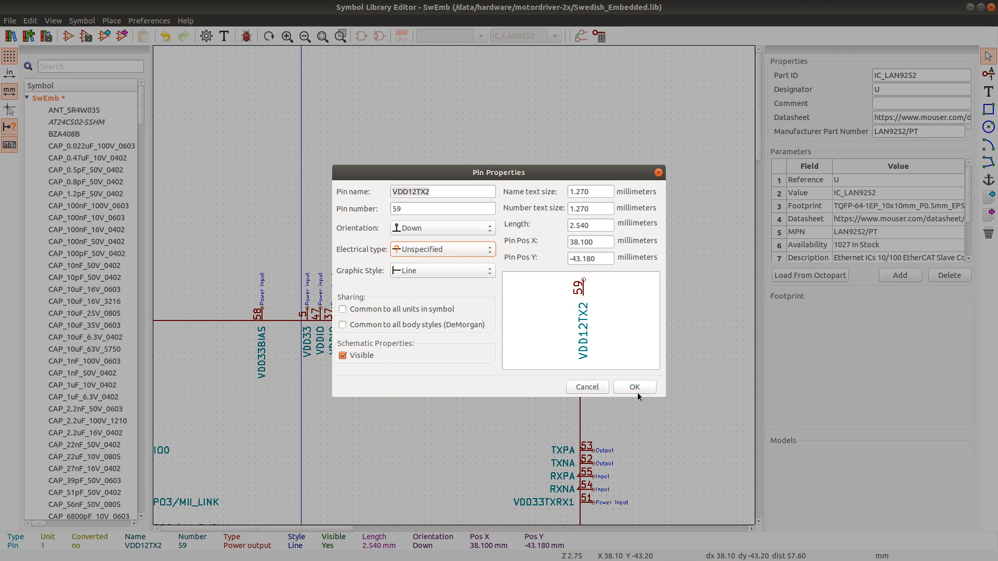
click(638, 388)
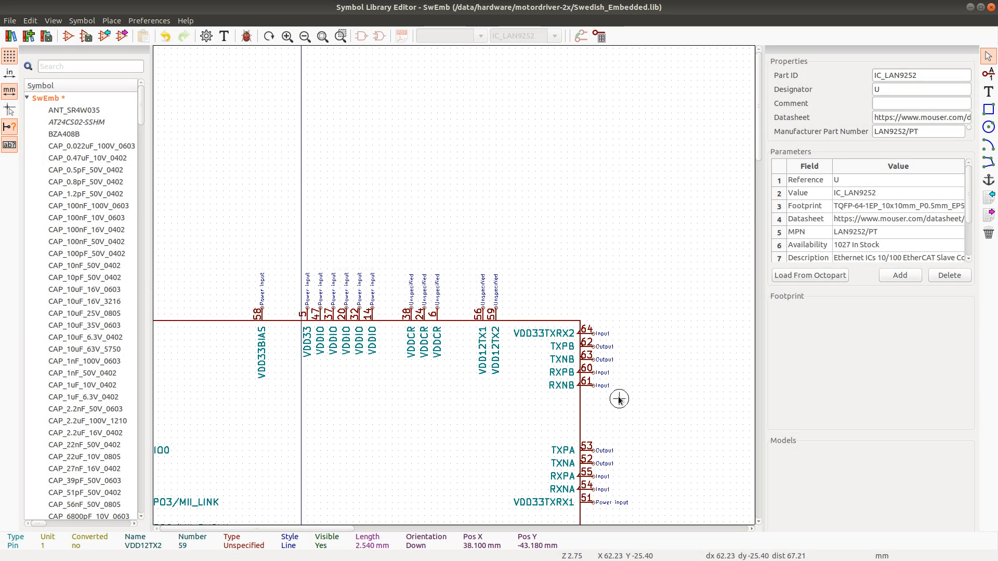
Save the symbol library, close the library editor and return to the ERC error list in the schematic
key(ctrl+s)
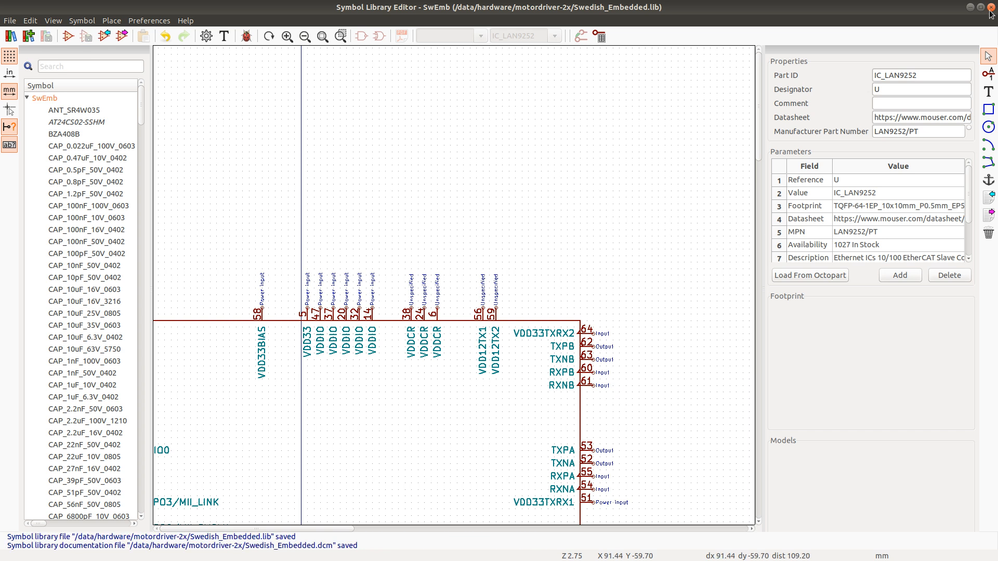
click(991, 7)
scroll(747, 366, down, 3)
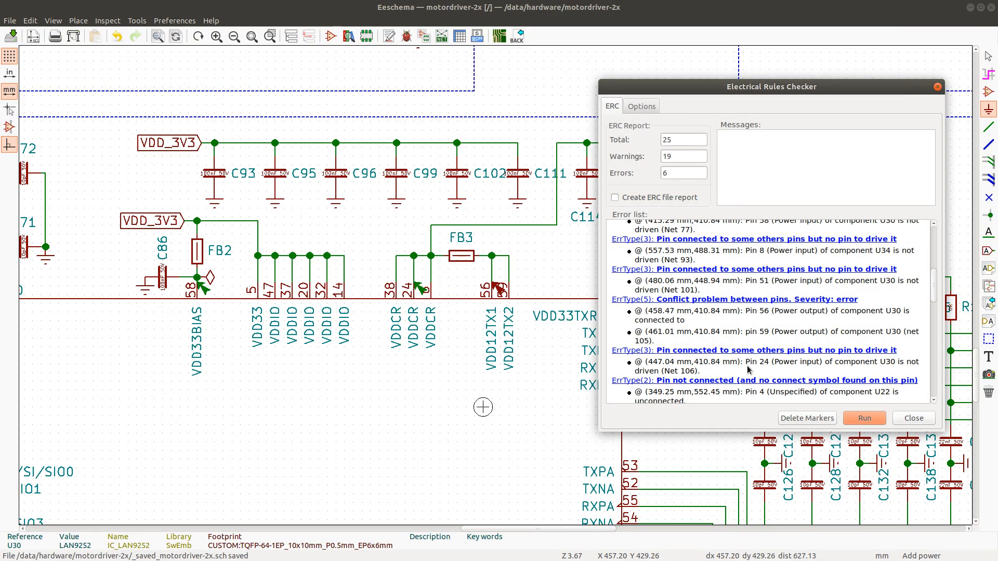
Locate the ERC error for U22's unconnected pin 4 in the schematic and open U22's symbol in the library editor
click(754, 326)
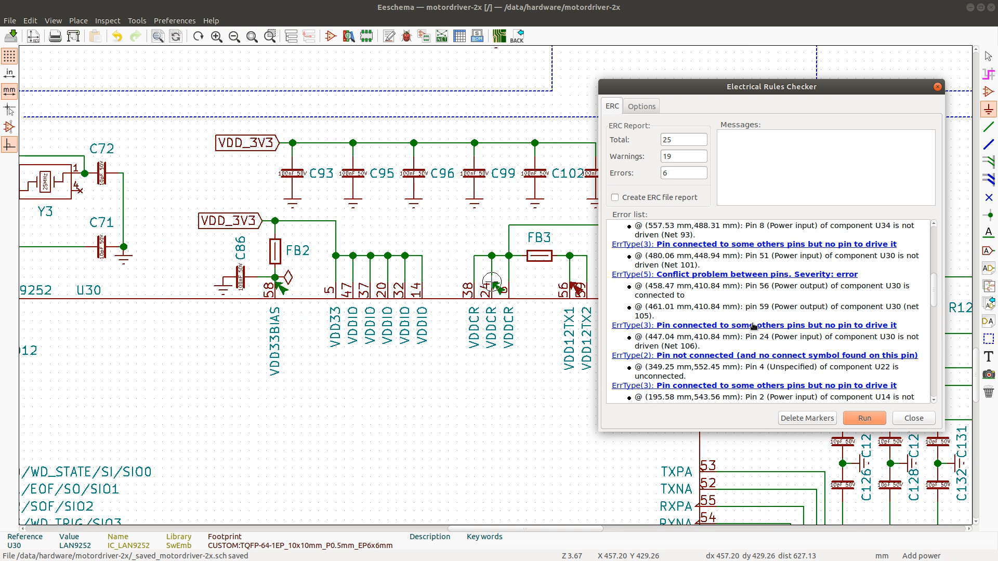
click(740, 358)
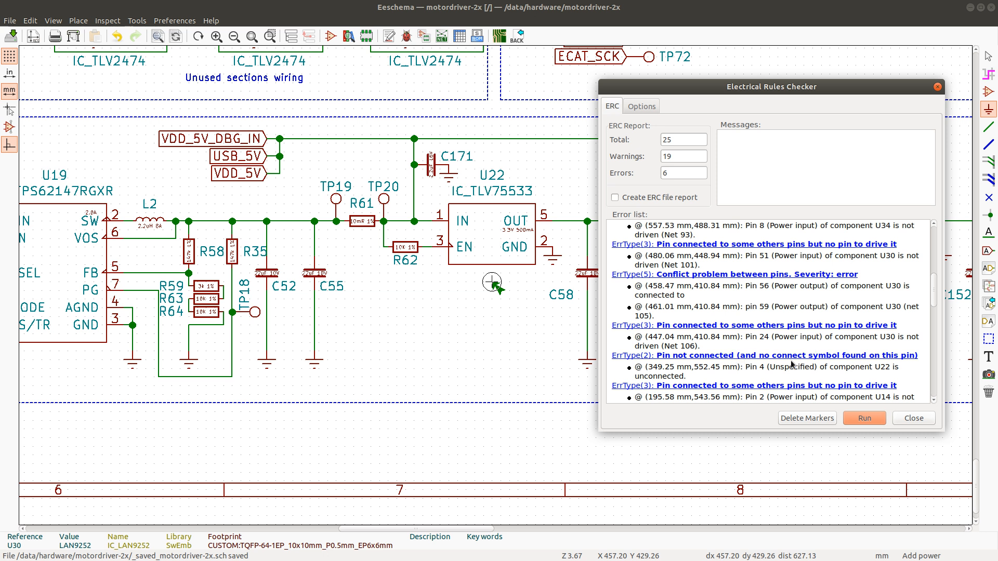
key(Escape)
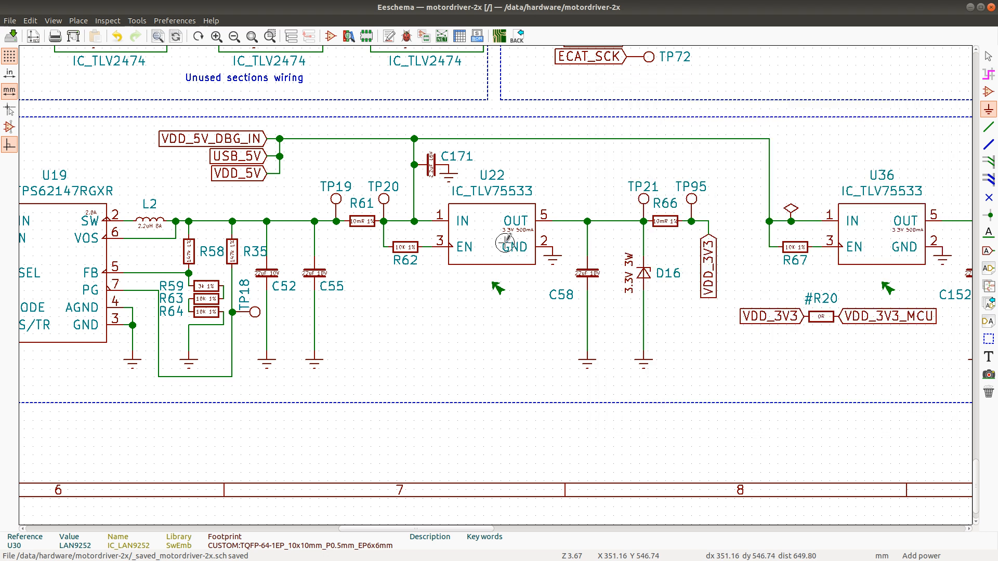
right_click(497, 235)
mouse_move(572, 295)
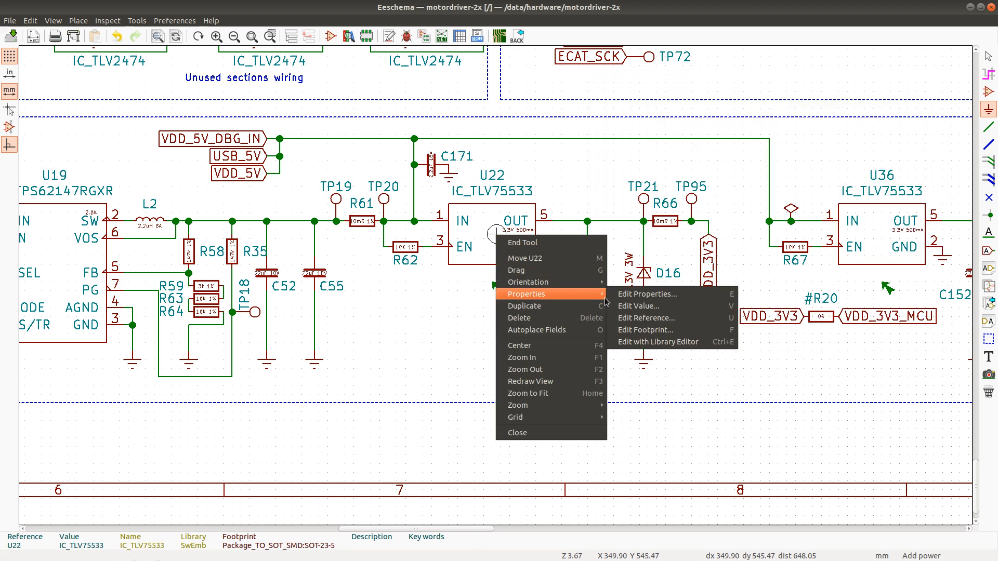
click(658, 342)
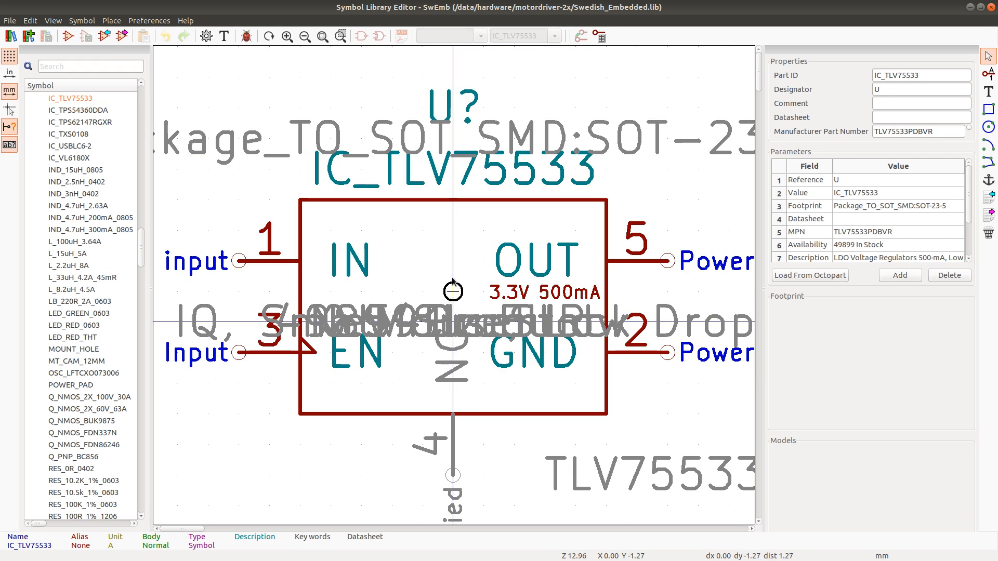
Try stacking the rotated NC pin 4 onto GND pin 2 in the IC_TLV75533 symbol, and undo the move
click(453, 475)
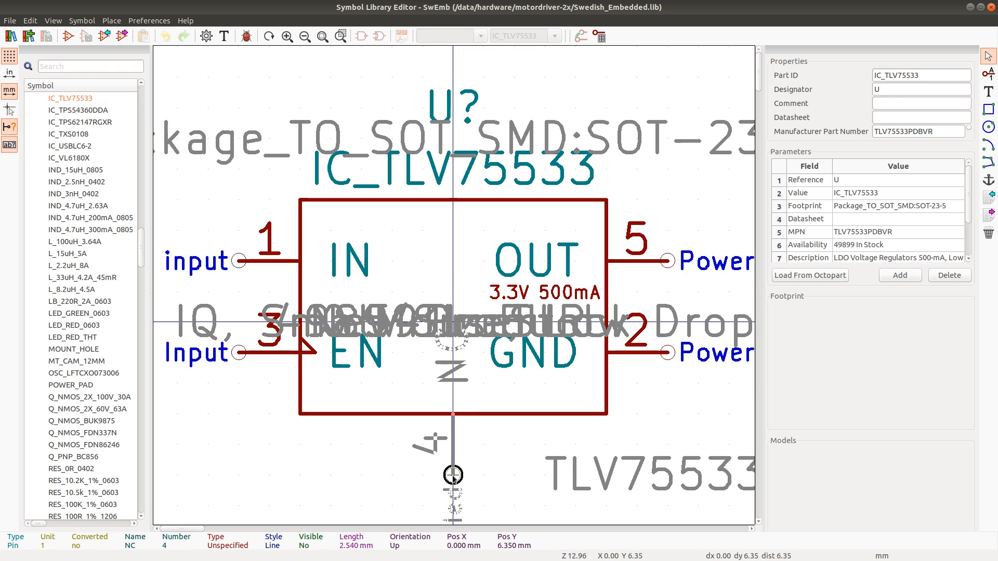
drag(452, 477, 629, 427)
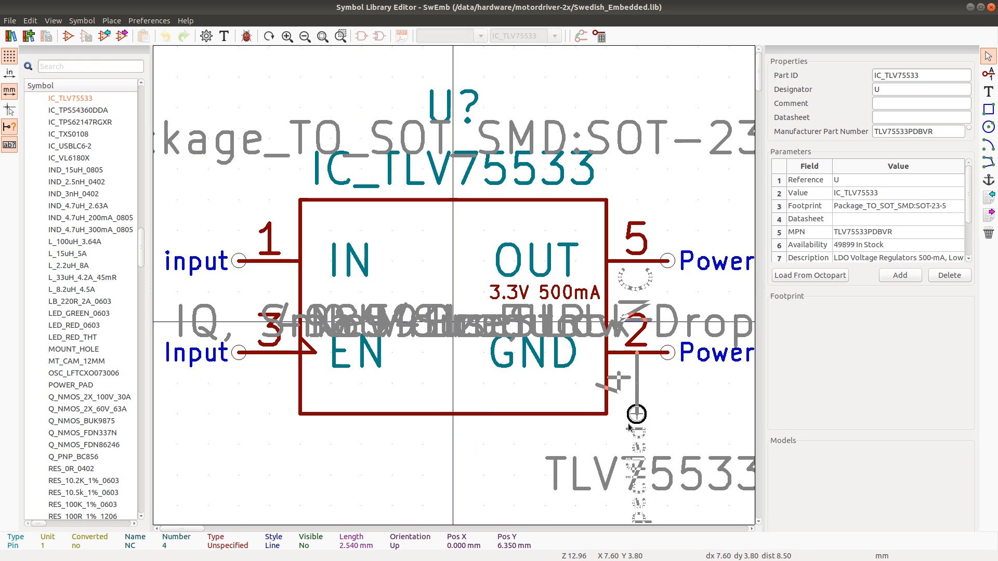
key(r)
click(661, 354)
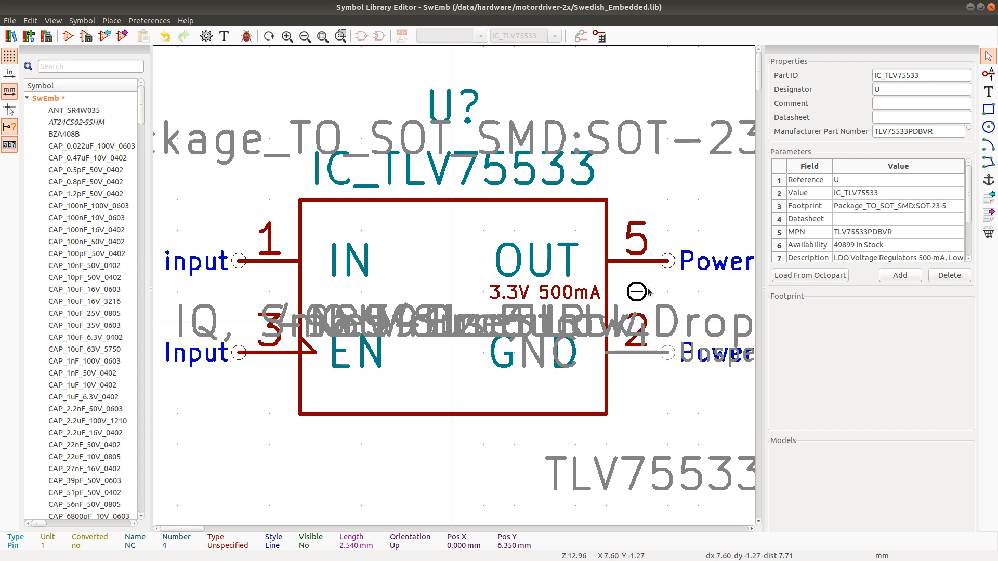
key(ctrl+s)
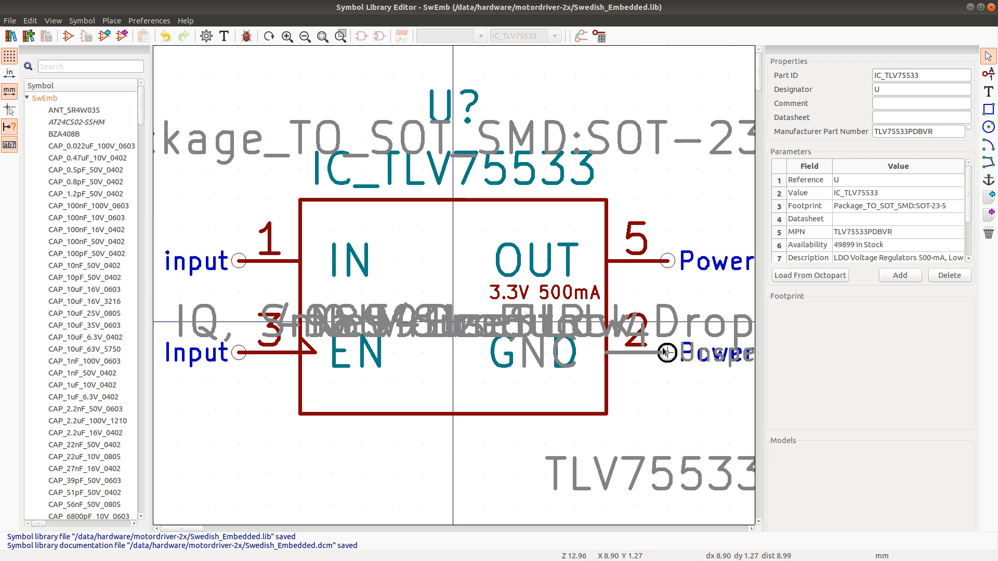
key(ctrl+z)
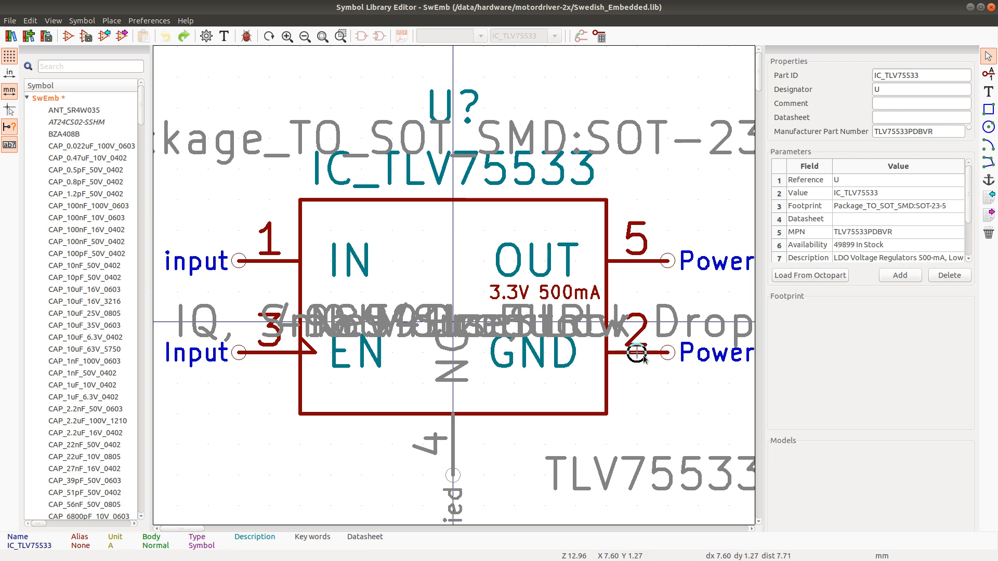
Set the electrical type of IC_TLV75533's NC pin 4 to Not connected, and save the library before closing the editor
double_click(452, 474)
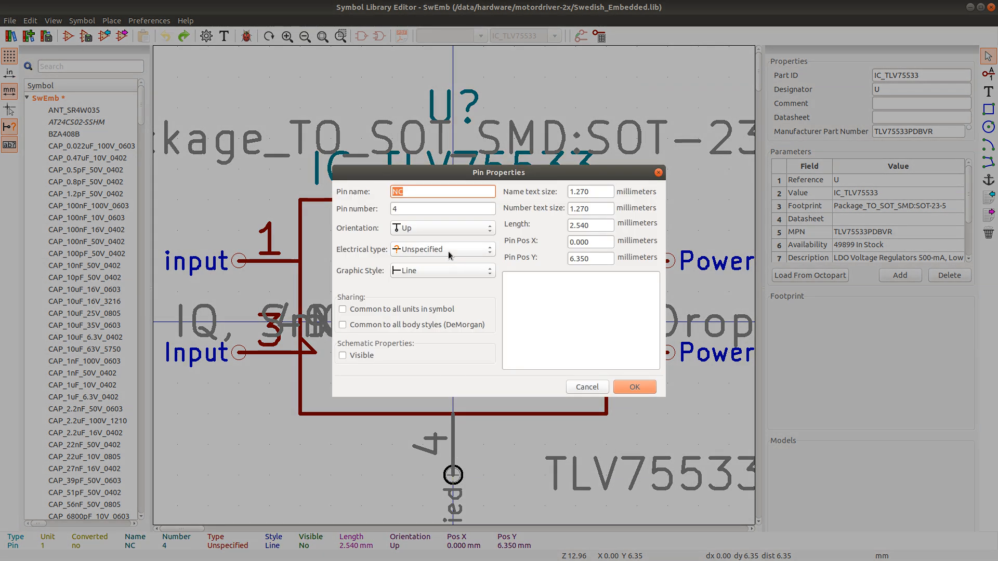
click(445, 250)
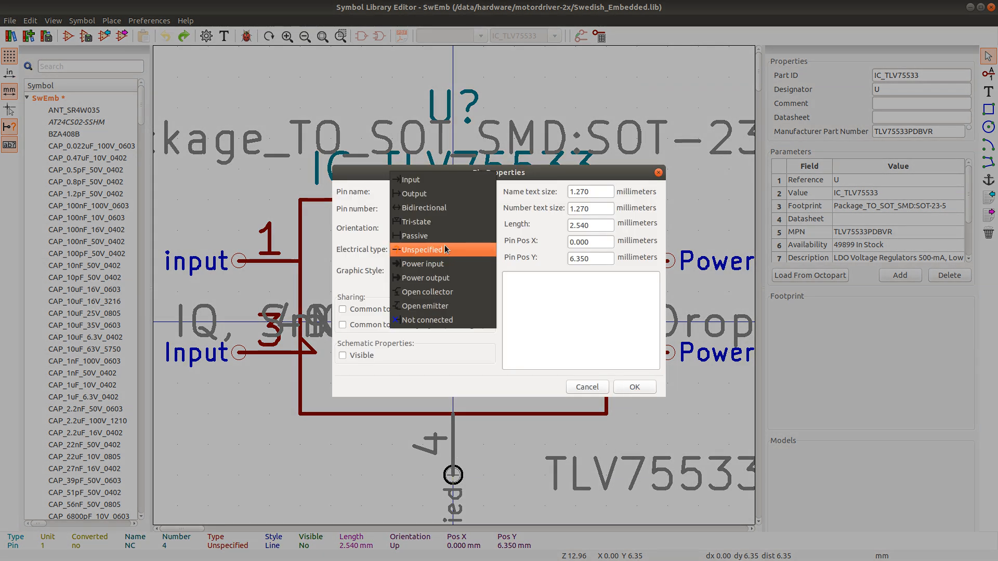
click(424, 321)
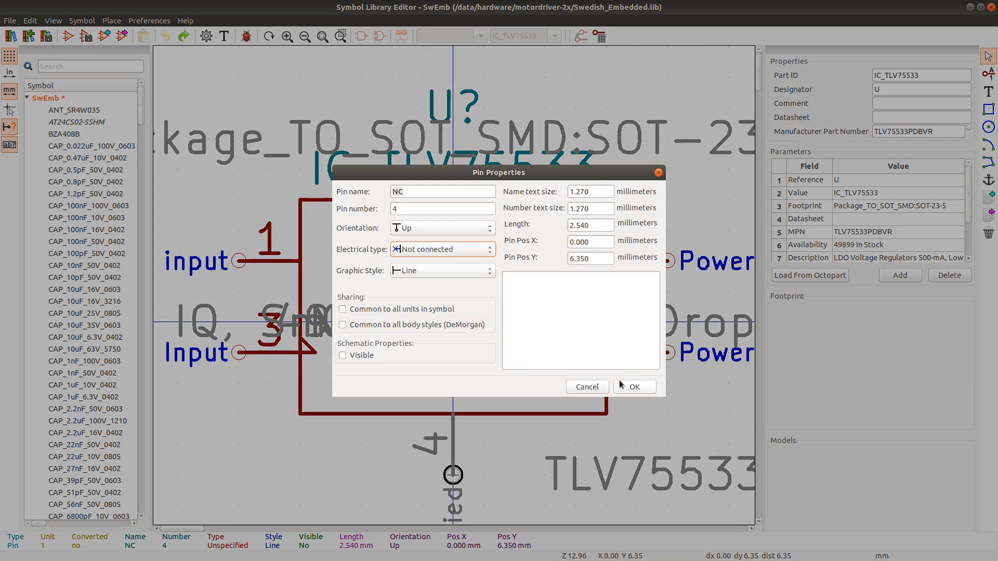
click(635, 387)
key(ctrl+s)
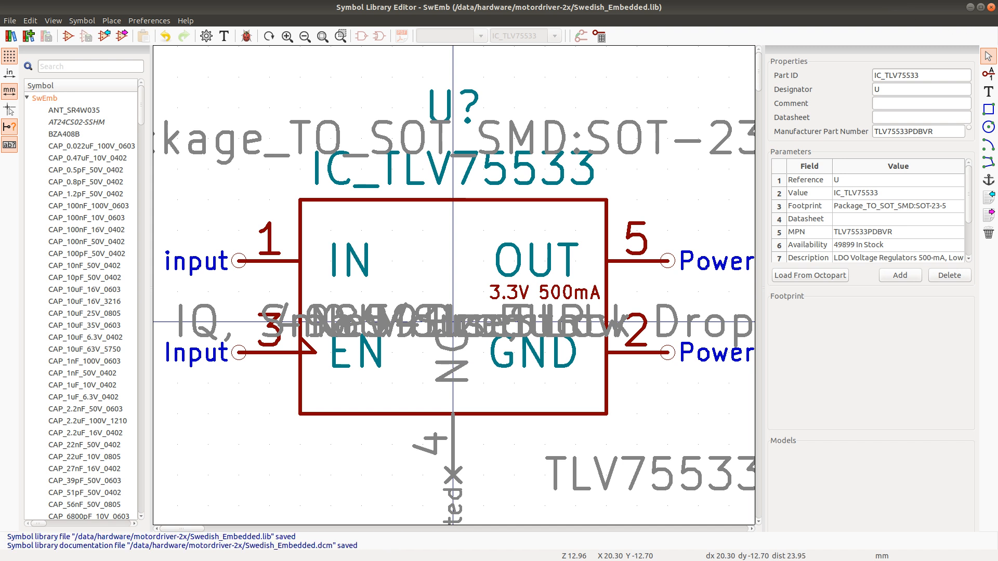
click(992, 9)
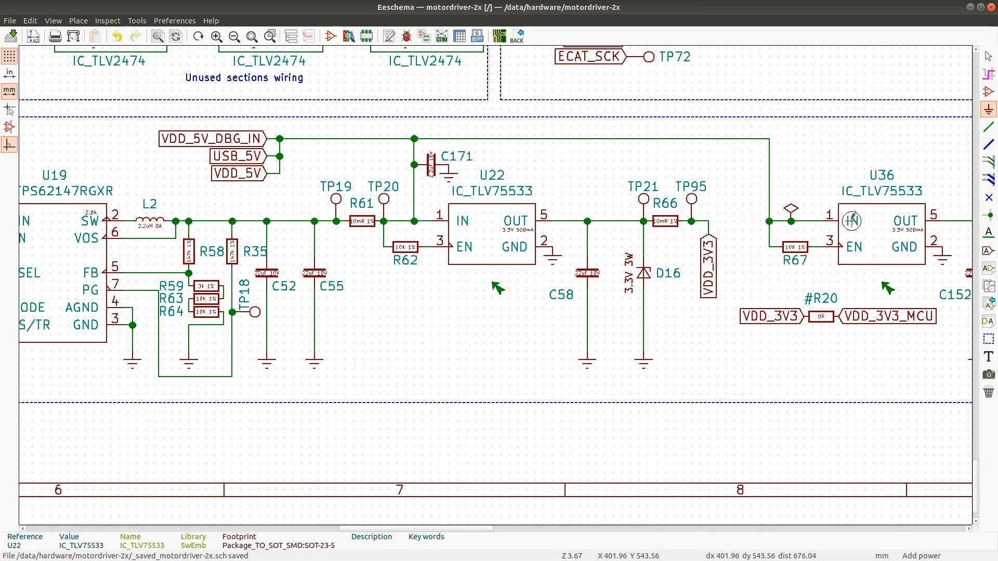
Rerun the electrical rules check and locate the error for U30's undriven power input pin 20 in the schematic
click(405, 37)
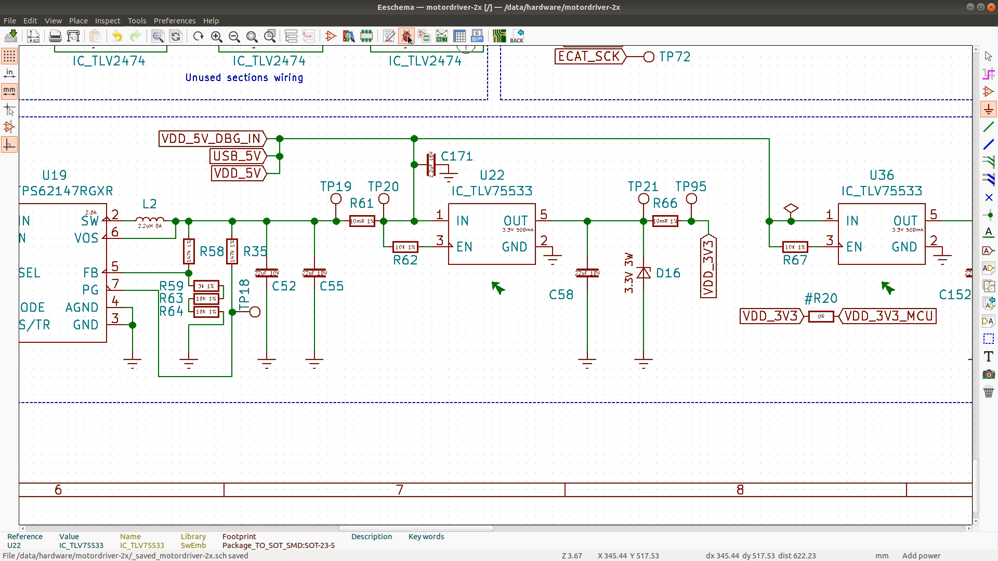
scroll(774, 342, down, 2)
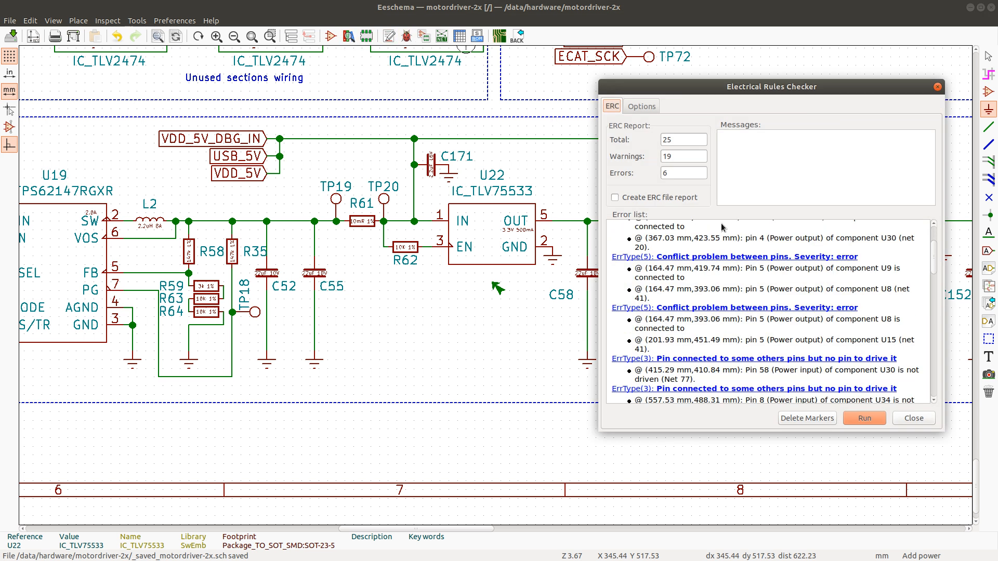
click(864, 419)
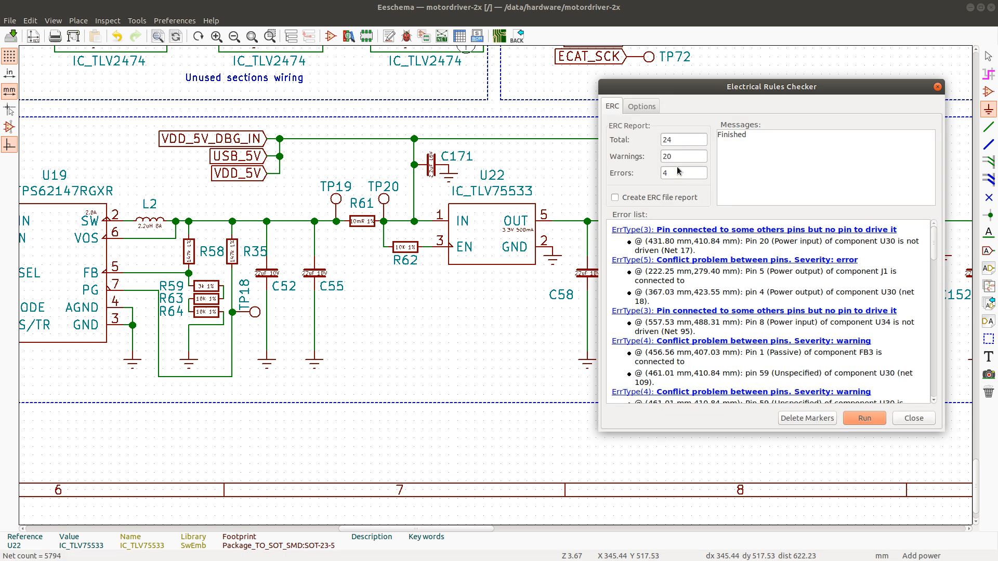
click(759, 232)
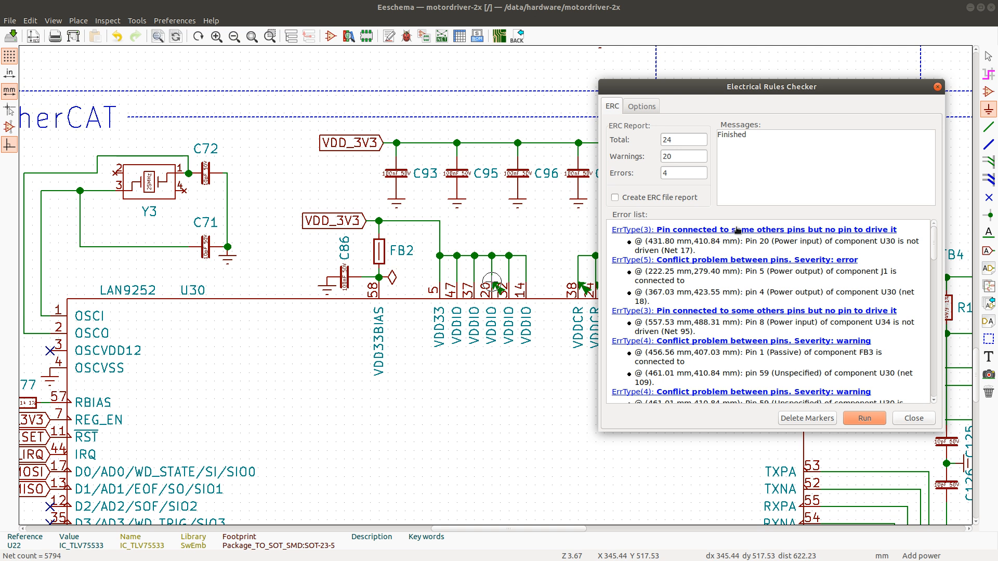
click(913, 418)
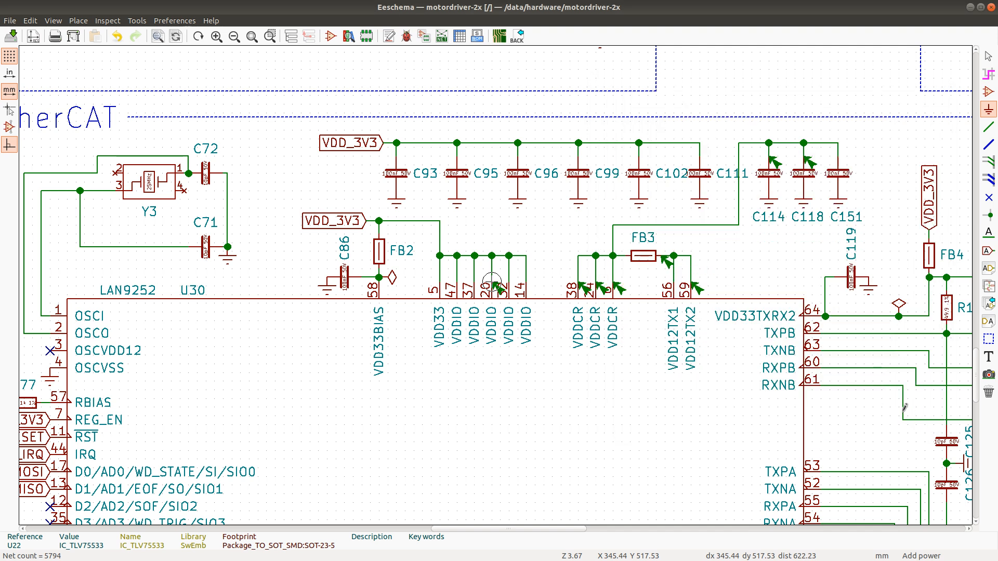
Copy the PWR_FLAG beside the VDD_3V3_MCU label onto the VDD_3V3 wire corner next to TP95
scroll(493, 280, down, 3)
scroll(493, 283, down, 4)
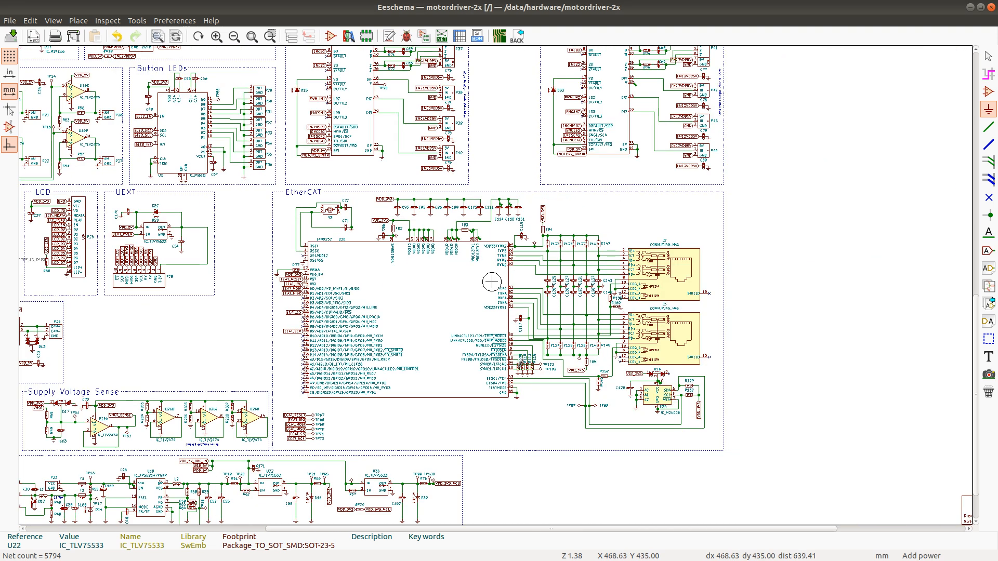
scroll(492, 282, up, 2)
scroll(492, 282, up, 3)
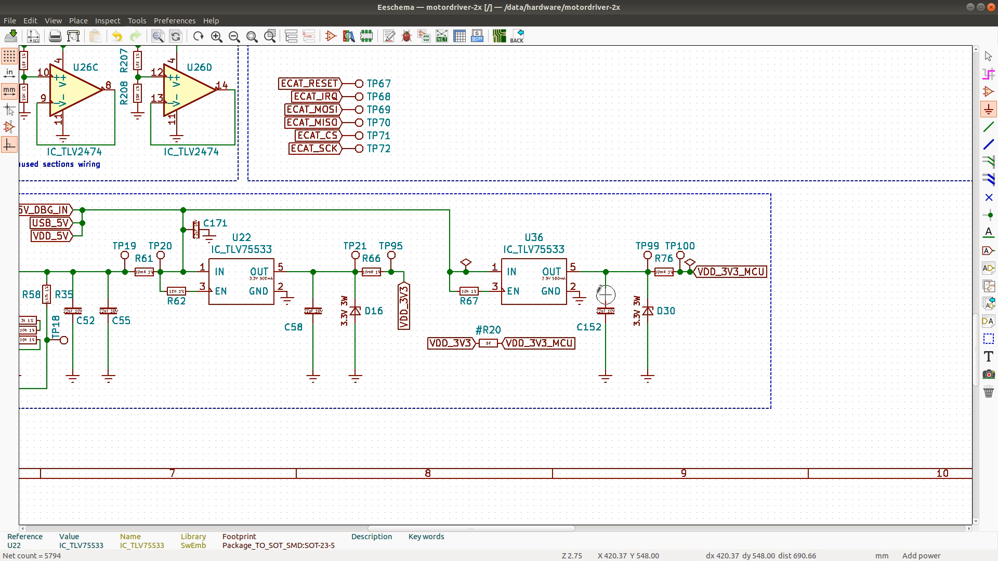
click(690, 260)
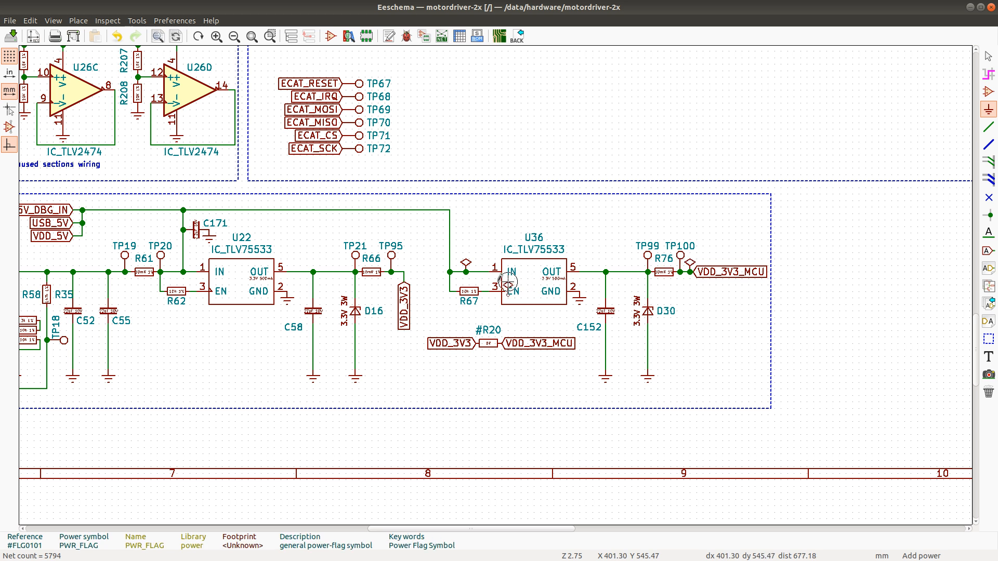
click(404, 269)
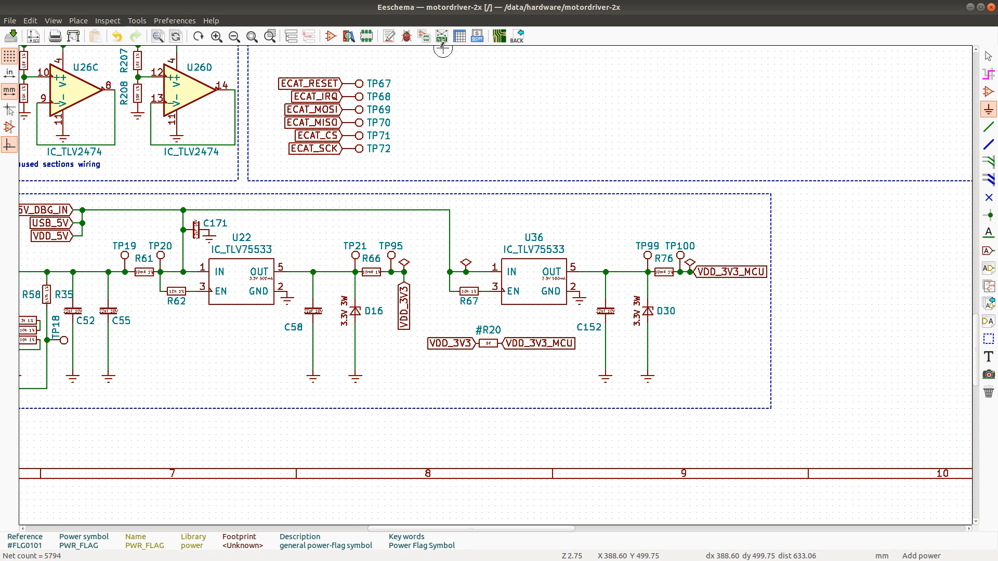
Rerun the electrical rules check, locate the J1 pin 5 conflict and open J1's USB_B_Micro symbol in the library editor
click(407, 36)
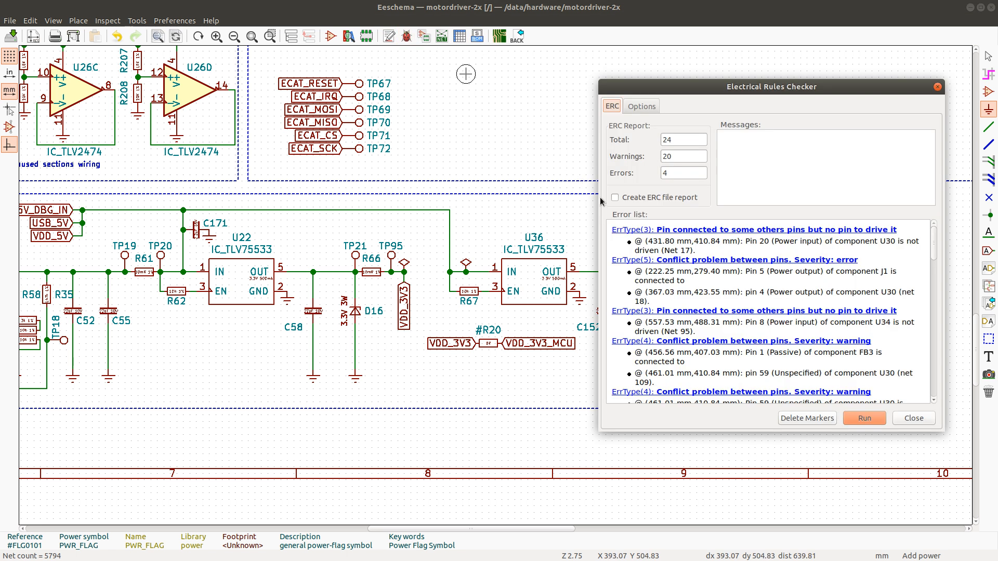
click(876, 417)
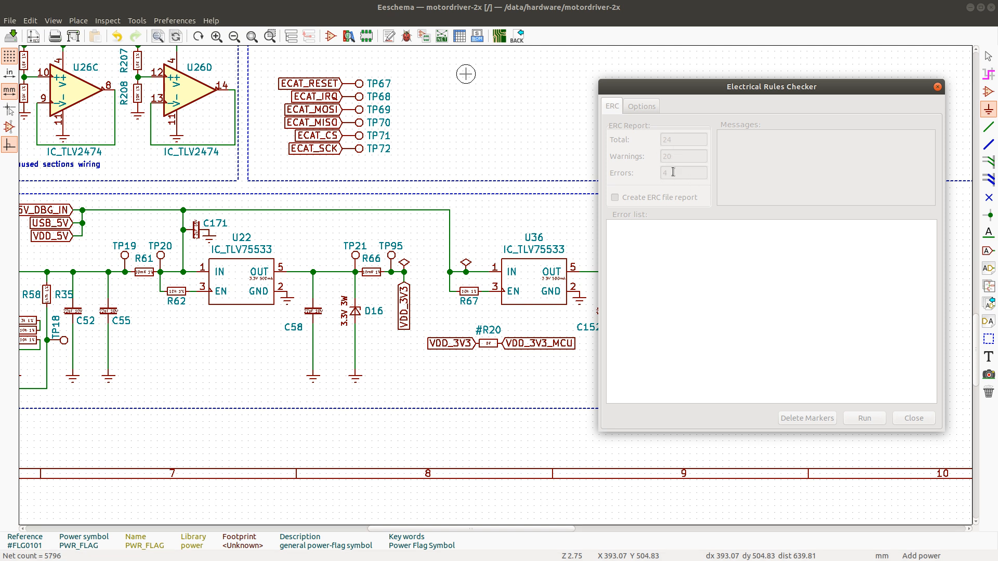
click(717, 230)
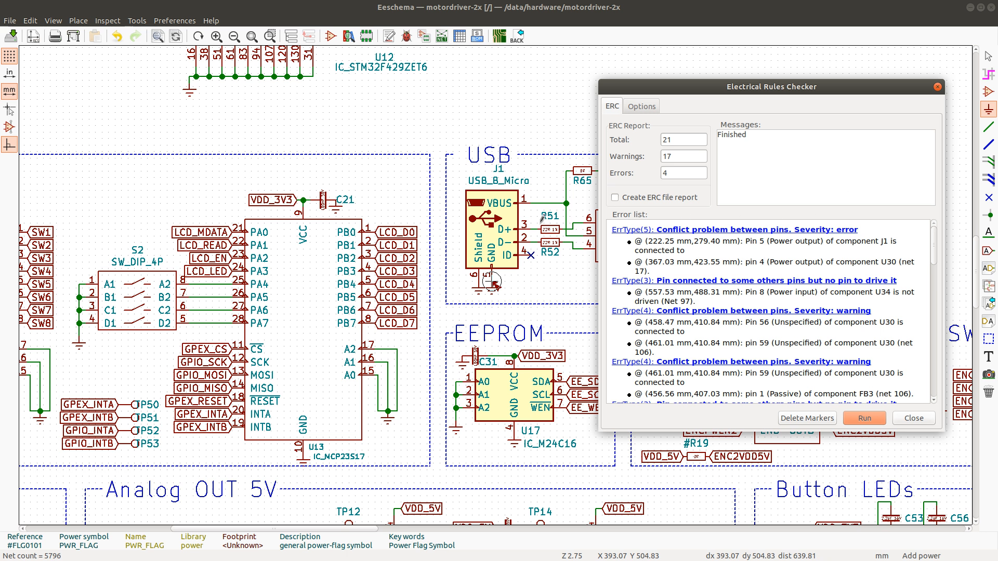
right_click(503, 235)
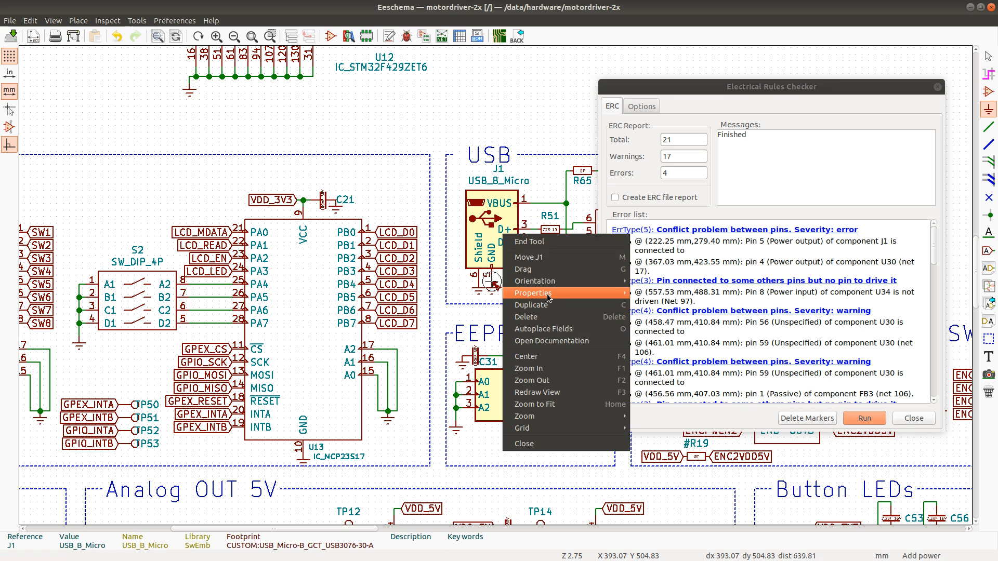
mouse_move(554, 294)
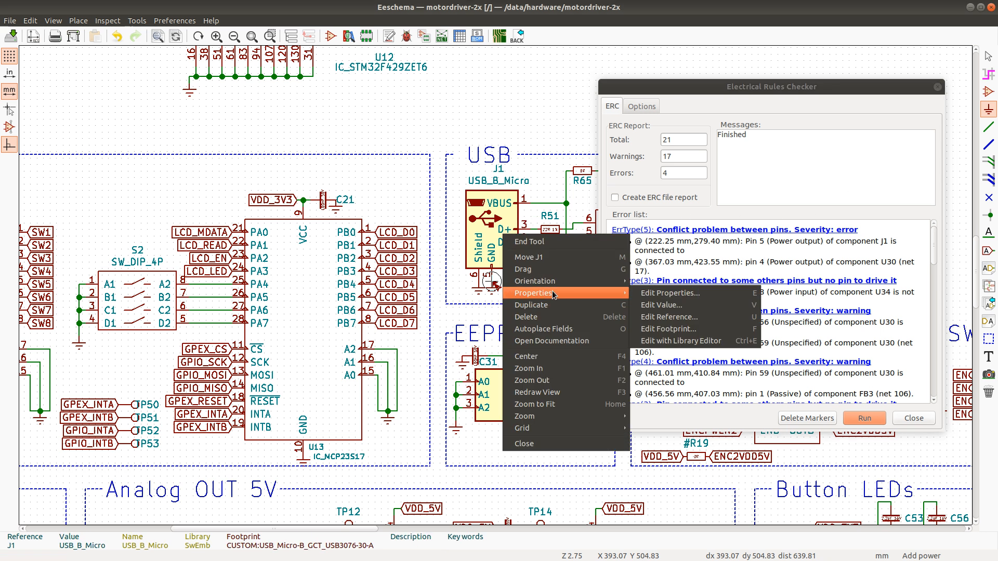
click(690, 342)
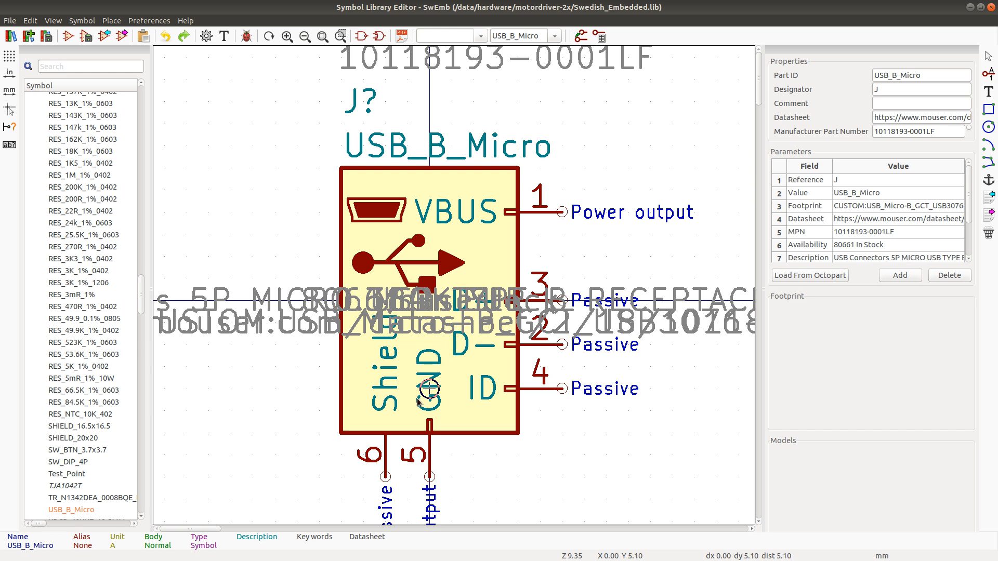
Set the electrical type of GND pin 5 in the USB_B_Micro symbol to Passive
double_click(430, 388)
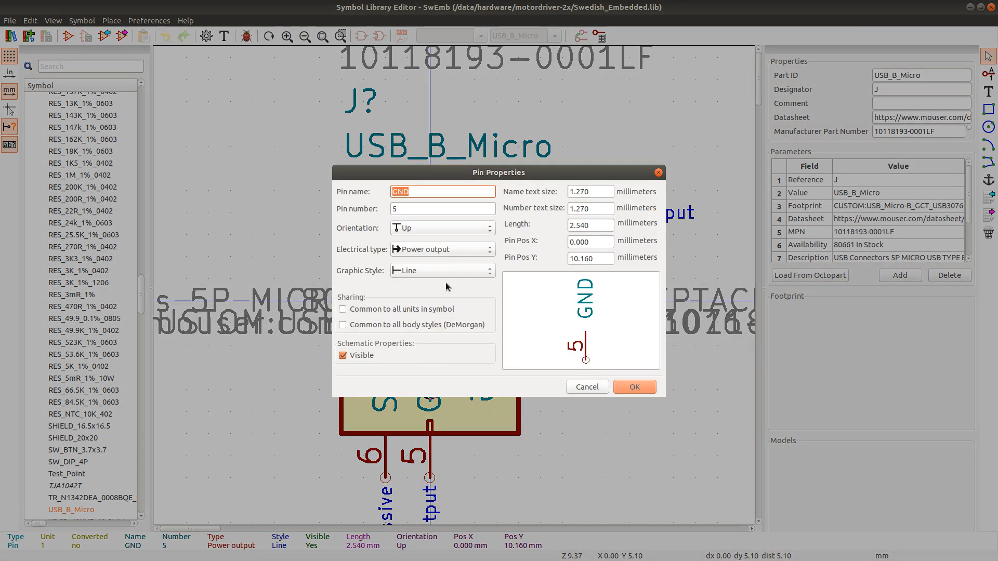
click(587, 387)
double_click(431, 486)
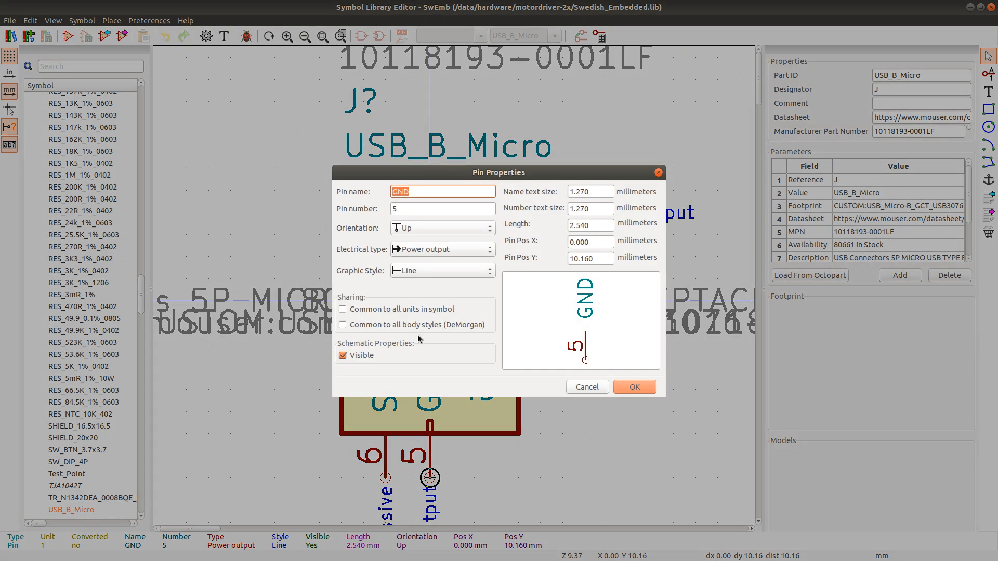
click(436, 249)
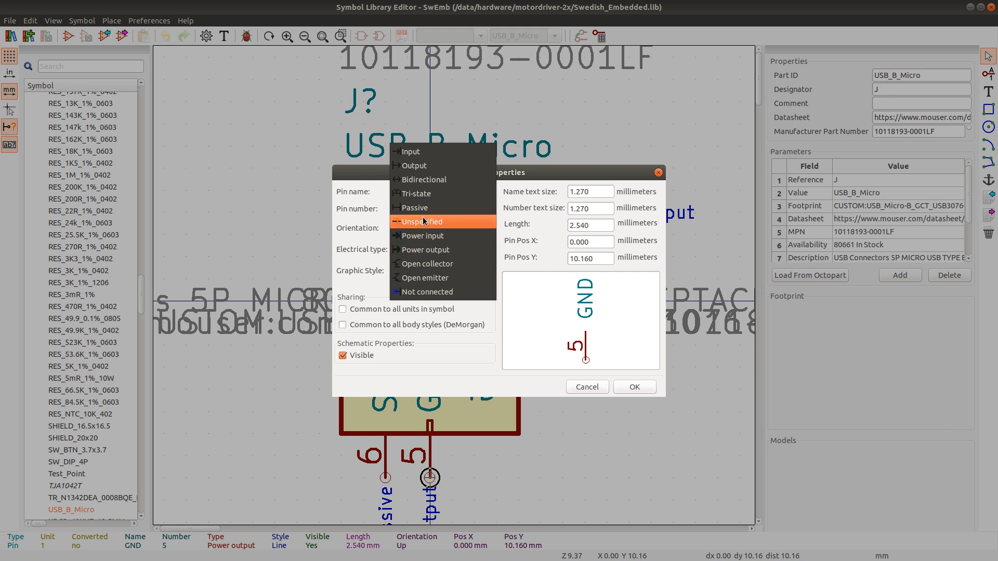
click(418, 209)
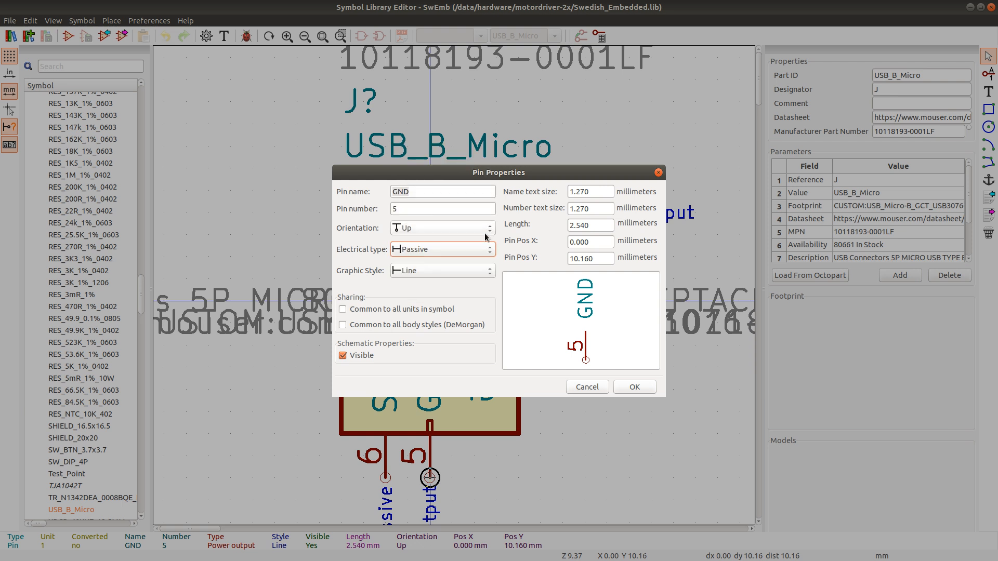
click(634, 387)
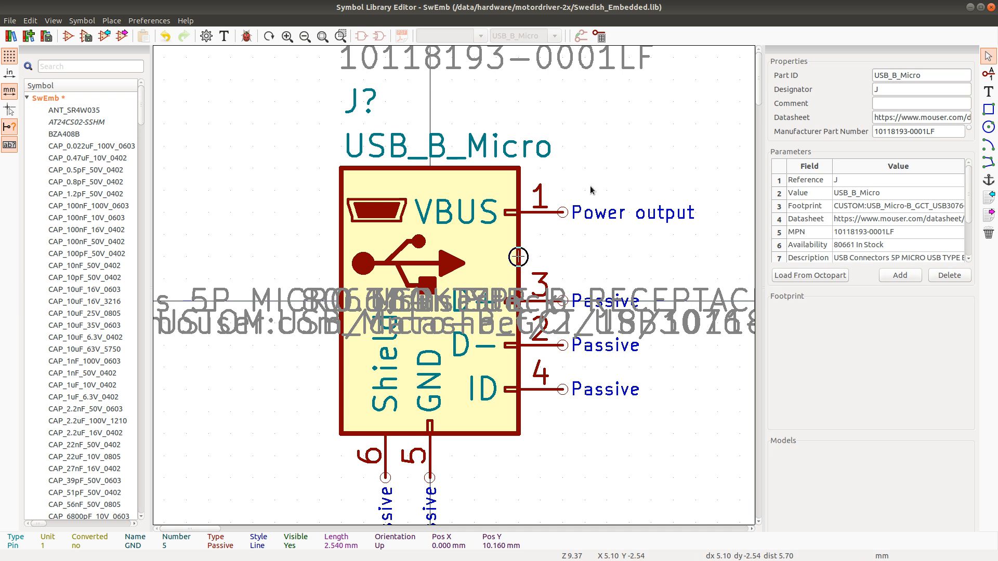
Save the USB_B_Micro symbol change, return to the schematic and locate the error for U34's undriven power input pin 8
key(ctrl+s)
click(991, 9)
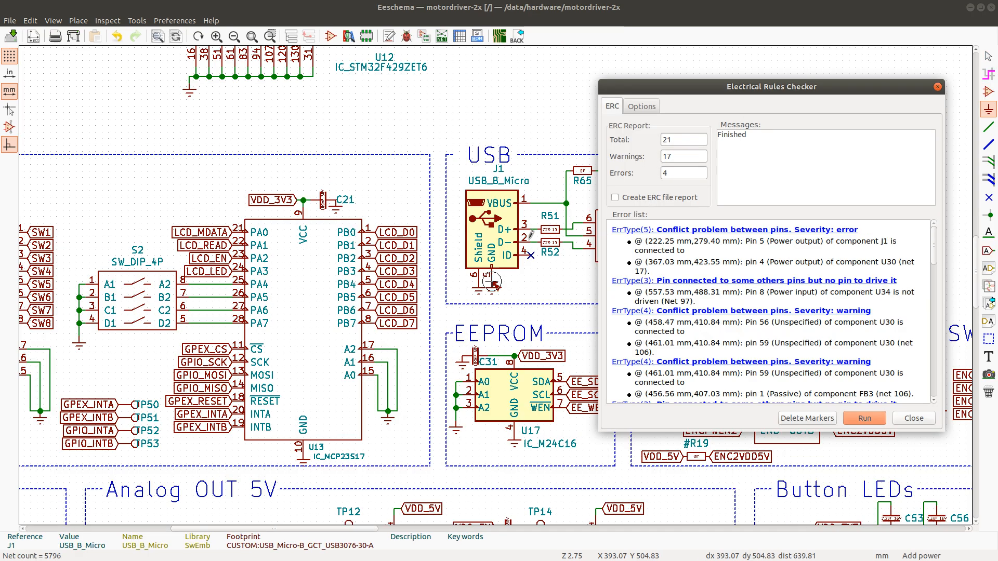
click(732, 281)
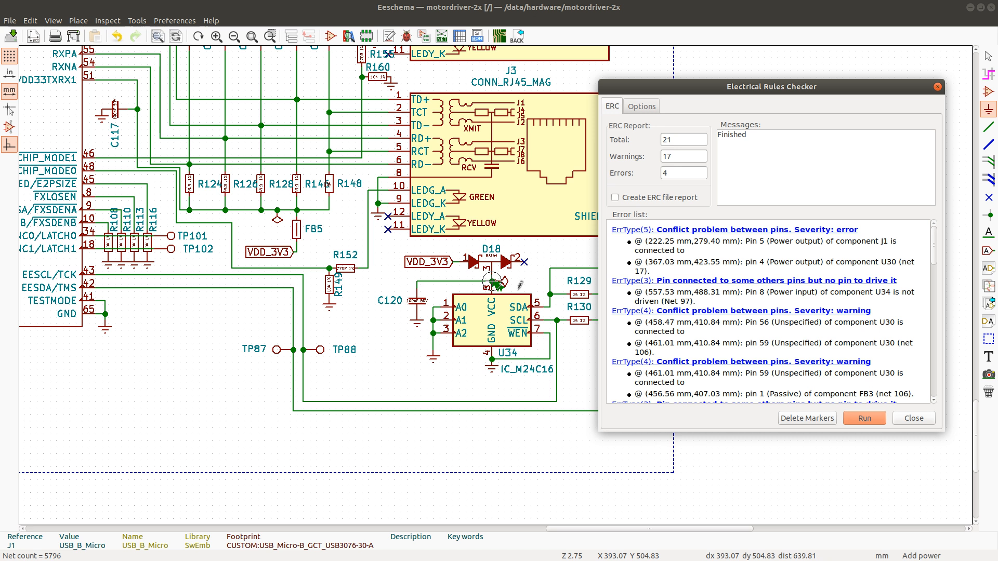
scroll(520, 284, up, 2)
scroll(514, 273, up, 2)
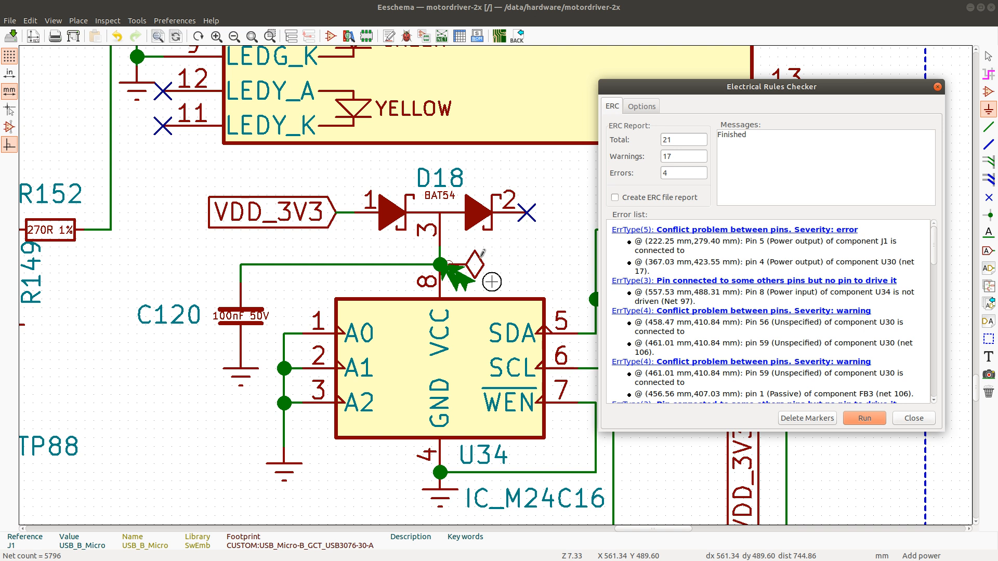
Move the PWR_FLAG above U34 one grid step closer to the junction at its VCC pin 8
click(908, 417)
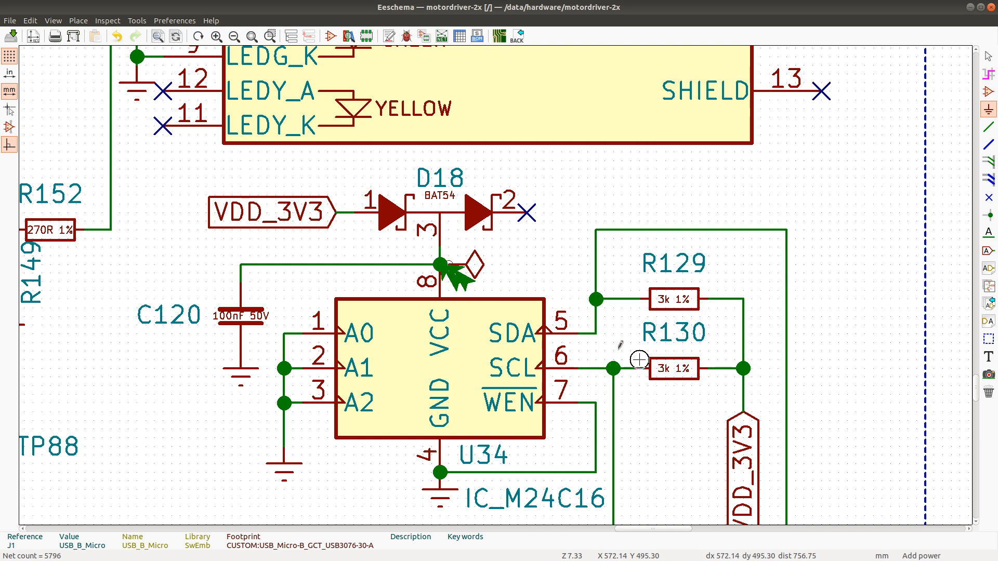
click(475, 265)
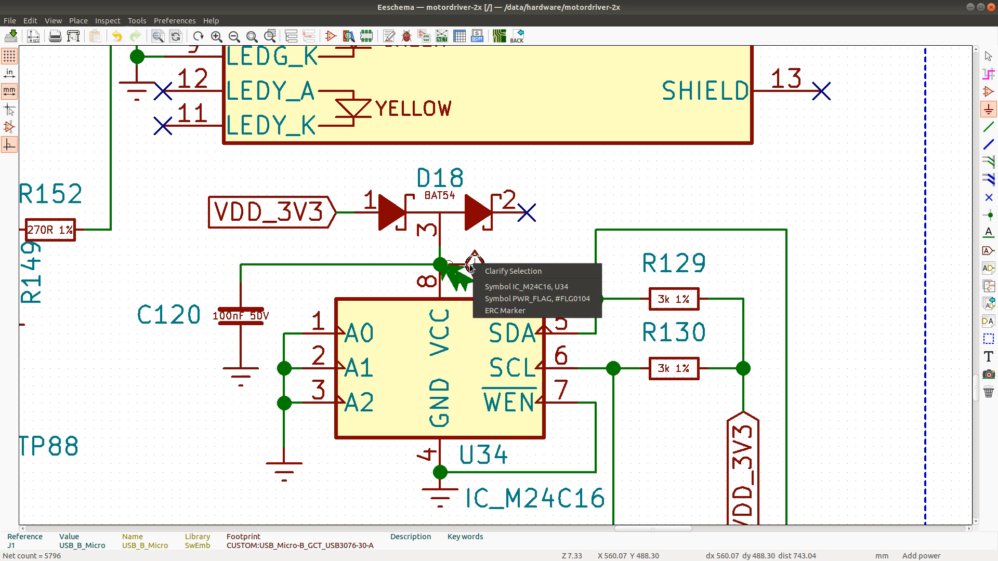
click(518, 299)
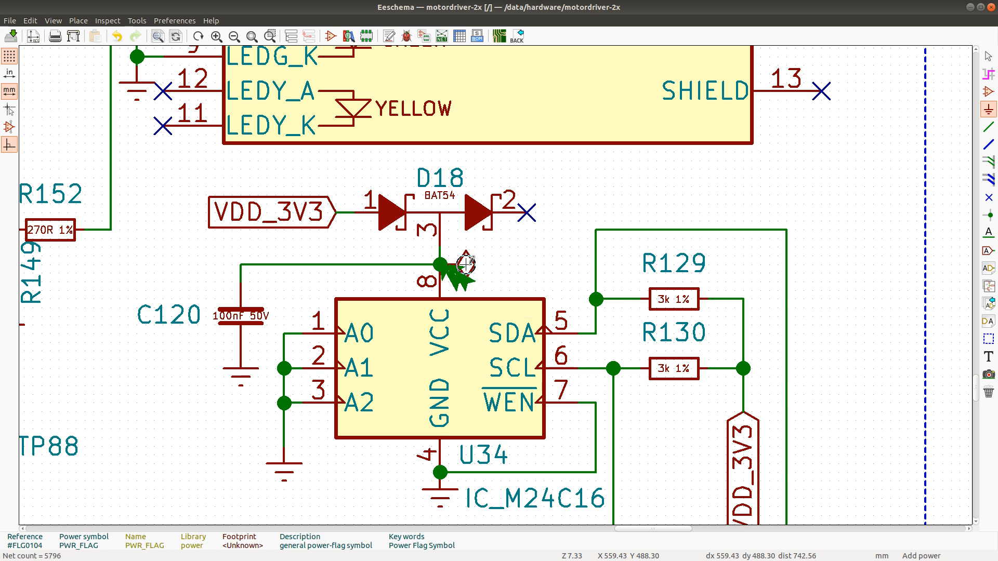
Locate the U30 pin 56 and pin 59 conflict from the ERC error list and open U30's LAN9252 symbol in the library editor
click(407, 36)
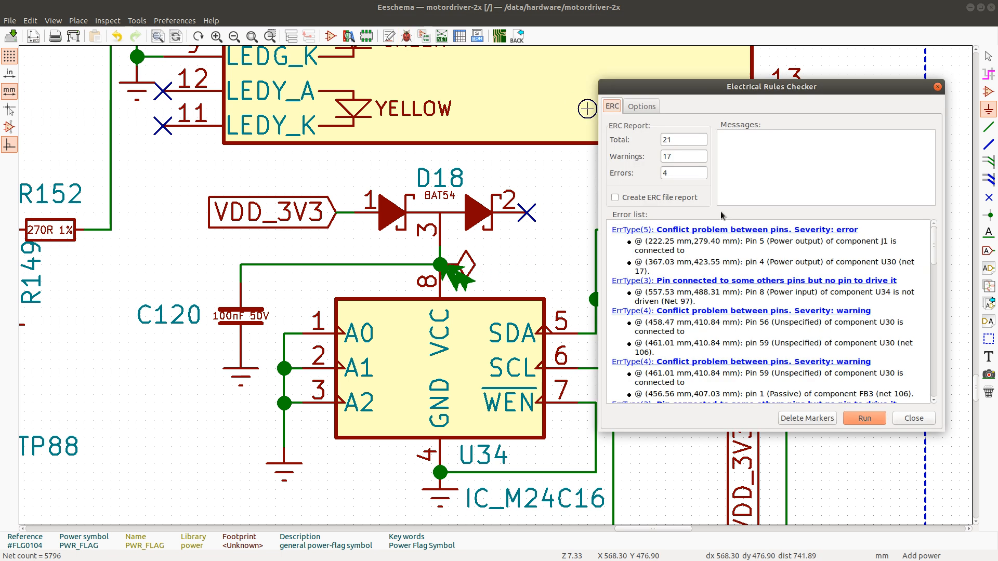
click(753, 312)
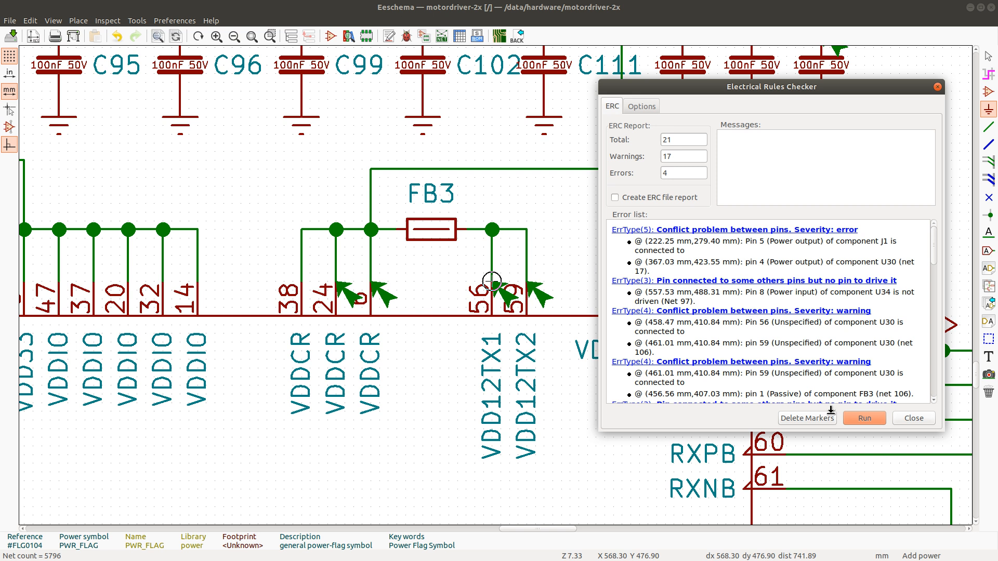
right_click(559, 378)
mouse_move(611, 425)
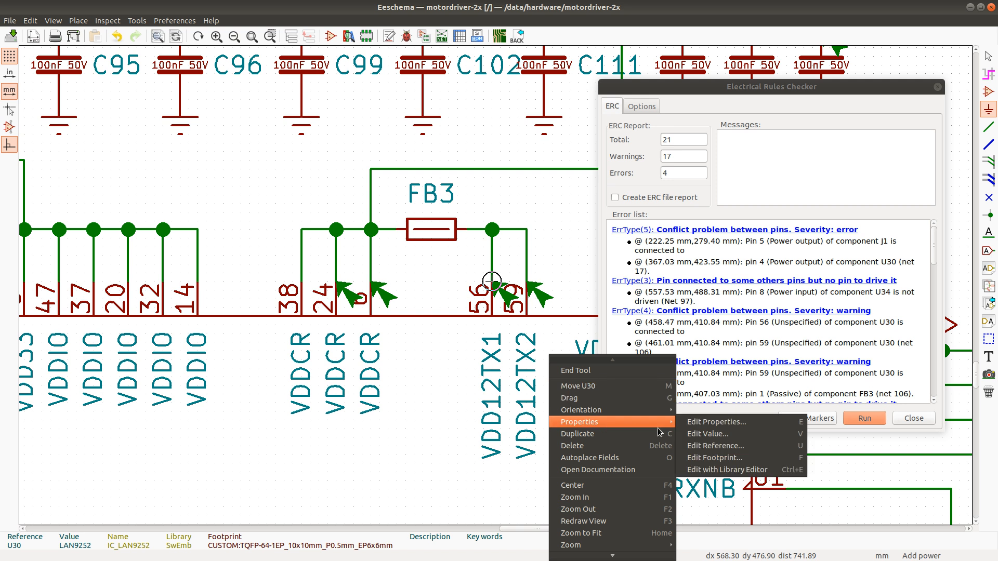
click(732, 471)
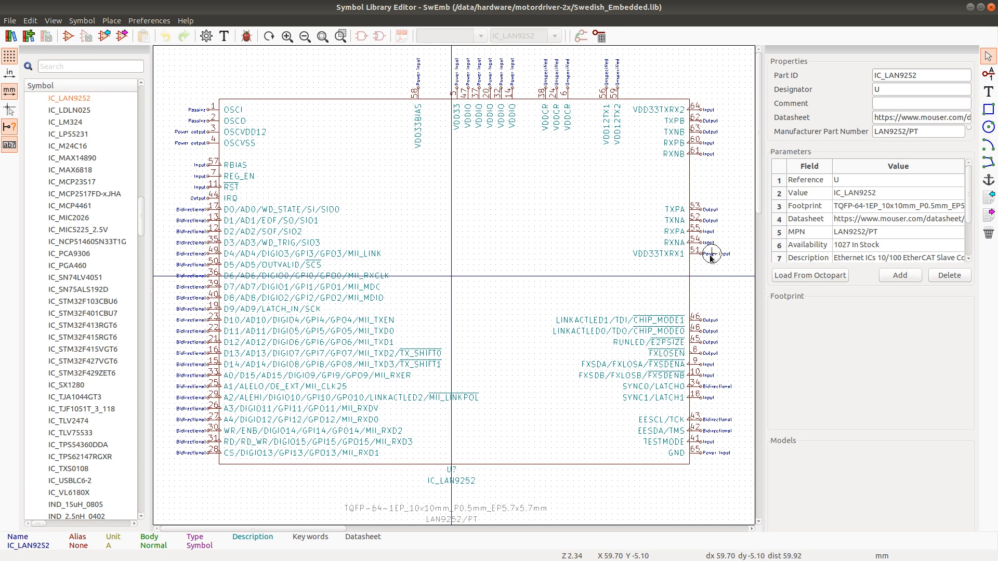
Set the electrical type of pins 59 (VDD12TX2) and 56 (VDD12TX1) in the IC_LAN9252 symbol to Passive
double_click(617, 93)
click(413, 243)
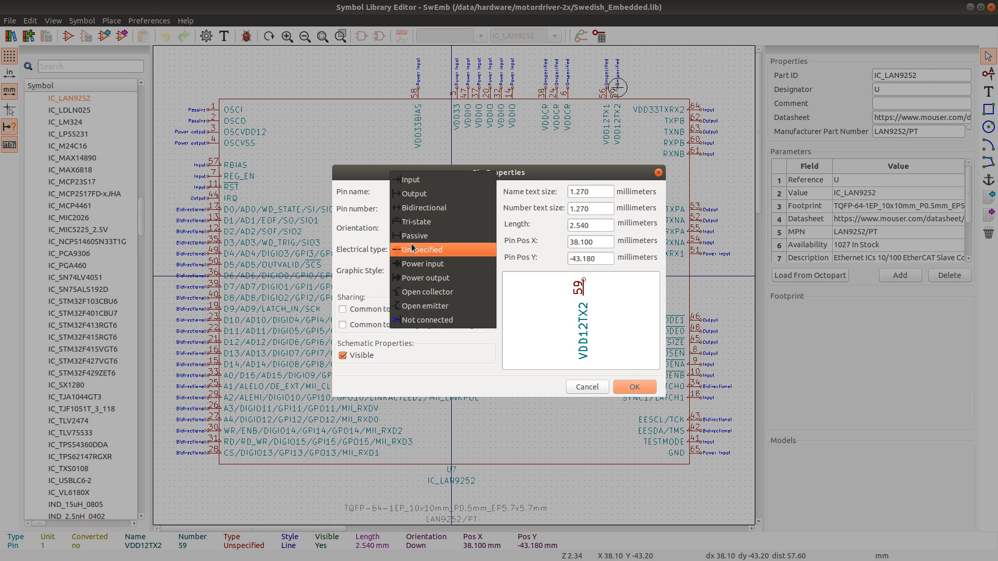
click(411, 235)
click(635, 387)
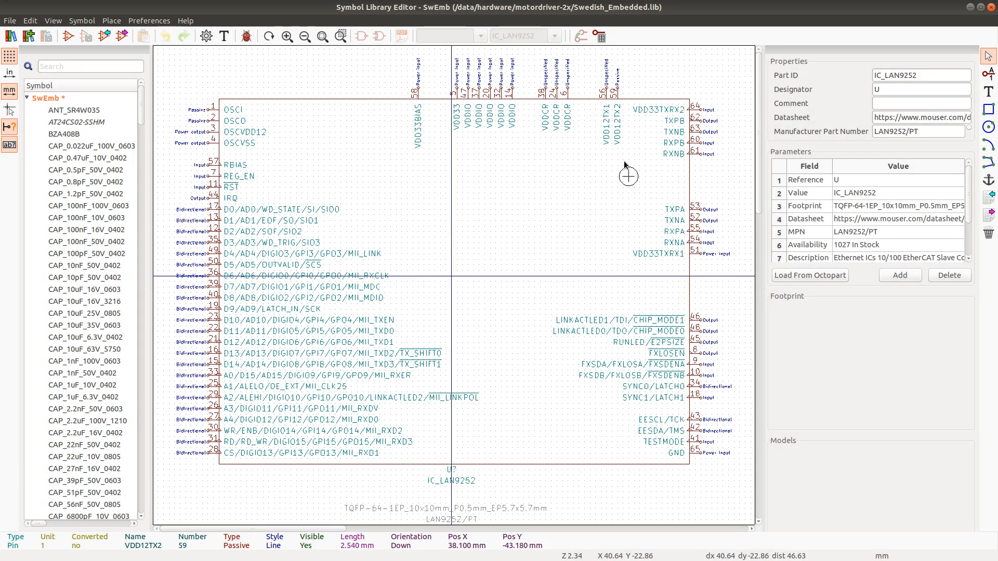
double_click(610, 94)
click(411, 249)
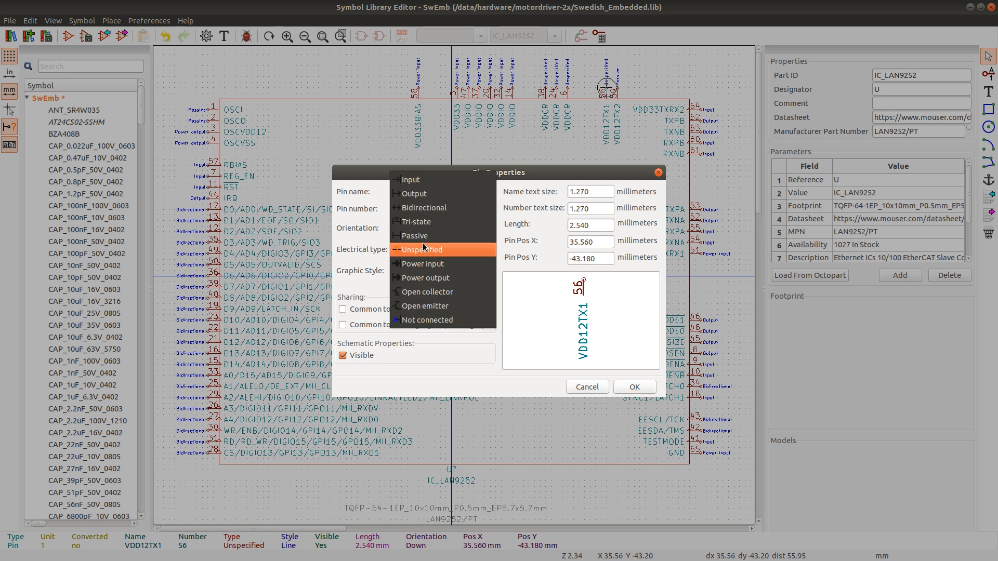
click(415, 235)
click(639, 391)
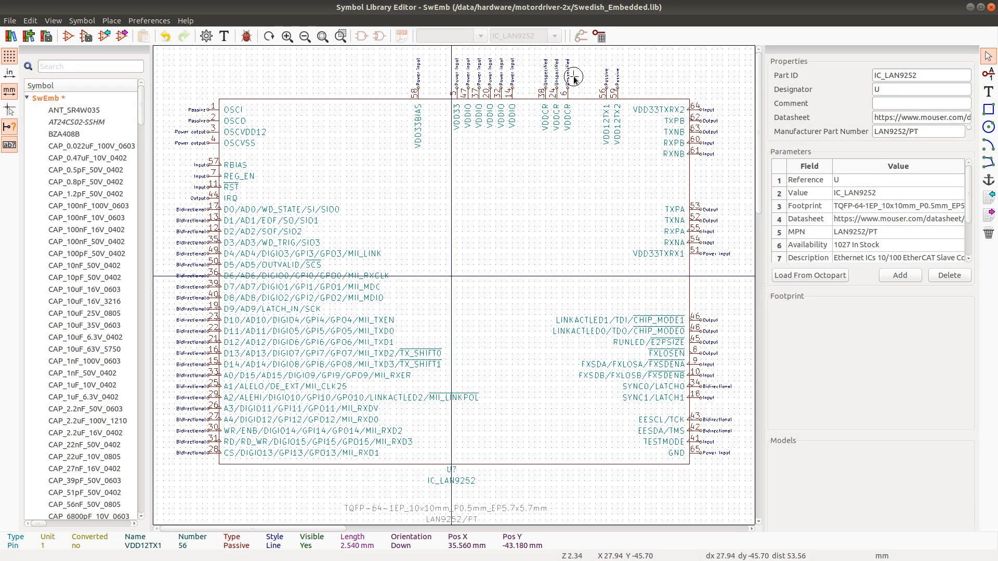
Set the electrical type of the three VDDCR pins 6, 24 and 38 in the IC_LAN9252 symbol to Passive
double_click(568, 88)
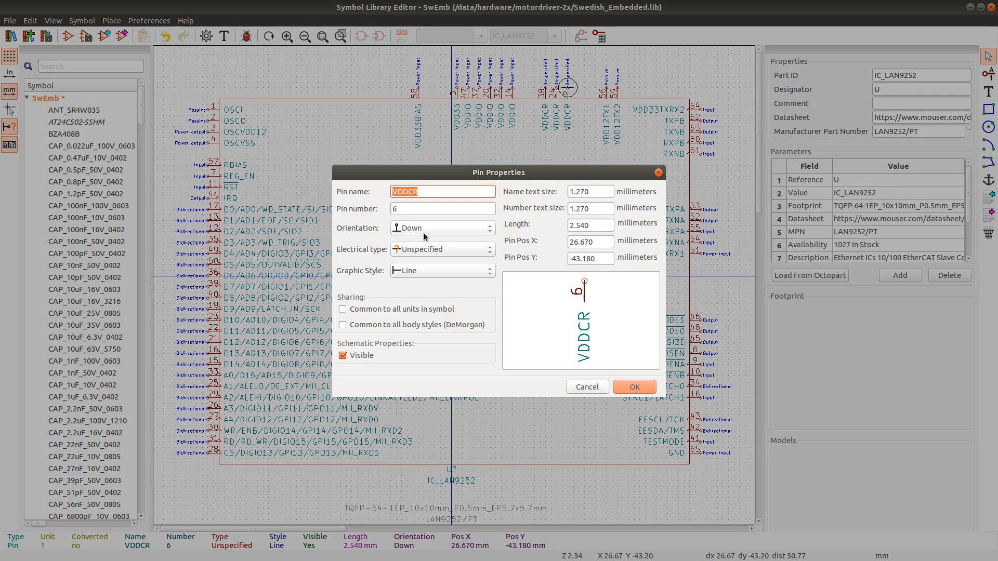
click(418, 250)
click(414, 235)
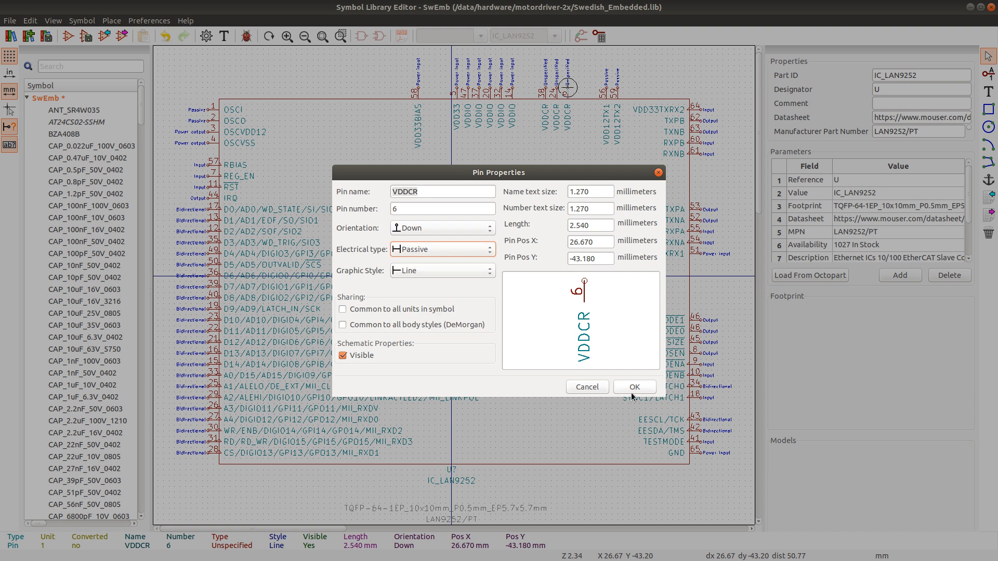
click(634, 387)
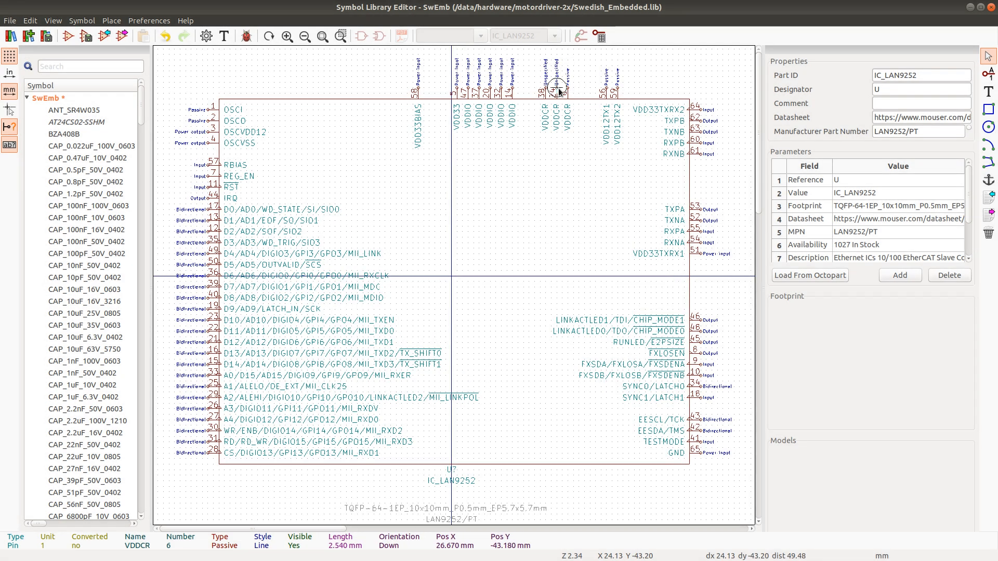
double_click(552, 73)
click(445, 248)
click(444, 237)
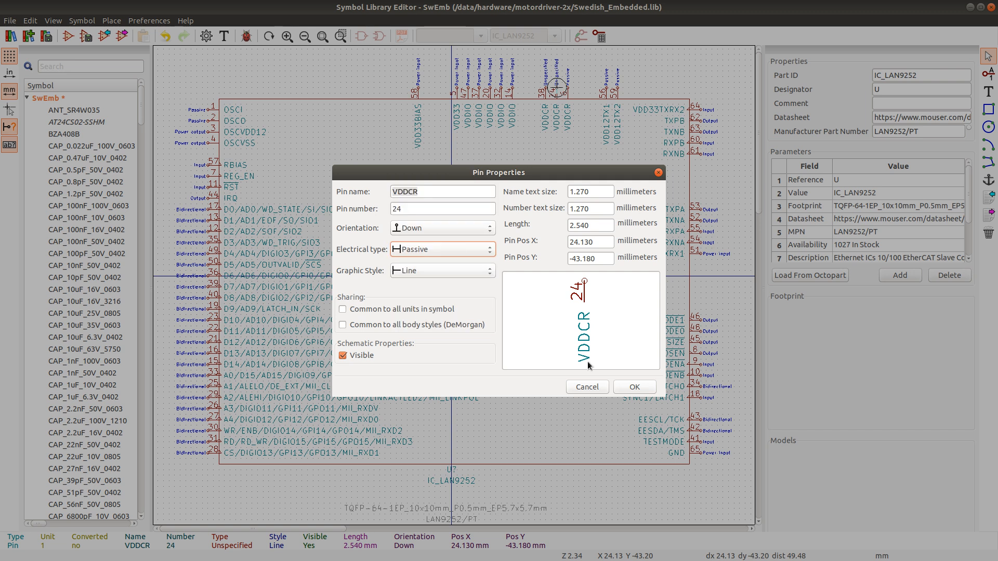
click(627, 390)
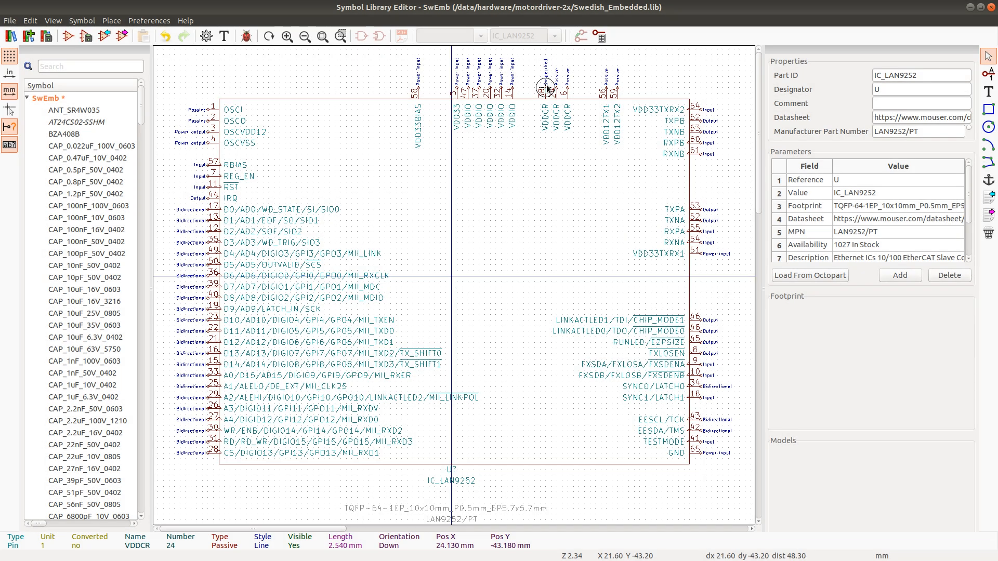
double_click(548, 88)
click(427, 253)
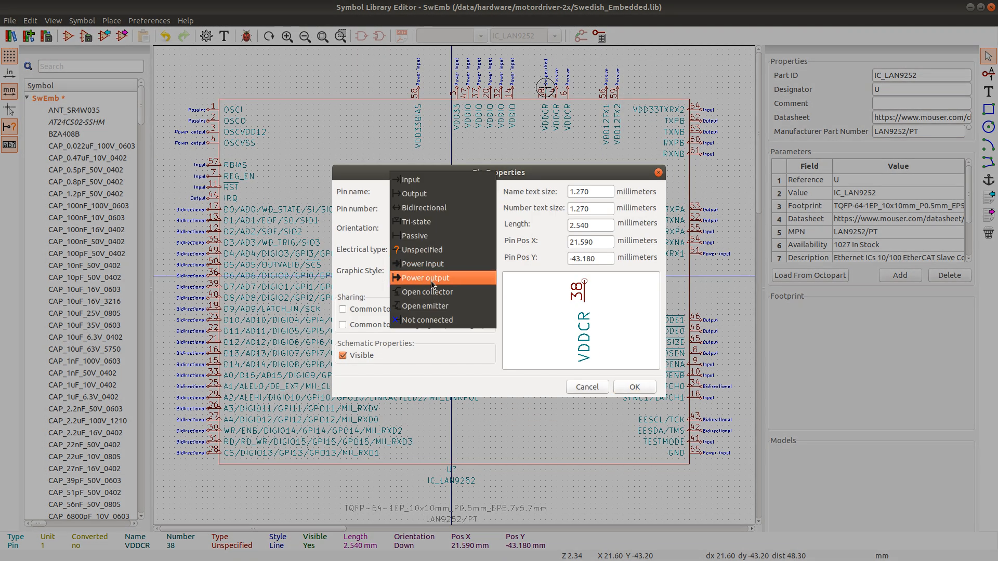
click(423, 236)
click(624, 387)
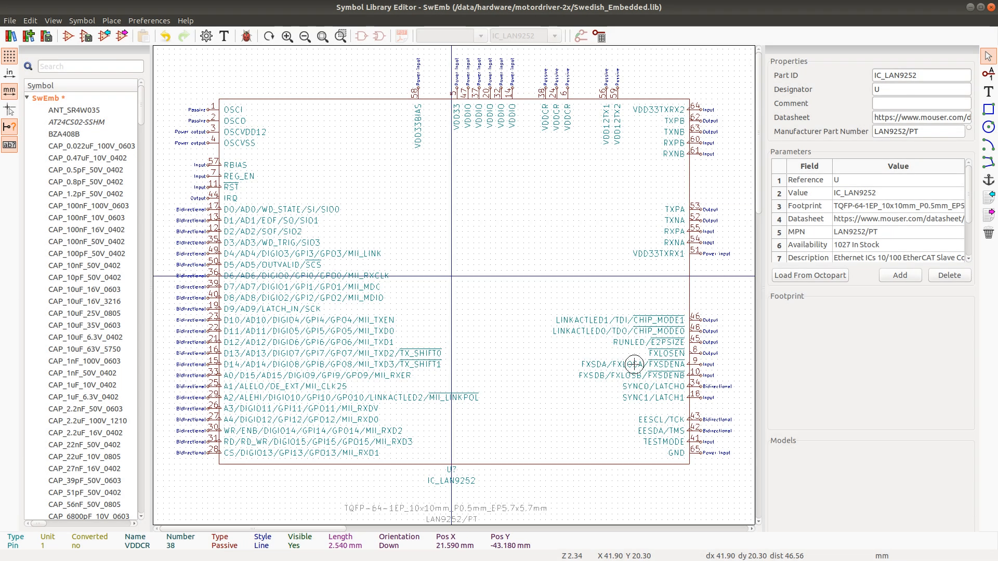
Switch to Firefox and search the web for "kicad two power pins connected together"
key(alt+Tab)
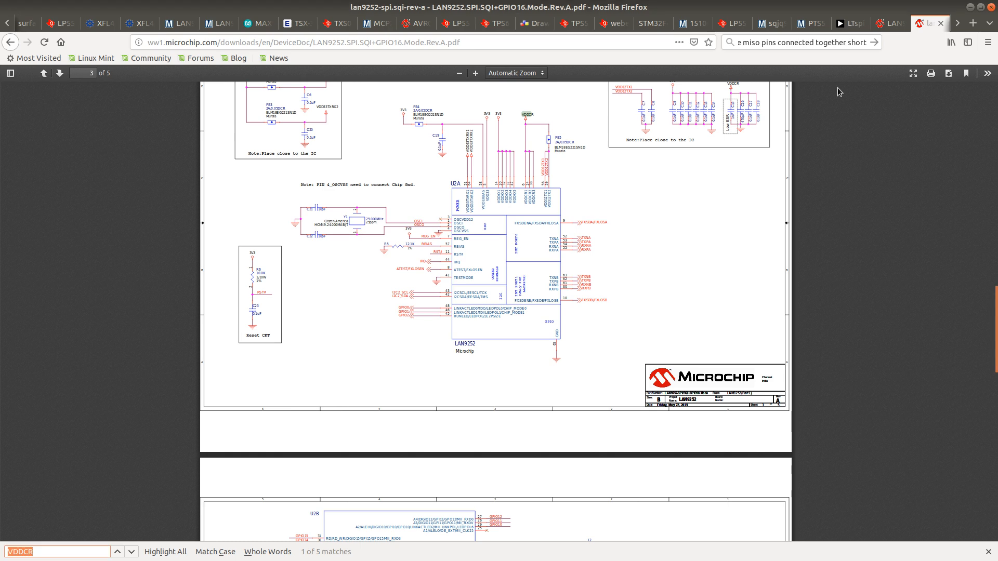
click(849, 24)
click(816, 46)
key(ctrl+a)
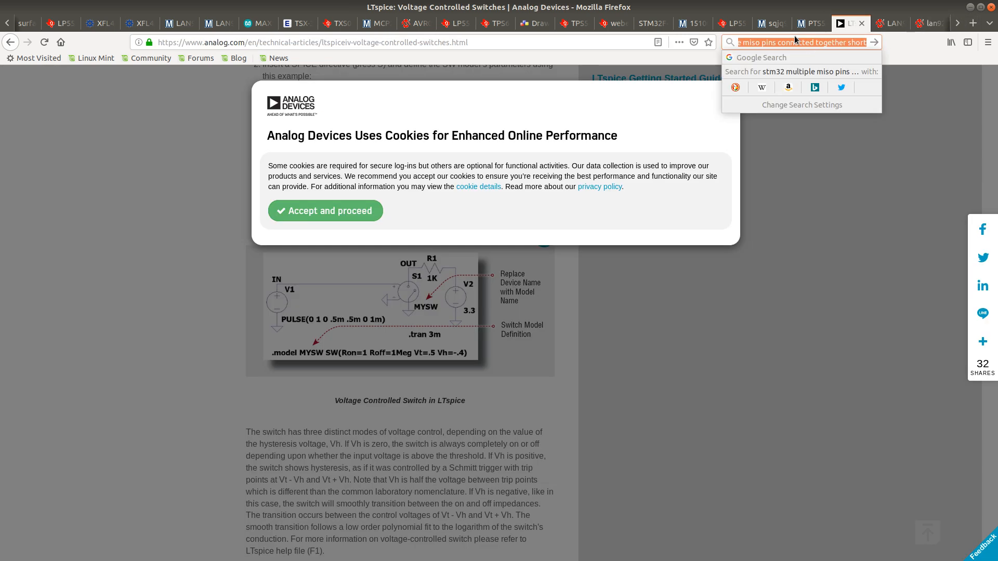
text(kicad tw)
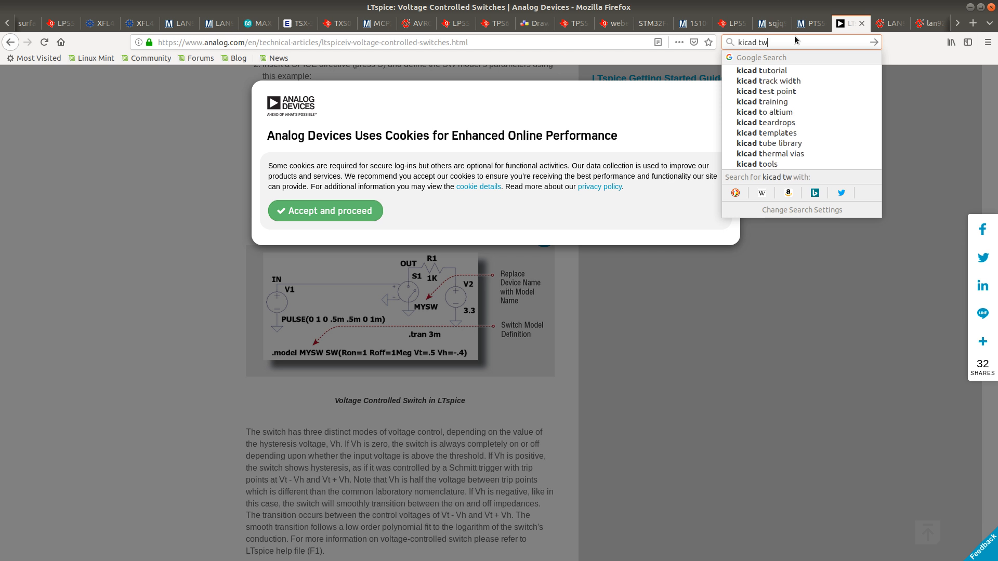
text(o power pins con)
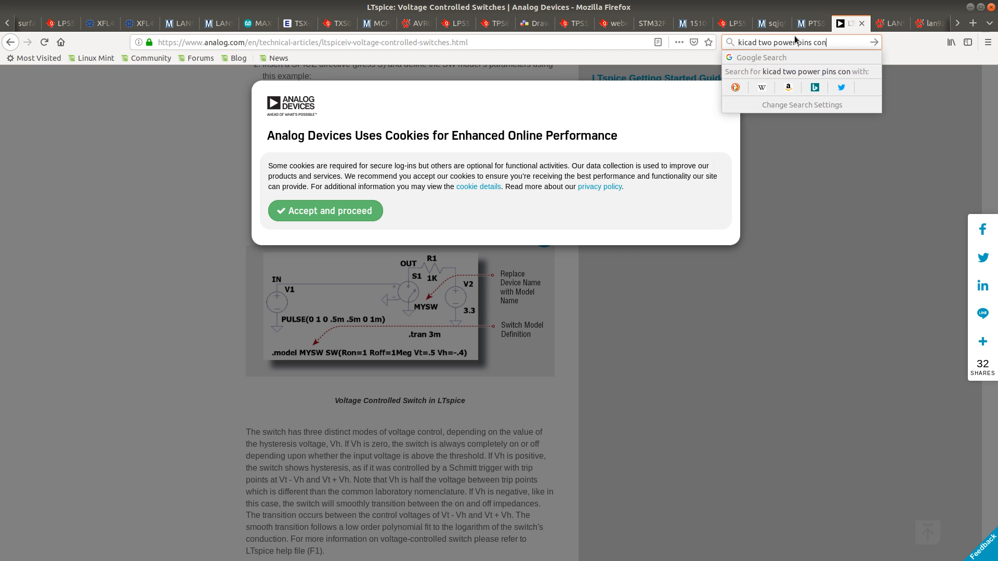
text(nected together)
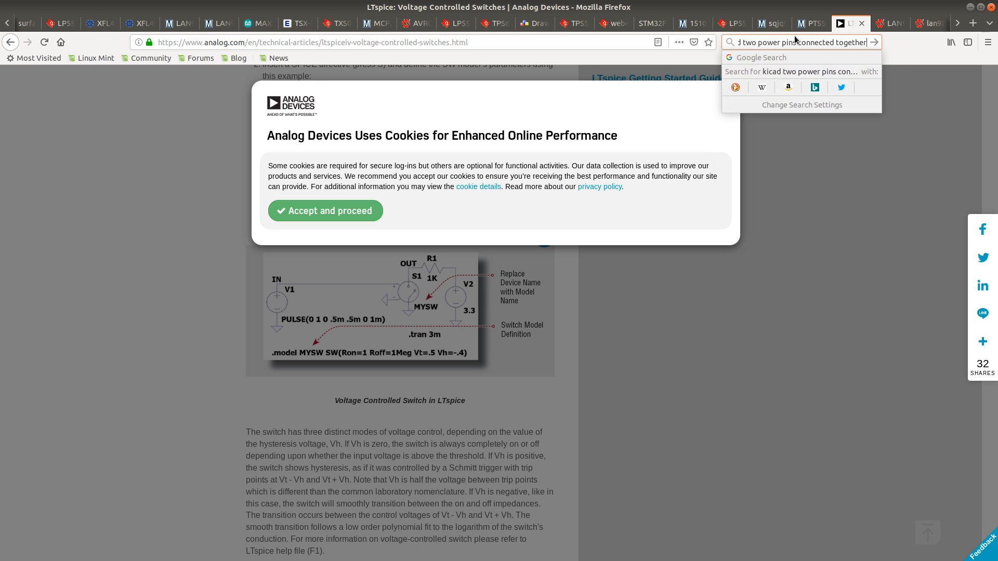
key(Return)
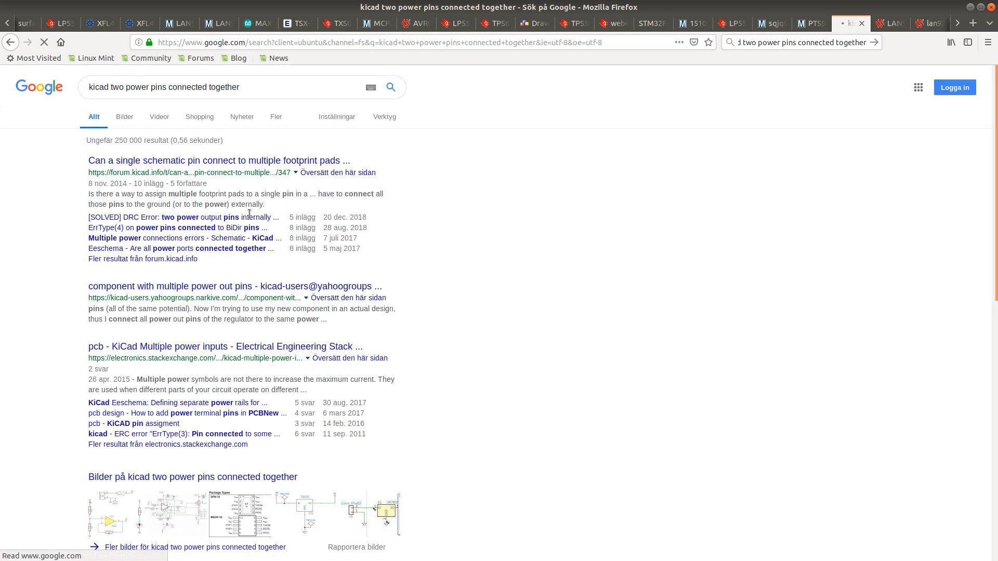
Refine the web search to "kicad two power outputs connected together"
double_click(151, 85)
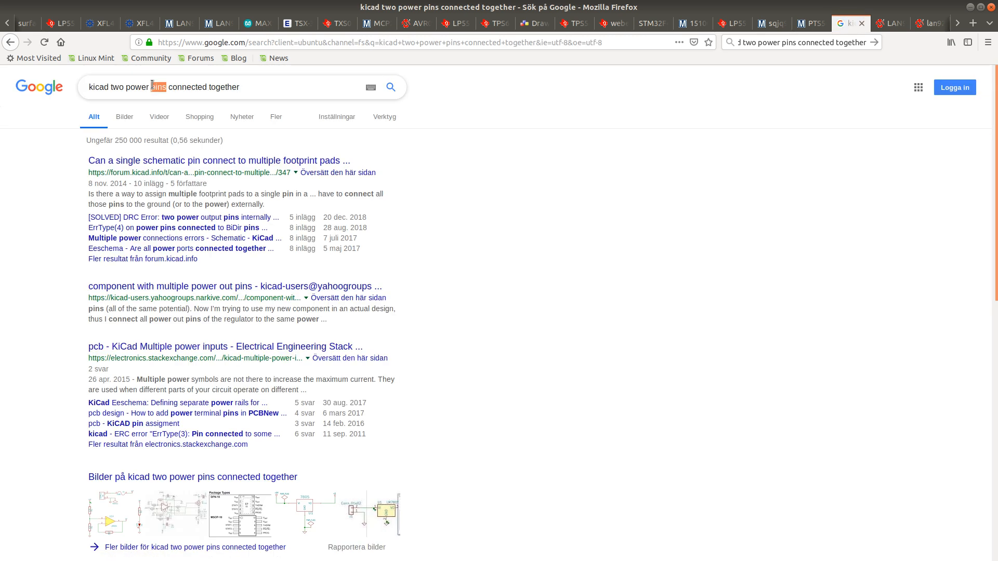
text(outputs)
key(Return)
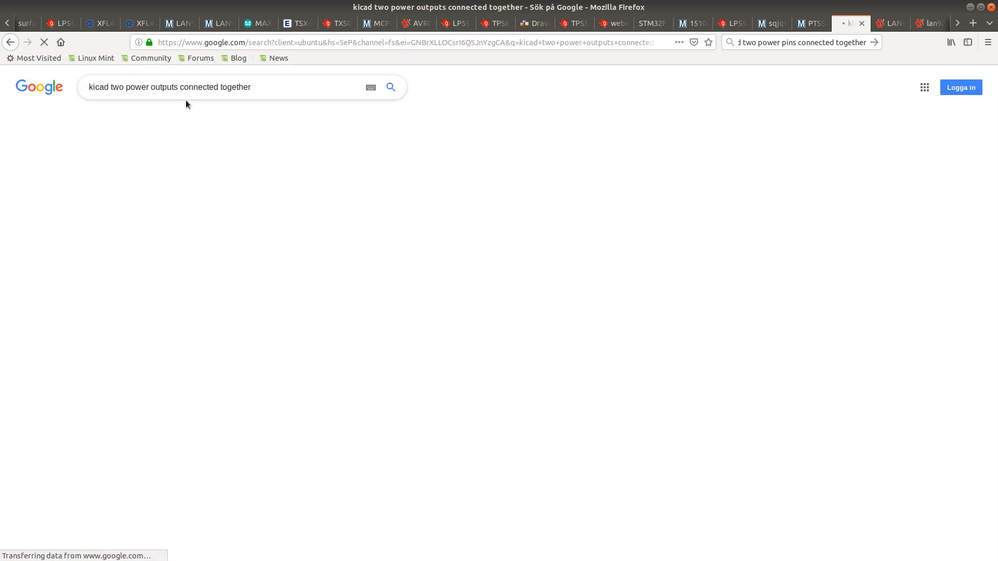
Open the KiCad.info thread "[SOLVED] DRC Error: two power output pins internally connected" and read its replies
click(178, 165)
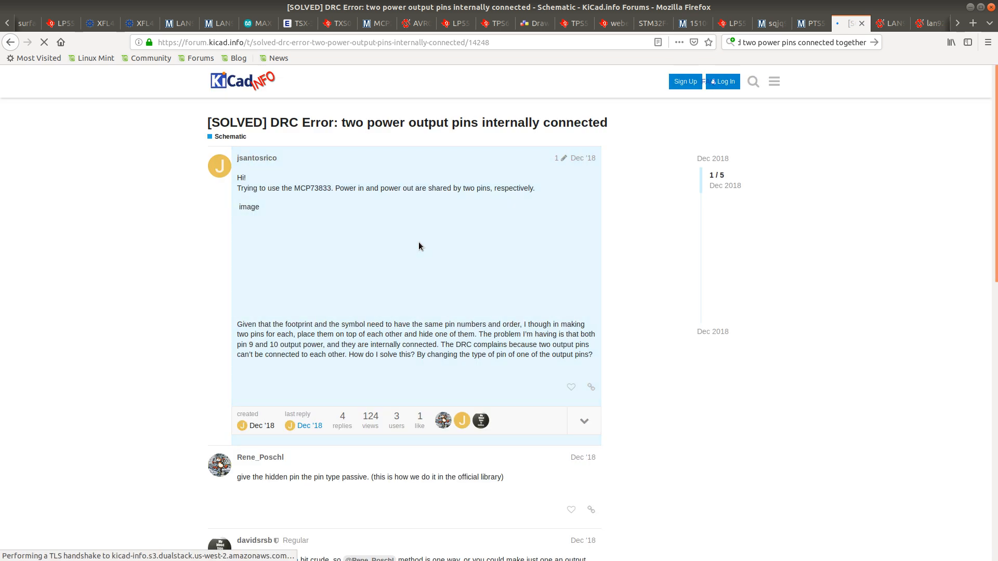
scroll(419, 245, down, 2)
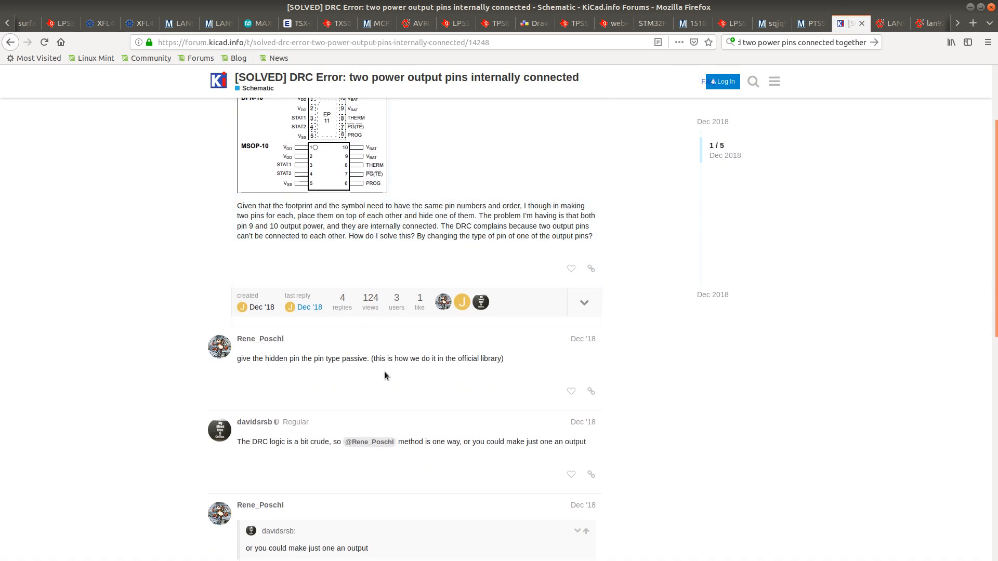
scroll(385, 371, down, 3)
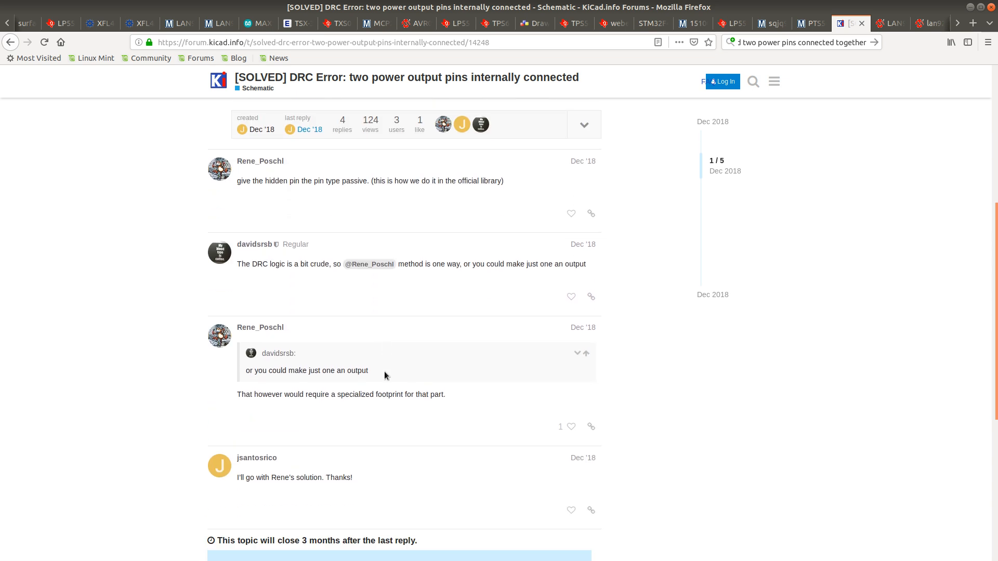
scroll(385, 376, down, 2)
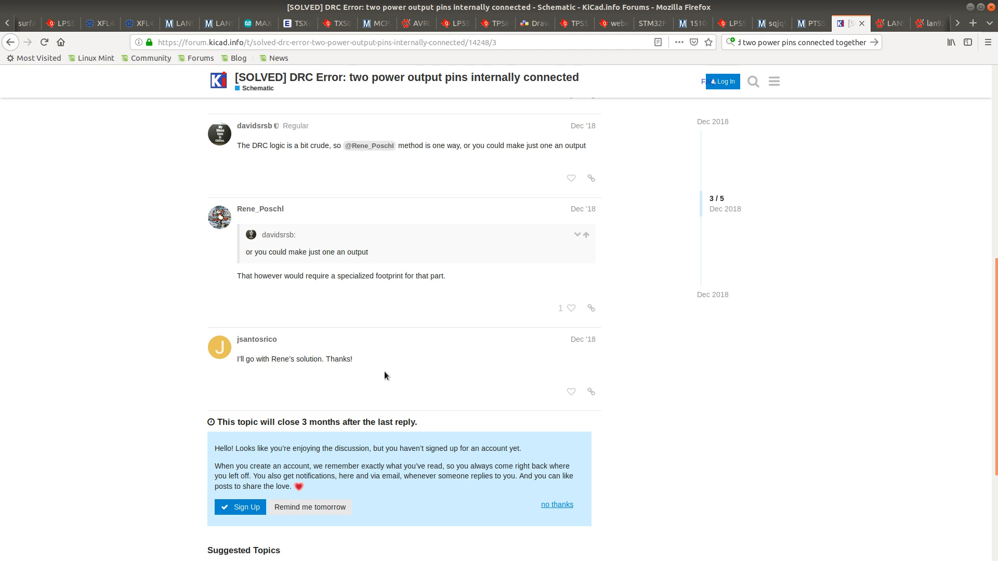
scroll(385, 371, down, 3)
Switch back to the Symbol Library Editor and set the electrical type of IC_LAN9252 pins 56 (VDD12TX1) and 38 (VDDCR) to Power output
key(alt+Tab)
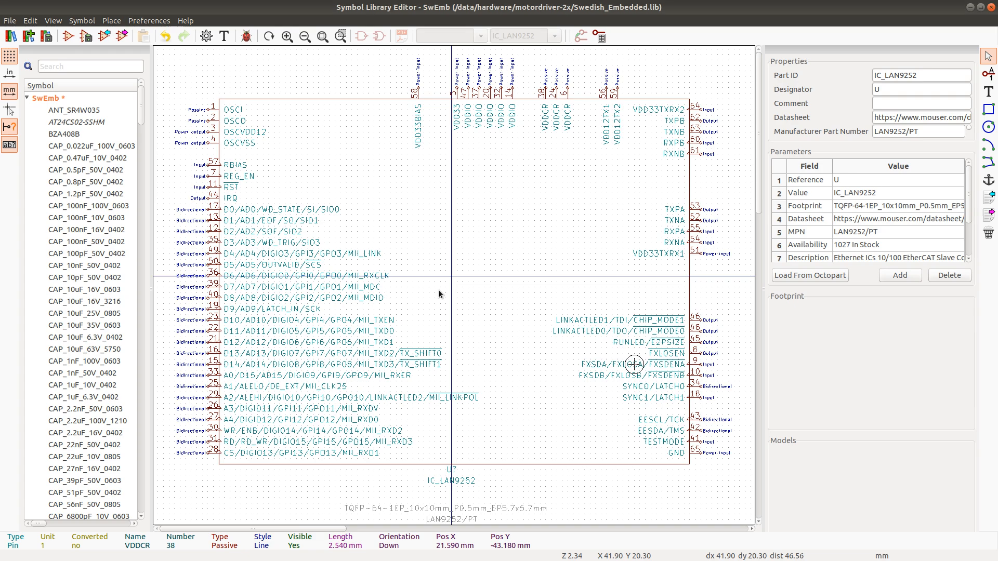
double_click(606, 89)
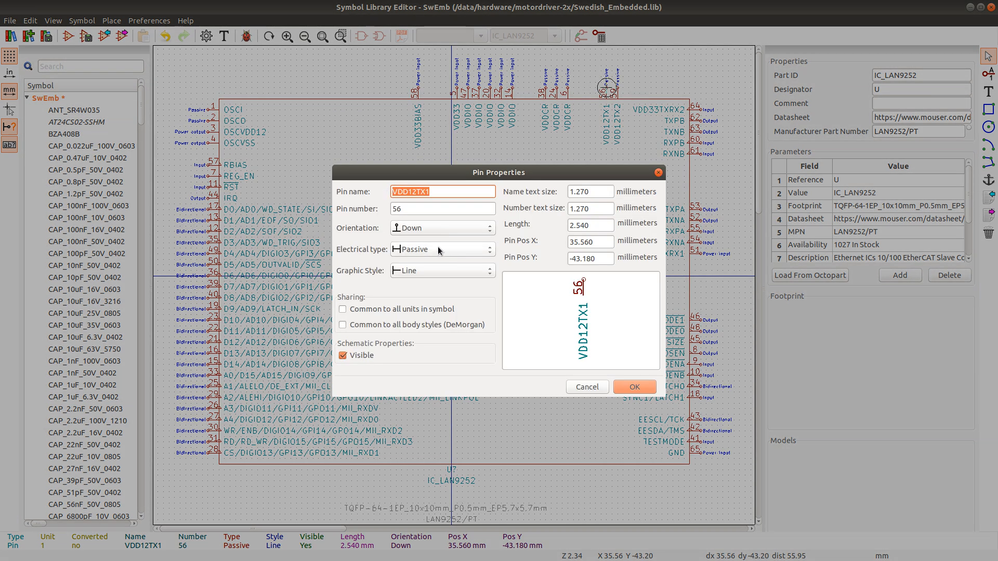
click(438, 249)
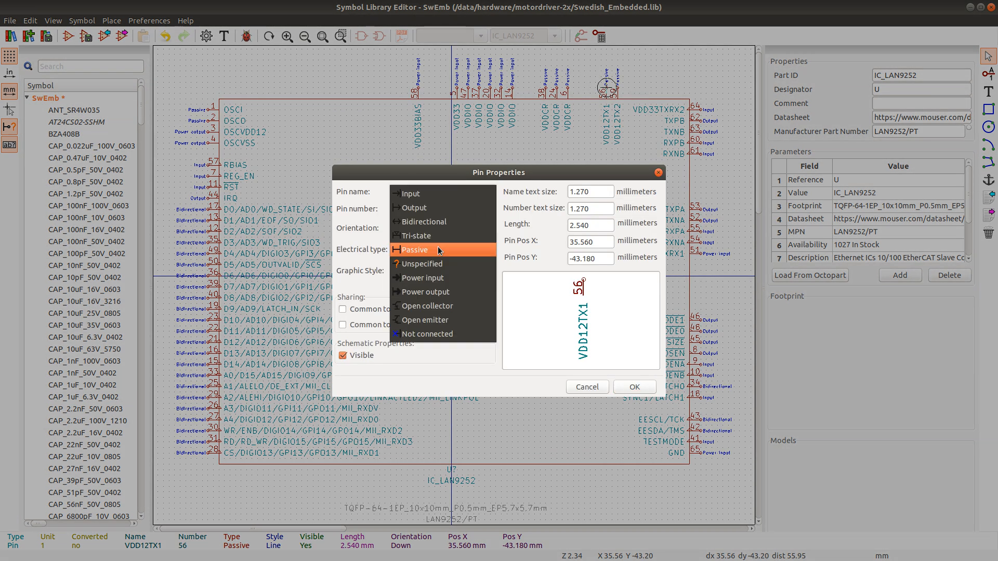
click(449, 293)
click(635, 387)
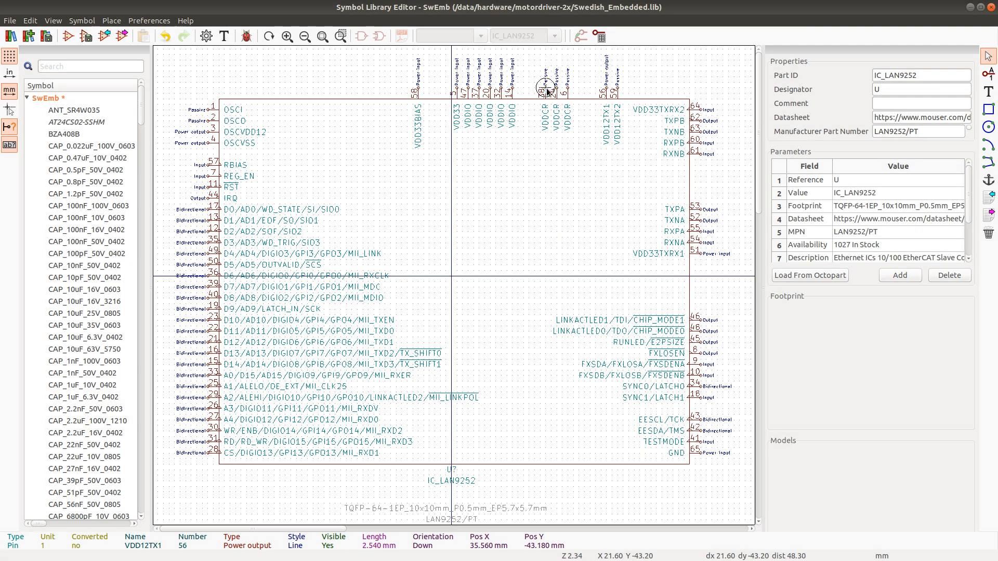
double_click(545, 90)
click(442, 249)
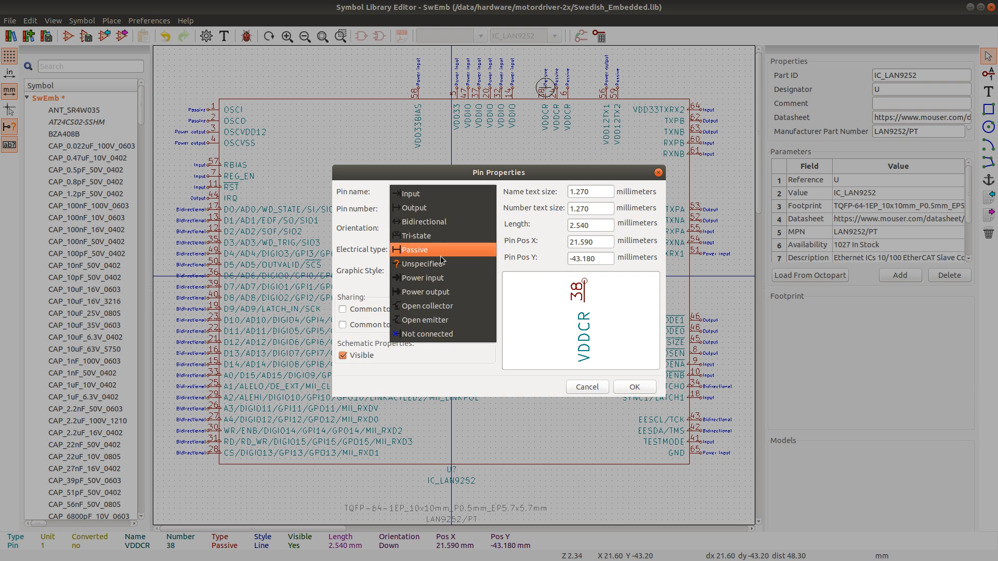
click(442, 293)
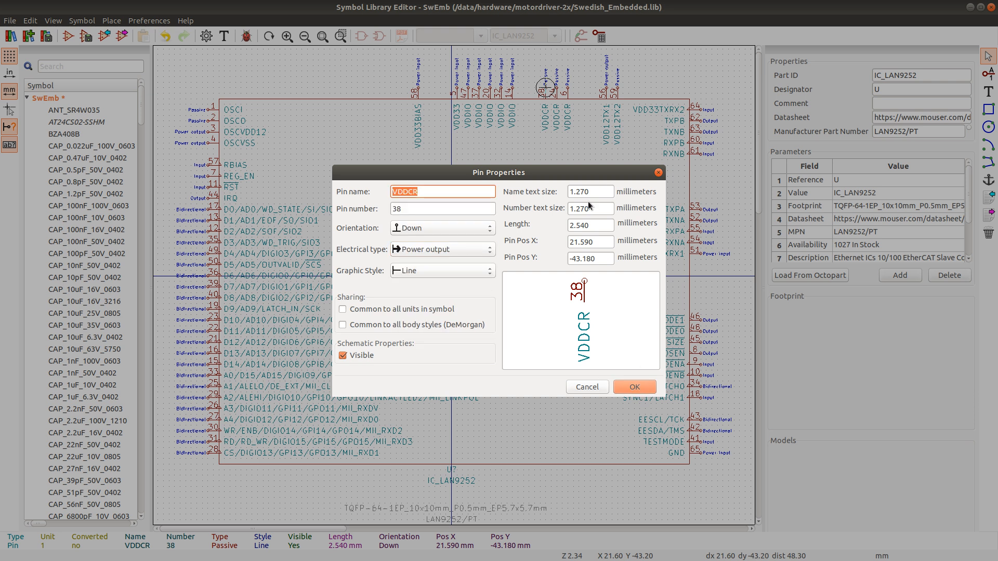
click(634, 387)
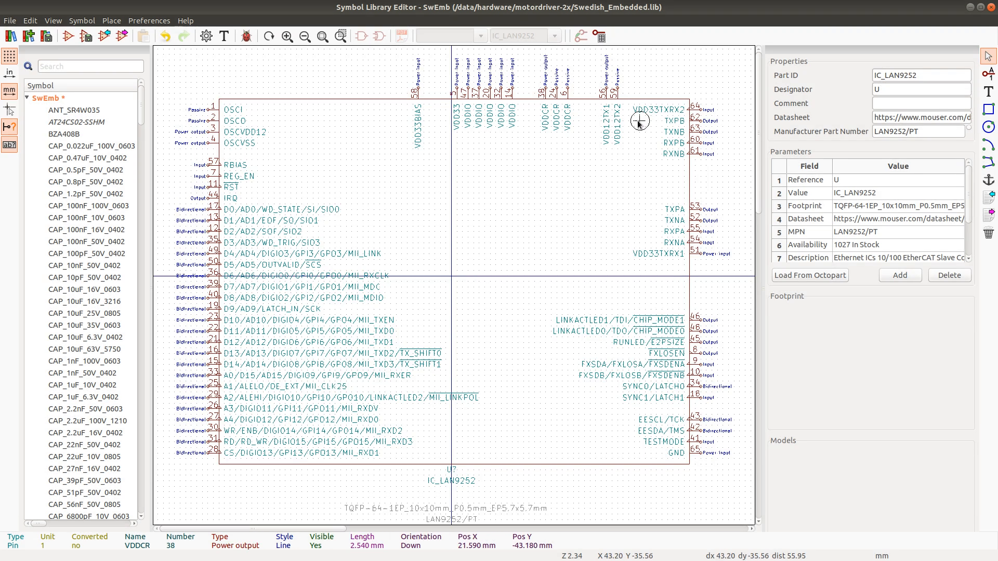
Save the symbol library and rerun the electrical rules check on the schematic
key(ctrl+s)
click(991, 7)
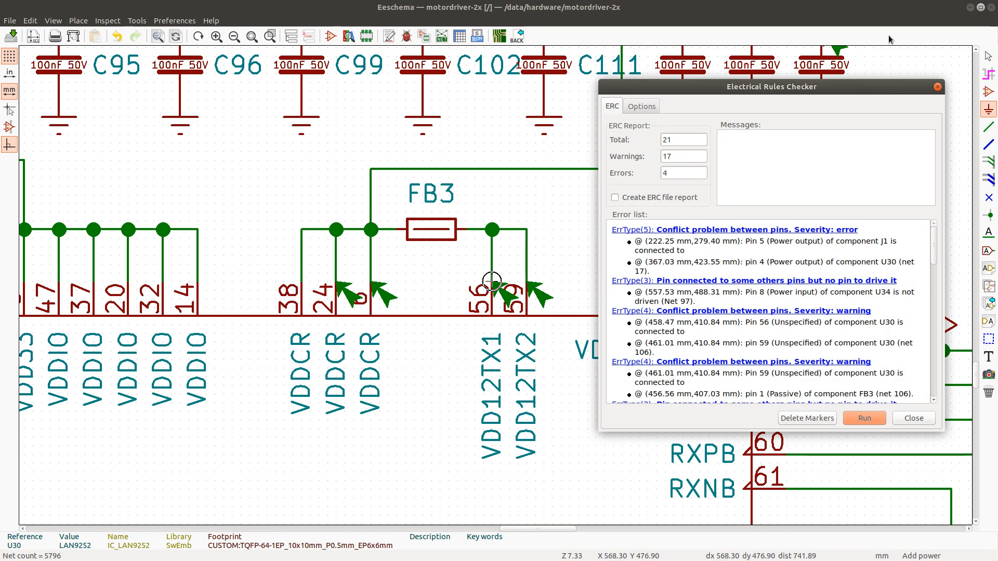
click(866, 420)
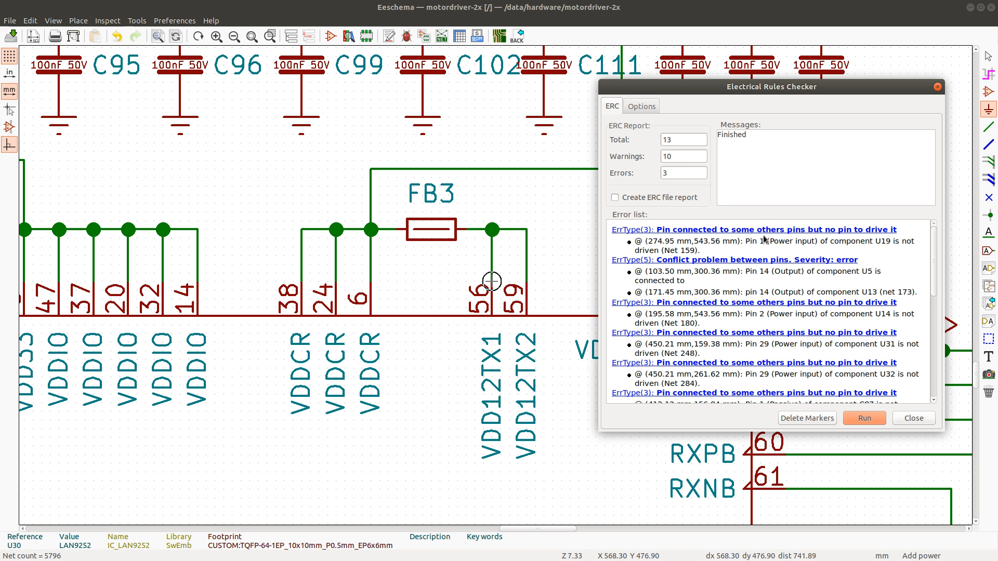
Locate the undriven VIN pin of U19 and place copies of PWR_FLAG on the VIN nets of U19 and U14
click(760, 231)
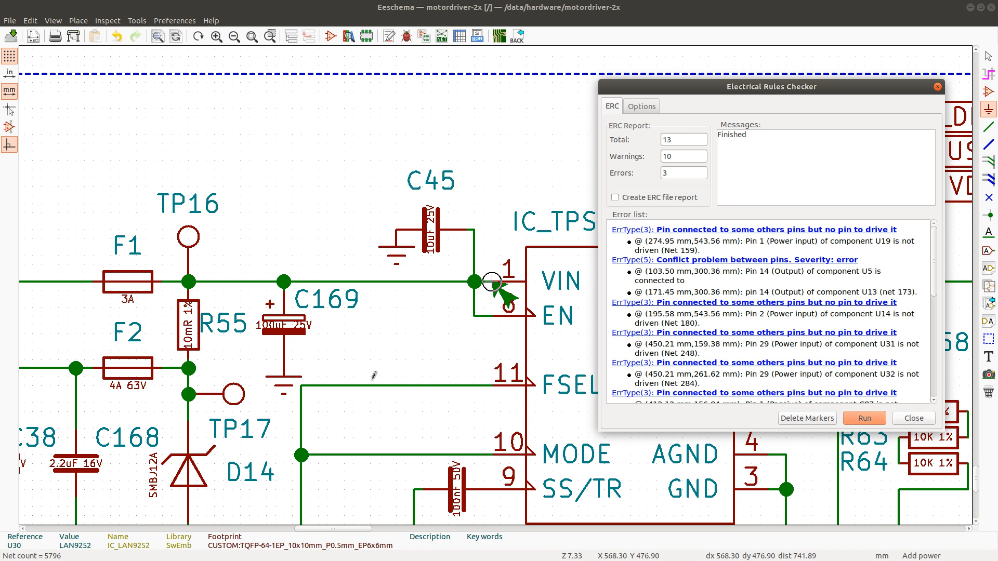
scroll(491, 282, down, 3)
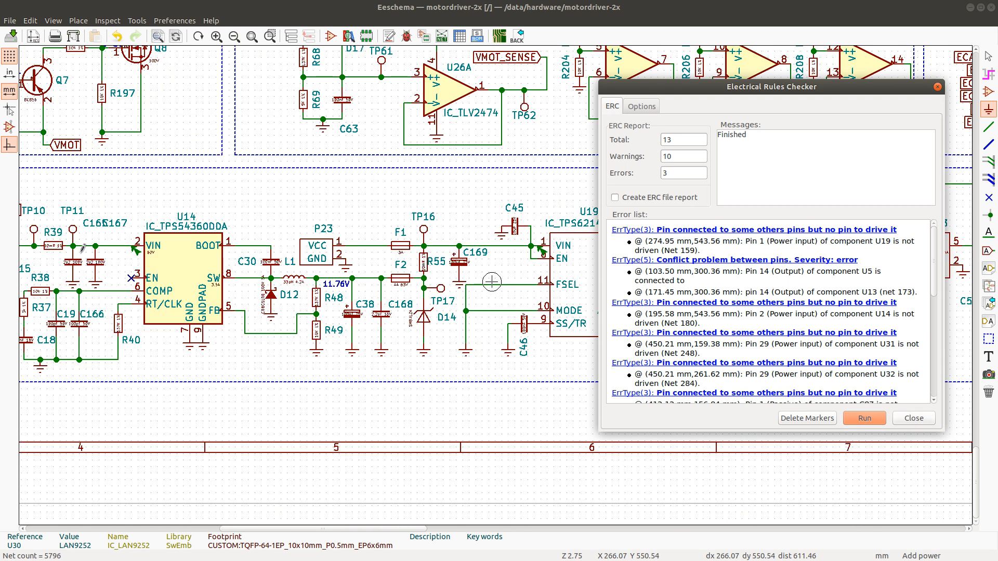
click(913, 418)
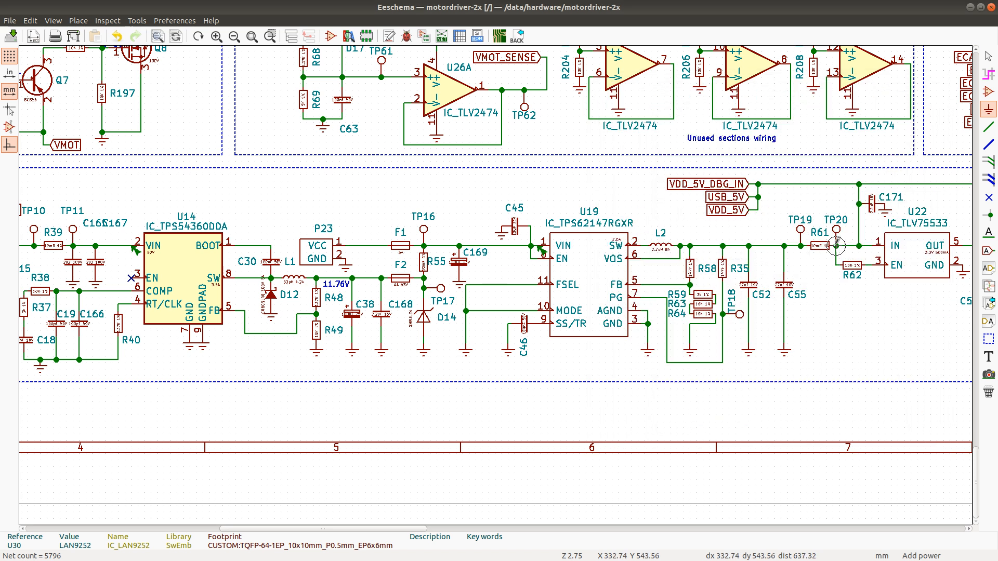
scroll(901, 223, down, 1)
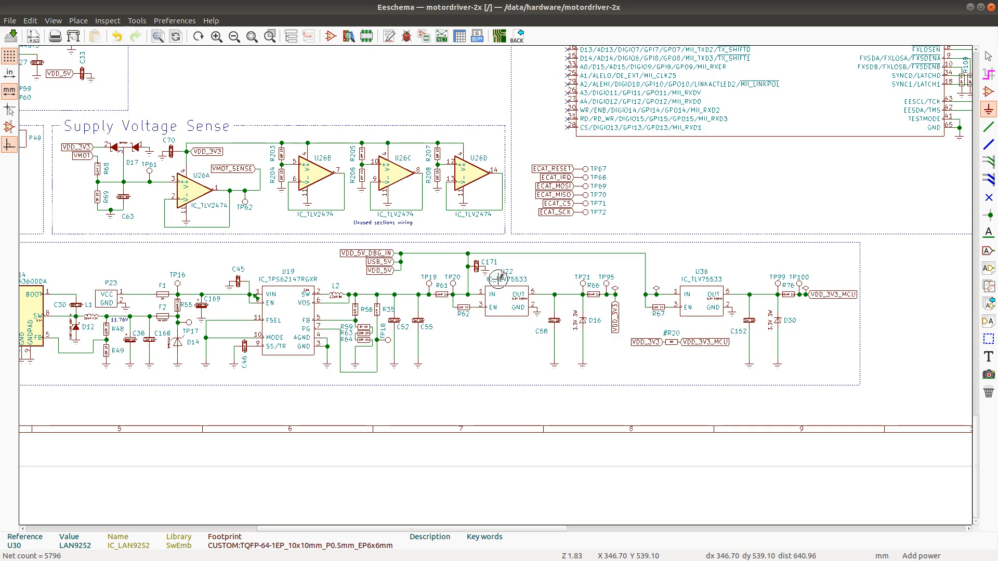
click(615, 288)
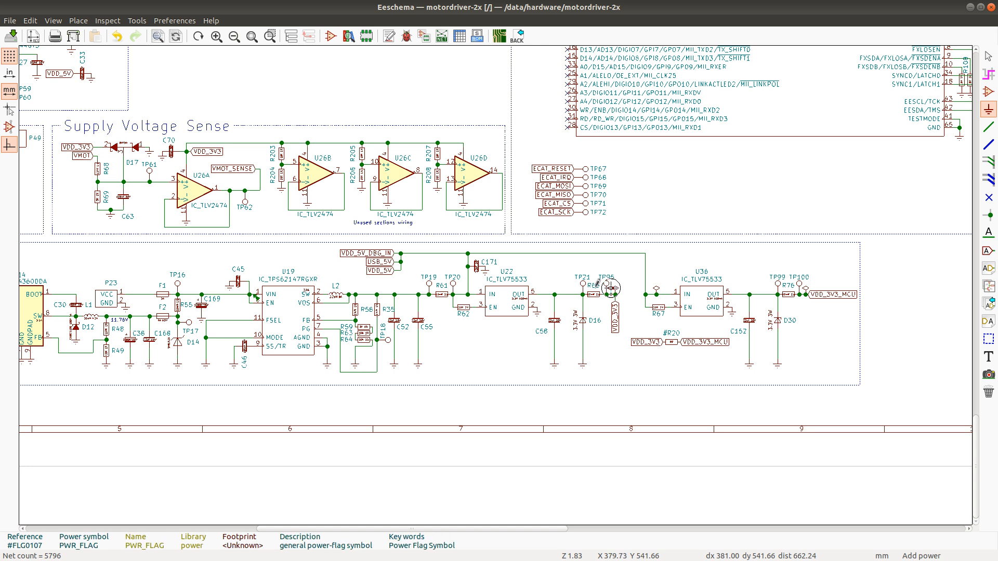
scroll(206, 289, up, 2)
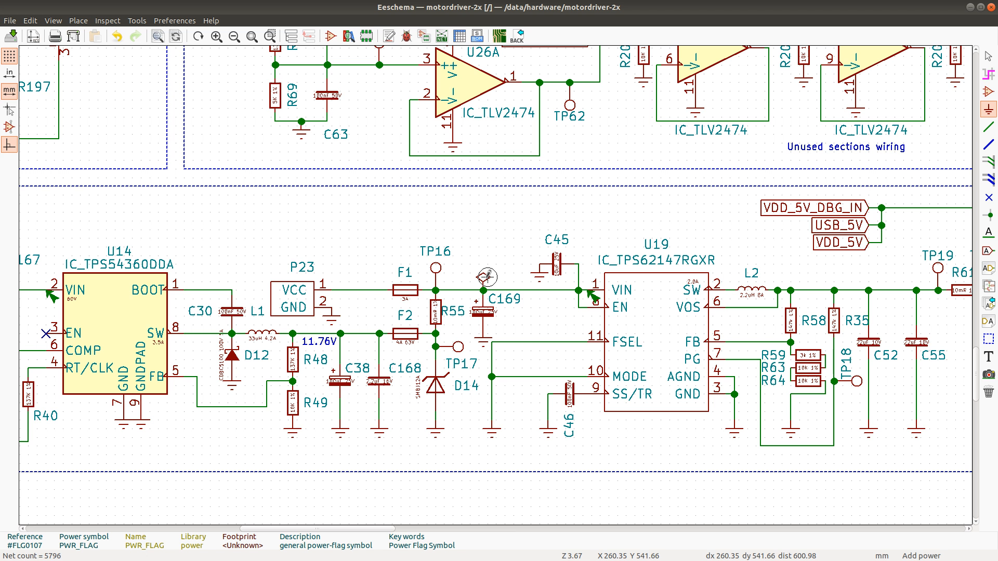
click(483, 278)
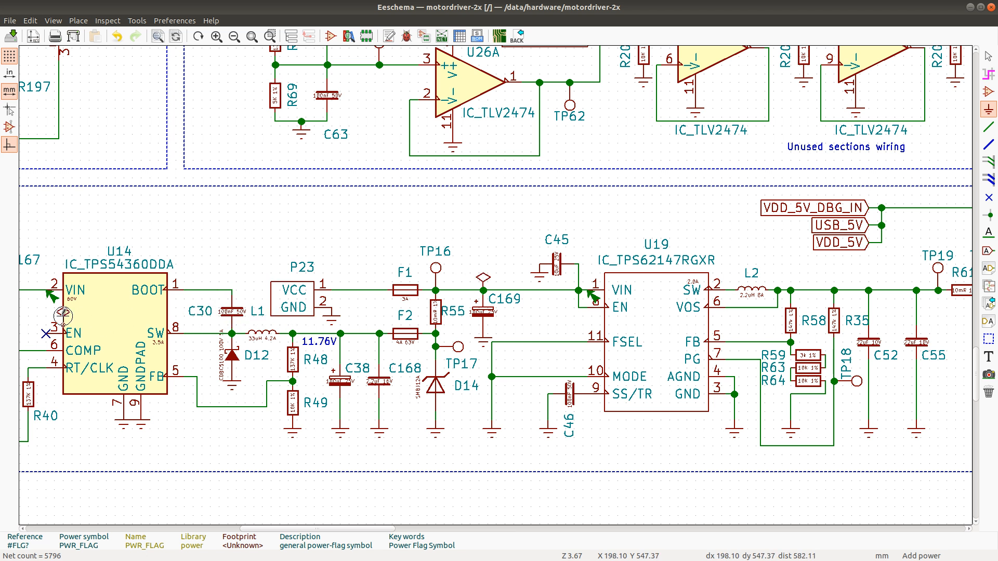
scroll(31, 290, down, 1)
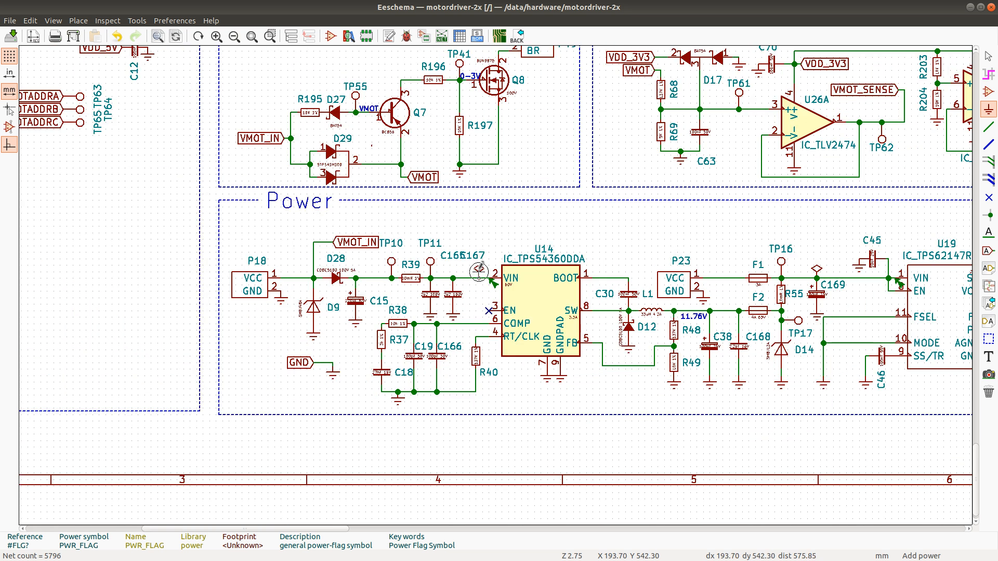
click(479, 270)
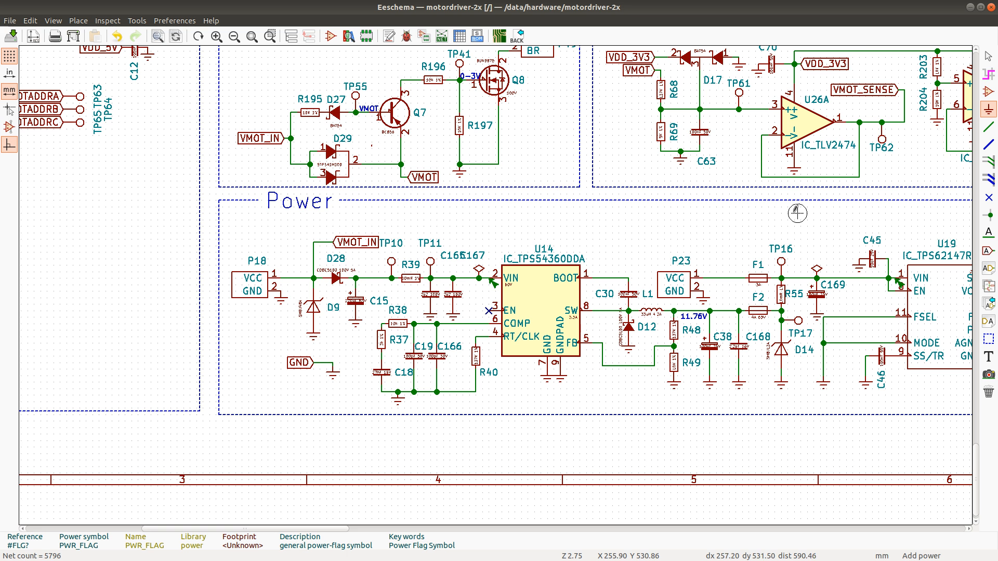
Locate the reported output conflict between pin 14 of U5 and pin 14 of U13 in the schematic
click(411, 38)
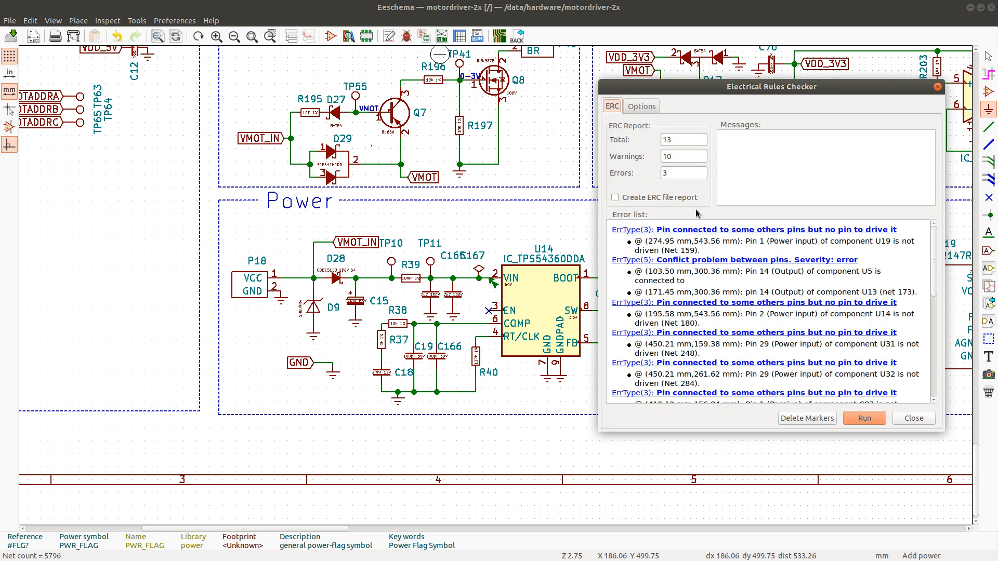
click(729, 260)
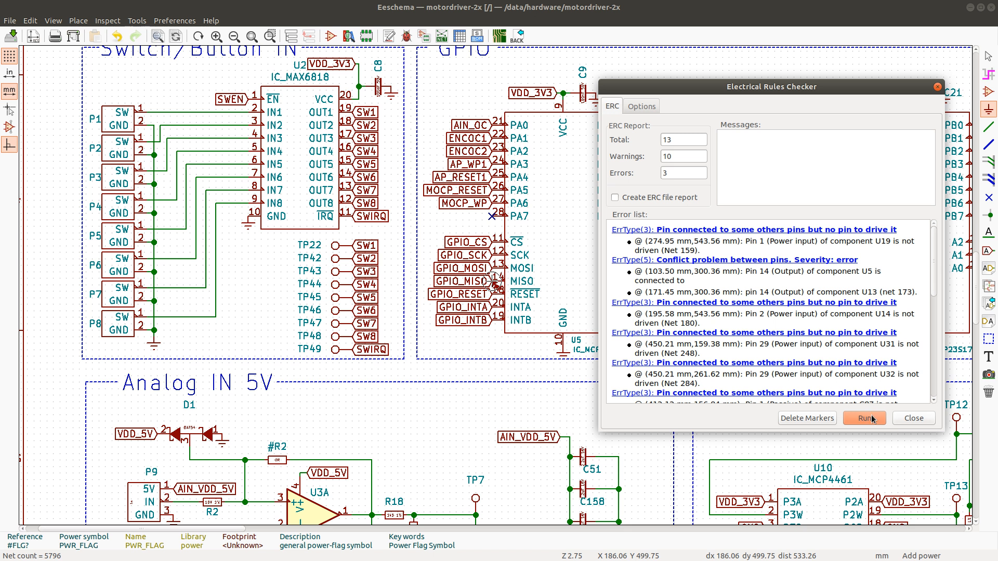
click(915, 416)
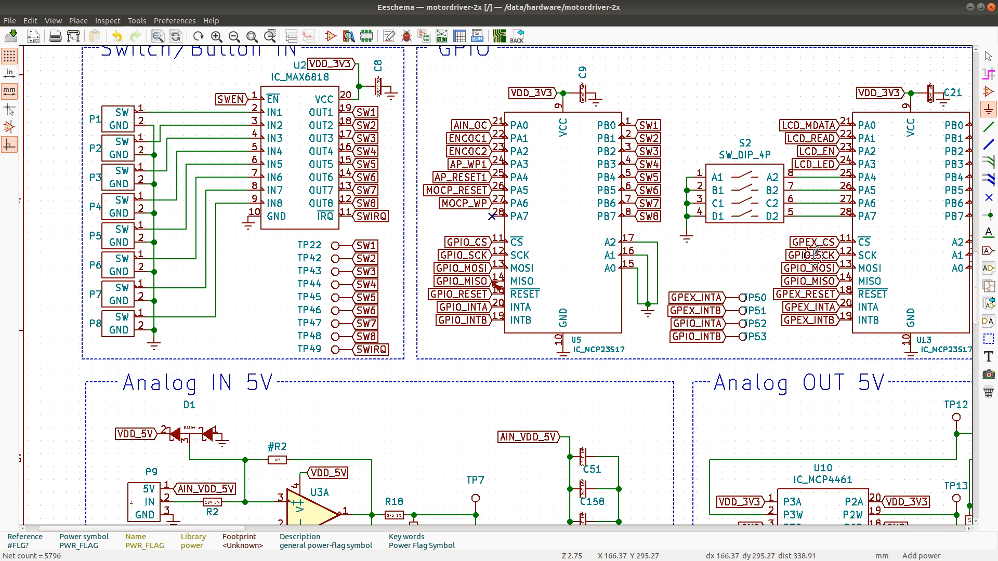
Rename the GPIO_SCK global label at pin 12 of U13 to GPEX_SCK
key(e)
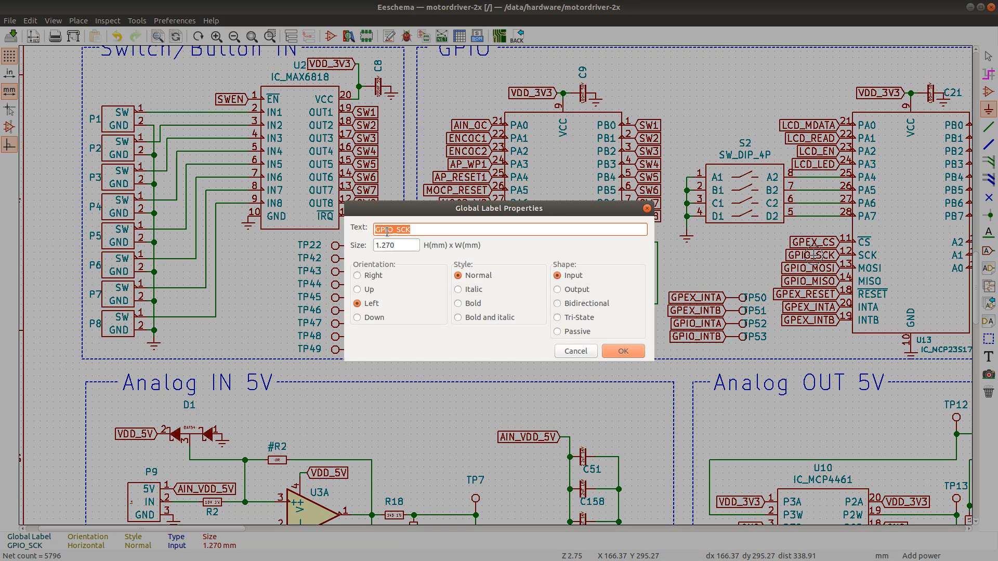
click(398, 229)
key(BackSpace)
key(BackSpace)
text(EX)
click(623, 352)
Rename the GPIO_MOSI global label at pin 13 of U13 to GPEX_MOSI
double_click(808, 267)
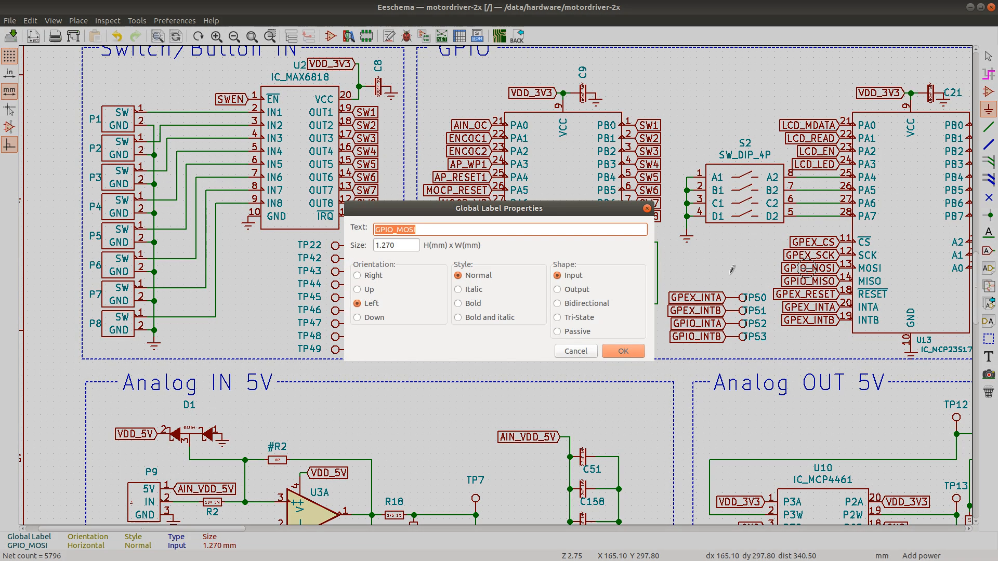
click(393, 233)
key(BackSpace)
key(BackSpace)
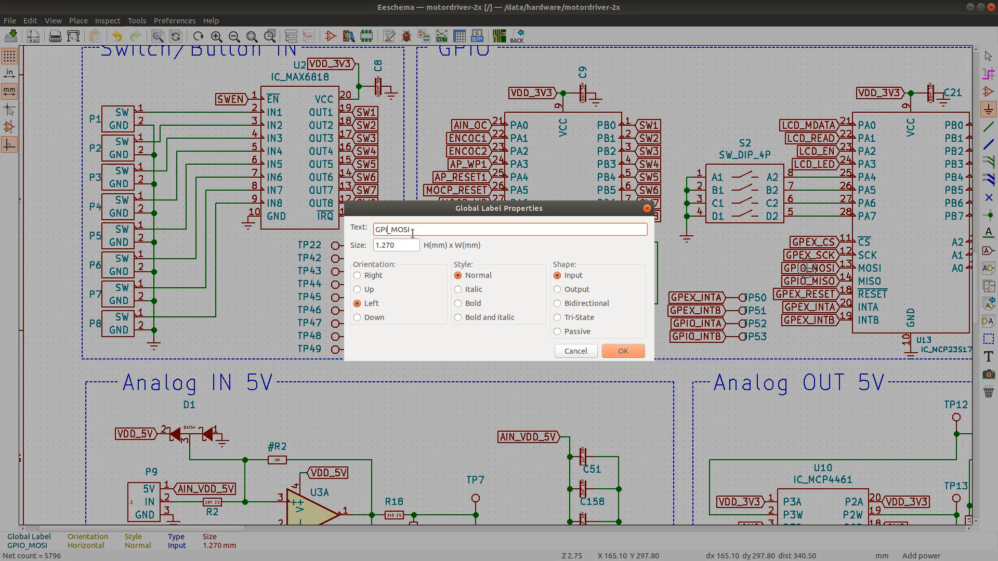
text(EX)
key(Return)
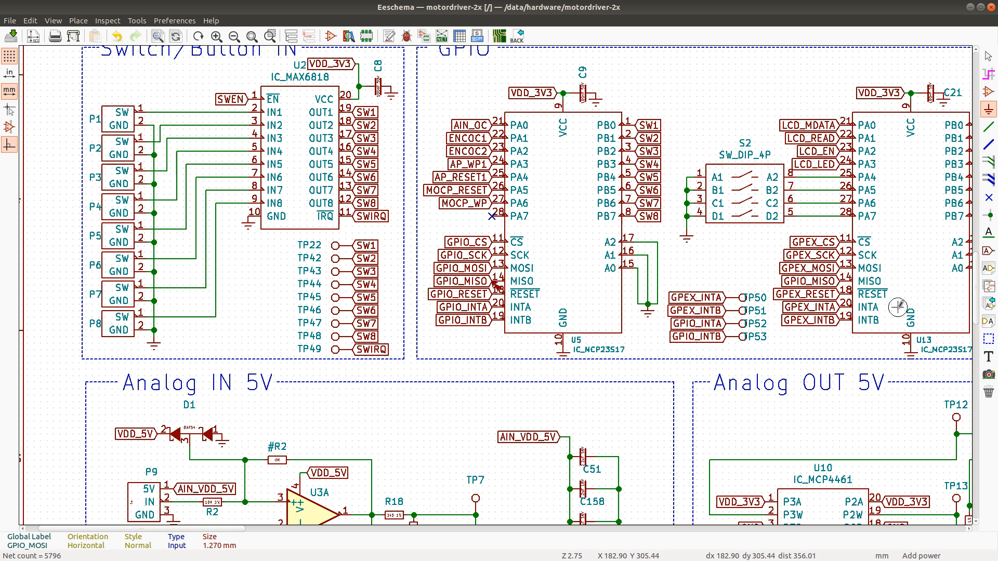
Rename the GPIO_MISO global label at pin 14 of U13 to GPEX_MISO
double_click(808, 281)
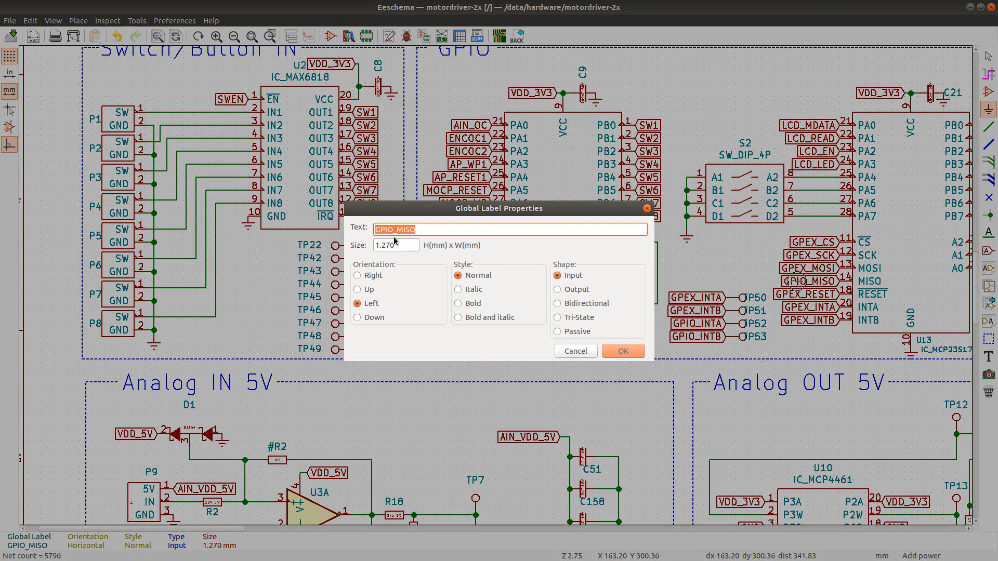
click(396, 231)
key(BackSpace)
key(BackSpace)
text(EX)
key(Return)
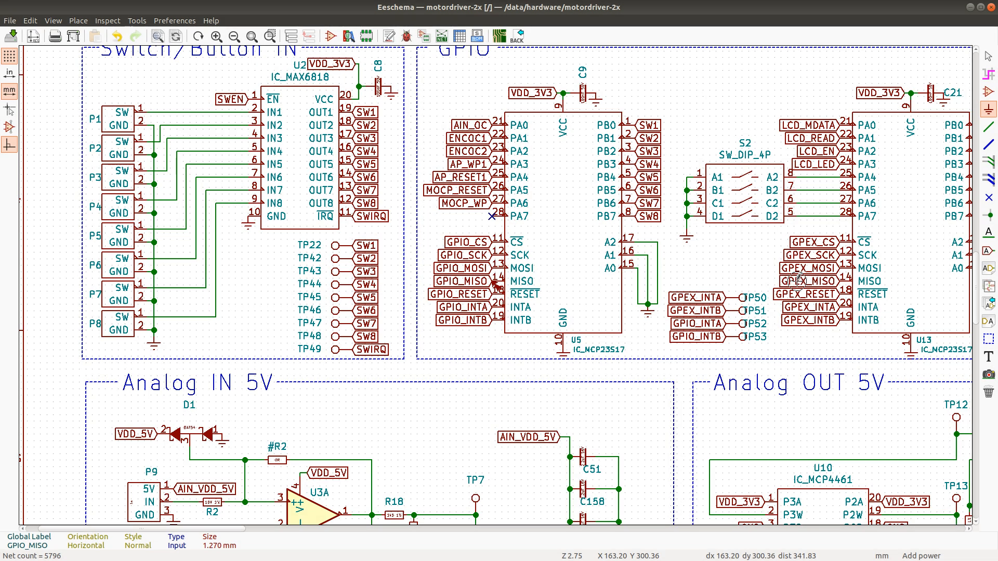
Shift the MISO and MOSI labels with their series resistors about 2.5 mm away from GPIO_SCK at the microcontroller's SPI3 pins
scroll(759, 229, down, 1)
scroll(495, 211, down, 1)
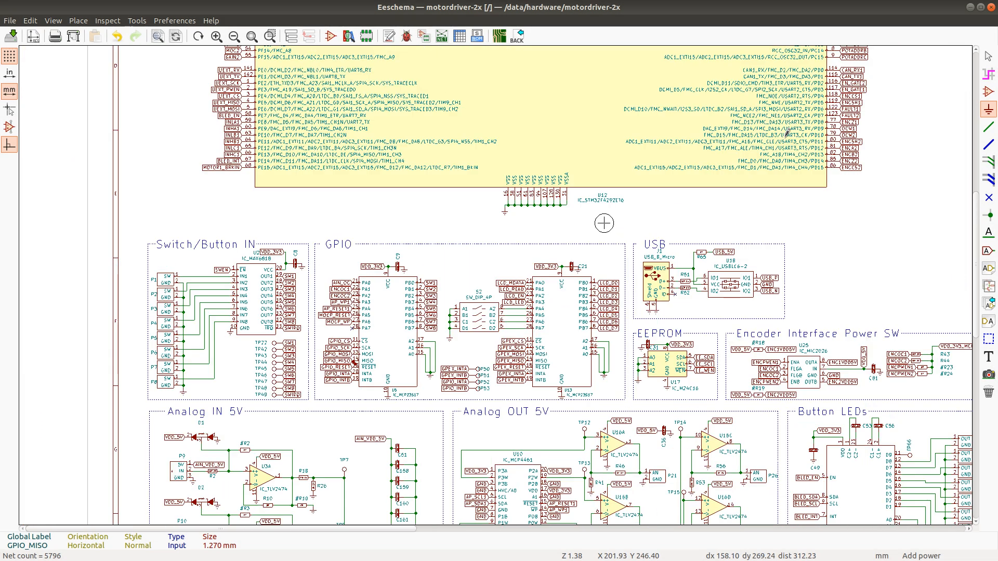
scroll(494, 277, down, 1)
scroll(494, 276, up, 2)
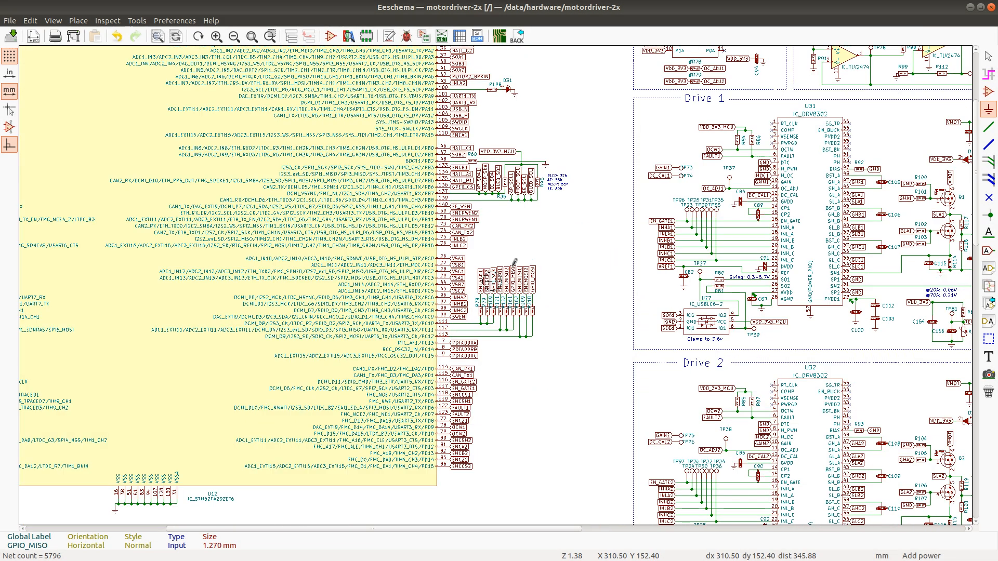
scroll(492, 281, up, 1)
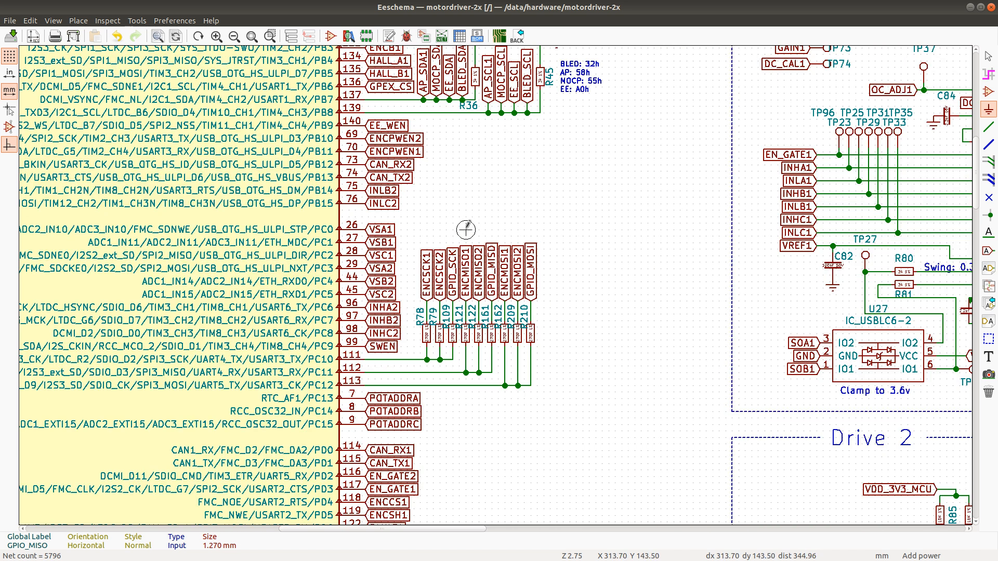
drag(466, 229, 625, 340)
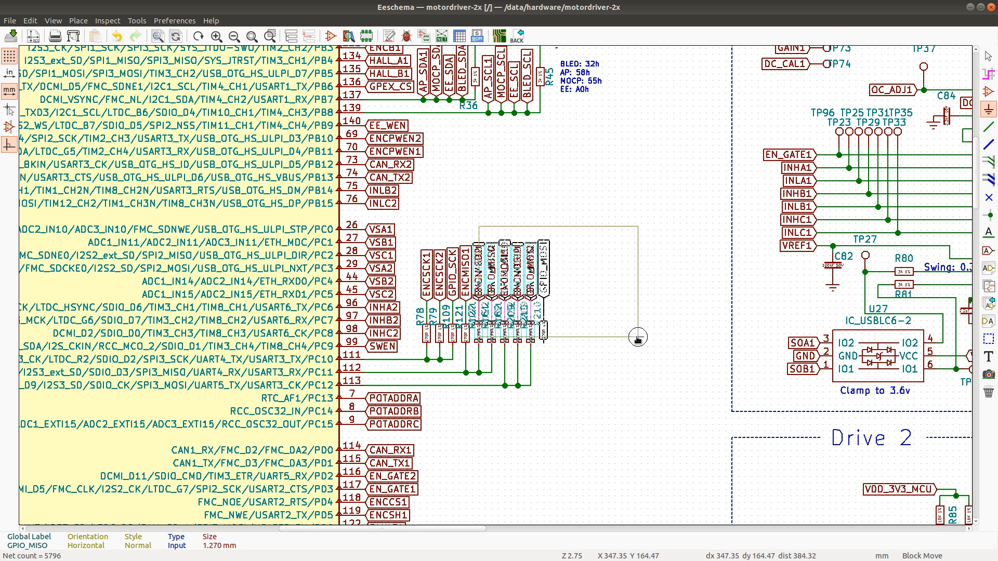
click(638, 337)
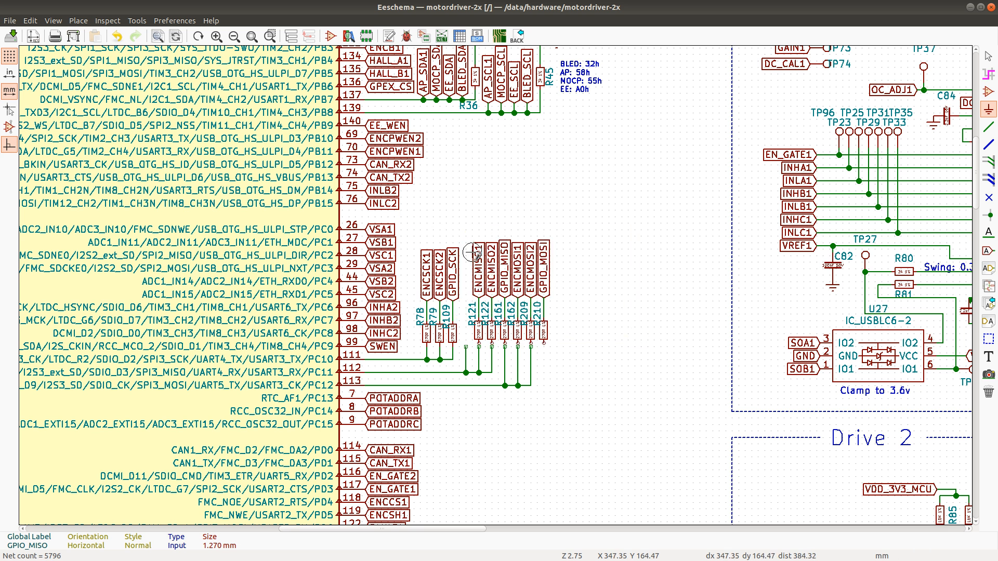
drag(469, 230, 593, 341)
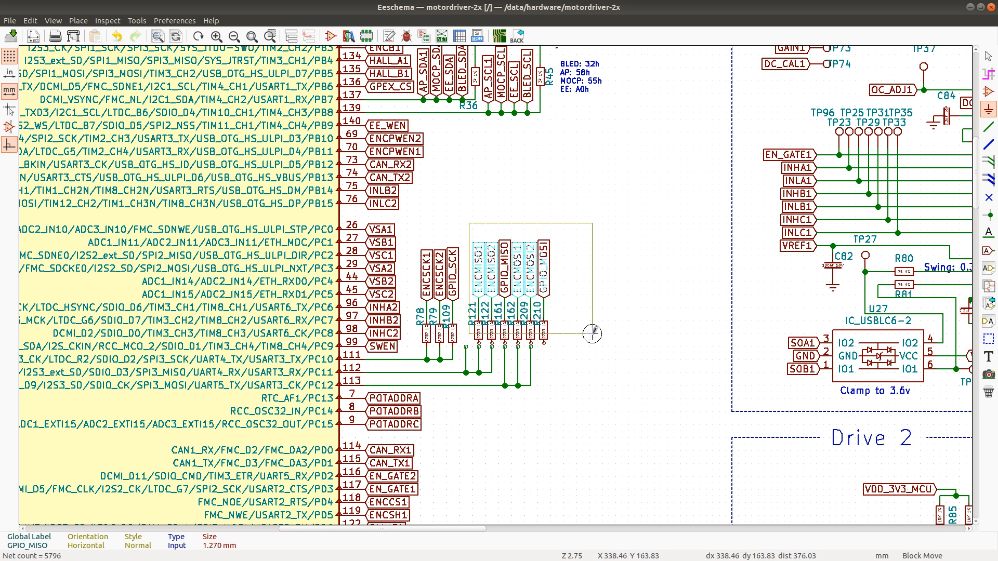
key(Escape)
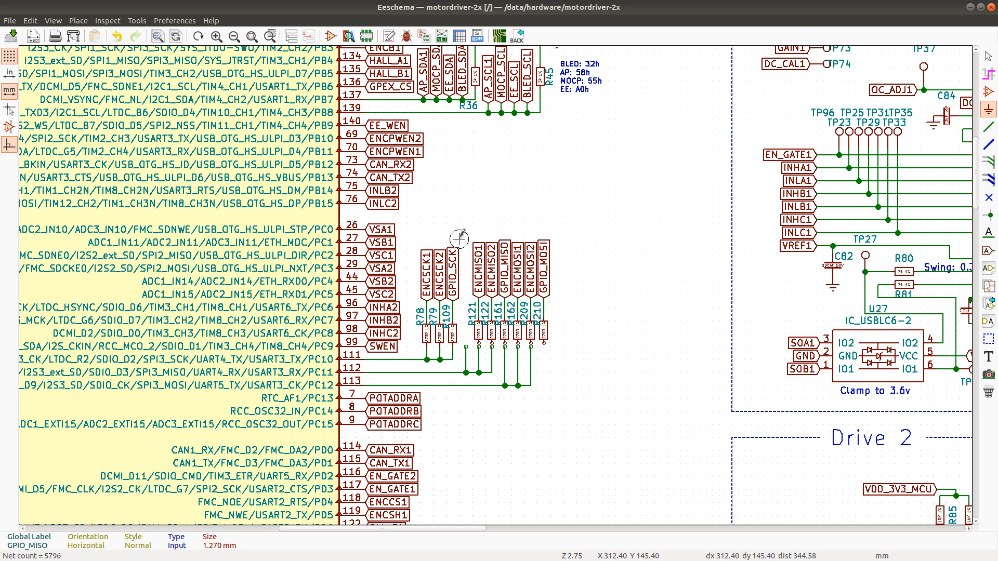
drag(470, 233, 572, 330)
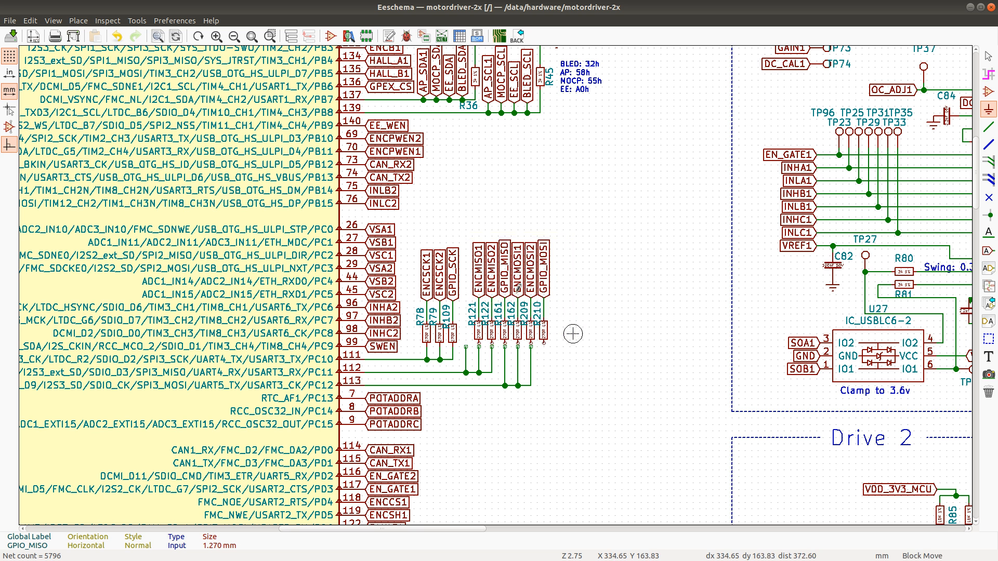
key(Escape)
Copy the GPIO_SCK label and its resistor R109 into the gap before ENCMISO1, deleting the leftover wire stub there
scroll(492, 275, up, 2)
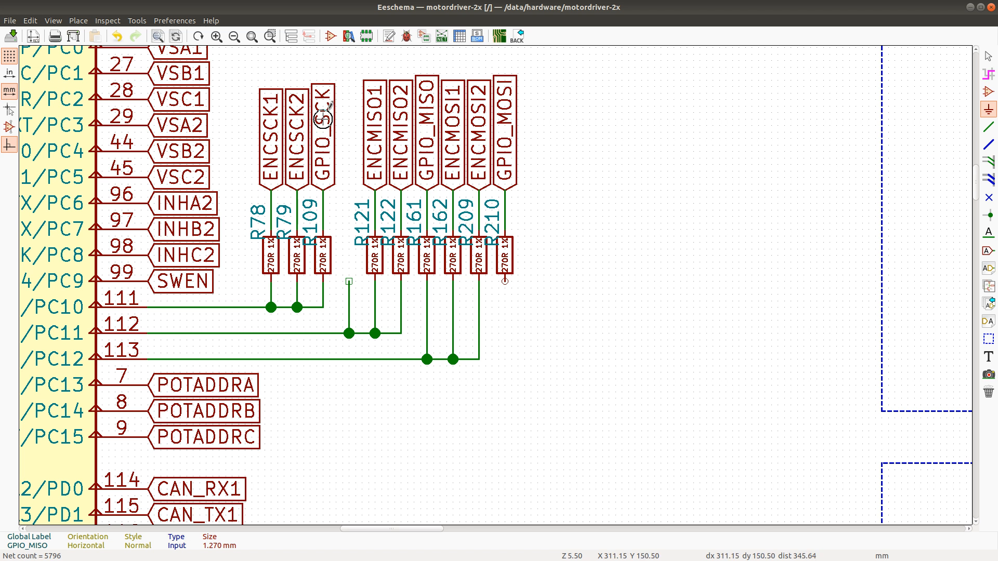
key(c)
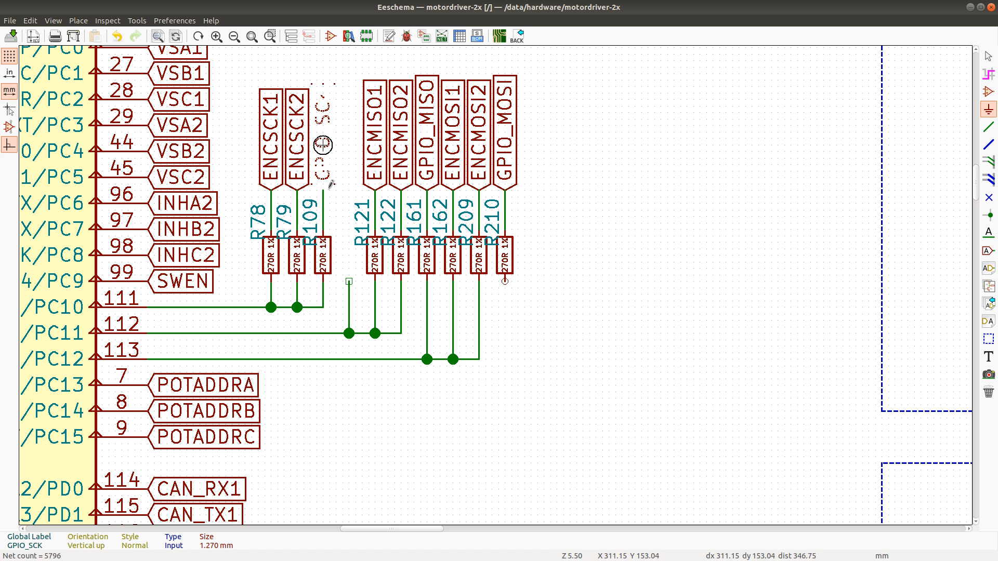
click(349, 190)
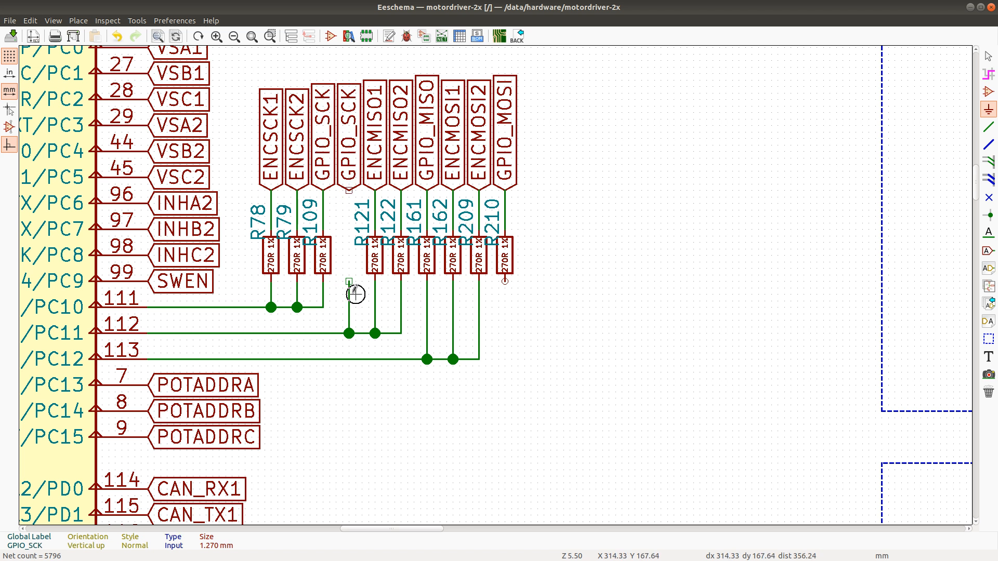
key(Delete)
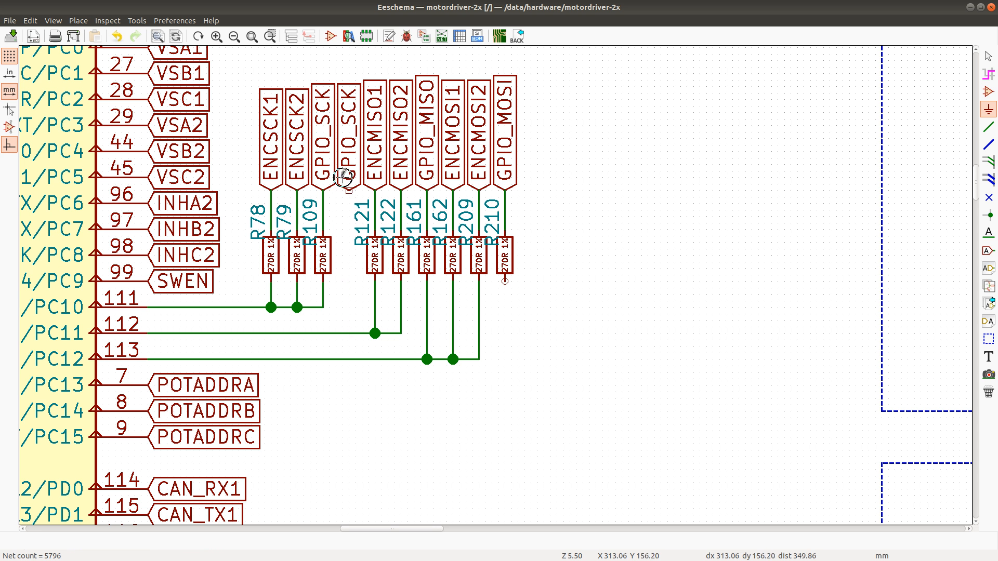
key(c)
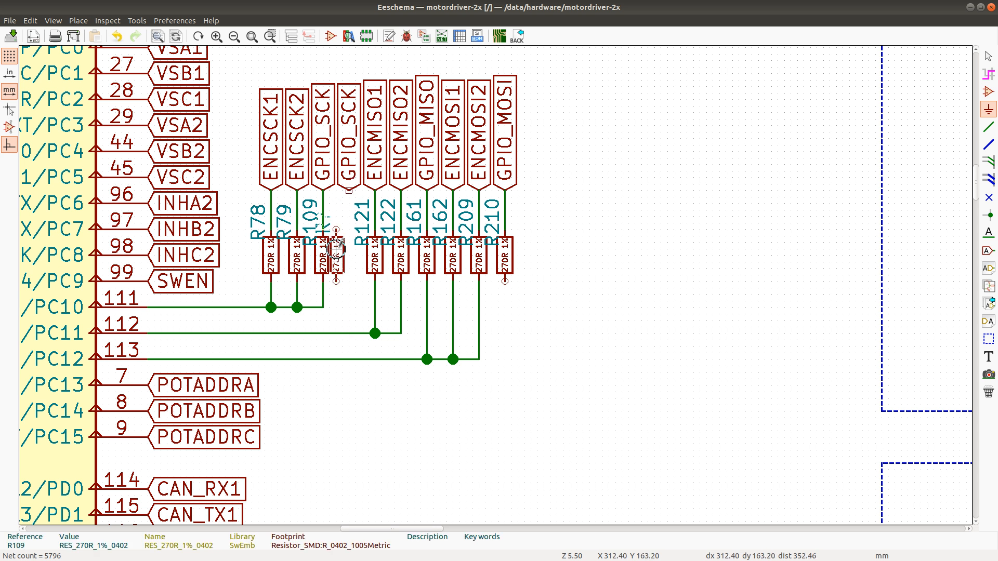
click(349, 250)
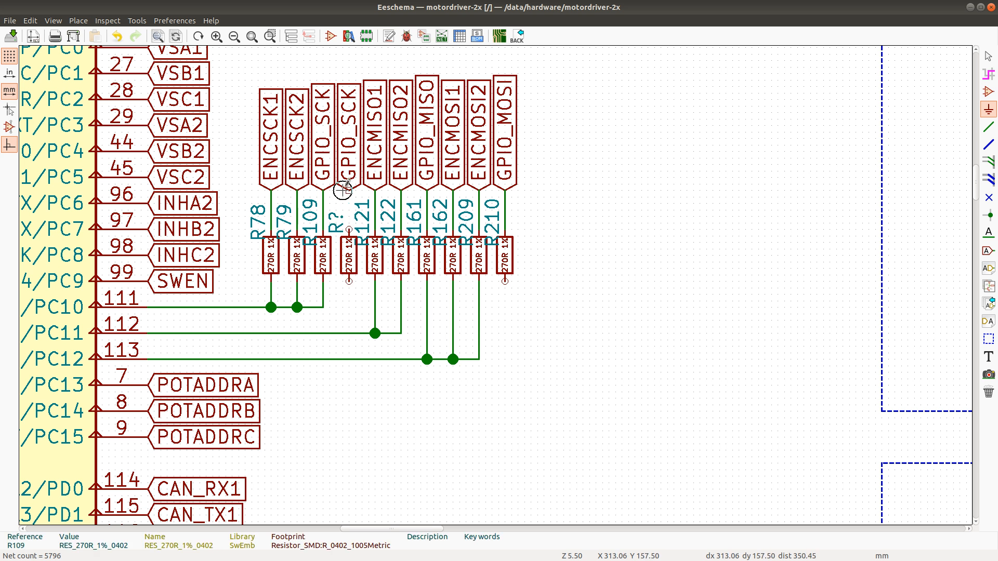
Wire the copied resistor to the GPIO_SCK label copy above it and to the pin 111 net
key(w)
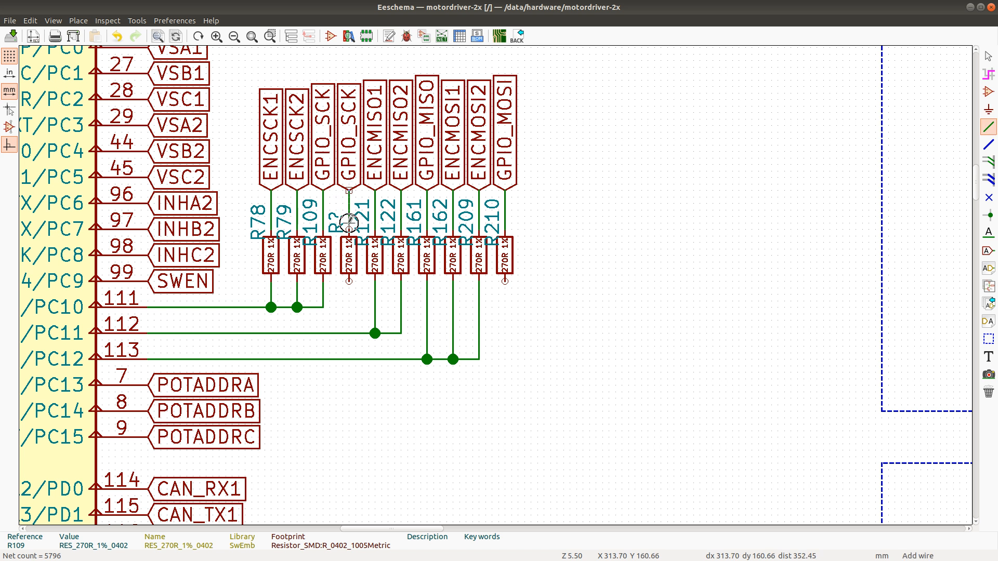
click(349, 281)
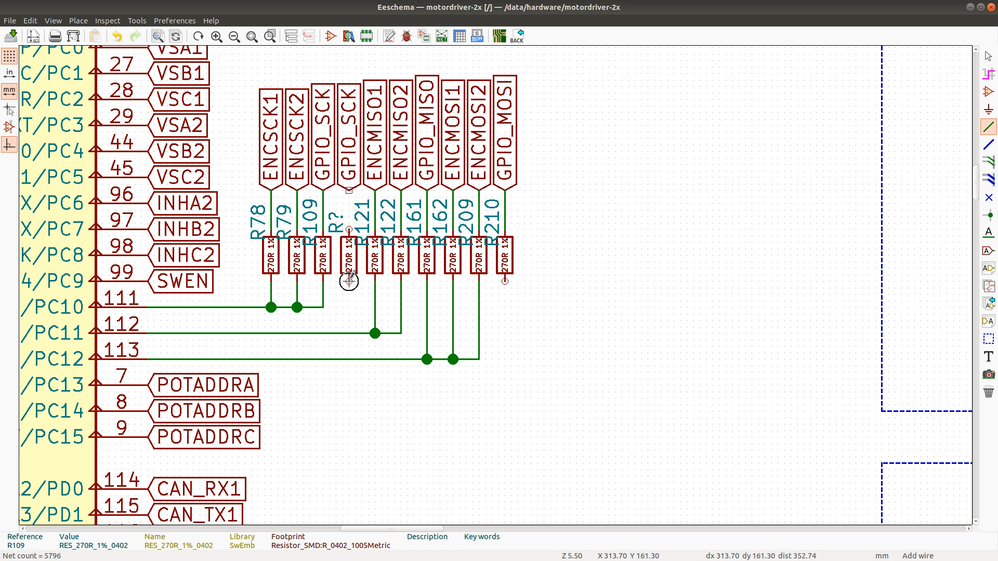
click(323, 308)
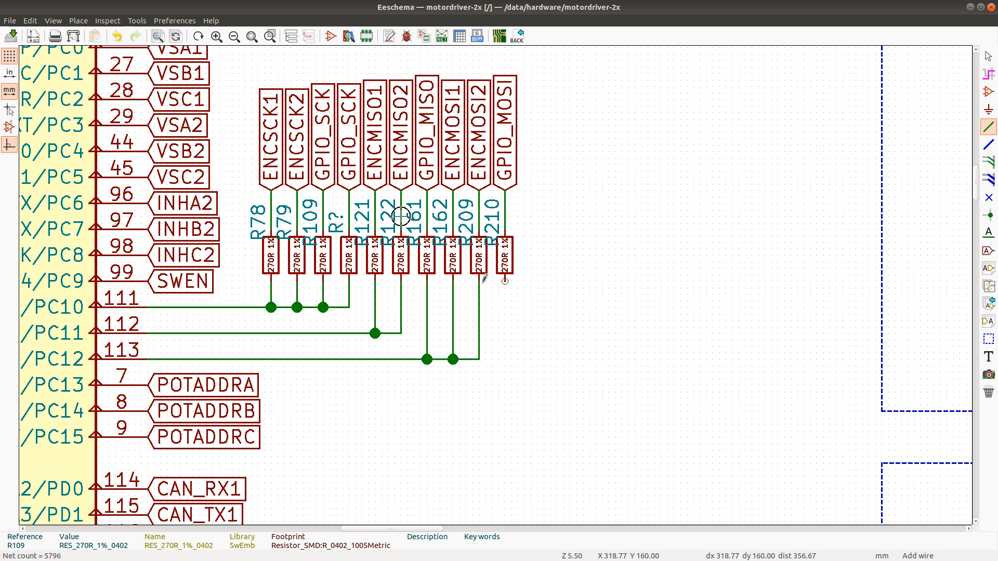
Reroute GPIO_MISO's resistor R161 from the pin 113 net to the pin 112 net and wire R210 to the pin 113 net
scroll(484, 279, down, 1)
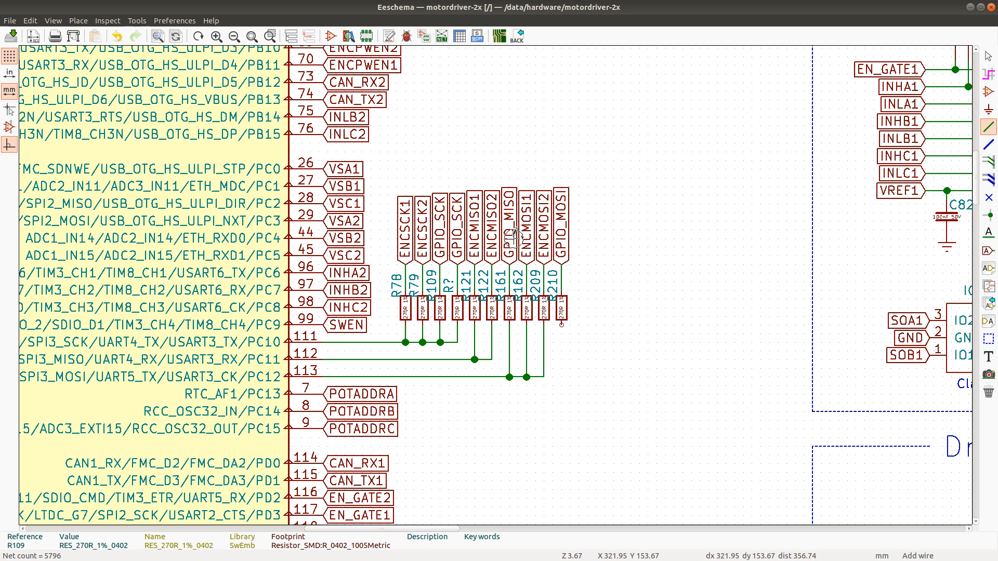
click(510, 359)
click(510, 363)
key(Delete)
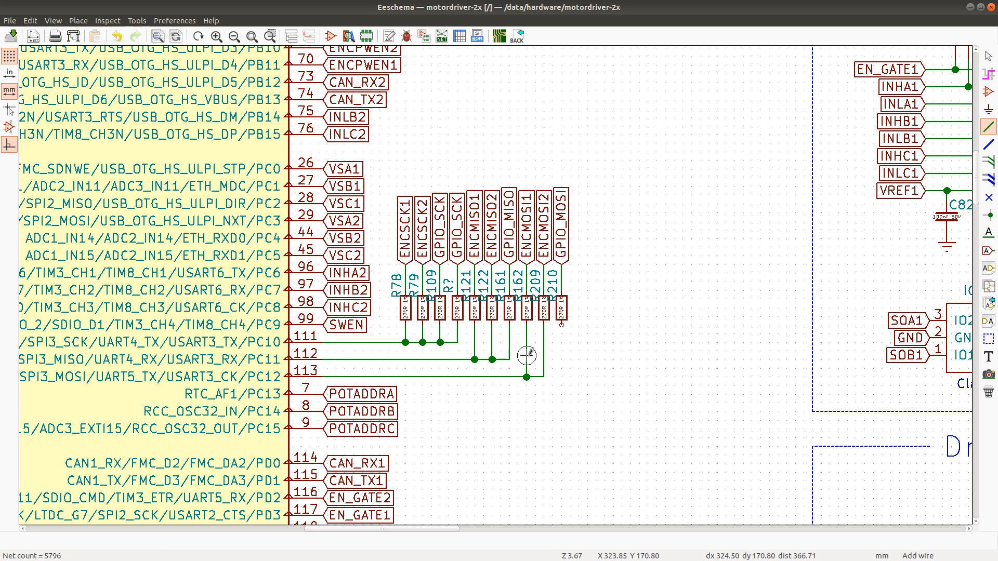
click(561, 323)
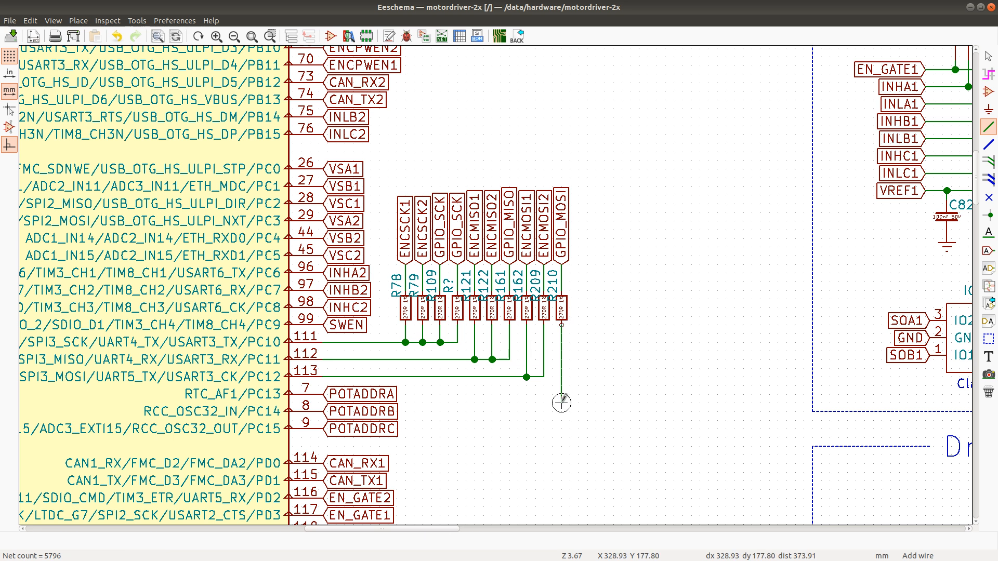
click(544, 377)
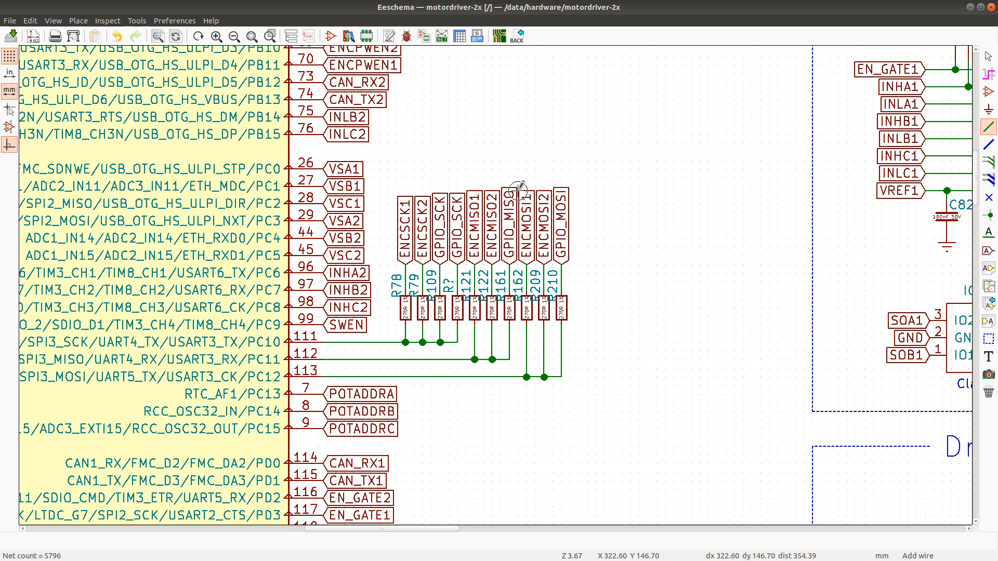
Shift the ENCMOSI1, ENCMOSI2 and GPIO_MOSI labels with their resistors about 2.5 mm away from GPIO_MISO
drag(522, 182, 600, 326)
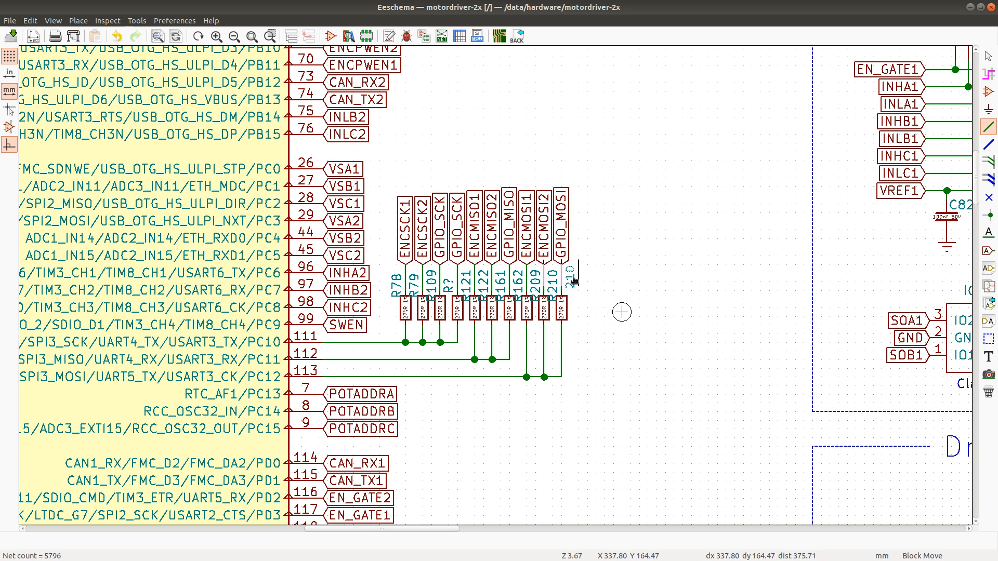
click(621, 313)
drag(531, 169, 631, 309)
click(630, 309)
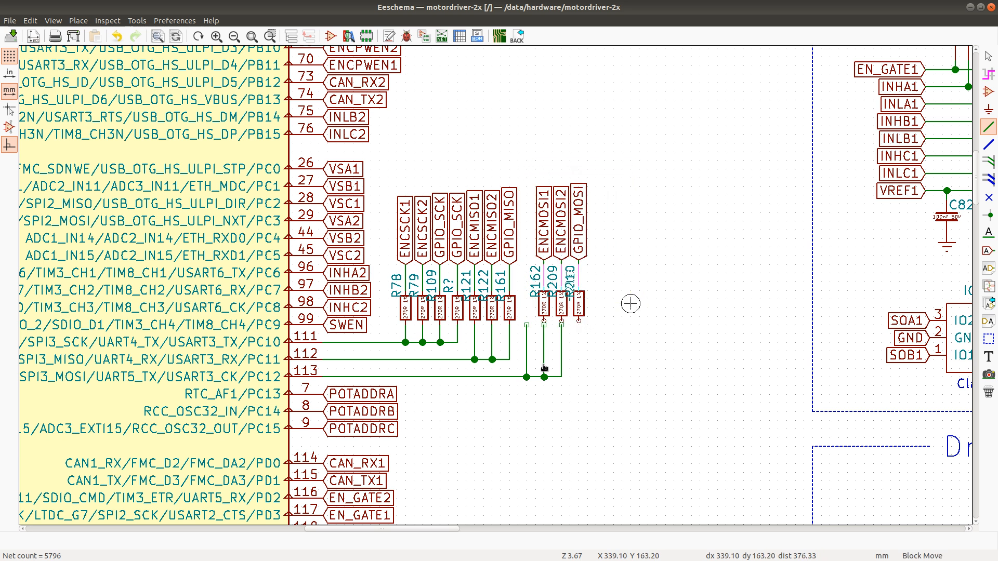
drag(528, 179, 618, 312)
click(618, 312)
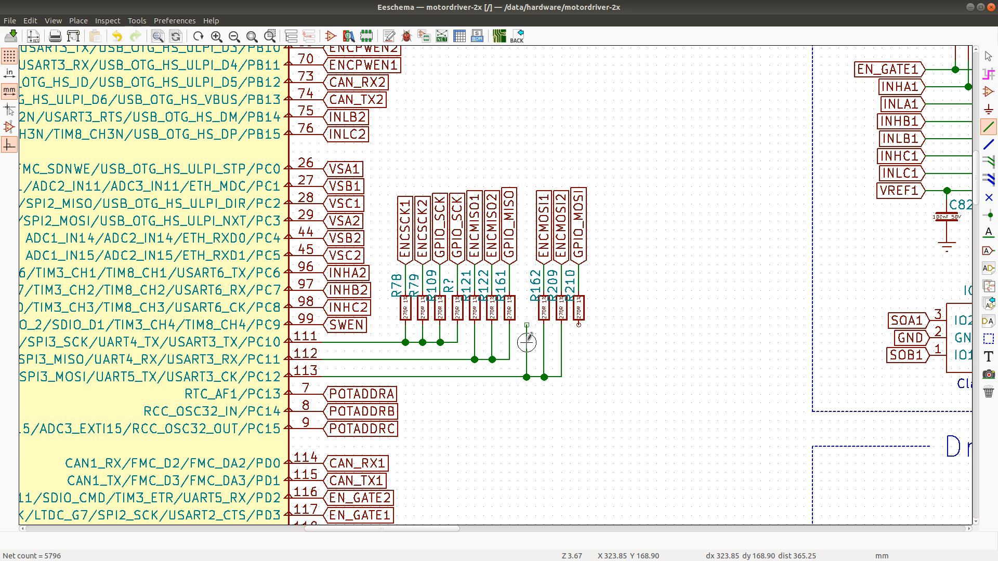
Delete the leftover wire stub on the pin 113 net and wire R210 to that net
key(Delete)
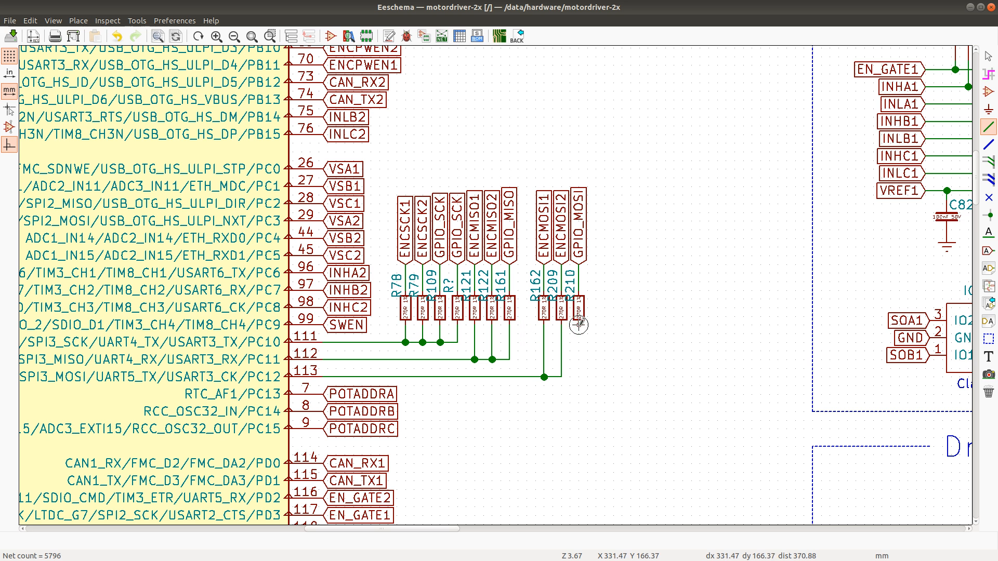
click(578, 325)
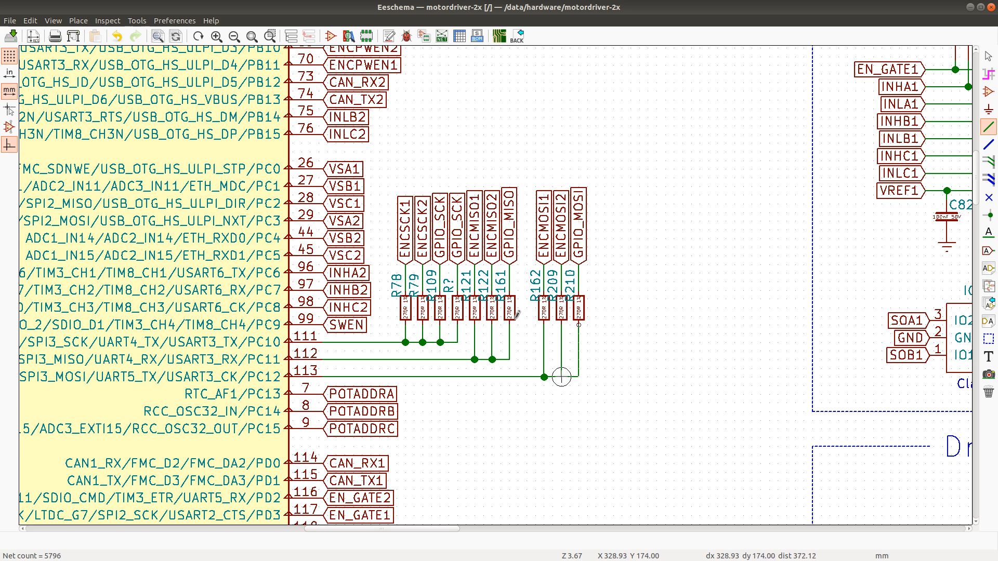
click(562, 377)
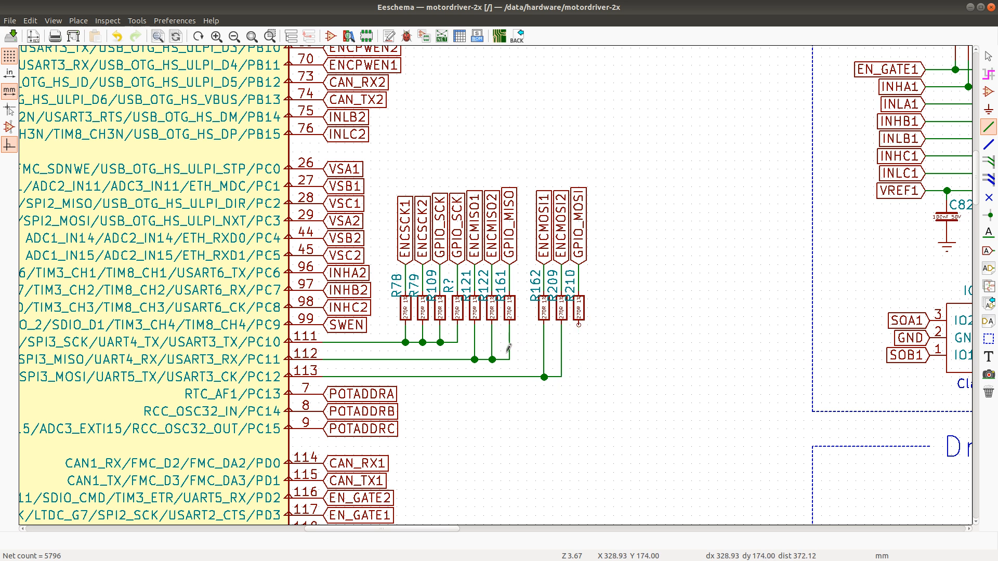
Copy resistor R161 into the gap between R161 and R162
click(514, 312)
key(c)
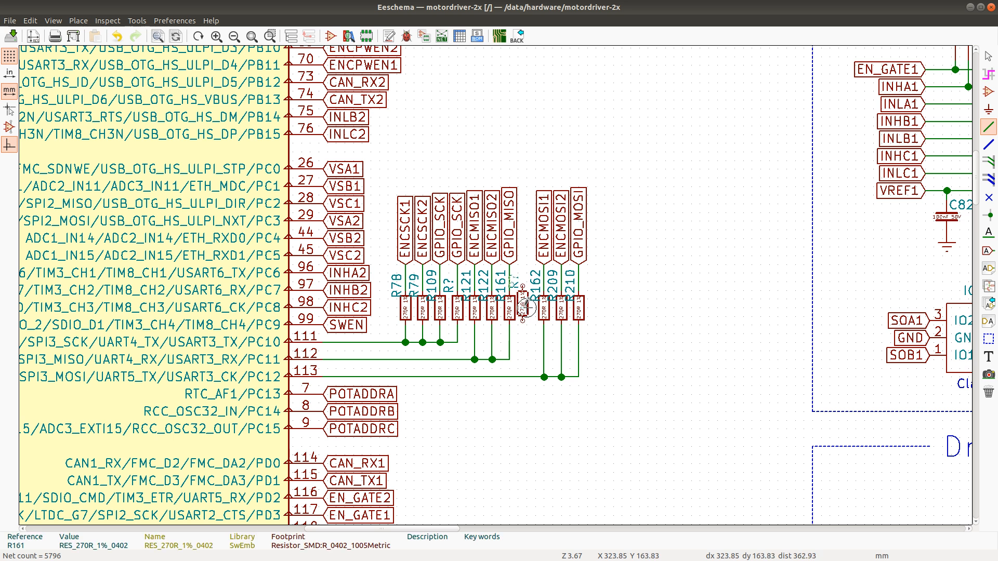
click(528, 312)
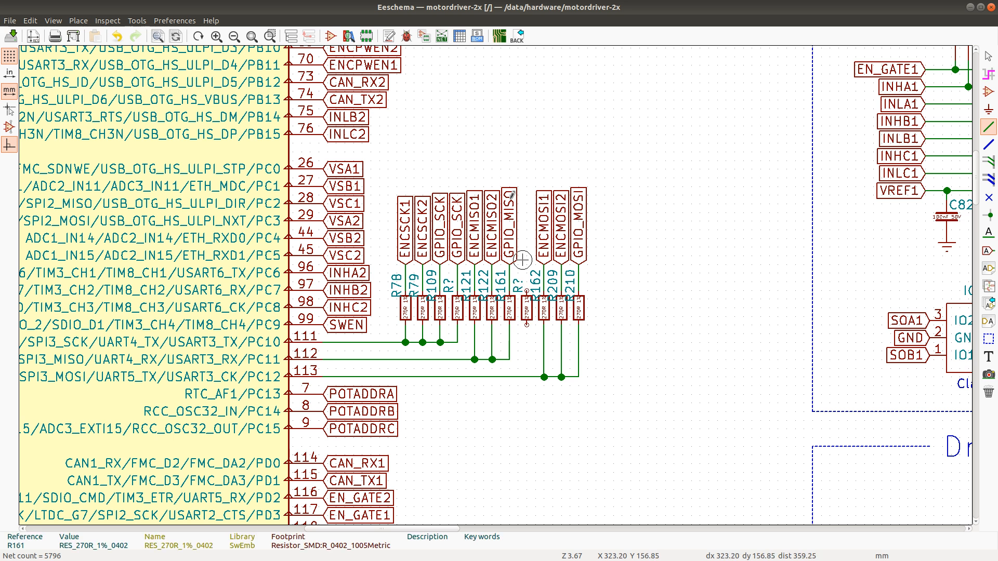
Rename the second GPIO_SCK global label on the pin 111 net to GPEX_SCK
double_click(459, 232)
click(395, 229)
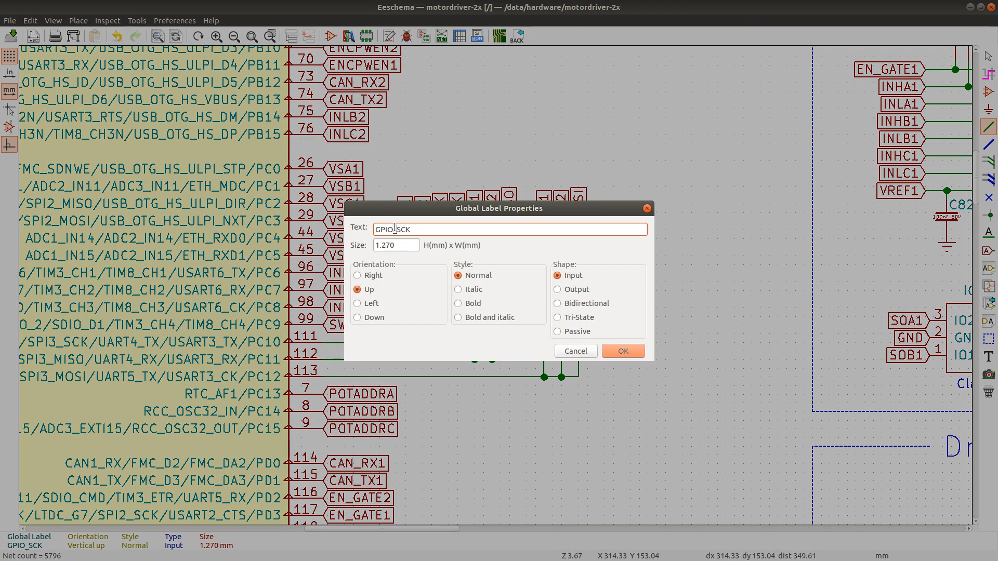
key(BackSpace)
key(BackSpace)
text(EX)
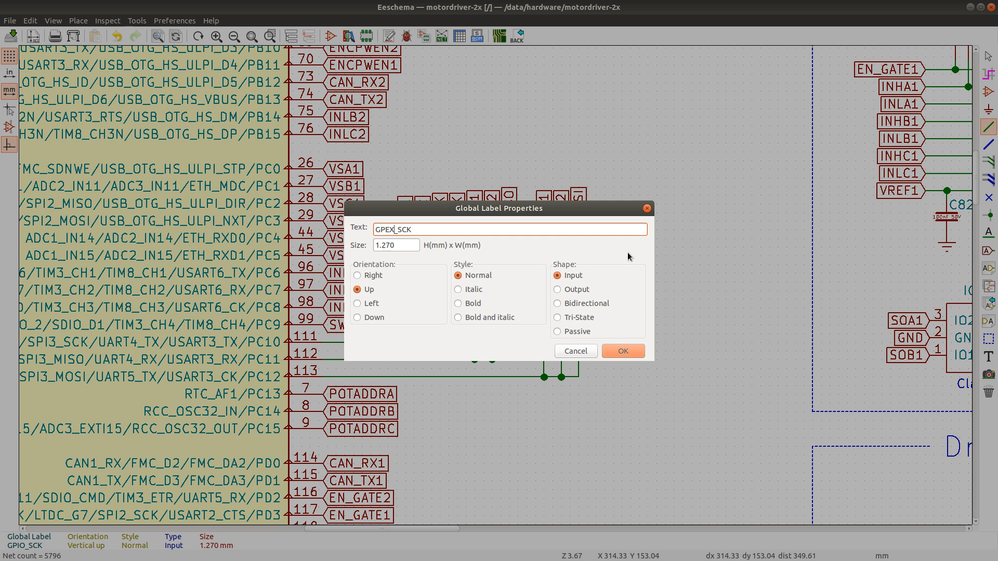
key(Return)
Copy the GPIO_MISO label above the new resistor beside R161, rename it GPEX_MISO, and wire the resistor to the pin 112 net
key(c)
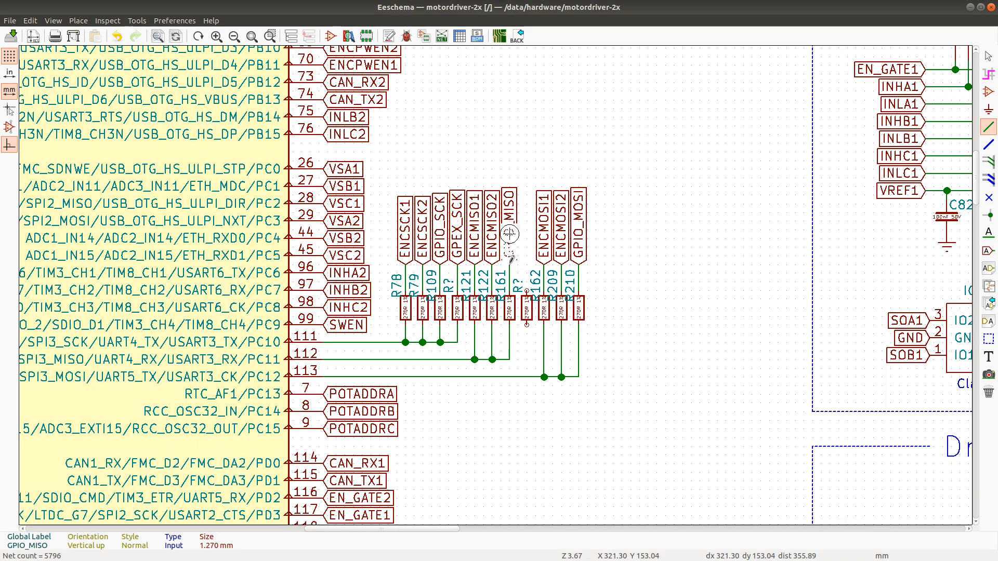
click(526, 264)
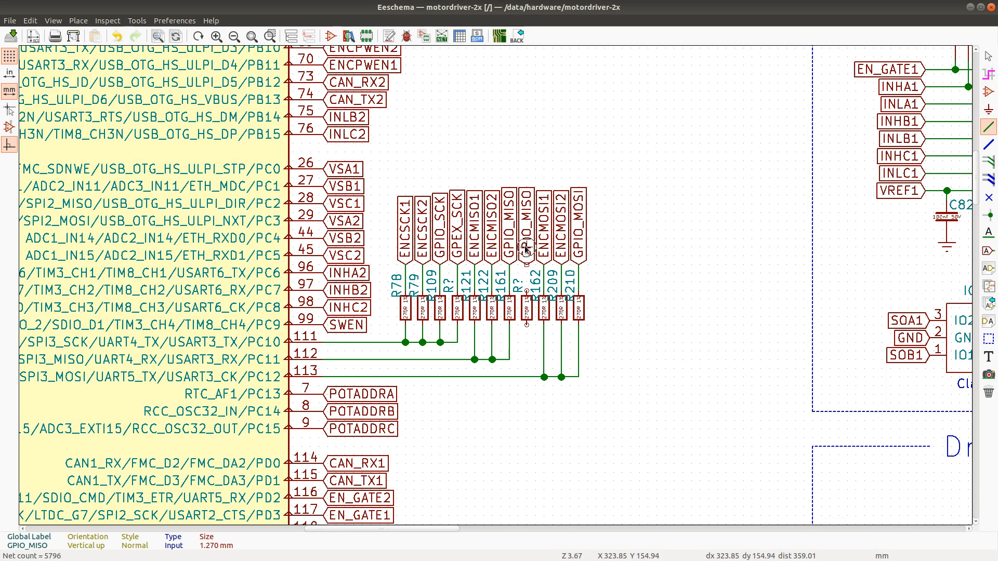
key(e)
click(391, 227)
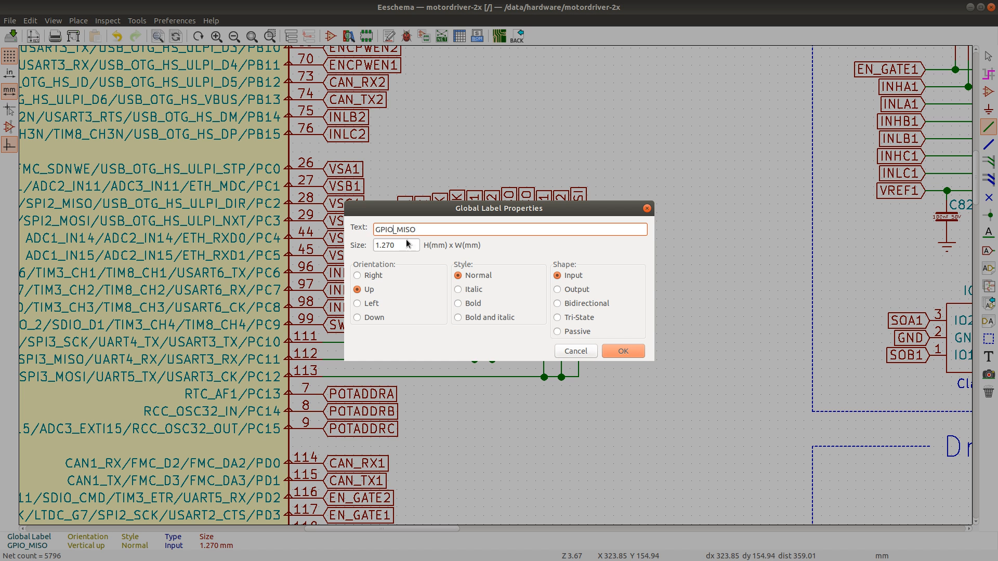
key(BackSpace)
key(BackSpace)
text(EX)
key(Return)
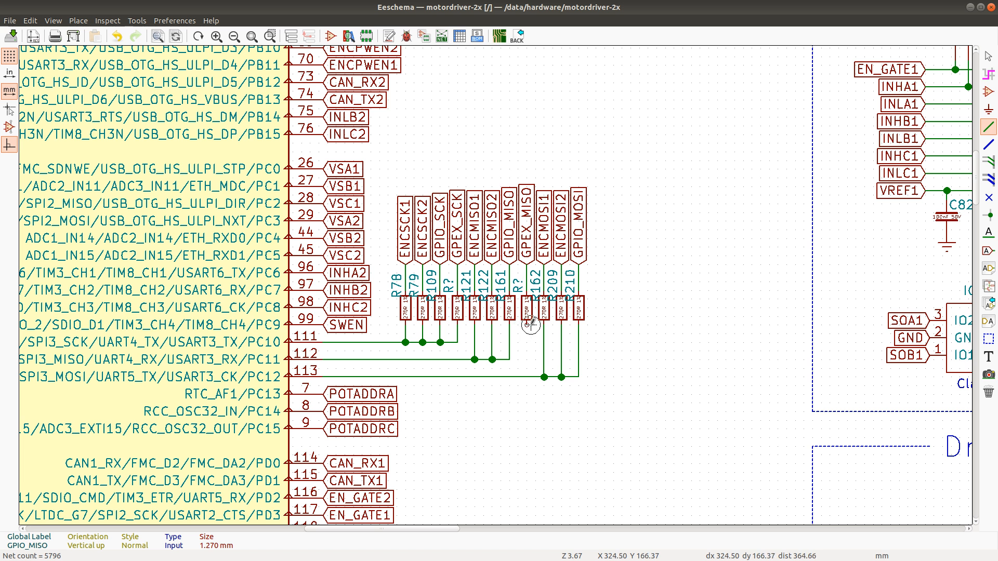
click(526, 325)
click(525, 357)
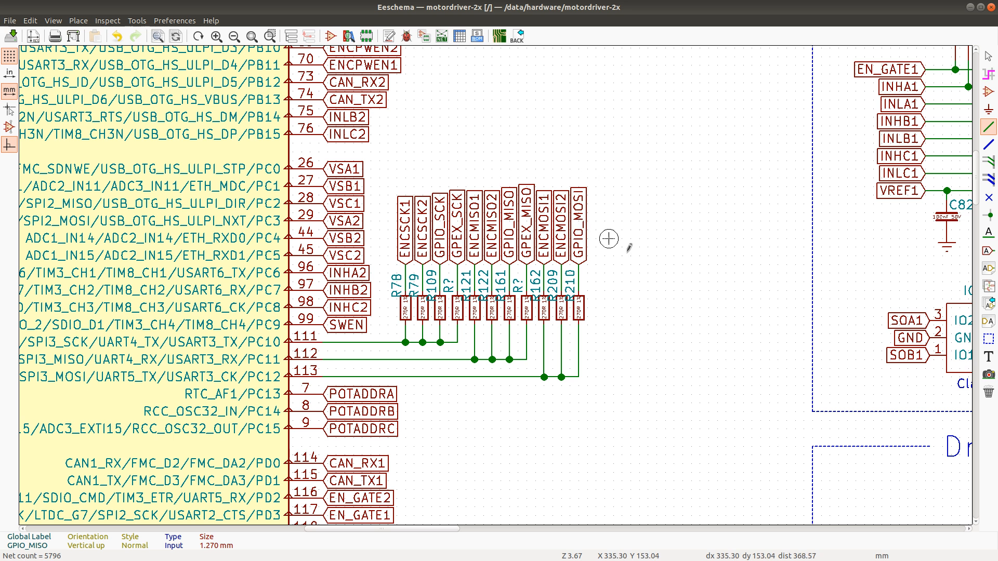
Copy the GPIO_MOSI label and its resistor R210 one position beyond the end of the SPI3 label row
key(c)
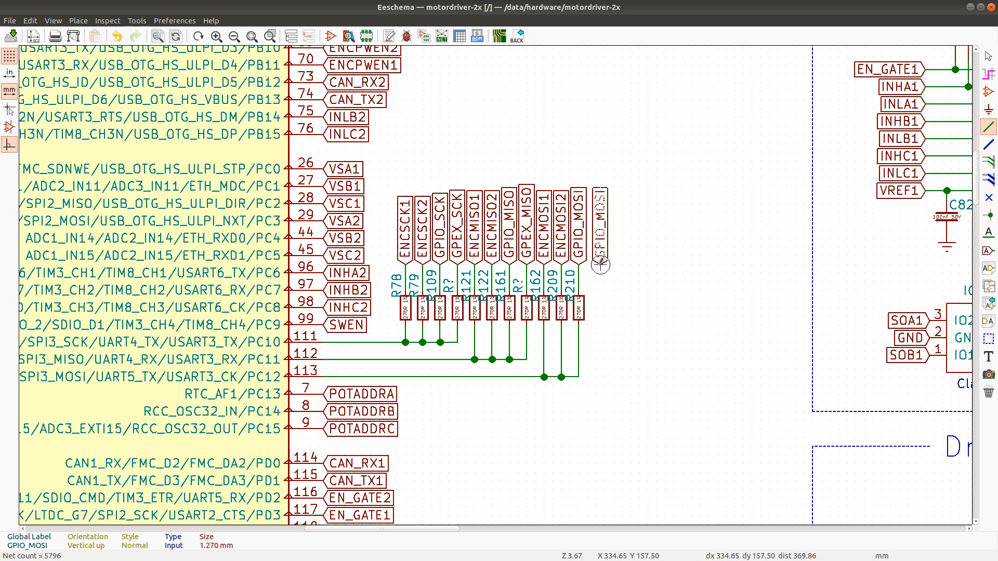
click(598, 265)
key(c)
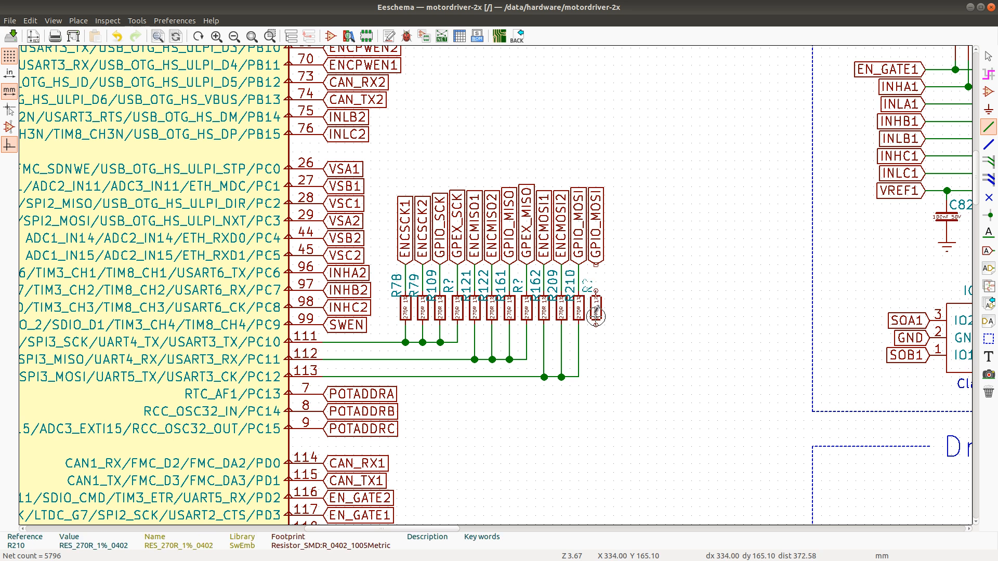
click(596, 315)
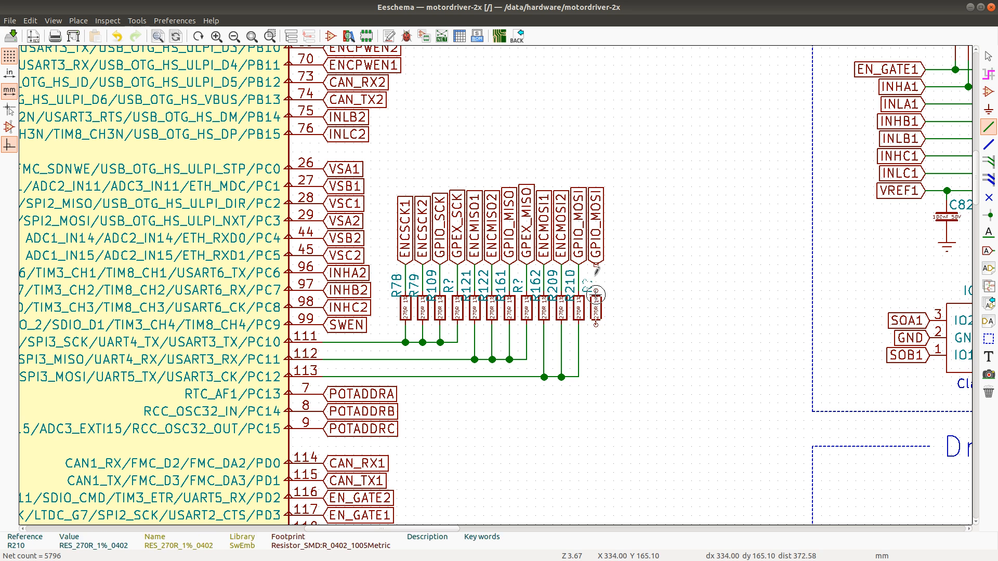
Wire the resistor copied beside R210 up to its GPIO_MOSI label and down to the pin 113 net
click(595, 265)
click(596, 291)
click(597, 325)
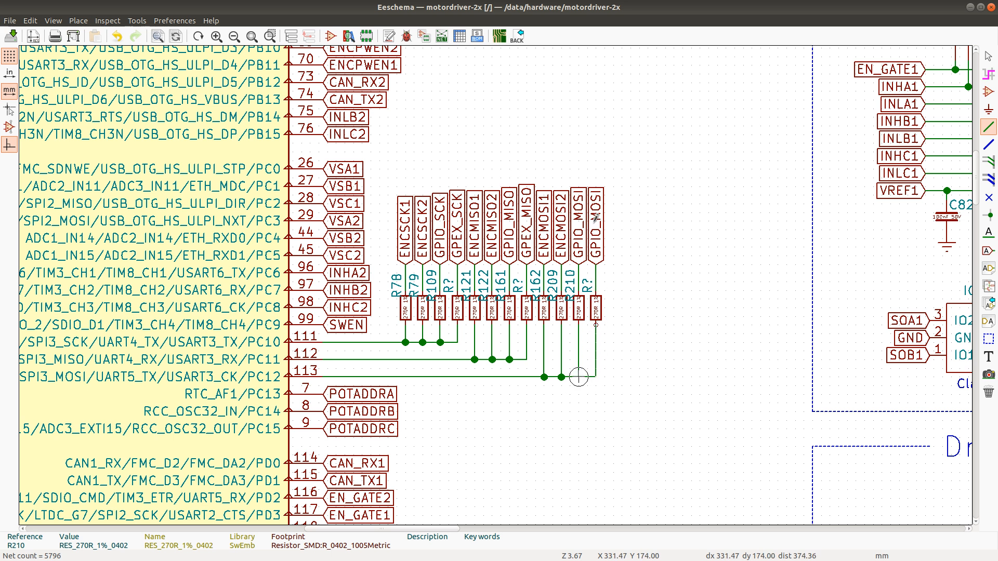
click(578, 377)
Rename the second GPIO_MOSI global label at the end of the SPI3 row to GPEX_MOSI
double_click(594, 221)
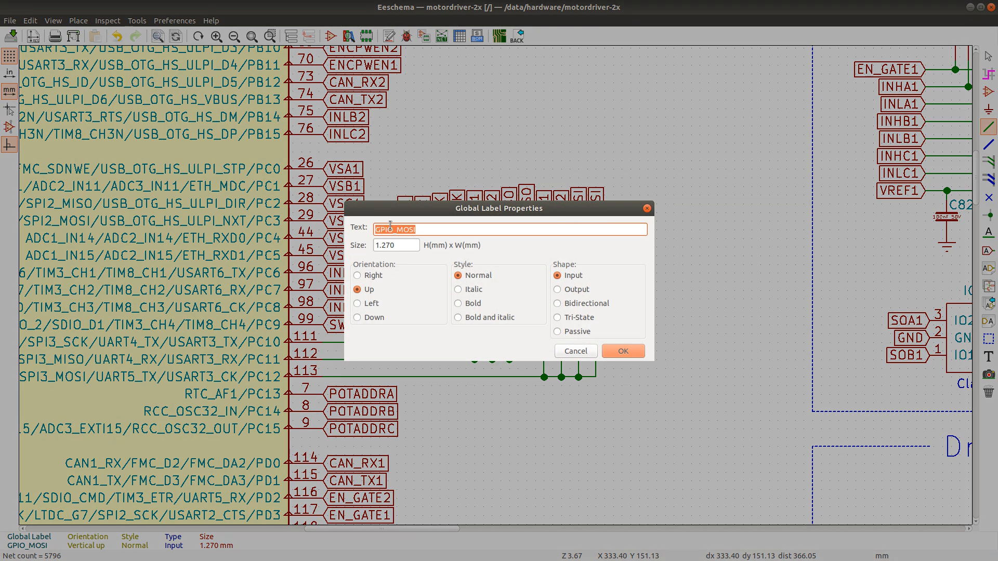
click(395, 231)
key(BackSpace)
key(BackSpace)
text(EX)
key(Return)
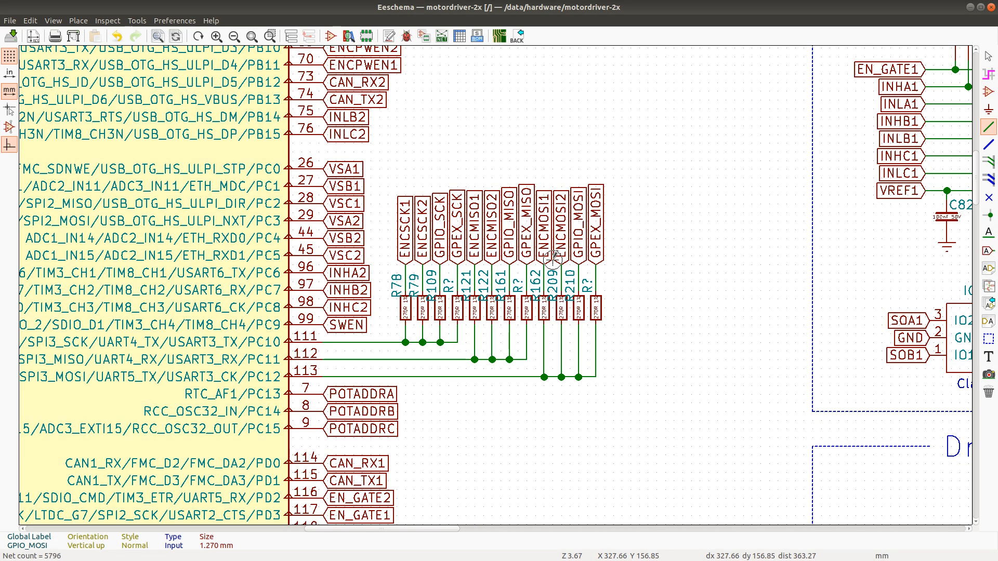
Save the schematic and annotate the new resistors across the entire schematic, keeping existing annotations
key(ctrl+s)
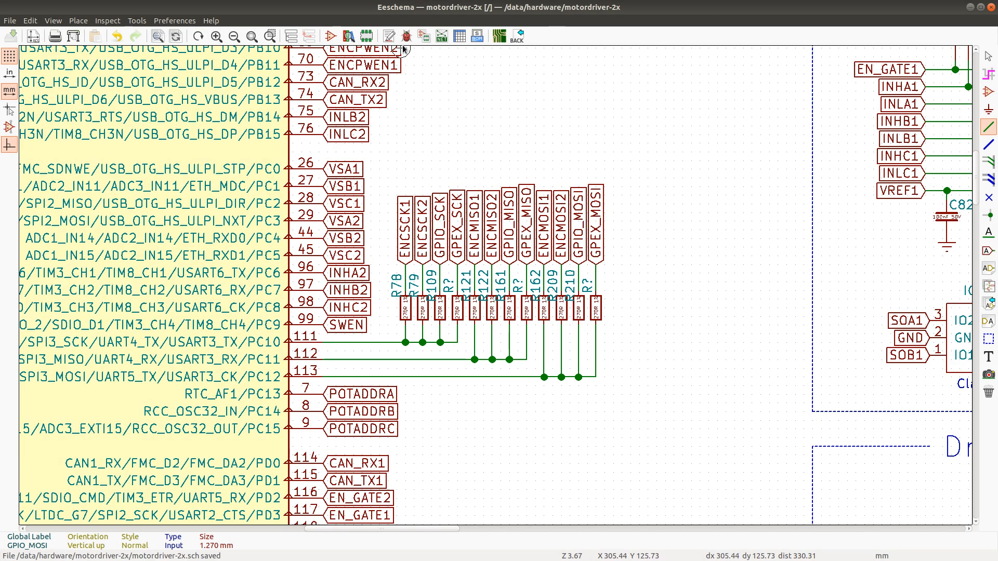
click(389, 36)
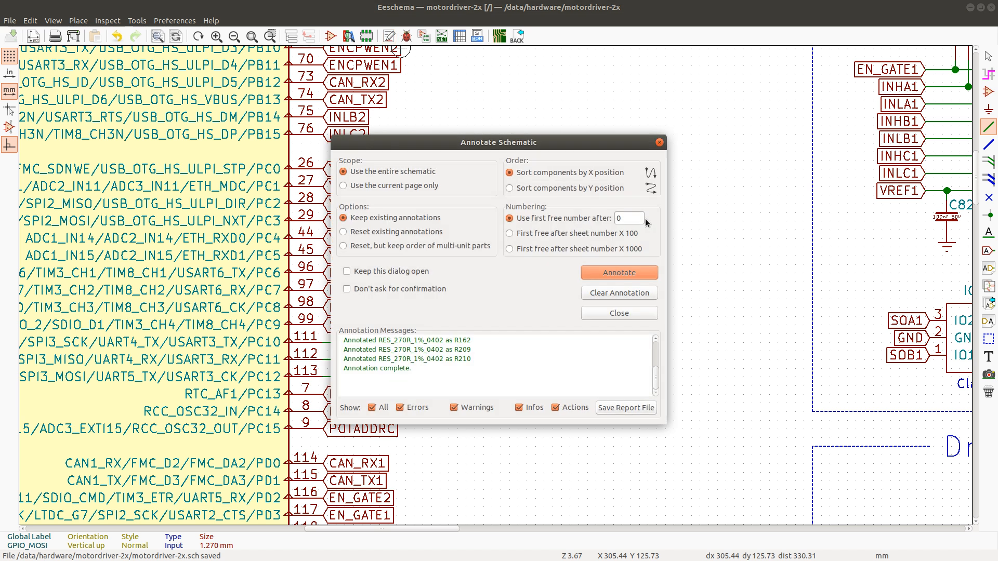
click(620, 273)
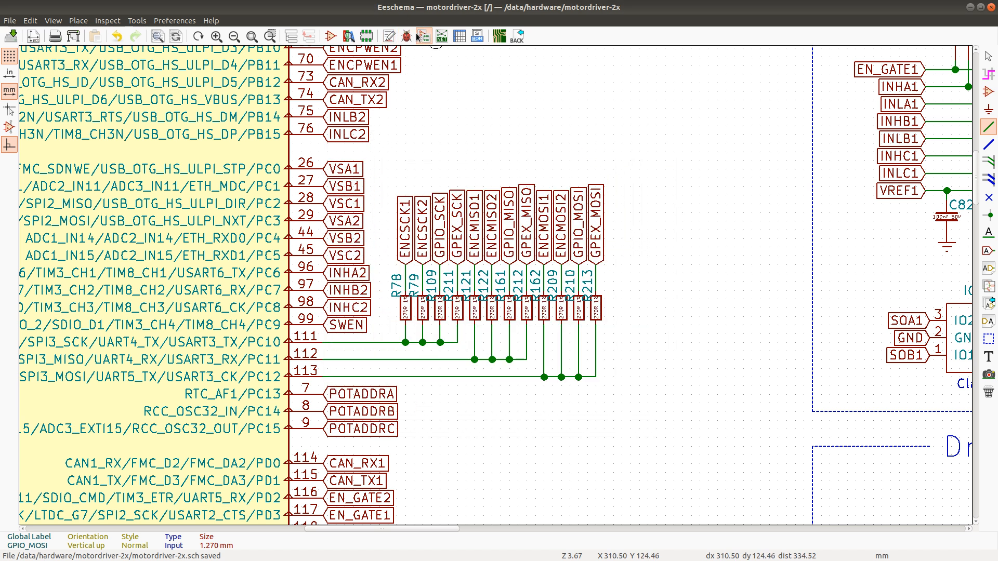
Rerun the electrical rules check and locate the error about power input pin 29 of U31
click(407, 35)
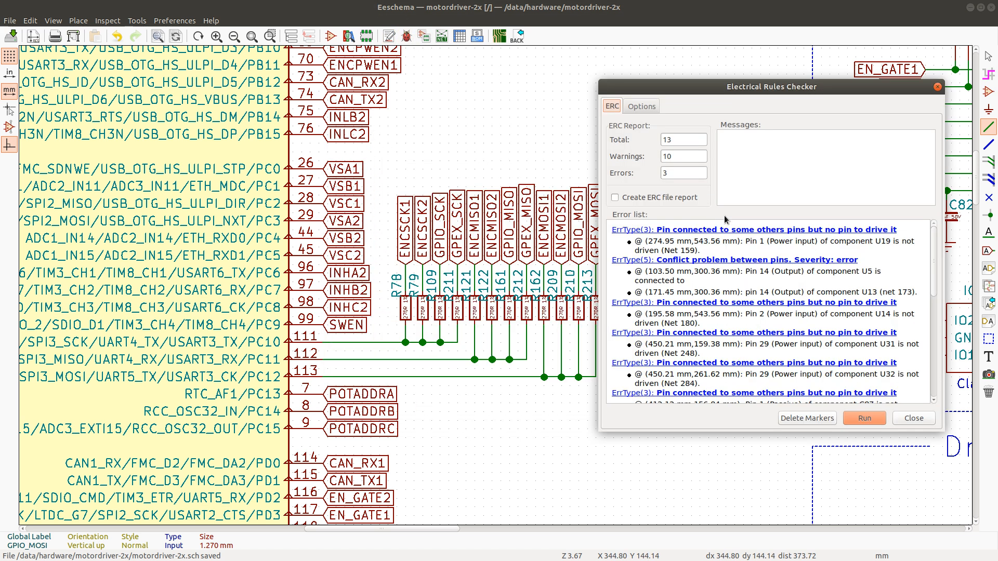
click(867, 415)
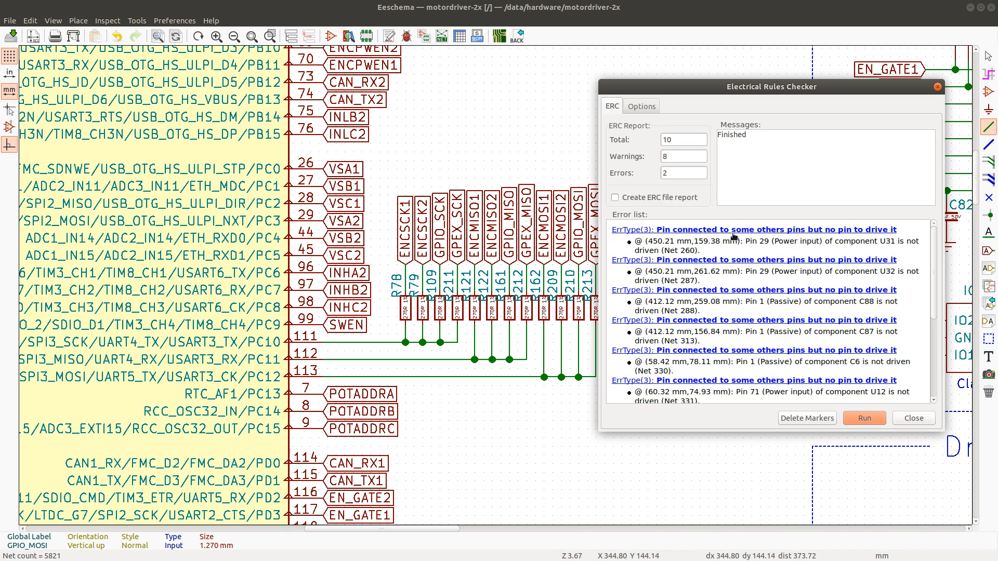
click(733, 234)
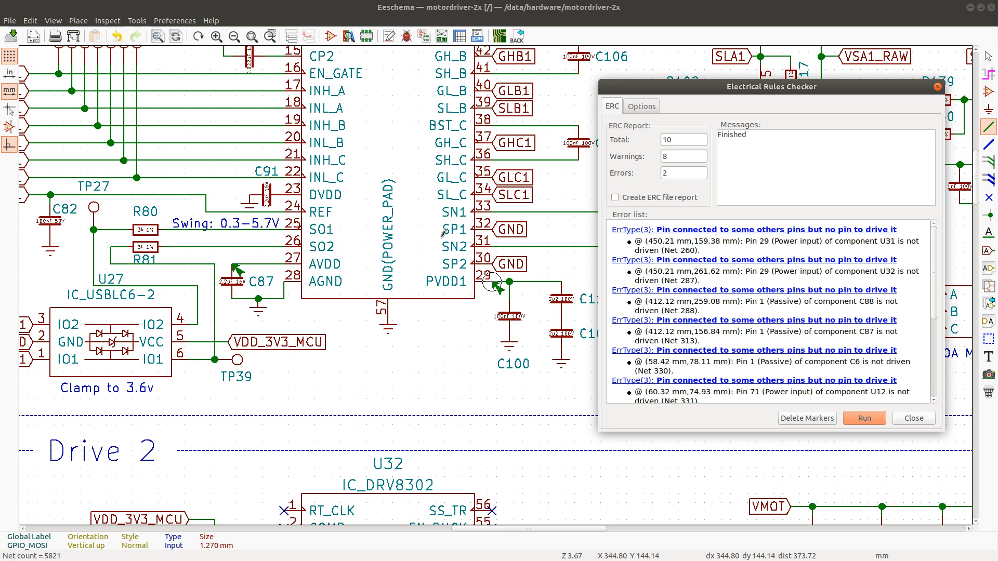
scroll(491, 282, down, 1)
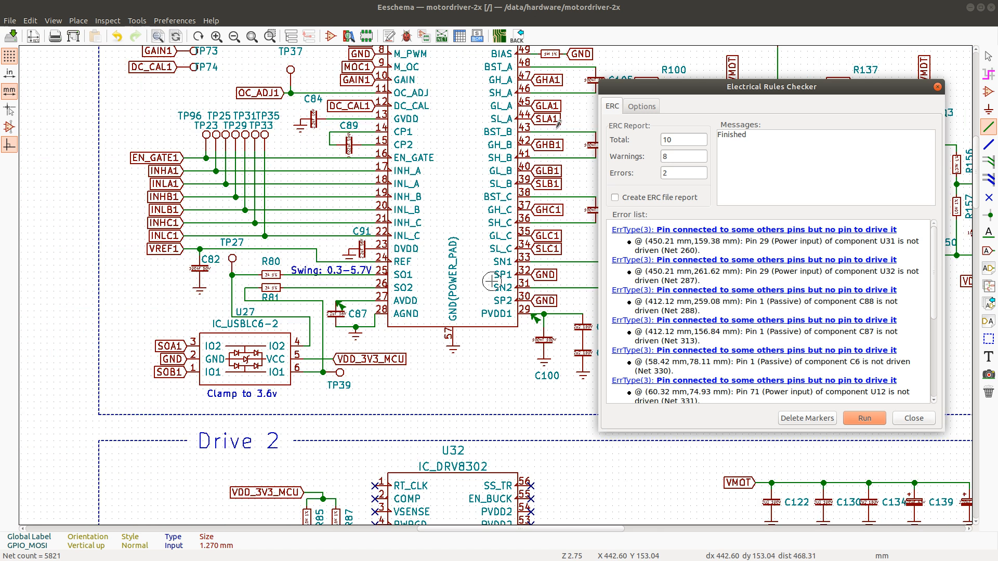
scroll(491, 281, down, 1)
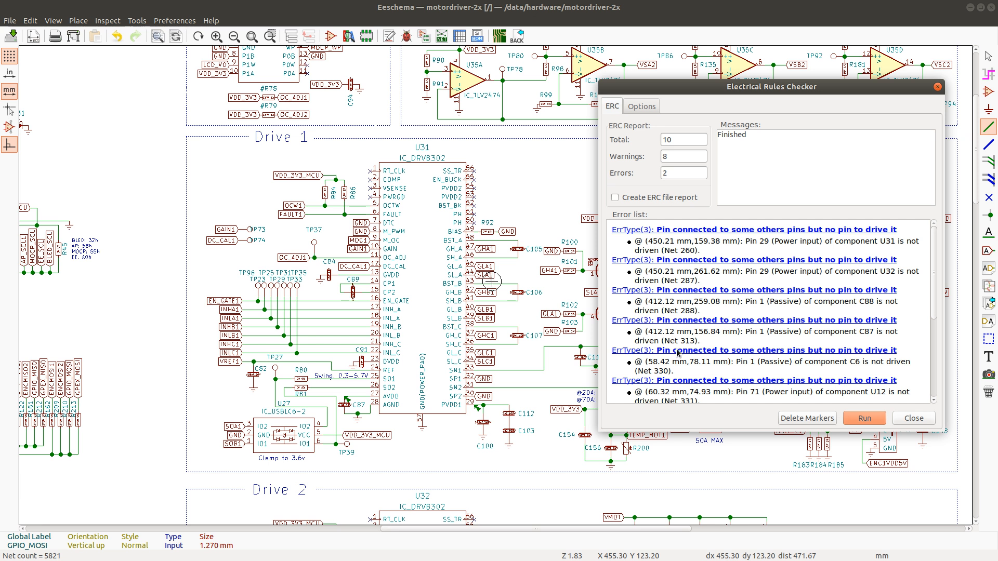
Switch to Firefox and compare the PVDD1 wiring in the DRV8302 datasheet's typical application with U31 in the schematic
key(alt+Tab)
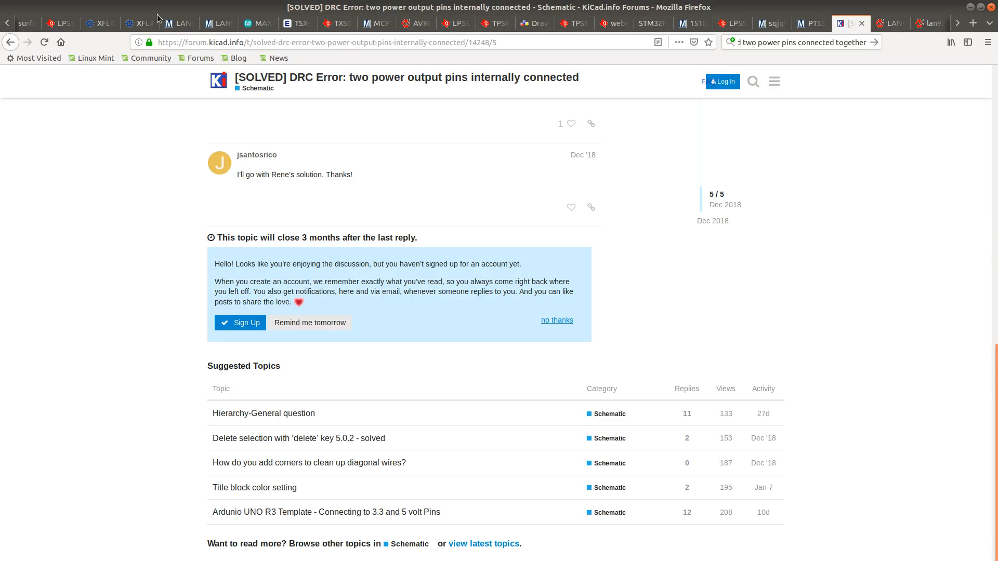
click(5, 22)
click(5, 23)
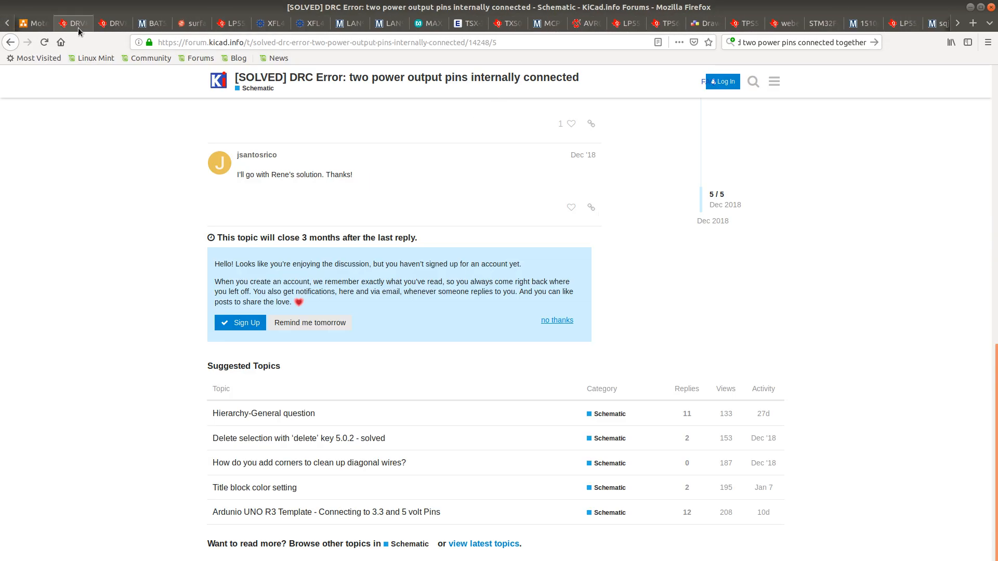
click(107, 24)
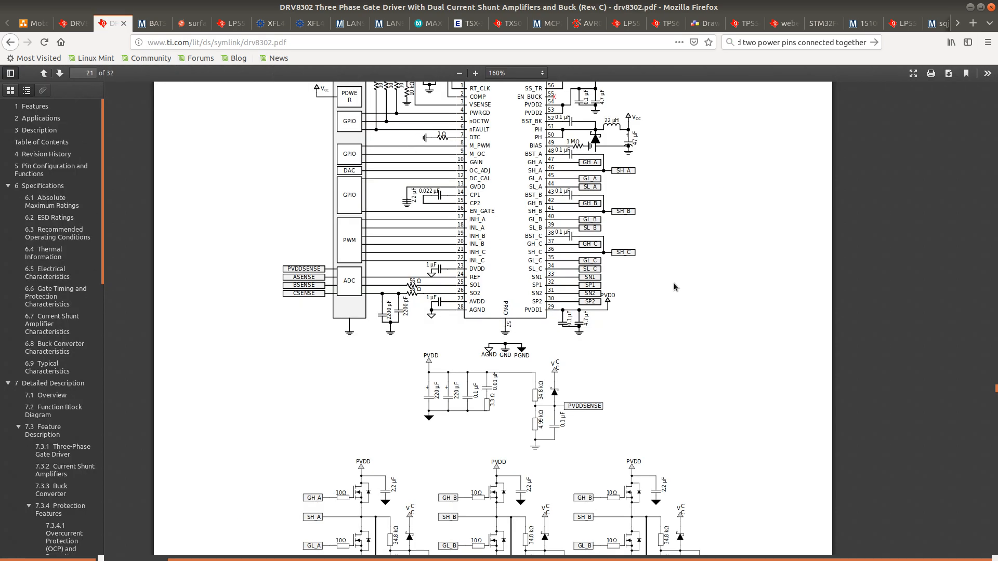
scroll(650, 291, up, 2)
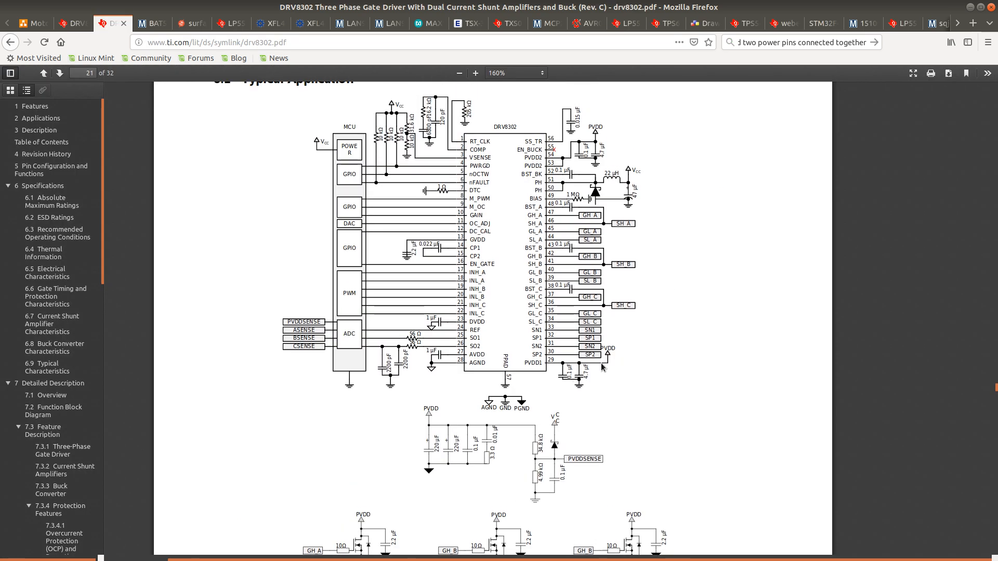
key(alt+Tab)
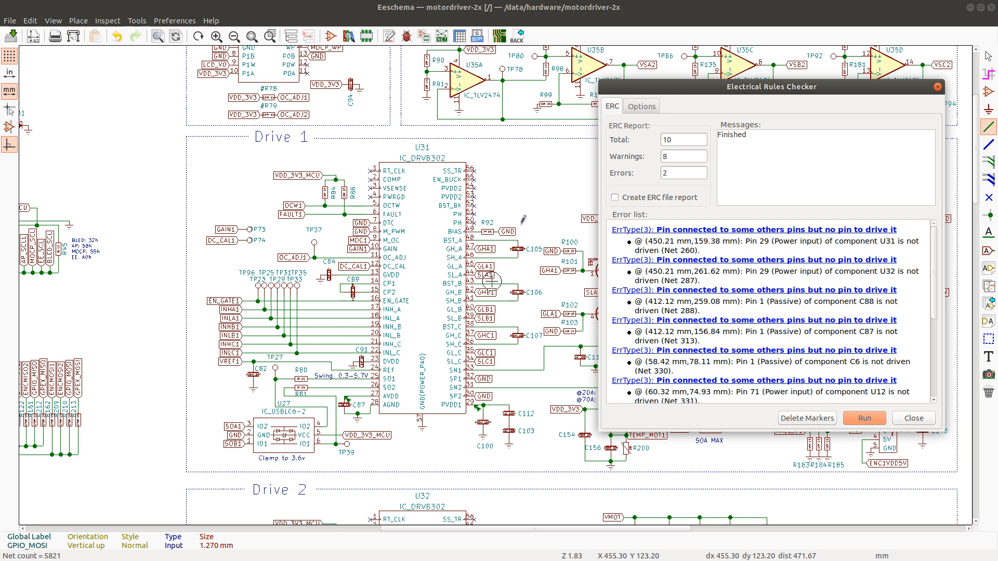
key(alt+Tab)
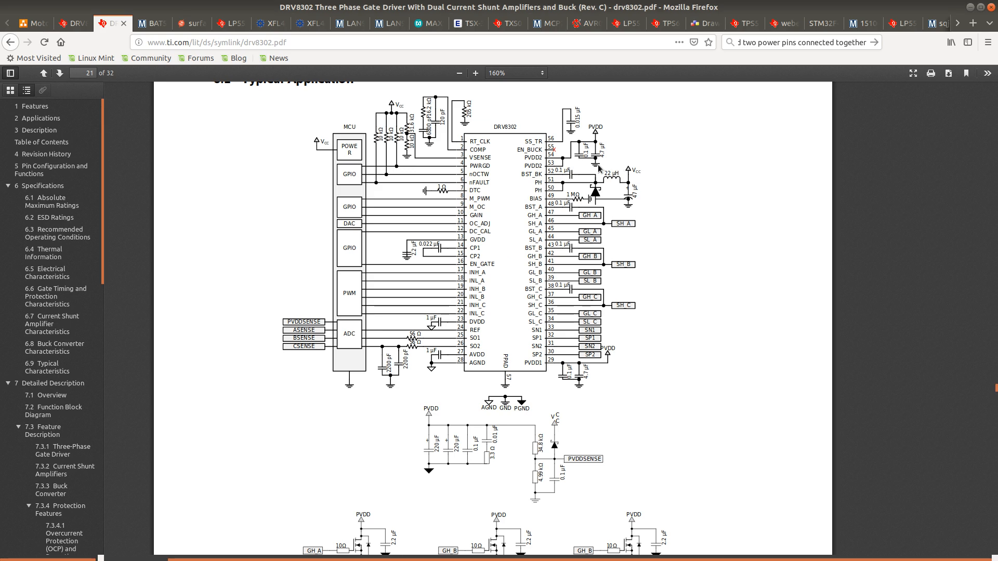
key(alt+Tab)
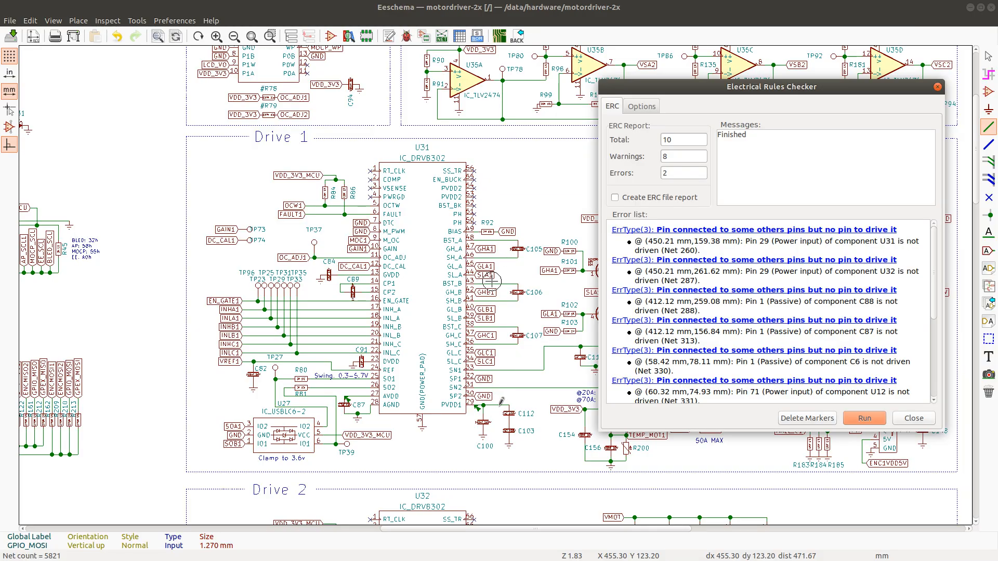
key(alt+Tab)
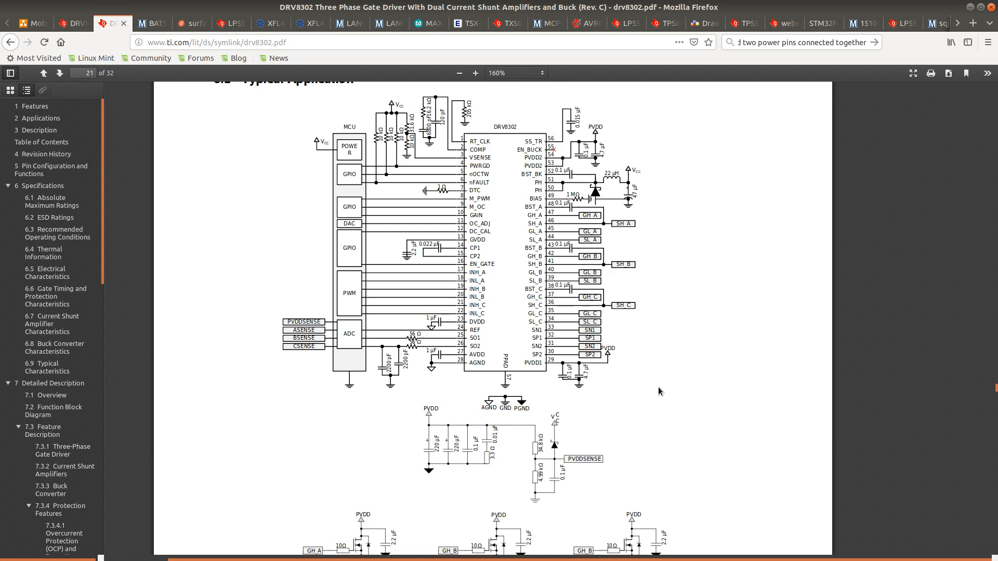
key(alt+Tab)
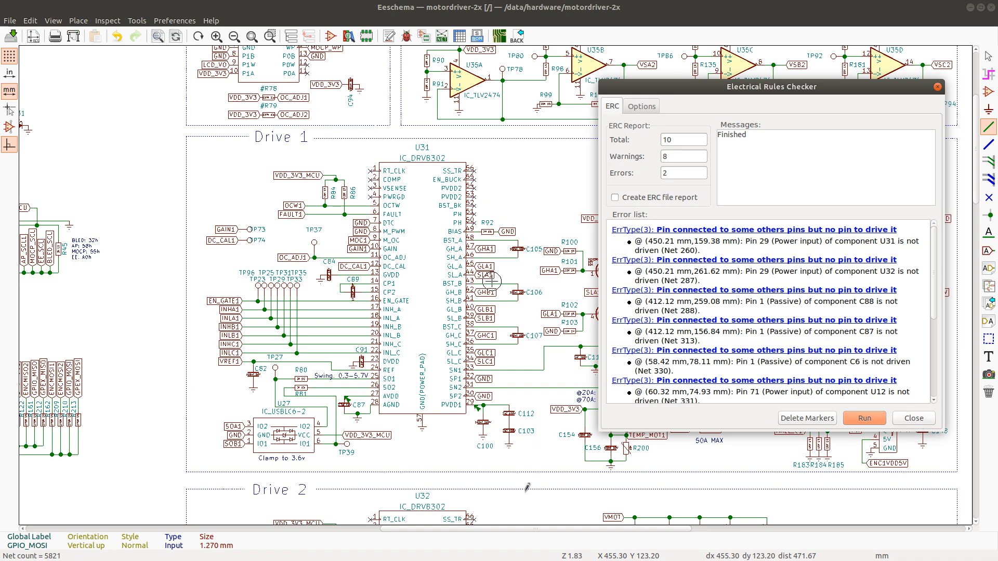
Attach a VMOT global label to the PVDD1 (pin 29) wire of U31 above C112, rotated to face the wire
drag(435, 529, 512, 535)
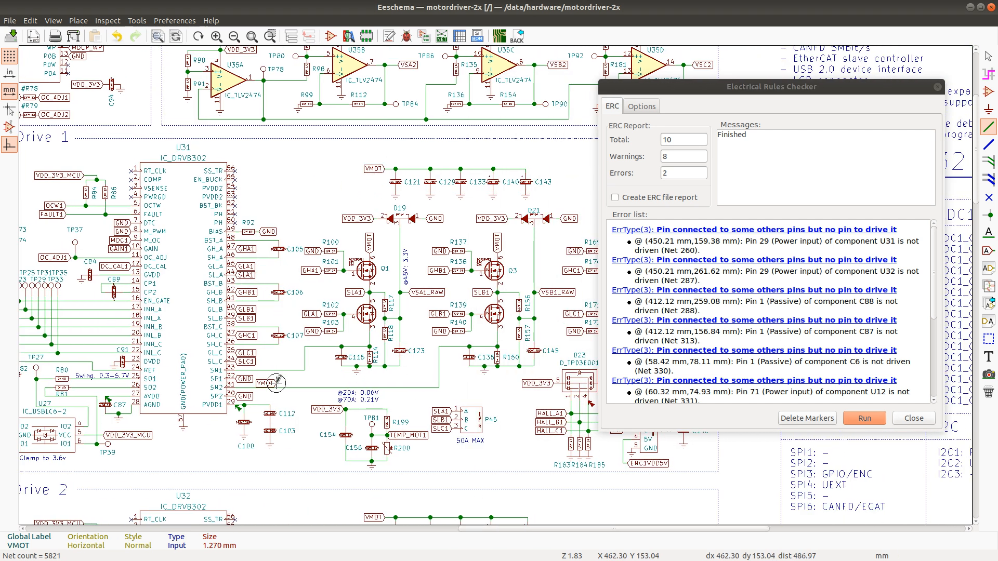
scroll(278, 386, up, 1)
scroll(491, 287, up, 2)
key(r)
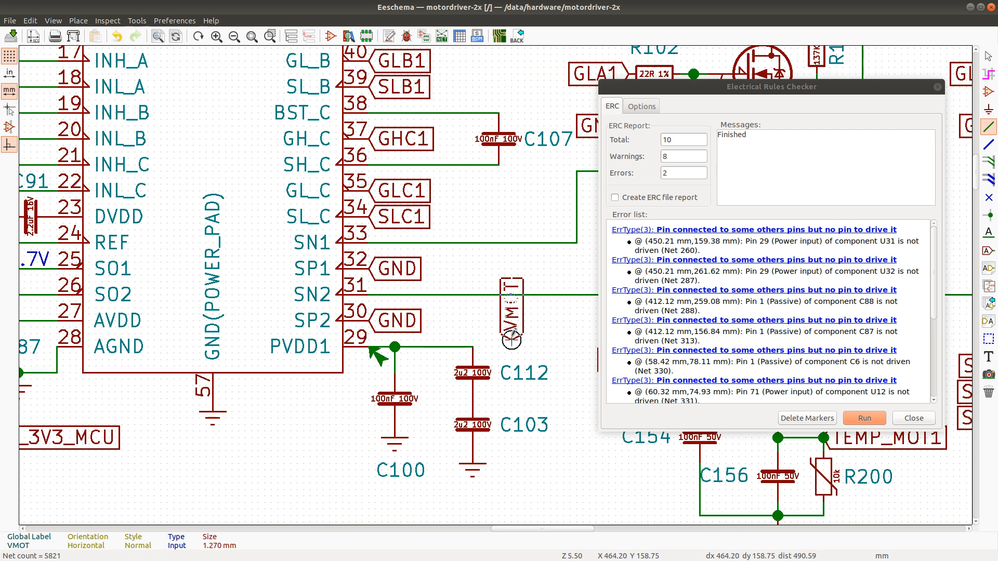
key(r)
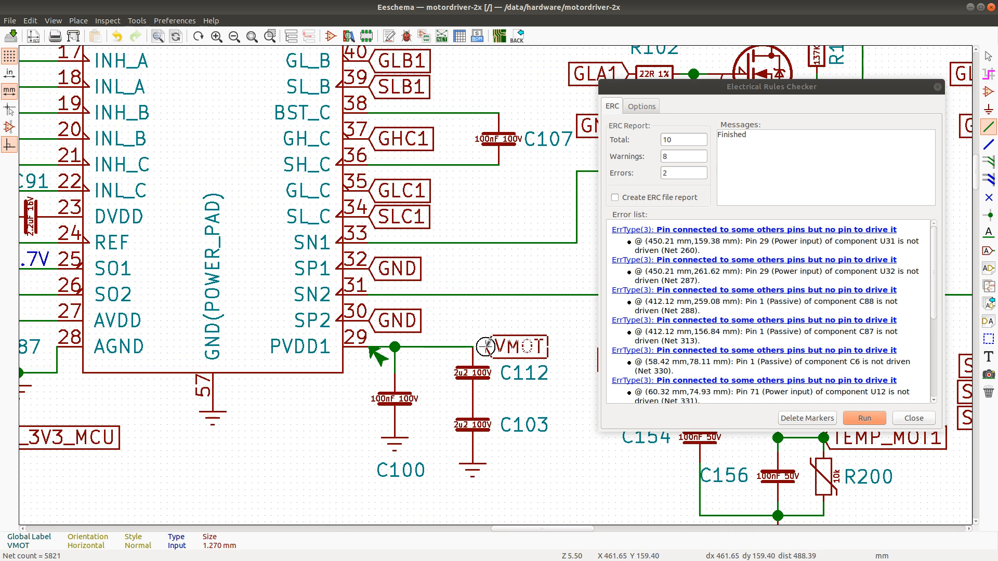
click(486, 346)
Copy the VMOT label onto the PVDD1 (pin 29) wire of U32 above C113
key(c)
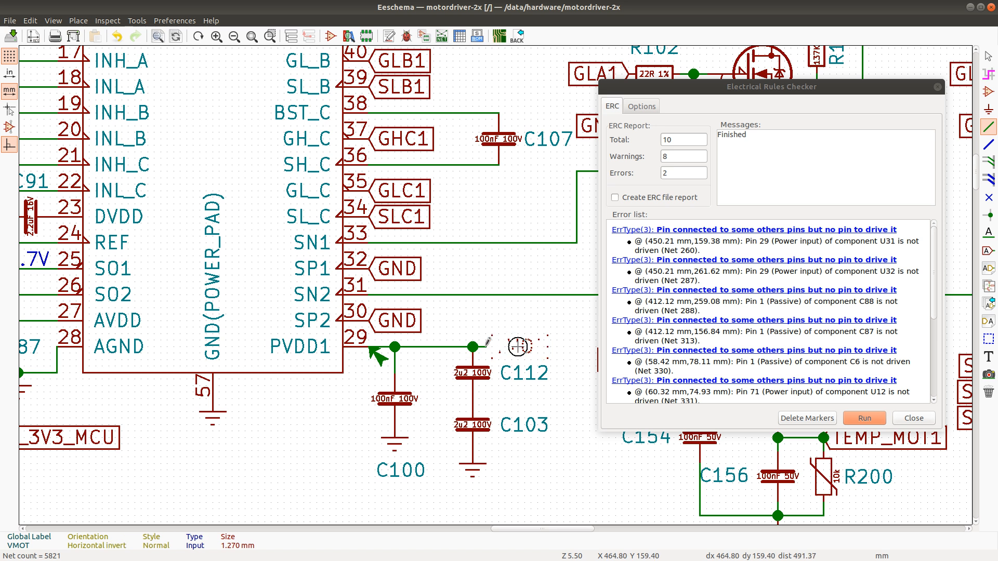
scroll(485, 346, down, 1)
scroll(492, 359, down, 1)
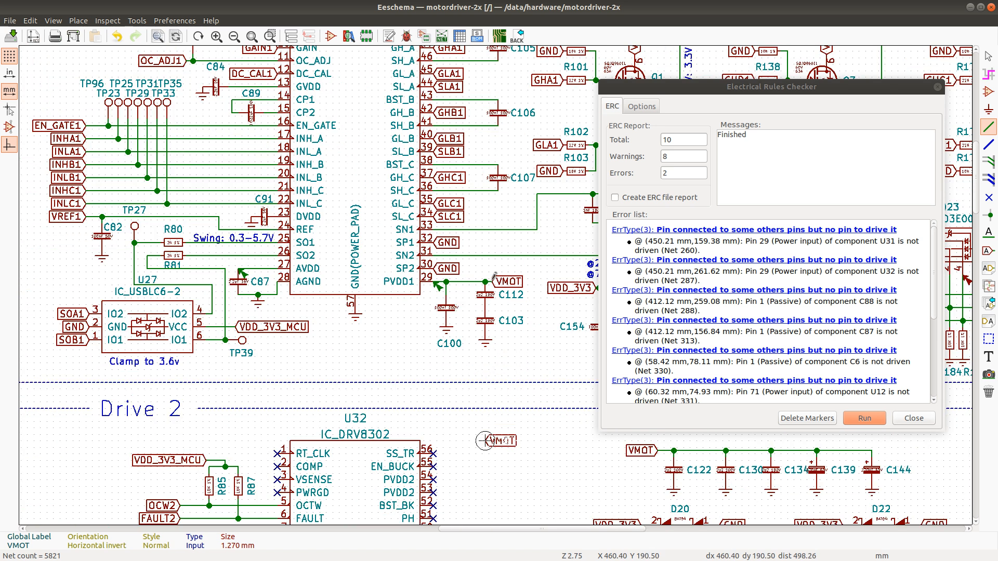
scroll(489, 437, down, 1)
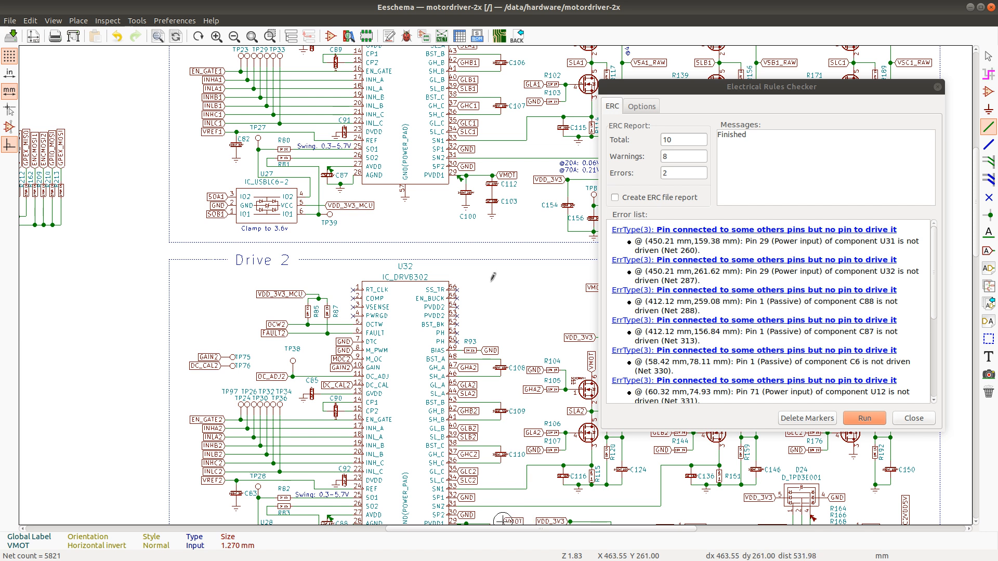
scroll(493, 522, up, 1)
scroll(479, 281, up, 2)
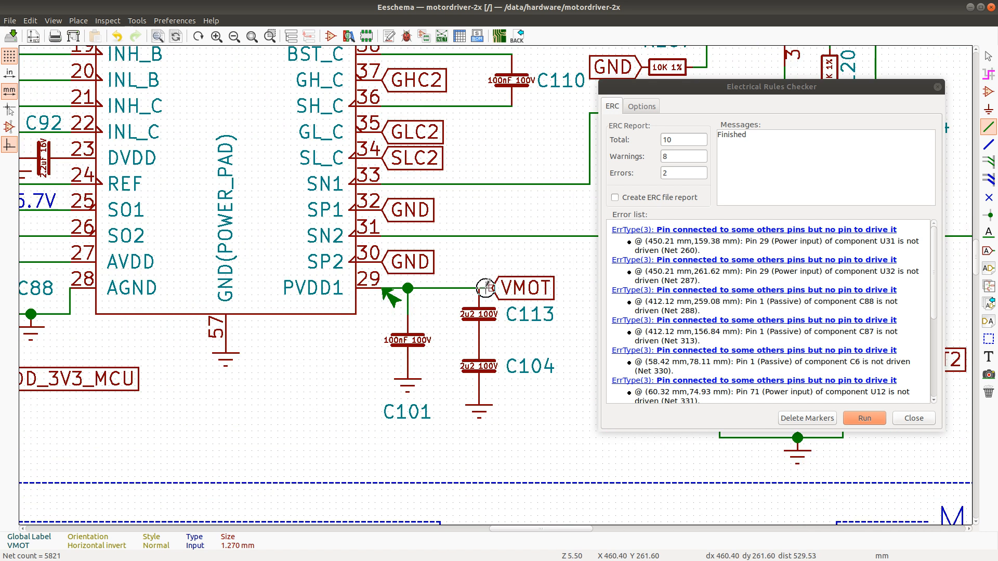
key(Escape)
Rerun the electrical rules check, locate the error on U32 pin 27, and check the AVDD wiring in the DRV8302 datasheet
click(858, 423)
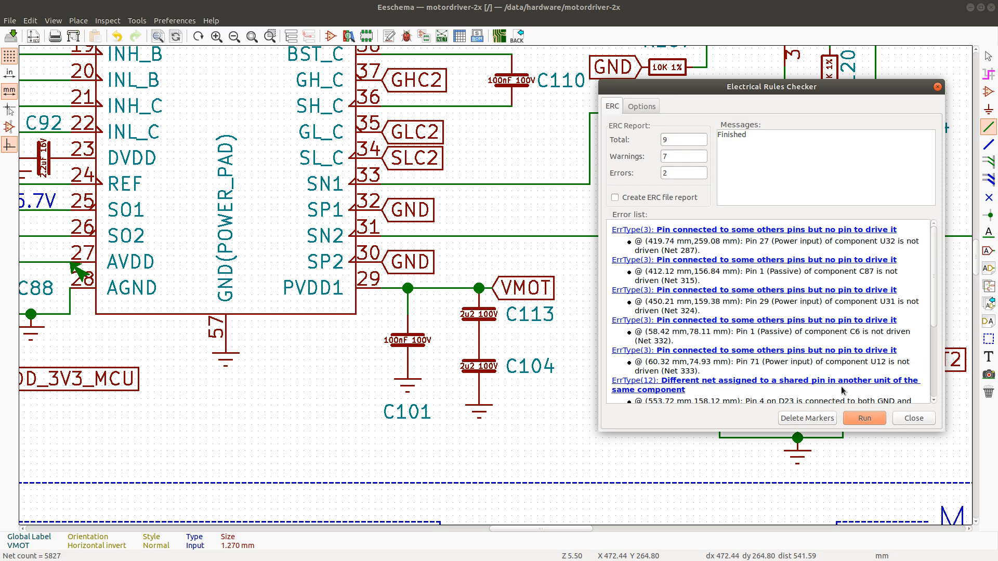
click(730, 230)
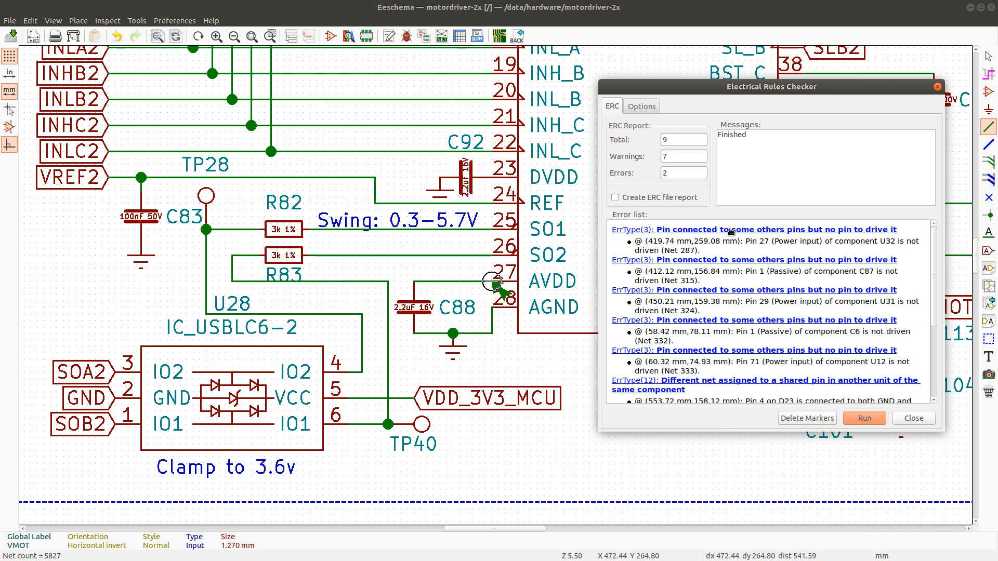
key(alt+Tab)
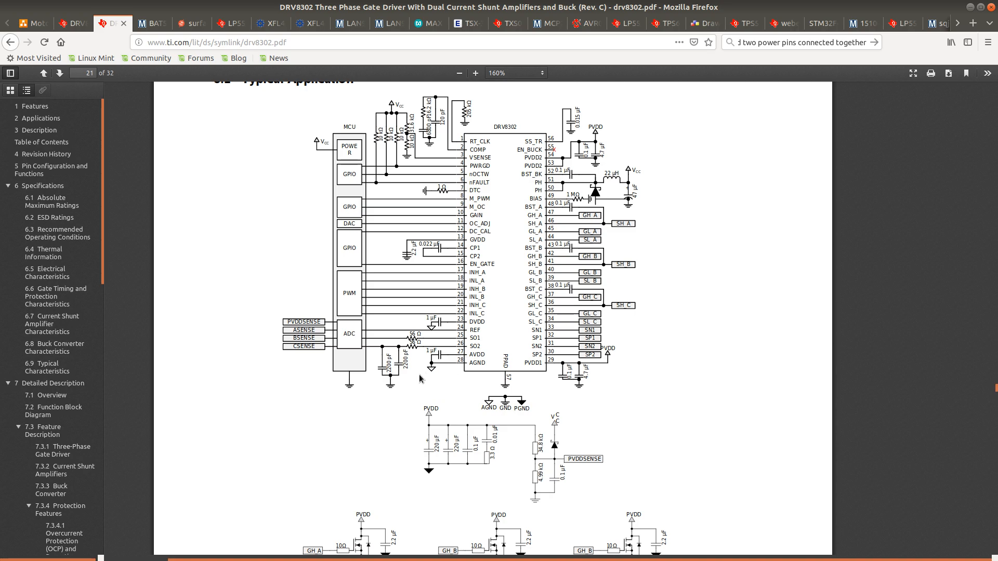
key(alt+Tab)
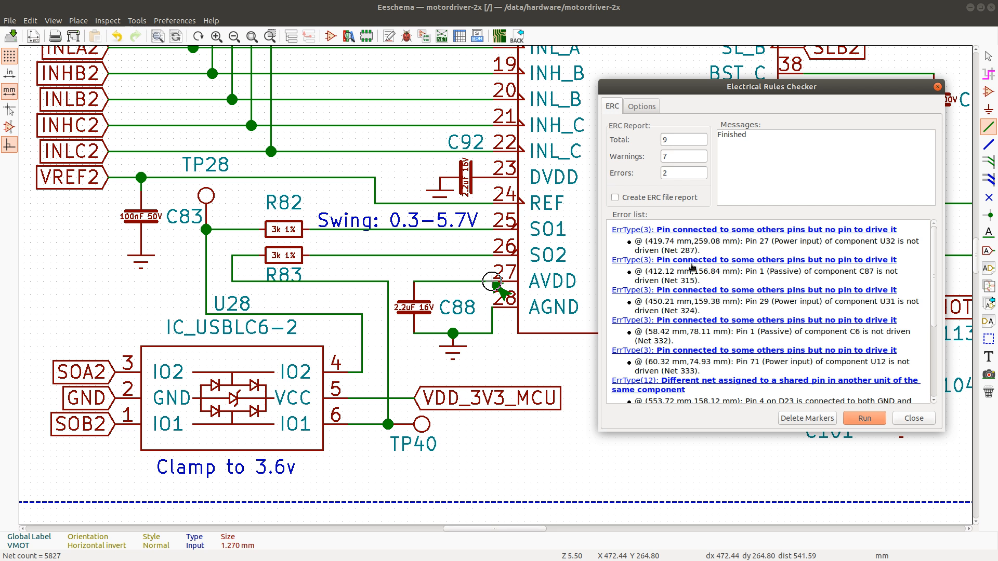
Set the AVDD pin (27) of the IC_DRV8302 library symbol to the Power output electrical type and save the symbol library
right_click(567, 289)
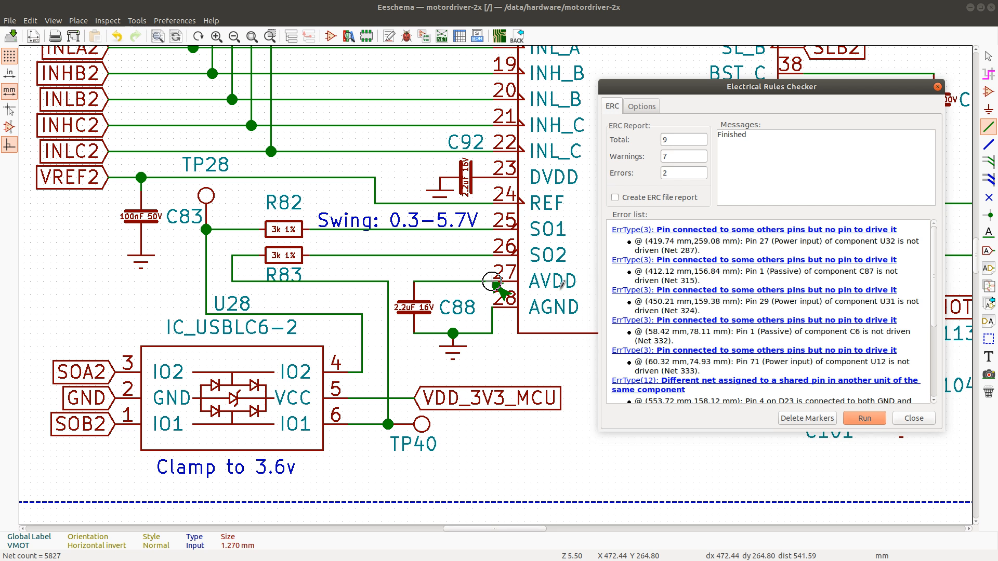
mouse_move(616, 361)
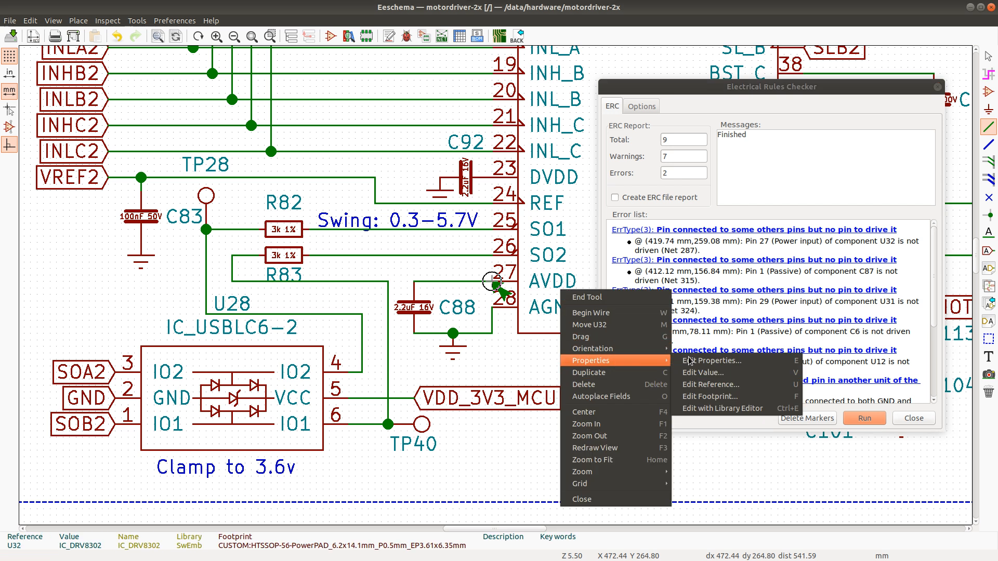
click(733, 409)
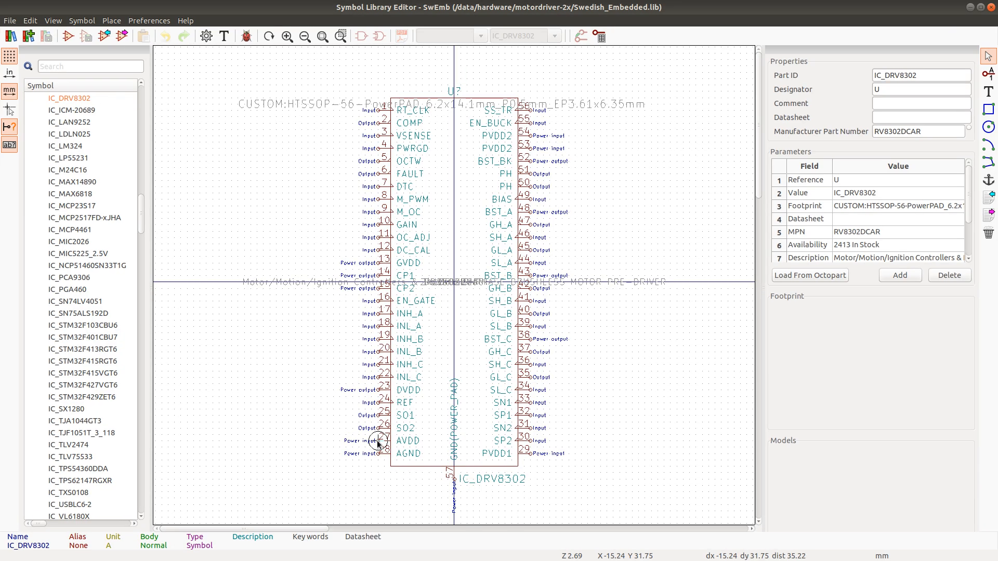
double_click(377, 441)
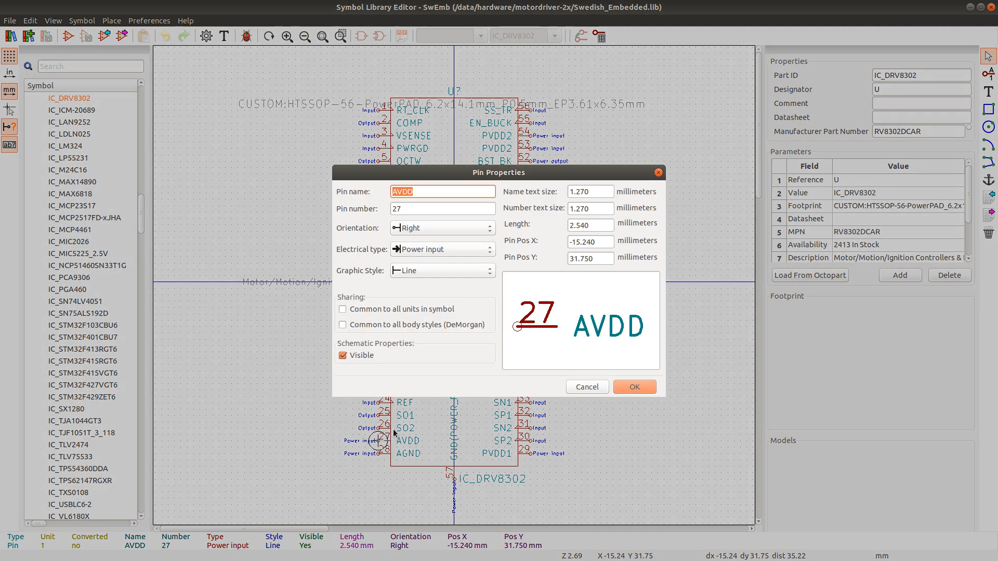
click(437, 254)
click(426, 263)
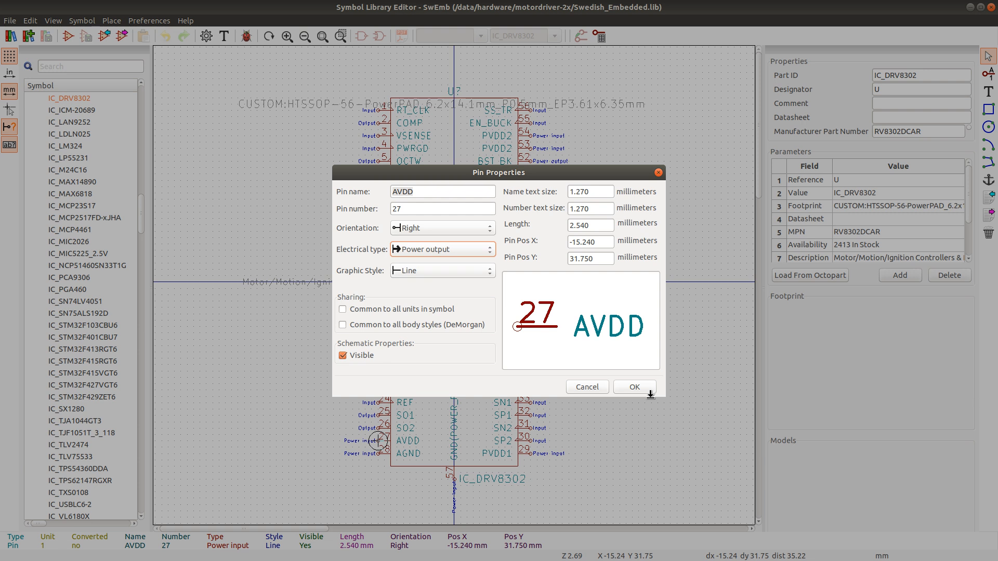
click(625, 386)
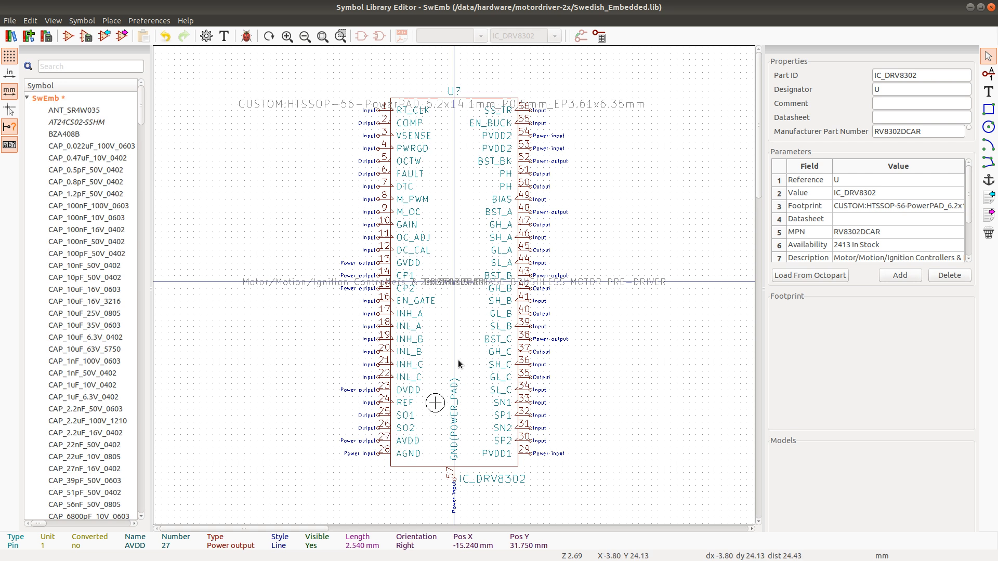
key(ctrl+s)
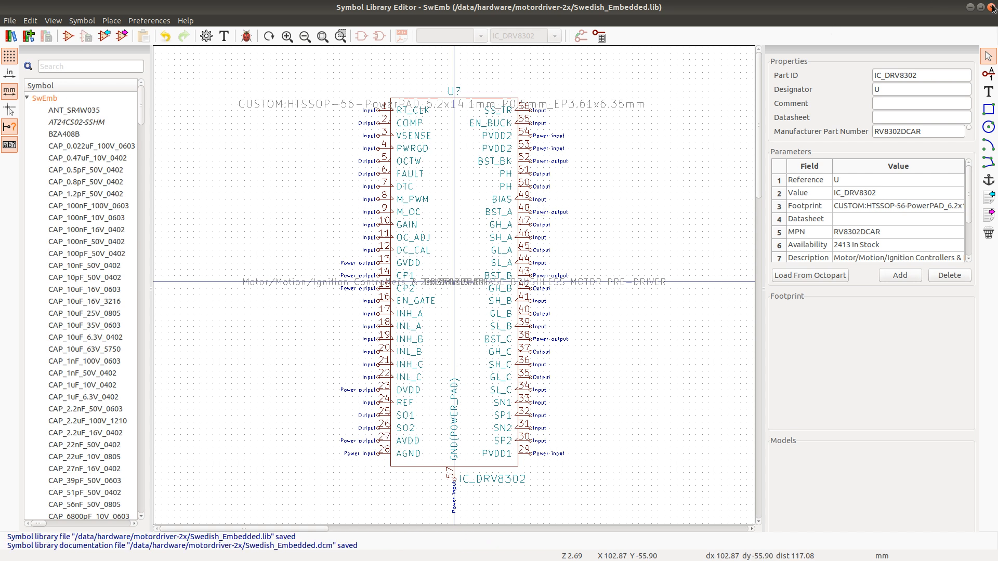
click(991, 8)
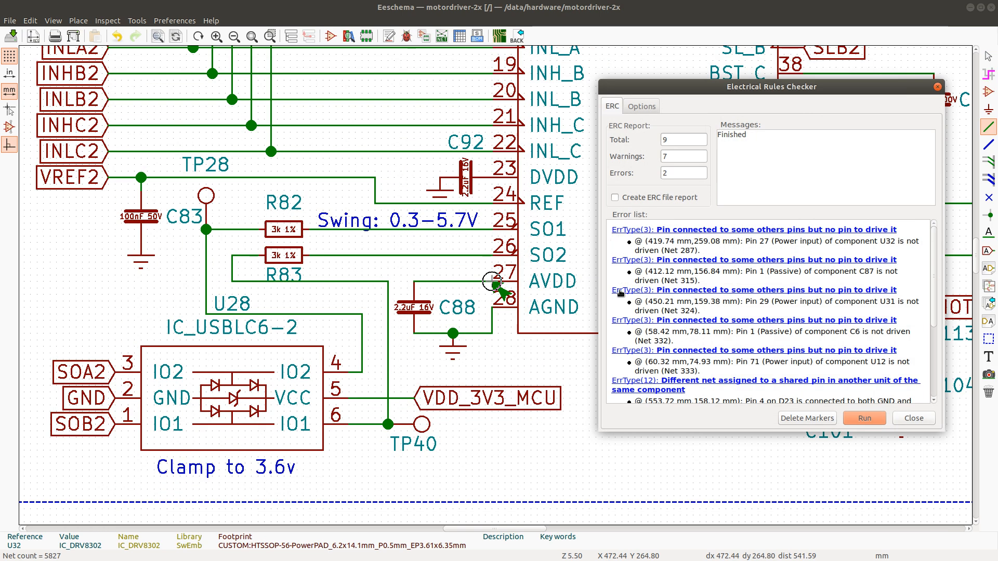
Rerun the electrical rules check and locate the error on U31 pin 29 to inspect its VMOT wiring
click(864, 418)
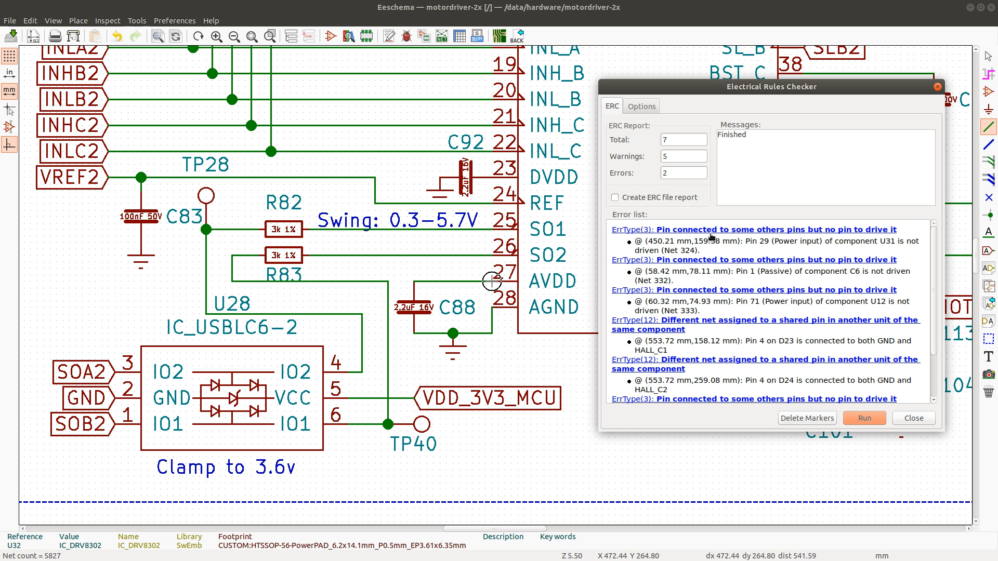
click(711, 238)
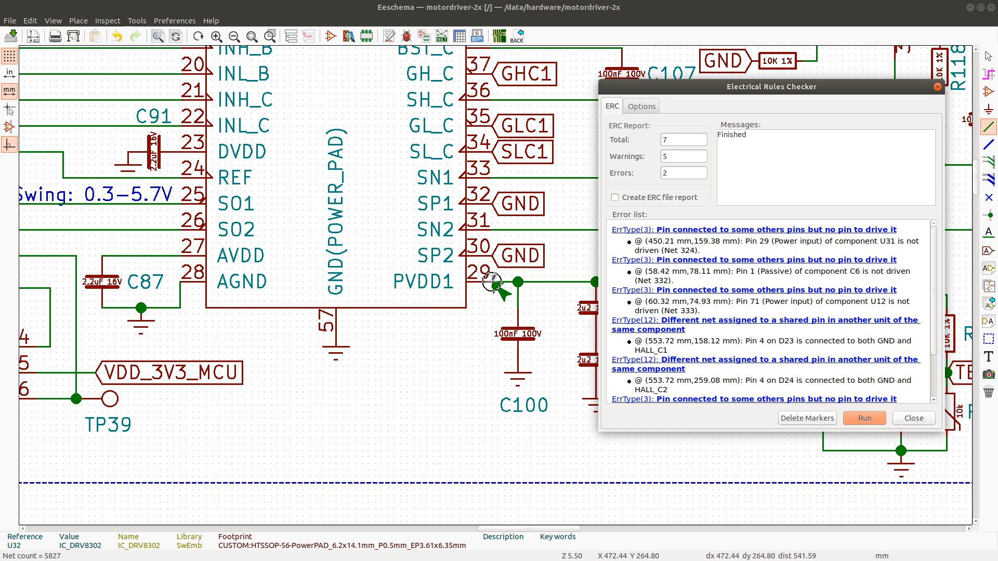
scroll(491, 282, down, 2)
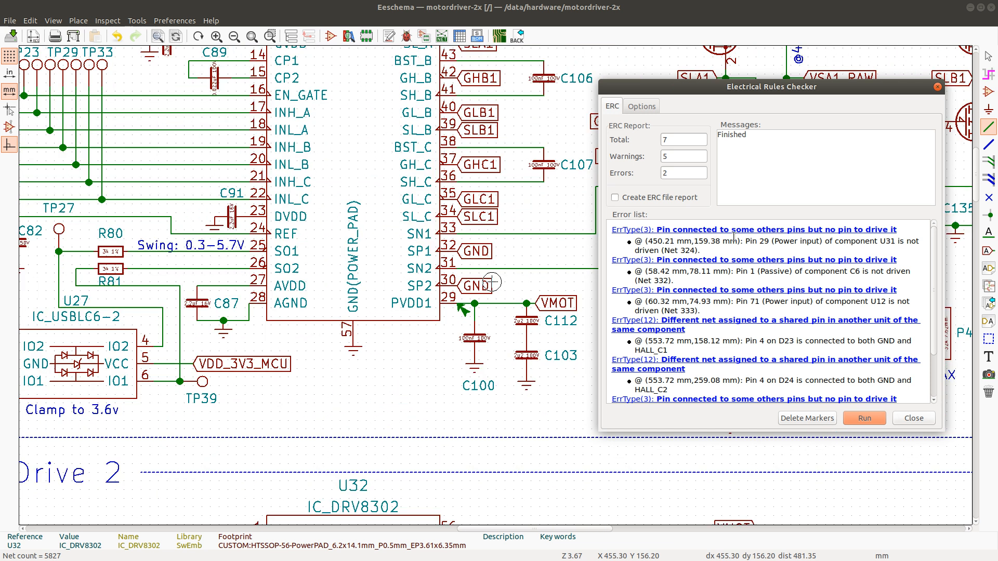
scroll(491, 282, down, 2)
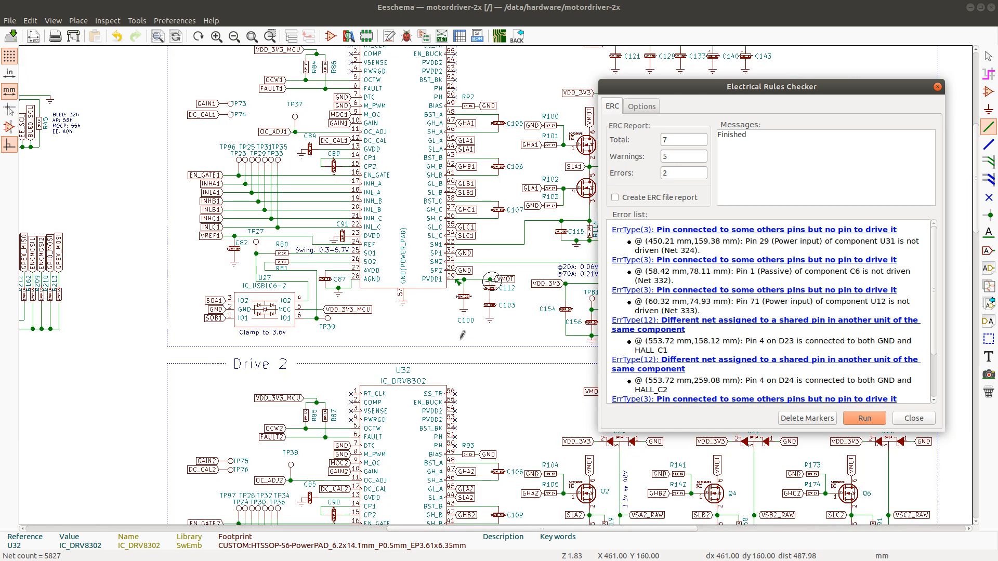
Copy the PWR_FLAG from U14's VIN wire onto the VMOT junction below Q7 in the Brake Resistor section, rotated to point right
scroll(475, 314, down, 2)
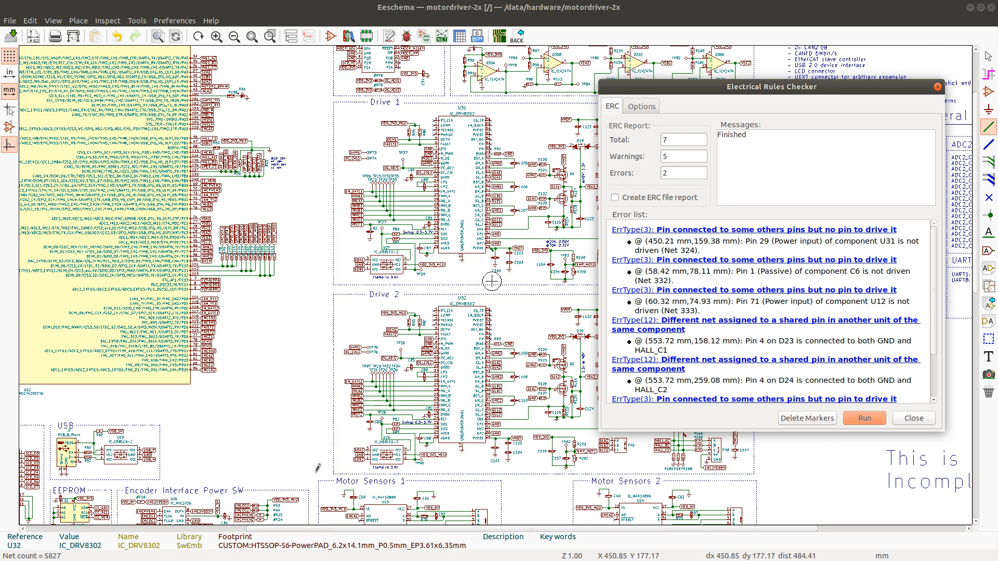
scroll(461, 315, down, 1)
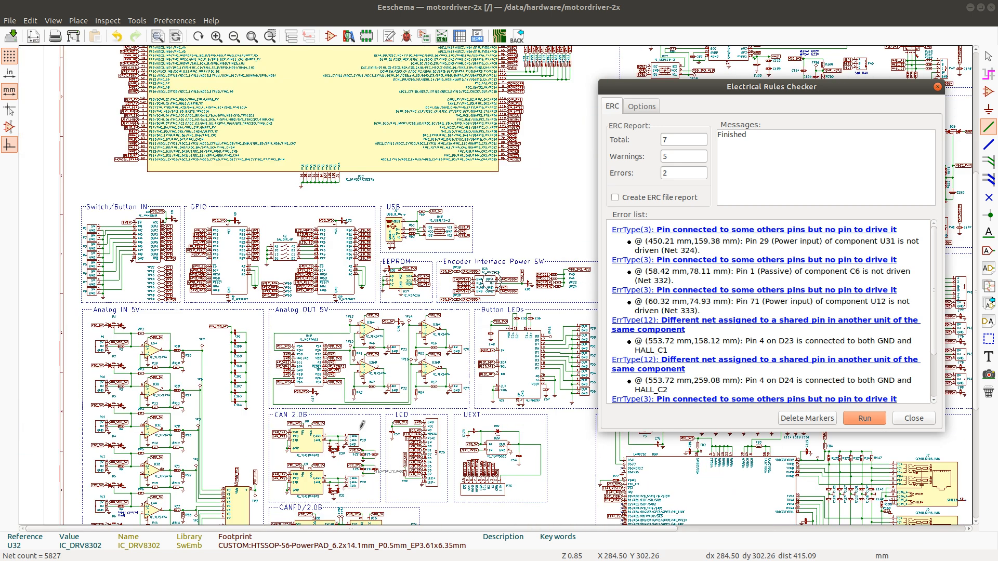
scroll(492, 282, up, 1)
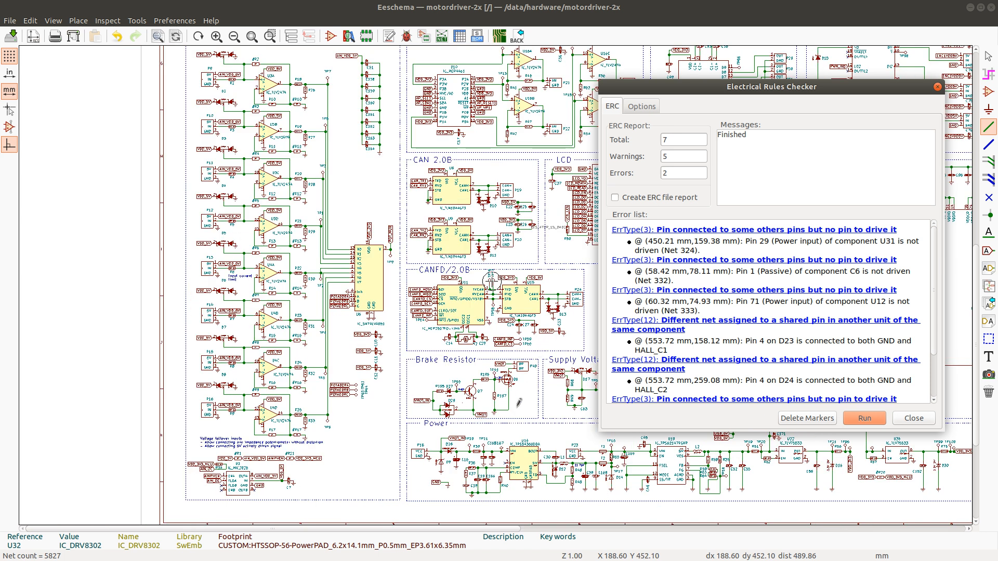
scroll(492, 283, up, 1)
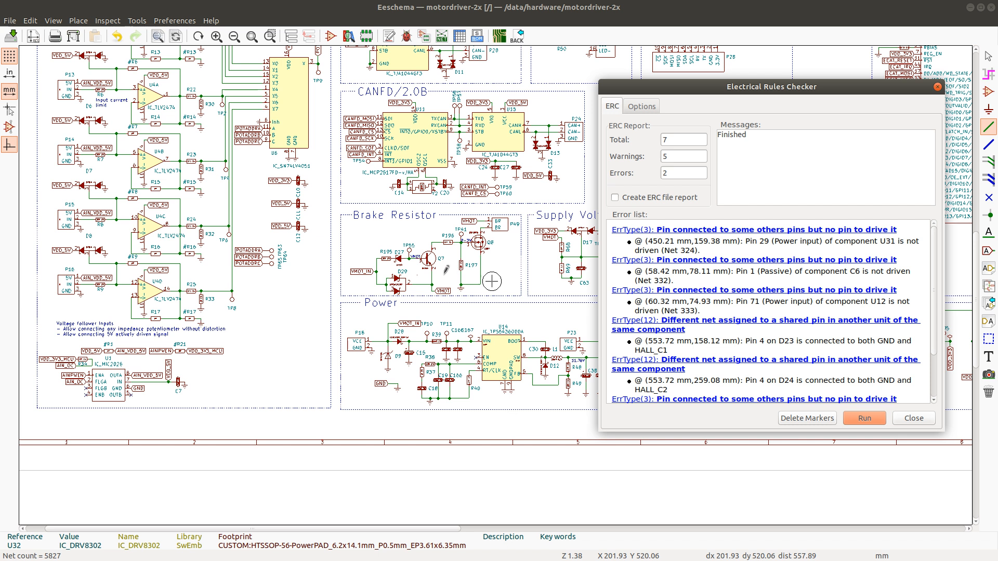
scroll(492, 281, up, 1)
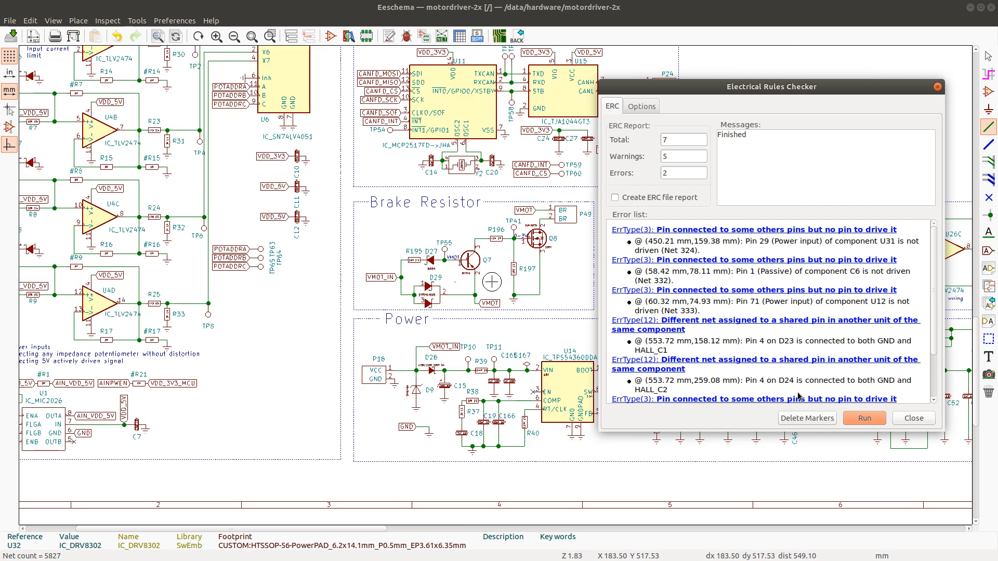
click(921, 421)
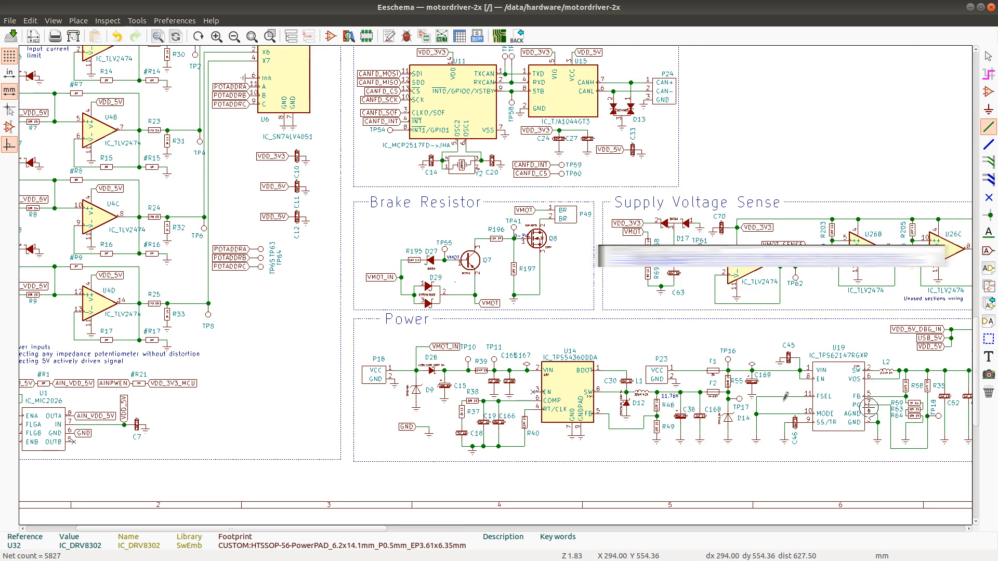
click(527, 363)
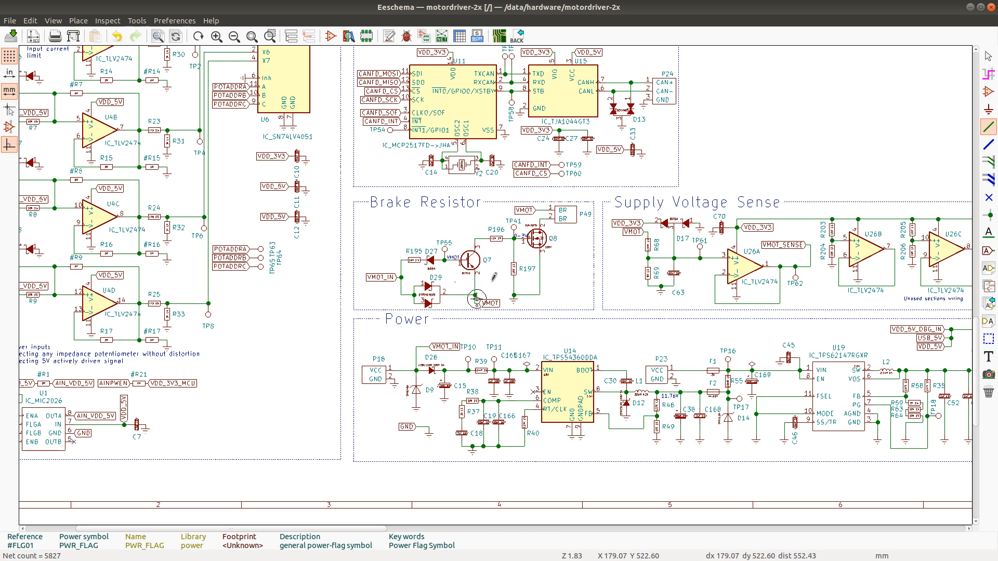
scroll(494, 277, up, 2)
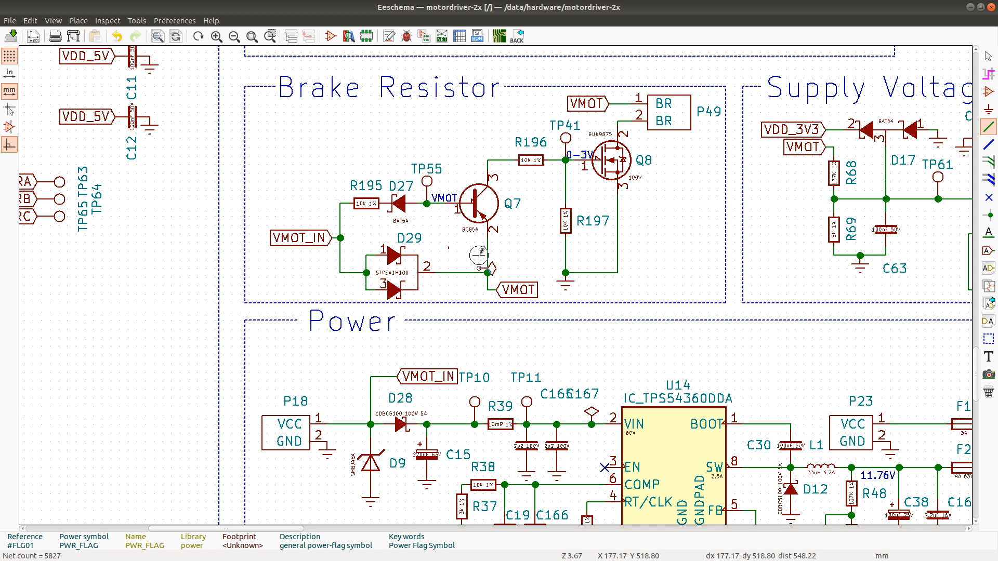
click(488, 260)
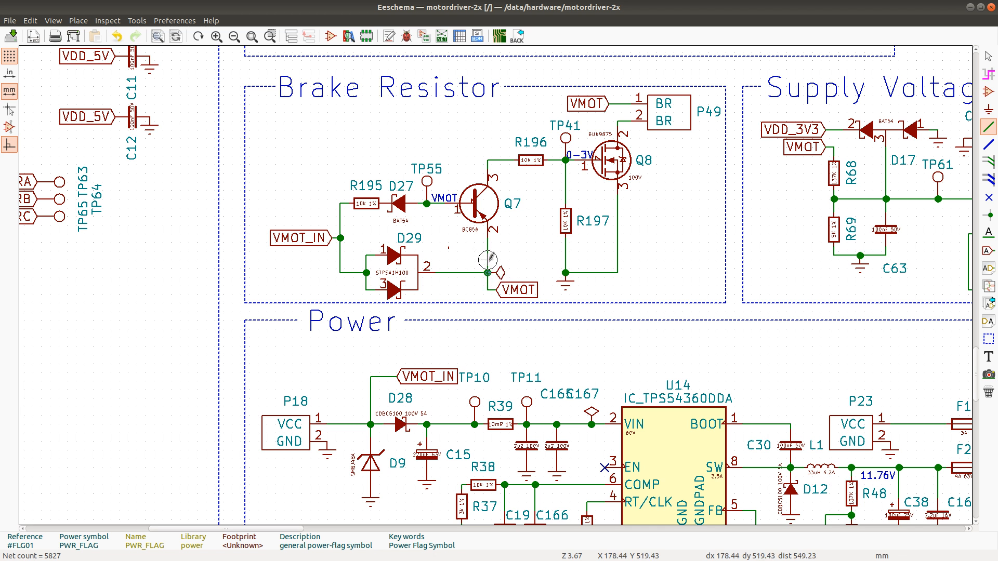
Run the electrical rules check again and locate the error on U12 pin 106
click(406, 36)
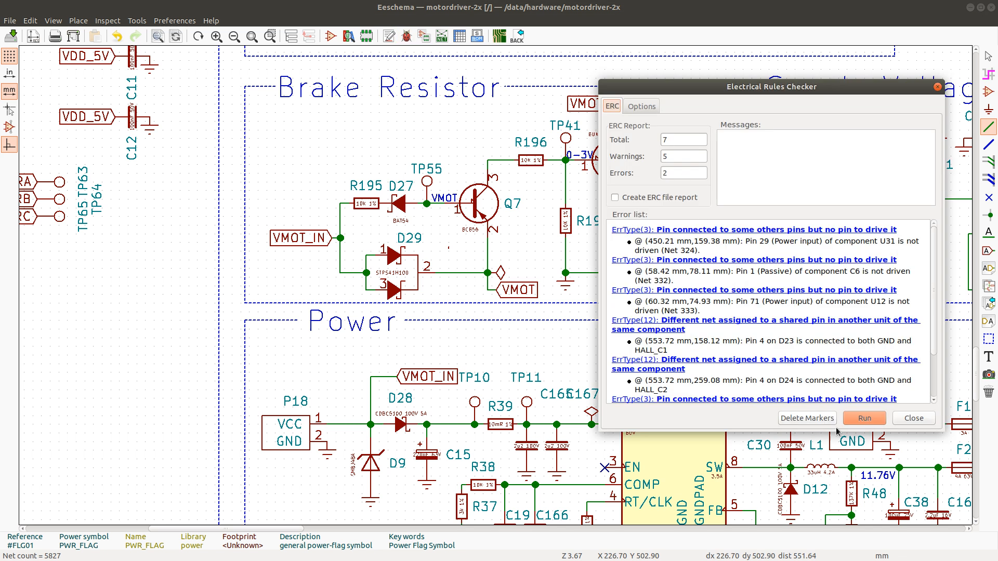
click(863, 420)
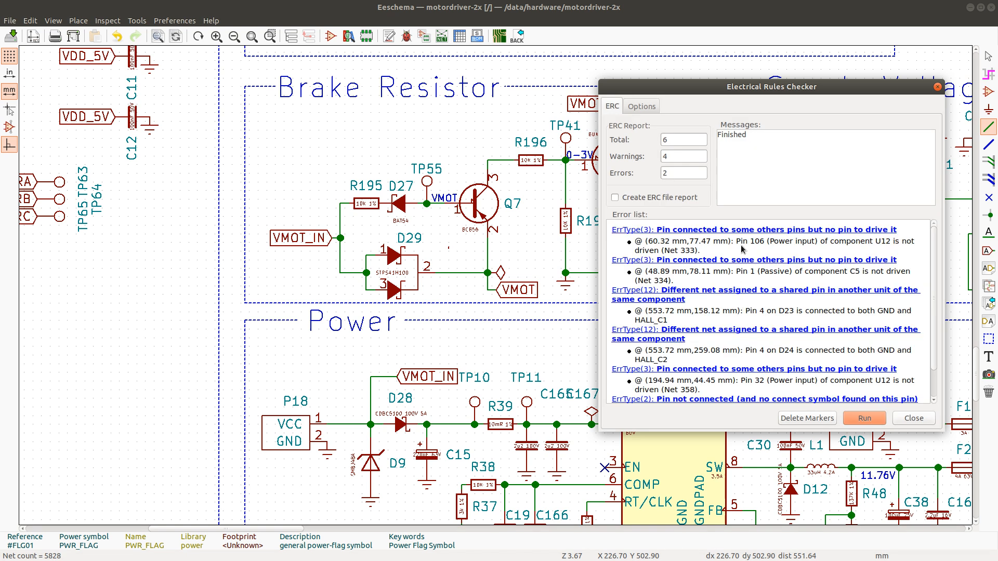
click(750, 234)
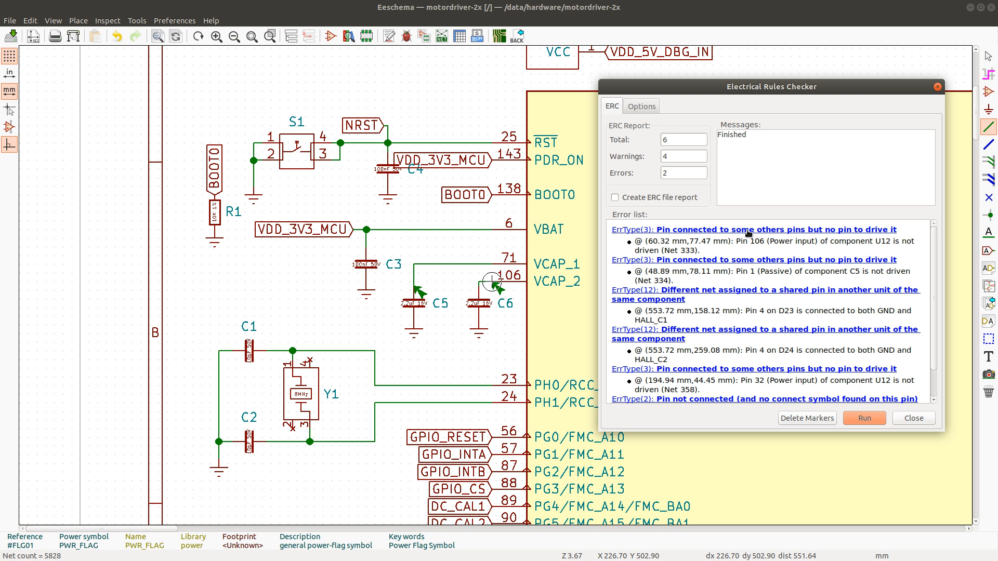
Open U12's IC_STM32F429ZET6 symbol for library editing and set the VCAP_1 pin (71) to the Passive electrical type
right_click(572, 268)
mouse_move(670, 343)
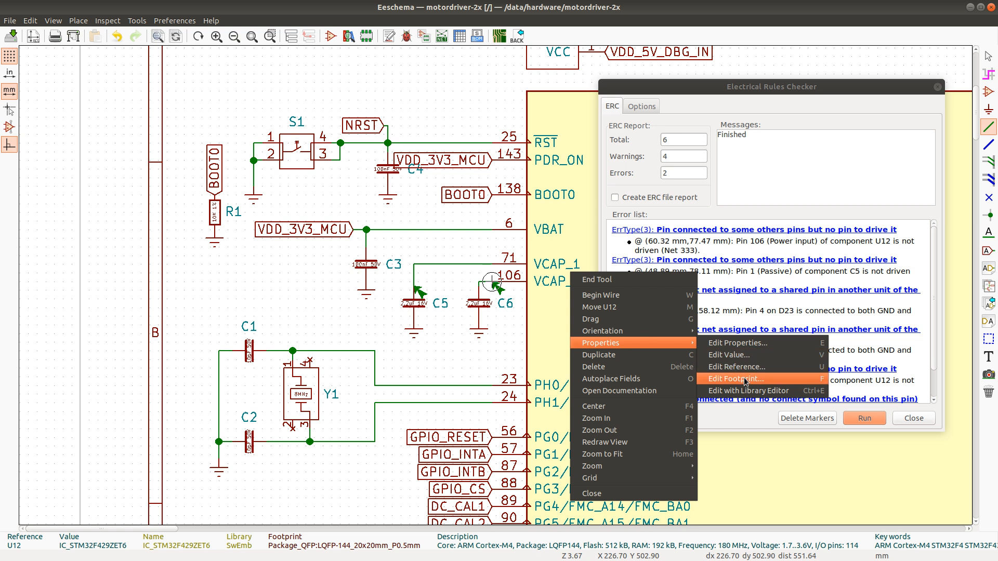
click(749, 391)
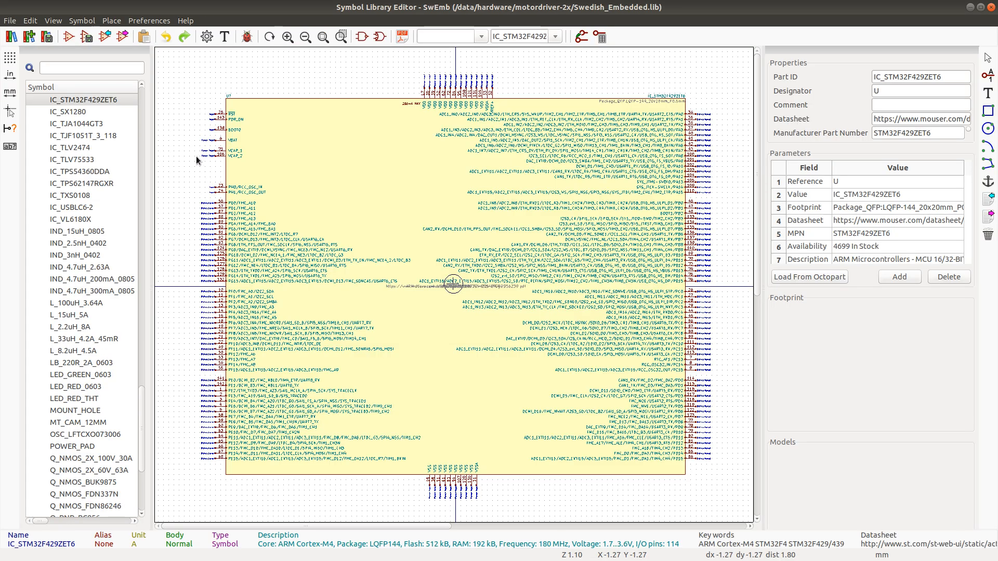
scroll(197, 160, up, 3)
key(Home)
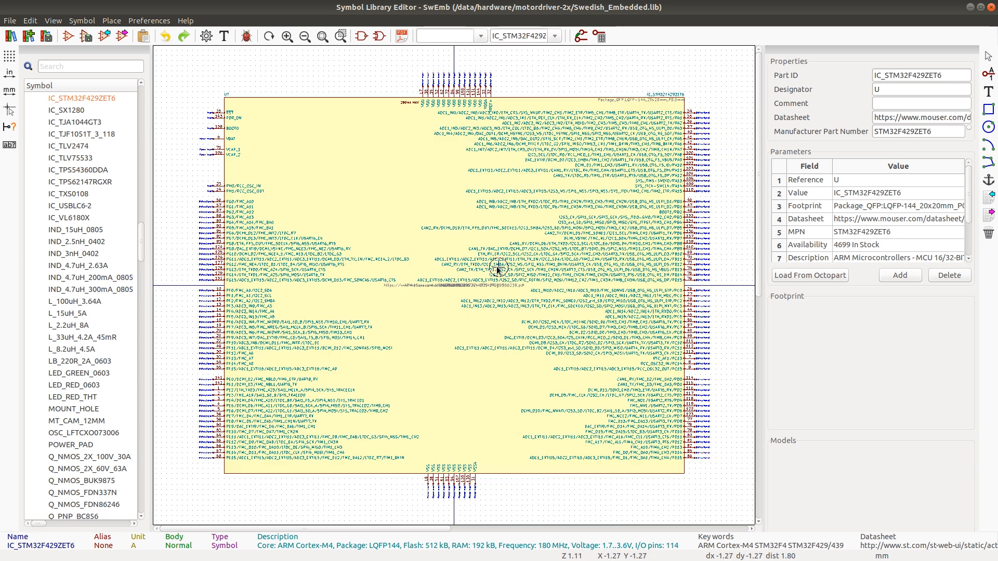
scroll(214, 158, up, 2)
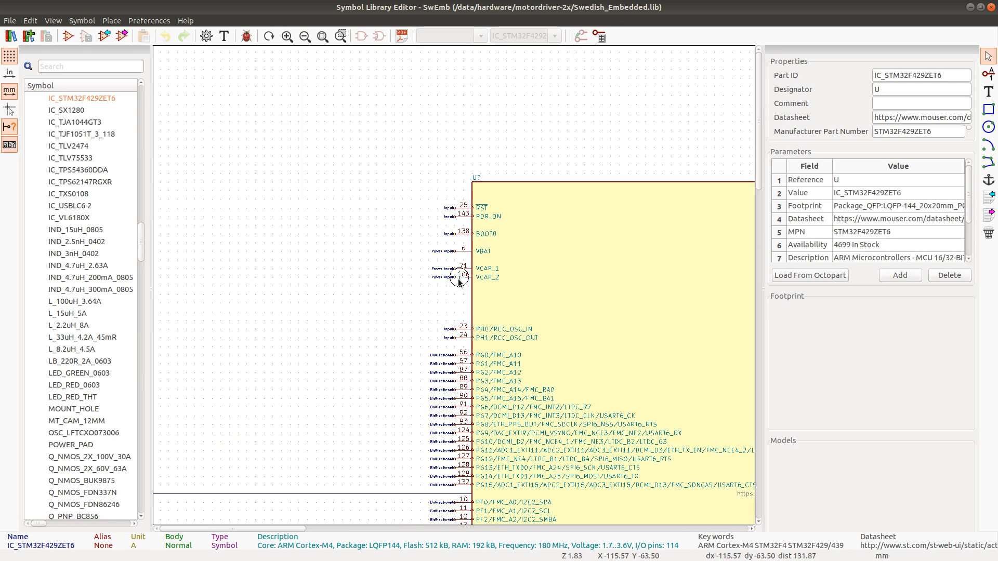
scroll(459, 281, up, 2)
double_click(442, 260)
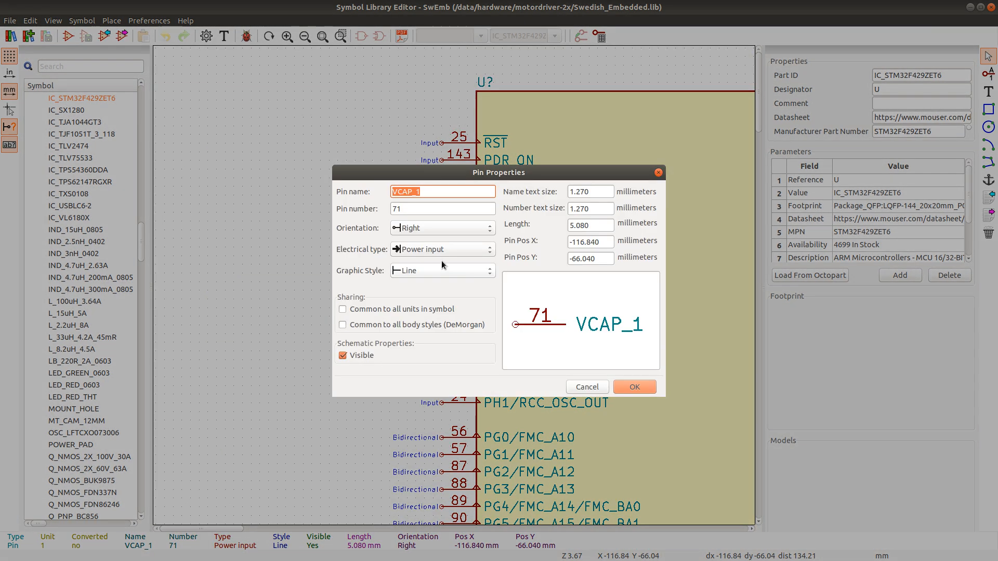
click(442, 253)
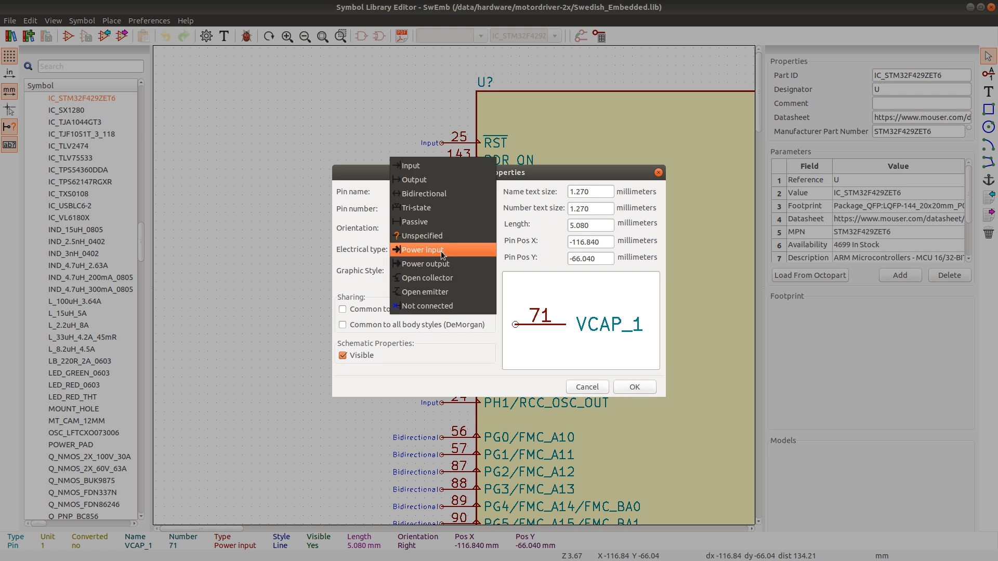
click(427, 226)
click(635, 387)
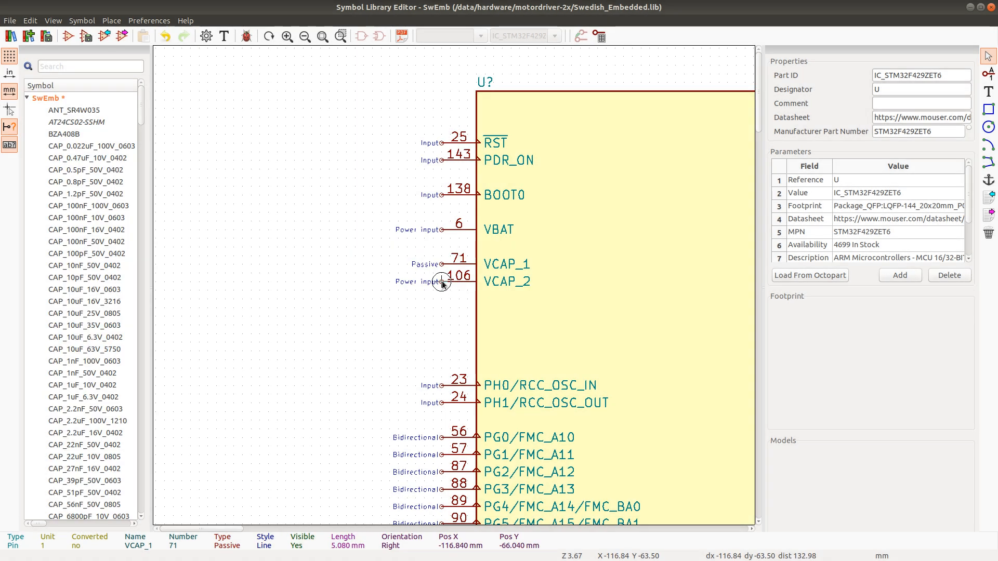
Set the VCAP_2 pin (106) to the Passive electrical type, save the symbol library and return to the schematic
double_click(443, 283)
click(435, 249)
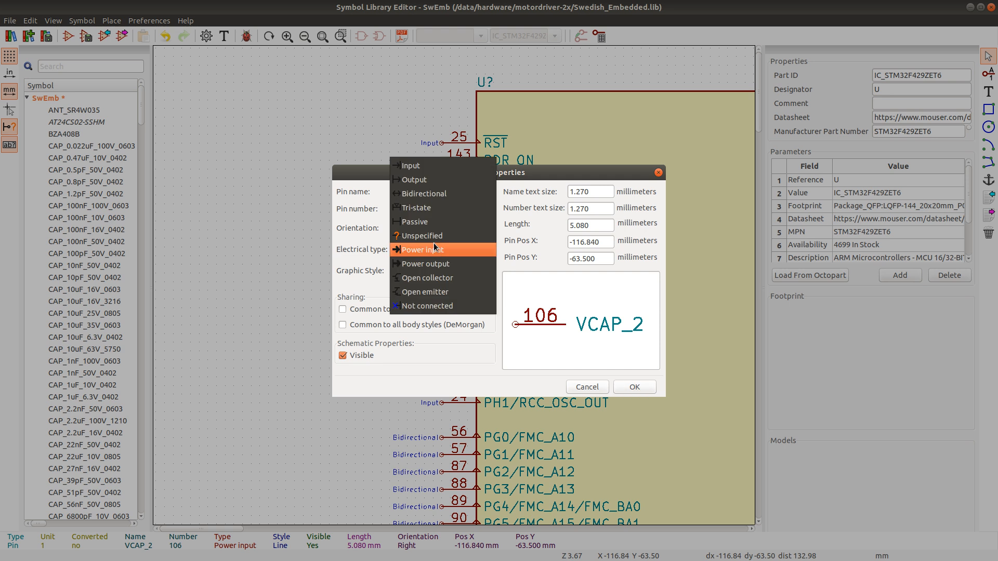
click(429, 222)
click(644, 386)
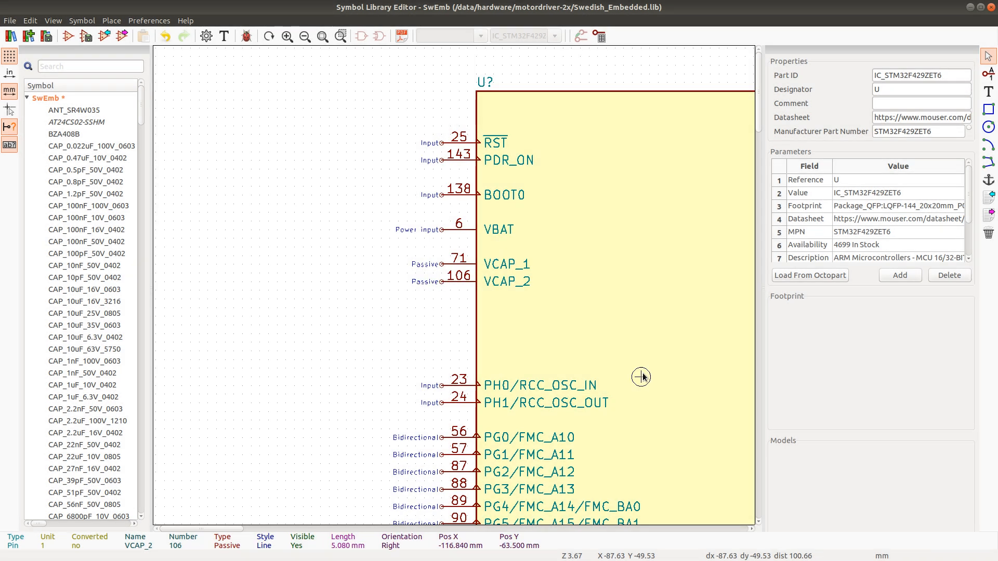
key(ctrl+s)
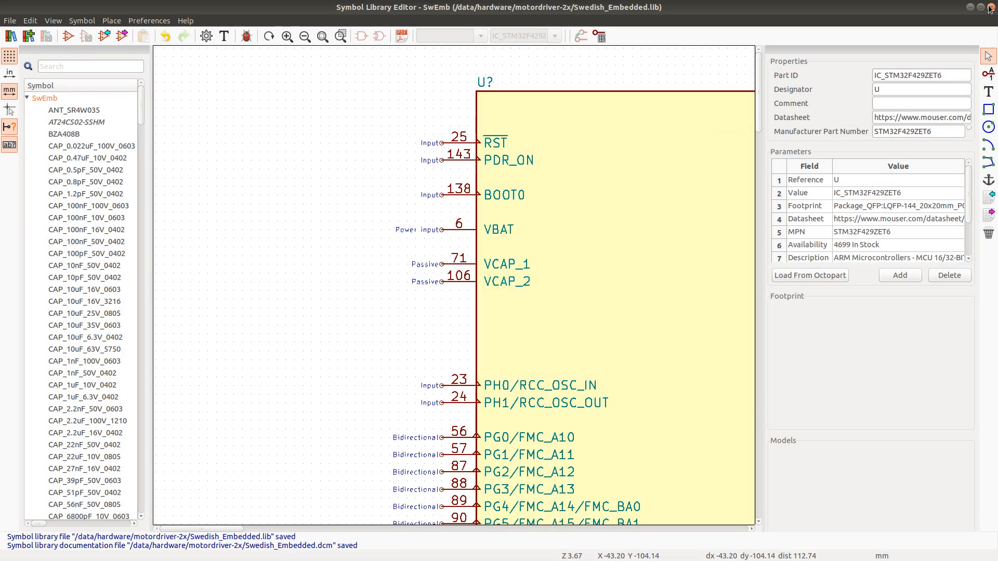
click(990, 8)
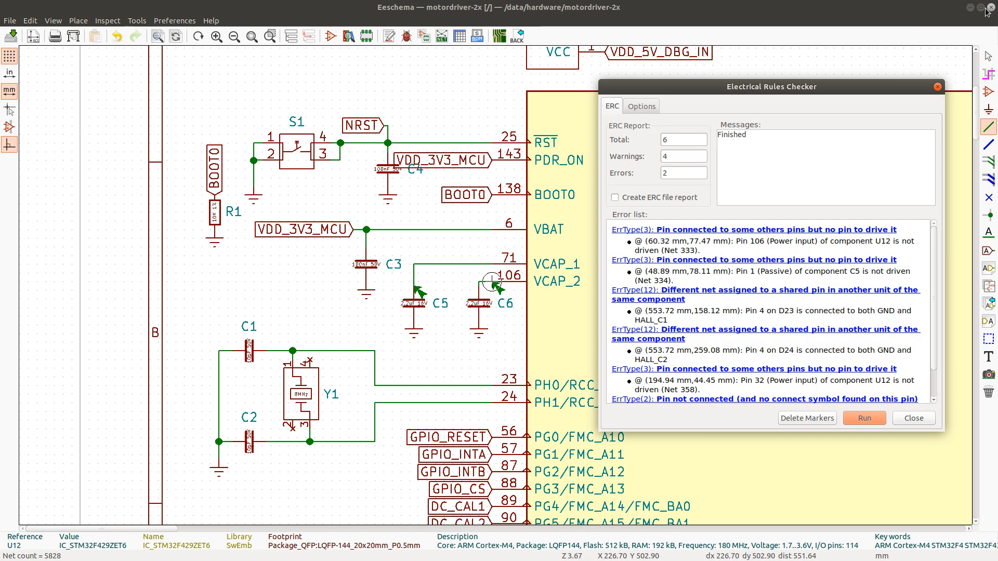
Run the electrical rules check again and locate the errors at D23 and D24 pin 4, U12 pin 32 and U24 pin 15
click(868, 417)
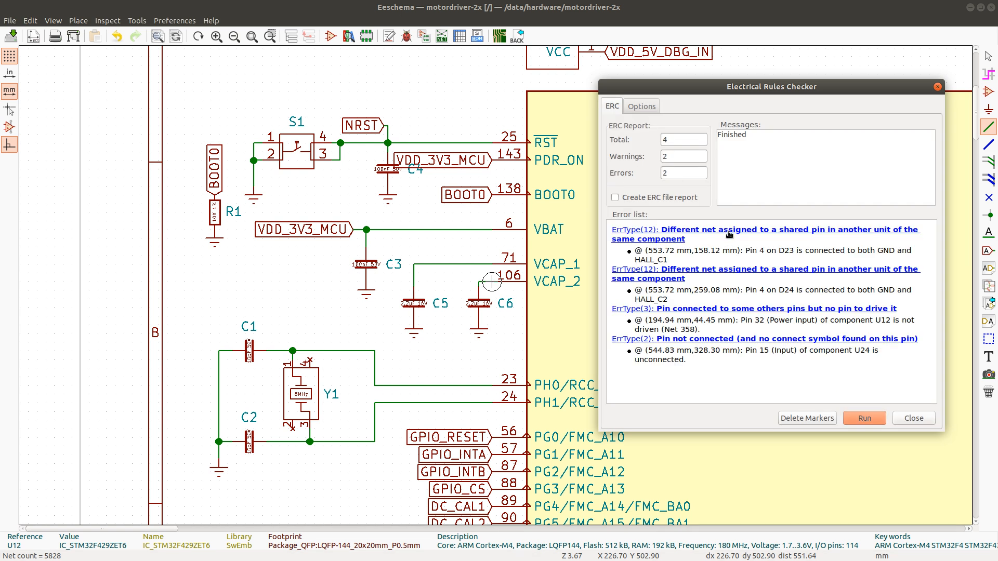
click(730, 232)
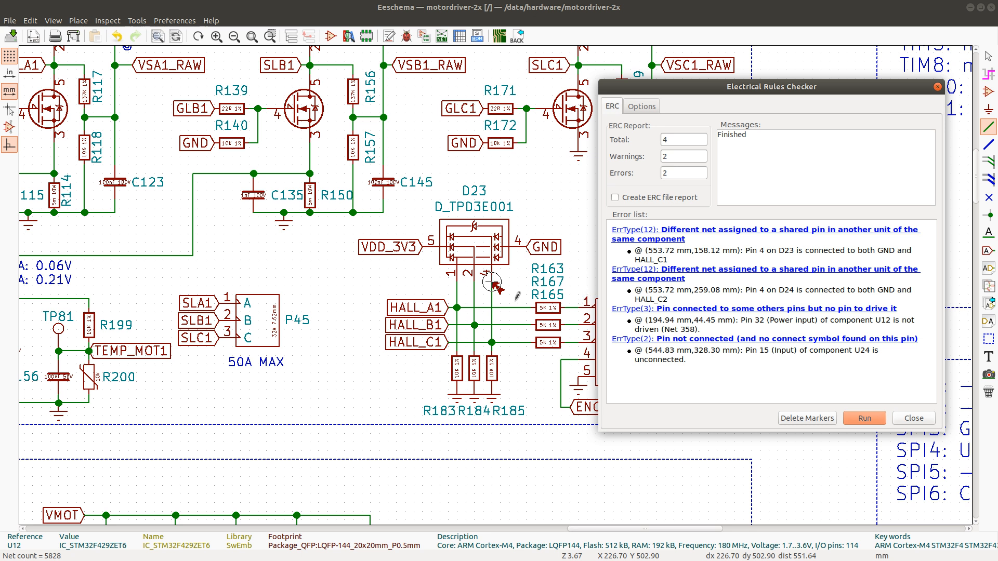
click(730, 275)
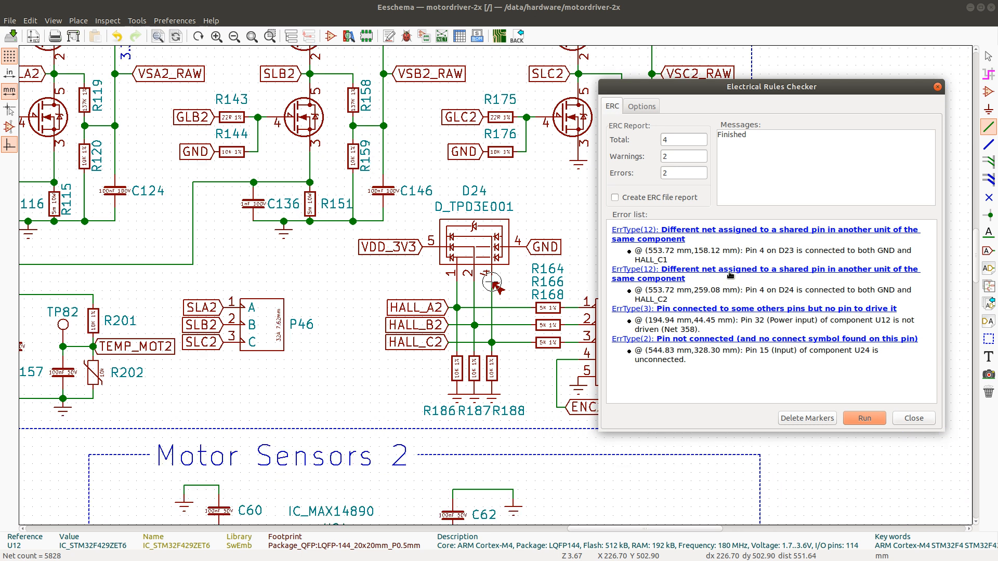
click(742, 230)
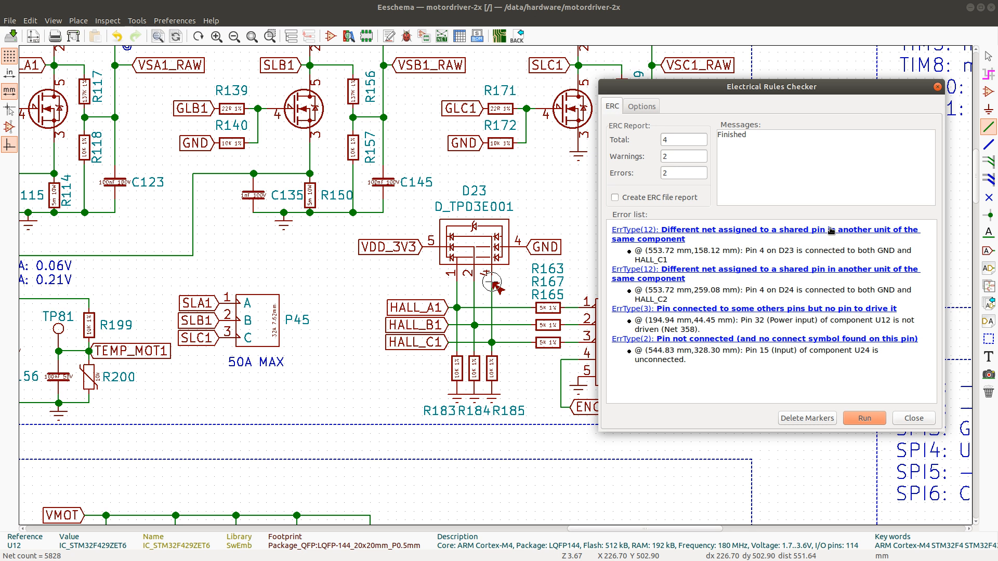
click(725, 308)
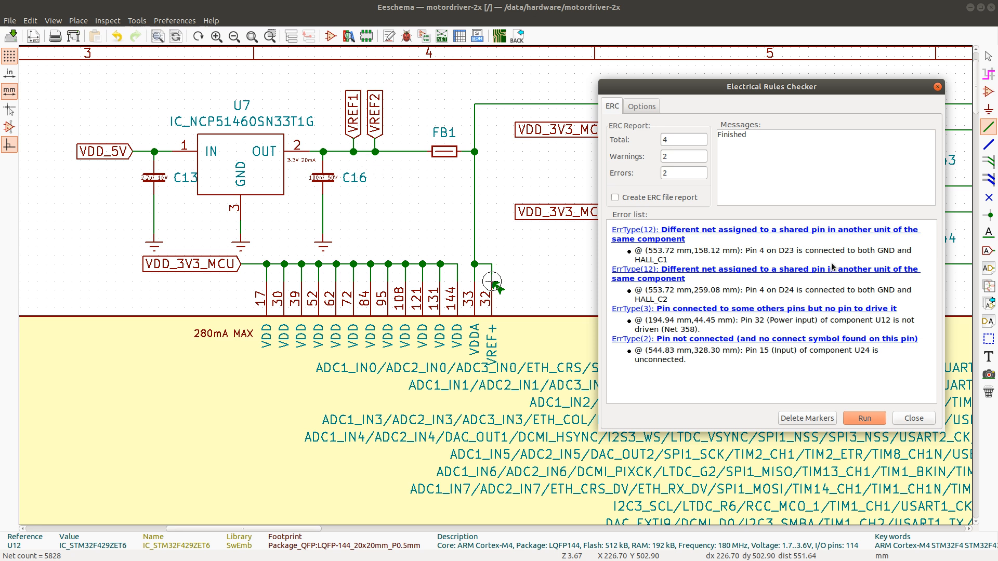
click(770, 343)
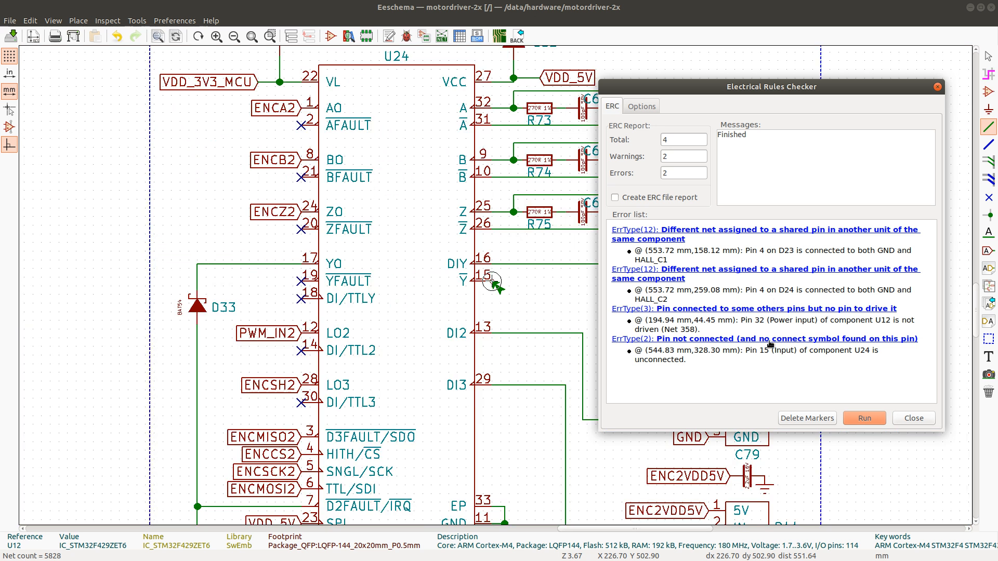
Close the rules checker and start adding a no-connect flag for U24's unconnected pin 15
click(907, 420)
click(989, 197)
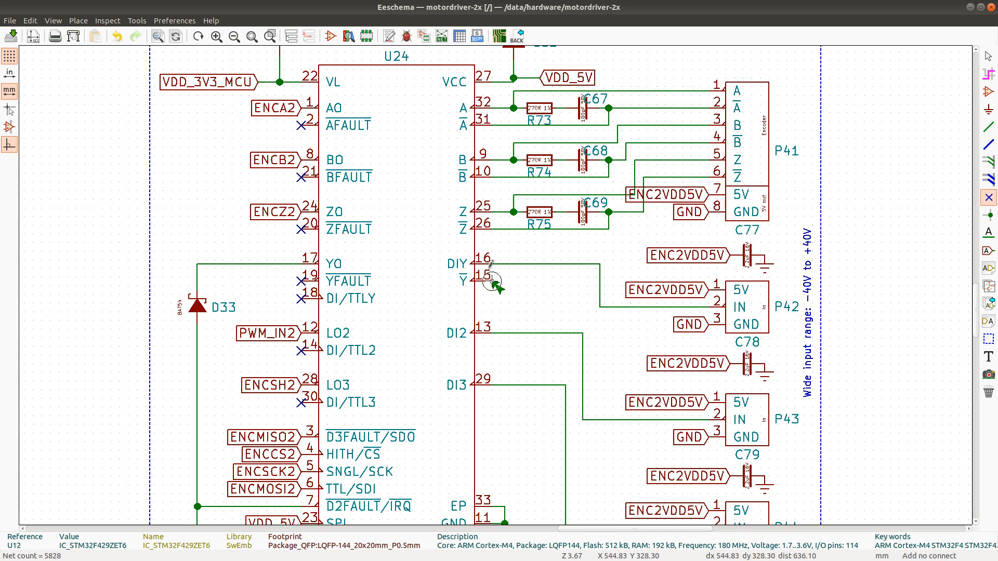
Place a PWR_FLAG symbol, rotated to point right, on the VDDA junction at FB1's output near U7
scroll(493, 283, down, 5)
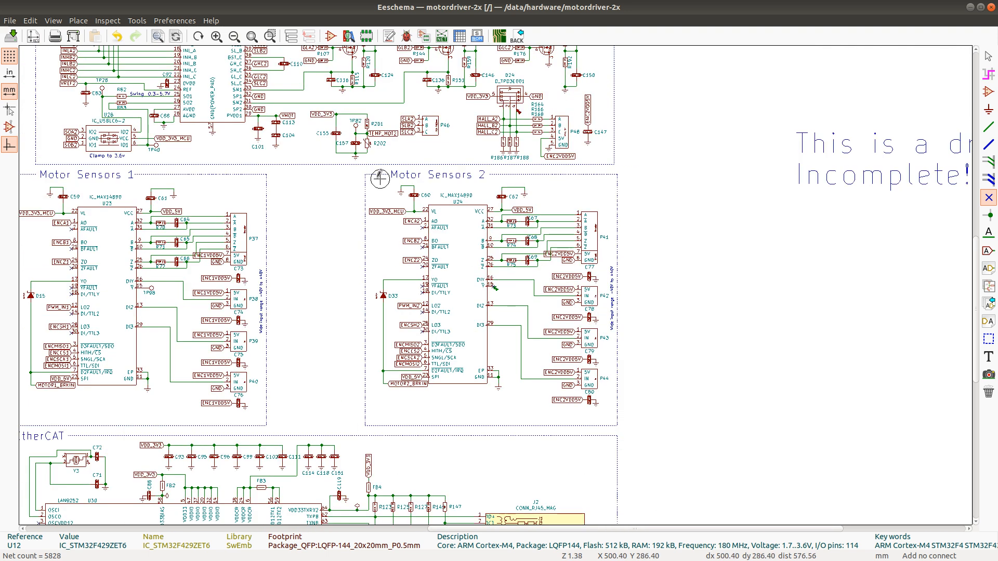
scroll(147, 88, up, 1)
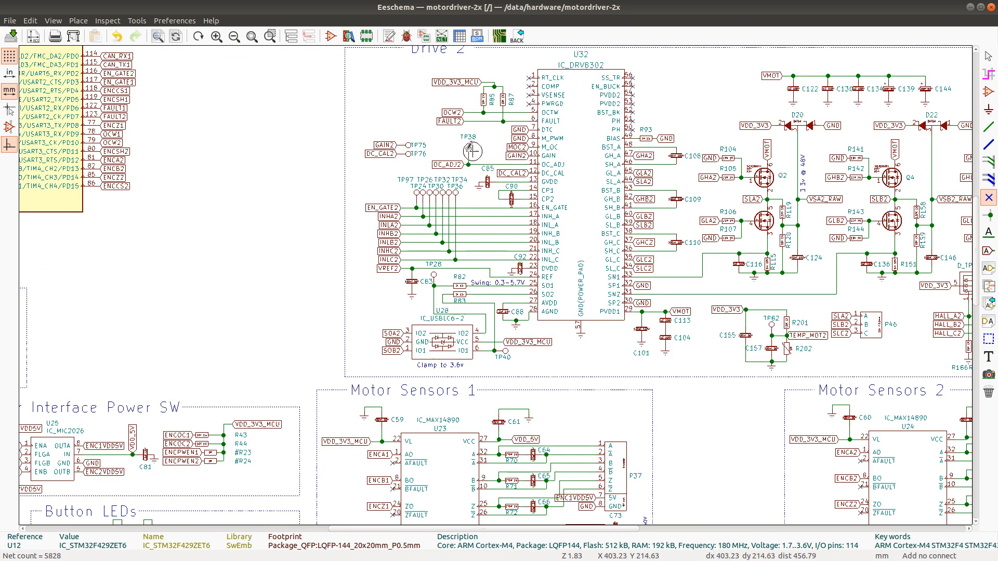
scroll(494, 275, down, 1)
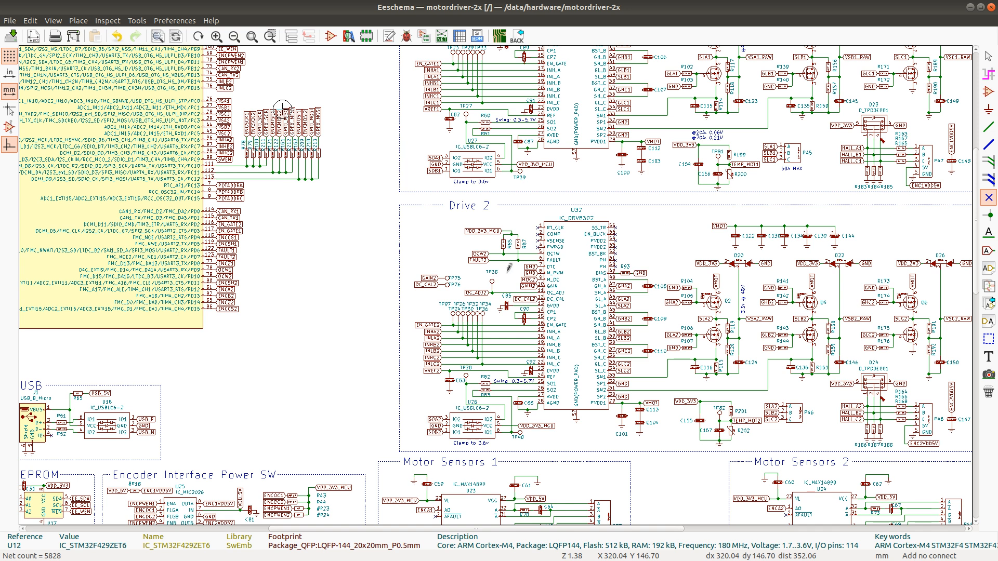
scroll(282, 110, down, 1)
scroll(219, 62, up, 1)
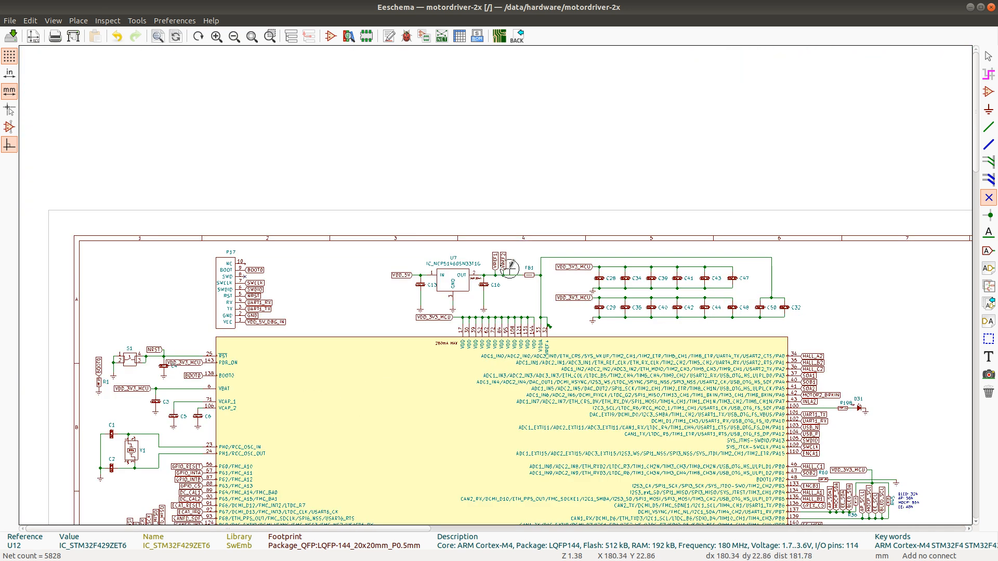
scroll(494, 278, up, 2)
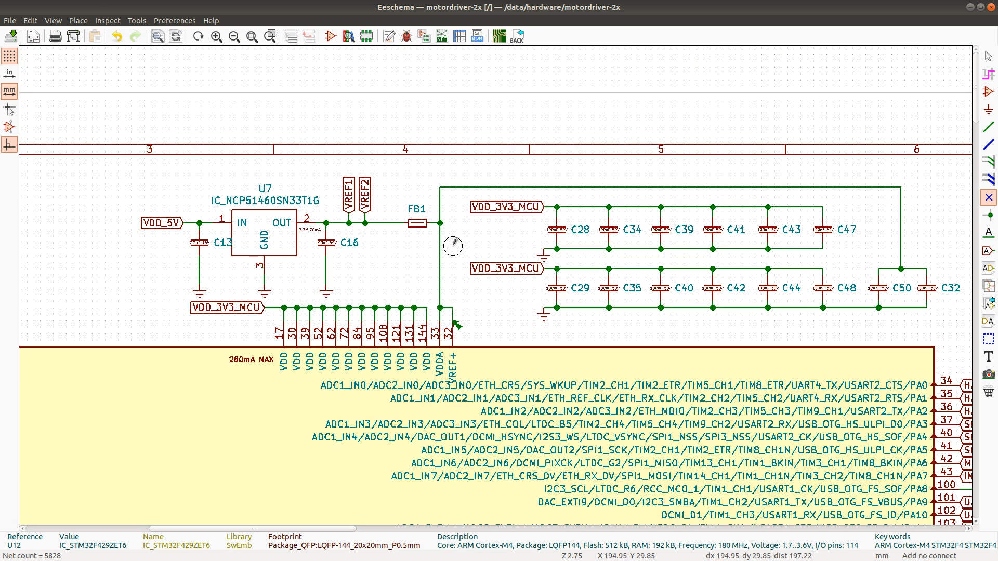
click(989, 109)
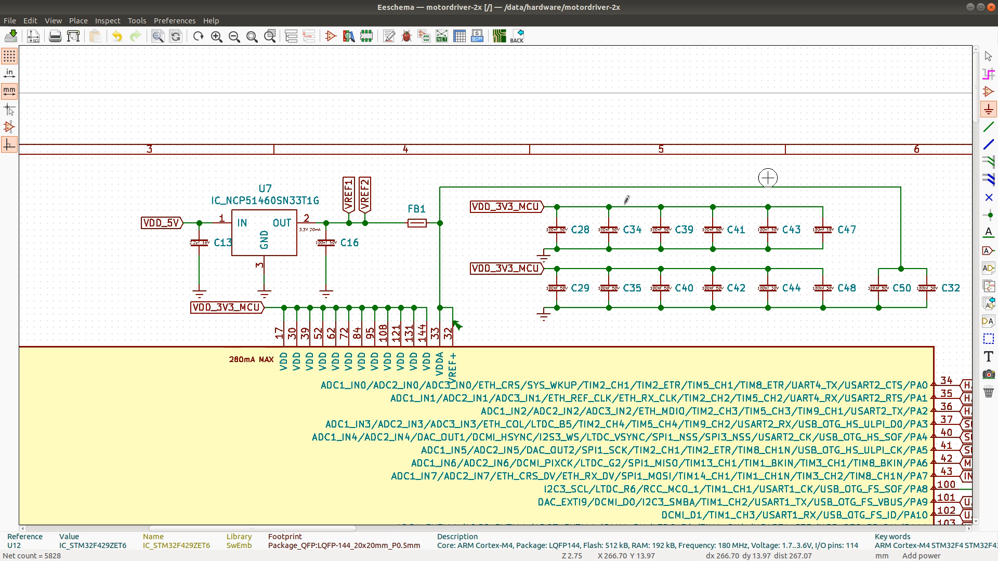
click(458, 236)
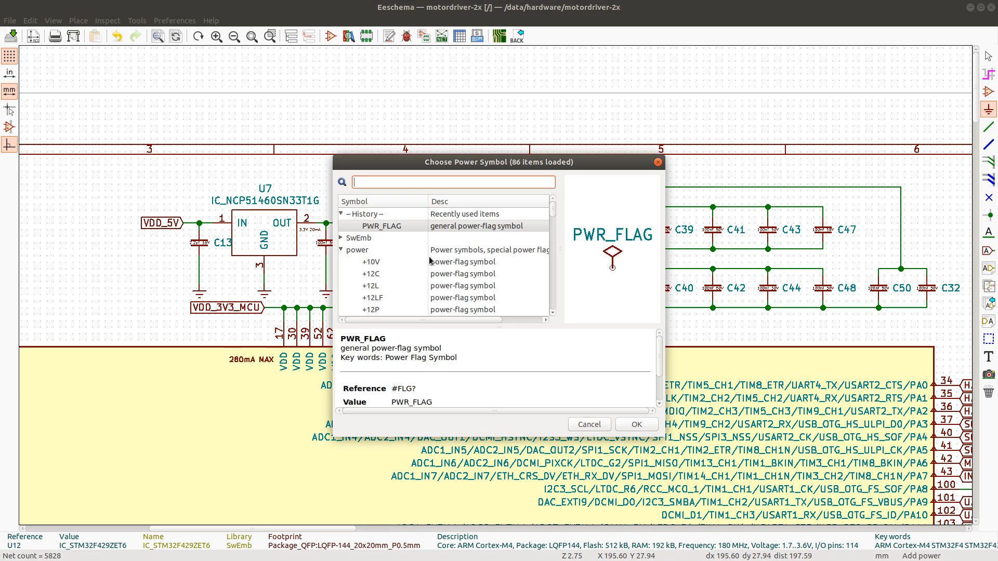
click(643, 425)
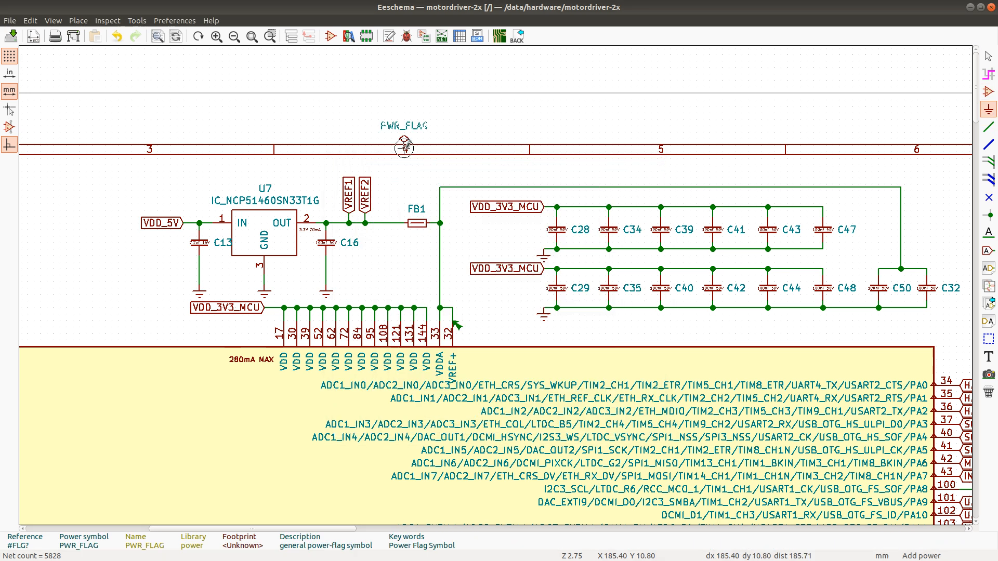
key(r)
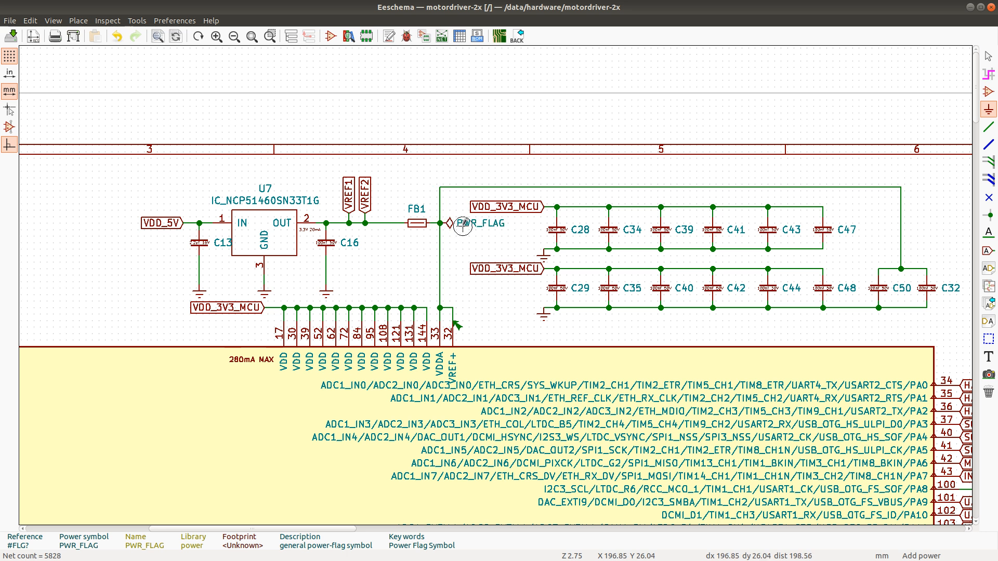
click(463, 224)
Make the value text of the PWR_FLAG beside FB1 invisible and save the schematic
key(v)
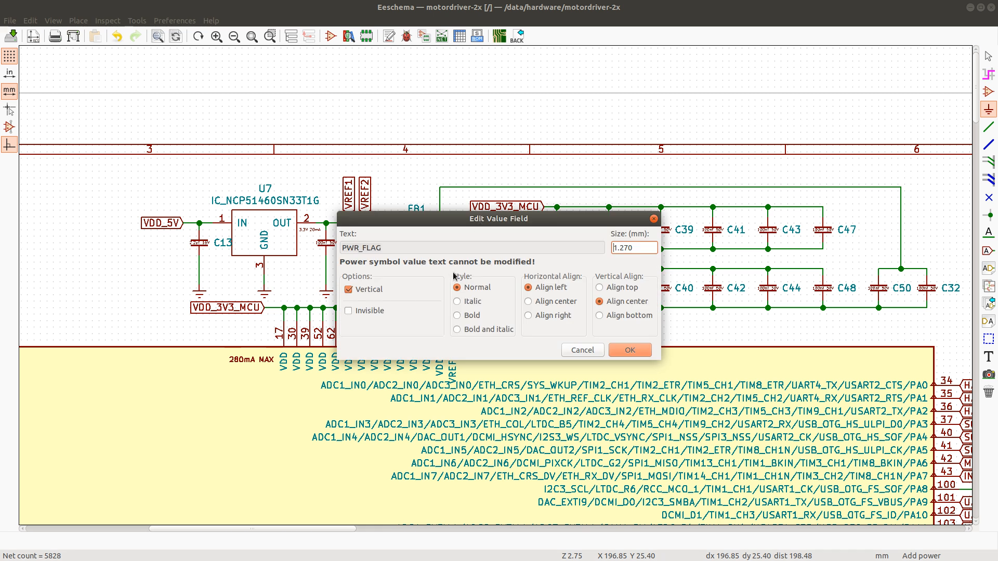
click(372, 311)
click(630, 350)
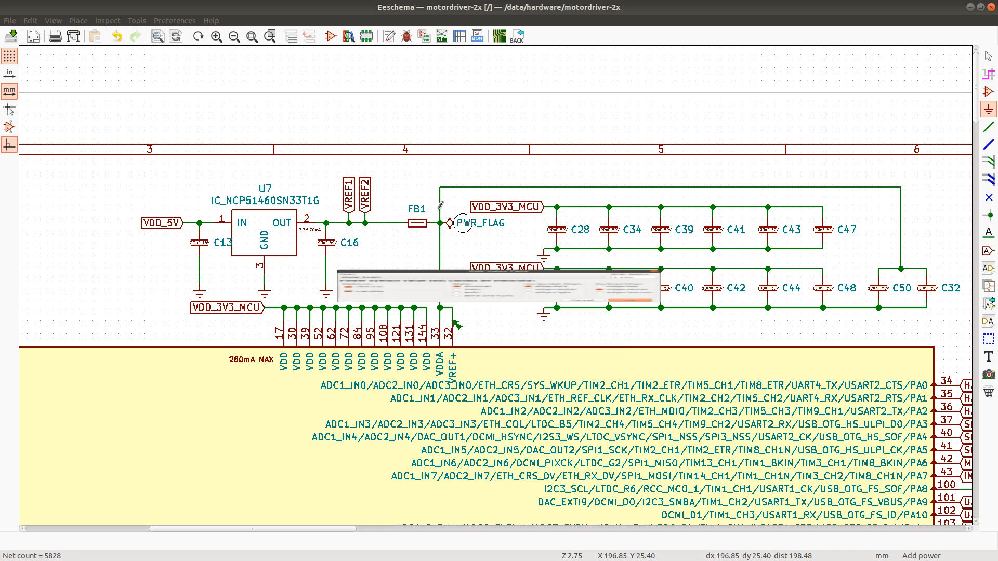
key(ctrl+s)
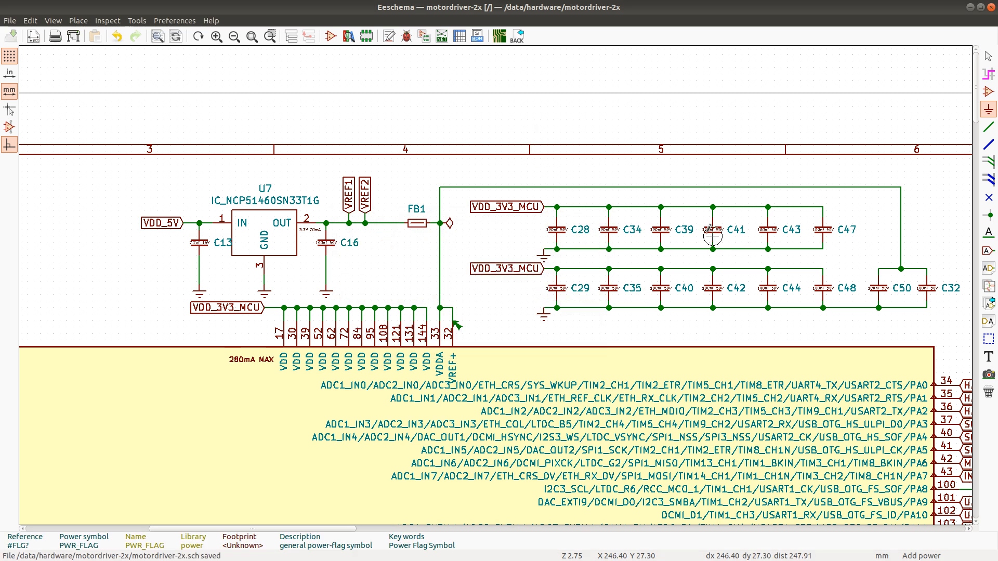
Locate D23's shared-pin error from the electrical rules checker and open its D_TPD3E001 symbol for library editing
click(406, 42)
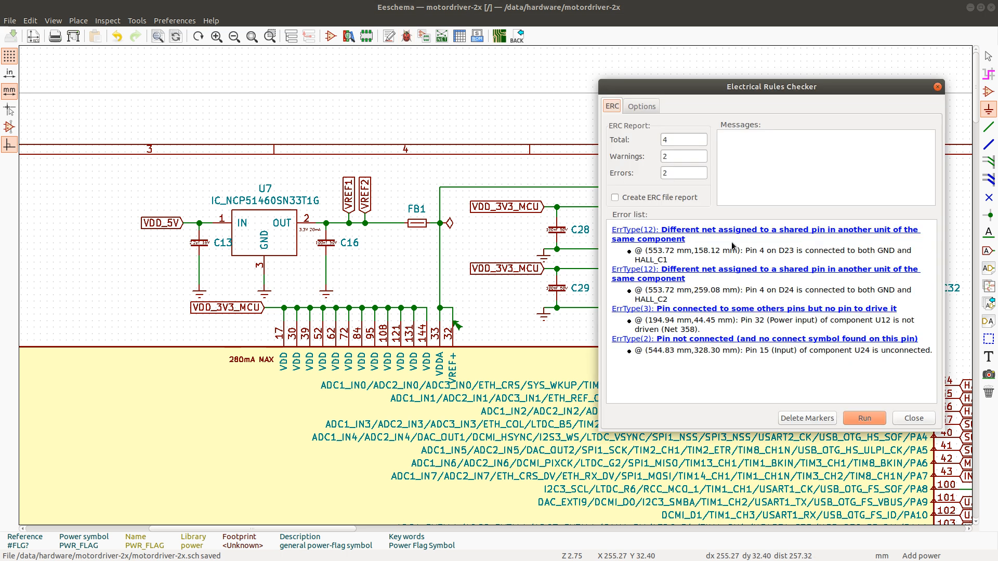
click(741, 231)
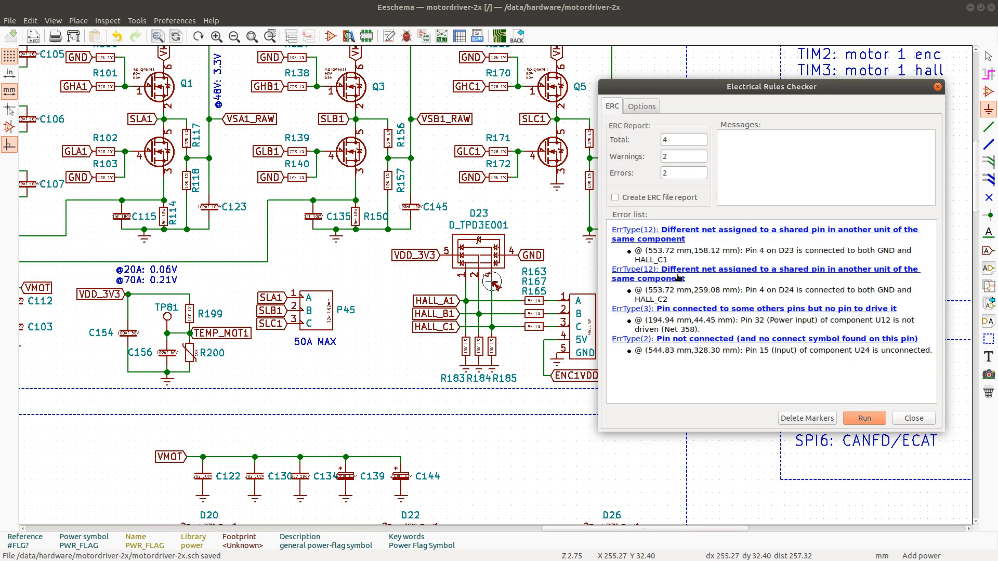
click(911, 421)
right_click(488, 262)
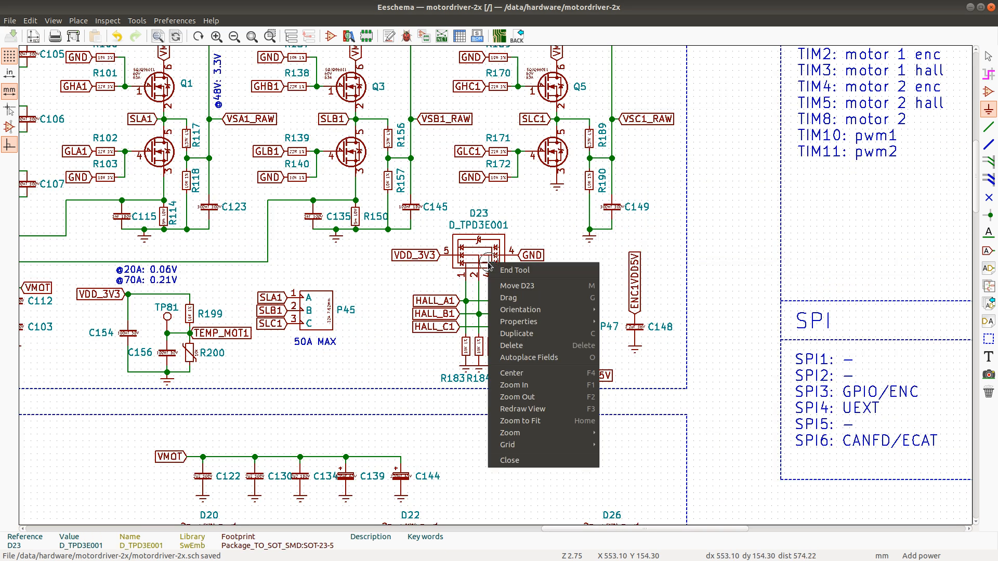
mouse_move(552, 327)
click(649, 369)
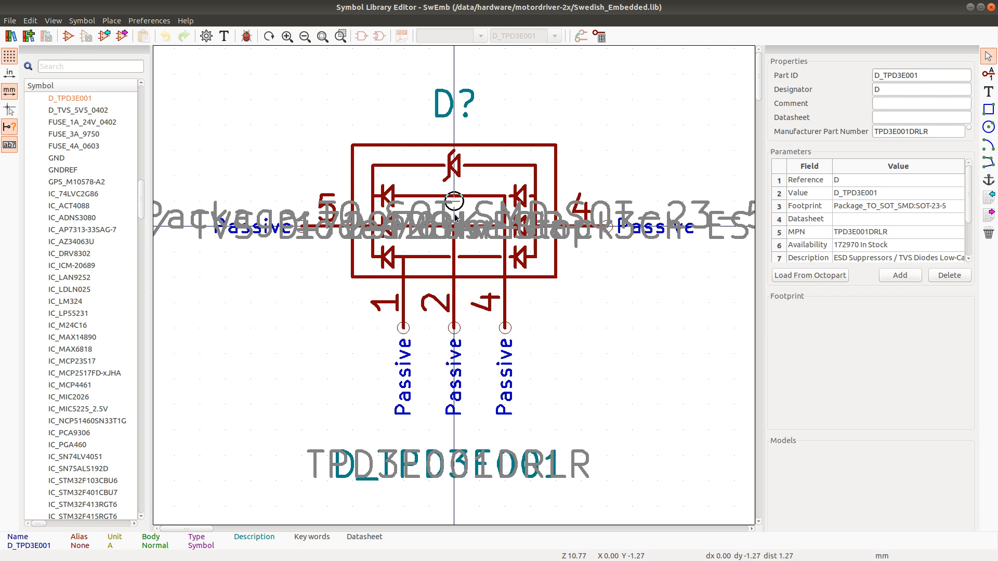
Review the D_TPD3E001 symbol's general options, description, aliases and footprint filter, and inspect its lower pin 4
click(205, 36)
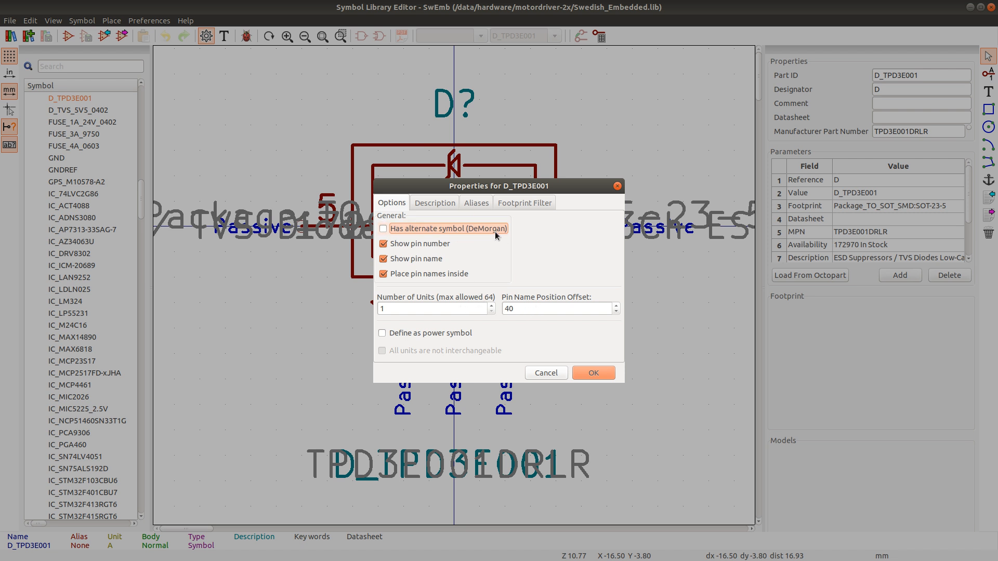
click(438, 204)
click(473, 204)
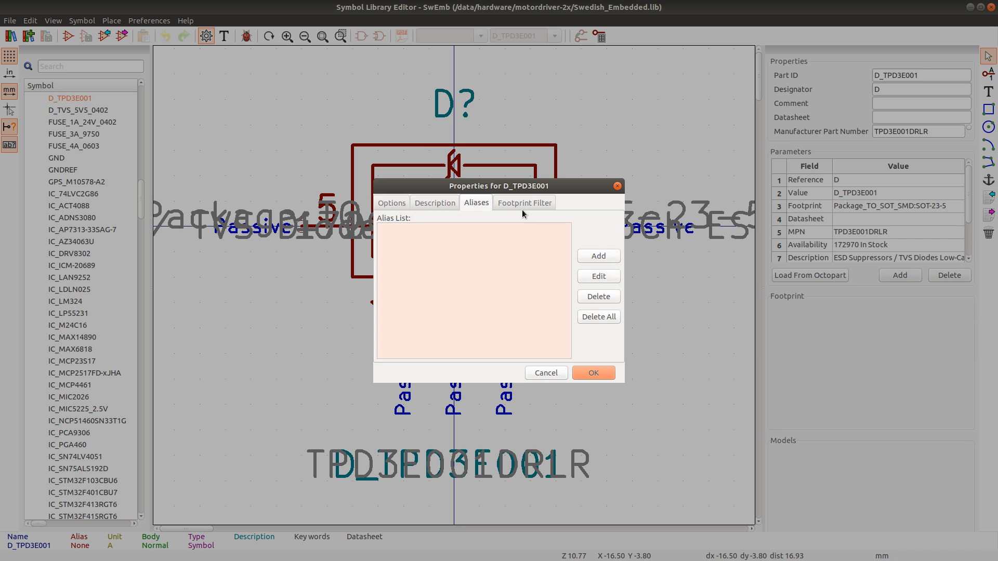
click(522, 205)
click(566, 373)
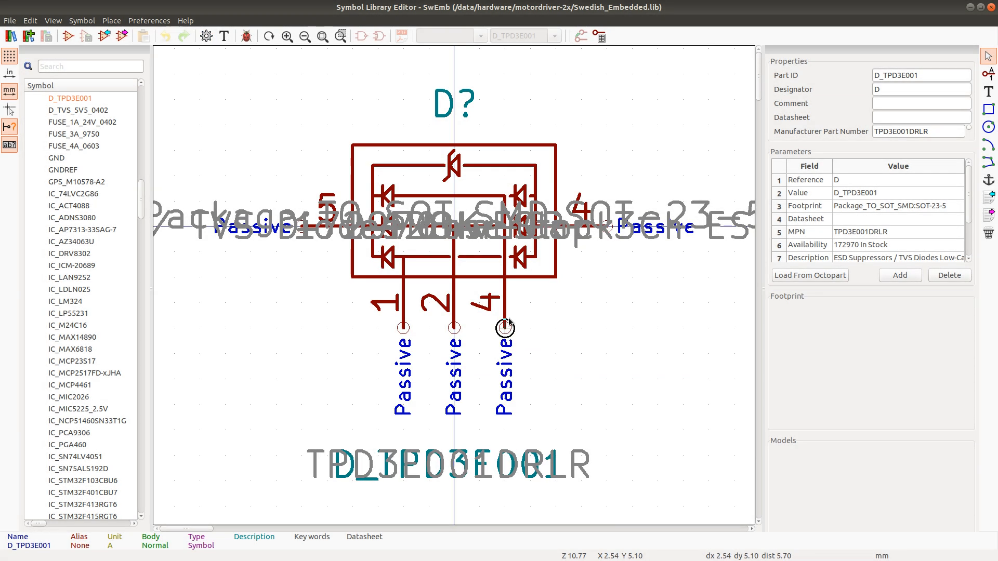
mouse_move(507, 325)
mouse_down()
mouse_move(528, 329)
mouse_move(504, 327)
mouse_up()
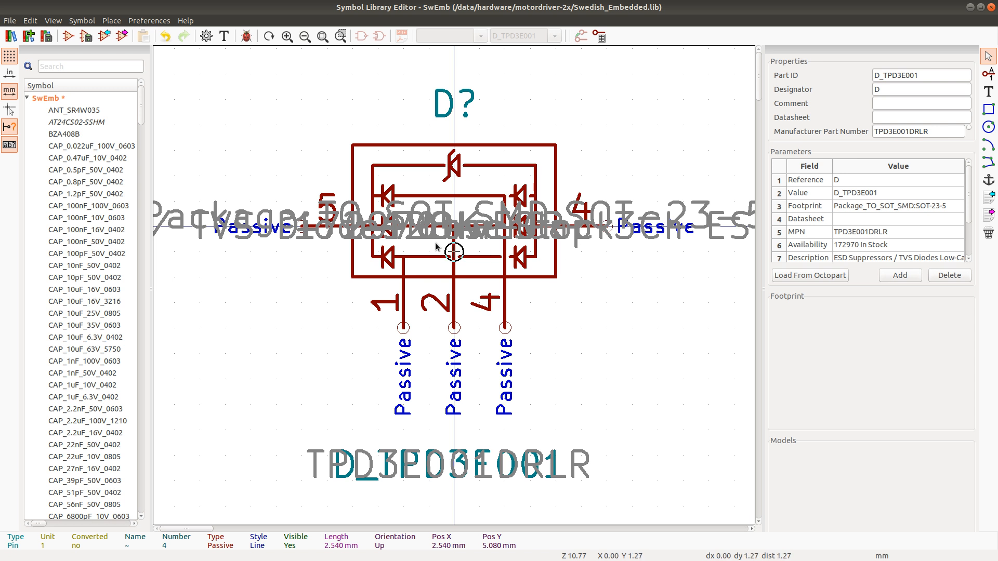
Copy the manufacturer part number TPD3E001DRLR from the symbol properties and switch to Firefox
click(920, 129)
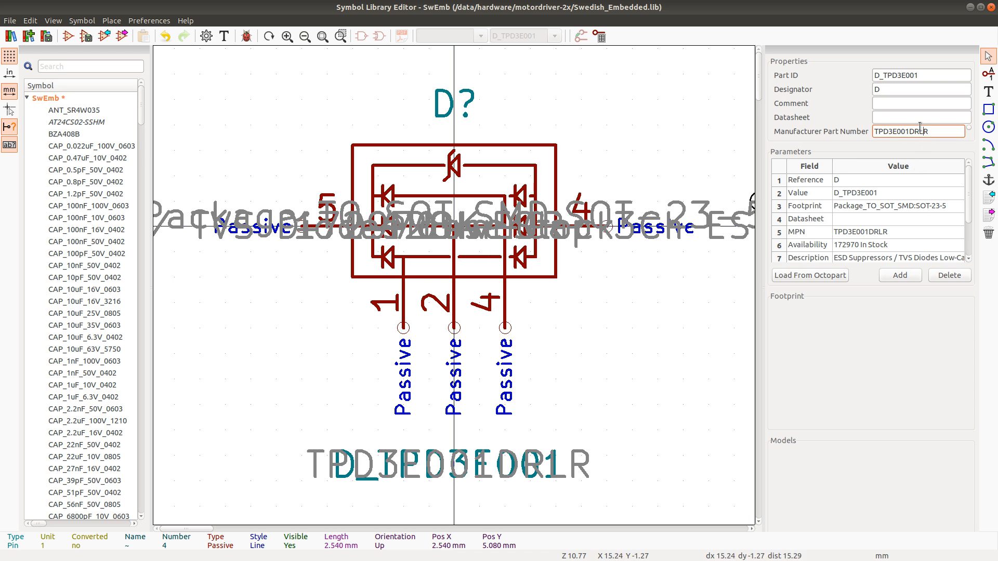
key(ctrl+a)
key(ctrl+c)
key(alt+Tab)
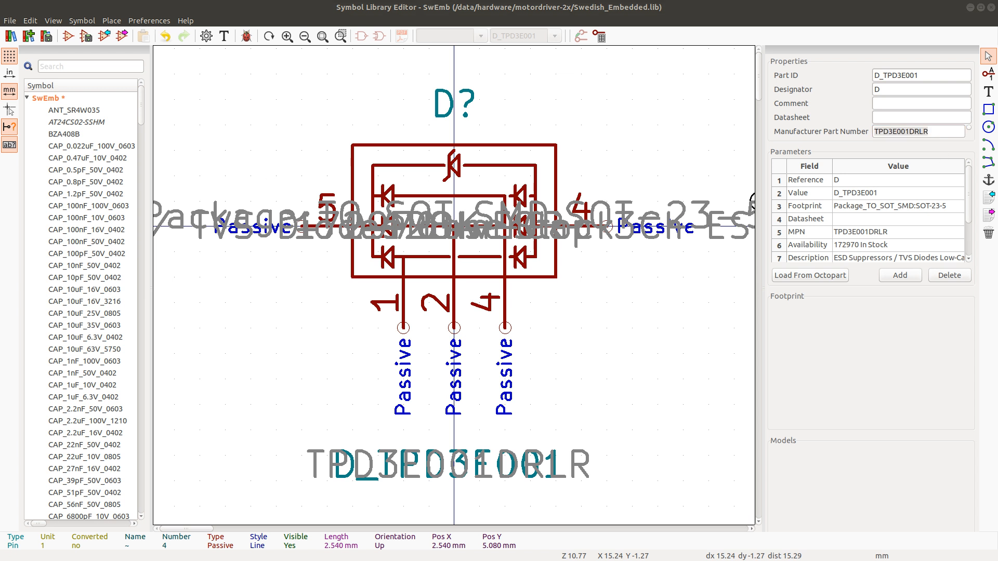
key(alt+Tab)
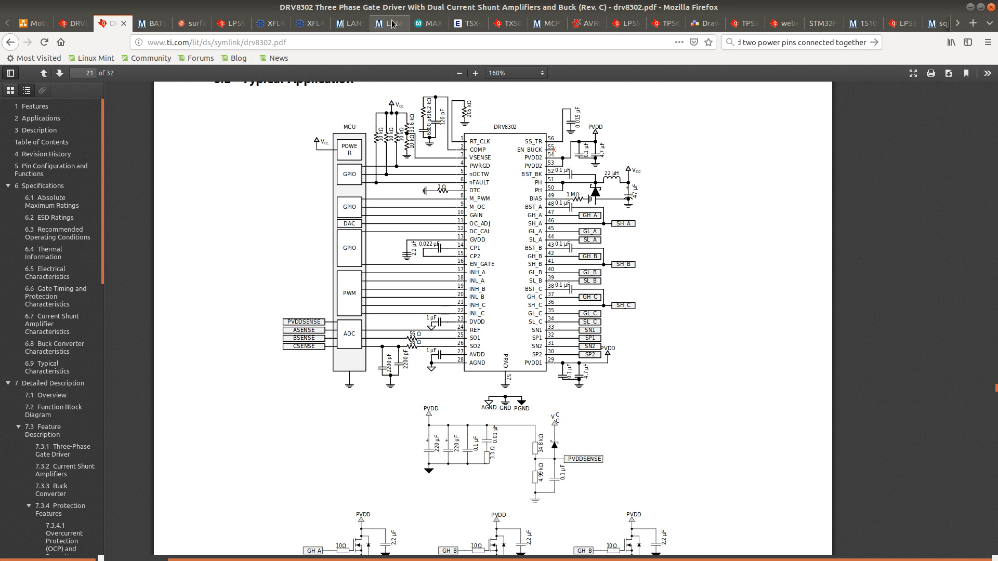
Search the Mouser site for the part number TPD3E001DRLR
click(392, 24)
click(352, 30)
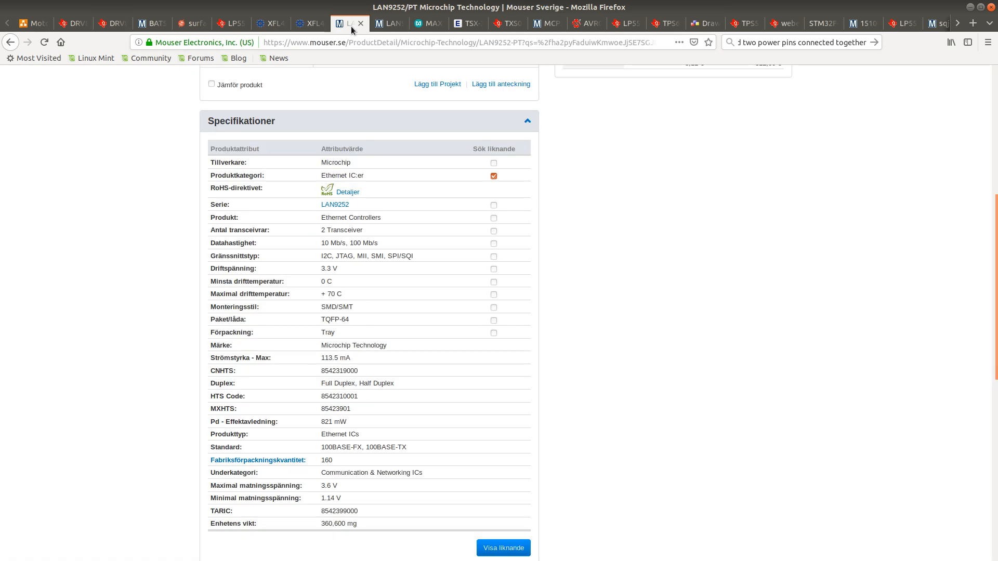
scroll(357, 128, up, 6)
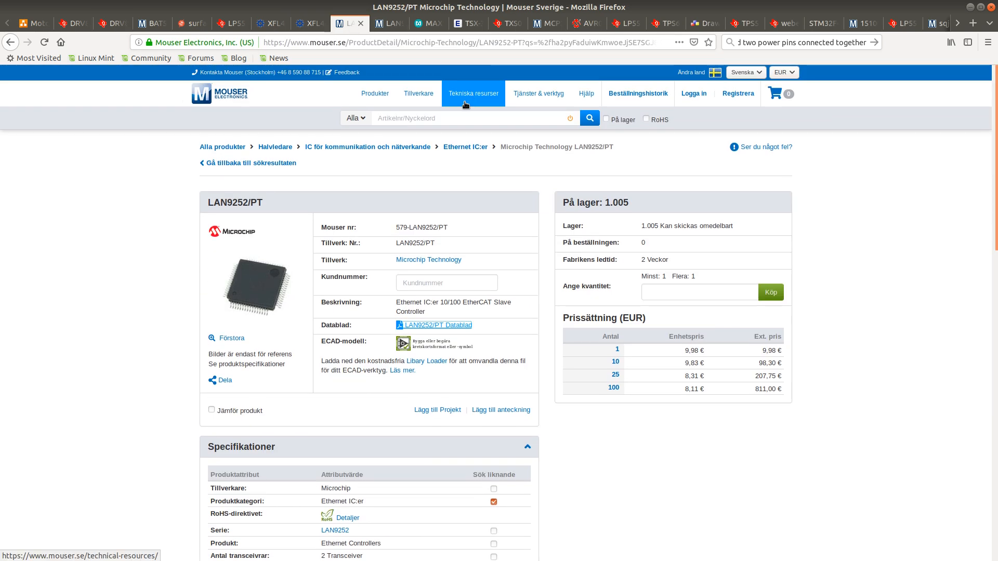
middle_click(448, 118)
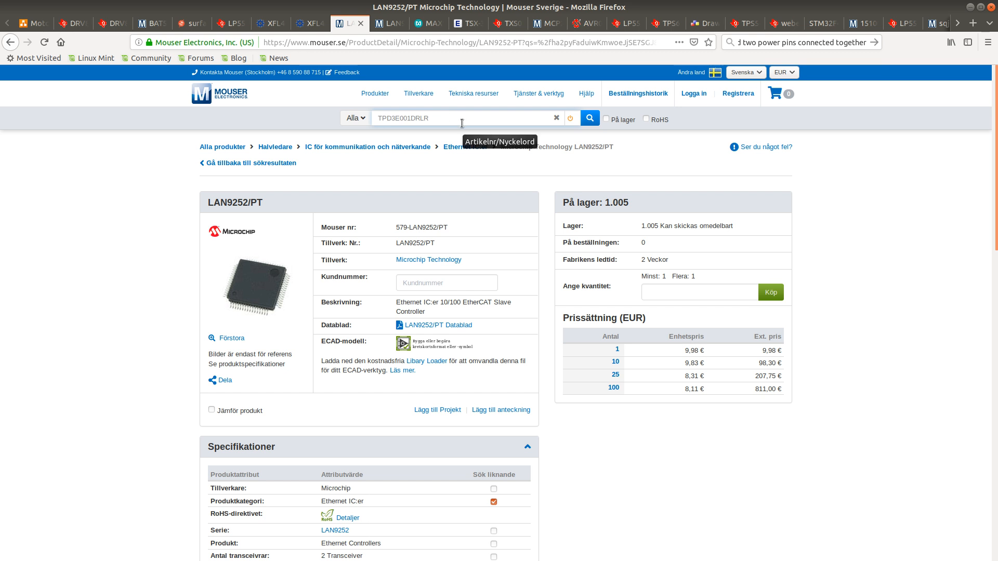
click(589, 119)
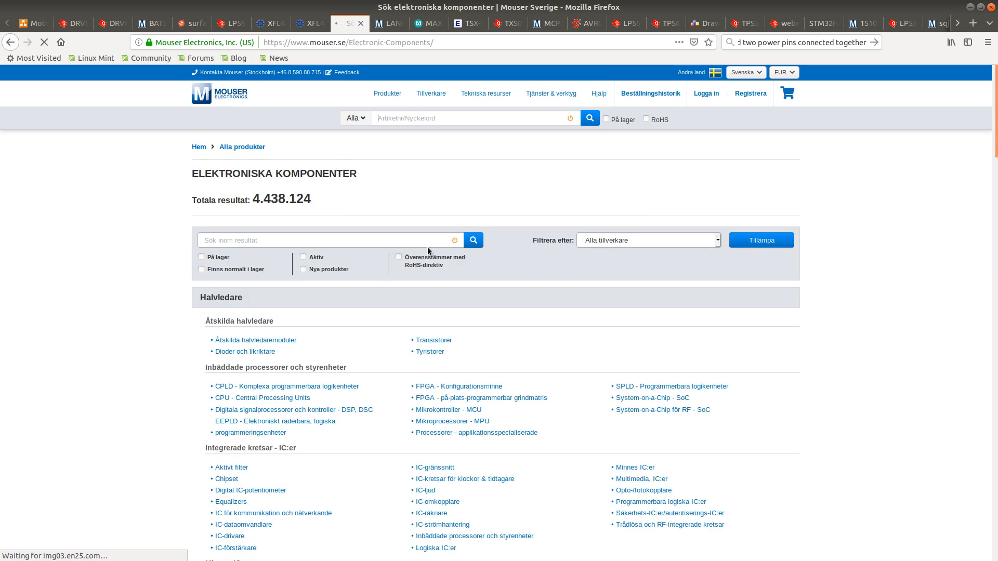
click(489, 118)
key(ctrl+v)
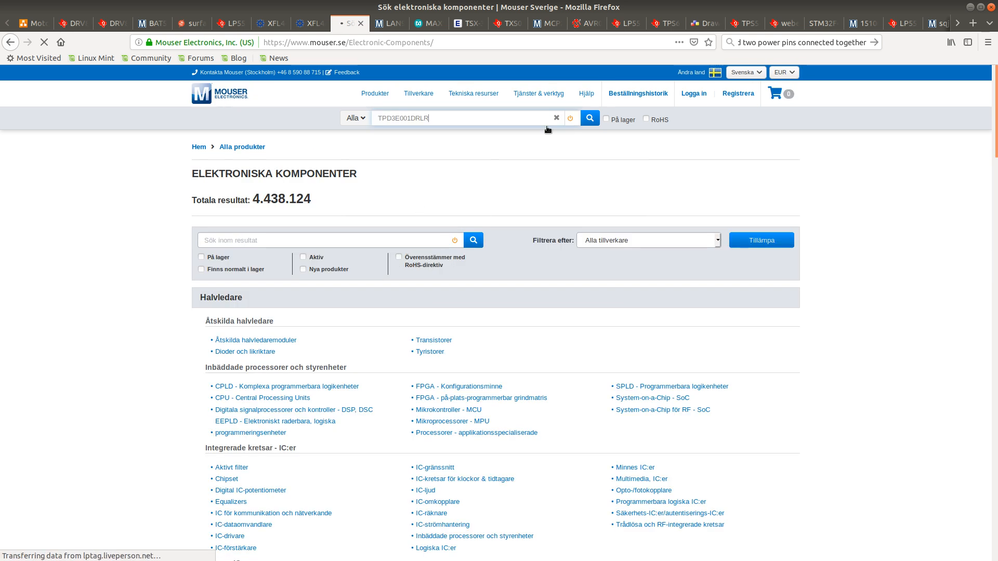
click(591, 117)
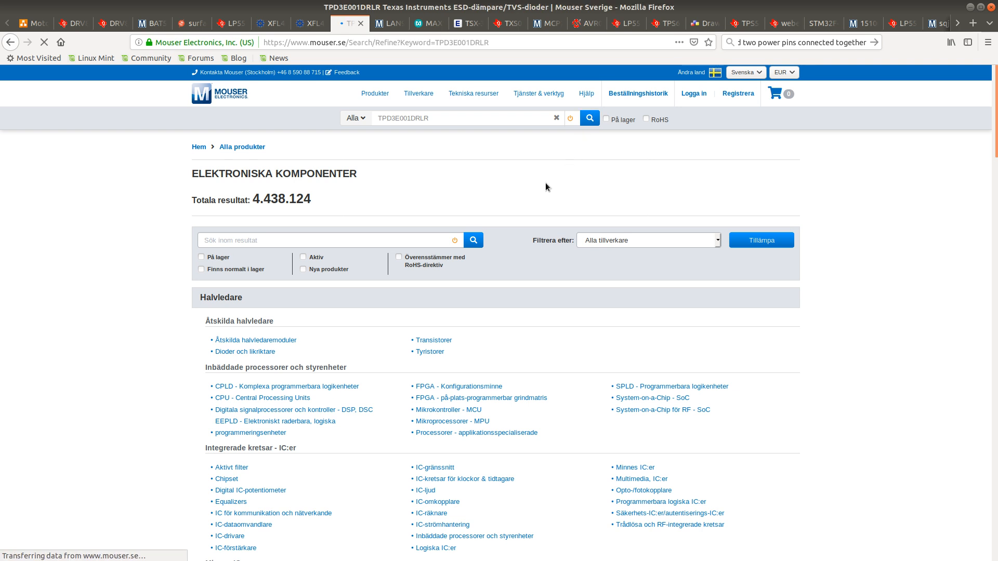
Open the TPD3E001DRLR datasheet from the search results and find its Pin Configuration and Functions section
scroll(450, 309, down, 2)
scroll(450, 312, down, 5)
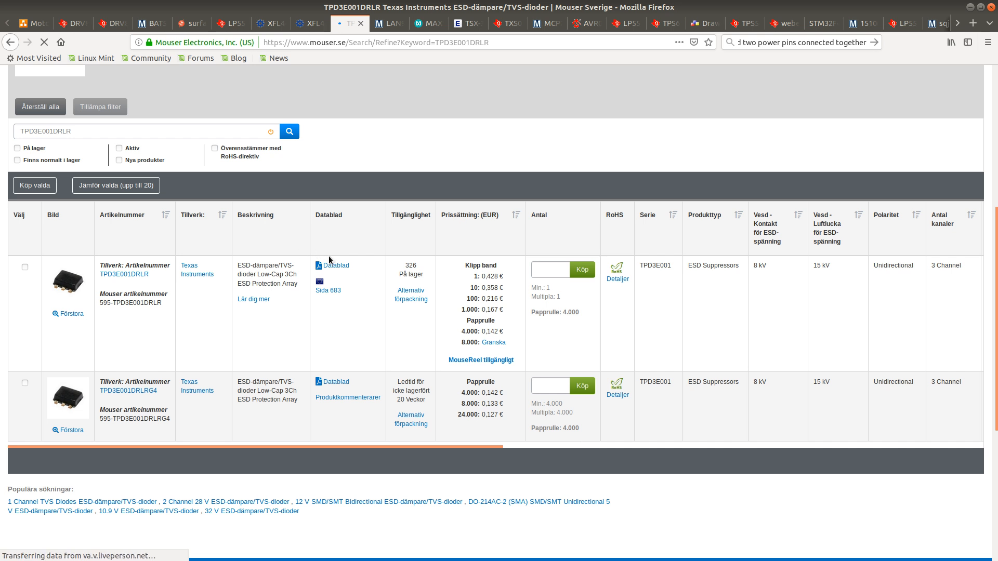
click(336, 266)
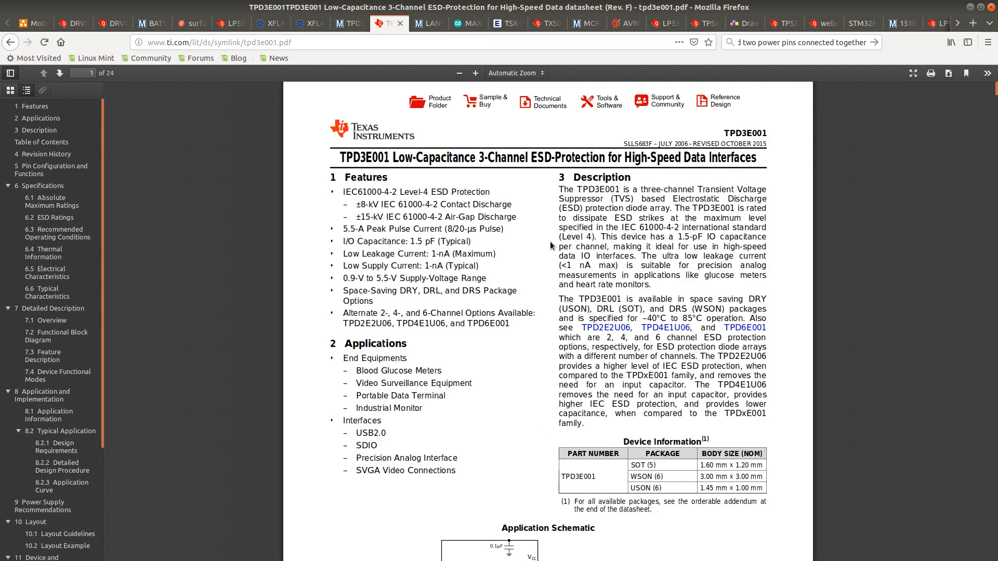
scroll(551, 244, down, 5)
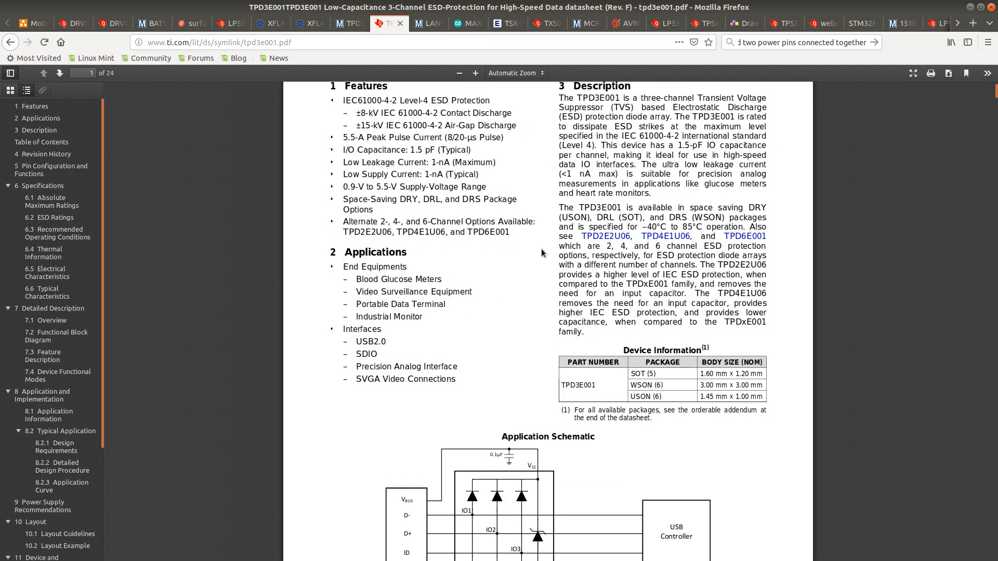
scroll(541, 254, down, 20)
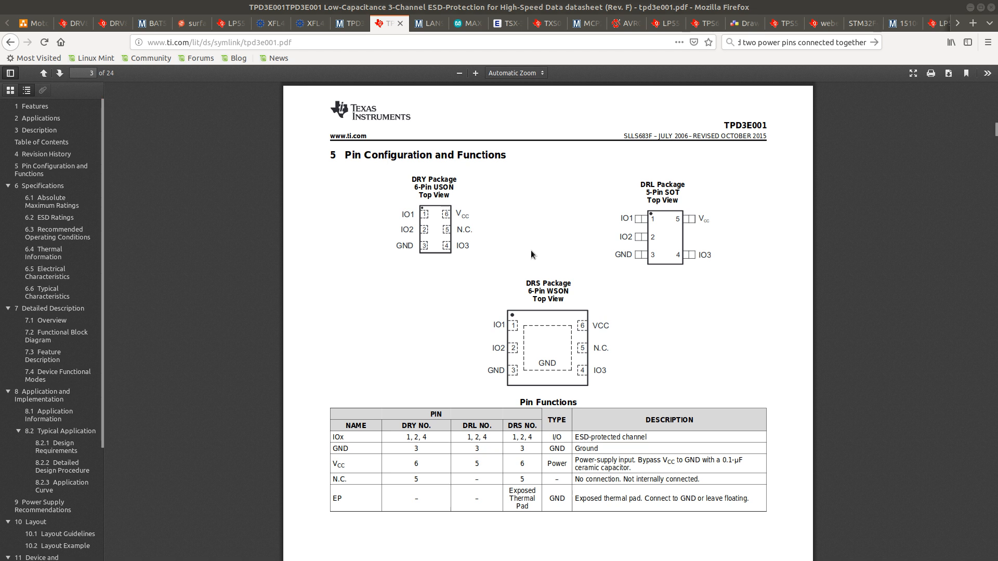
Compare the D_TPD3E001 symbol's pin numbers with the datasheet's DRL package pinout, pin functions table and application schematic
key(alt+Tab)
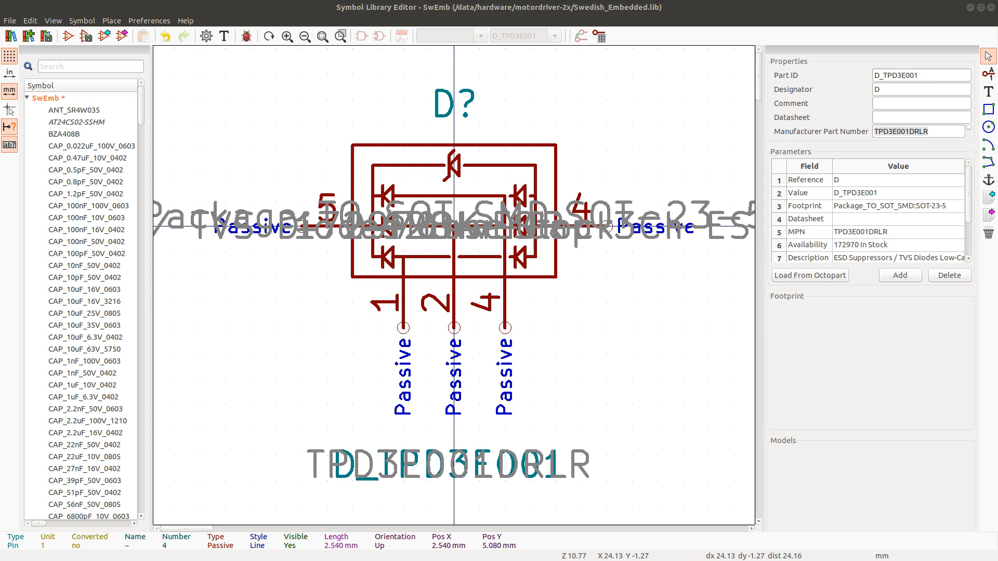
key(alt+Tab)
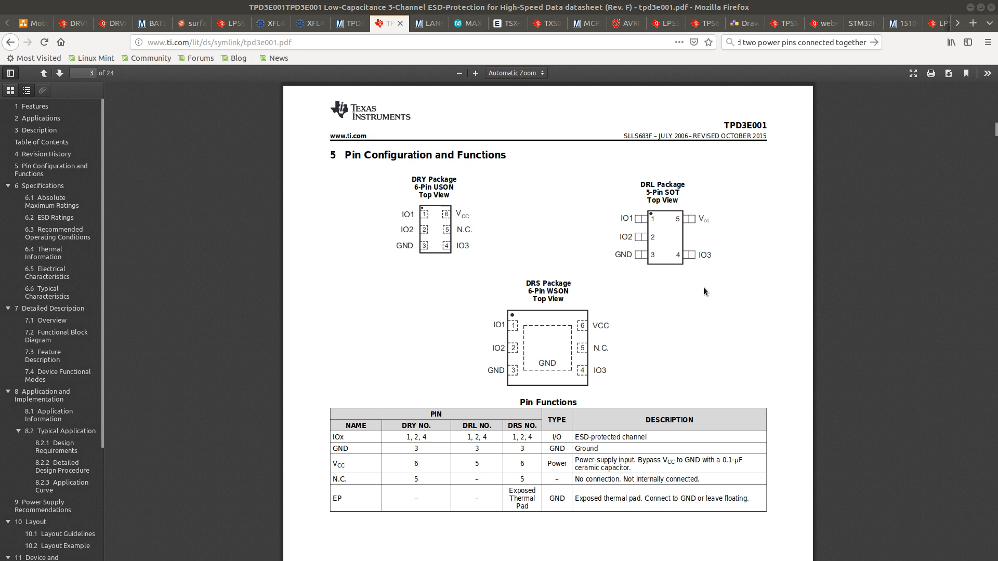
key(alt+Tab)
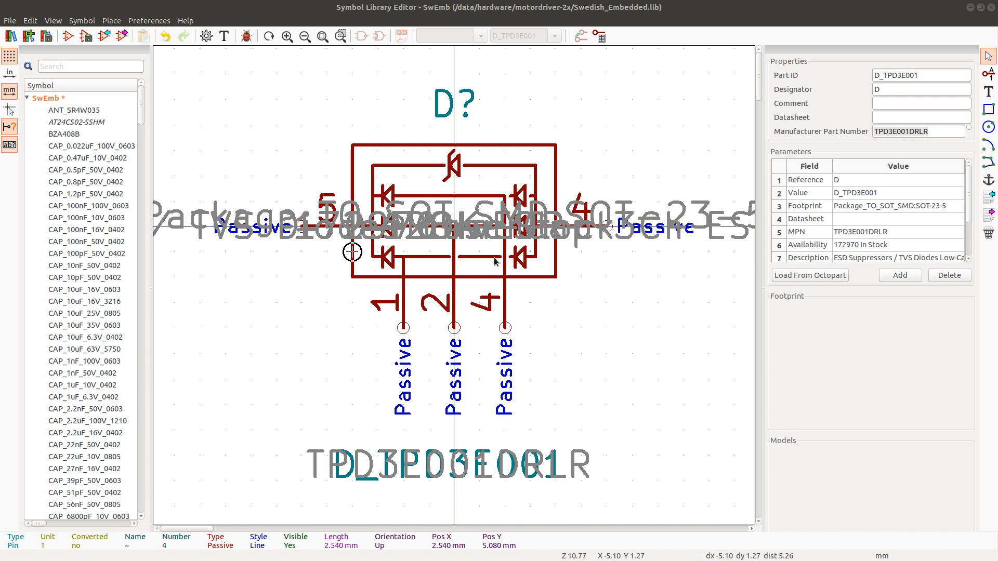
key(alt+Tab)
scroll(564, 315, down, 2)
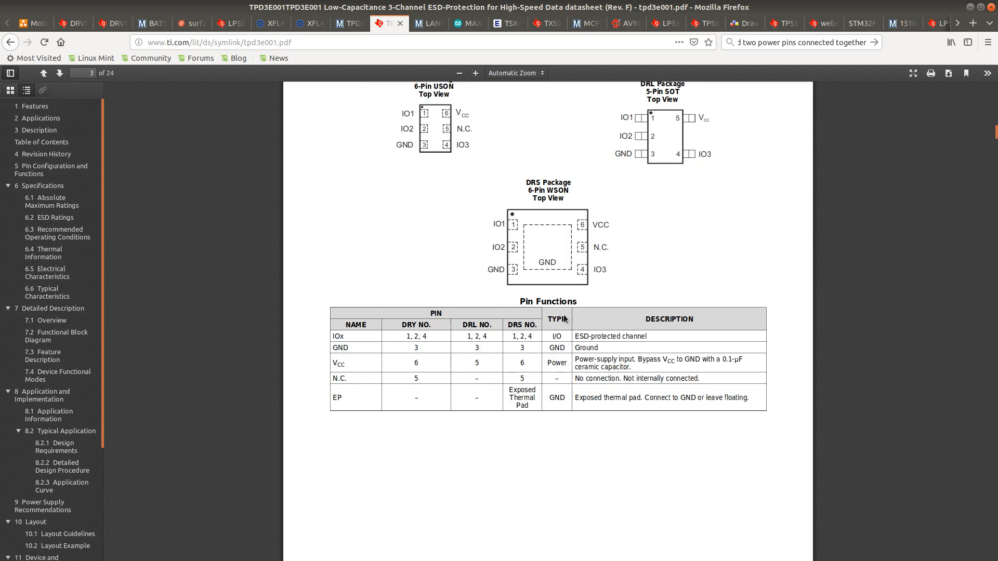
scroll(563, 314, up, 5)
scroll(563, 314, up, 10)
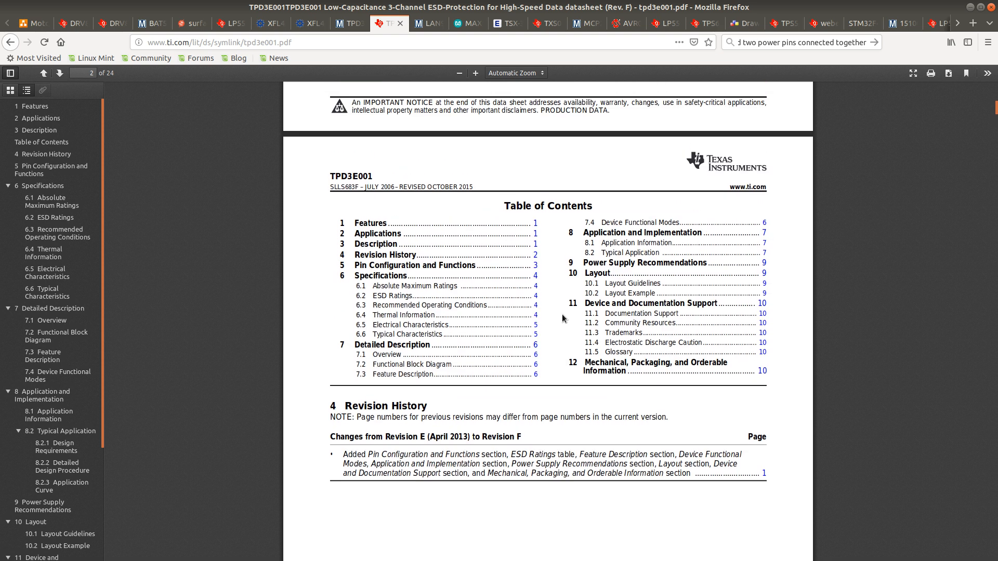
scroll(563, 315, up, 7)
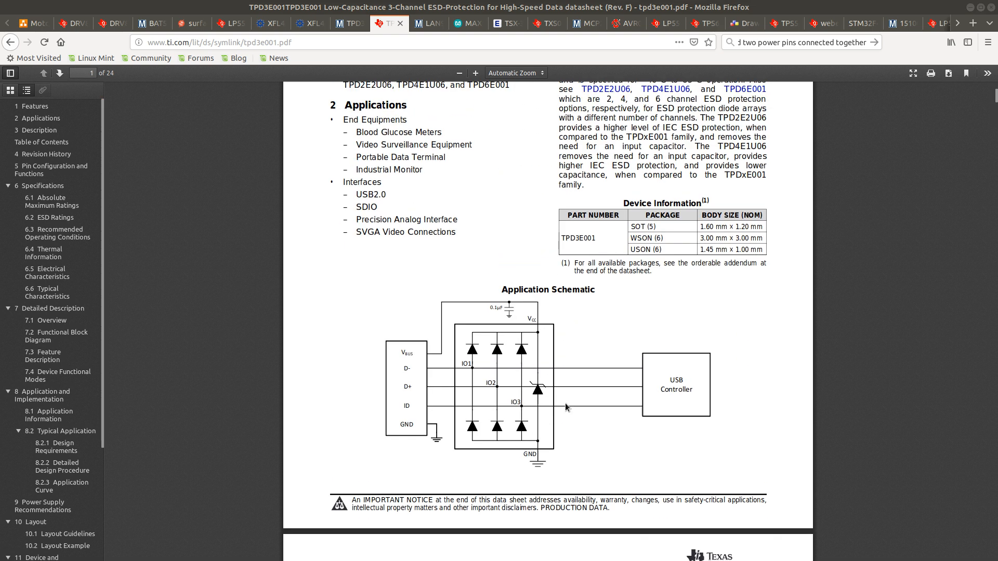
key(alt+Tab)
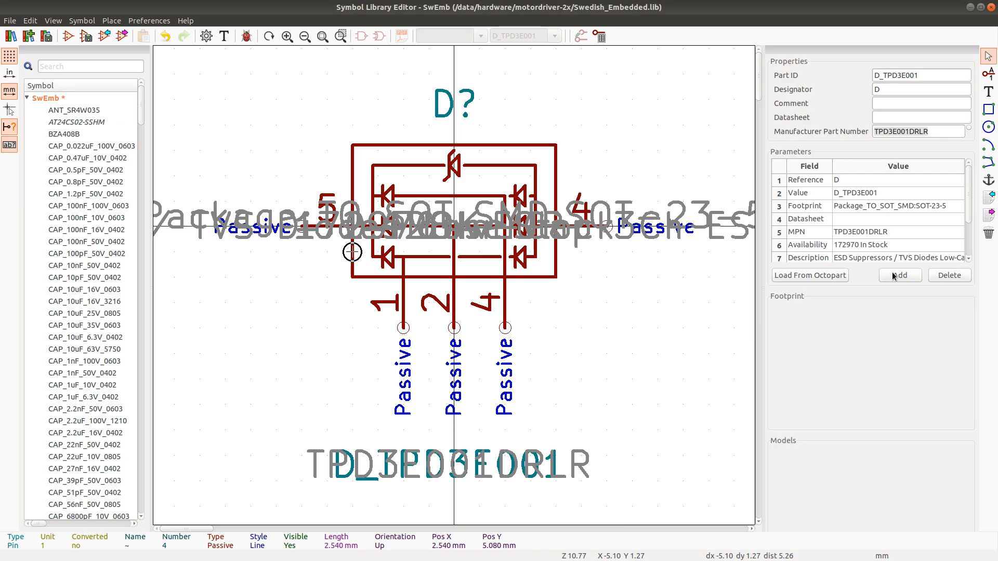
click(606, 225)
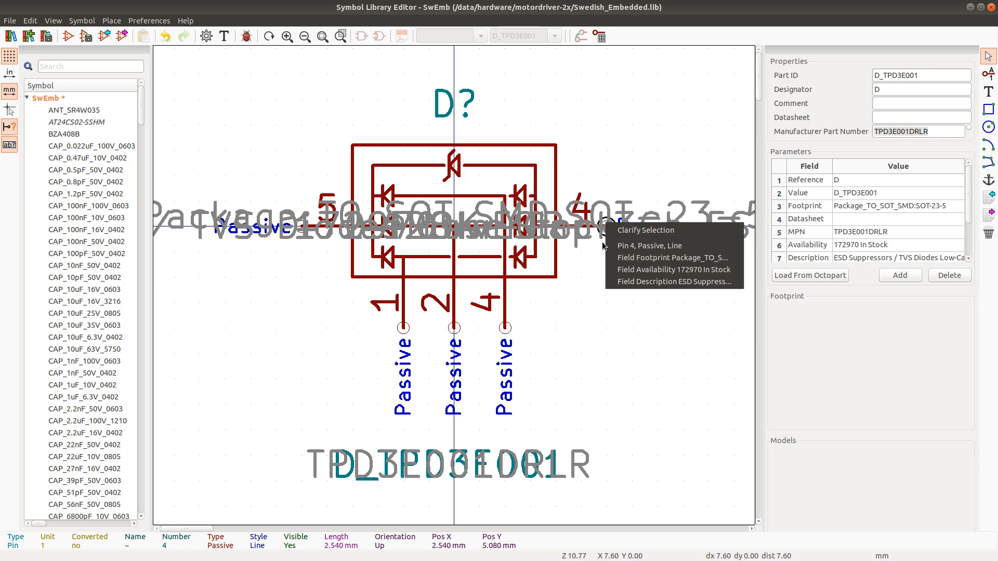
key(Escape)
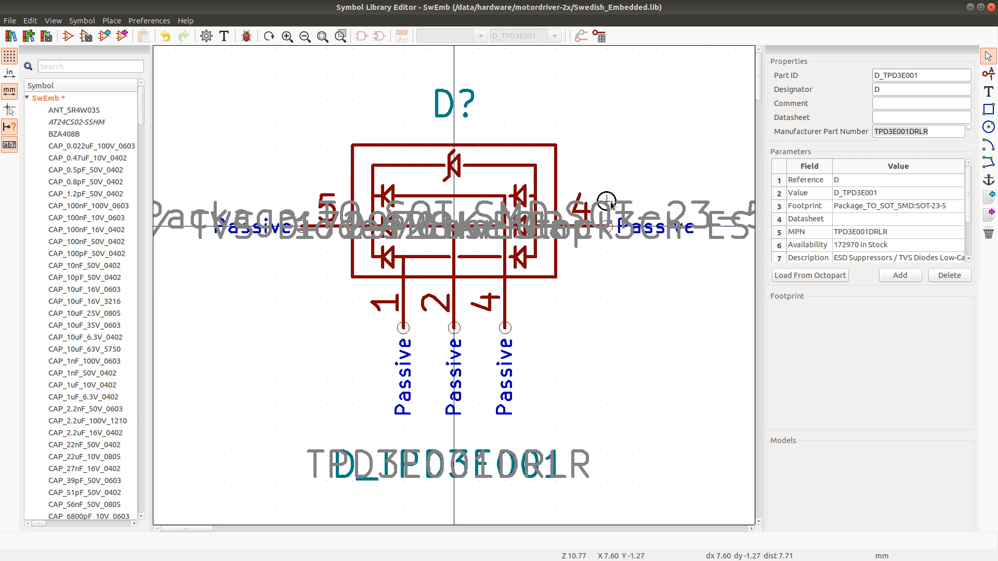
key(e)
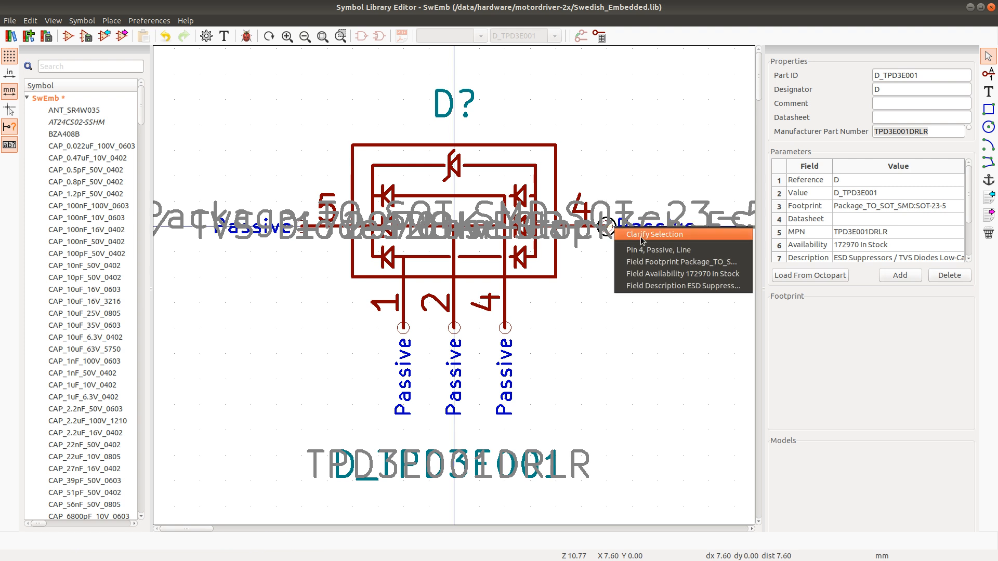
click(640, 261)
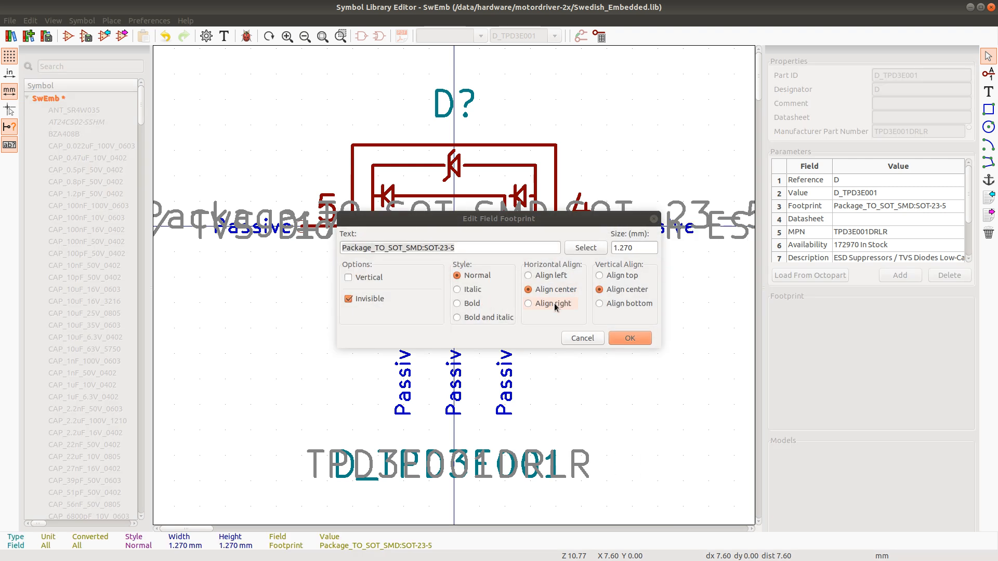
click(583, 338)
Change the pin number of the D_TPD3E001 symbol's right-hand passive pin to 3
click(614, 227)
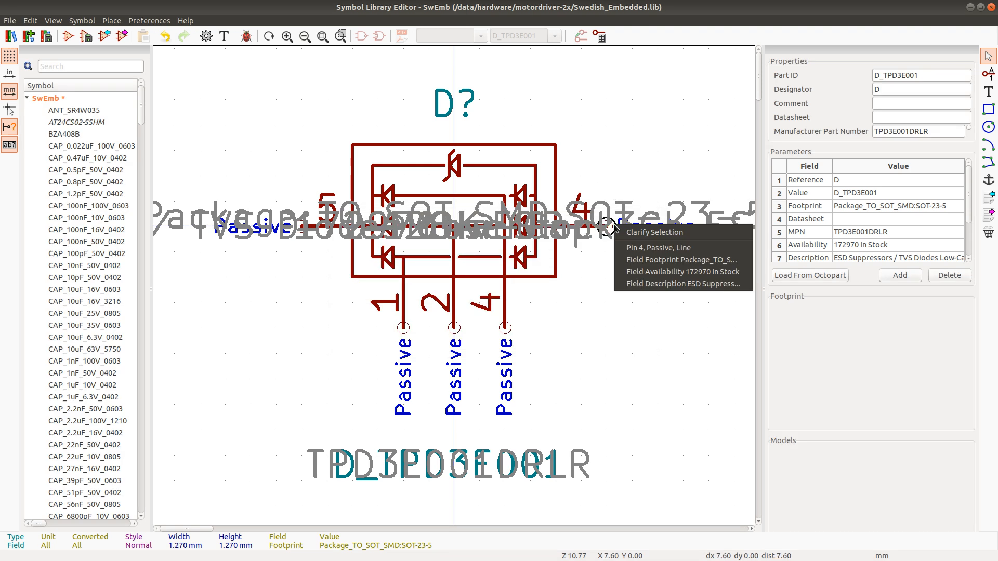
click(642, 247)
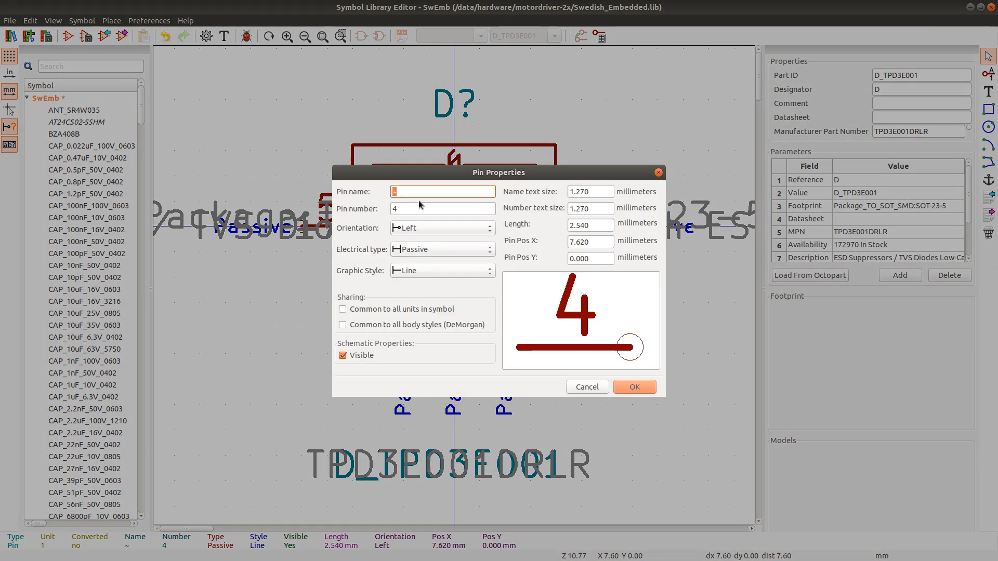
key(Tab)
text(3)
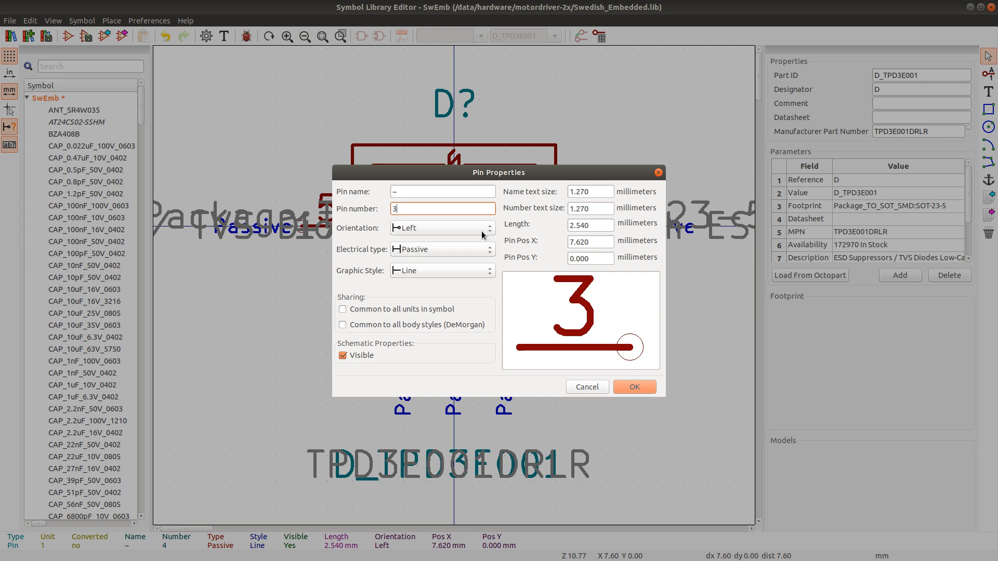
click(635, 387)
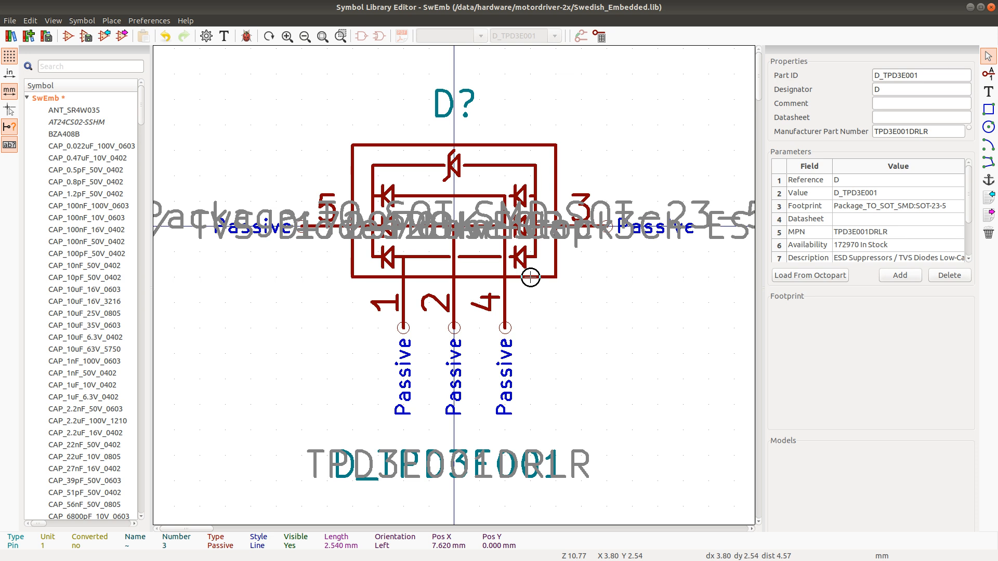
Recheck the 5-pin SOT pinout in the TPD3E001 datasheet, including its ground and supply pins
key(alt+Tab)
scroll(589, 316, down, 6)
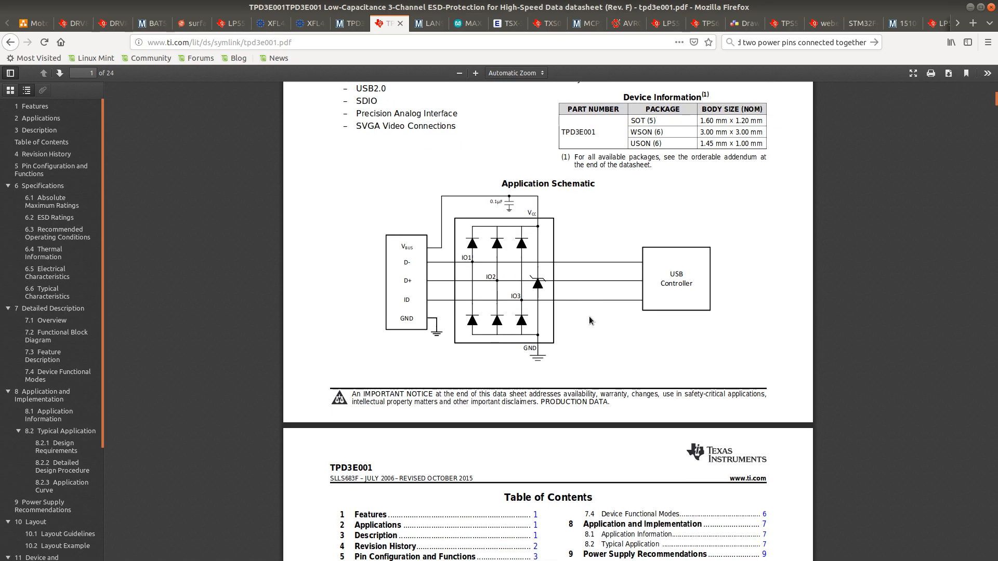
scroll(614, 314, down, 15)
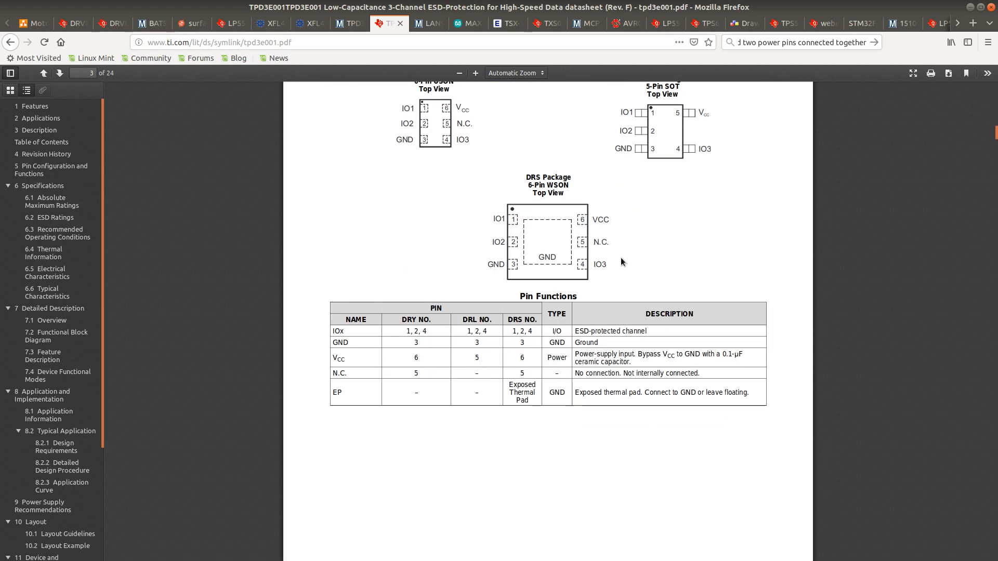
scroll(621, 257, up, 3)
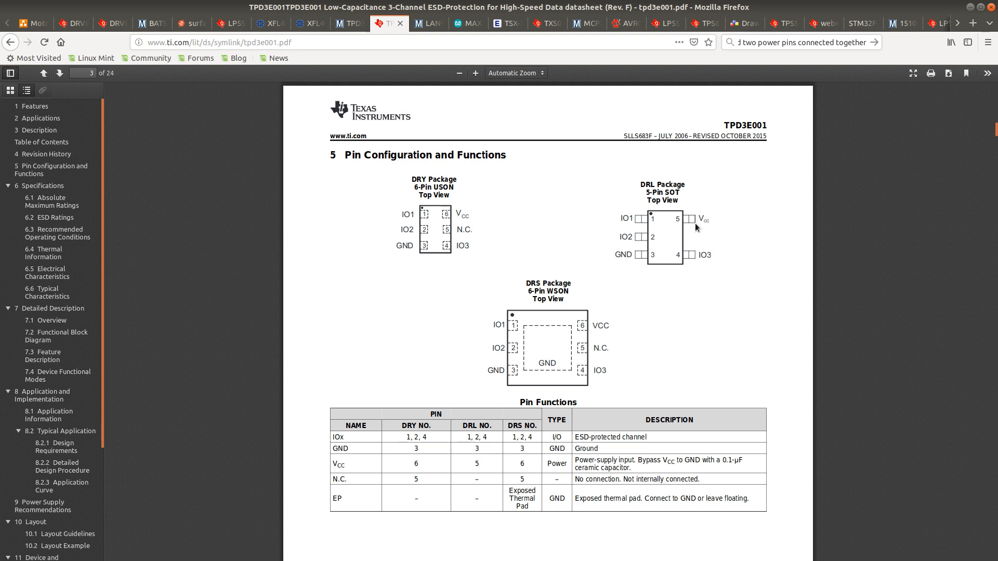
Save the SwEmb symbol library and close the Symbol Library Editor
key(alt+Tab)
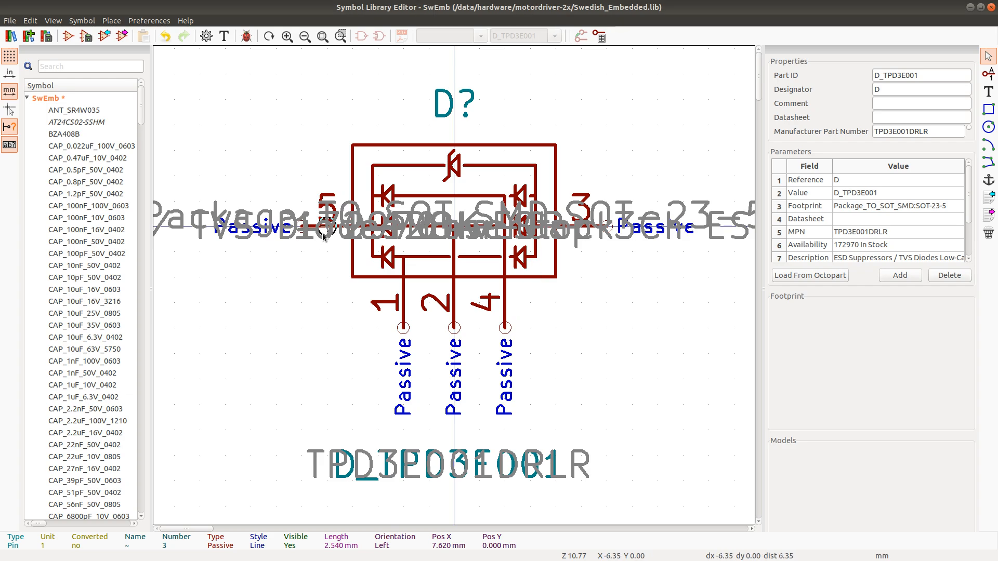
key(ctrl+s)
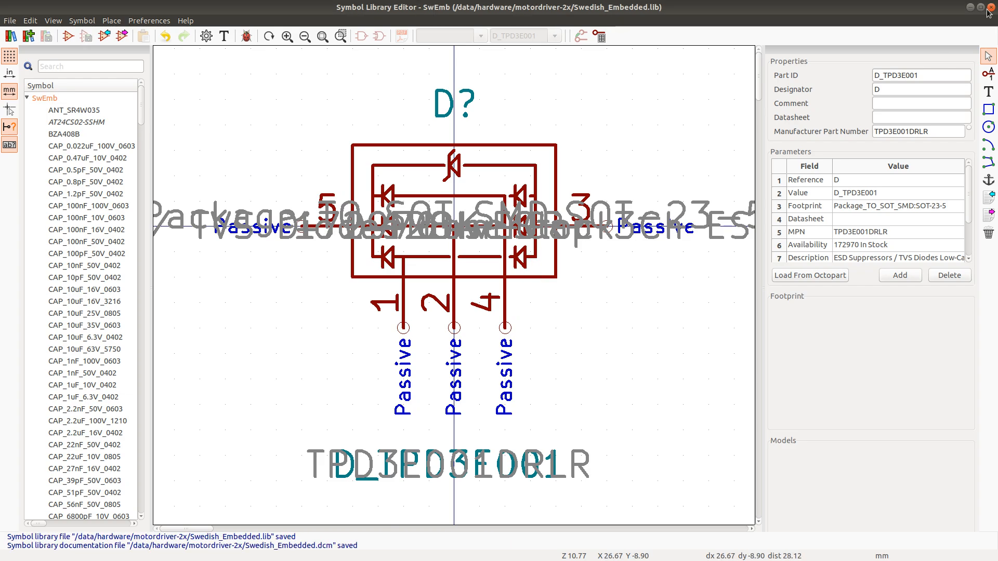
click(991, 8)
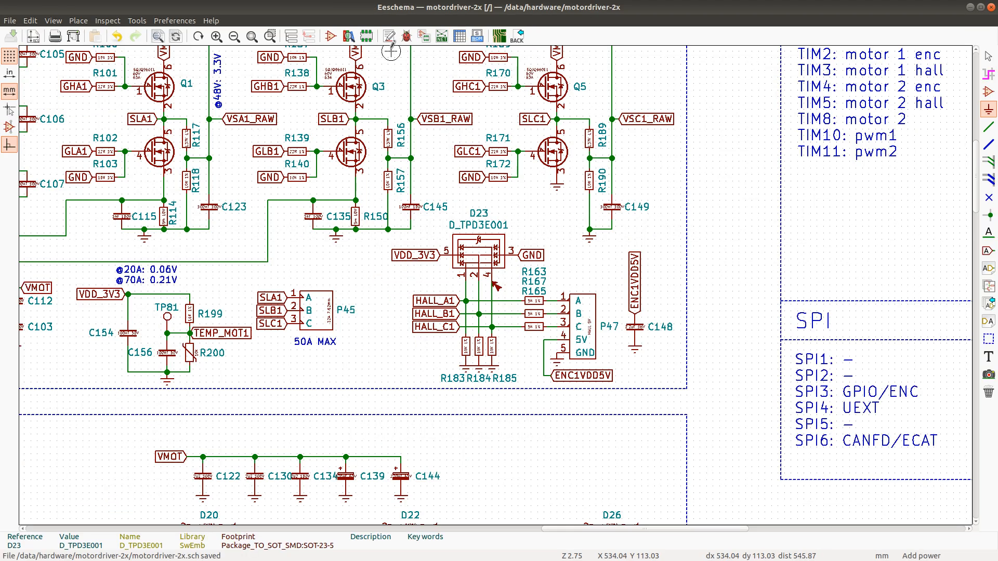
Rerun the electrical rules check on the motordriver-2x schematic, close the checker and save the schematic
click(405, 36)
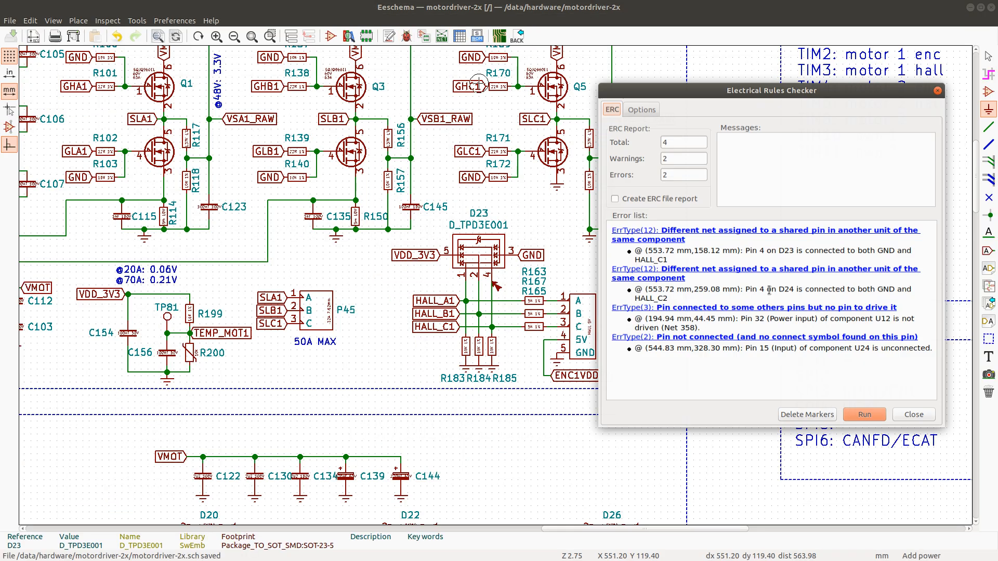
click(865, 419)
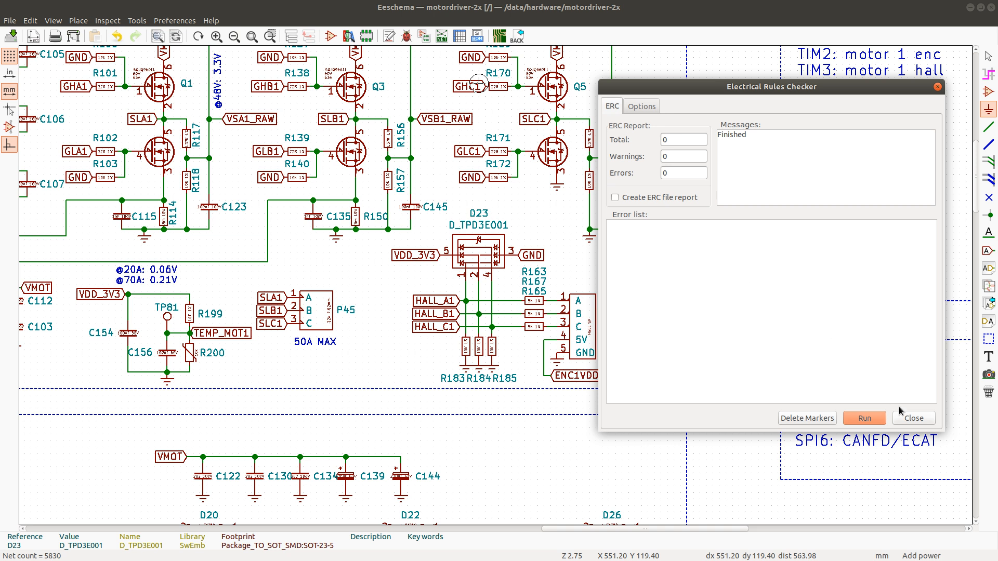
click(913, 418)
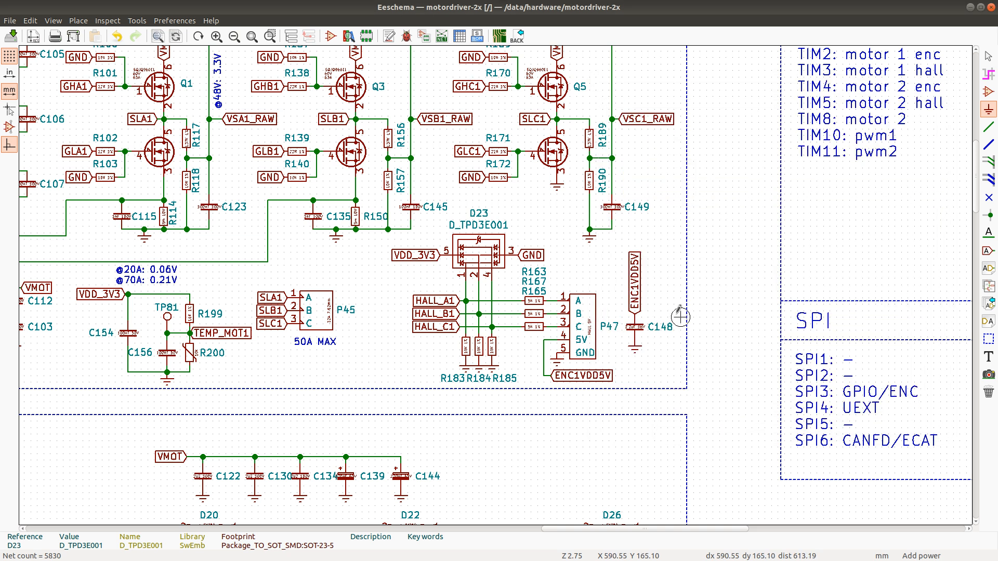
key(ctrl+s)
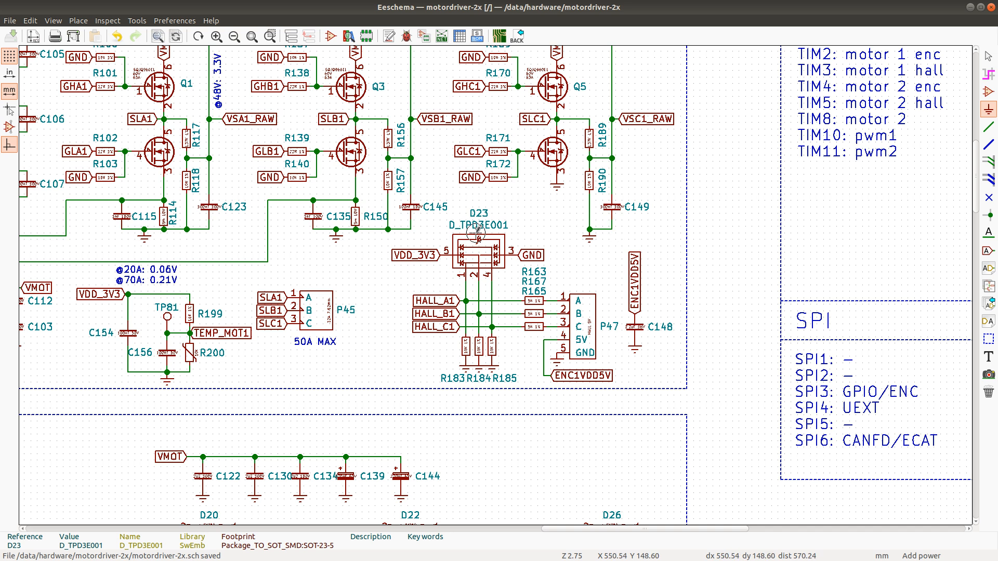
scroll(476, 234, down, 3)
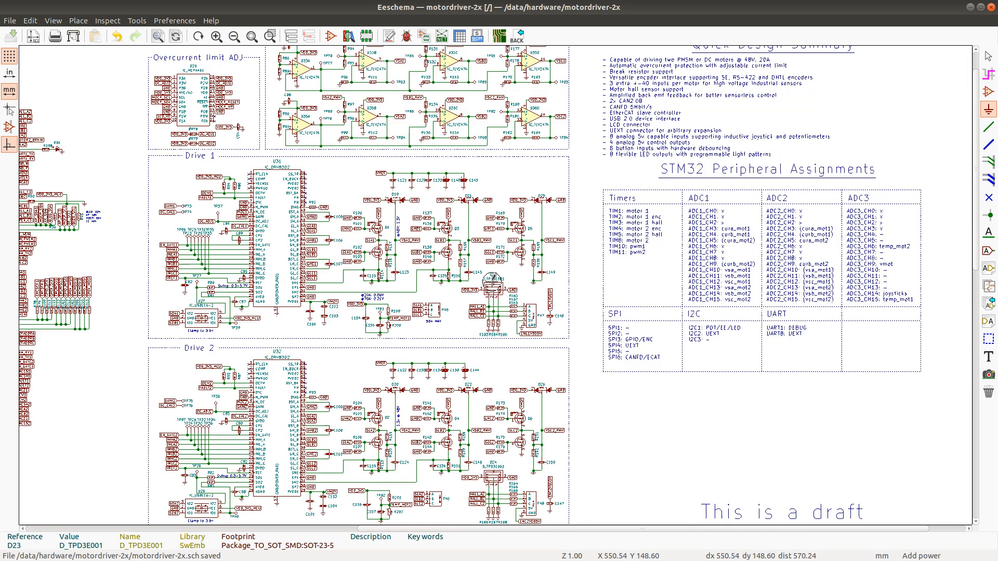
scroll(494, 279, down, 1)
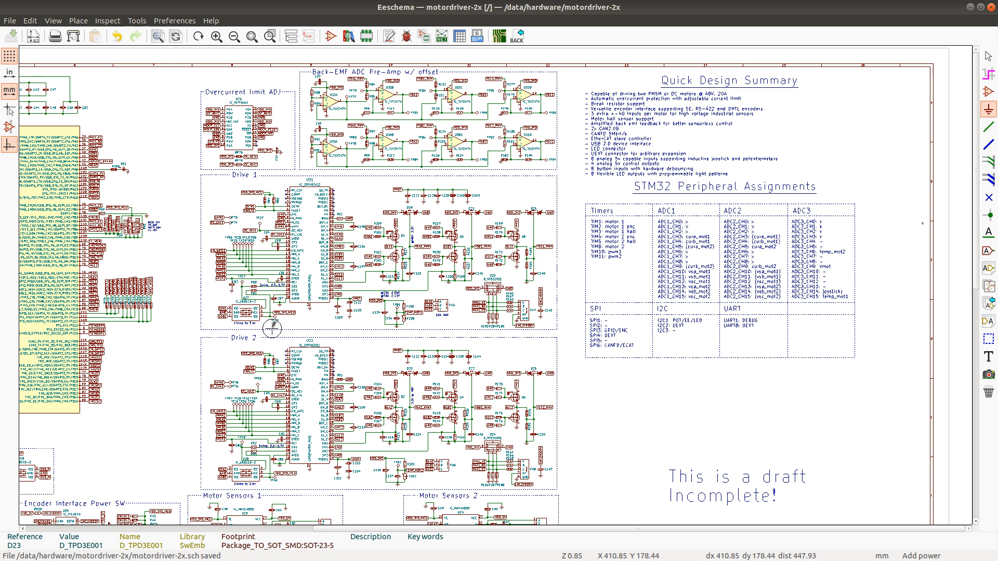